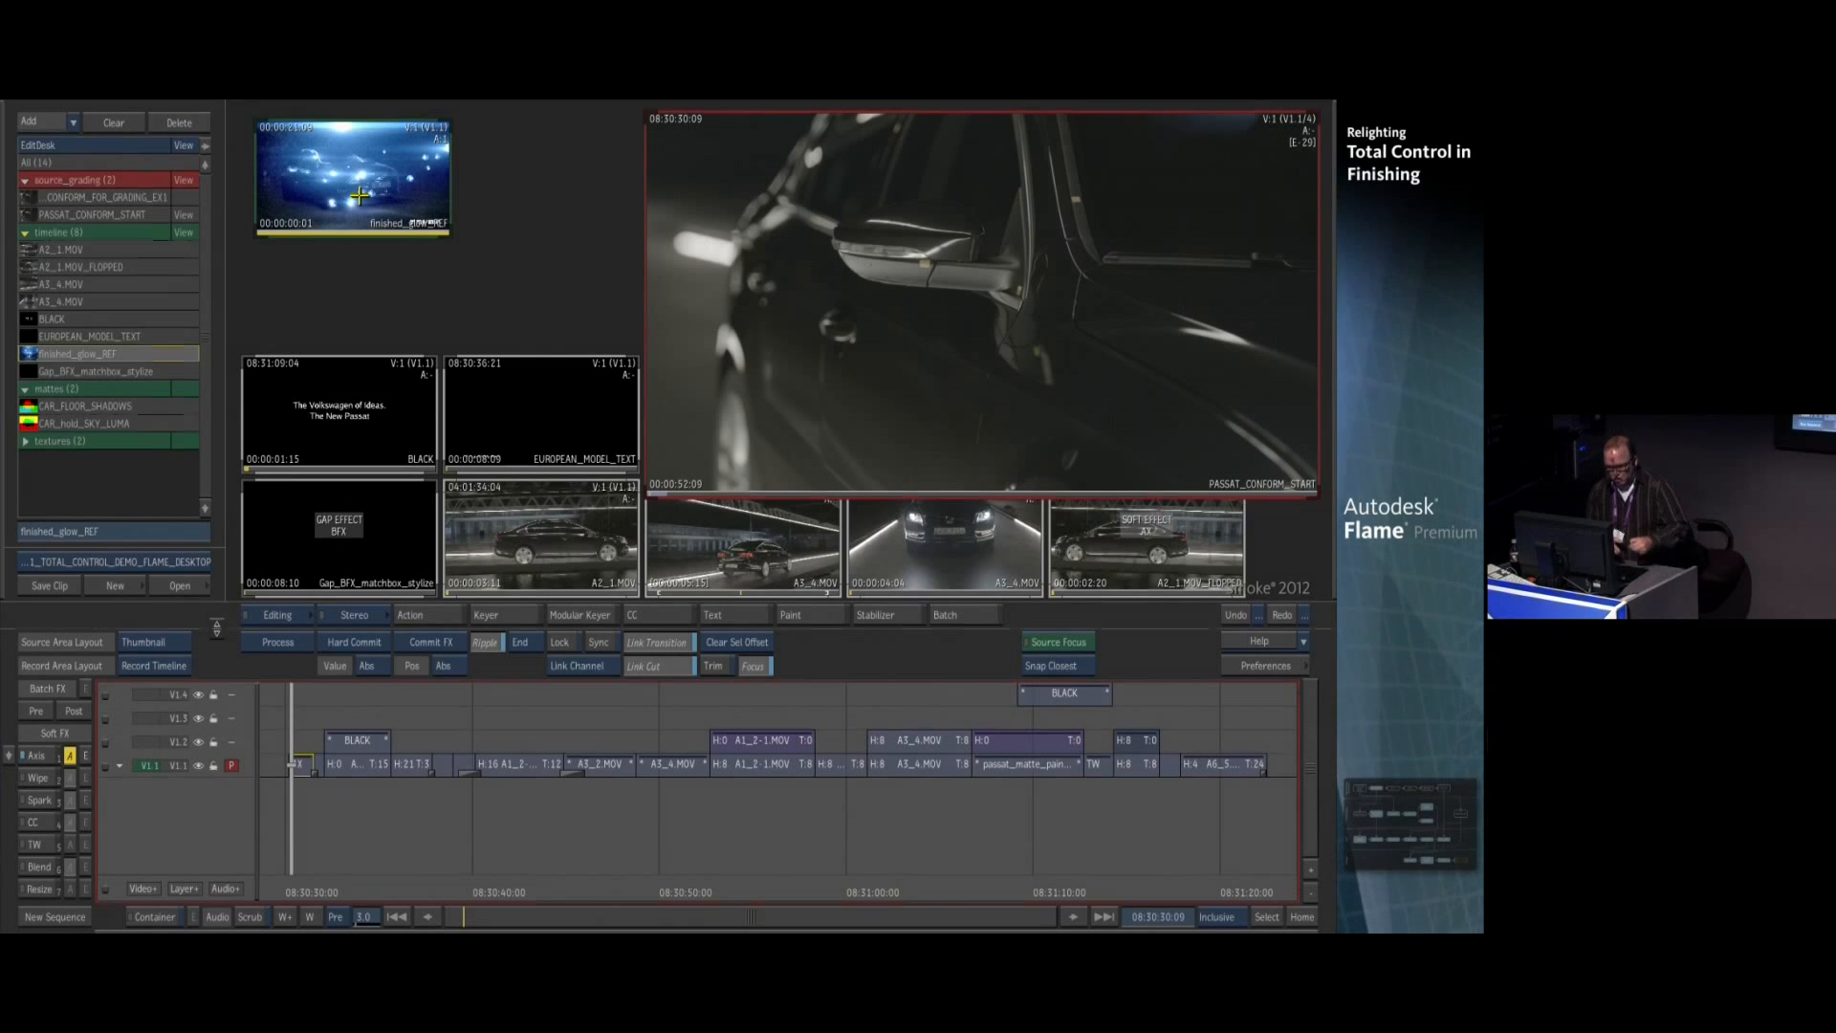
Preview the opening shots in the timeline and view the finished_glow_REF clip at full size
key(space)
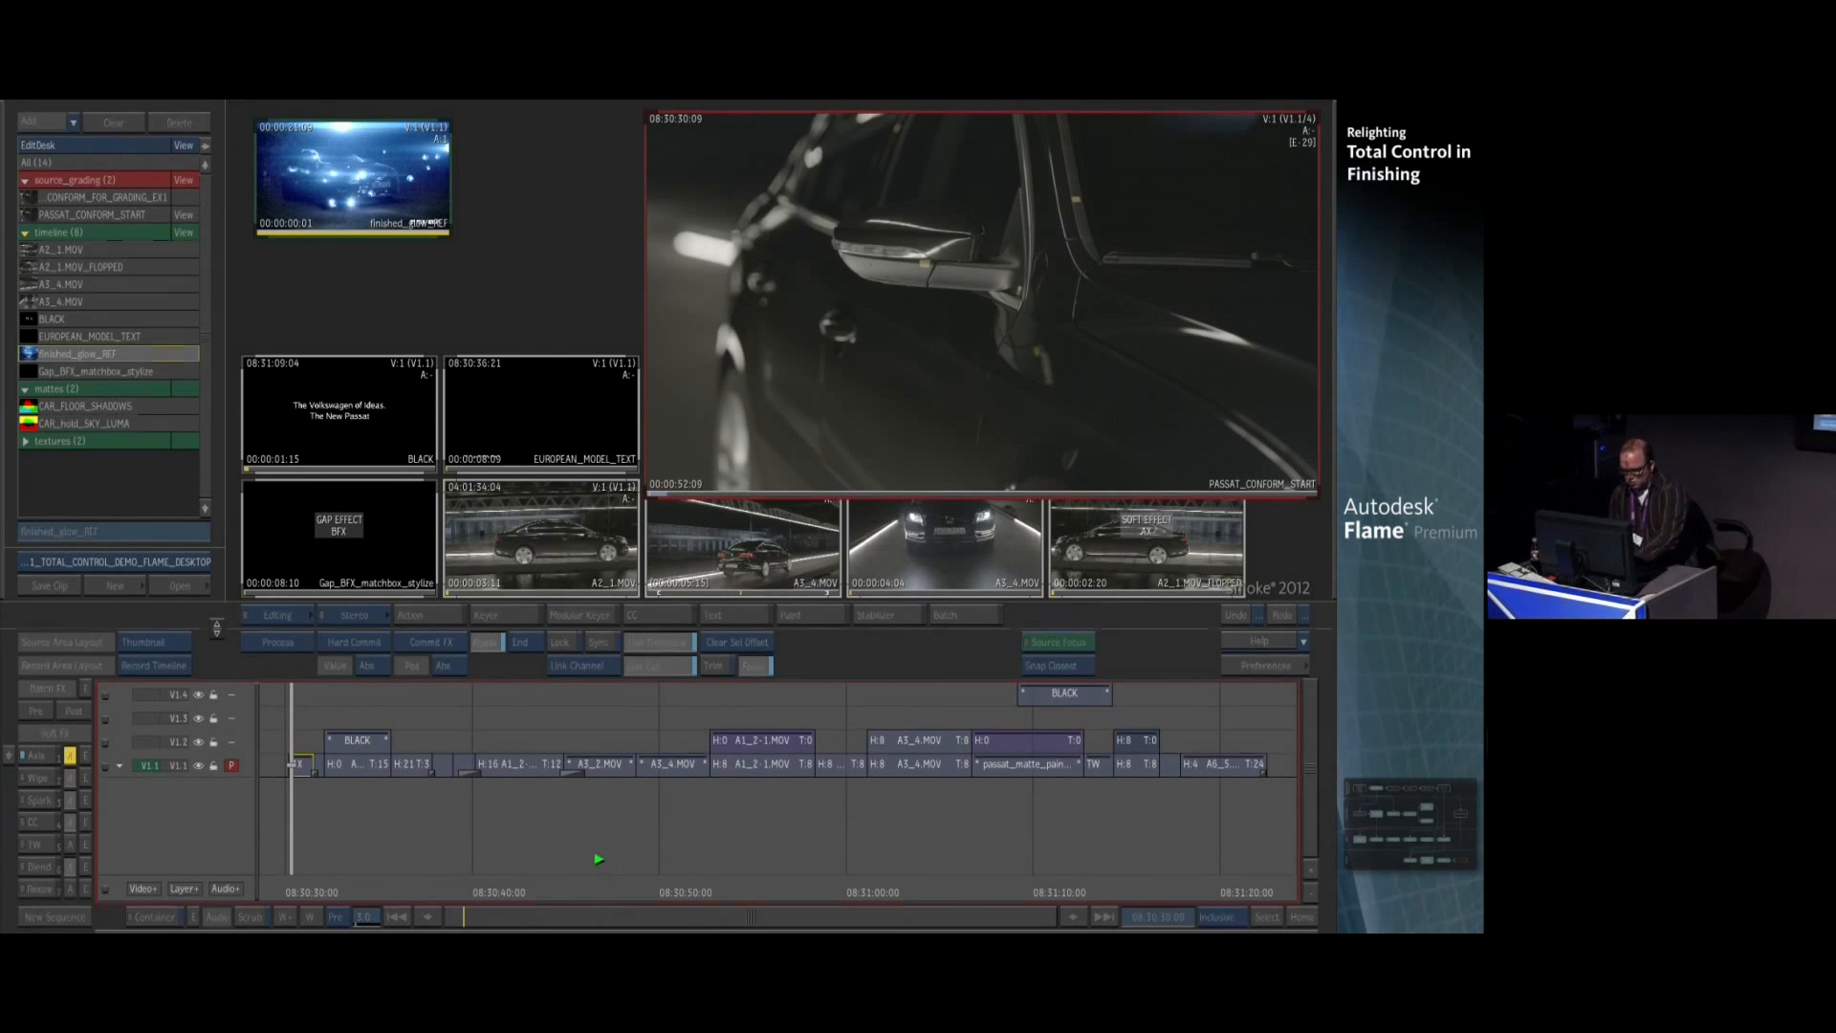
key(space)
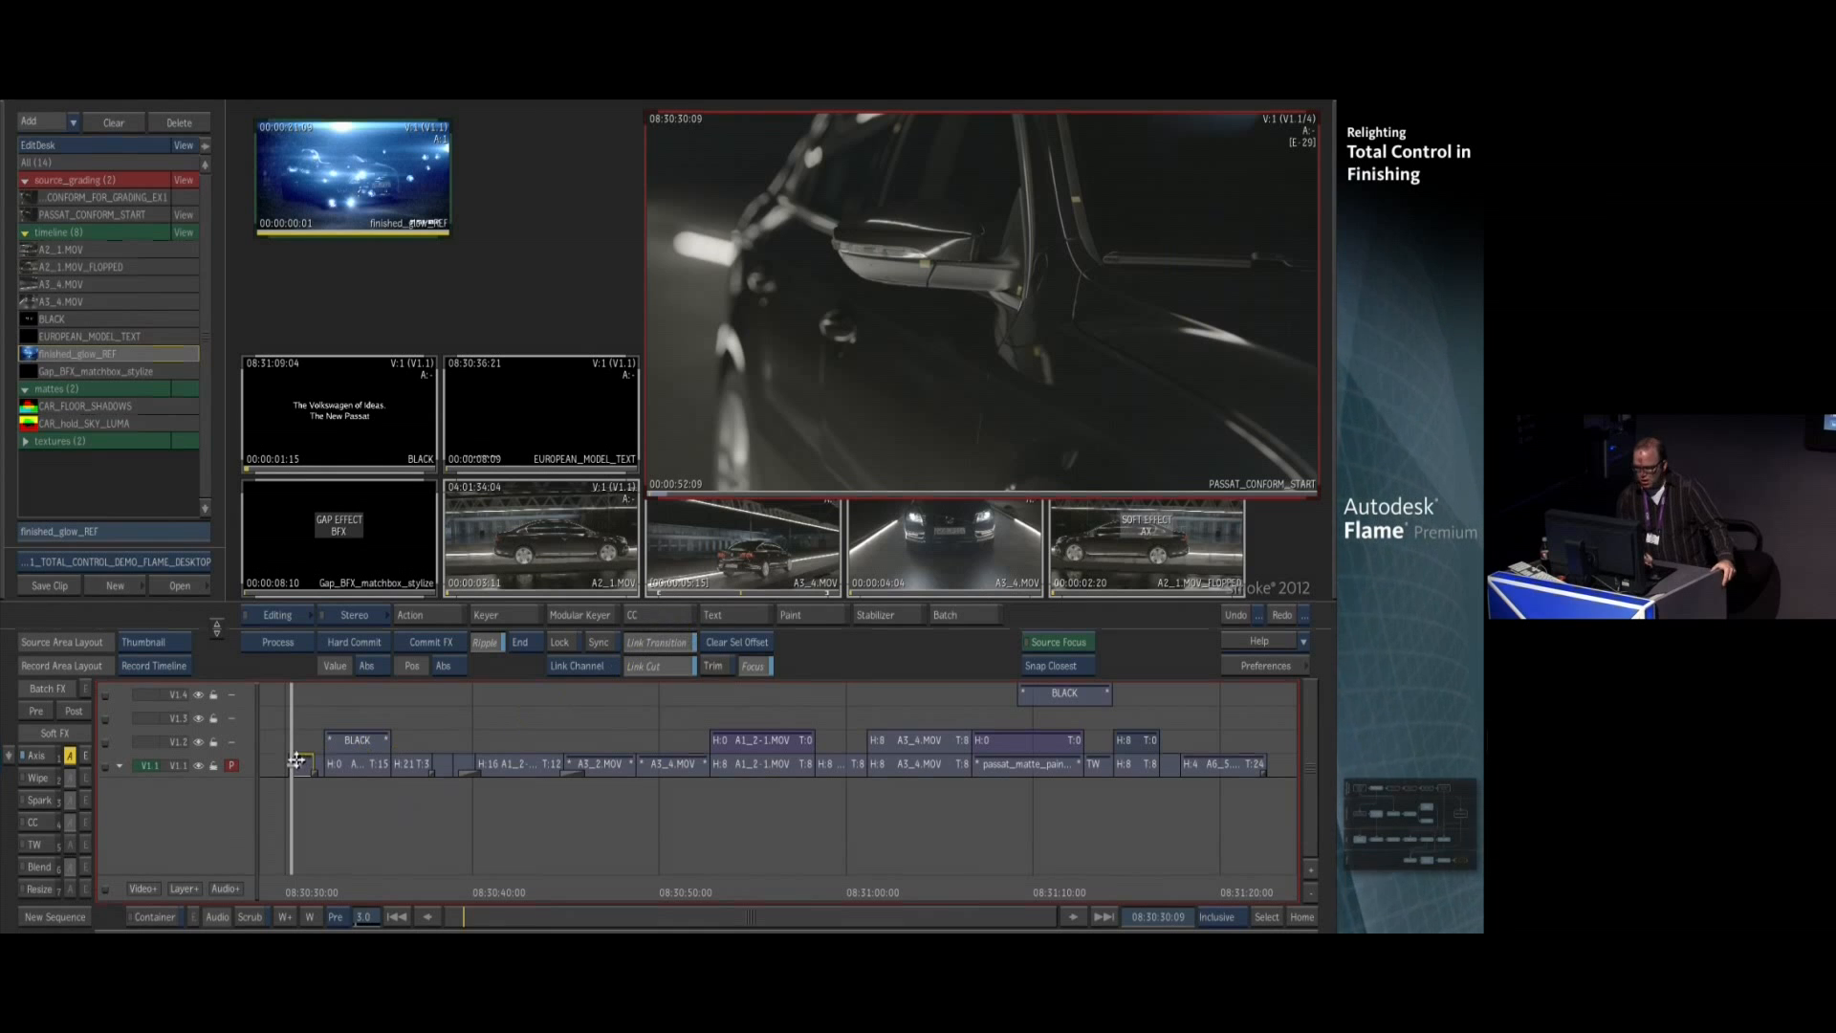
drag(298, 765, 465, 780)
click(328, 153)
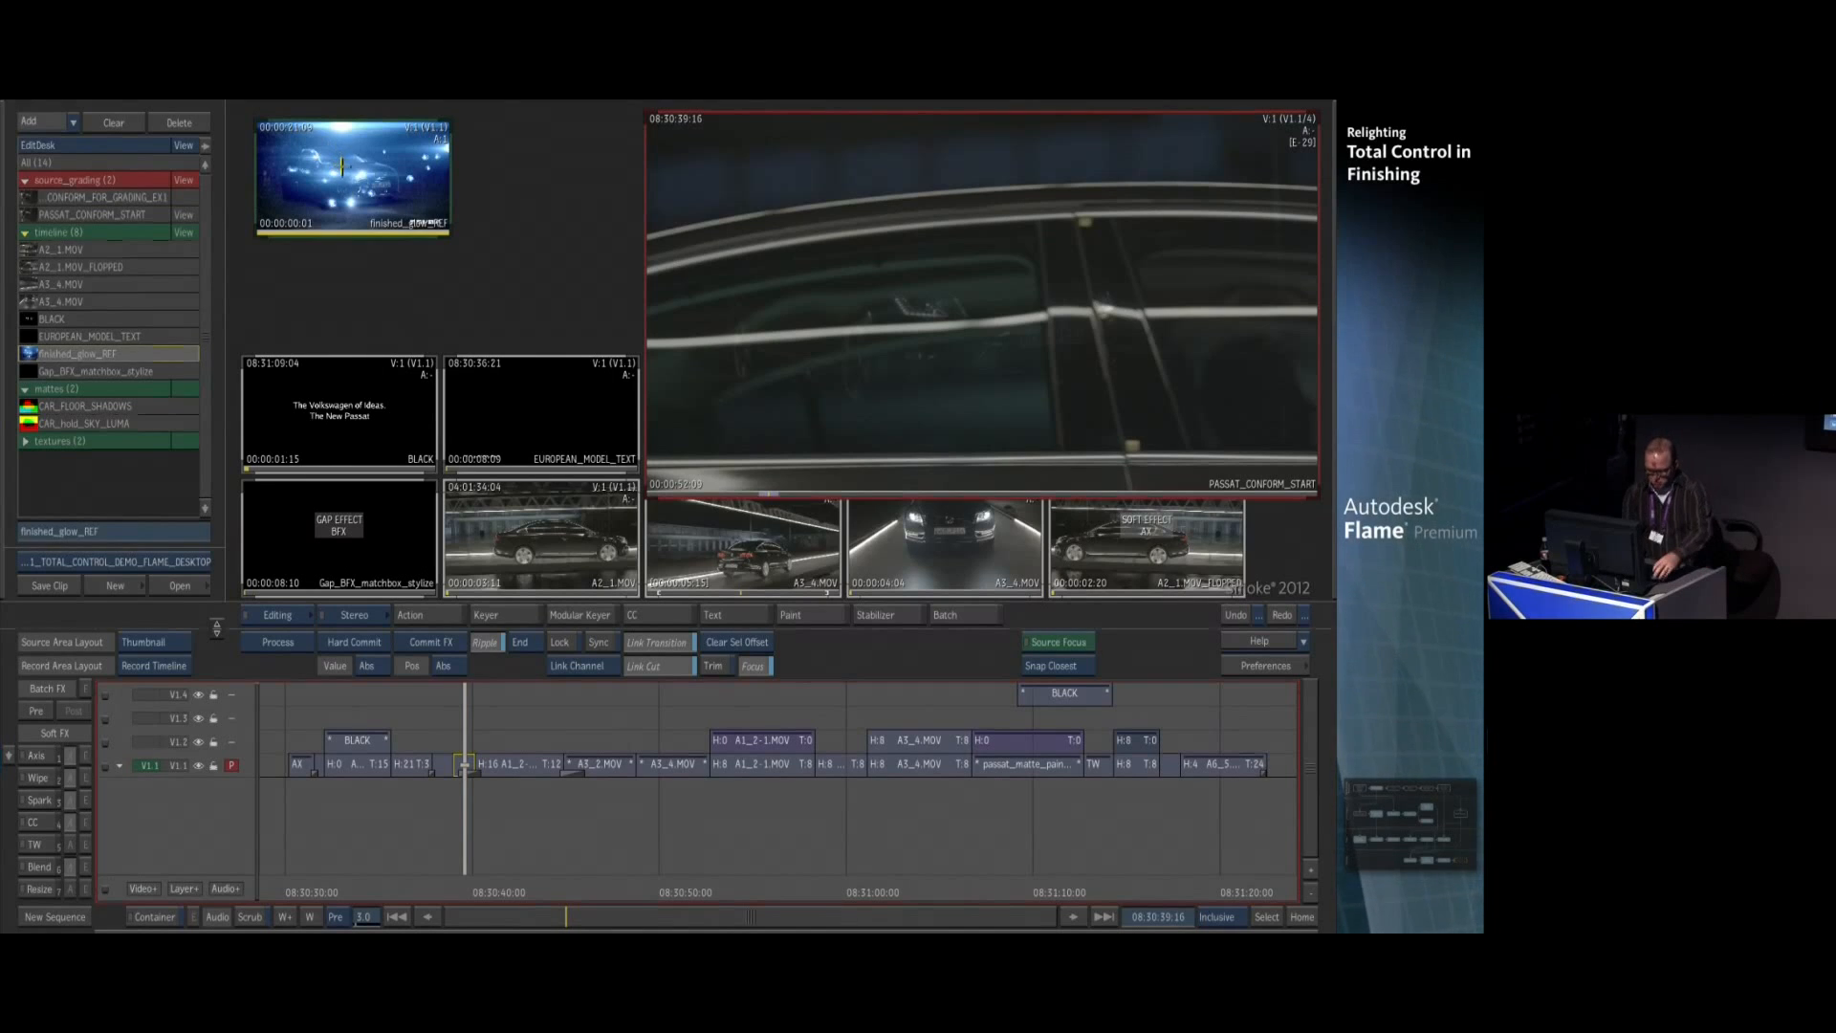
double_click(335, 165)
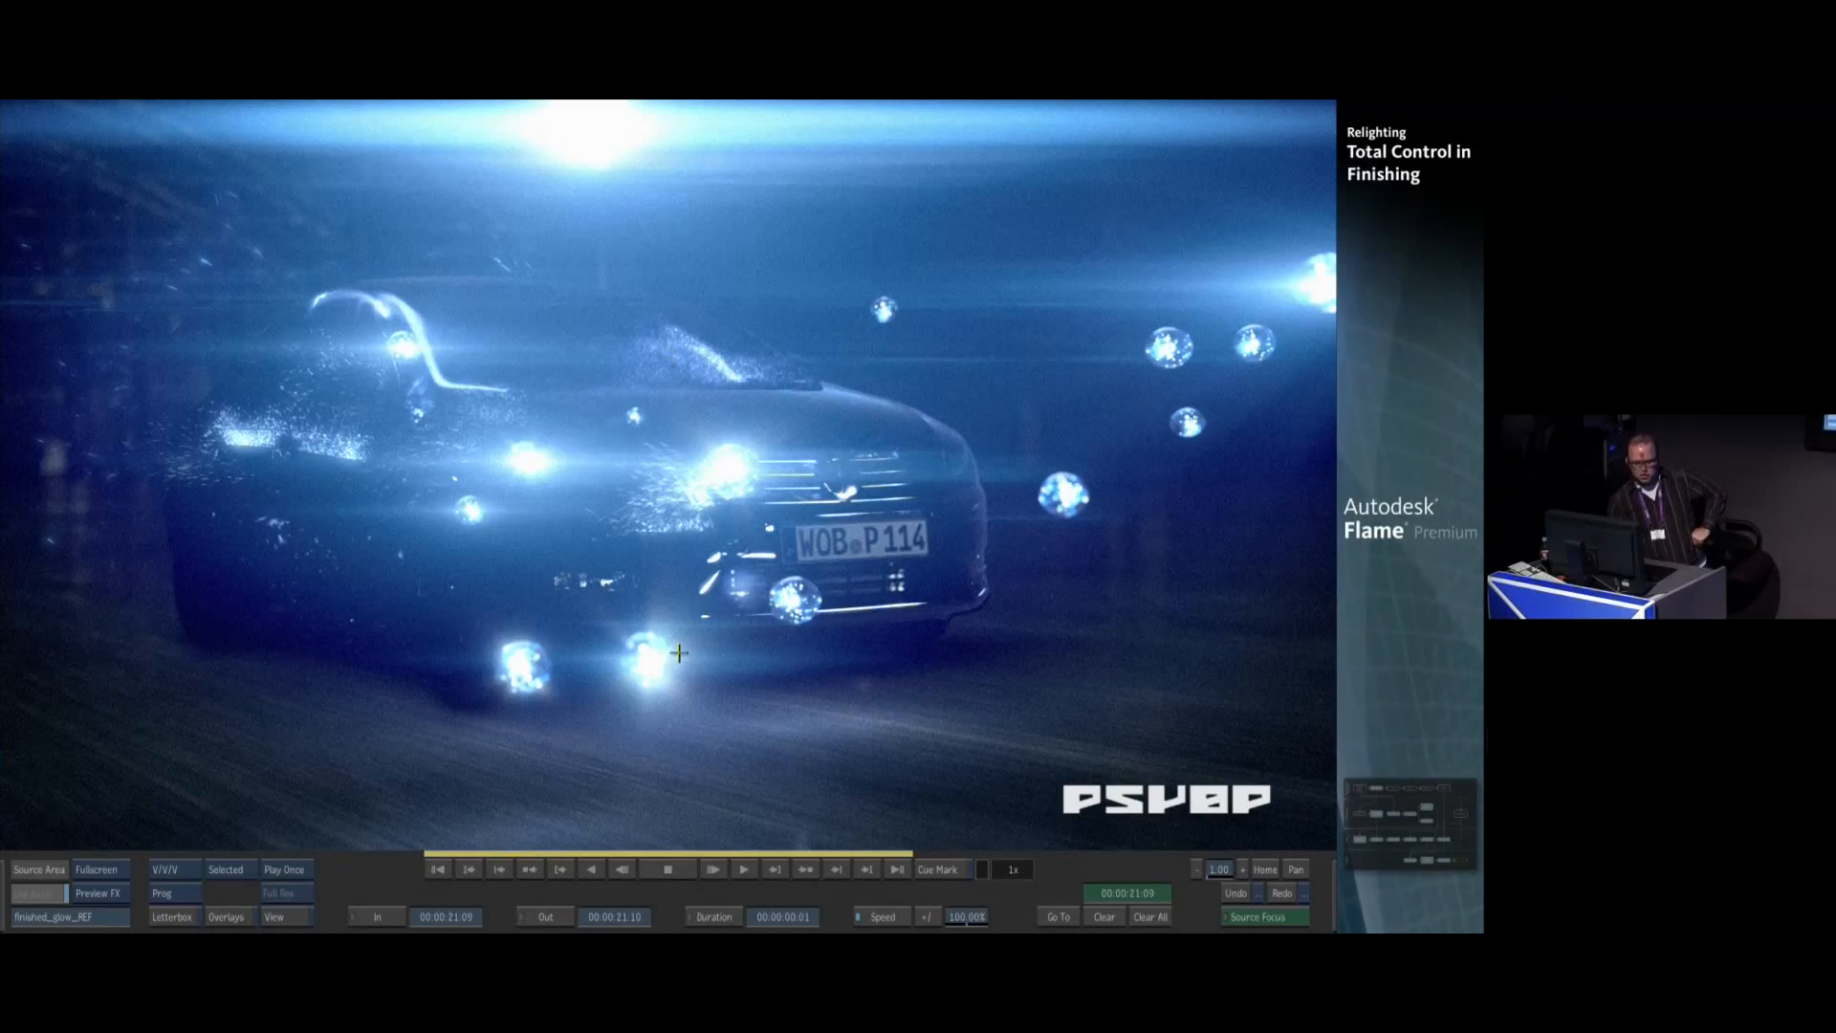
key(Escape)
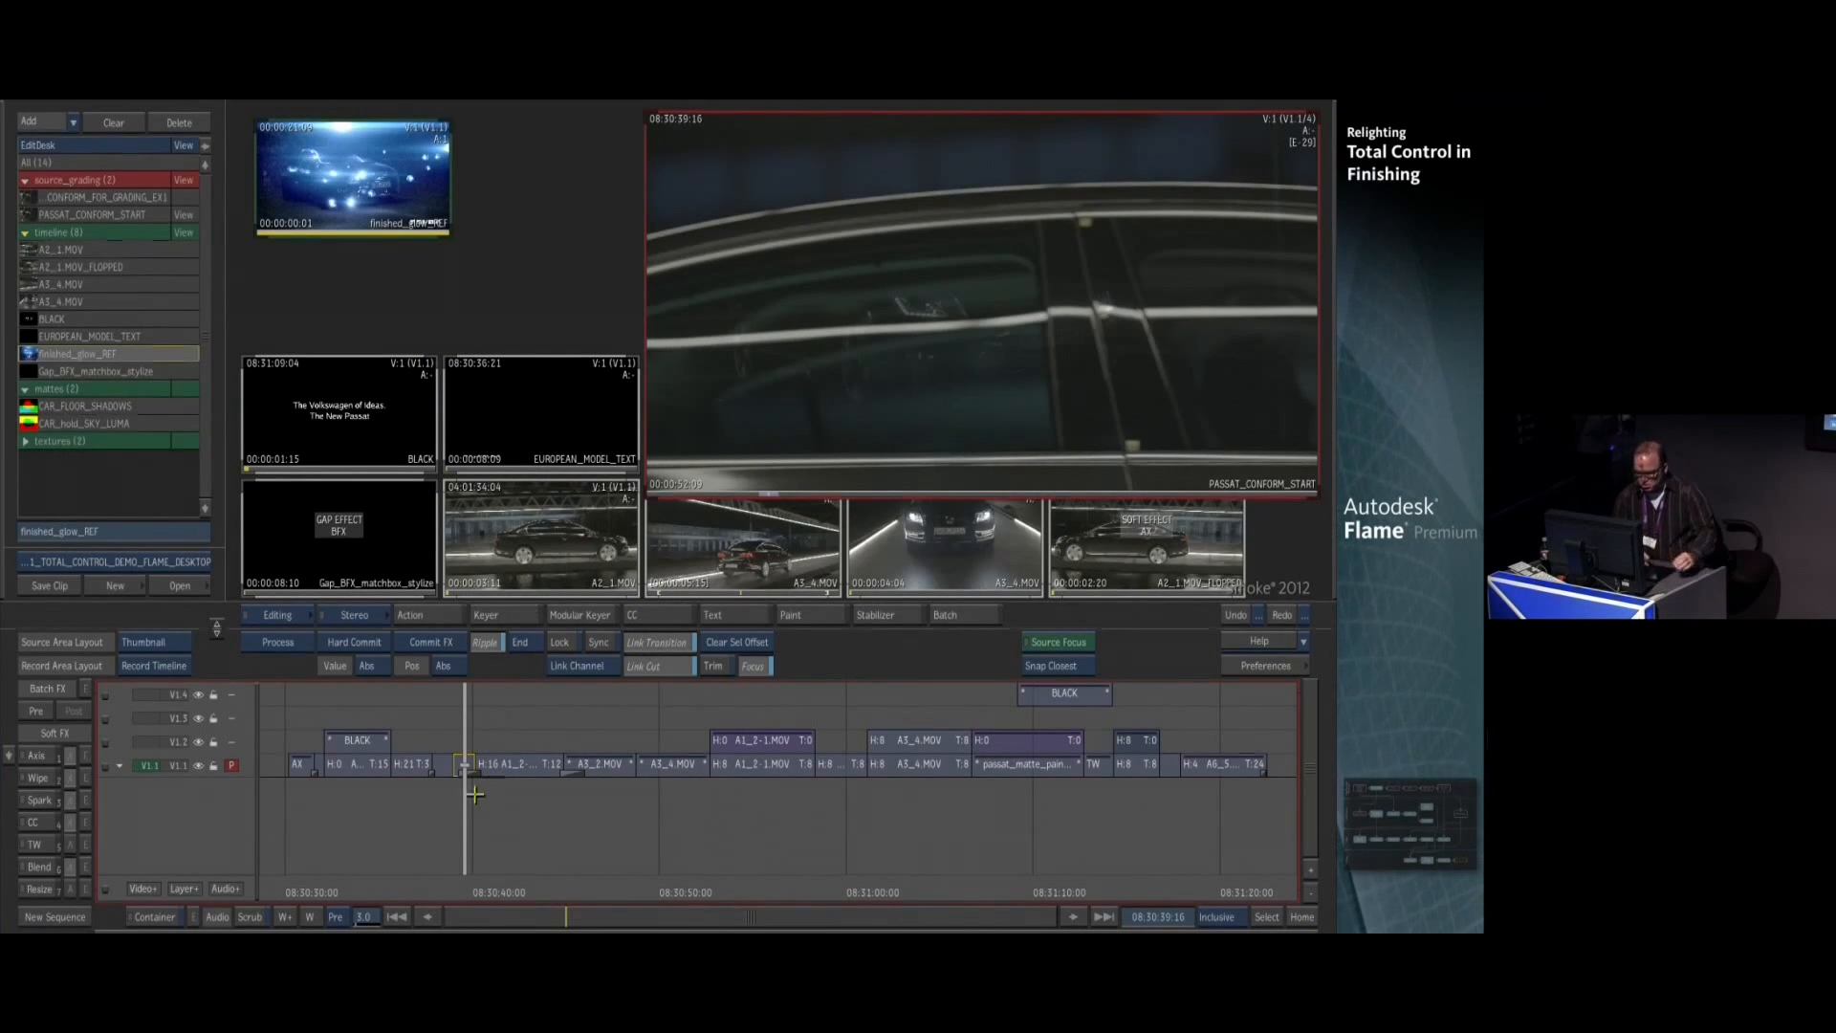
Review the retimed A3_2.MOV and A3_4.MOV shots by playing through them in the timeline
drag(462, 894, 629, 891)
scroll(670, 808, up, 5)
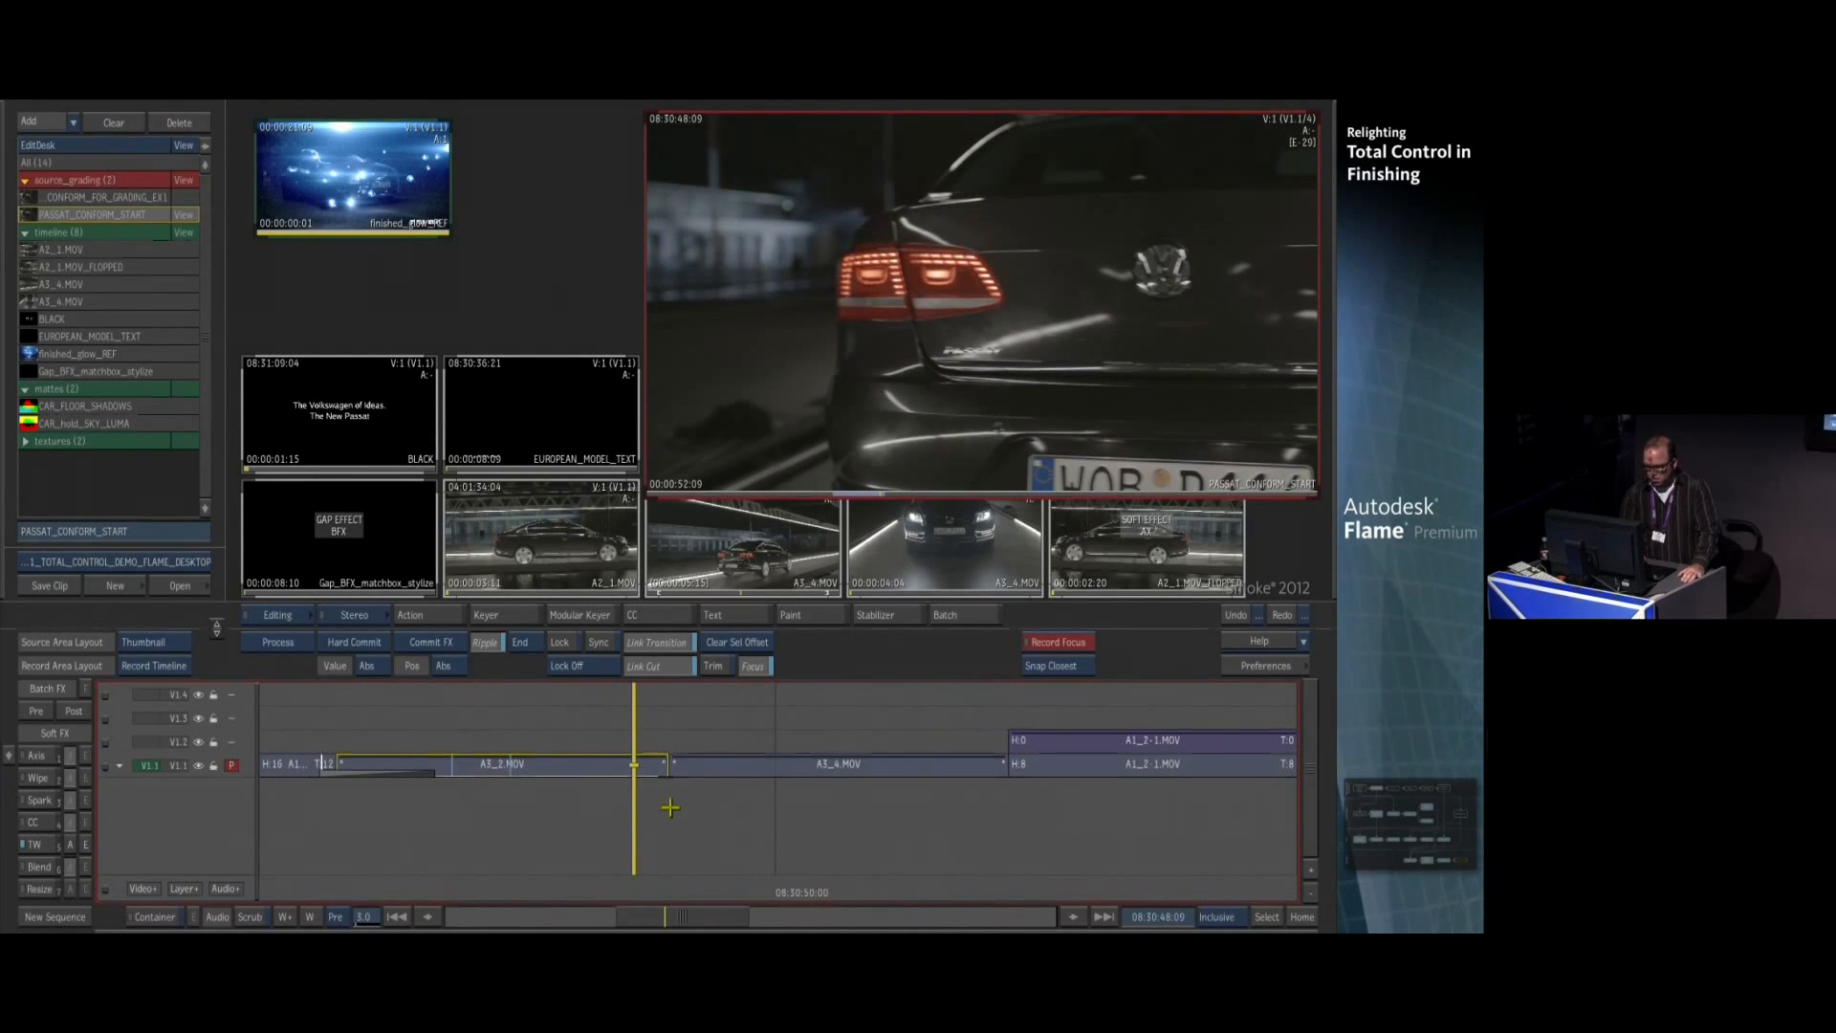
drag(632, 884, 278, 884)
key(space)
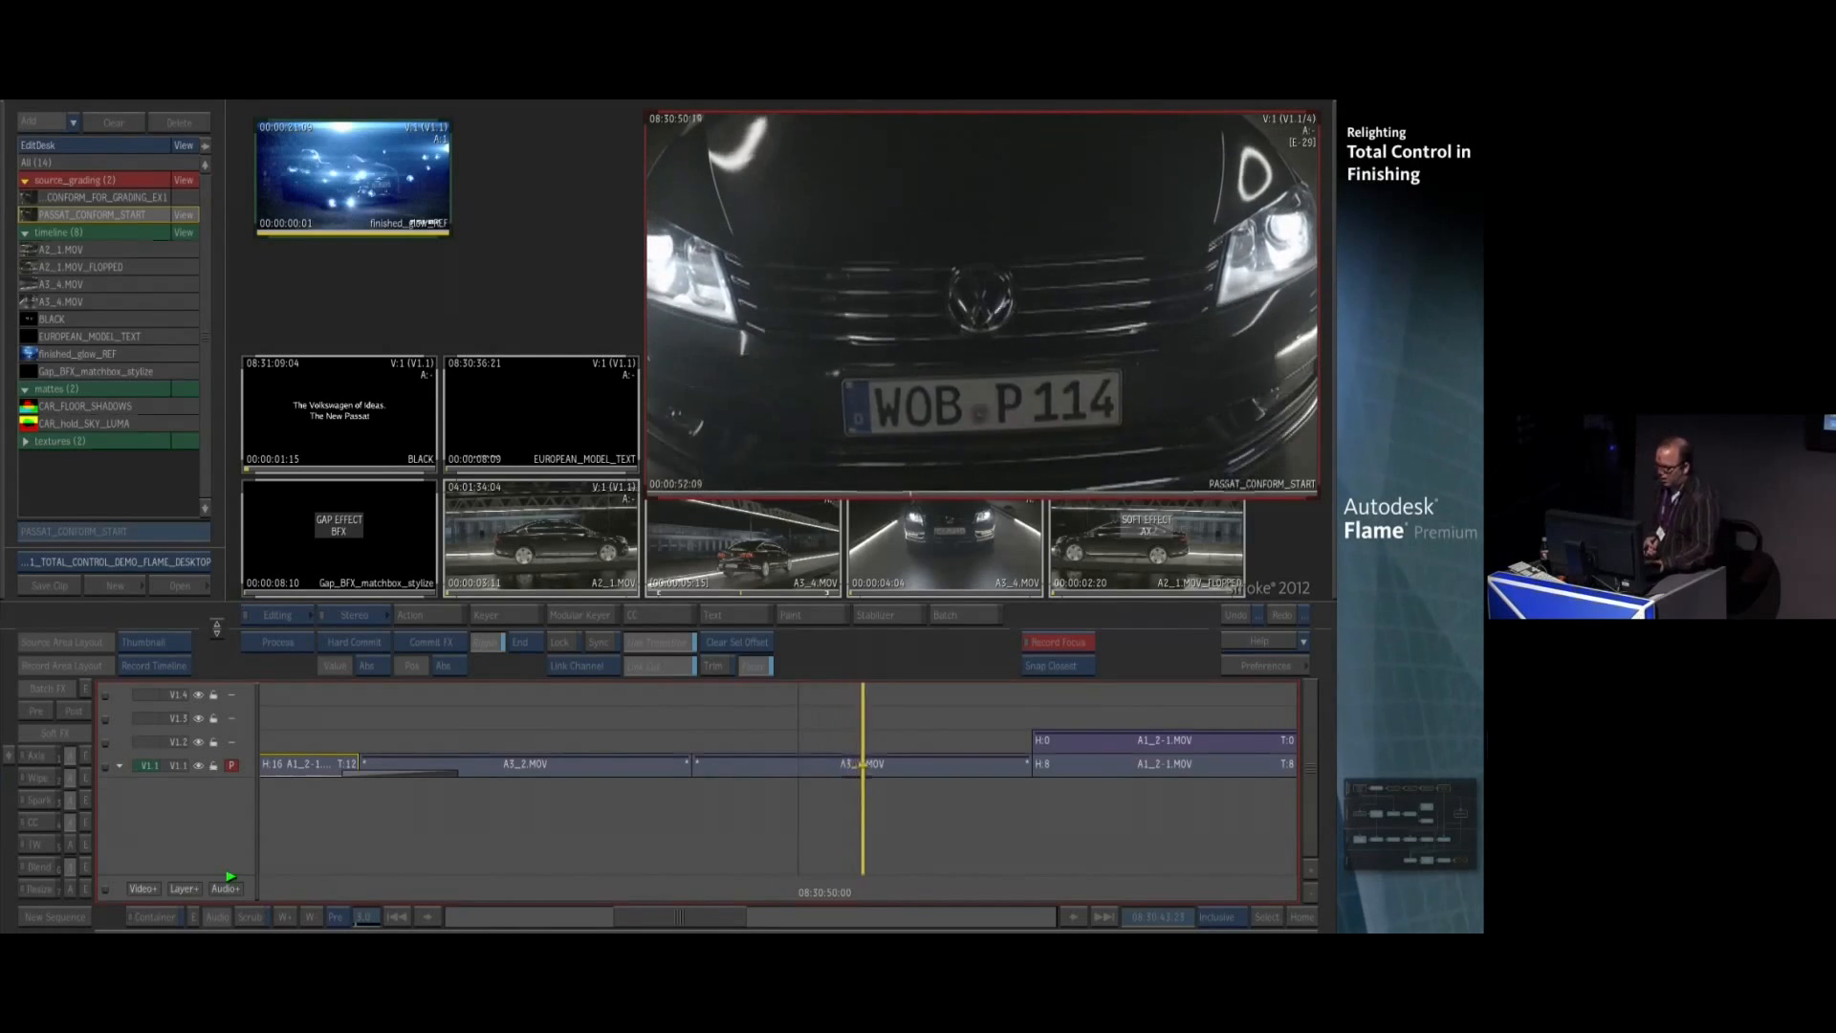
key(space)
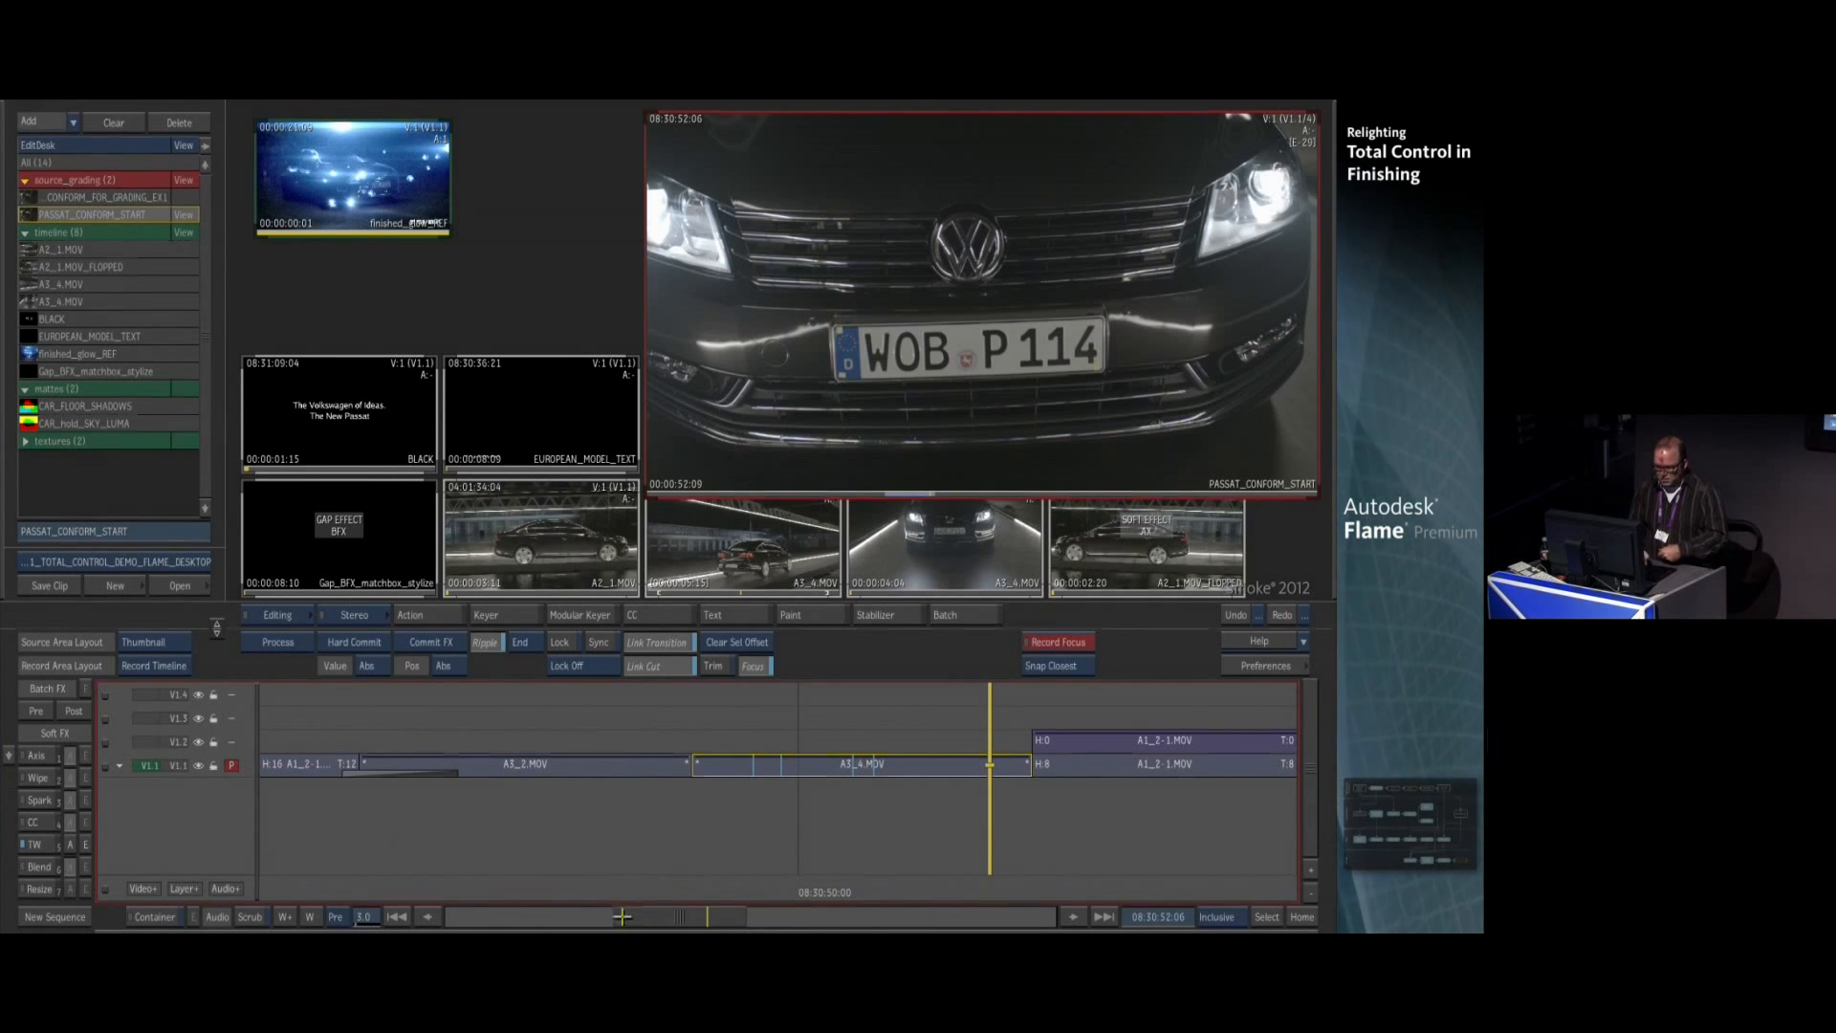
Move to 08:30:33:12 in the timeline and bring up the BLACK title clip on track V1.2
click(1300, 915)
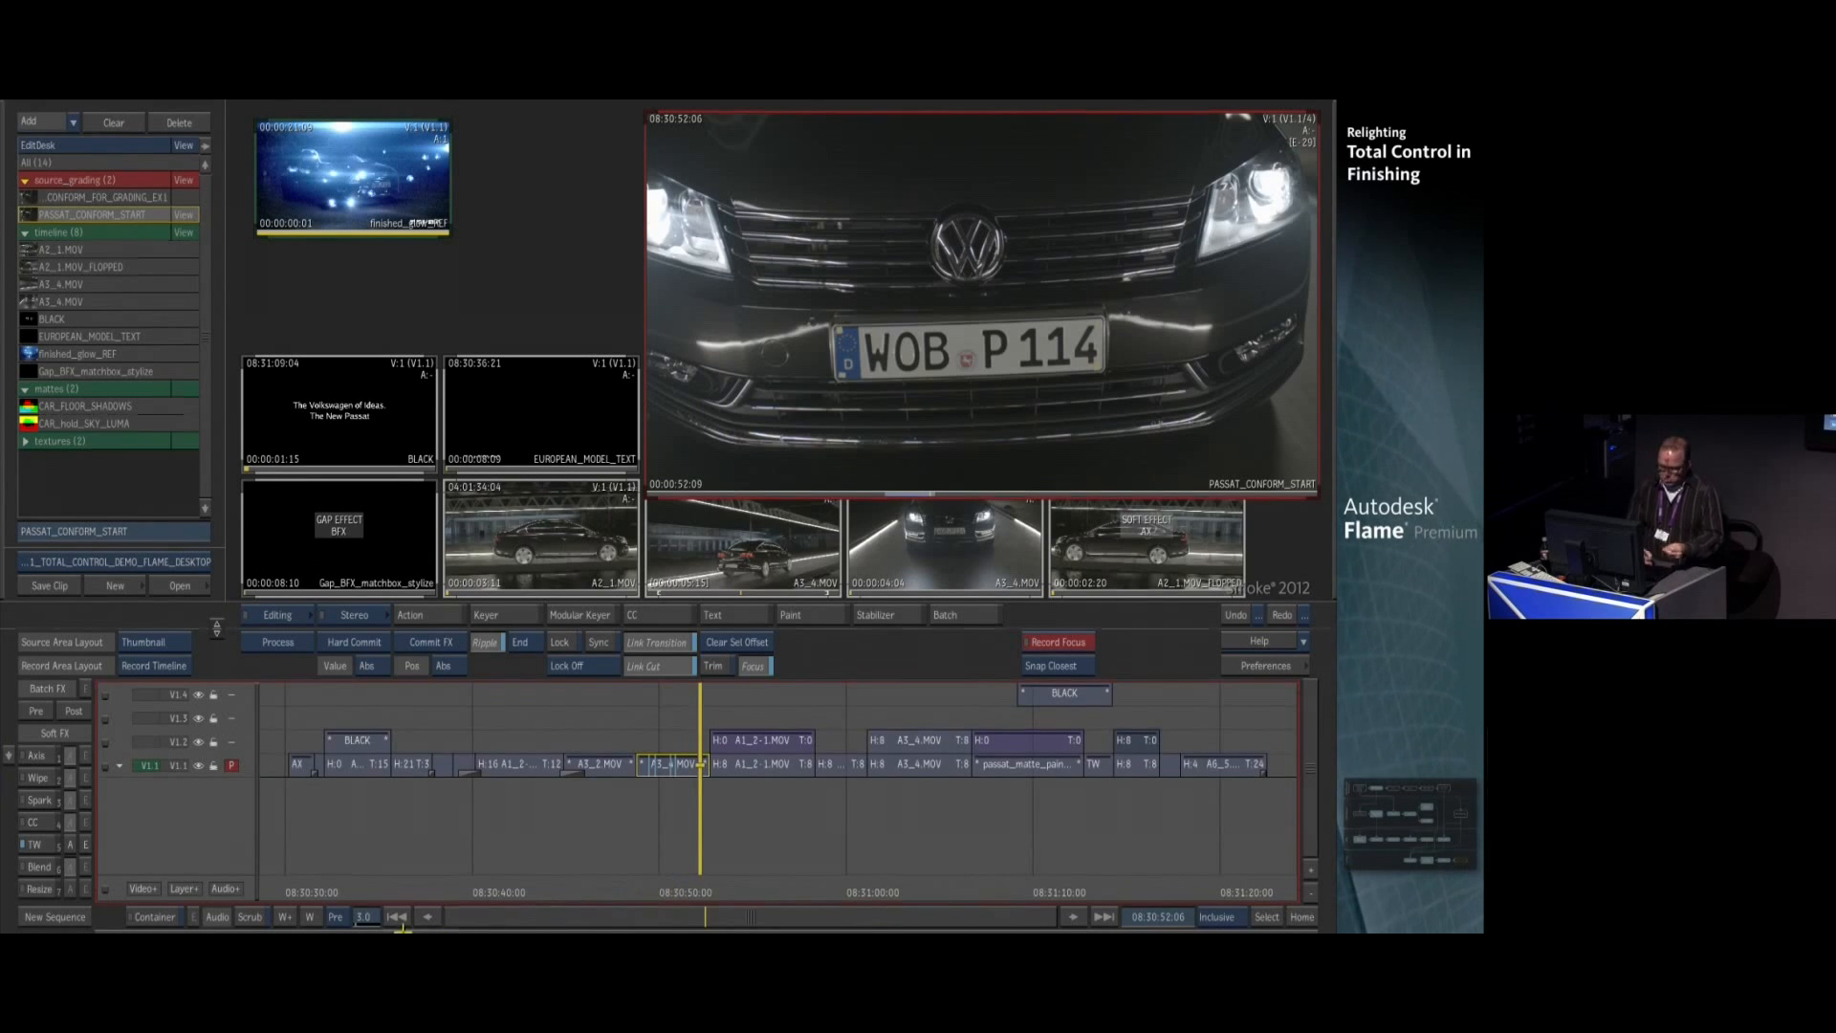
click(354, 892)
drag(354, 895, 352, 897)
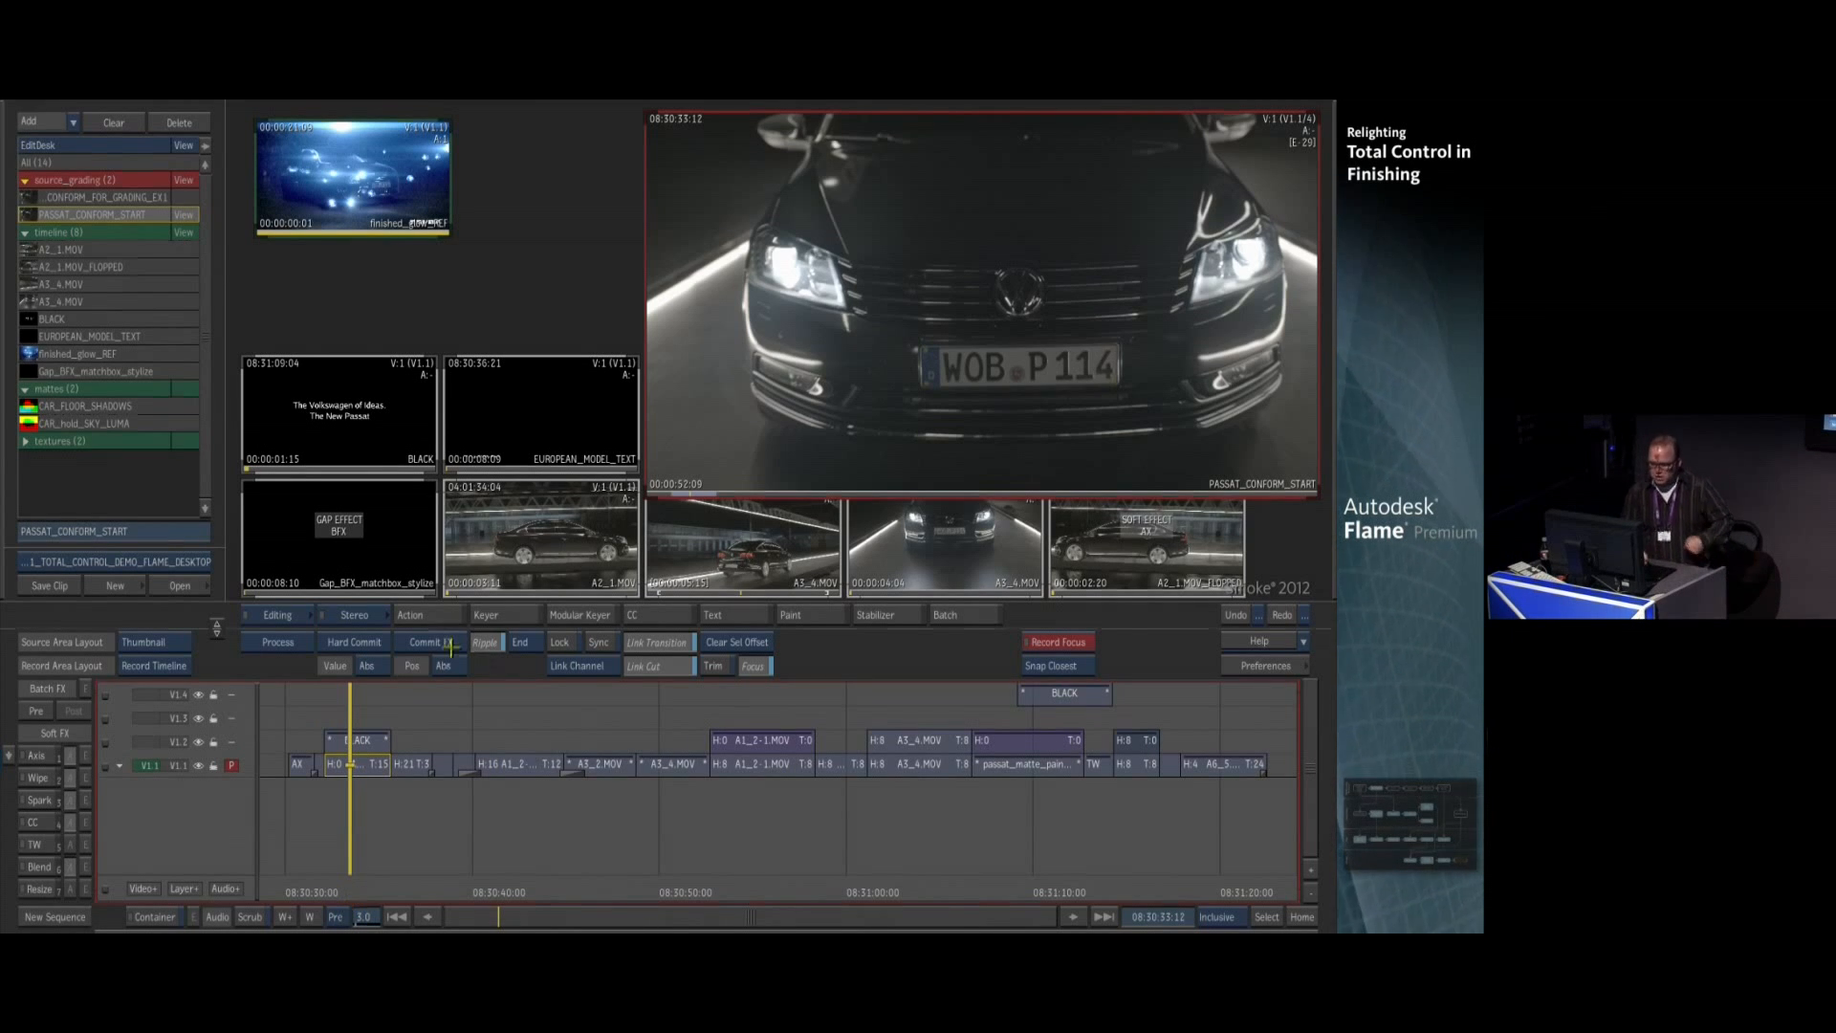
scroll(442, 832, up, 3)
scroll(424, 733, up, 1)
click(424, 734)
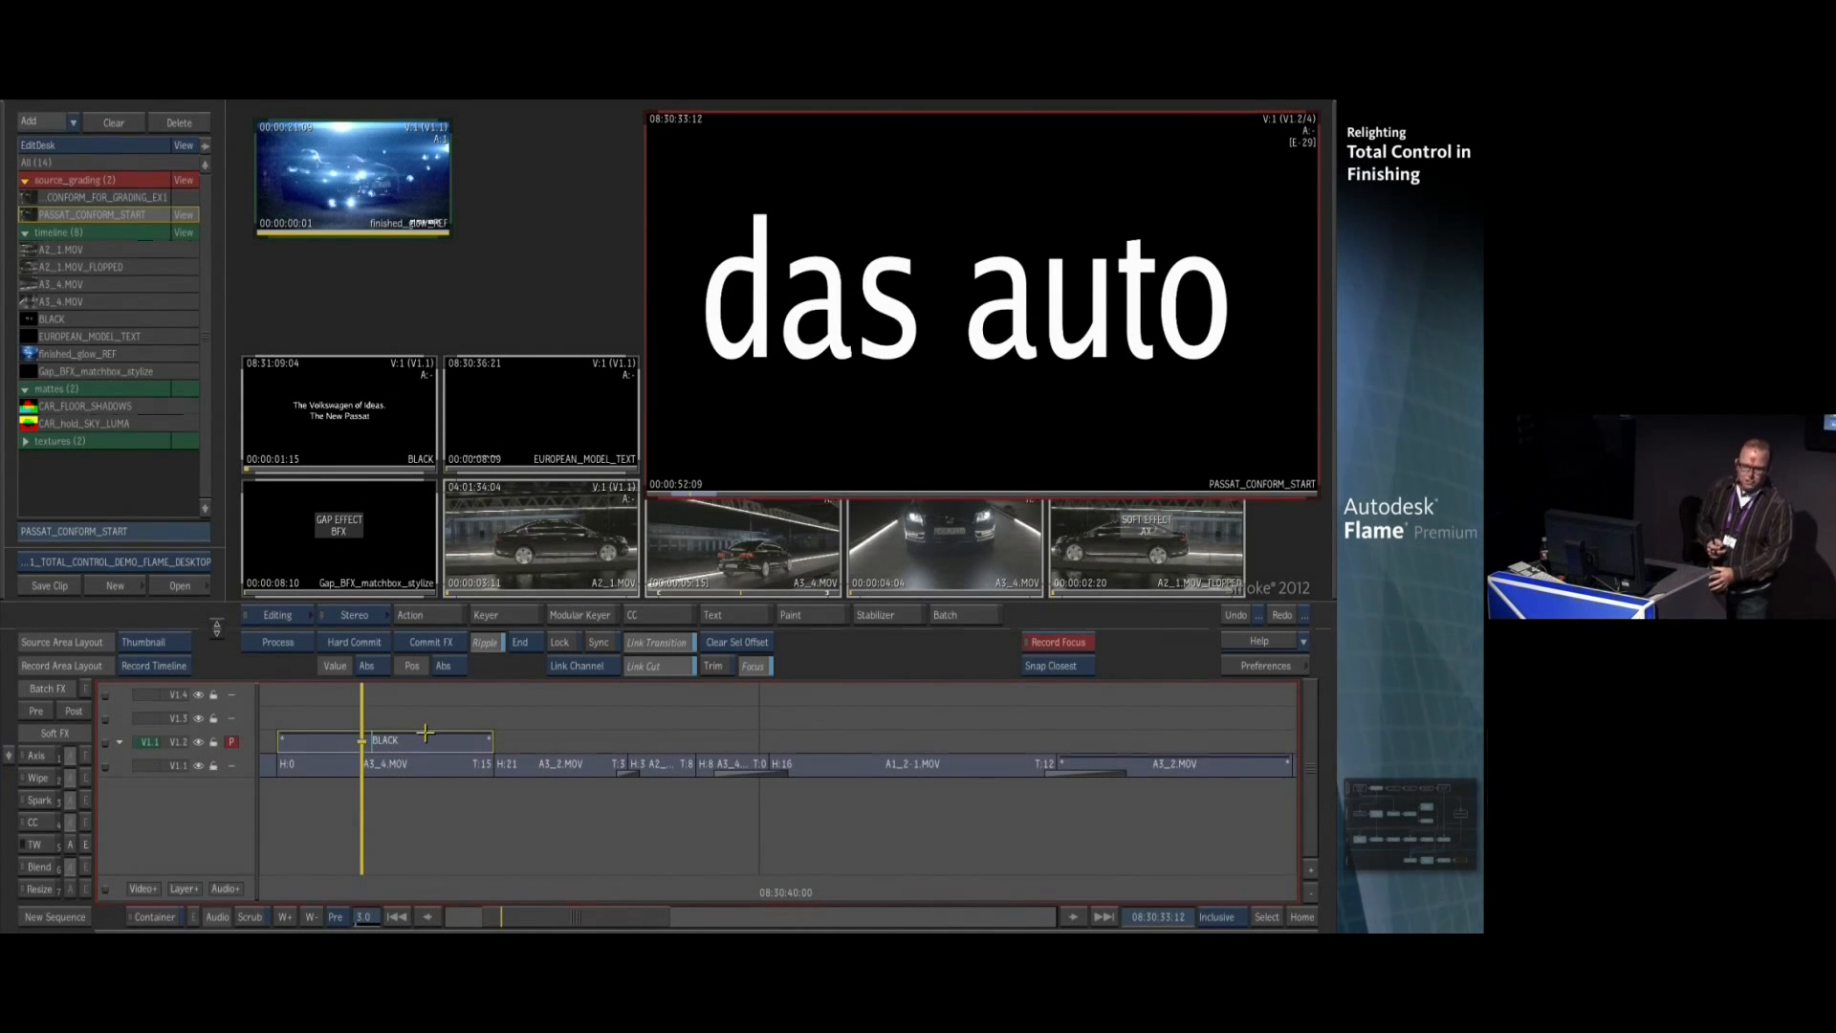
Add an Axis soft effect to the BLACK title clip and open its editor
click(9, 762)
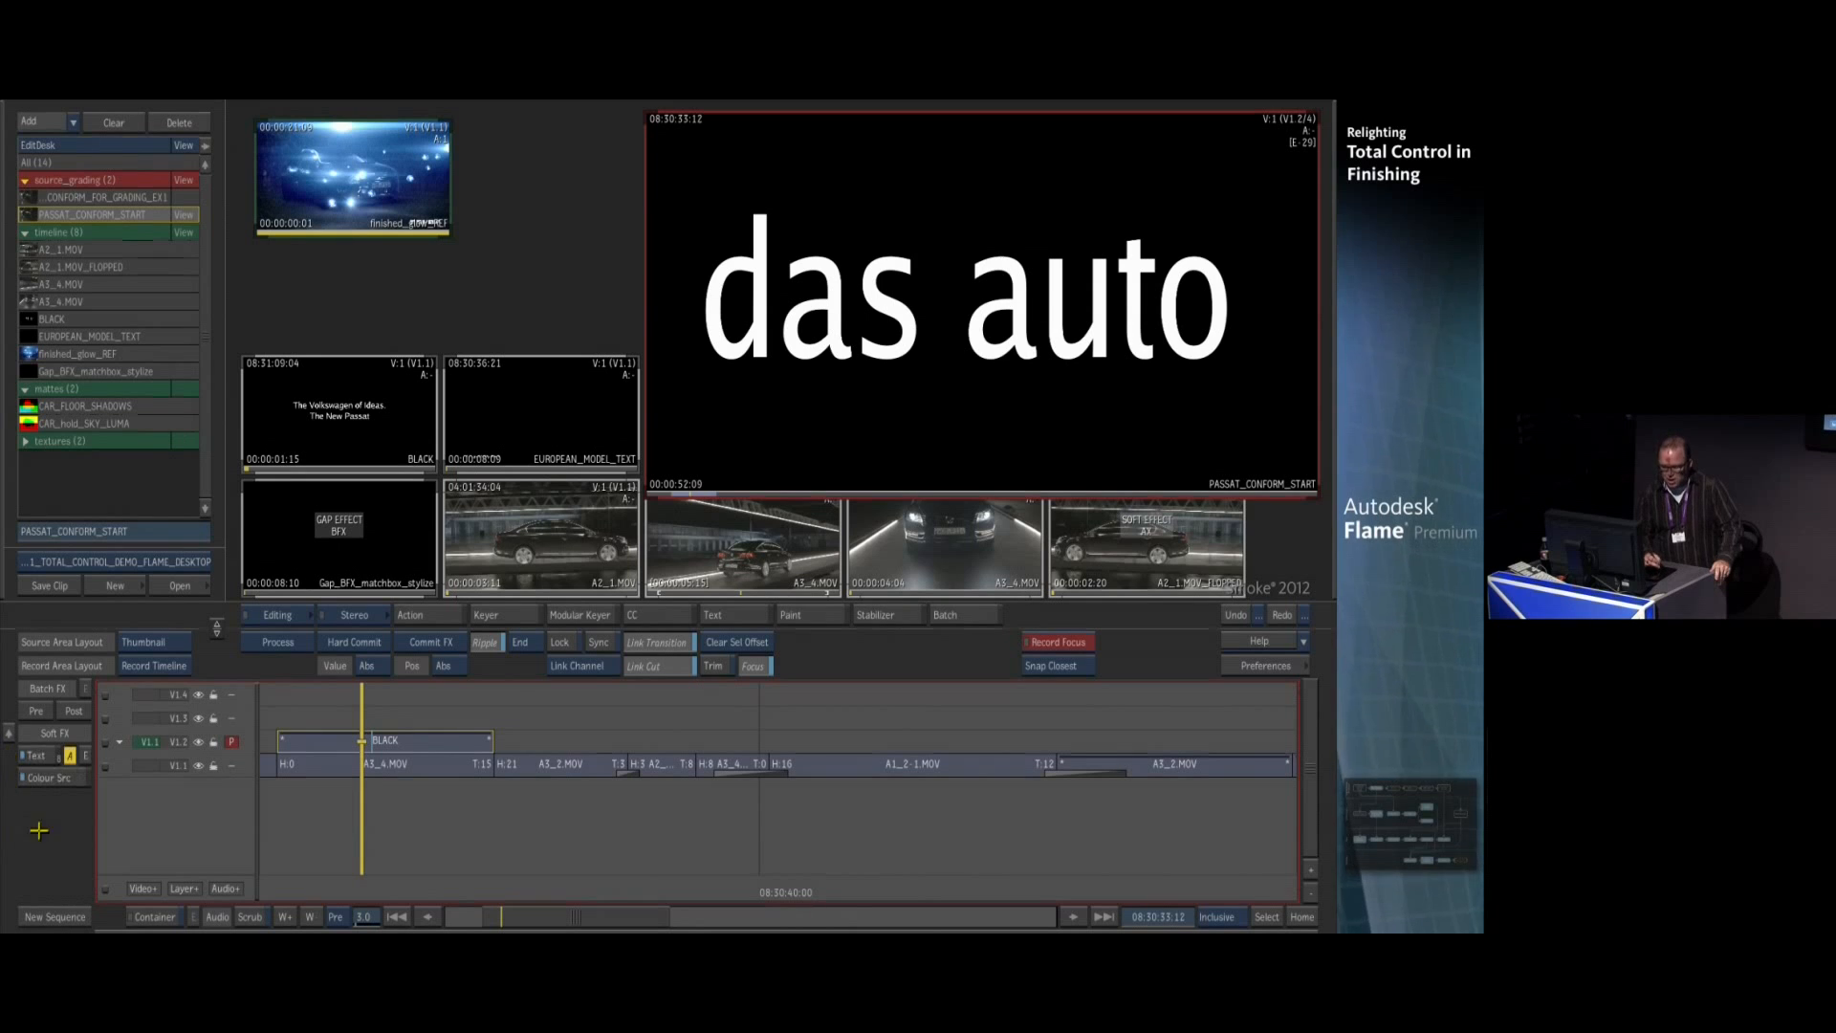
click(14, 752)
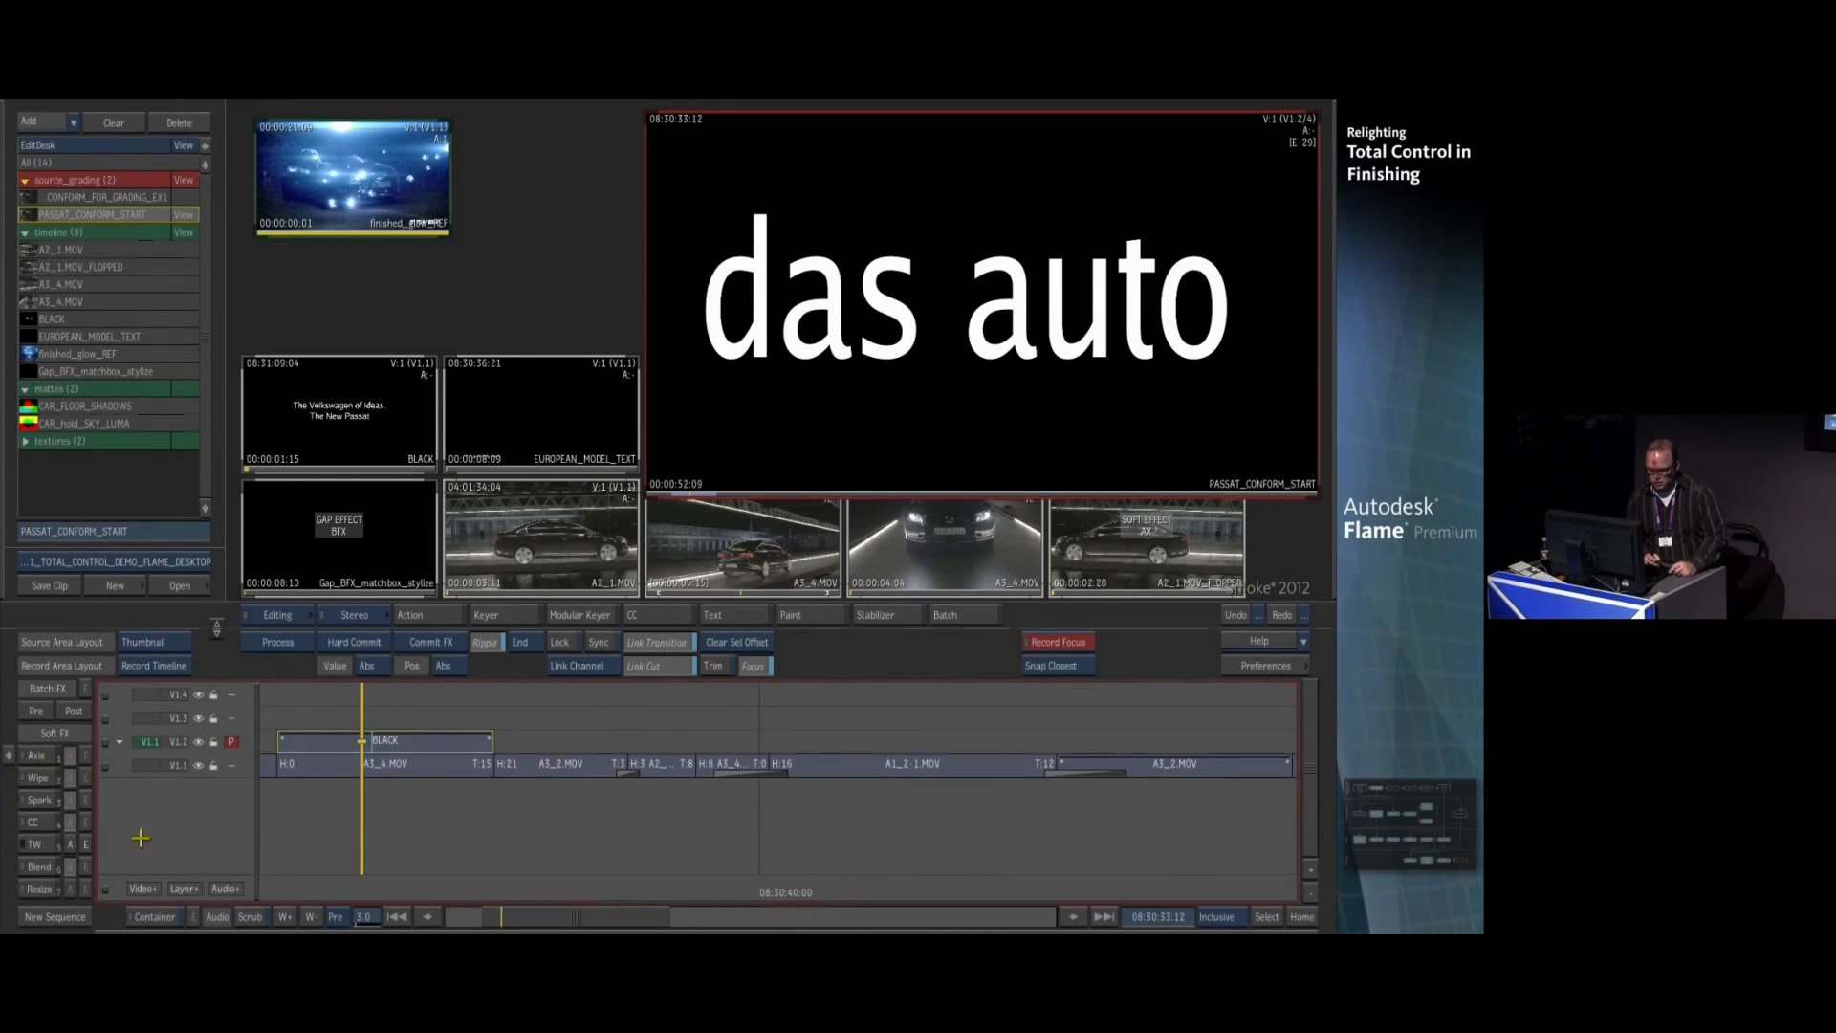
click(321, 741)
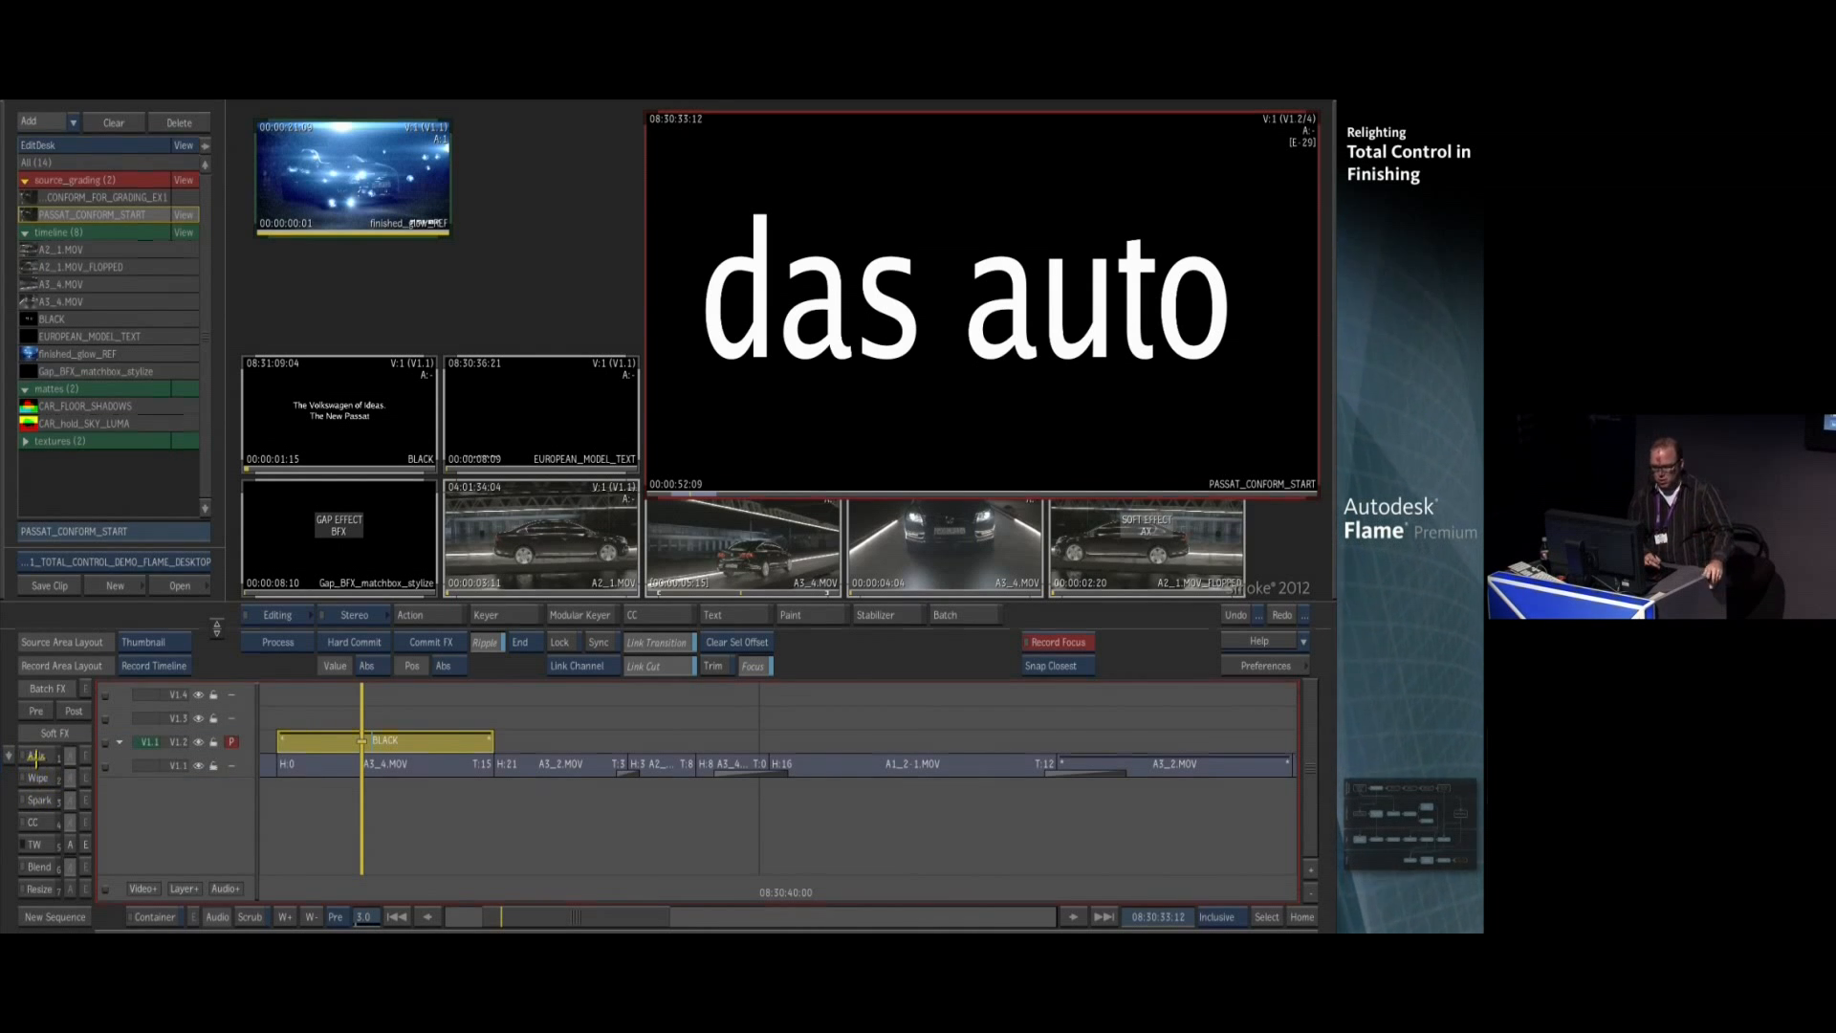
click(41, 754)
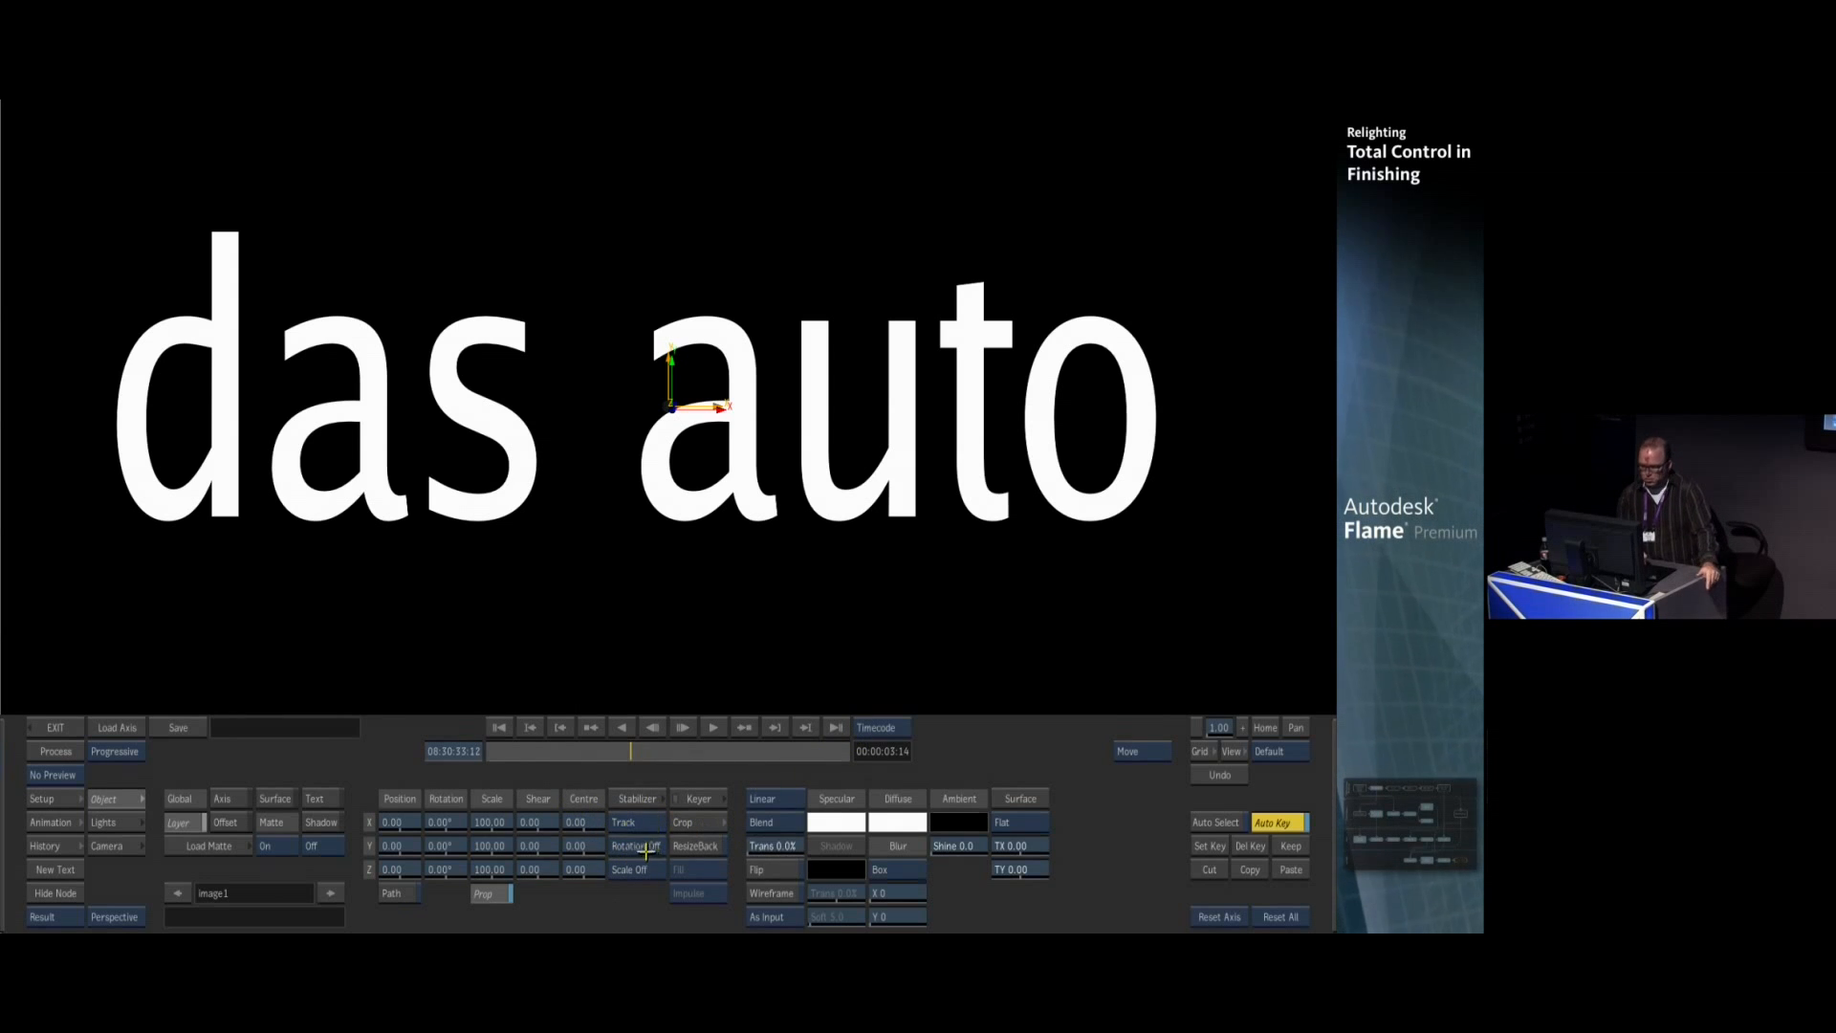
Turn on rotation and scale stabilising for the title layer, and track the number plate's two upper corners with two trackers
drag(639, 851, 647, 889)
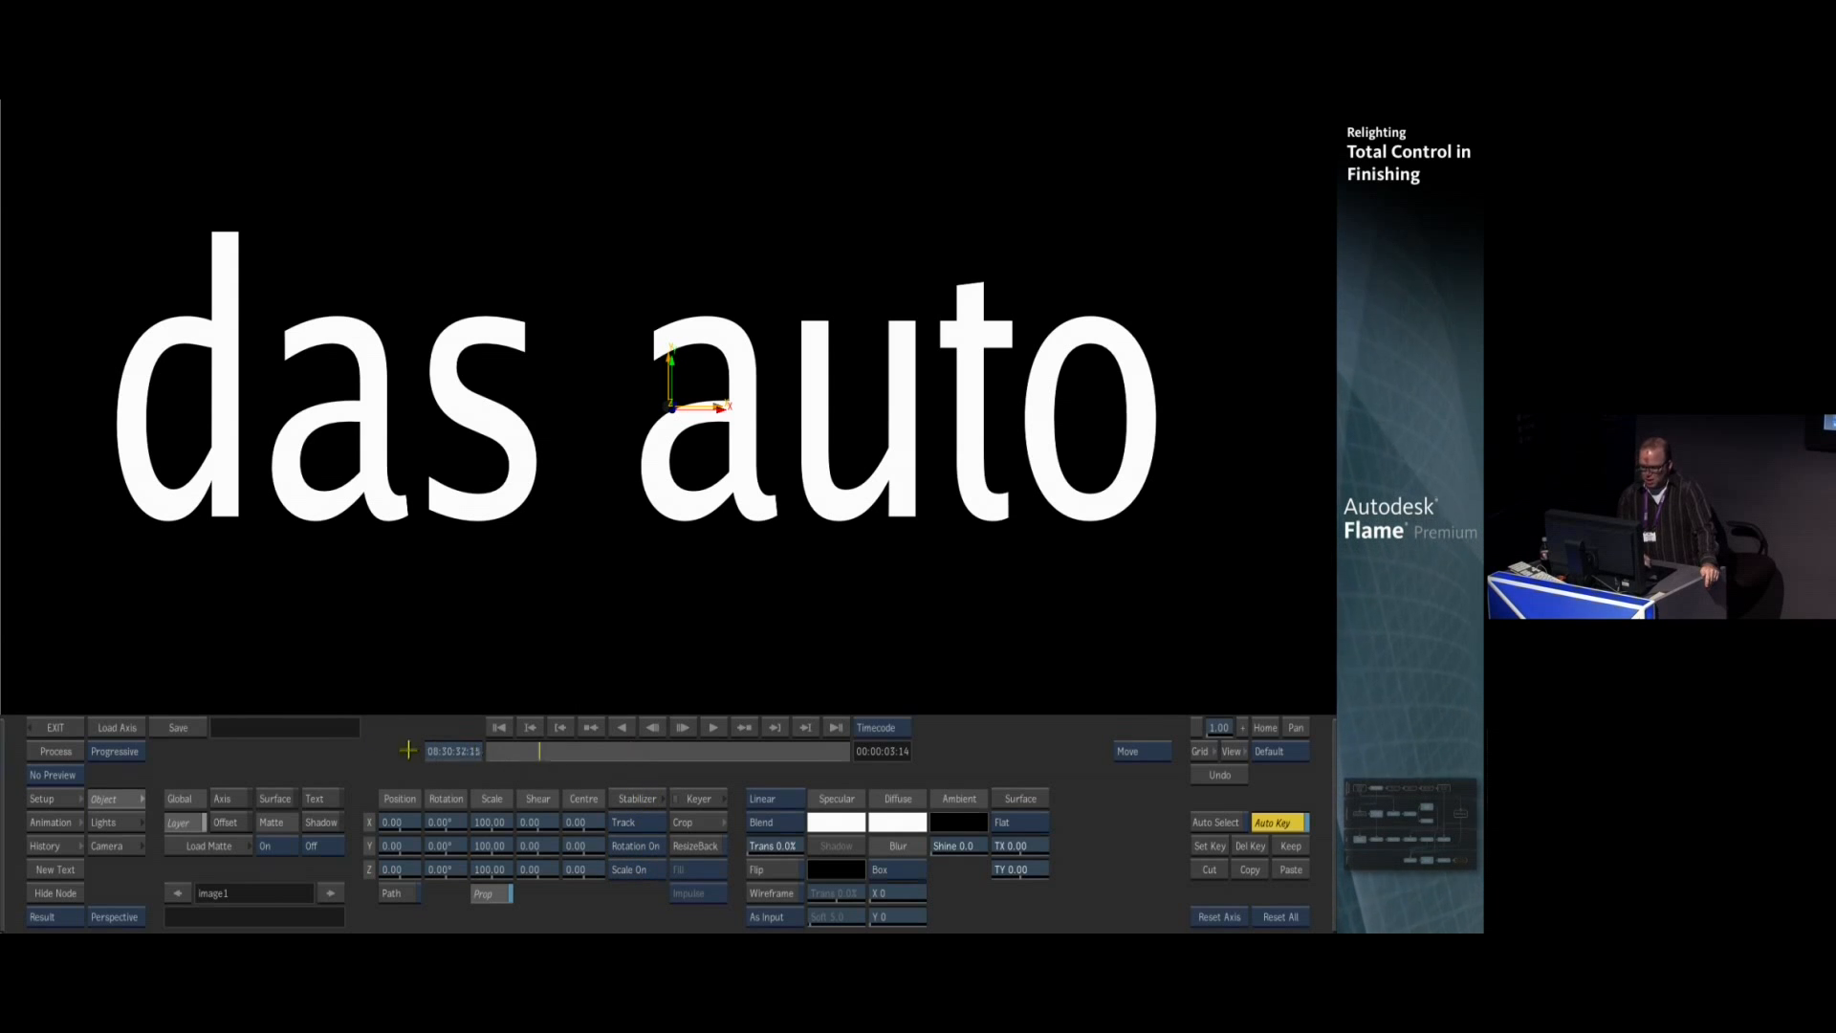
click(635, 794)
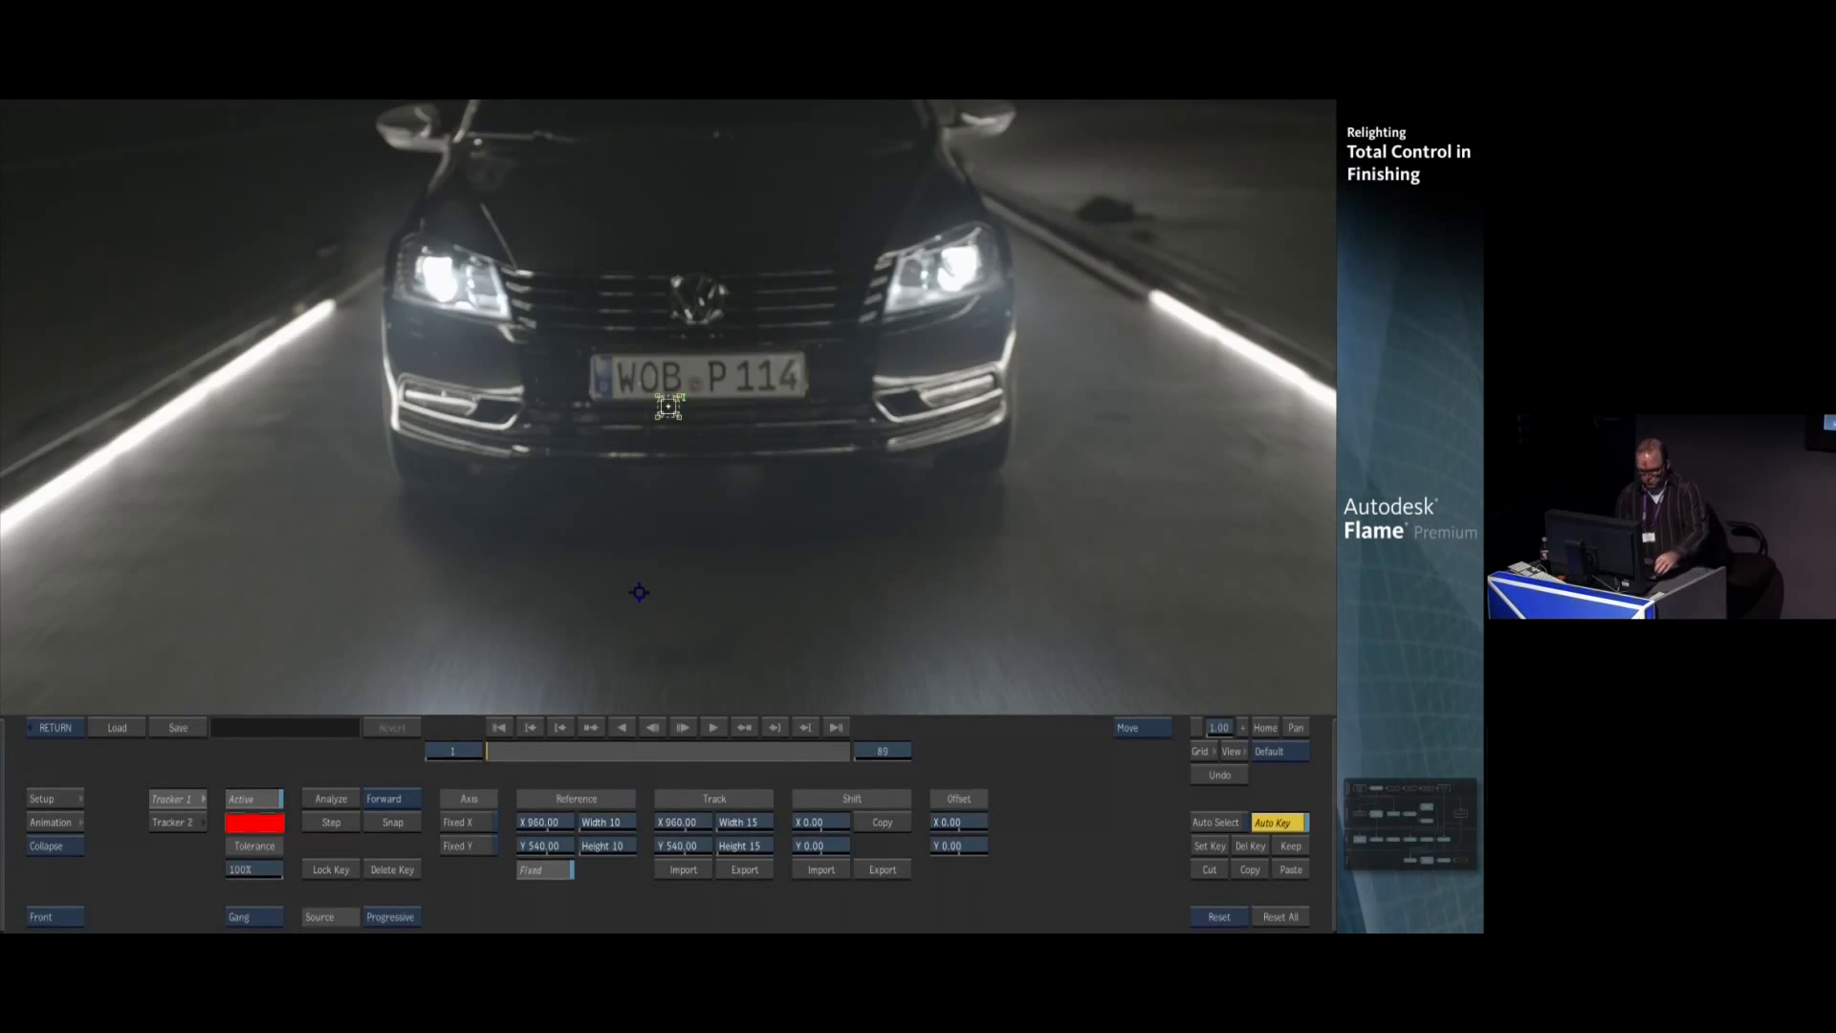
drag(624, 364, 597, 358)
key(2)
drag(666, 409, 801, 352)
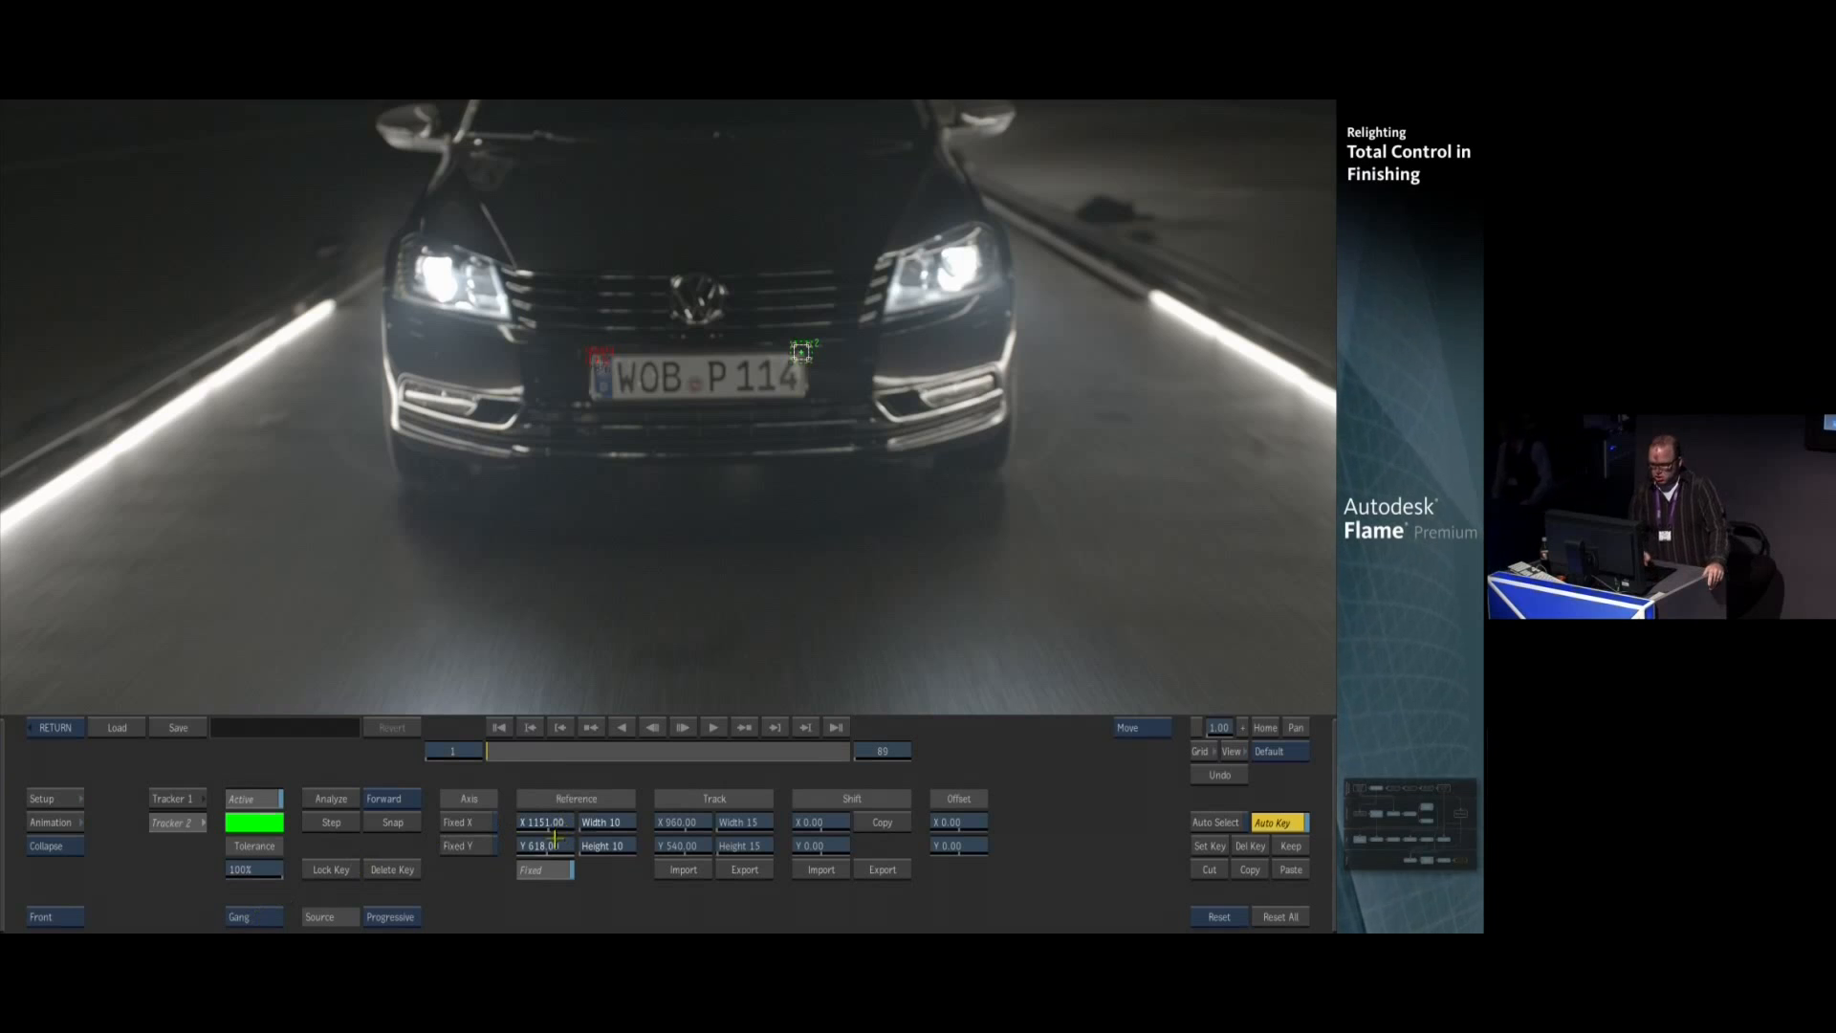
click(330, 797)
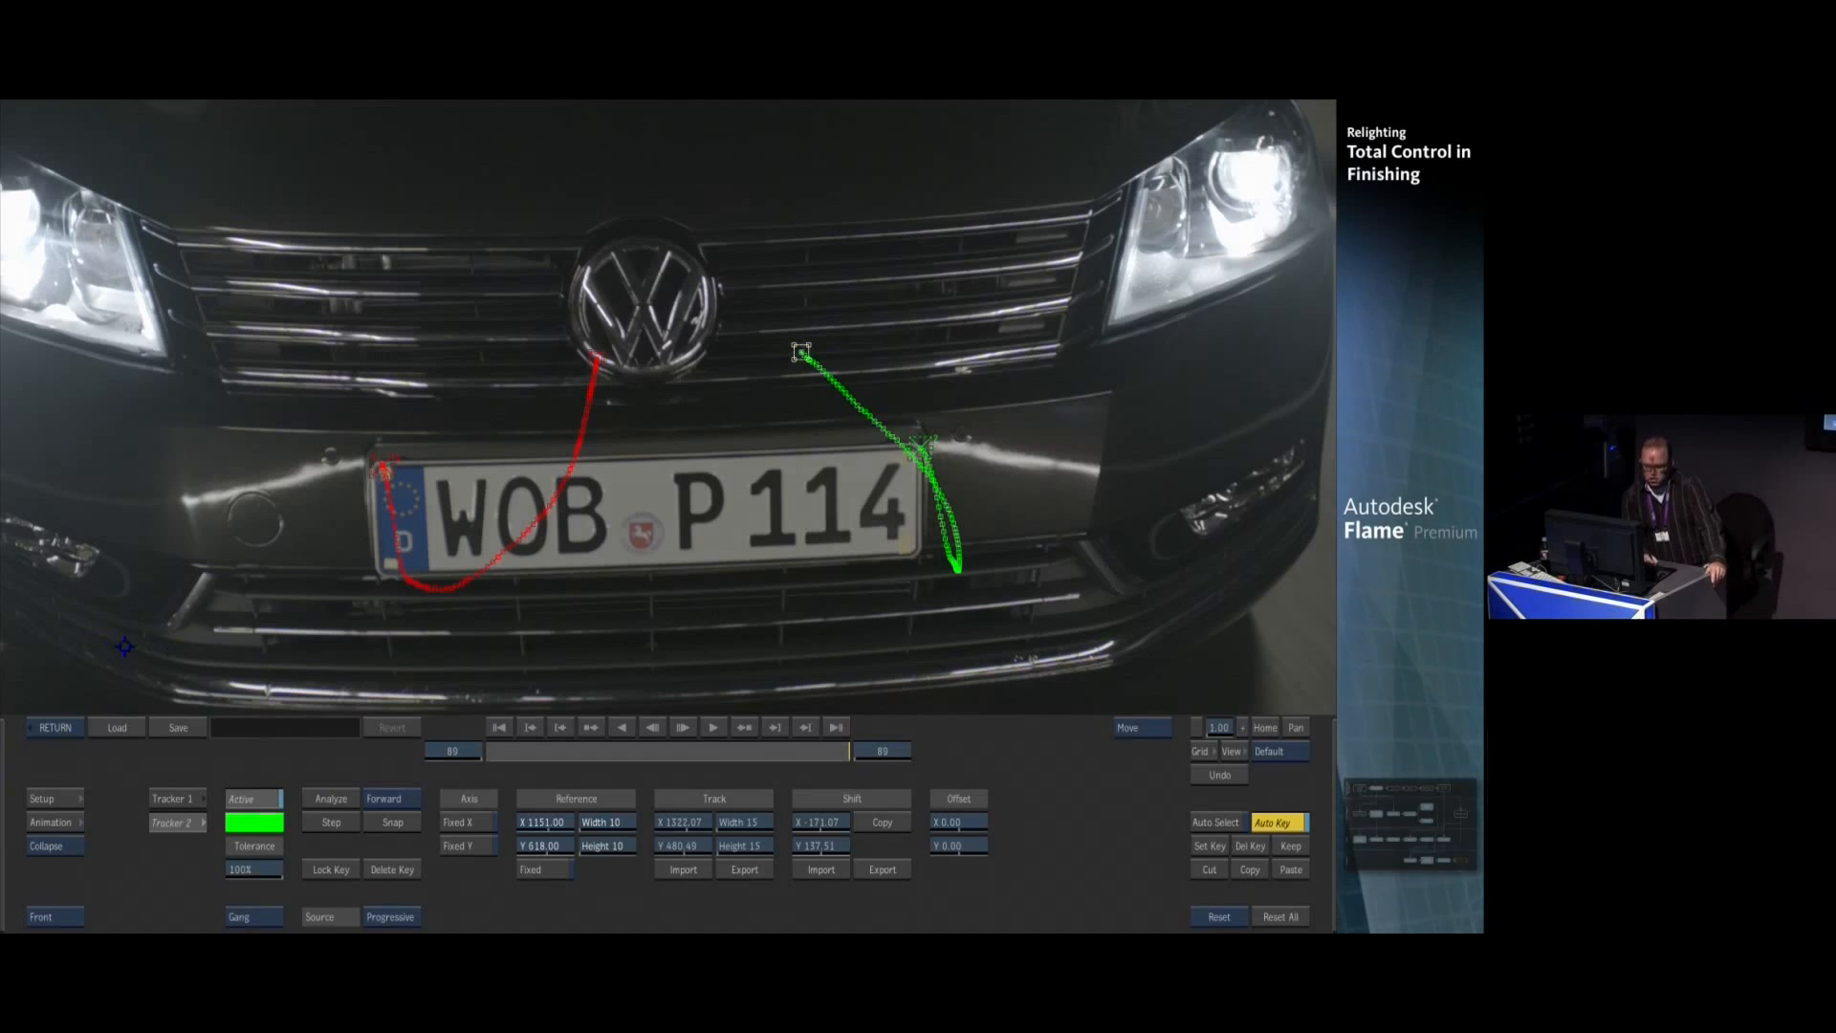
click(43, 728)
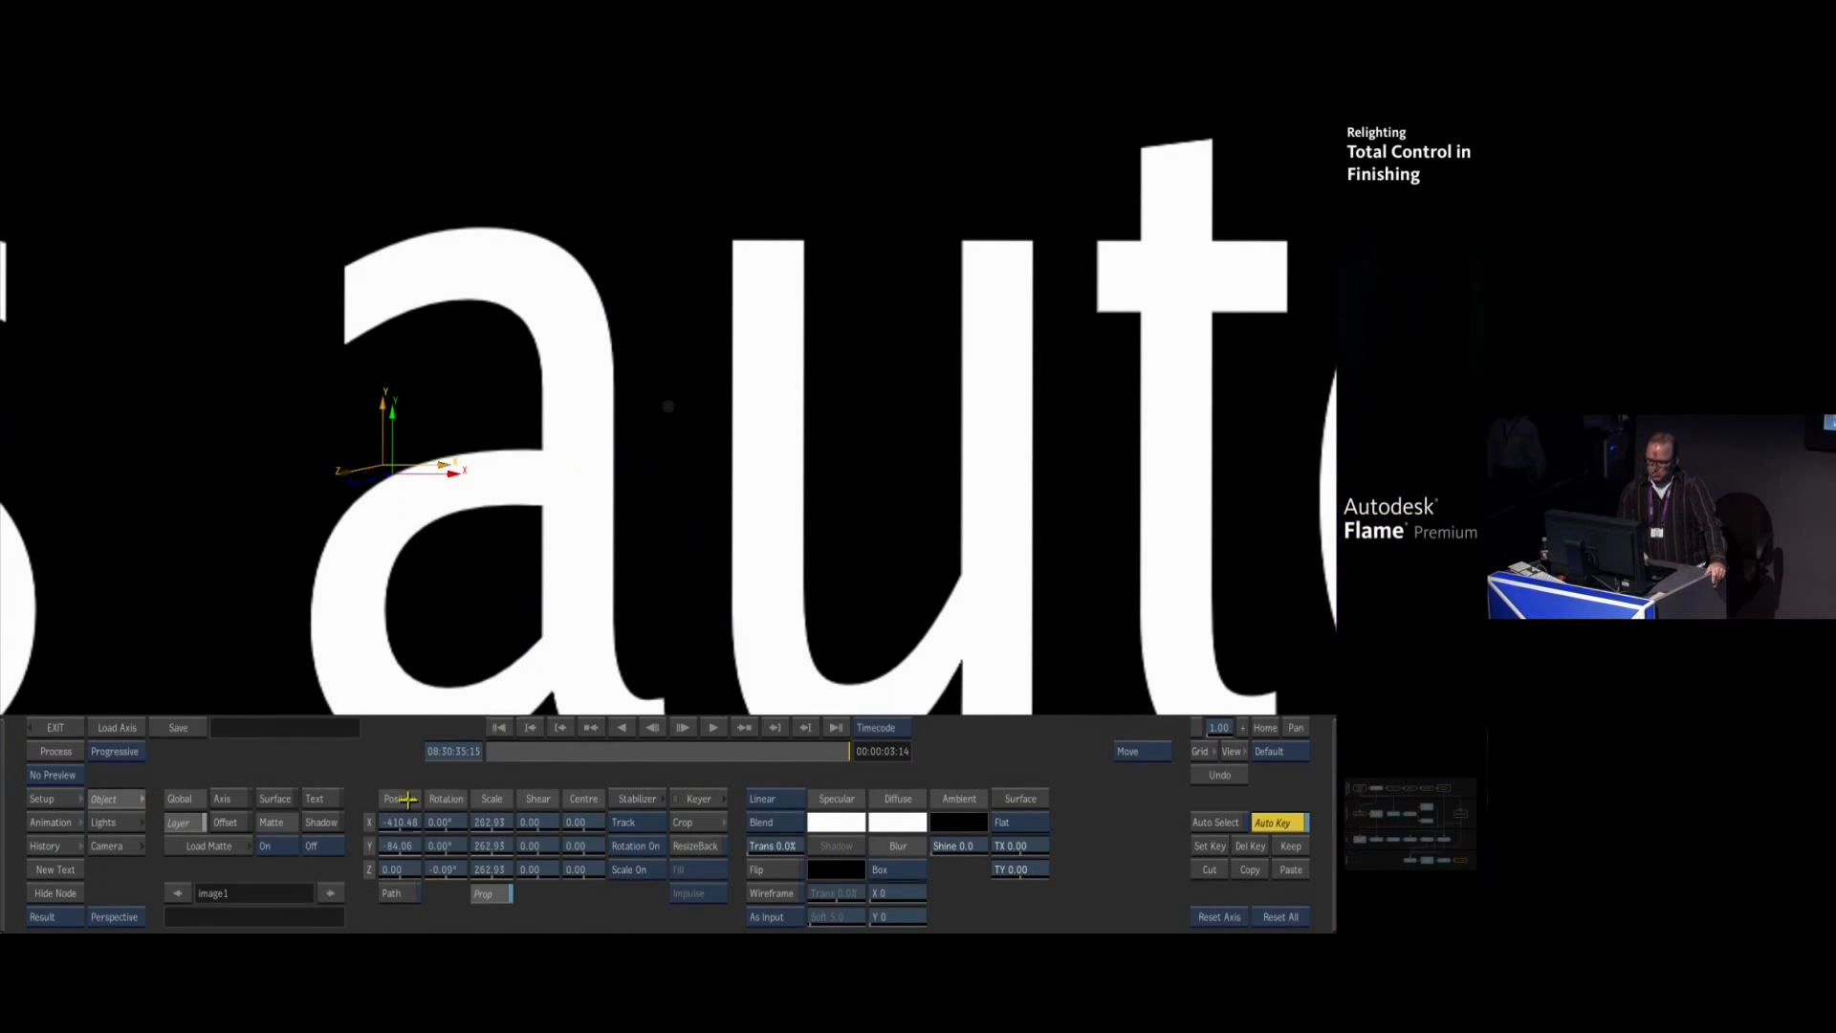
At the first frame of the shot, set the title layer's offset scale to 21
drag(574, 753, 355, 778)
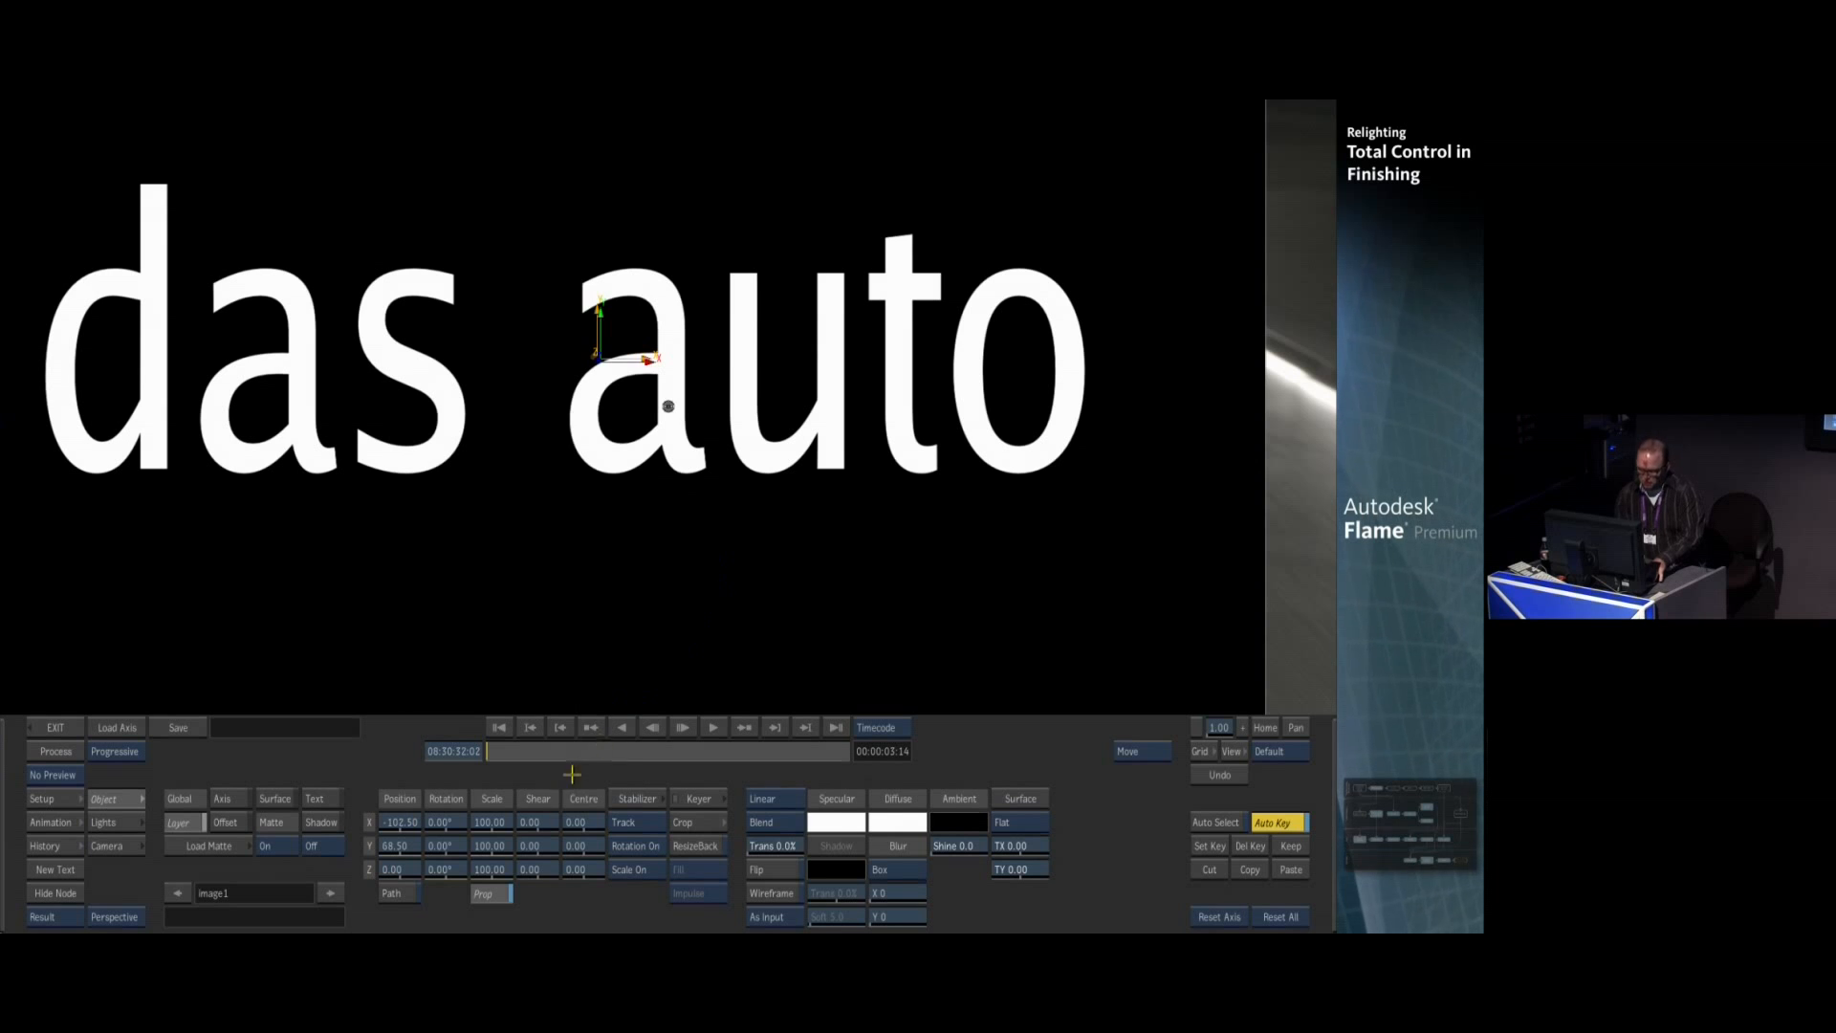
click(226, 822)
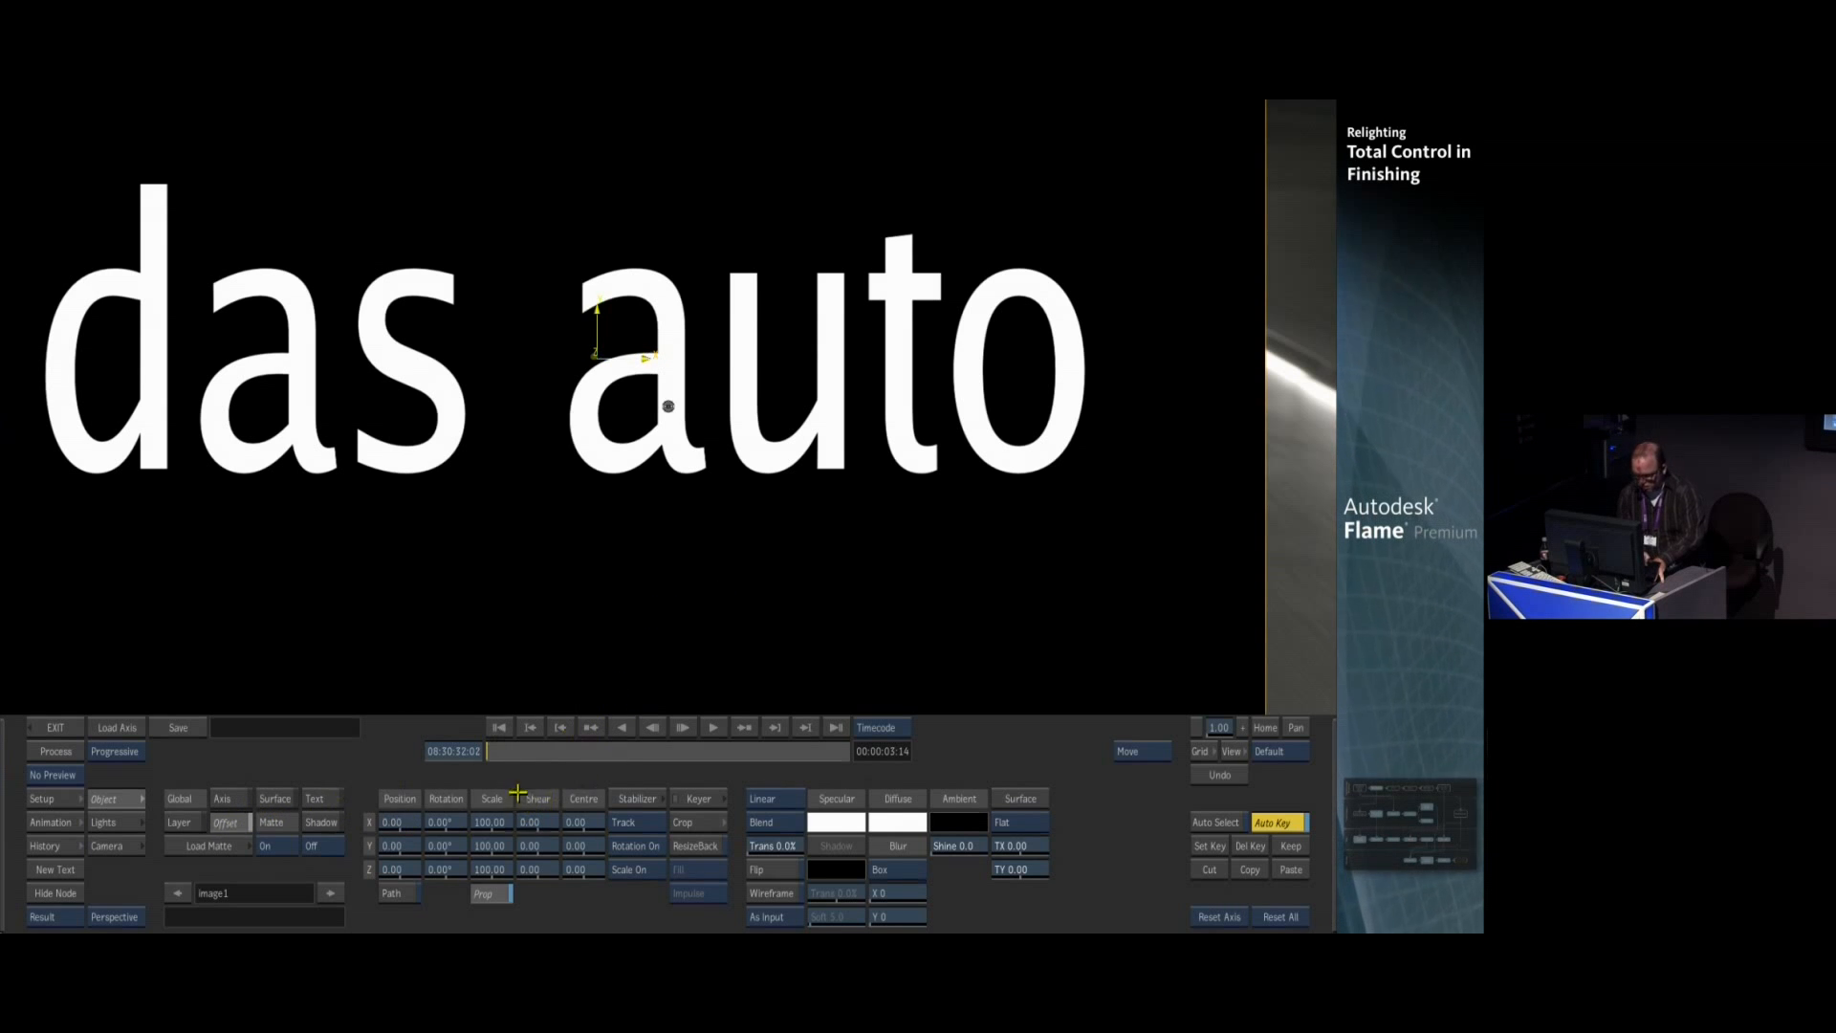
drag(494, 822, 430, 827)
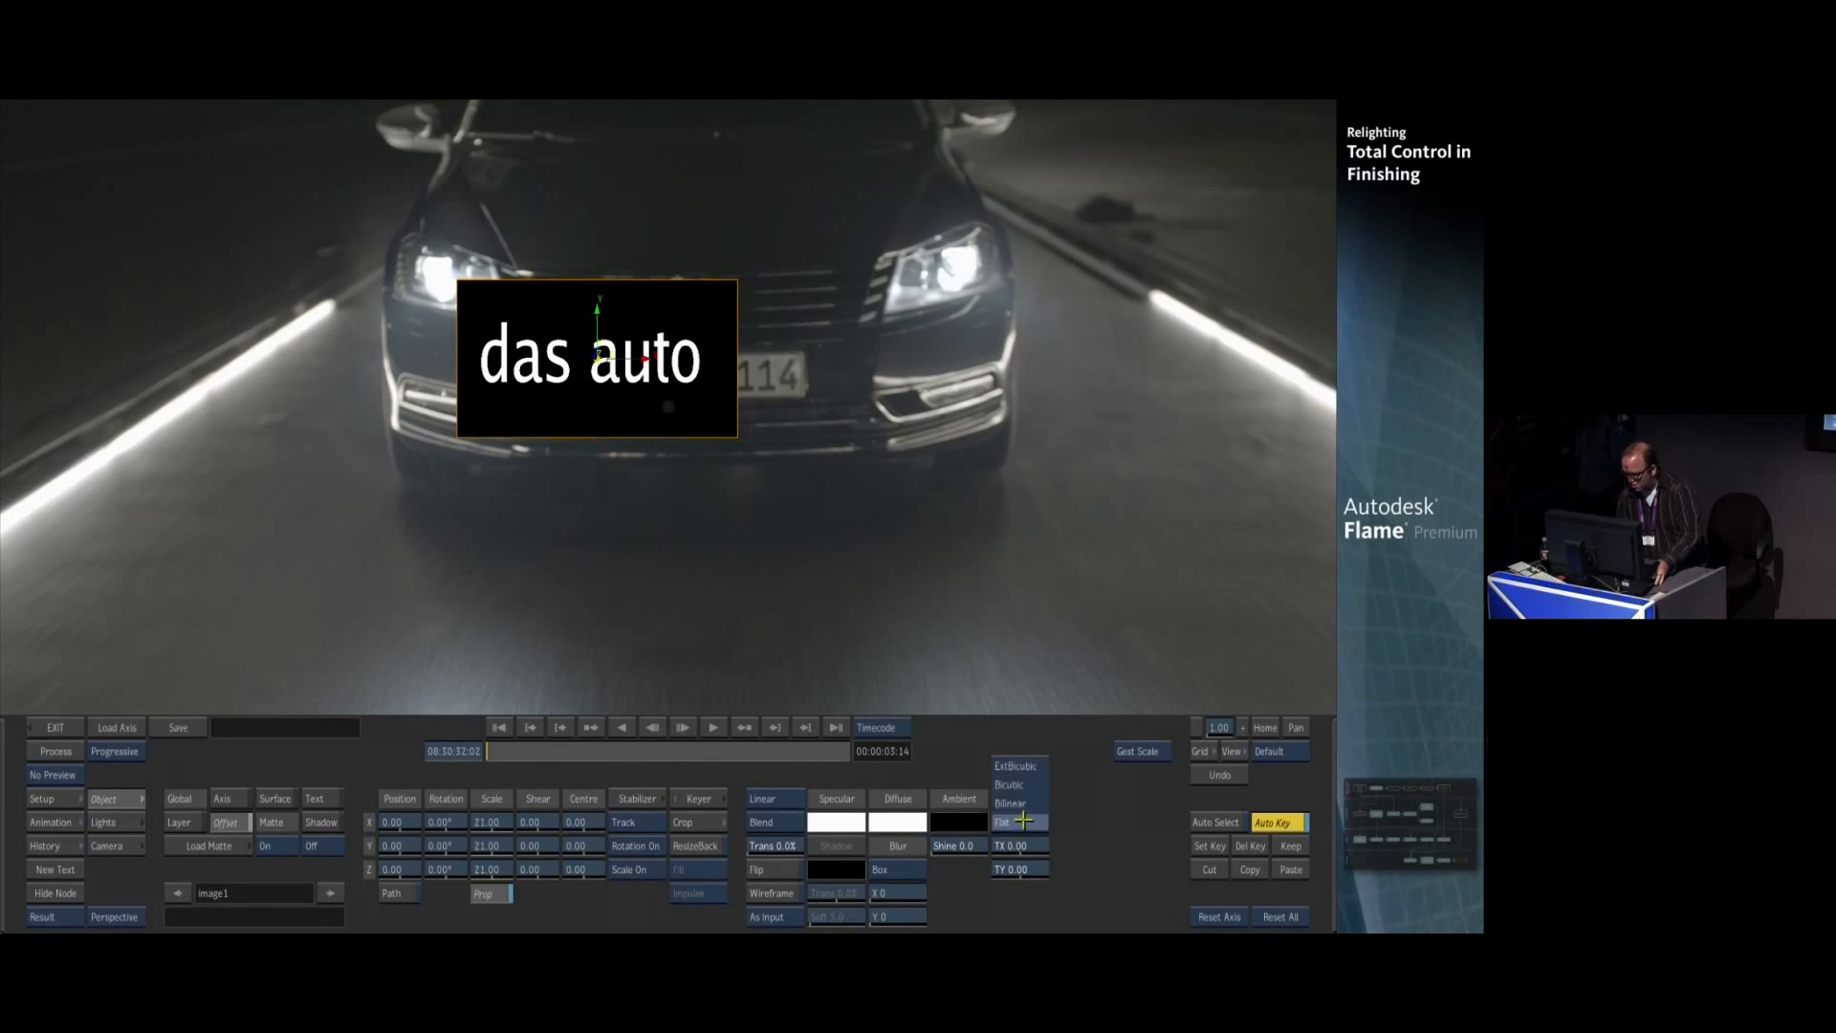
Set the title's surface to Bilinear and fit its four corners onto the car's number plate
click(1020, 822)
click(740, 283)
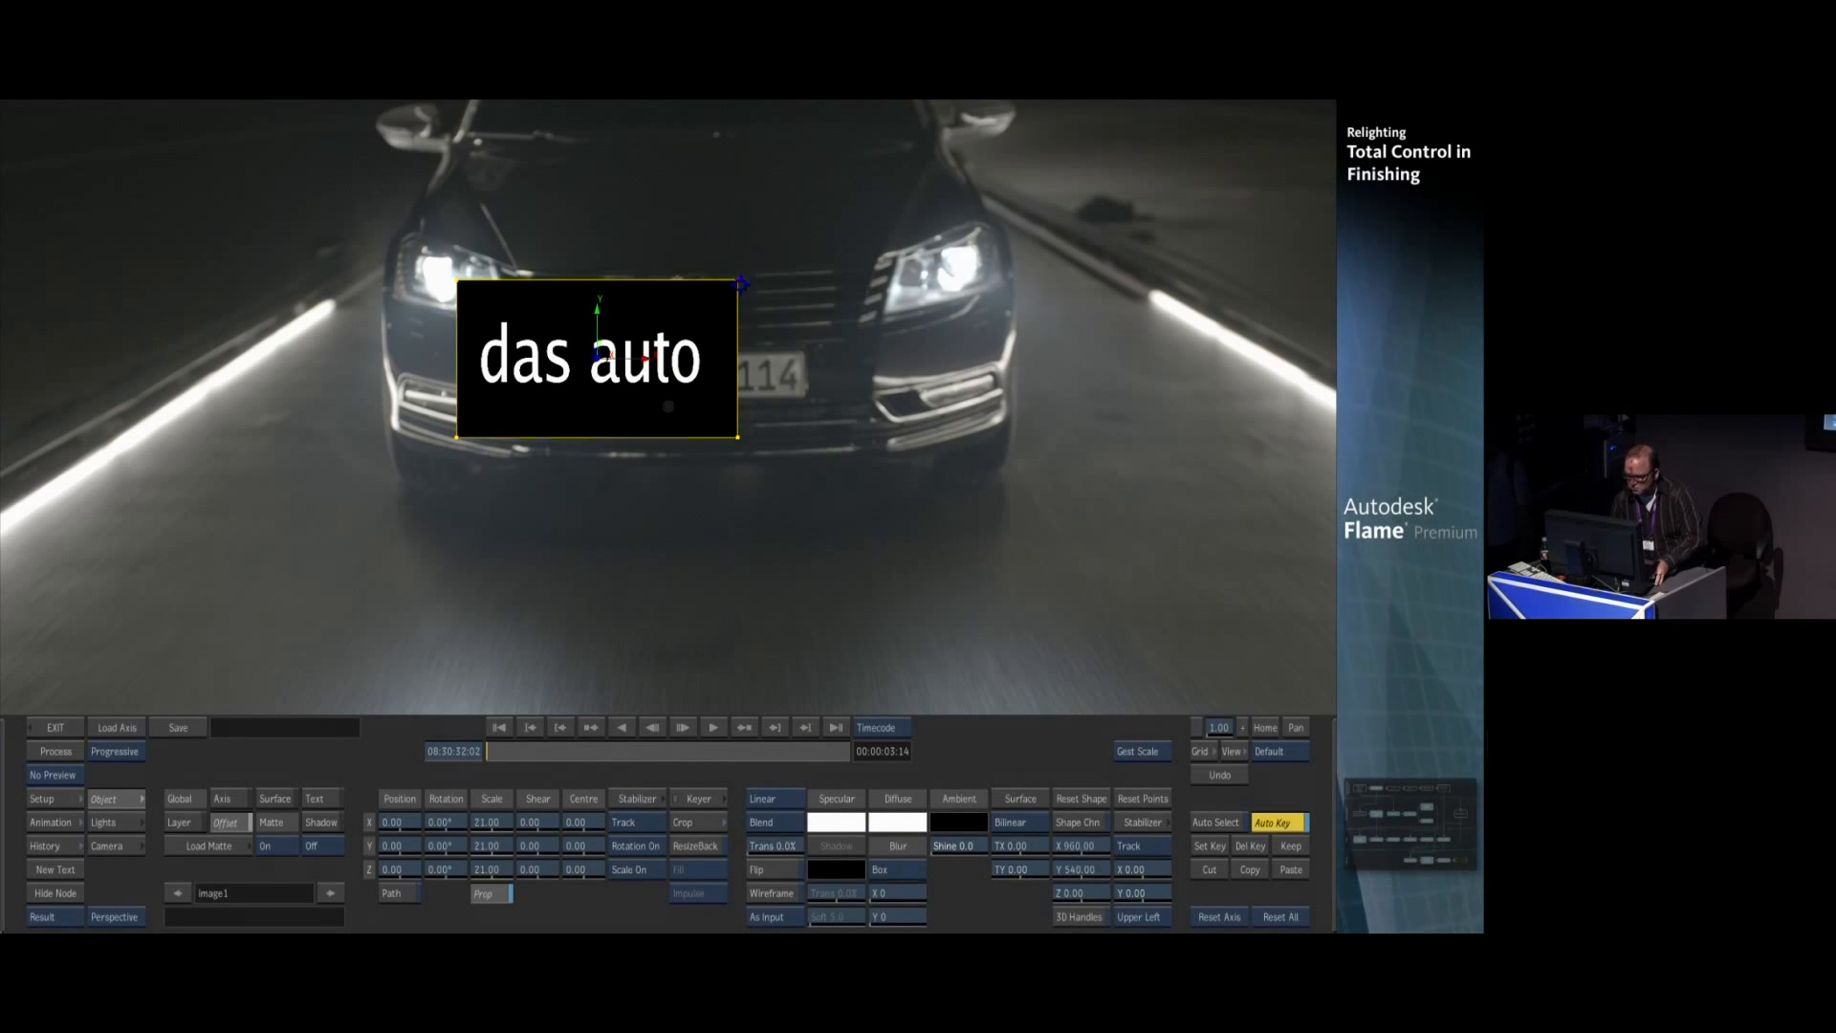
click(1153, 749)
click(1128, 730)
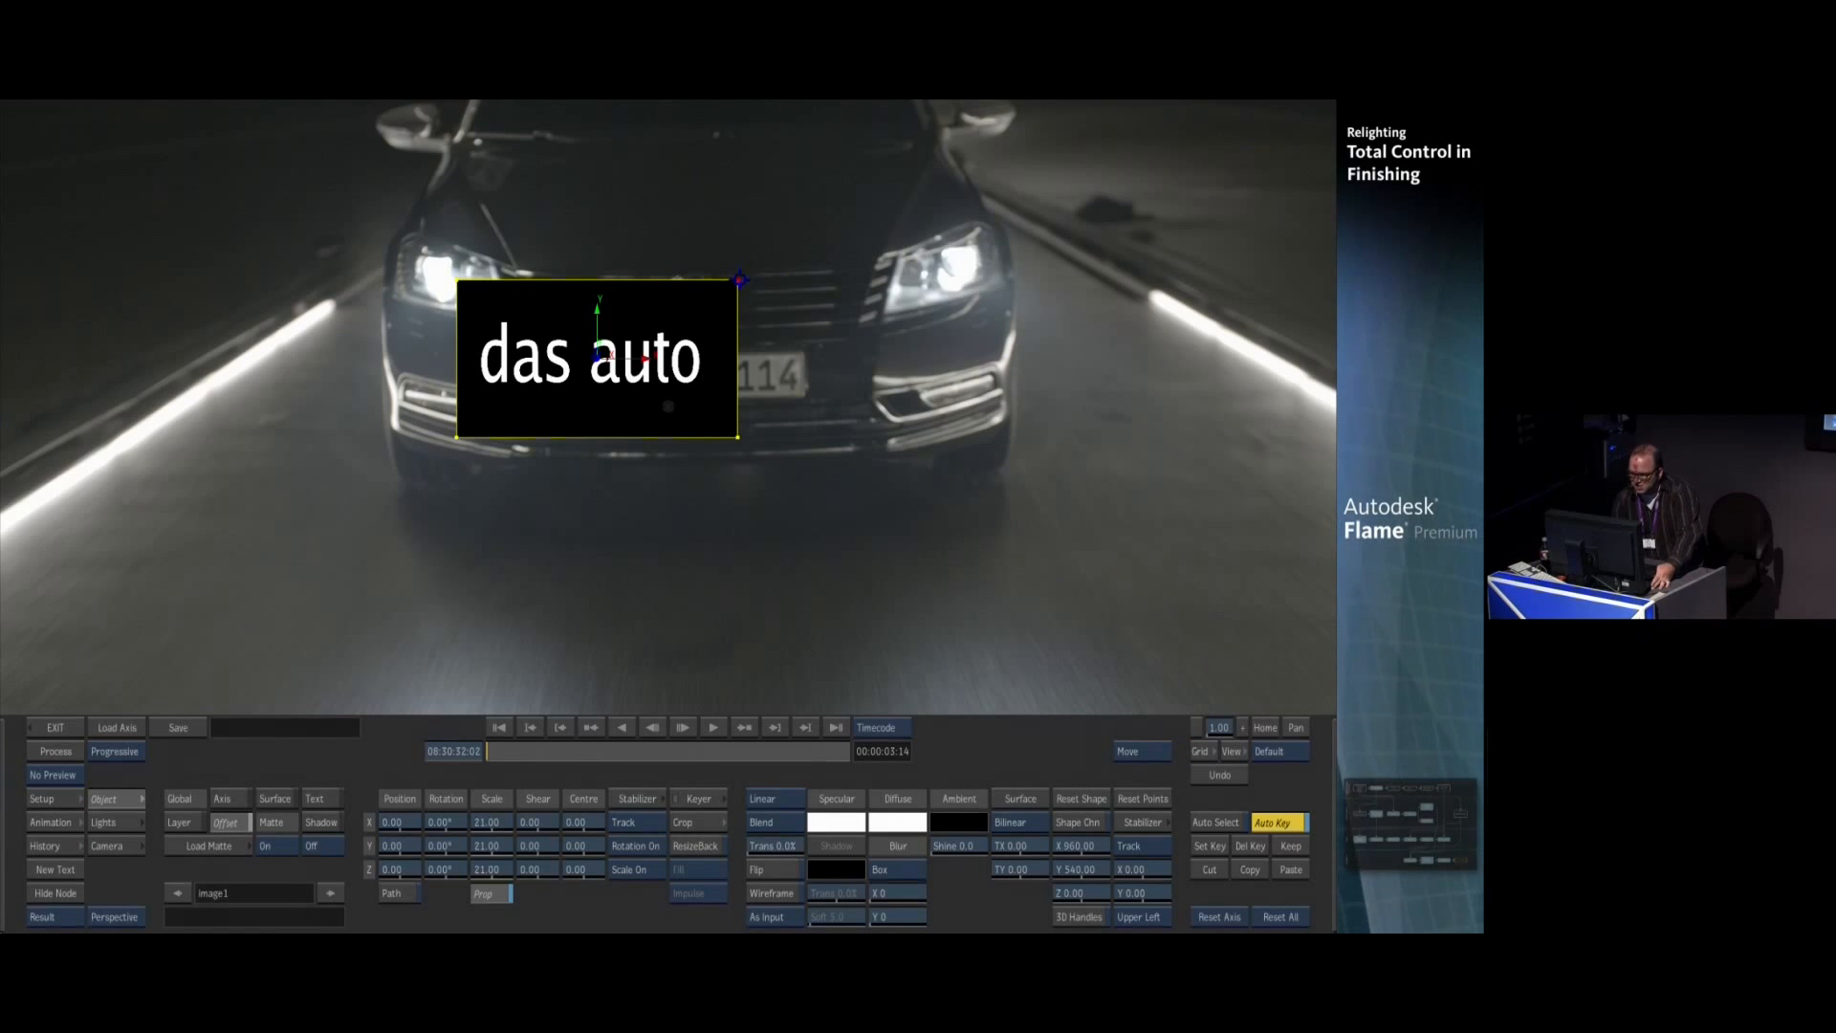
drag(737, 281, 806, 353)
drag(735, 442, 804, 394)
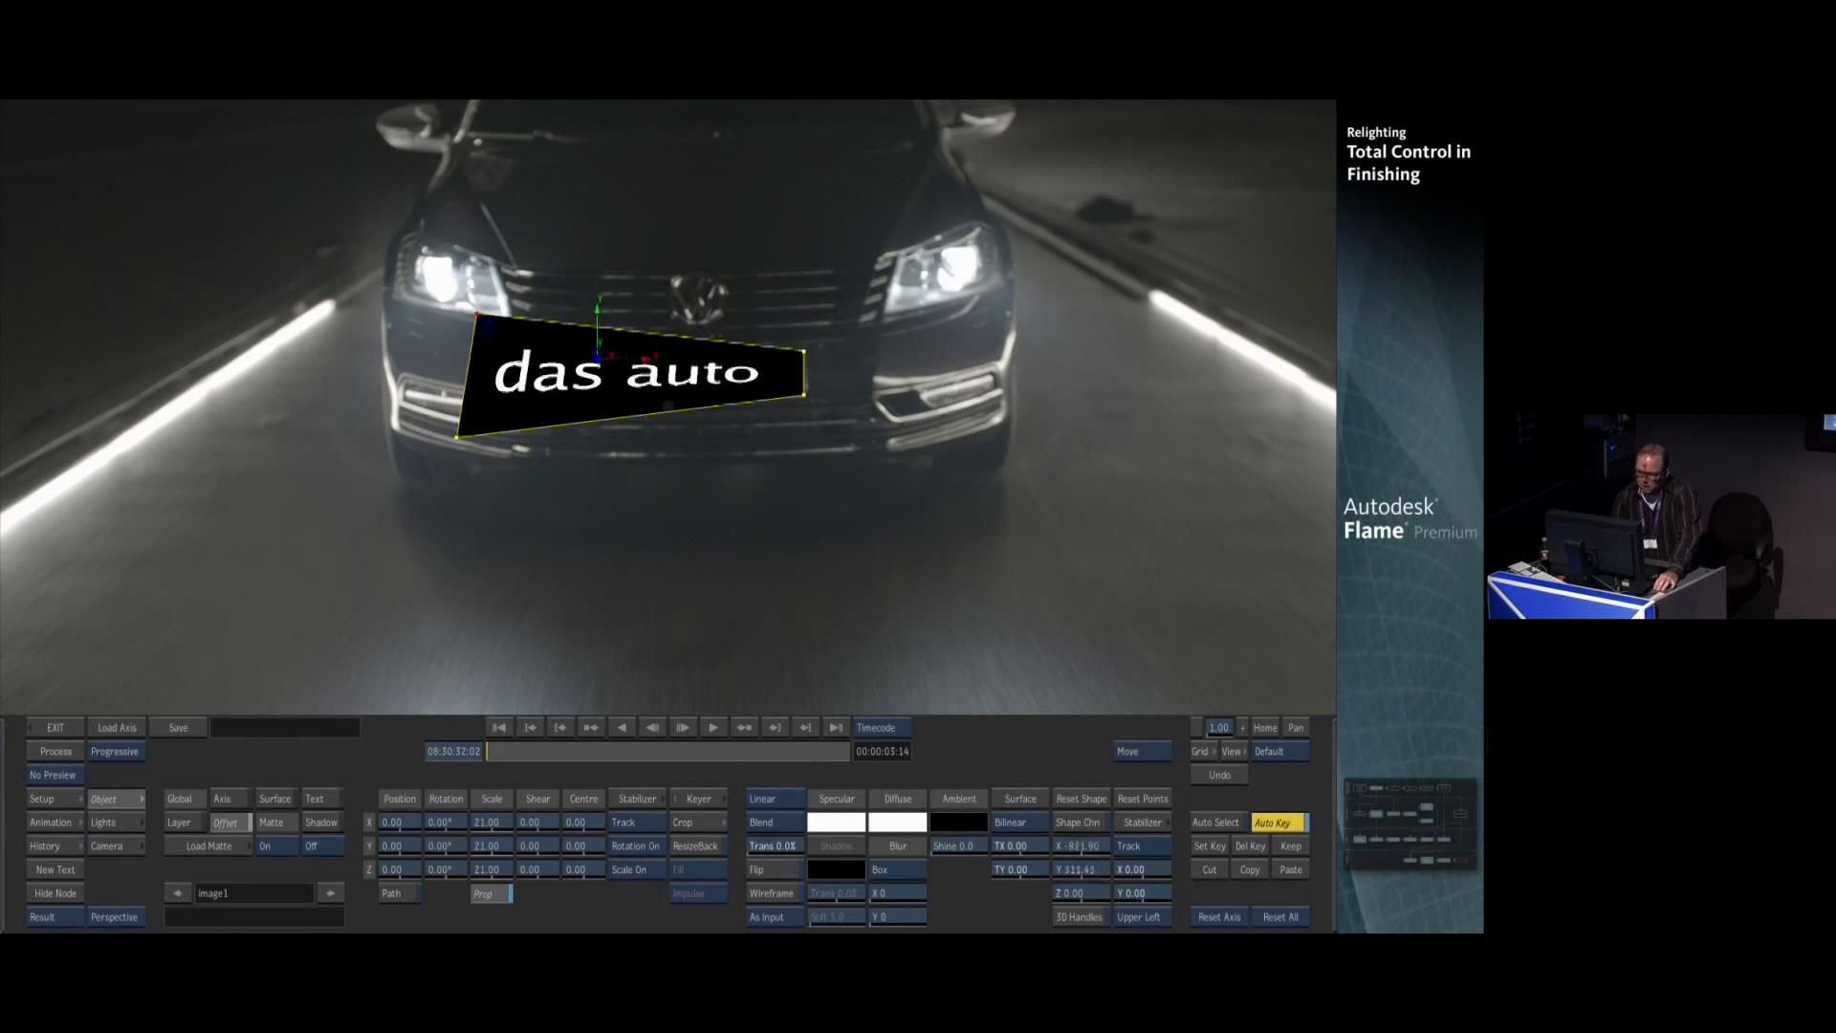
drag(457, 282, 592, 356)
drag(457, 437, 592, 407)
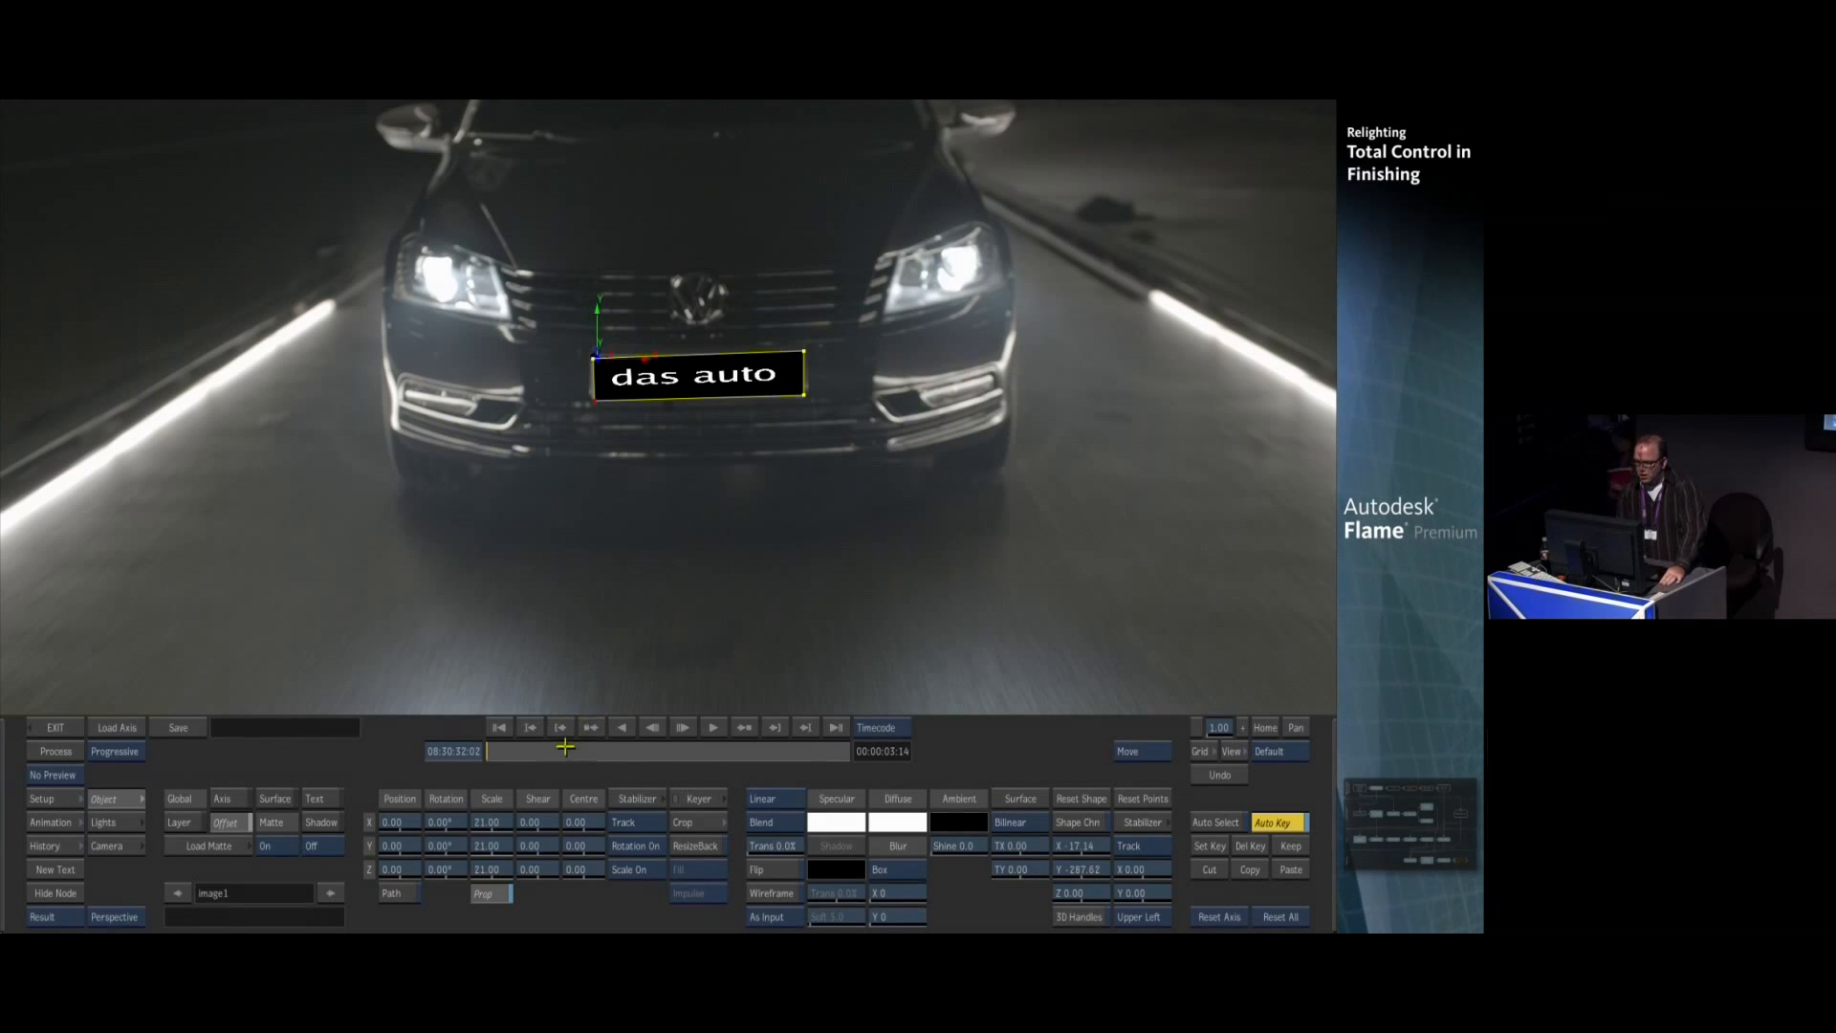
drag(527, 752, 486, 751)
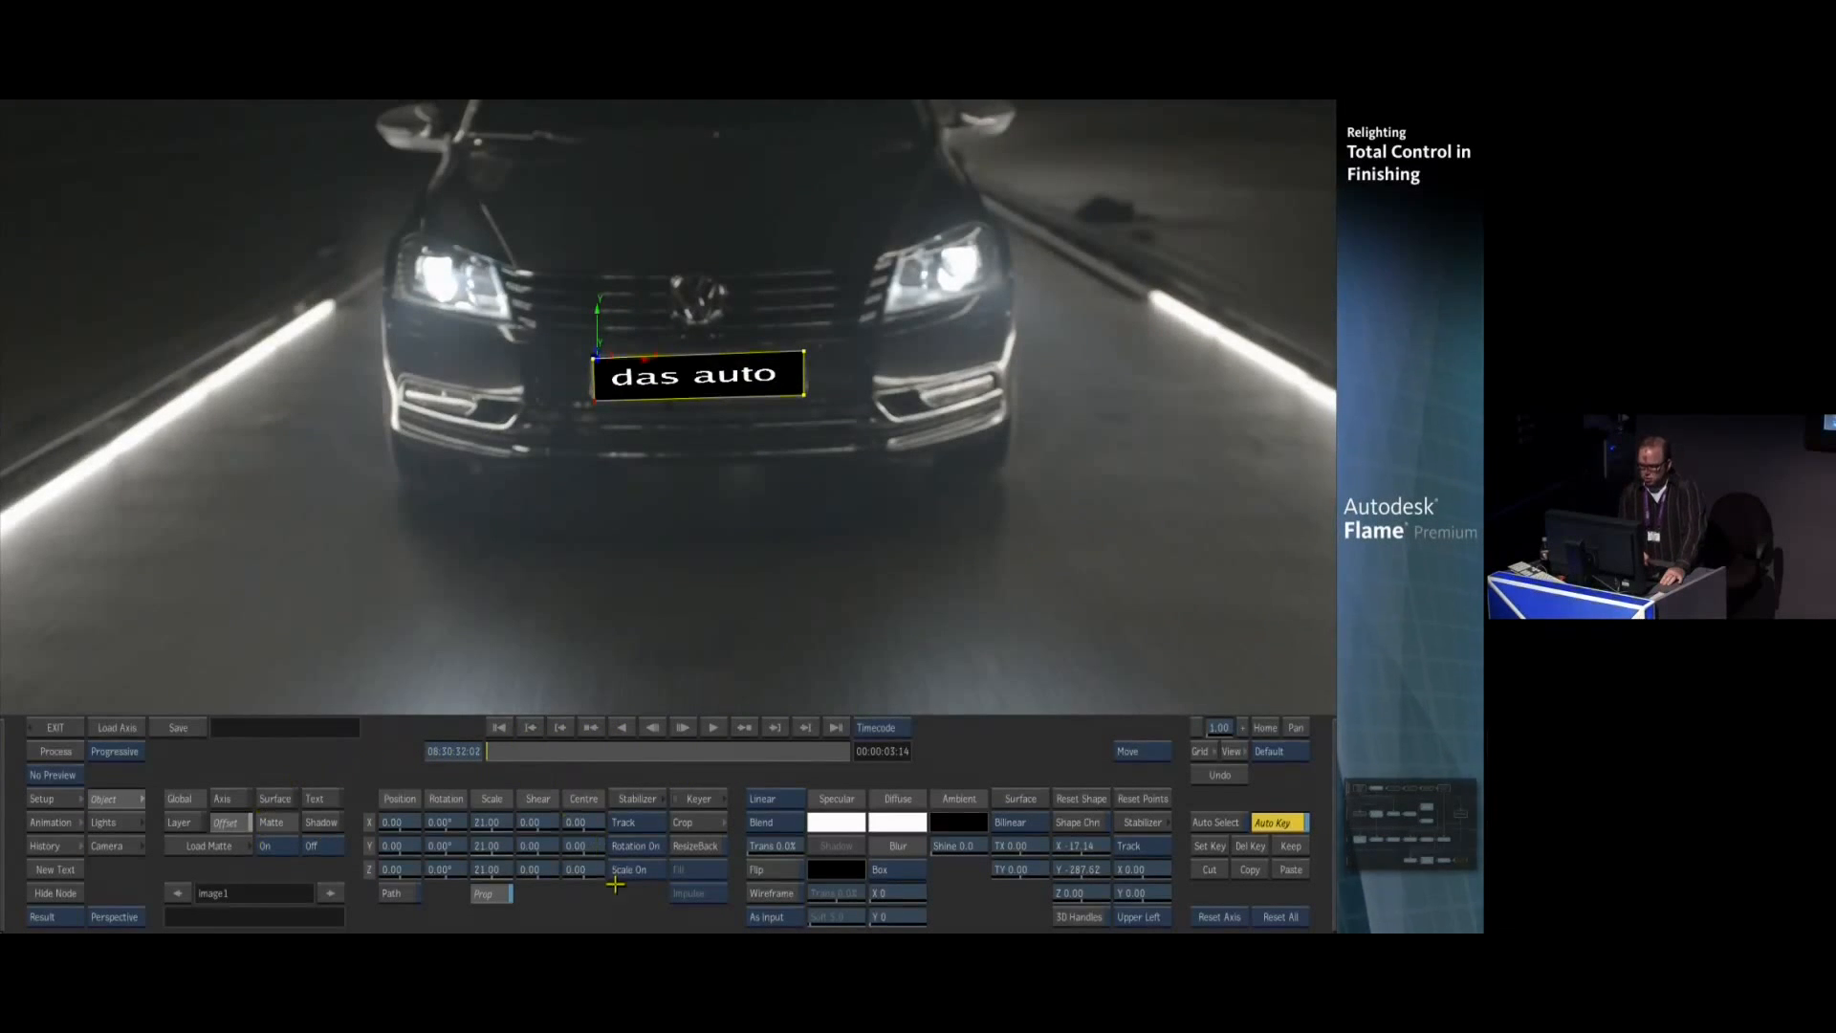
Adjust the crop softness of the title layer and leave the Axis editor
click(682, 823)
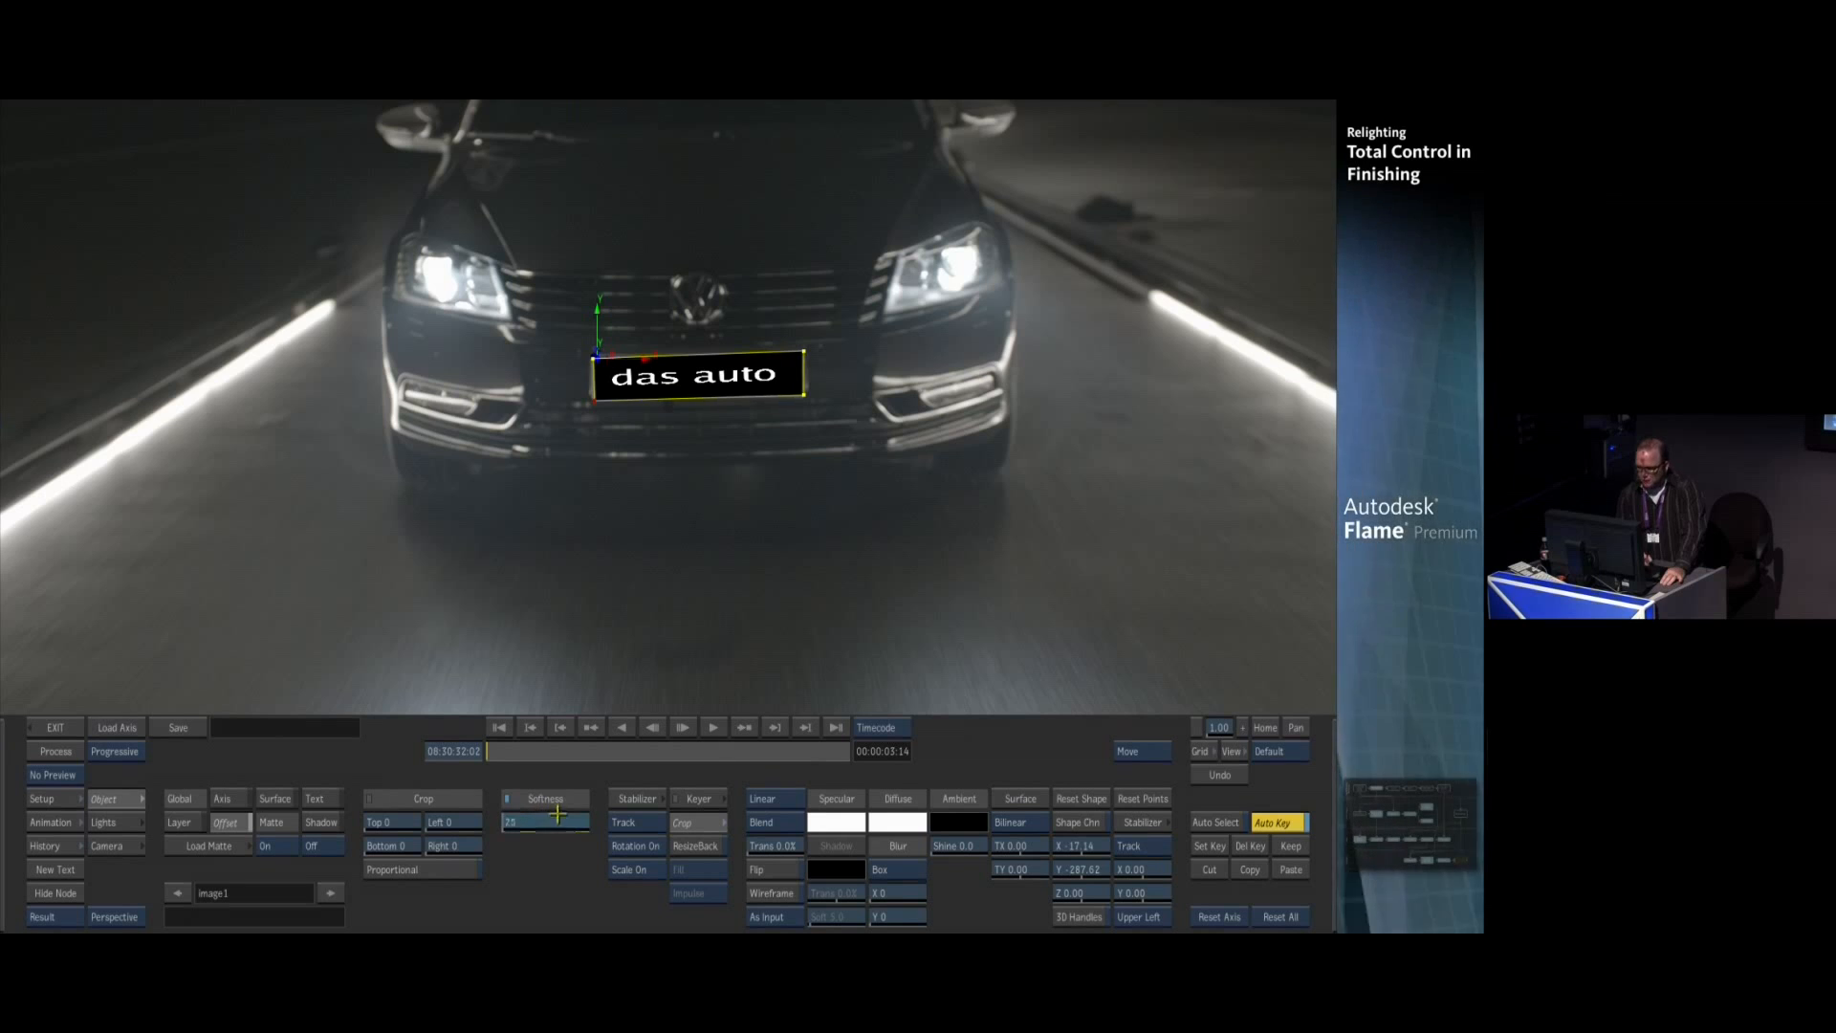
drag(588, 819, 585, 780)
click(58, 728)
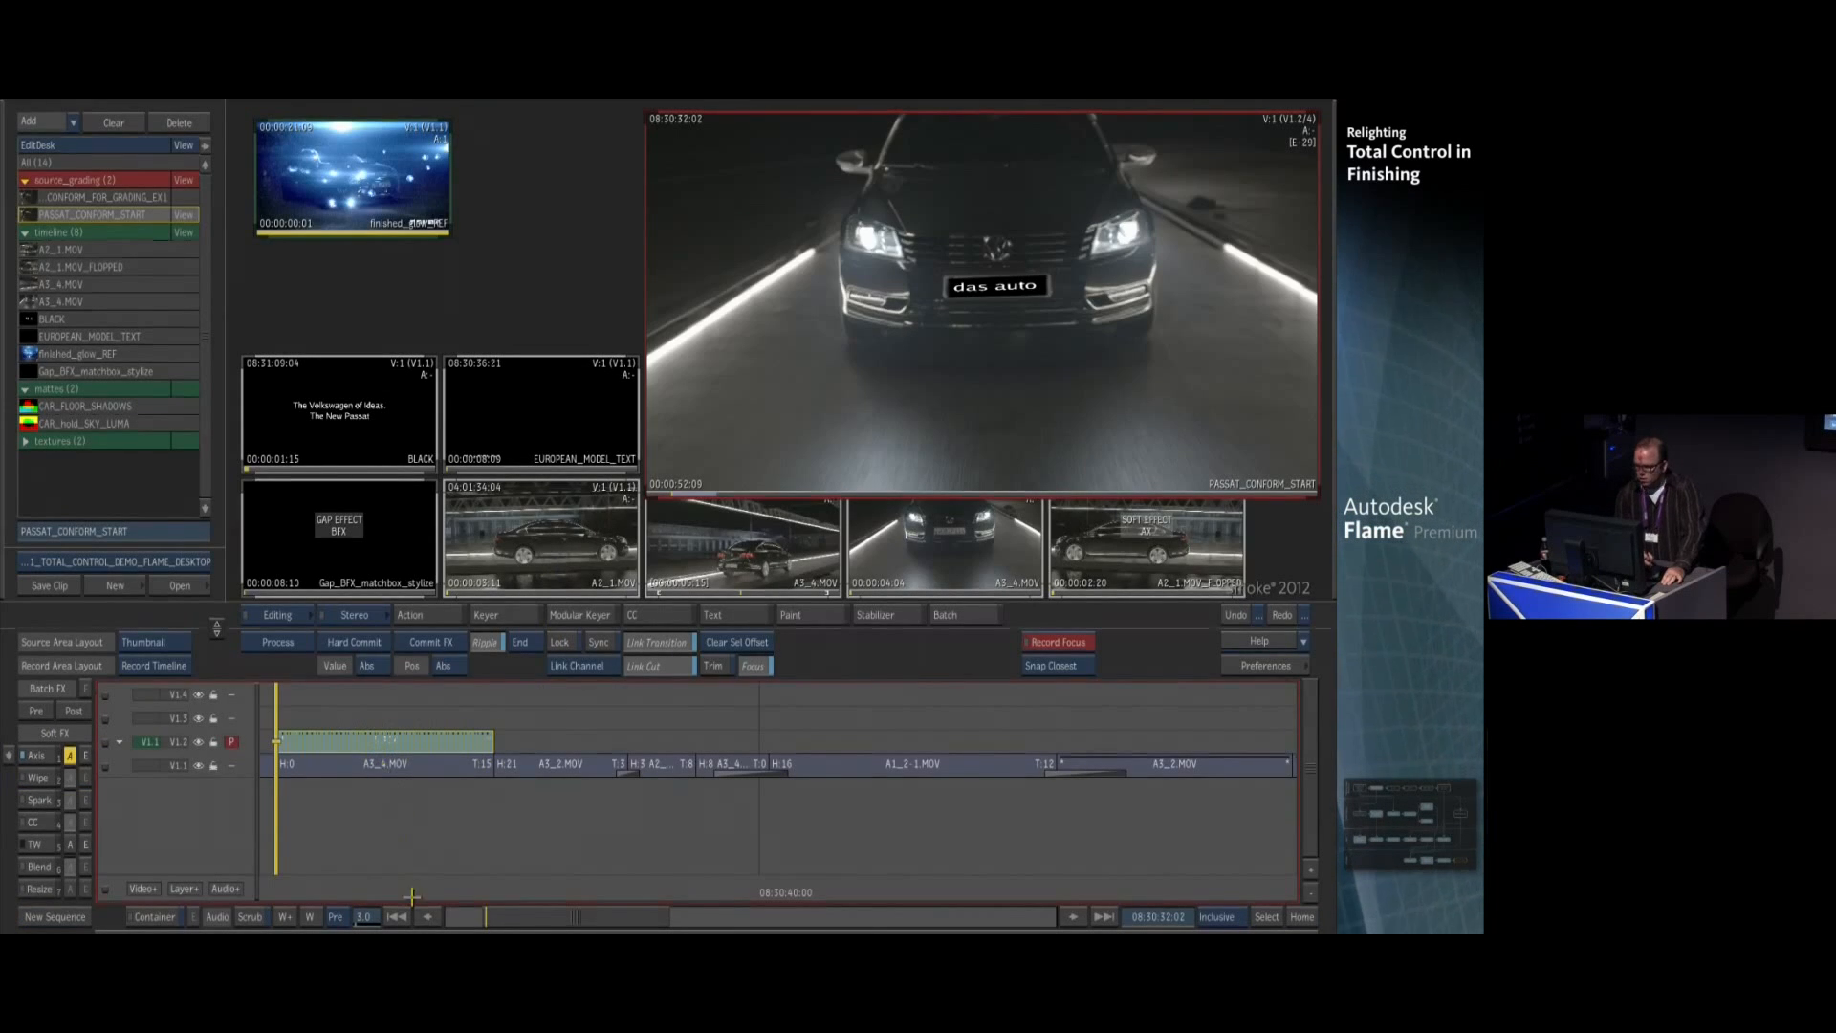
Review the titled shot and compare the A1_2-1.MOV composite at 08:30:54:22 with its background layer
drag(325, 880, 831, 794)
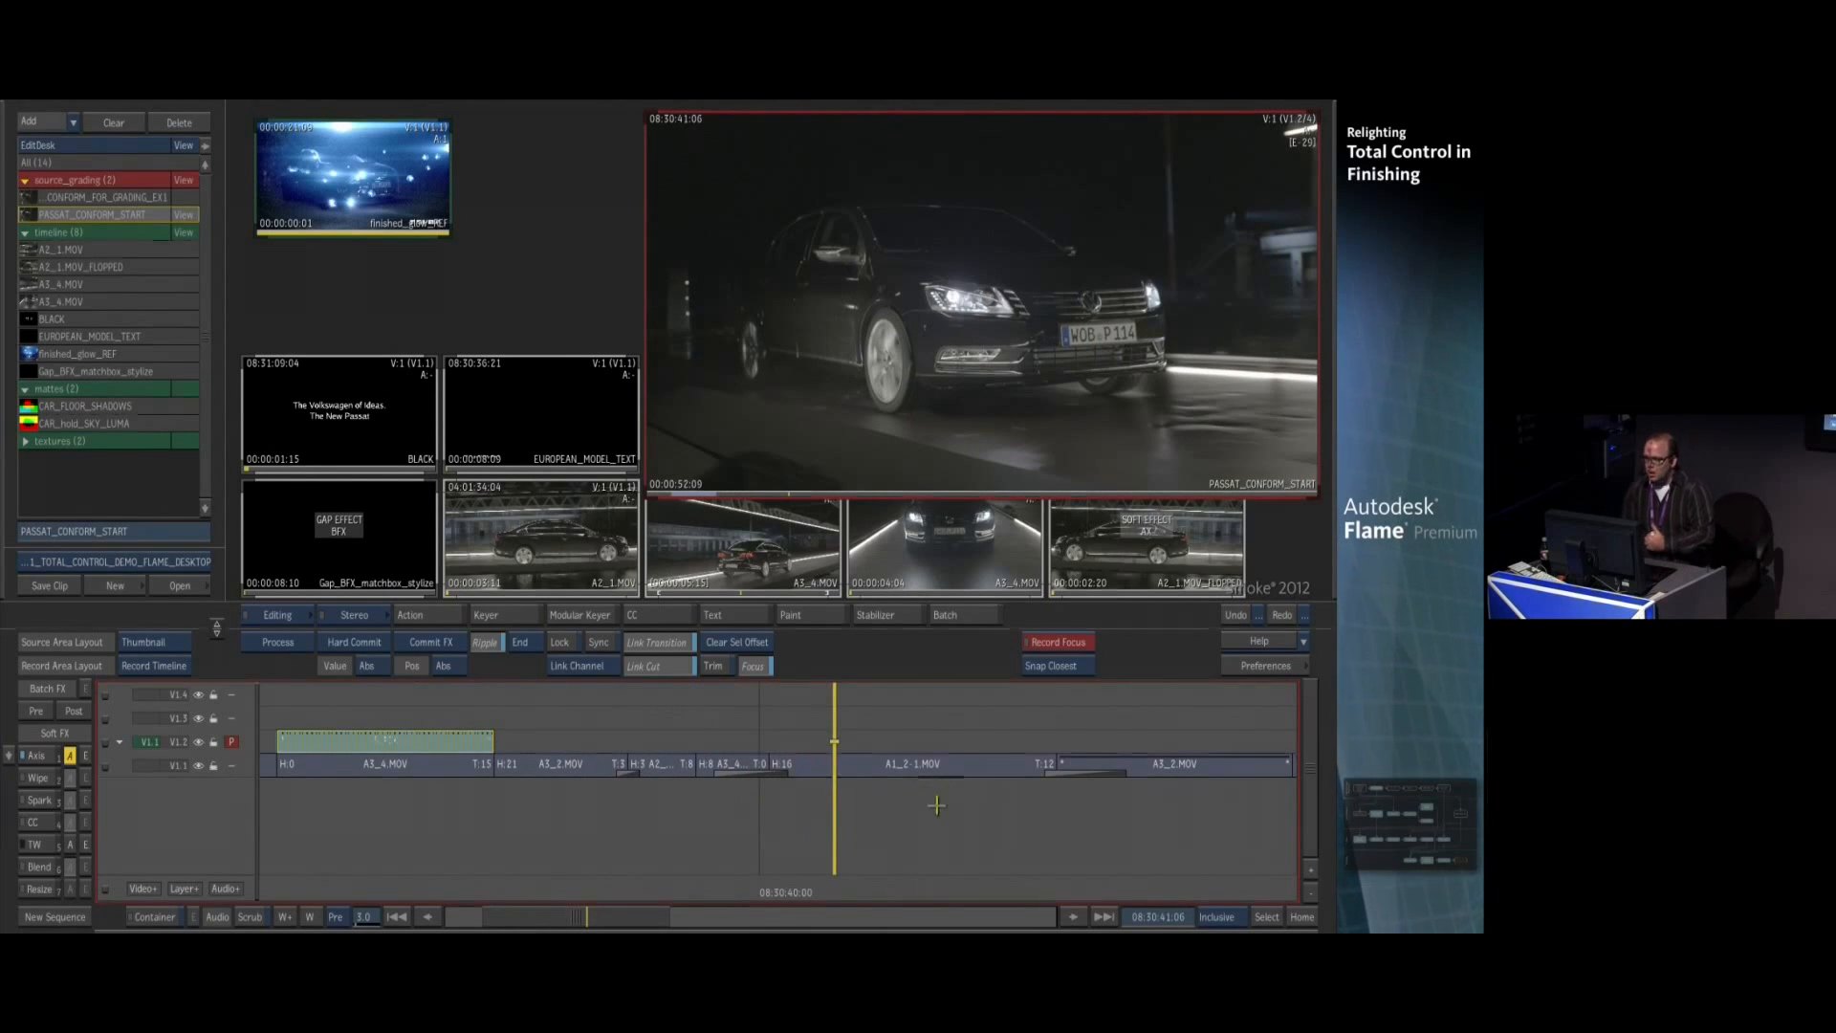
click(1300, 916)
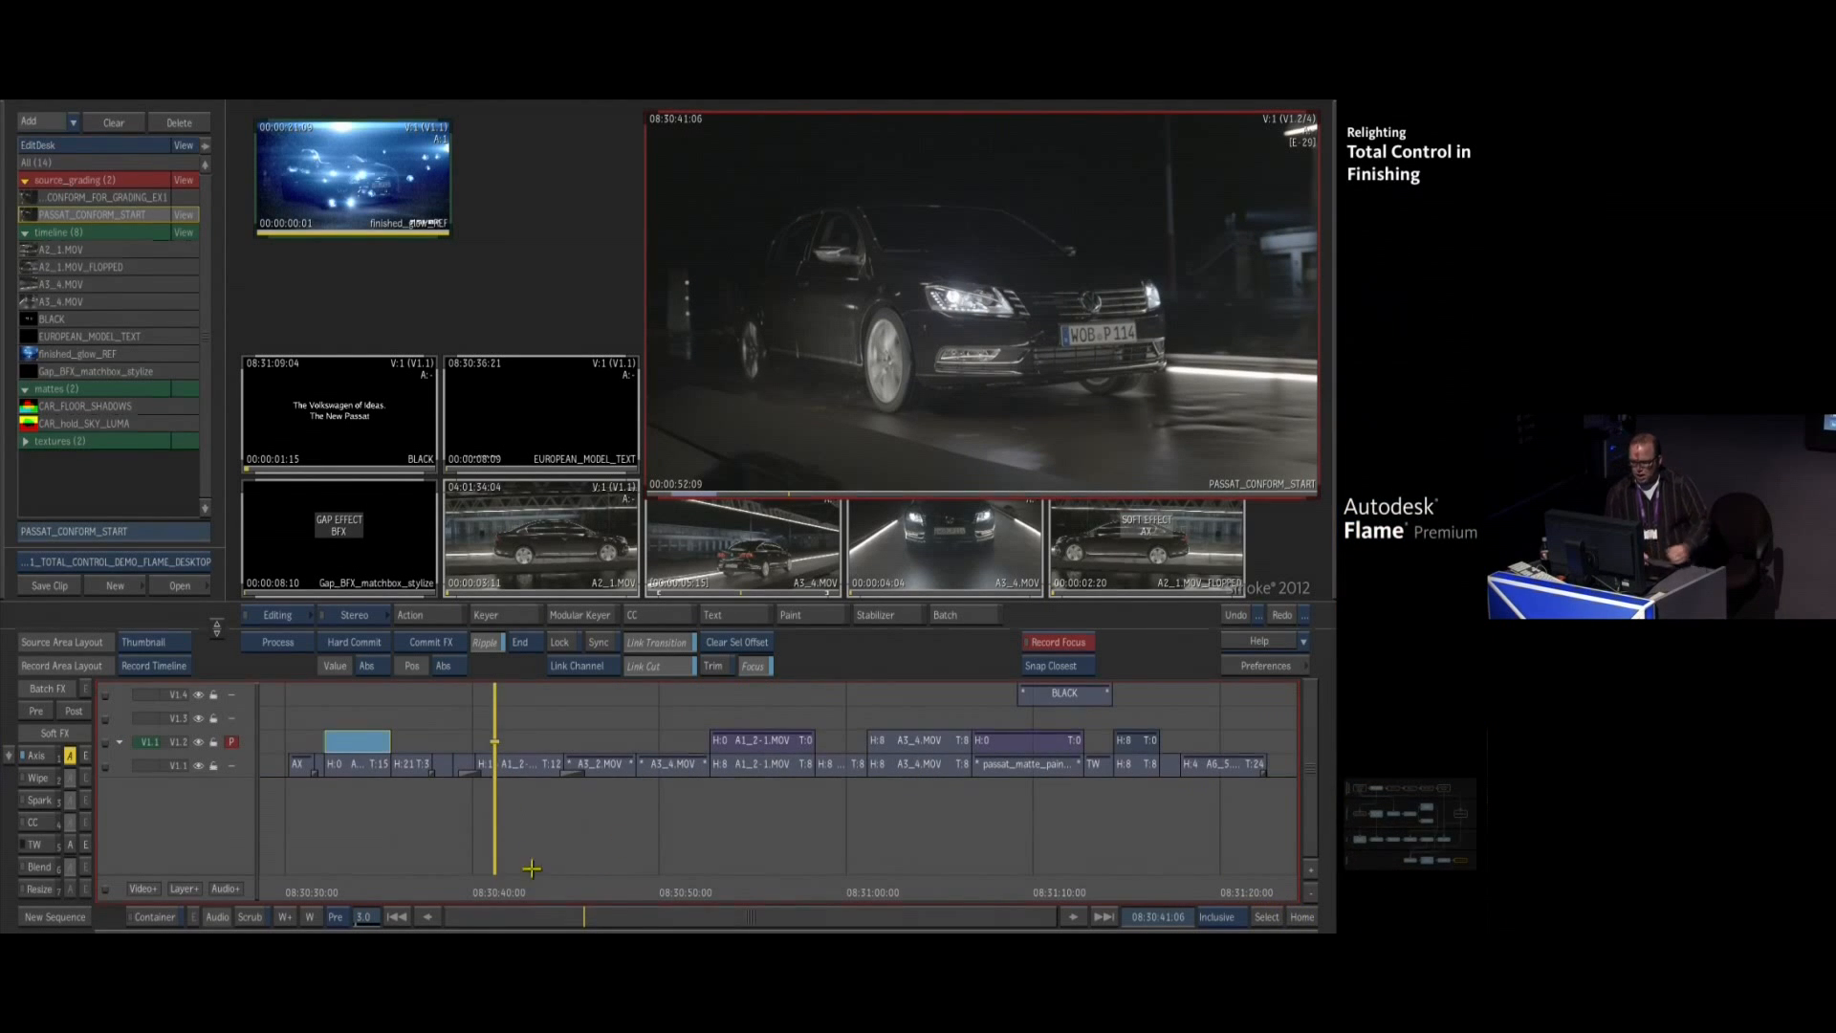
drag(517, 870, 750, 889)
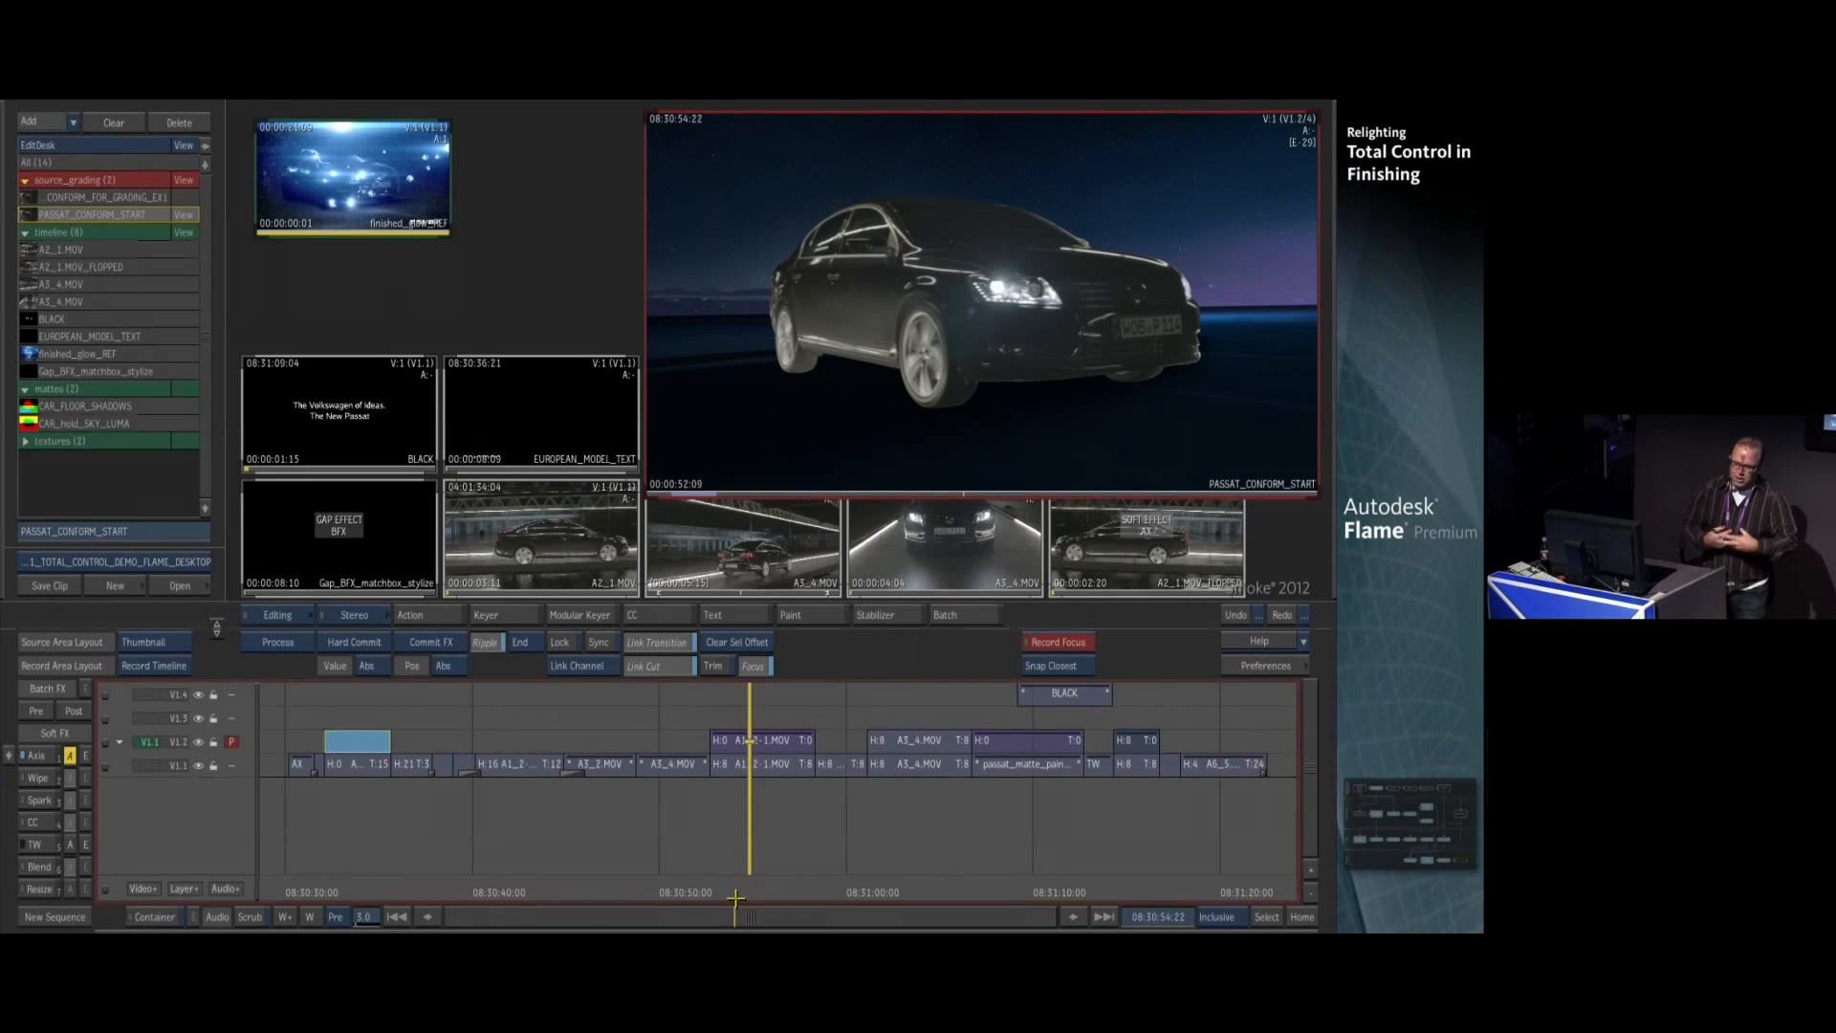
key(Down)
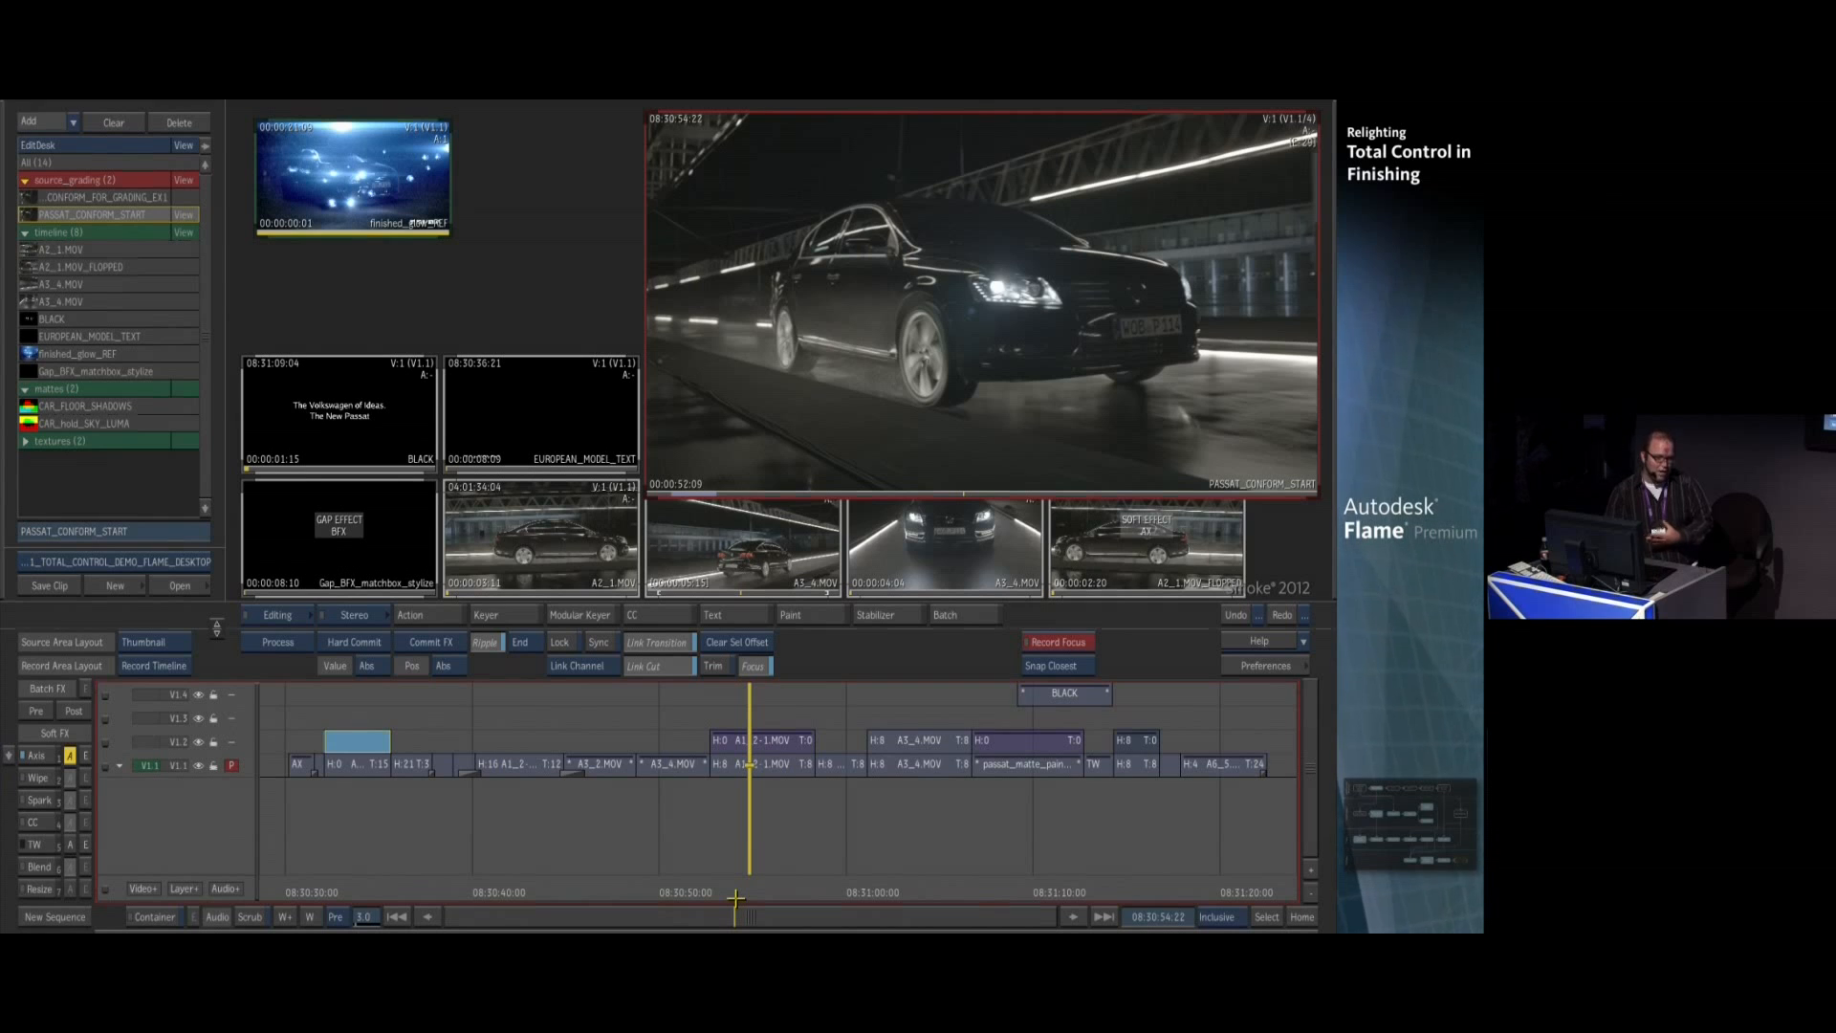
key(Up)
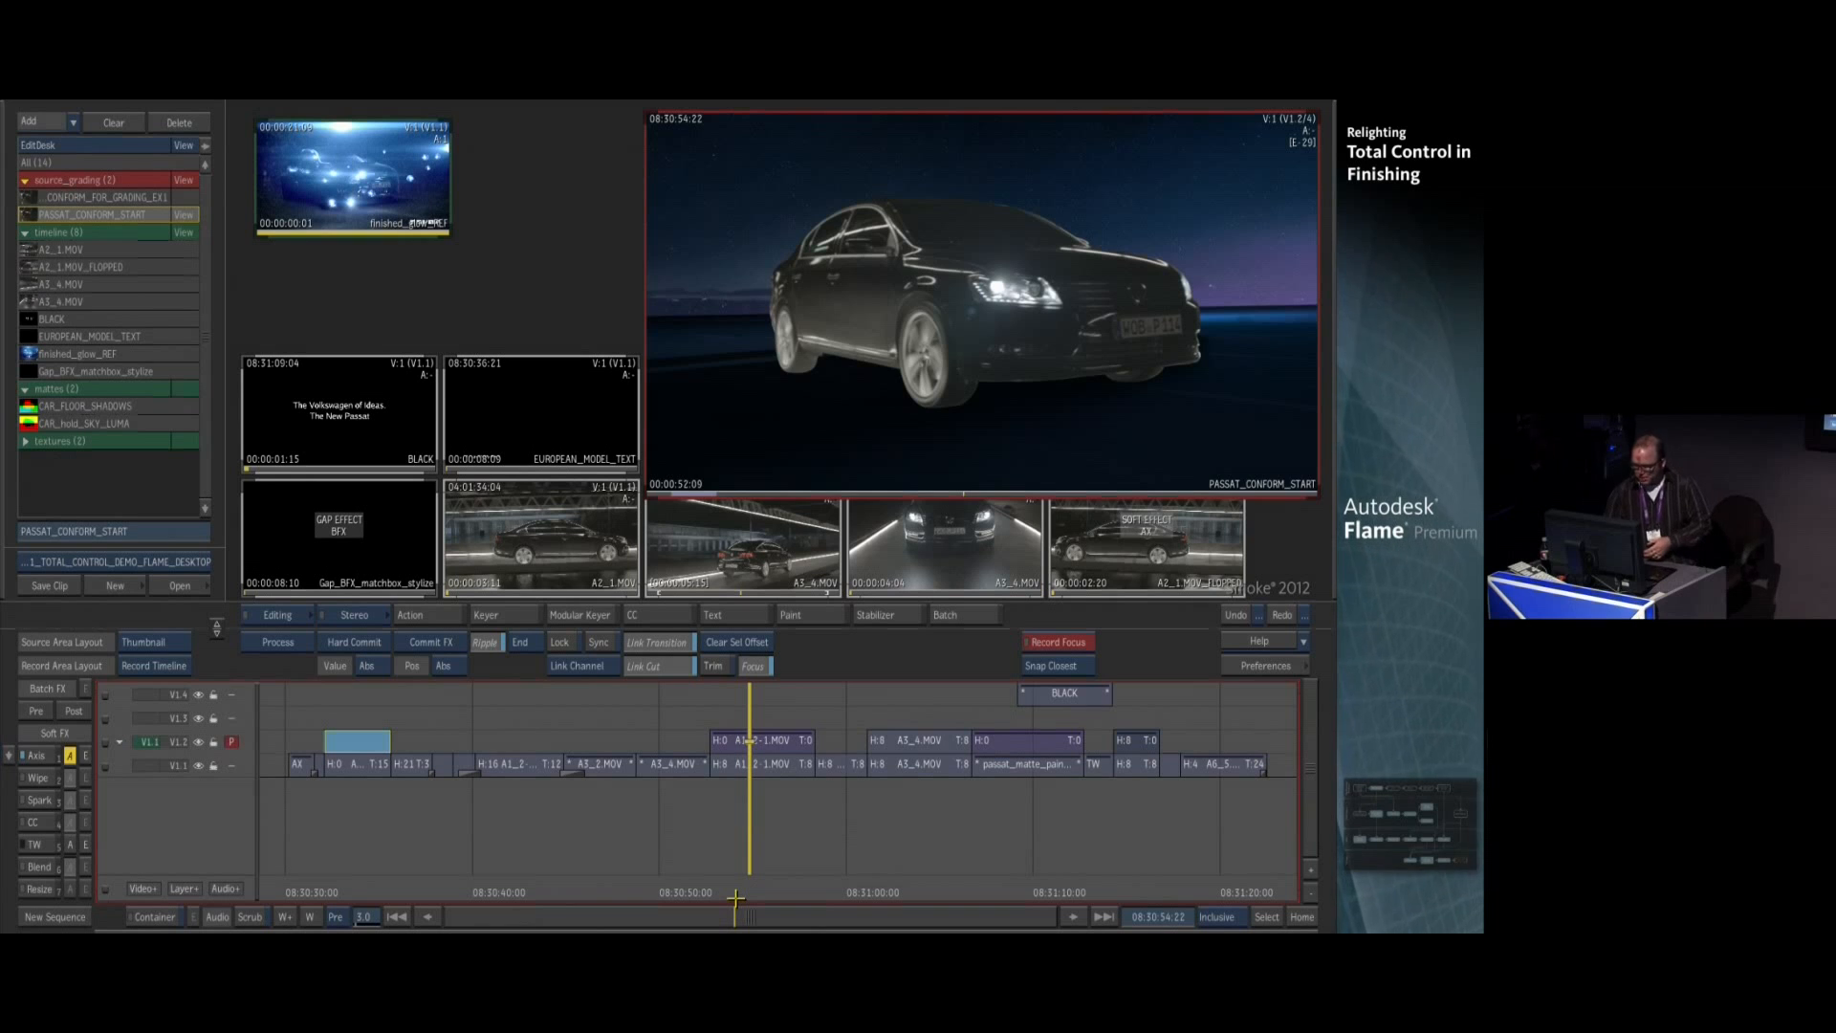
Compare the A1_2-1.MOV background layer with the composite above it once more
key(Down)
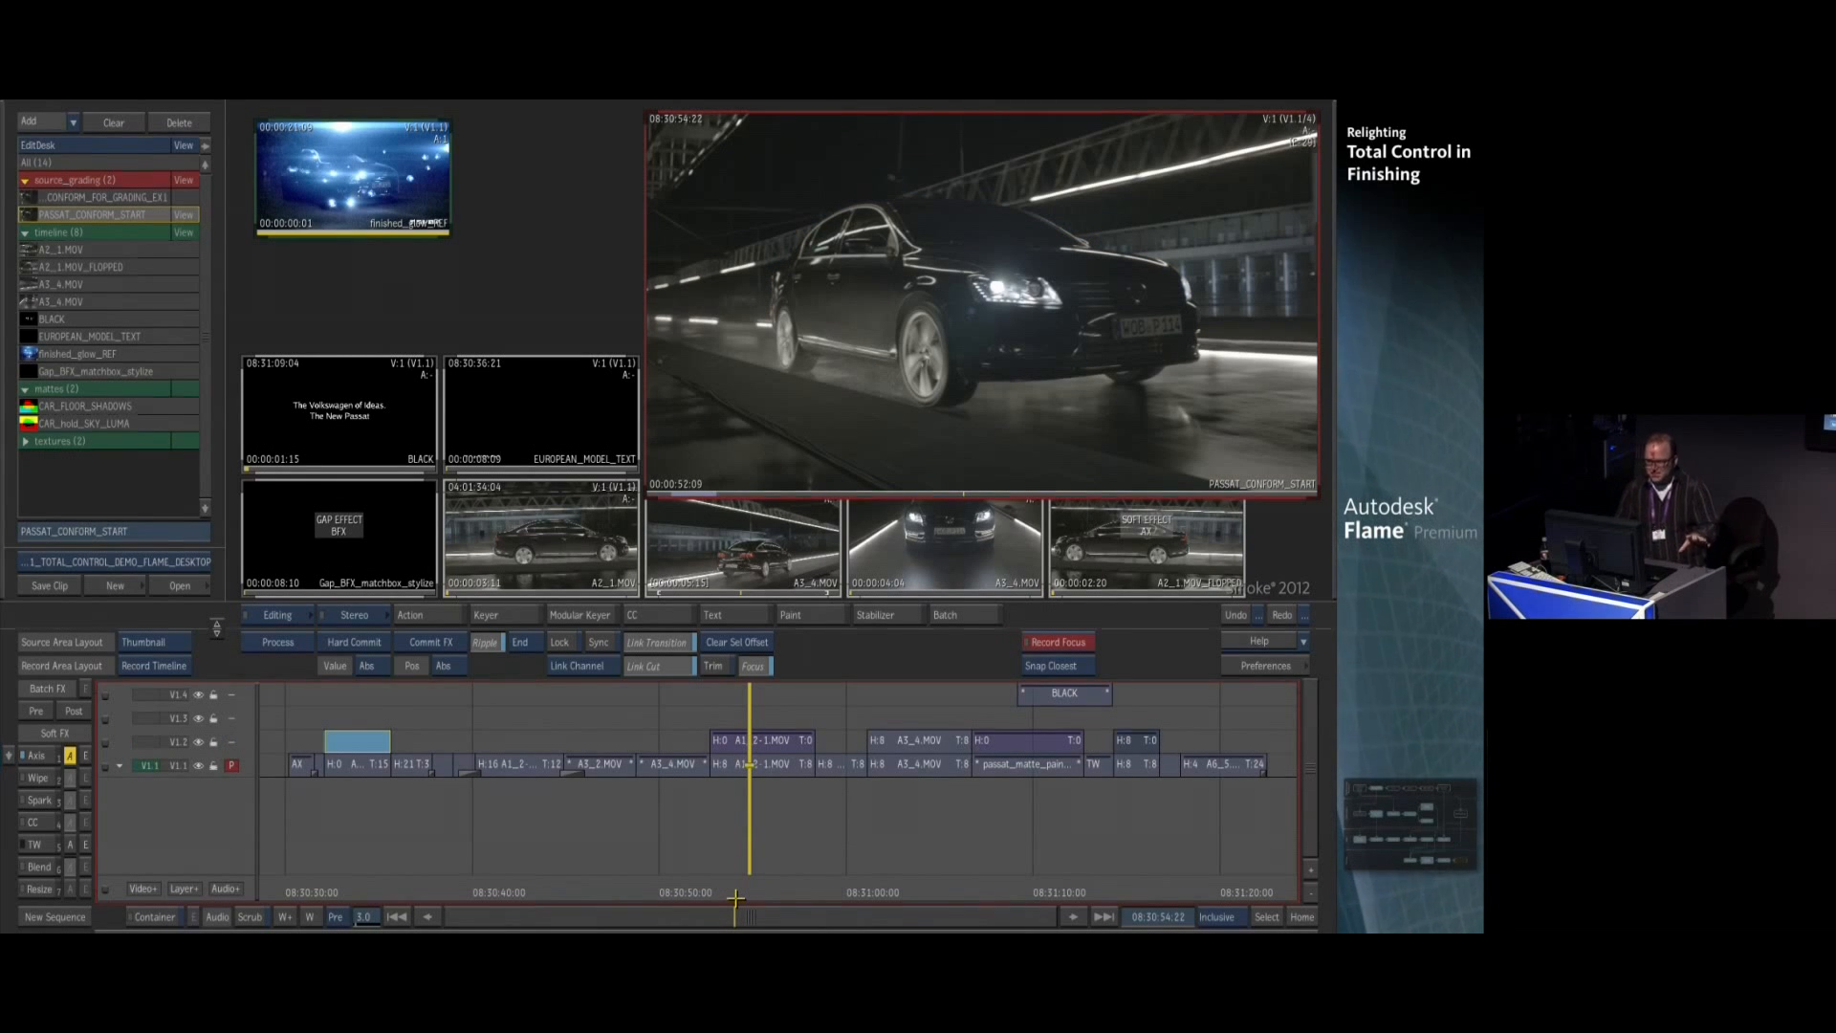
key(Up)
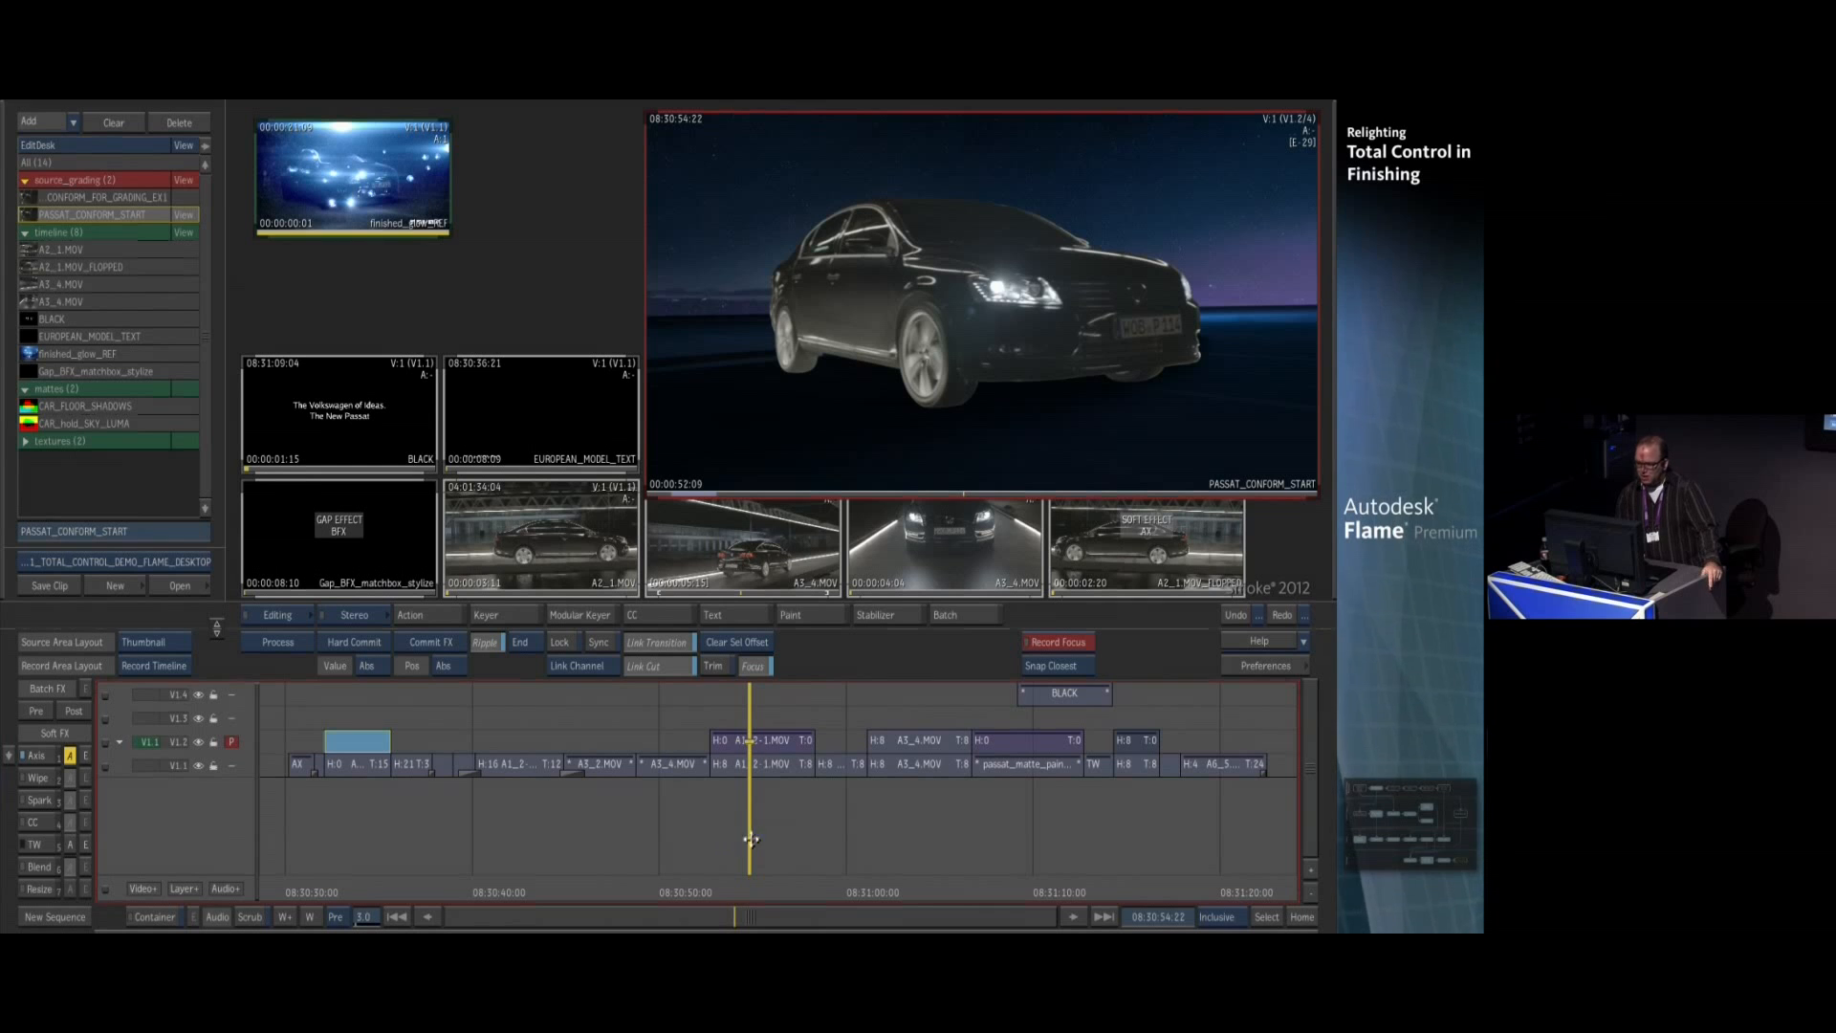
Open a Batch FX on the upper-layer A3_4.MOV segment at 08:31:04:20 and spread its source and output nodes apart
click(766, 887)
drag(766, 887, 934, 915)
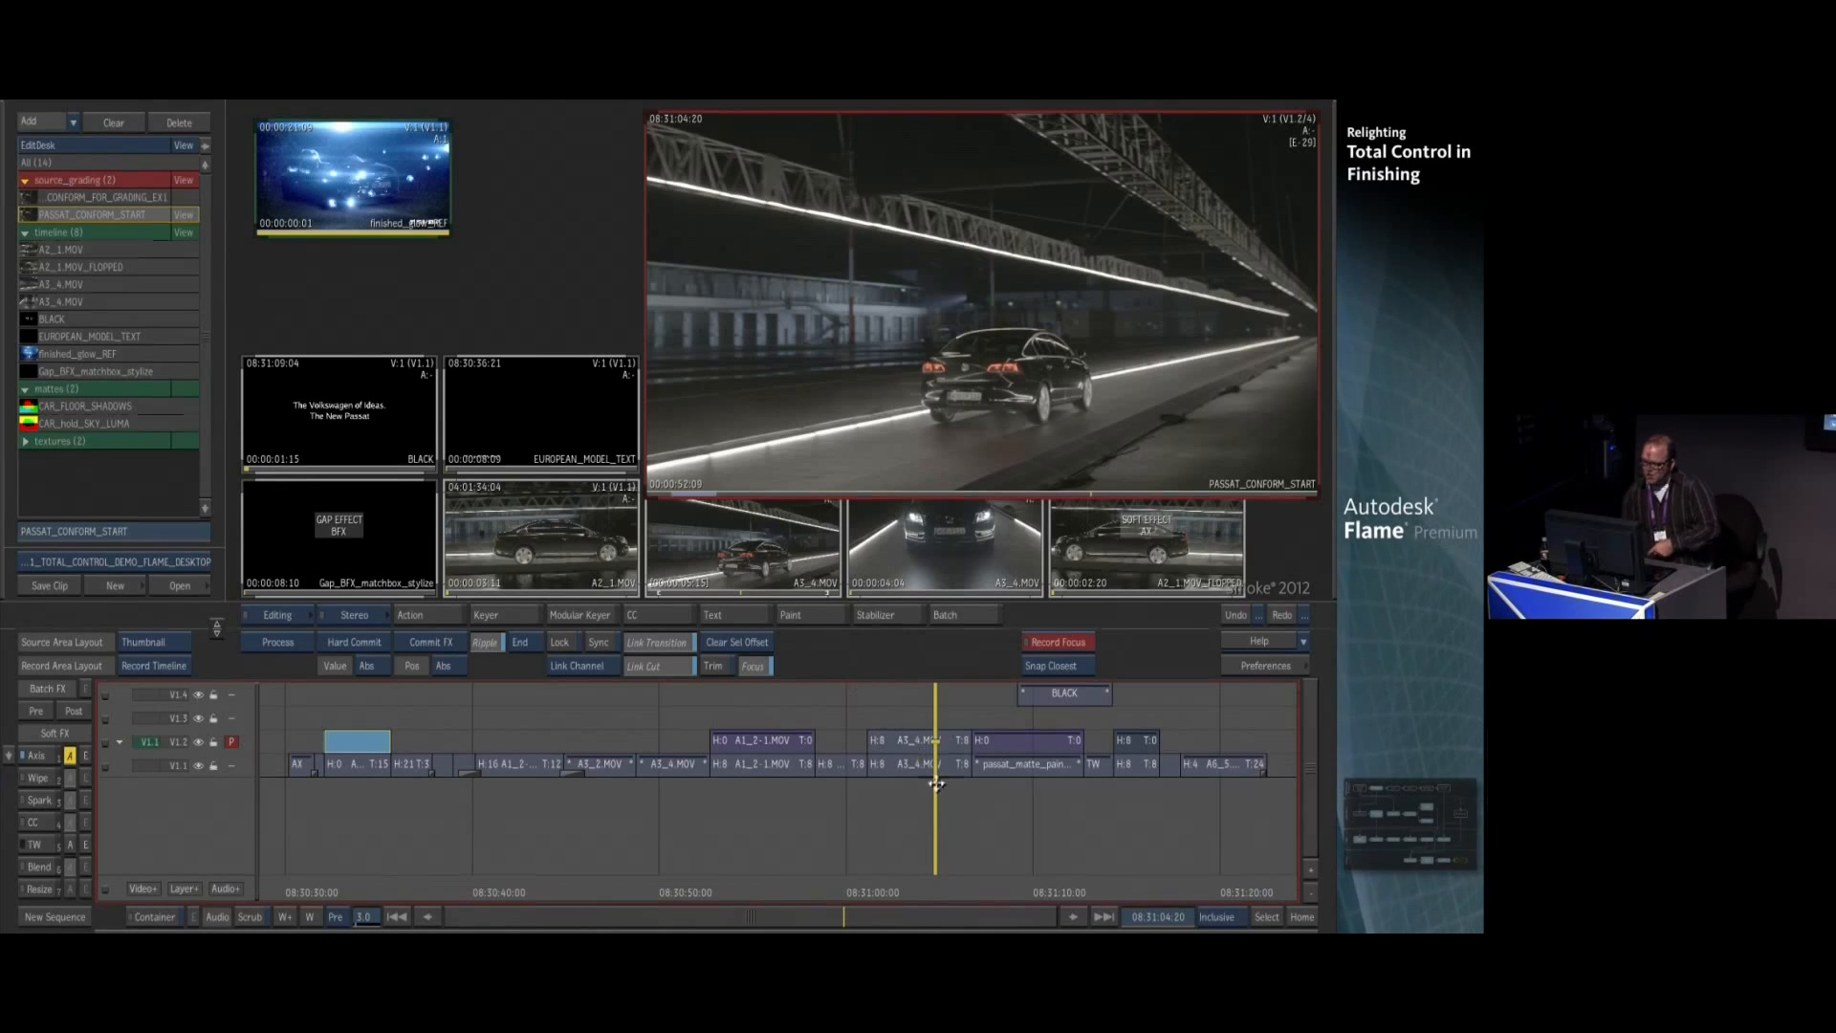
click(905, 739)
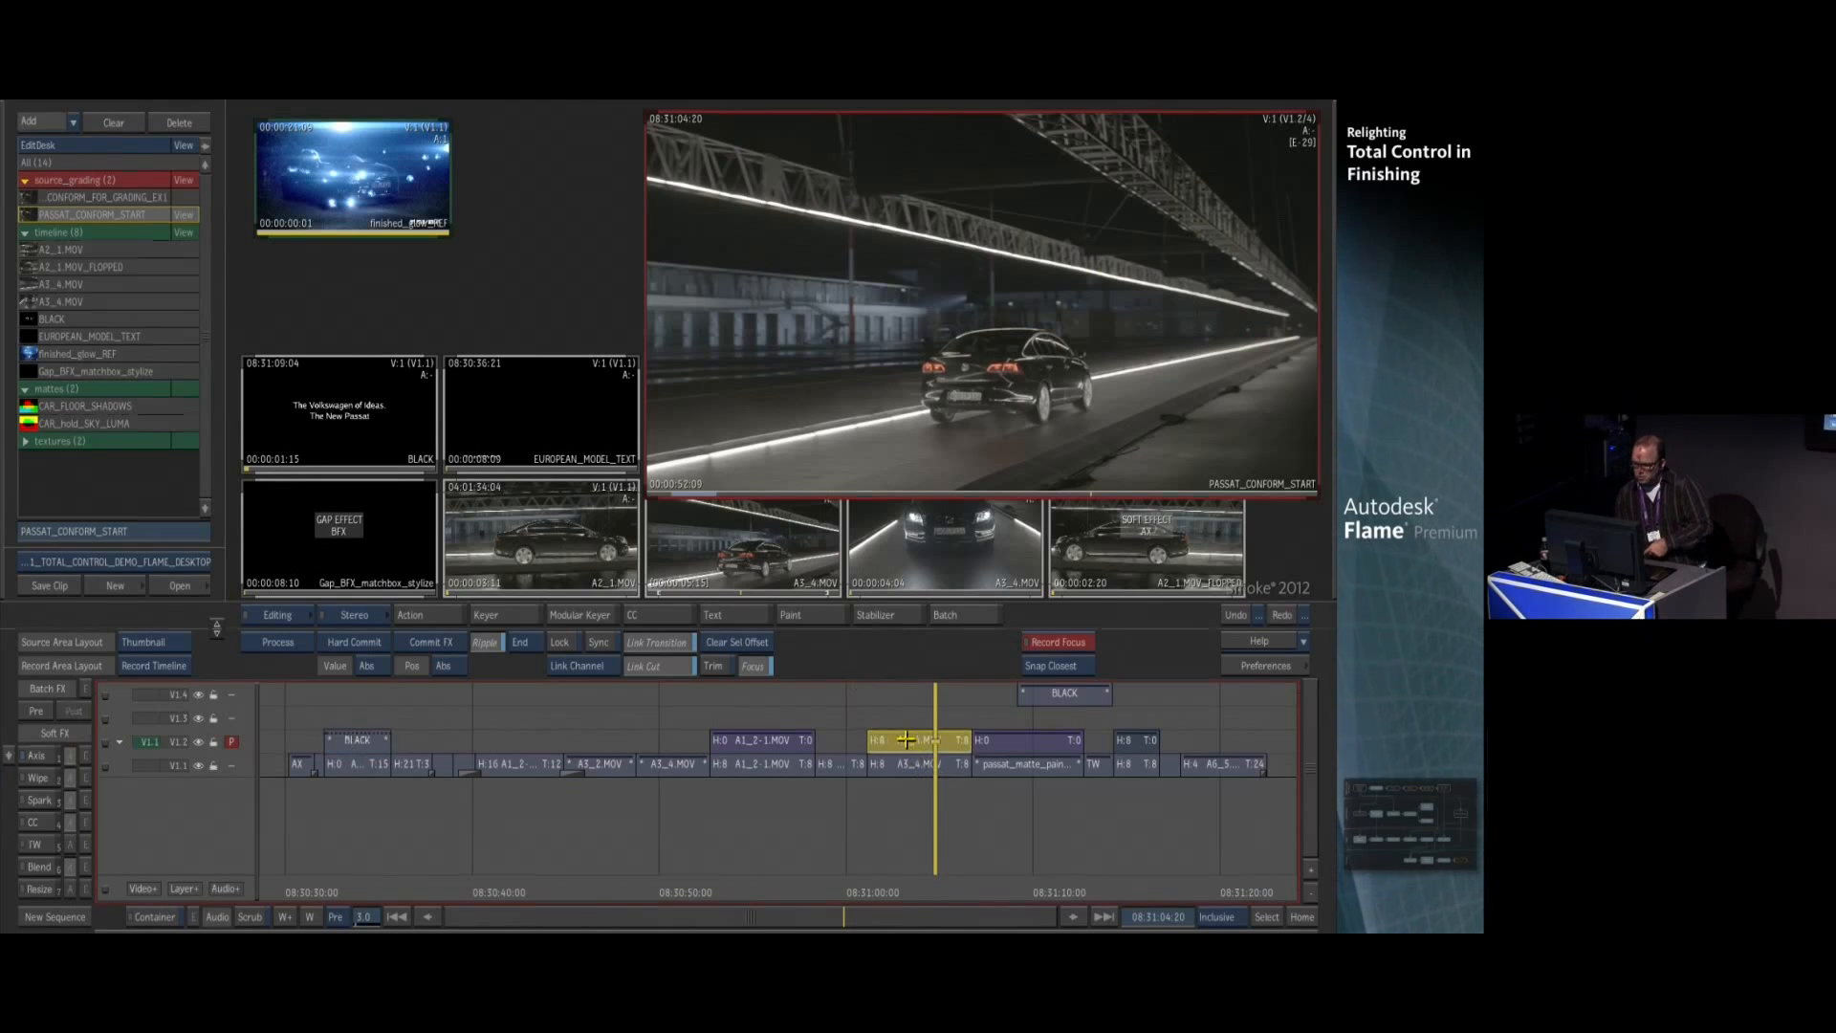
click(36, 710)
drag(659, 428, 1098, 433)
drag(595, 442, 339, 411)
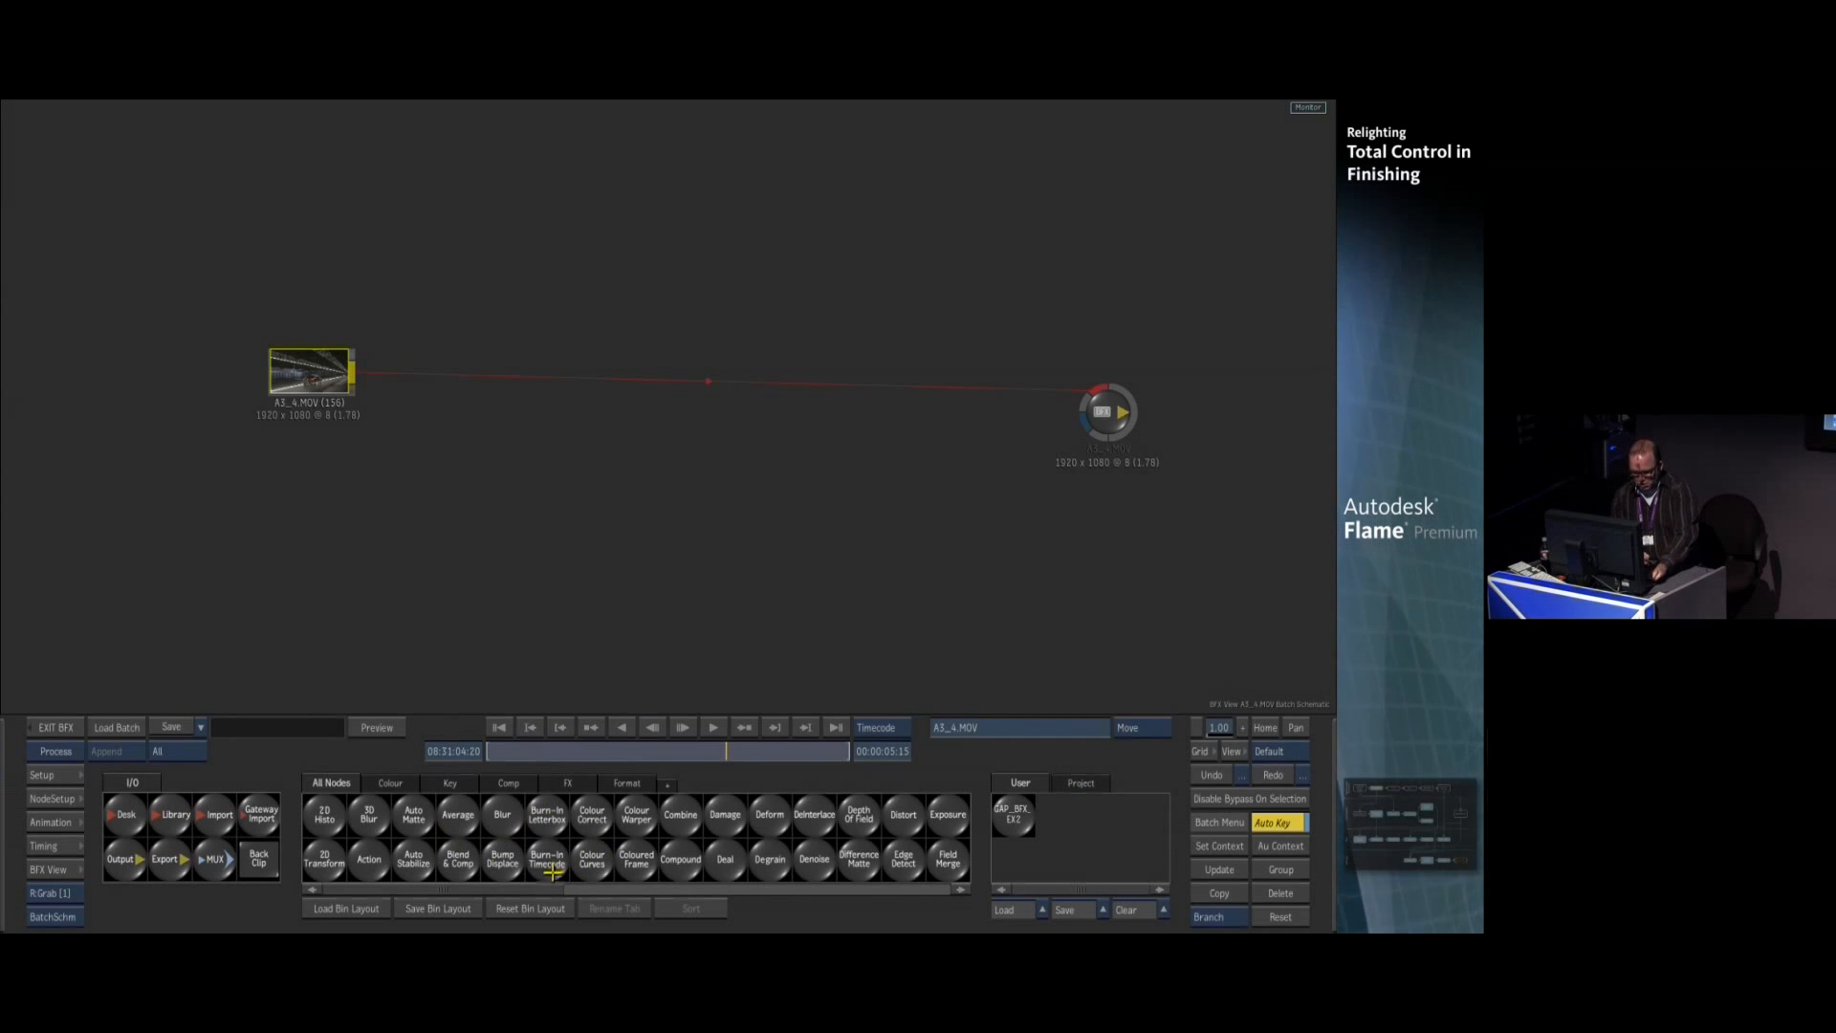
key(c)
drag(608, 814, 568, 547)
key(b)
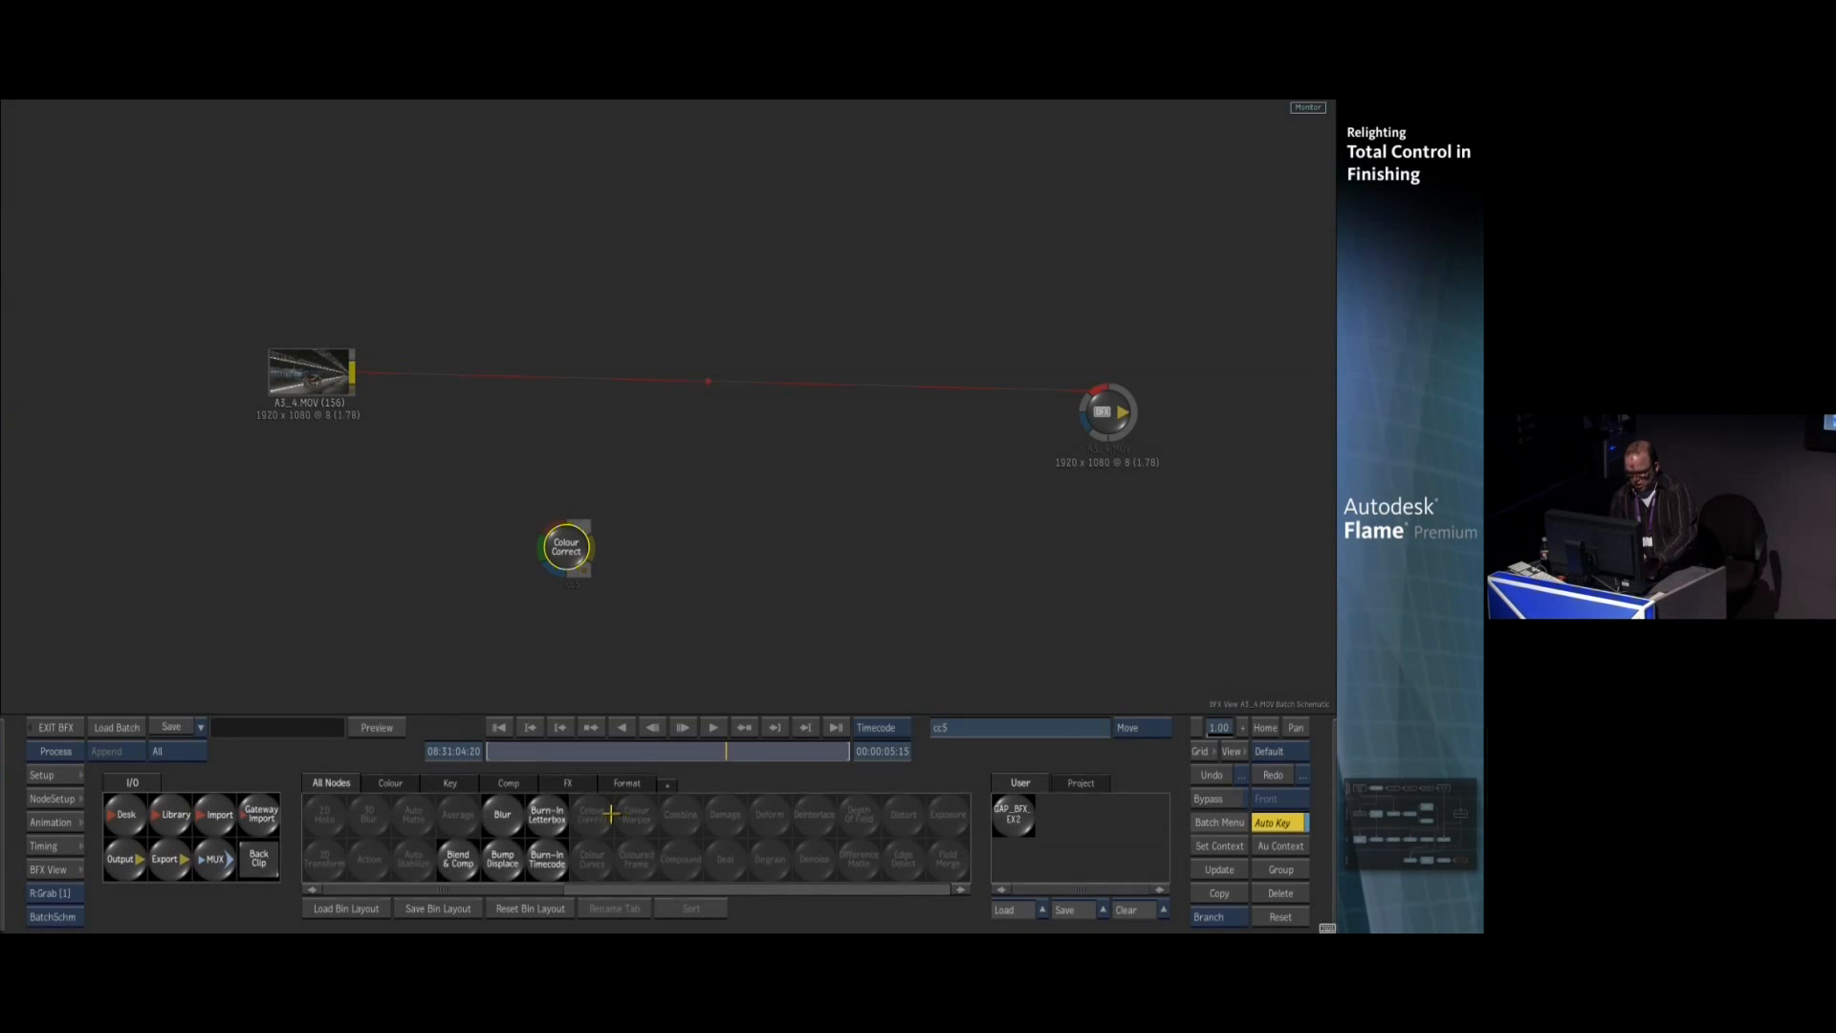
drag(514, 820, 545, 890)
drag(566, 549, 604, 928)
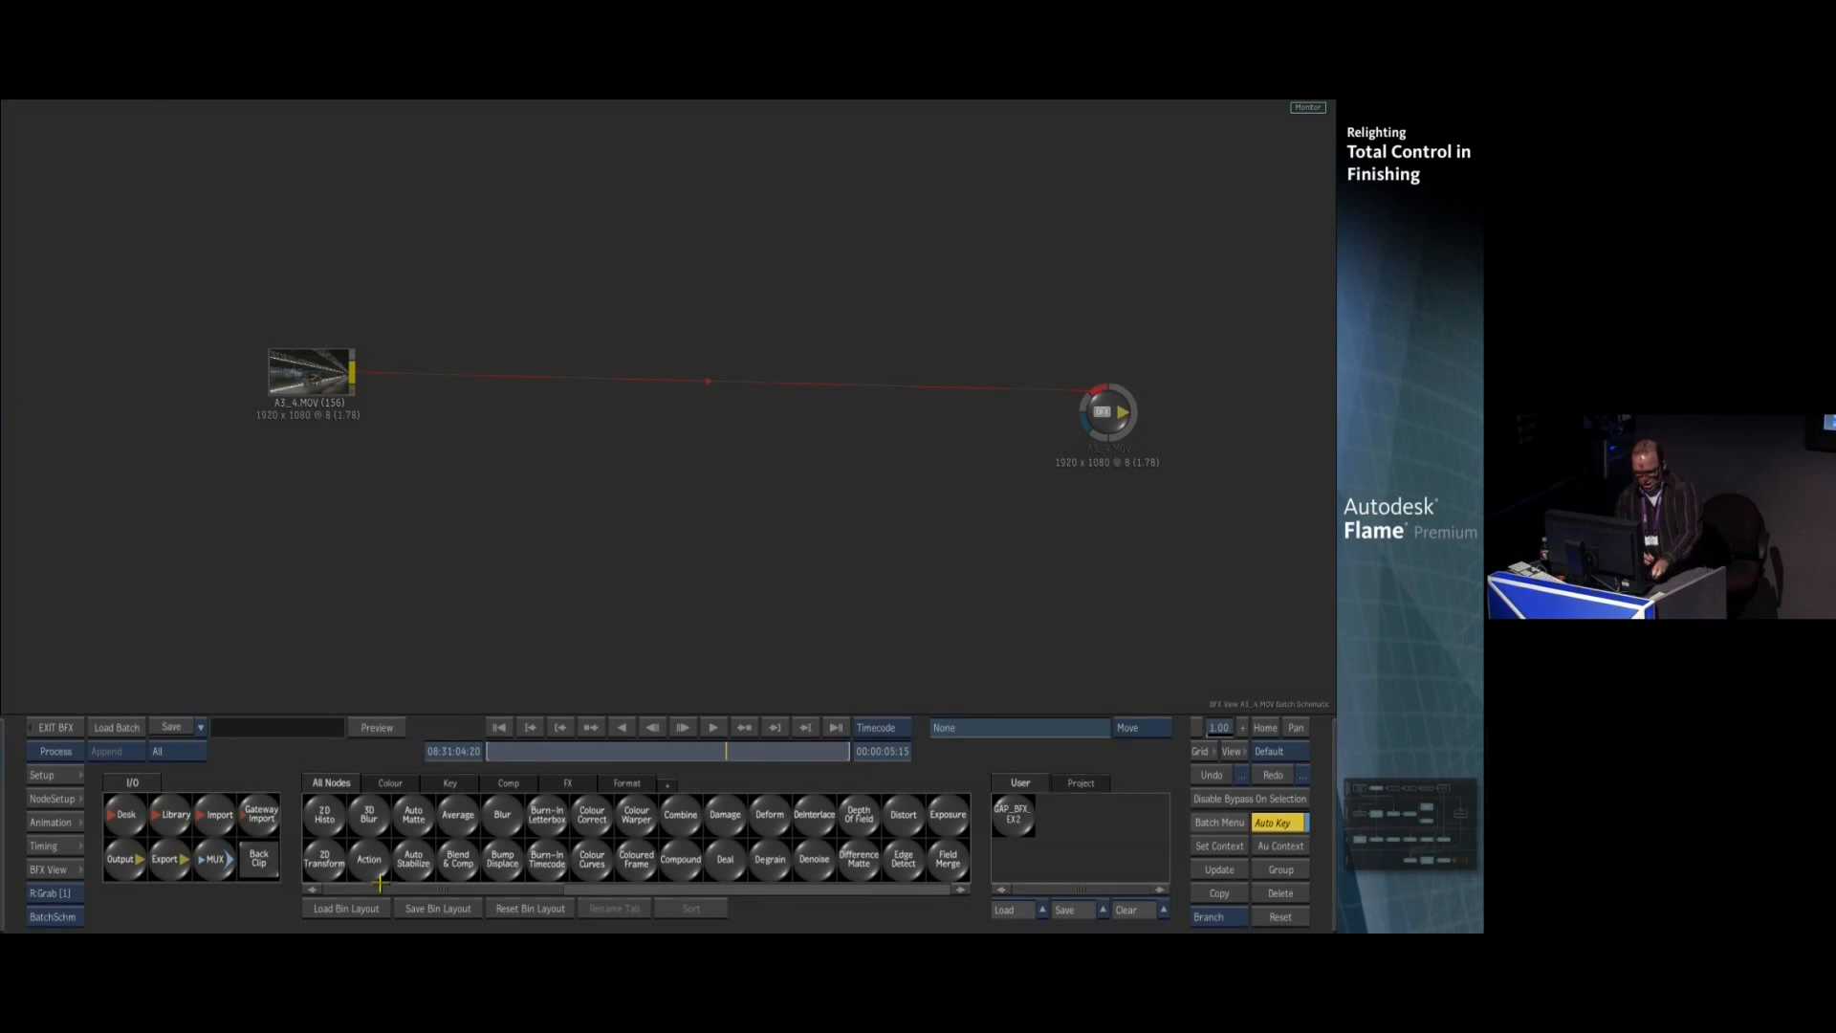
Add an Action node, feed A3_4.MOV into its media input and connect its result to the Batch FX output
key(a)
drag(362, 858, 618, 425)
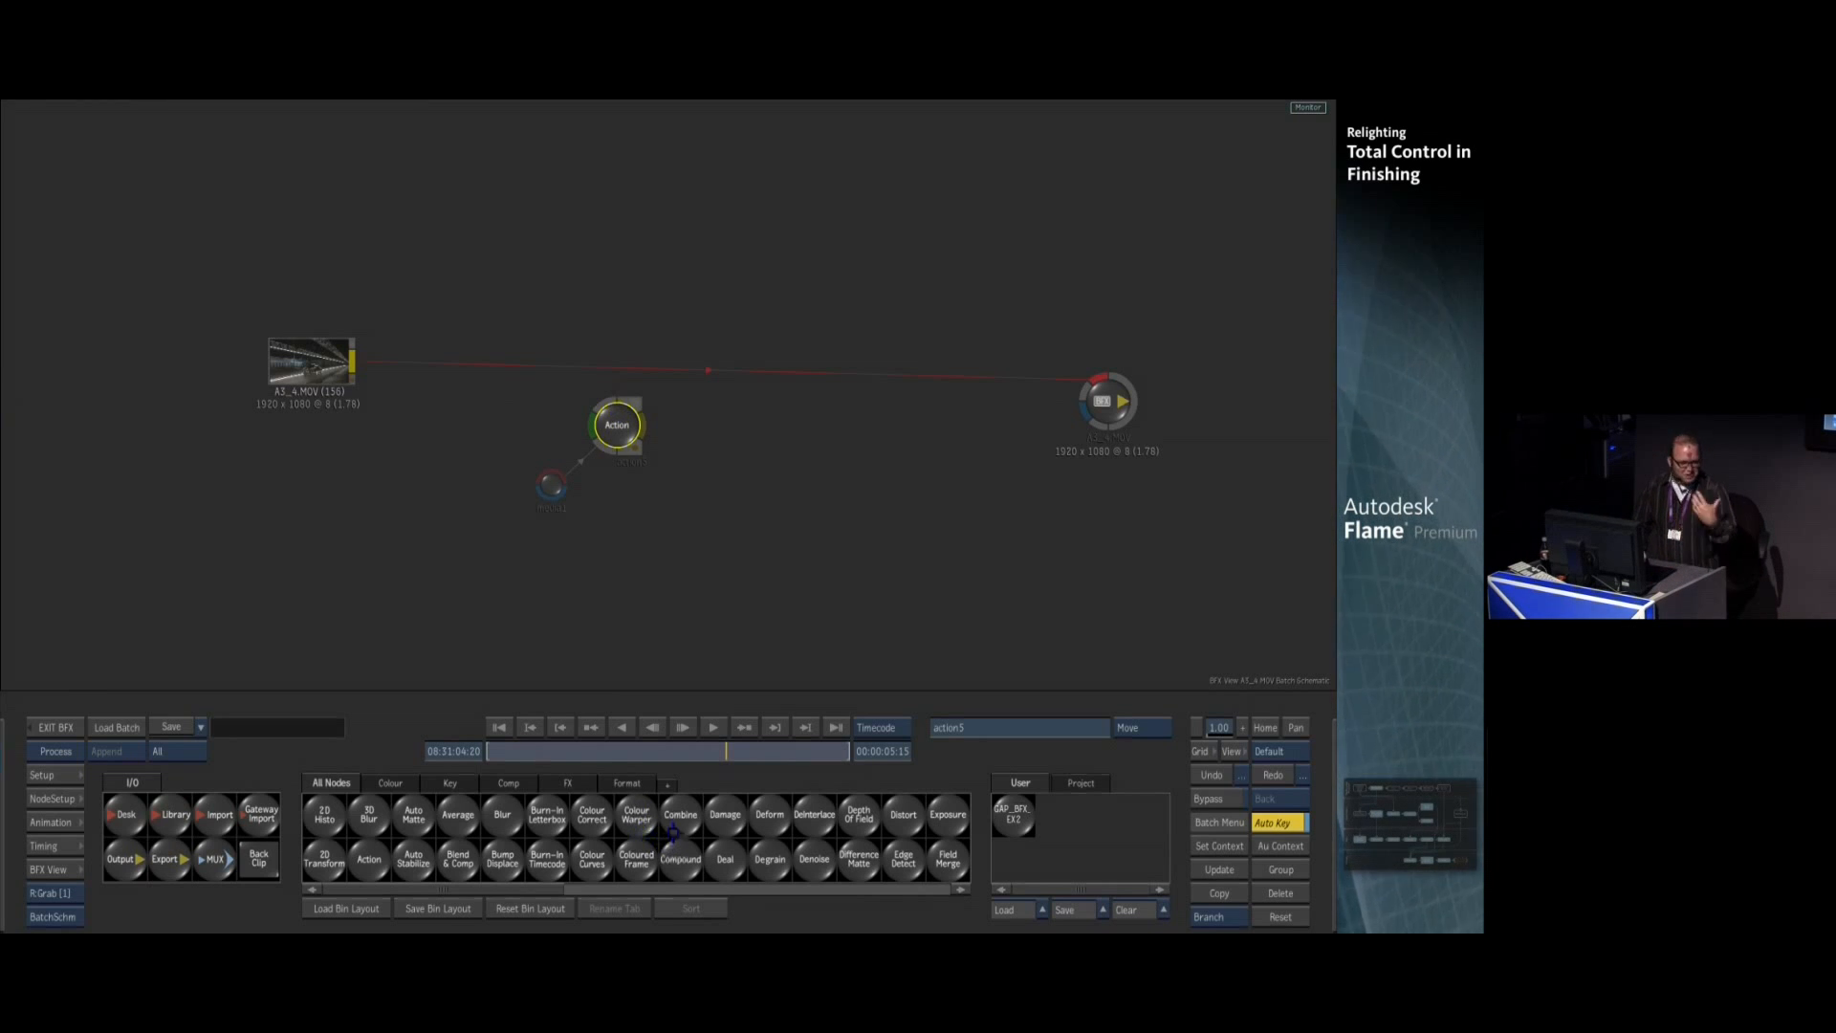
drag(576, 447, 597, 450)
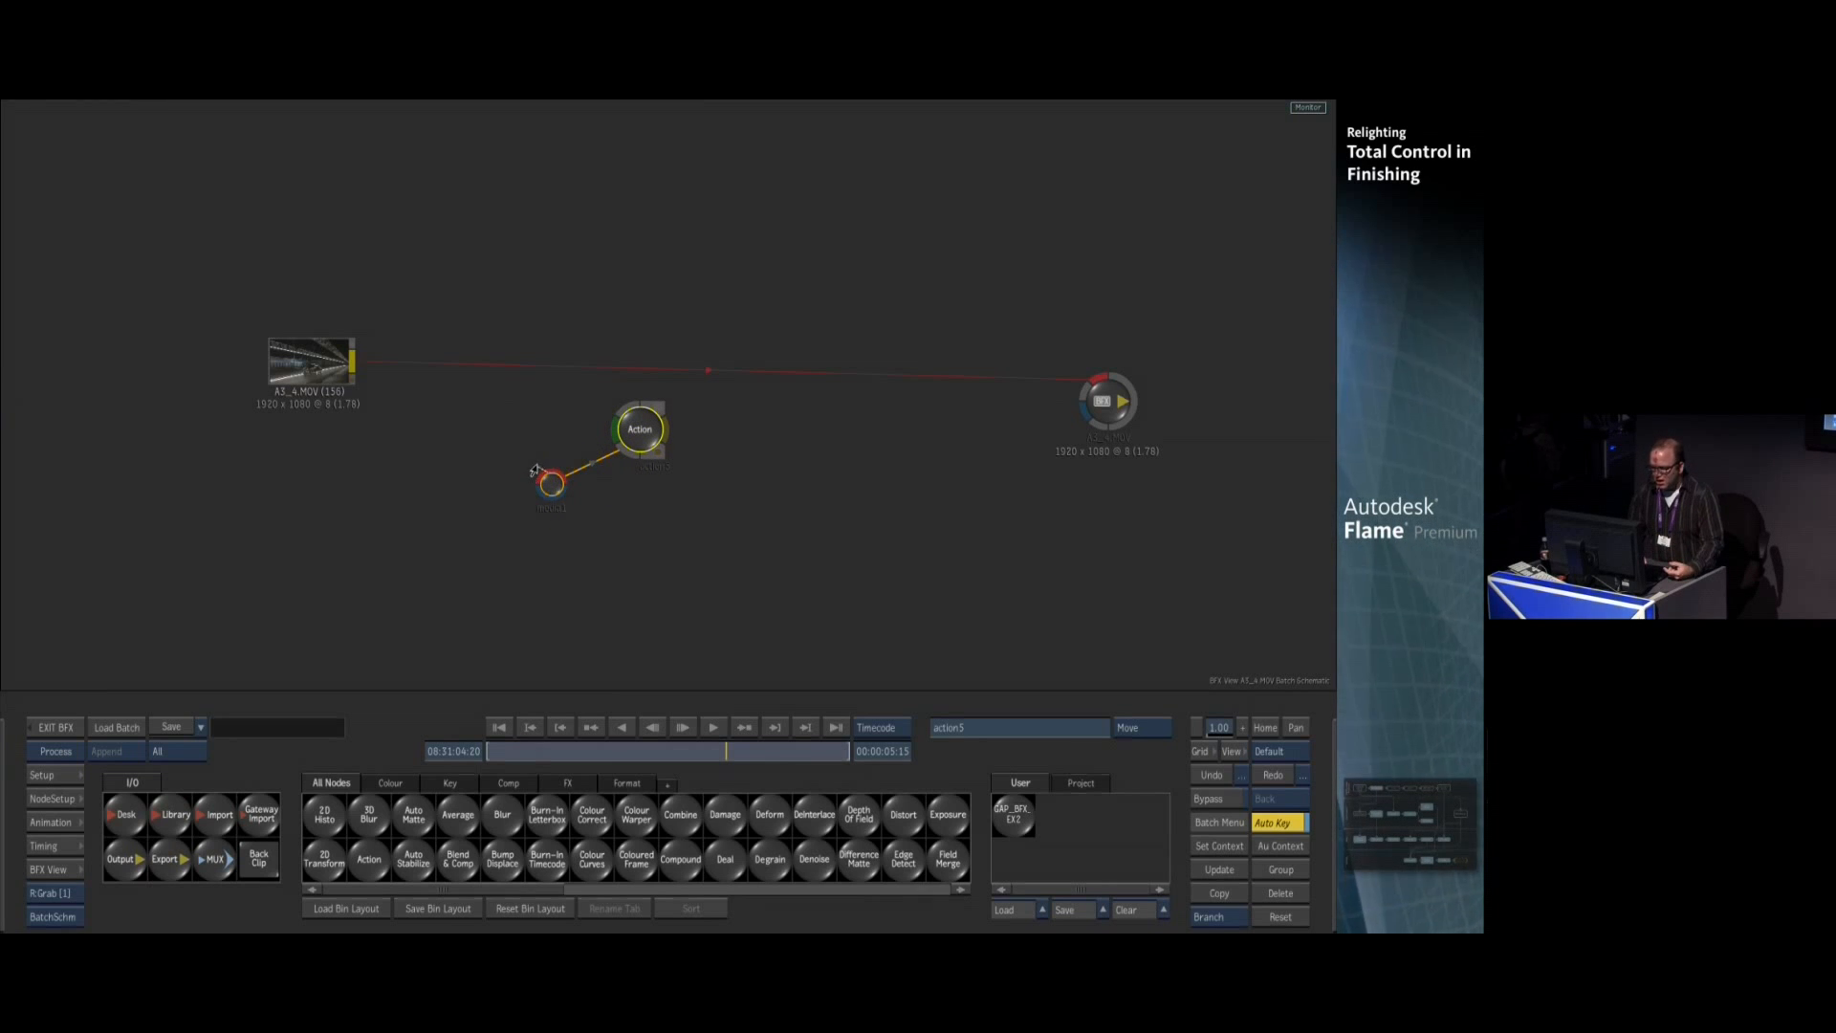
drag(525, 468, 359, 358)
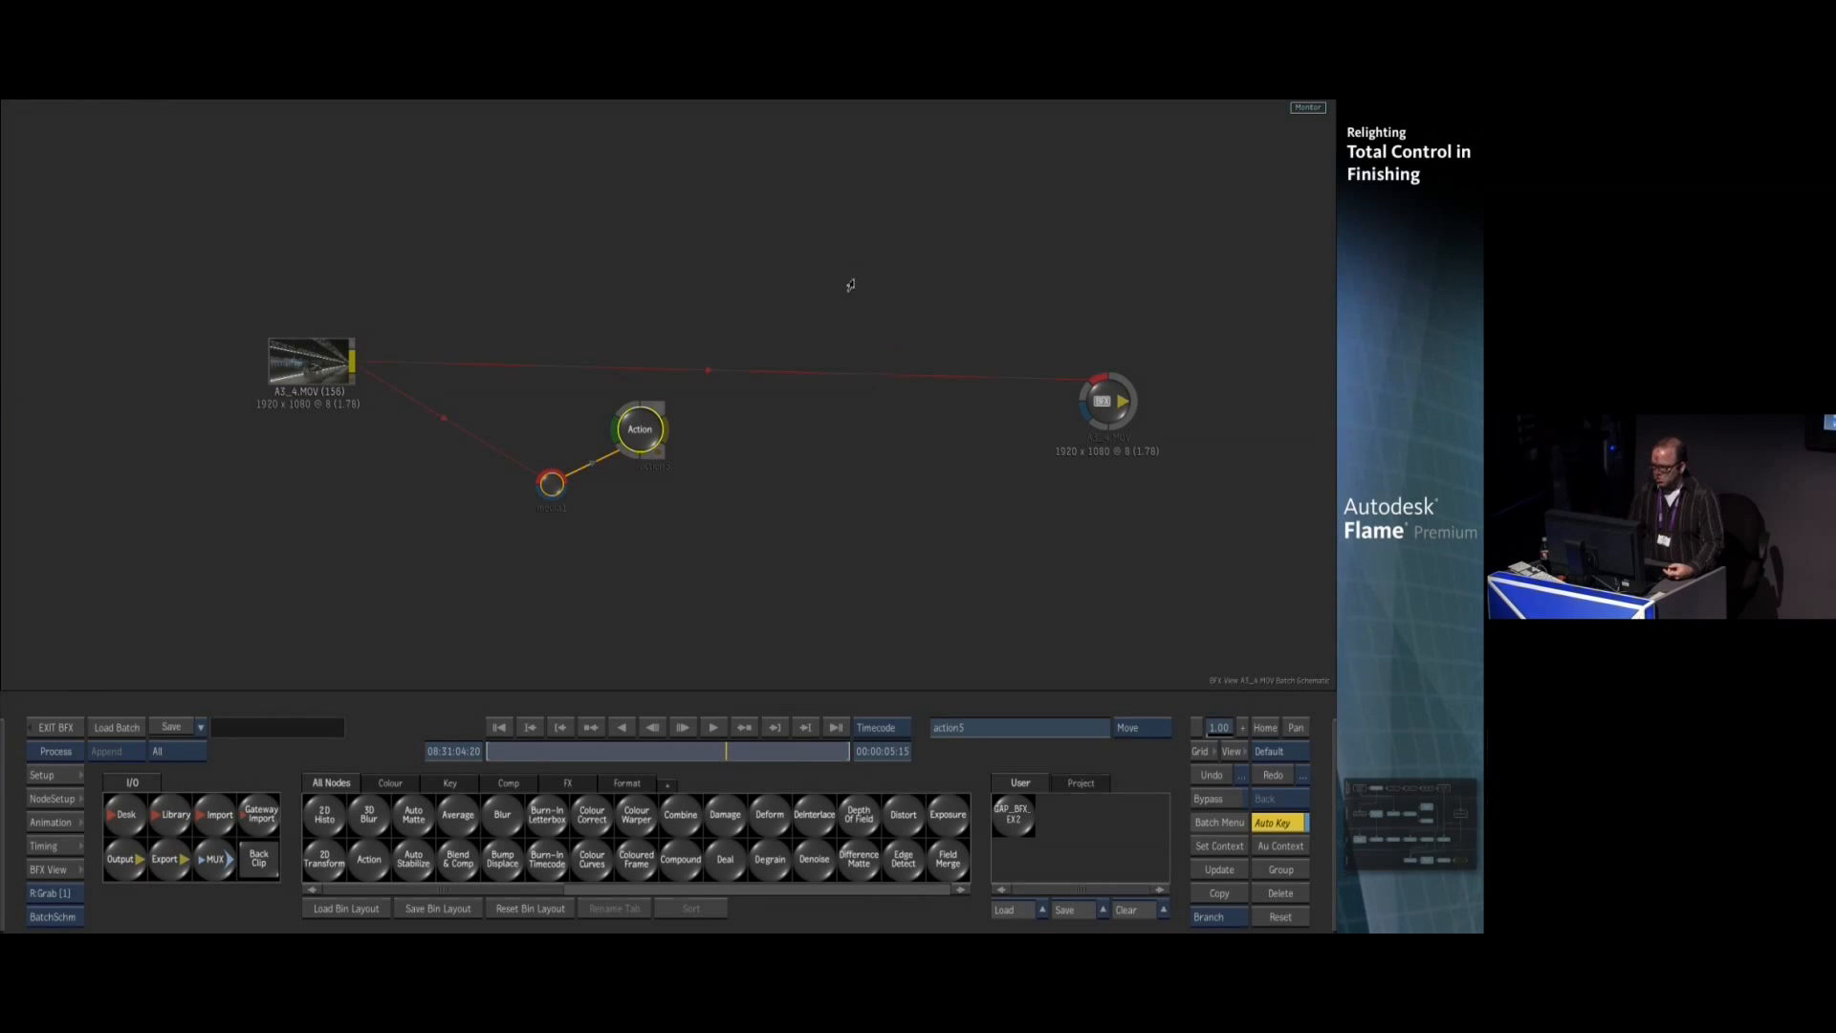
drag(1102, 432, 1012, 422)
click(654, 434)
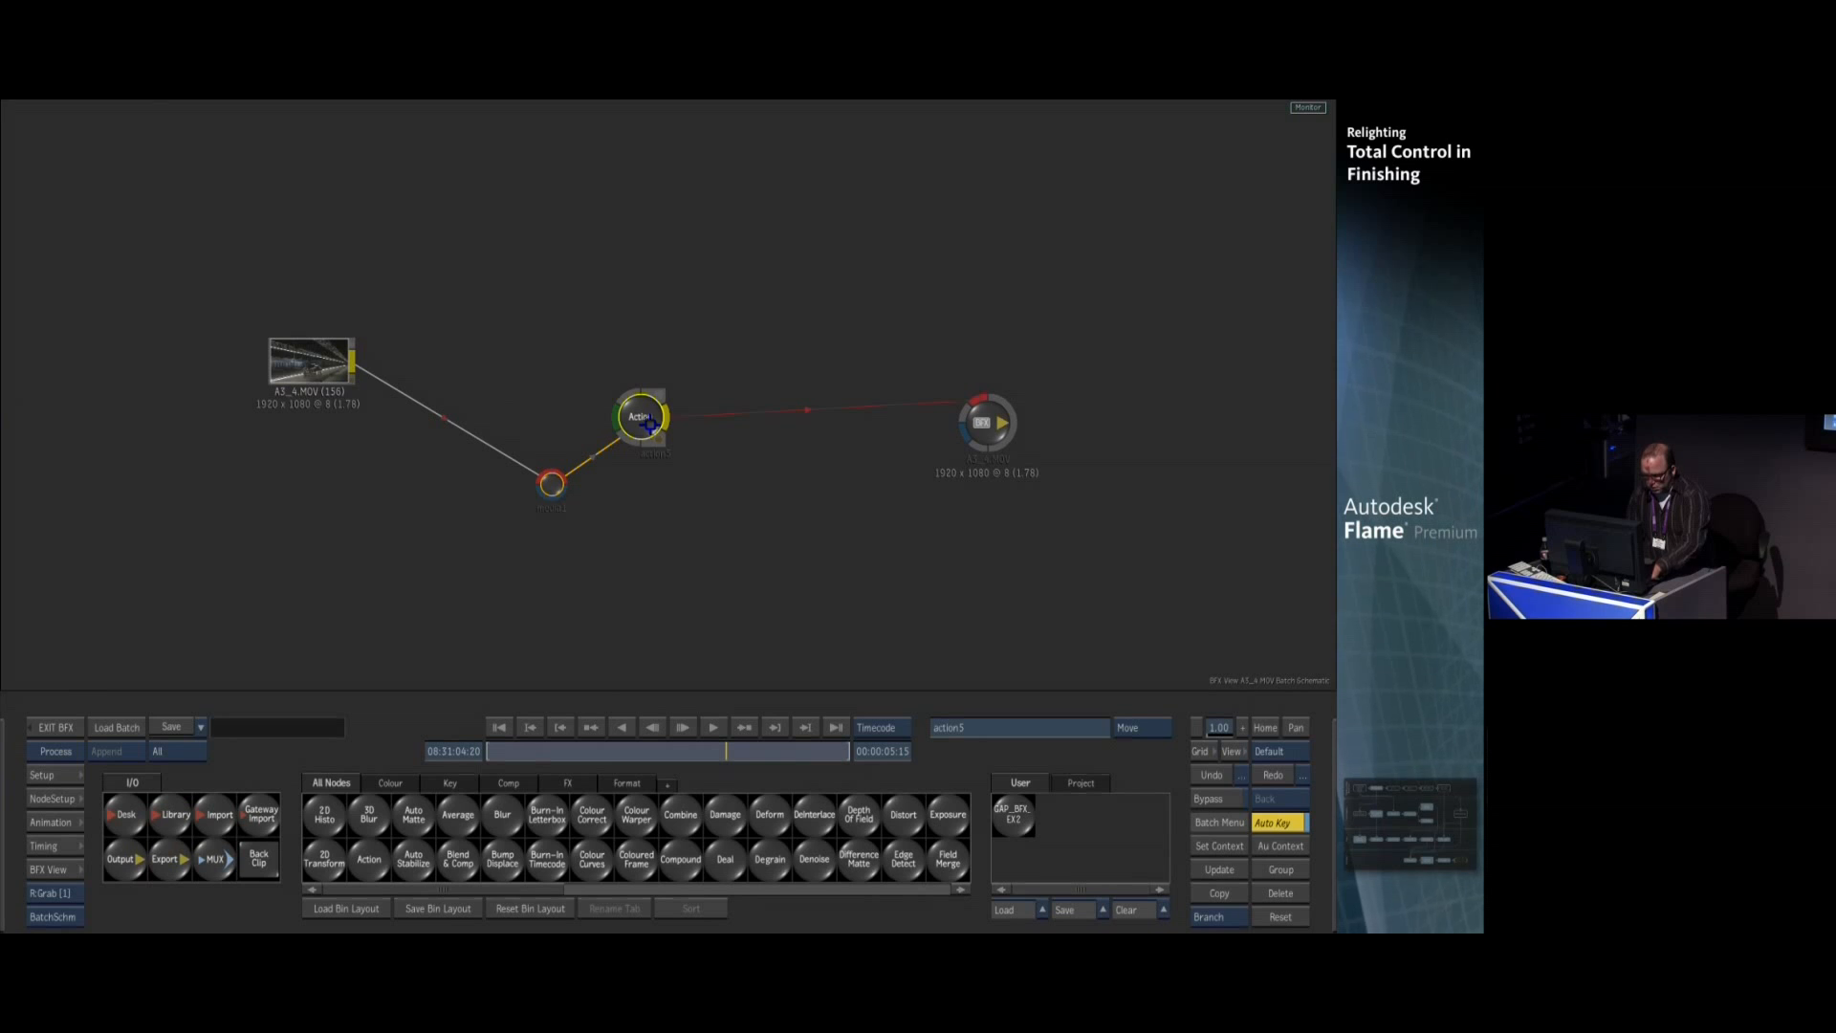
Open the Action node's media list and slip the A3_4.MOV media so the shot starts with the car in frame
double_click(648, 418)
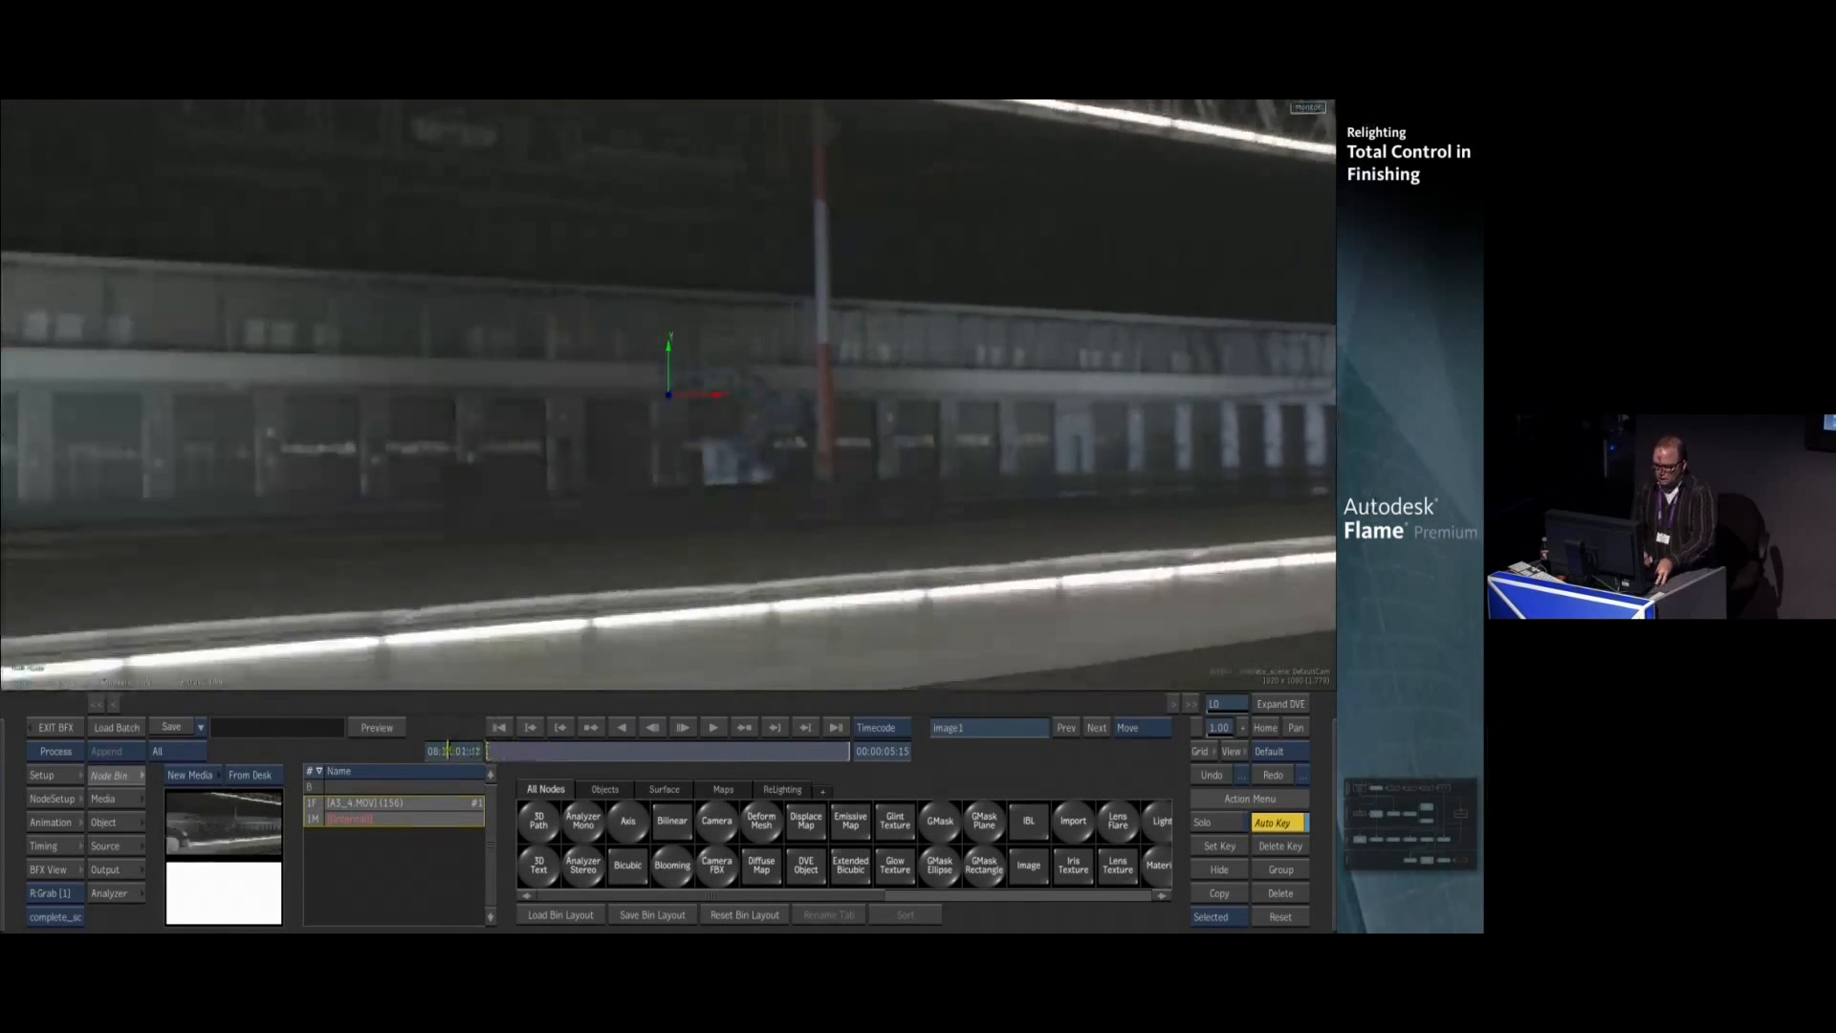
click(124, 821)
click(116, 798)
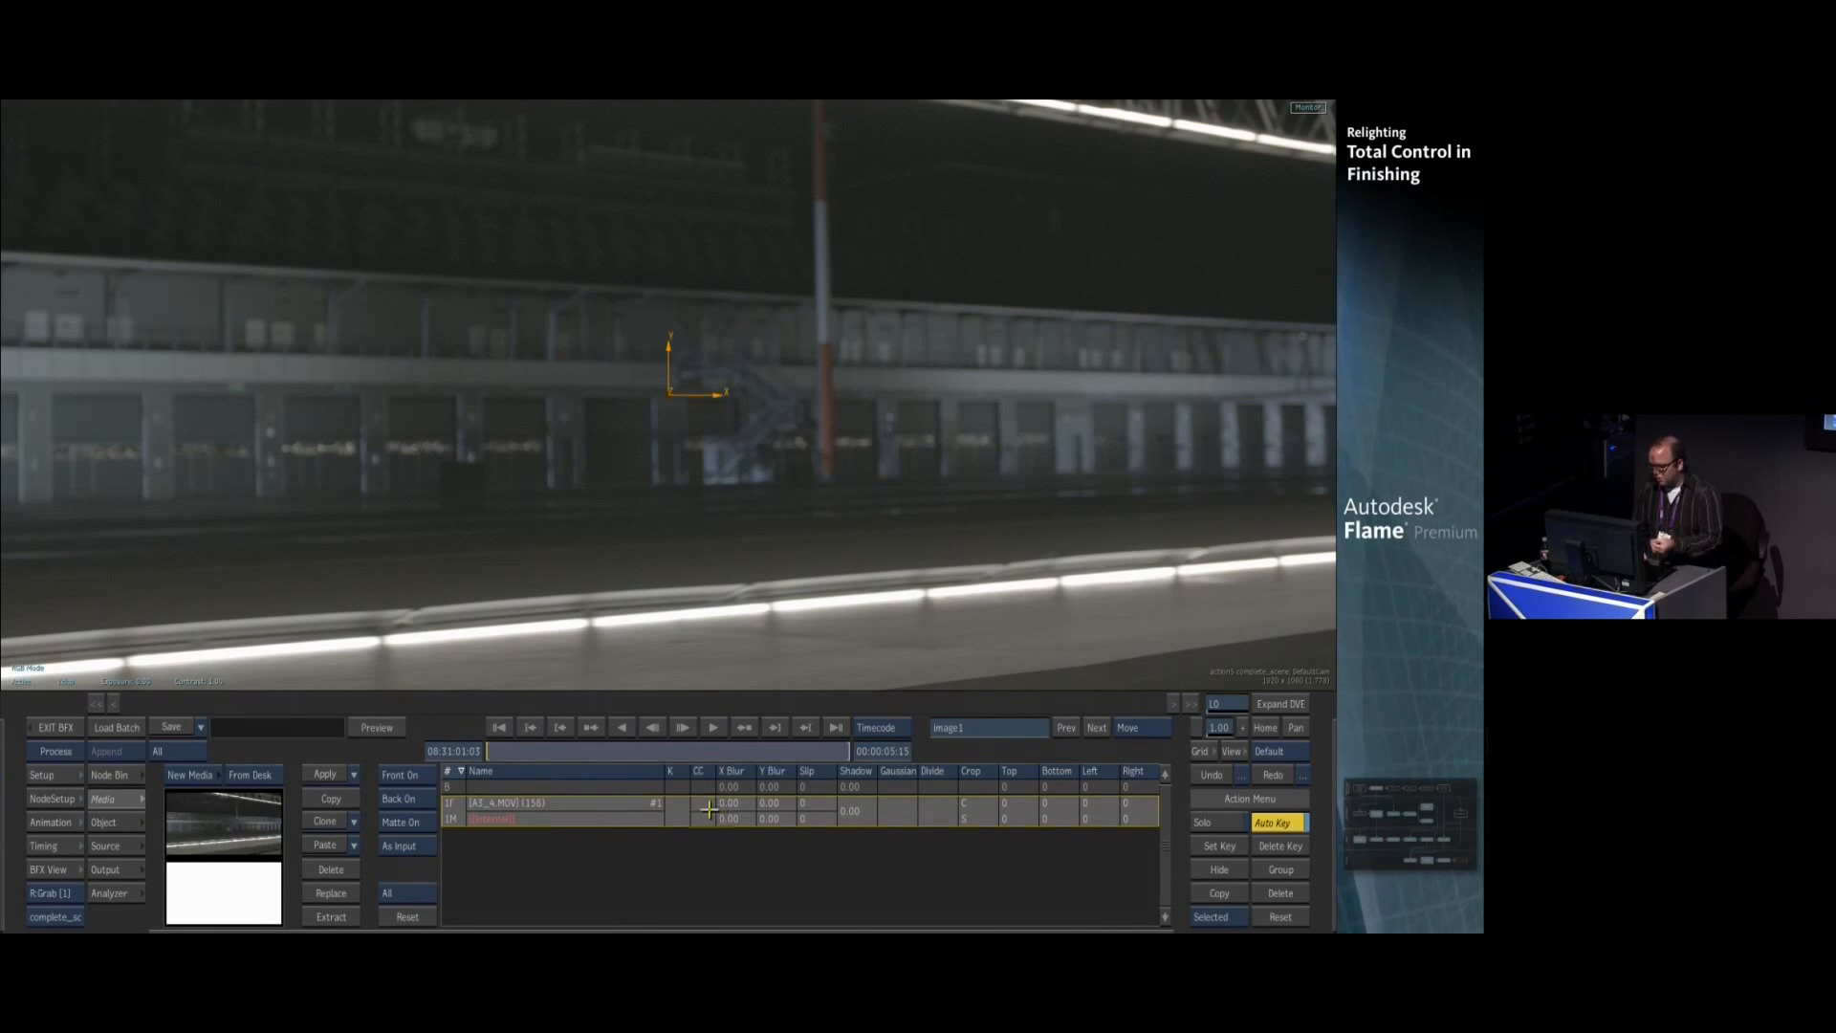
click(815, 802)
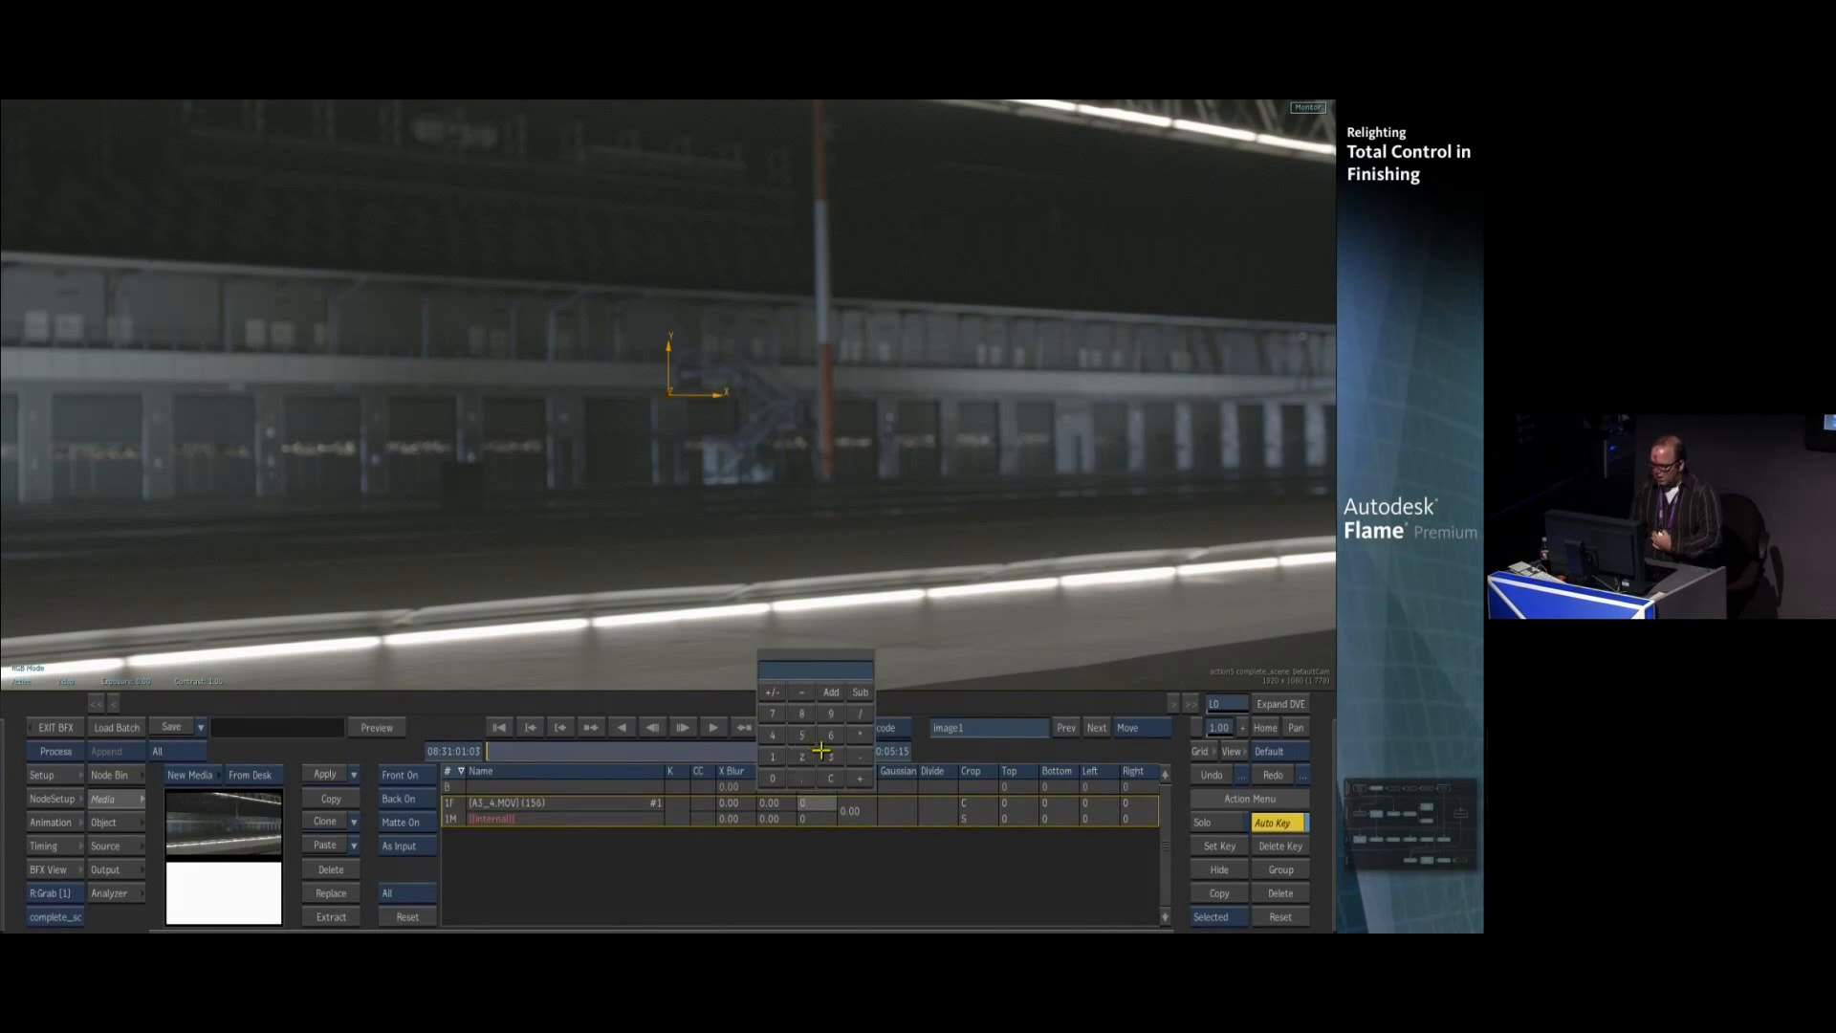
click(810, 672)
mouse_move(512, 751)
mouse_down()
mouse_move(715, 752)
mouse_move(489, 750)
mouse_up()
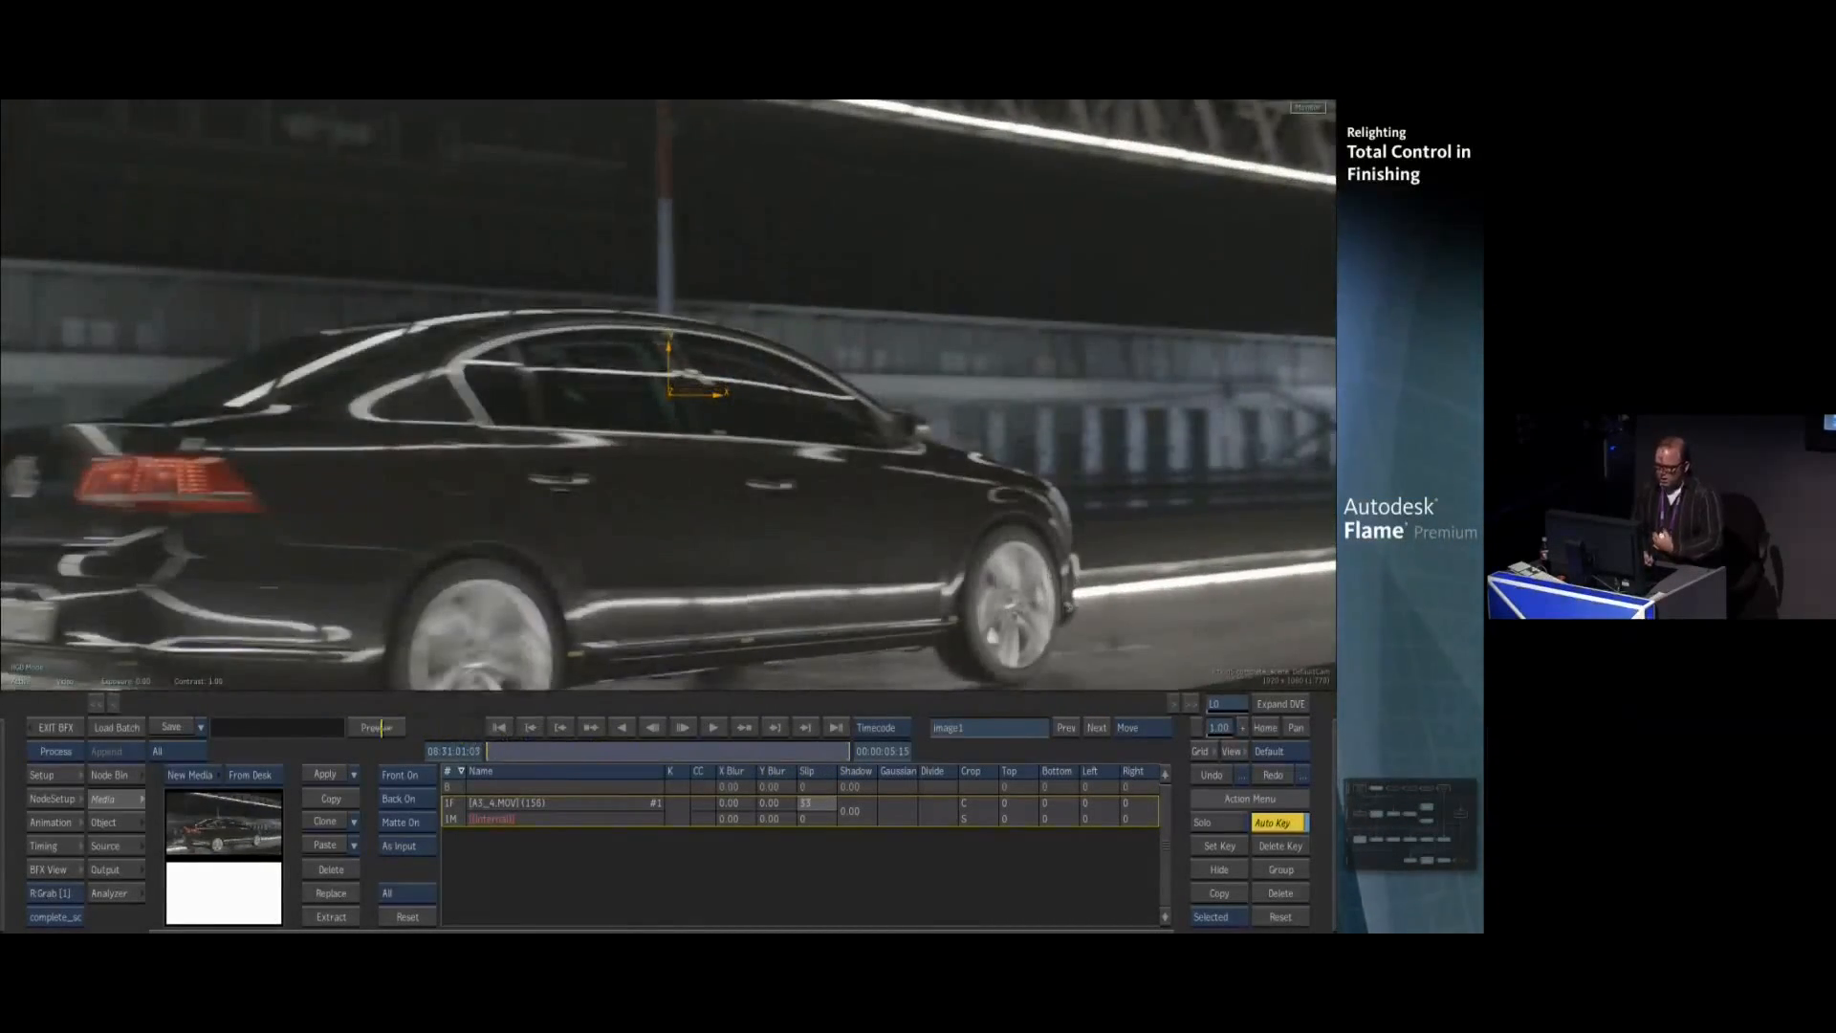
Scrub through the slipped shot, inspect the scene from the Top view, and return to the camera result fitted to the viewport
click(1265, 728)
drag(516, 755, 543, 710)
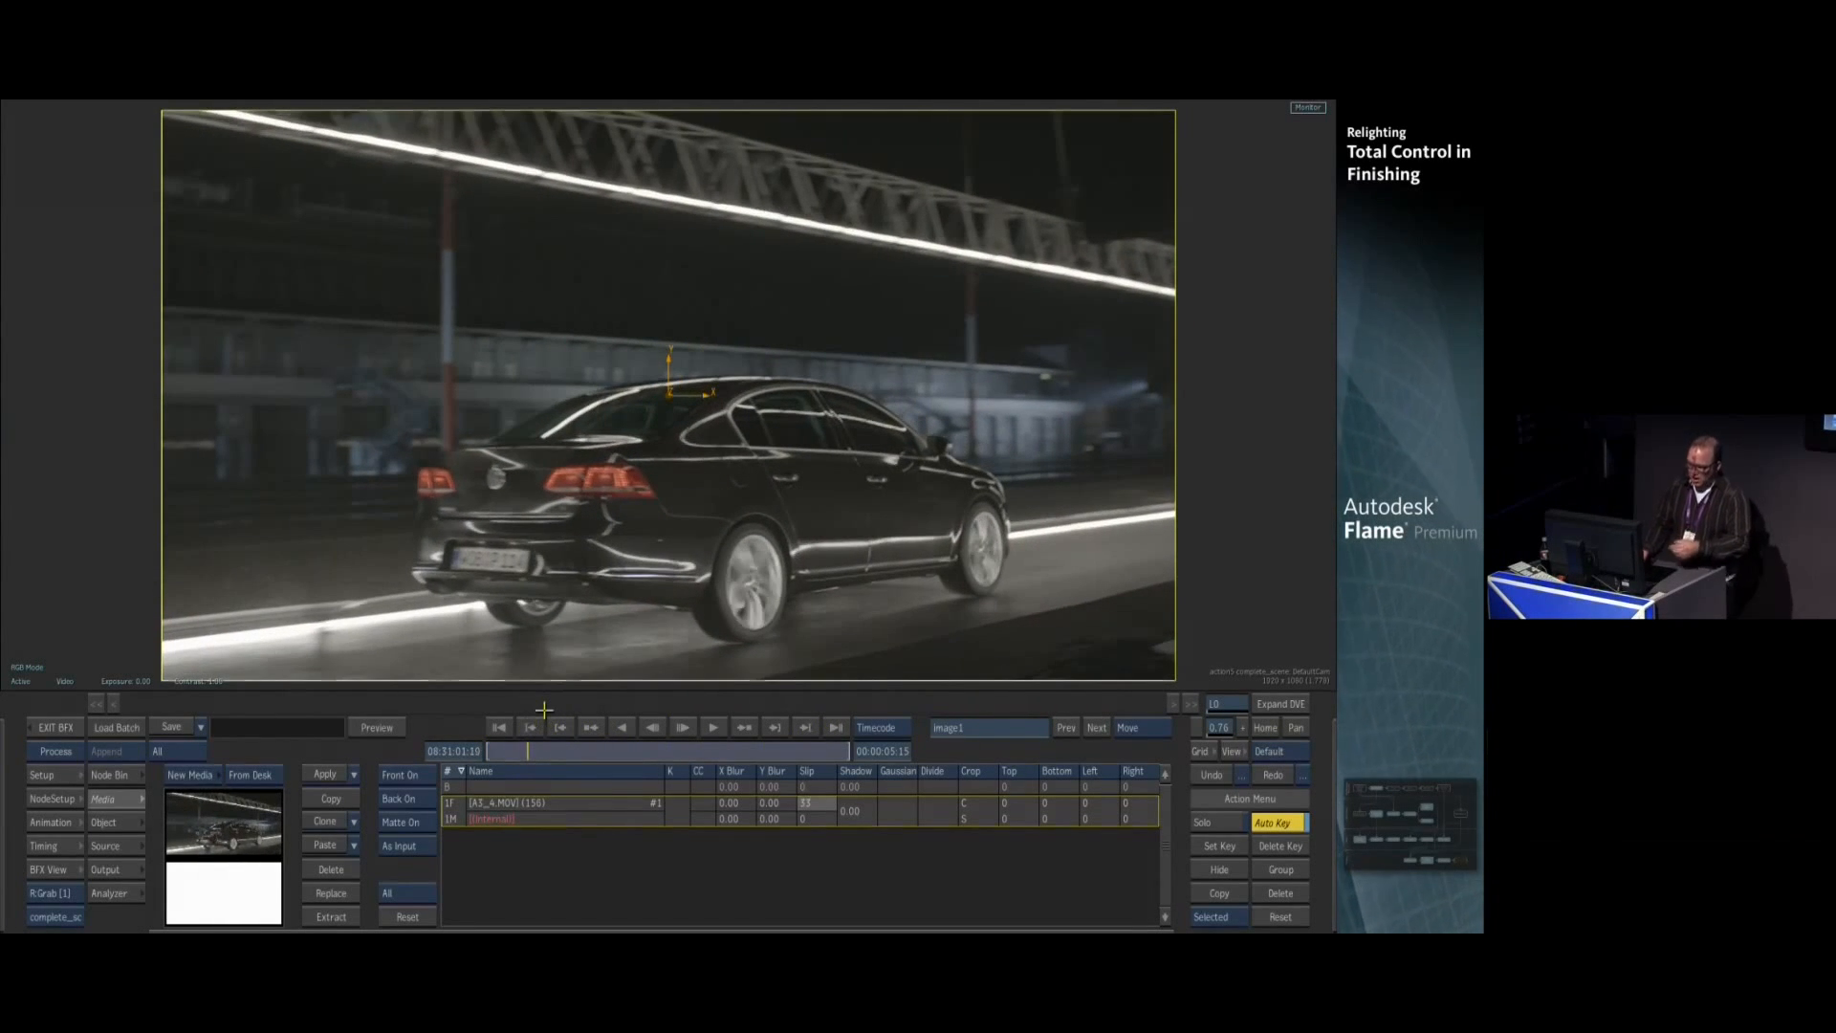
key(F2)
drag(793, 522, 651, 504)
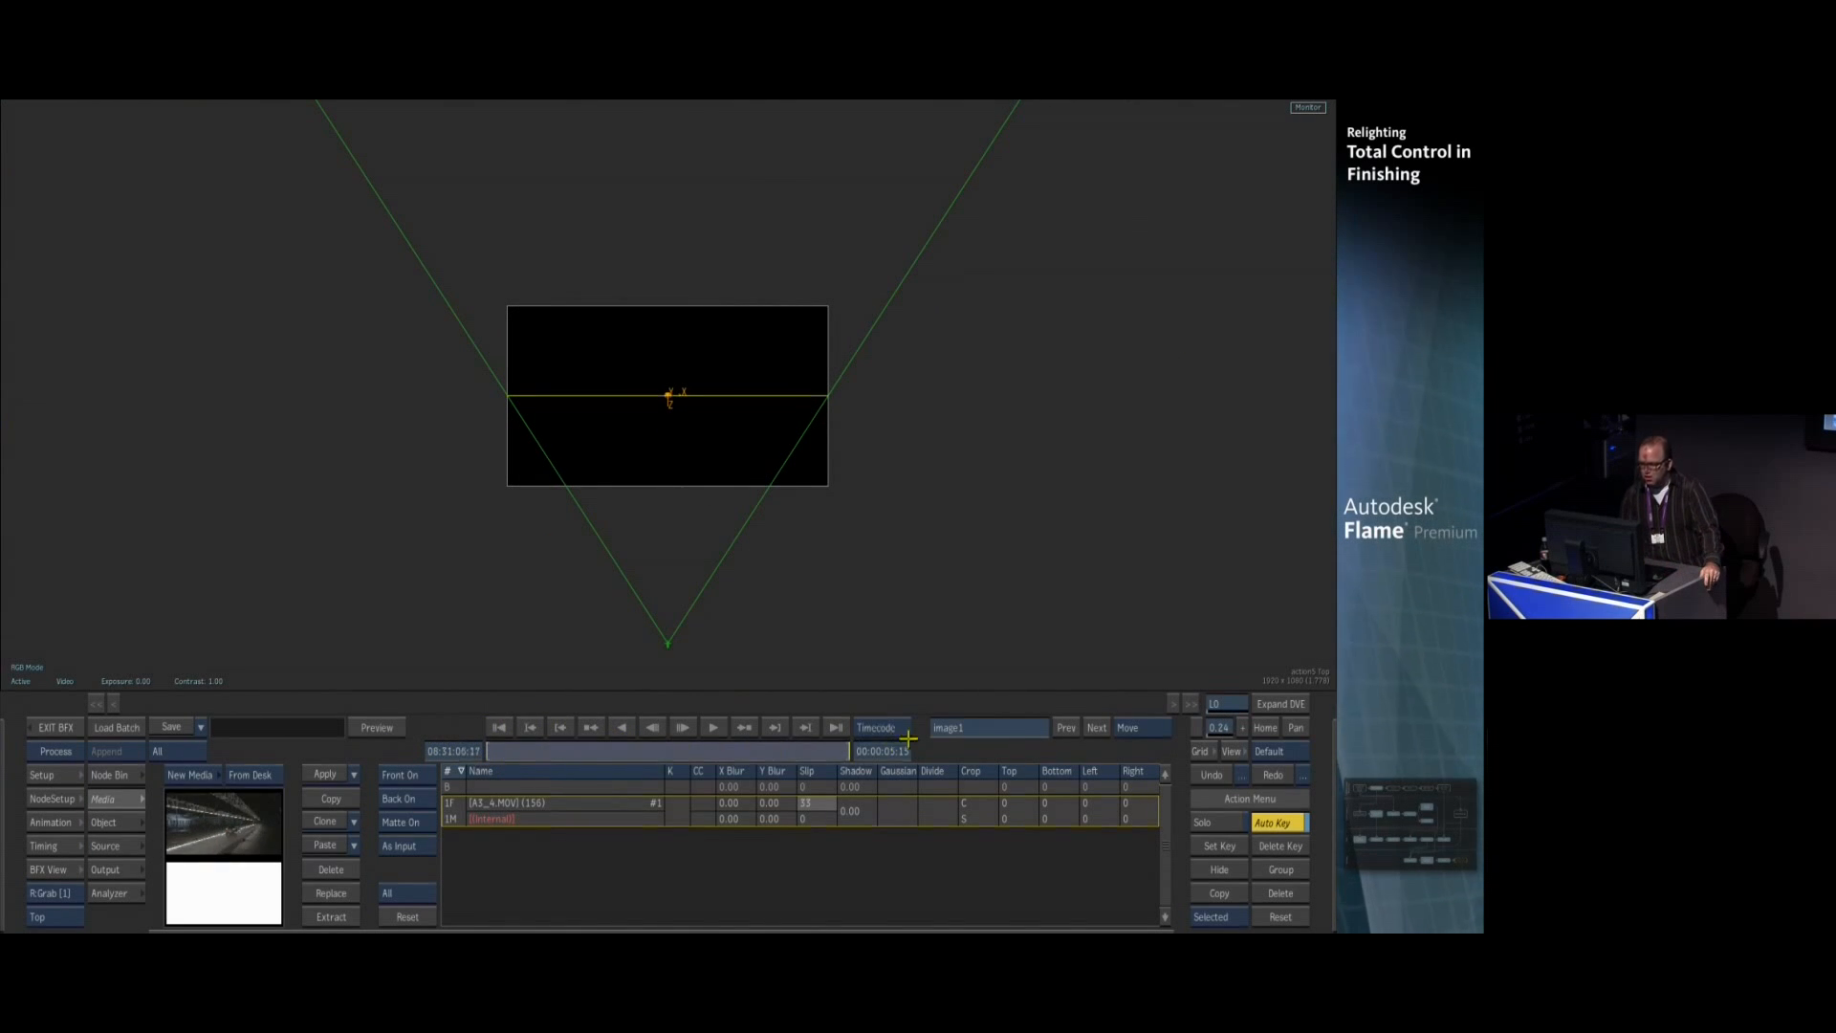
drag(601, 712, 6, 850)
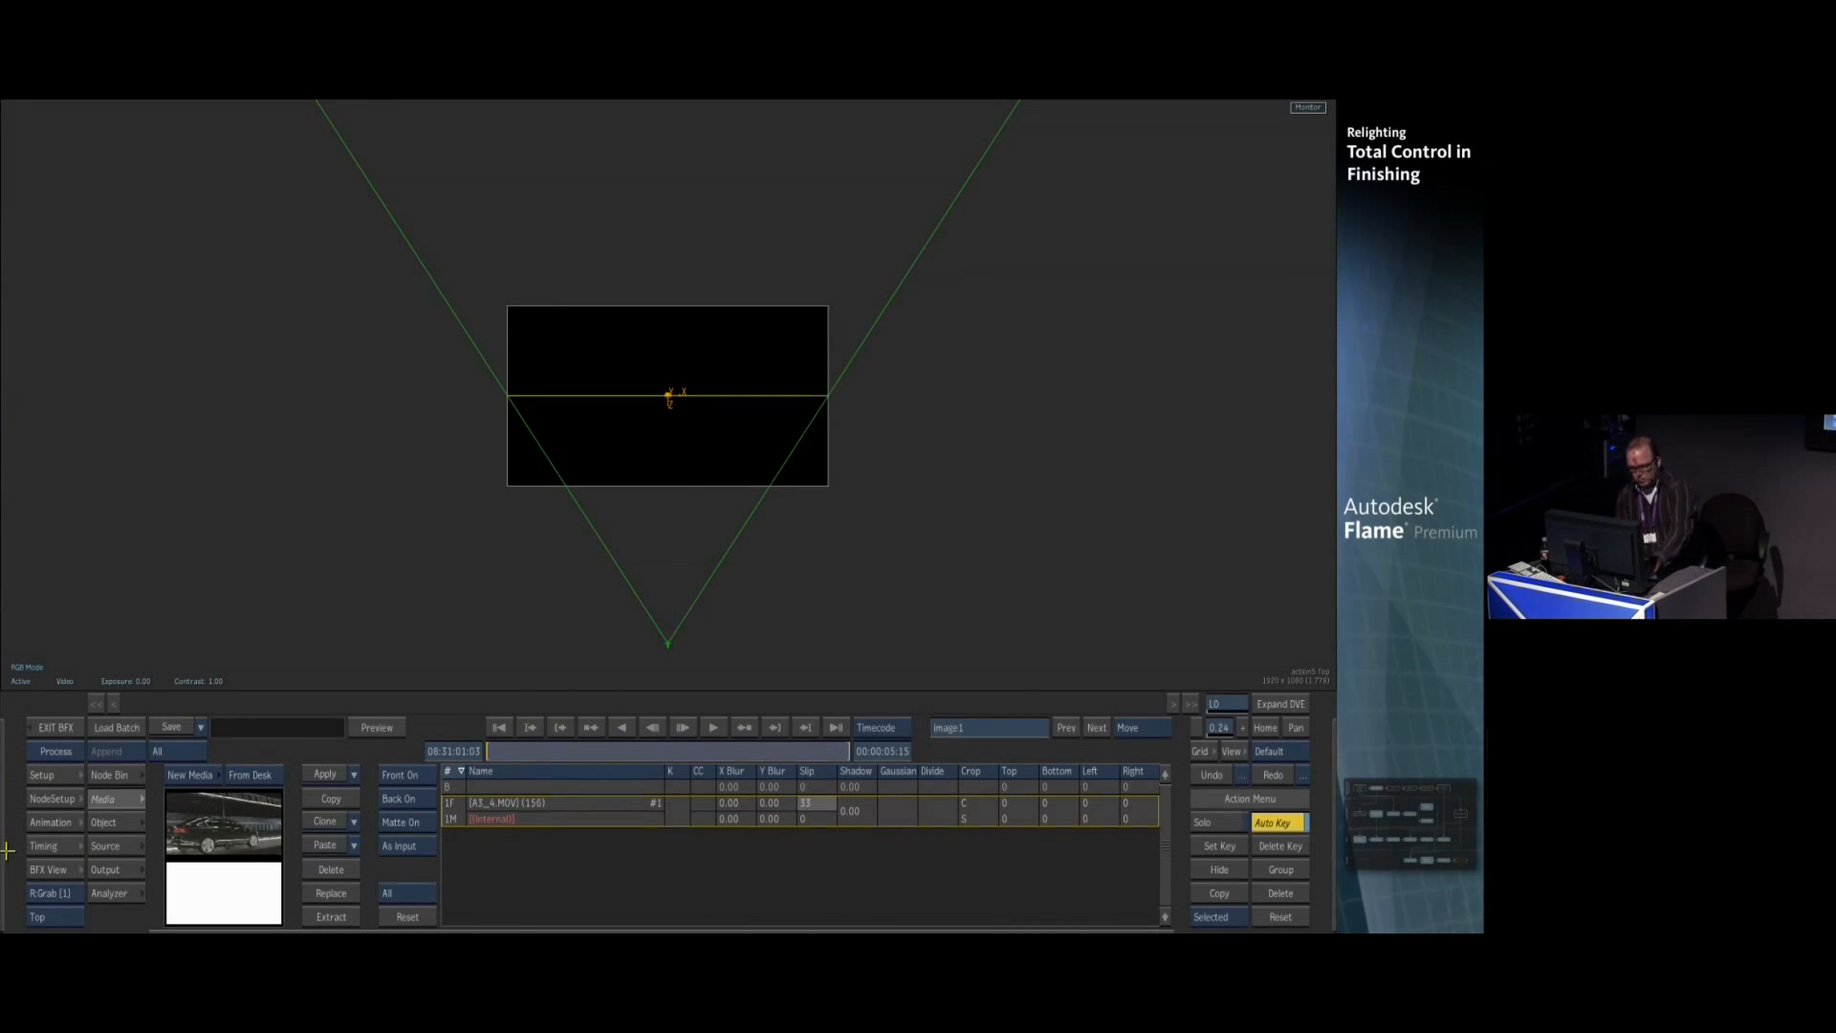
key(F1)
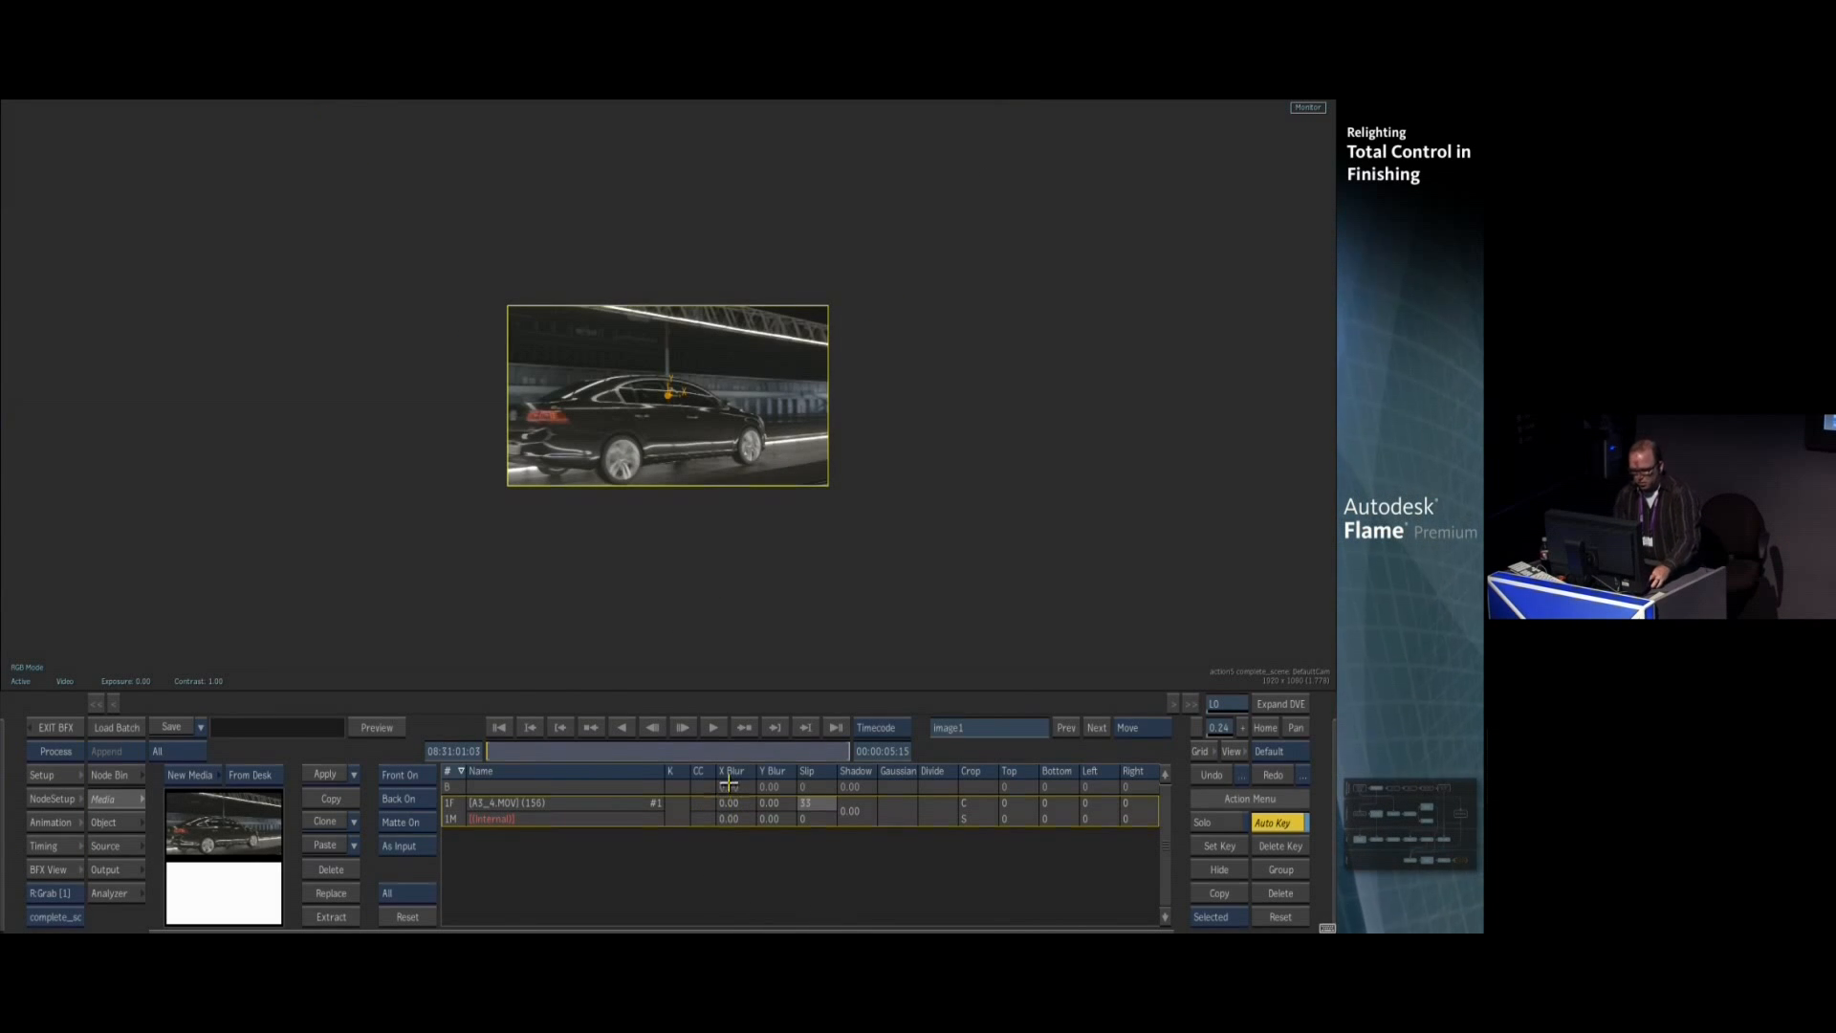
click(1272, 731)
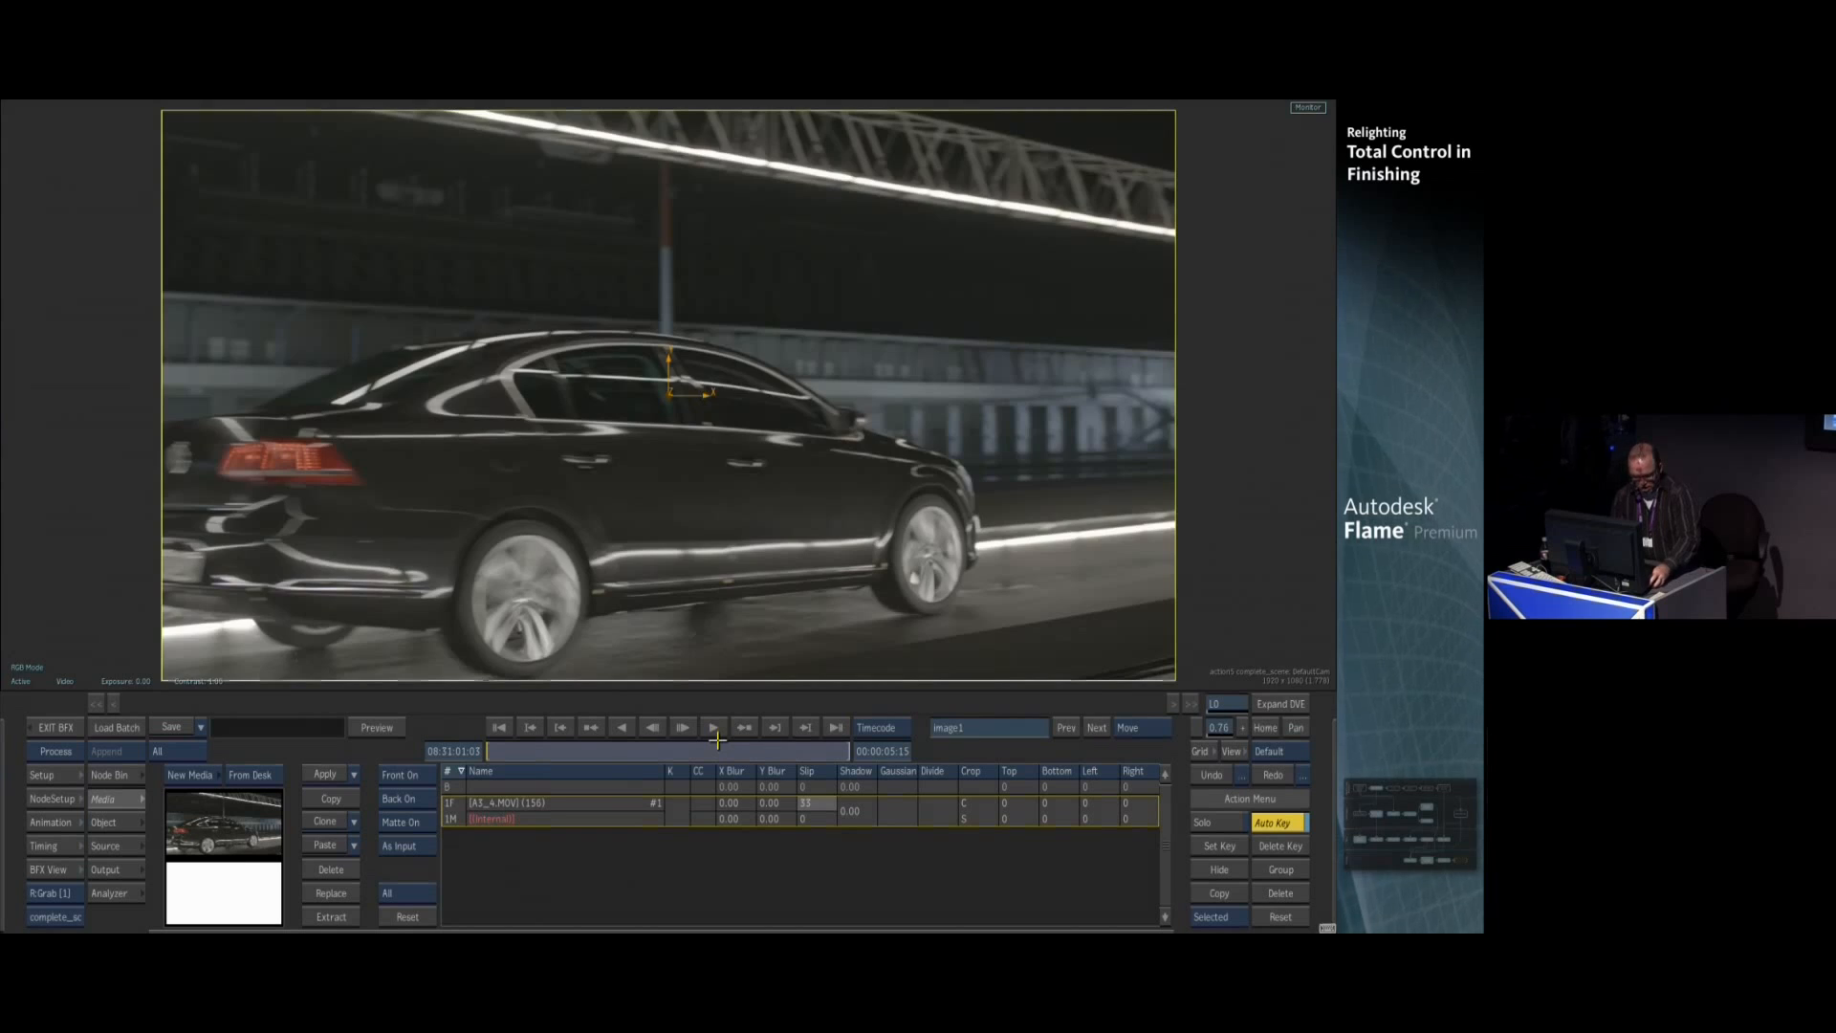
Show the Action schematic beside the camera result and remove the existing axis and image nodes
key(alt+2)
key(F4)
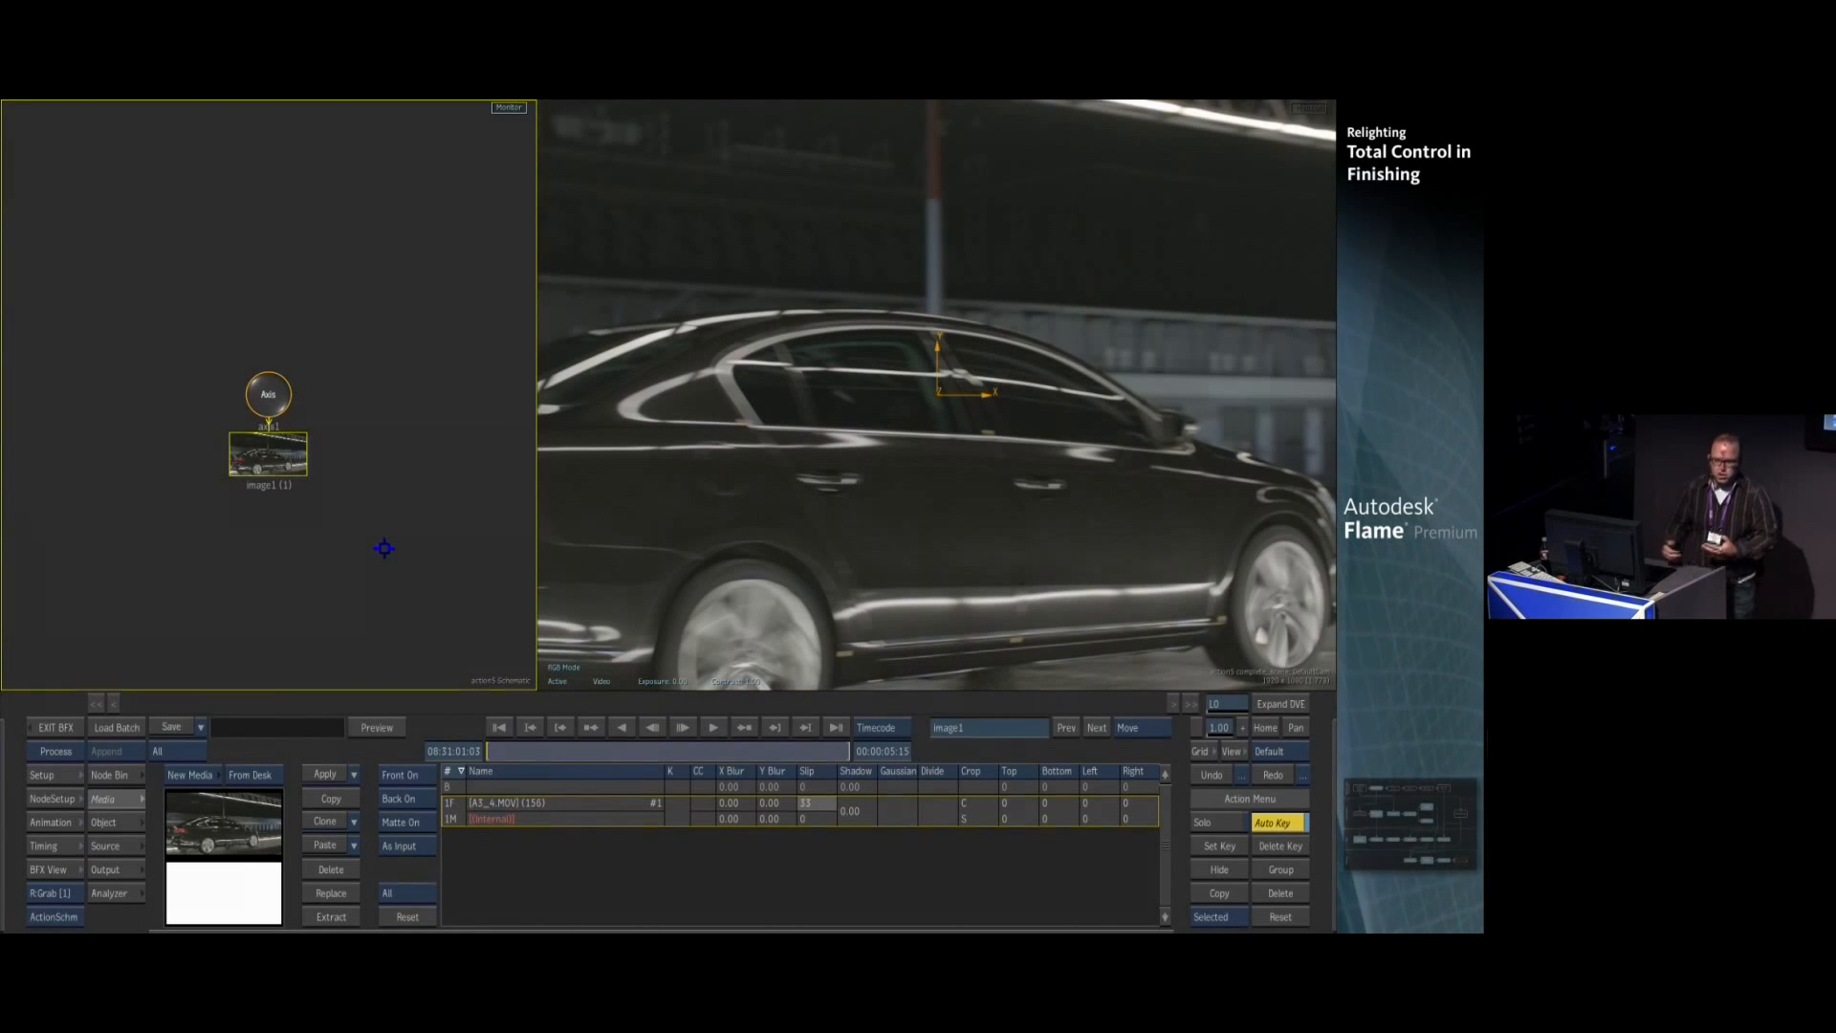
drag(263, 395, 441, 791)
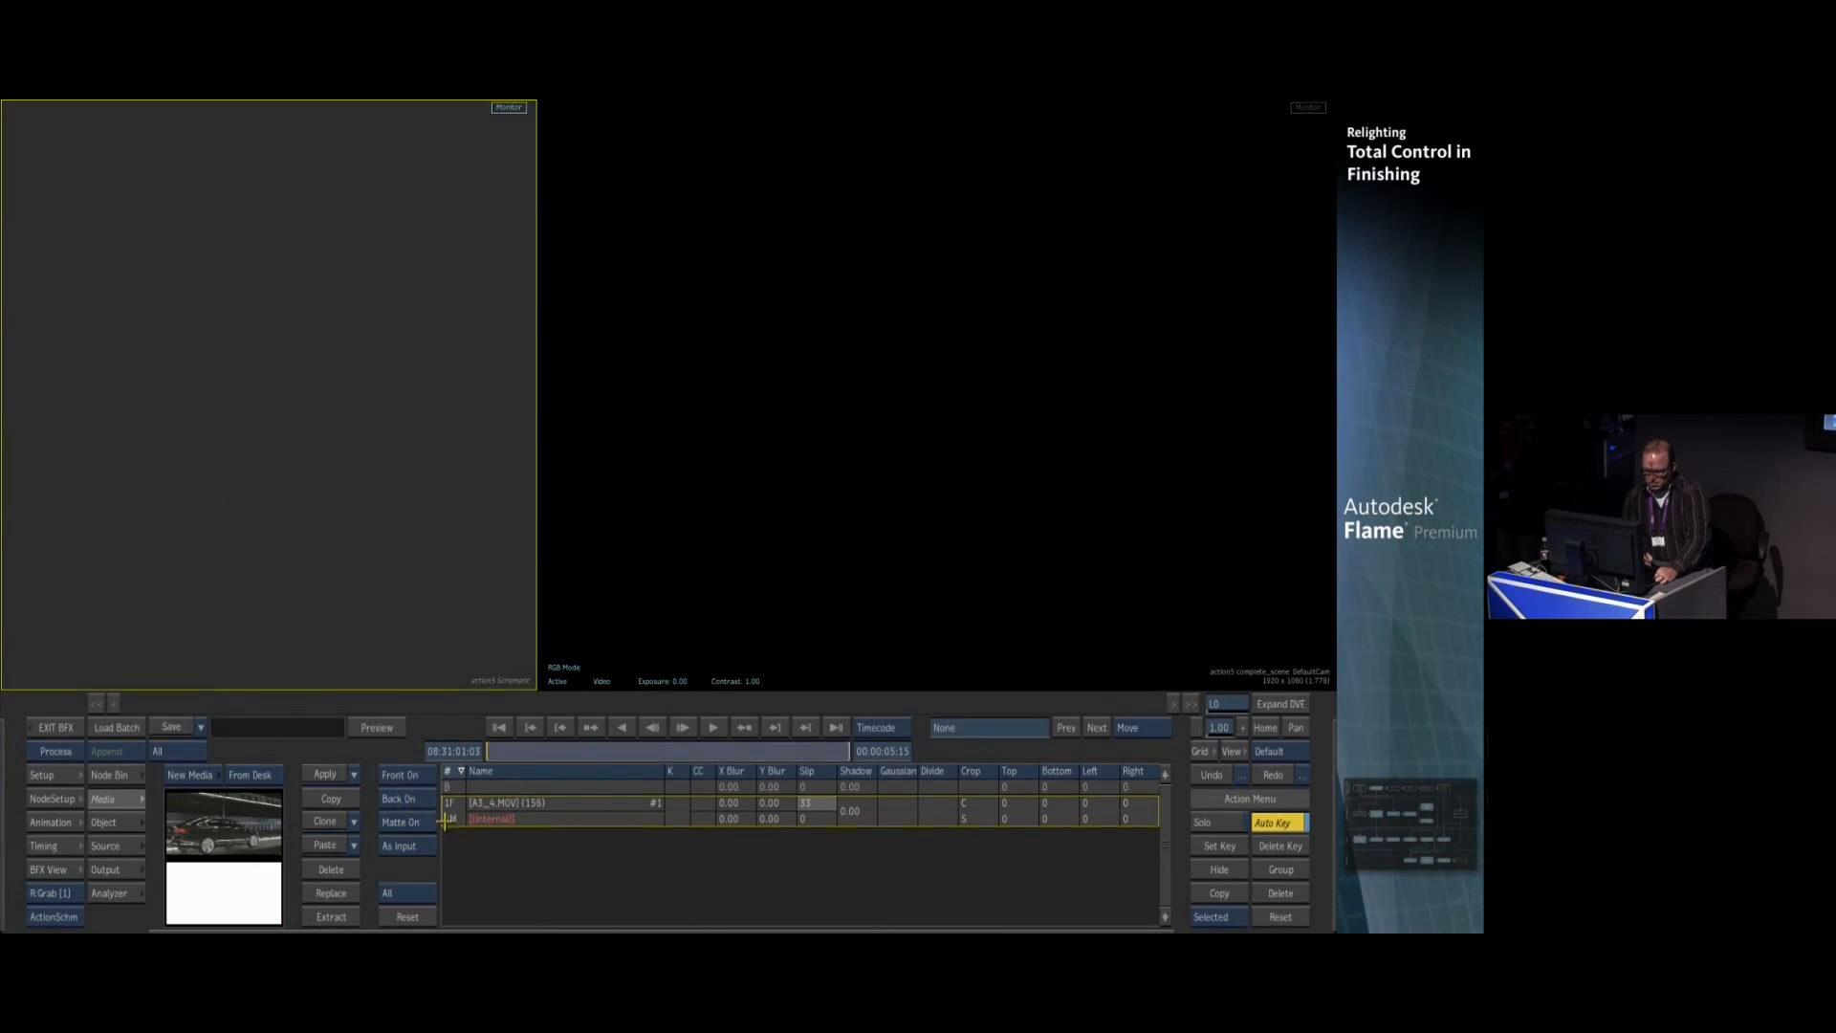
Add an Analyzer Mono node for the A3_4.MOV media and reframe both the schematic and the result view
click(450, 811)
click(113, 775)
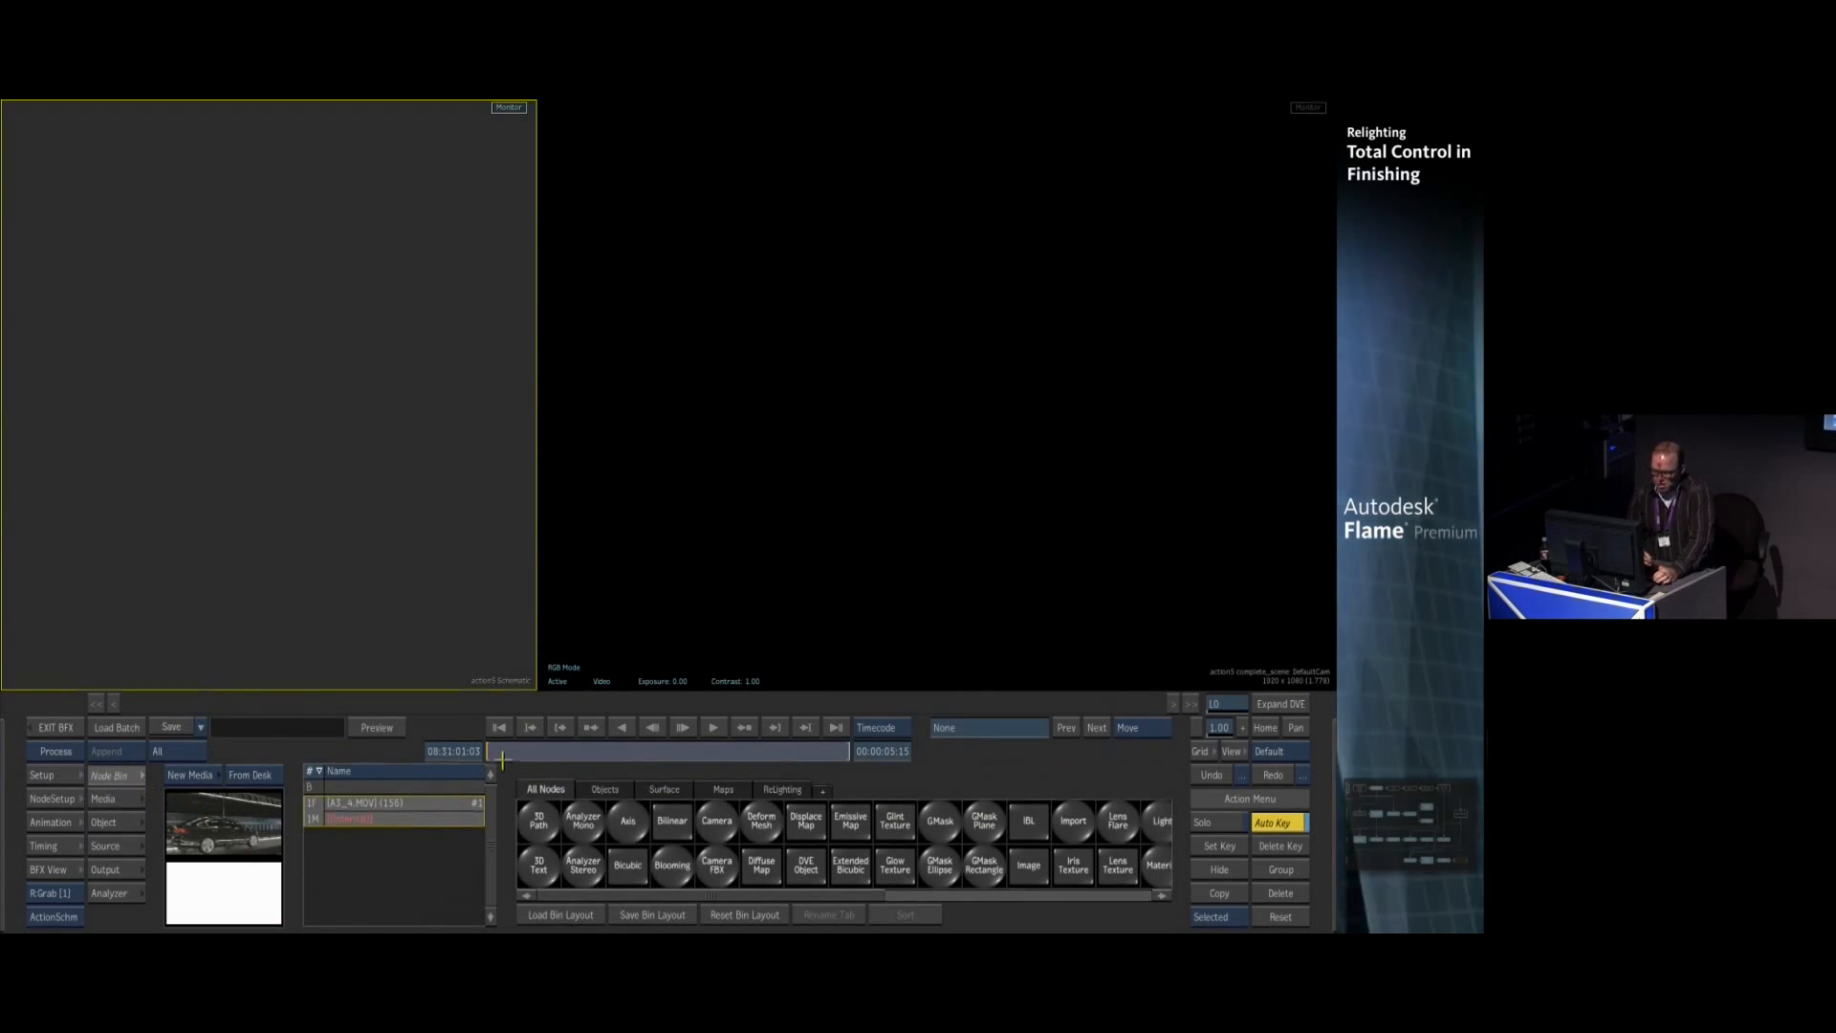
click(583, 819)
key(Escape)
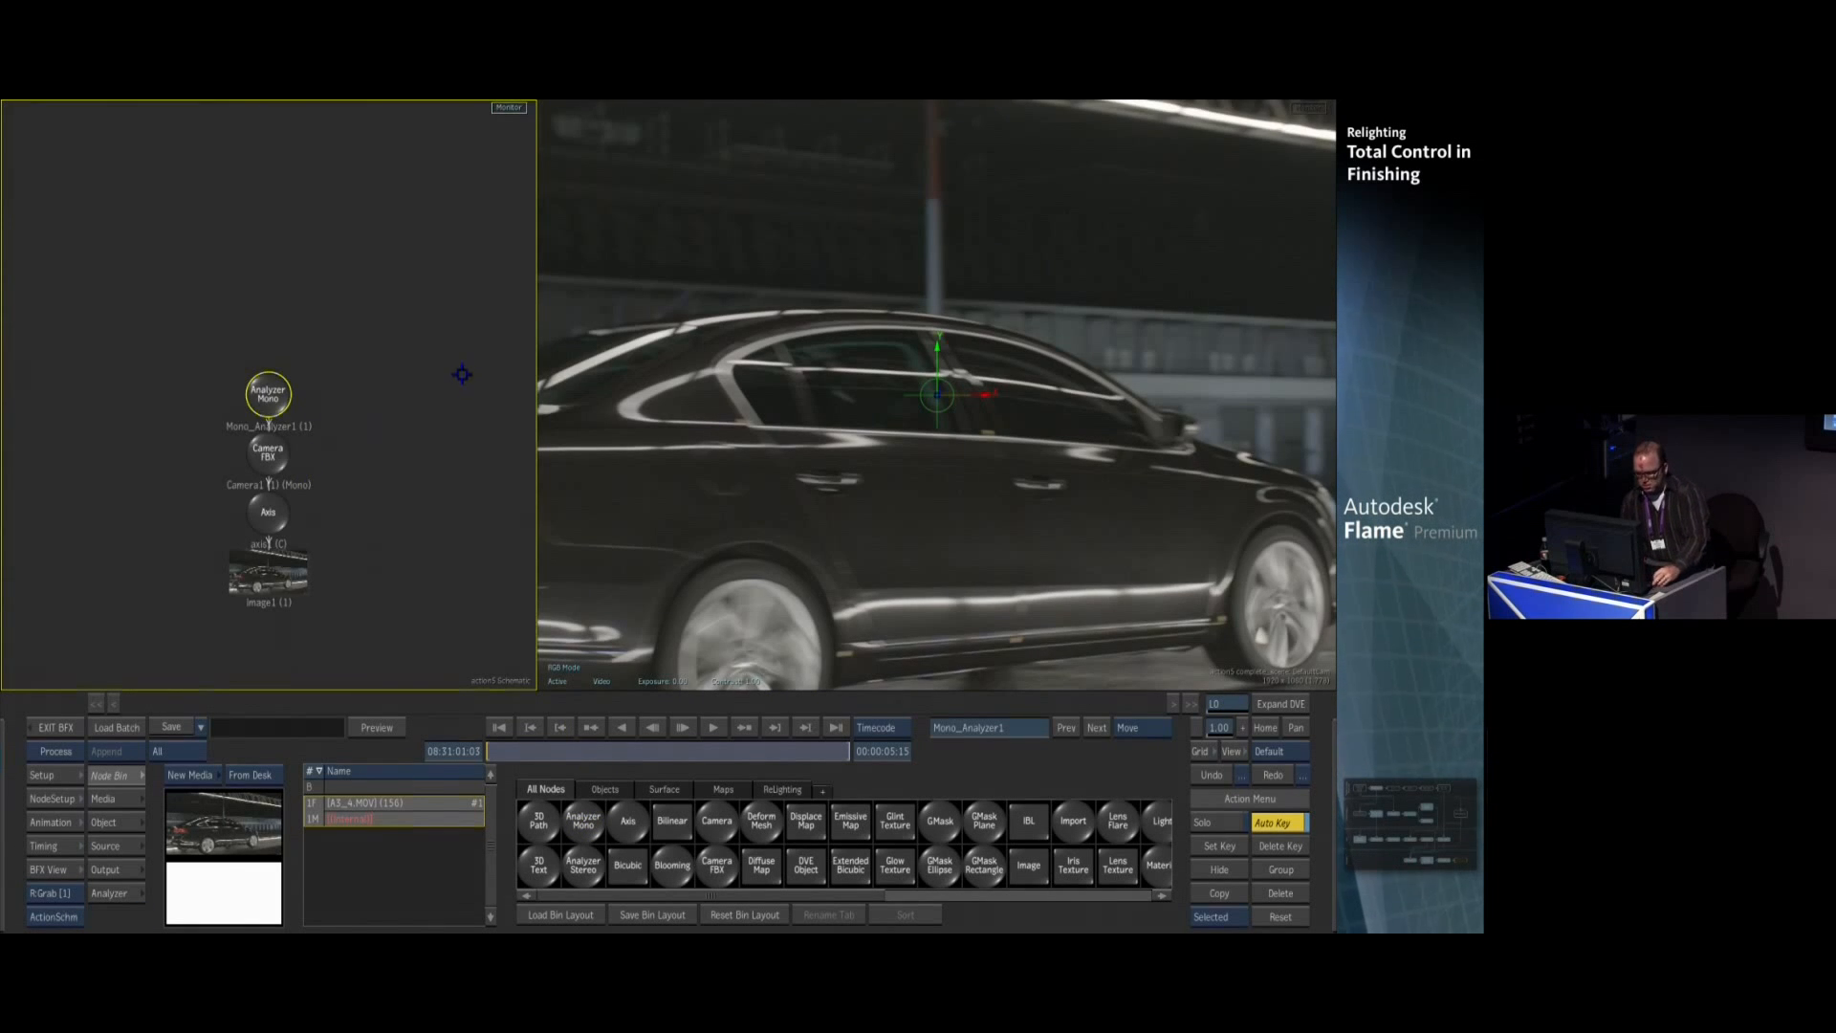
key(Home)
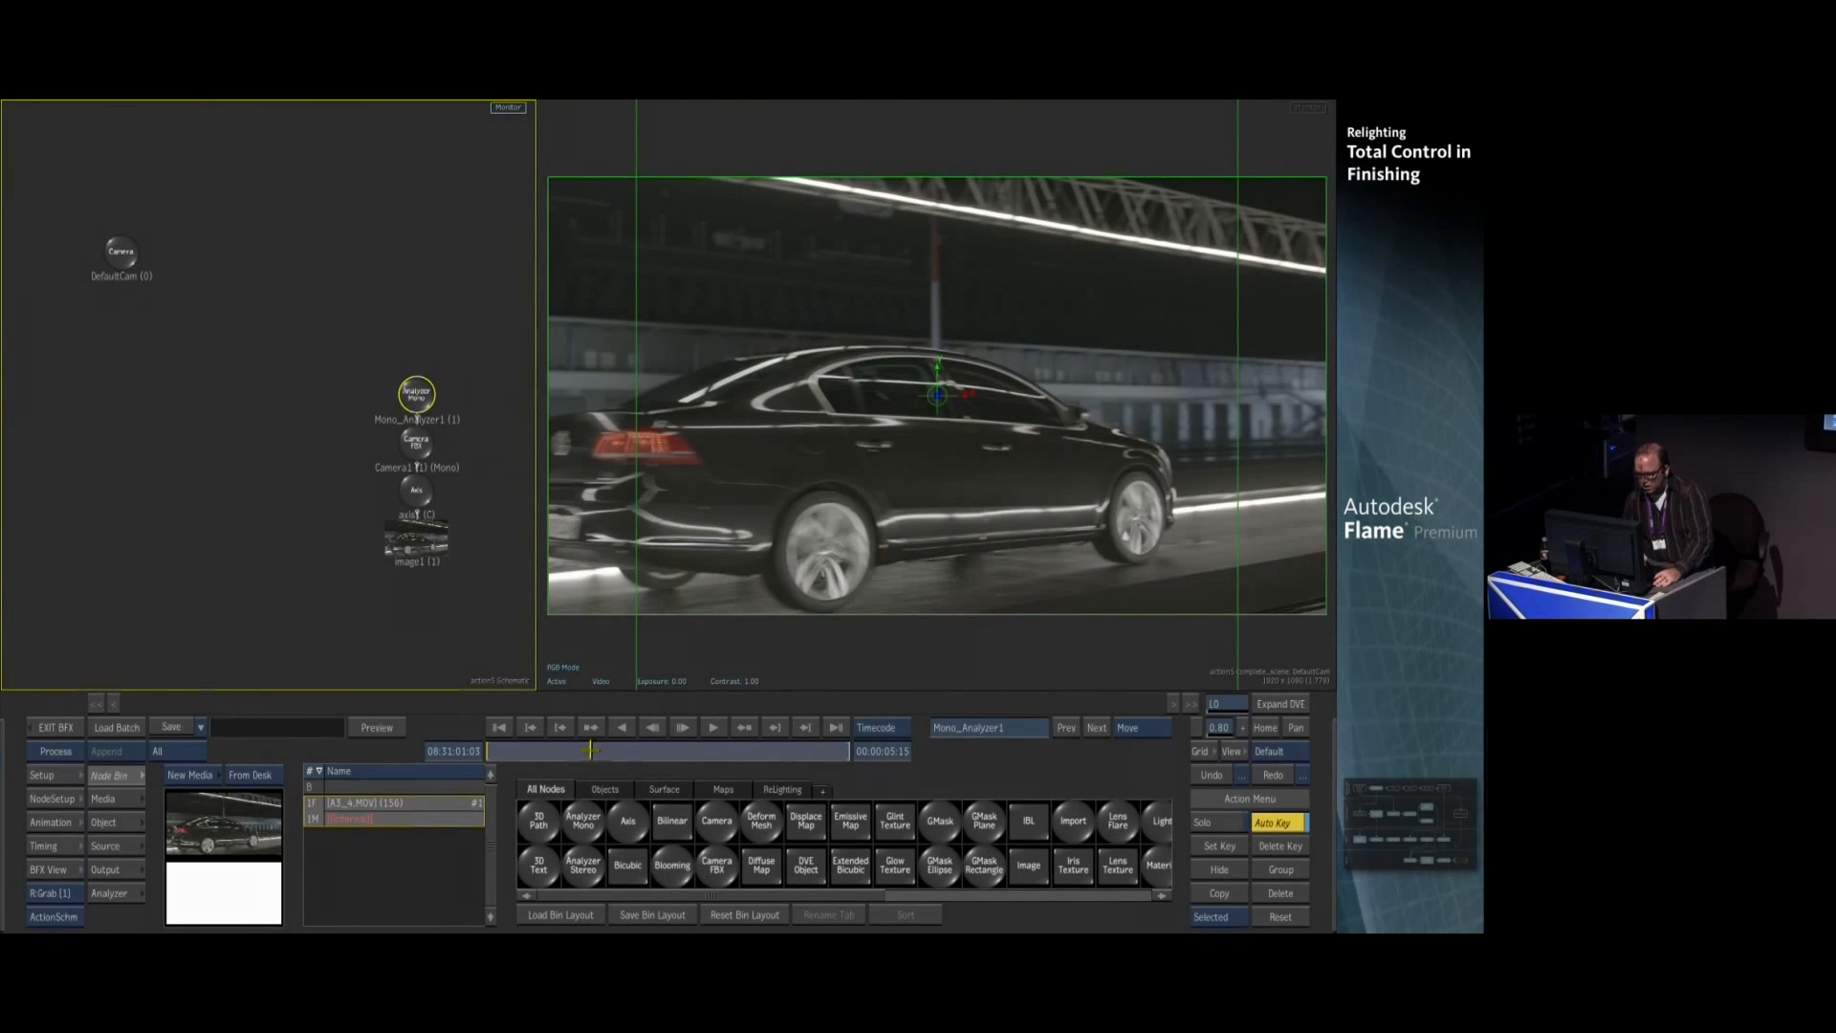
drag(450, 603, 205, 487)
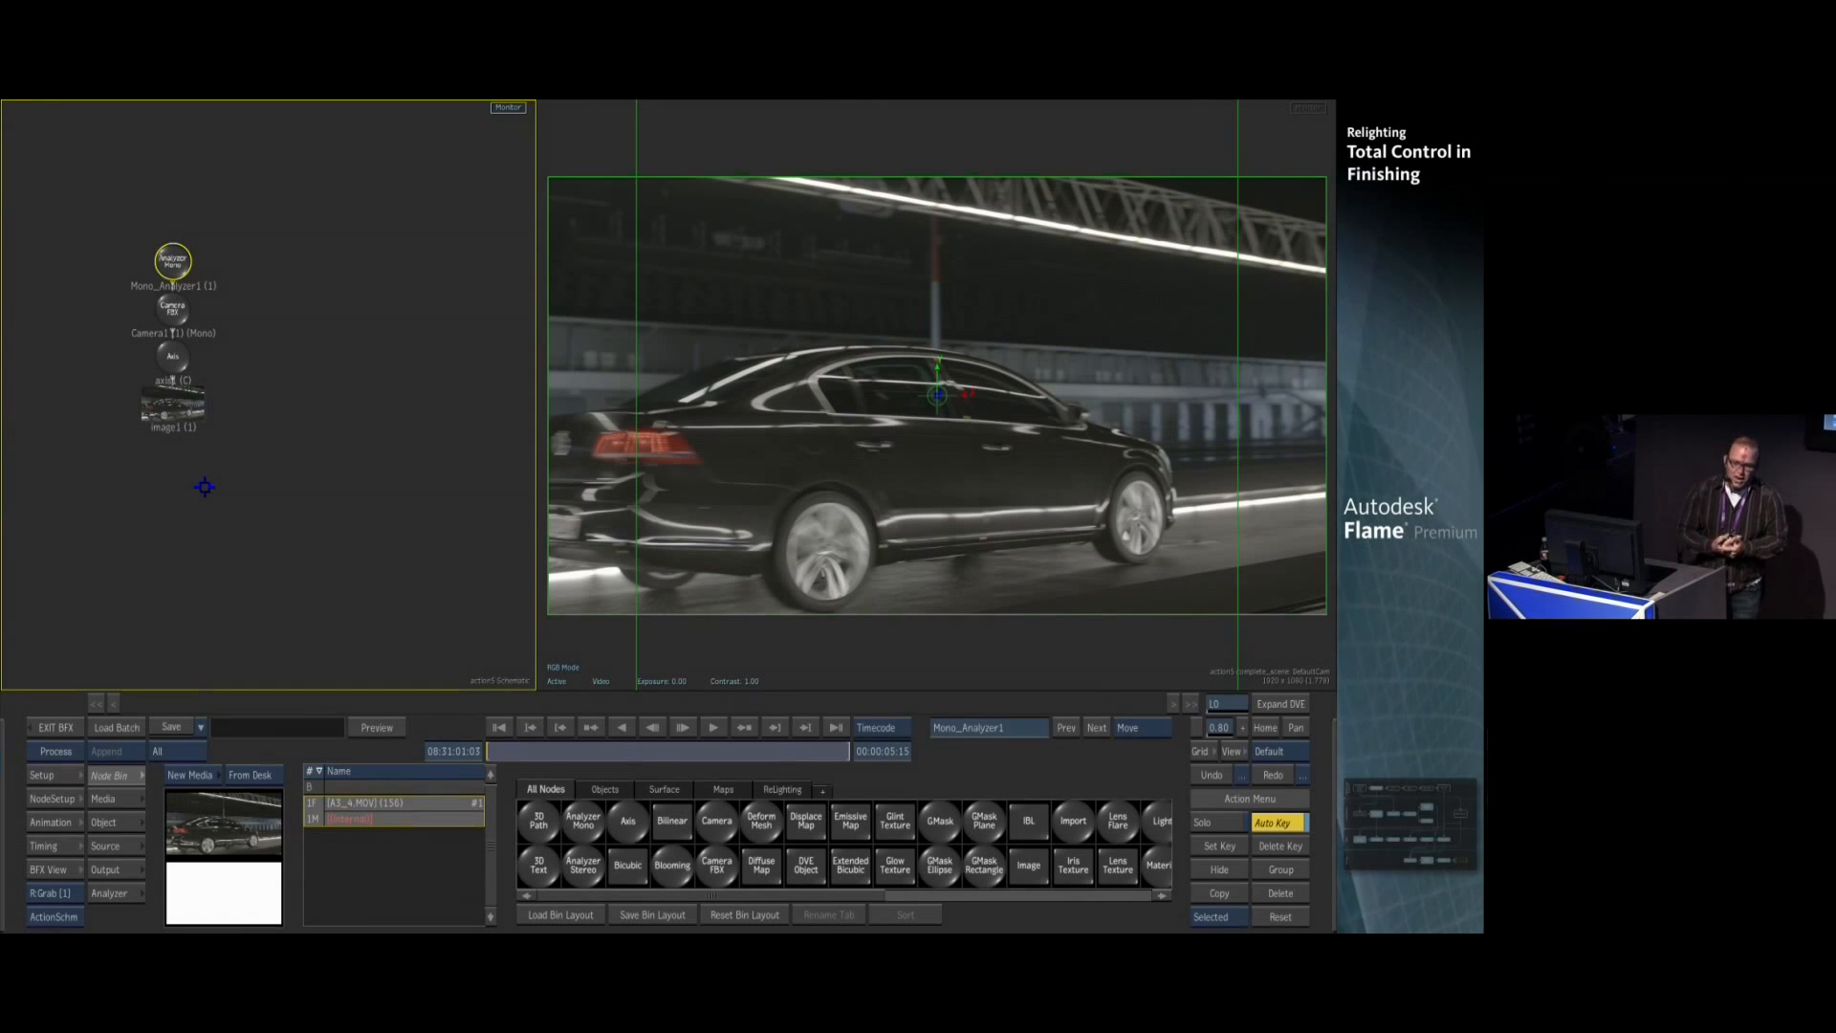
Review the car's movement, return to the shot's first frame, and attach a GMask to the image node with its settings open
drag(489, 750, 548, 750)
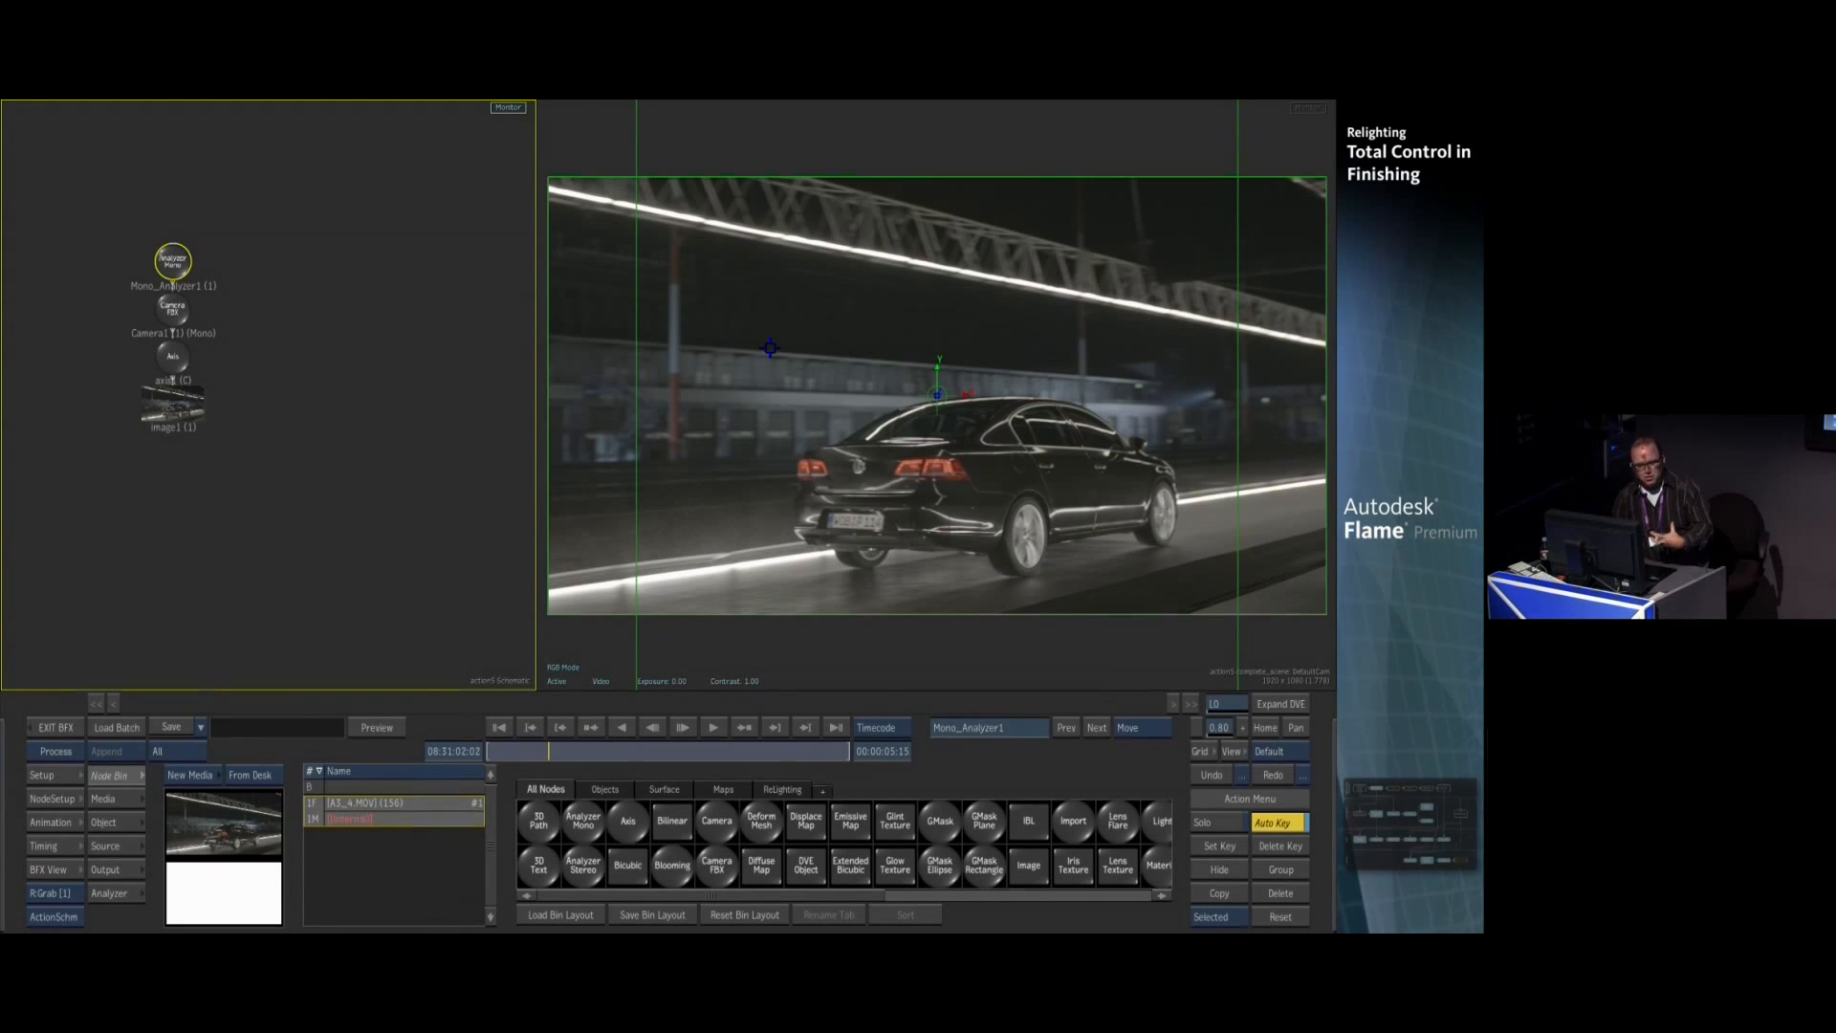
drag(527, 752, 375, 747)
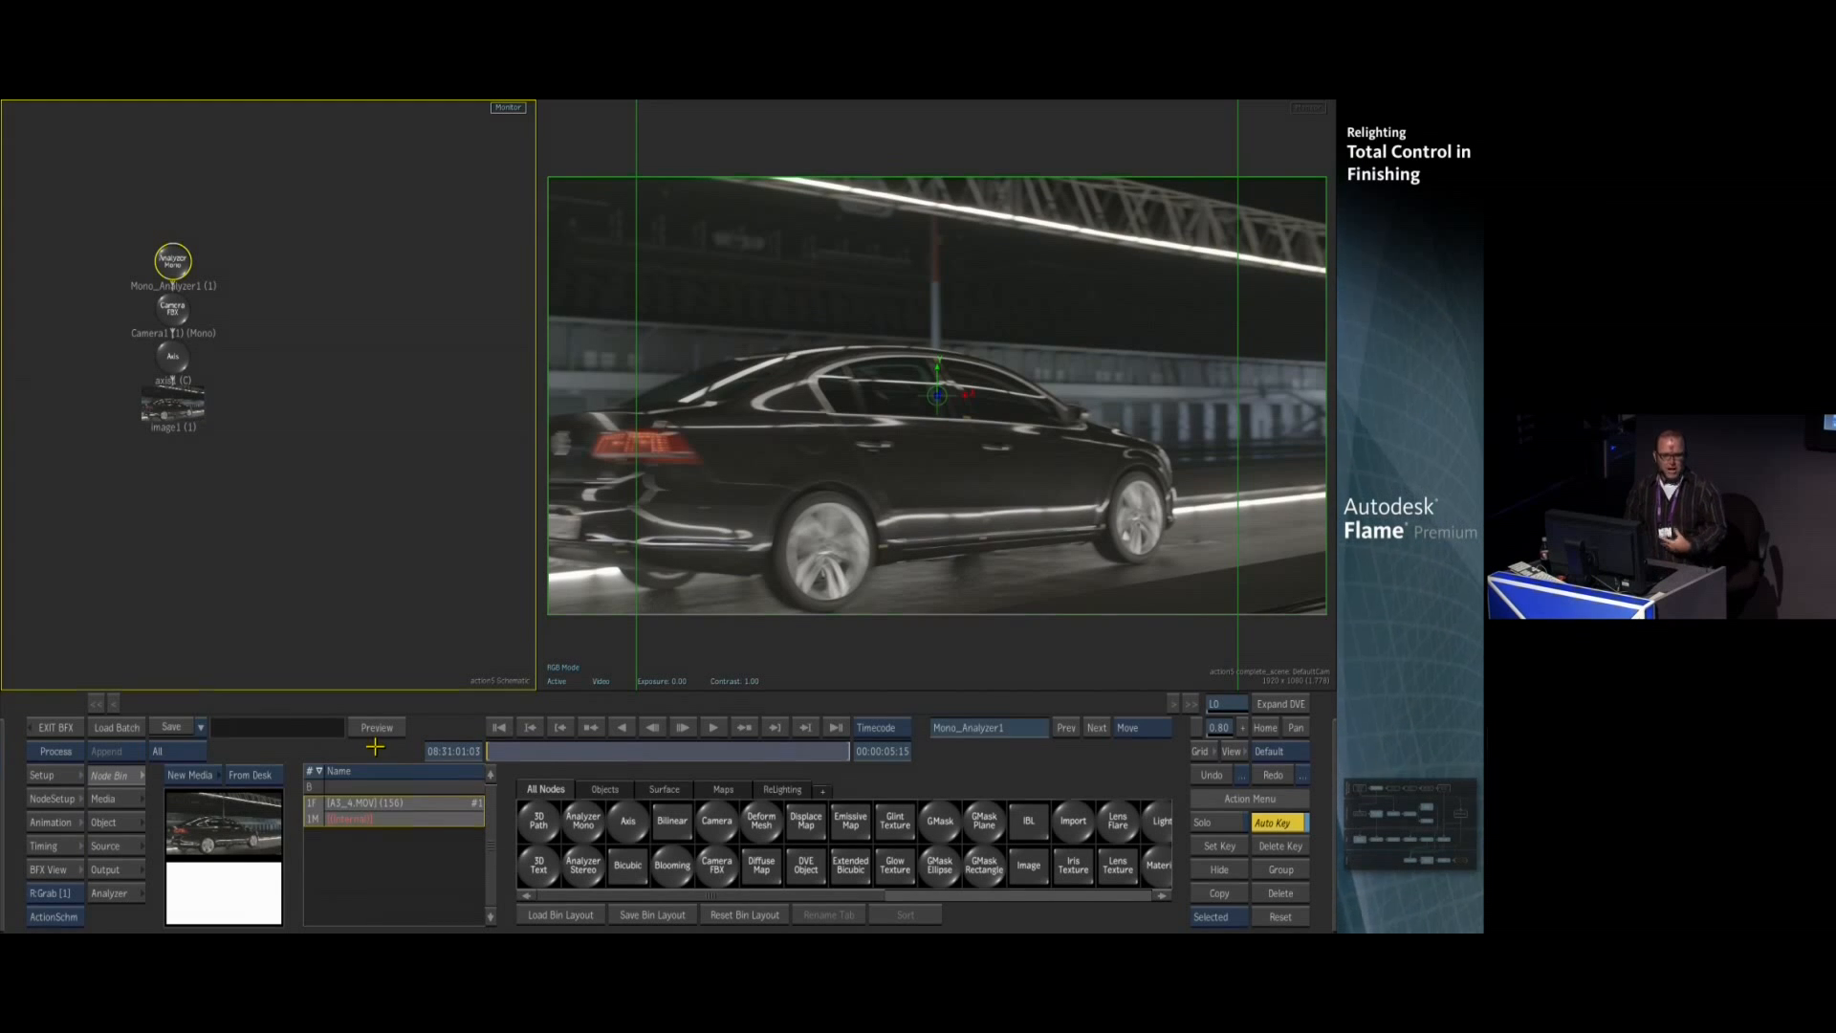
click(182, 406)
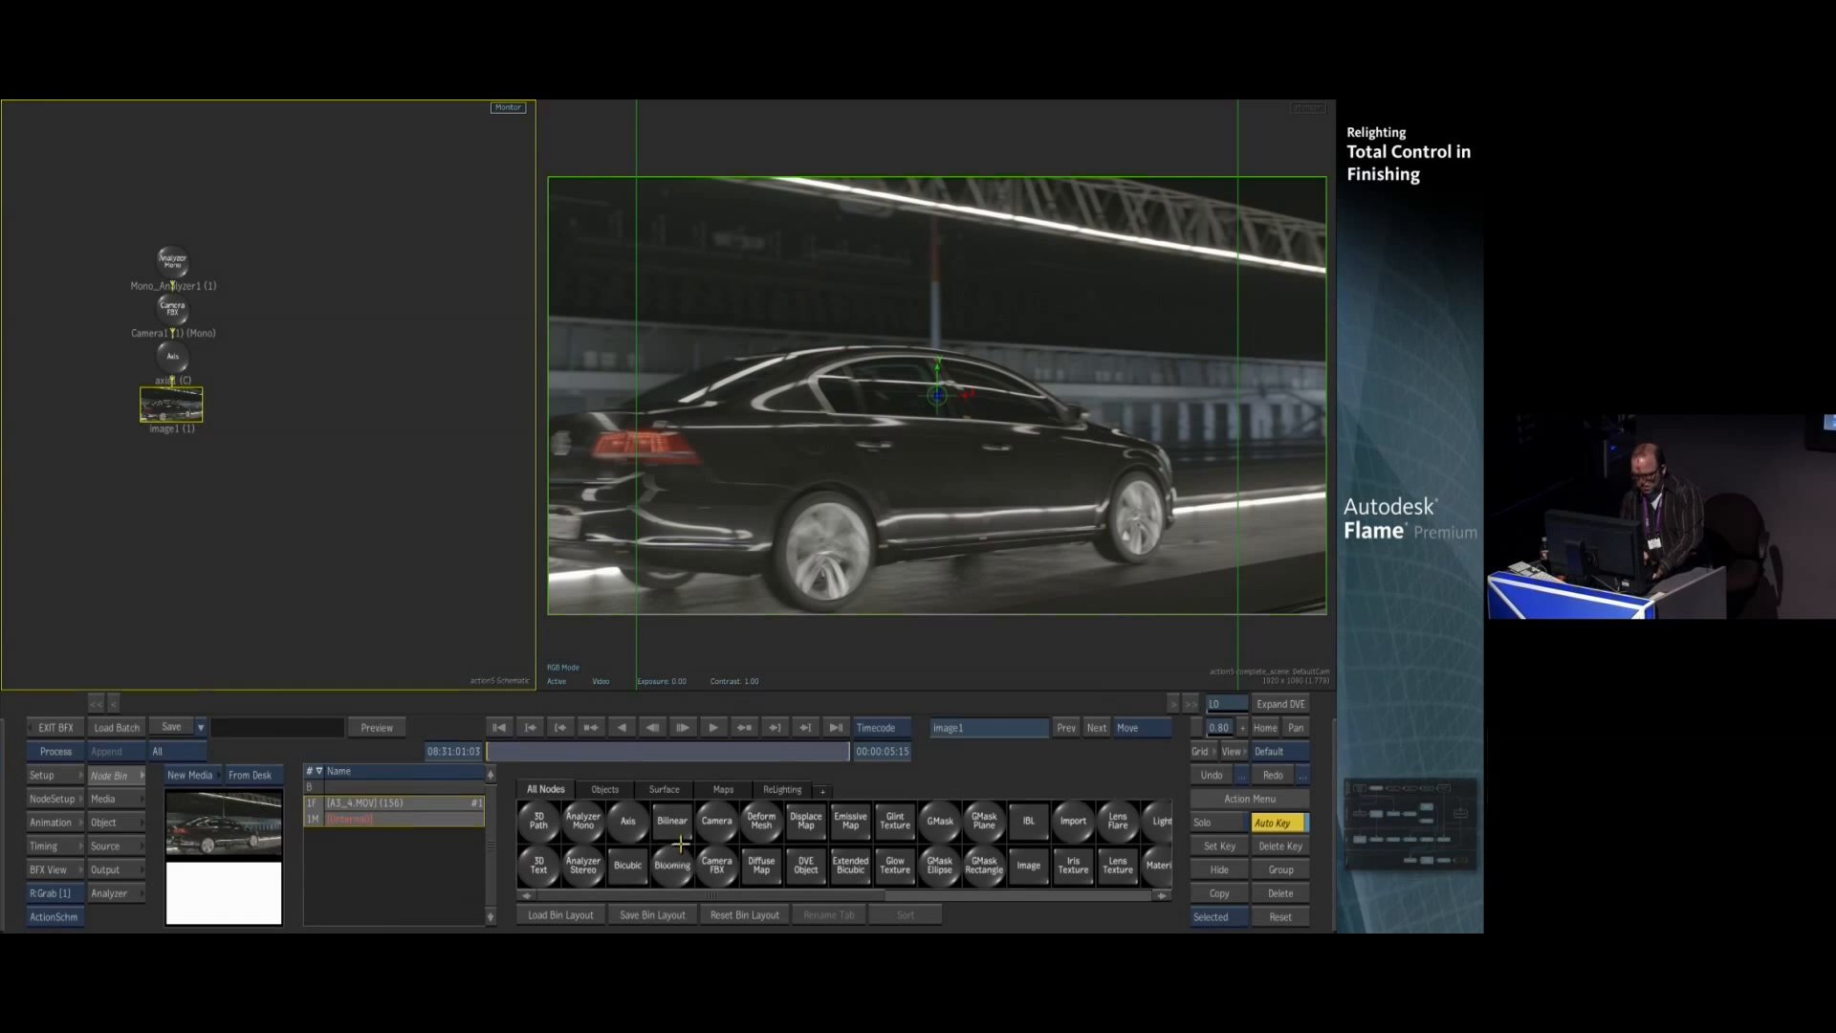
key(g)
click(888, 822)
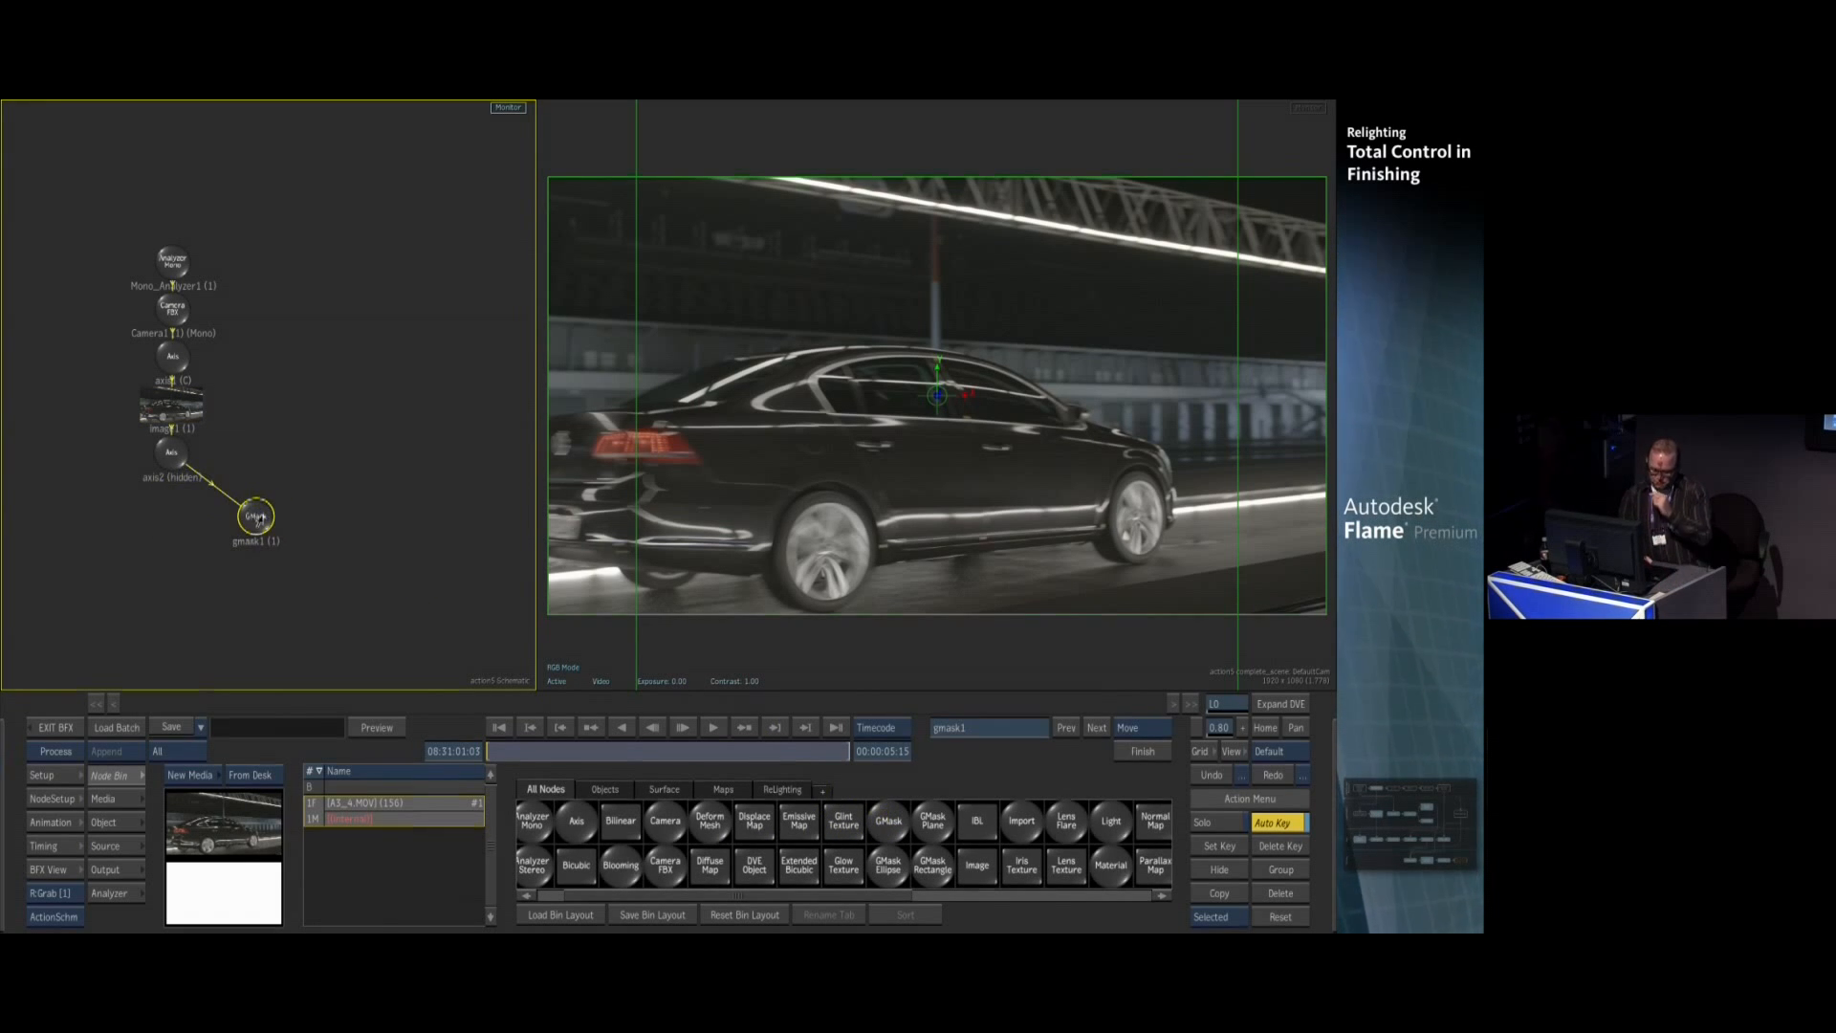
click(260, 521)
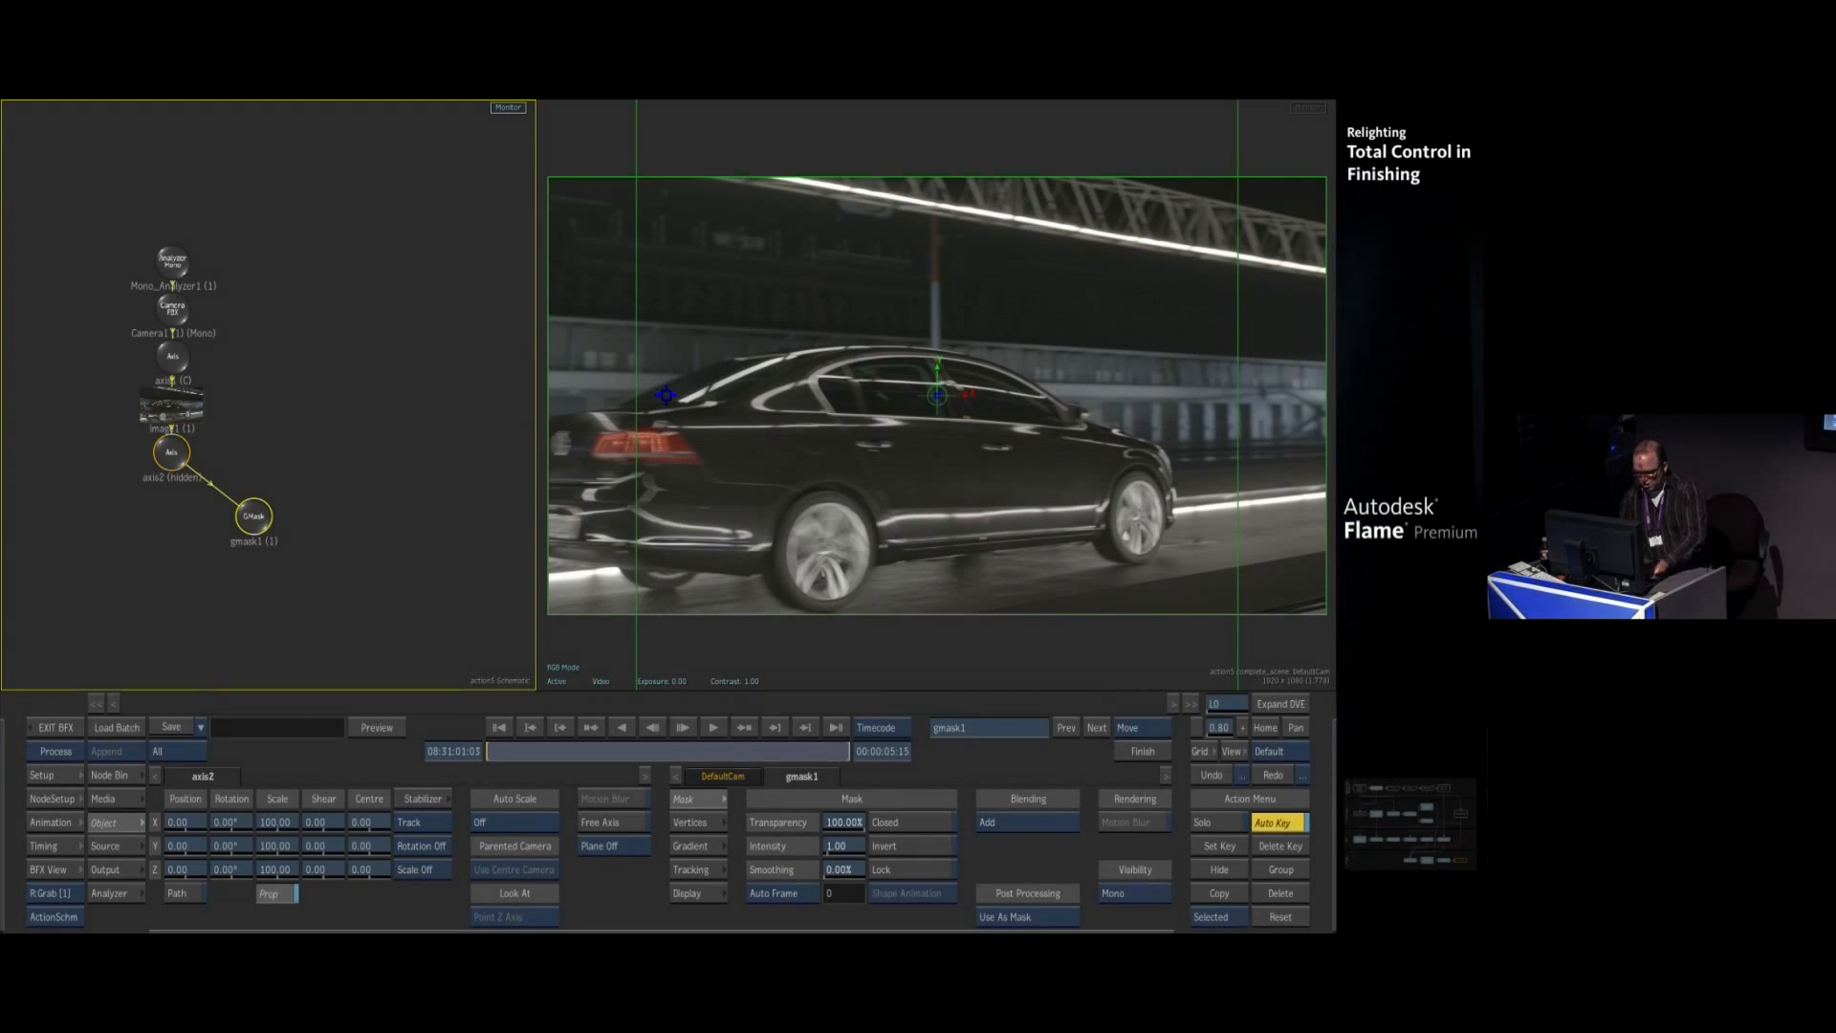
Draw a closed GMask around the whole car at 08:31:01:03, following its roofline and running outside the frame below and behind it
key(c)
drag(655, 375, 679, 360)
drag(811, 333, 878, 335)
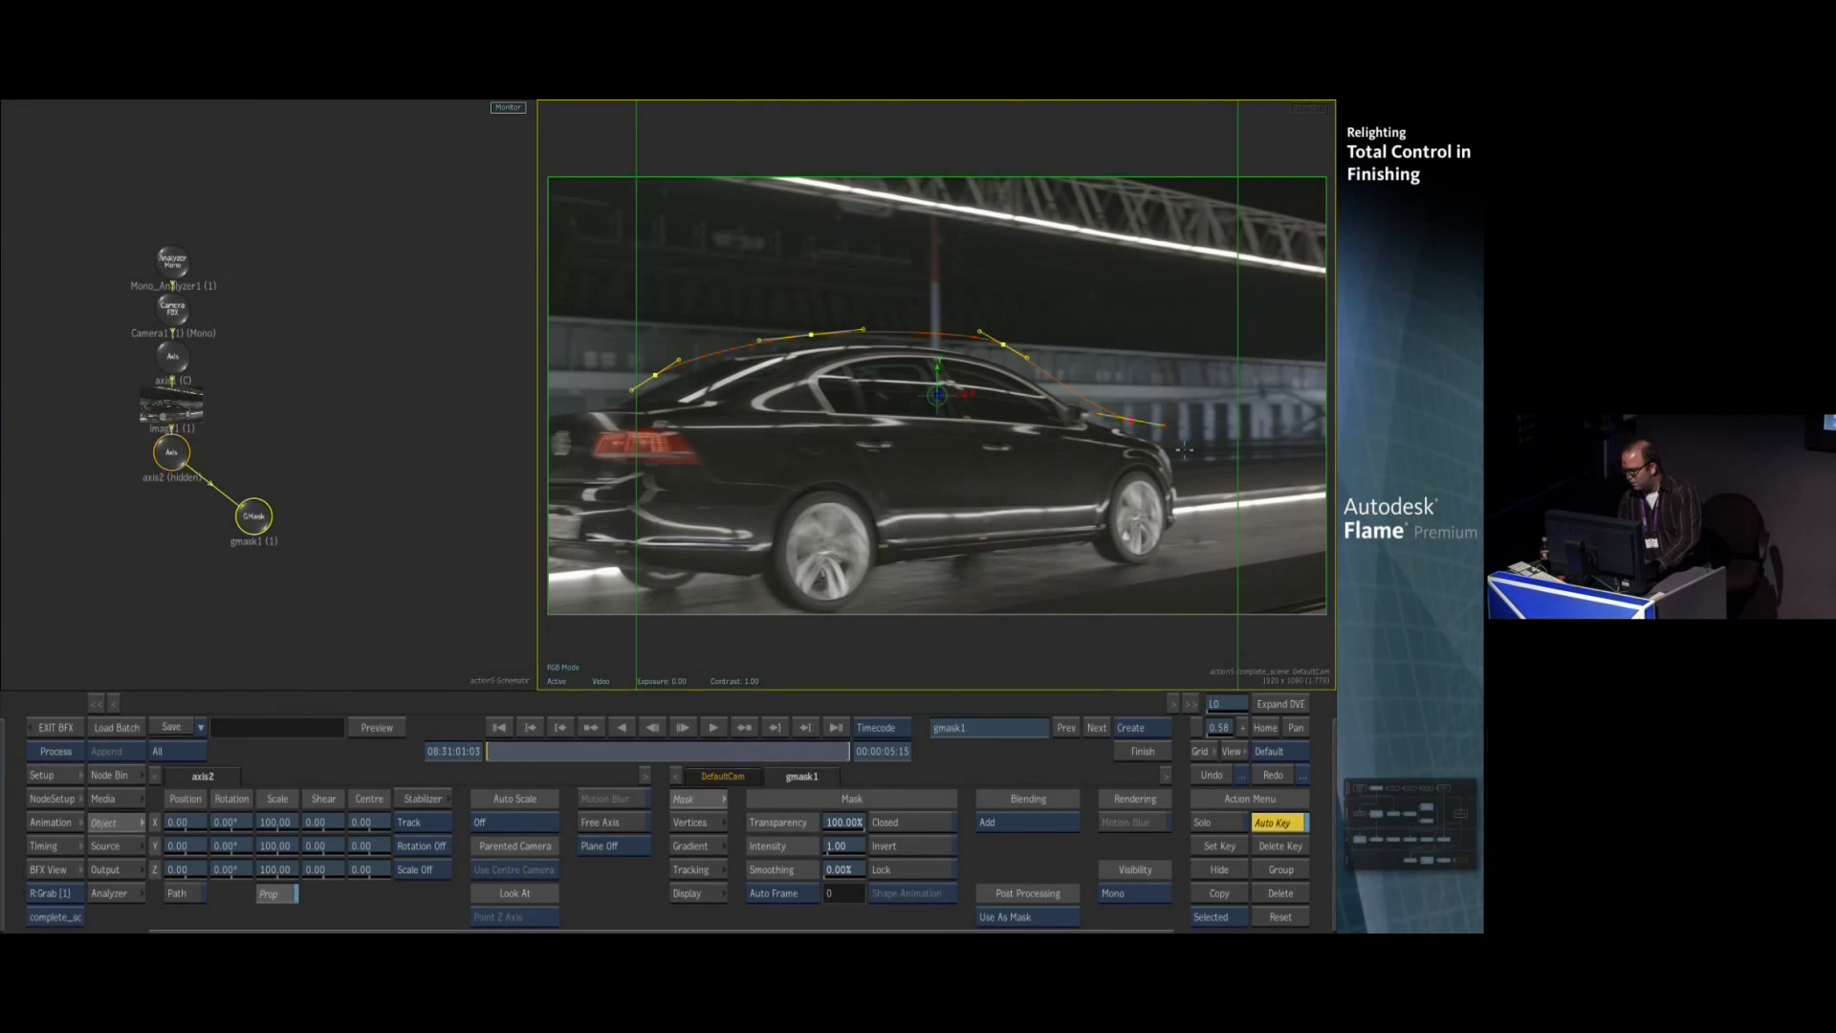
drag(845, 653, 756, 660)
mouse_move(647, 628)
mouse_down()
mouse_move(588, 628)
mouse_move(947, 481)
mouse_up()
click(848, 581)
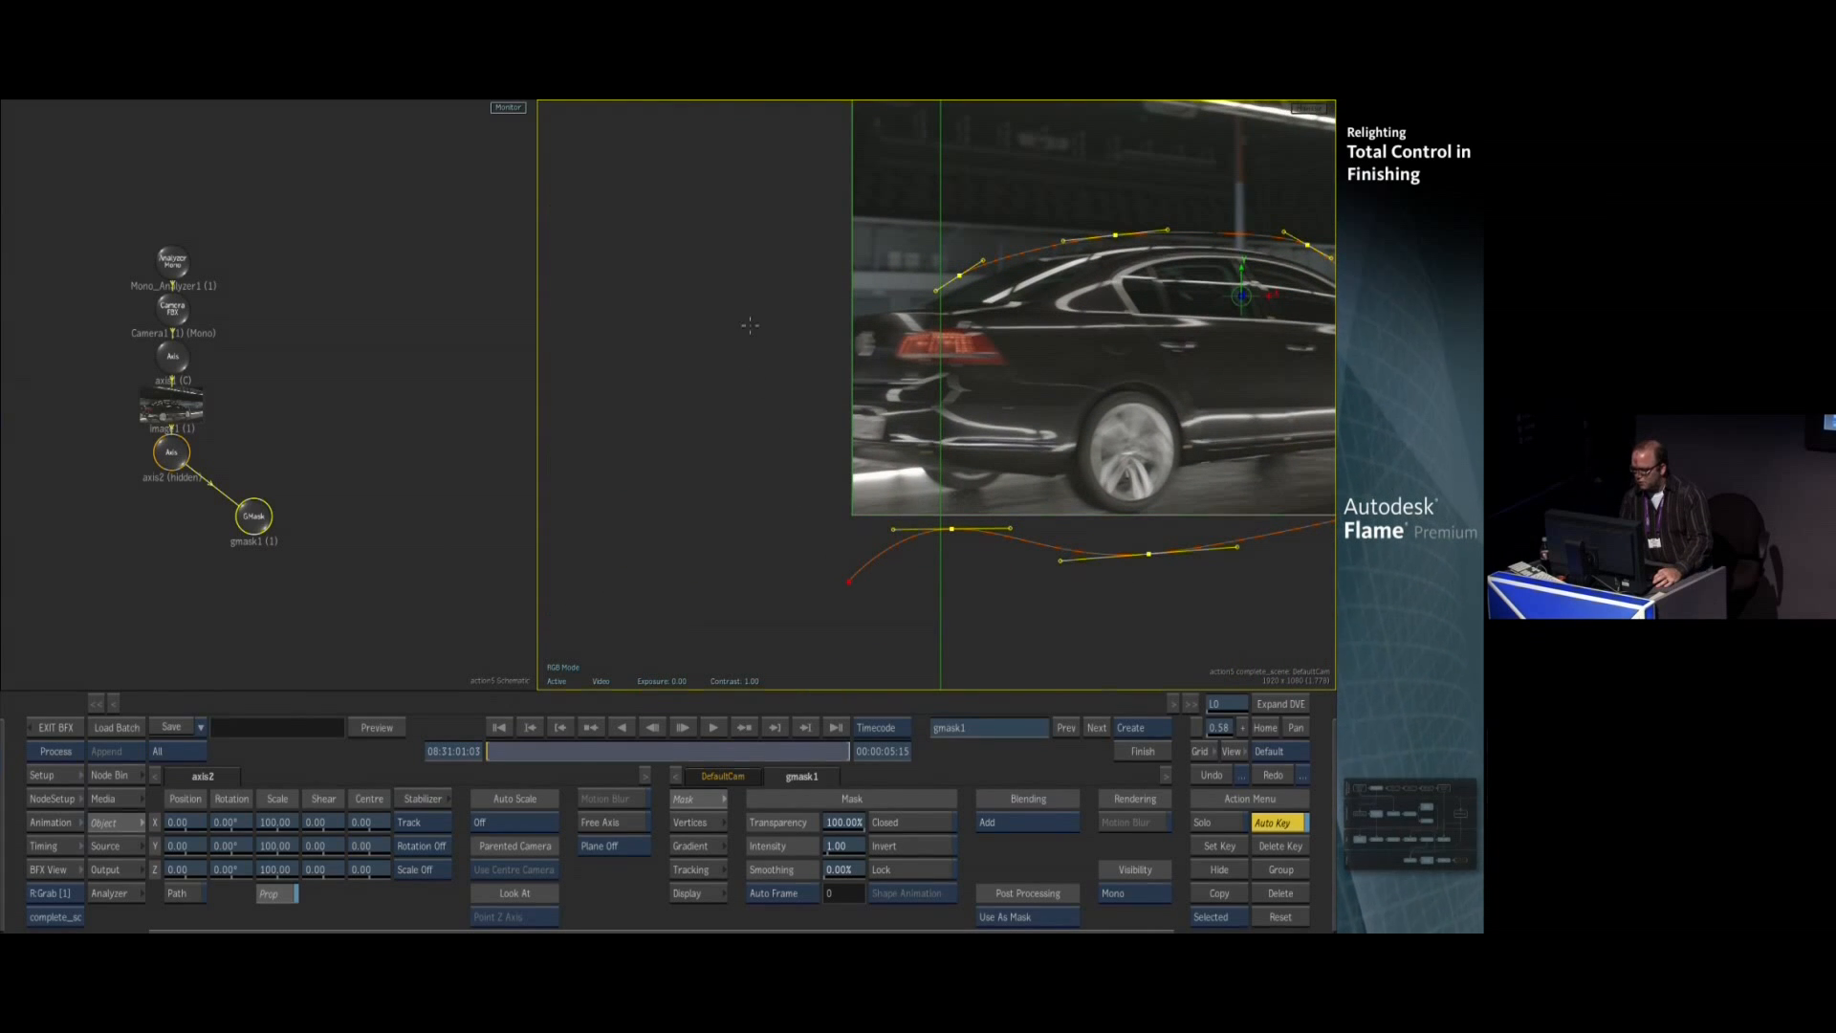
drag(756, 307, 828, 294)
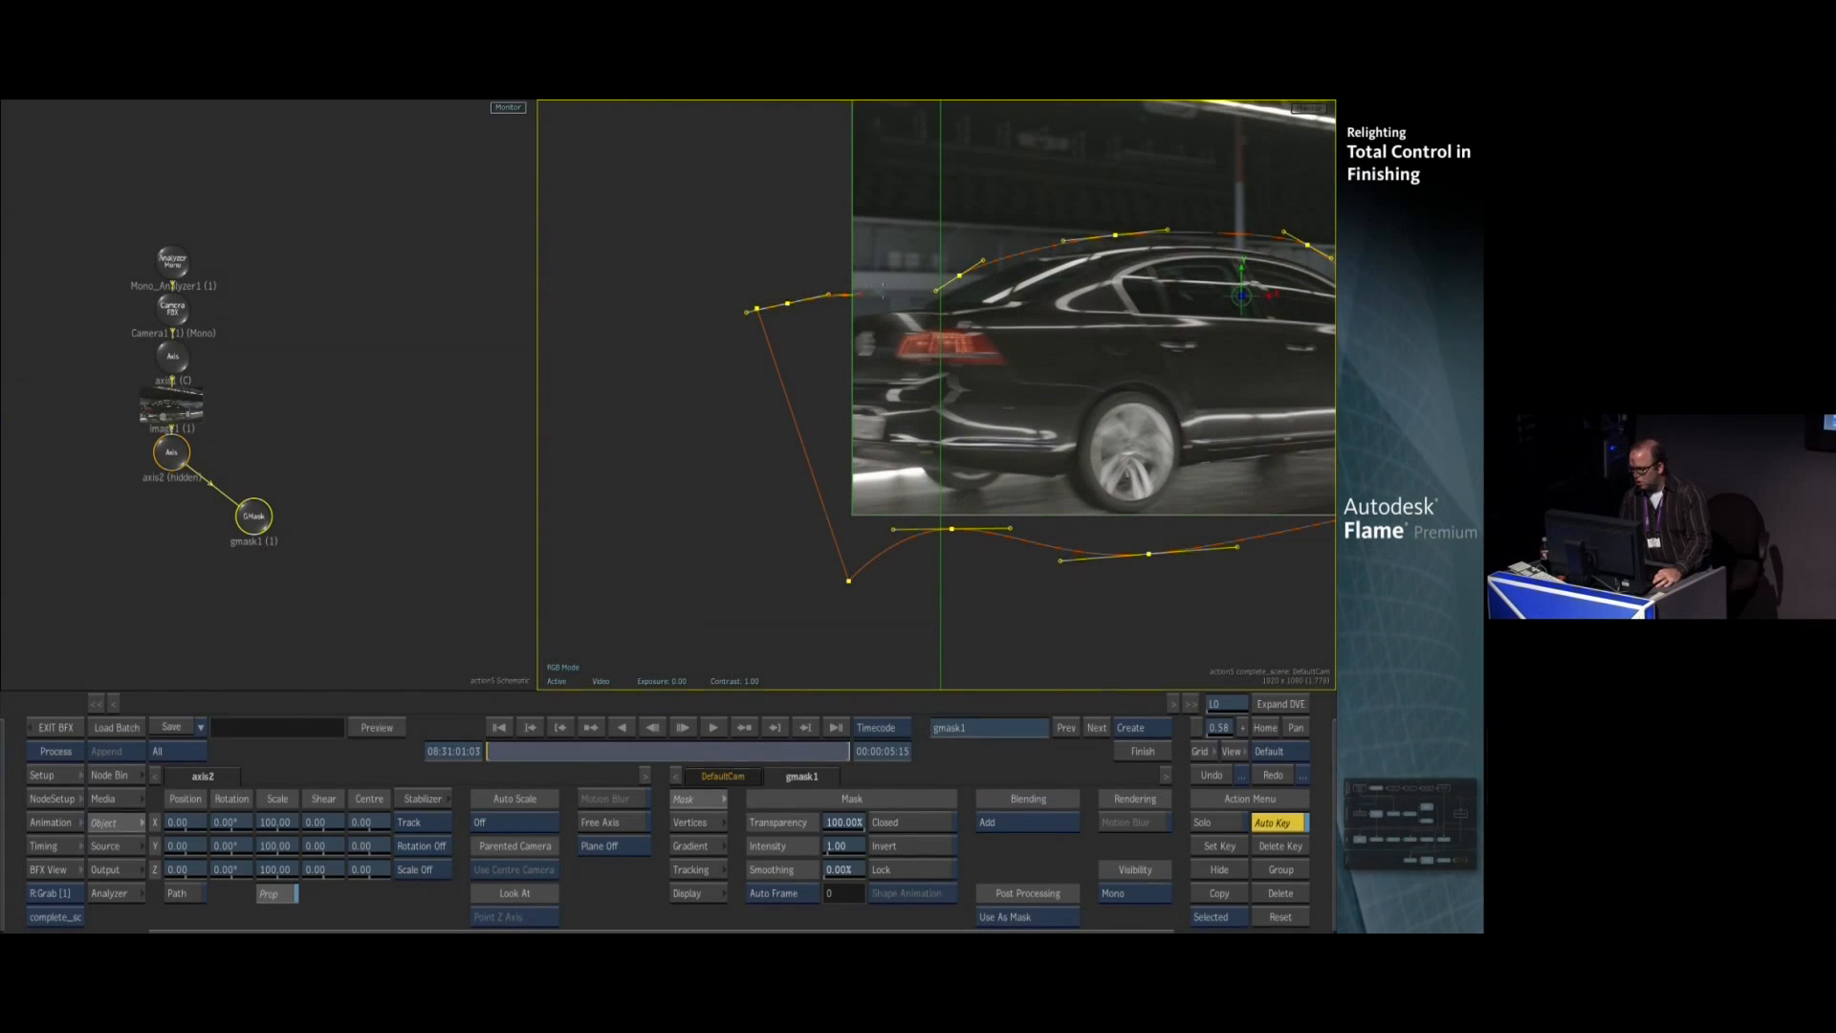
click(958, 276)
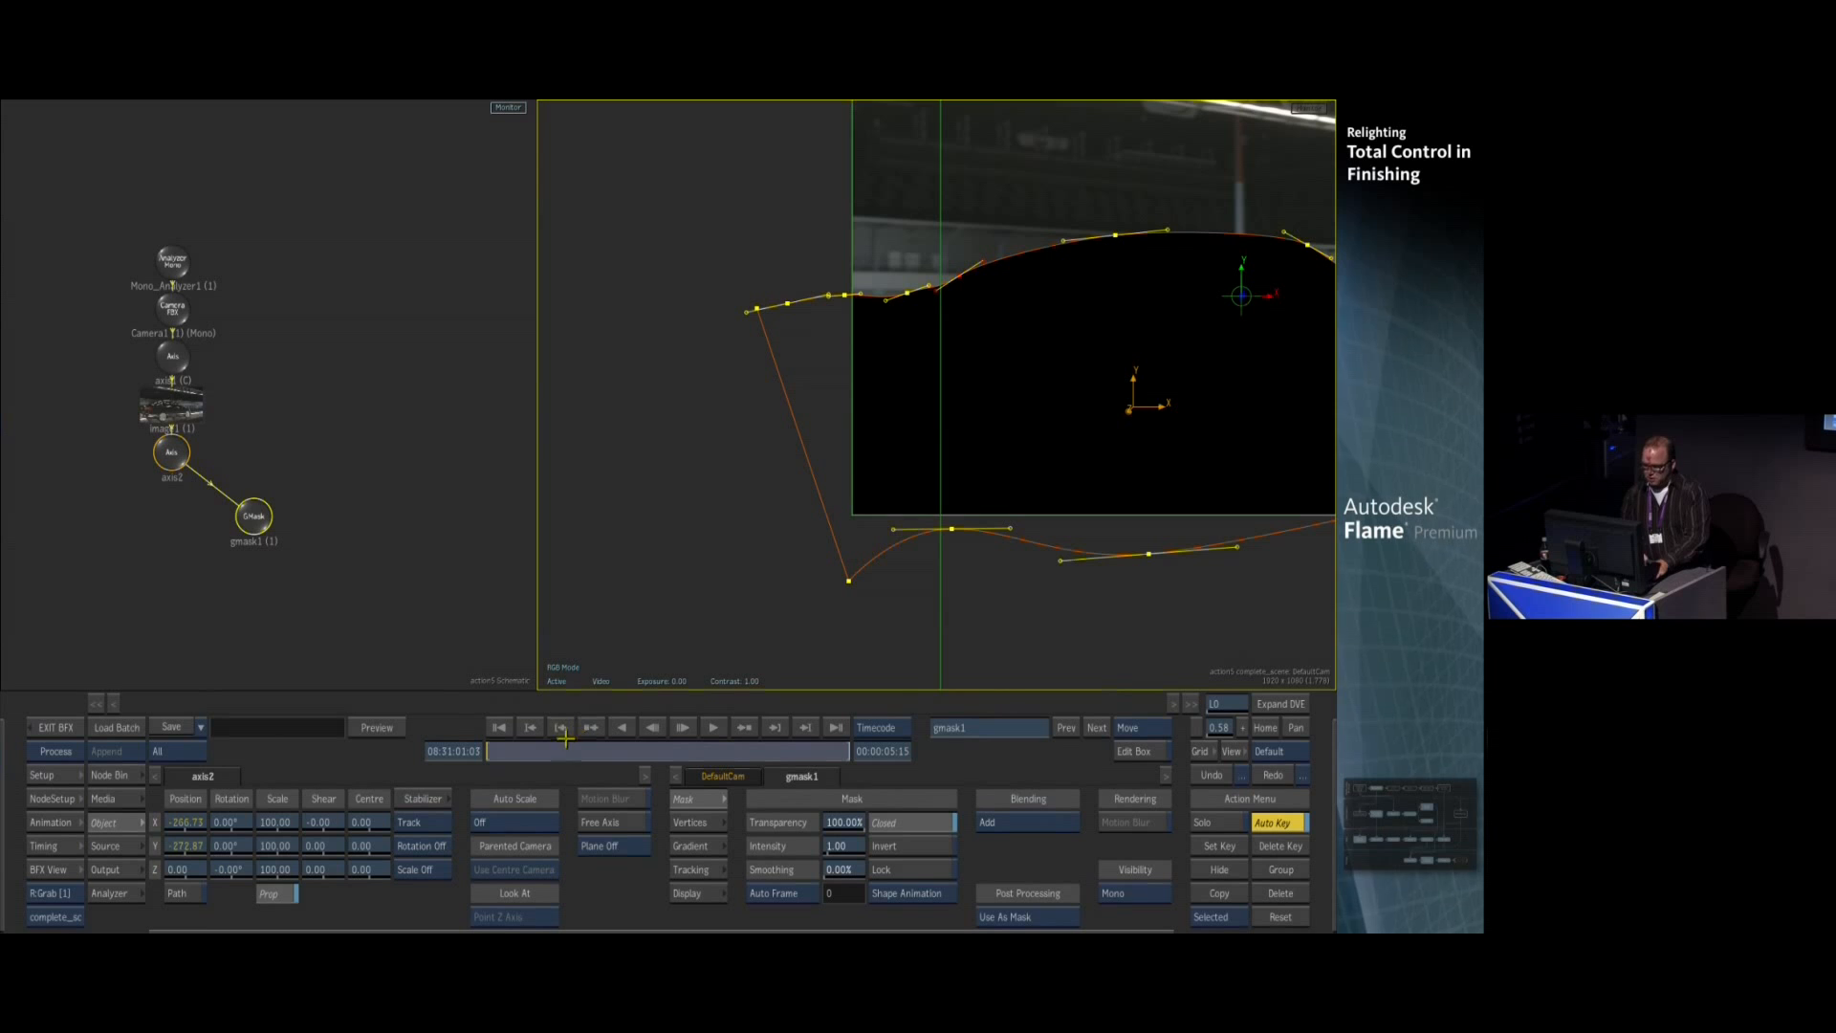
Frame the whole shot, show the car footage beneath the mask in the object view, and open the GMask's tracking settings
scroll(951, 543, down, 6)
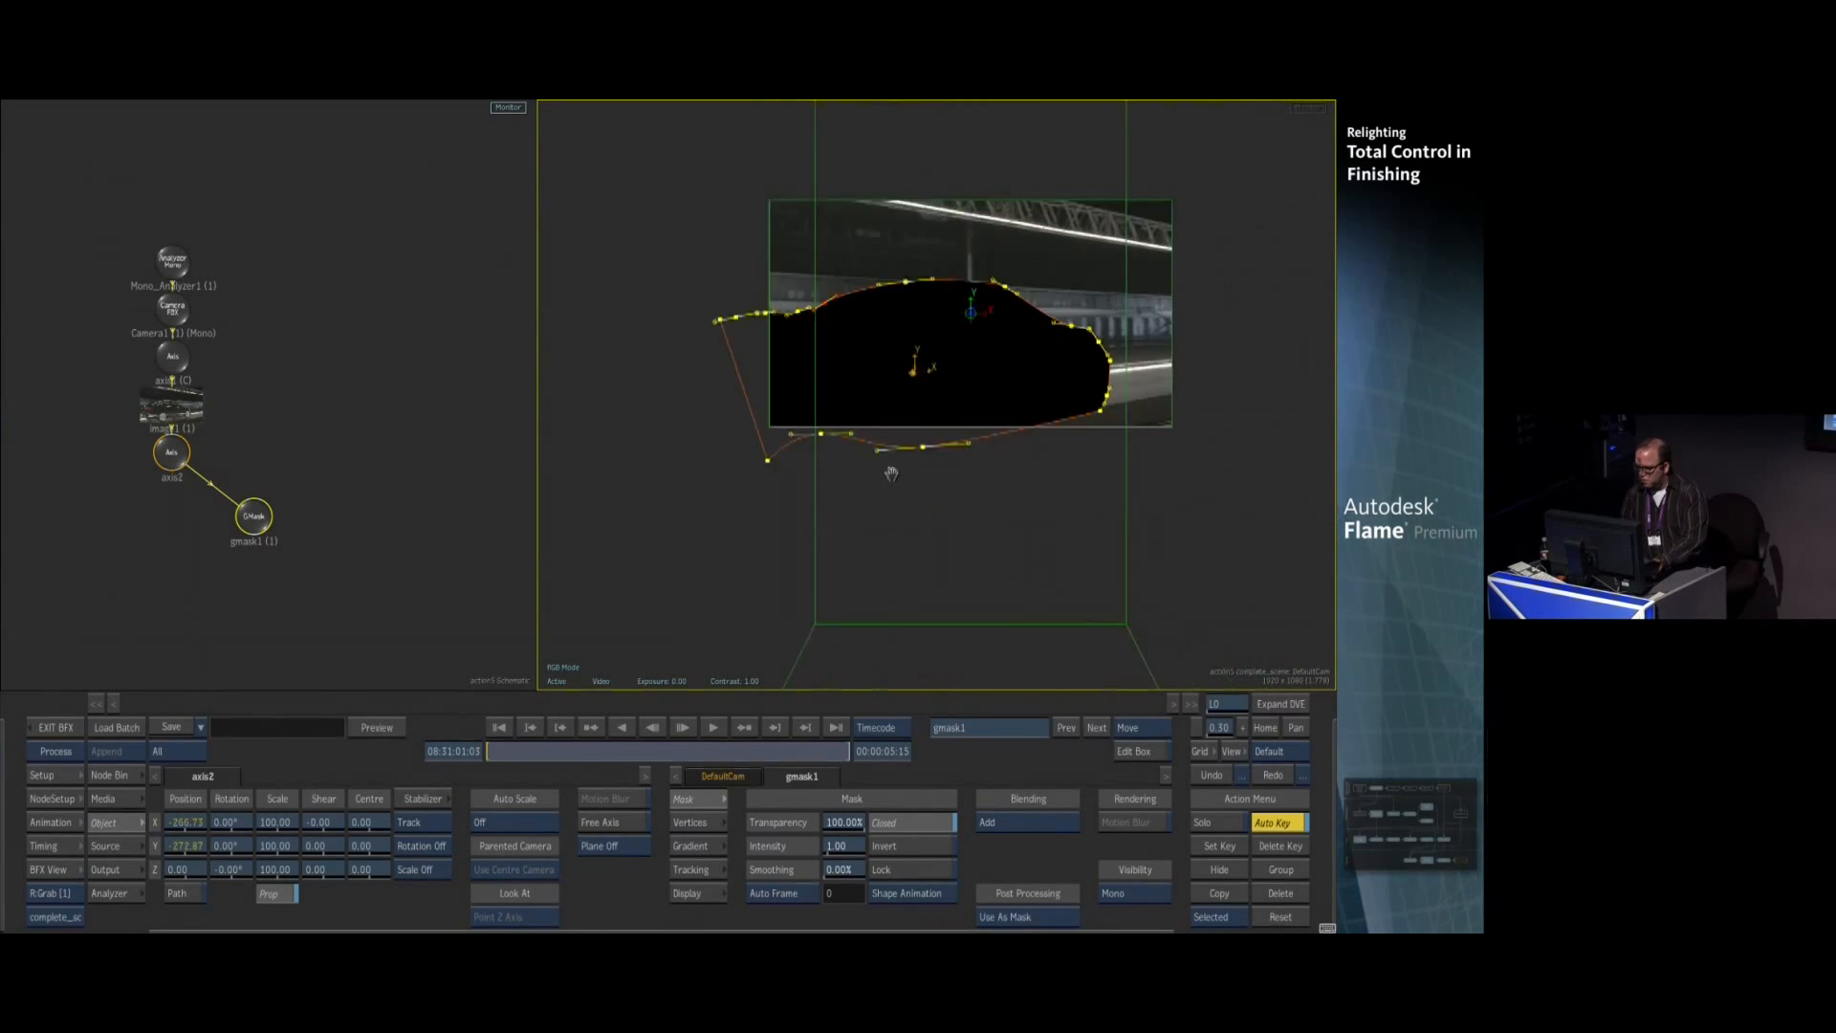
drag(503, 750, 150, 764)
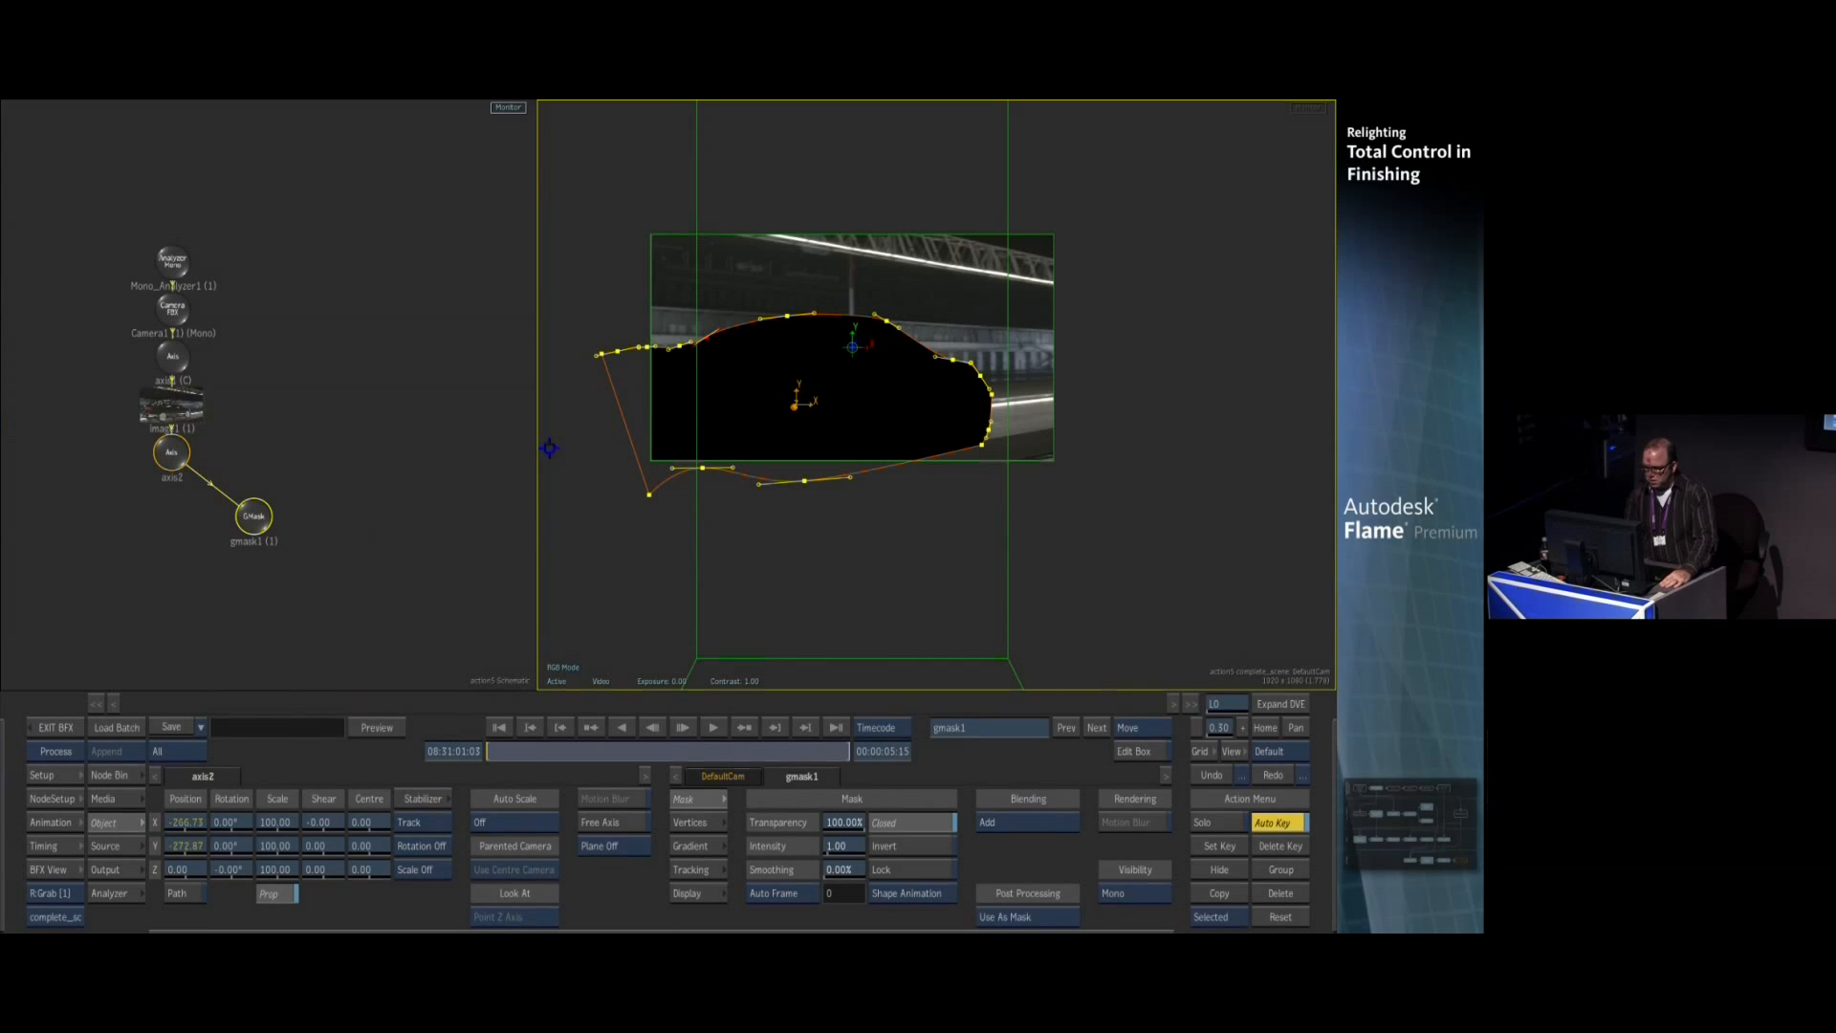
key(F8)
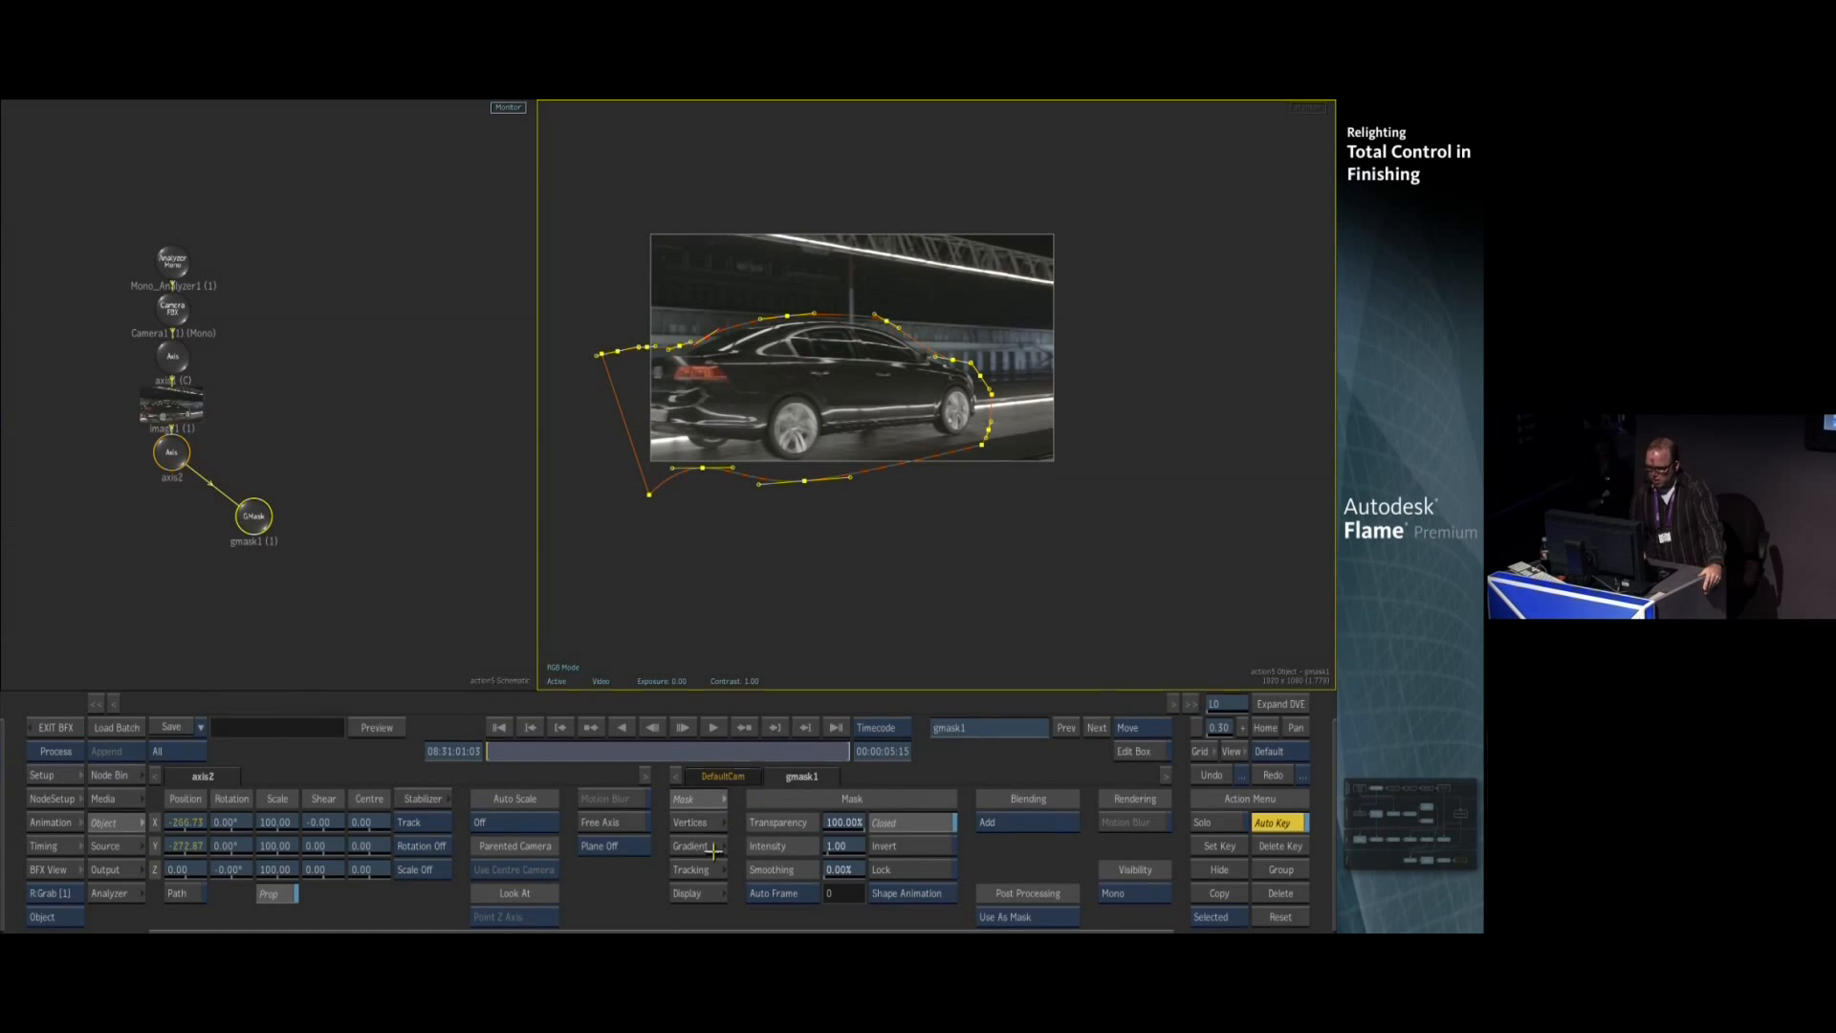
click(692, 871)
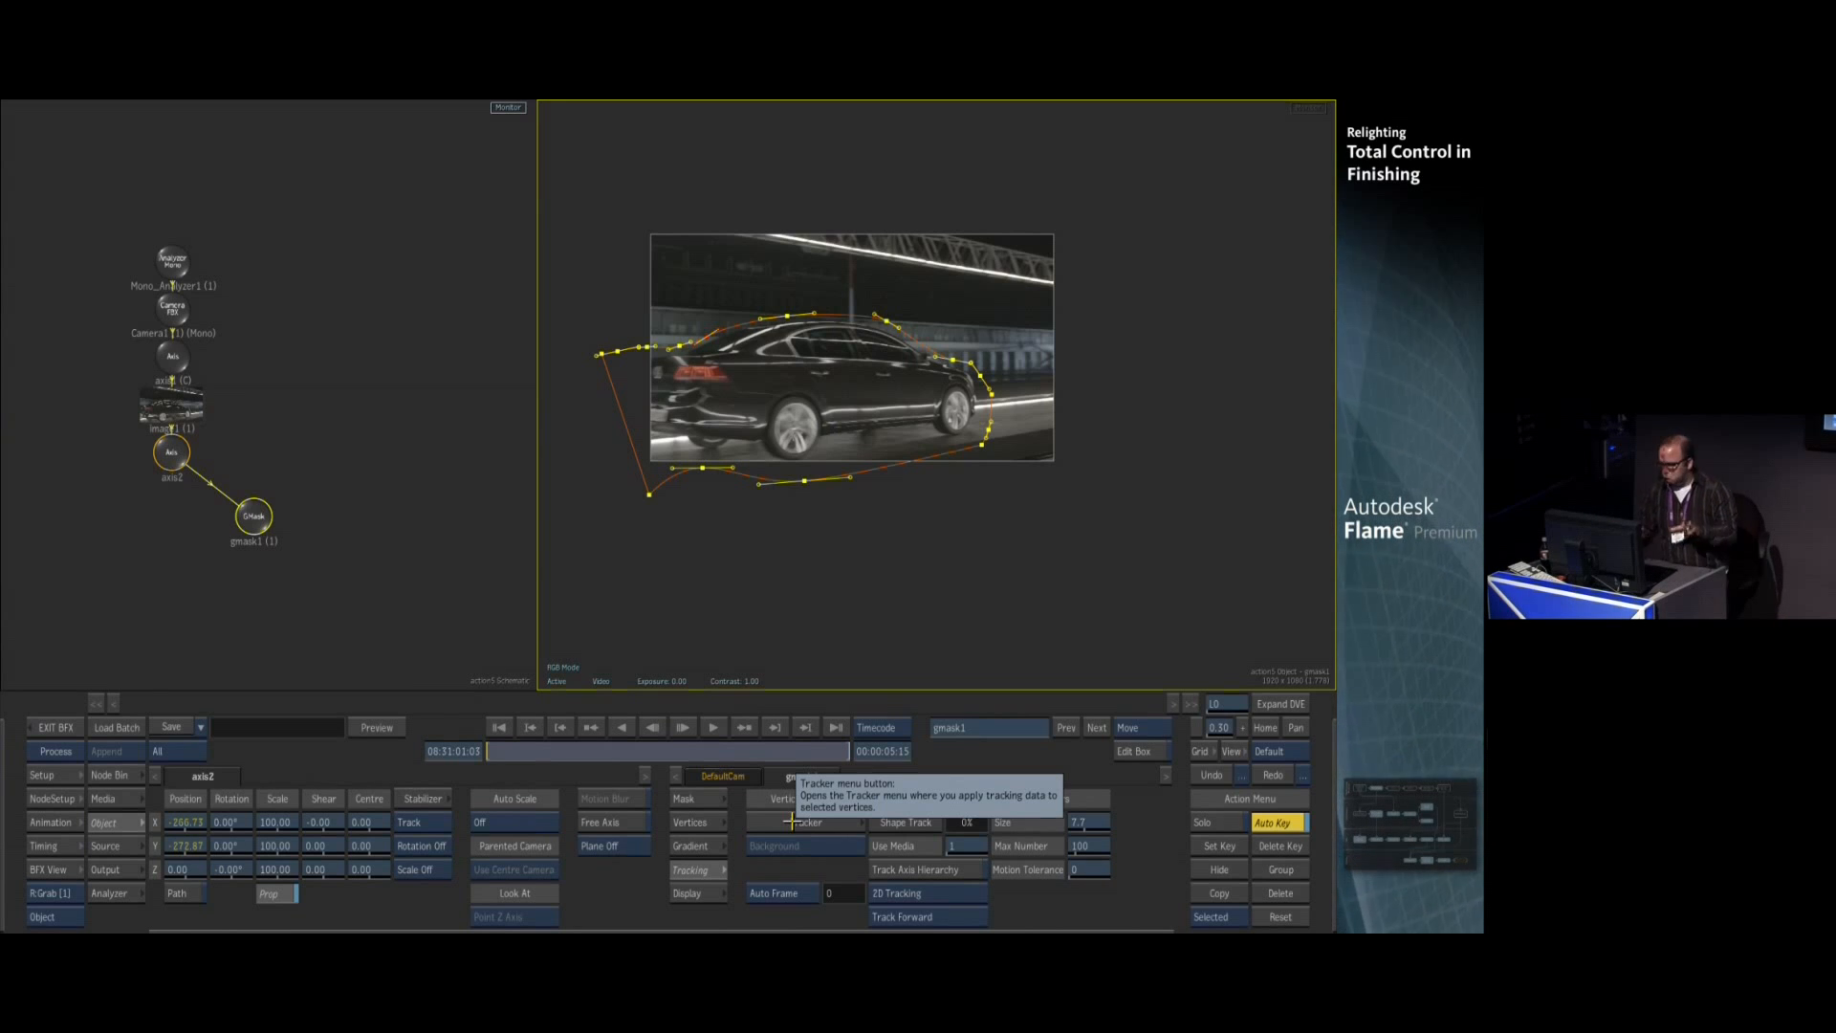
Try to track the car mask forward using 2D shape tracking
click(899, 825)
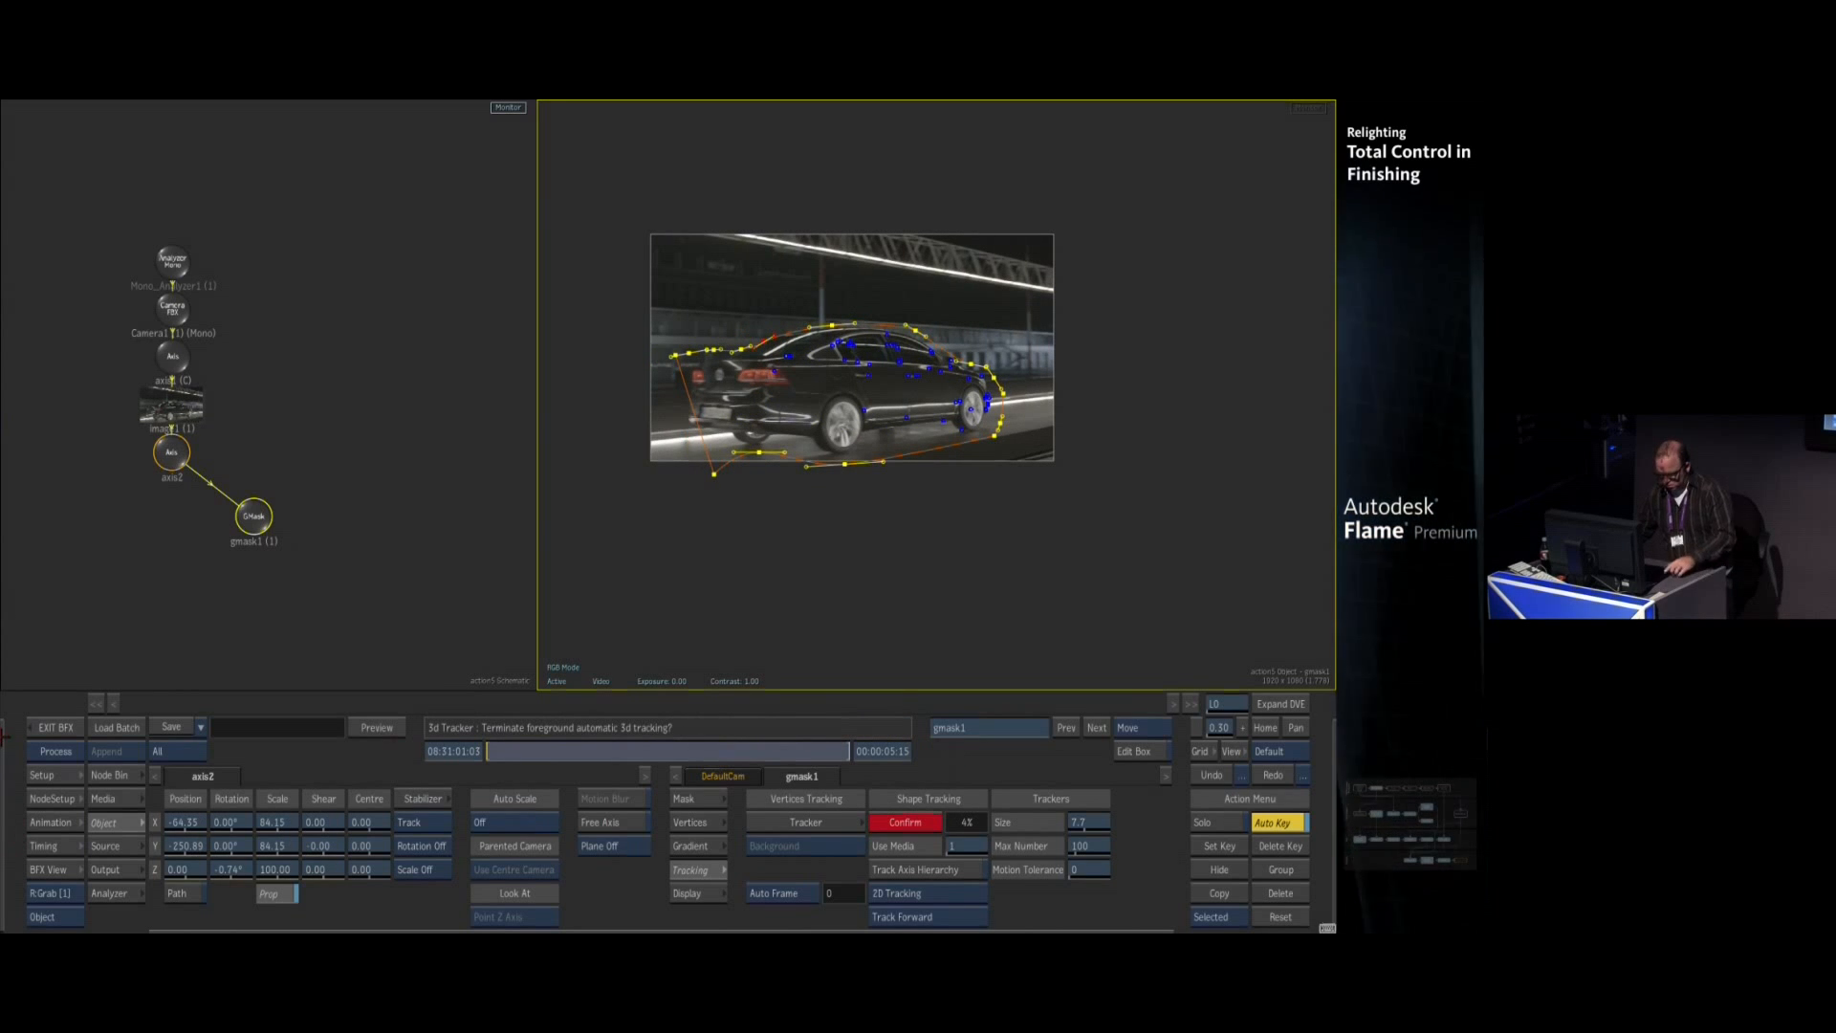
click(916, 822)
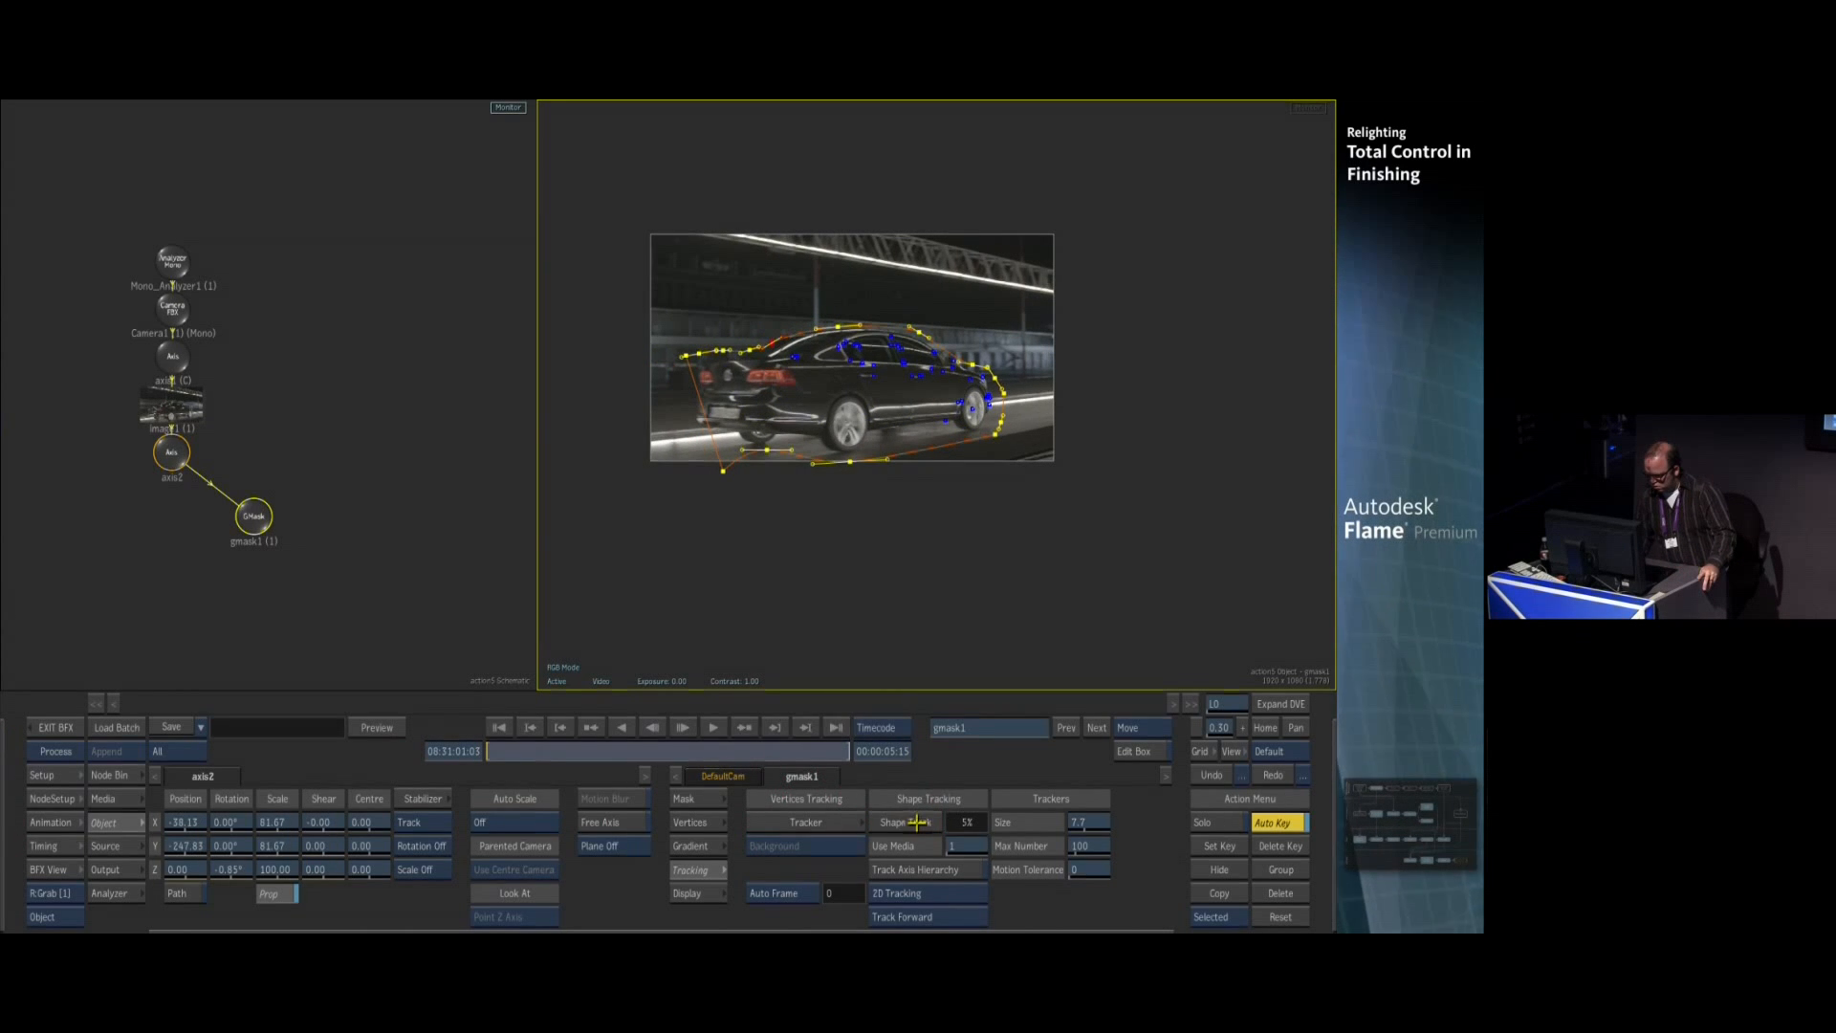
click(916, 823)
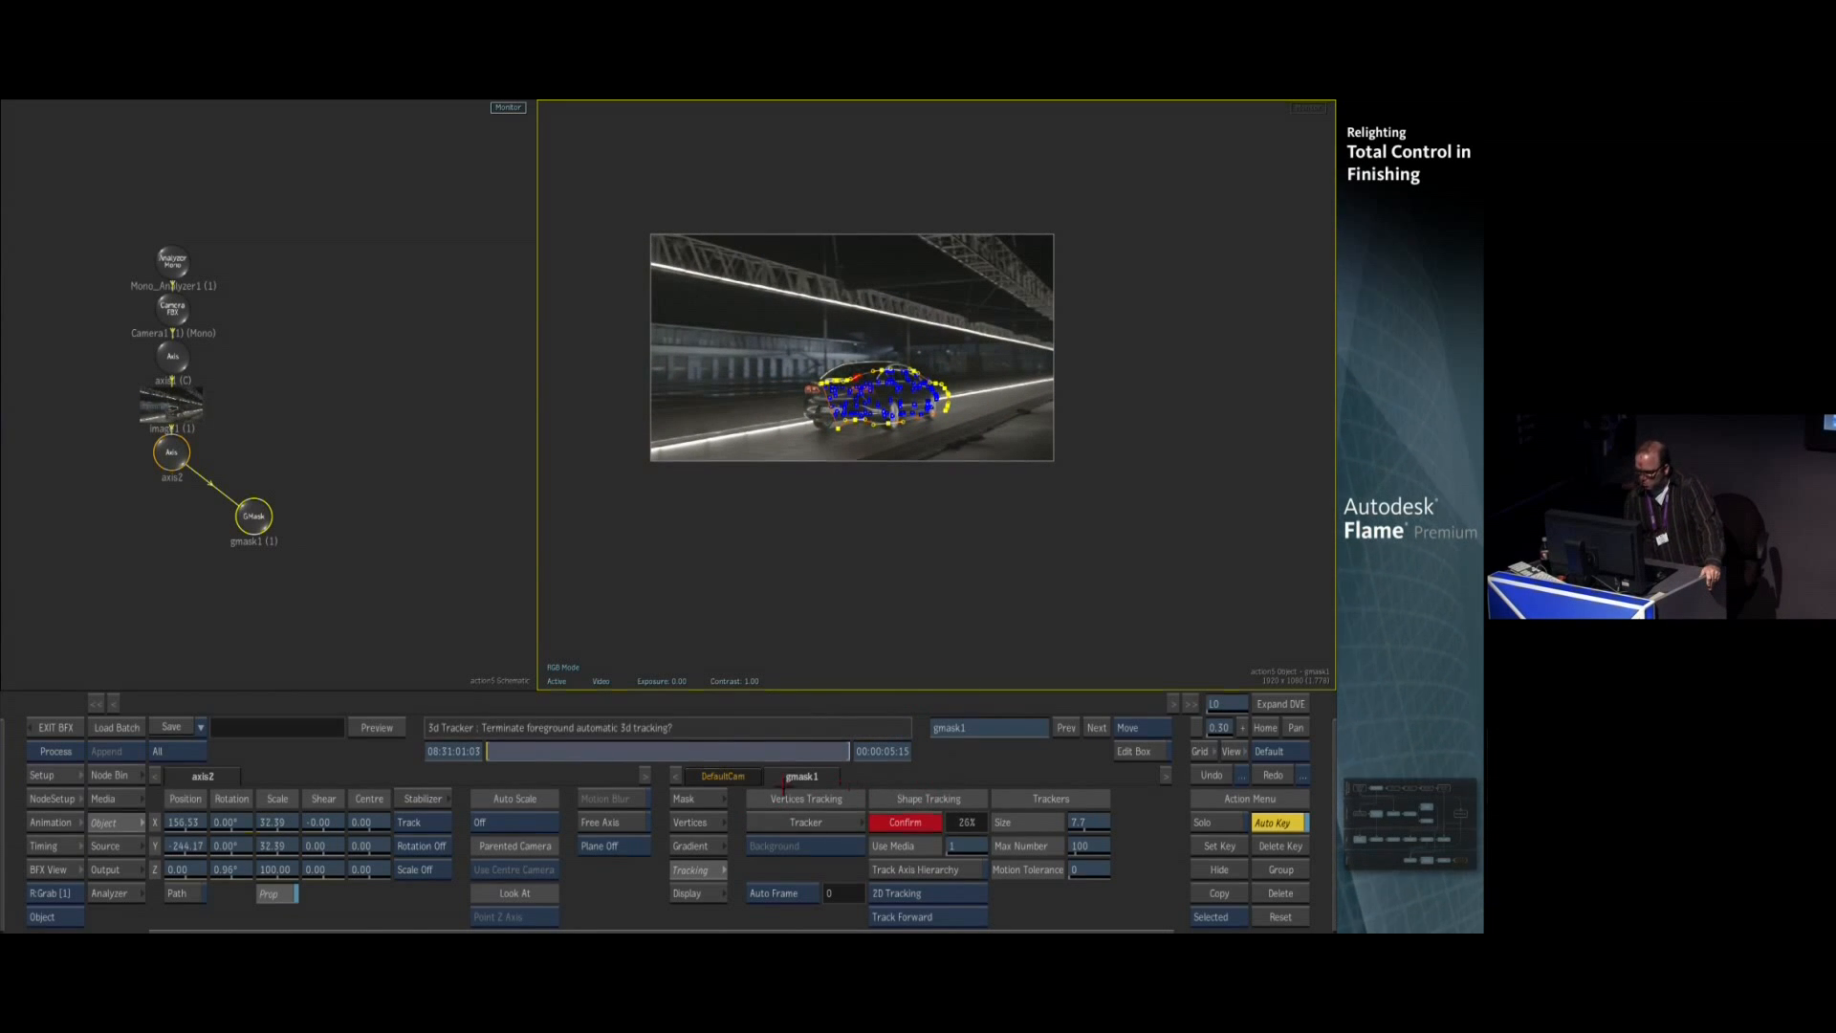
click(899, 822)
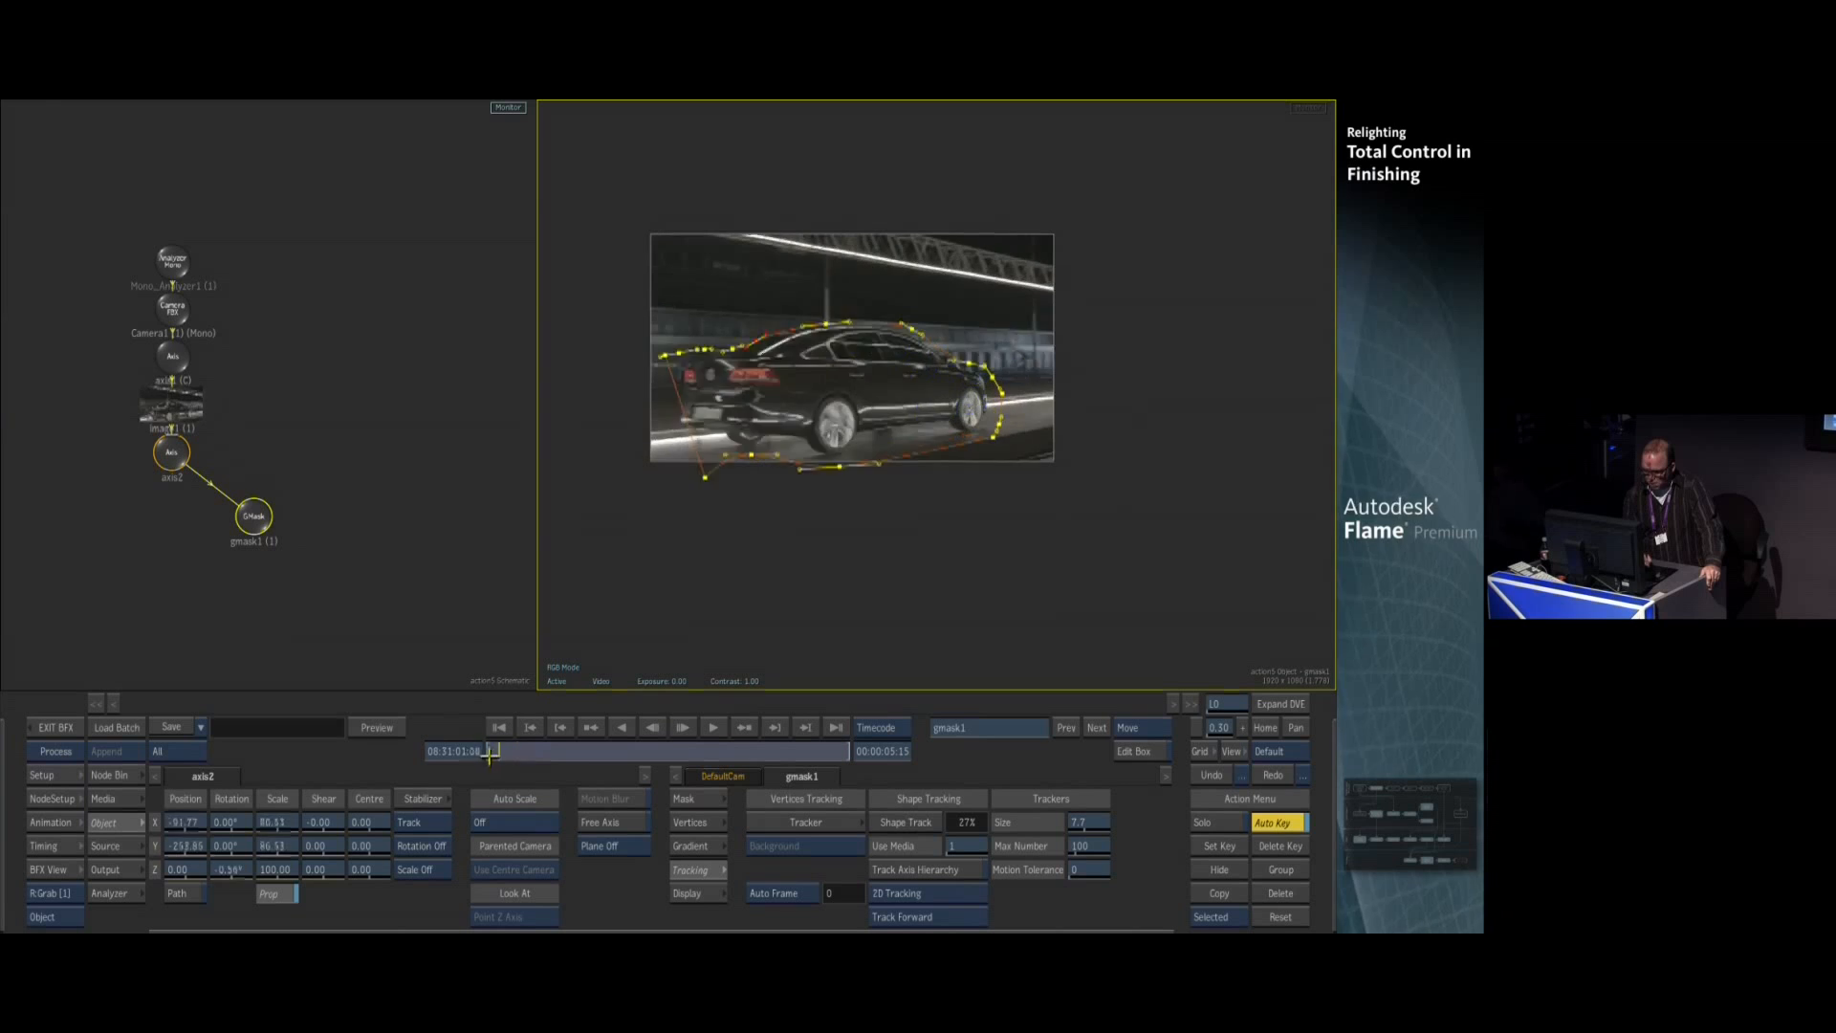
Set the shape tracking mode to 2D + Skew Tracking and track the car mask forward through the shot
drag(924, 891, 928, 873)
click(899, 824)
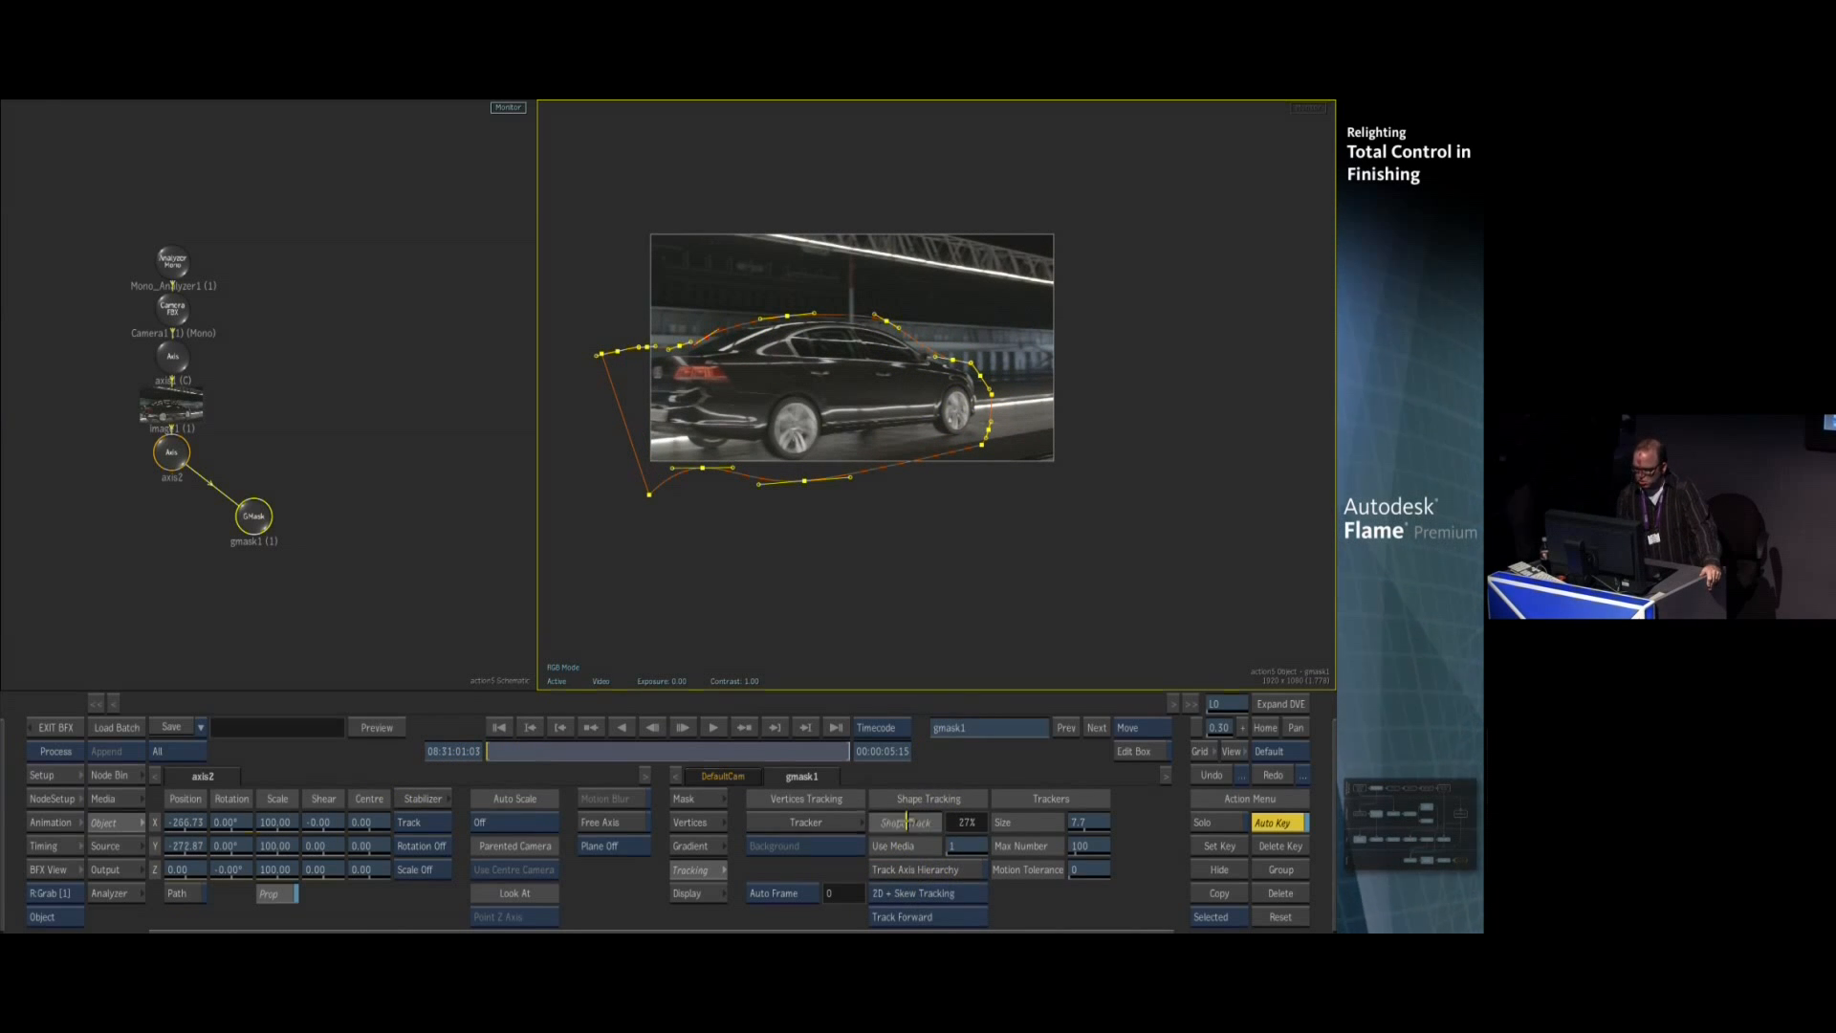
click(925, 920)
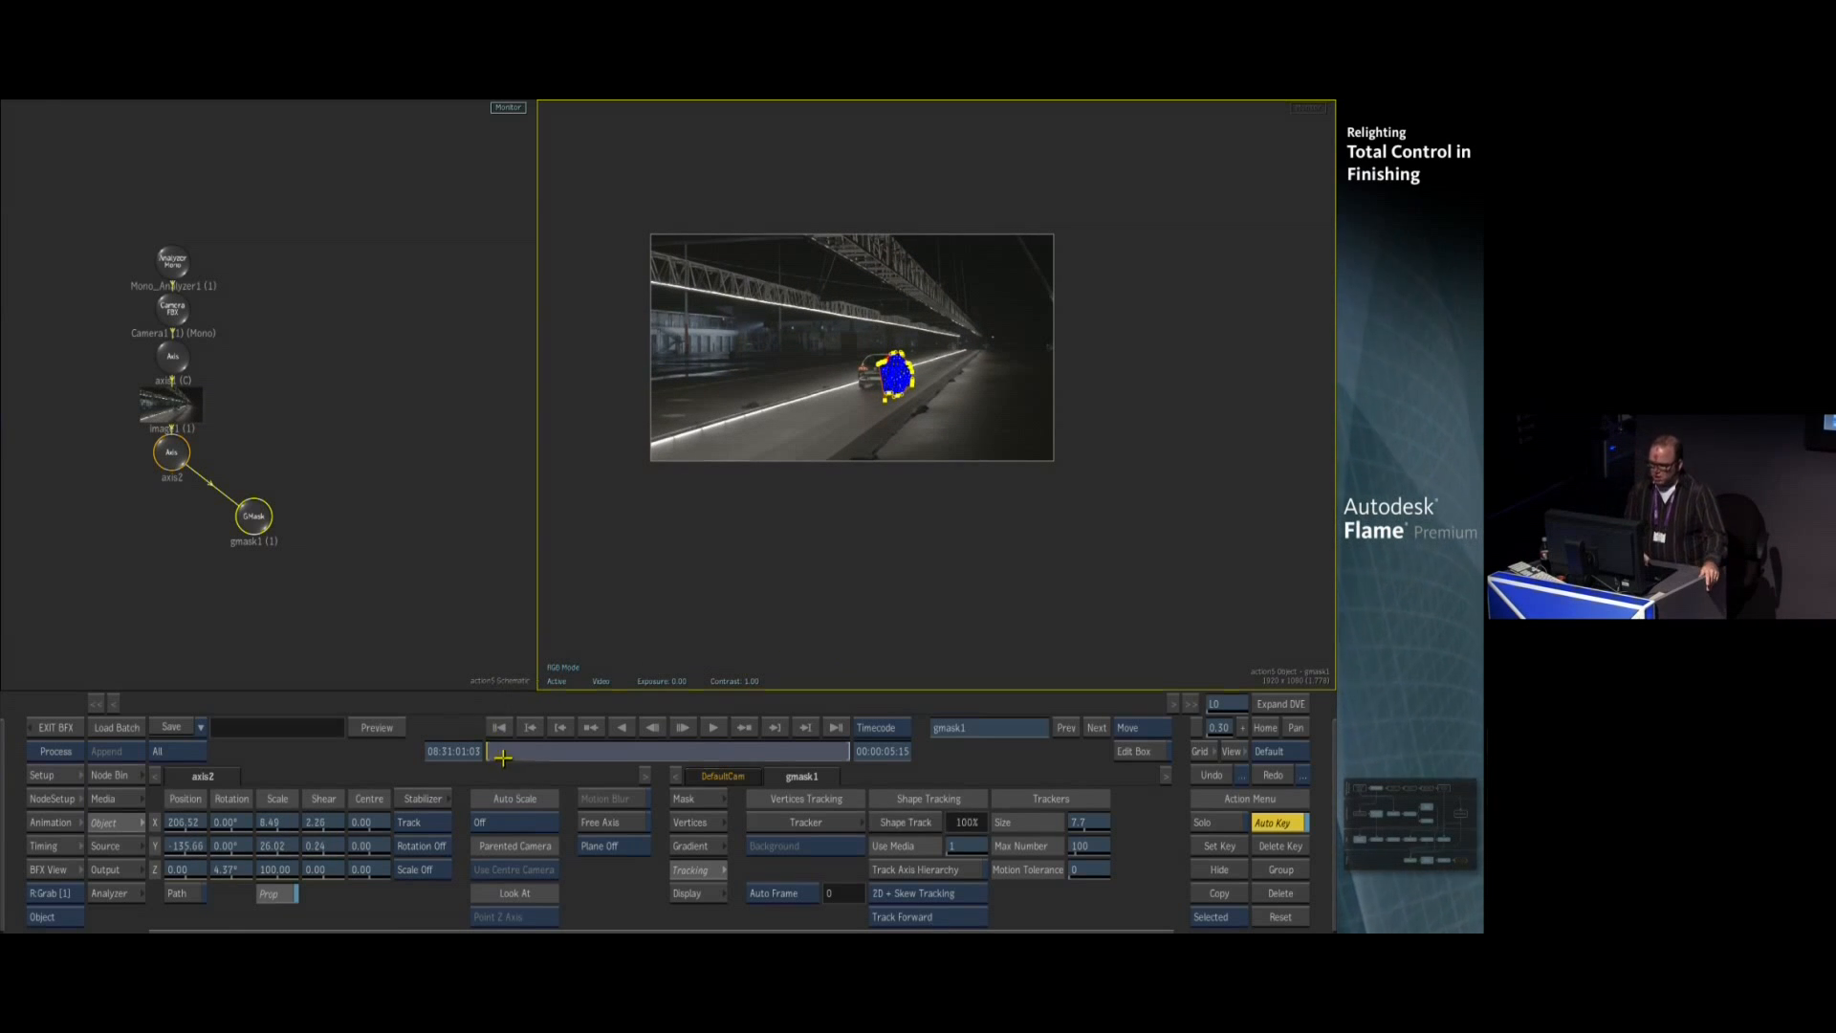
Check the tracked mask through the shot and reshape it around the car's left side, underside and roof at the last frame
drag(493, 751, 724, 751)
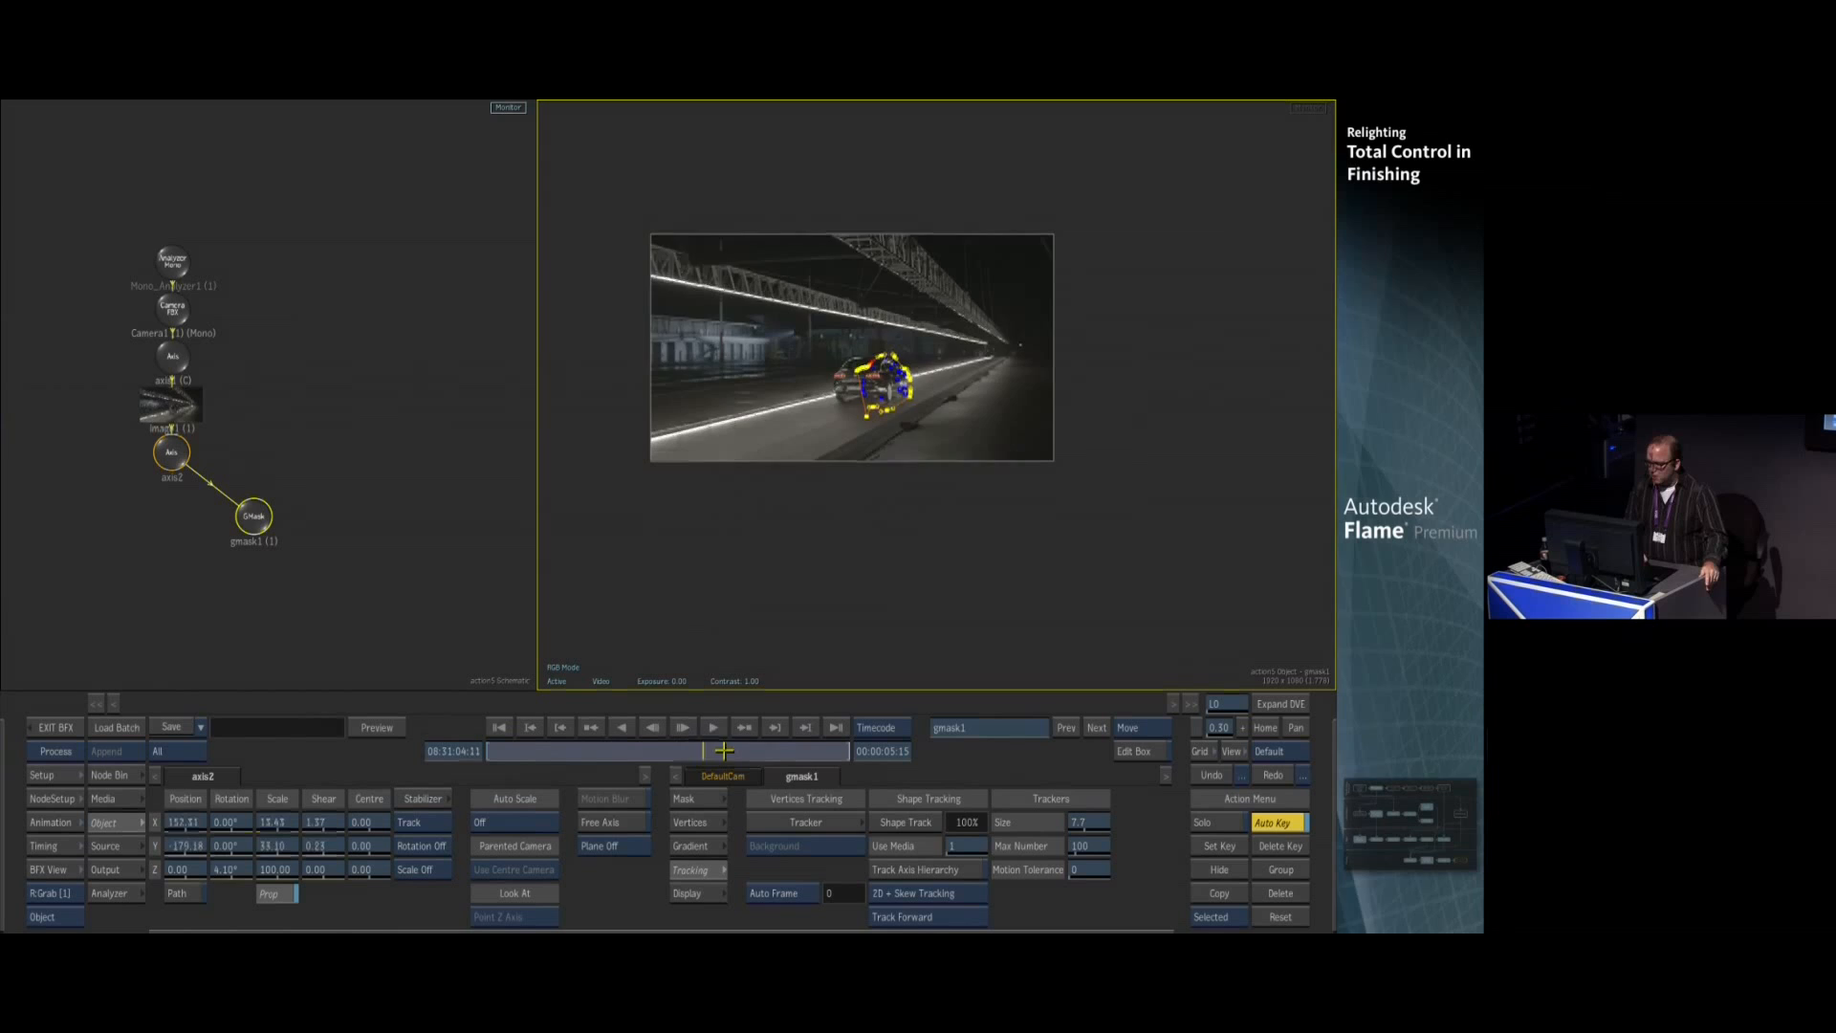
click(587, 728)
drag(585, 731, 758, 736)
drag(836, 550, 1037, 582)
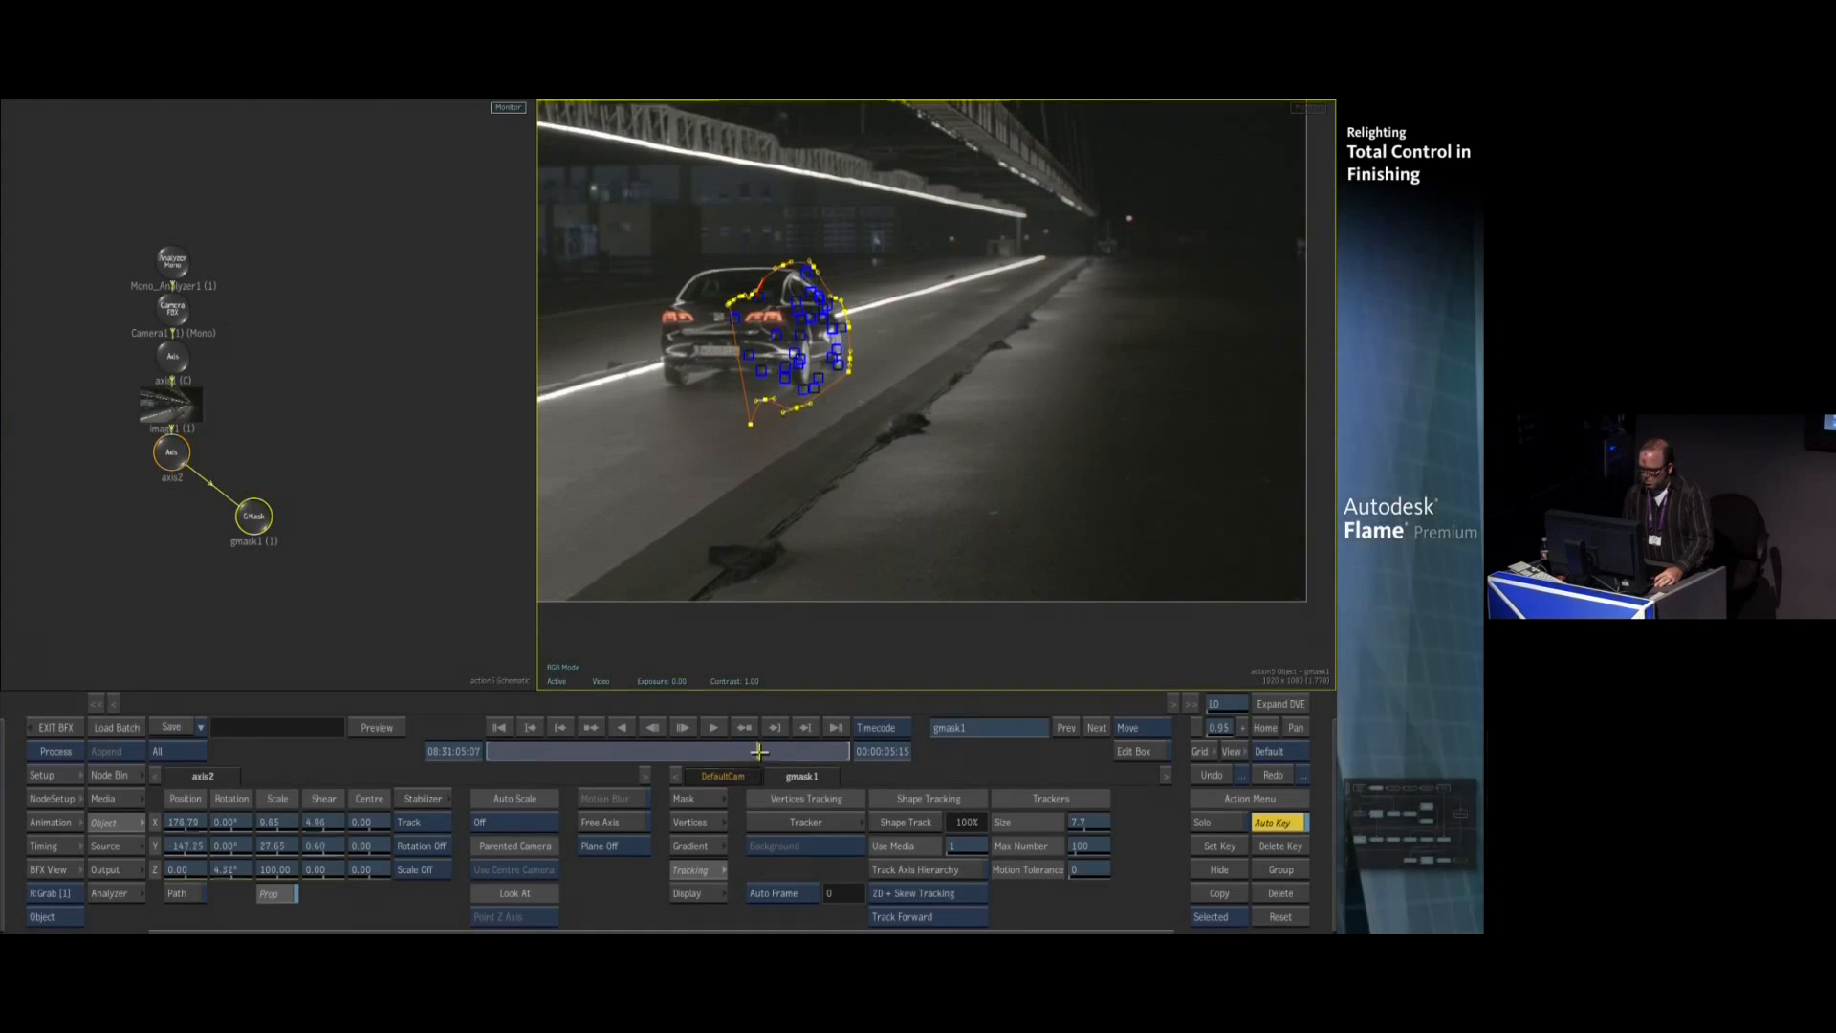
drag(775, 757, 848, 754)
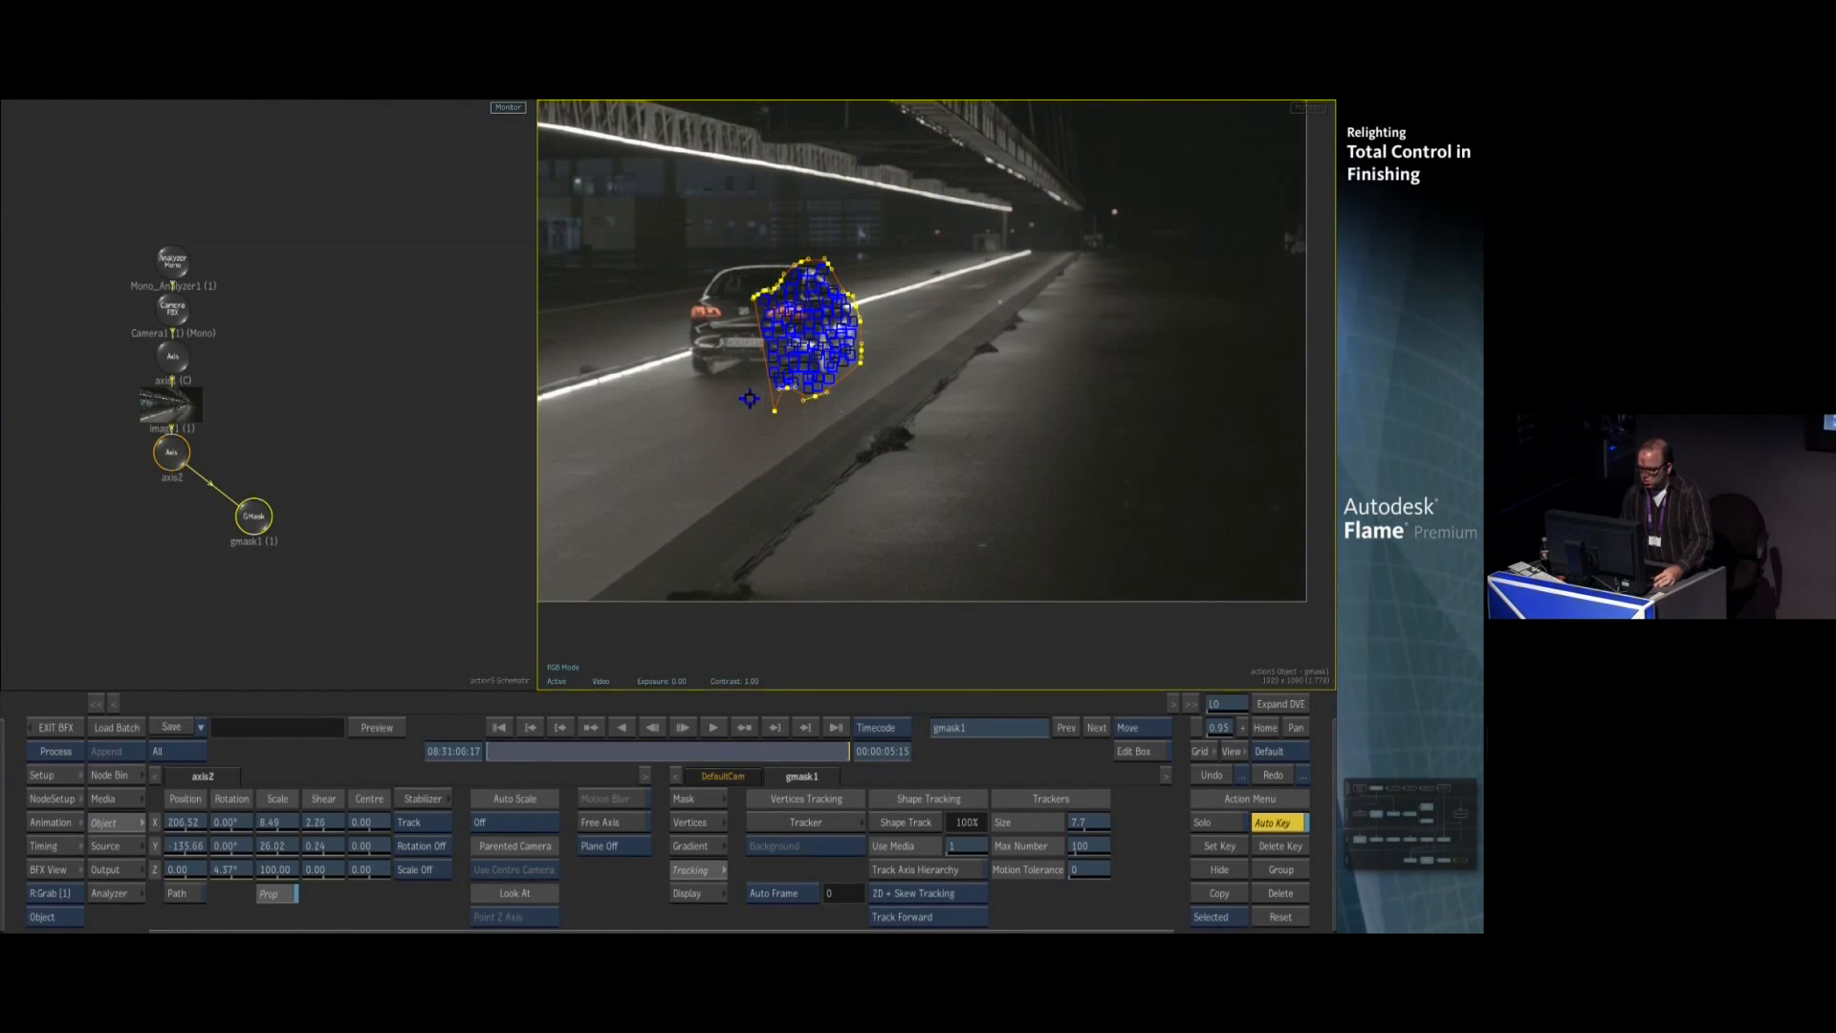
drag(786, 387, 698, 394)
drag(828, 256, 829, 252)
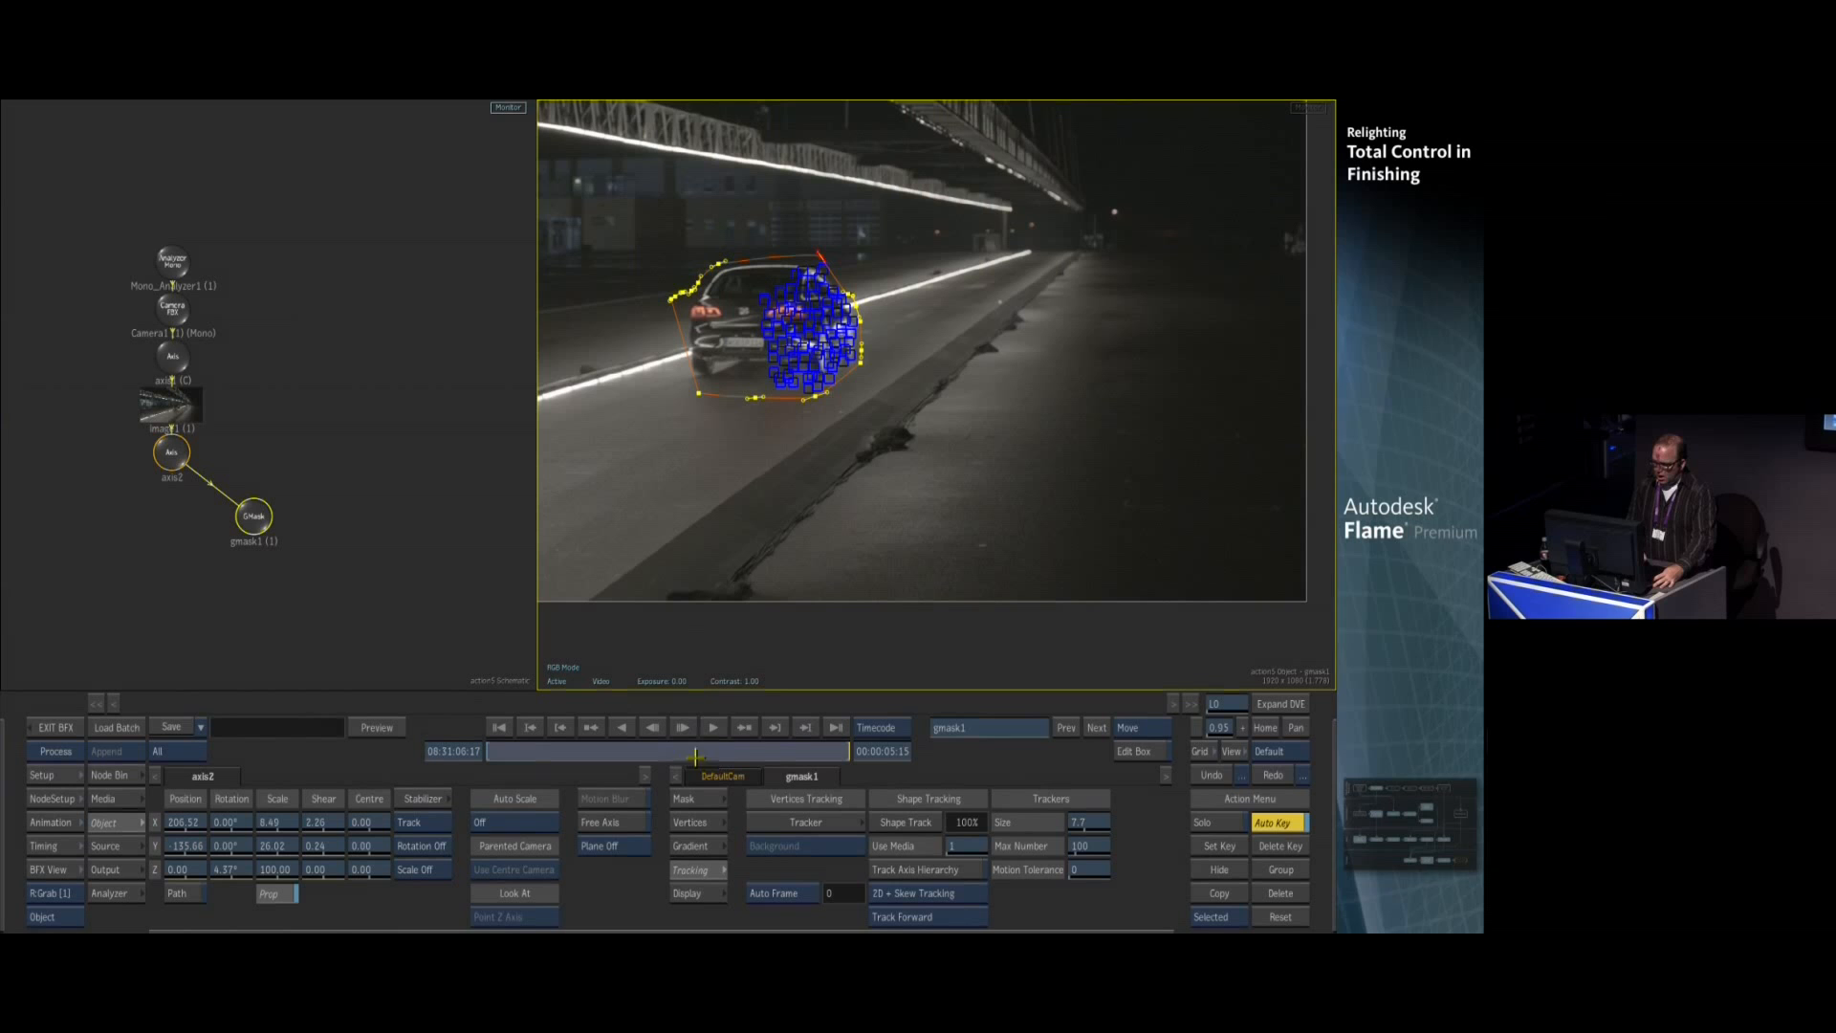
Correct the mask's outline around the car at an earlier mid-shot frame and return to the first frame
drag(730, 752, 667, 749)
drag(746, 511, 692, 531)
drag(583, 223, 782, 511)
click(807, 543)
drag(621, 750, 555, 752)
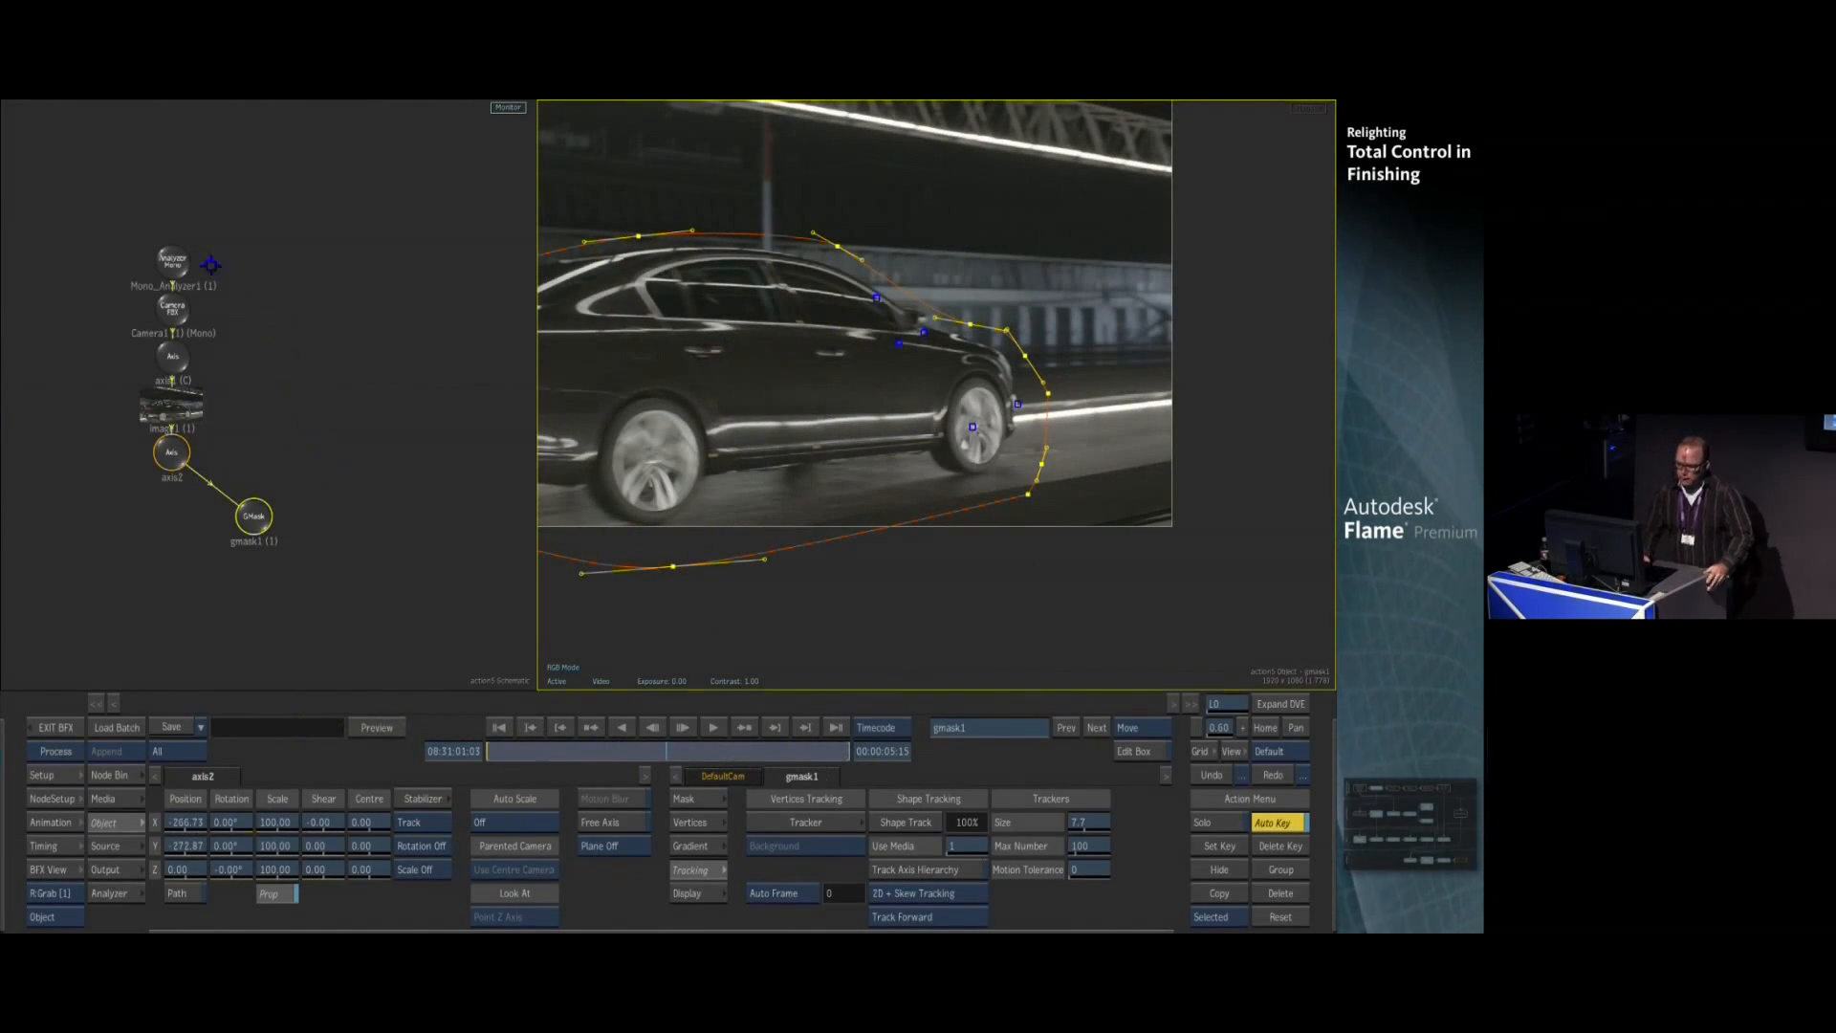
Run the camera tracking on the Mono_Analyzer1 node and inspect its tracked points in a wider analyzer view at 08:31:04:10
click(170, 253)
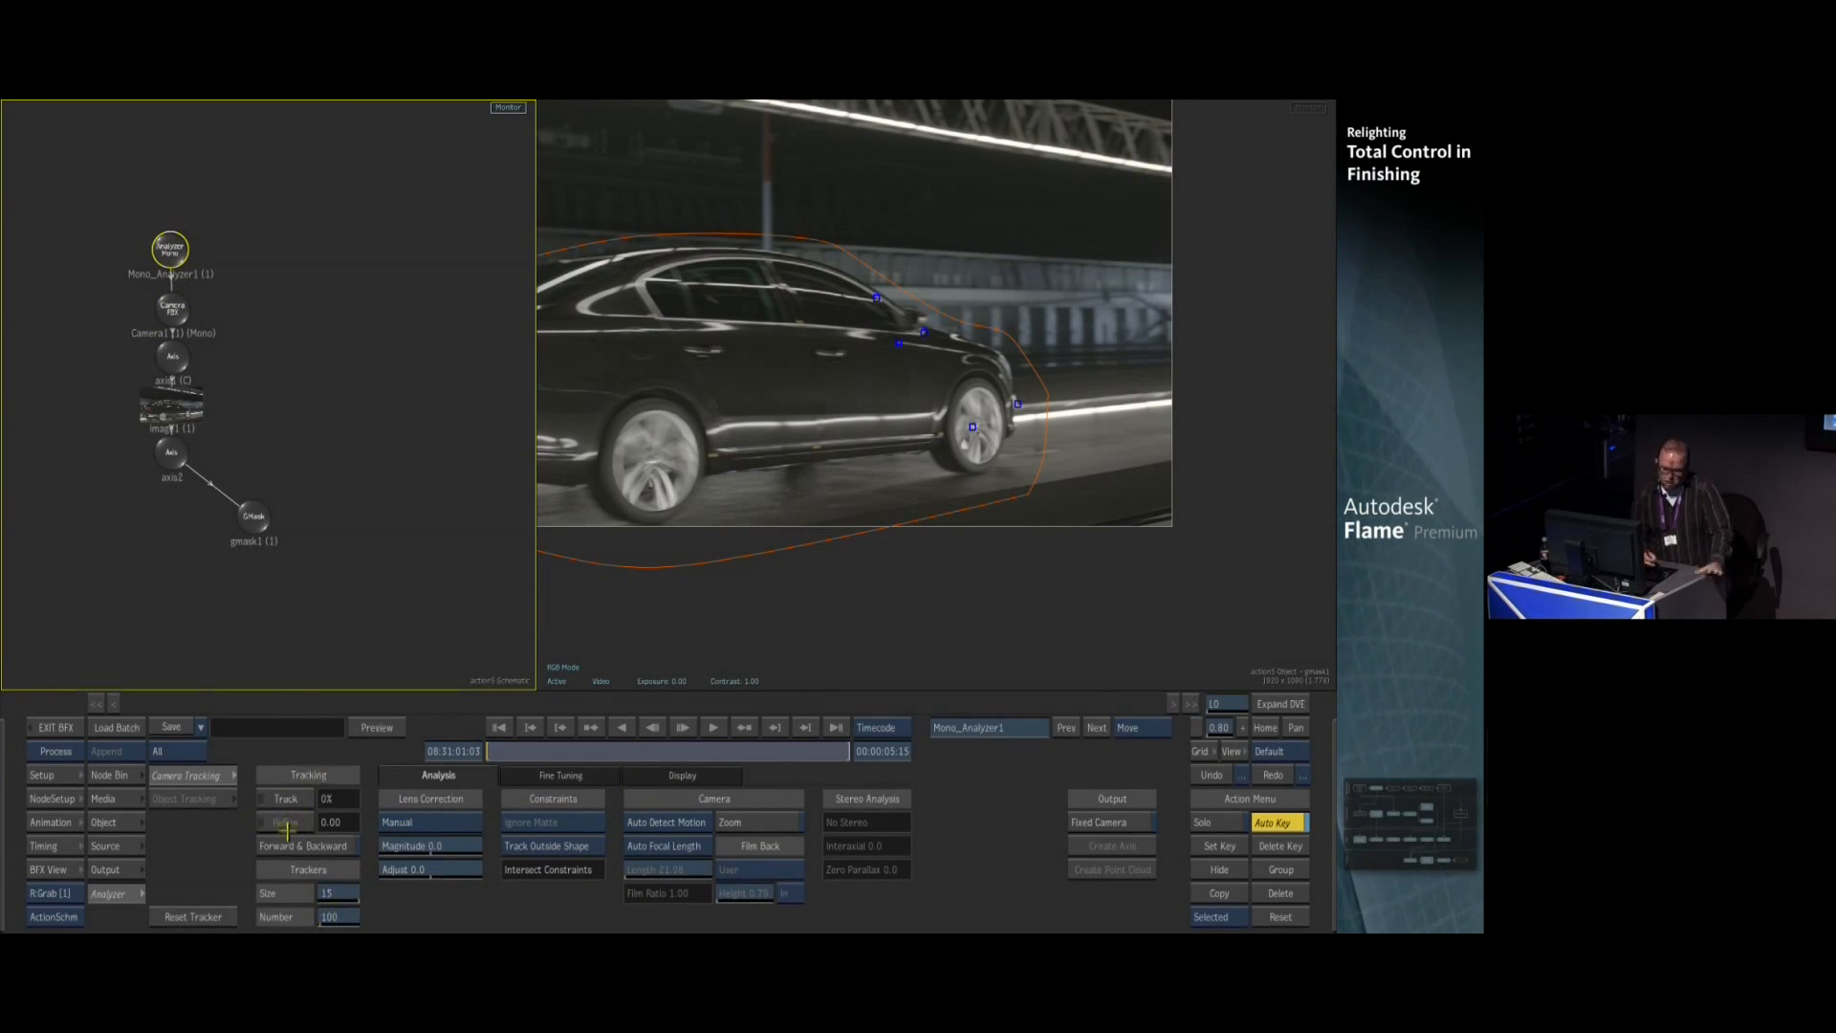
click(287, 799)
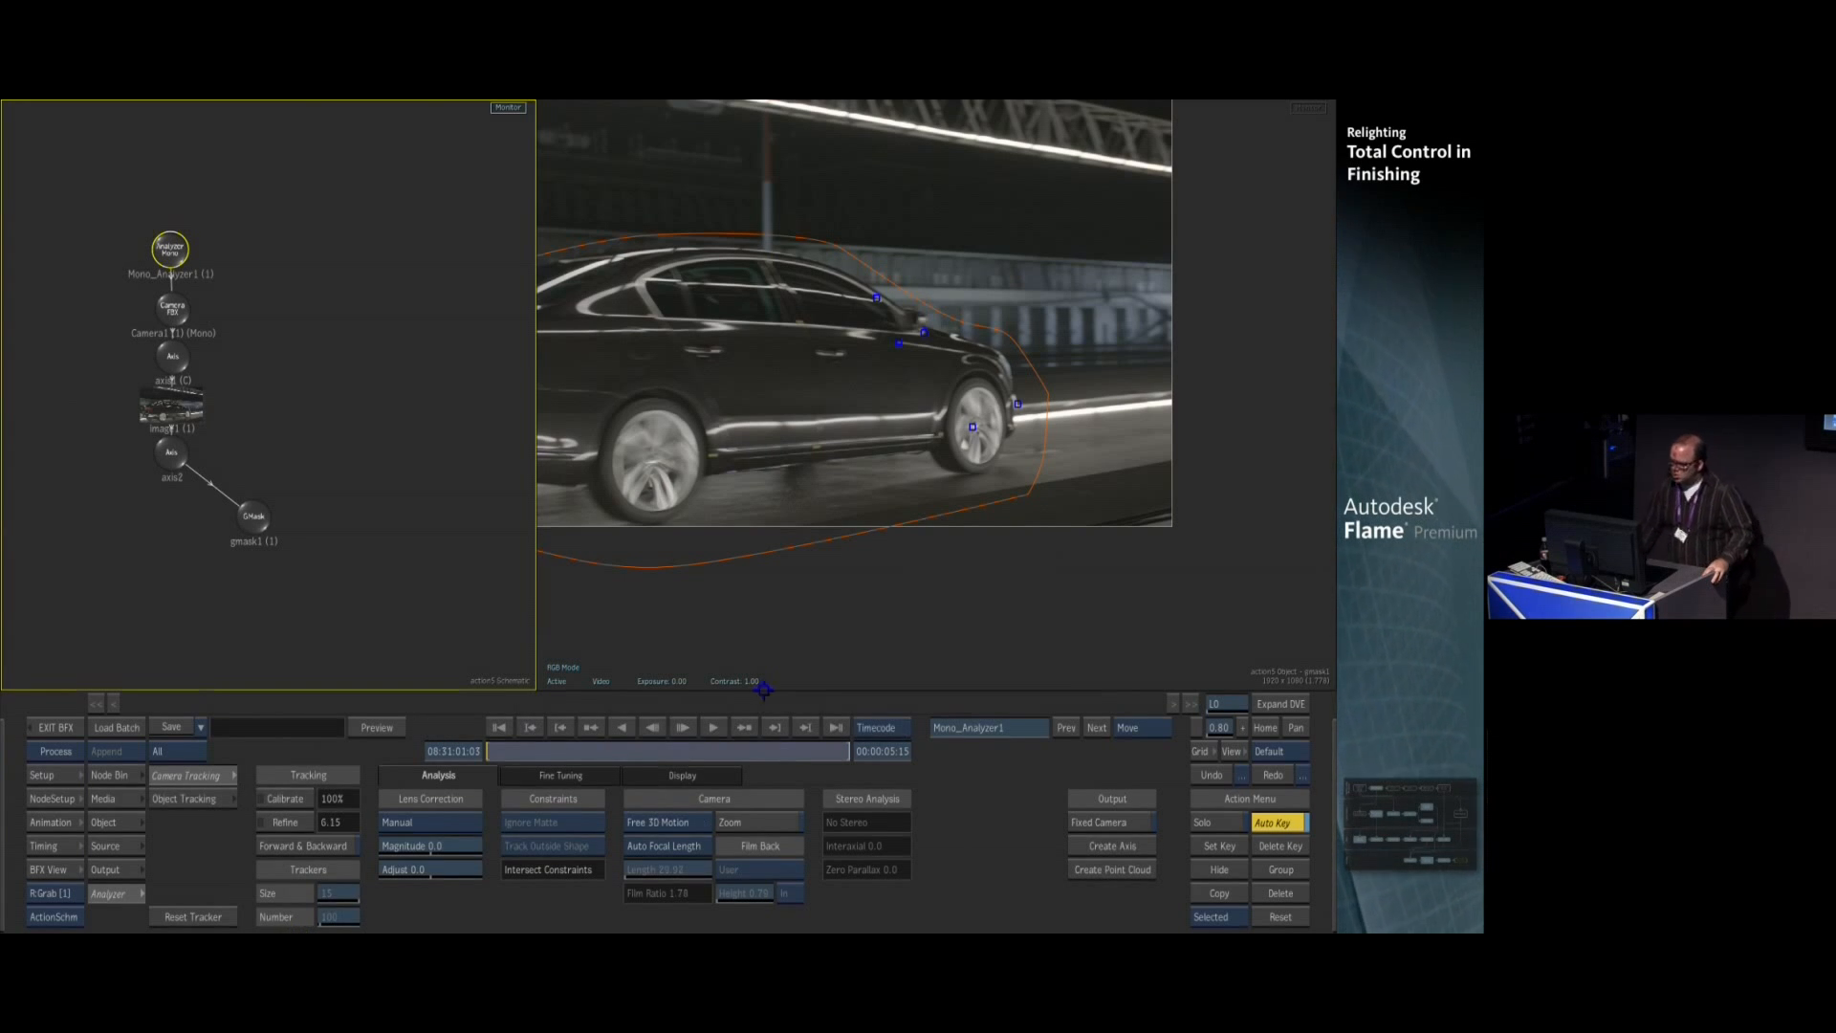
click(898, 597)
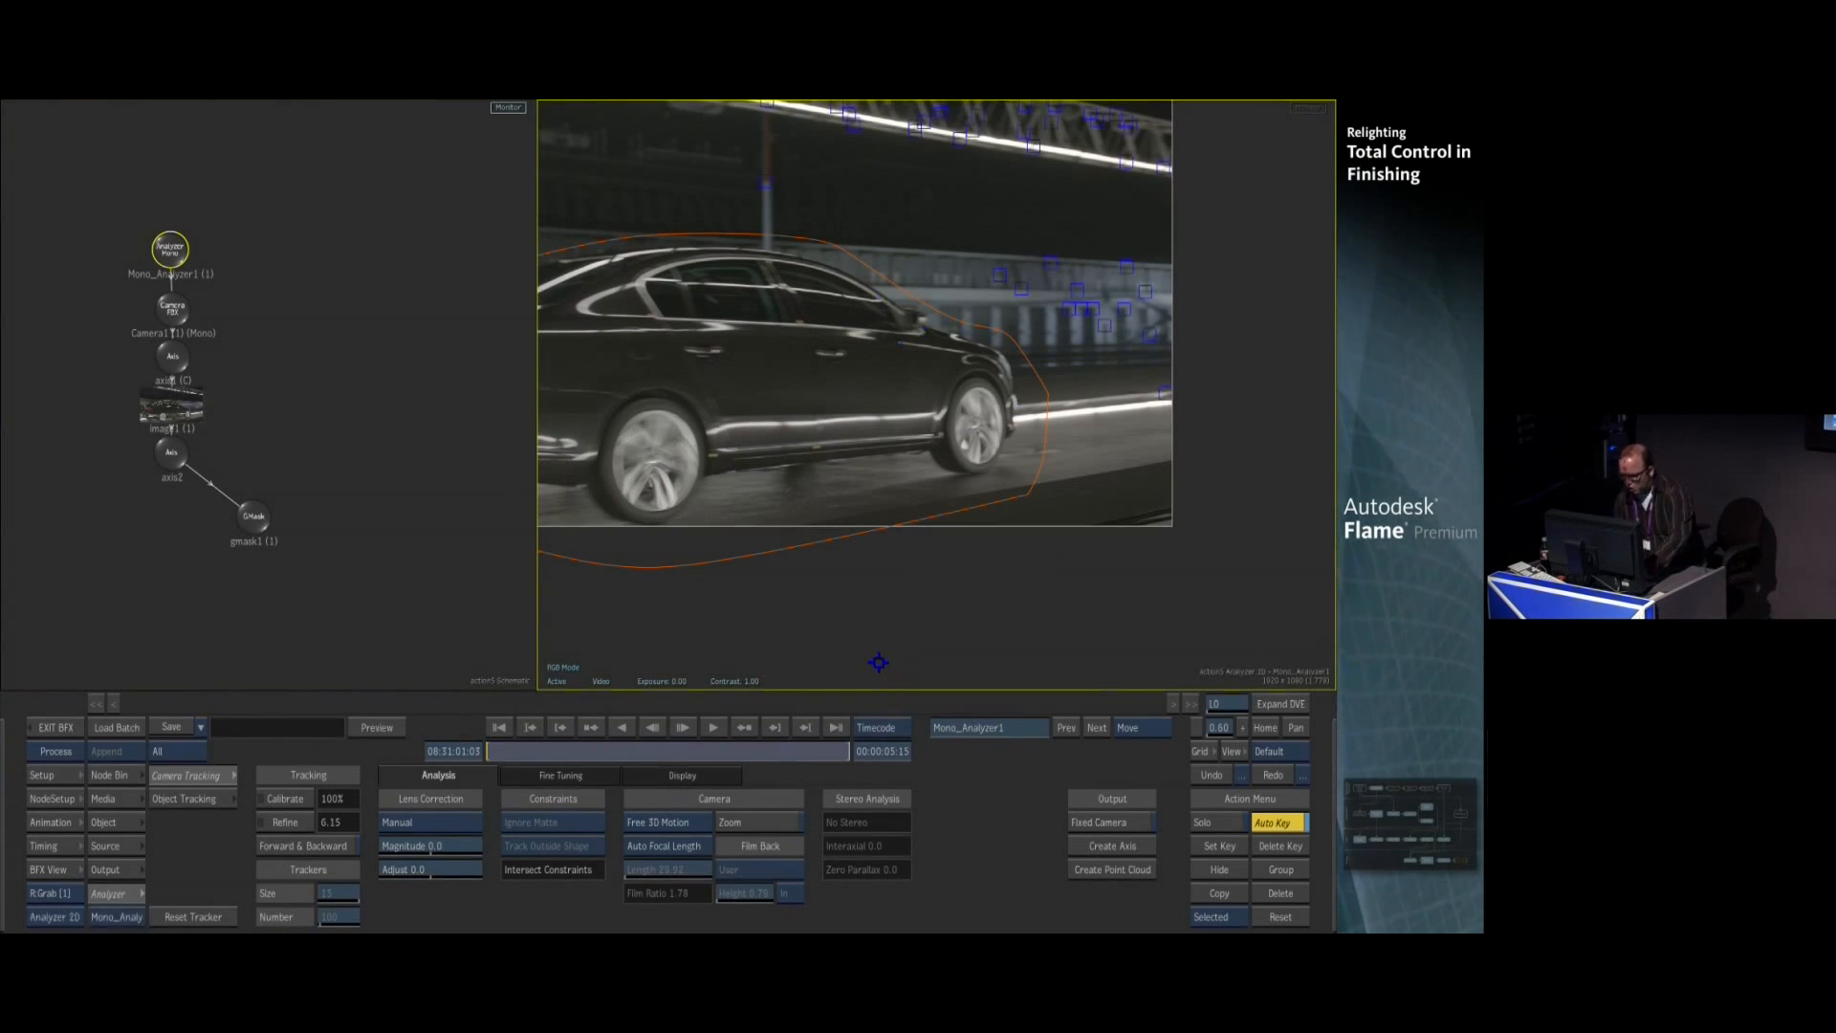
drag(532, 440, 375, 440)
drag(518, 751, 700, 756)
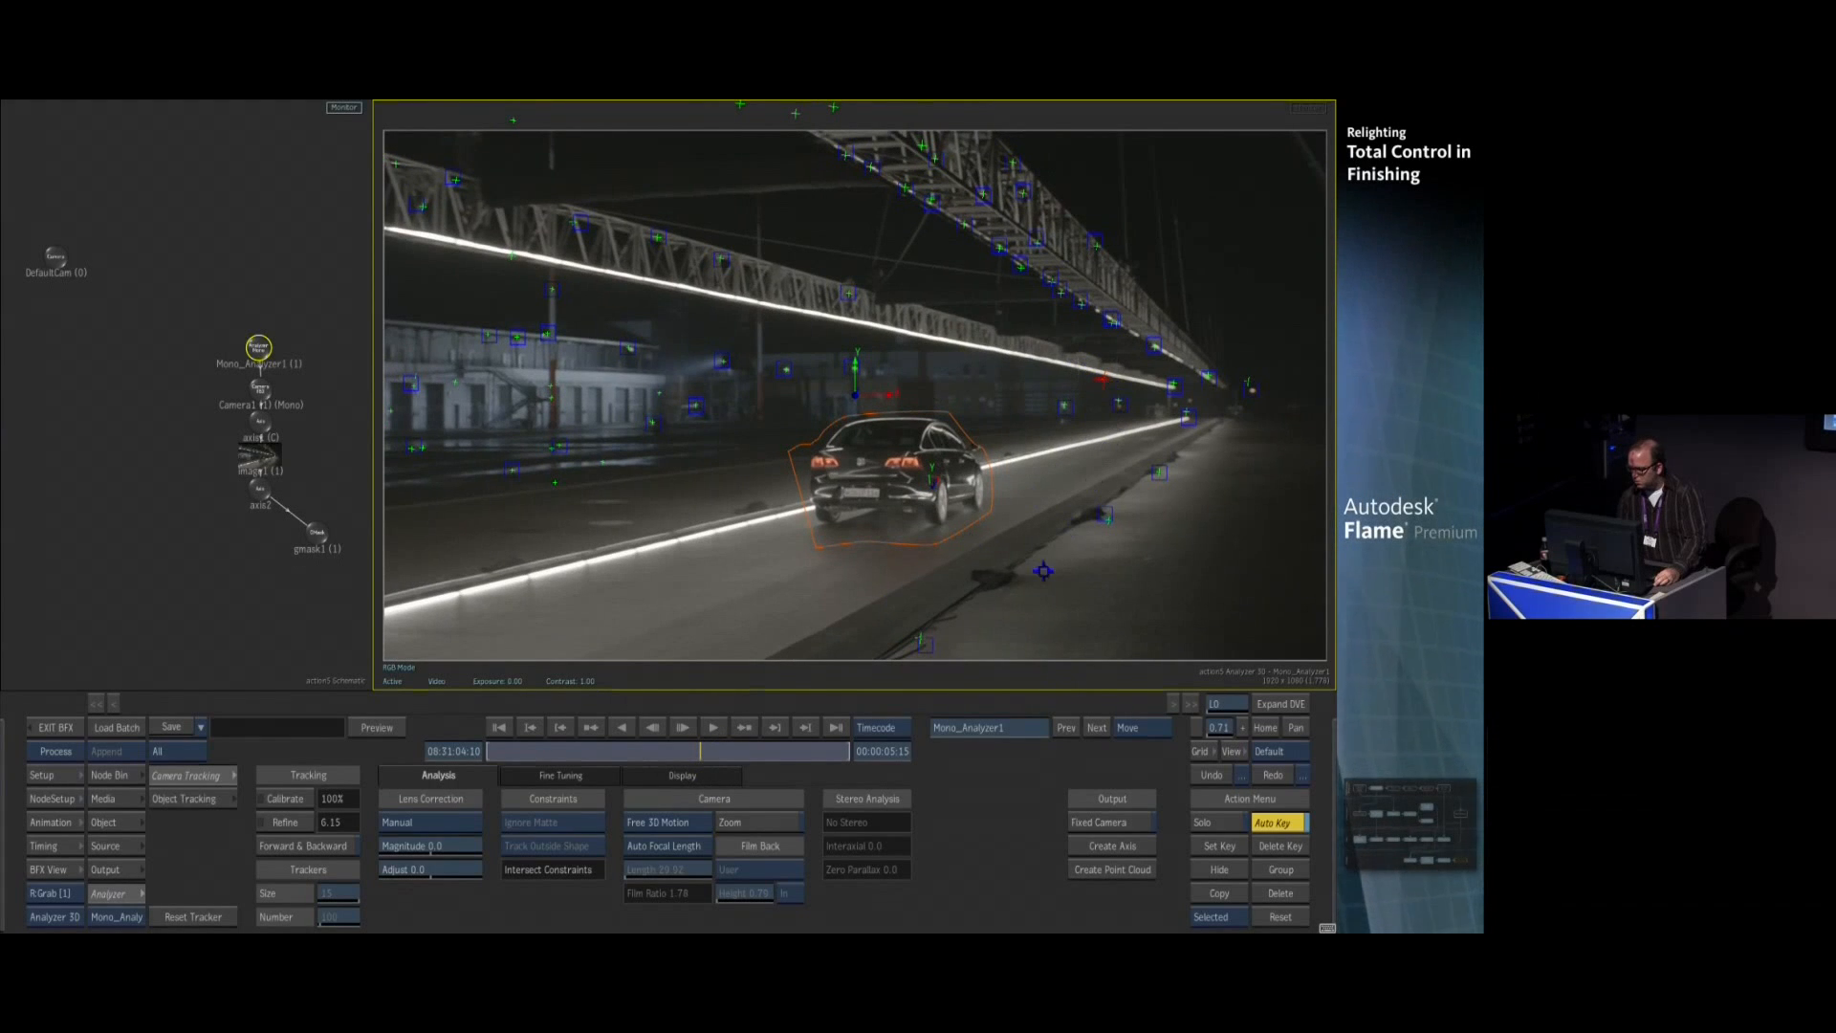
Open the analyzer's fine-tuning settings and refine the camera calibration in two passes, checking the points near the shot's start between them
click(564, 776)
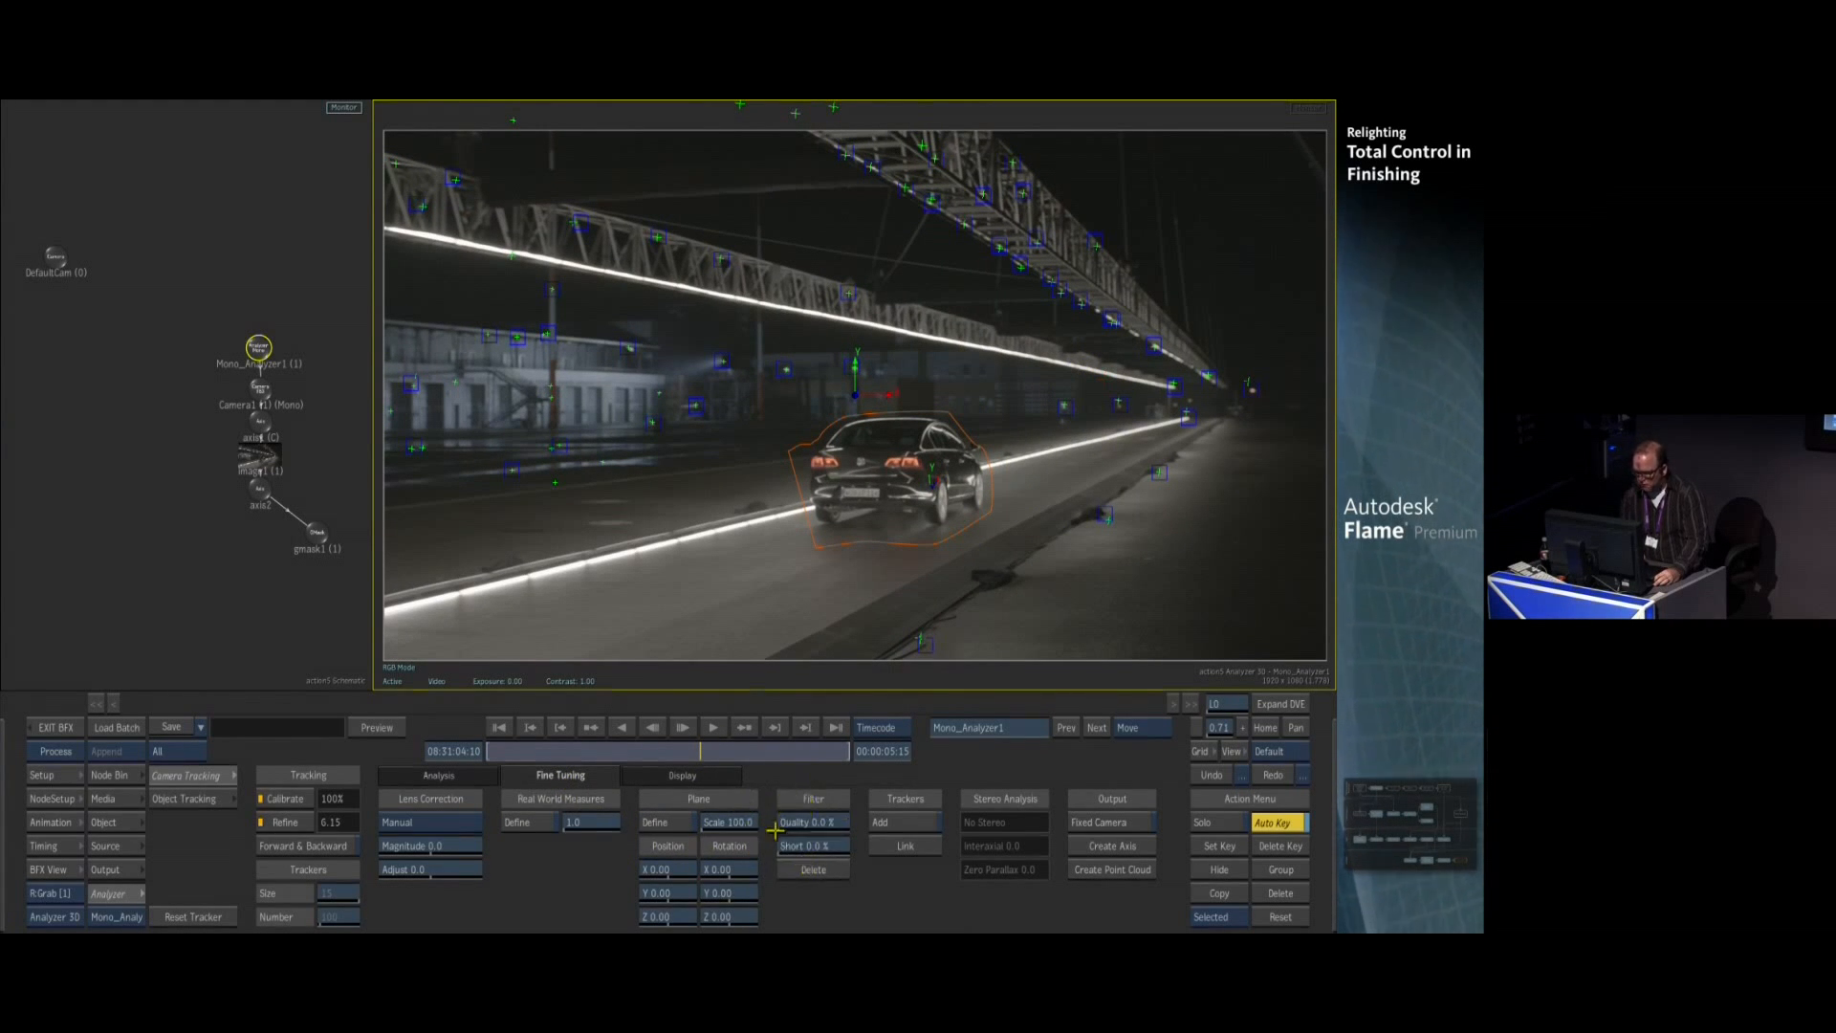
click(287, 822)
click(289, 825)
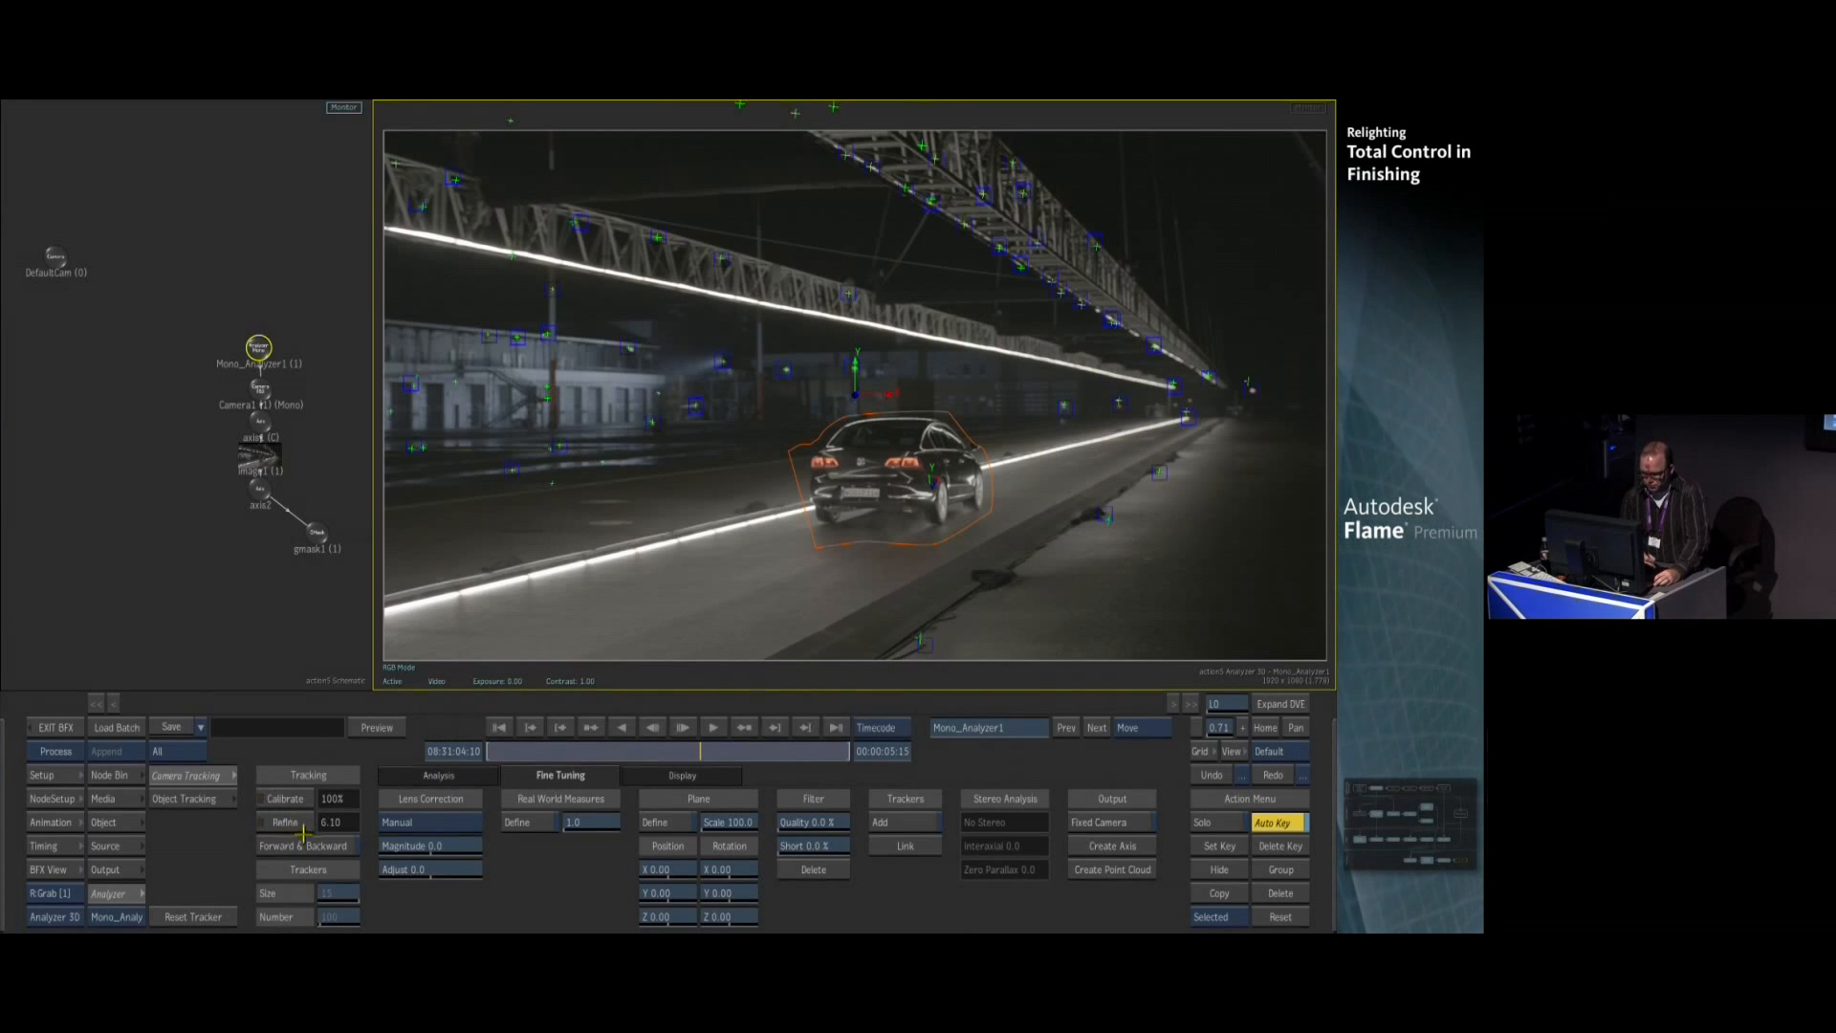
drag(659, 751, 527, 751)
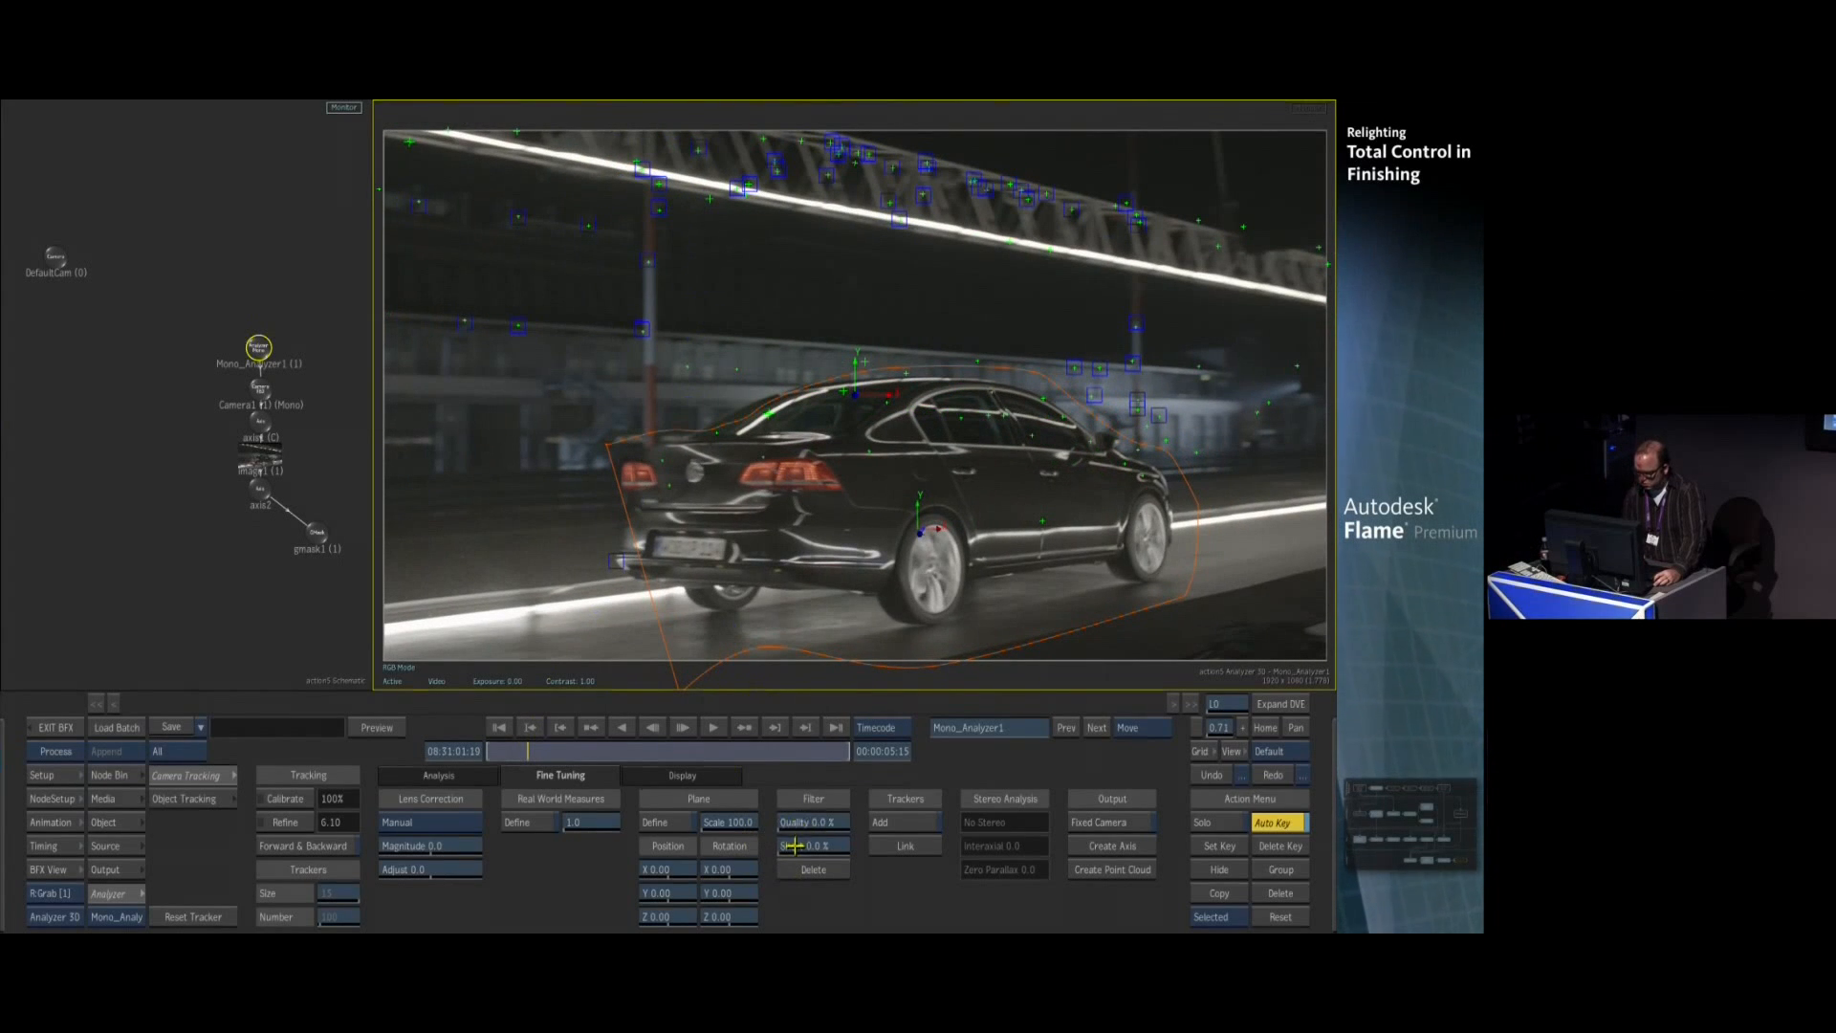
drag(870, 832, 838, 857)
click(287, 823)
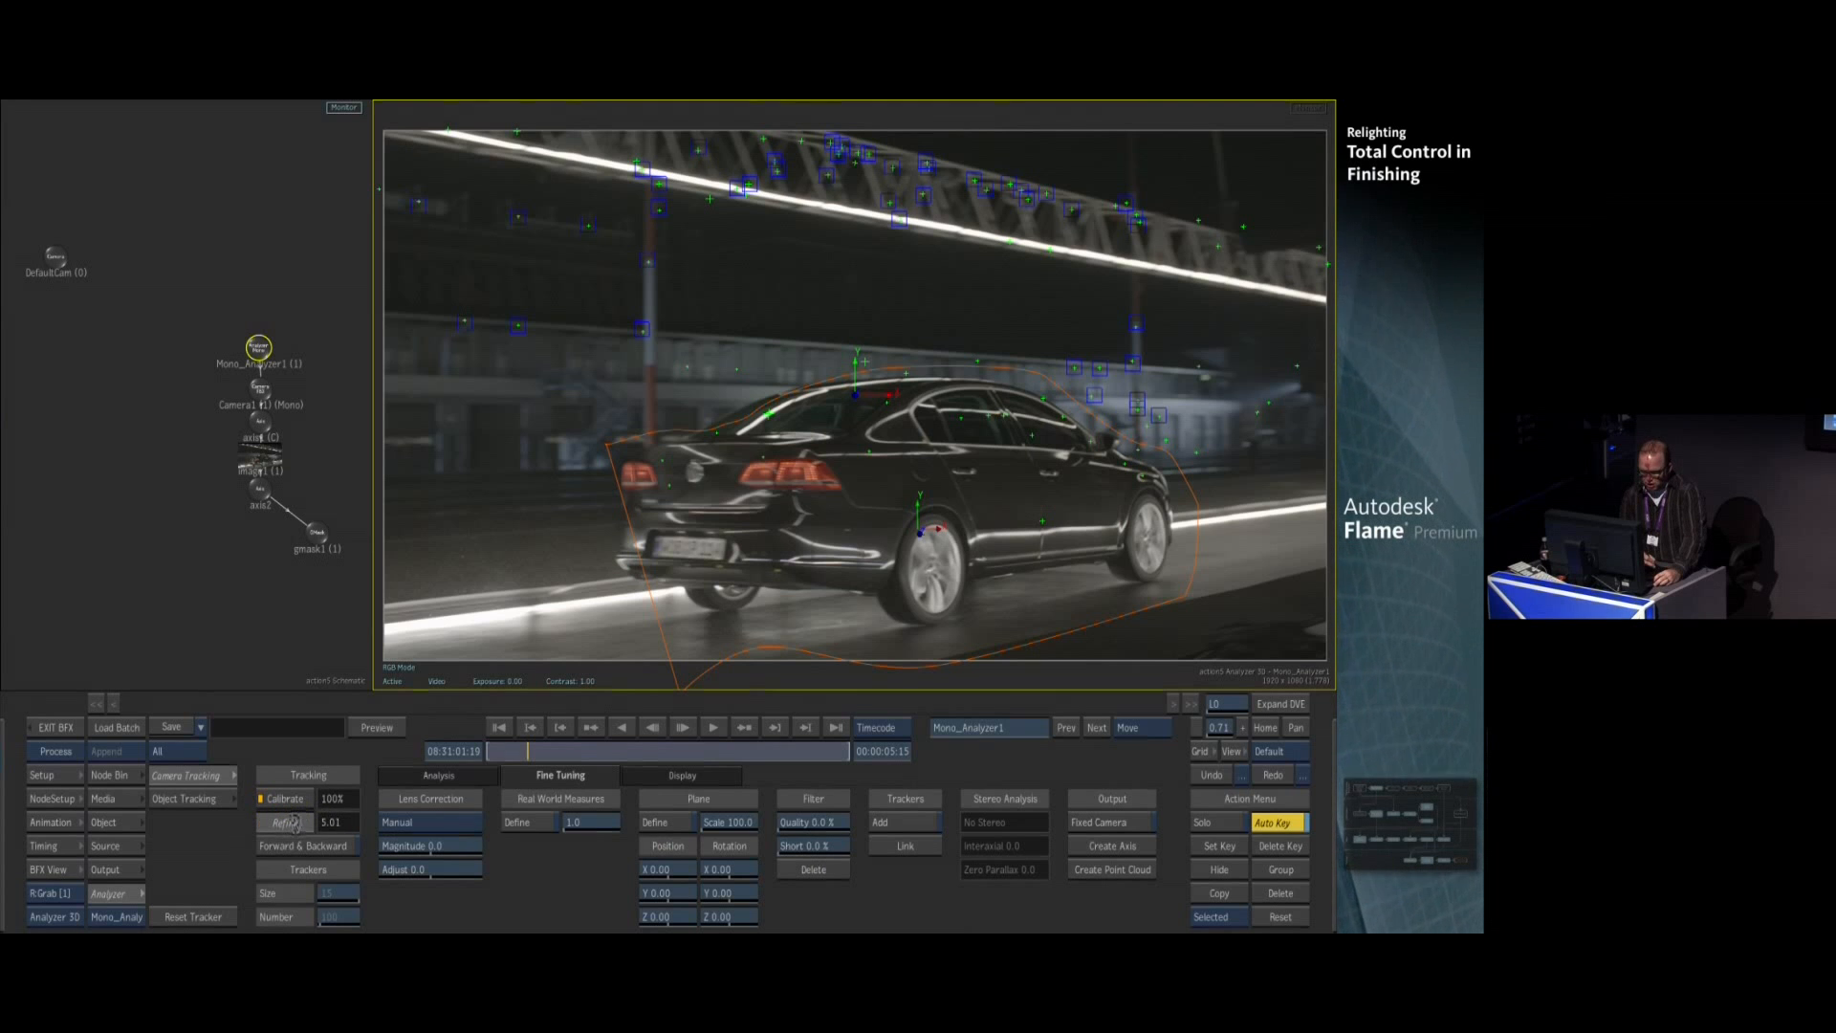
click(292, 824)
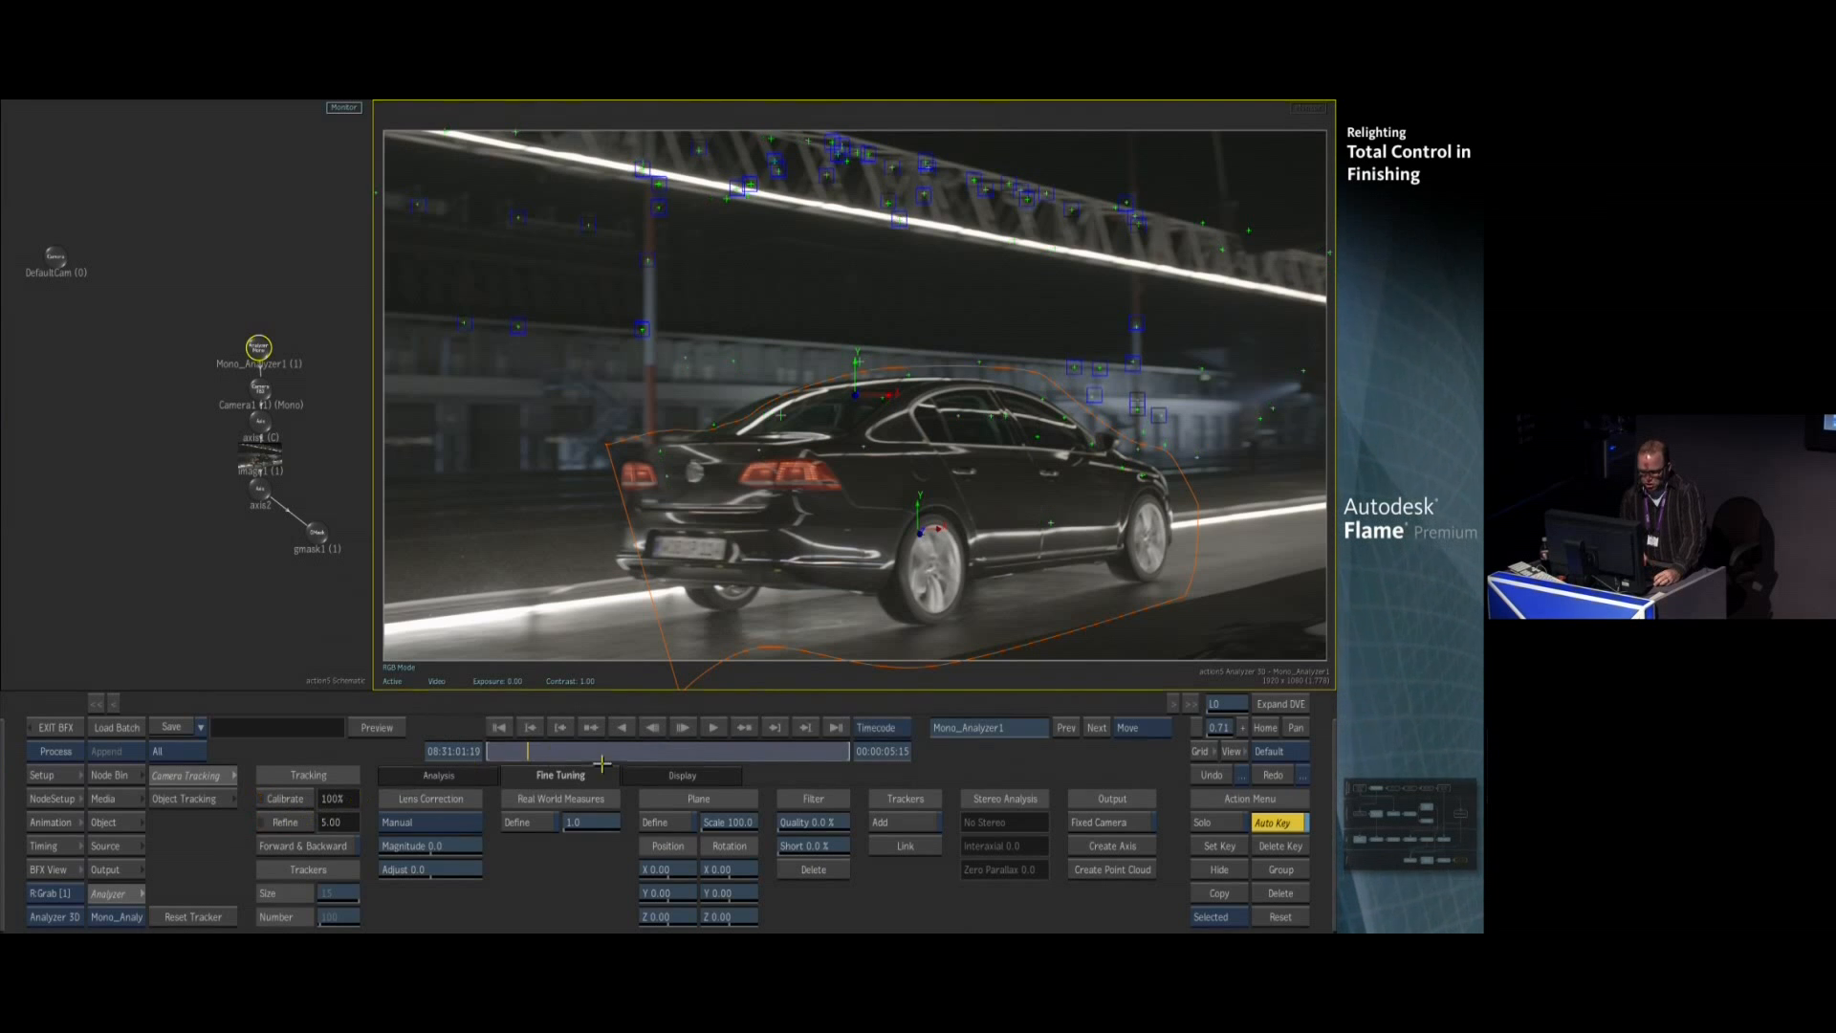
Go to 08:31:05:00 and enlarge the analyzer's point cloud display to a point size of 15.8
drag(540, 754, 742, 754)
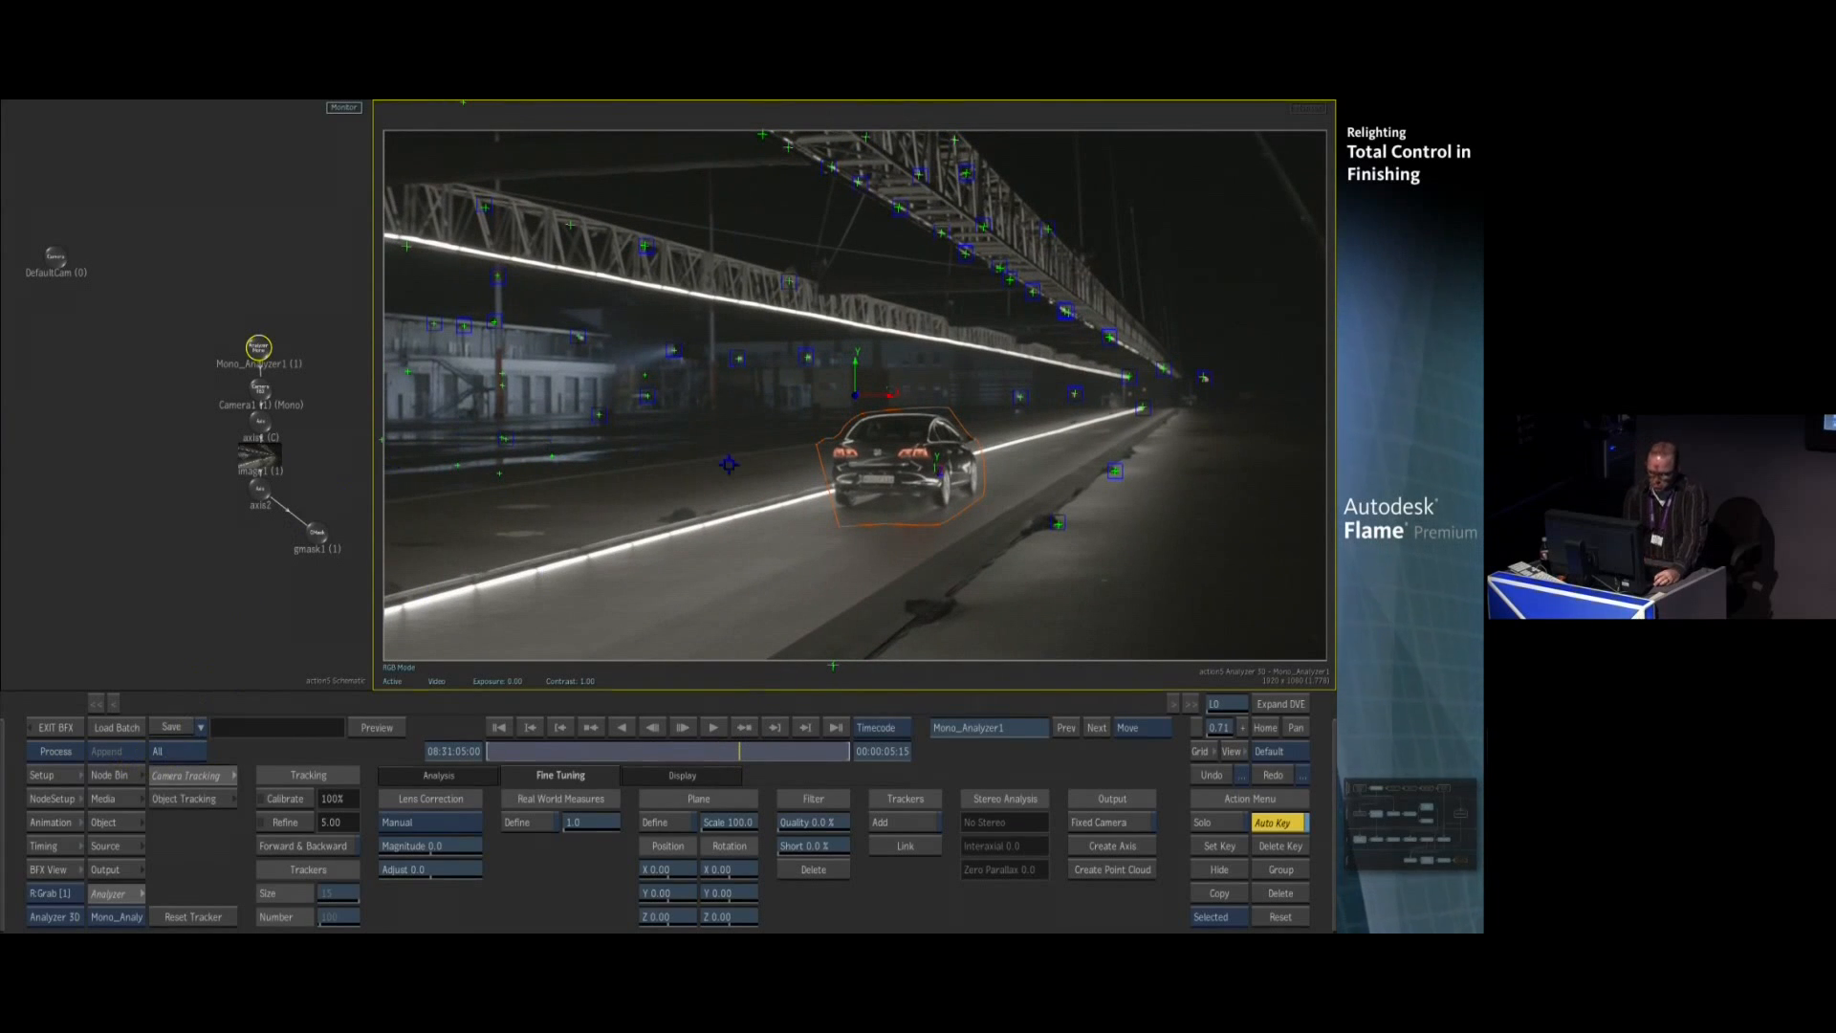
click(681, 774)
drag(531, 846, 616, 842)
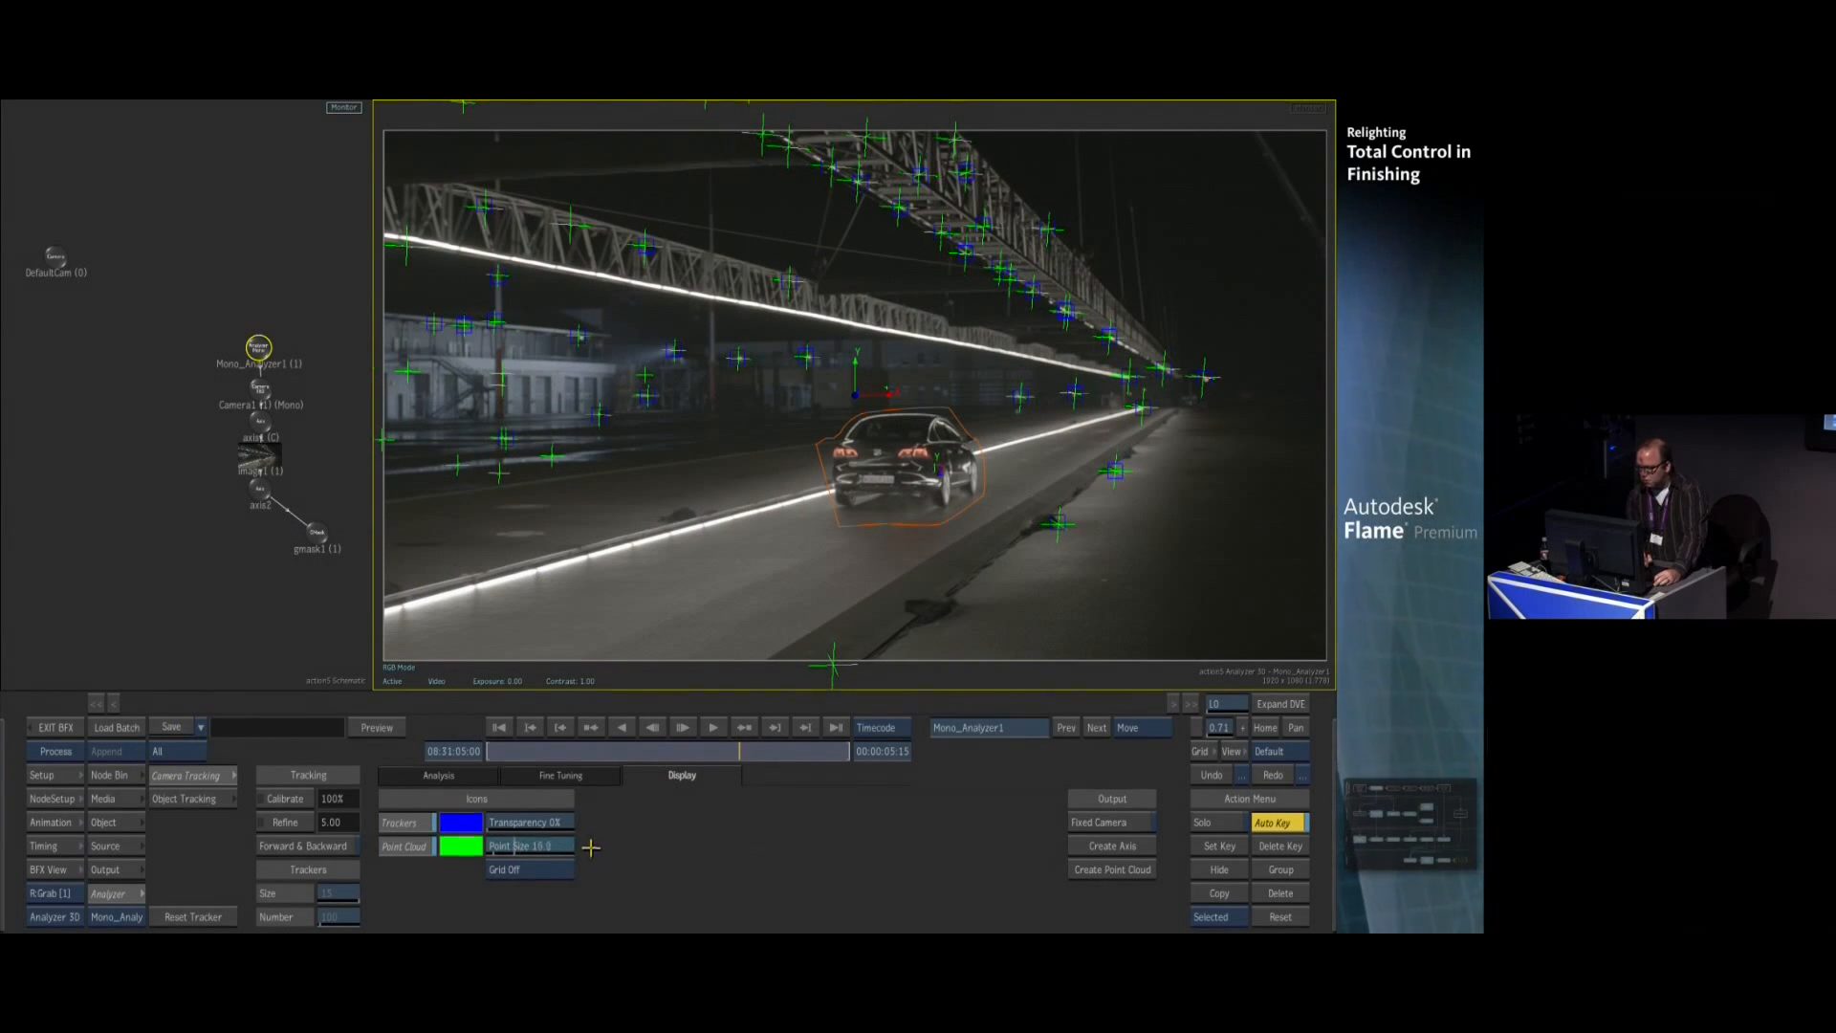
drag(591, 847, 556, 704)
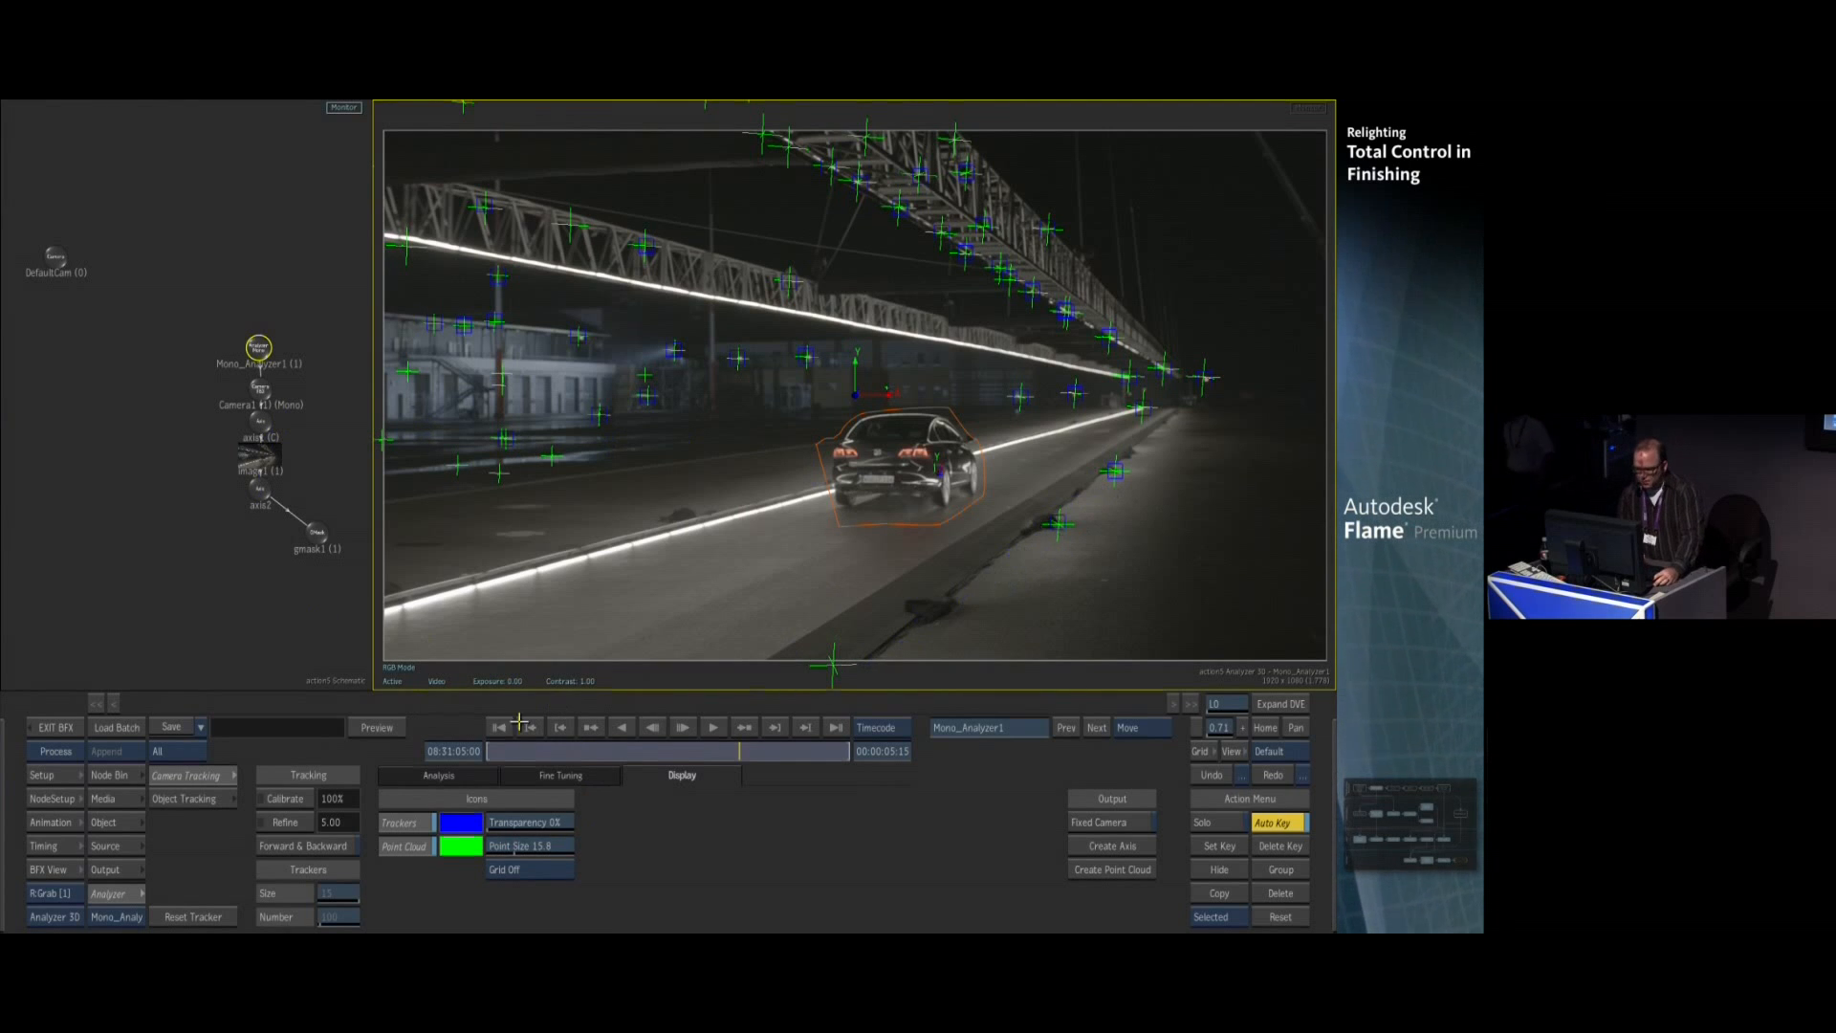
Create an axis from the tracked ground point beside the road, right of the car, and enlarge the schematic view to show its nodes
drag(332, 588, 232, 507)
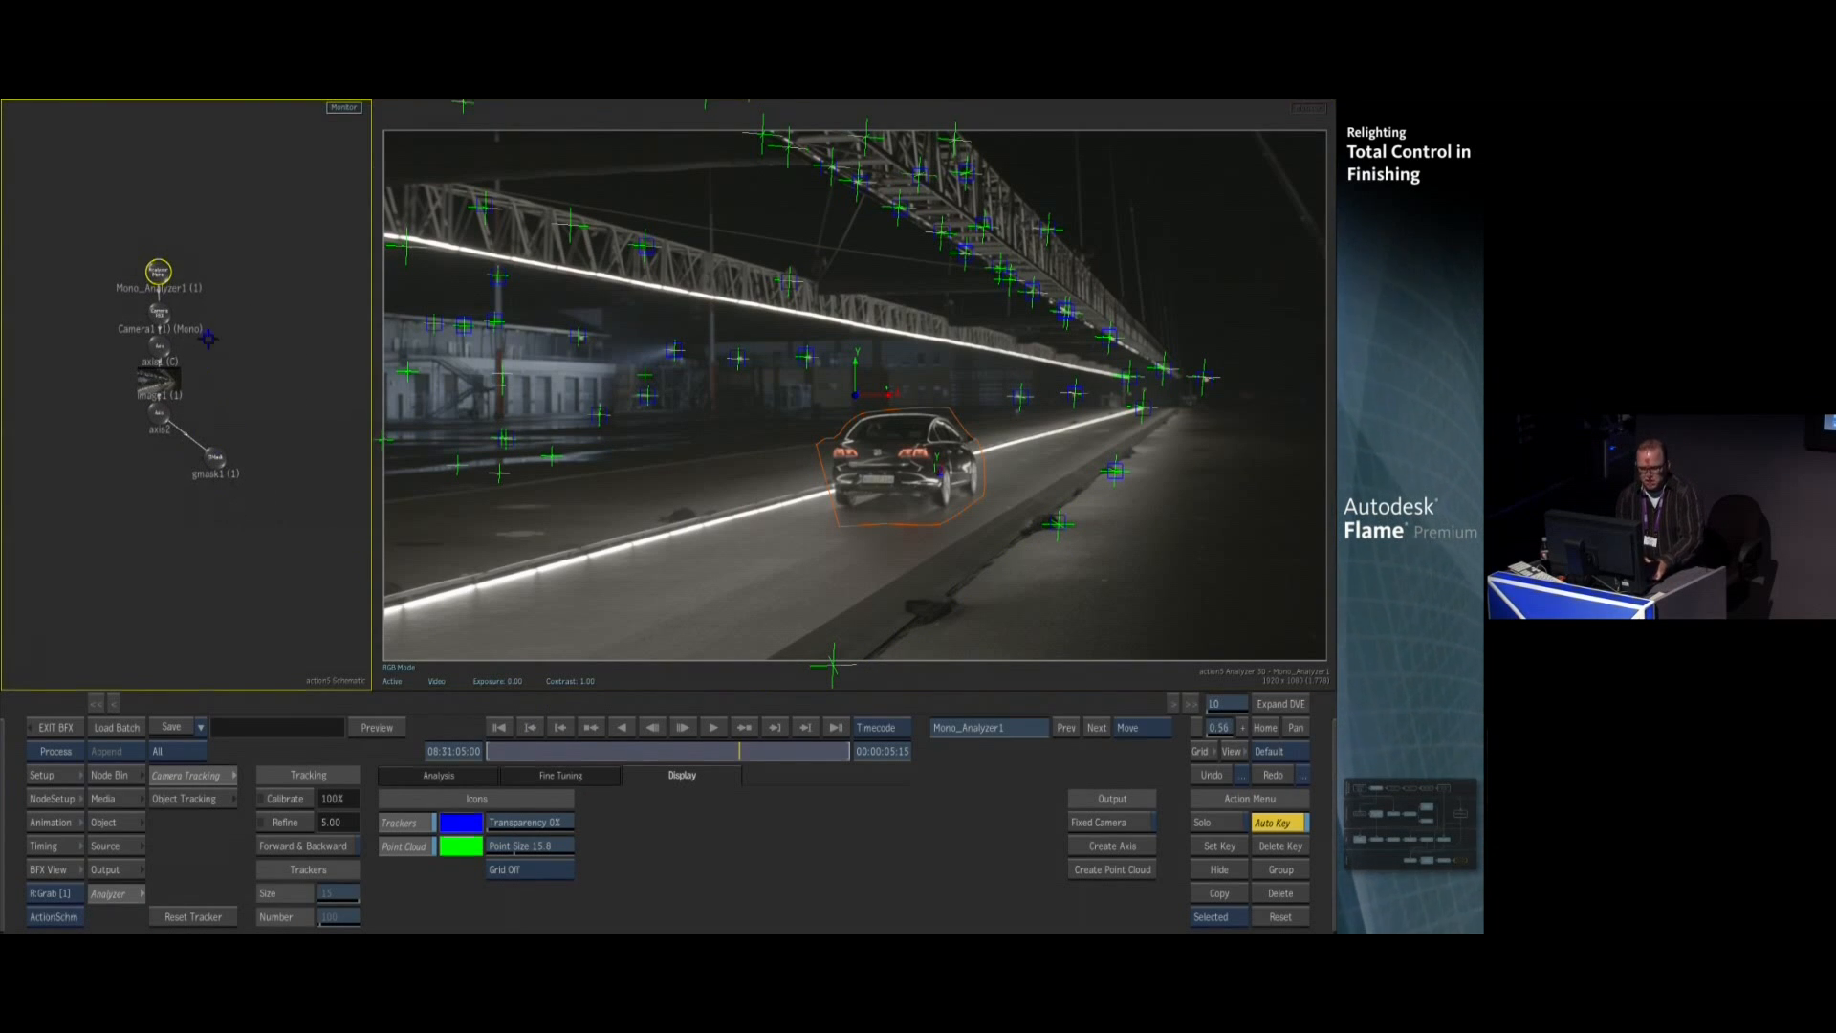
click(1057, 524)
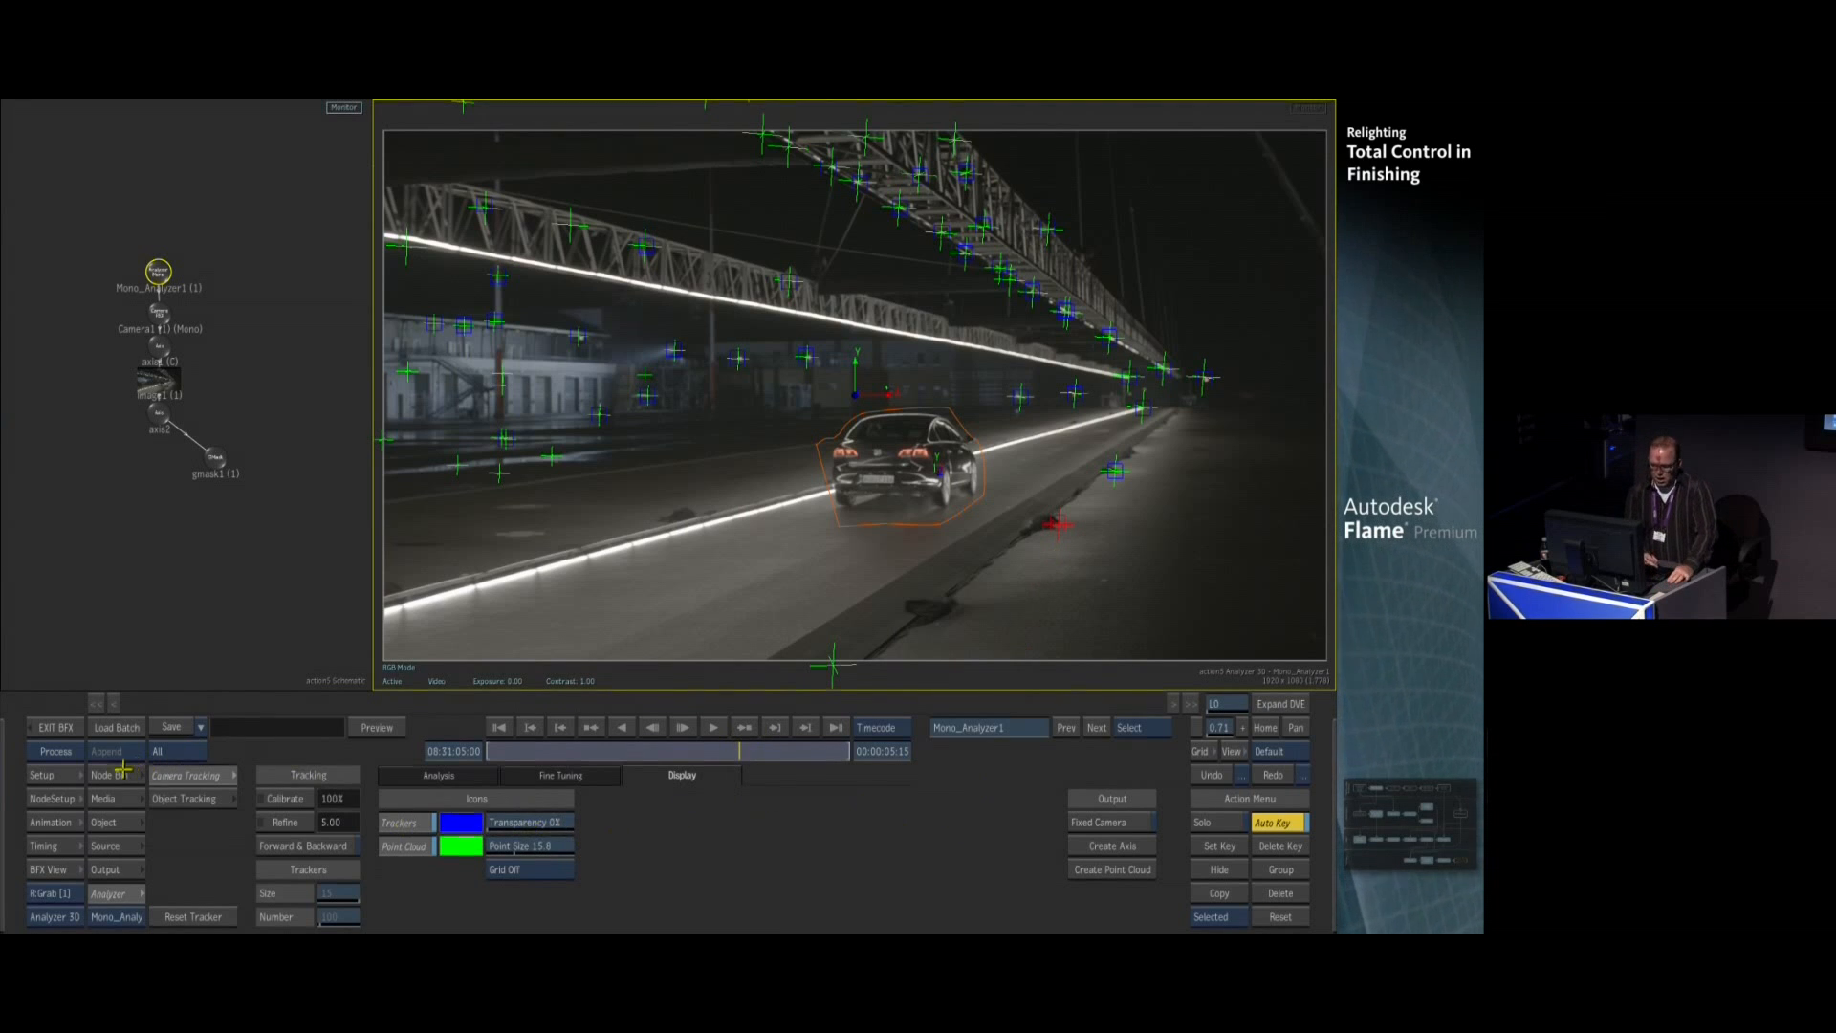
click(1115, 845)
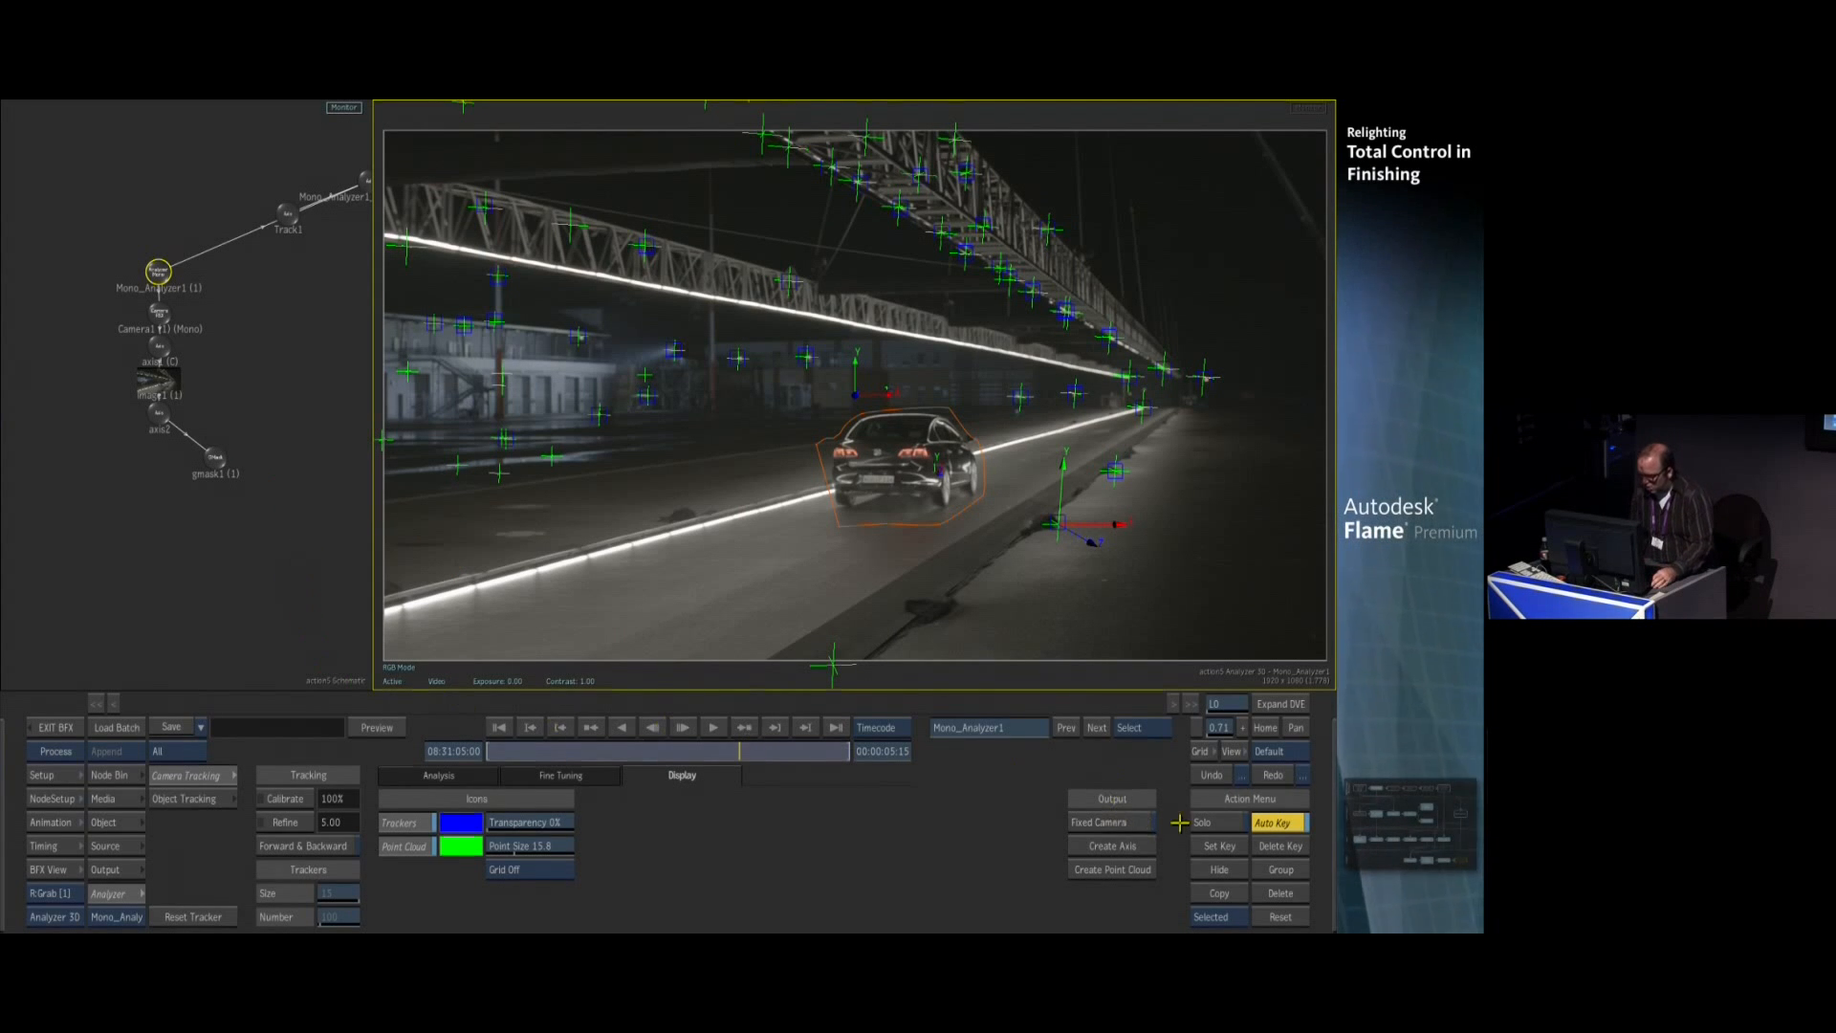
click(229, 547)
drag(378, 492, 646, 491)
click(492, 545)
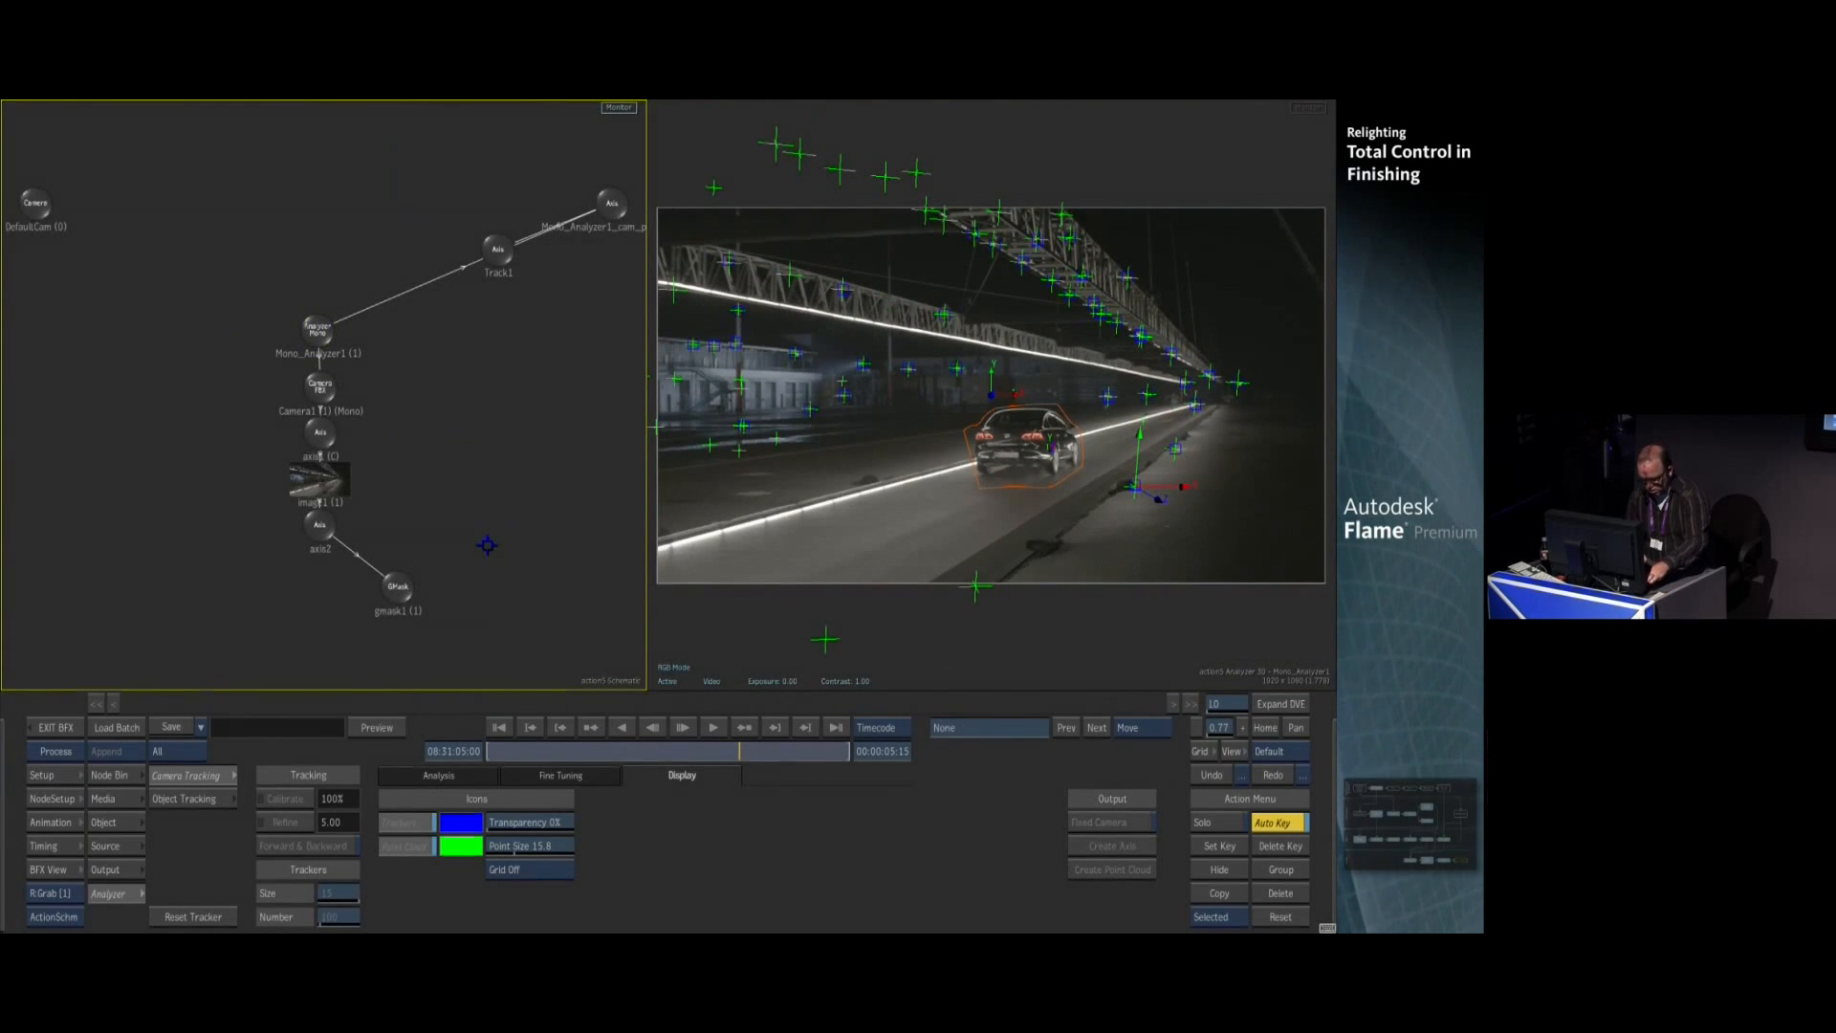
Examine the cameras and axes from the top view at 08:31:04:17 and open the DefaultCam's object settings
key(F3)
mouse_move(438, 477)
mouse_down()
mouse_move(443, 520)
mouse_move(451, 488)
mouse_move(201, 463)
mouse_move(410, 467)
mouse_up()
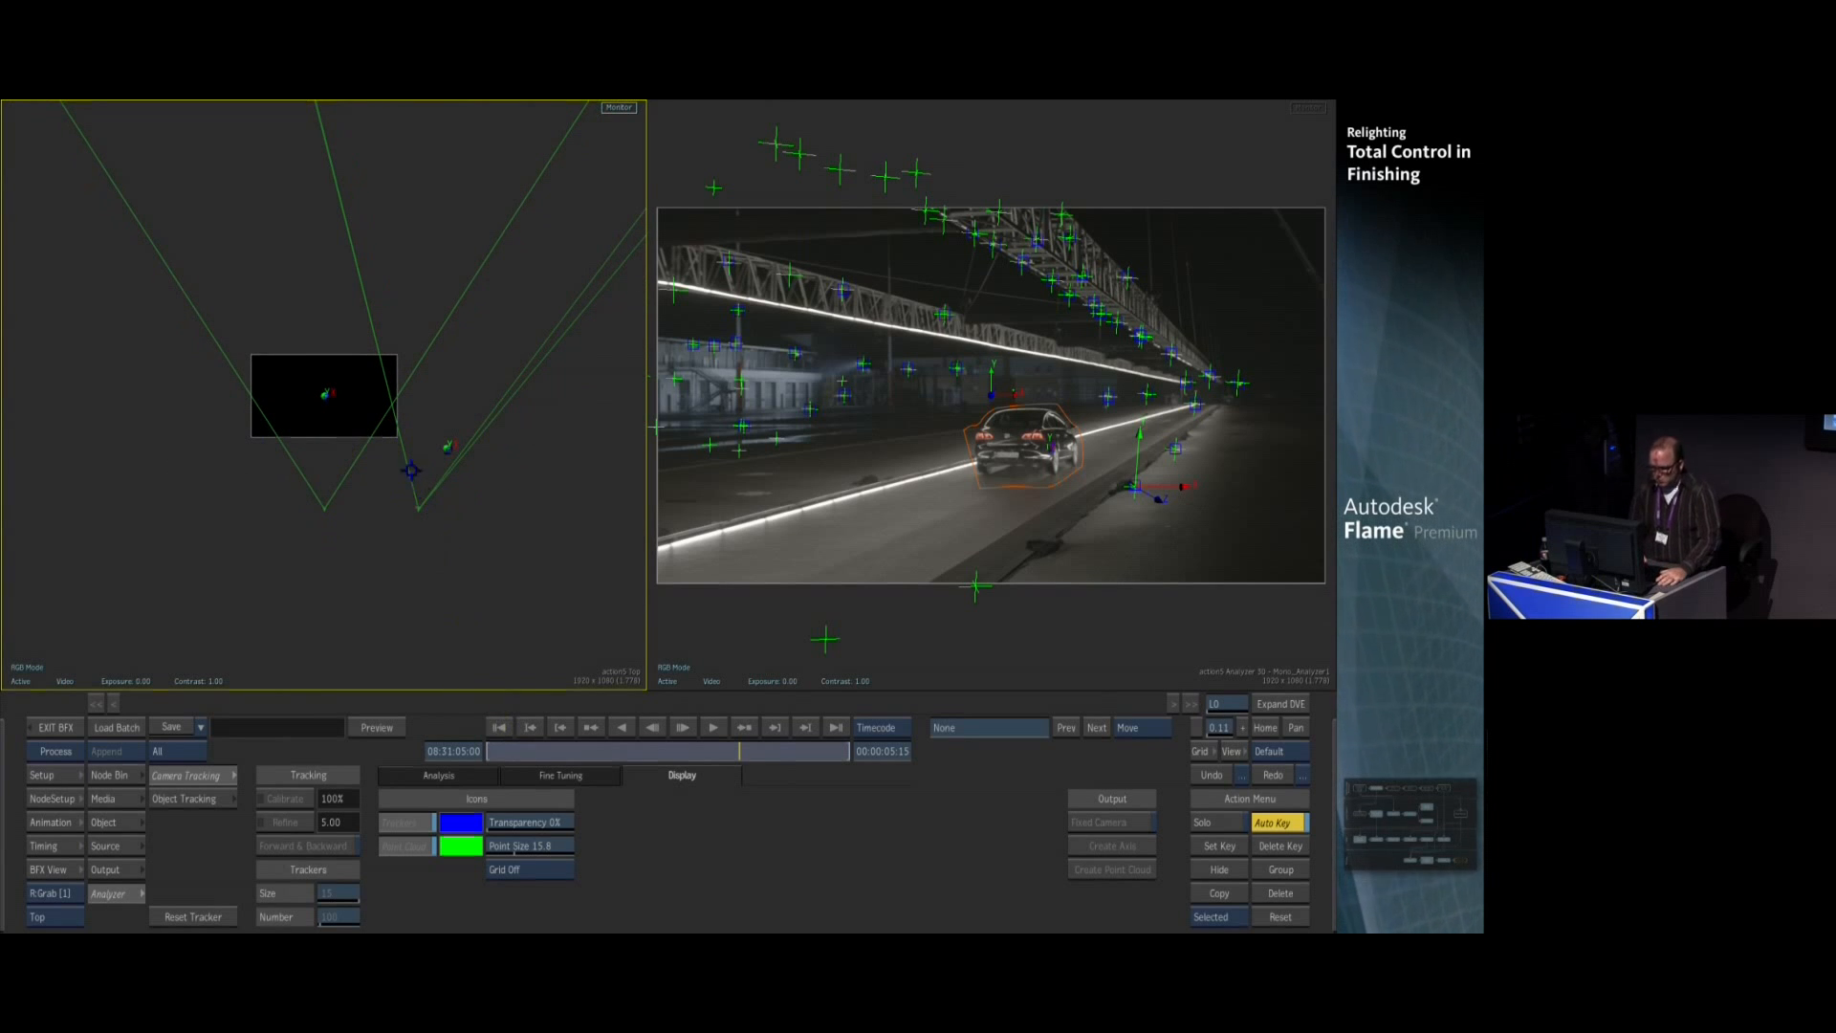
click(334, 502)
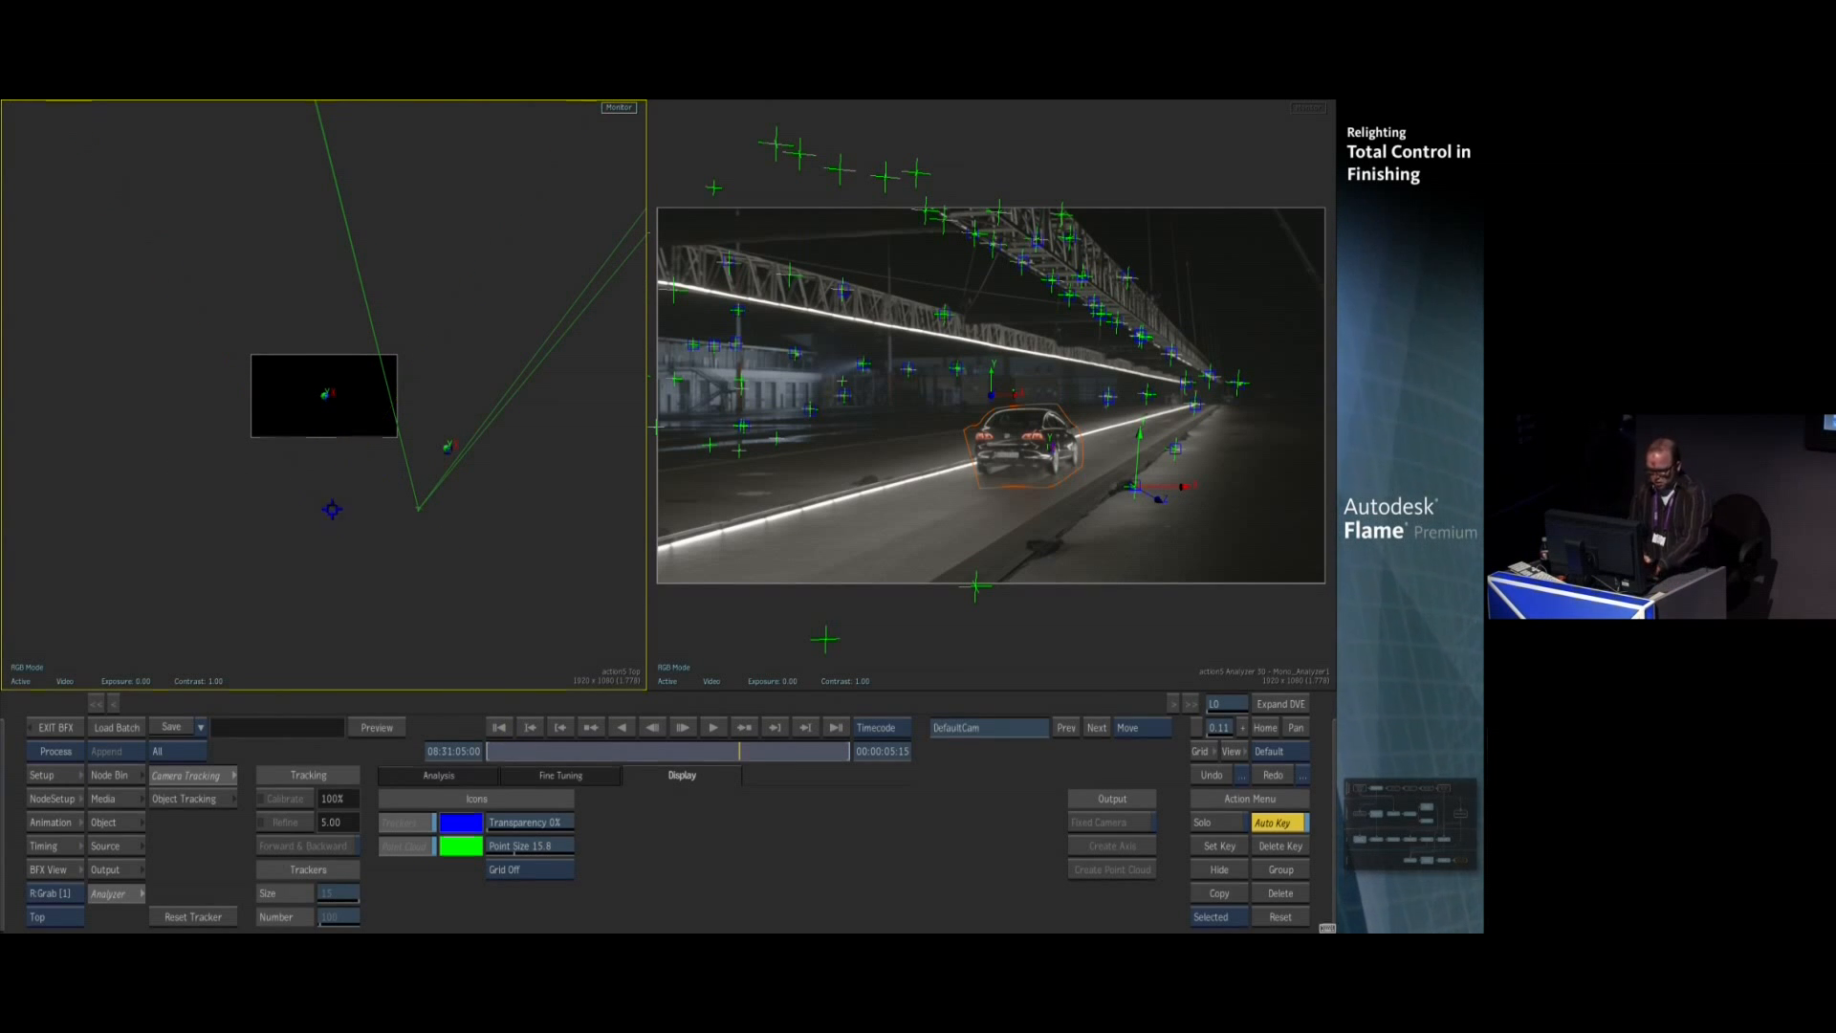
drag(642, 757, 718, 750)
click(112, 819)
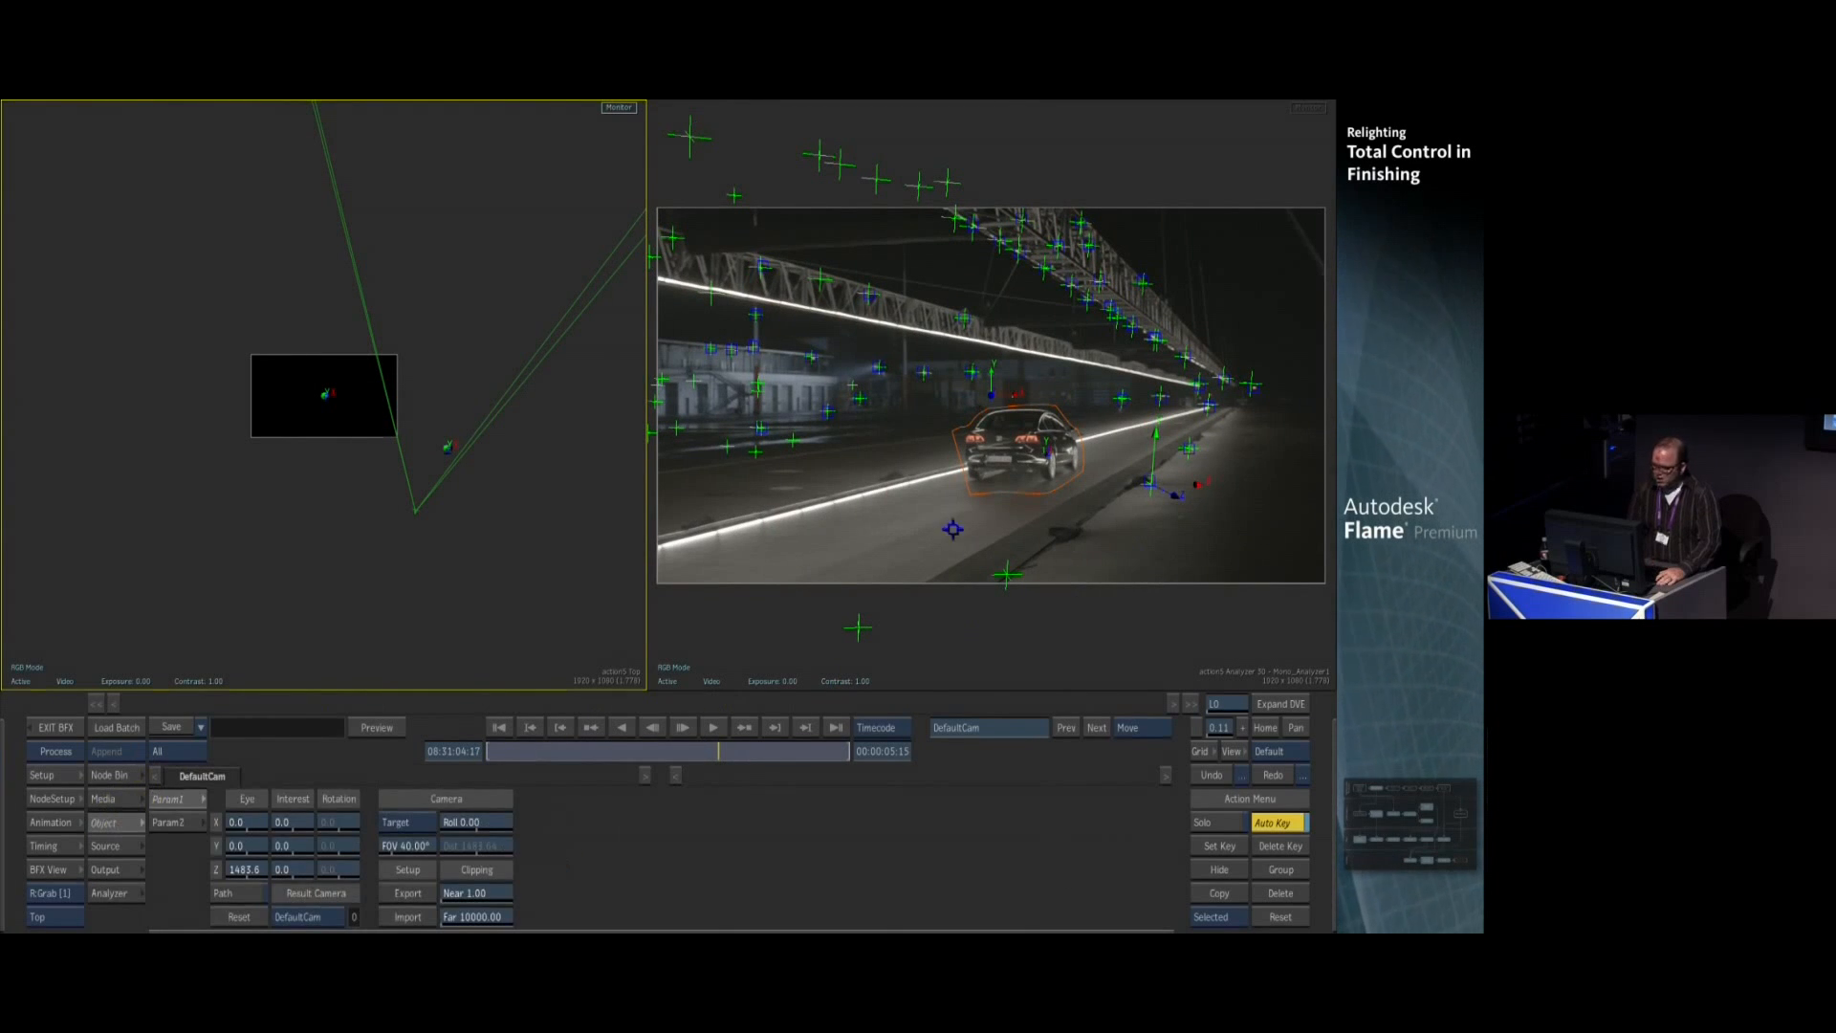
Return to the schematic and reposition the Track1 axis node below and to the right of the camera point axis
key(grave)
drag(436, 373, 259, 361)
drag(315, 236, 483, 316)
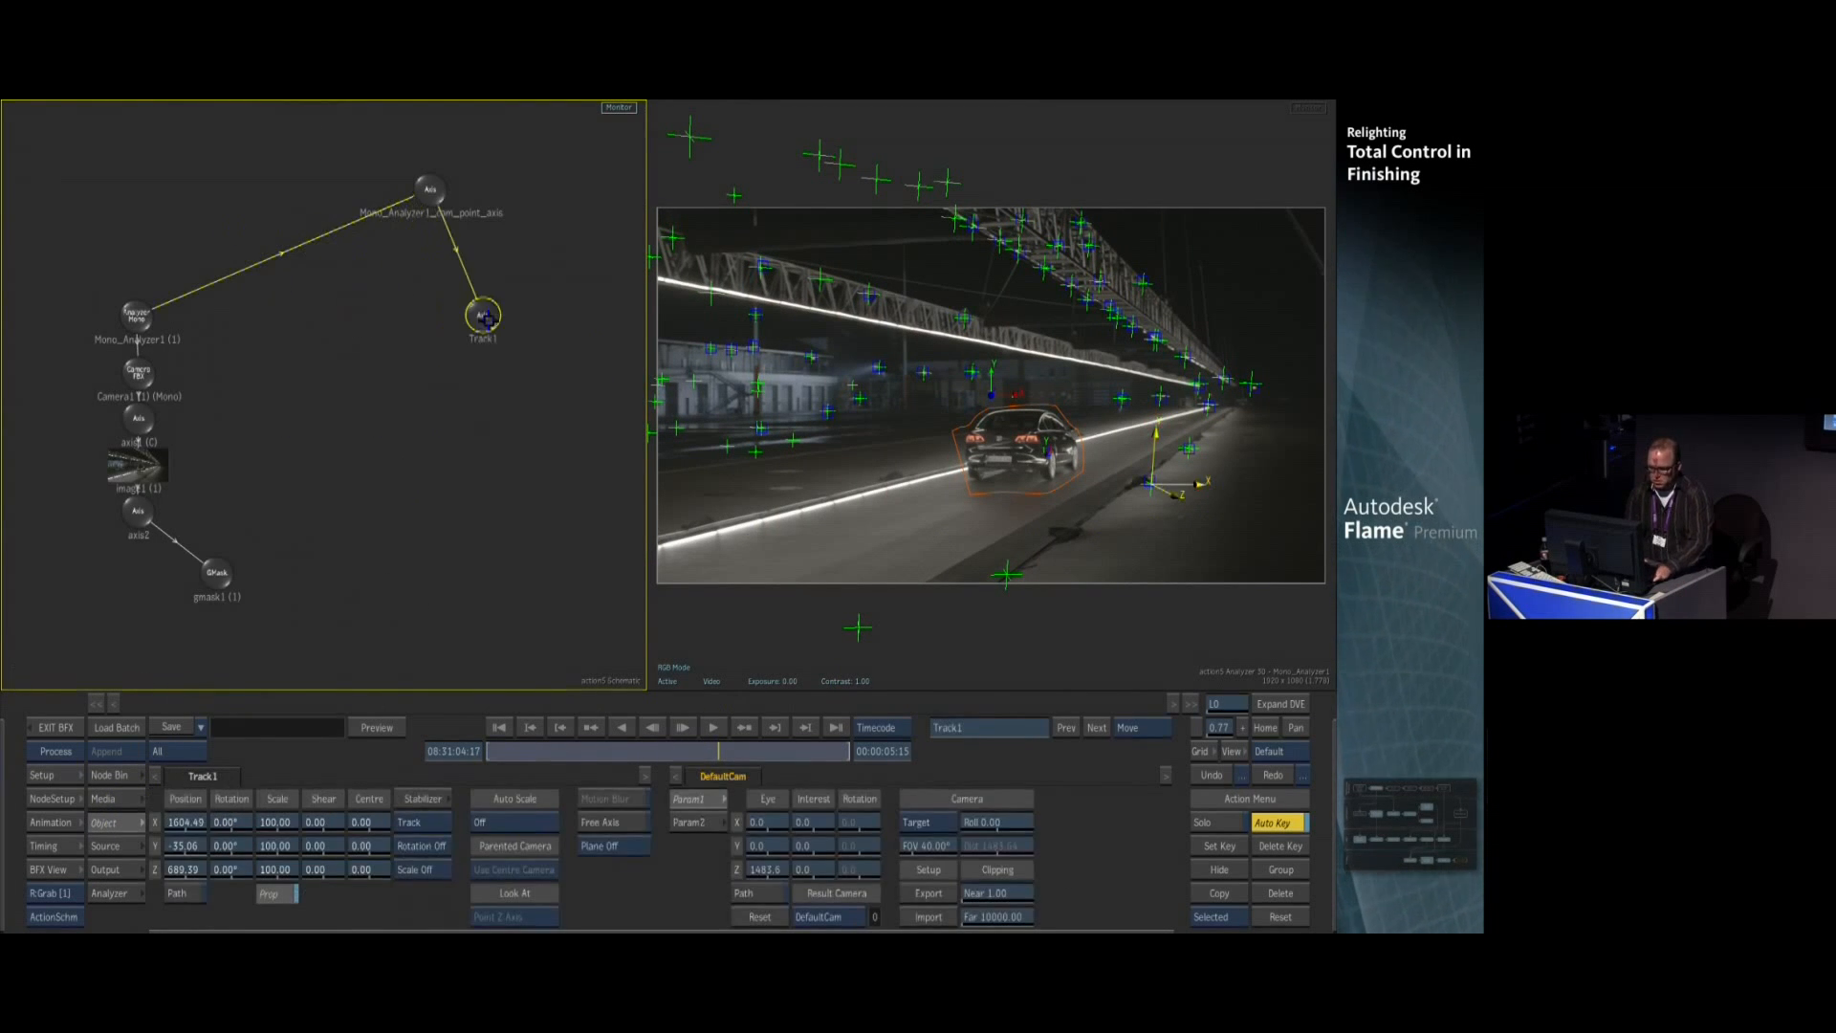
Add a 3D Text node with its own axis to the Action schematic and parent that axis under Track1
click(108, 774)
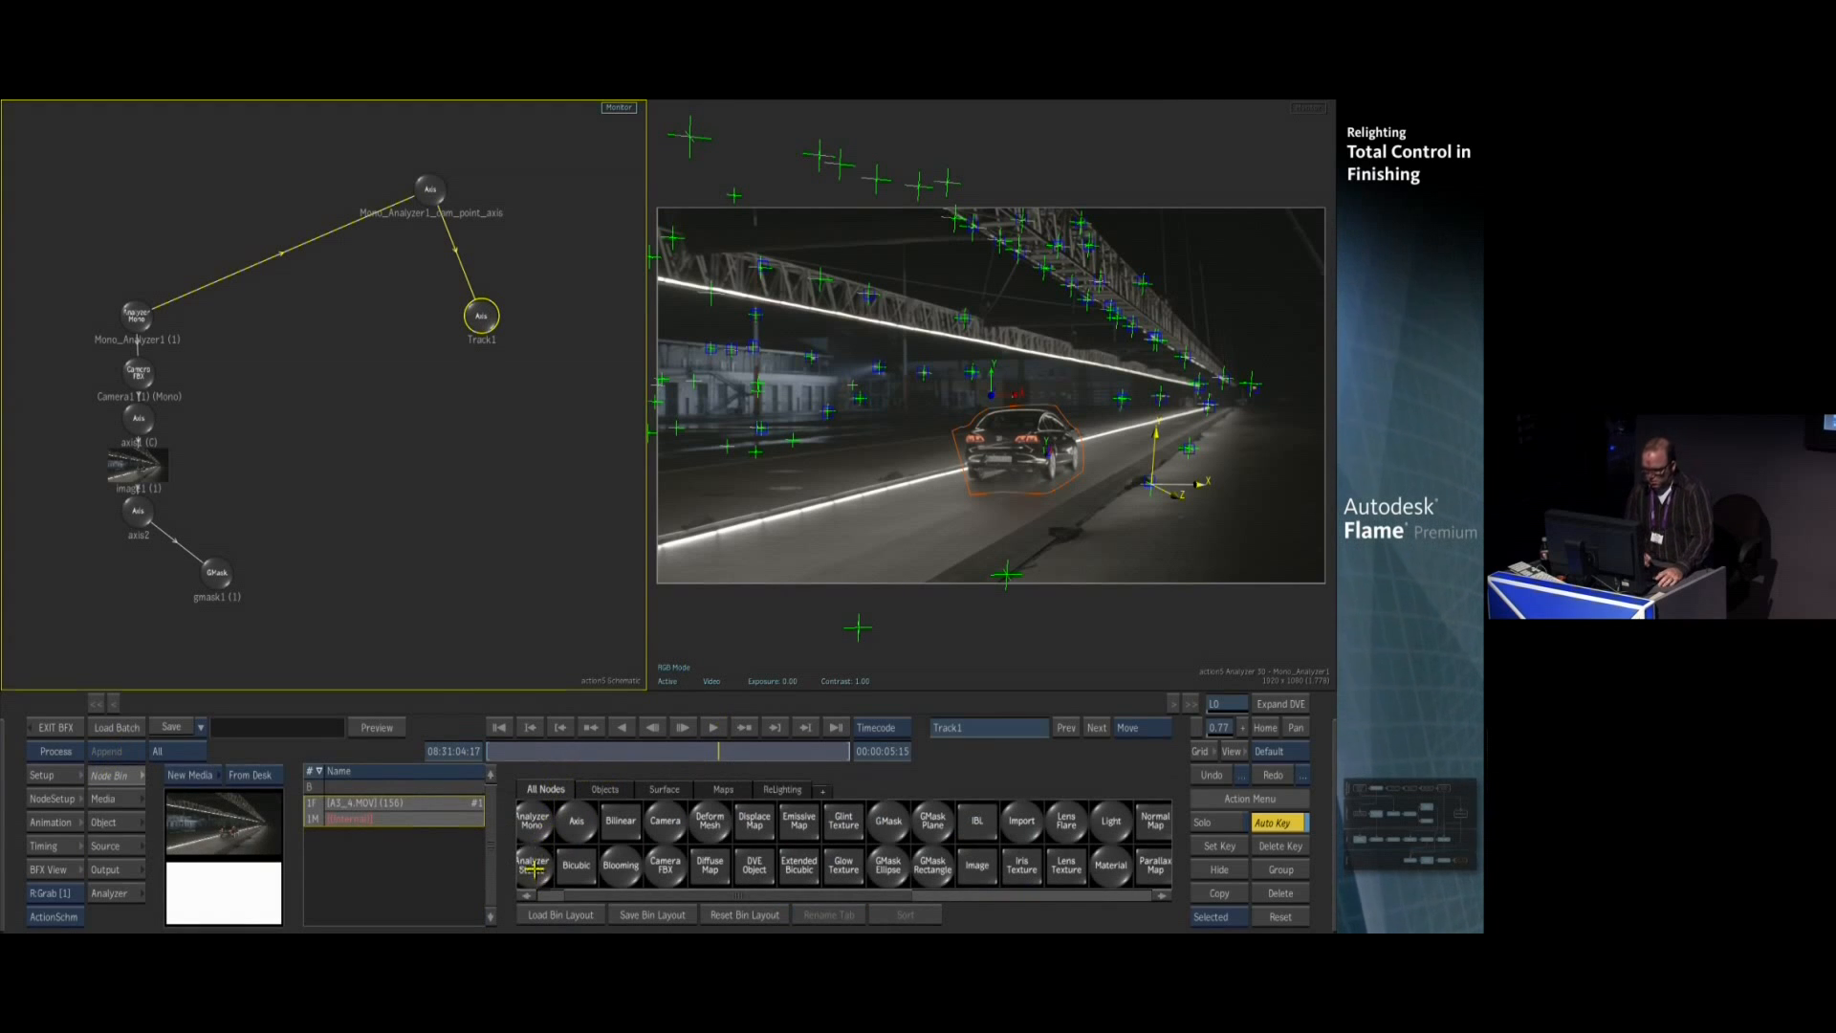
key(3)
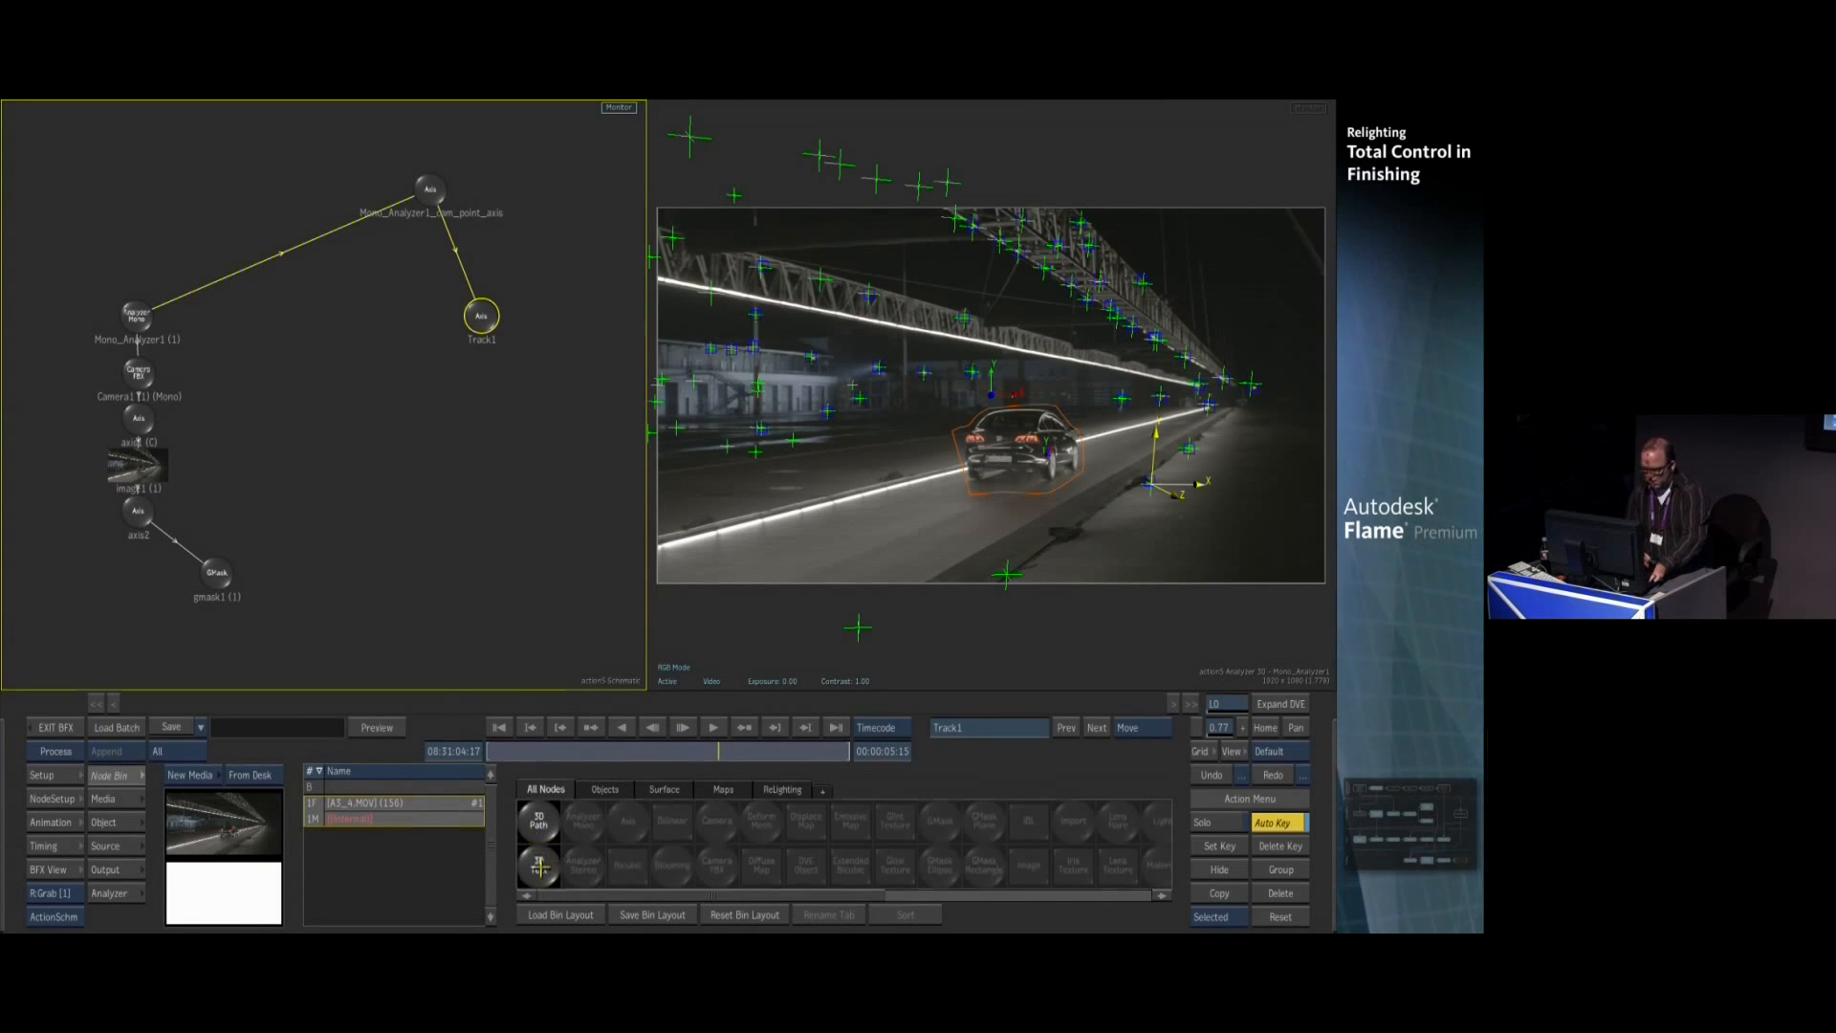
double_click(543, 867)
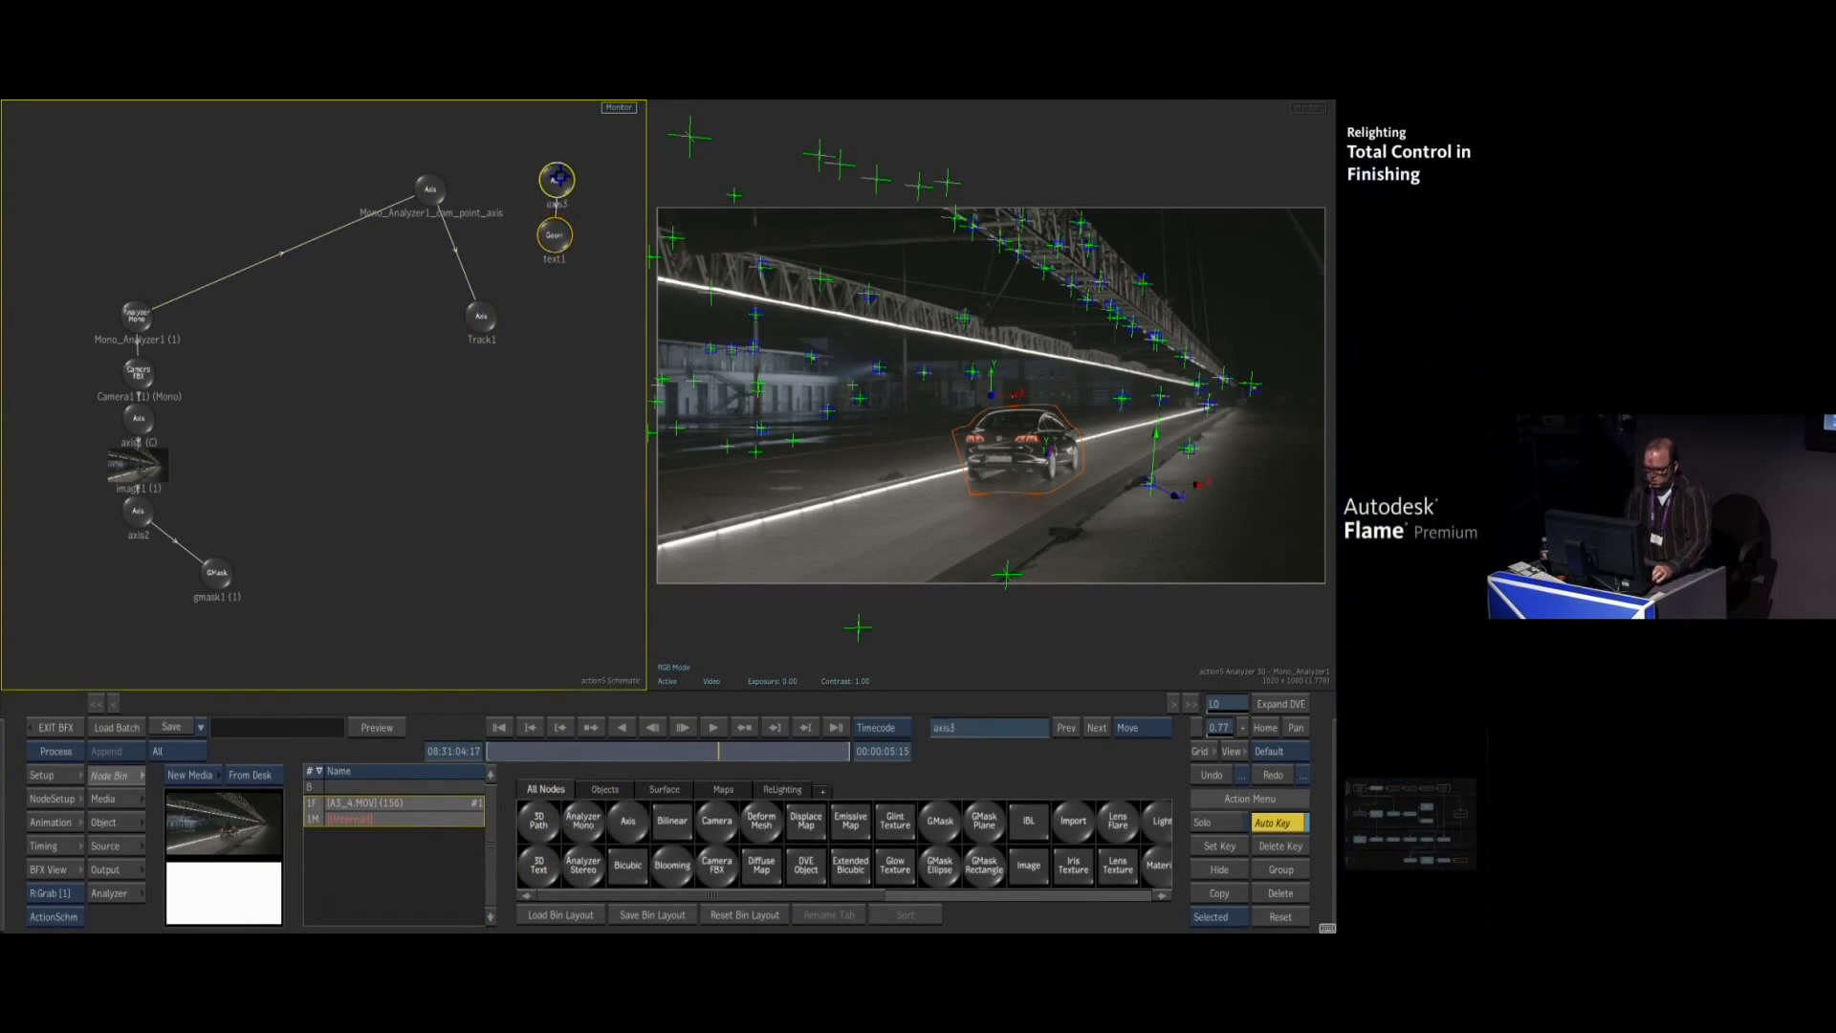
drag(556, 188, 517, 385)
drag(520, 263, 533, 515)
mouse_move(481, 316)
mouse_down()
mouse_move(514, 388)
mouse_move(494, 313)
mouse_move(516, 373)
mouse_move(511, 307)
mouse_up()
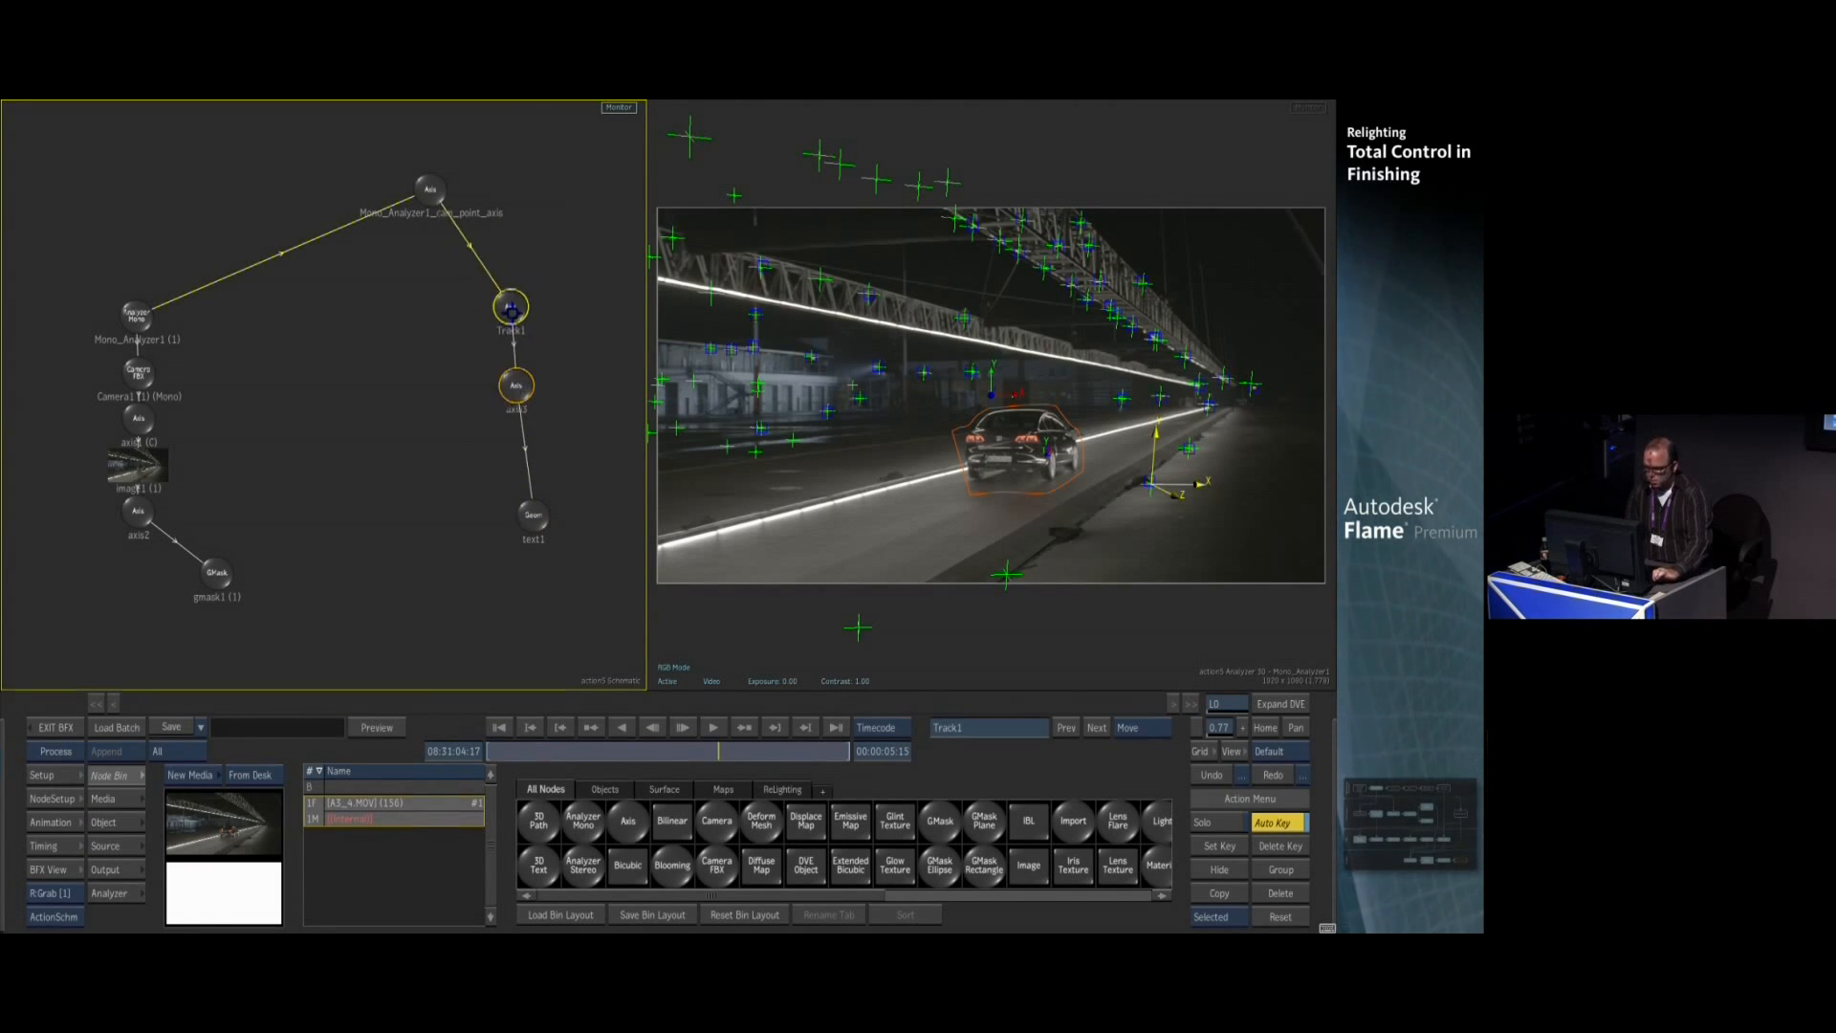
Raise the text's axis to a Y position of 18 and check the text's tracking back at 08:31:04:08
click(514, 386)
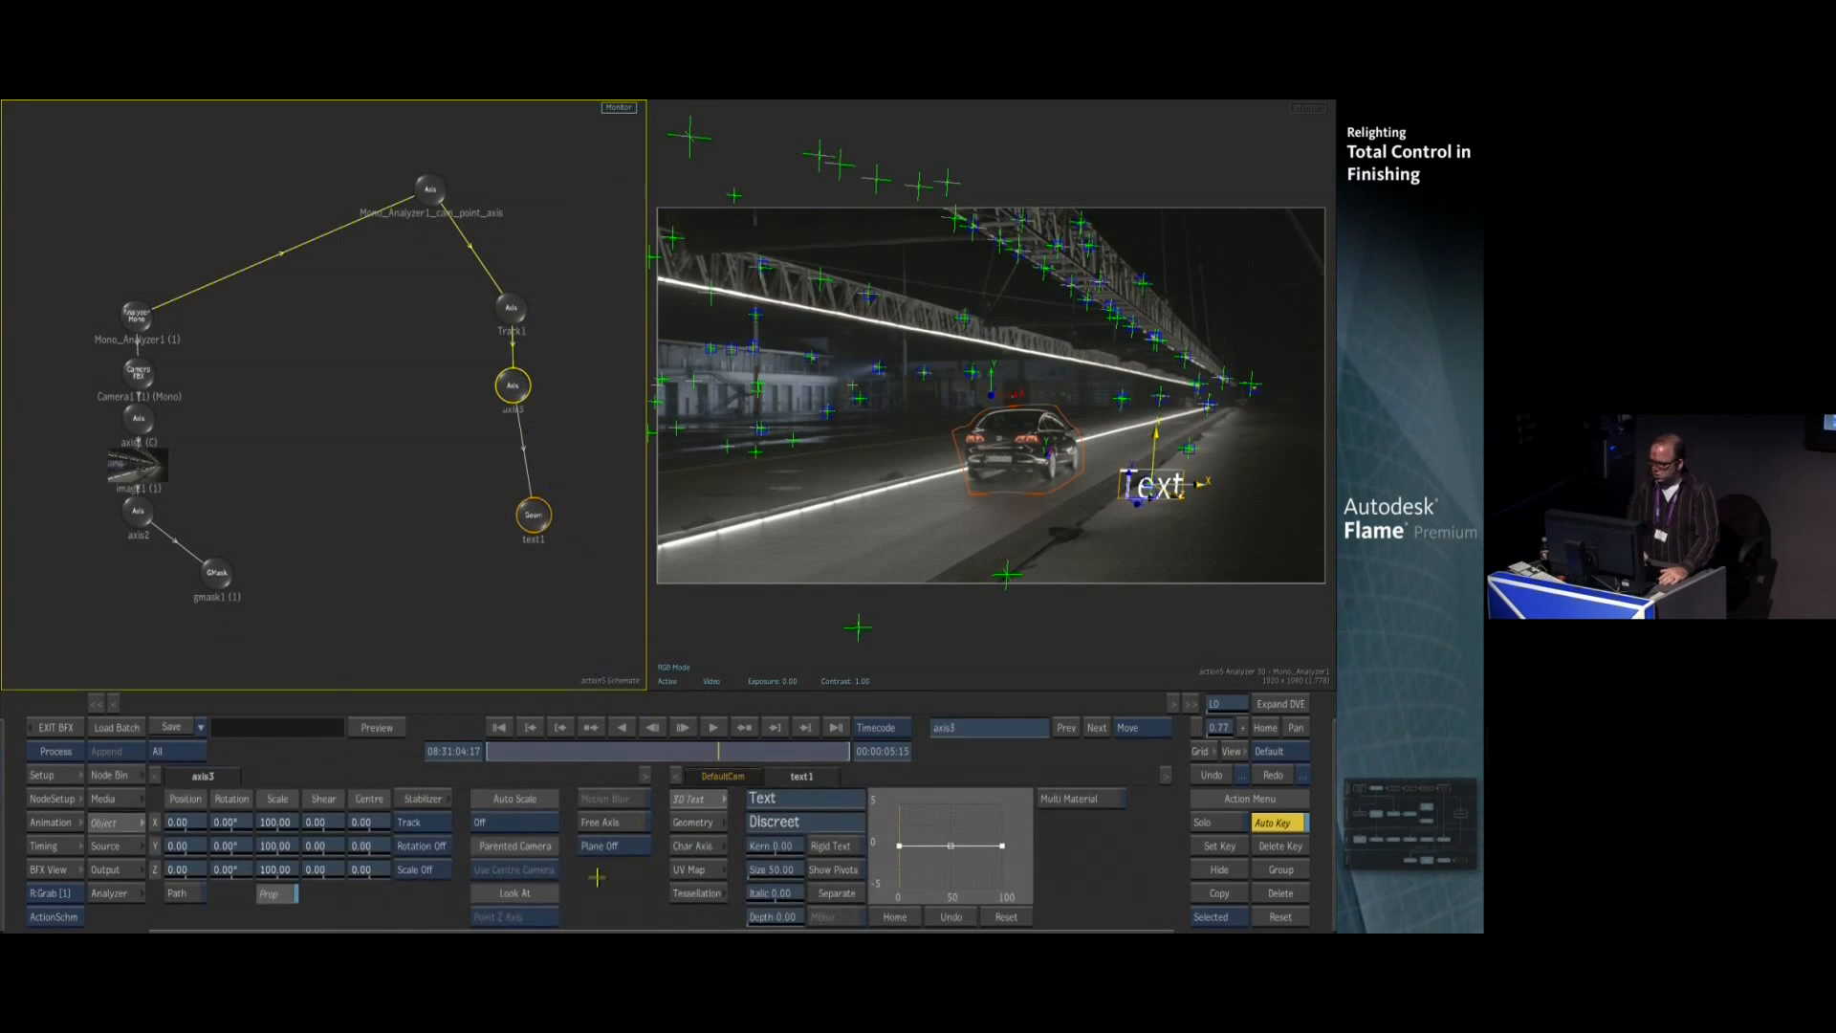
drag(360, 846, 380, 846)
drag(178, 845, 198, 842)
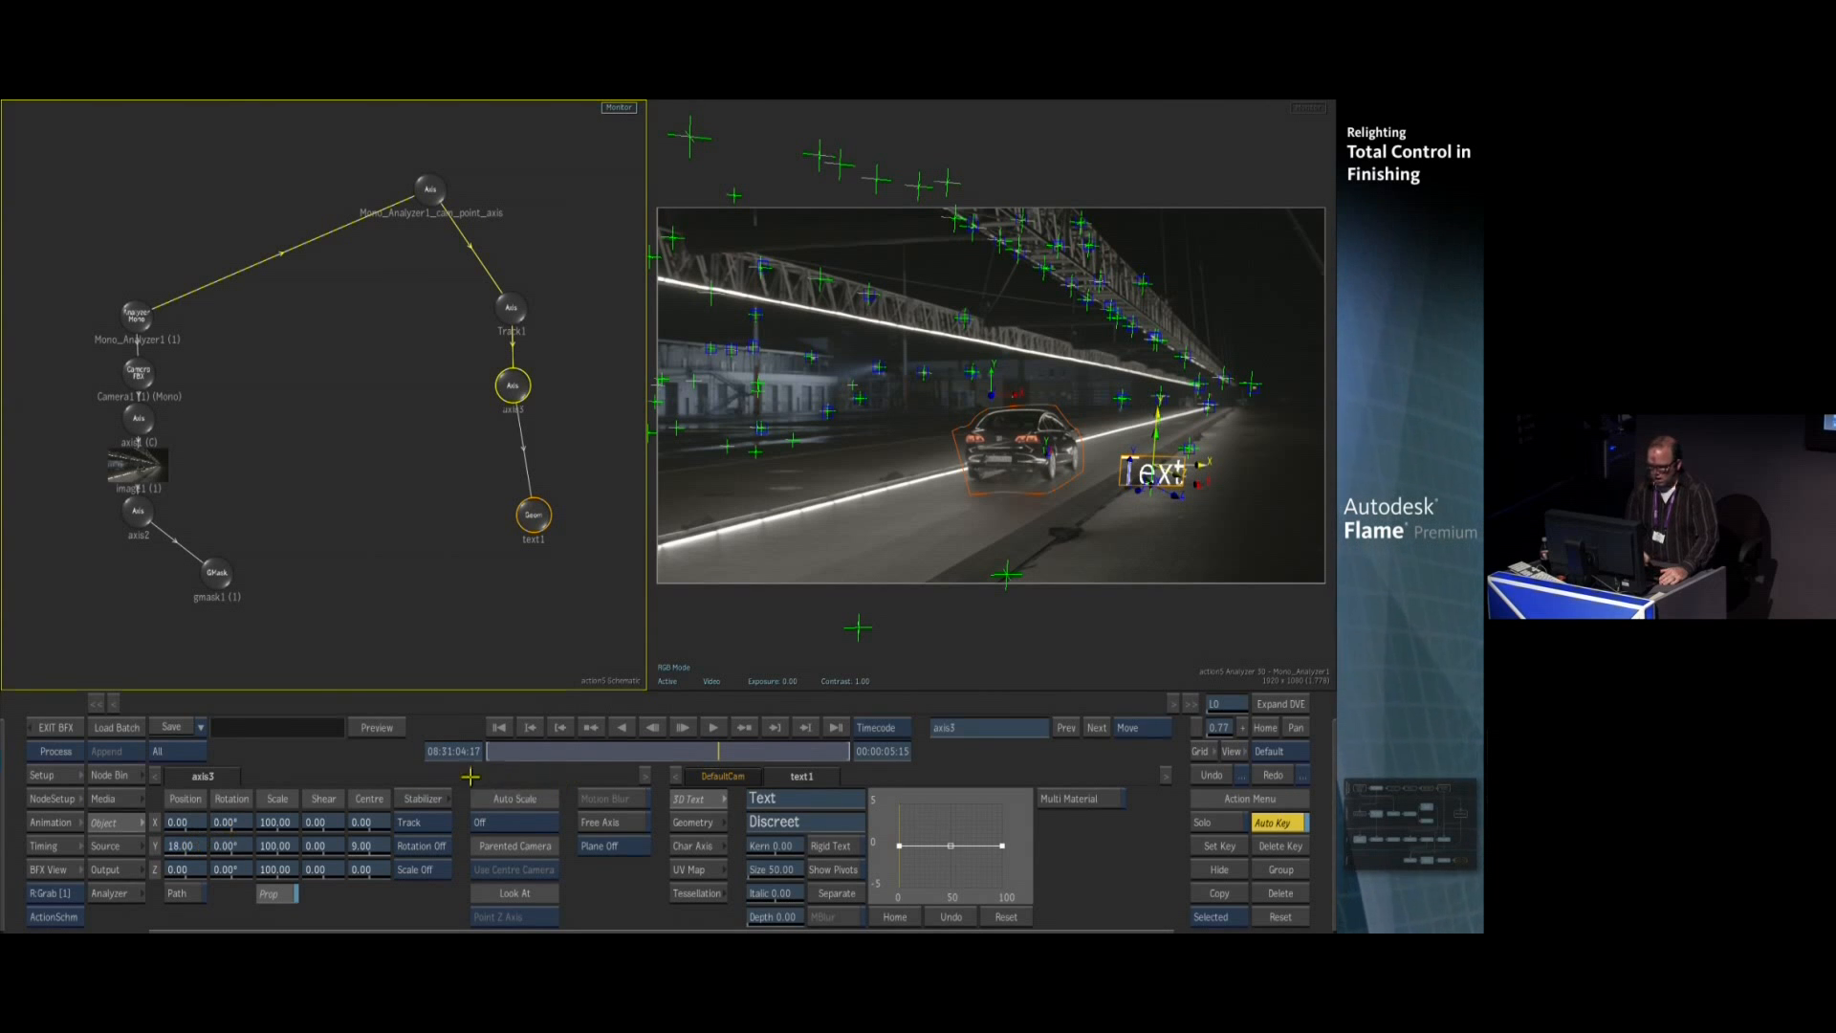
drag(727, 752, 695, 719)
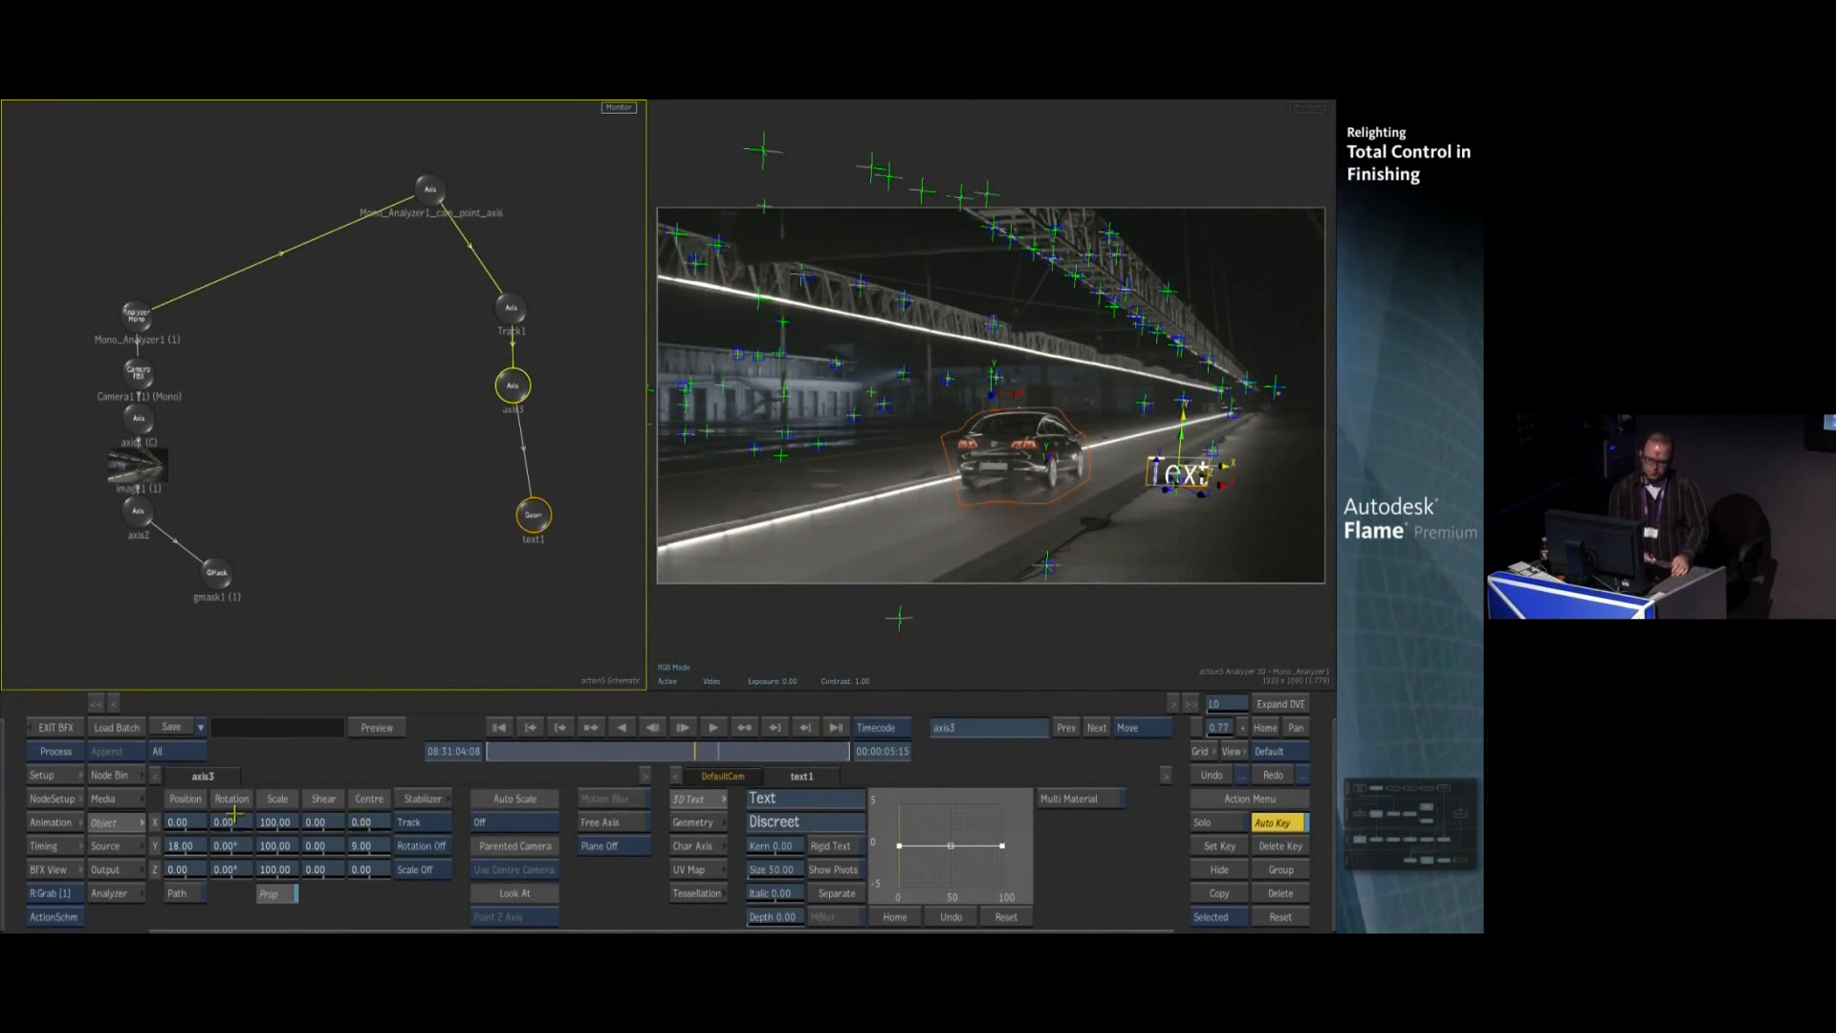
Return to the batch schematic, add the saved analyser_good setup from the project bin and open its Action node
key(Escape)
click(1021, 780)
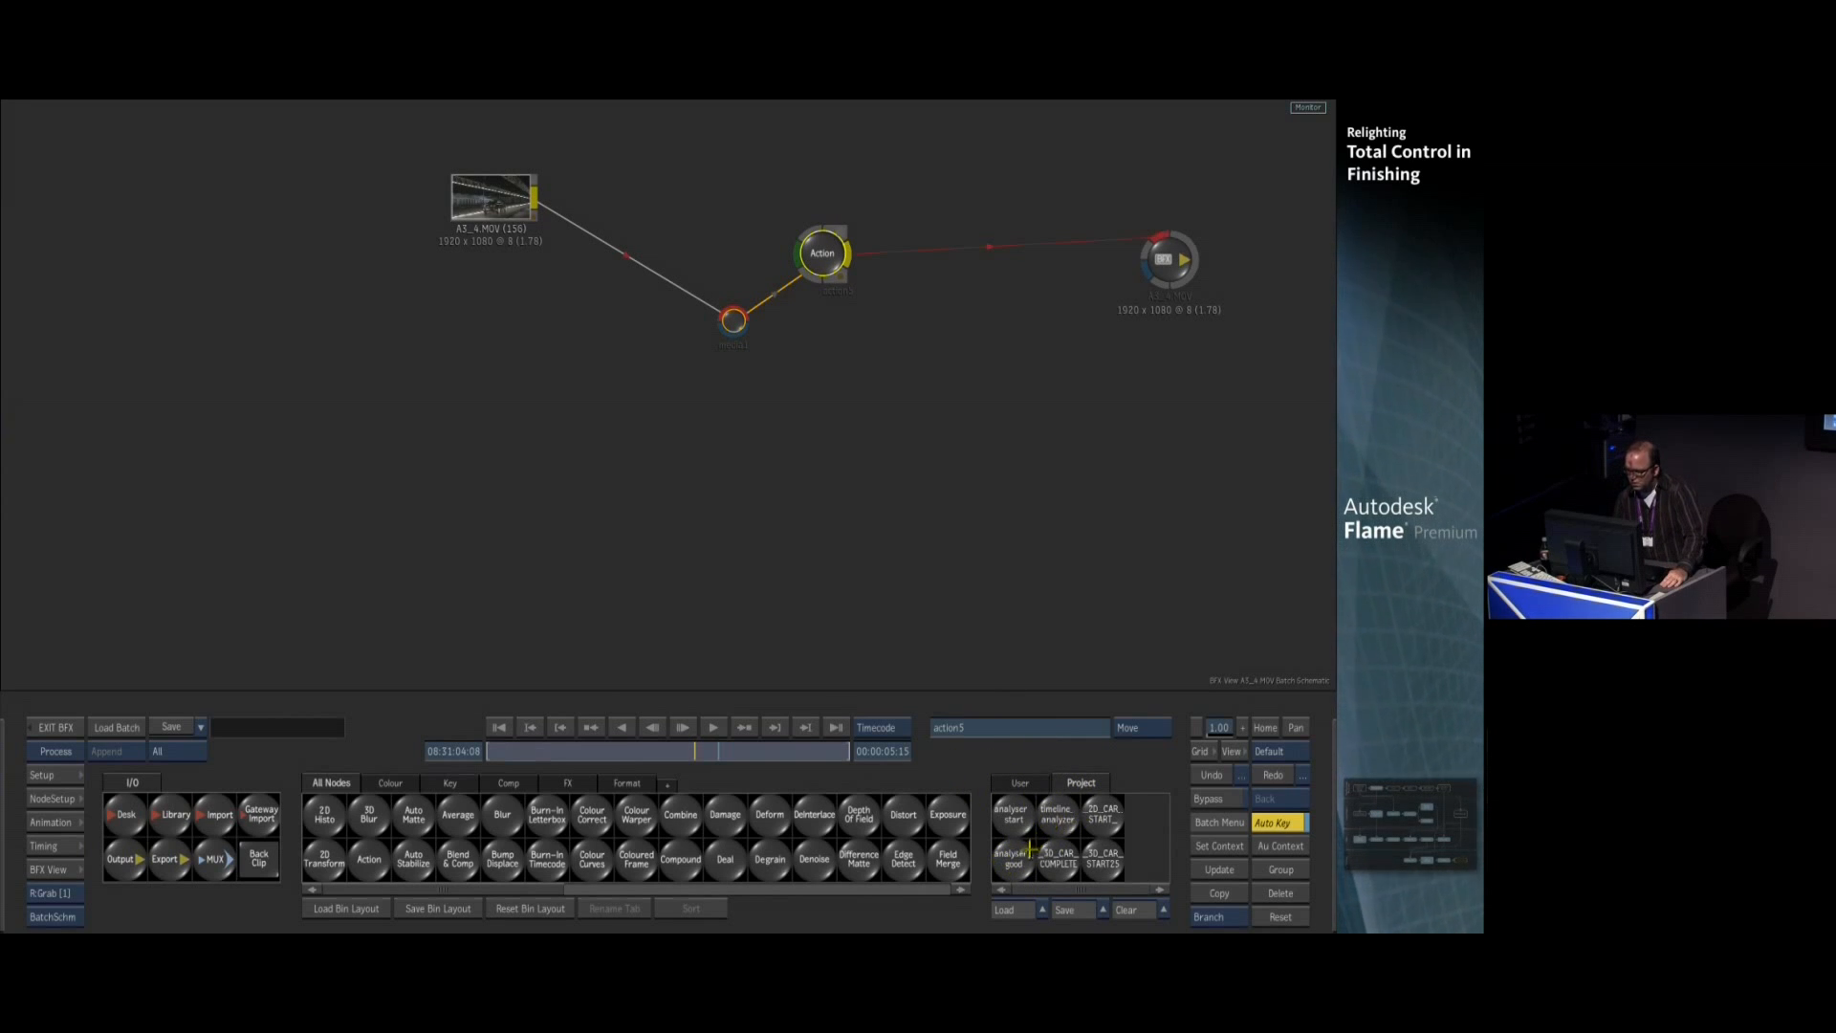
drag(1014, 861, 750, 471)
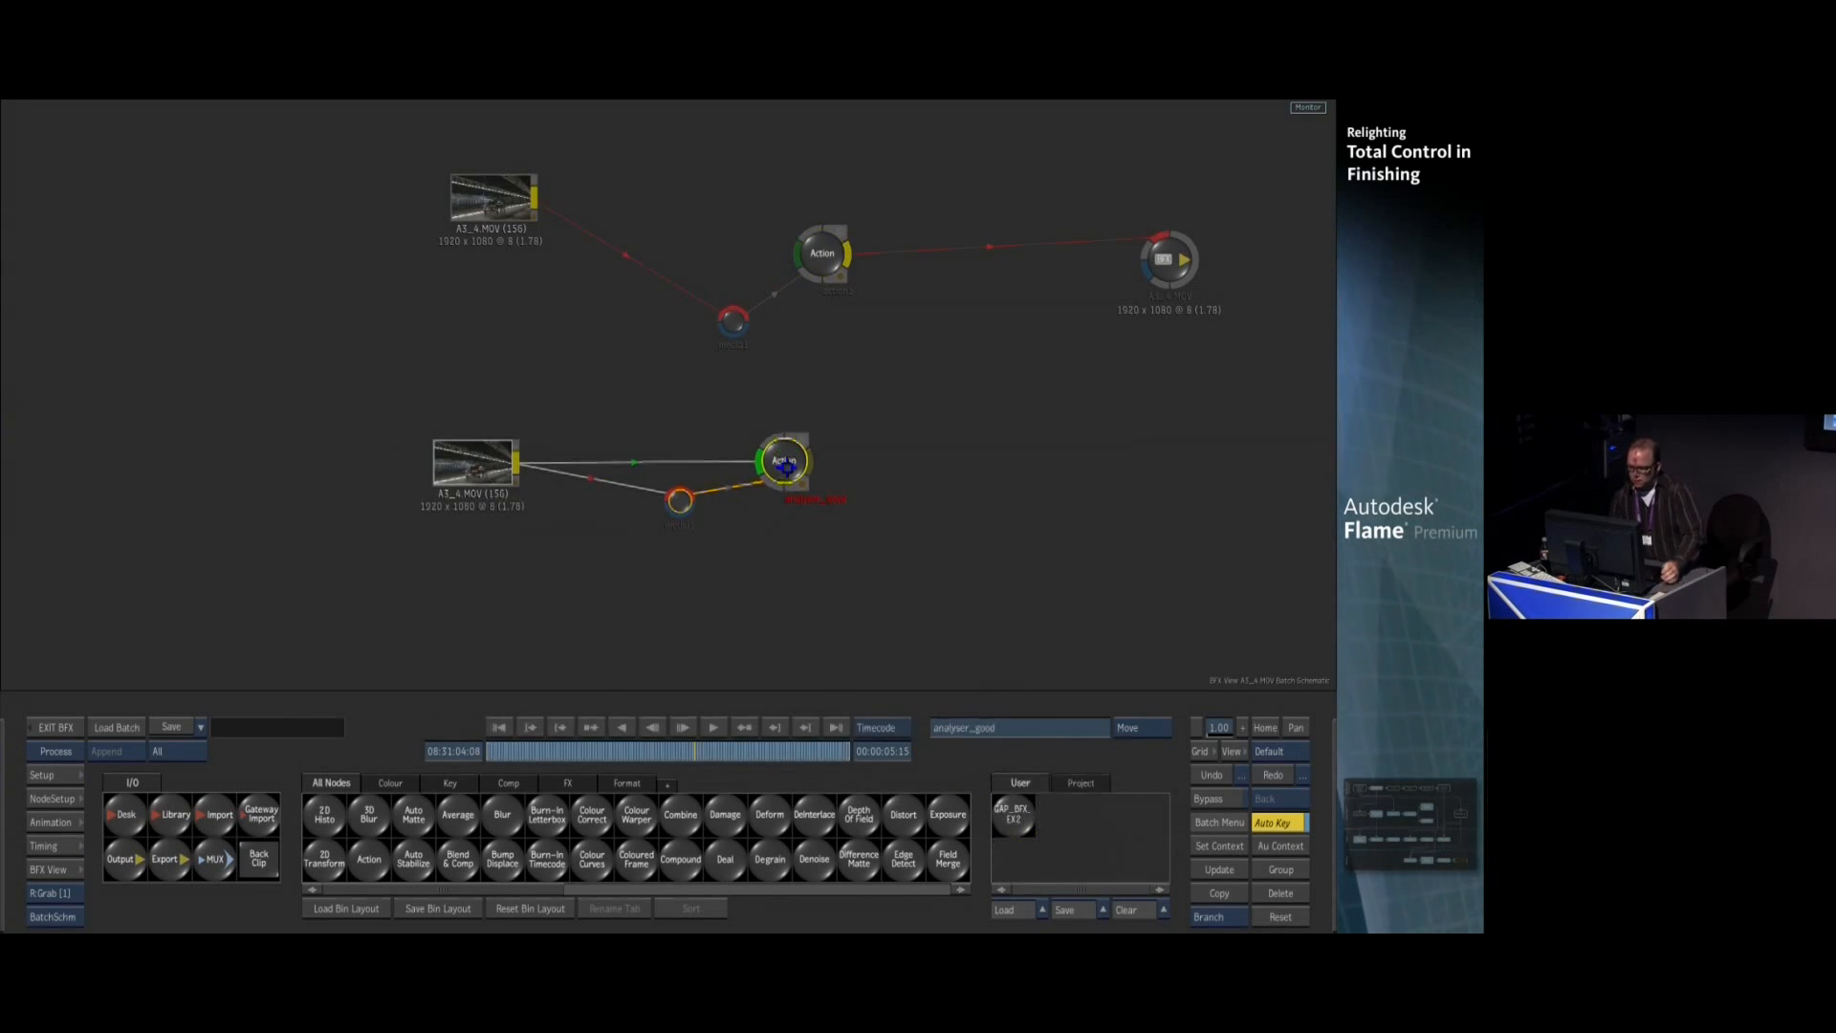
double_click(784, 460)
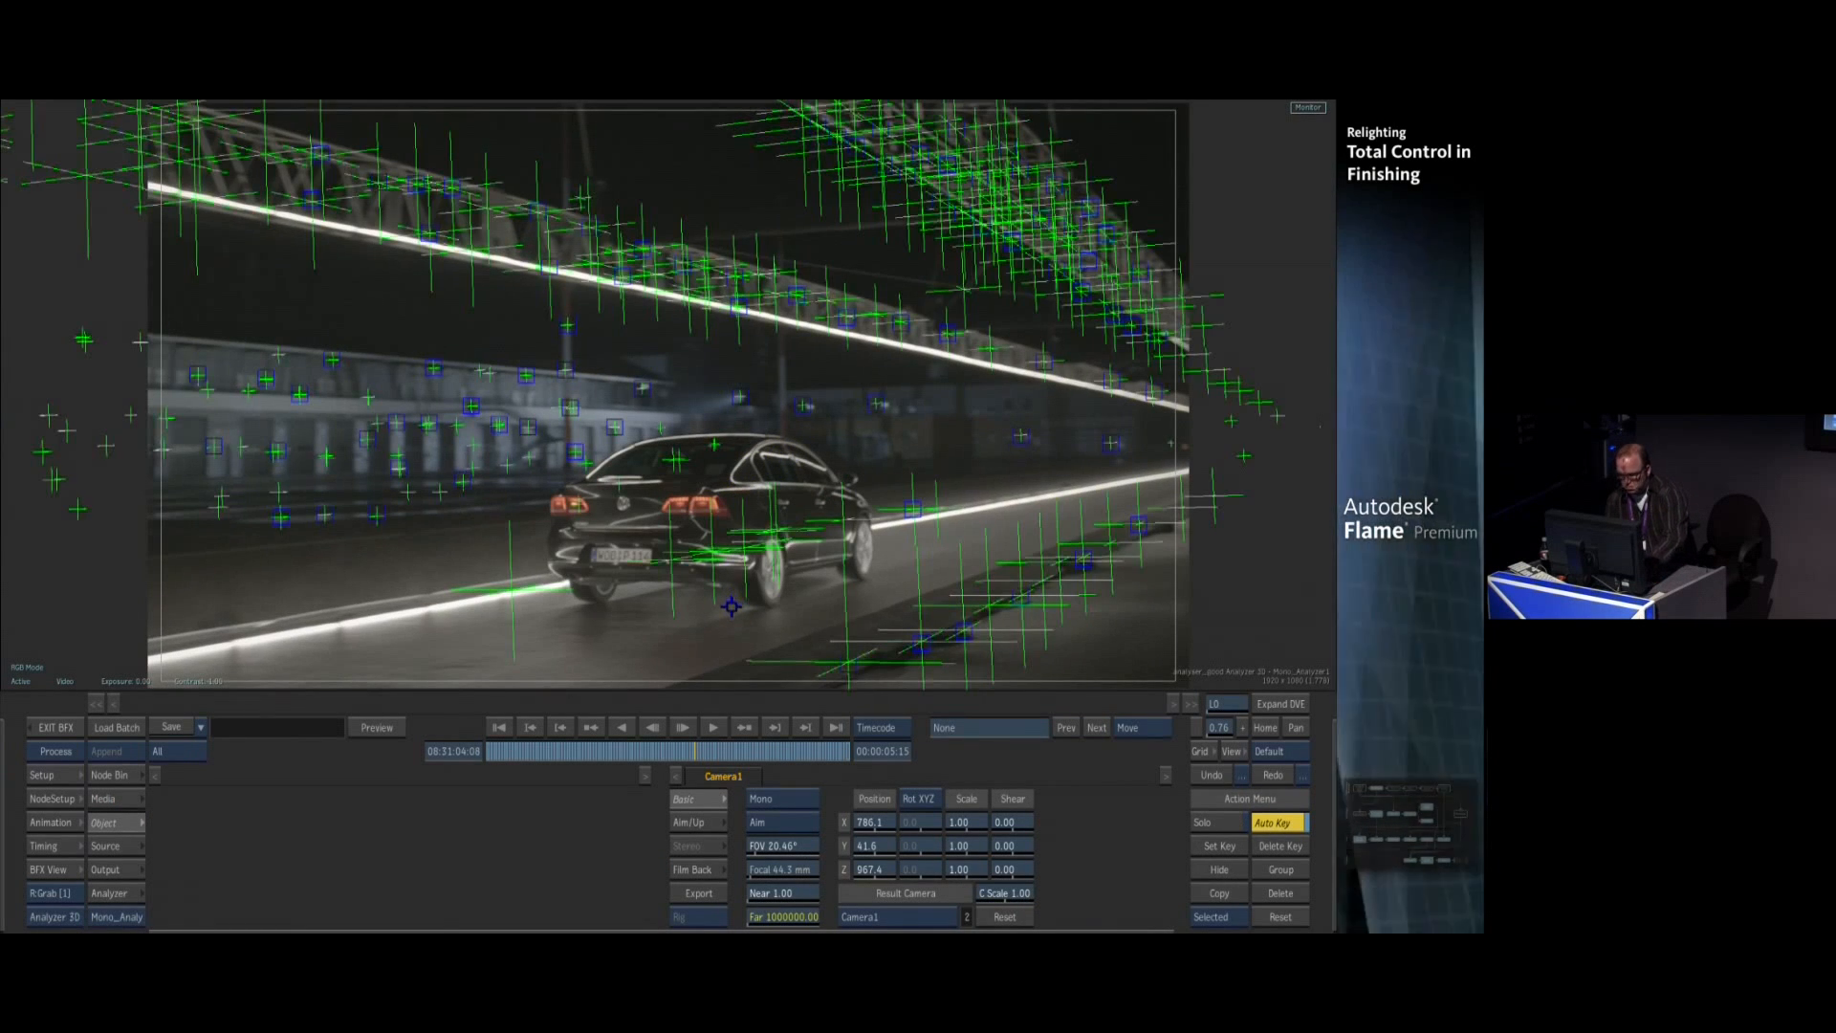
Examine the solved point cloud over the car shot while scrubbing back to 08:31:03:18
click(731, 602)
drag(689, 749, 641, 700)
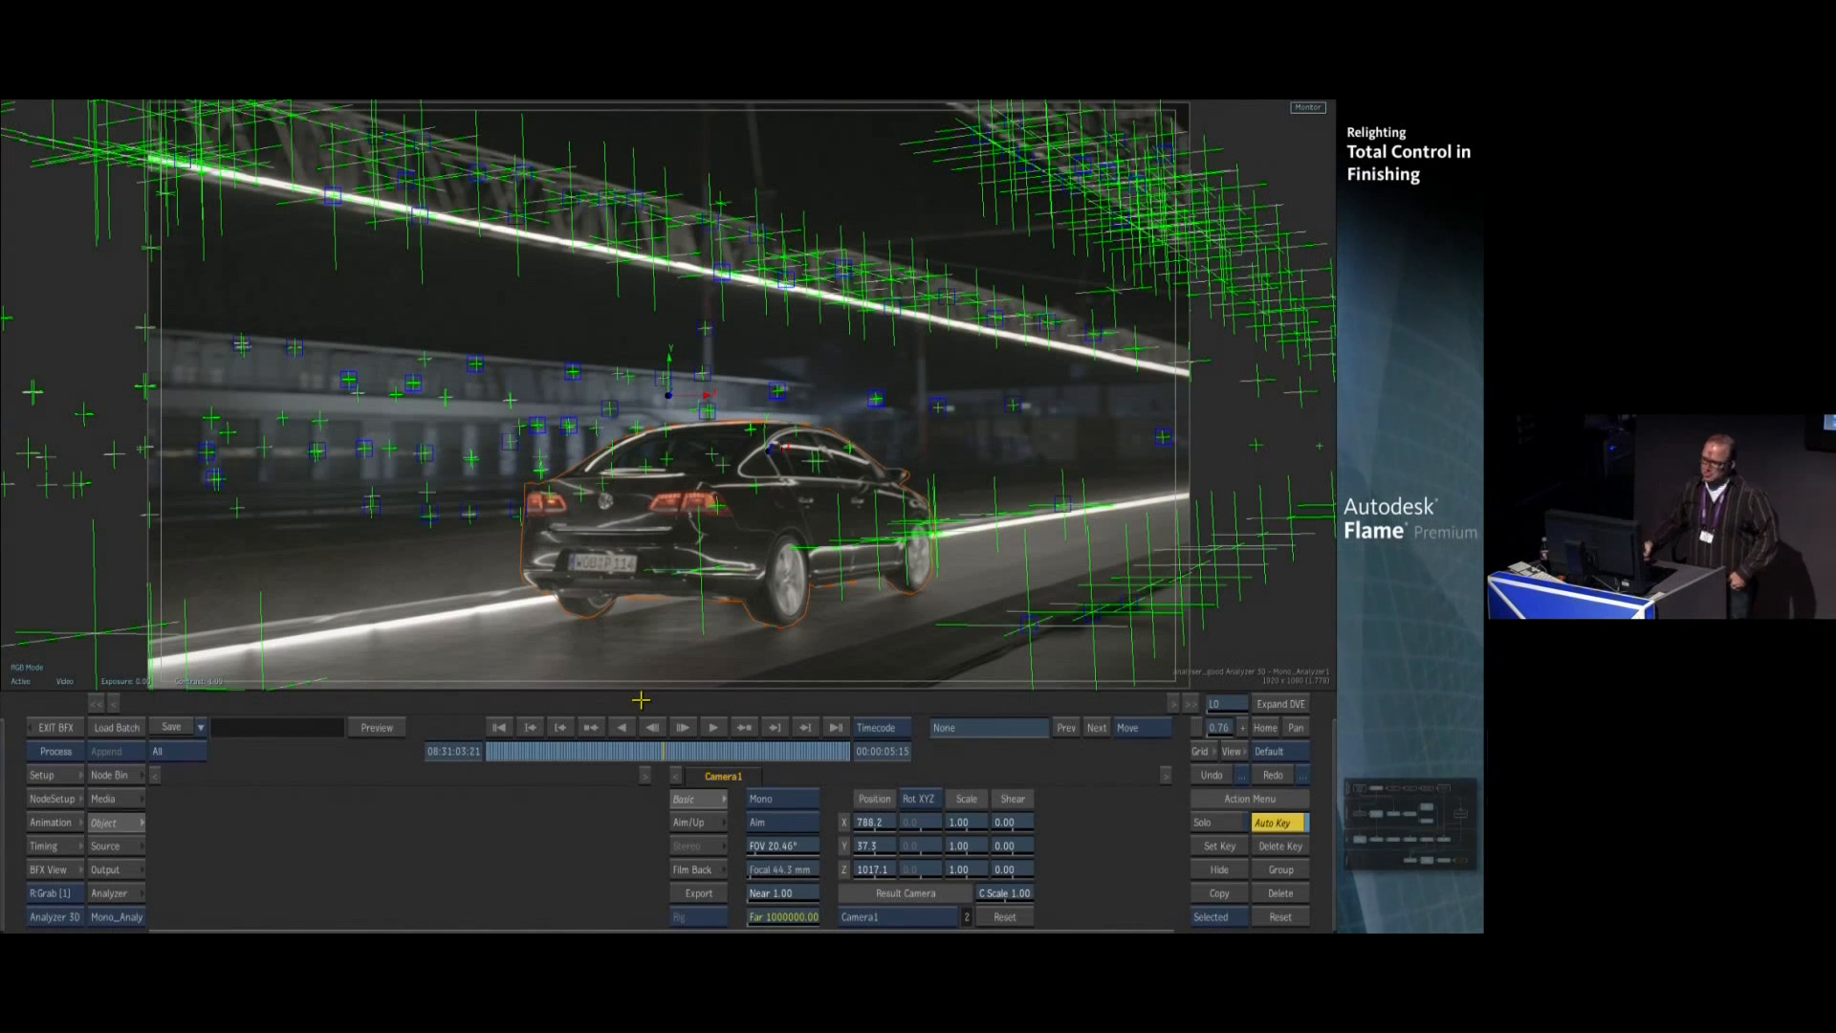
mouse_move(587, 756)
mouse_down()
mouse_move(536, 753)
mouse_move(587, 760)
mouse_up()
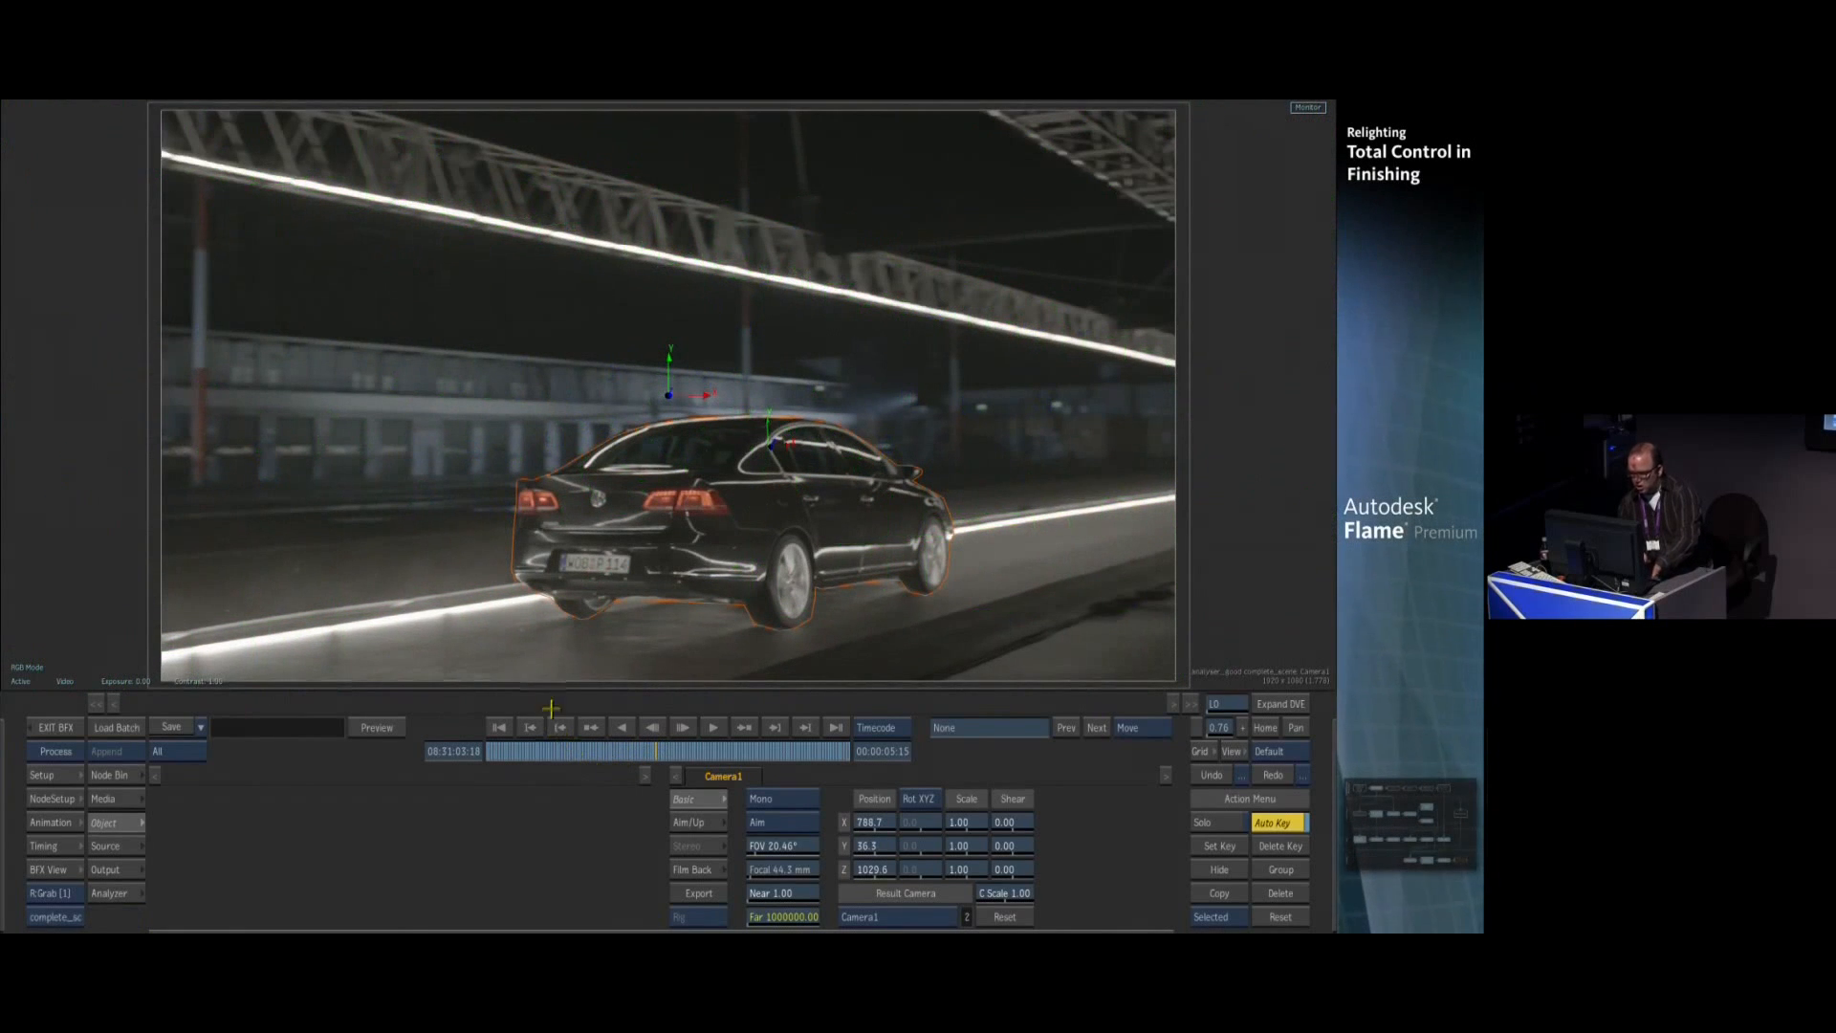
Show the Action schematic beside the Camera1 result view, with all of the analyzer chain's nodes framed
key(alt+2)
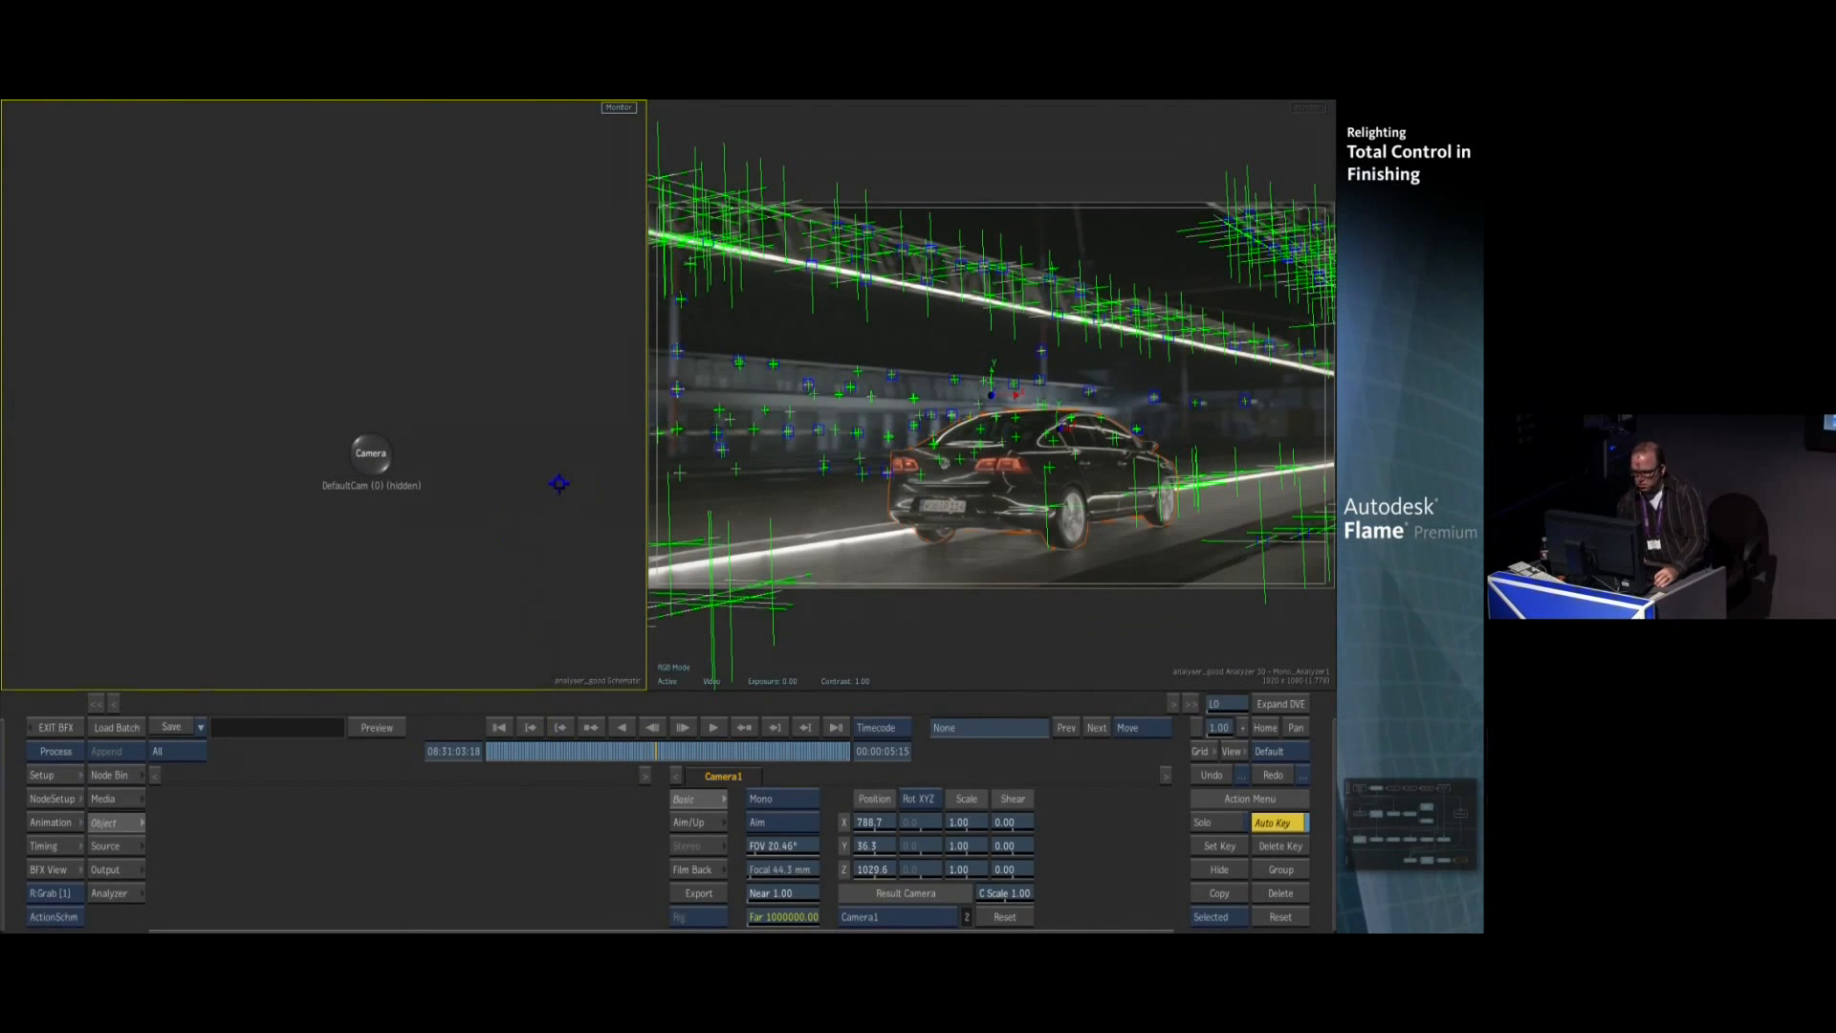
click(838, 151)
key(F4)
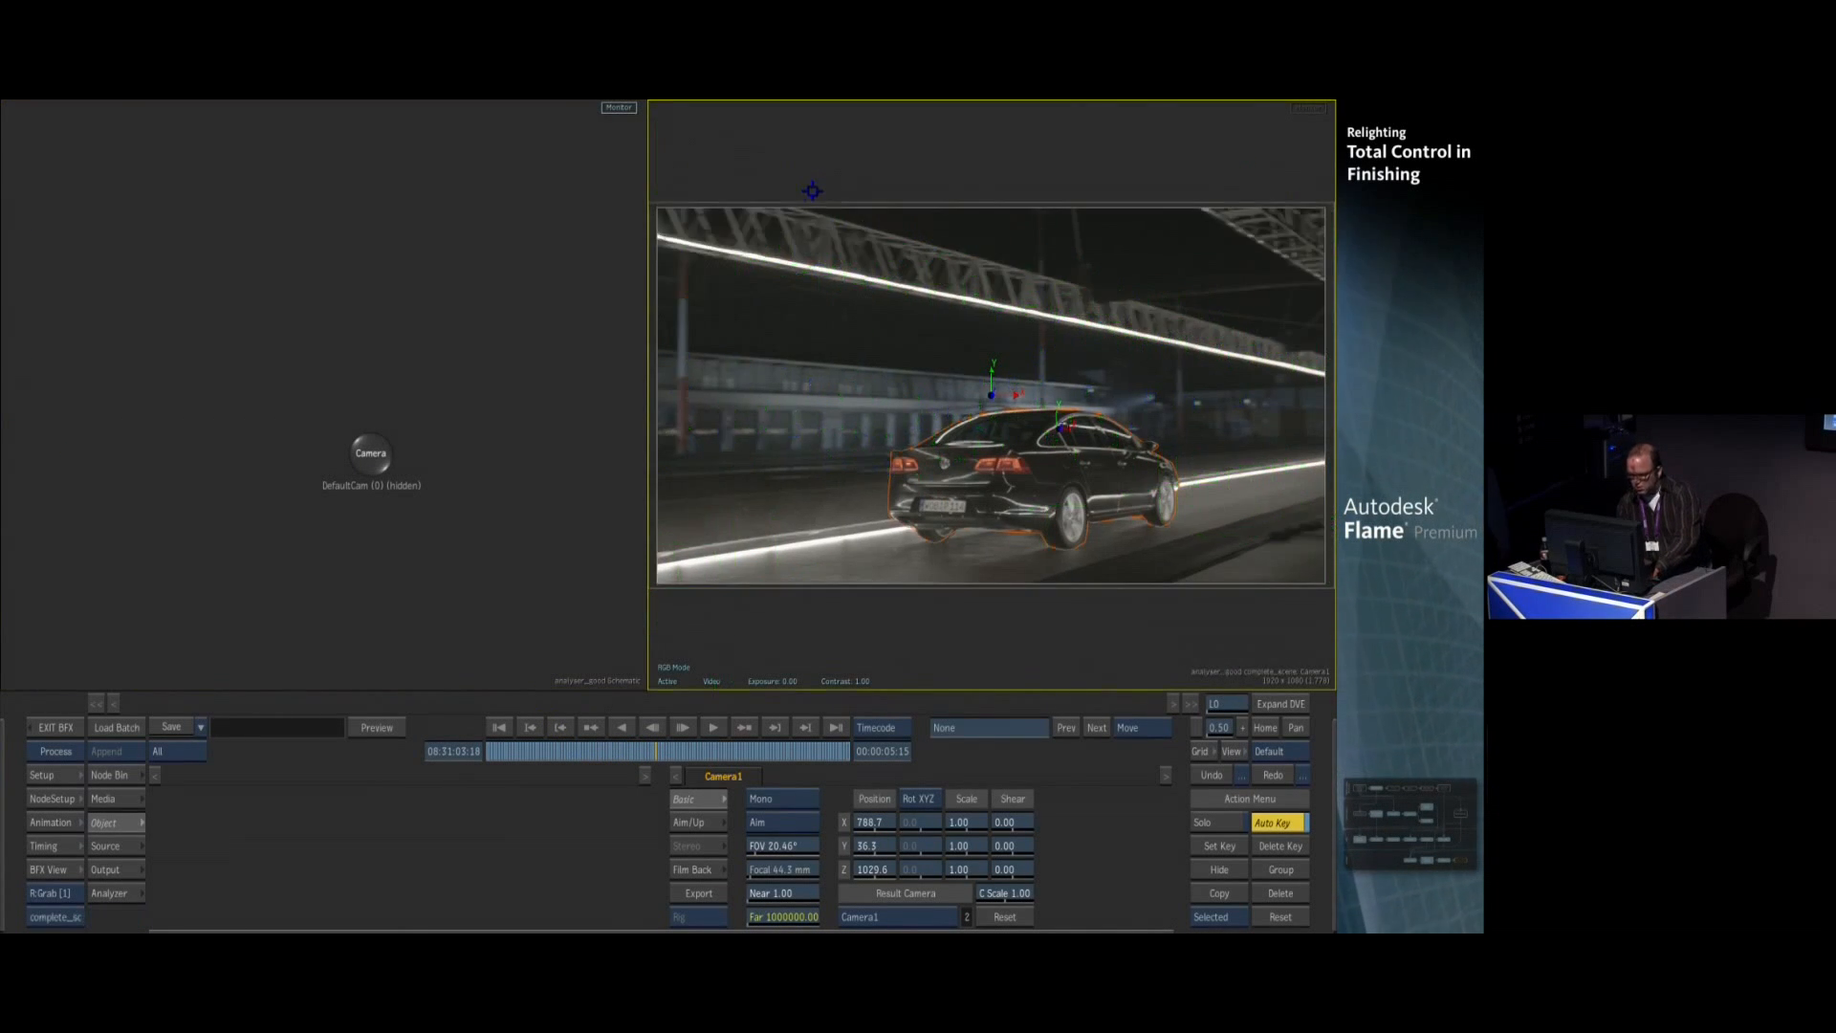
click(439, 492)
key(Home)
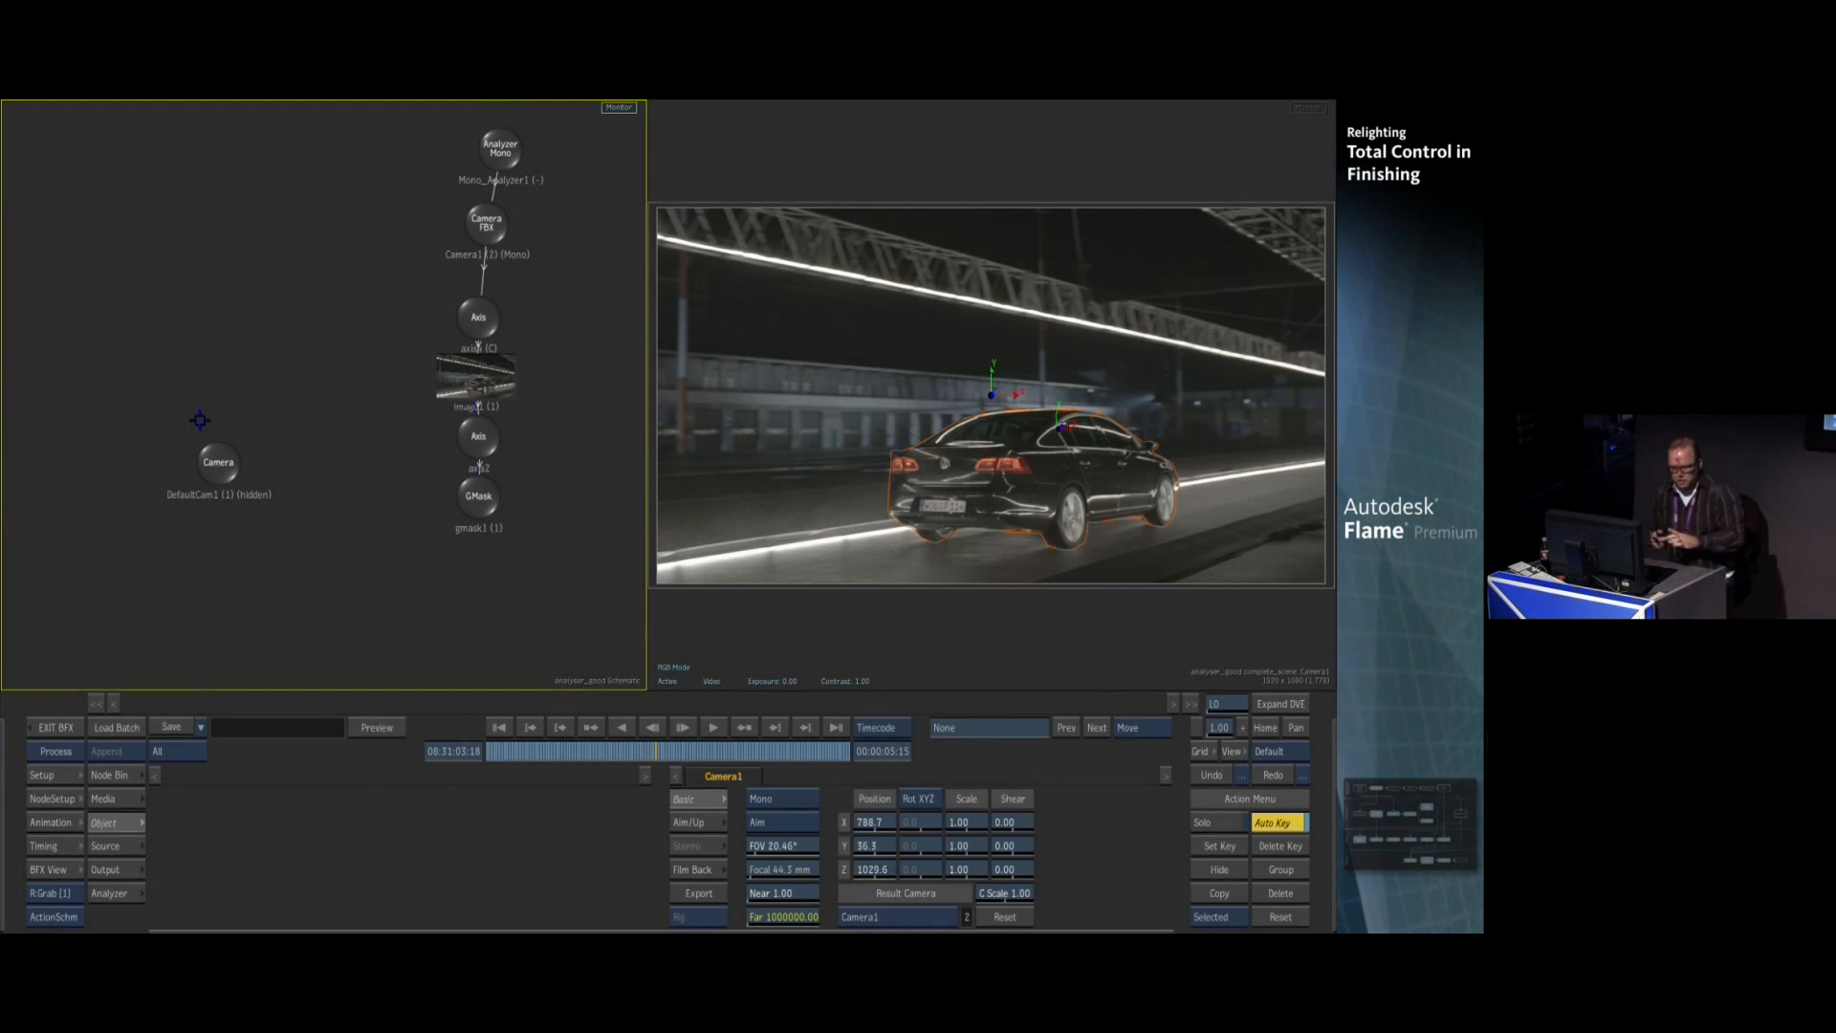
key(Escape)
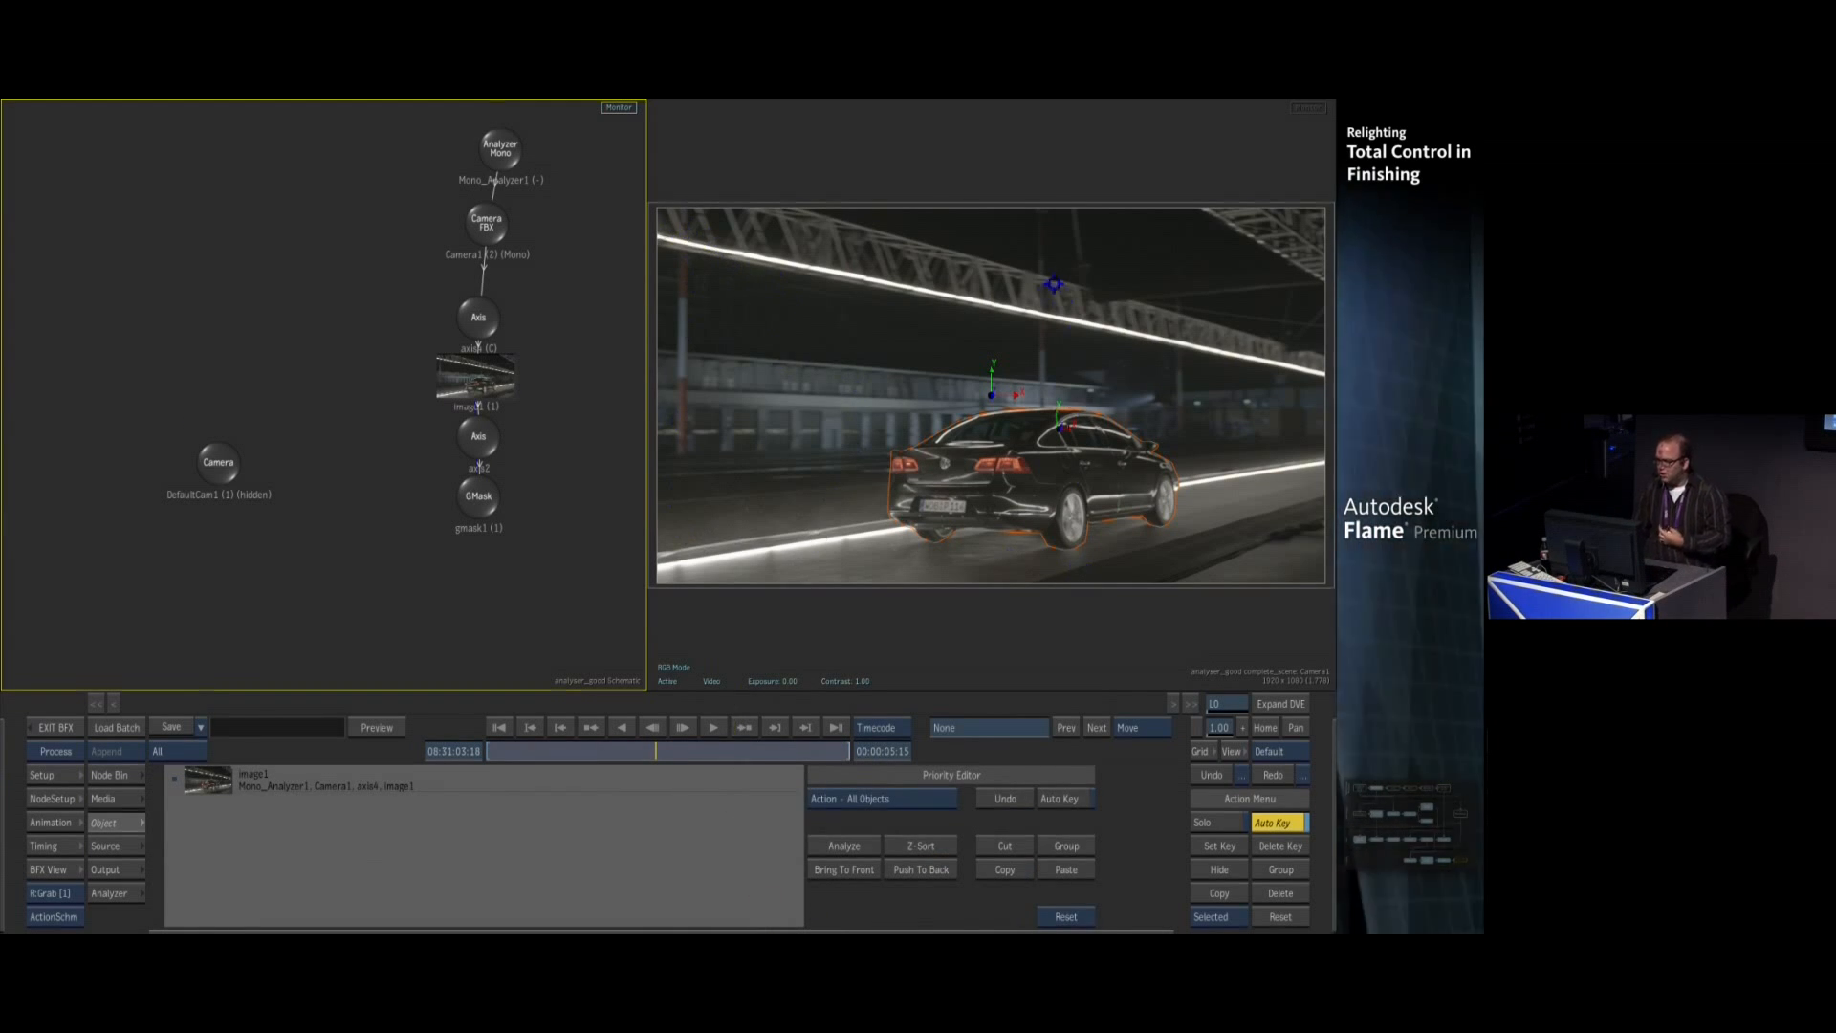
key(ctrl+z)
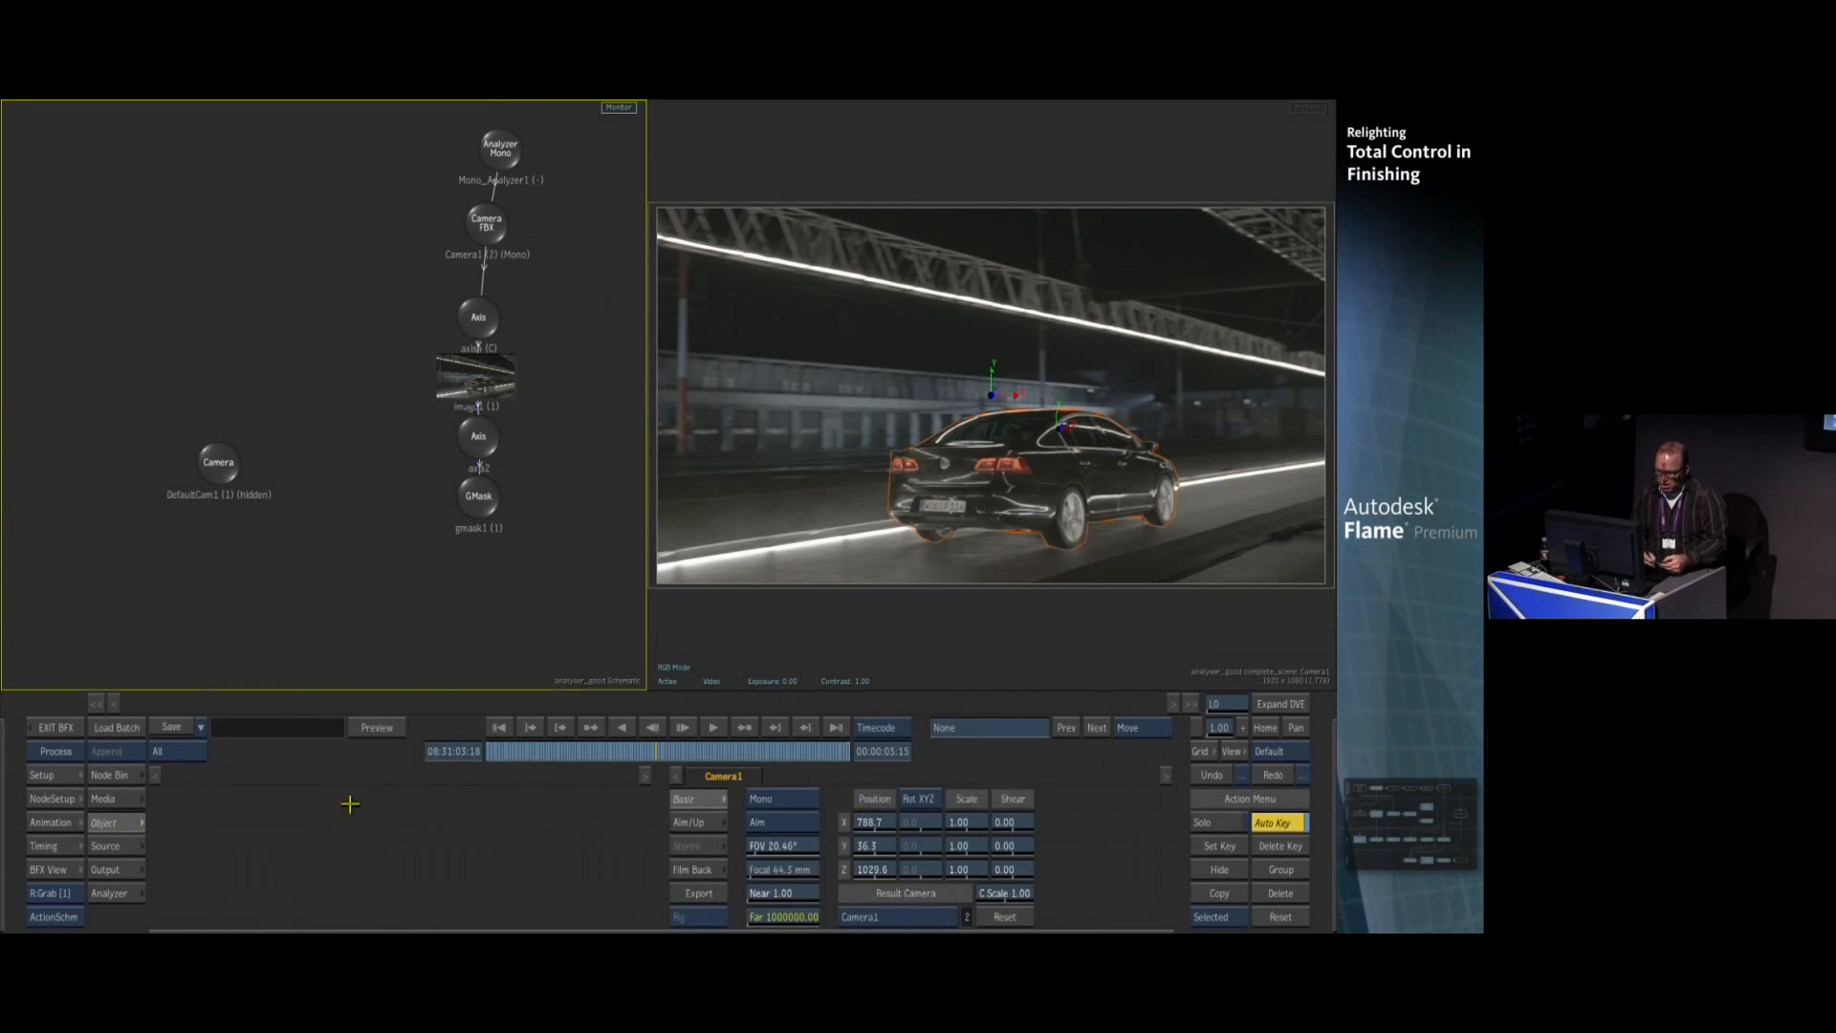
Add a Perspective Grid node to the left of the analyzer chain and turn off its grid display
click(108, 776)
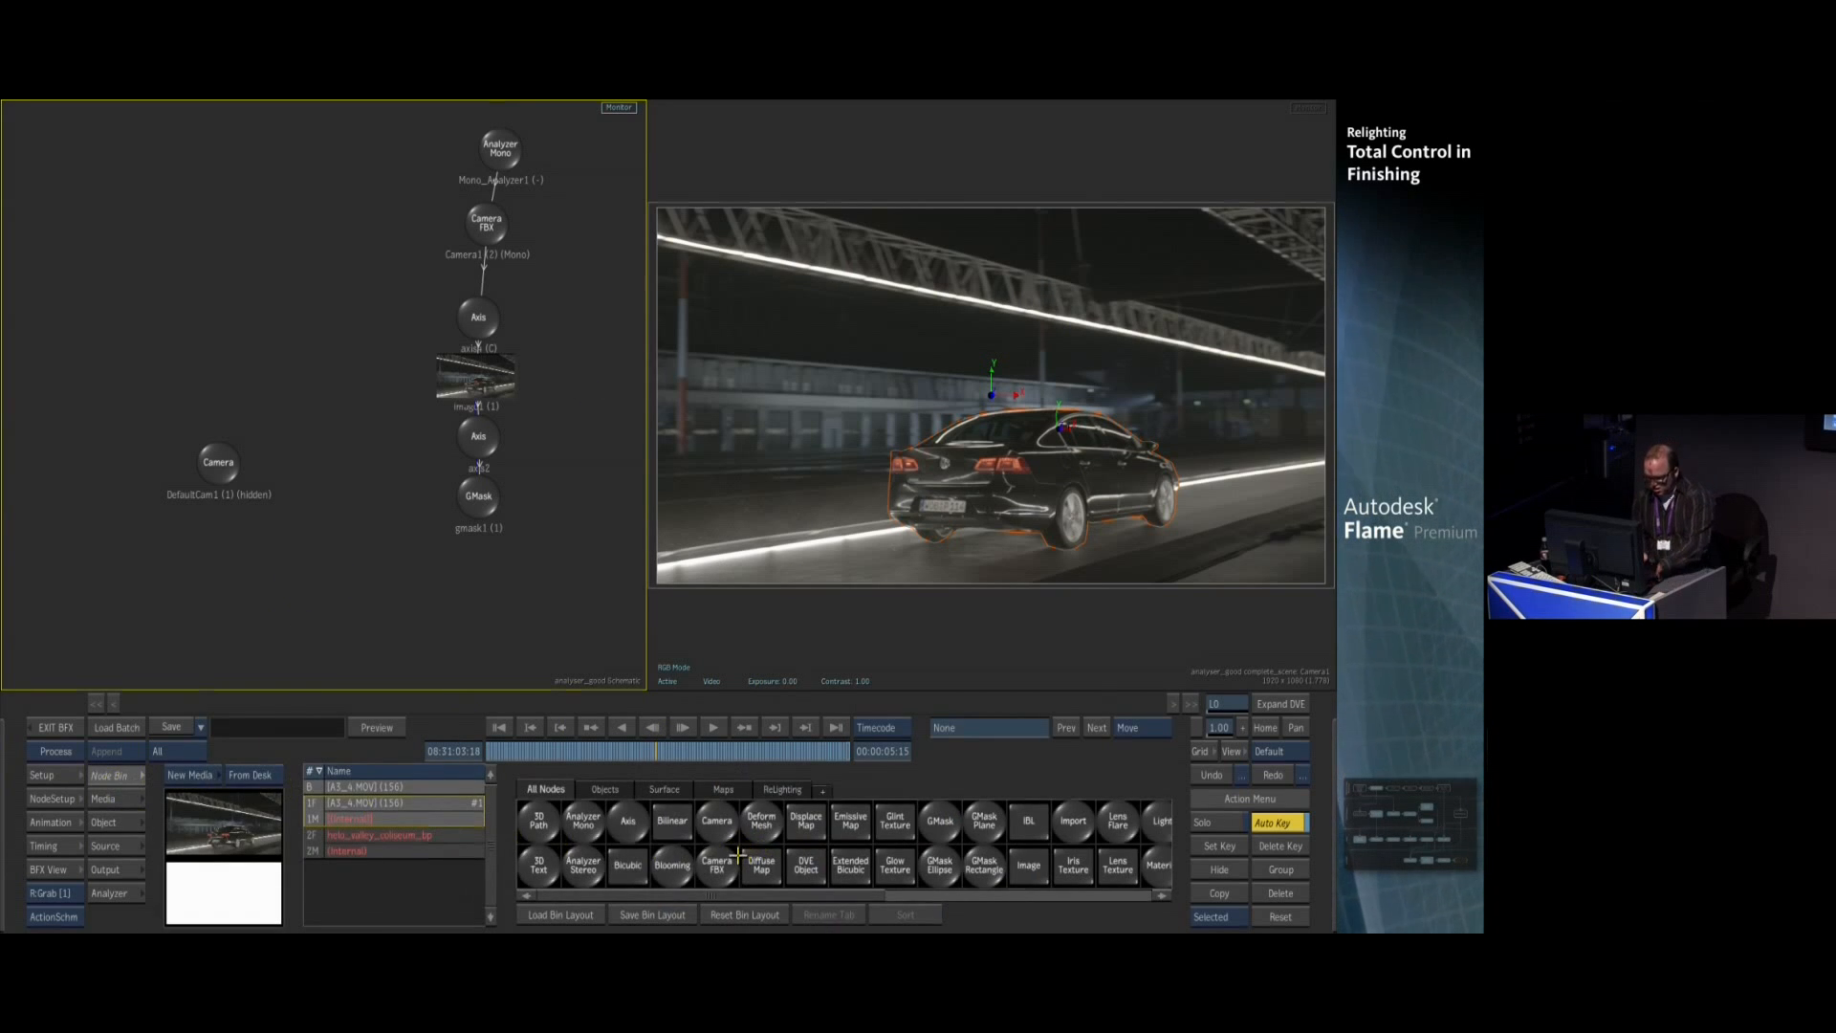
scroll(737, 854, right, 3)
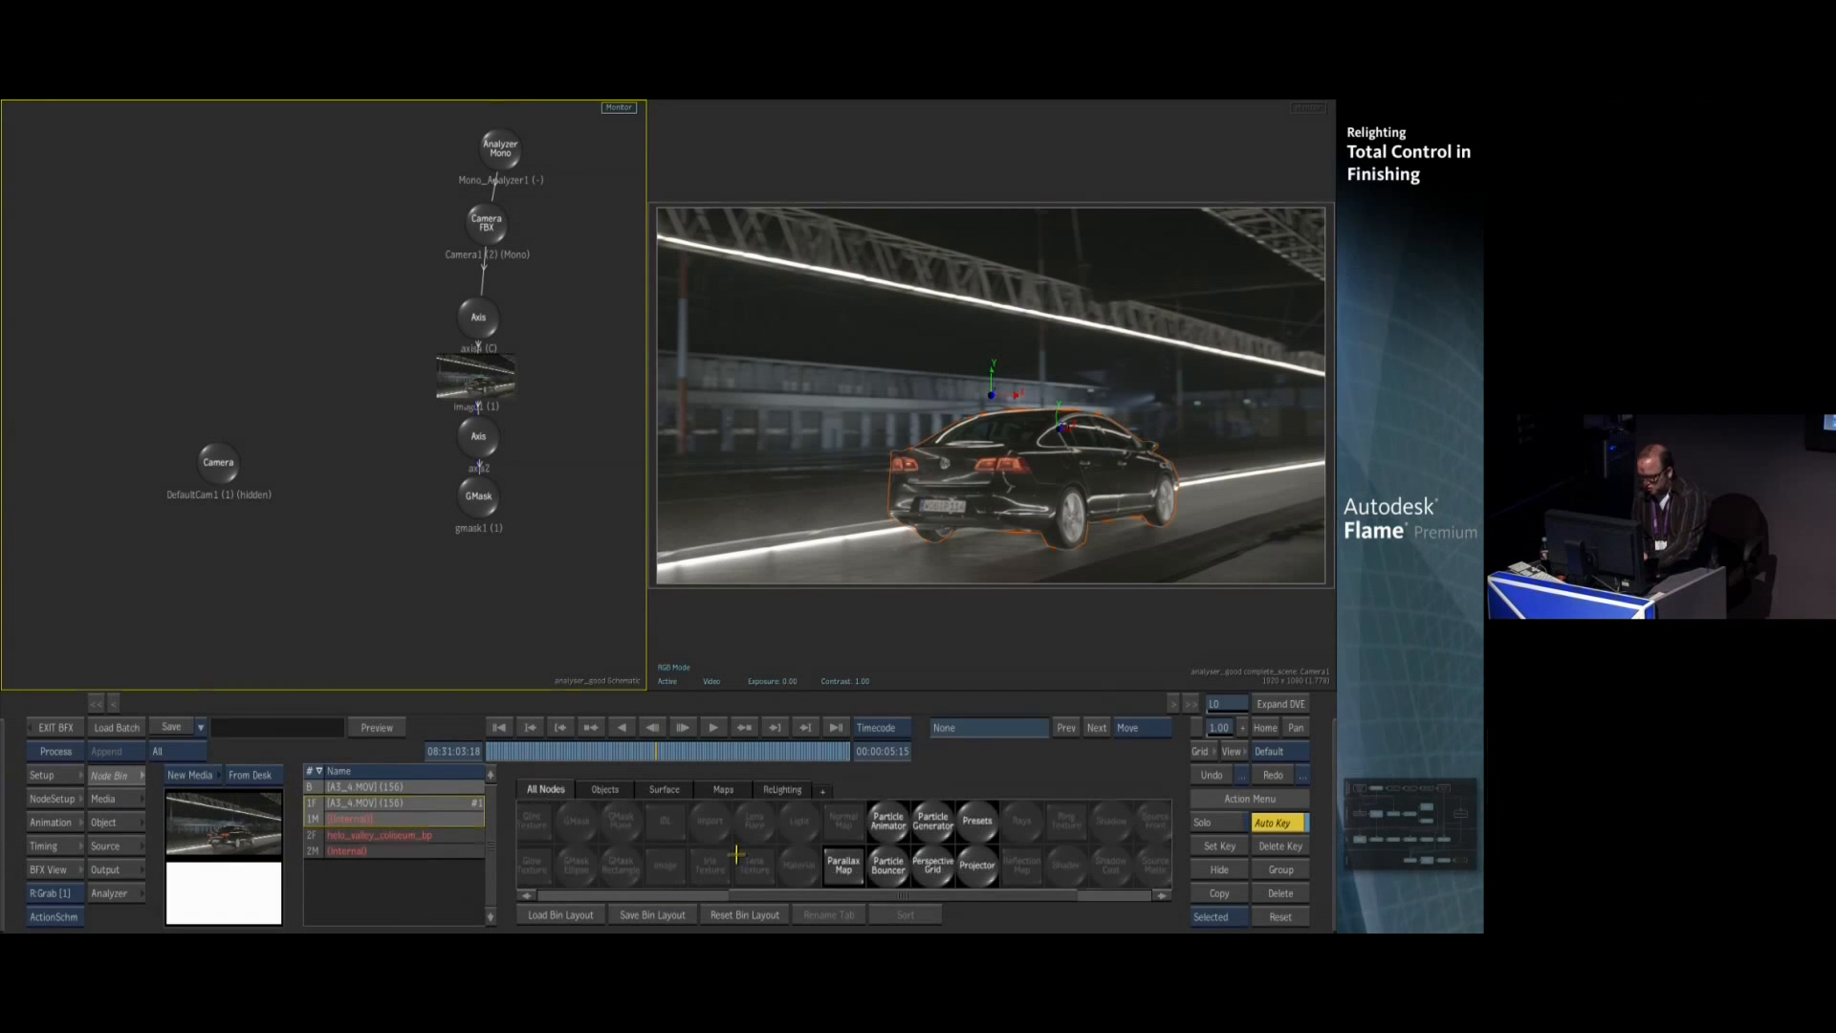
double_click(932, 864)
drag(577, 164, 234, 194)
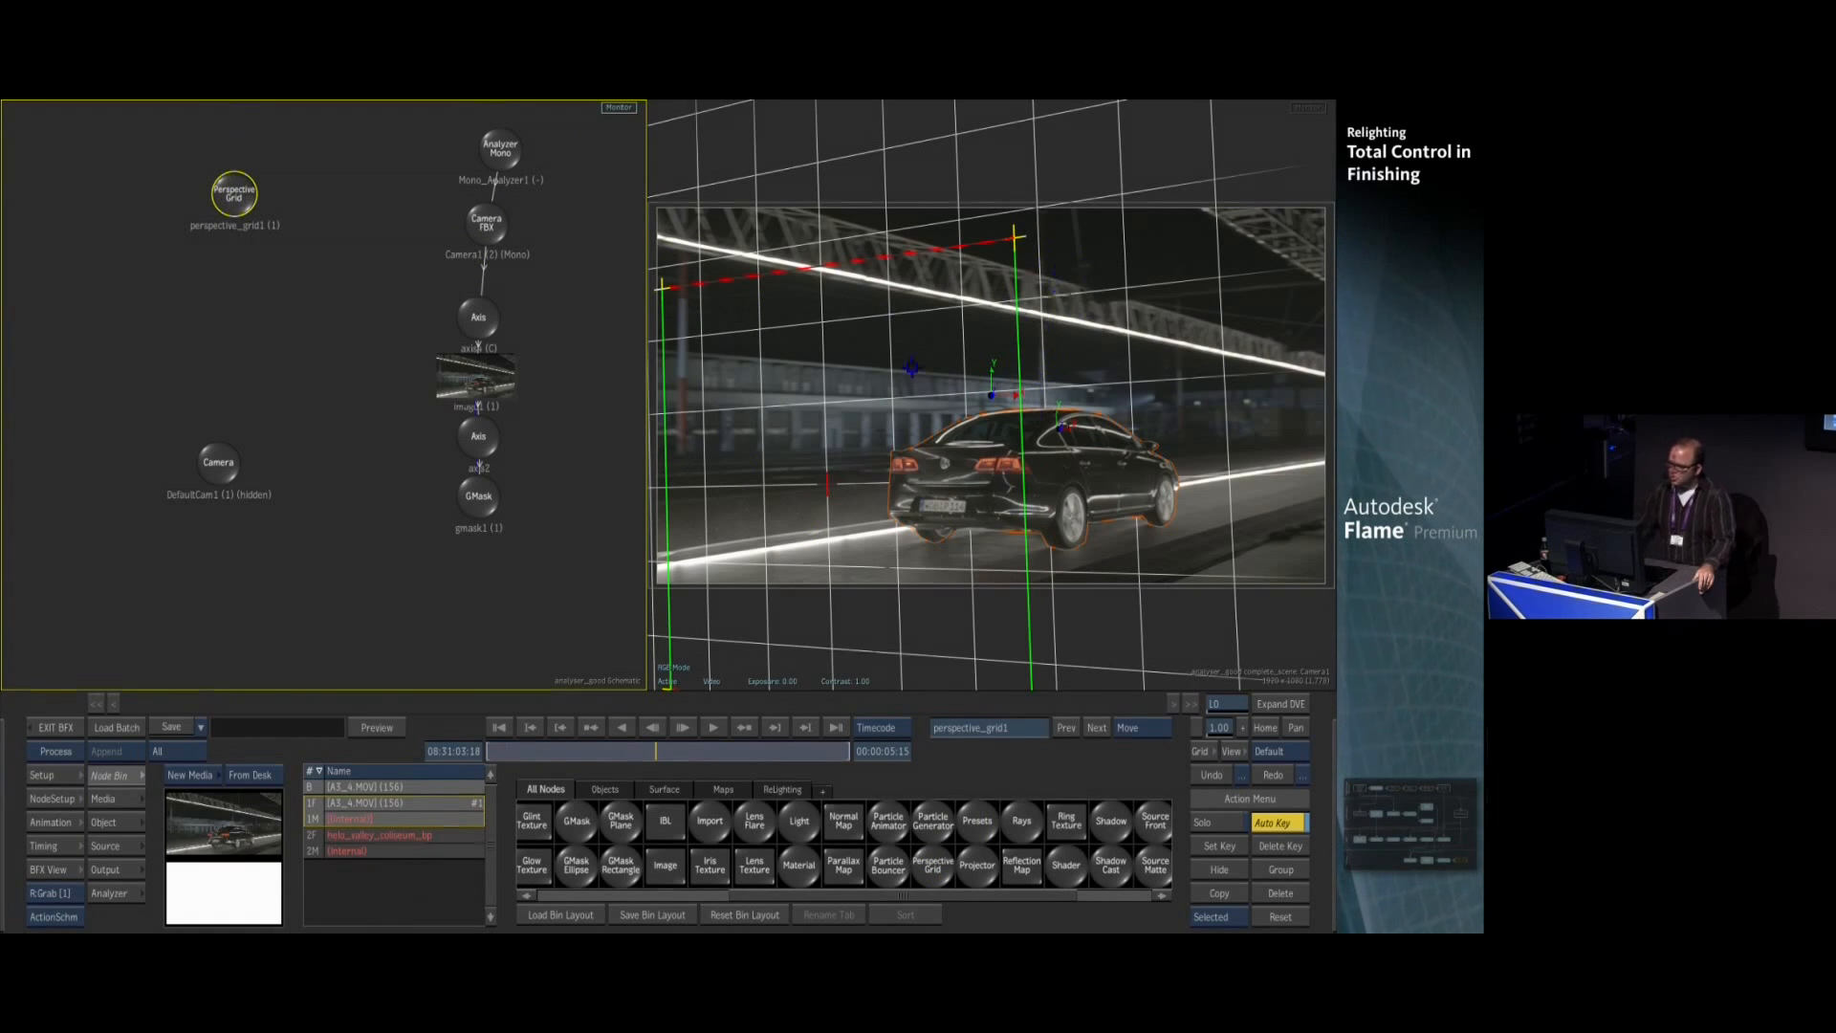
double_click(234, 194)
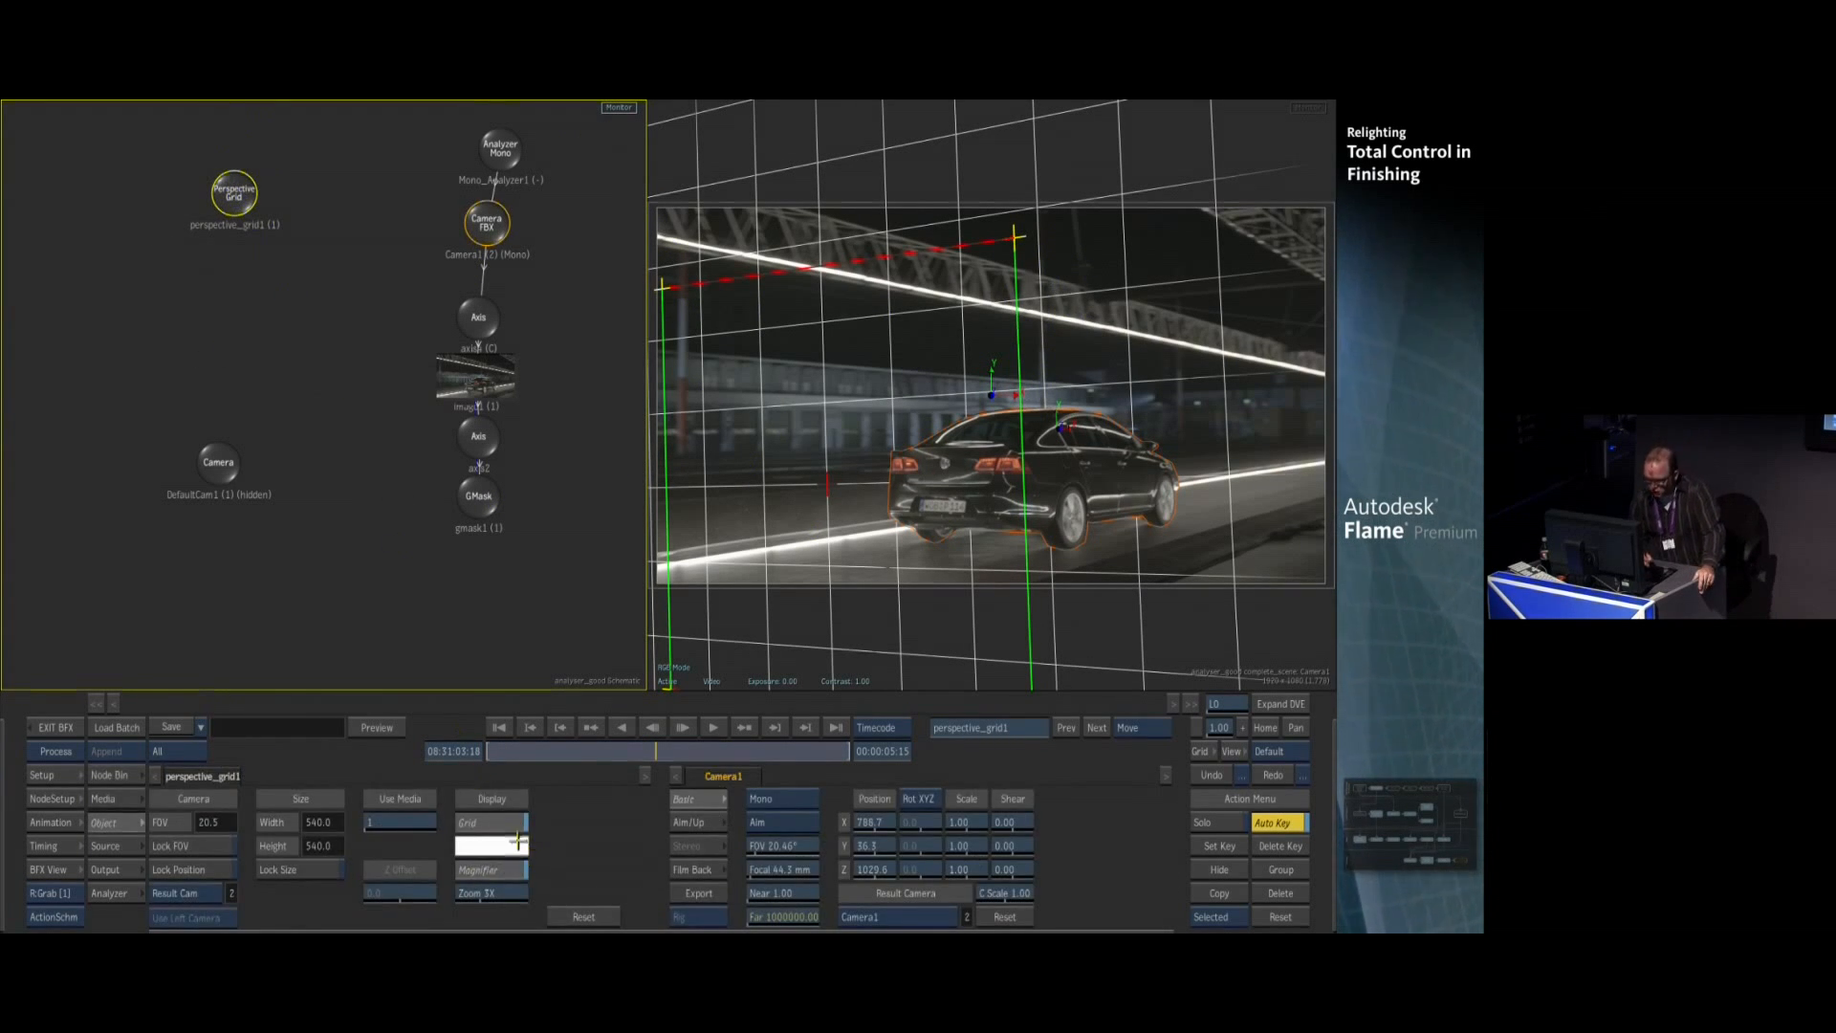
click(521, 825)
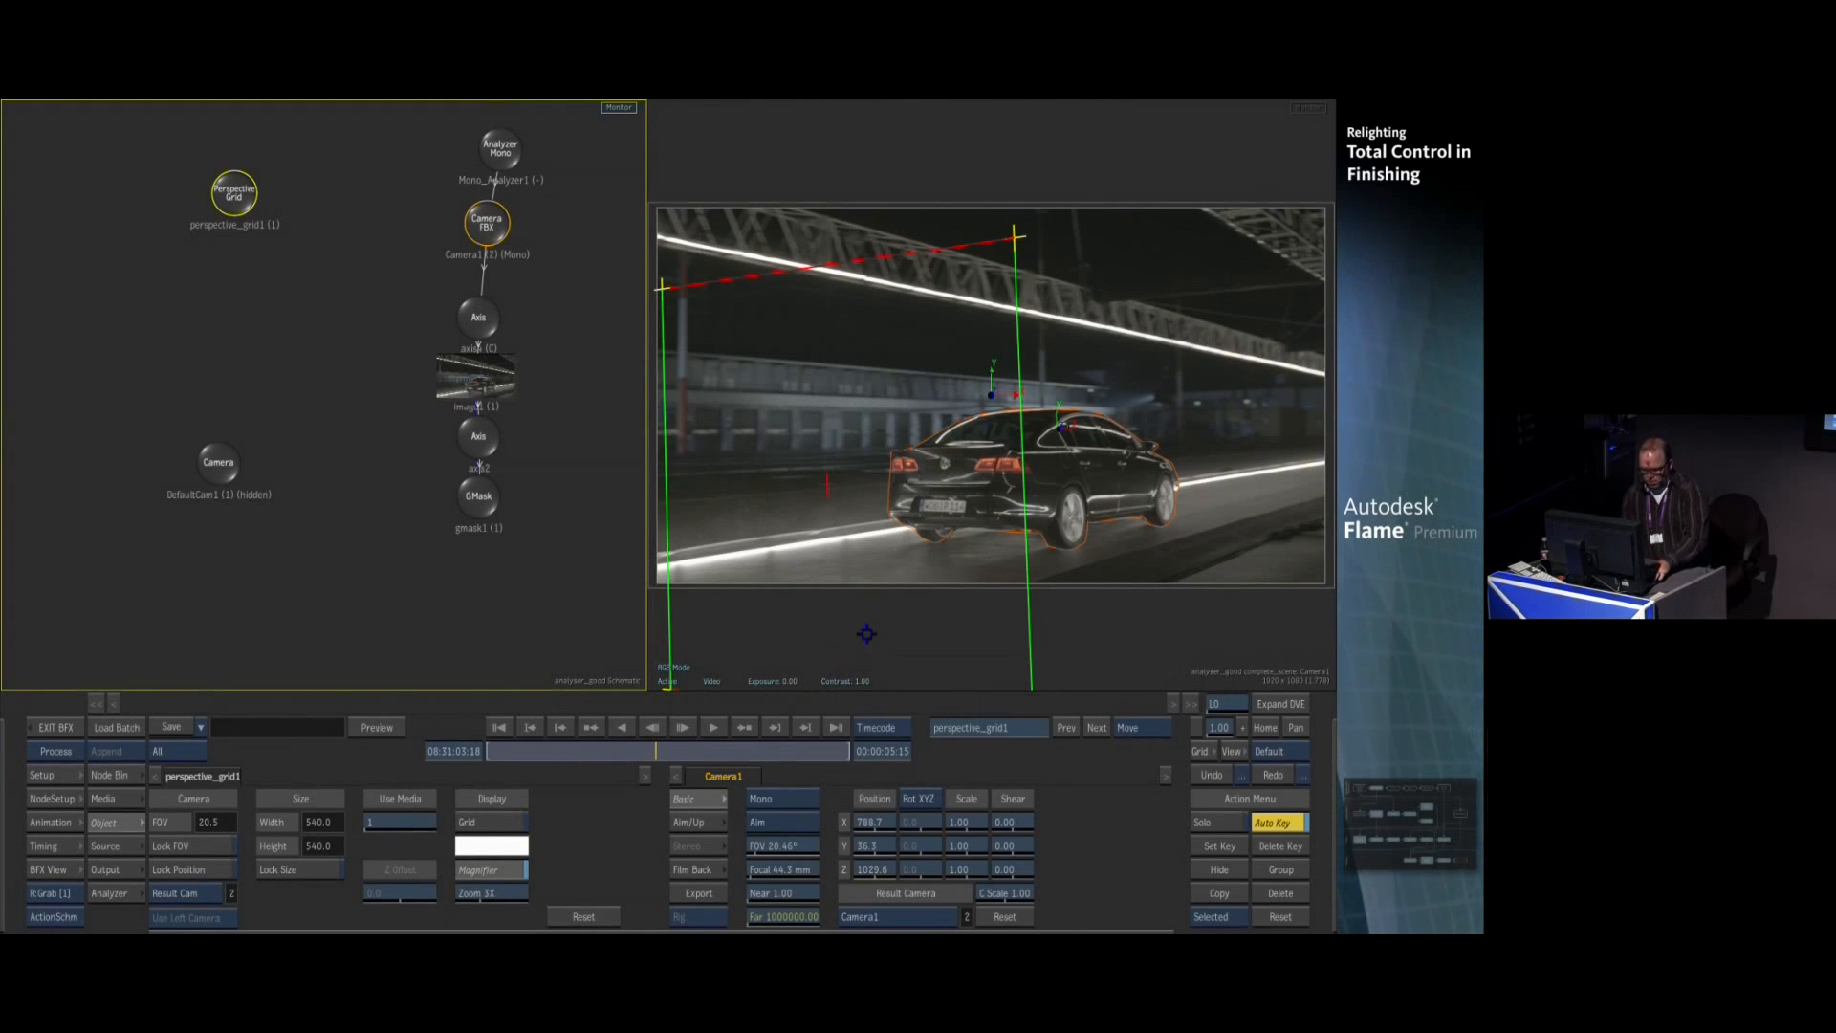
scroll(867, 636, down, 6)
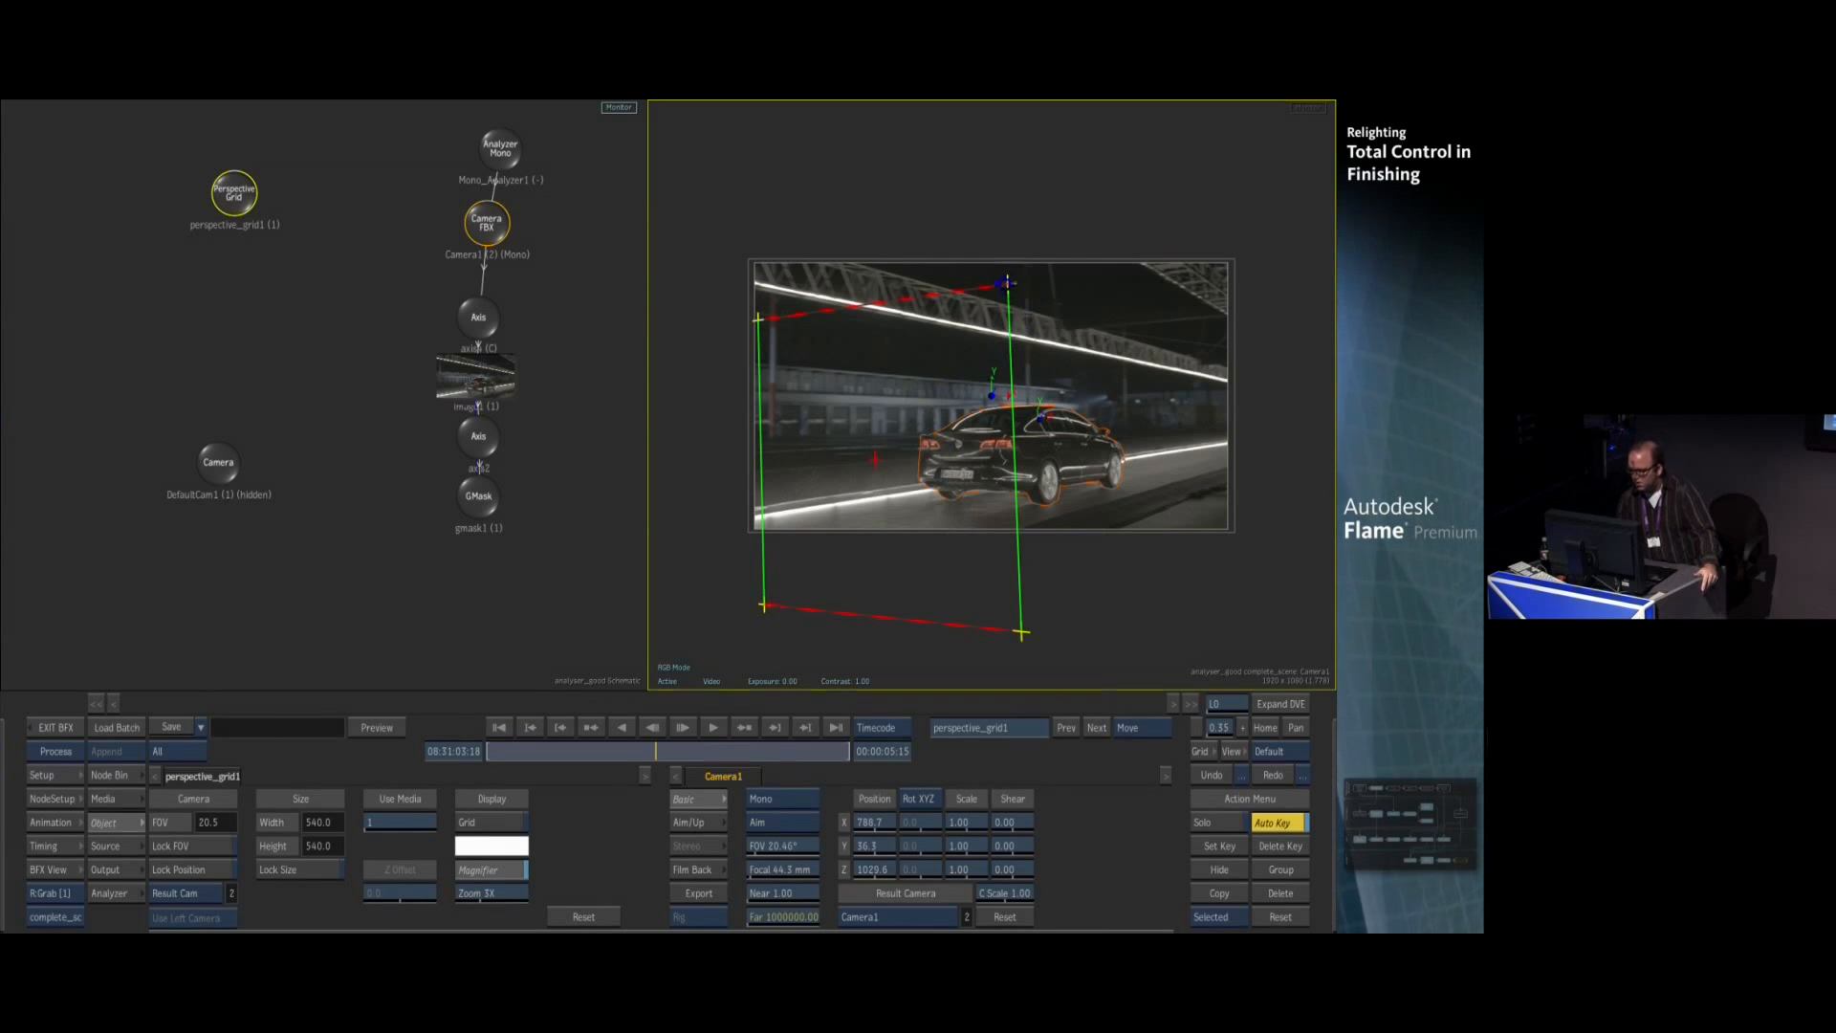
drag(1008, 280, 1002, 290)
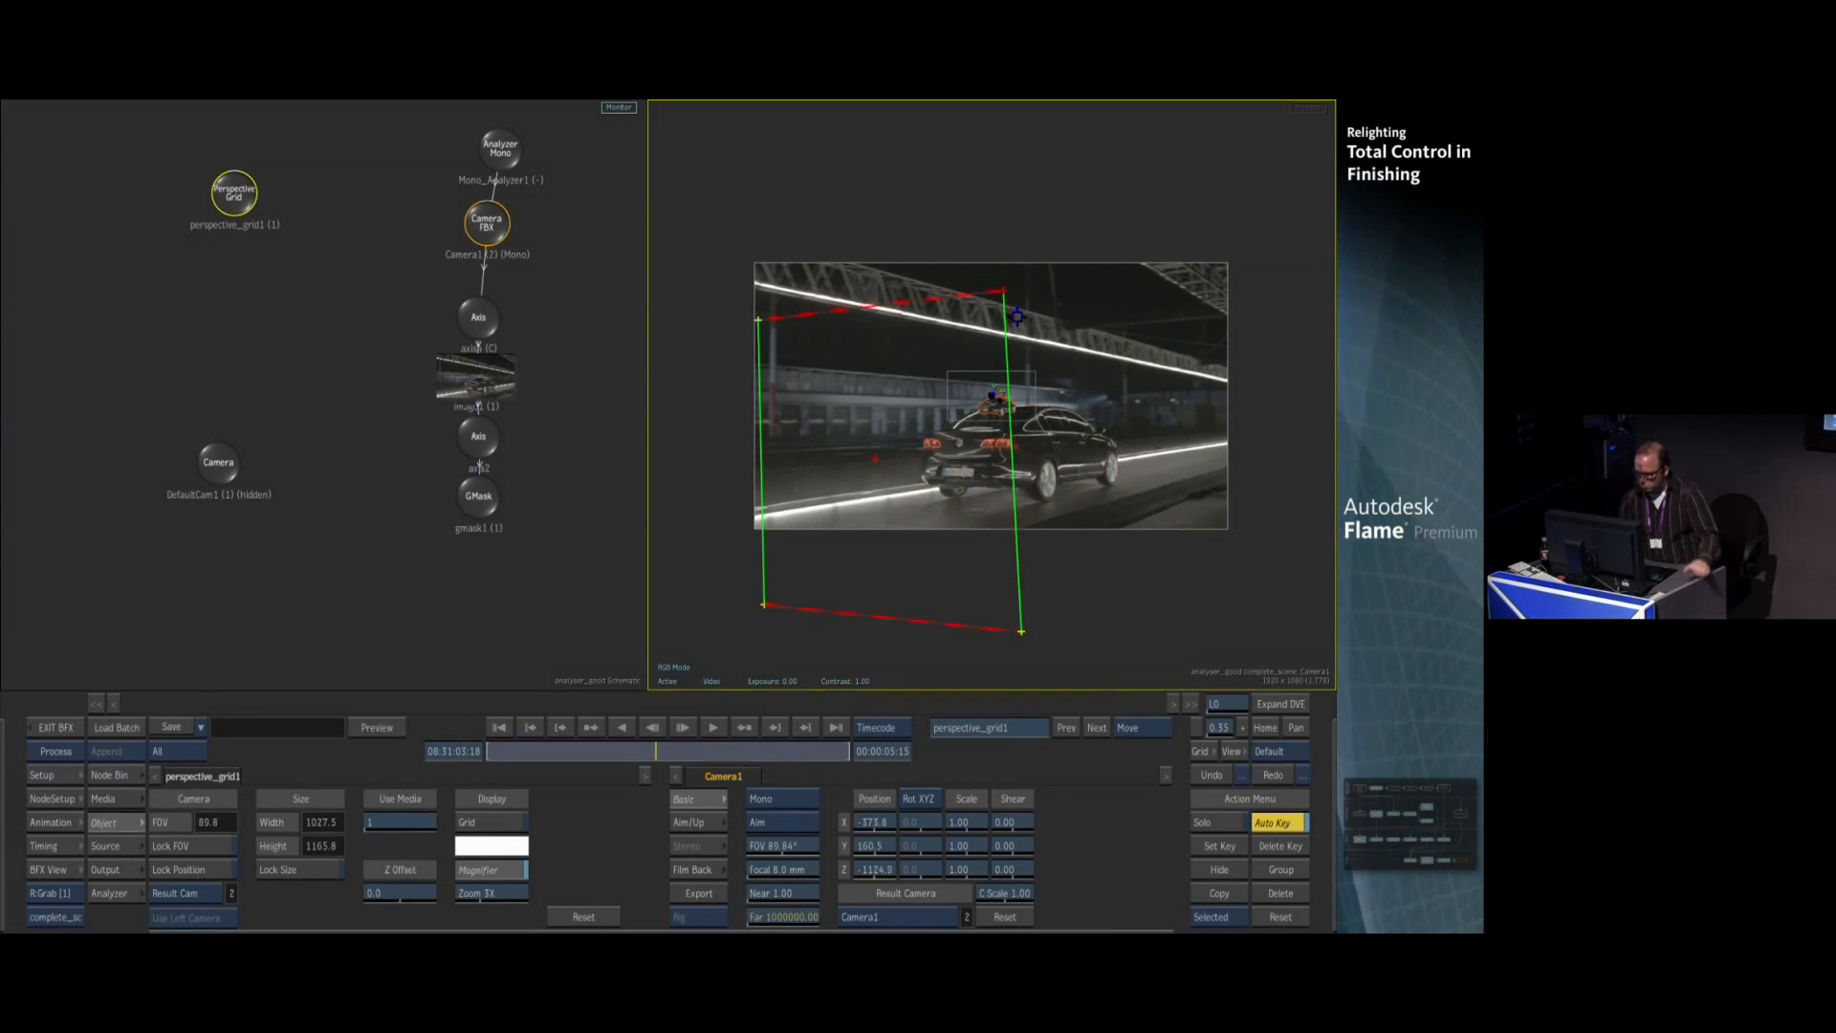
key(ctrl+z)
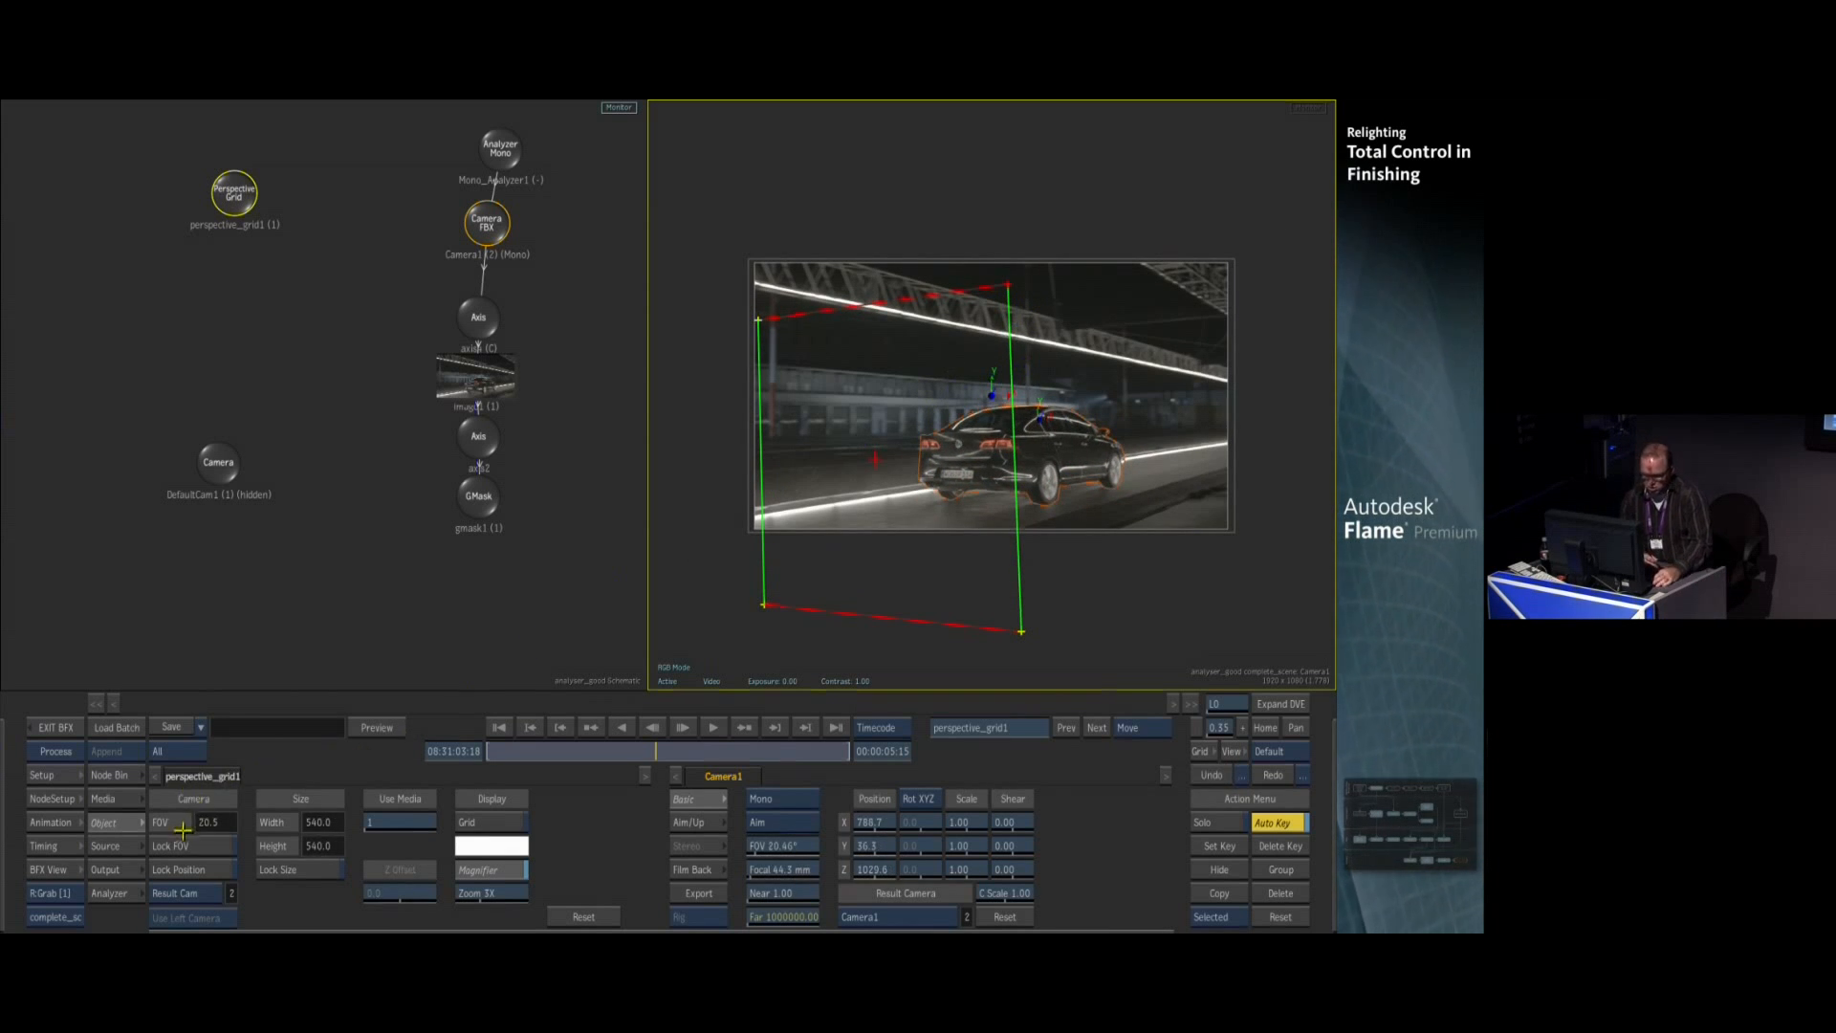
key(ctrl+z)
Lock the perspective grid's FOV and fit its corners between the overhead light strip and the building's base, about 2284 wide and 577 high
drag(1008, 284, 1033, 336)
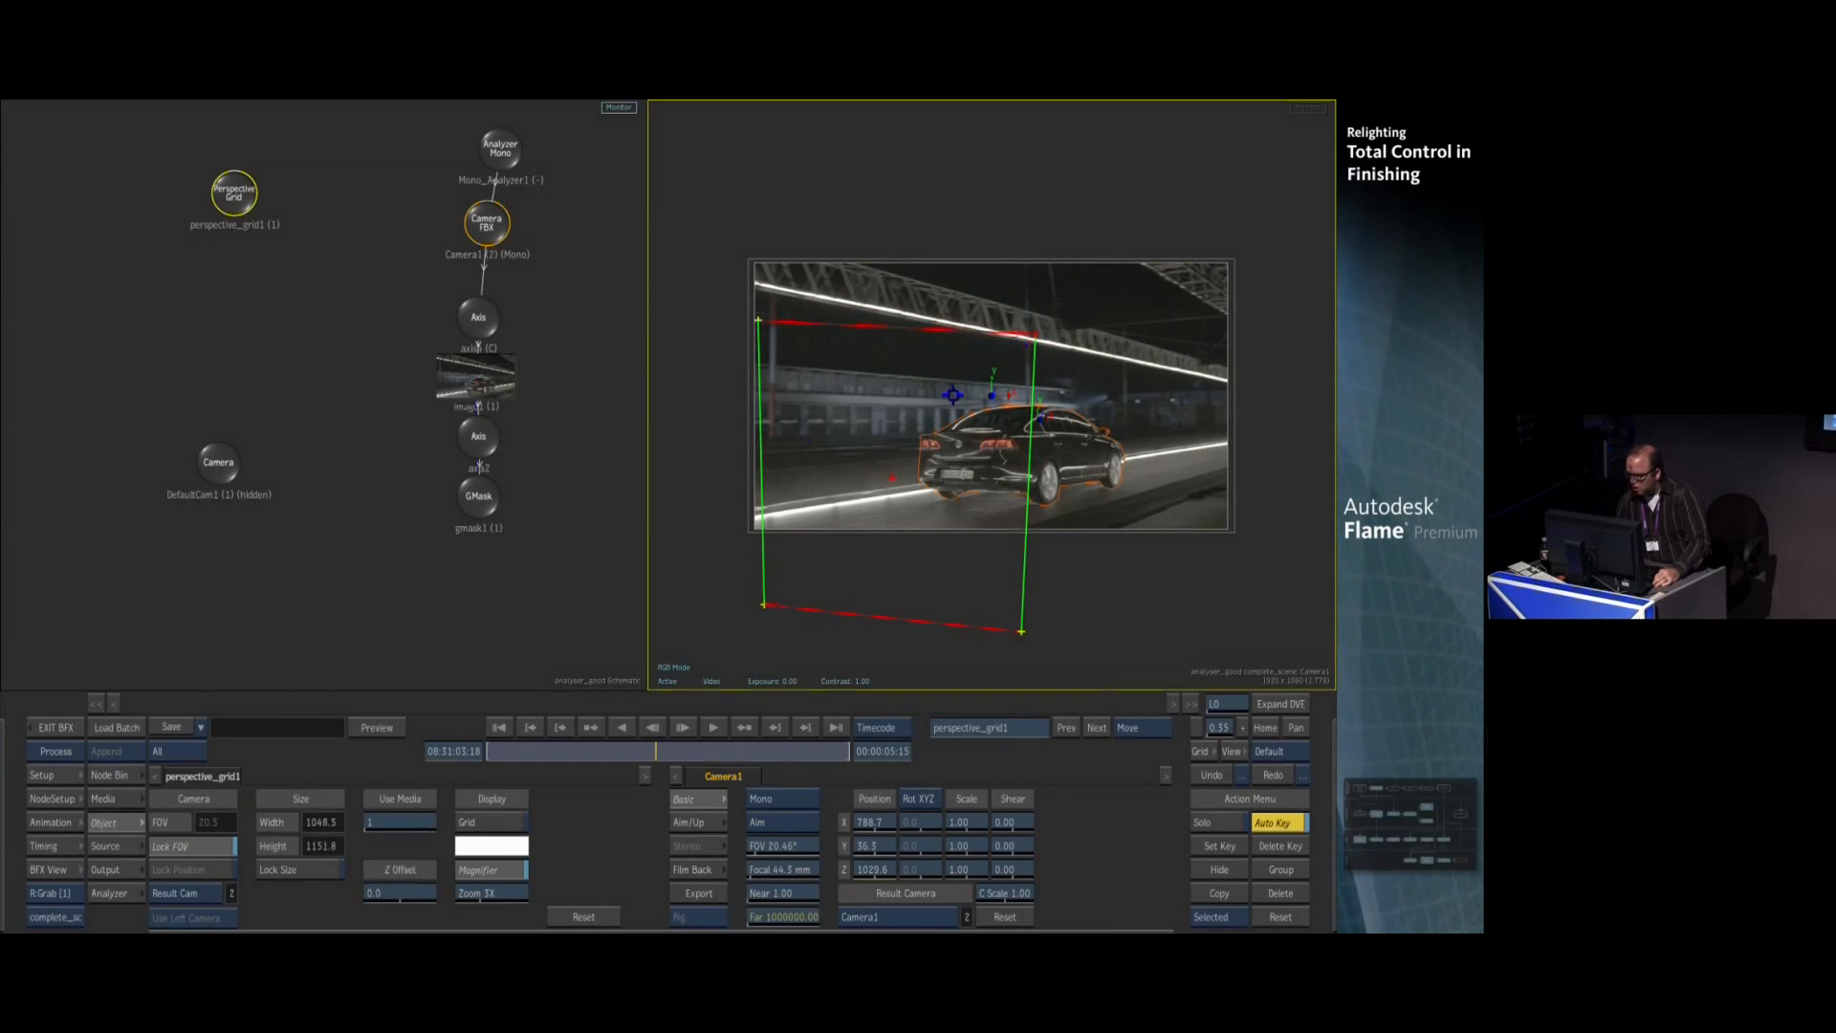
drag(766, 314, 776, 296)
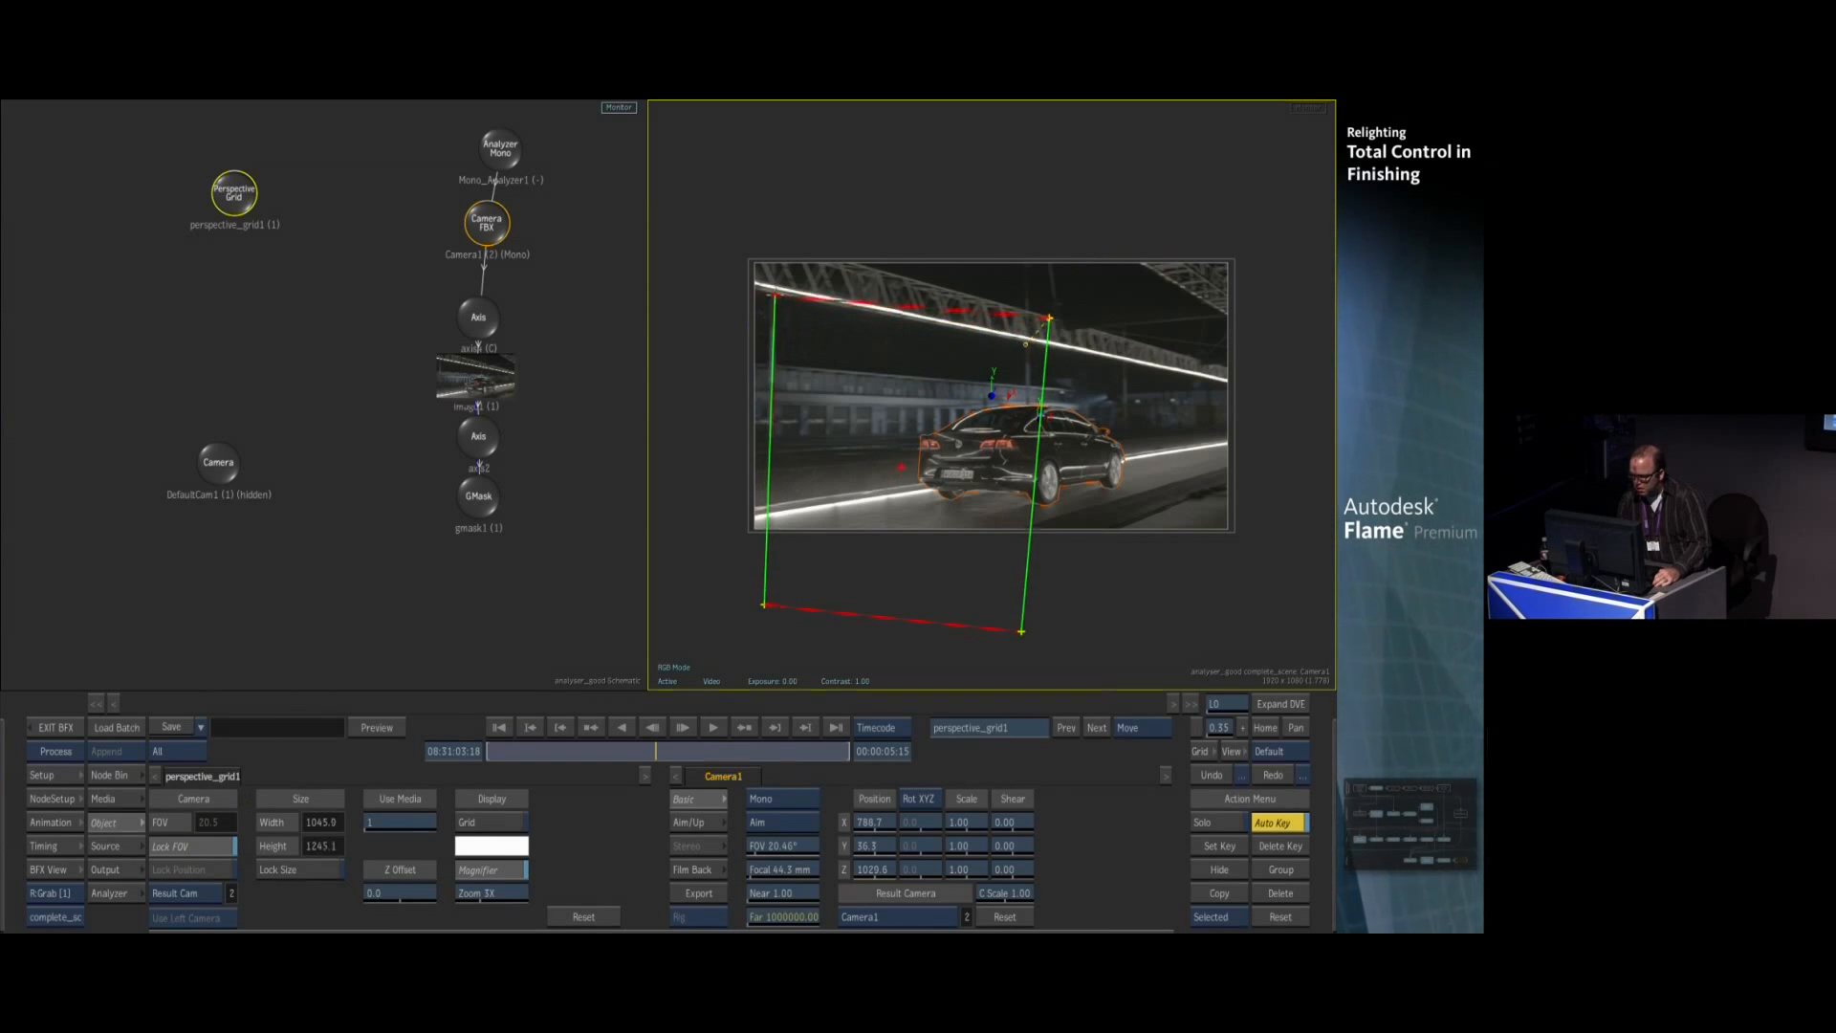
drag(766, 590, 778, 437)
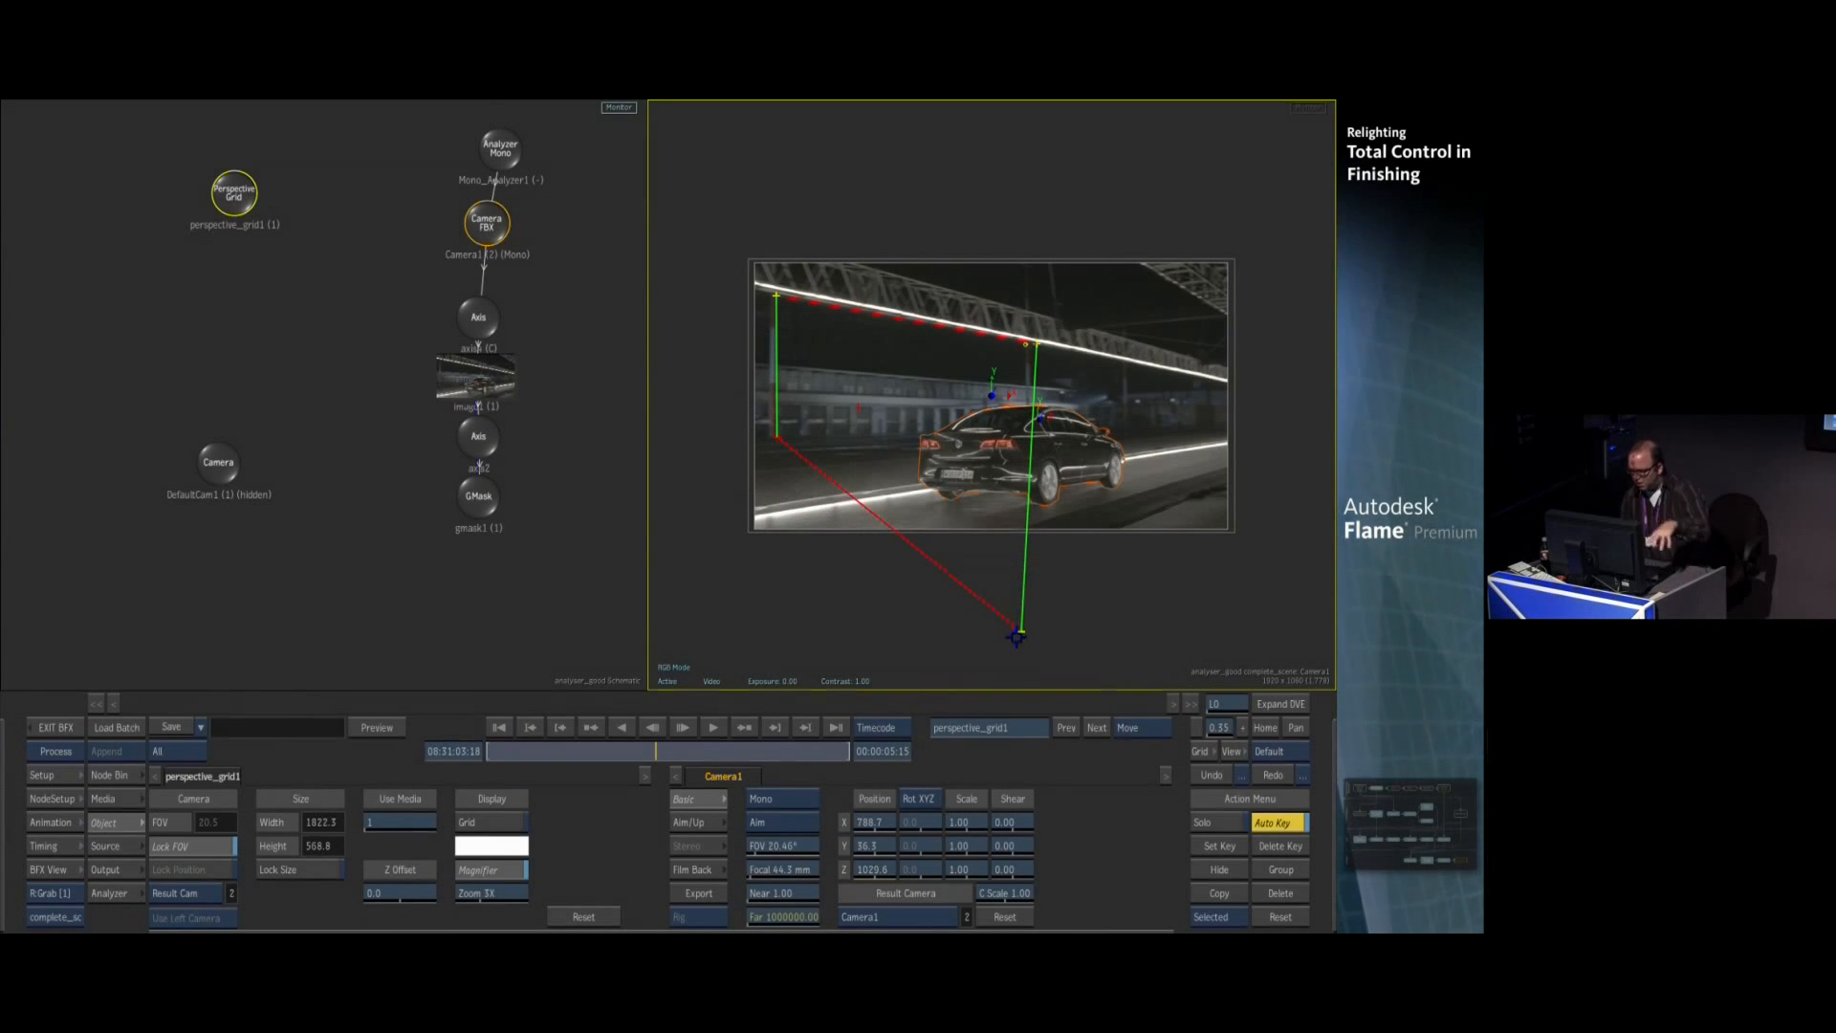
drag(1022, 631, 1028, 436)
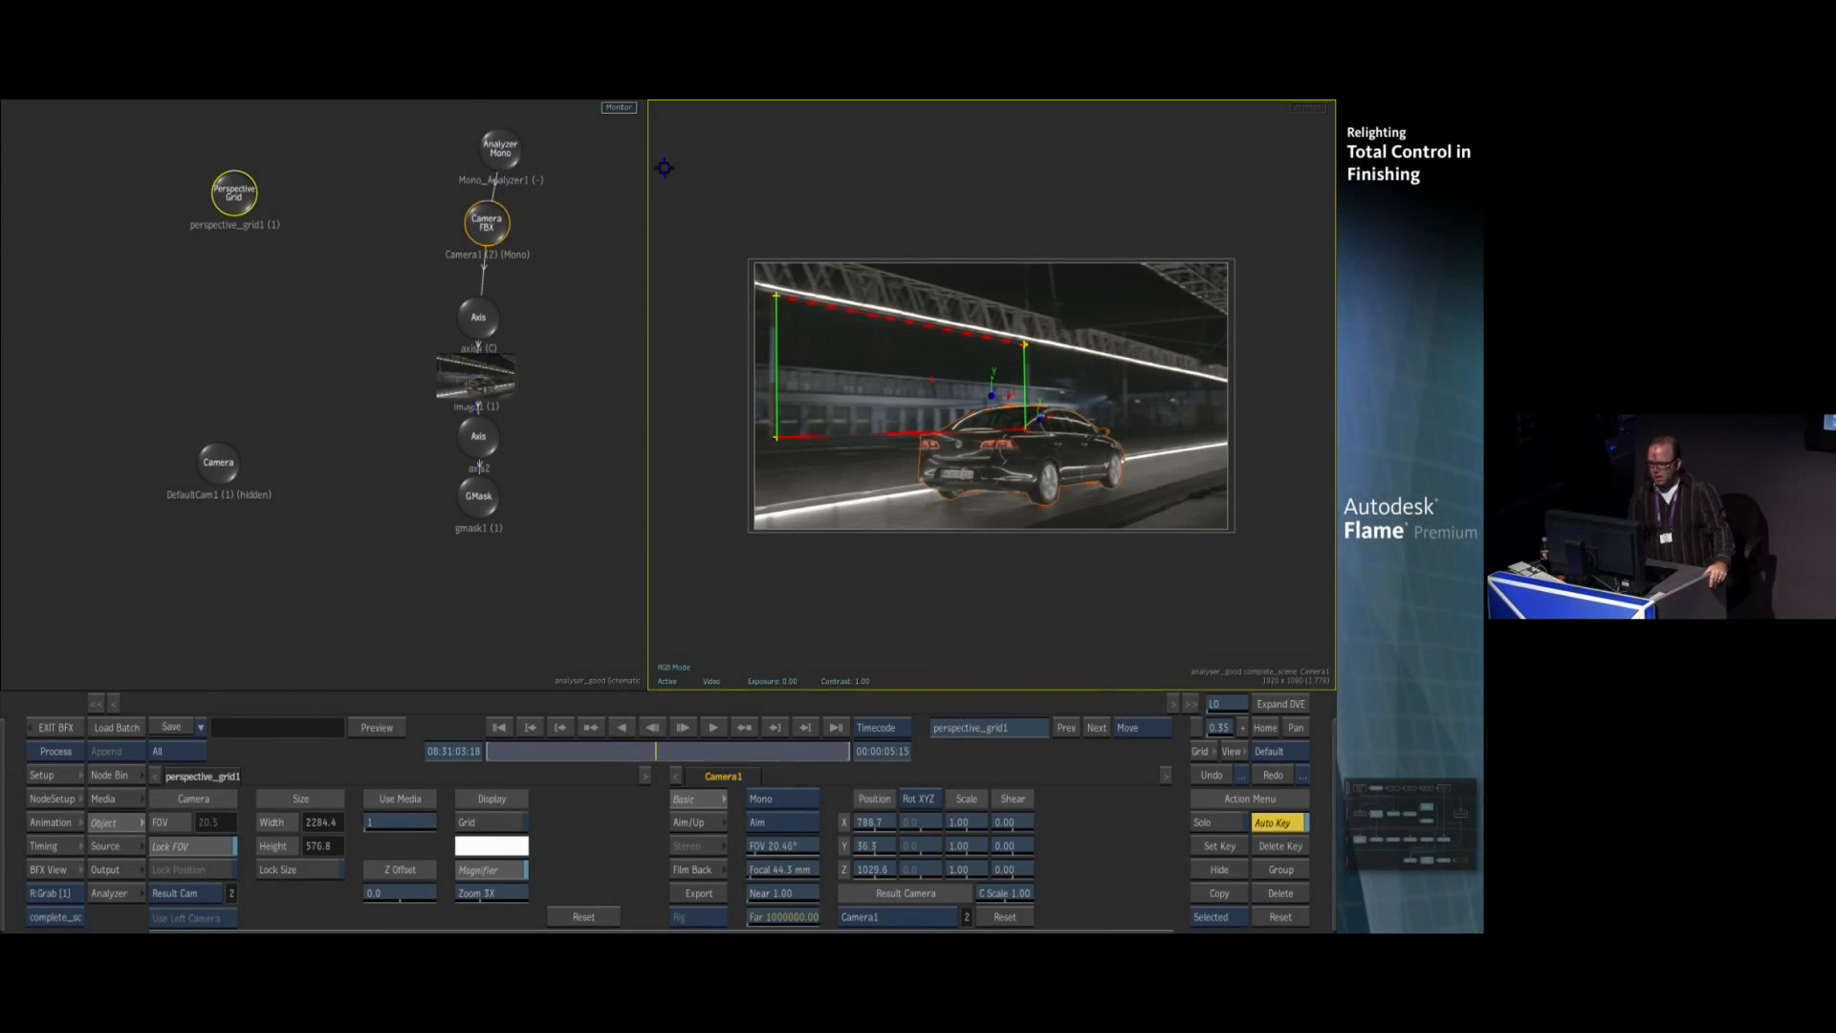
Compare the perspective grid's plane with the solved point cloud and check how it follows the camera at 08:31:04:10
key(F4)
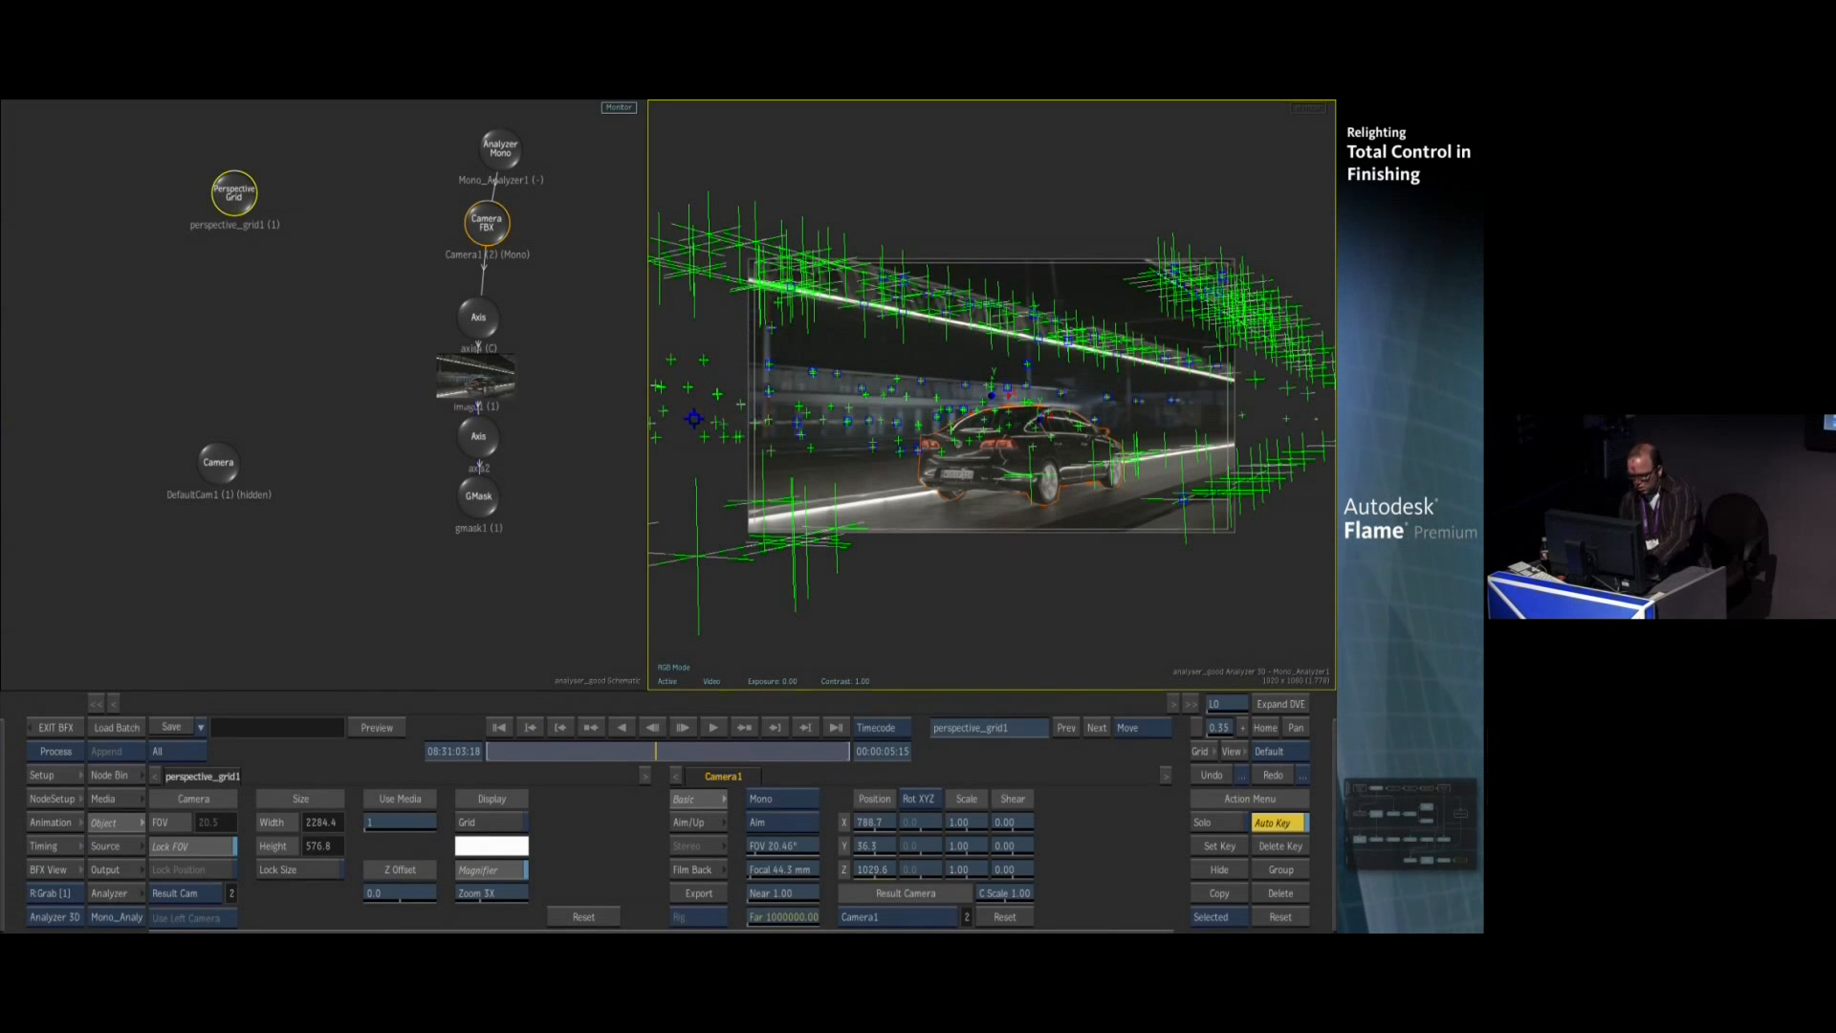
key(F1)
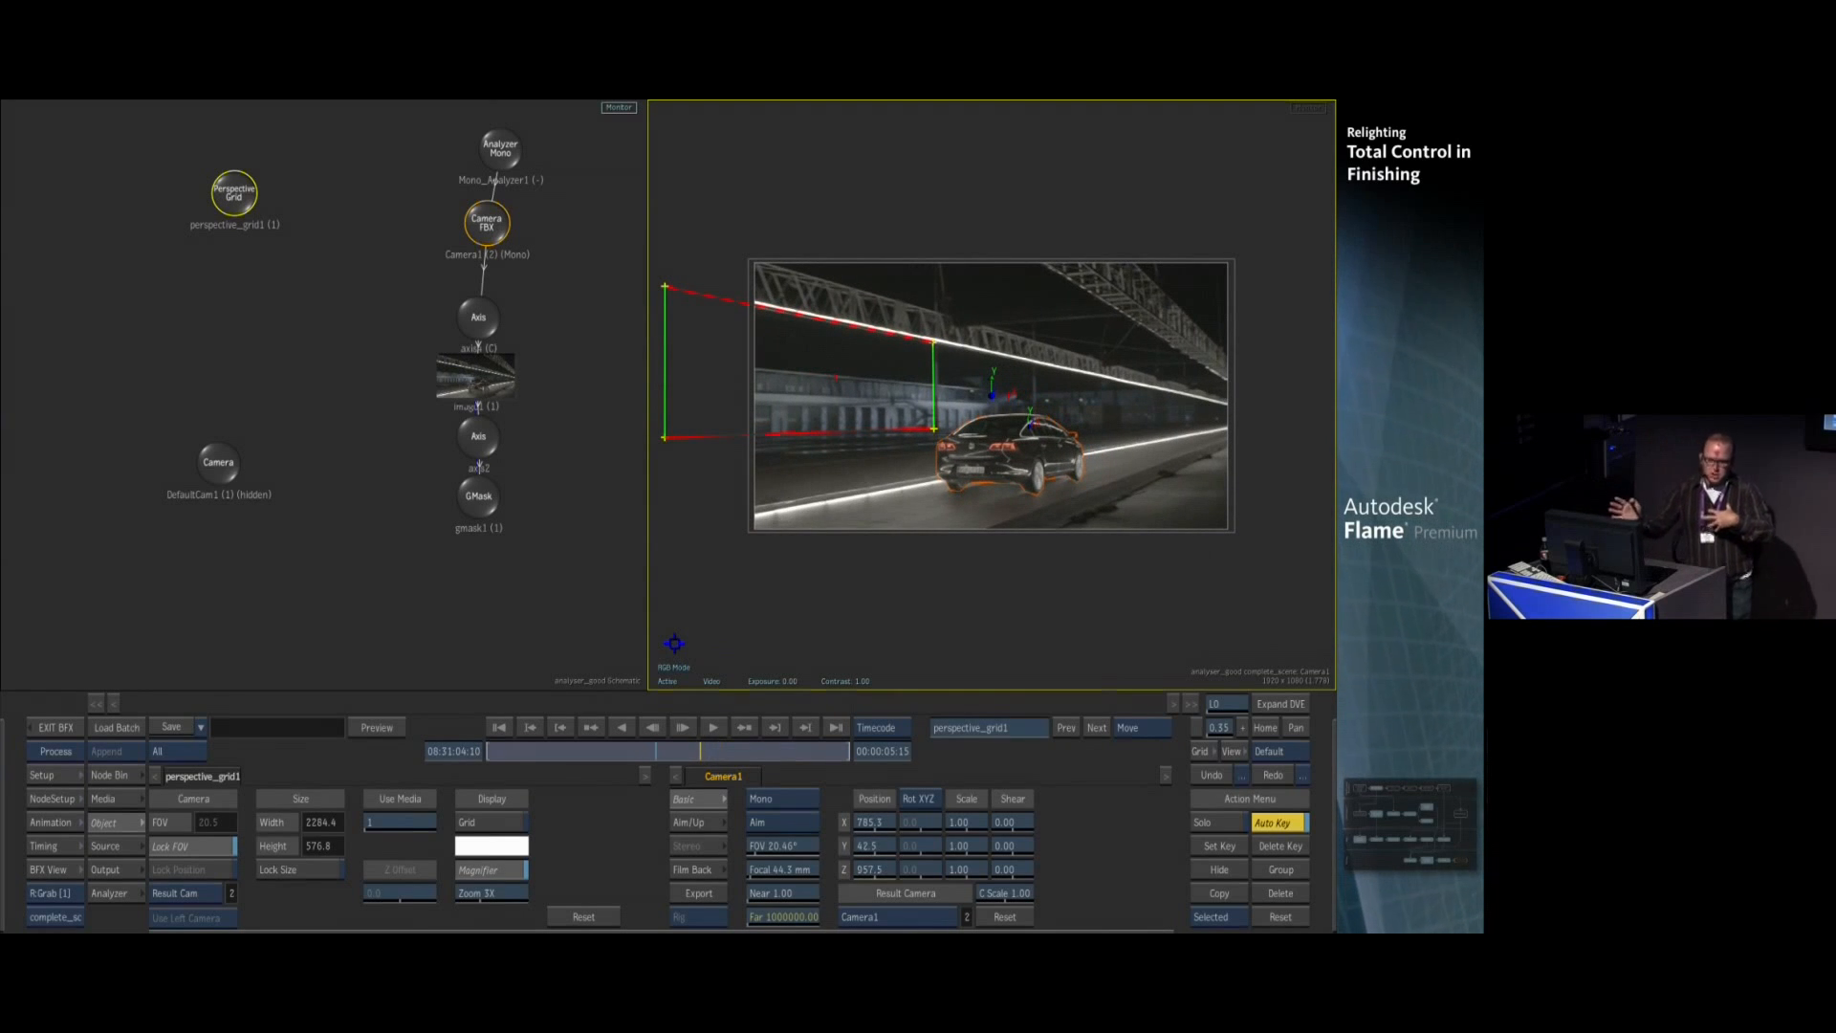
drag(240, 209, 233, 249)
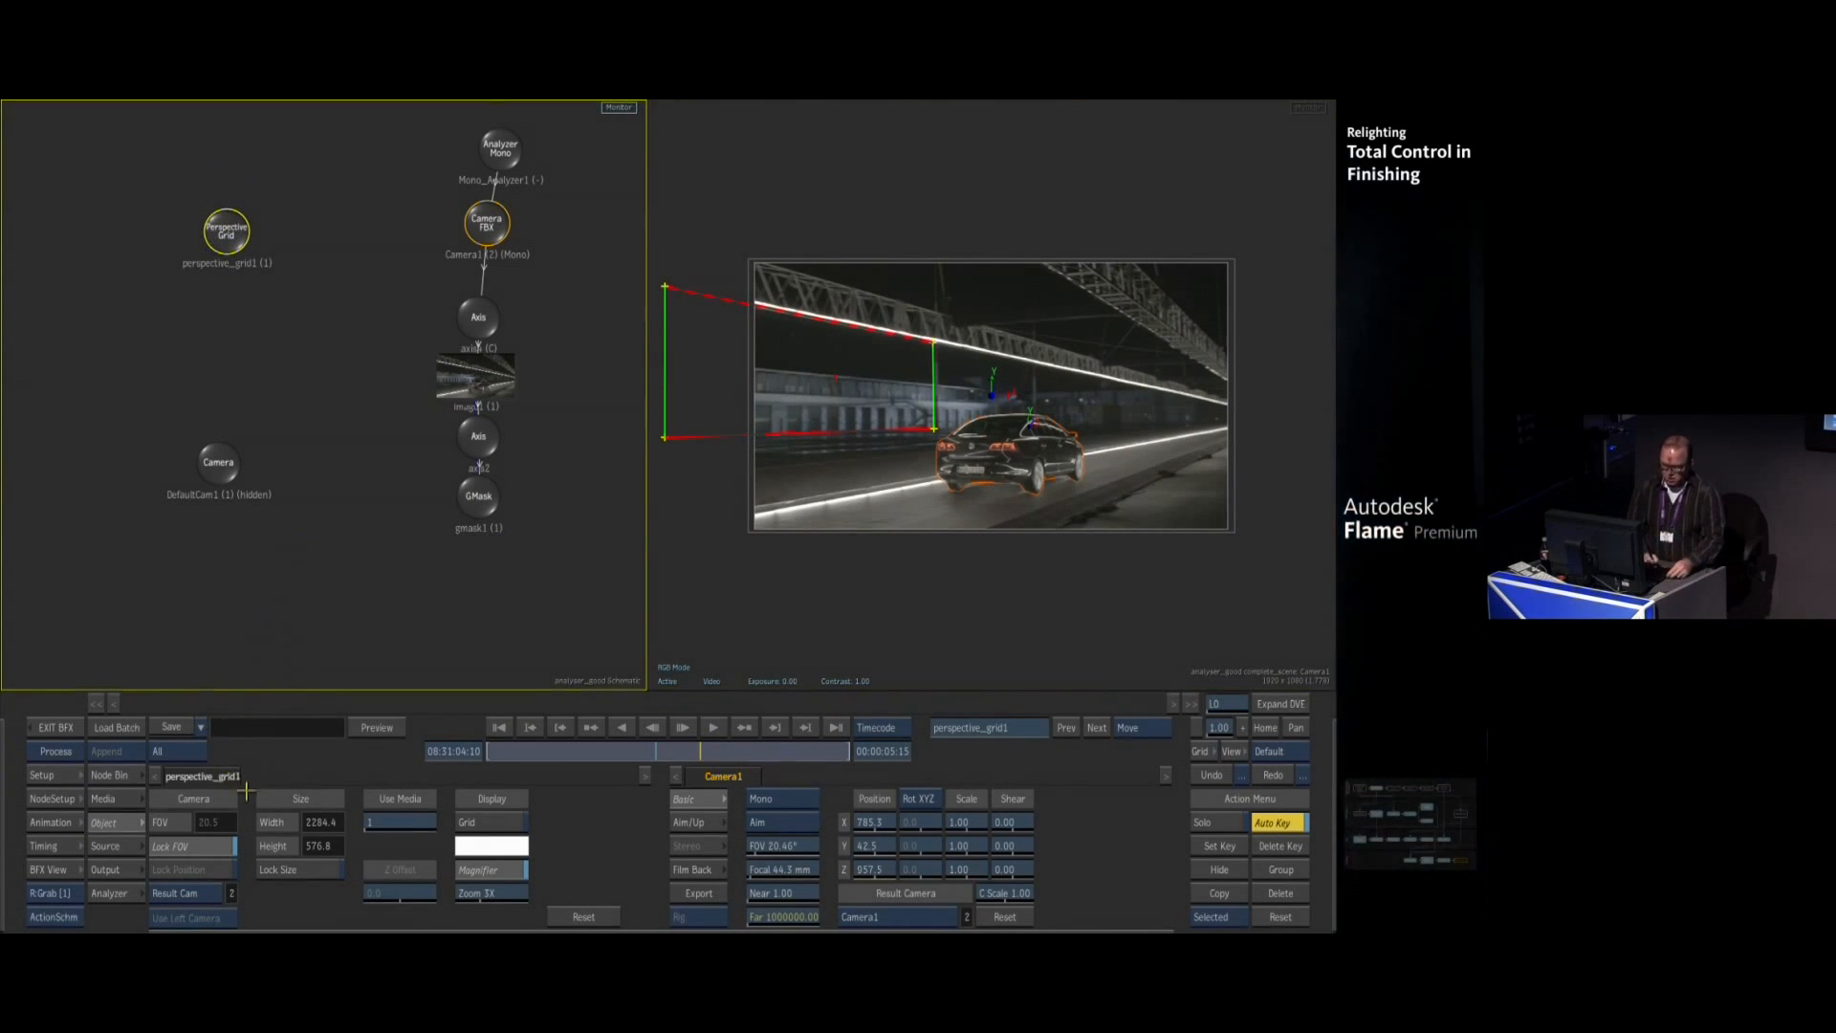
Return to the batch schematic and move the analyser_good Action node further right of its source clip
key(Escape)
drag(803, 463, 846, 448)
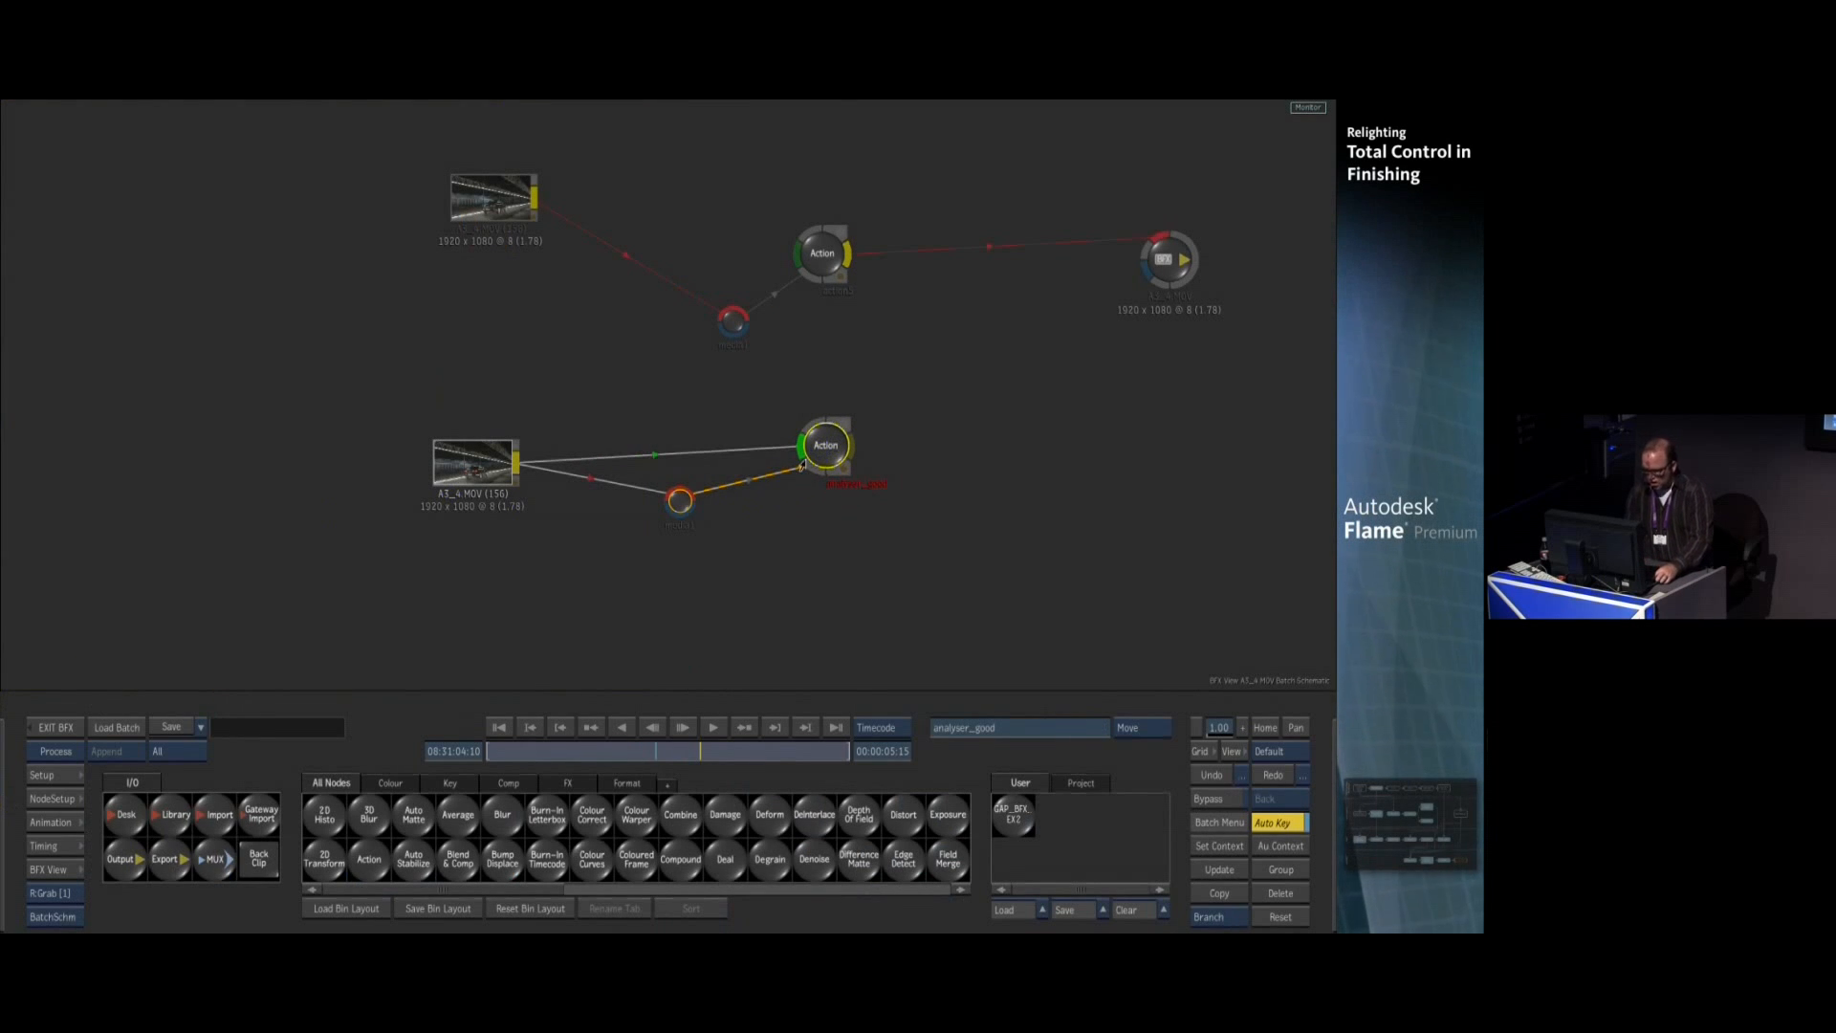
drag(757, 490, 708, 566)
Exit the batch setup to the desktop and timeline and pick the A2_1.MOV clip
click(56, 727)
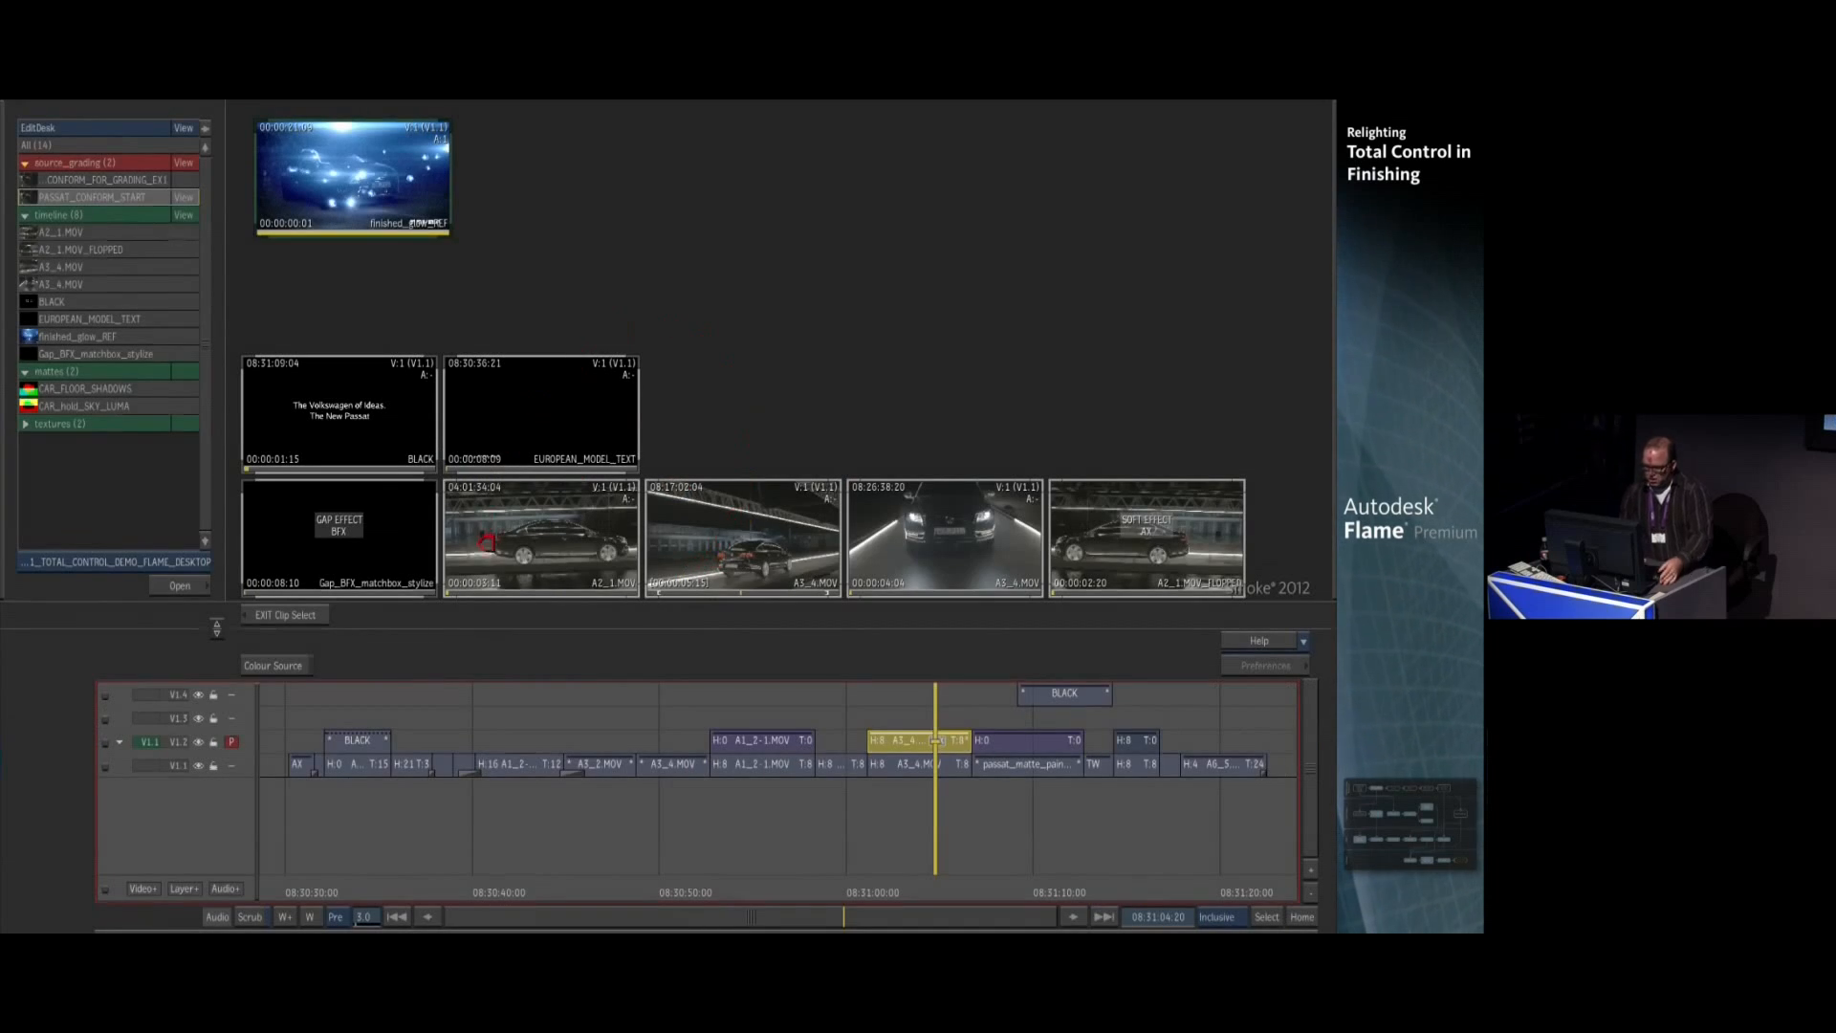
drag(481, 583, 541, 504)
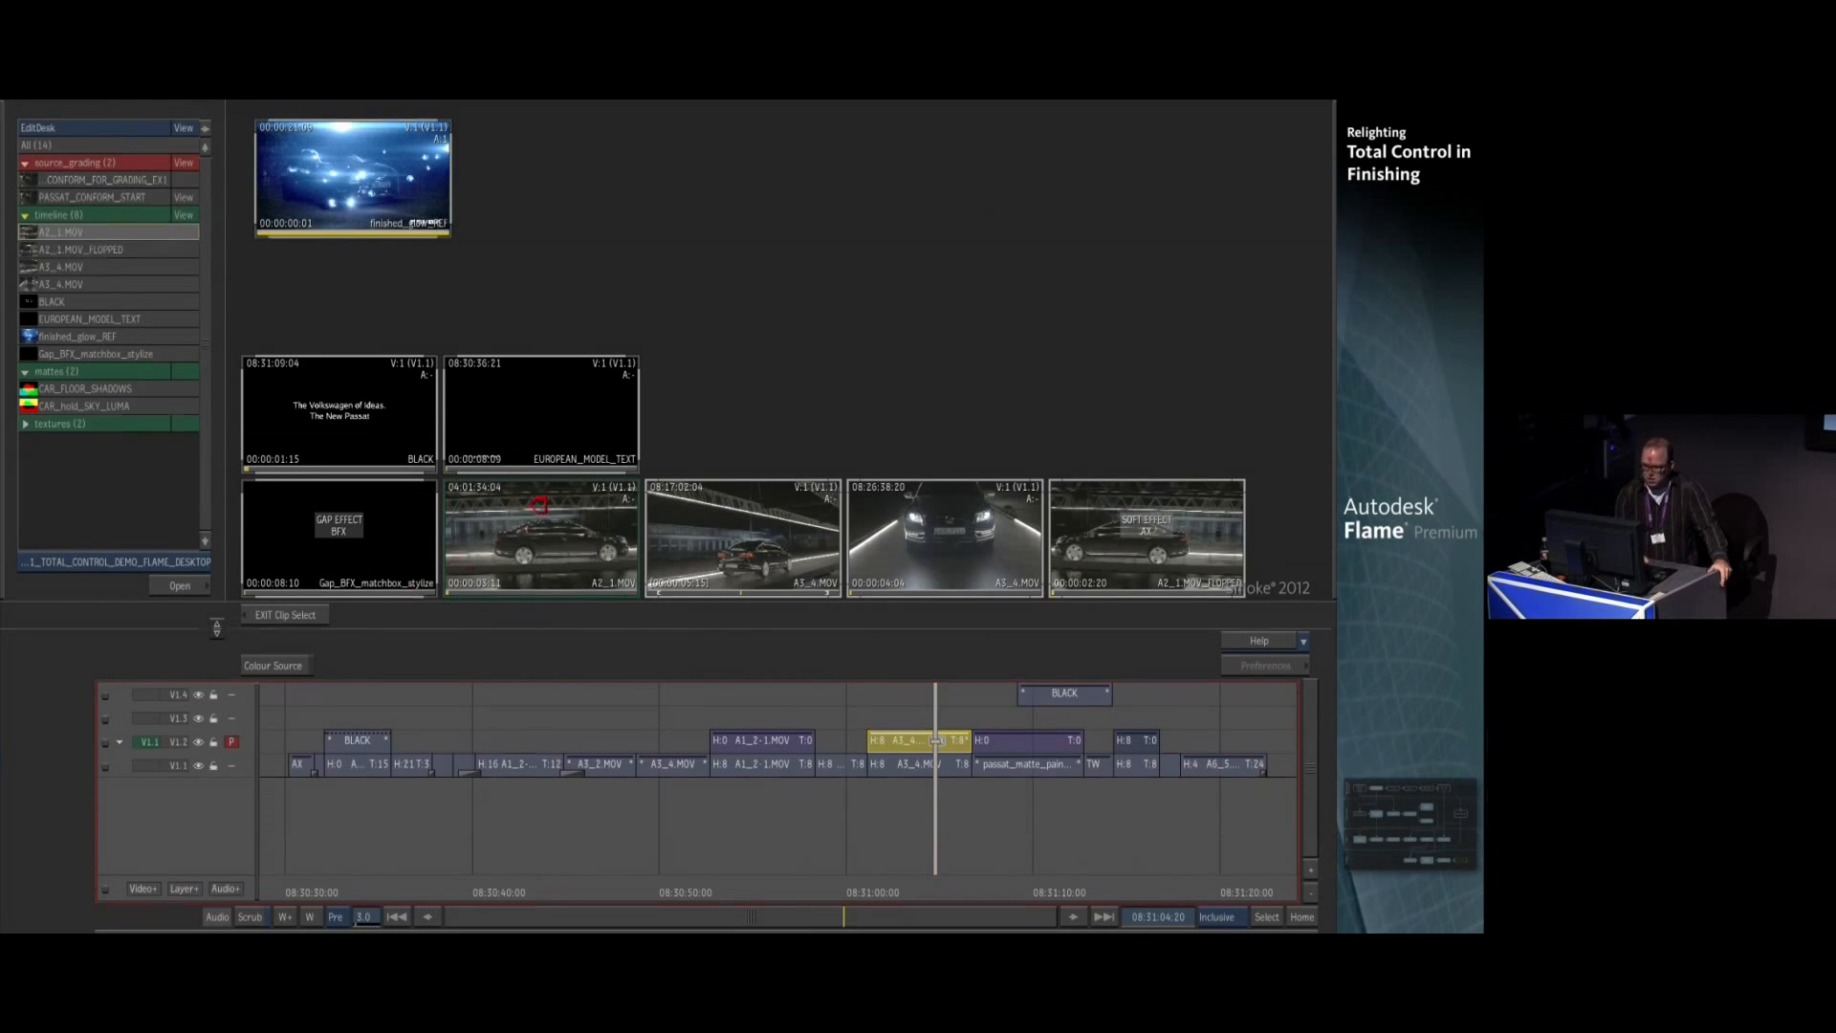
Bring A2_1.MOV into the batch schematic as analyser_good's media source, move the Action node further right, and view the clip
click(304, 615)
drag(632, 532, 394, 600)
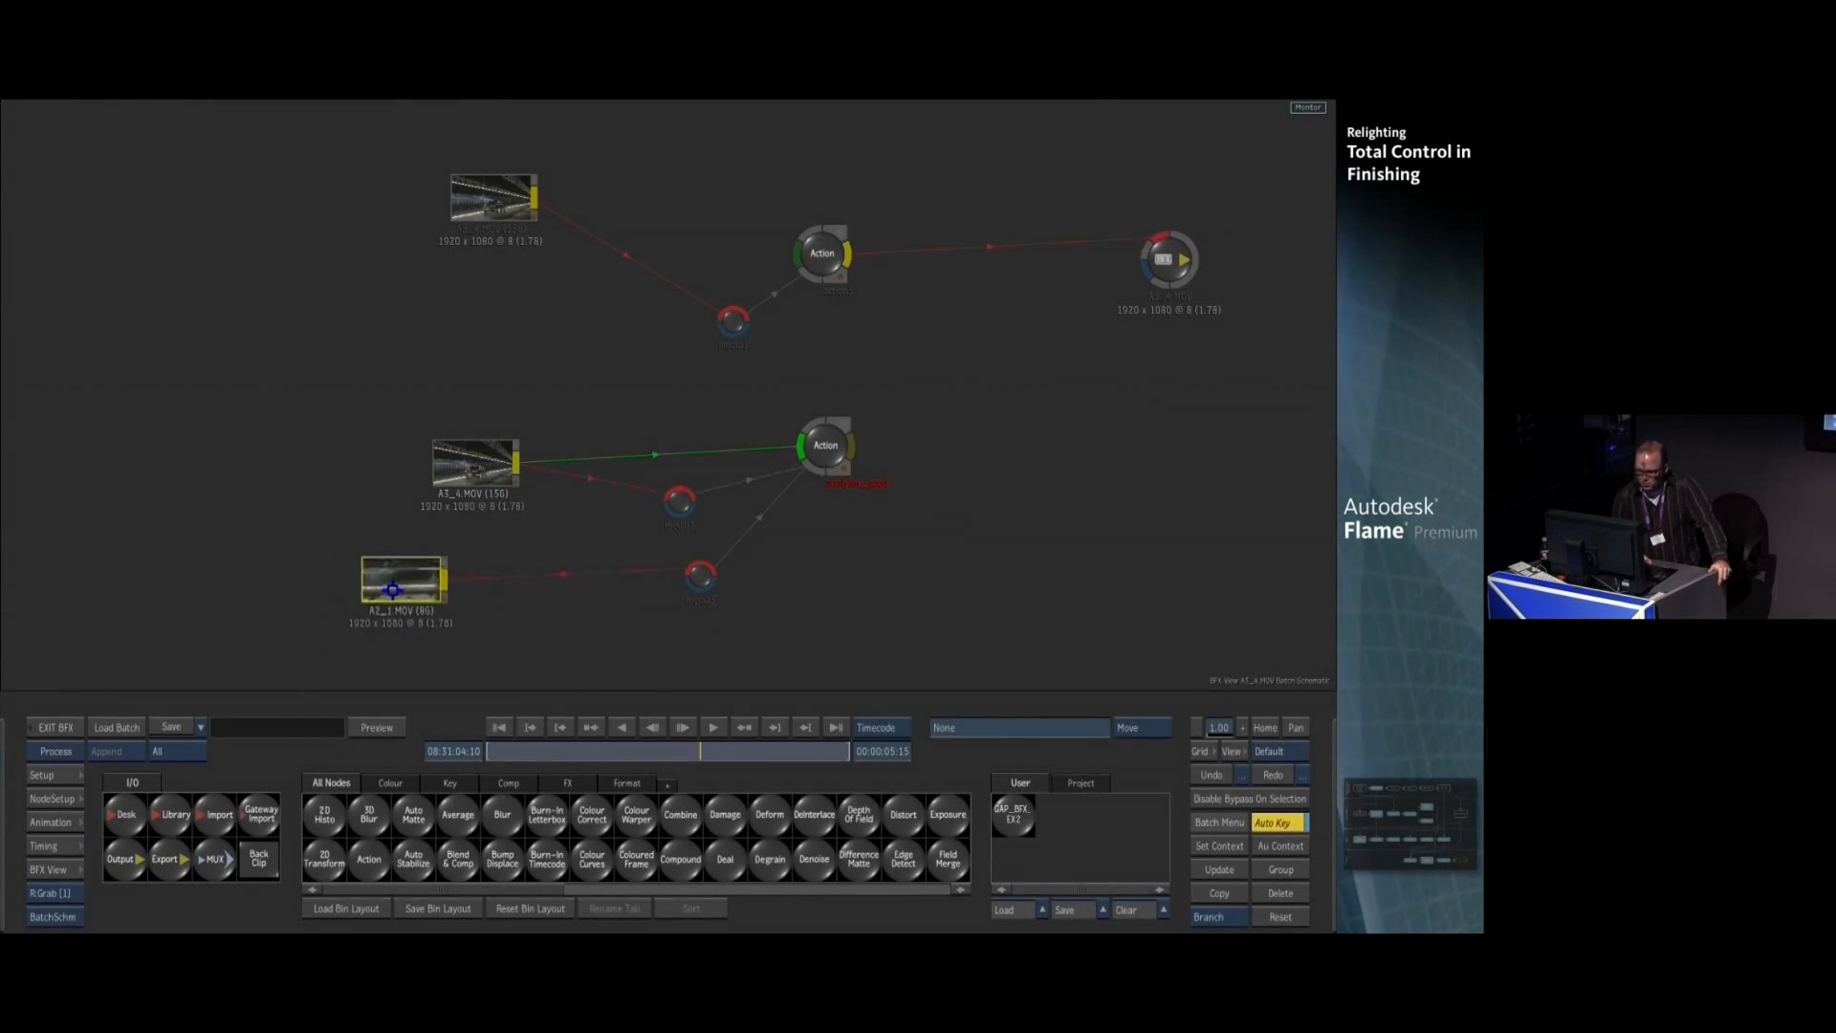
drag(842, 449, 960, 432)
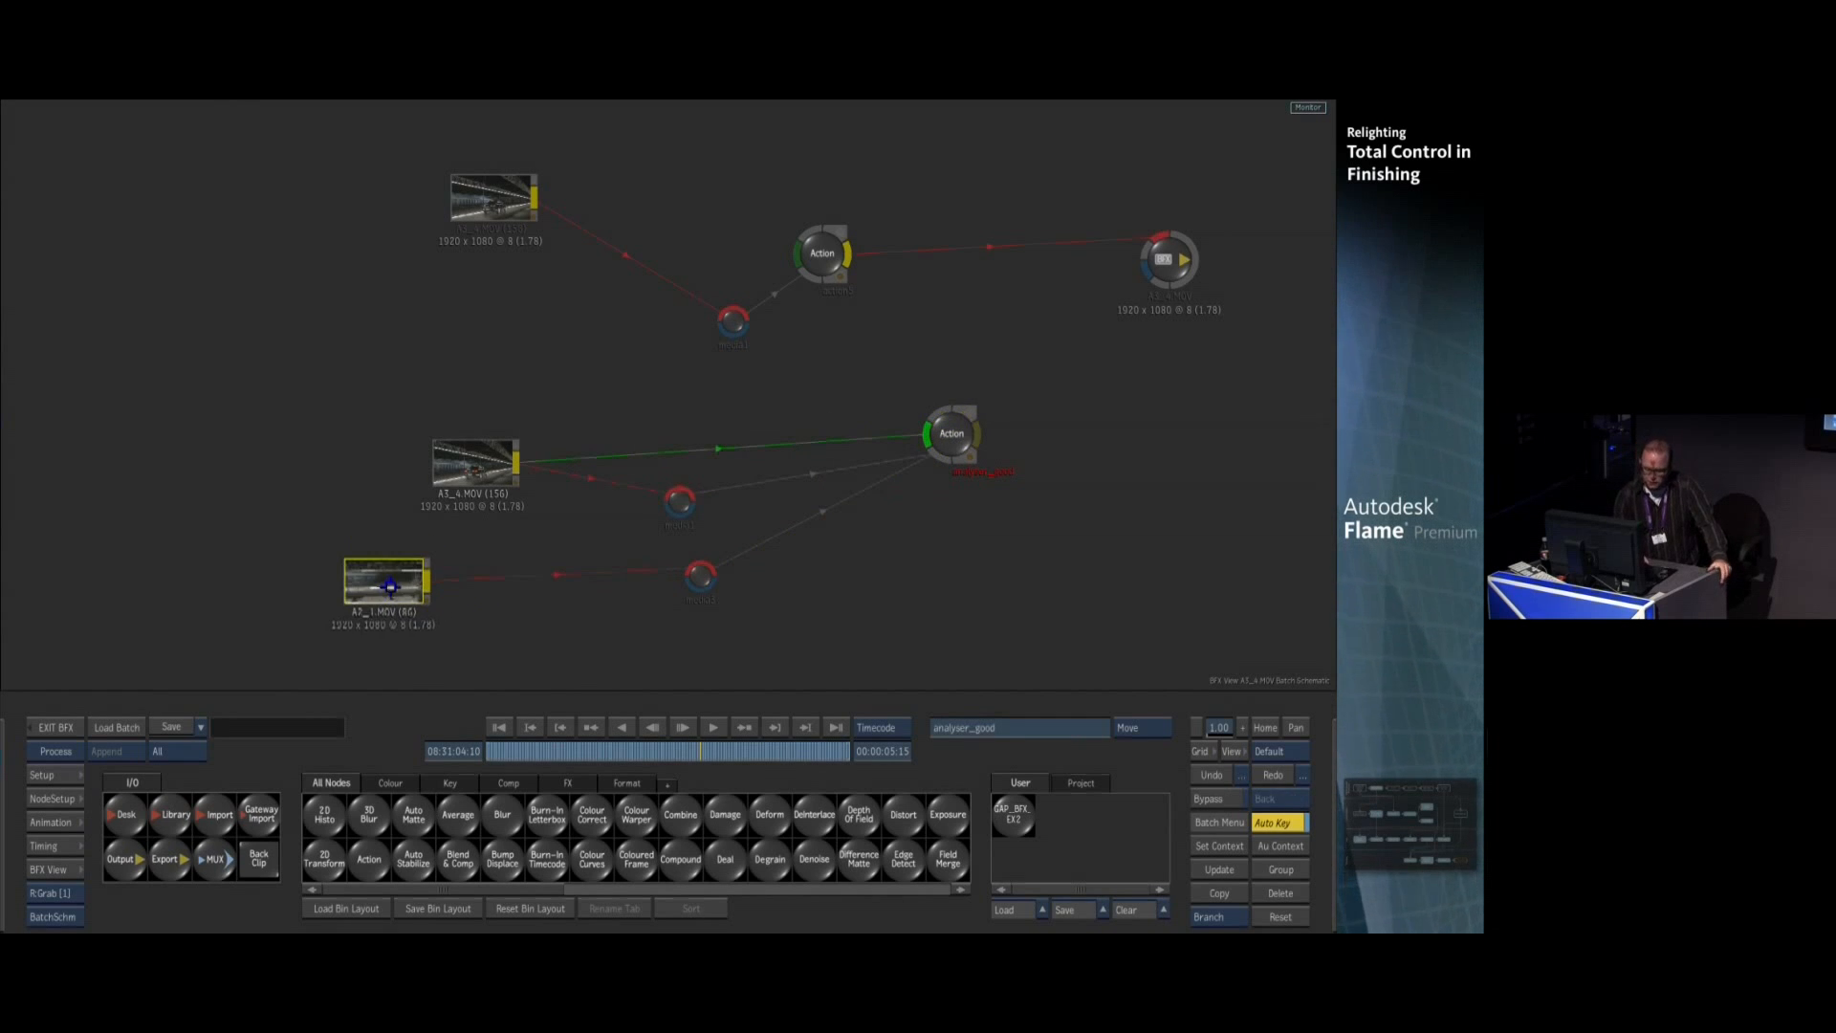
key(F4)
drag(635, 754, 347, 832)
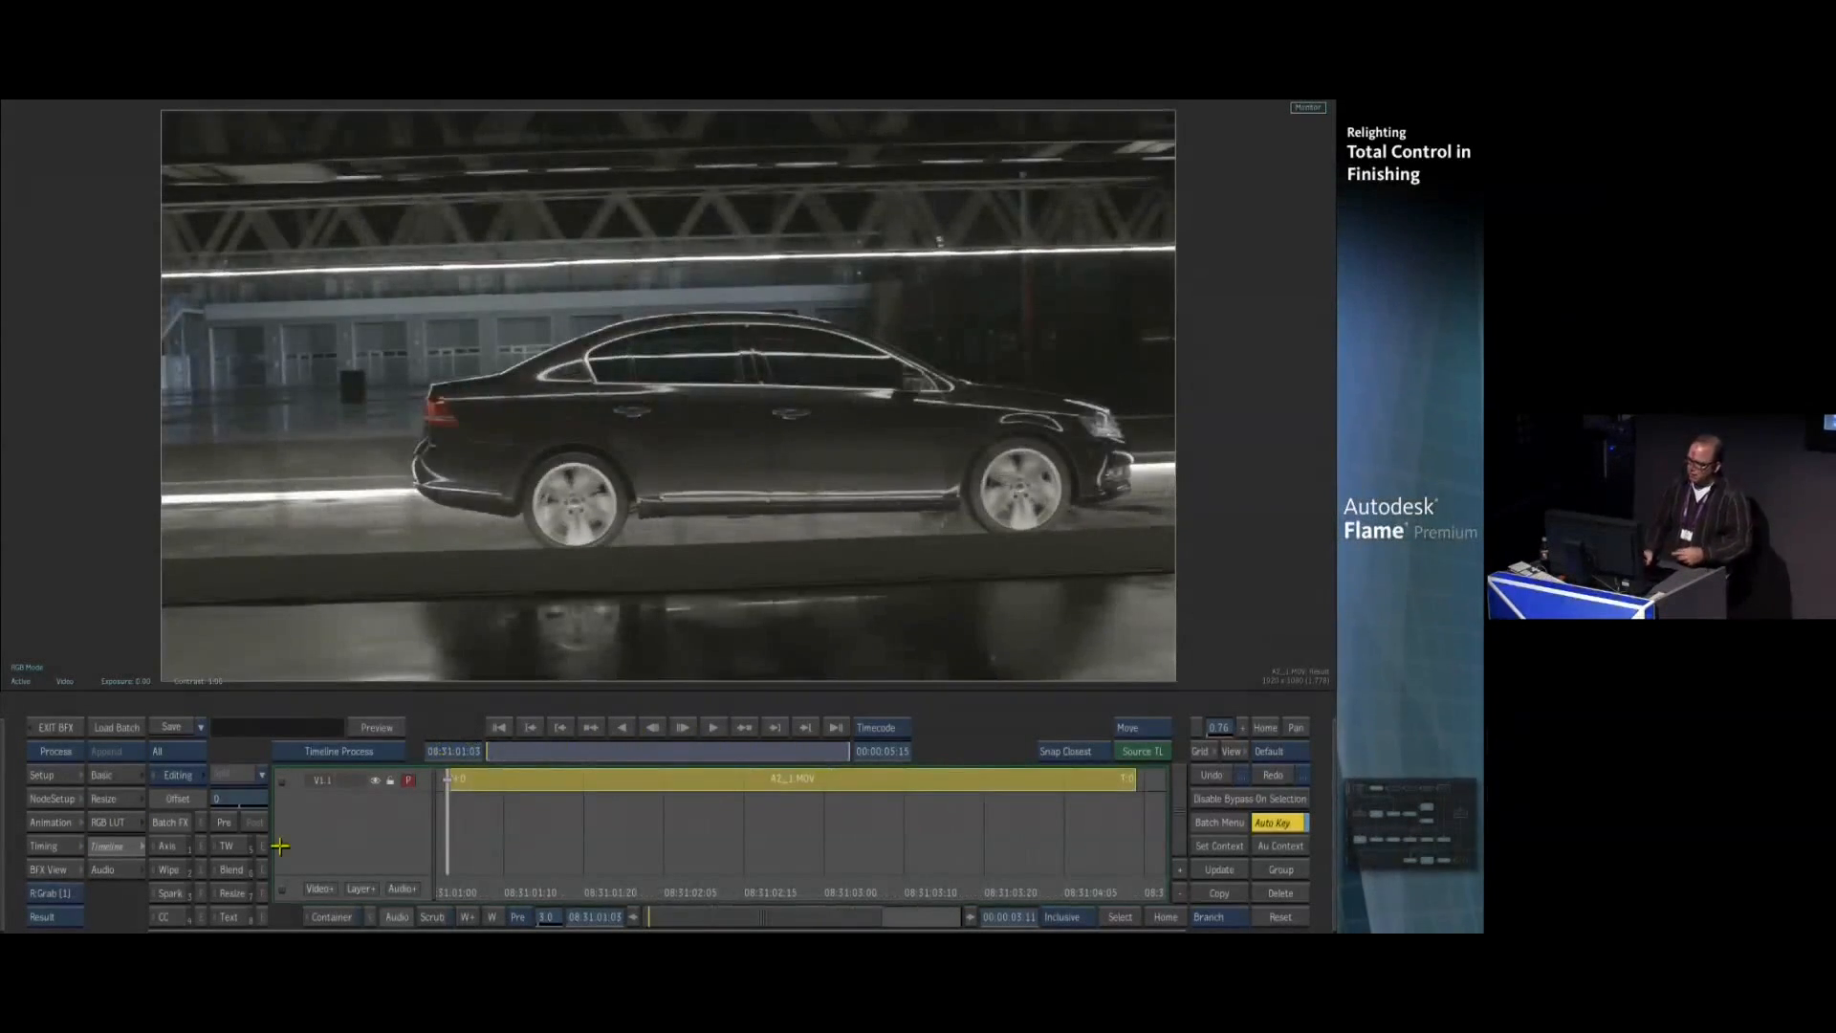
key(F4)
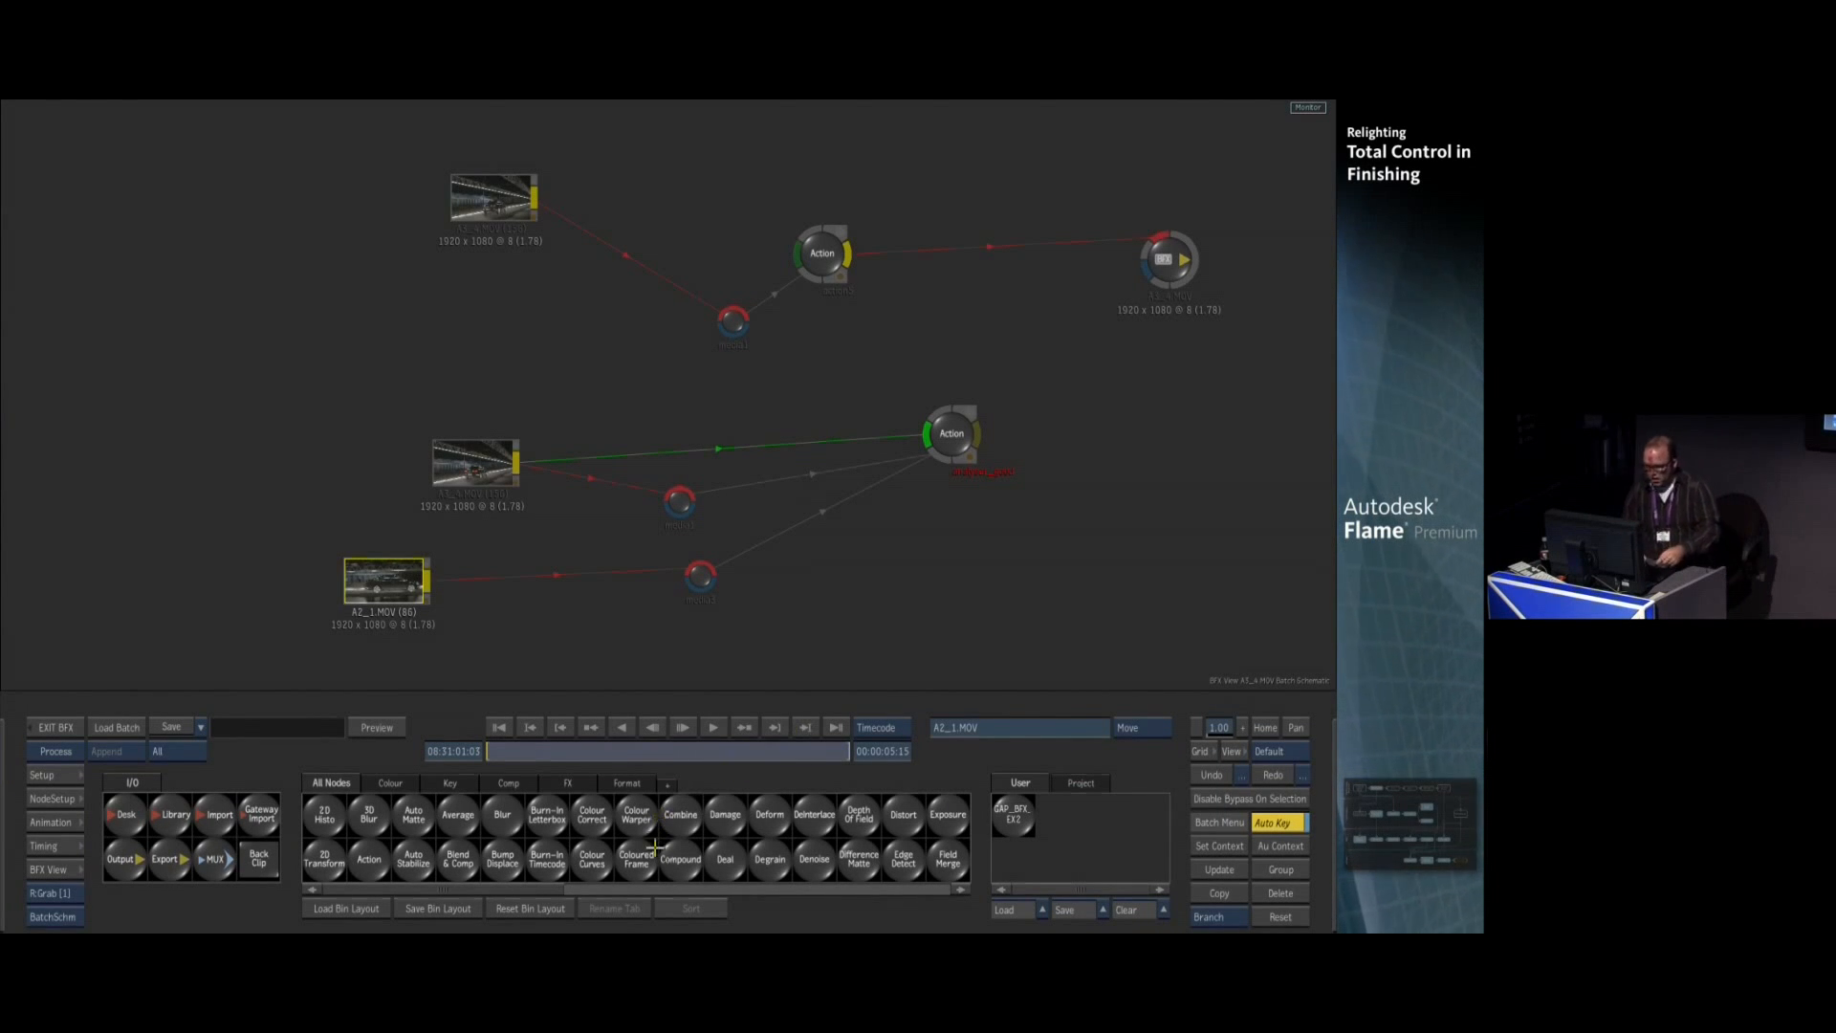
Insert a Stylize node between A2_1.MOV and its media input, and open it at frame 08:31:03:07
scroll(672, 861, down, 3)
drag(813, 864, 525, 584)
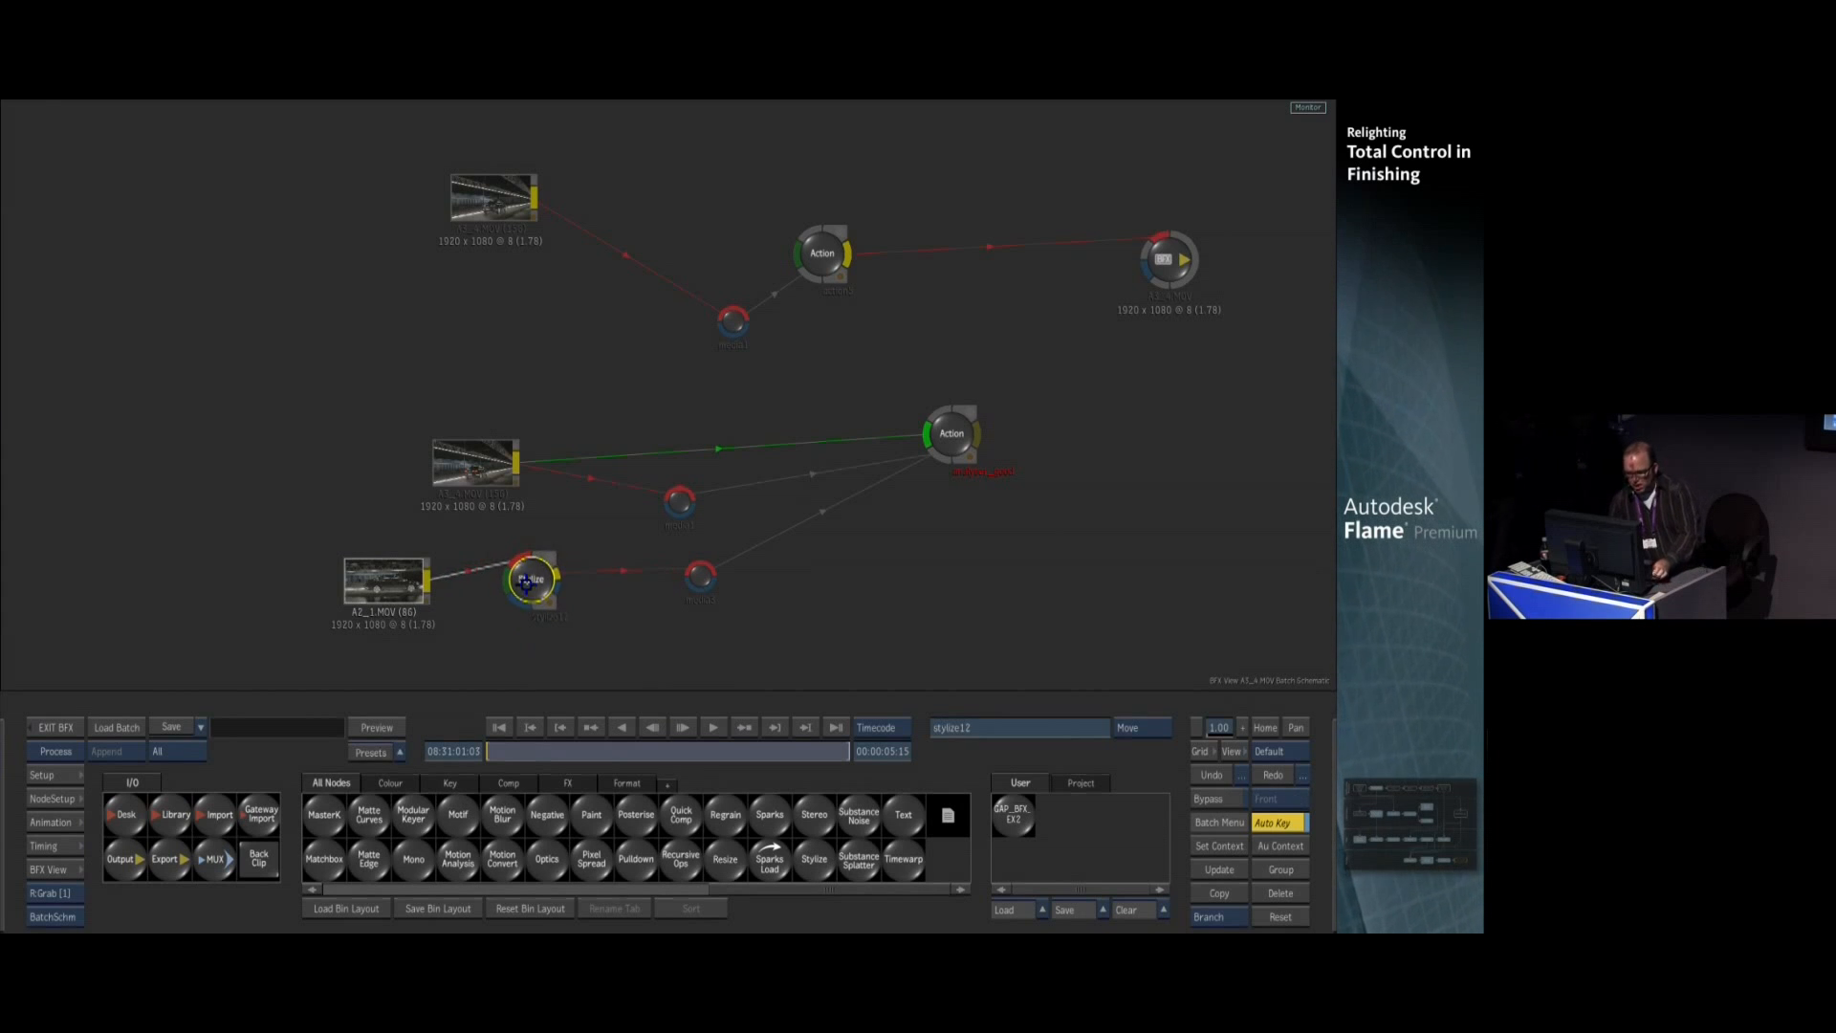
double_click(523, 590)
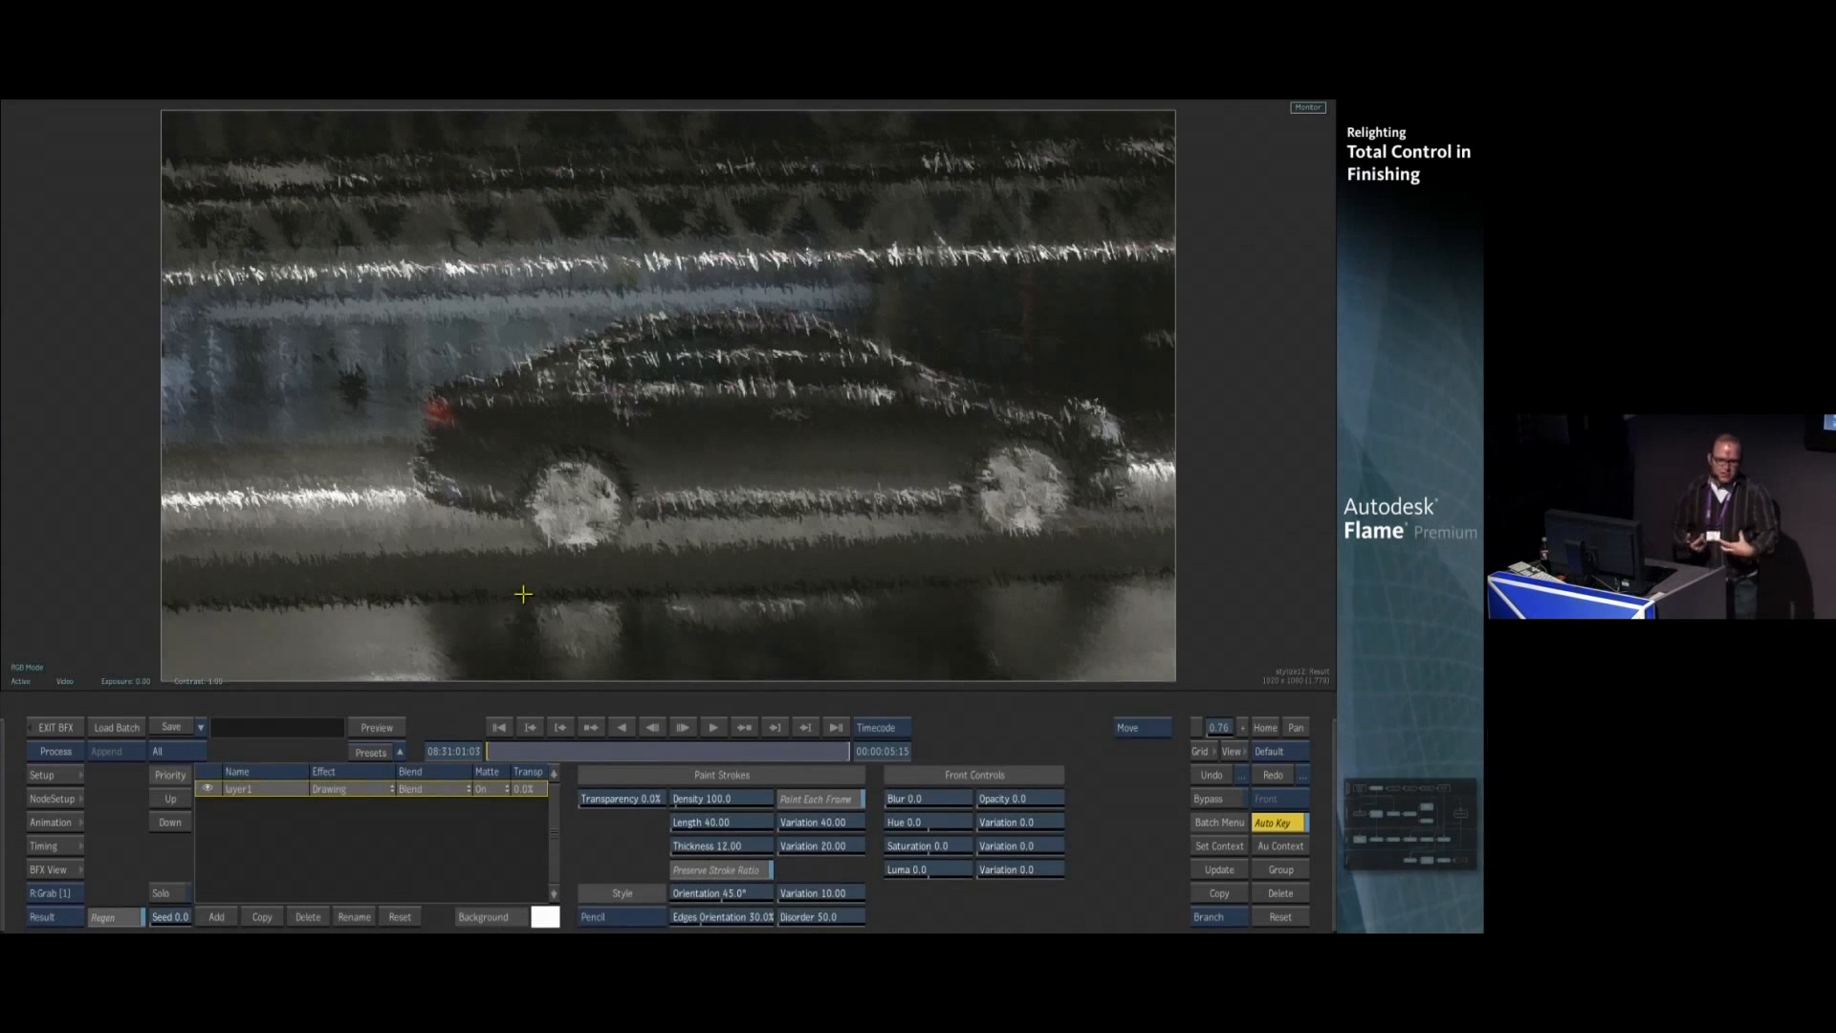
drag(499, 757, 283, 668)
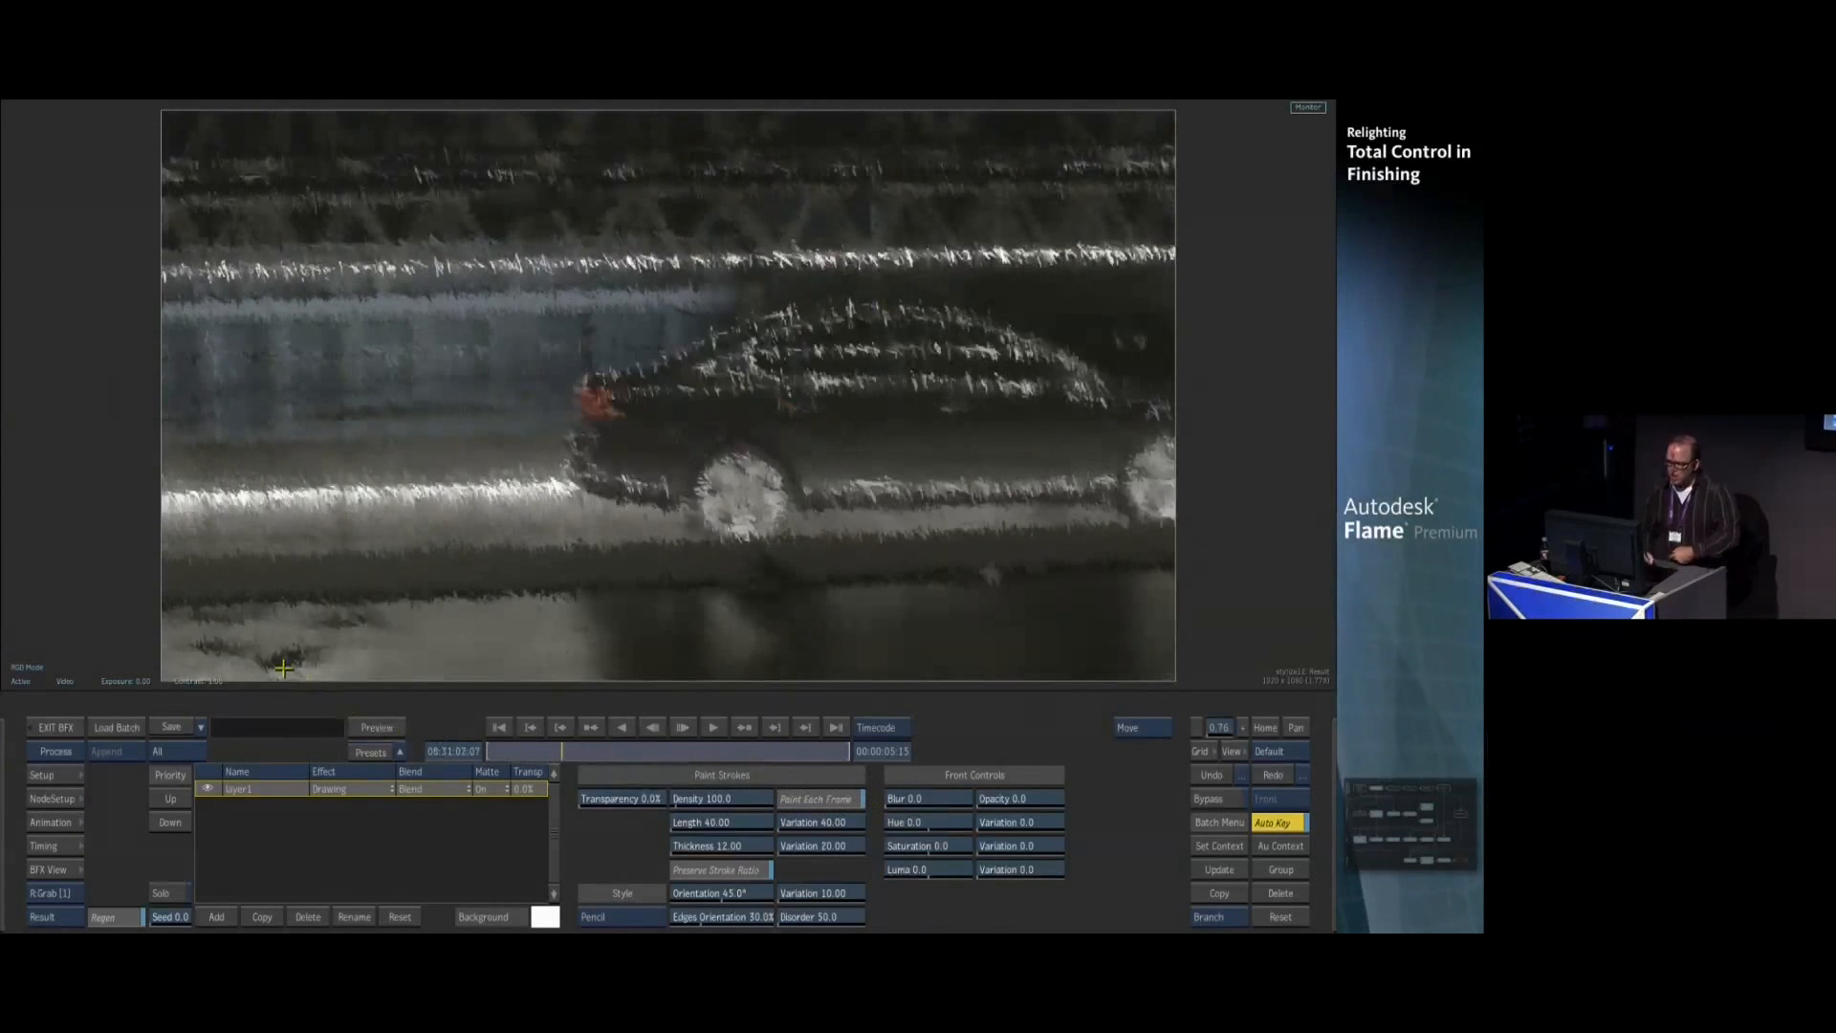
Try the Newspaper03 and Pointillism01 presets in the Stylize node, replacing the current setup each time
click(400, 752)
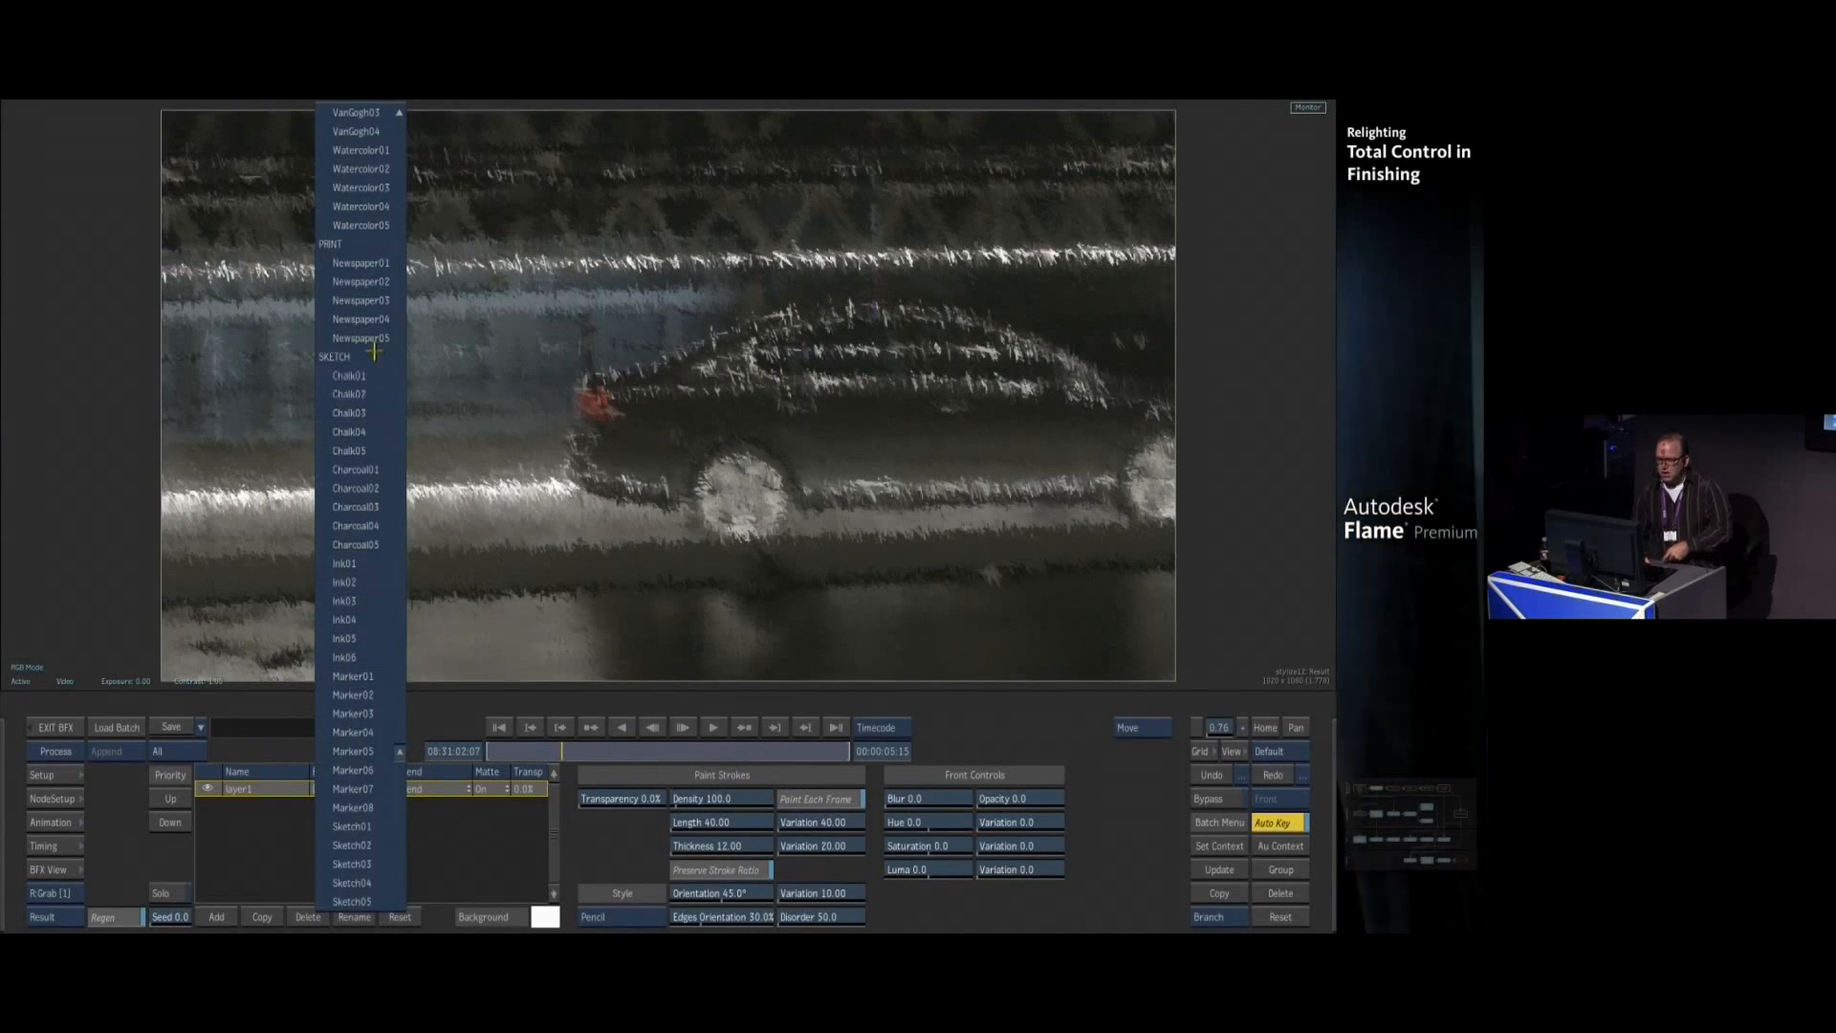
click(382, 299)
click(882, 727)
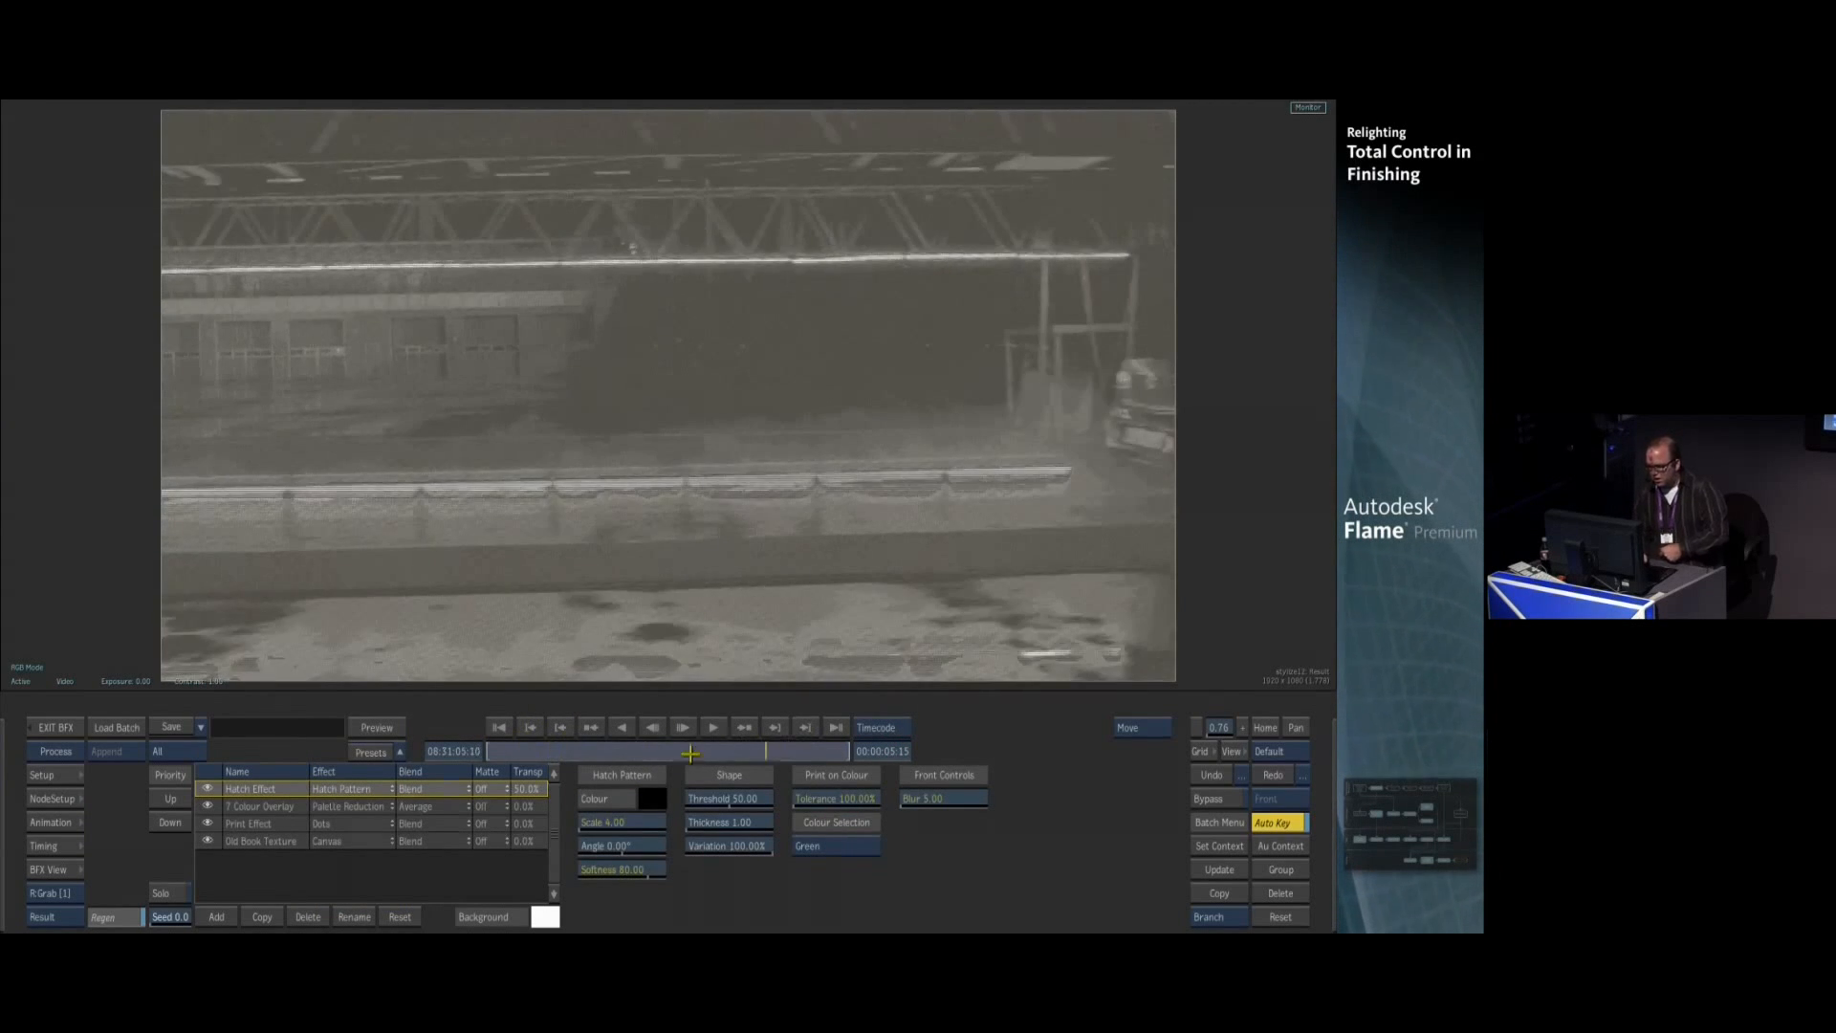
click(396, 753)
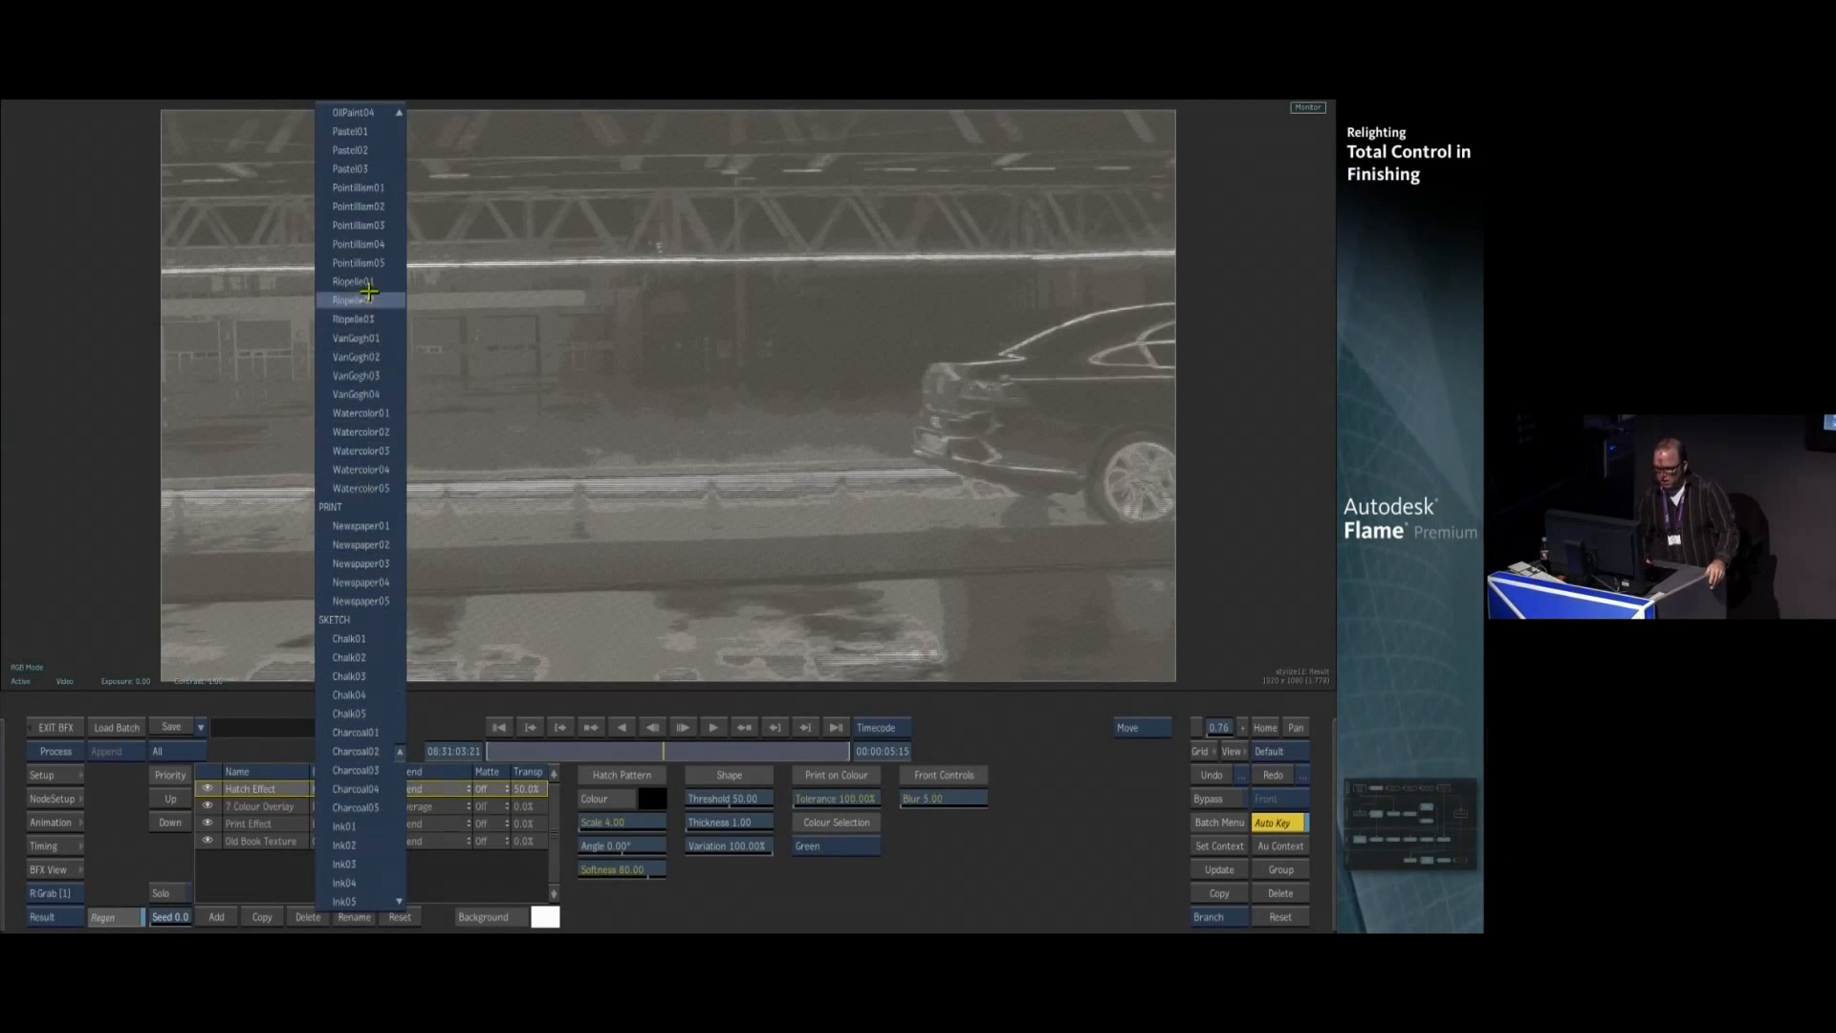
click(356, 188)
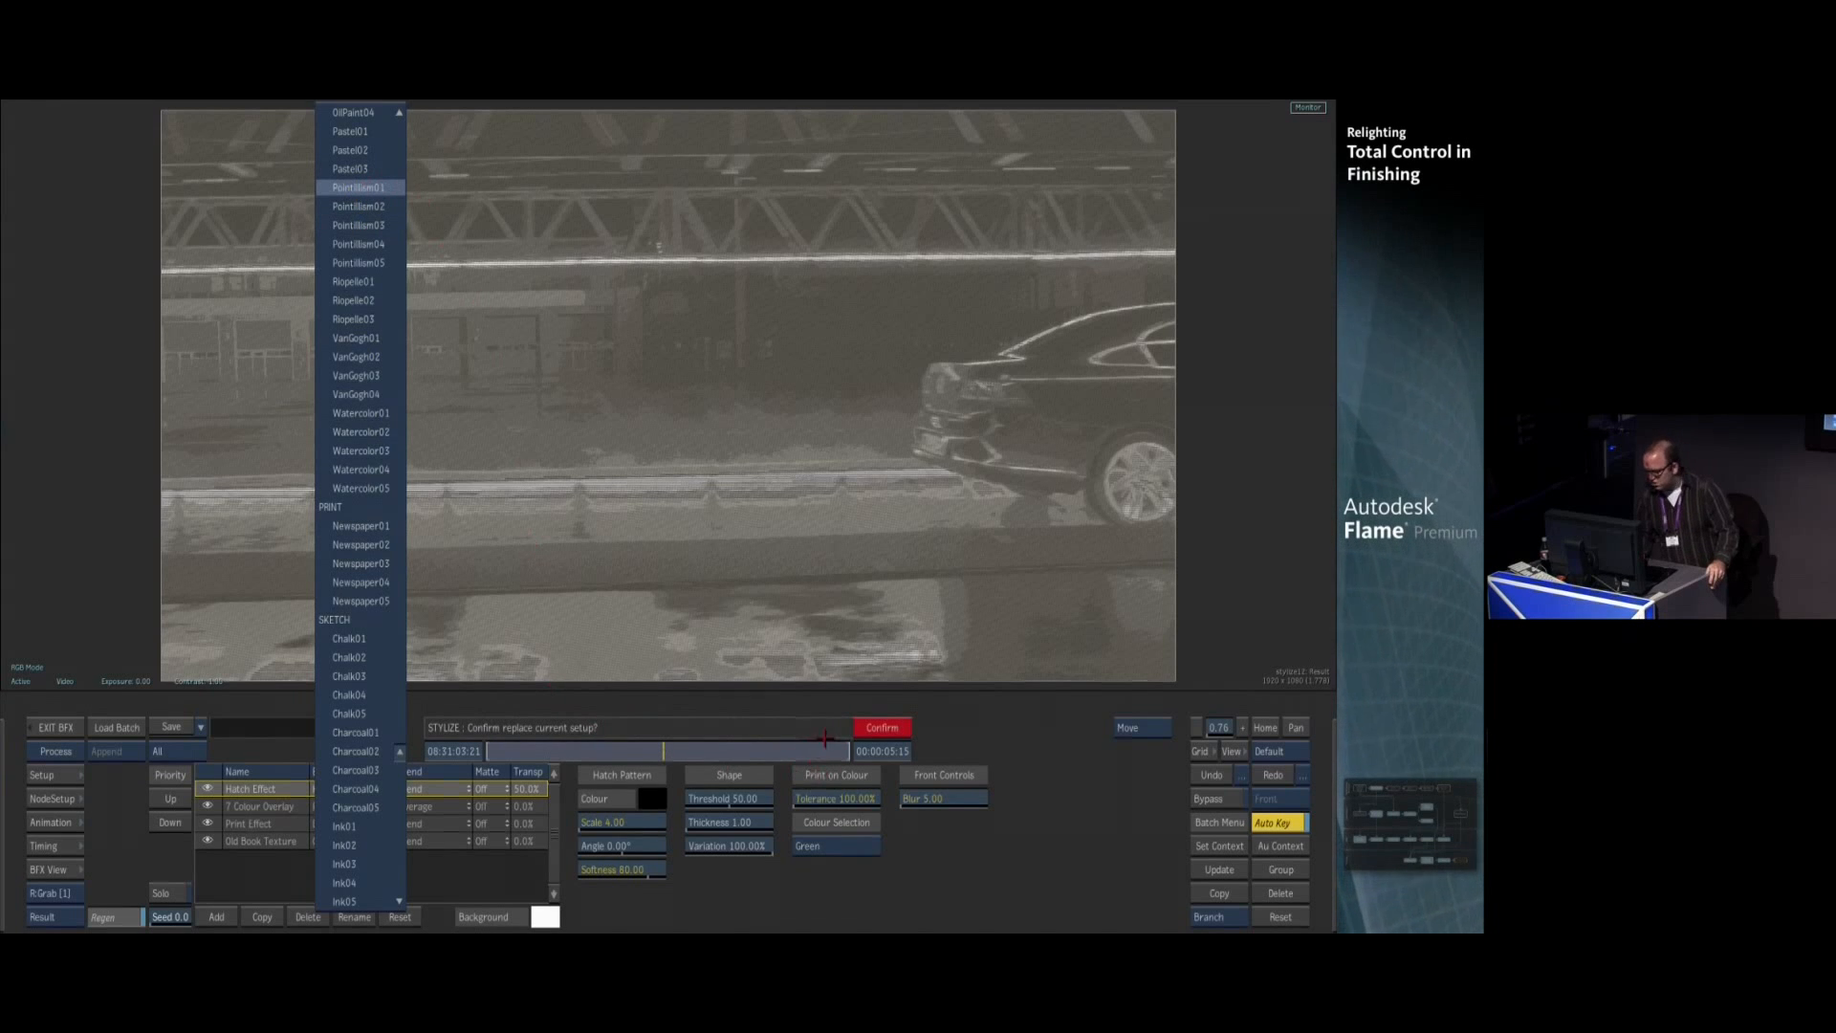
click(882, 726)
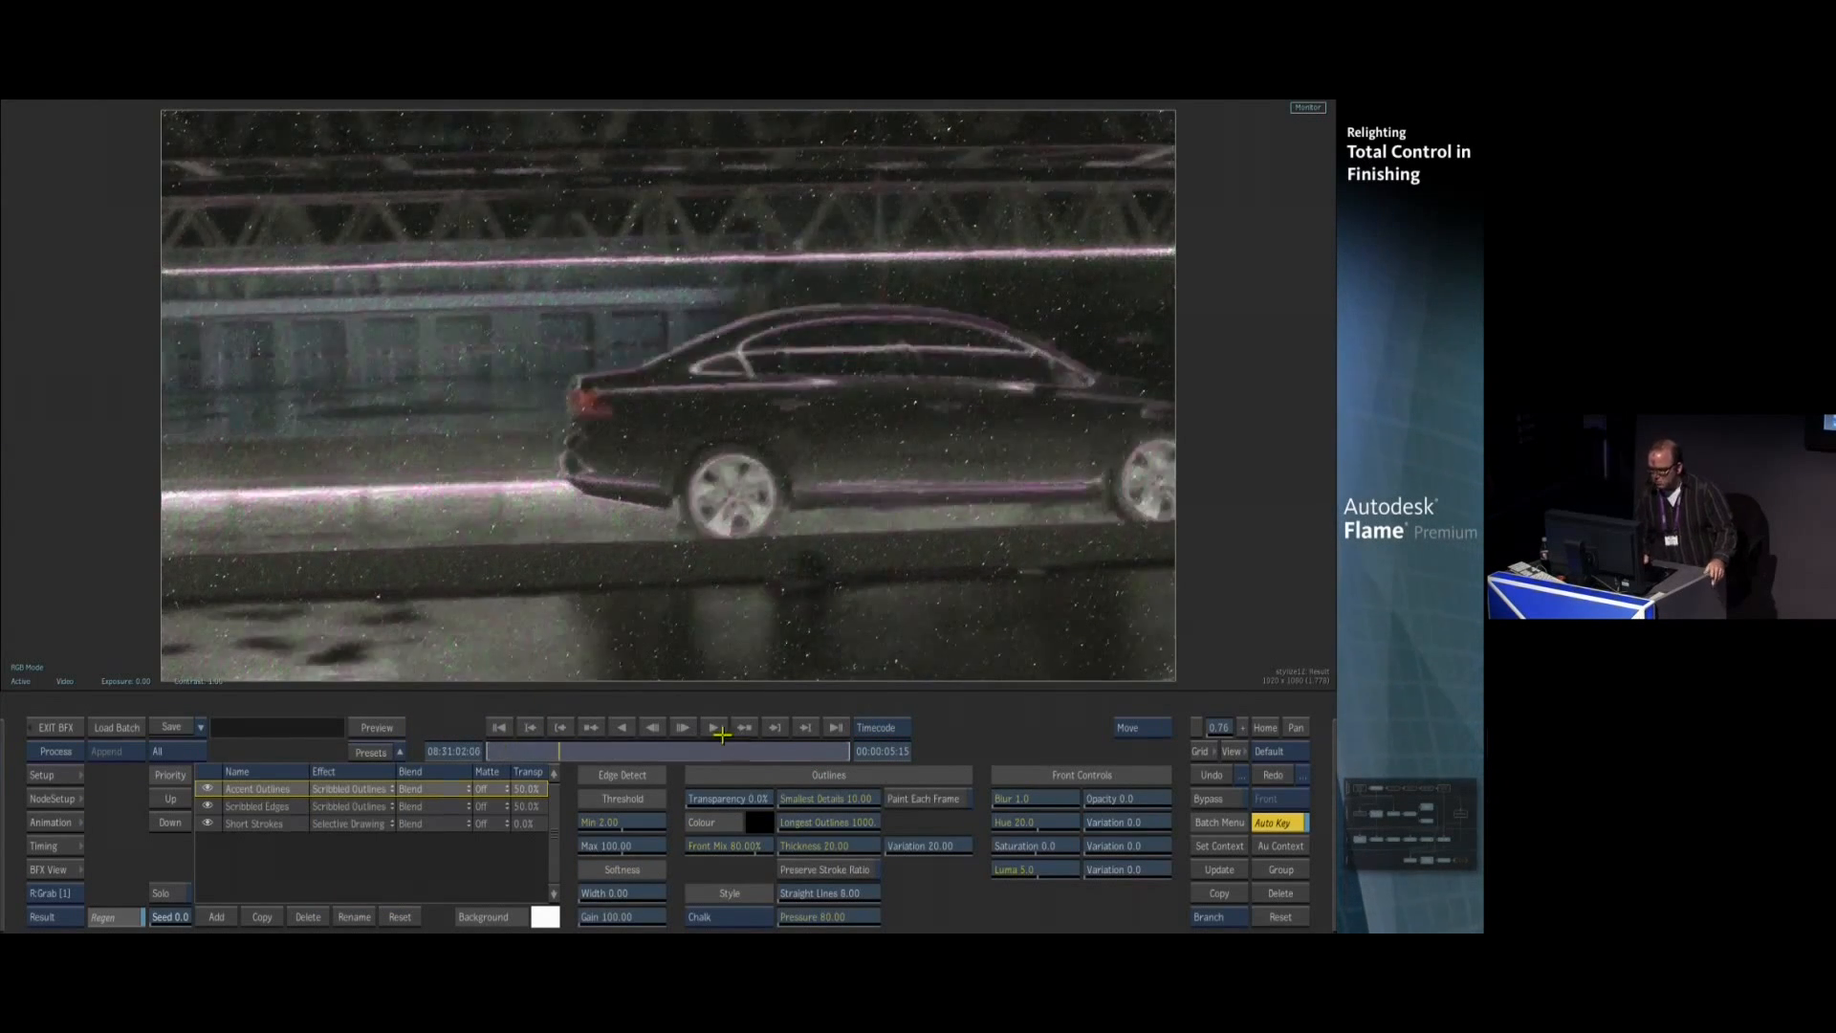
Load the Marker02 sketch preset in the Stylize node, replacing the current setup
click(375, 751)
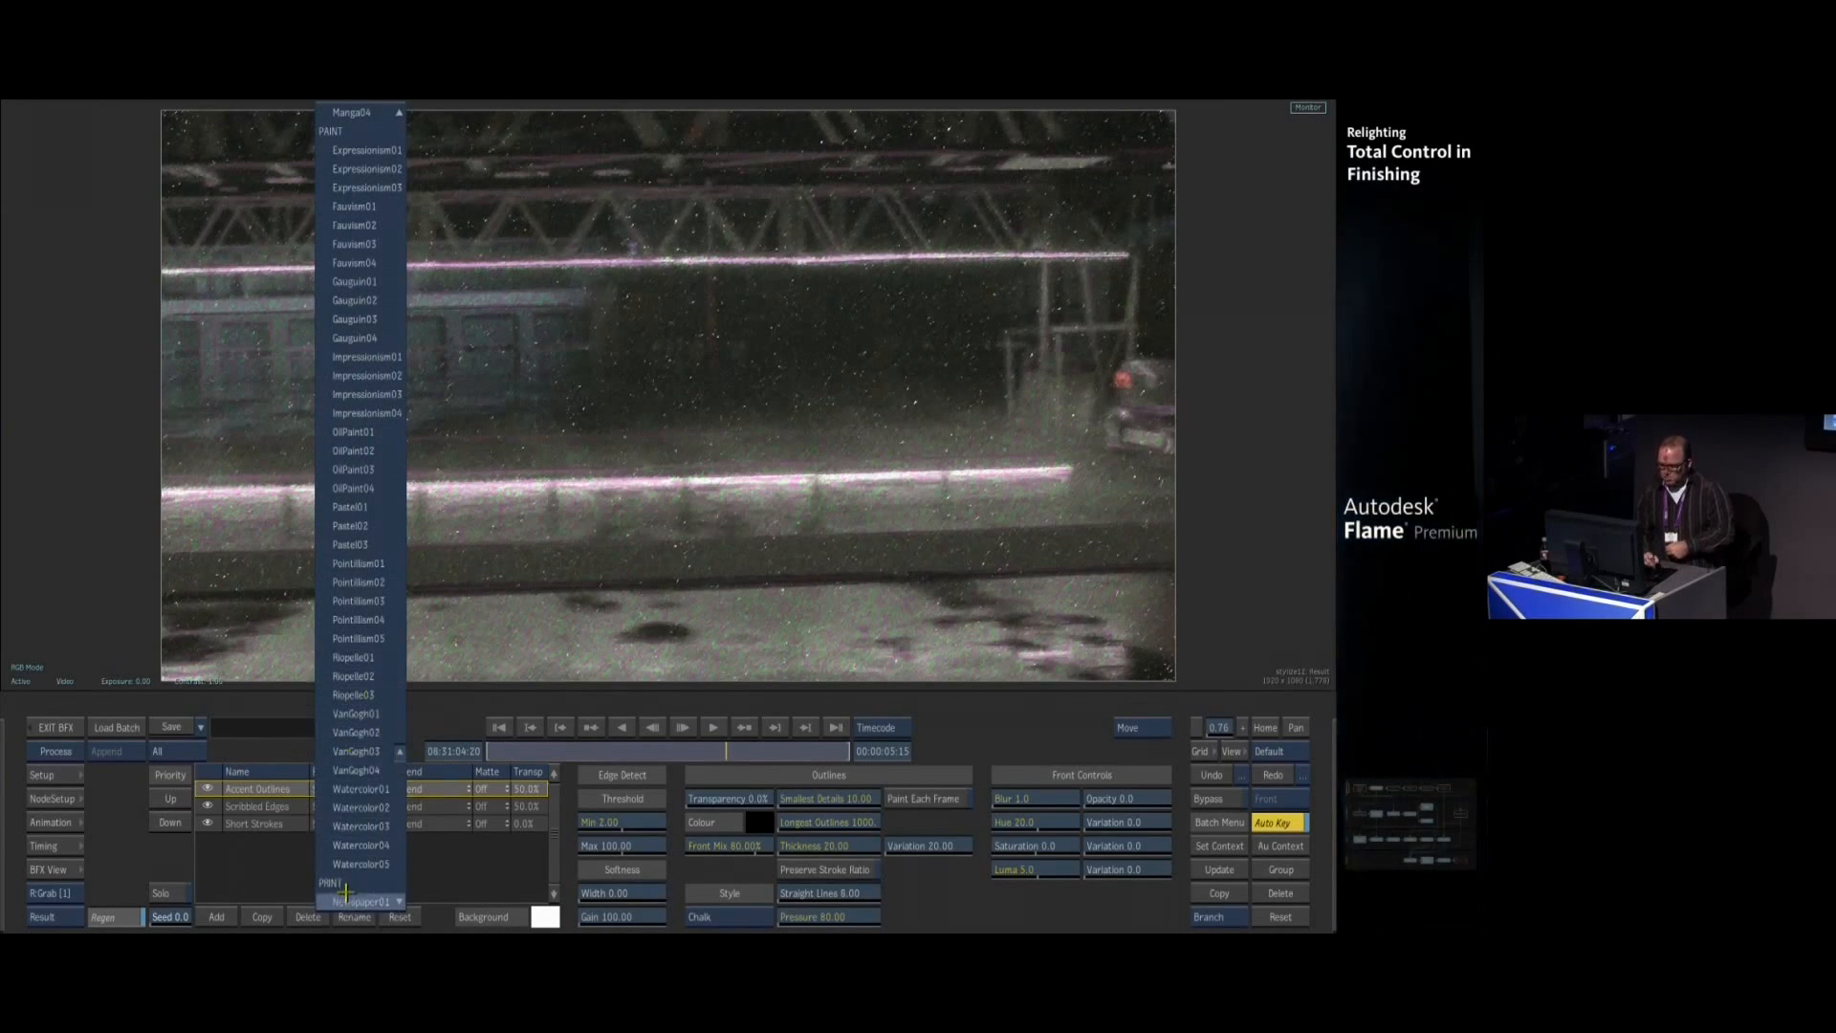
scroll(356, 861, down, 4)
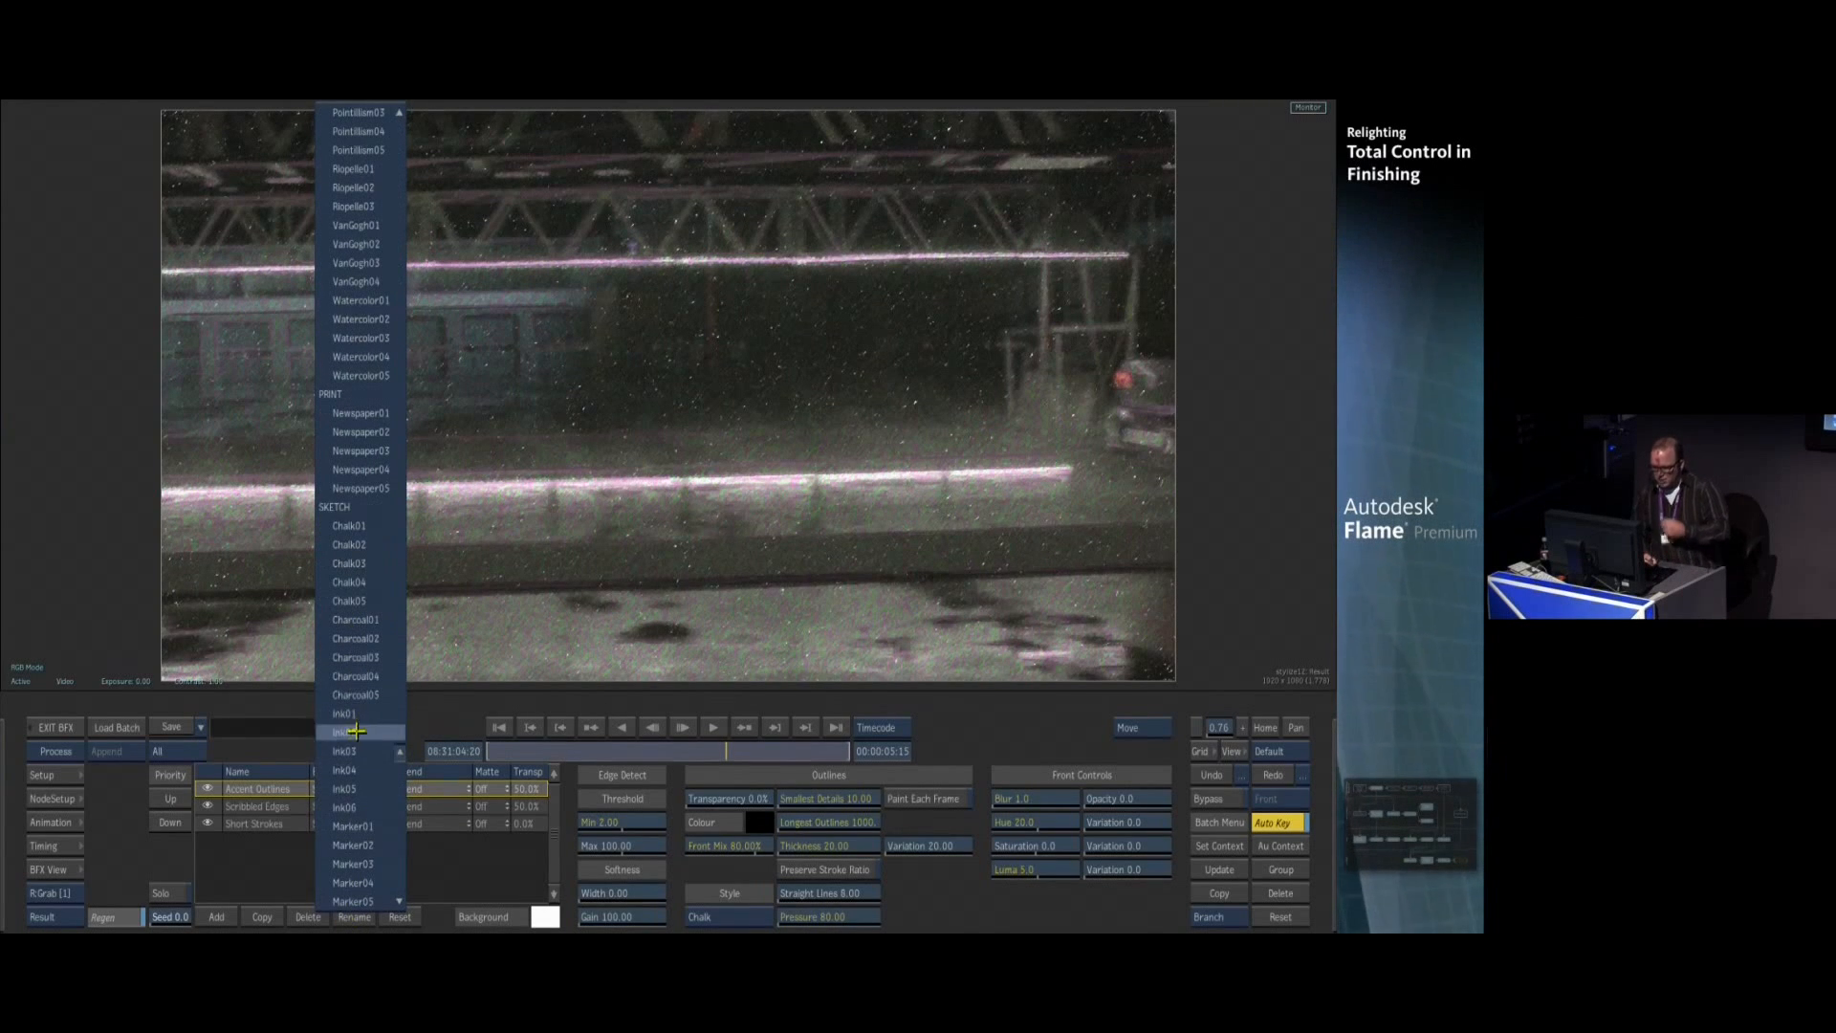
click(358, 845)
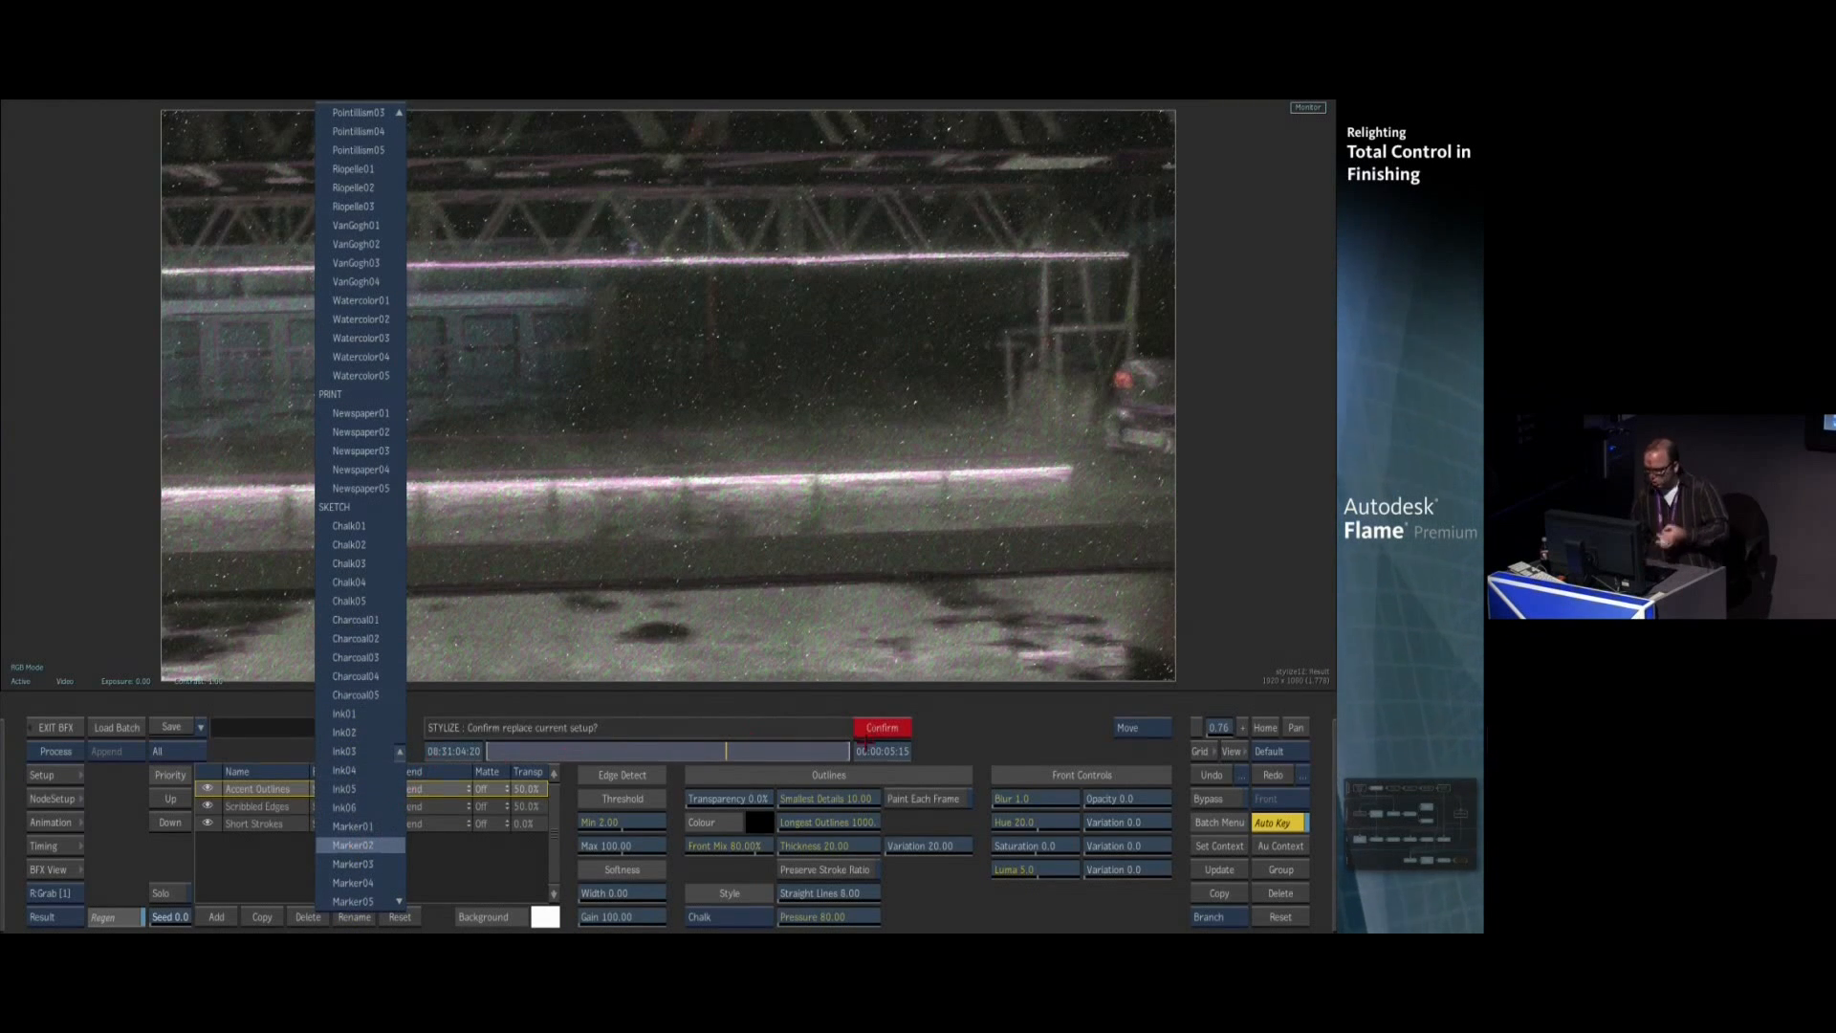
click(883, 729)
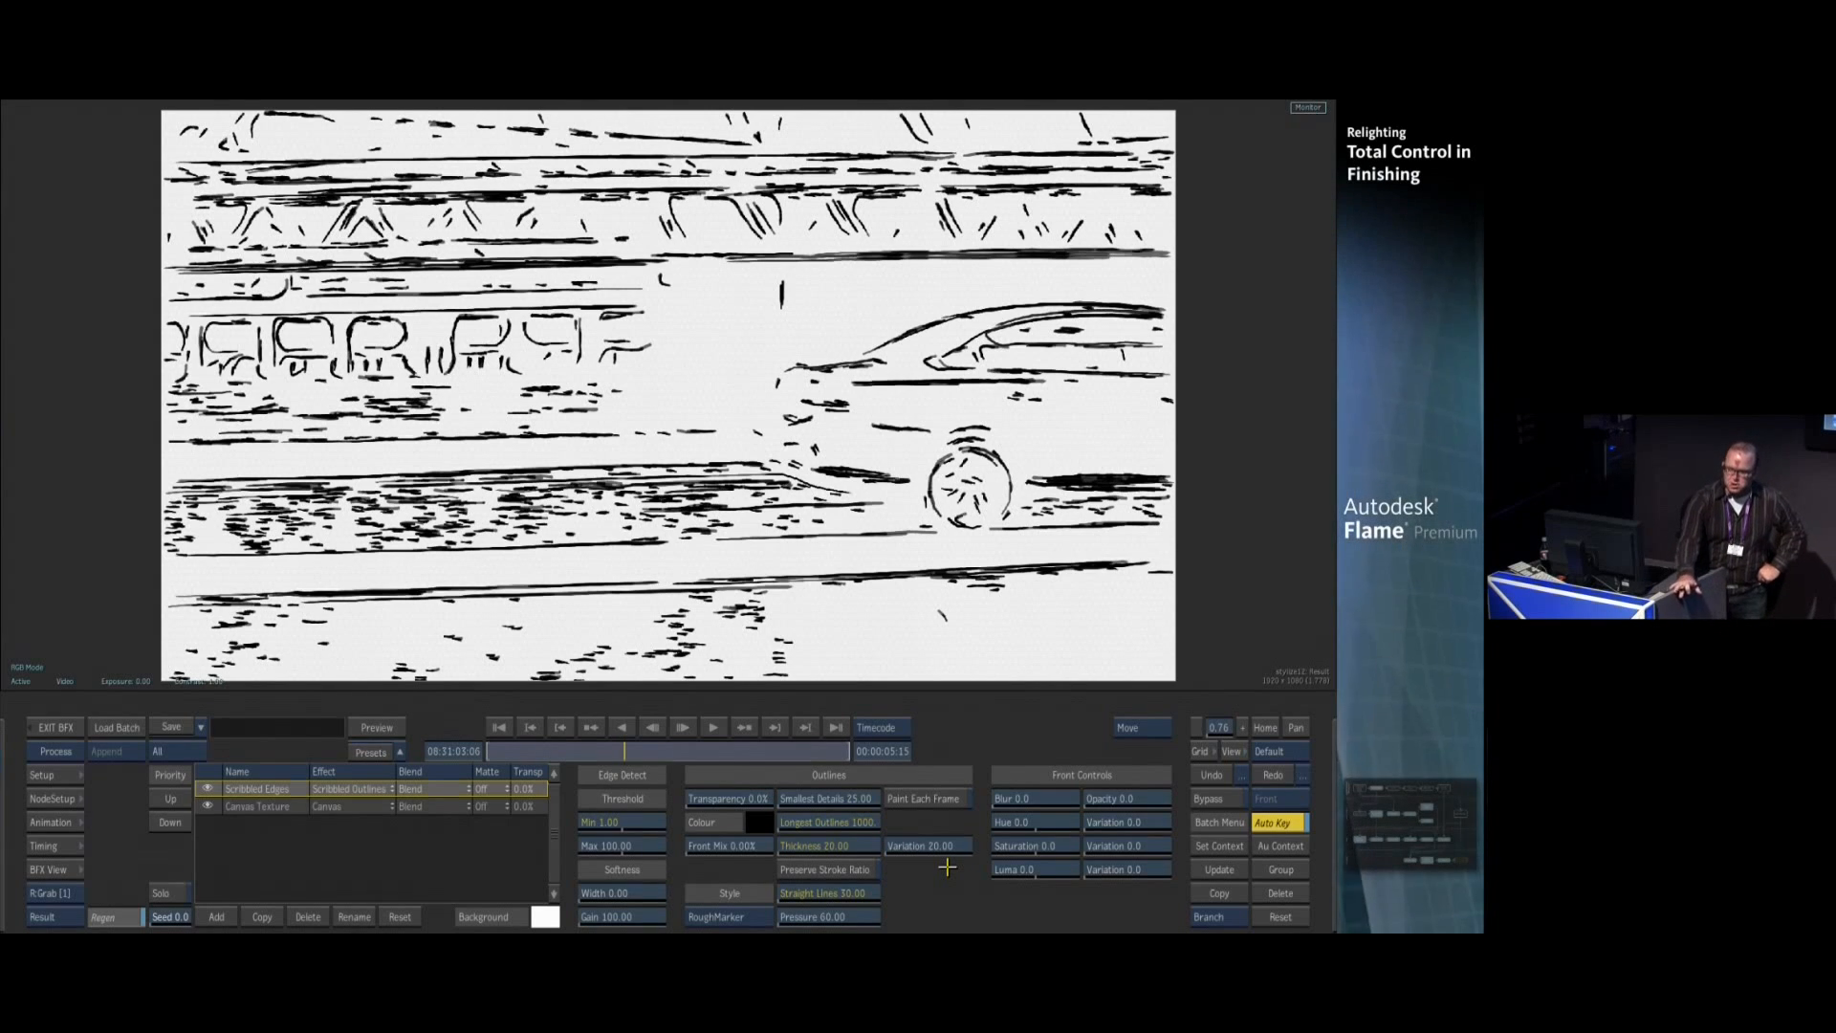
Try Paint Each Frame on the Scribbled Edges layer, scrub back to 08:31:01:16, and switch the option off again
click(920, 797)
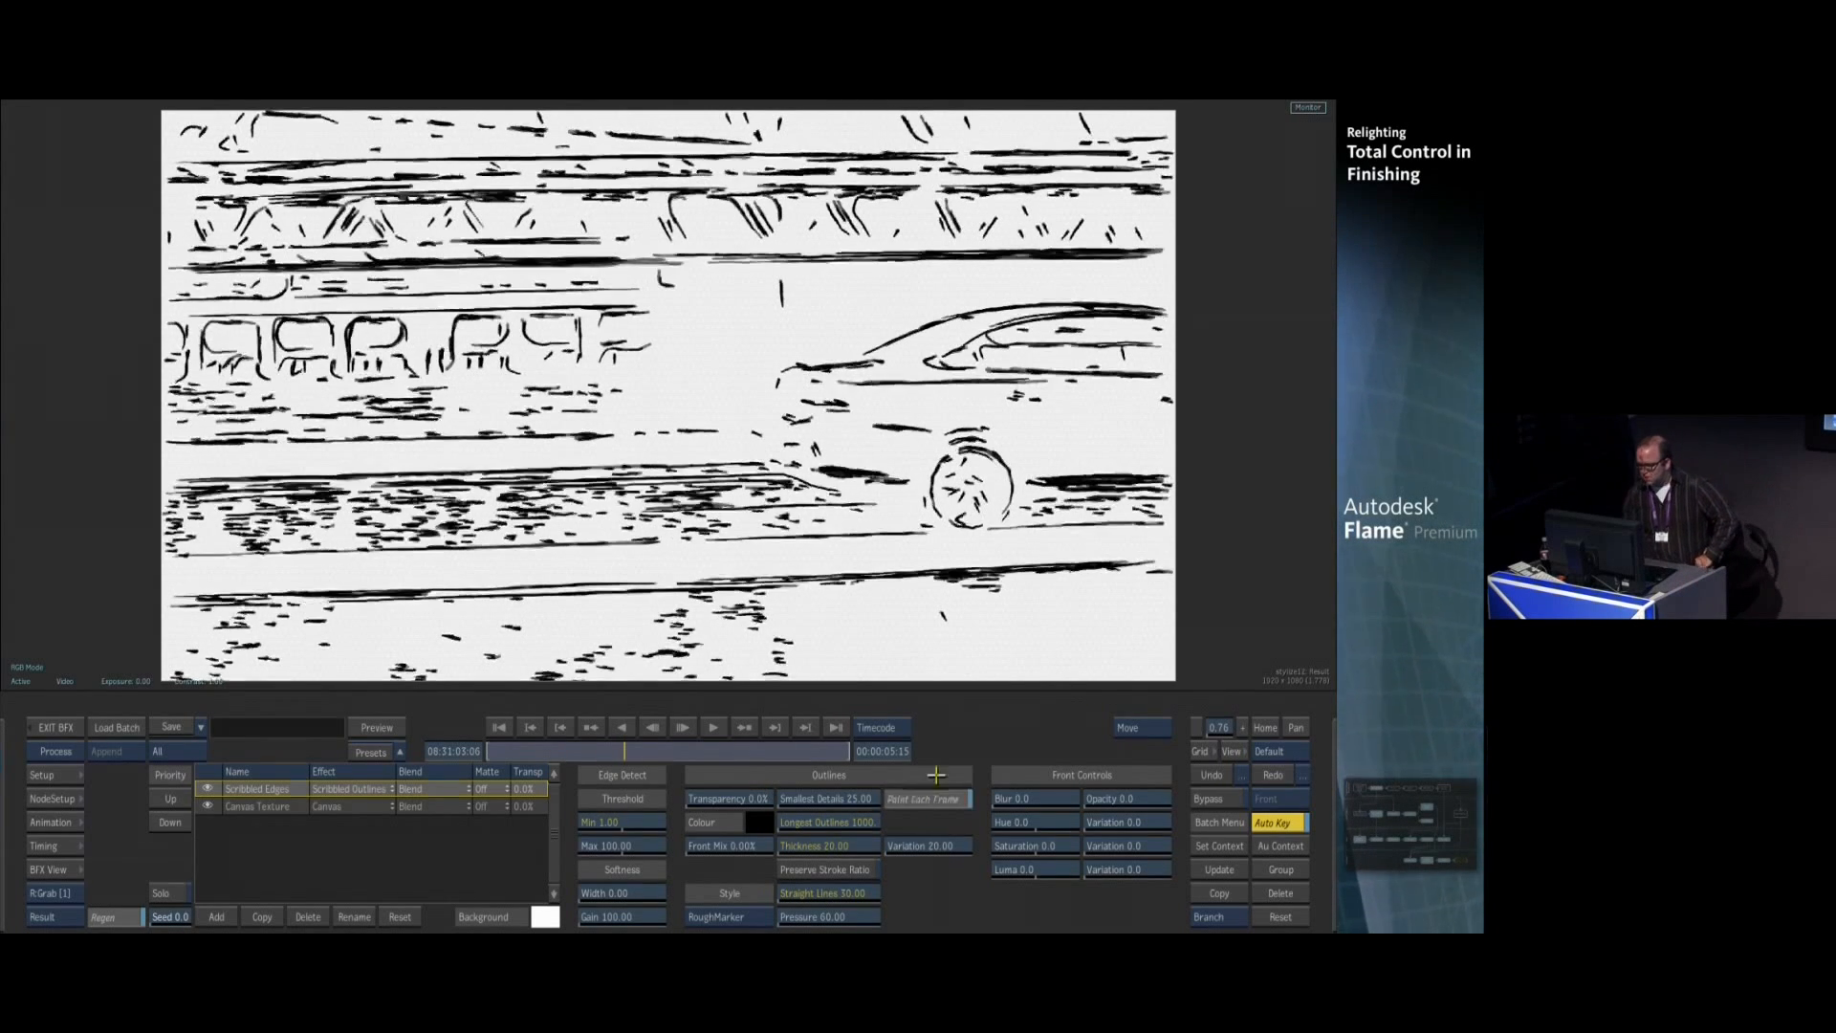
mouse_move(626, 751)
mouse_down()
mouse_move(686, 752)
mouse_move(554, 752)
mouse_move(806, 759)
mouse_move(522, 752)
mouse_up()
click(923, 798)
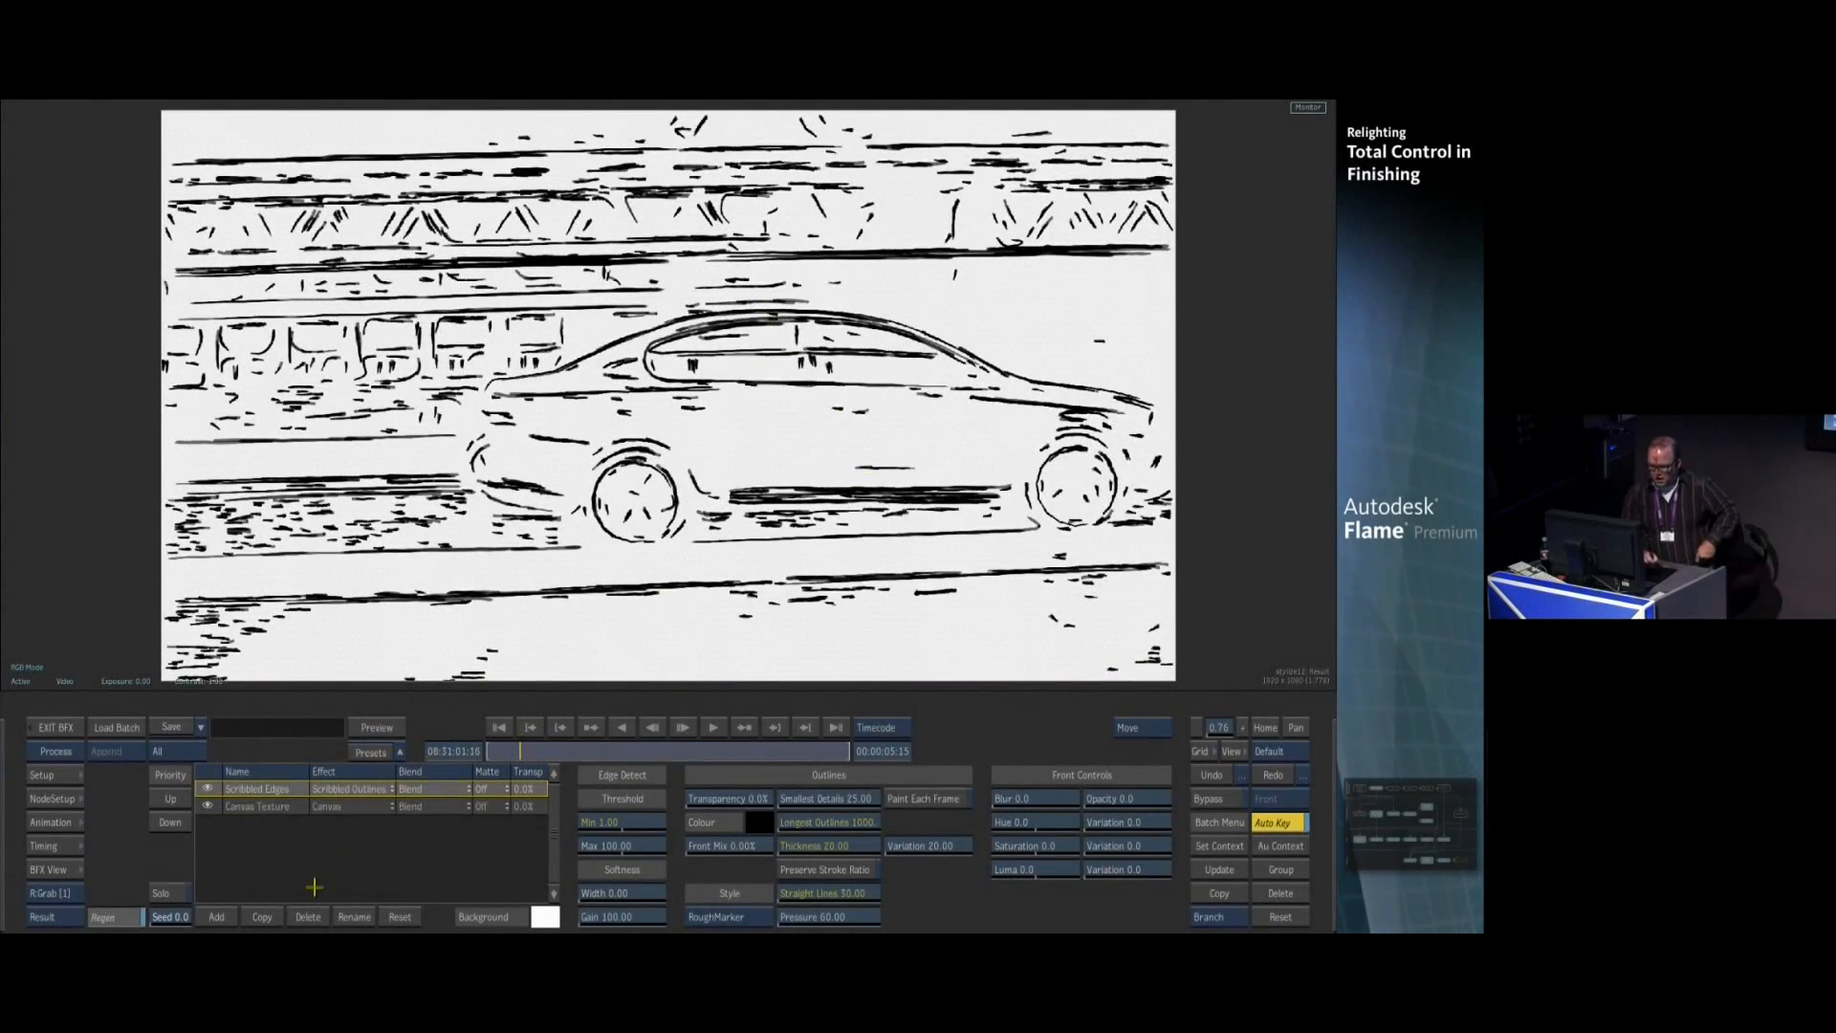
Leave Stylize, open the analyser_good Action node, and show its schematic beside the composited result around 08:31:01:23
key(Escape)
double_click(953, 430)
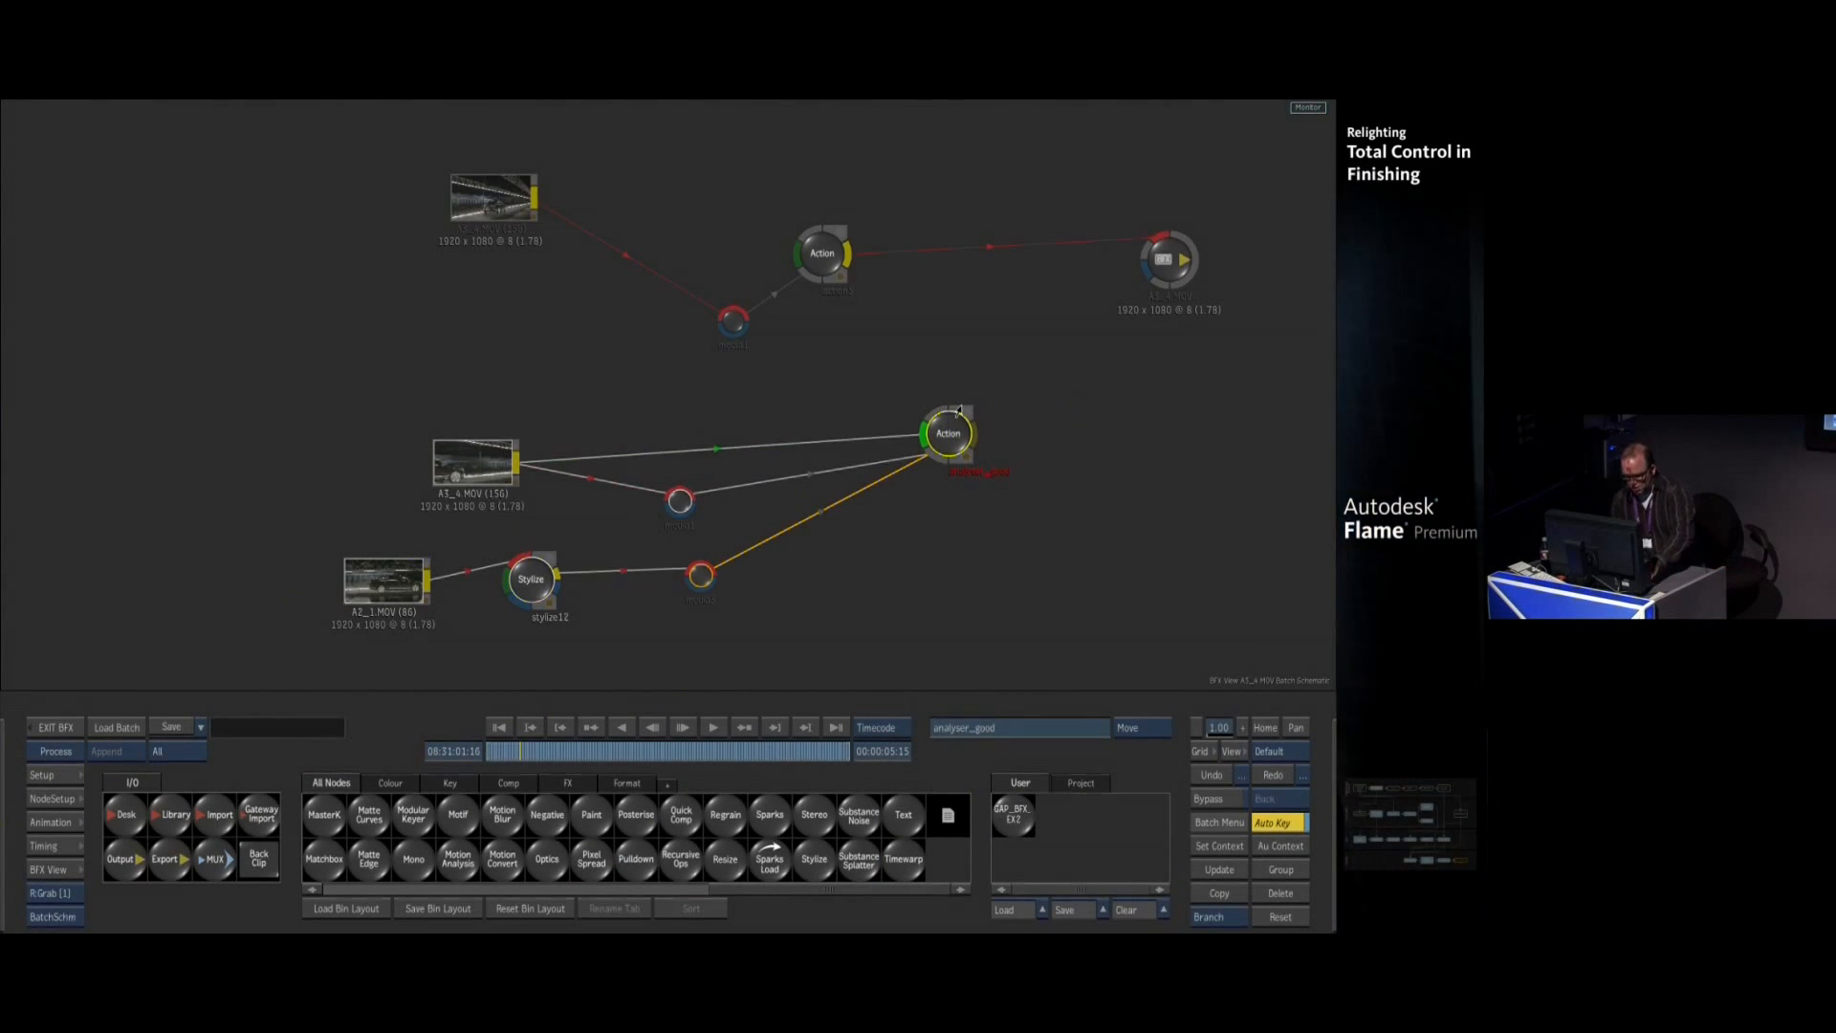
mouse_move(582, 757)
mouse_down()
mouse_move(724, 752)
mouse_move(449, 719)
mouse_up()
key(alt+2)
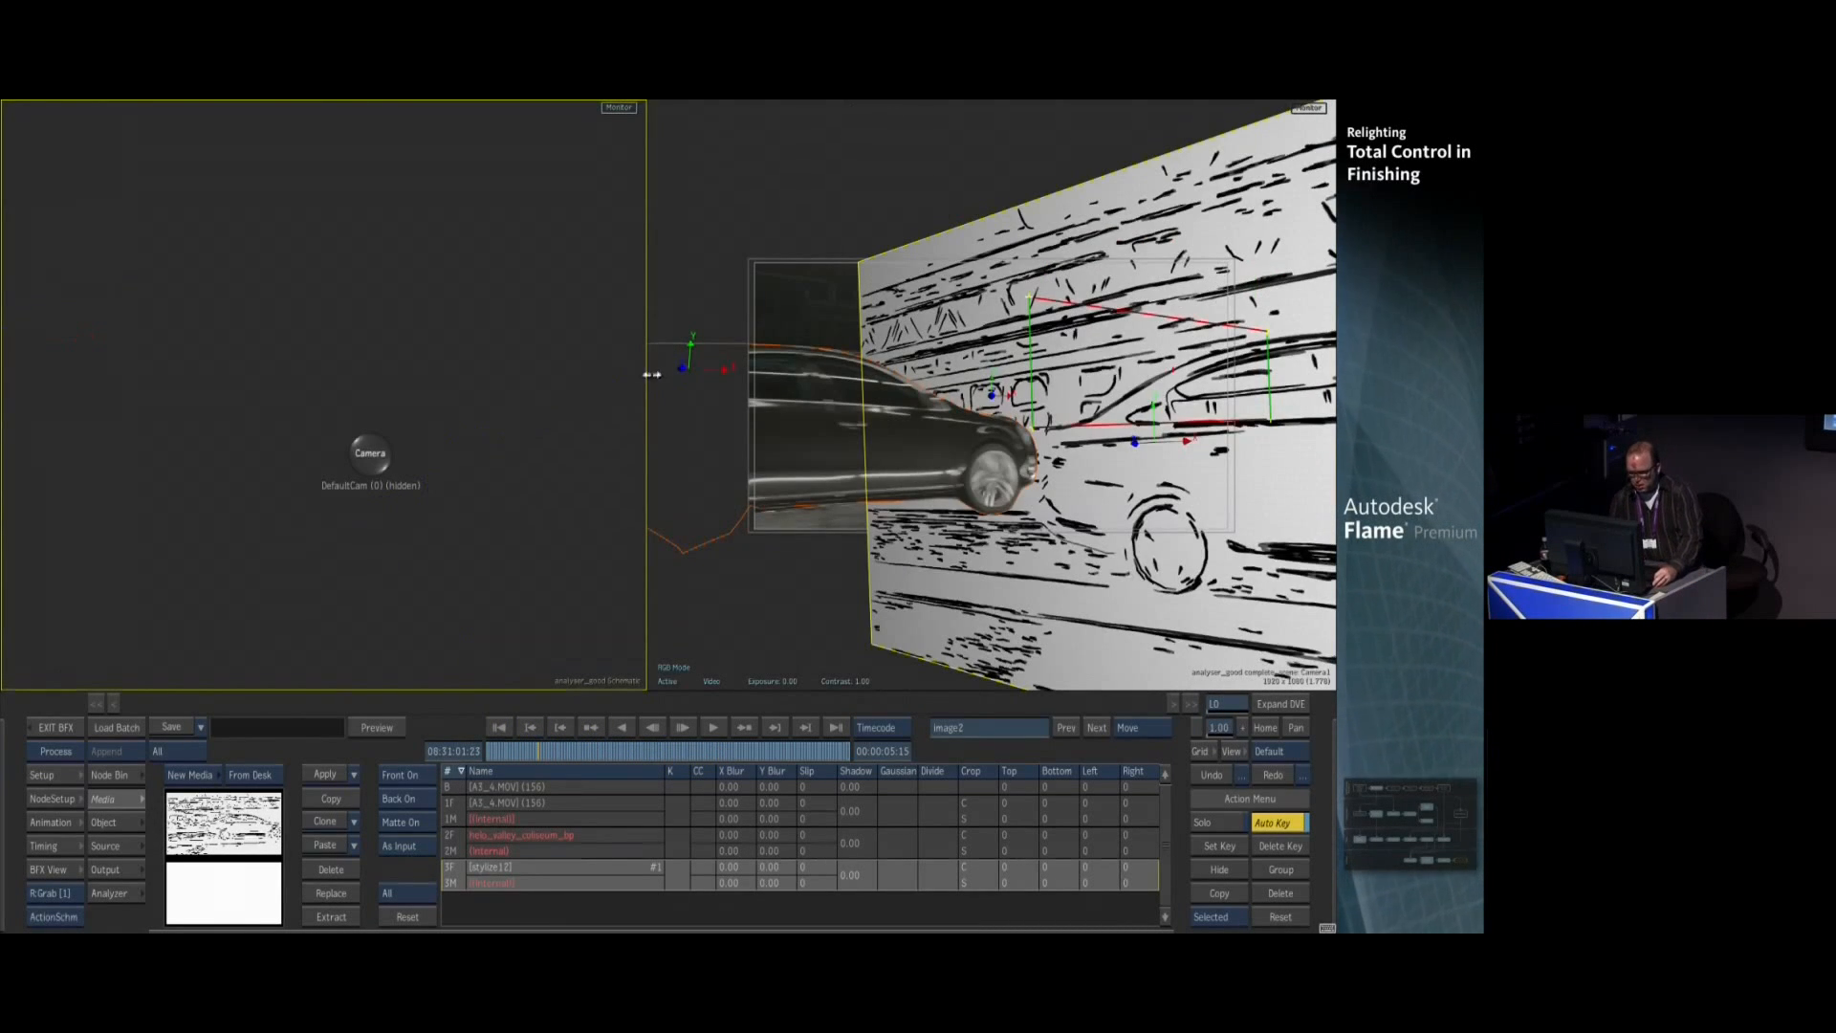
Parent the stylized image2 and its axis1 to perspective_grid1, and line the three nodes up in a chain
drag(356, 314, 295, 220)
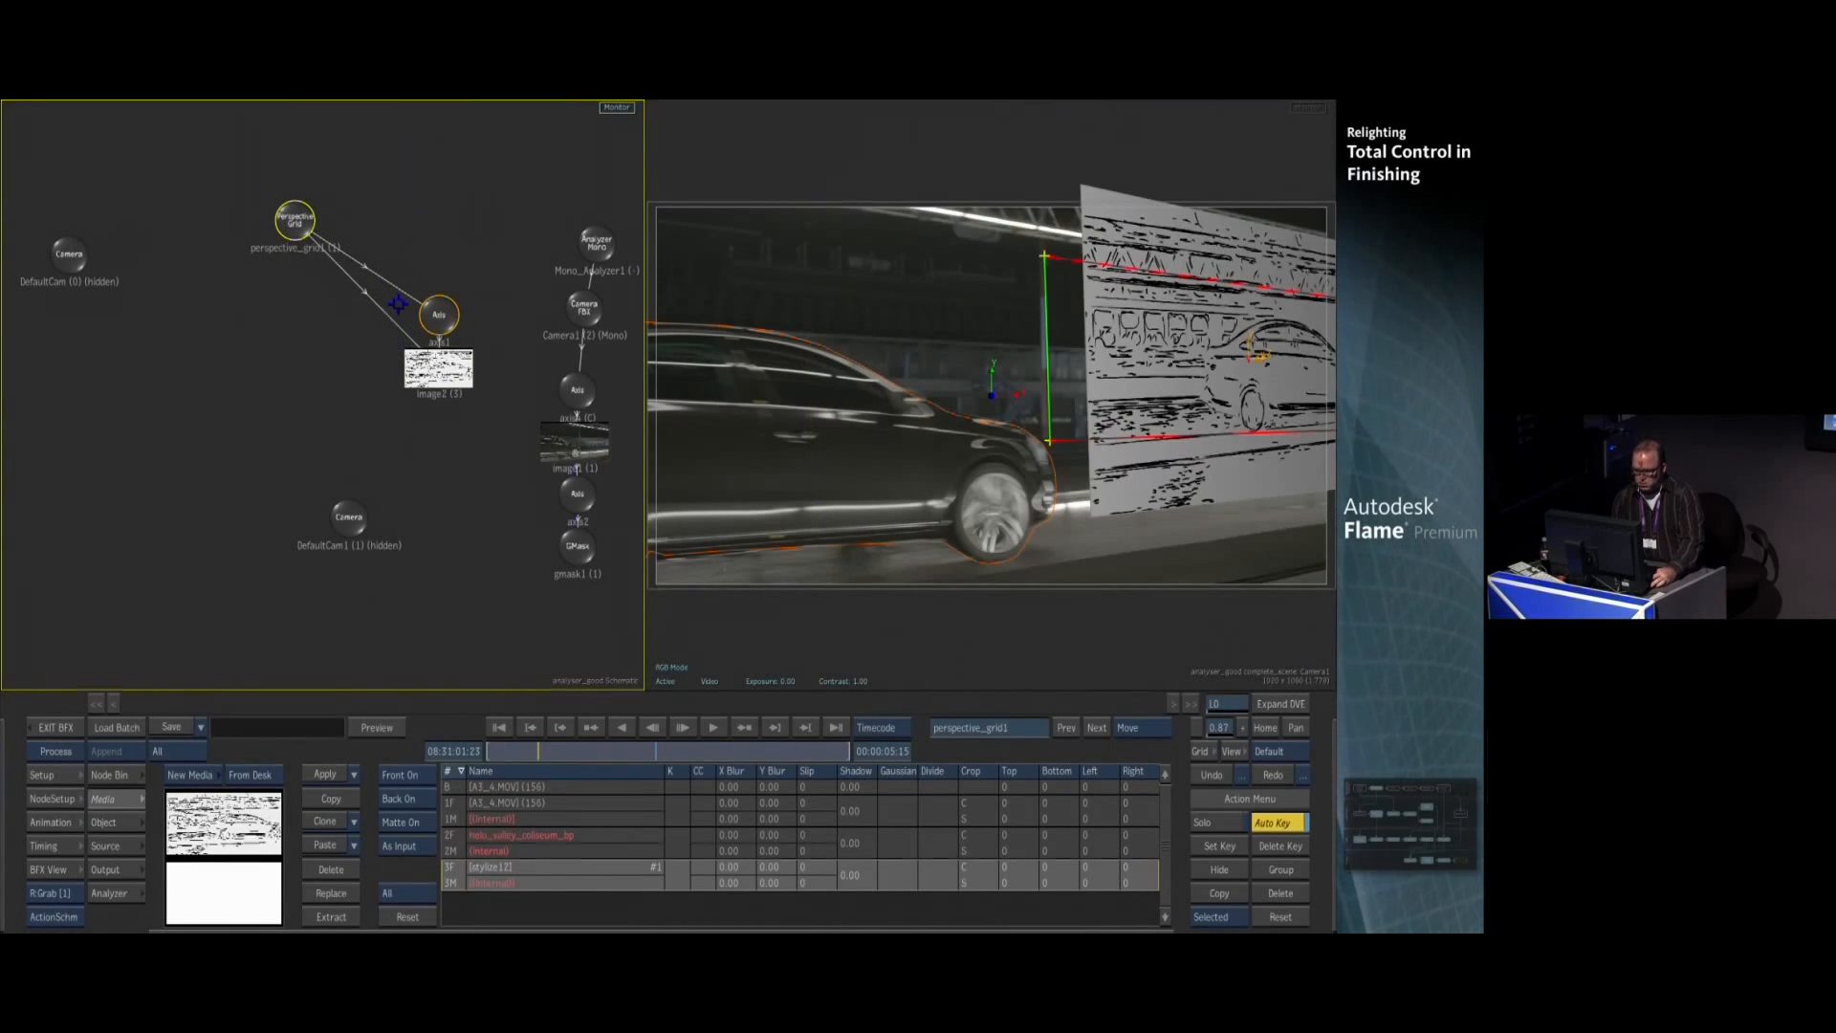
drag(335, 227, 488, 218)
mouse_move(583, 755)
mouse_down()
mouse_move(654, 756)
mouse_move(597, 749)
mouse_up()
drag(441, 311, 446, 282)
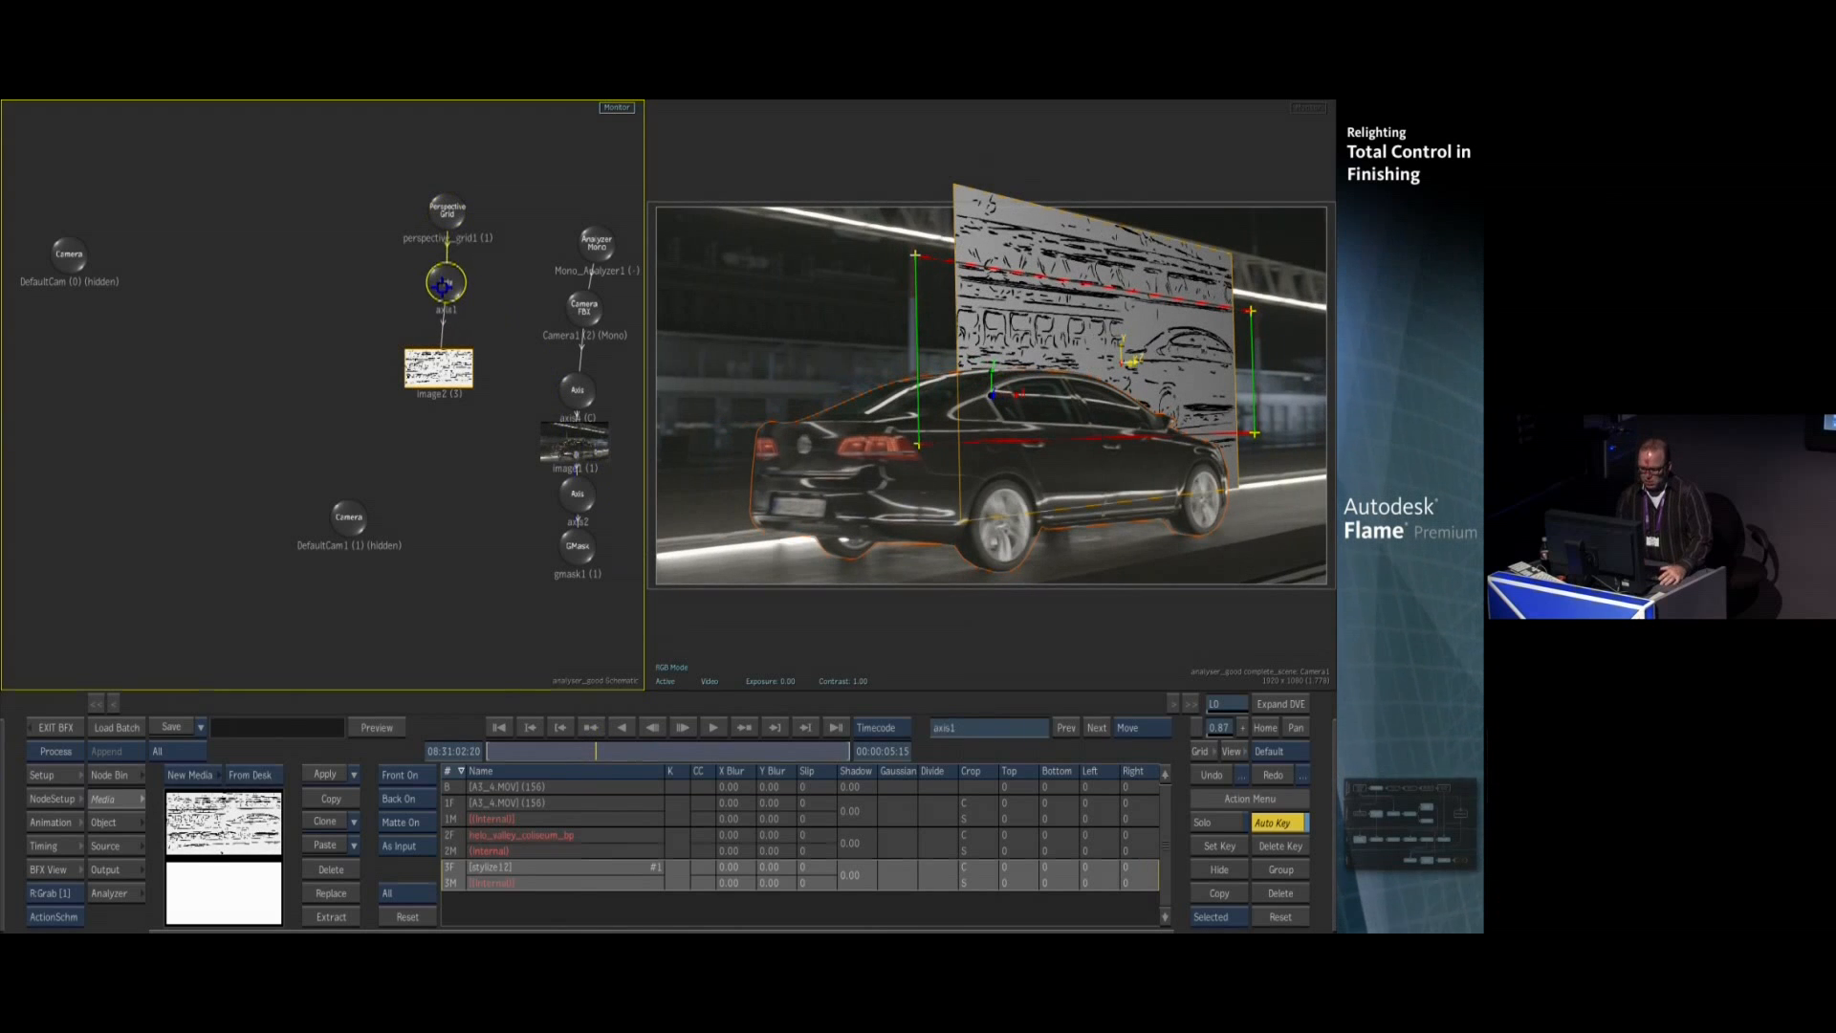
Add a second axis between perspective_grid1 and image2, offset it to X -2136 for another sketch copy, and check object priorities
drag(179, 822, 129, 809)
mouse_move(459, 300)
mouse_down()
mouse_move(412, 306)
mouse_move(497, 290)
mouse_move(467, 338)
mouse_move(483, 295)
mouse_move(457, 247)
mouse_move(471, 287)
mouse_up()
key(ctrl+c)
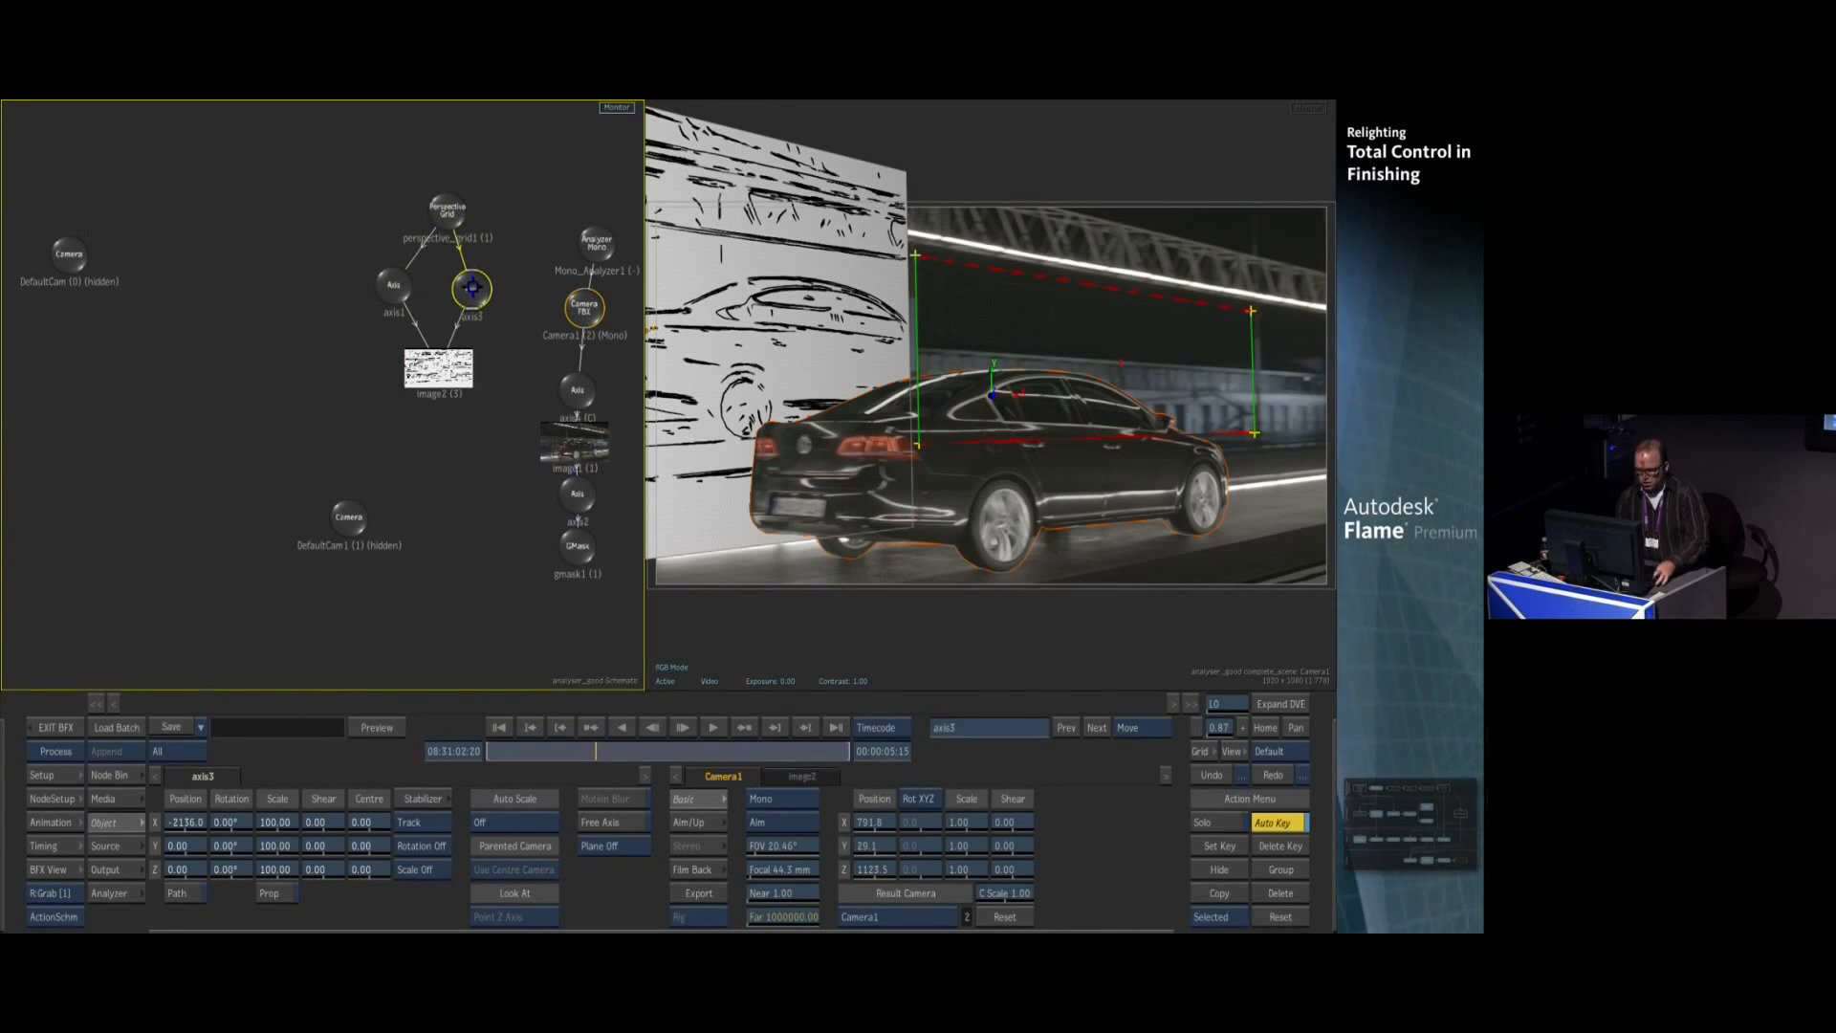
ctrl+click(191, 822)
mouse_move(363, 930)
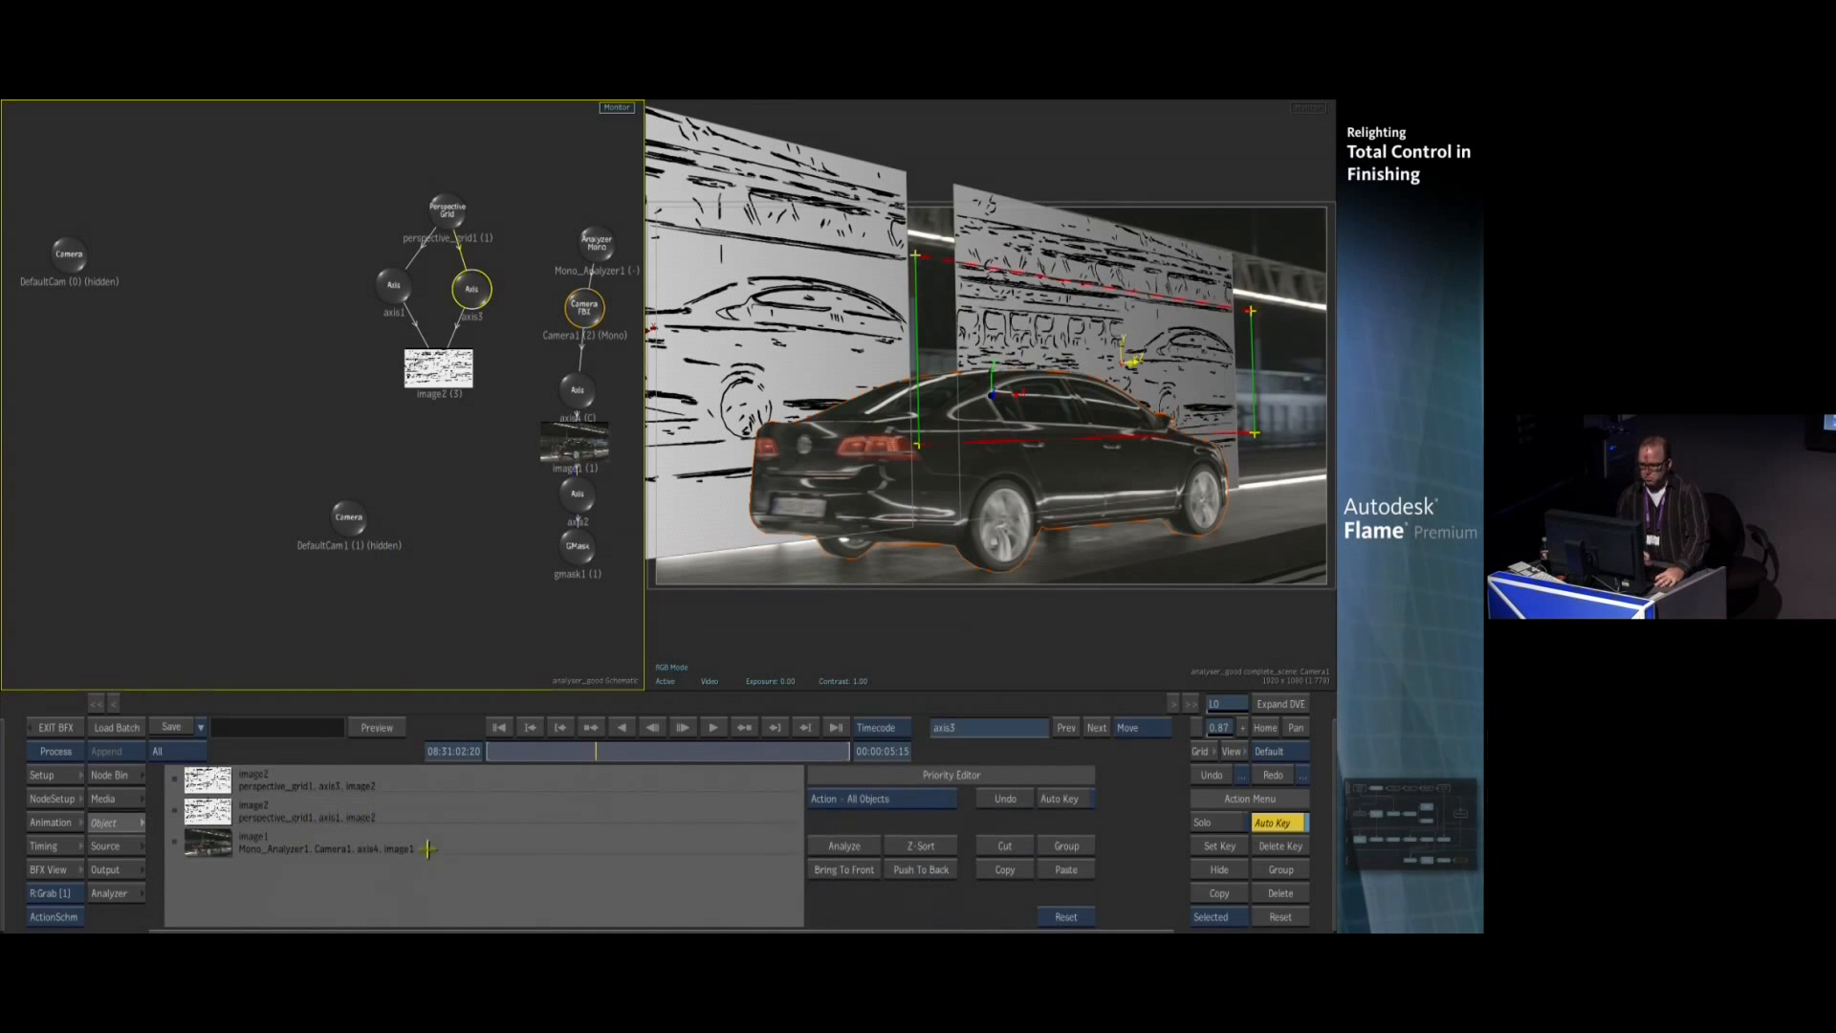
mouse_move(422, 931)
drag(640, 752, 582, 751)
Crop the stylized media of image2 by 200 at the top and 200 at the bottom, and scrub through the shot
click(439, 372)
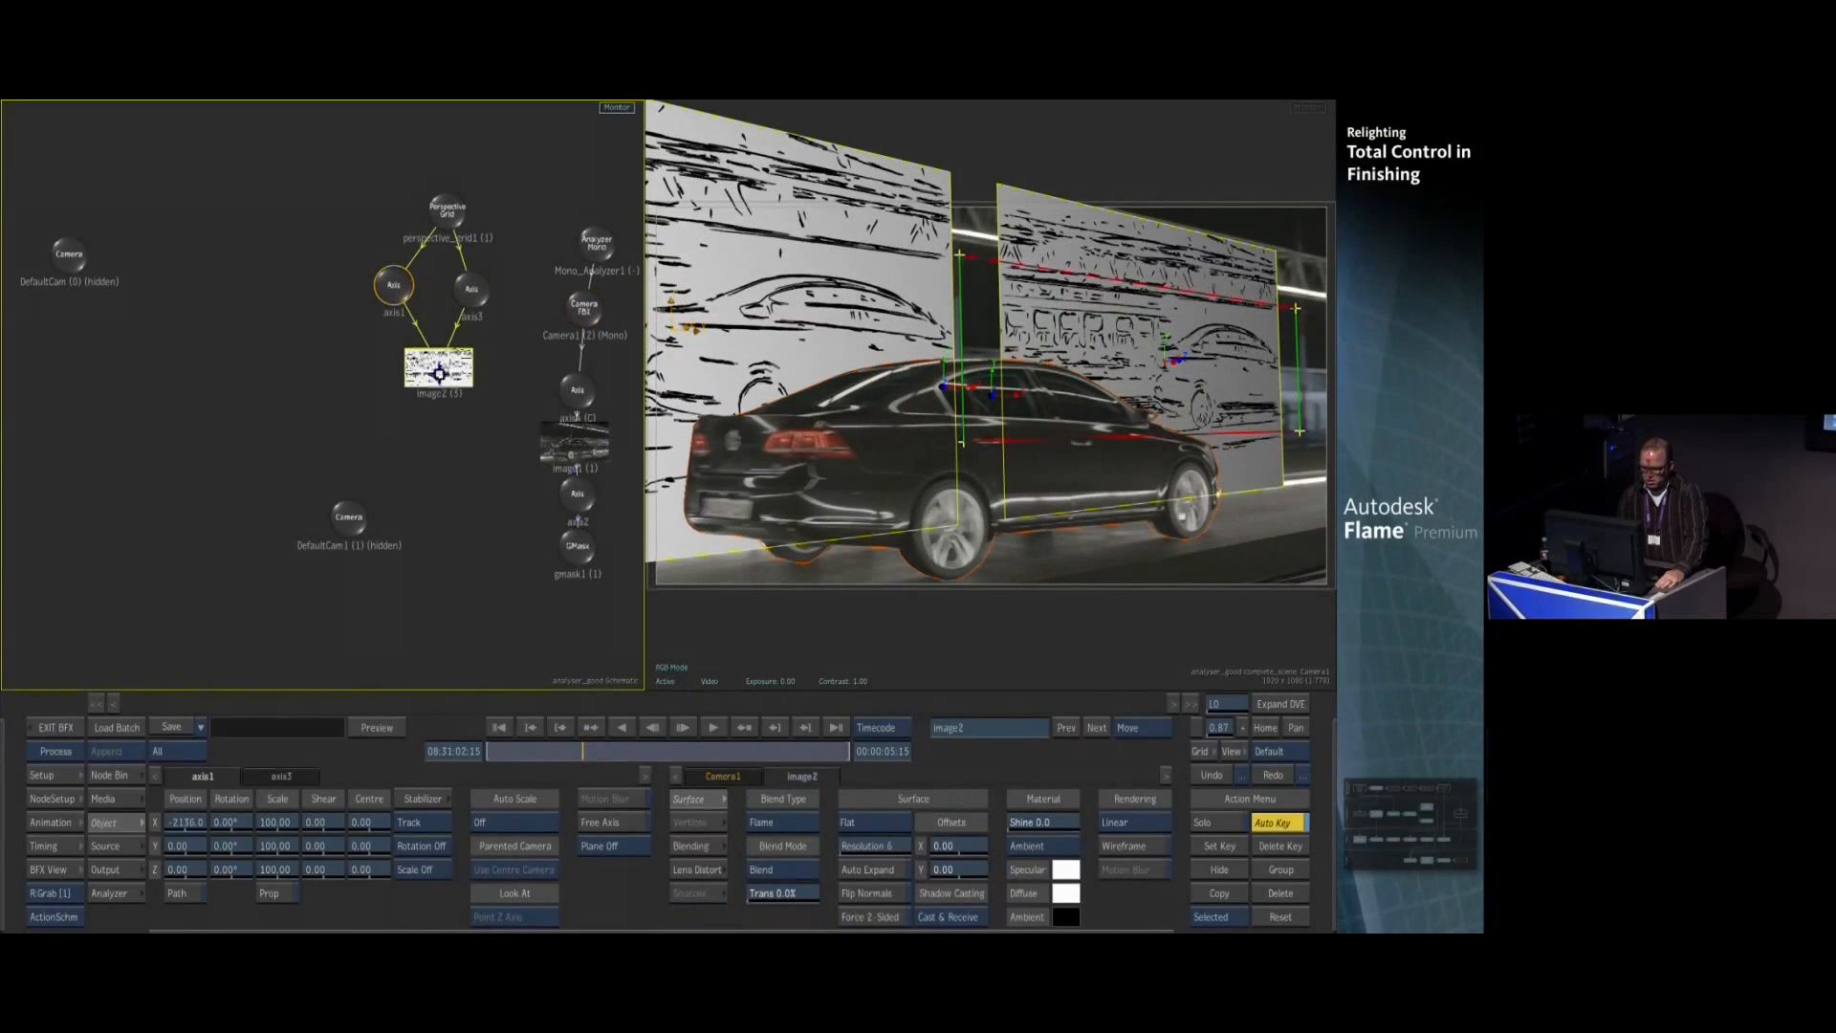
double_click(435, 368)
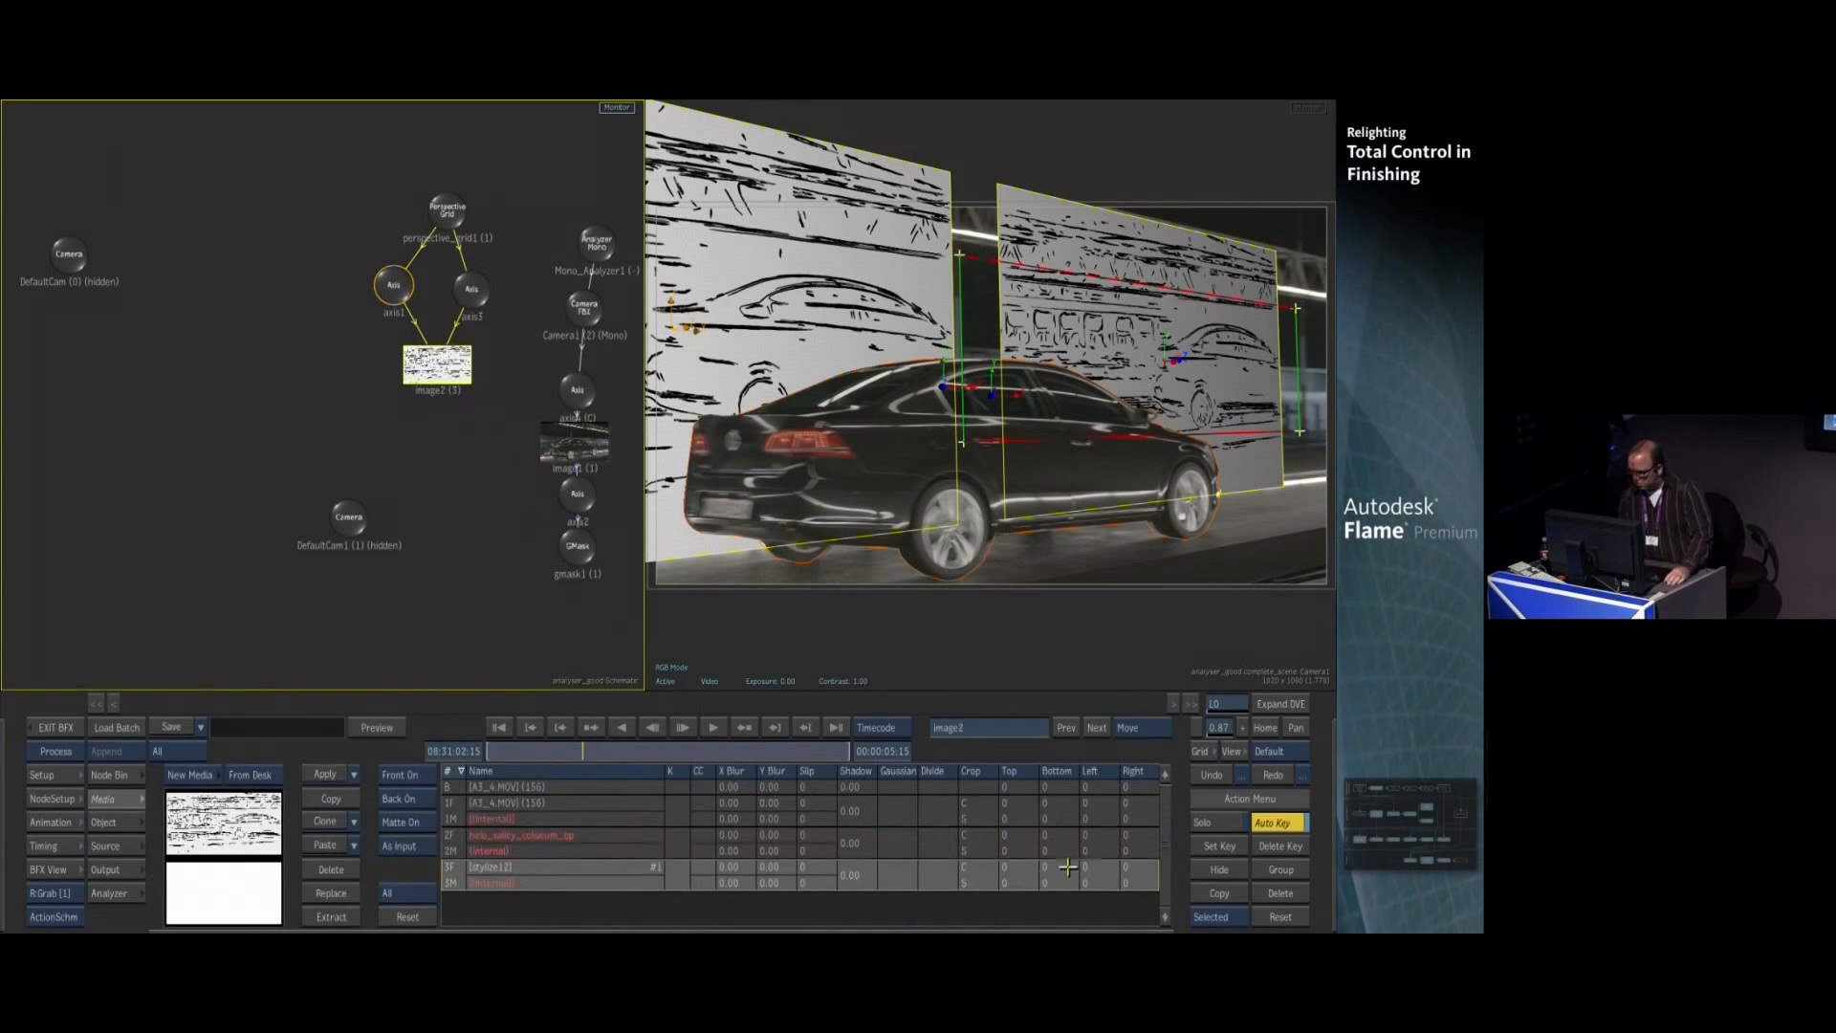
click(1025, 869)
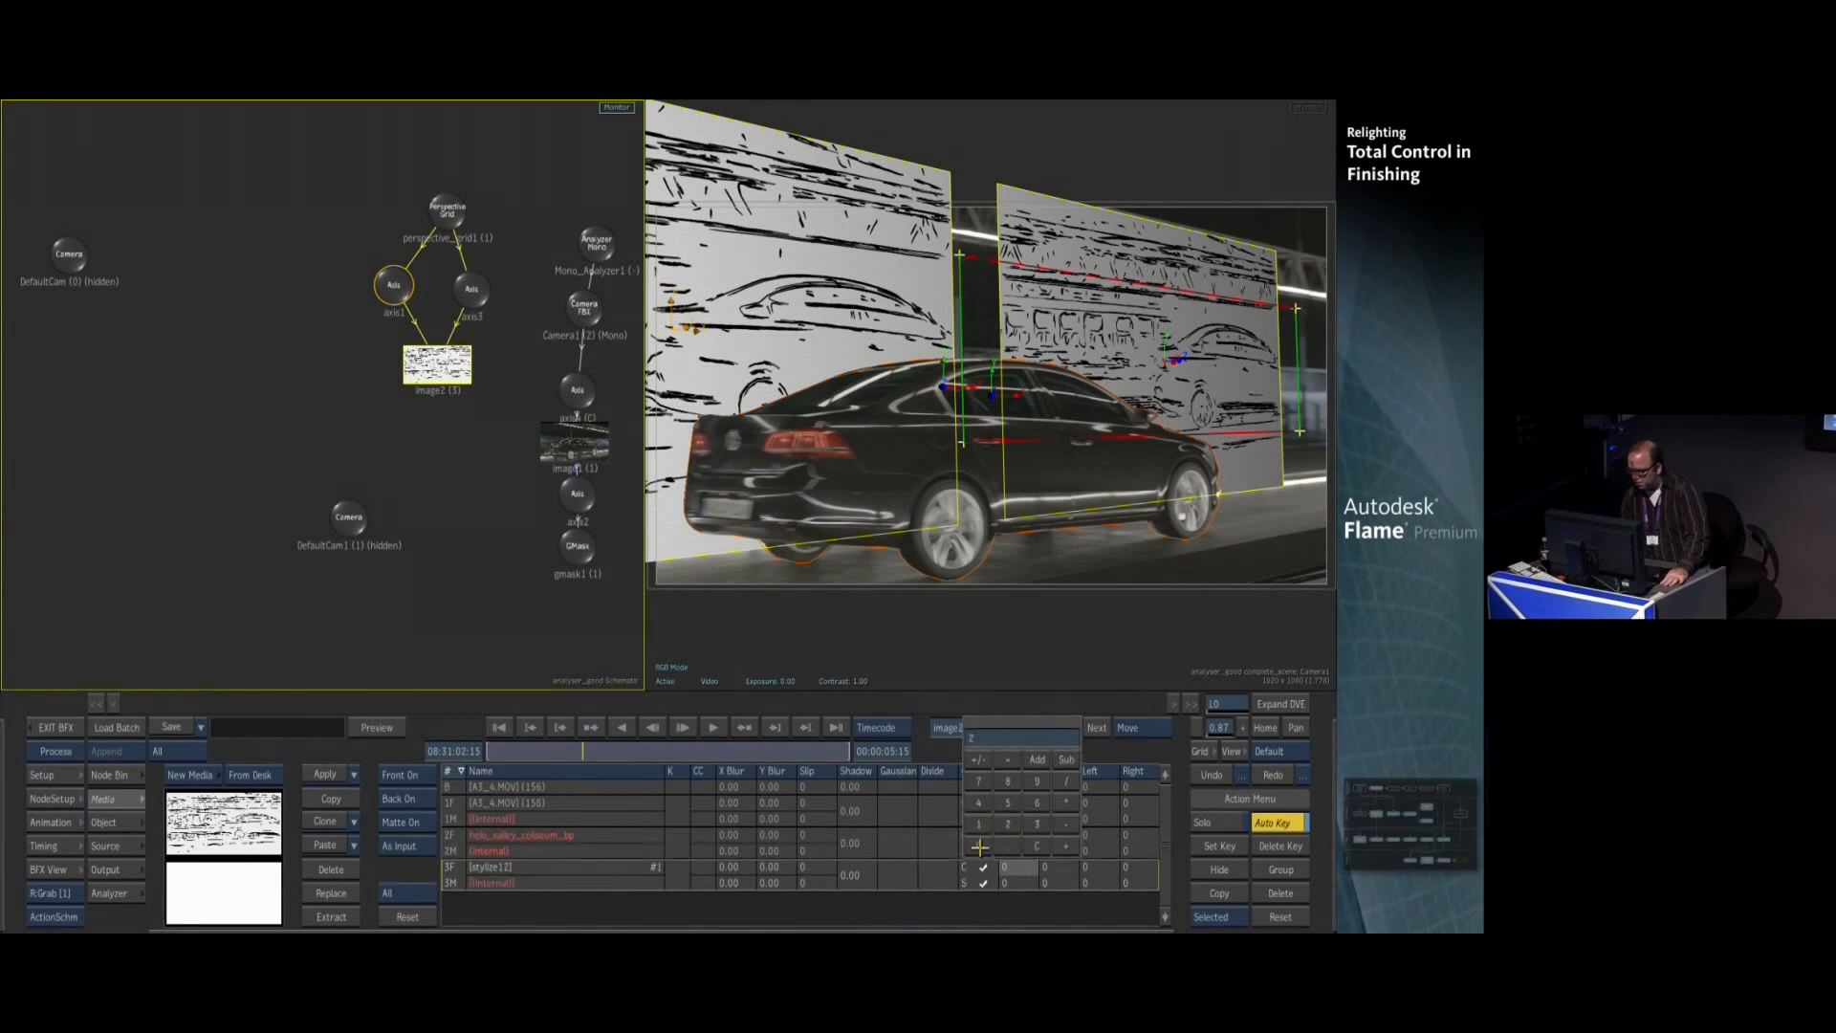
text(200)
key(Return)
click(1044, 867)
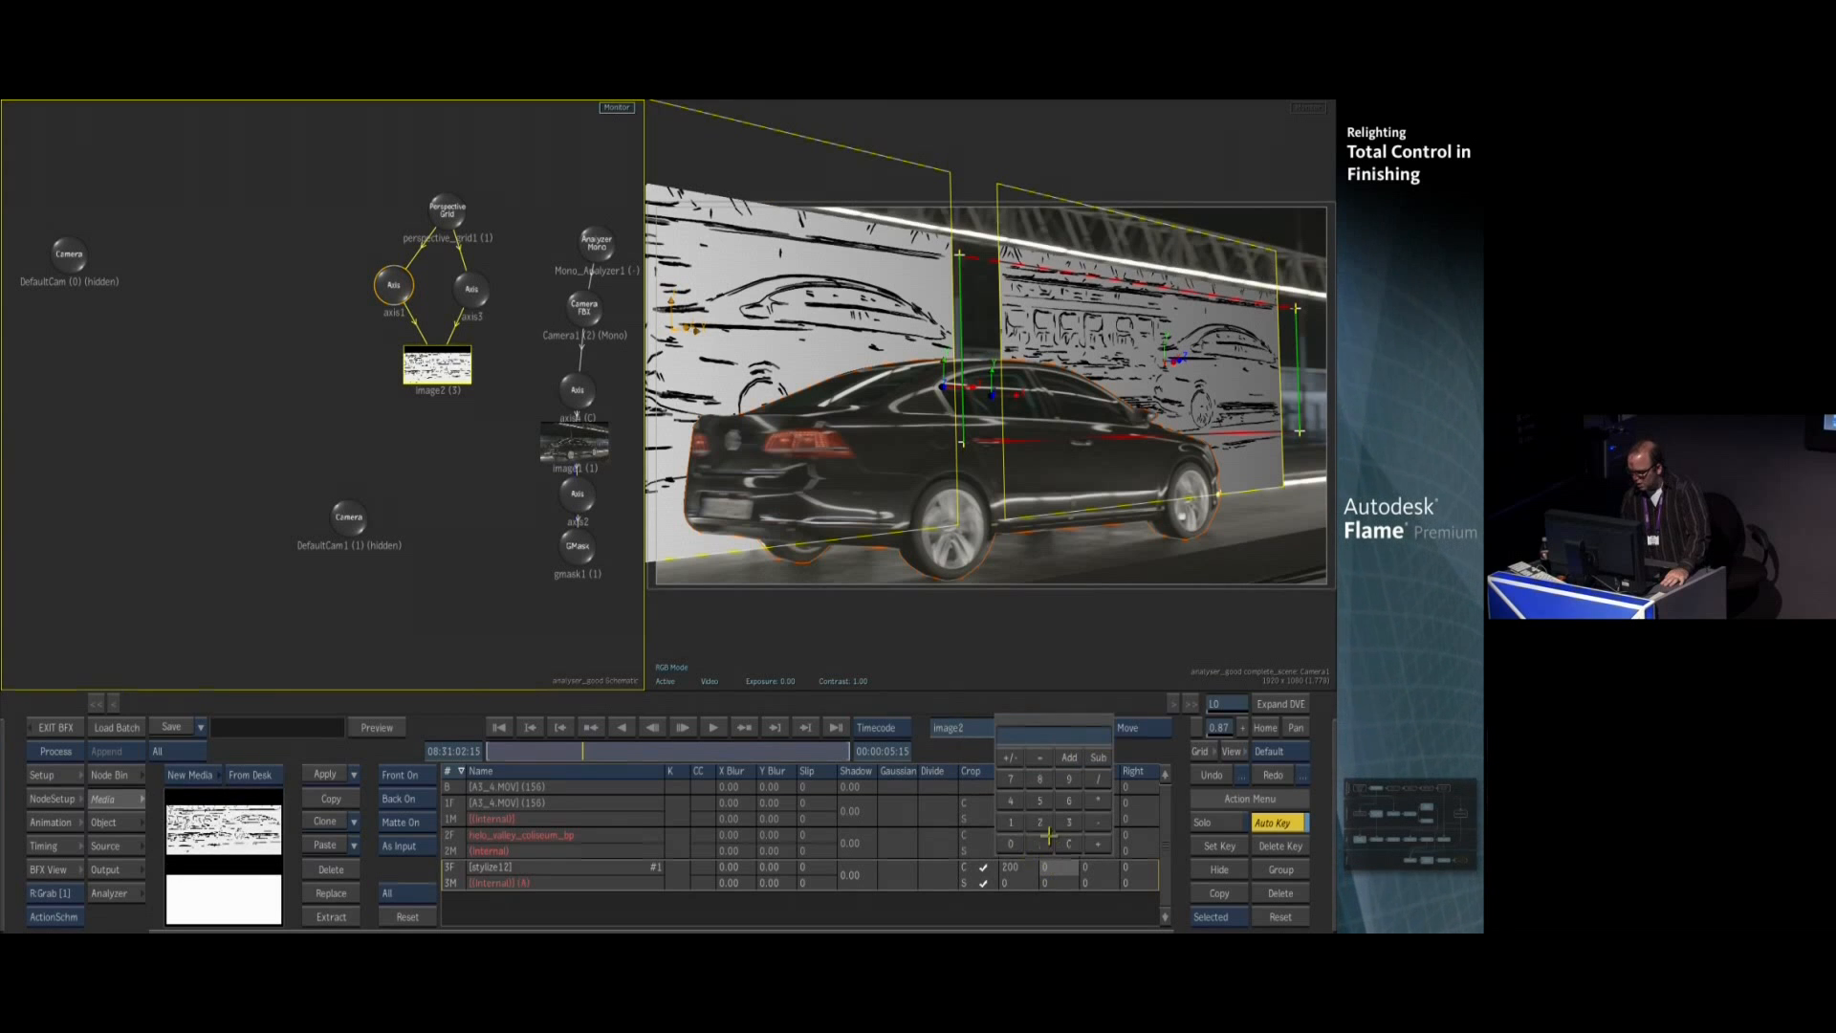
text(200)
key(Return)
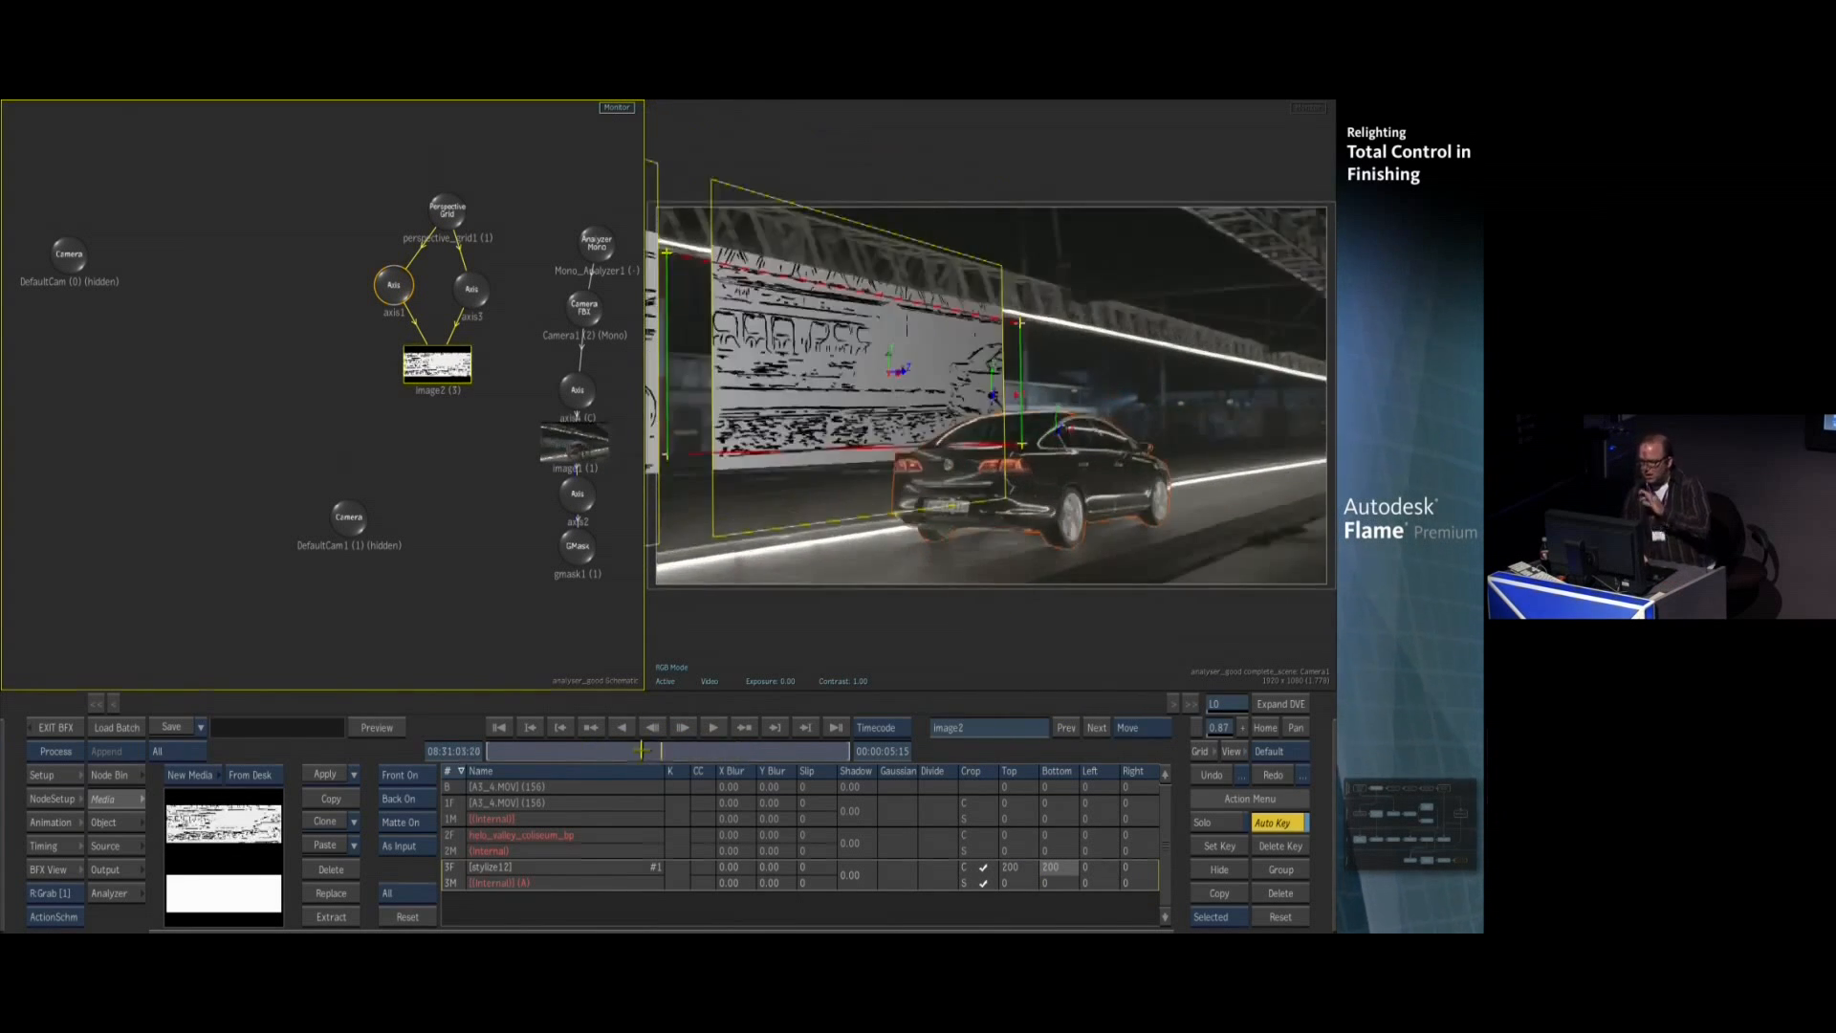
drag(620, 746, 567, 747)
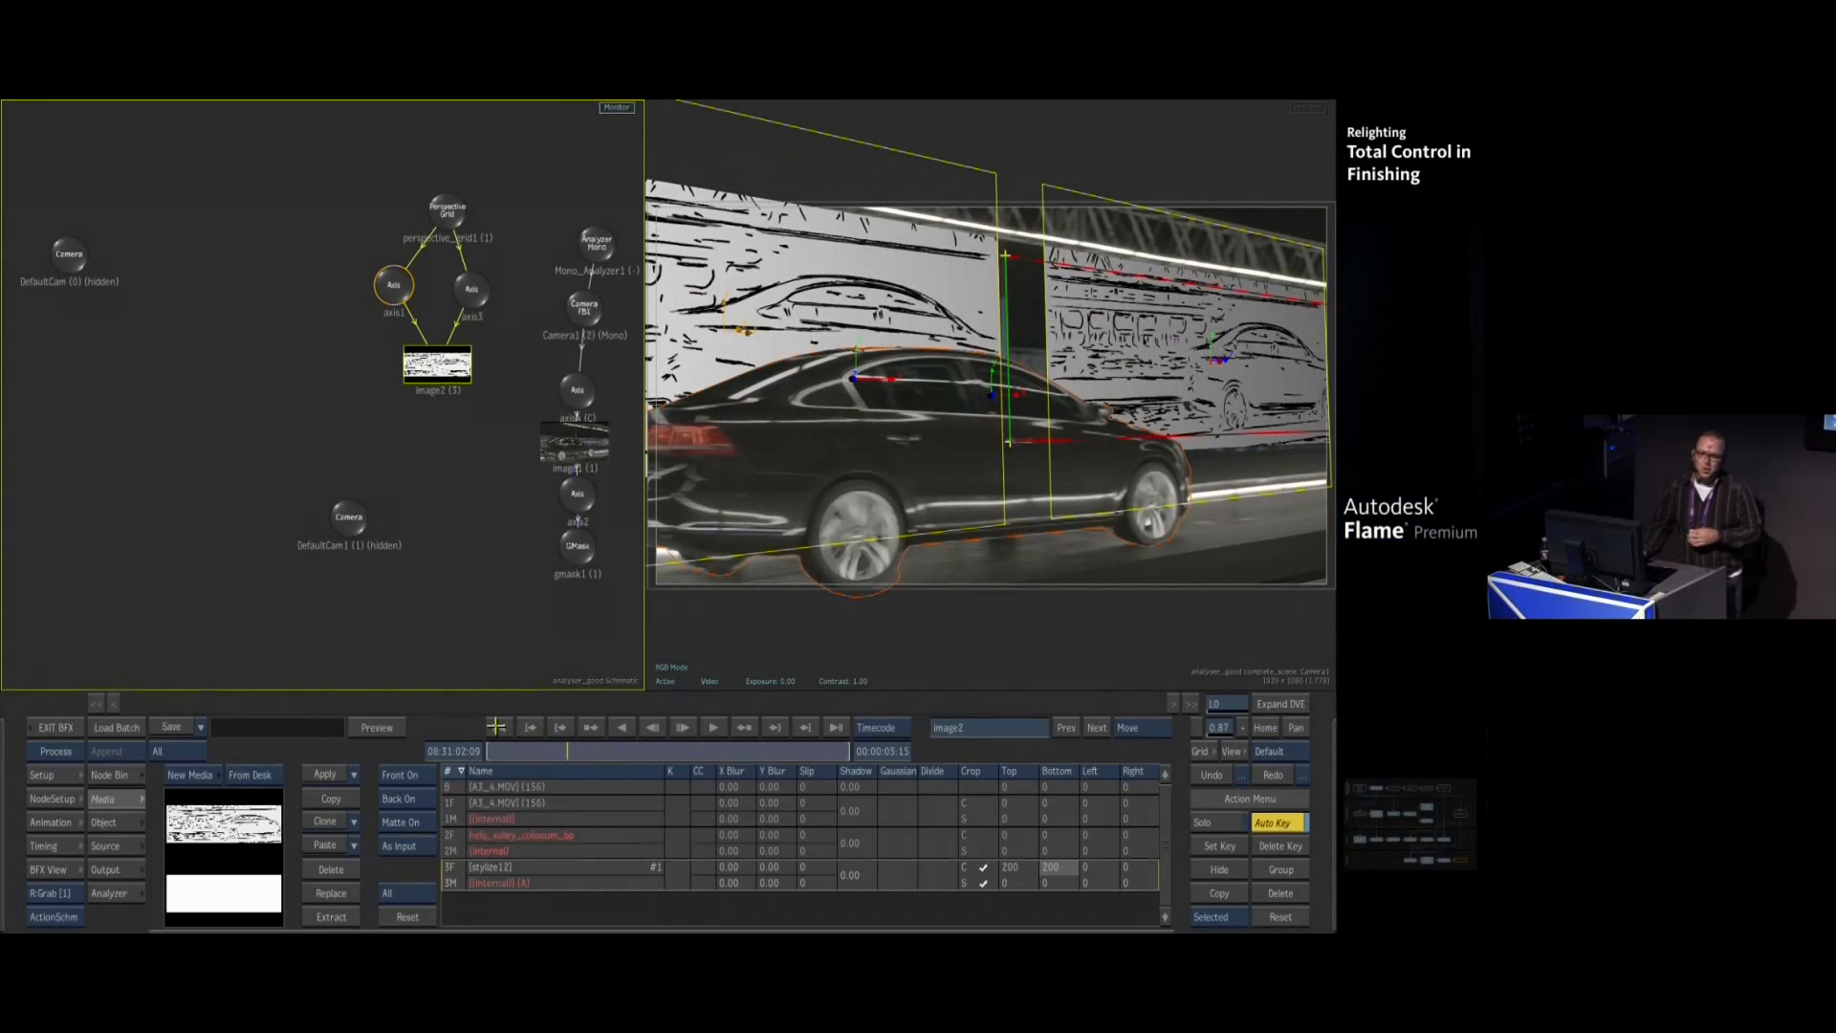
Delete perspective_grid1 with its two axes and image2 from the Action schematic, and return to the schematic and result view
click(448, 211)
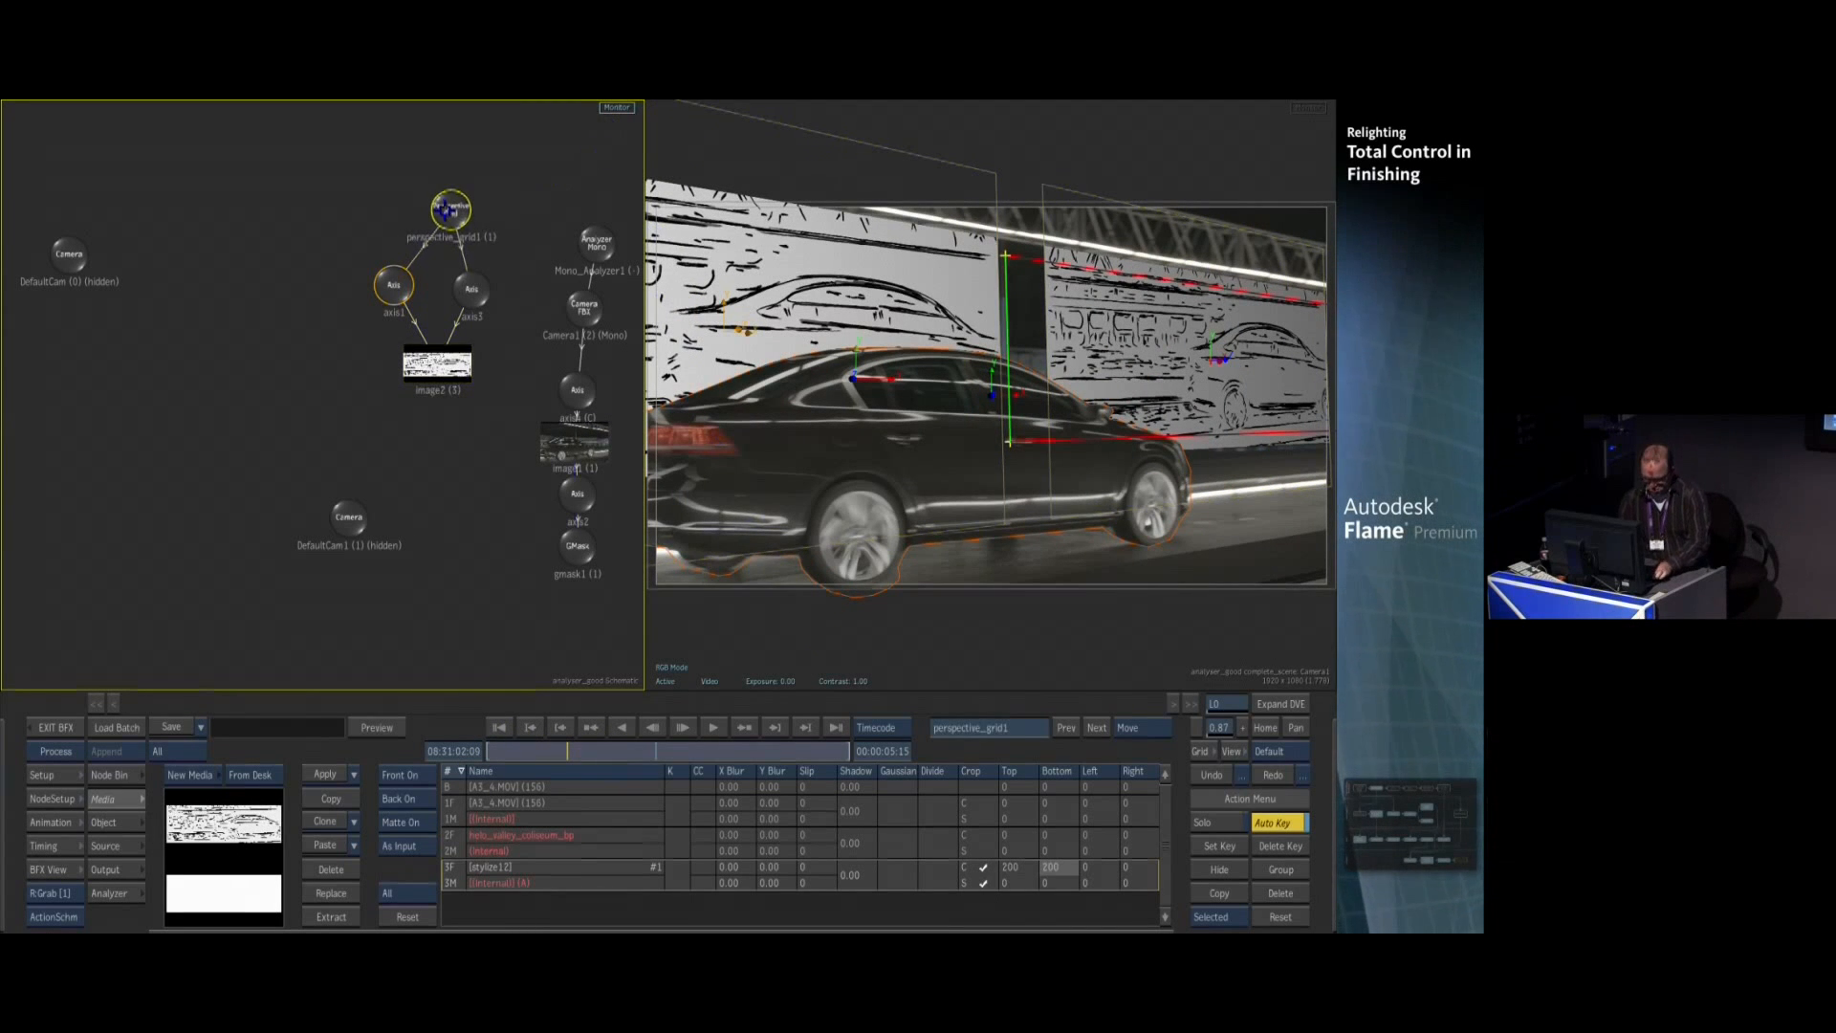
drag(447, 211, 438, 929)
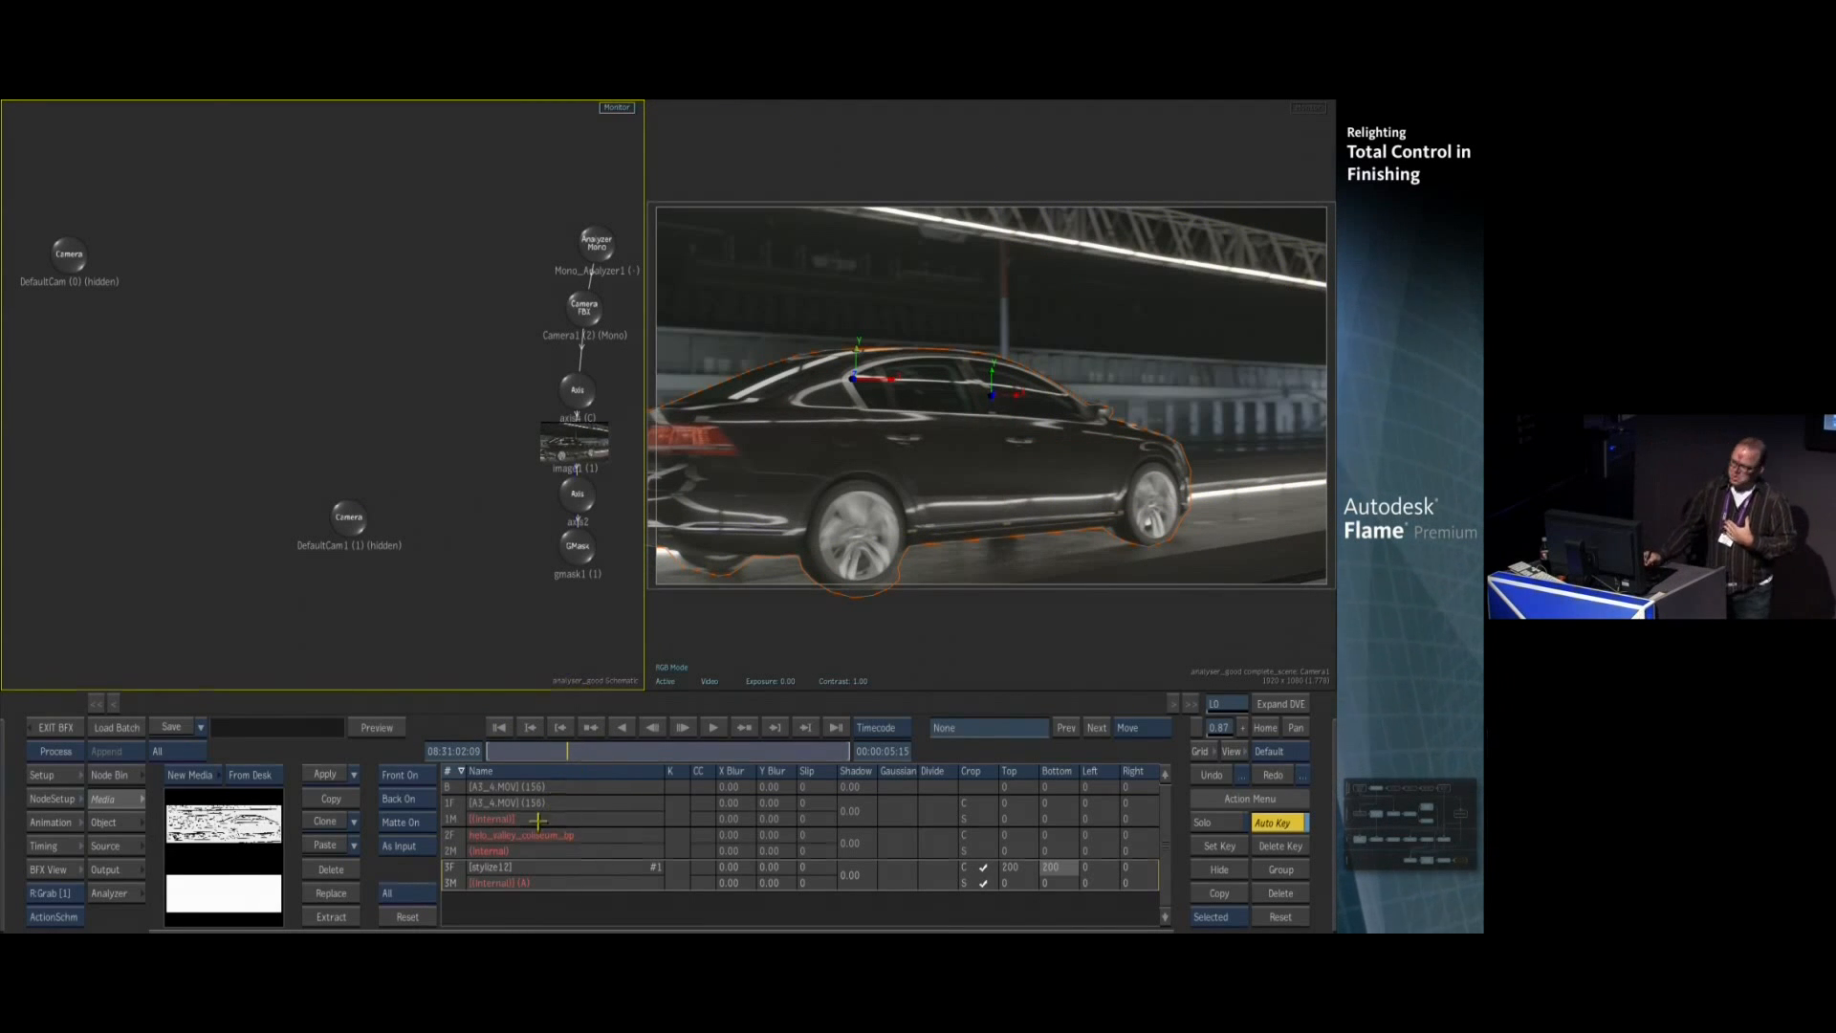
key(Escape)
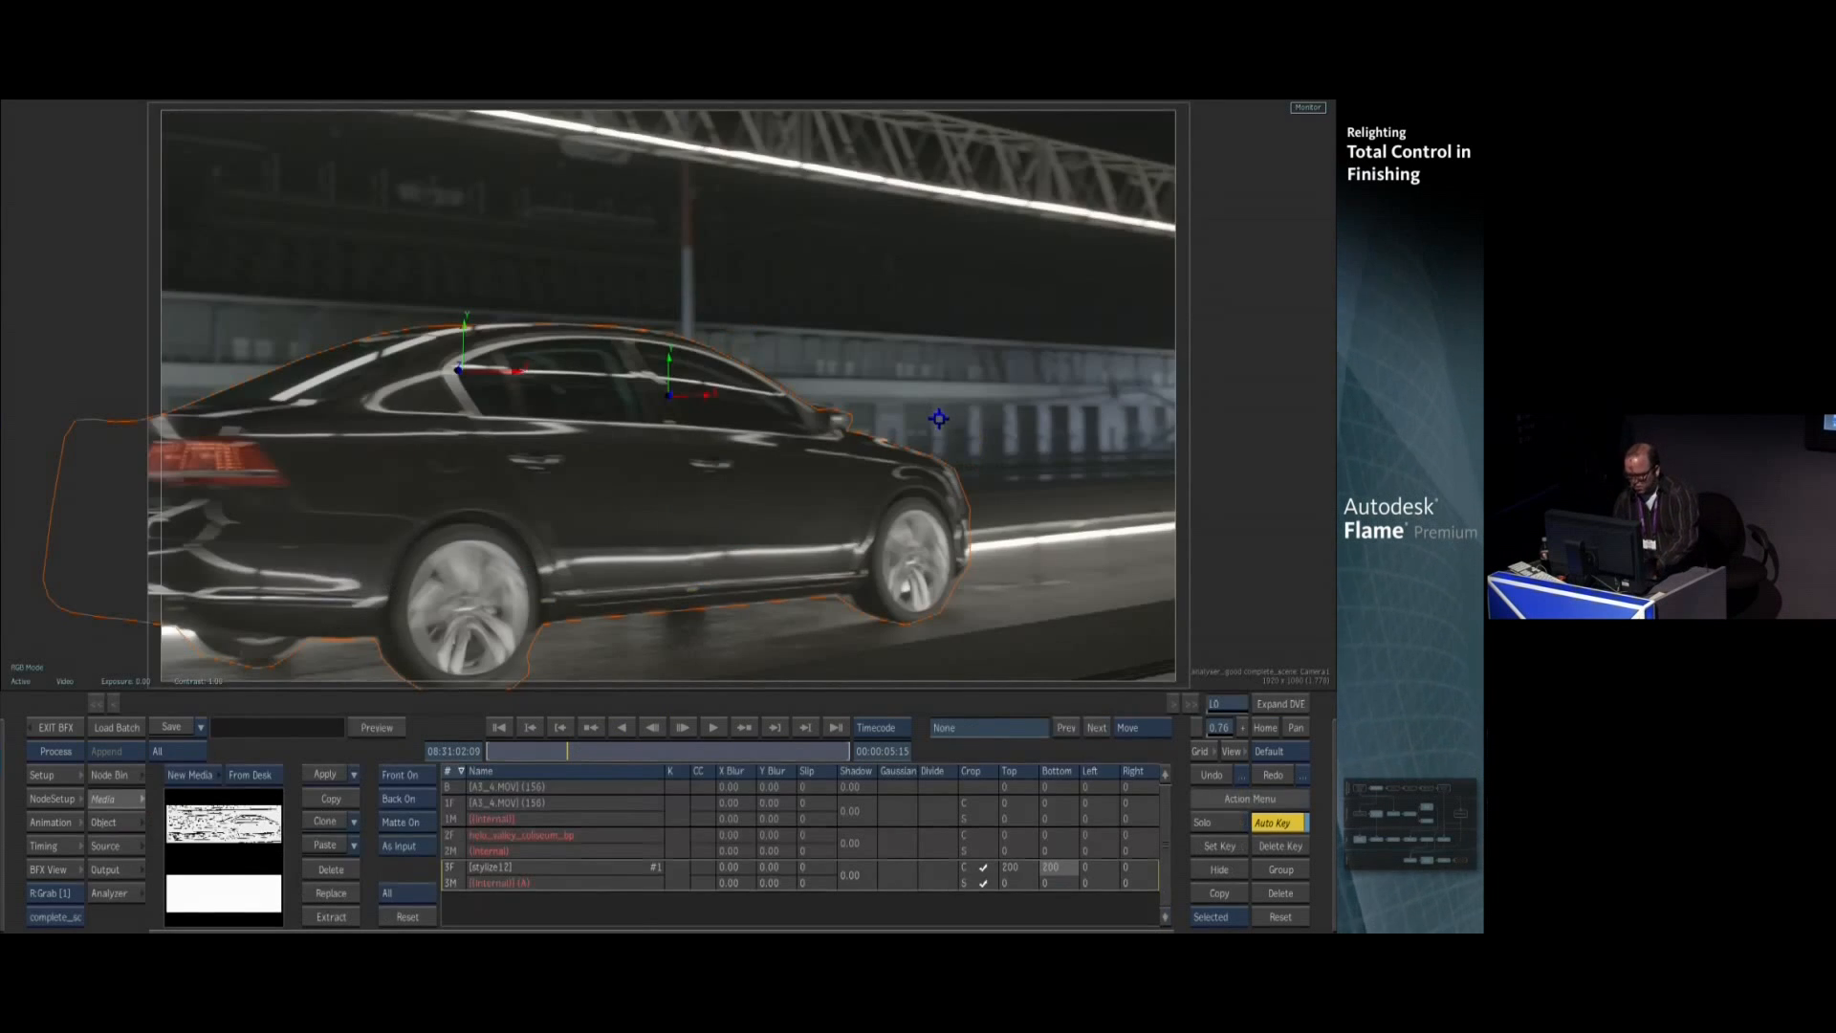
double_click(956, 428)
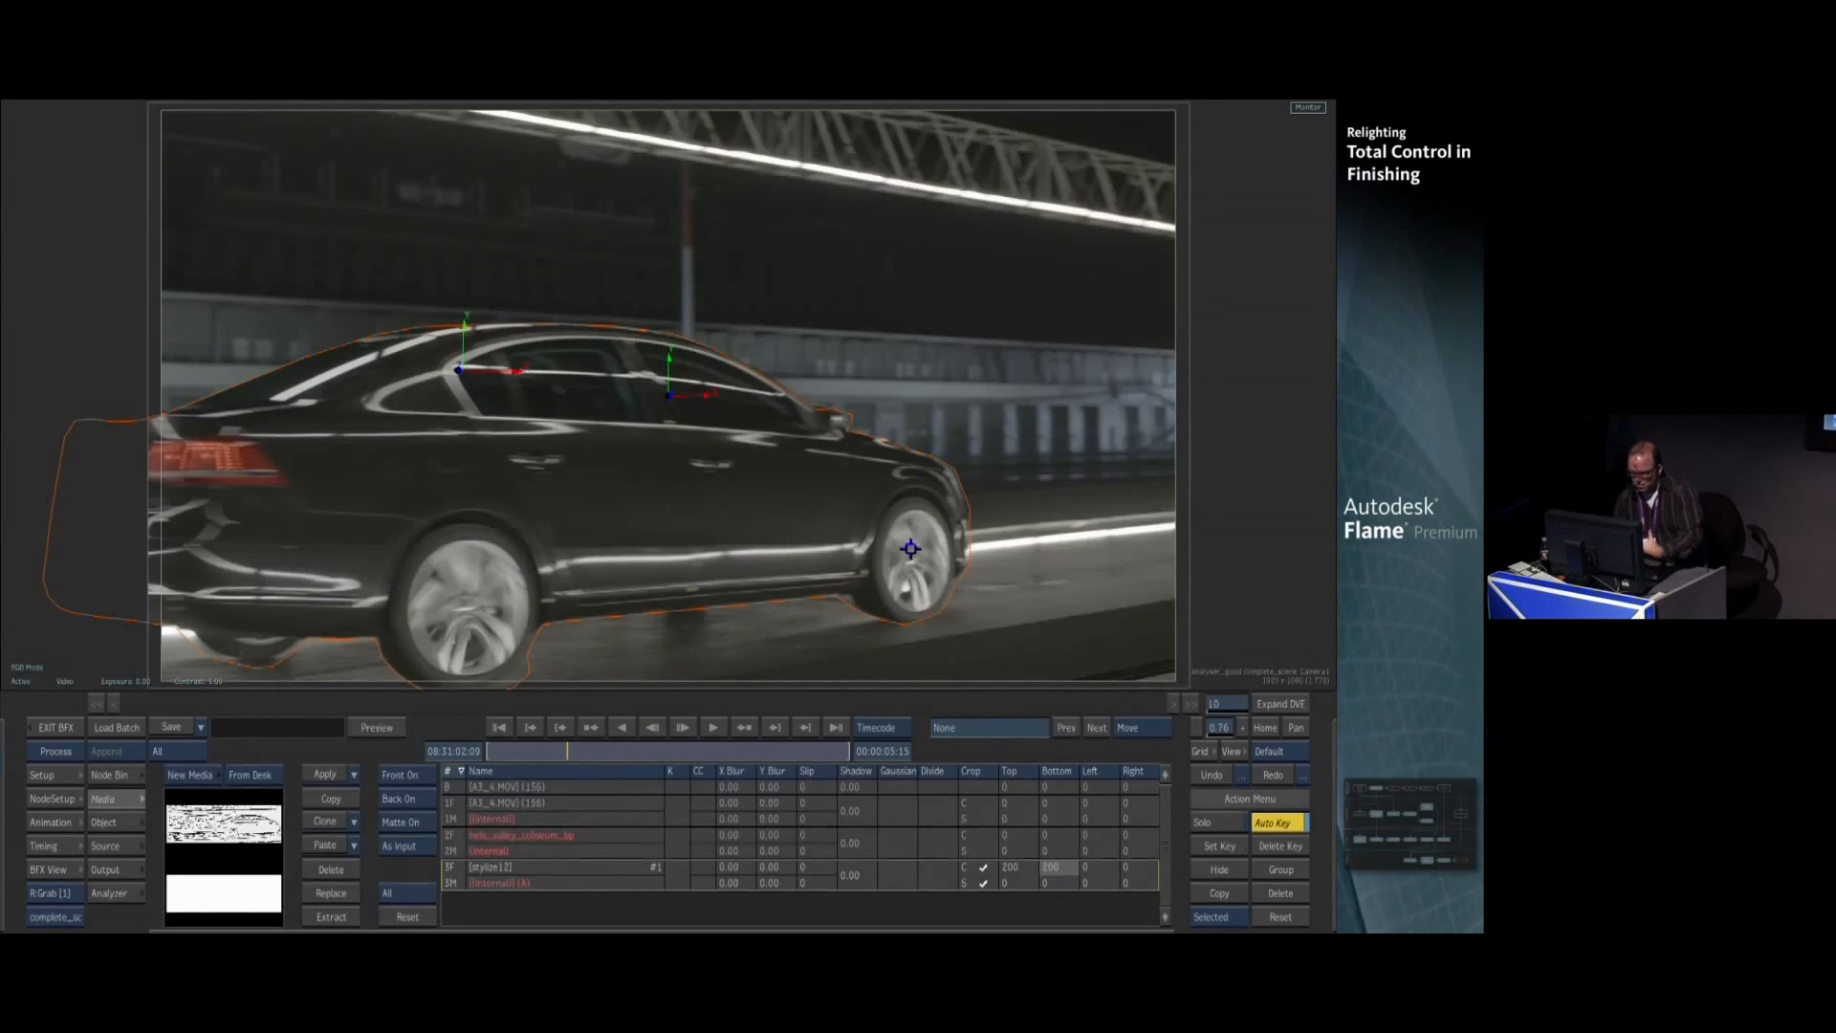
key(F8)
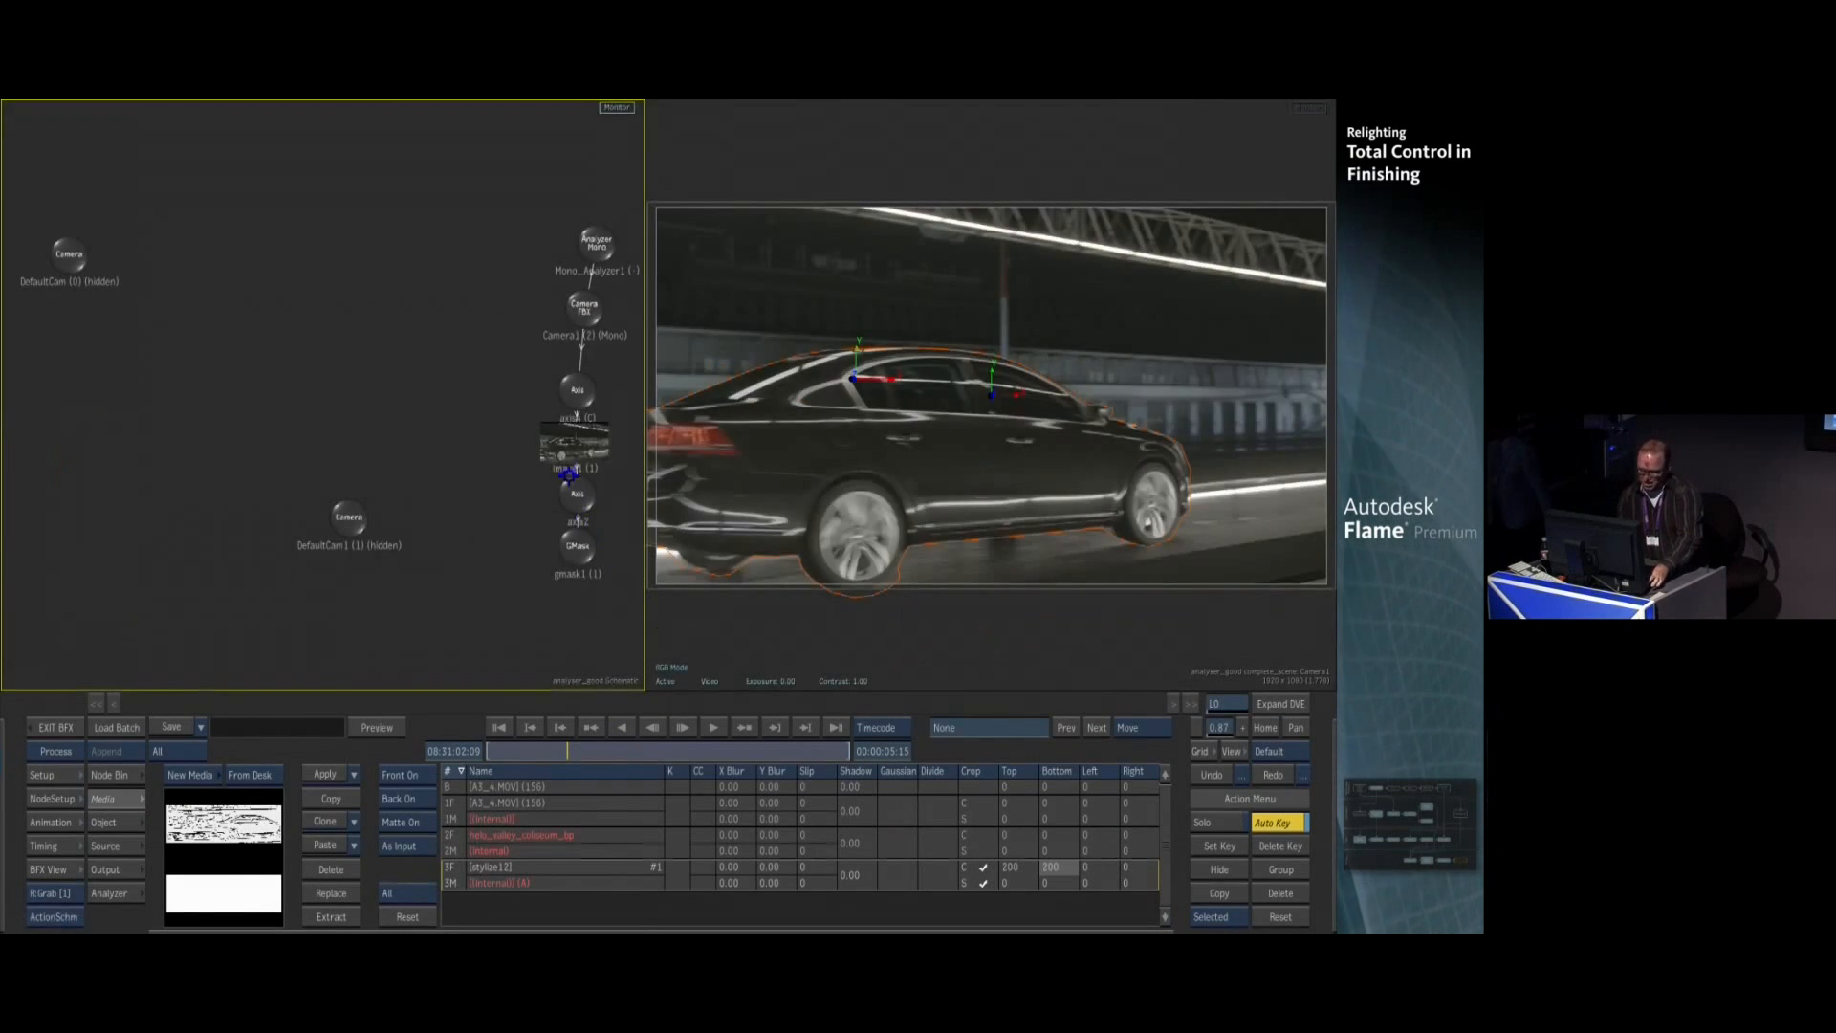
Import the plane 3D model into Action and delete its material, texture axis and diffuse map nodes, keeping axis1 and poly1
drag(558, 538, 251, 483)
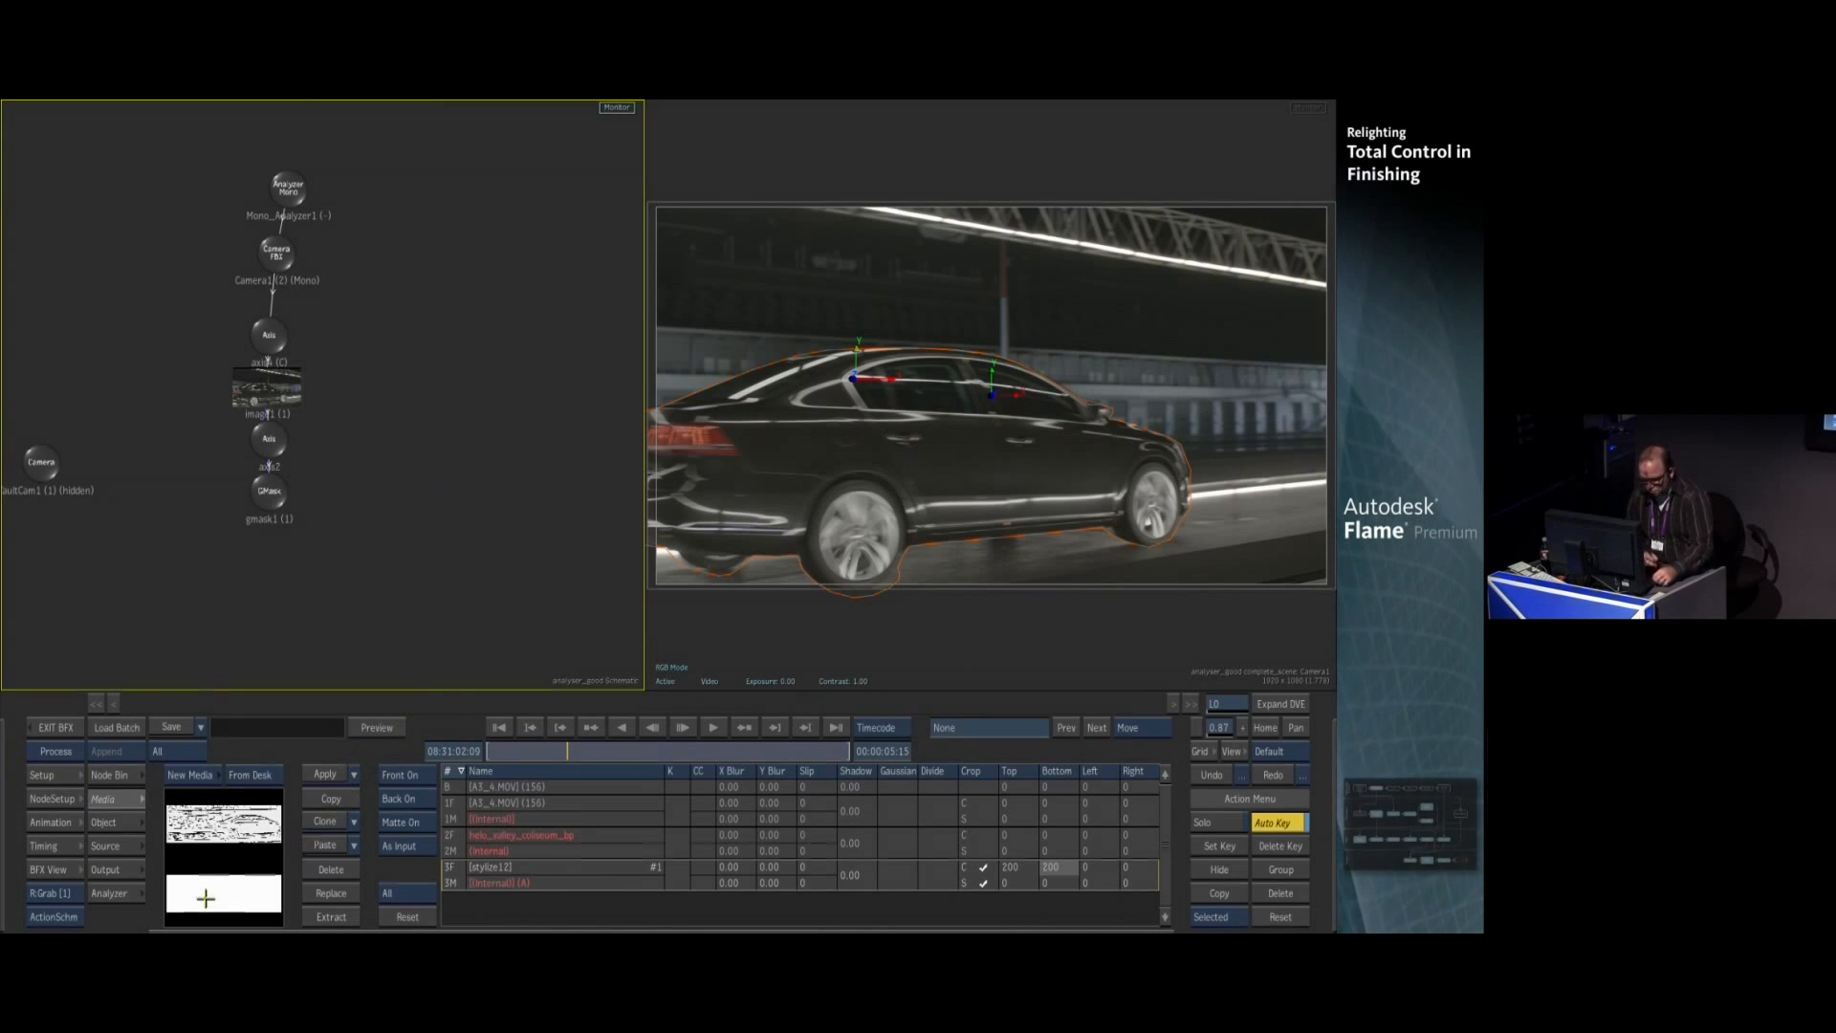
click(112, 774)
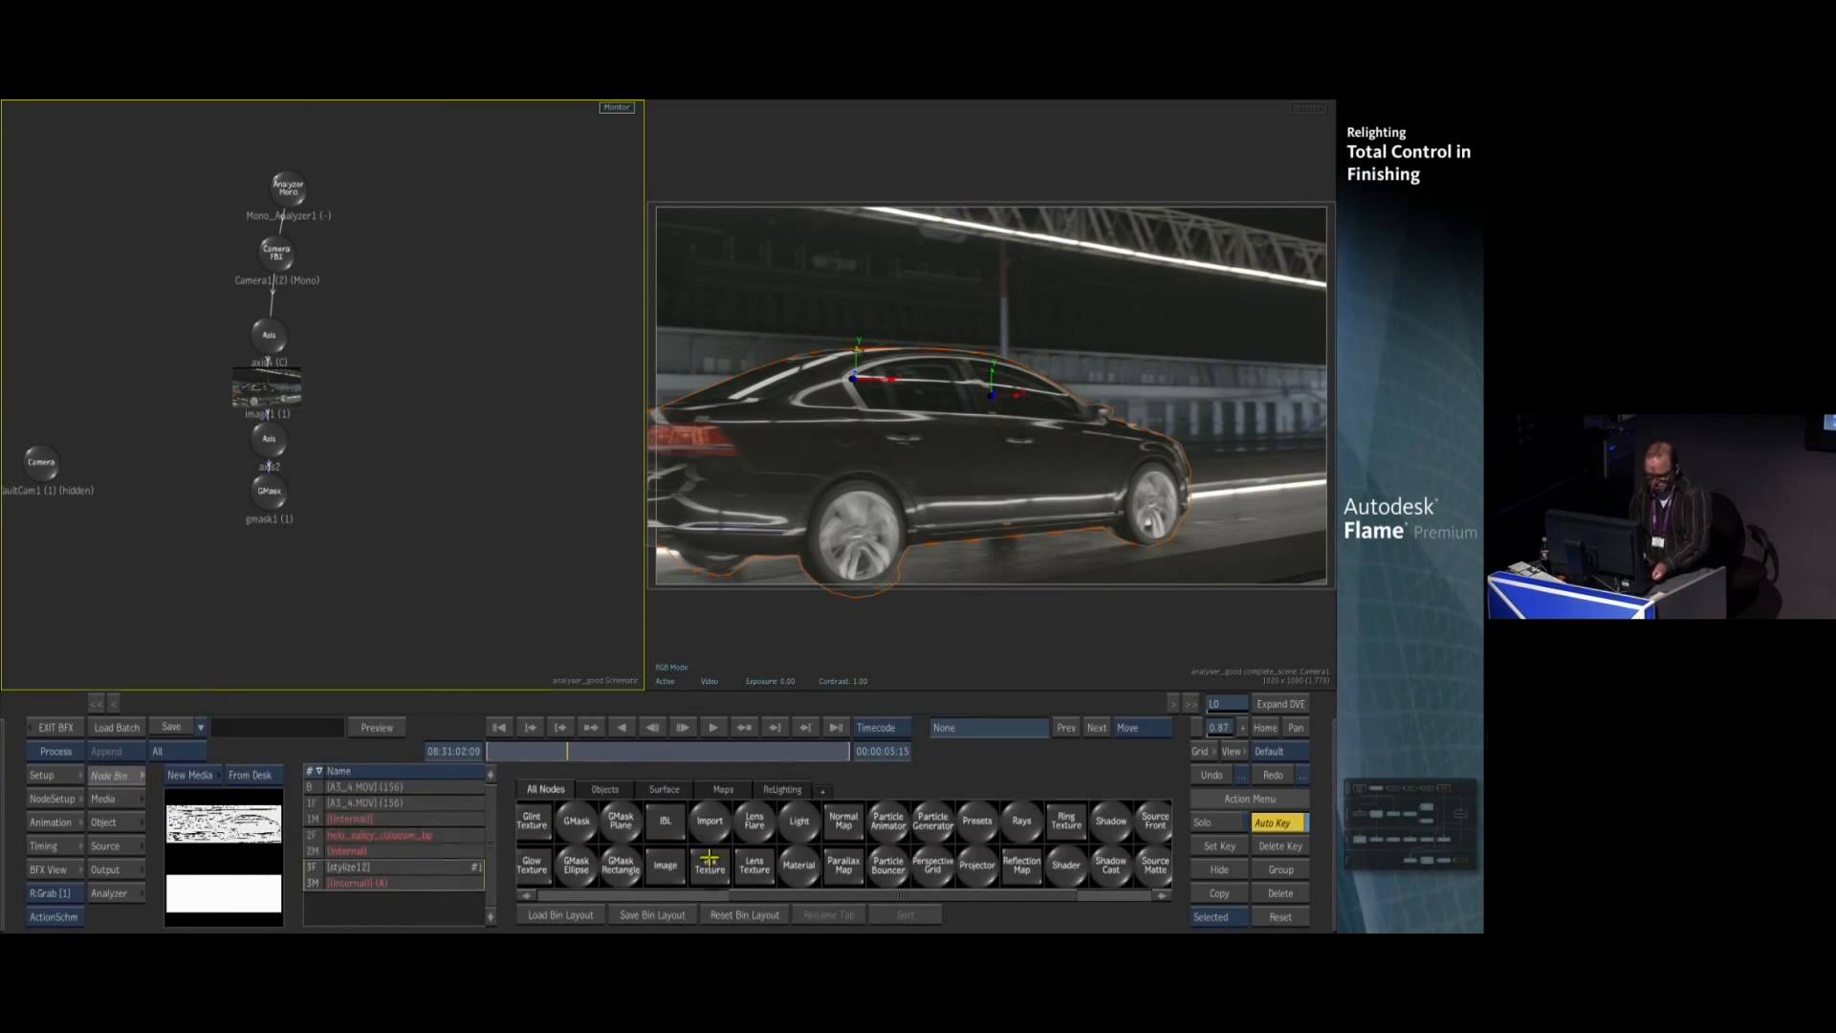
key(i)
click(889, 821)
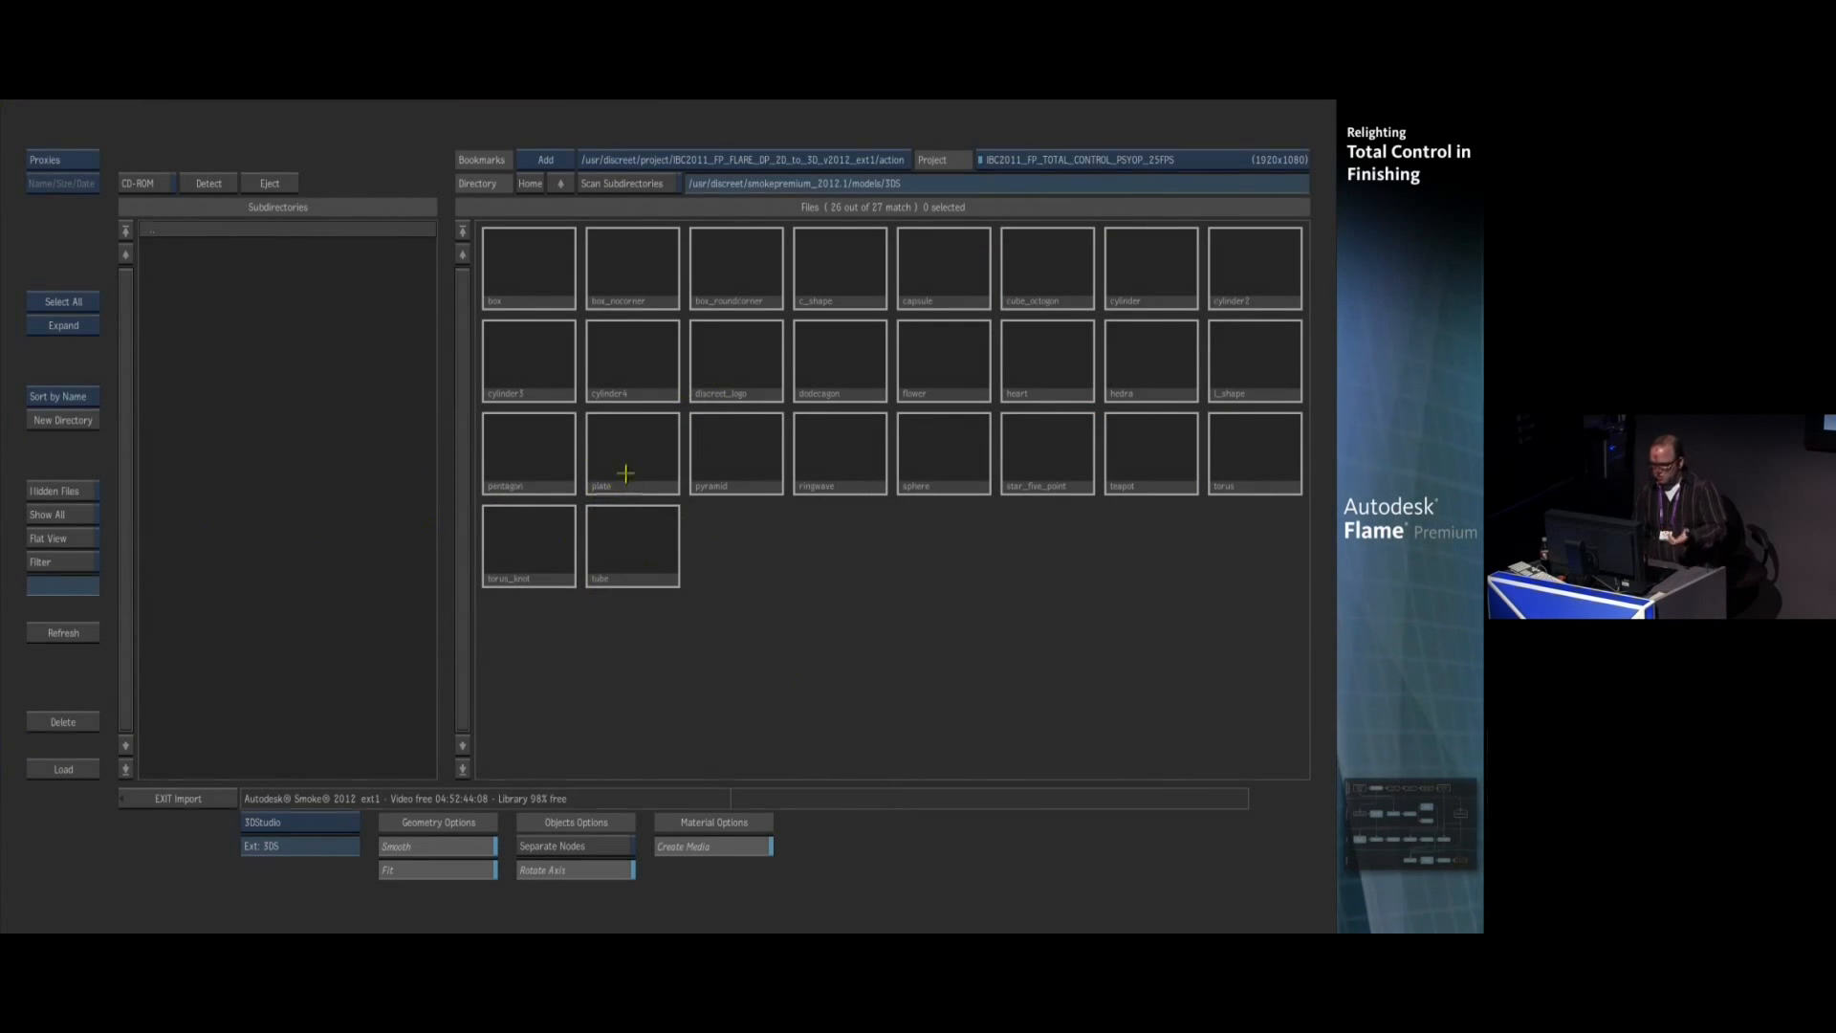
click(625, 473)
click(93, 771)
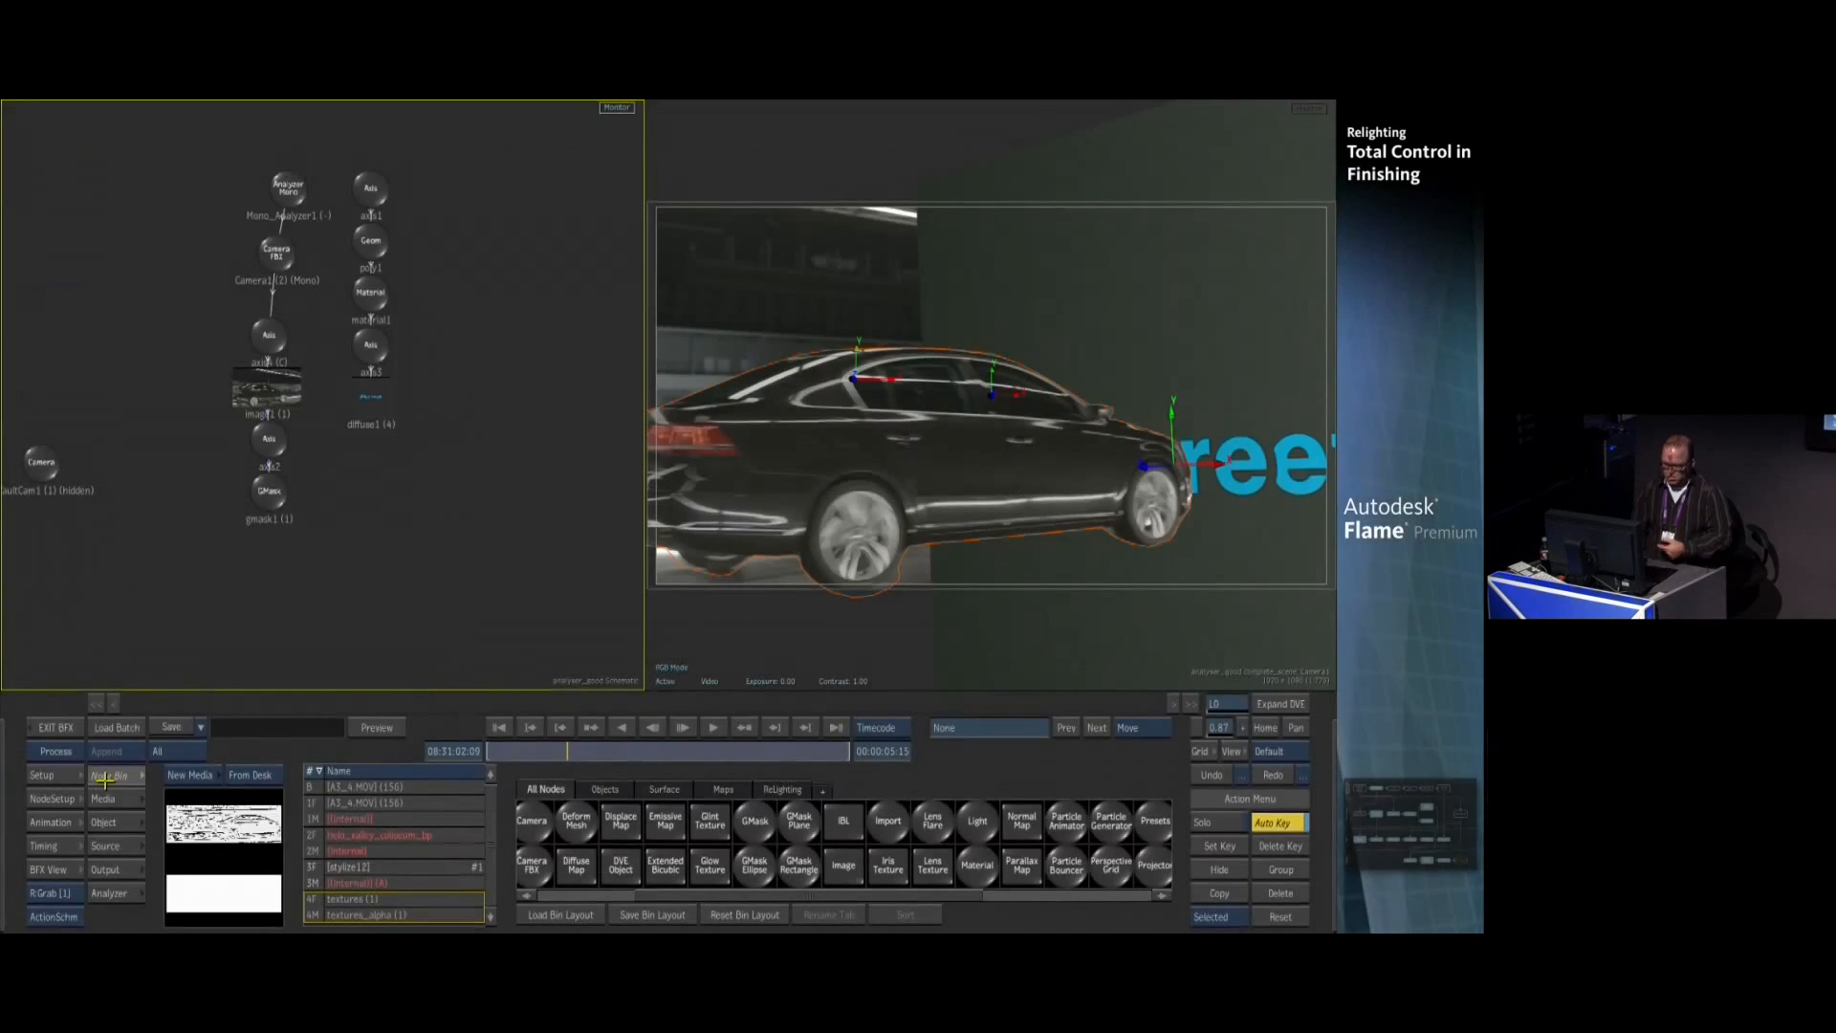
click(369, 289)
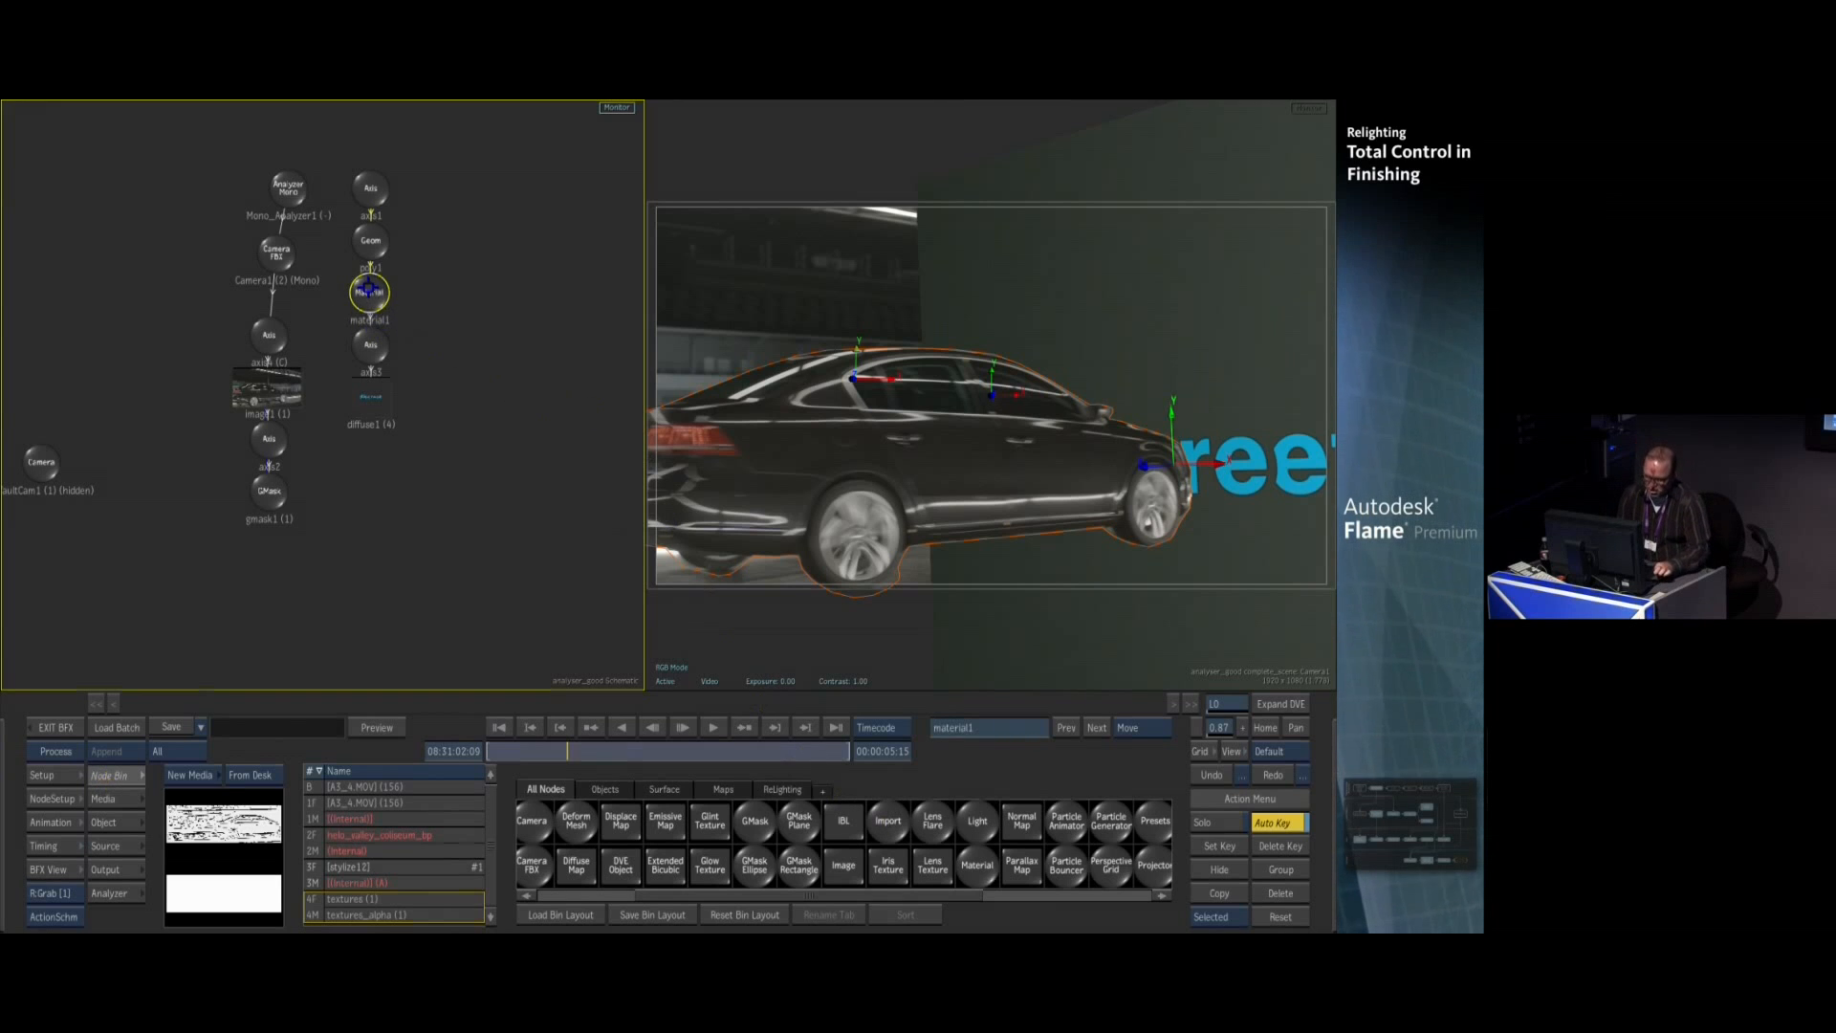
drag(368, 287, 394, 930)
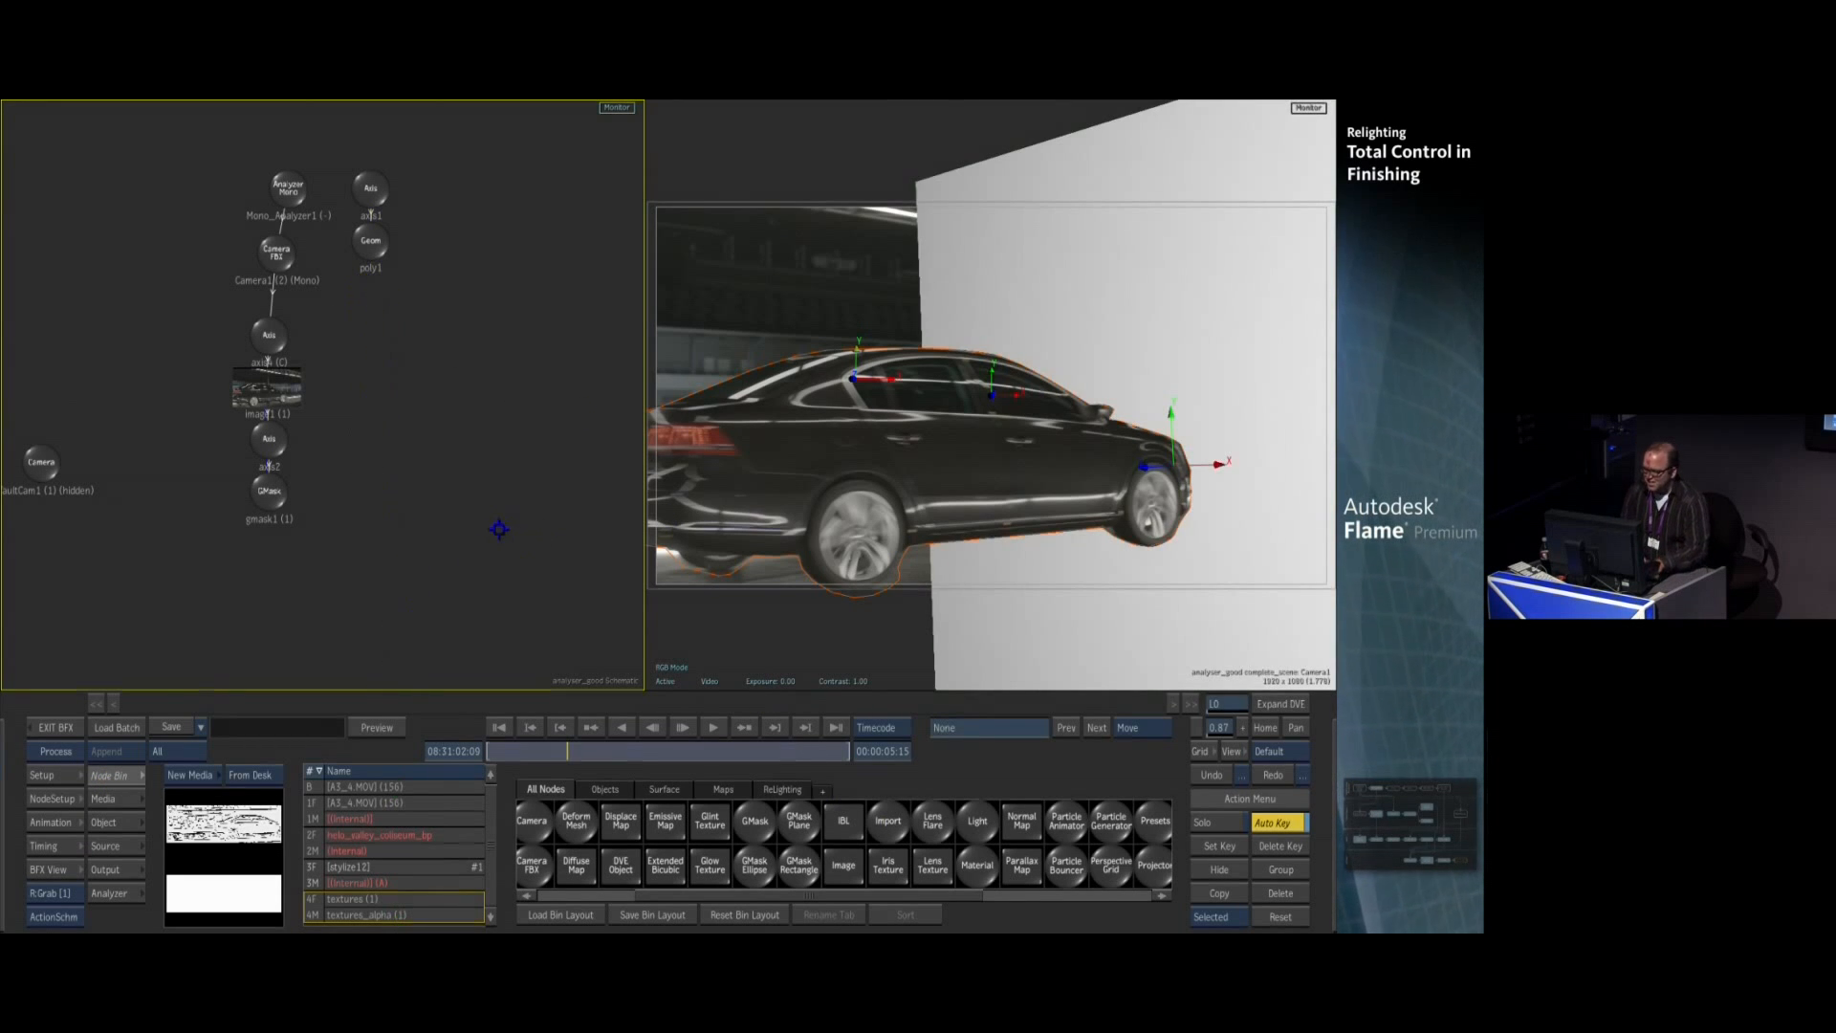
Set the X rotation of the plane's axis1 to -90° and its X scale to 18
click(322, 237)
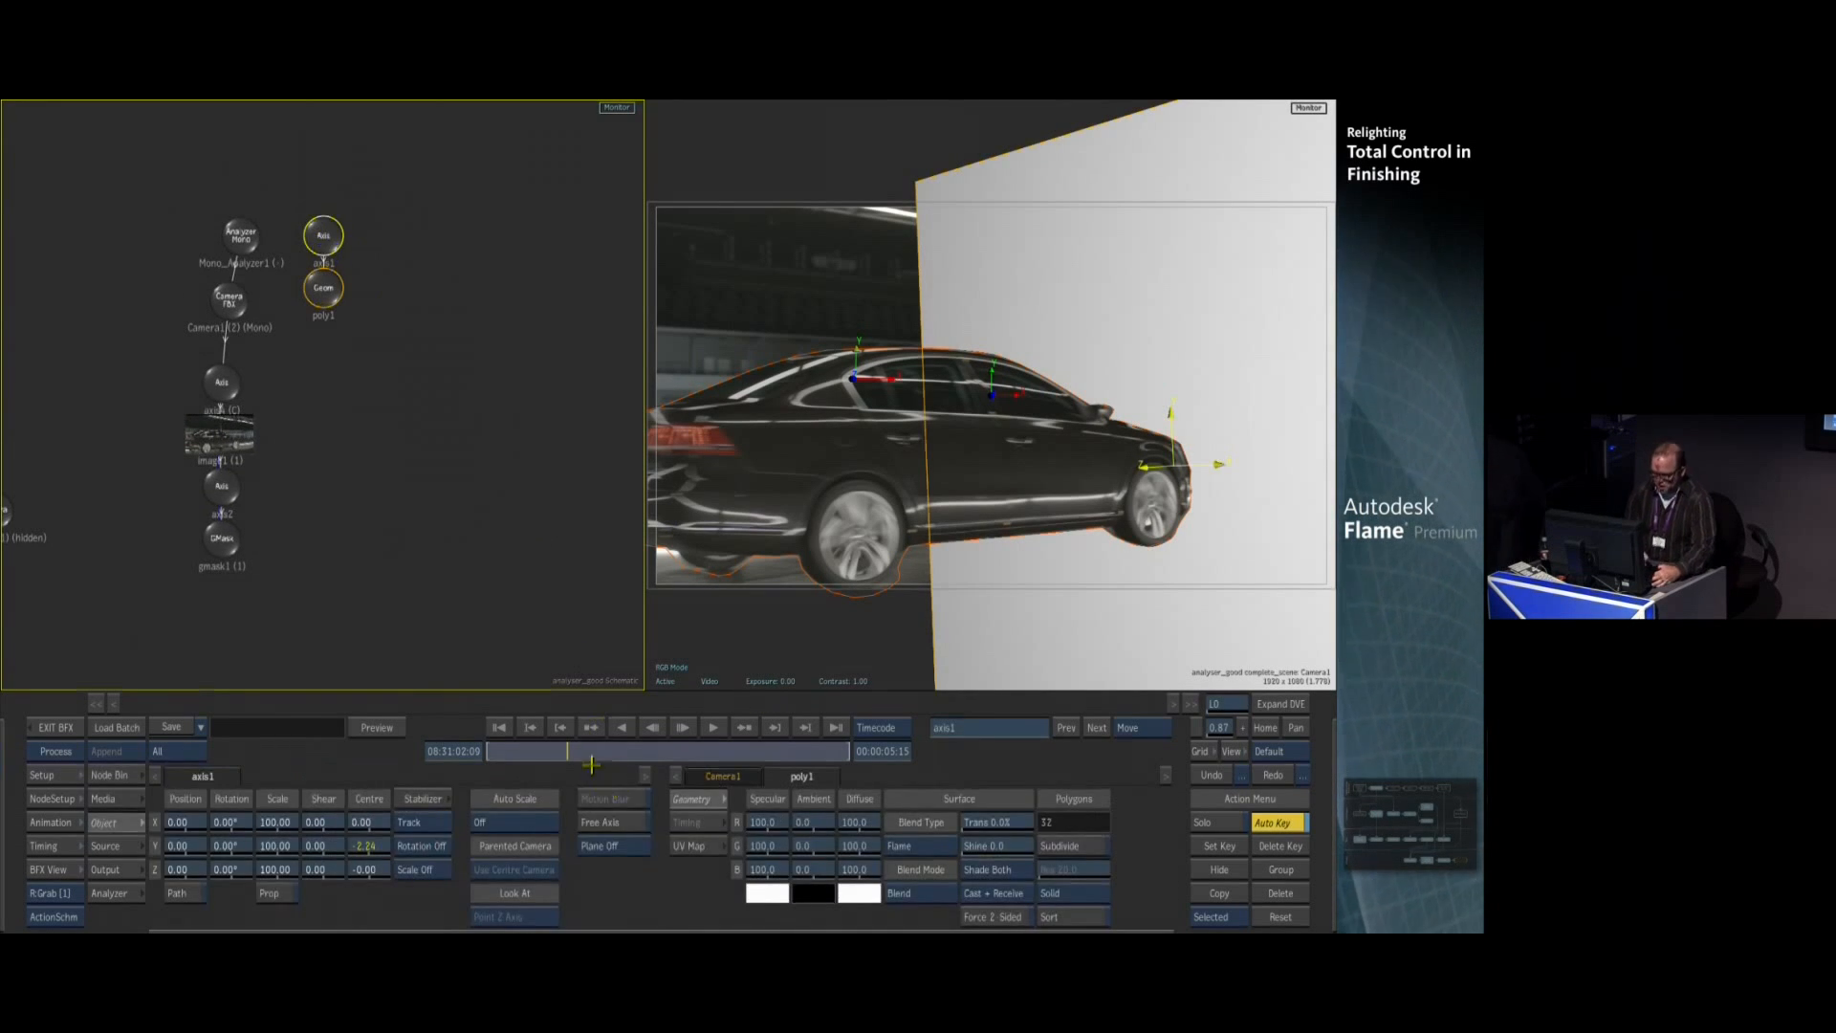
click(229, 822)
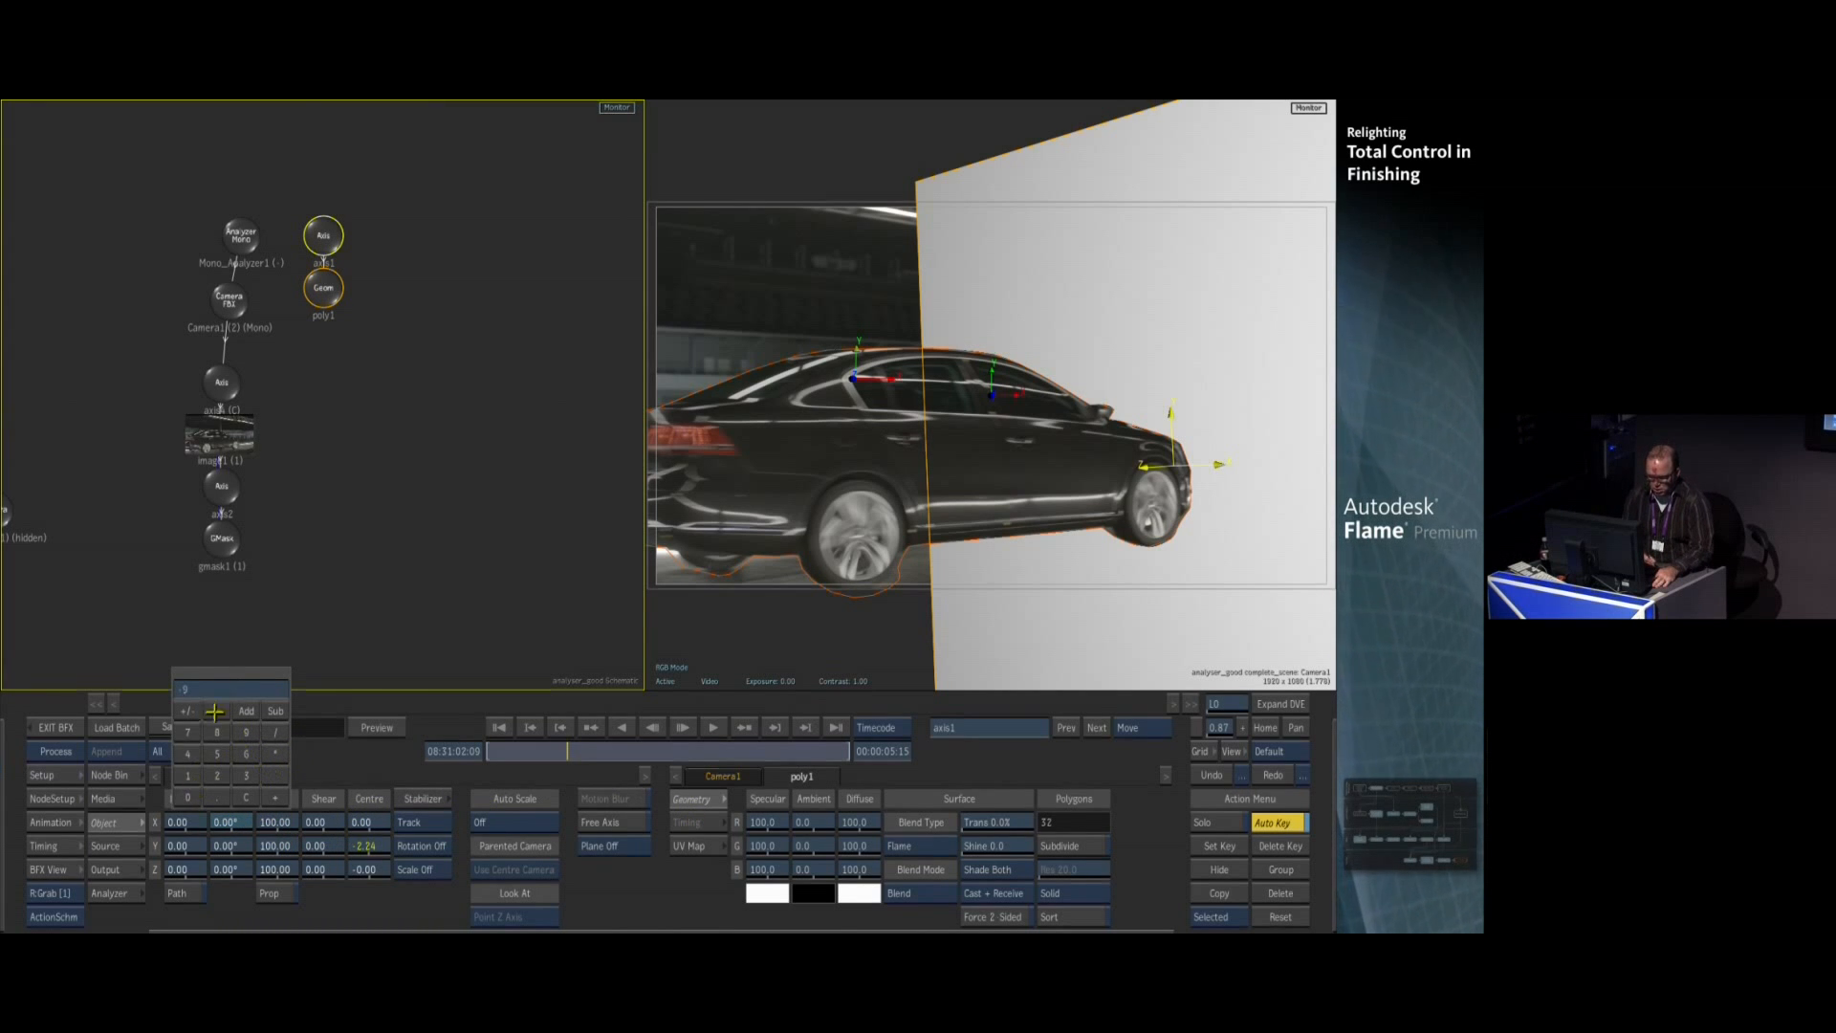
key(Return)
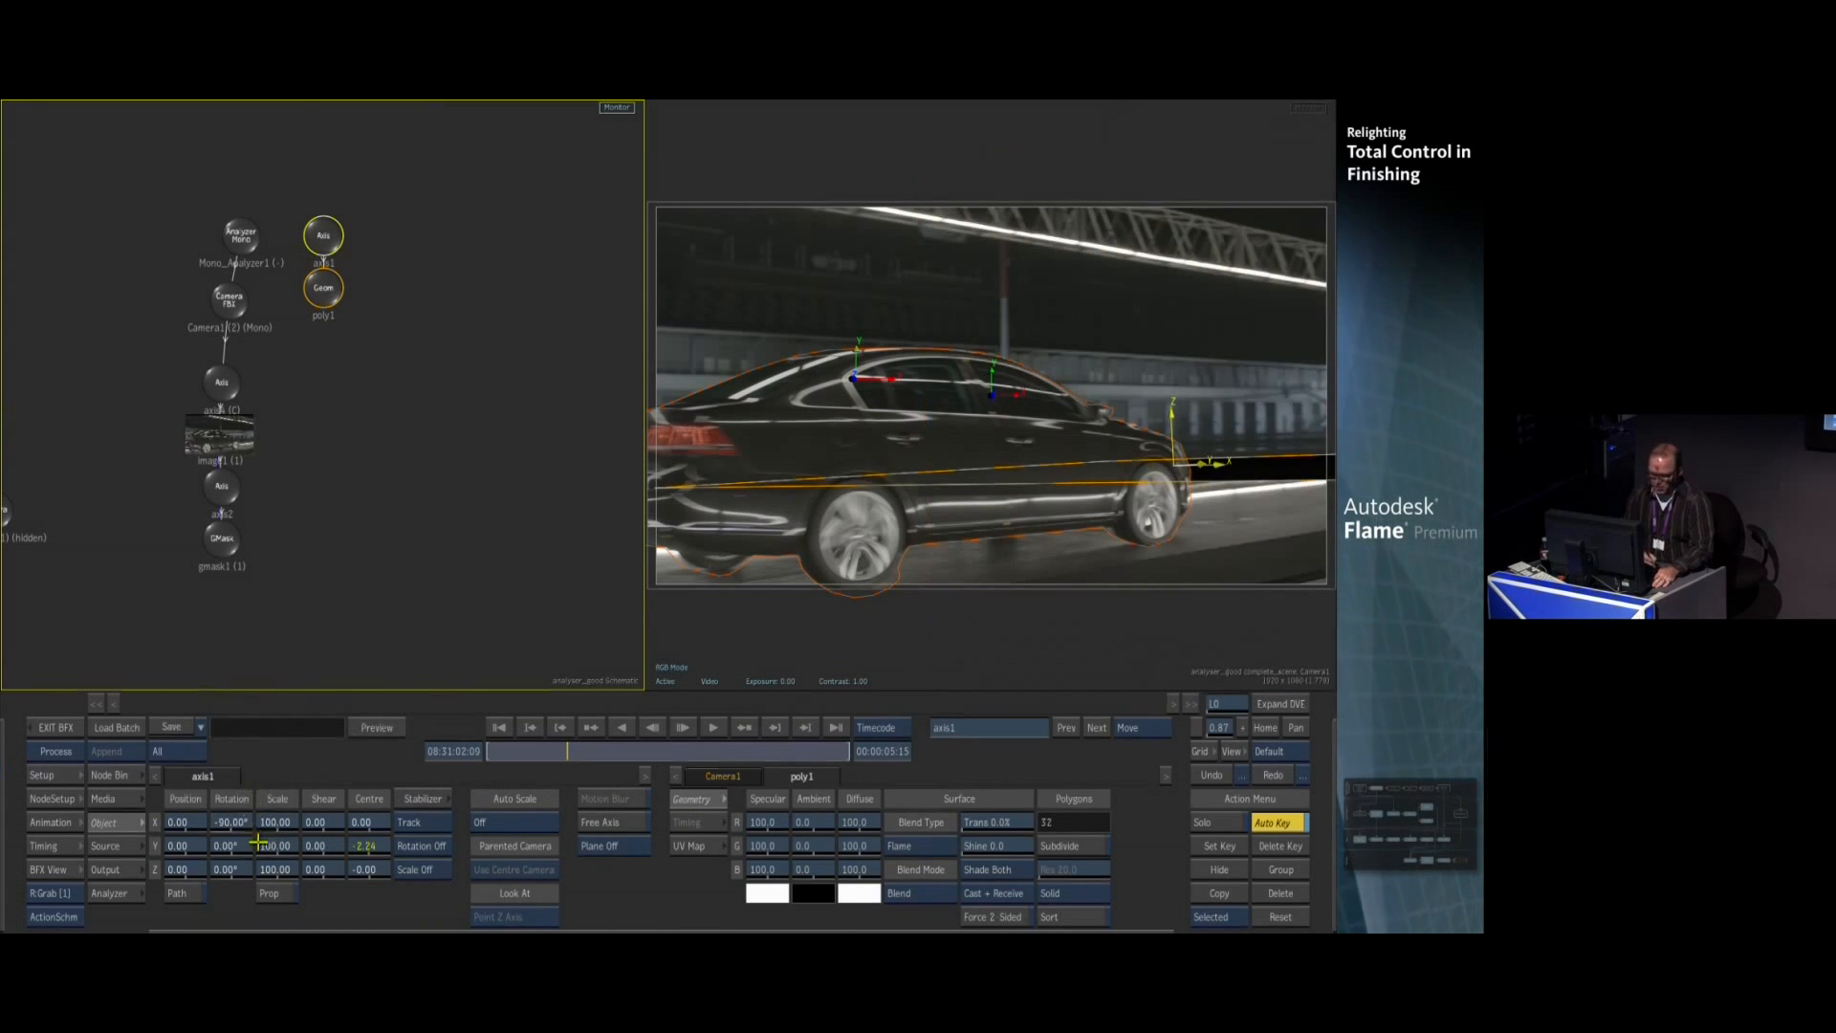
click(276, 822)
text(1)
click(262, 733)
key(Return)
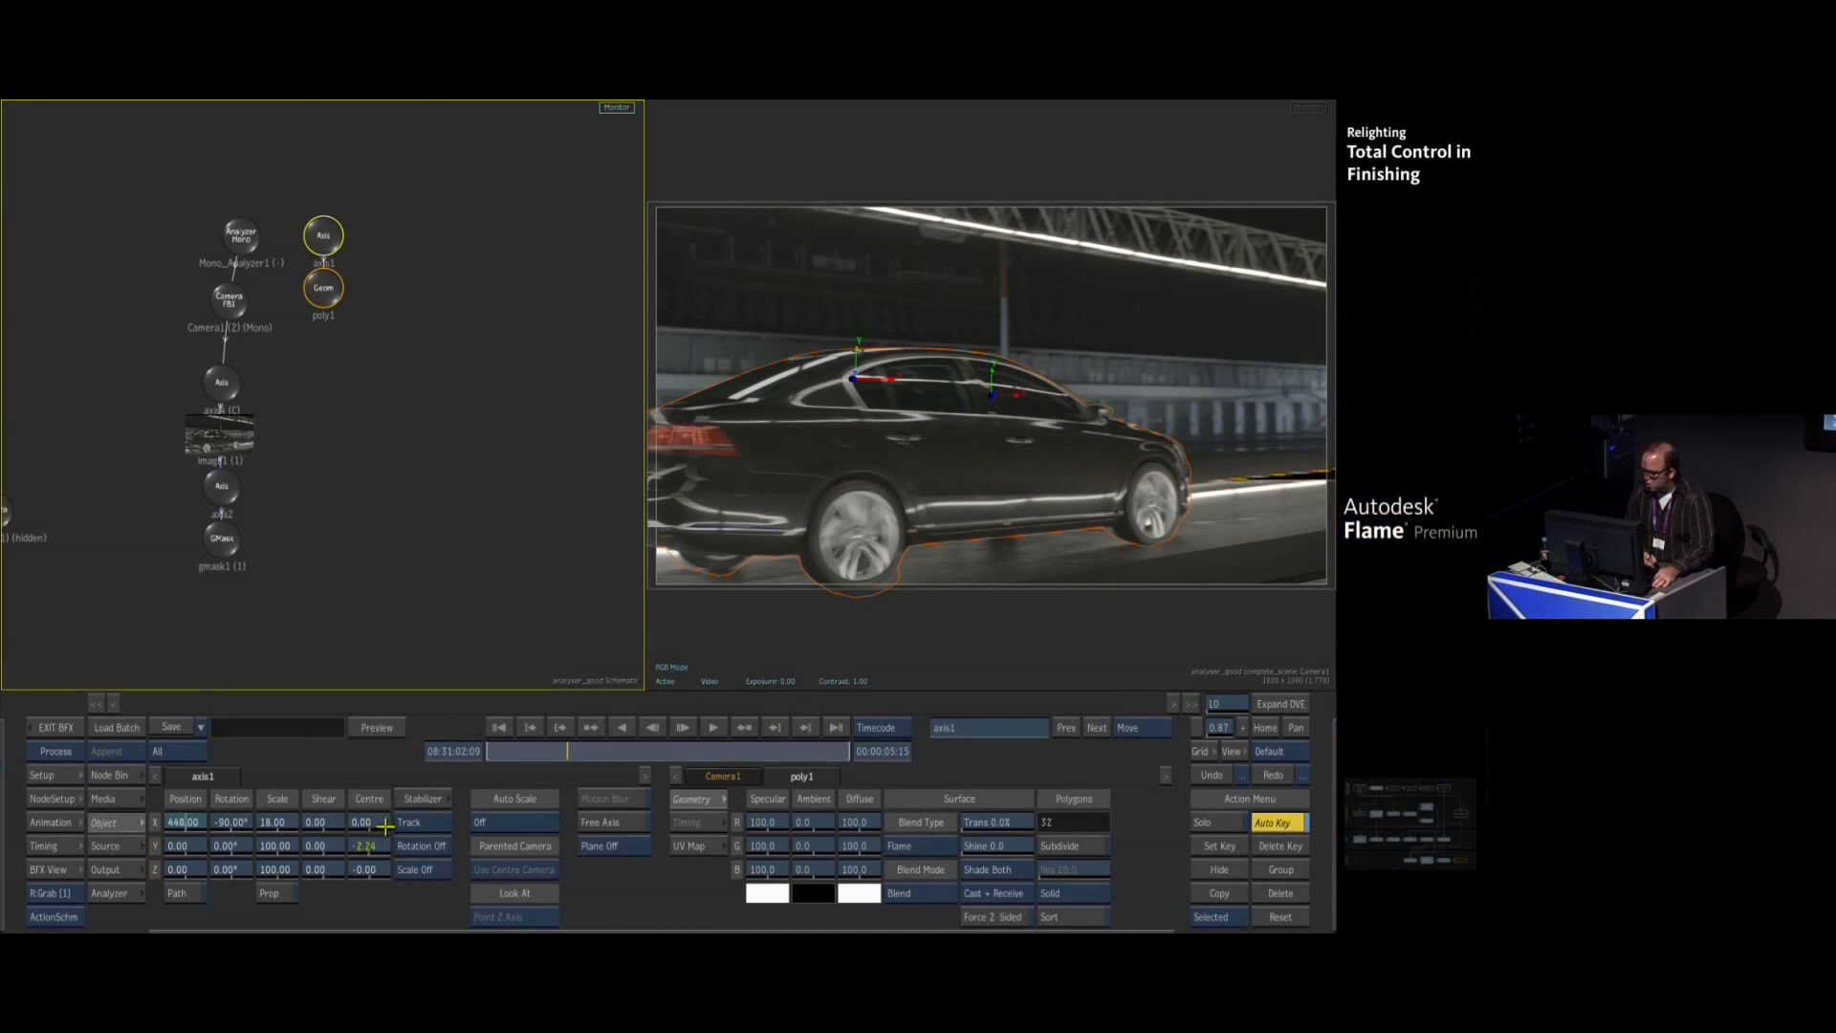
Place the plane under the car at X position 577 and stretch its Y scale to about 3062 along the road
drag(606, 752, 763, 751)
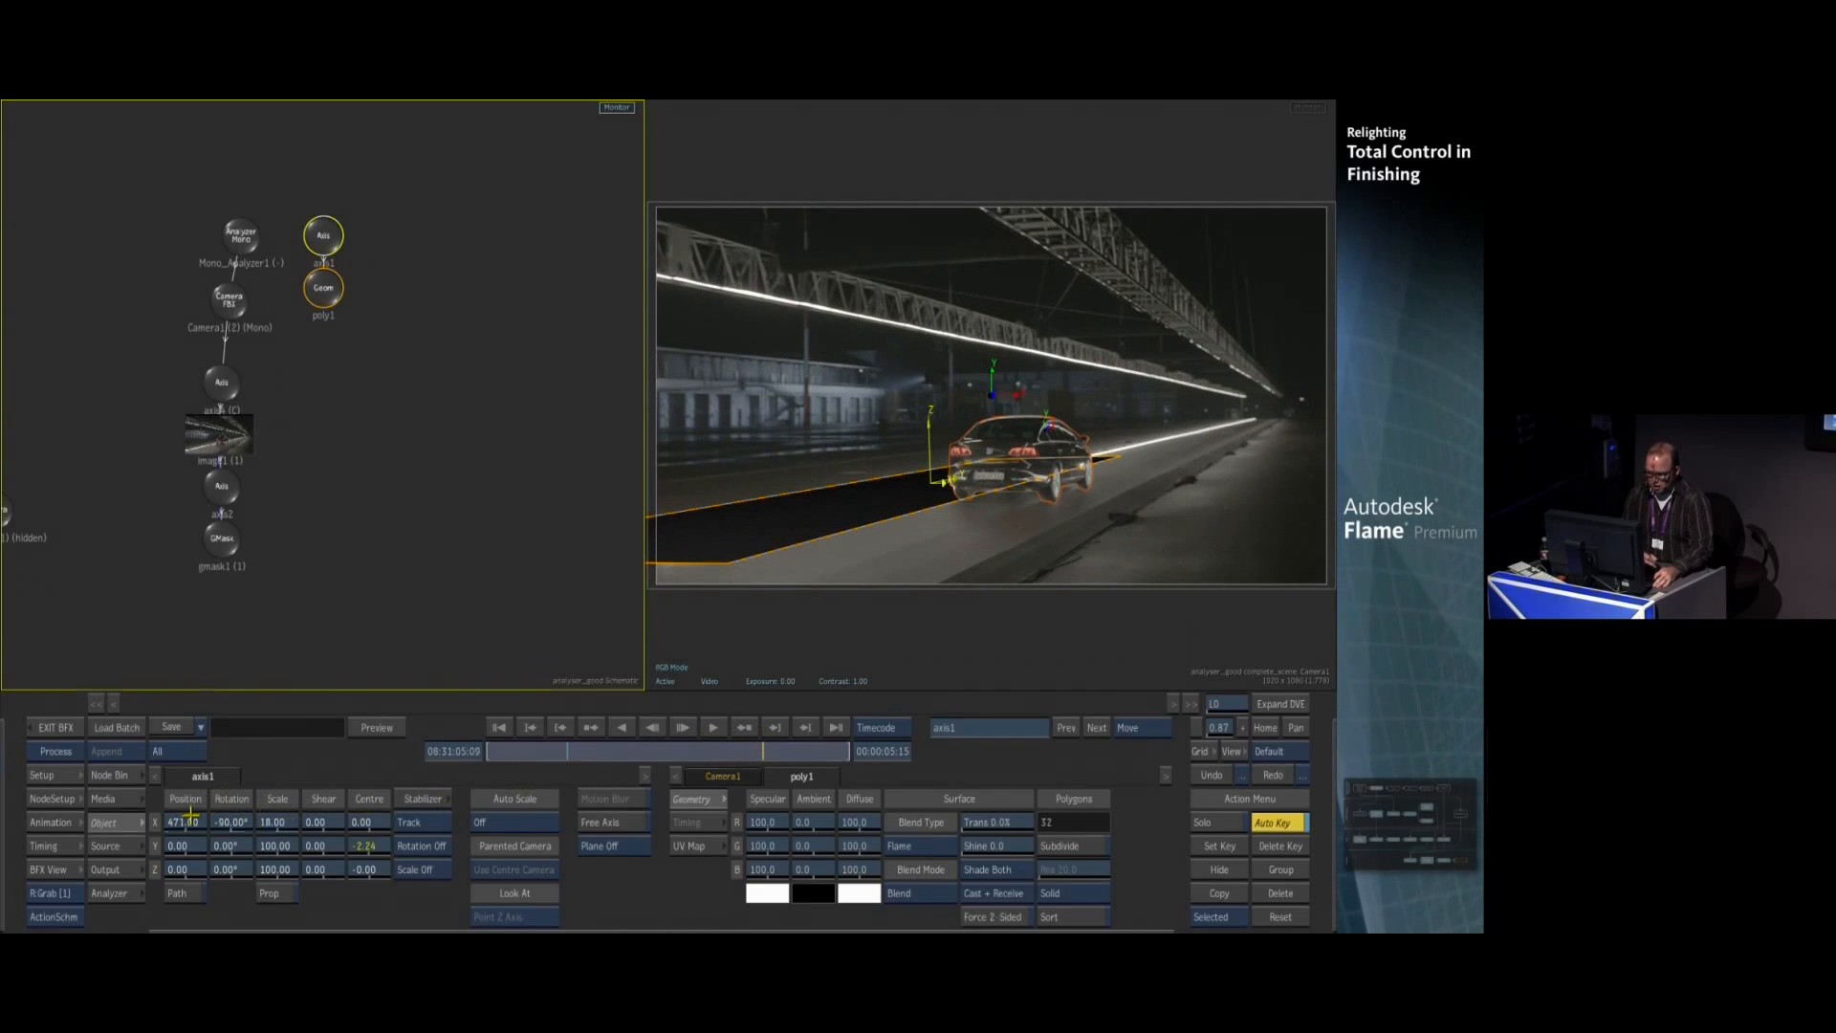
drag(196, 824, 243, 828)
click(180, 824)
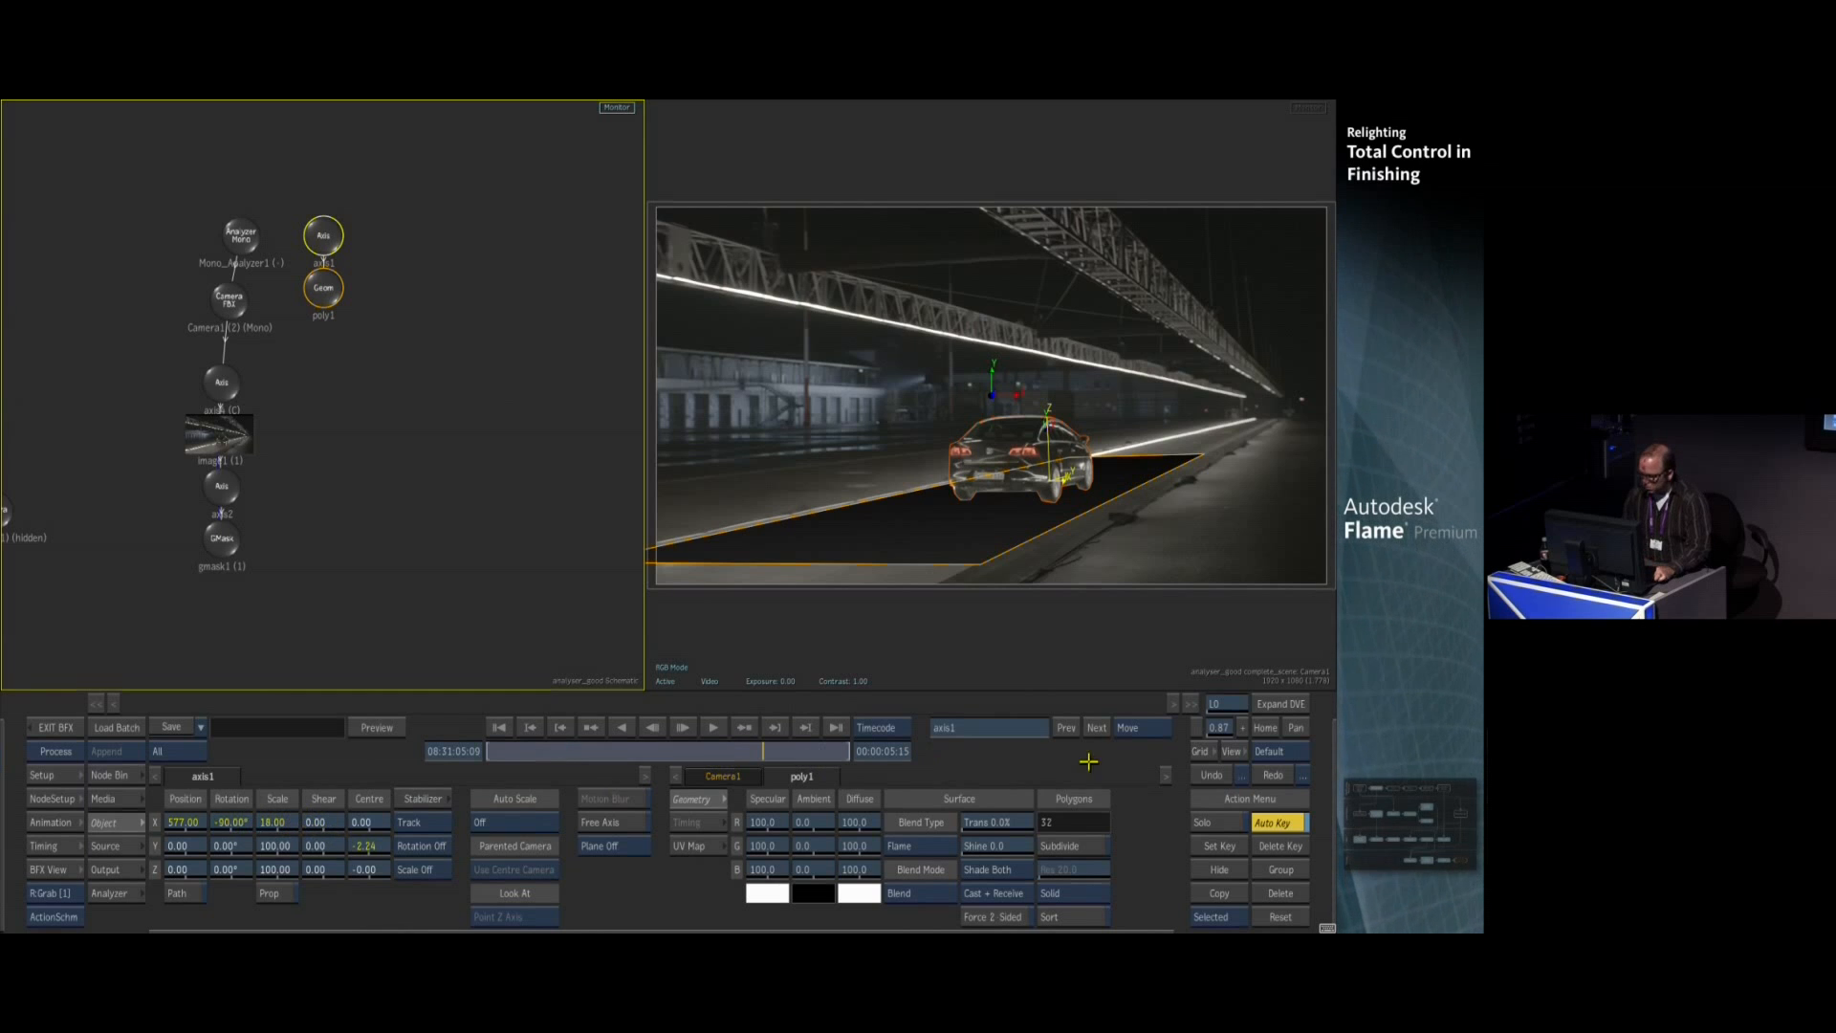
drag(299, 845, 871, 727)
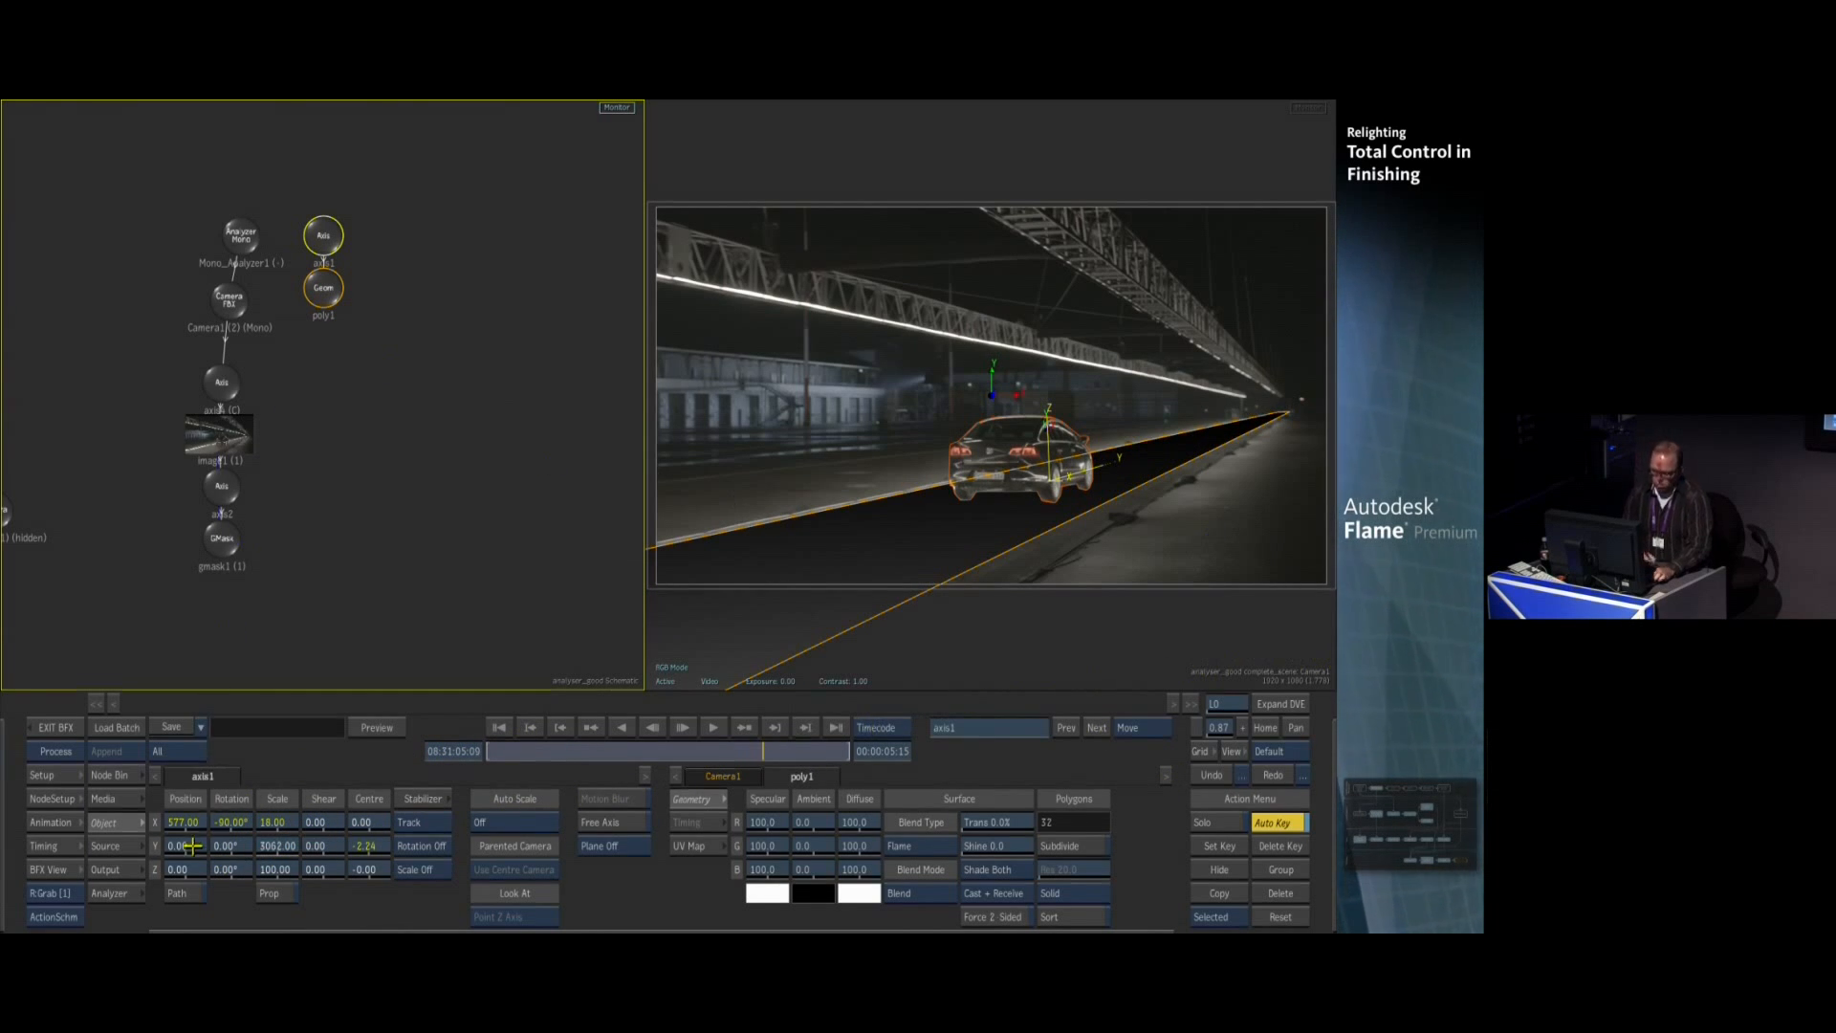
Add a light to the scene and position it at Y 1679 and Z 1528, checking the lit road plane at another frame
click(109, 775)
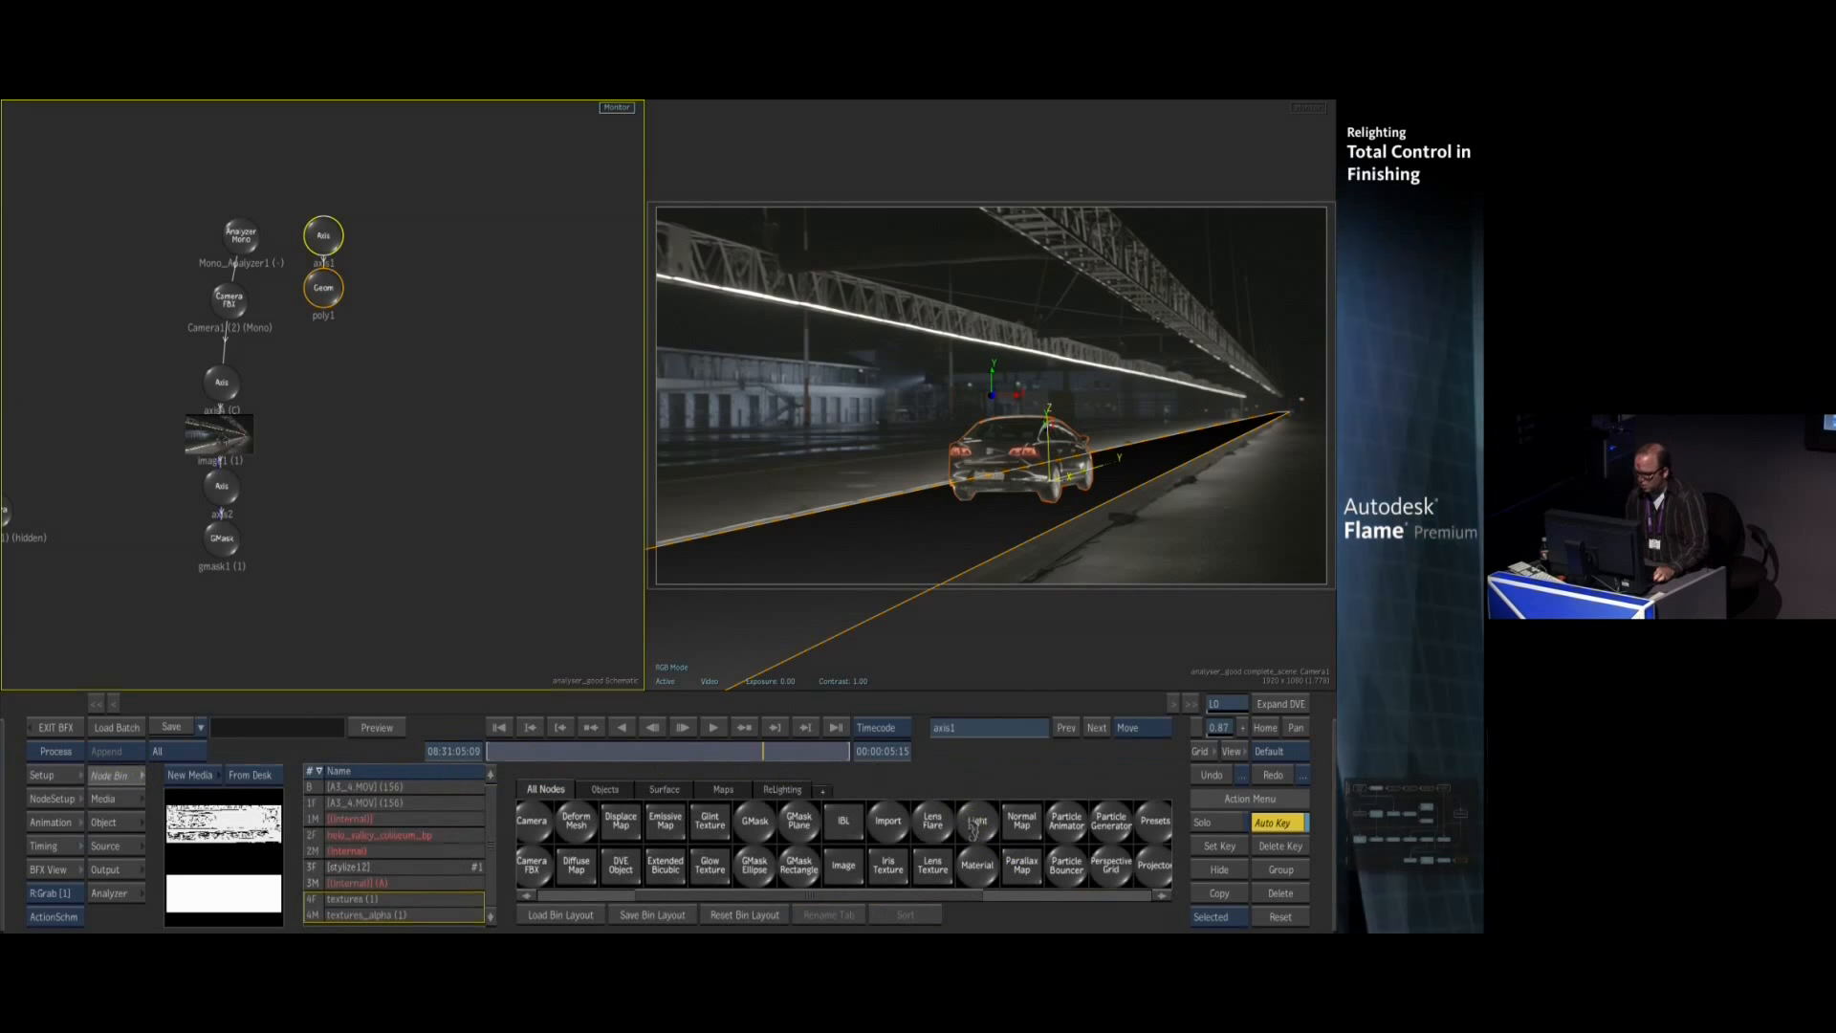
drag(977, 821, 406, 235)
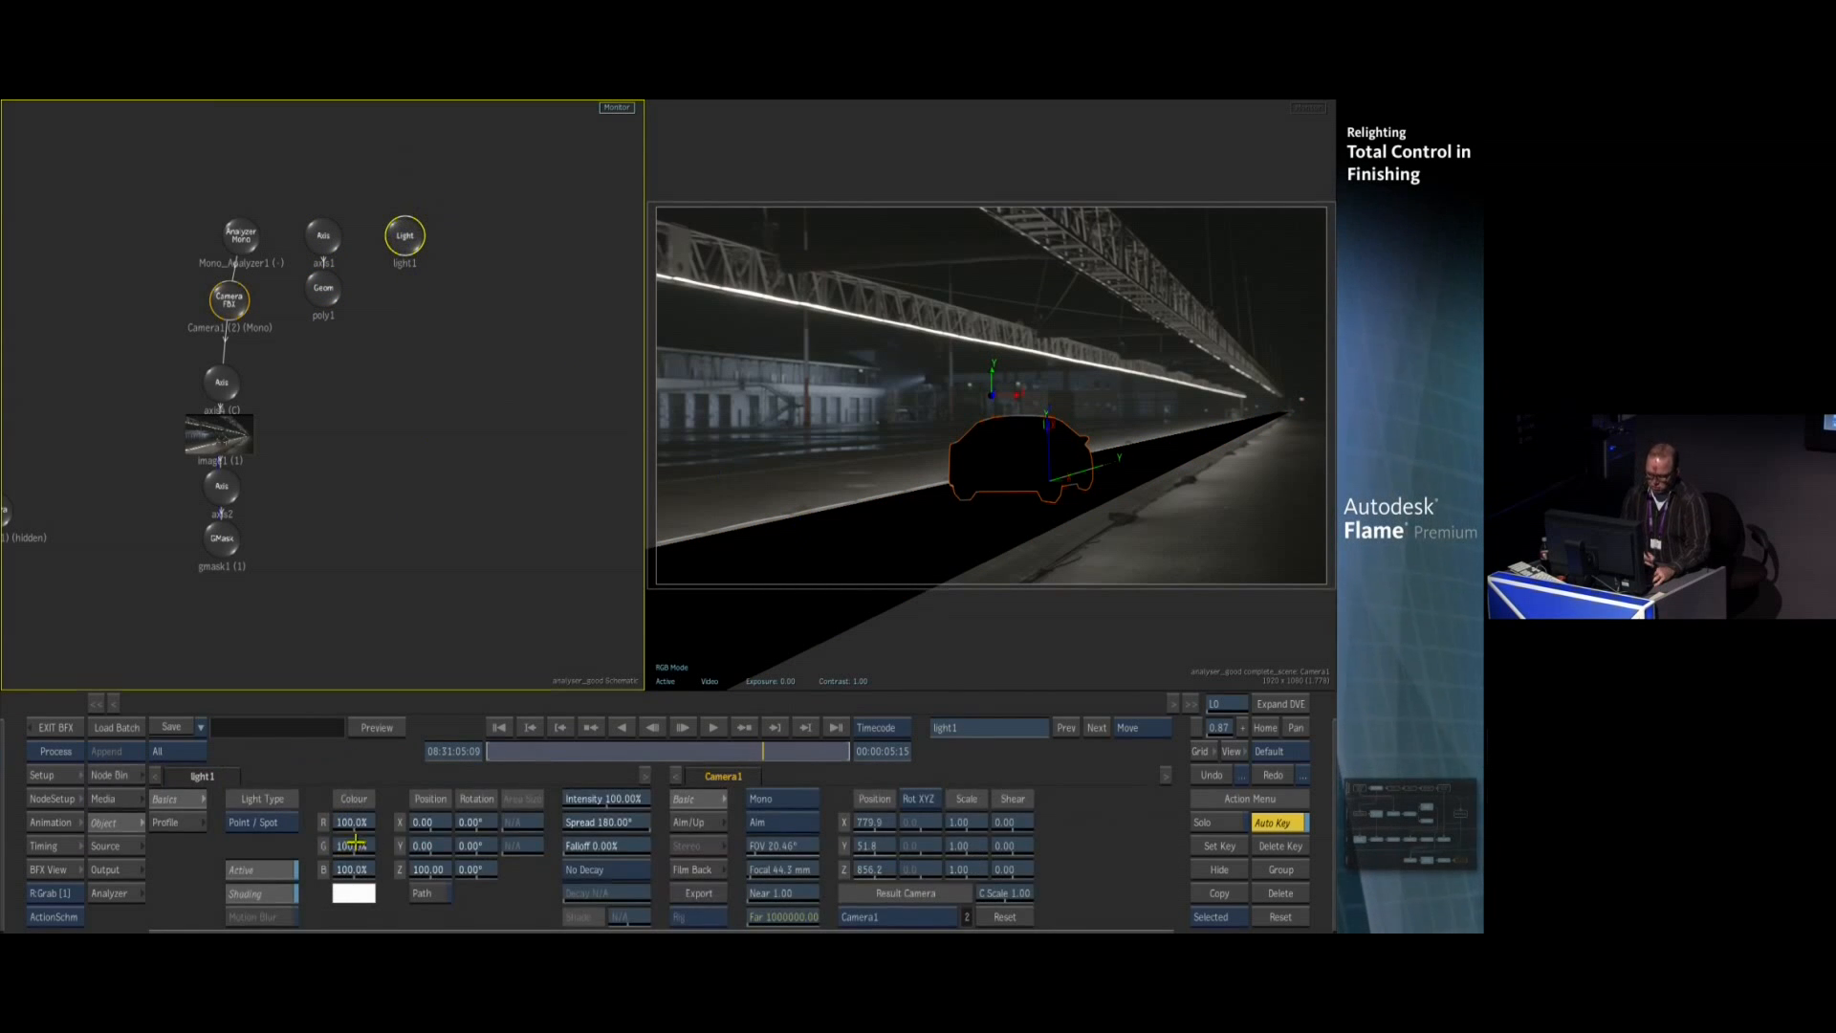
drag(533, 874, 984, 843)
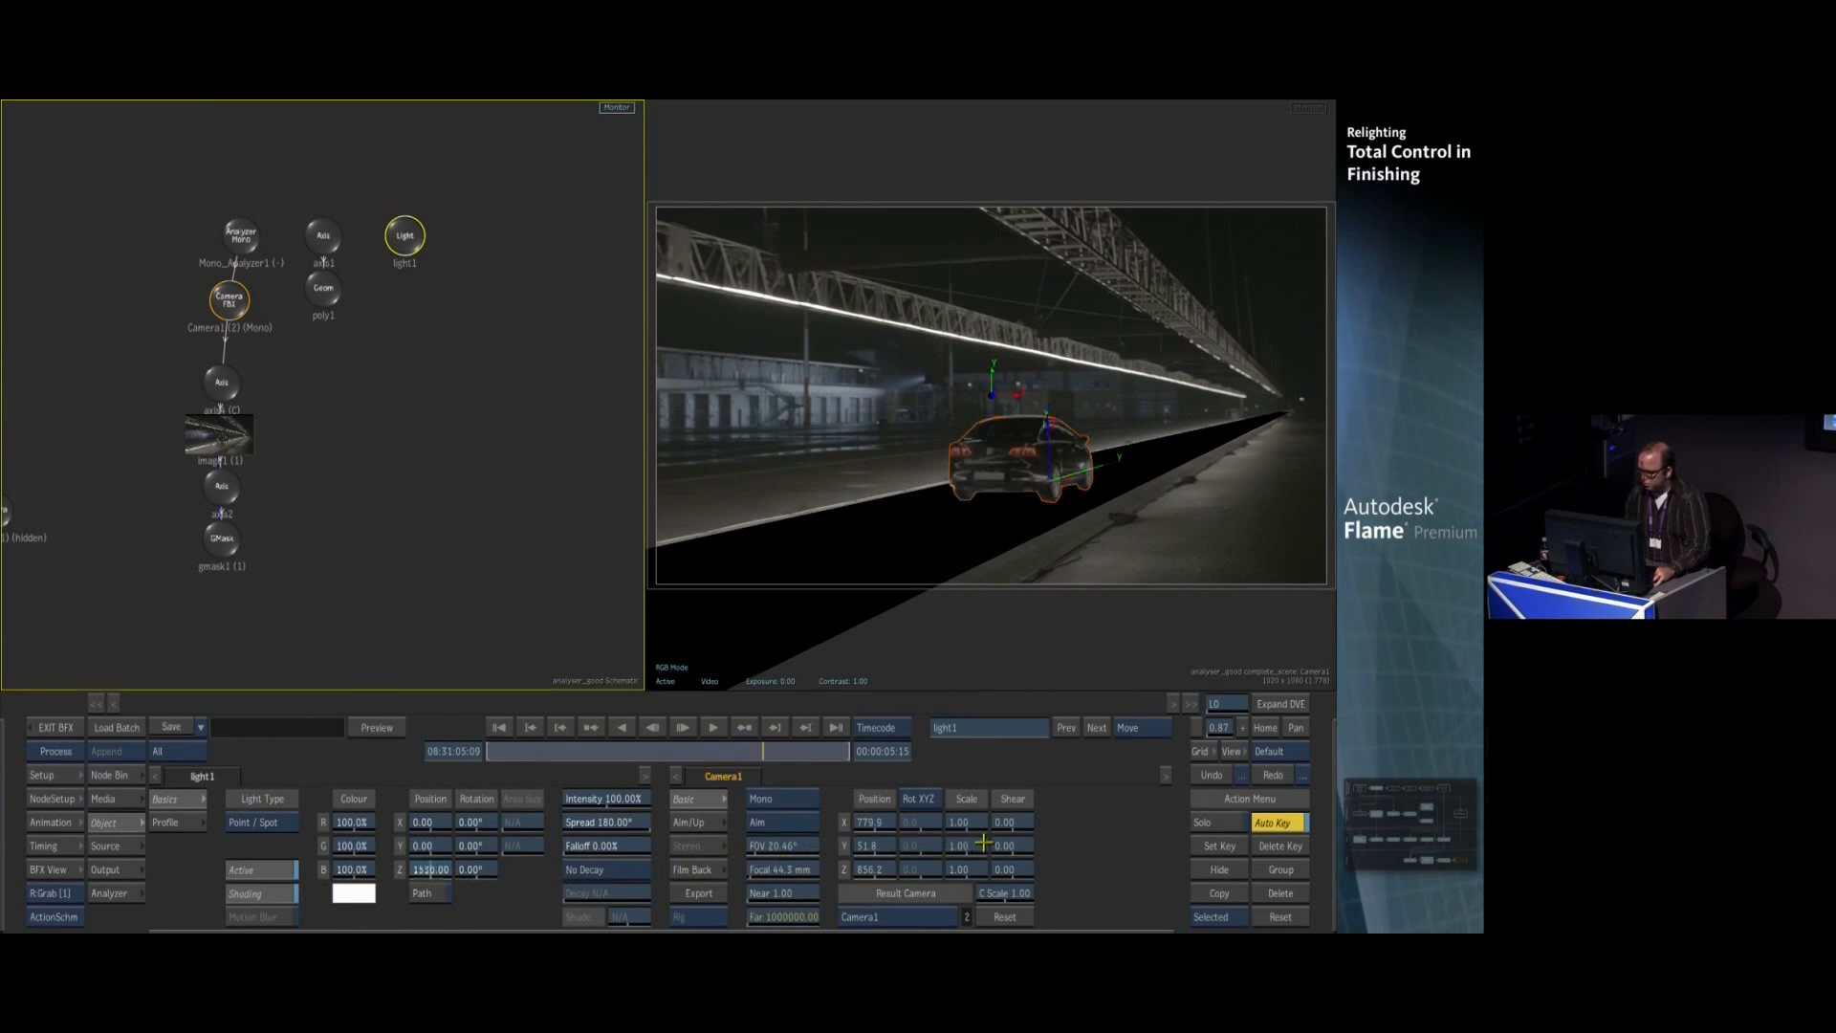
drag(430, 845, 1061, 749)
drag(770, 751, 653, 749)
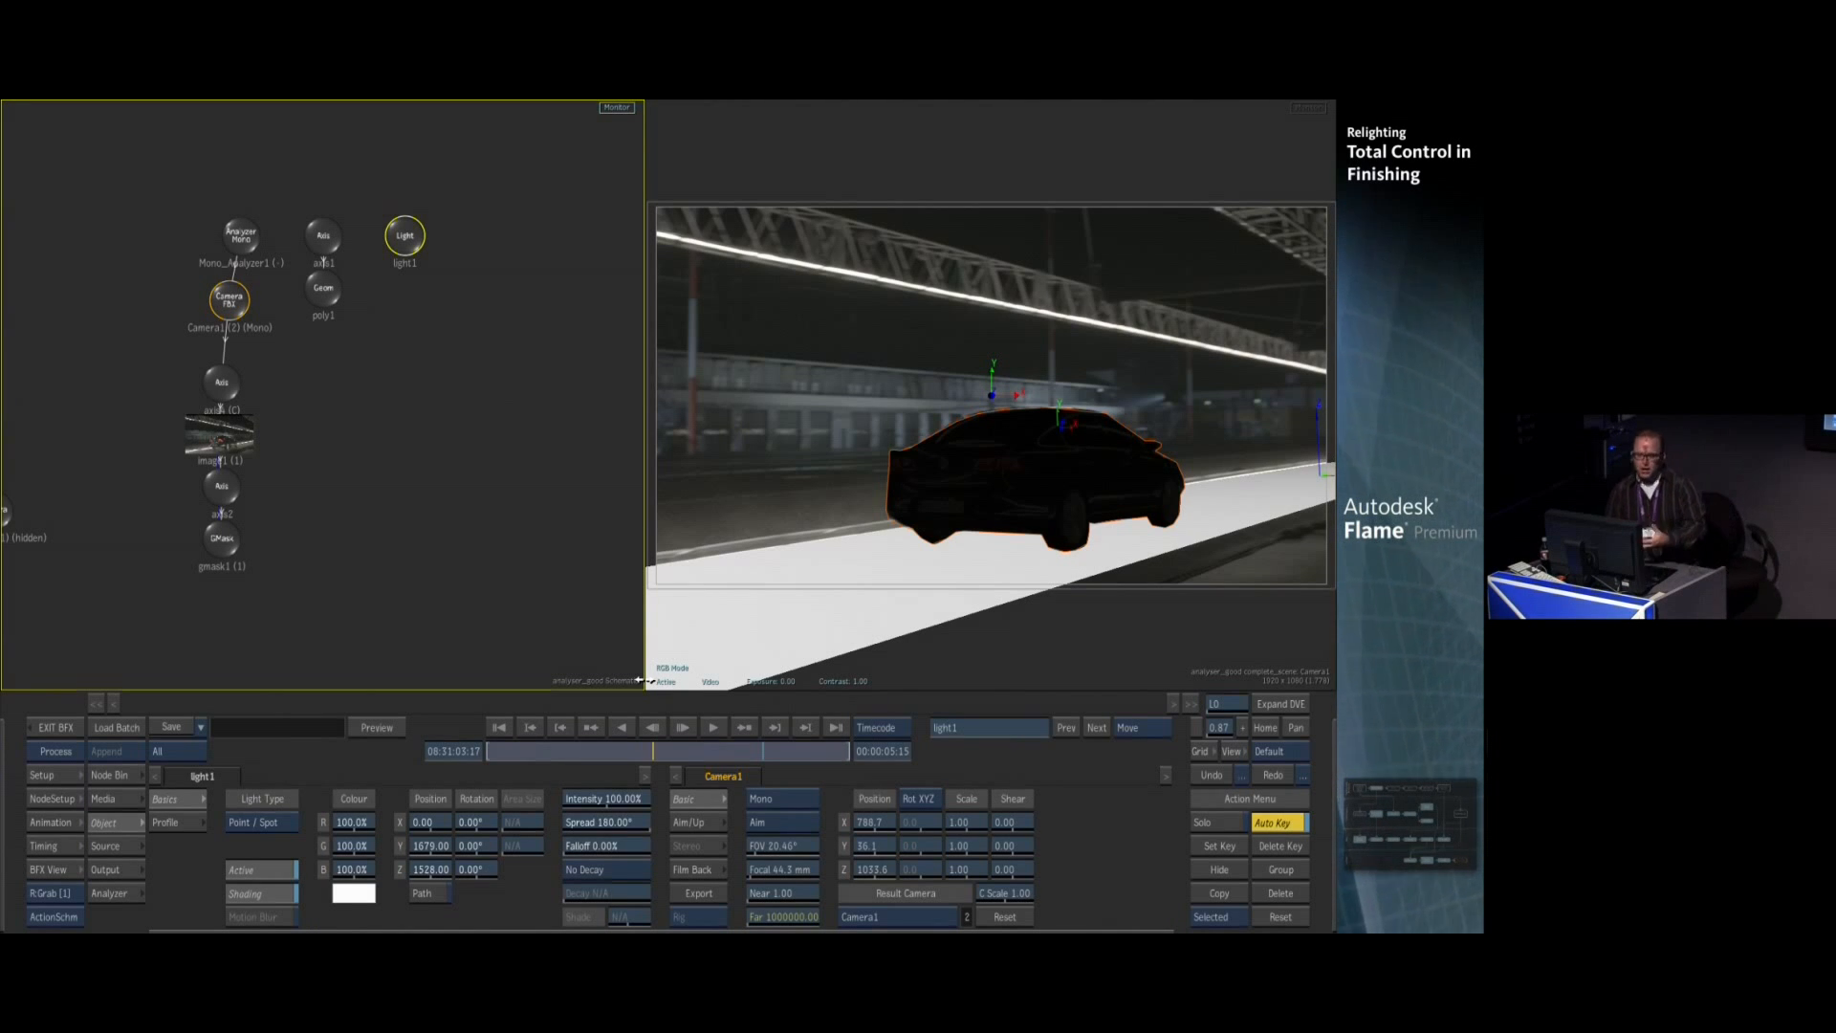
Check the object priorities of poly1 and image1, and move the light further along Z
mouse_move(996, 929)
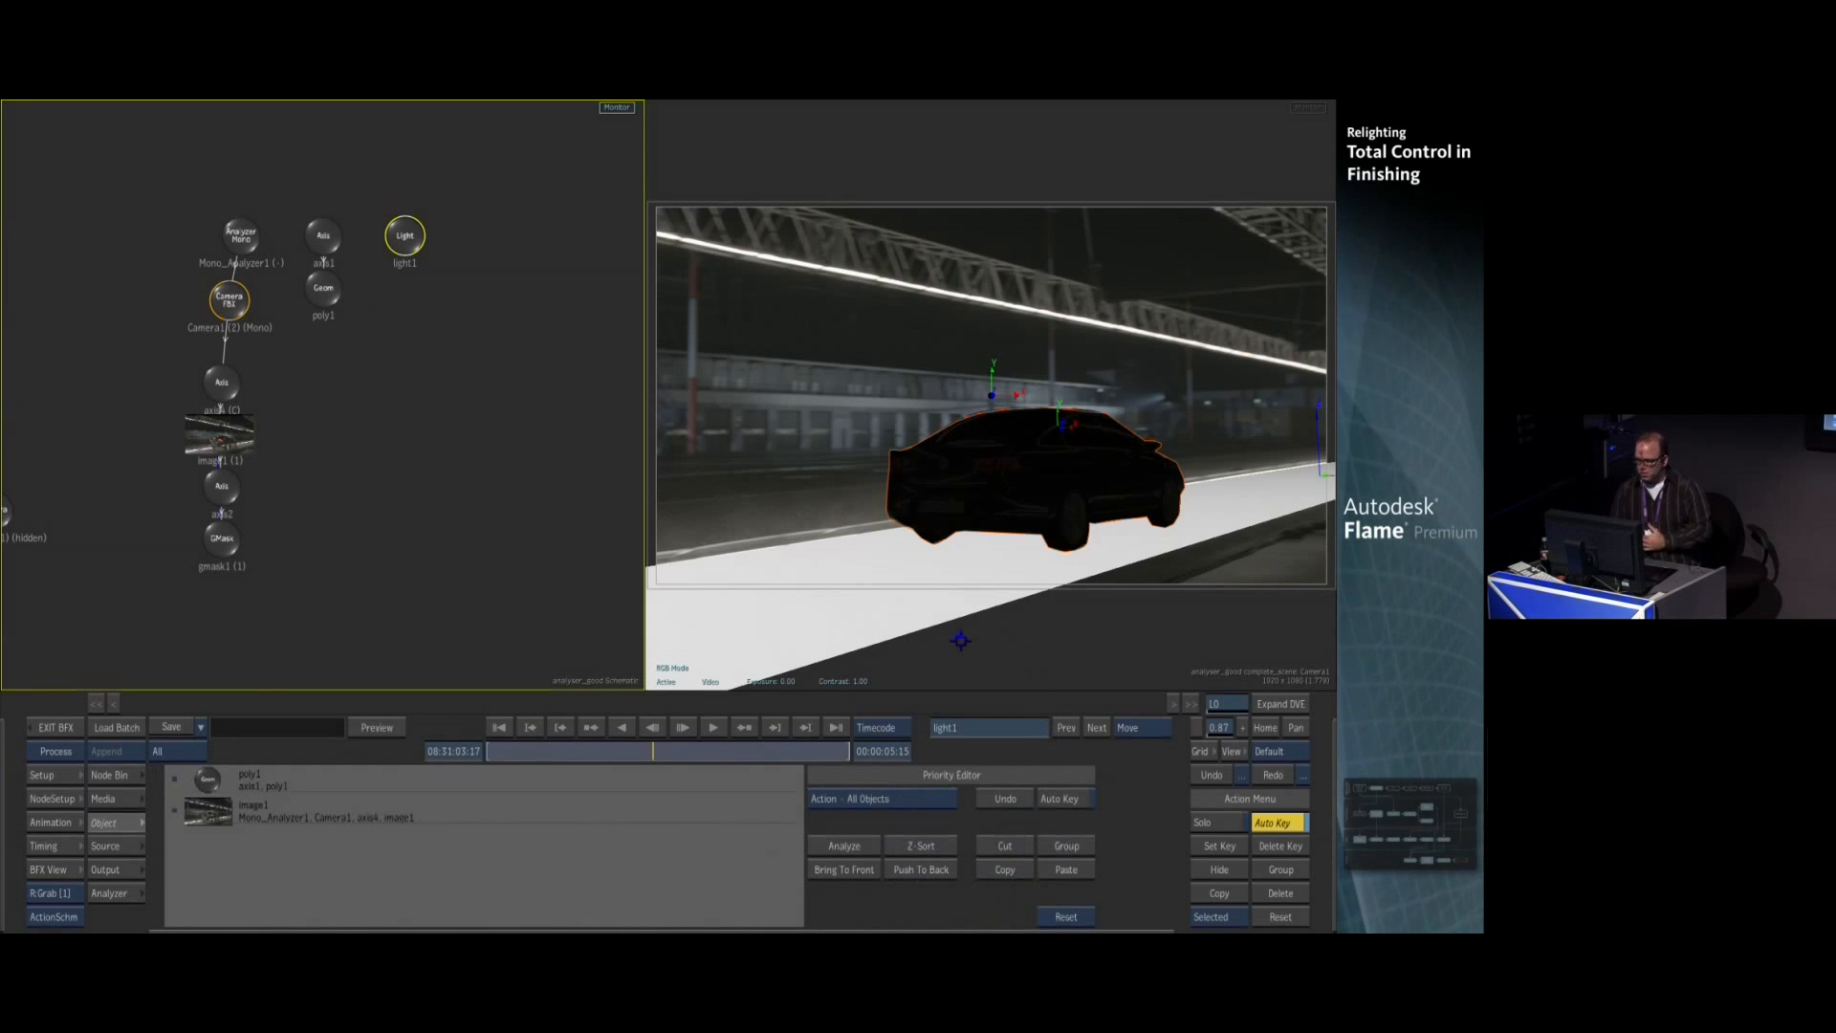
drag(711, 751, 763, 752)
mouse_move(599, 927)
drag(430, 870, 966, 858)
Space out poly1 and its axis1 in the schematic and leave poly1 selected
click(323, 287)
drag(324, 287, 329, 428)
drag(323, 235, 330, 296)
click(329, 428)
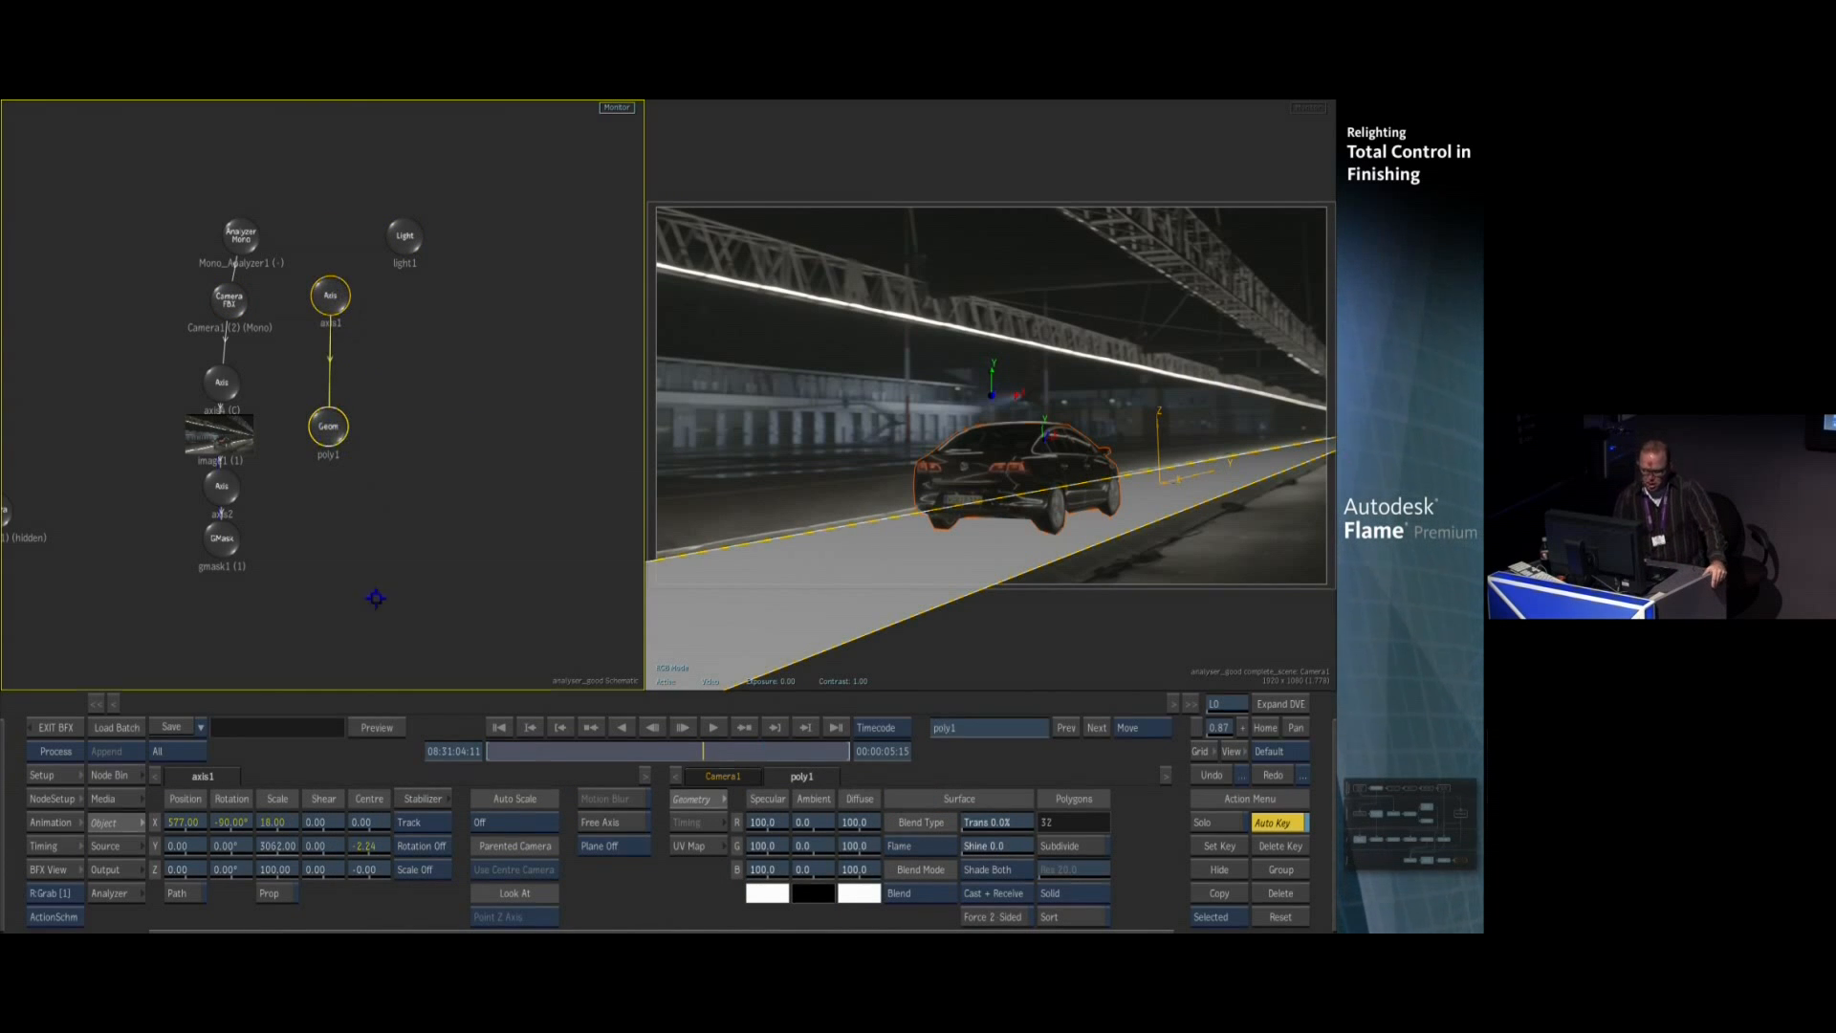
Apply a Substance Texture to poly1, choosing the Pavement Path preset in the GROUND category after scanning the preset subdirectories
click(122, 771)
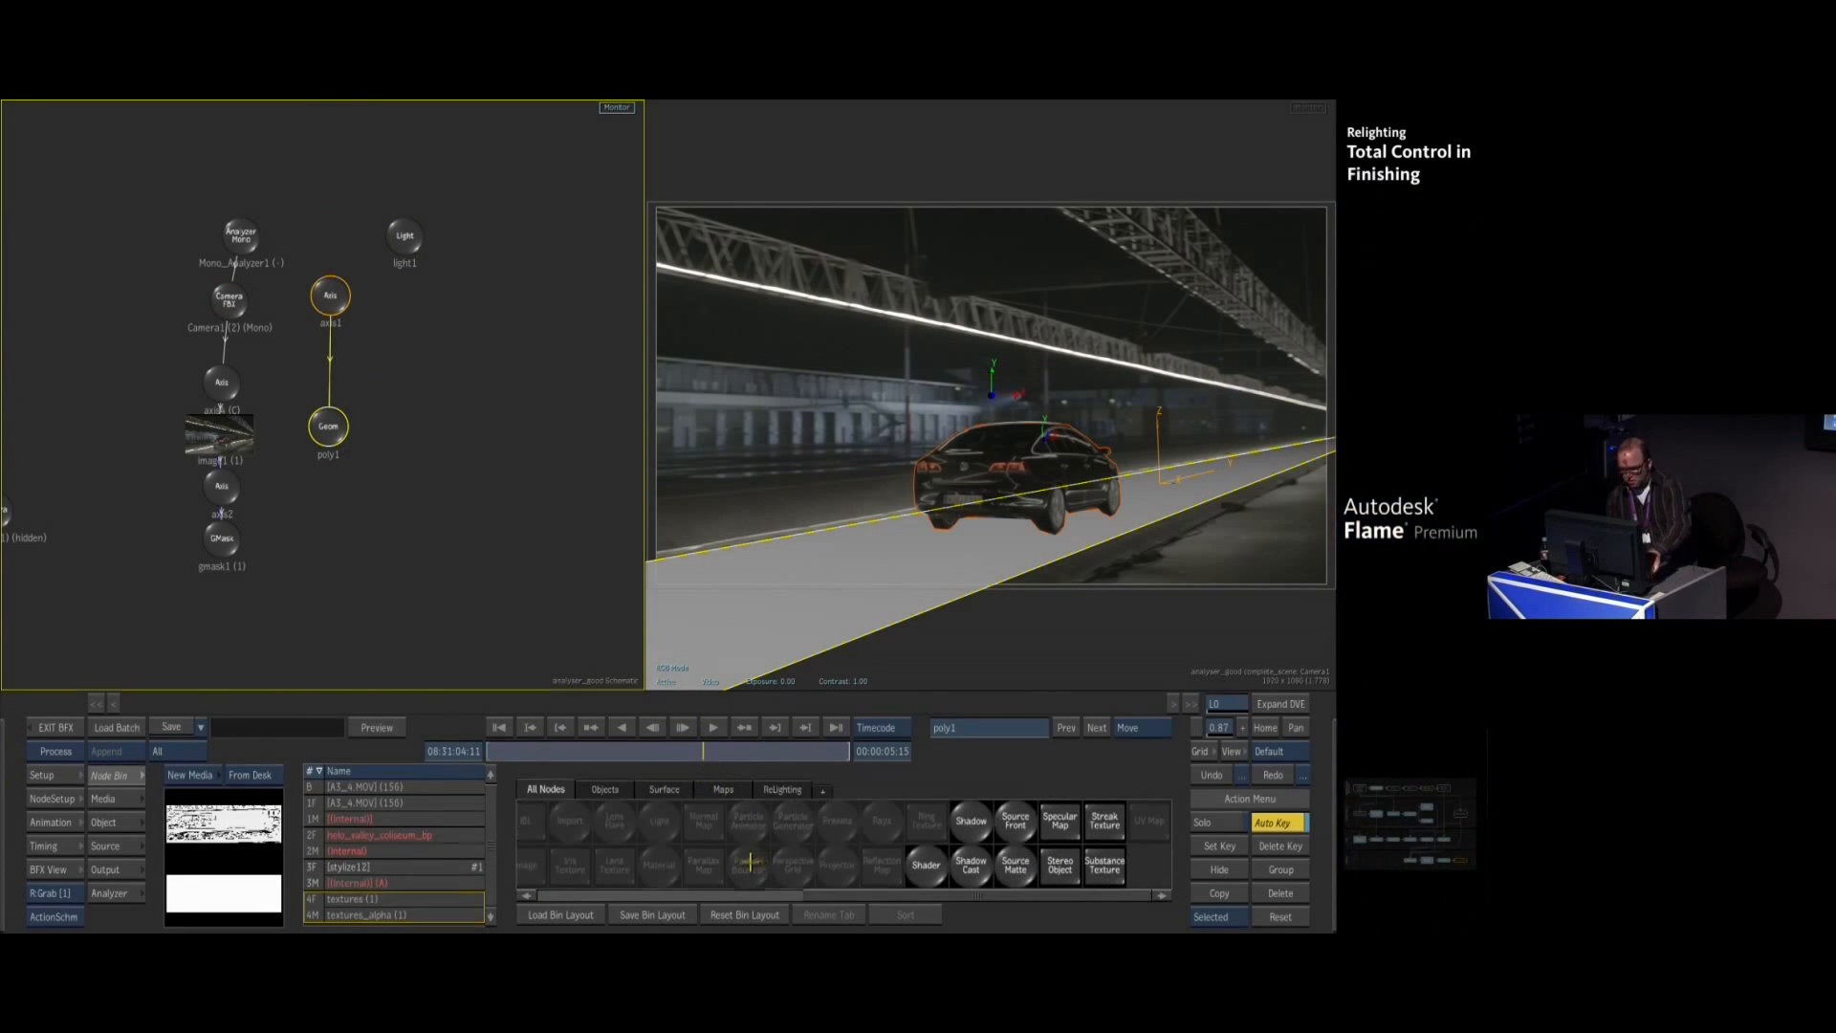
click(1103, 864)
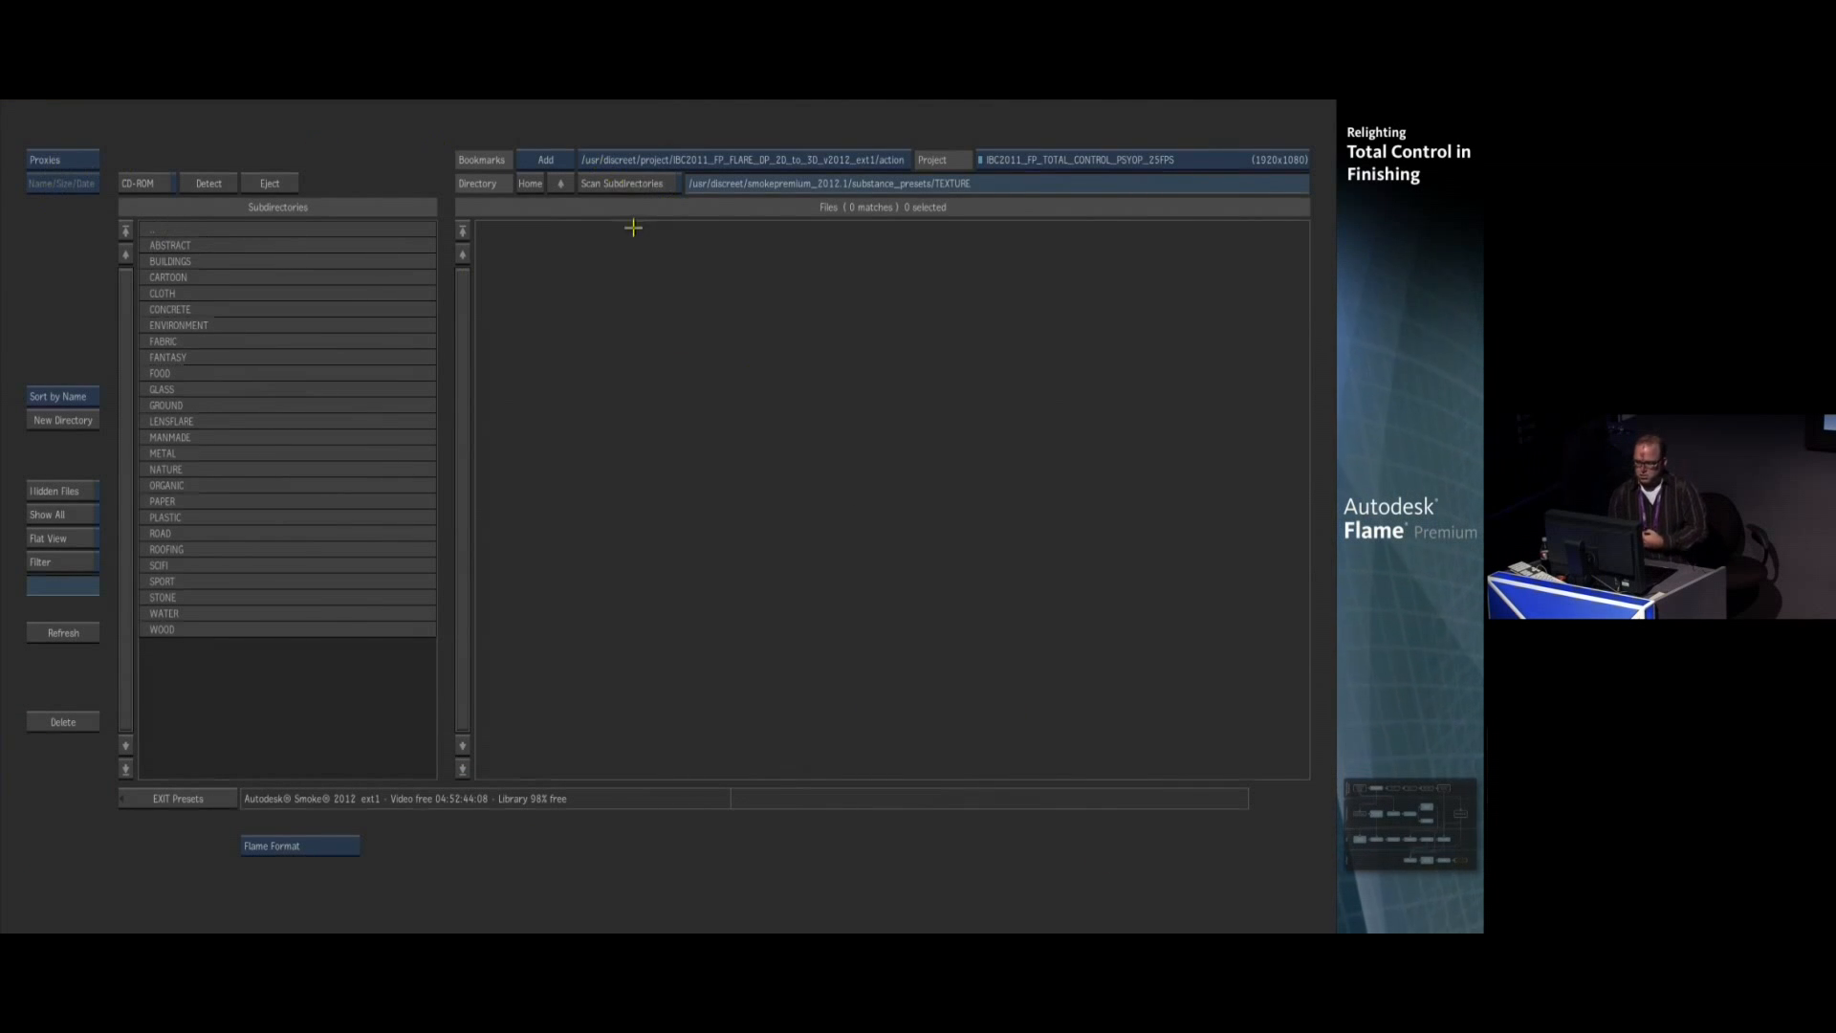
click(620, 185)
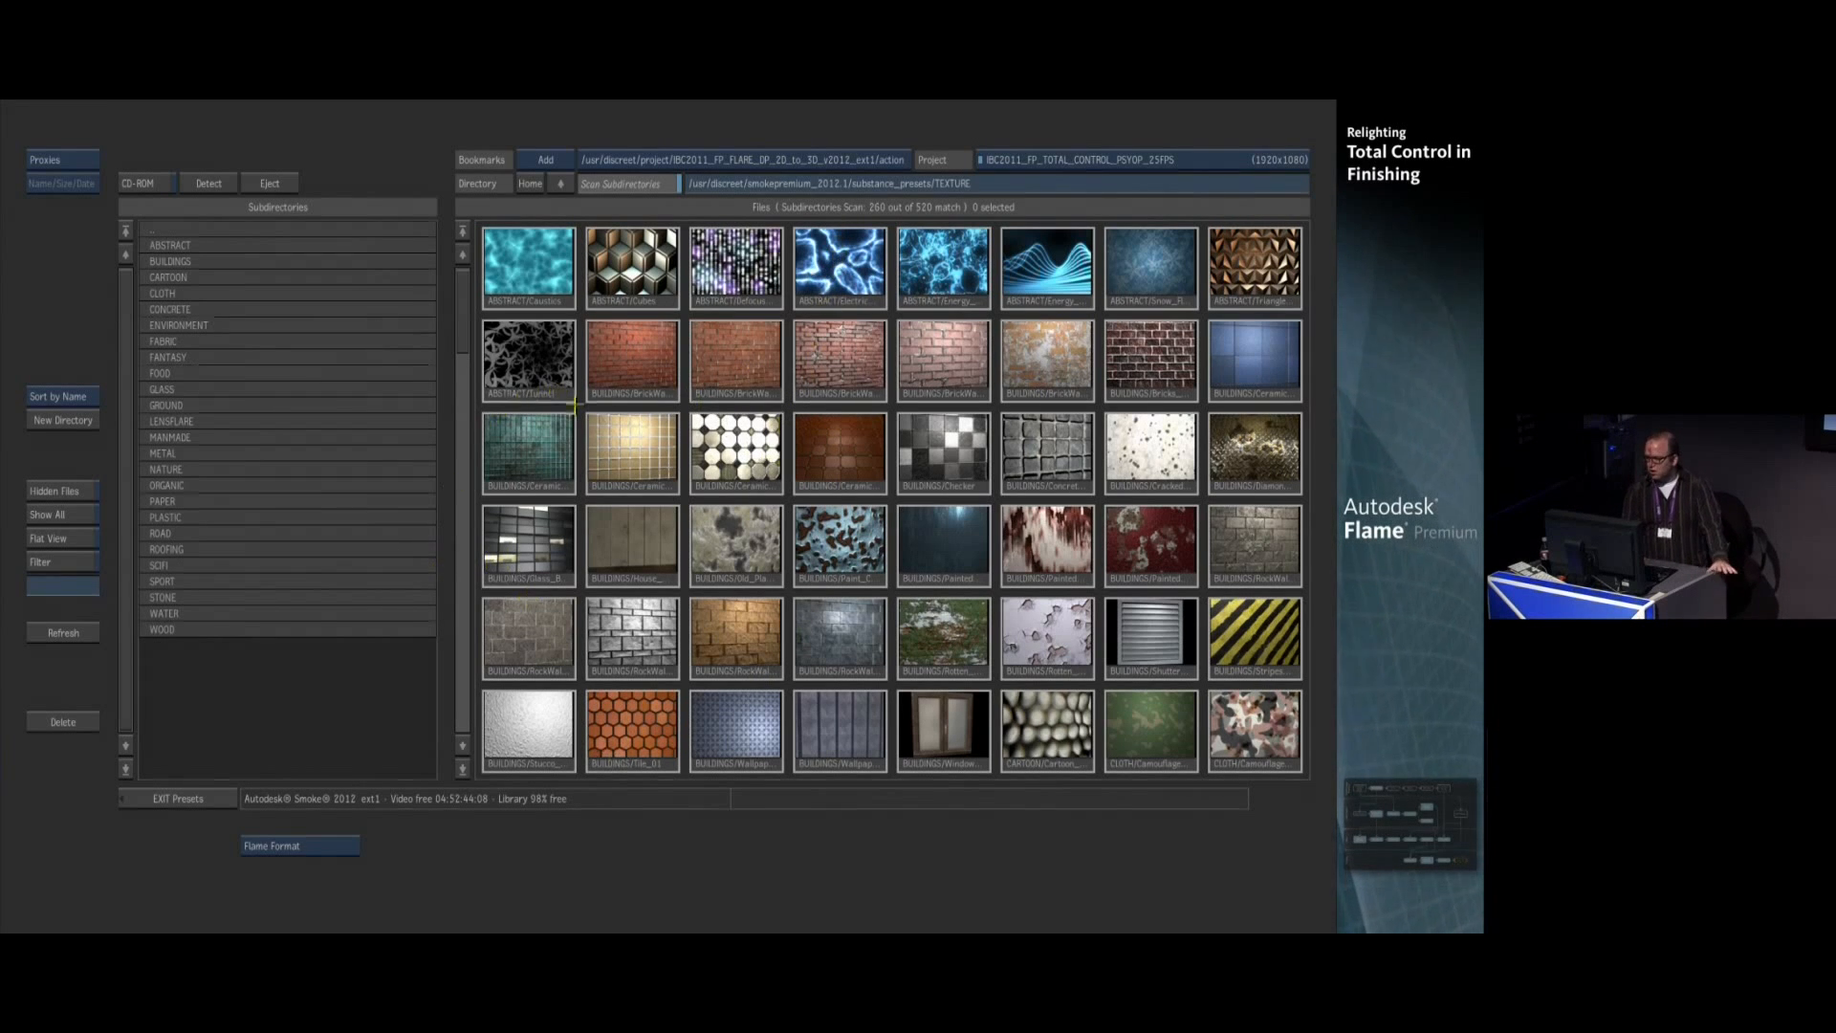
drag(449, 297, 439, 397)
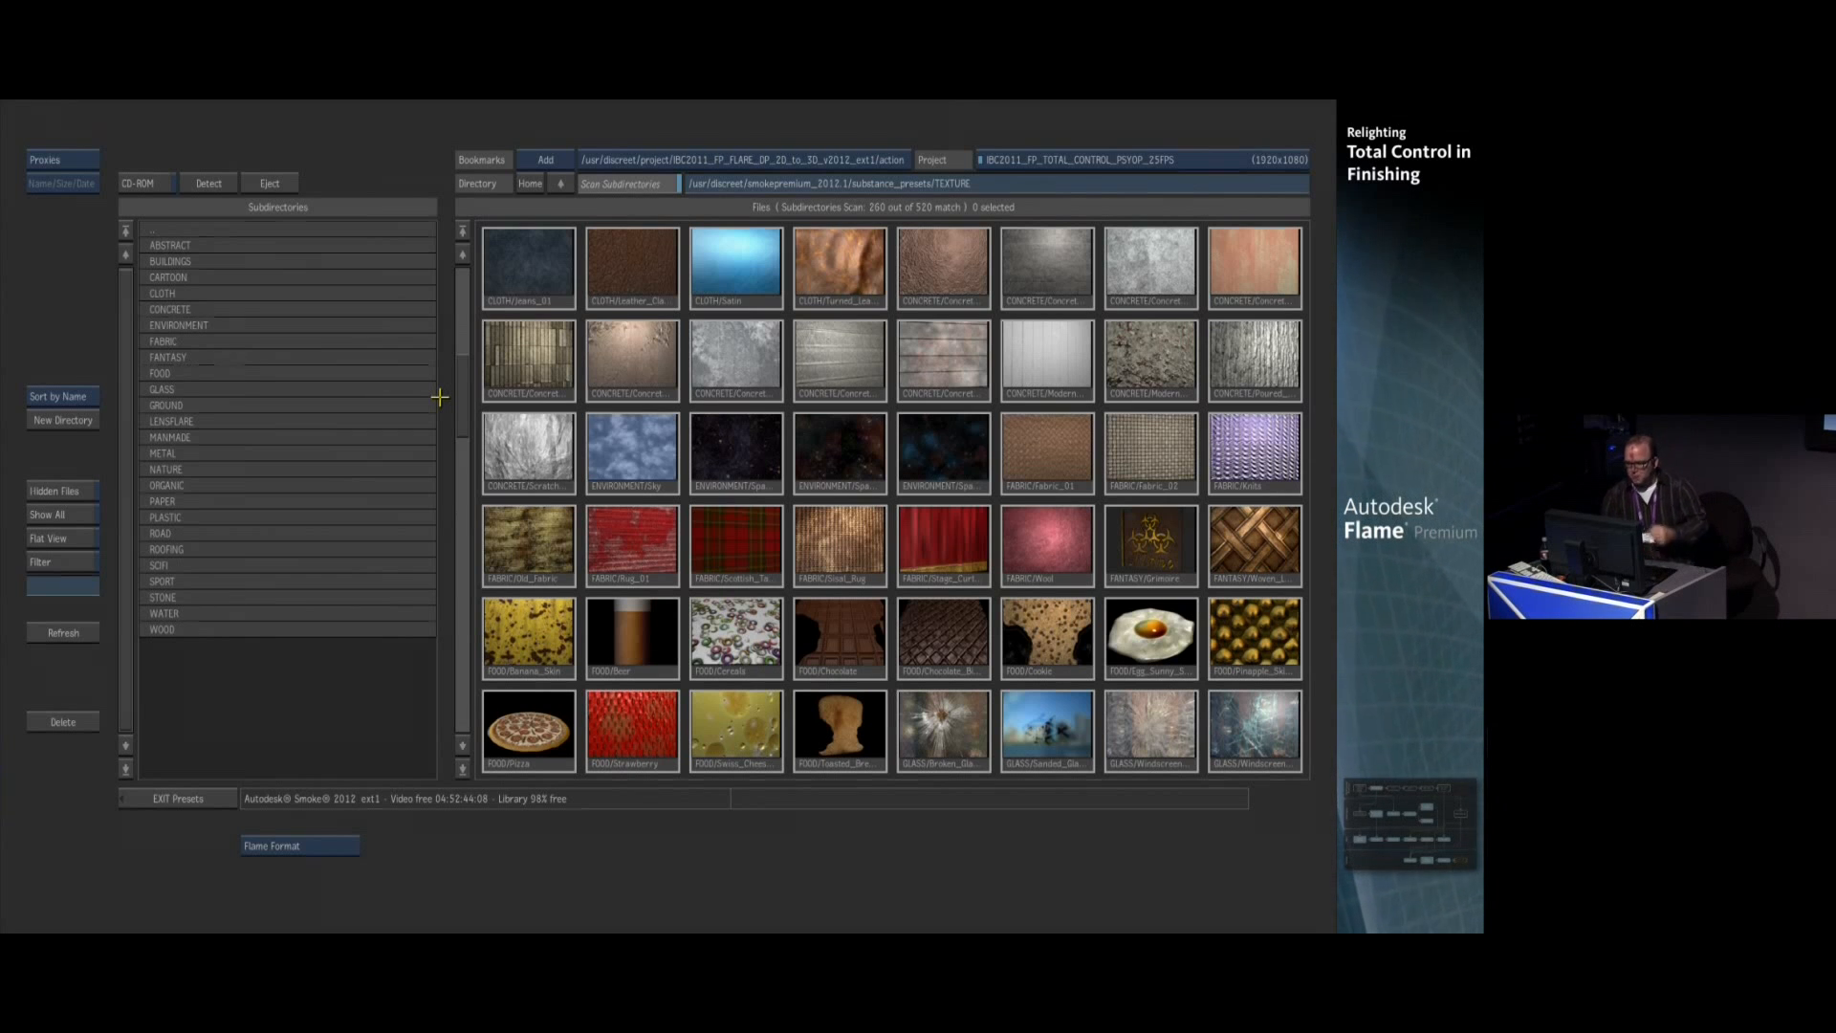
drag(460, 379, 472, 470)
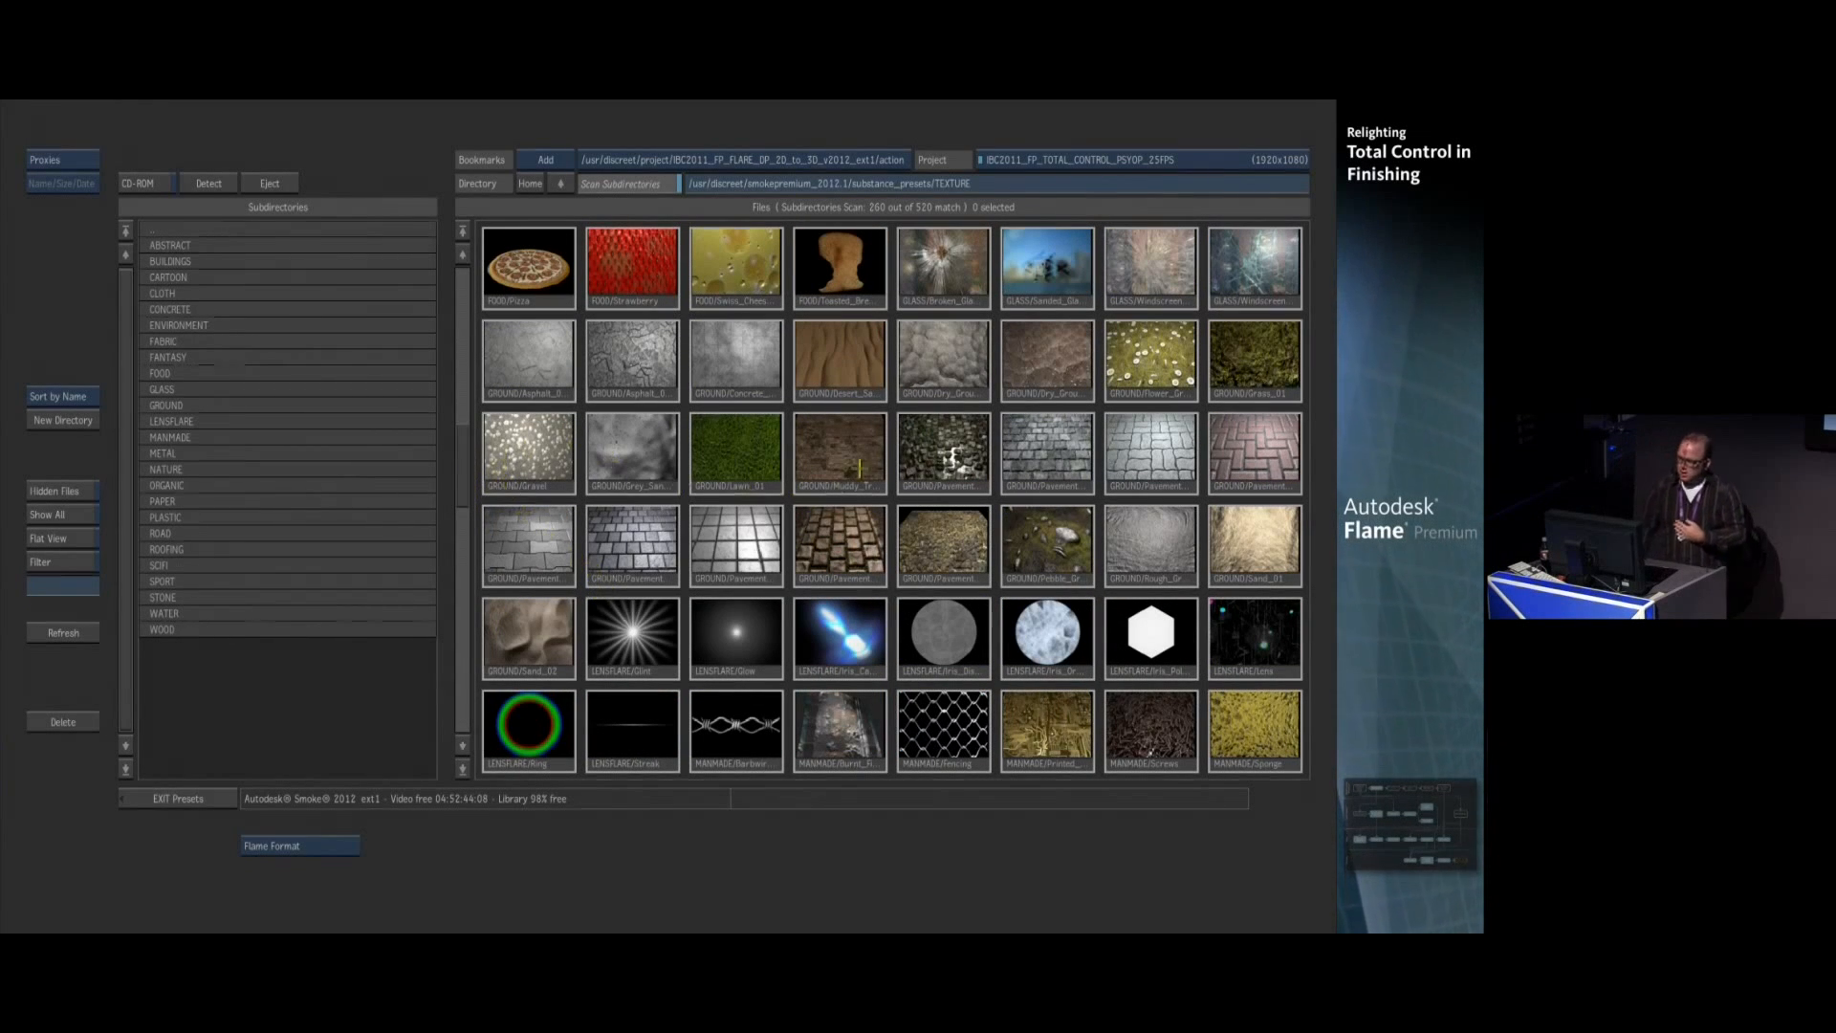
click(876, 539)
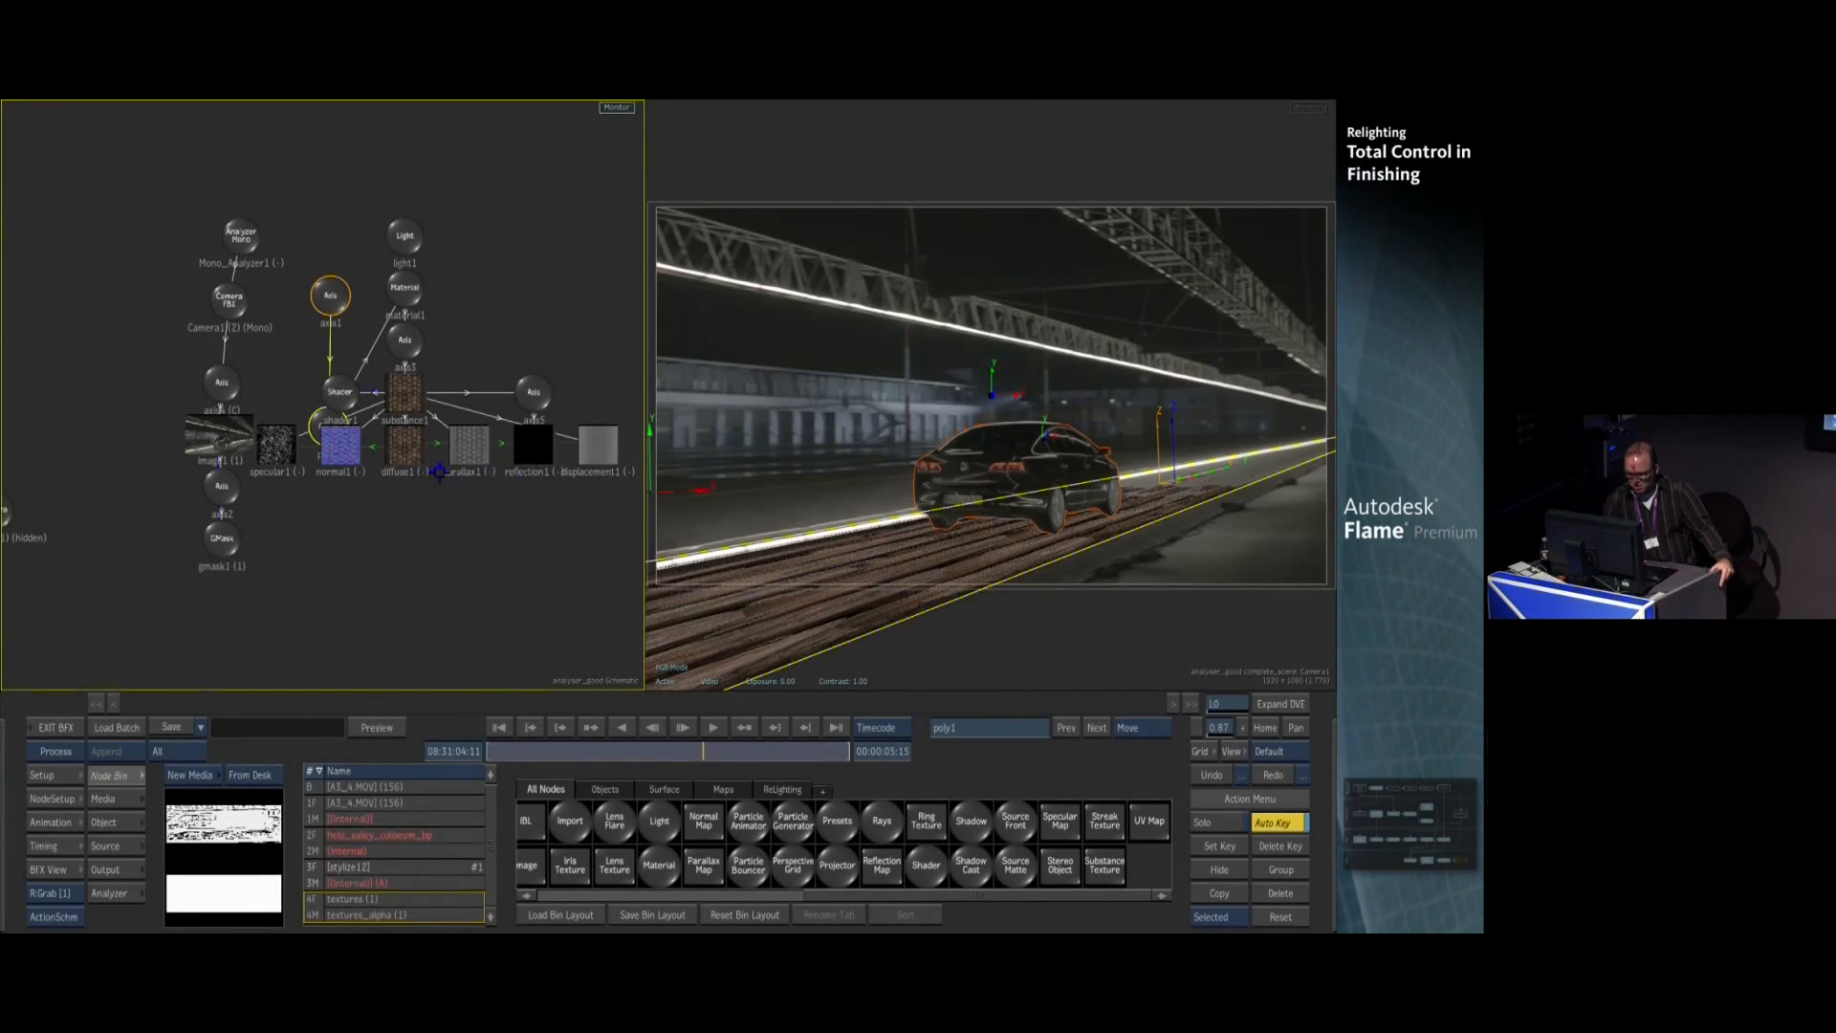
Set the Relief of the plane's Pavement Path substance to 0 and scrub to another frame
click(468, 445)
click(407, 397)
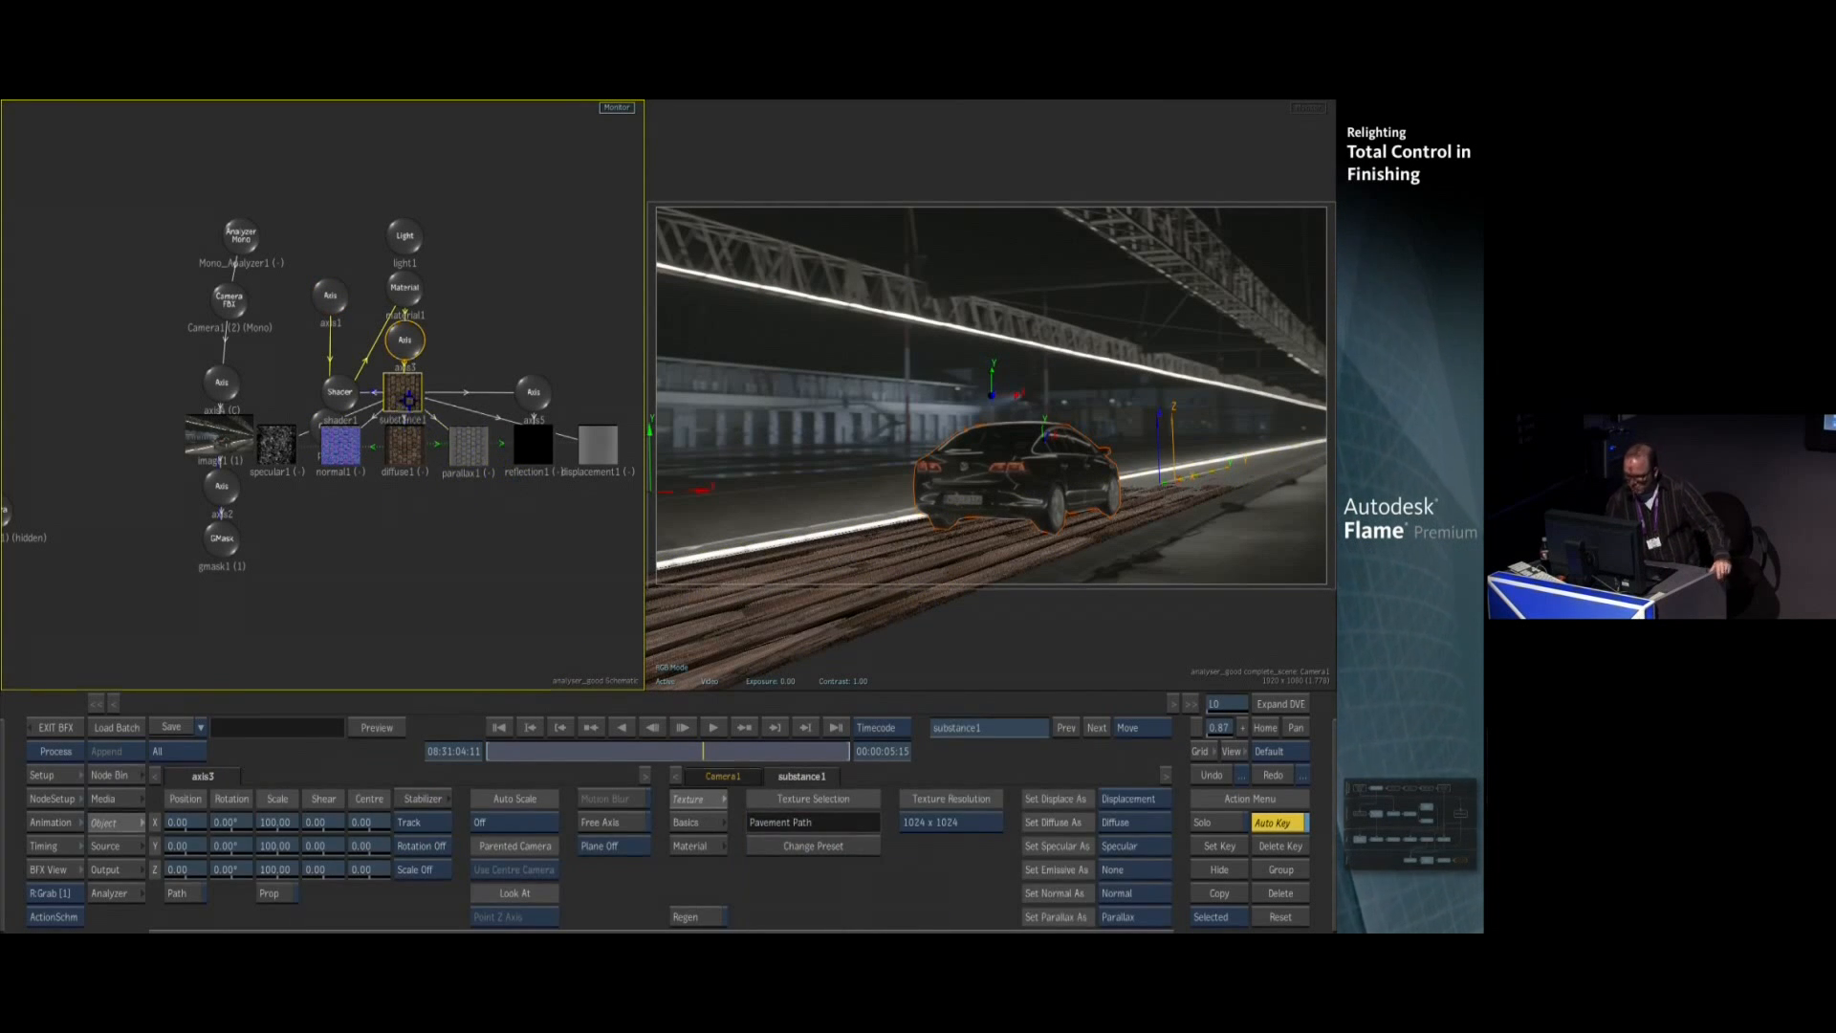
click(701, 843)
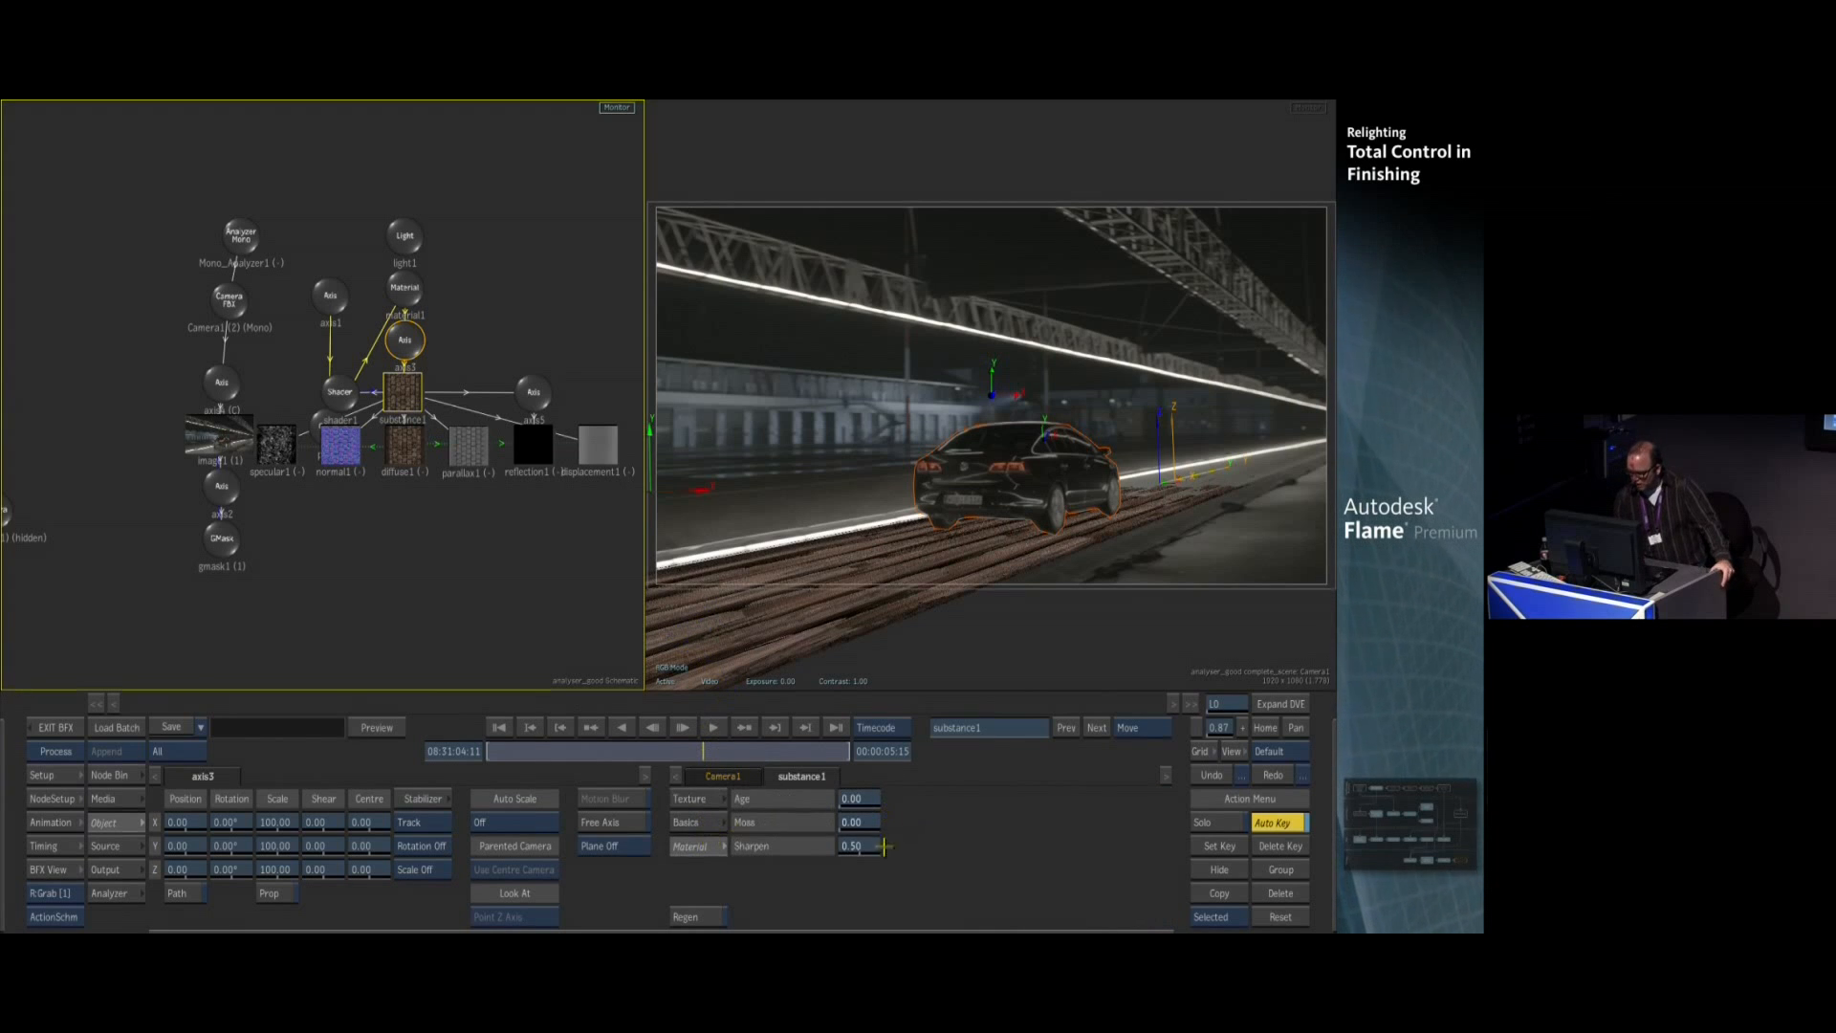
click(709, 823)
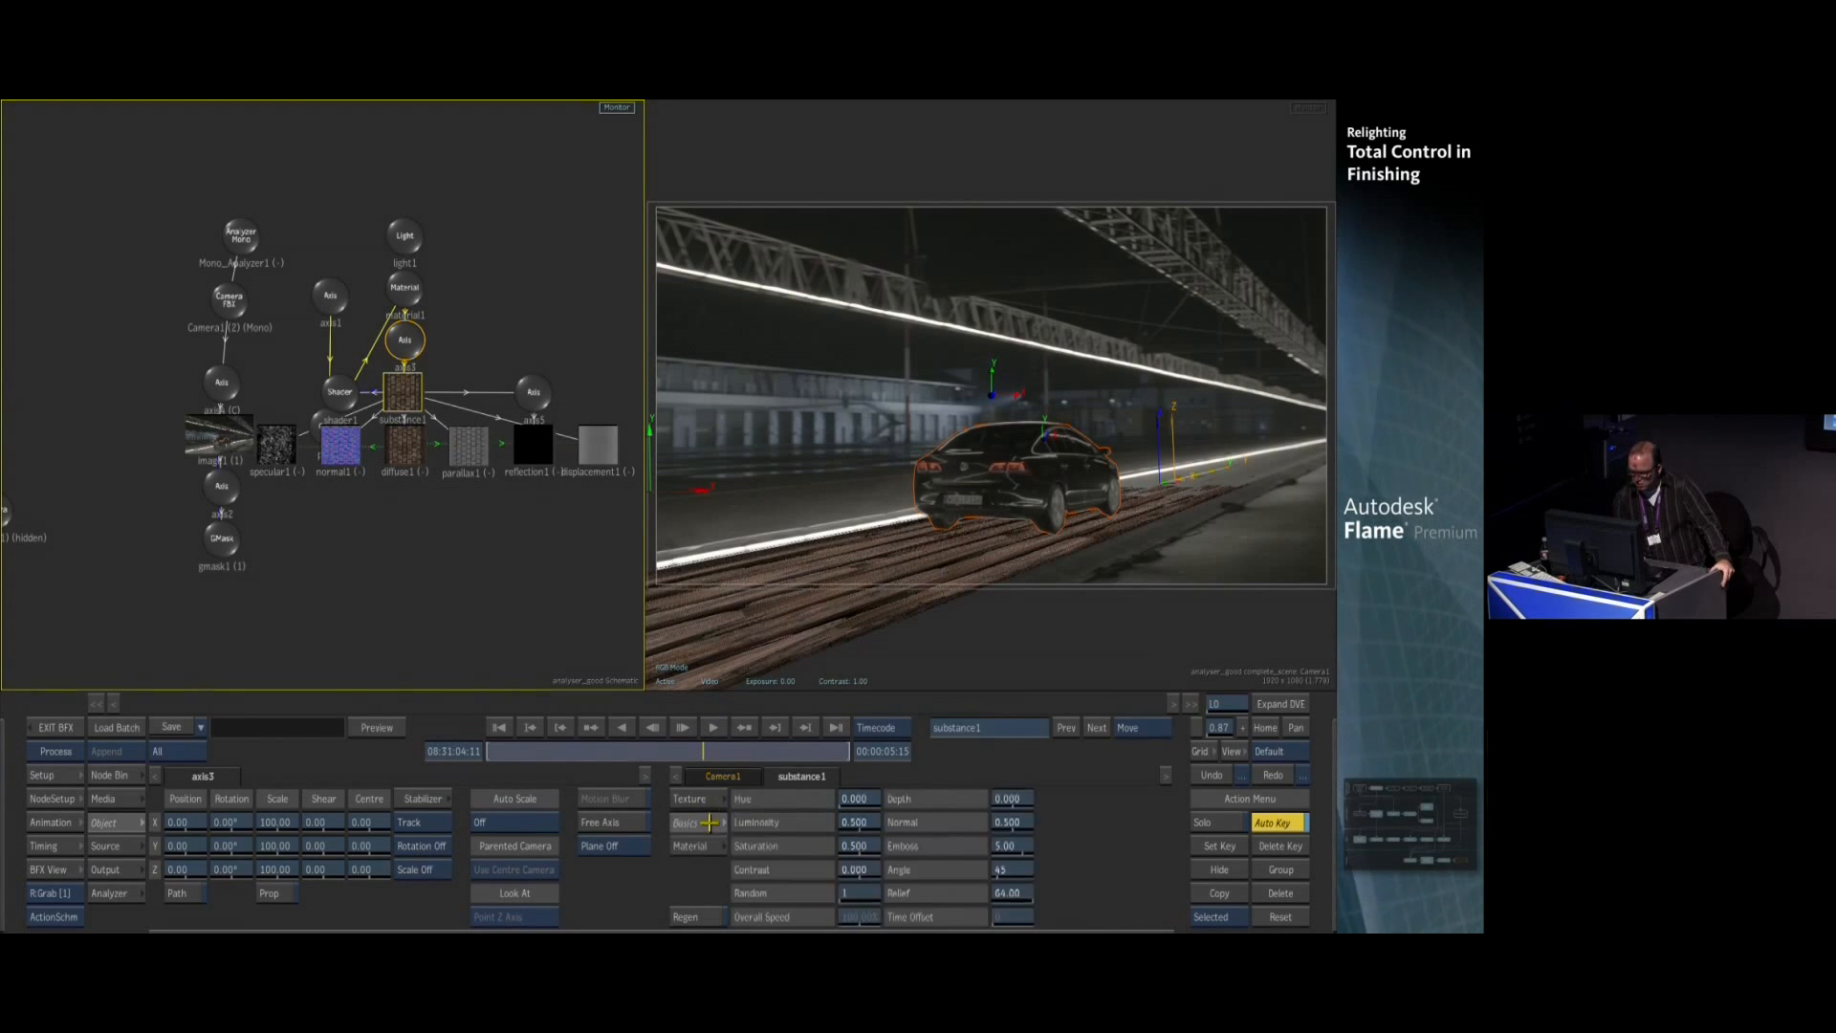
click(1007, 893)
click(990, 758)
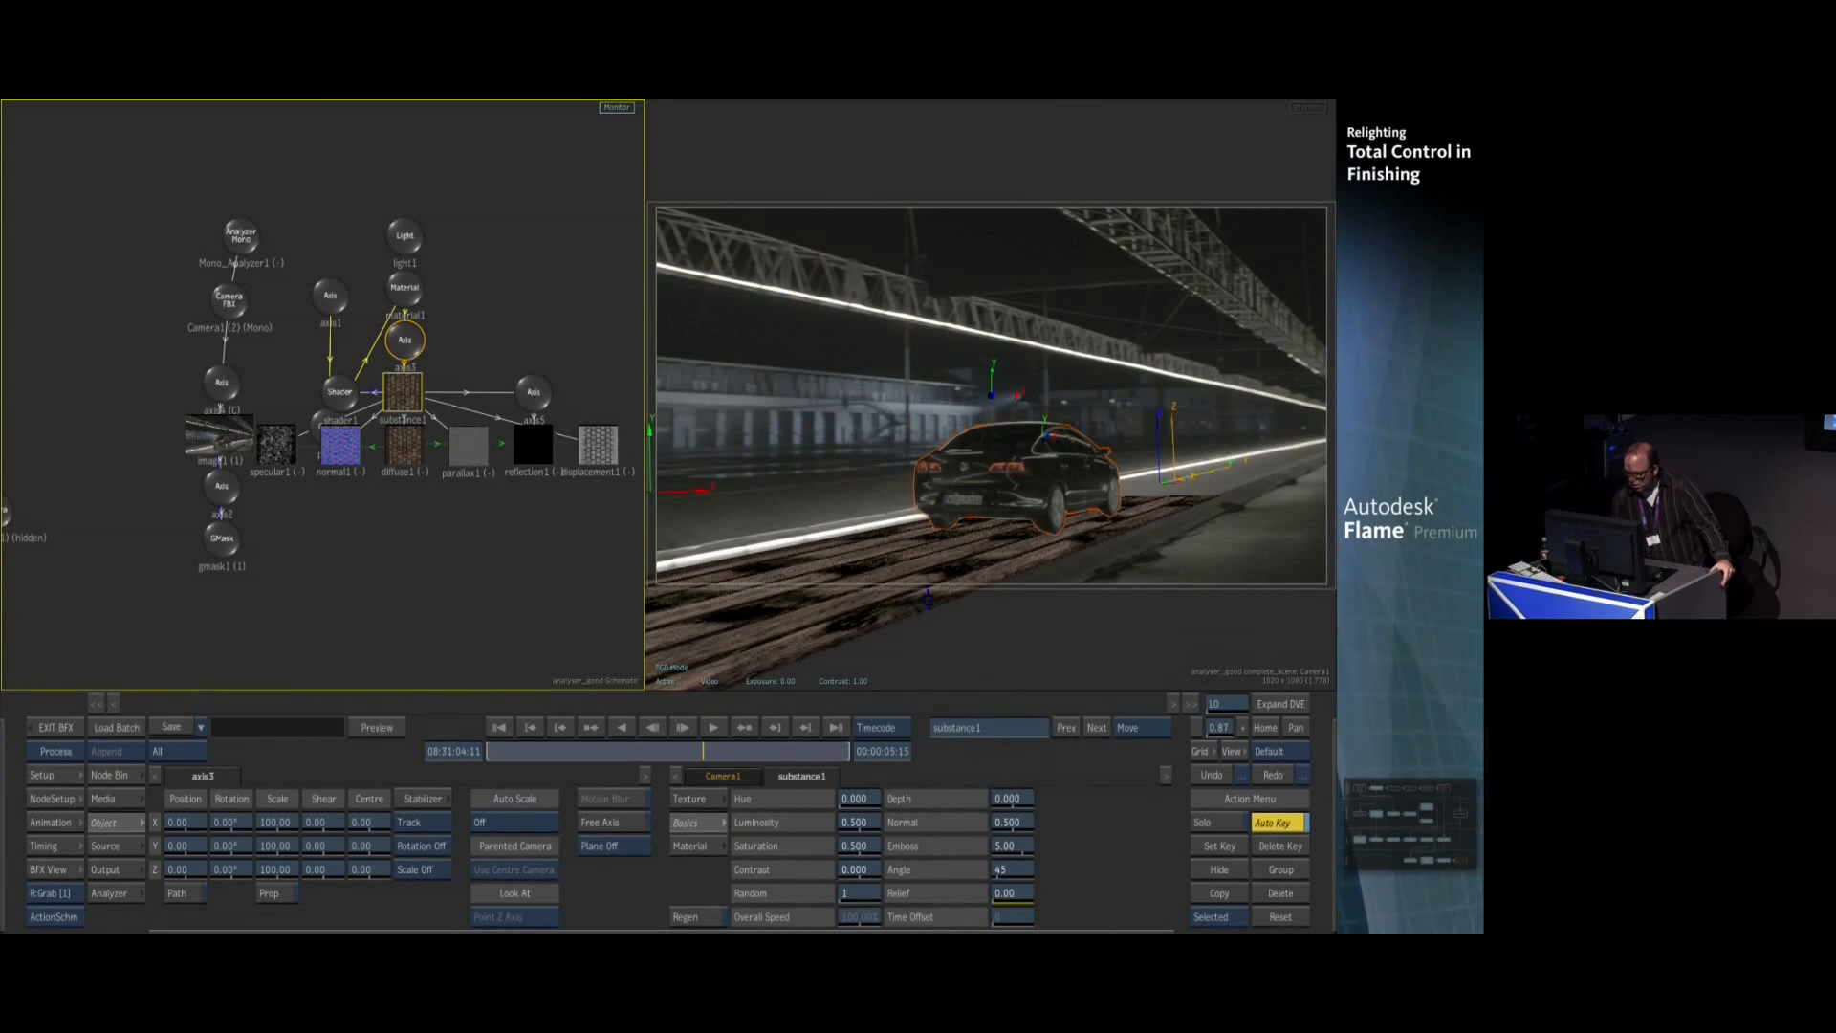
mouse_move(674, 750)
mouse_down()
mouse_move(579, 745)
mouse_move(713, 730)
mouse_move(689, 731)
mouse_up()
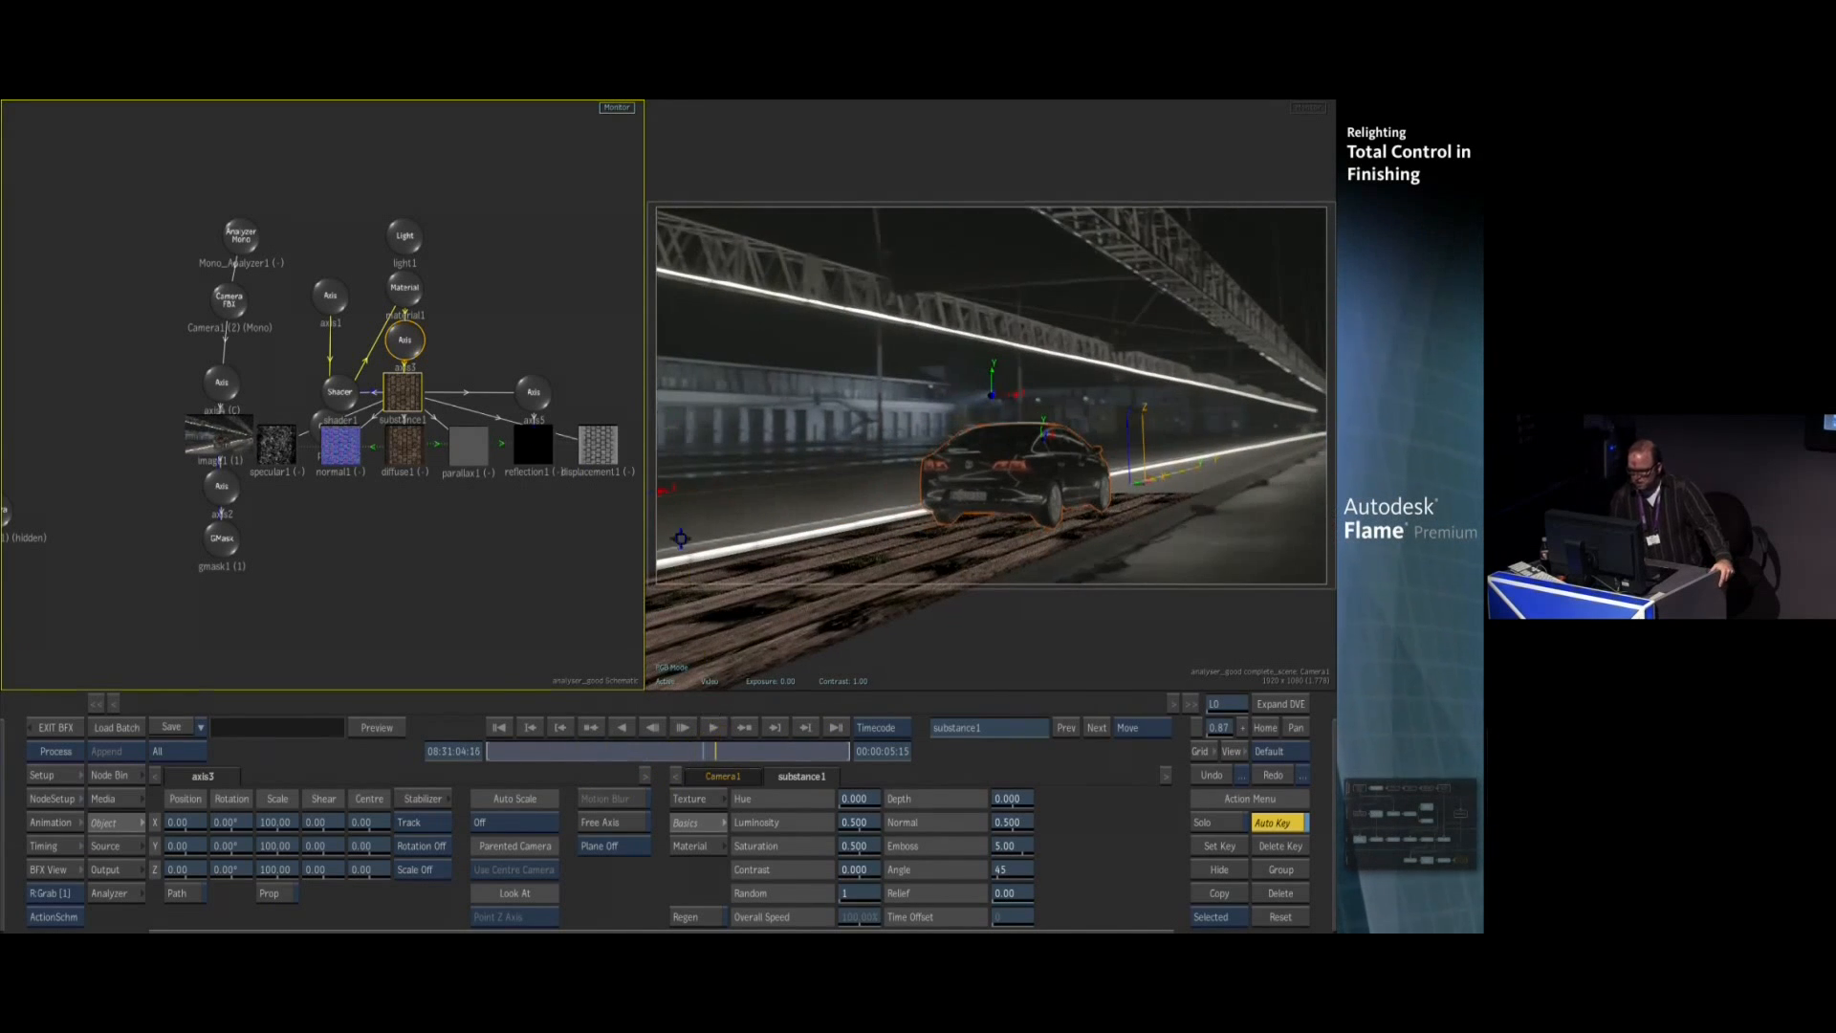
Set the repeat mode of the diffuse map to Tile Repeat and reselect the substance node
click(404, 347)
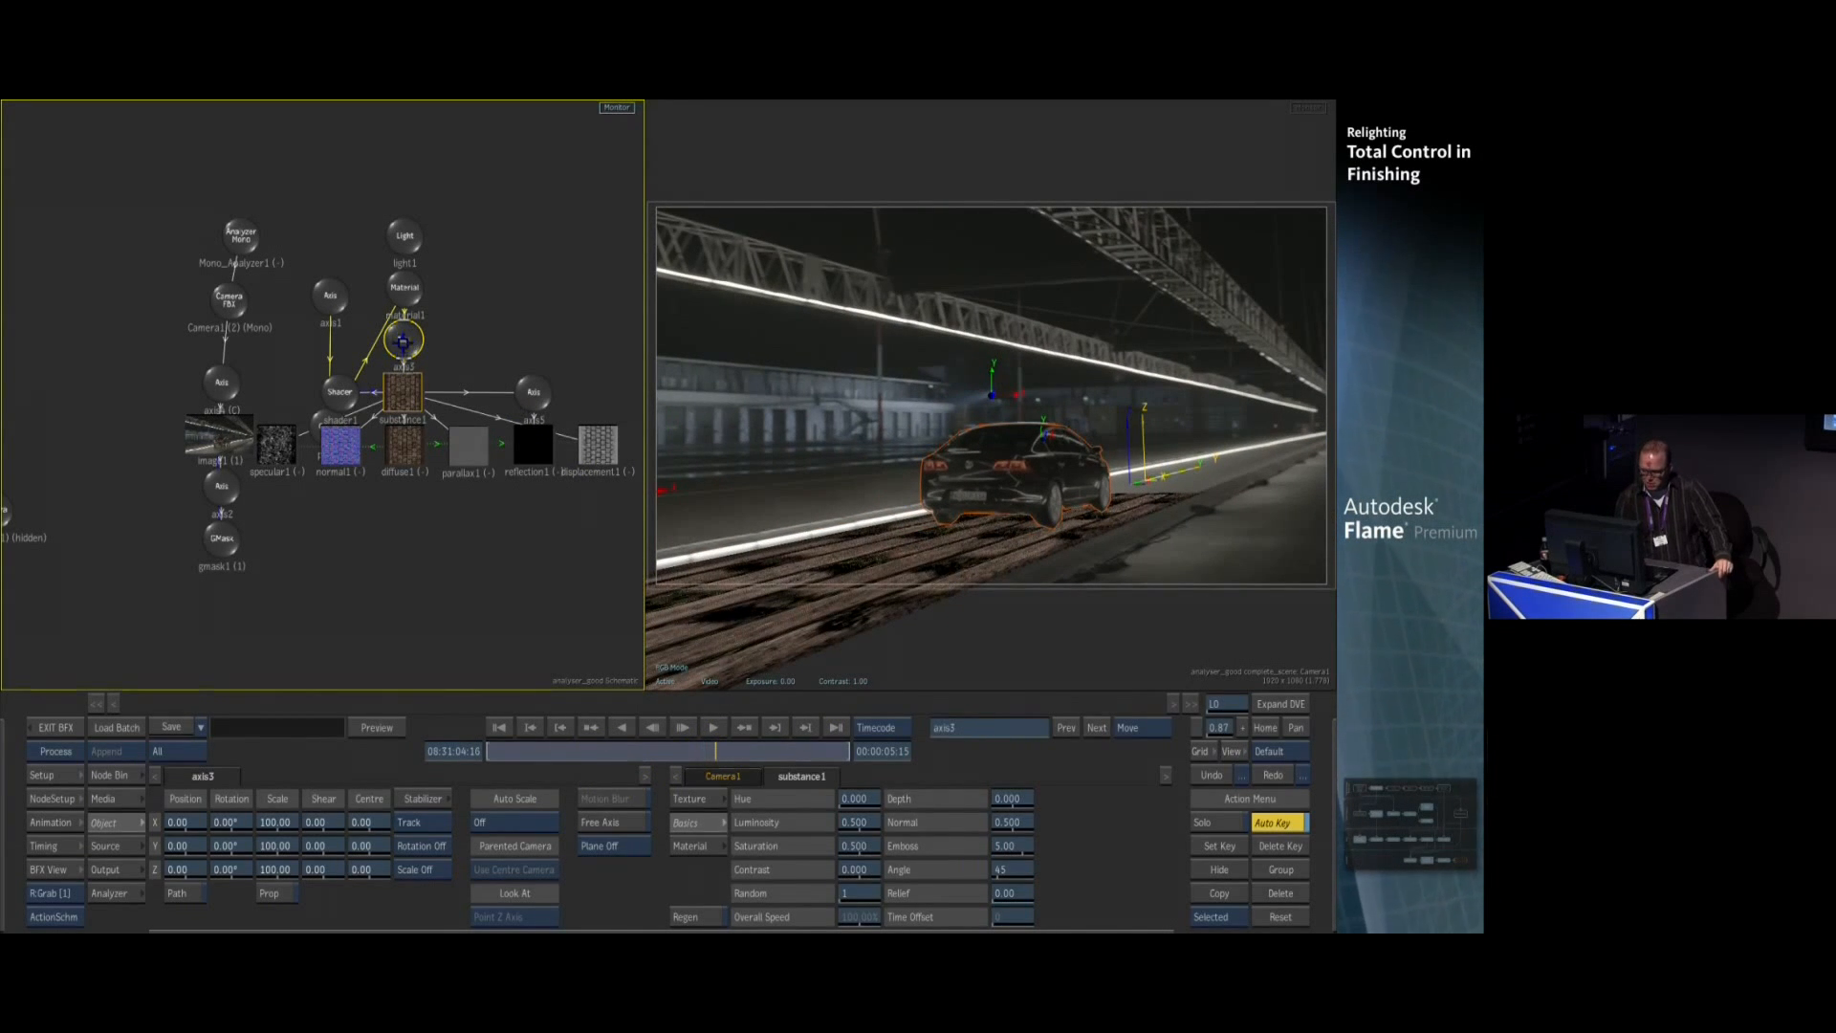
click(403, 443)
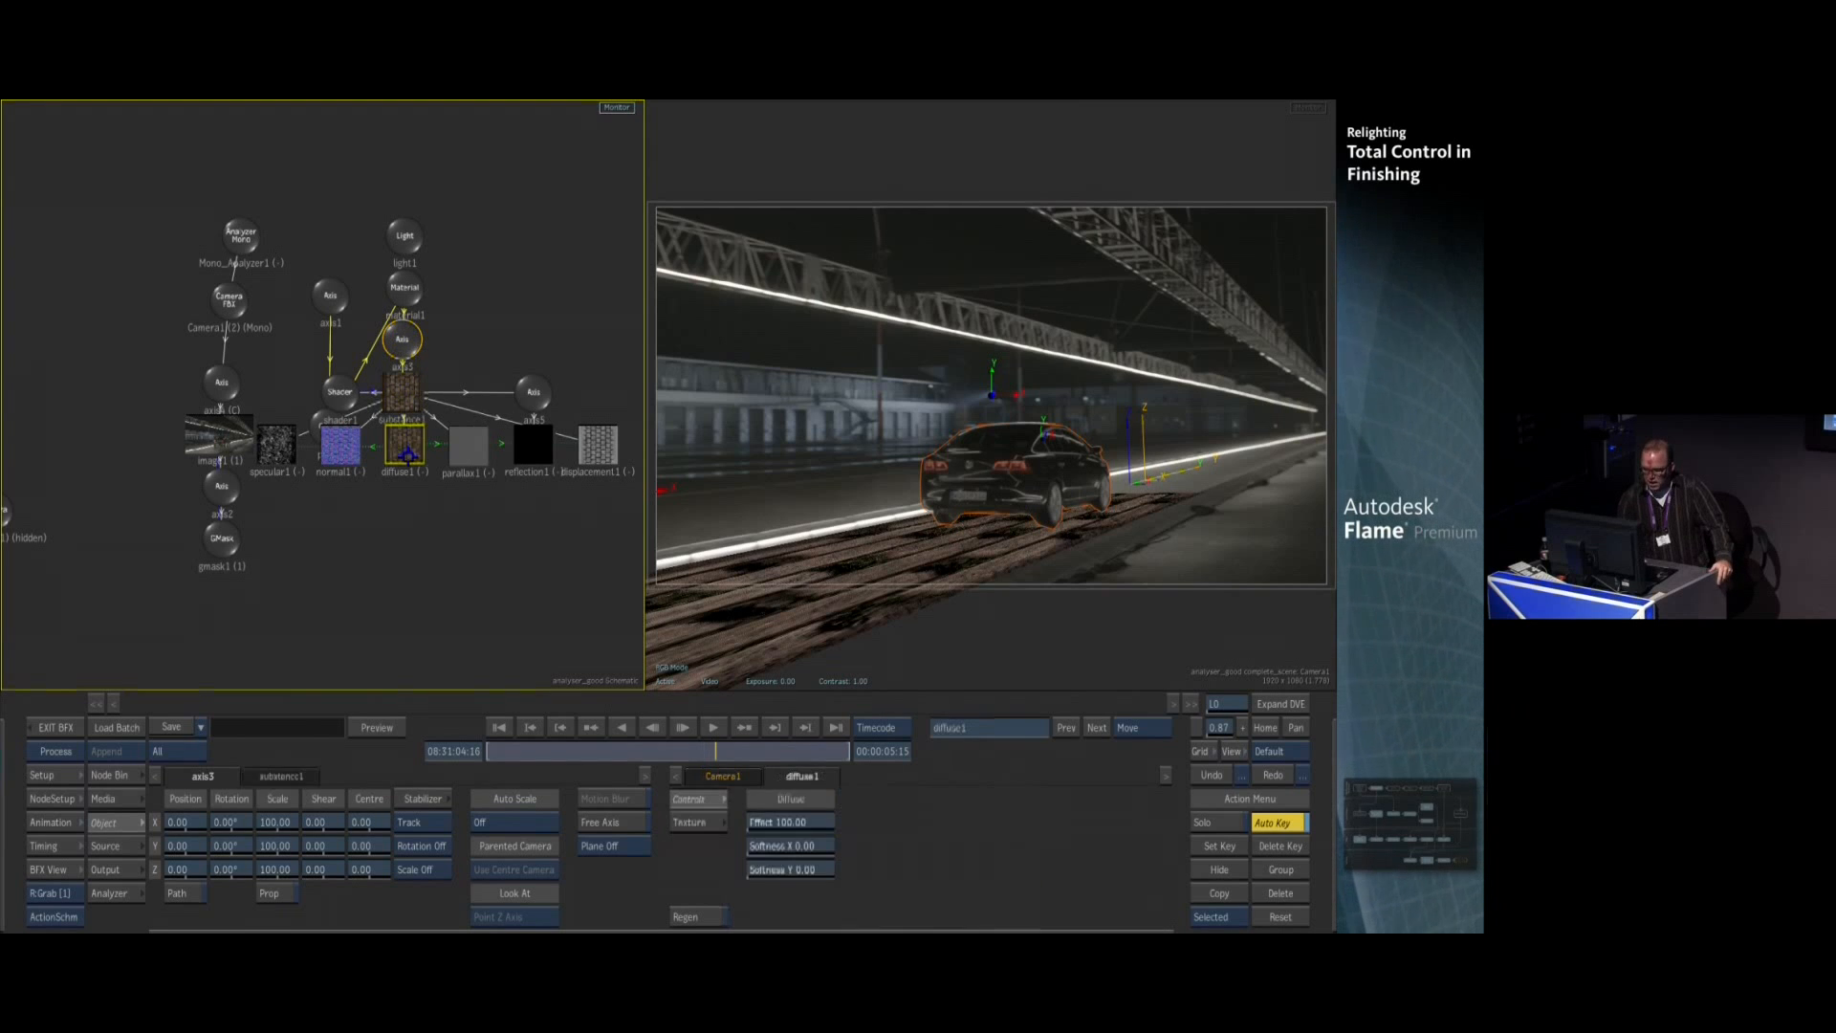
click(706, 825)
click(791, 822)
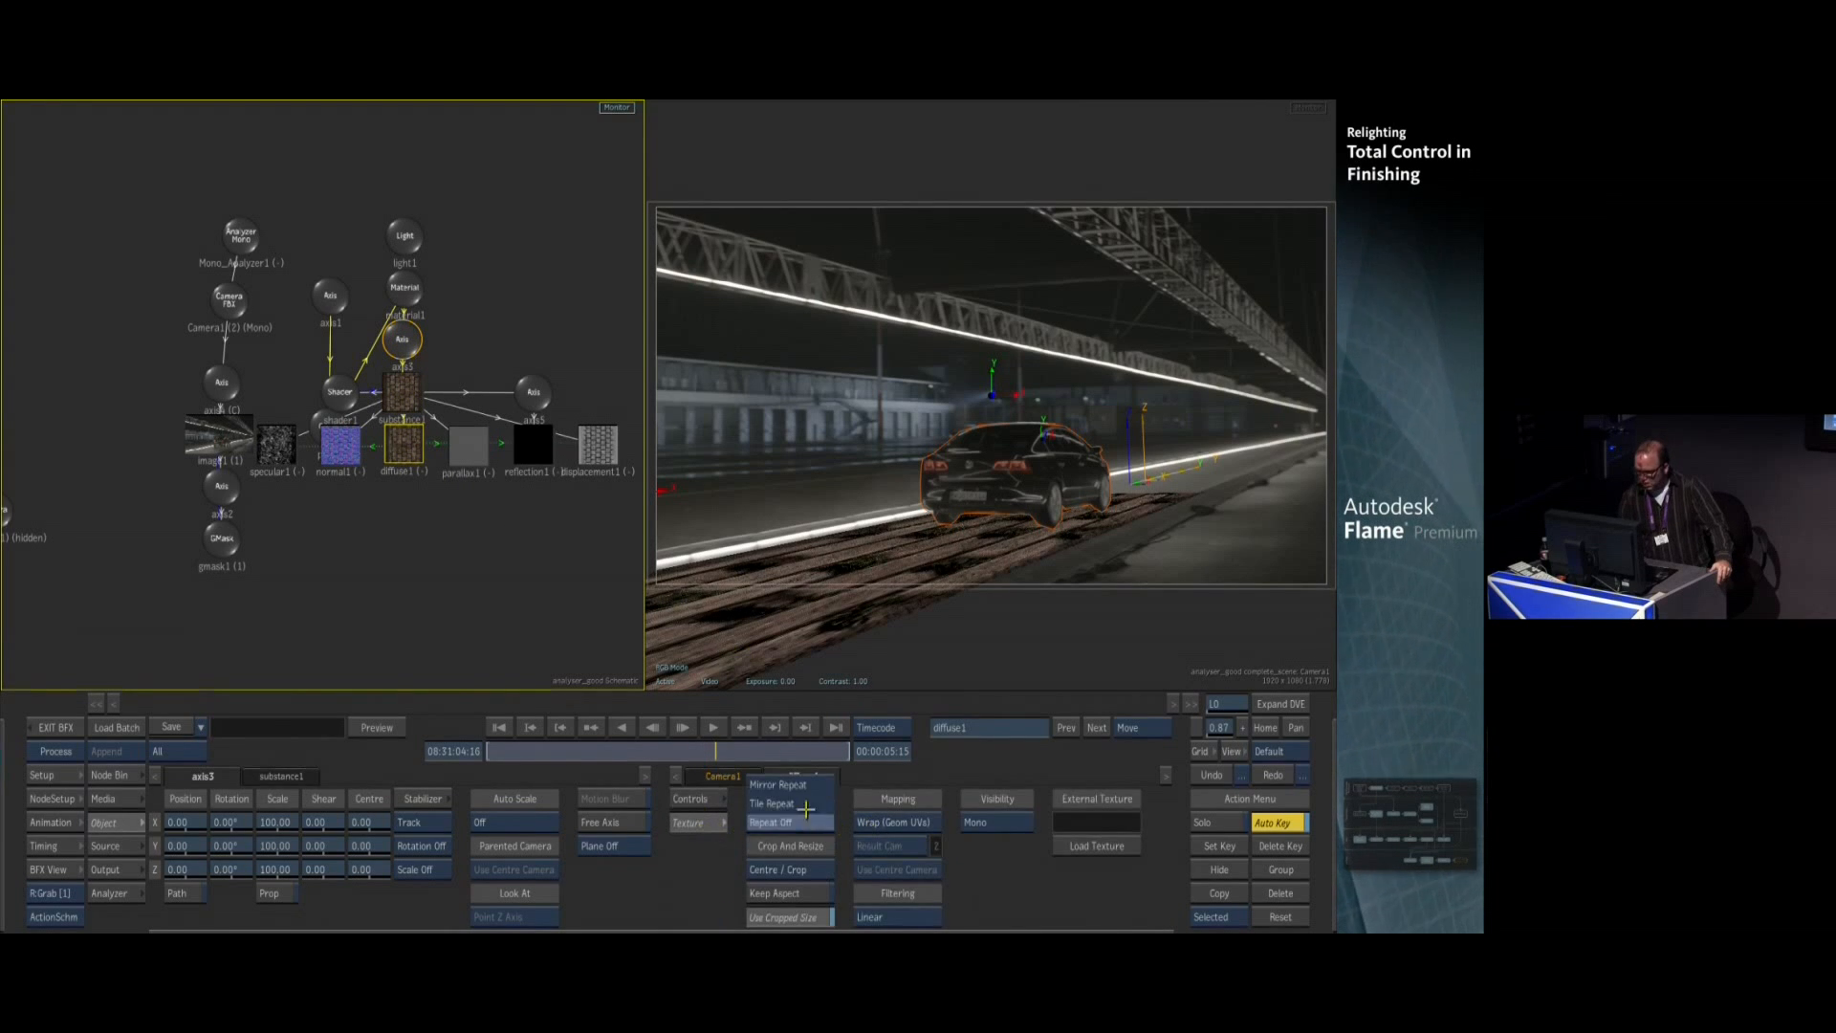
click(791, 799)
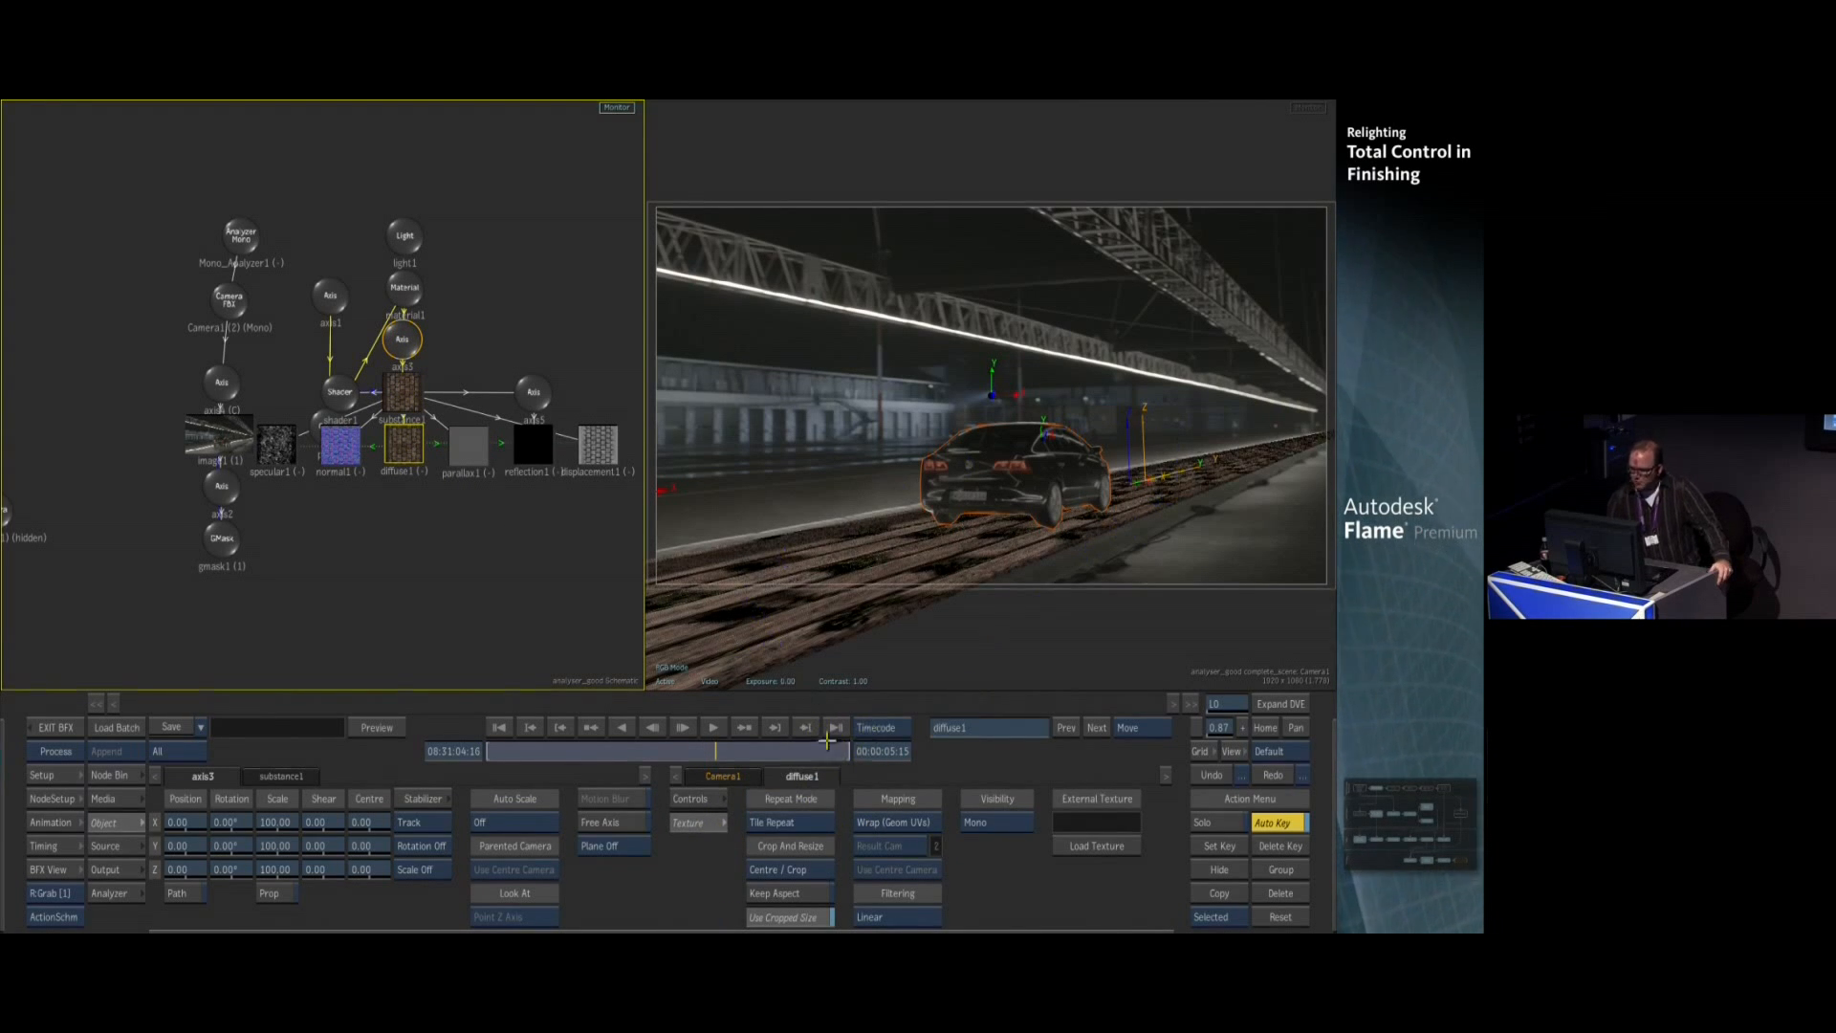
click(401, 393)
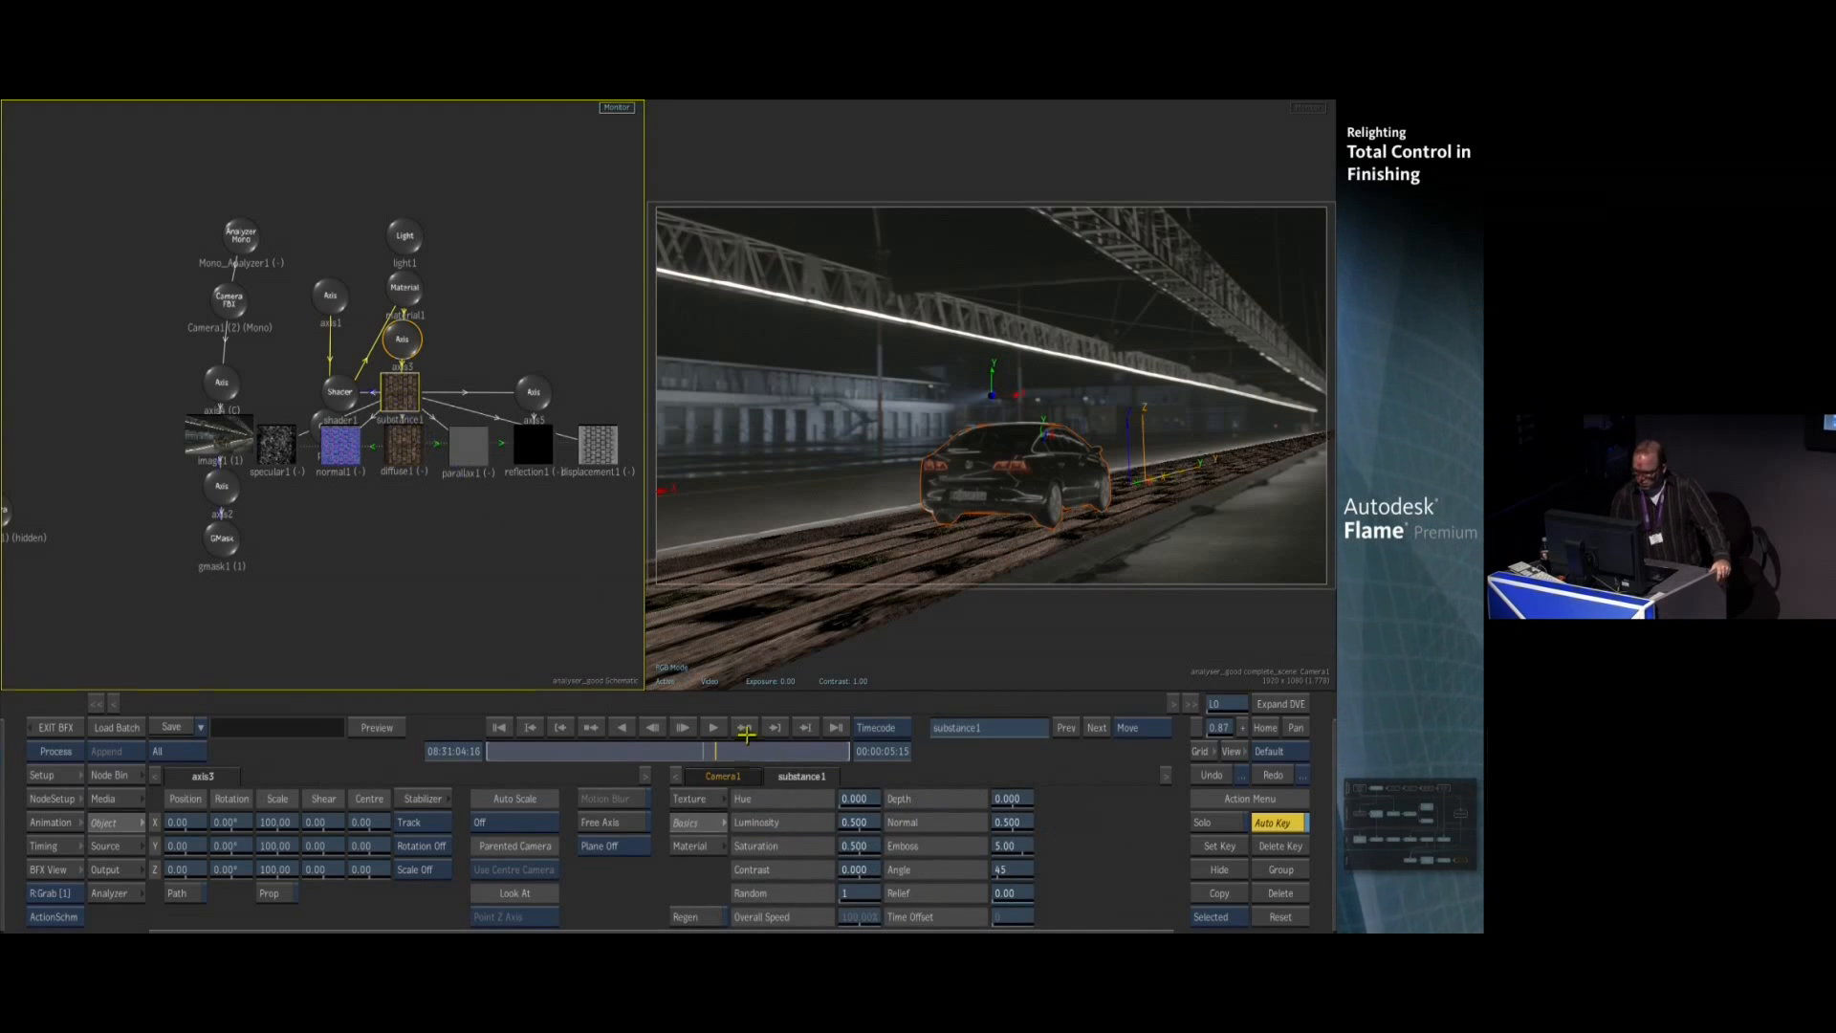
Increase Moss and set Sharpen to 0 in the Pavement Path substance's material parameters, and scrub to another frame
click(698, 845)
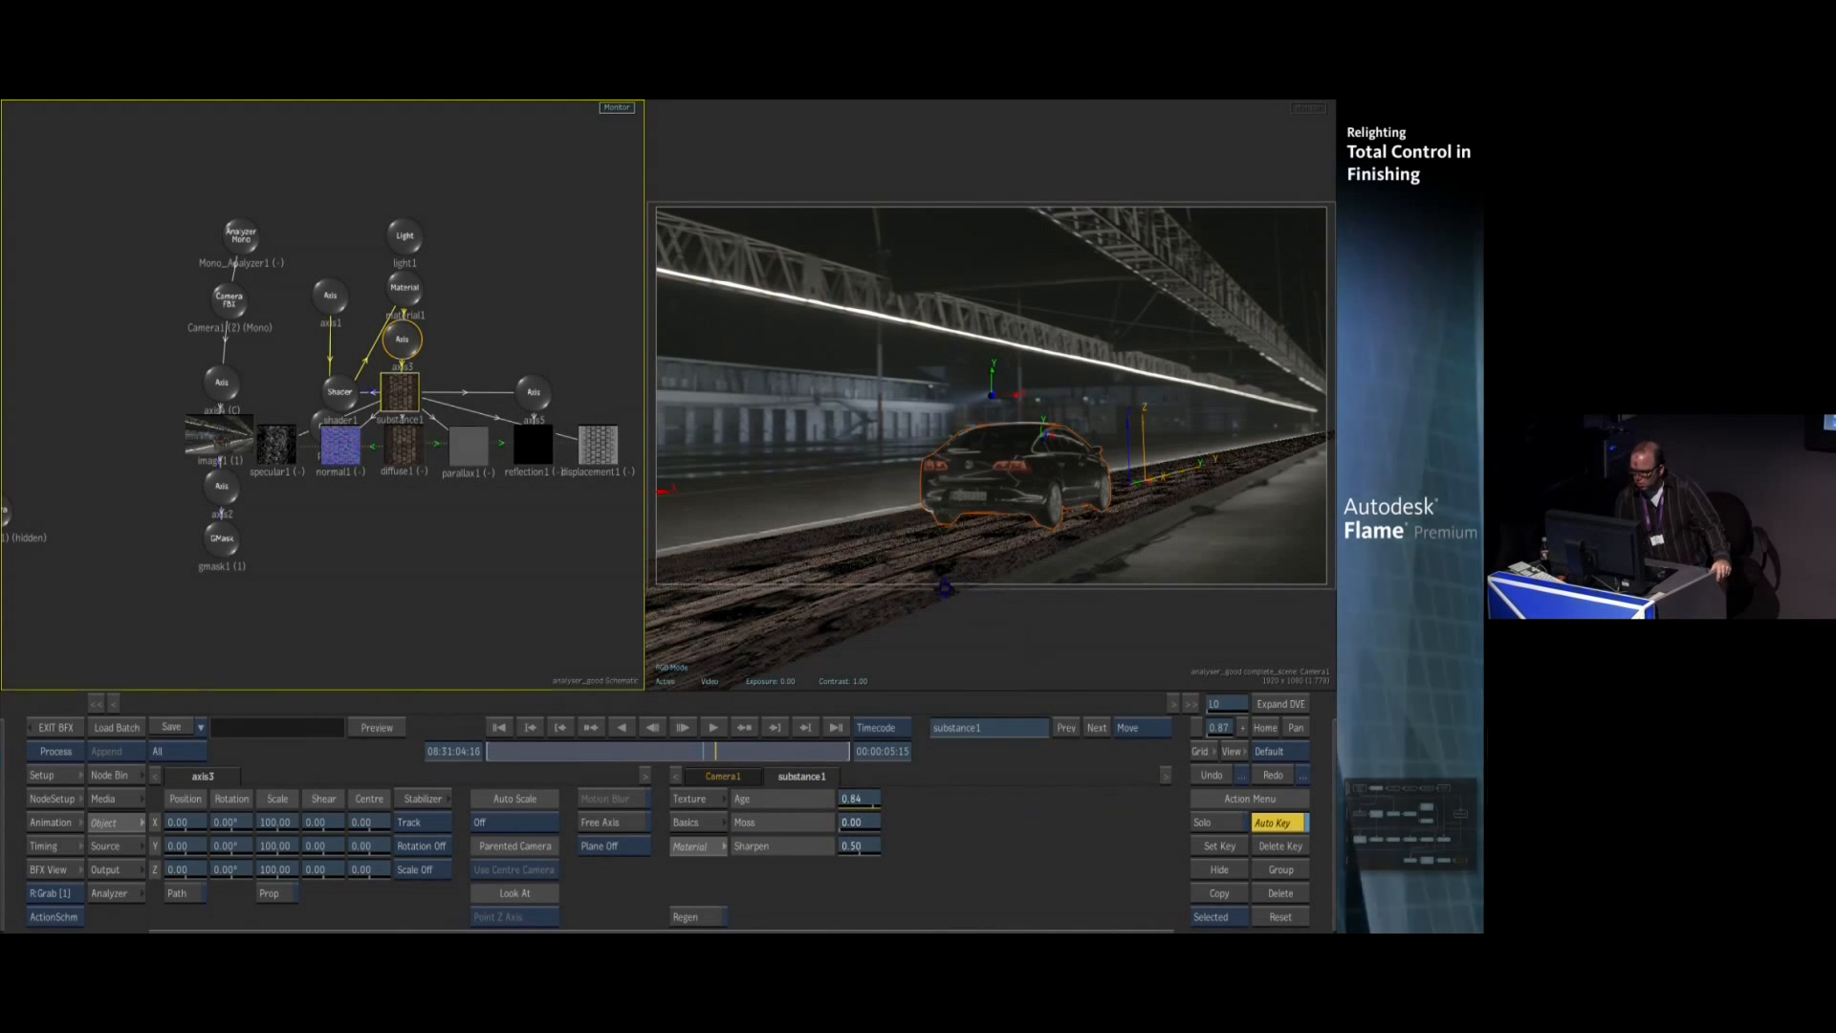
drag(849, 797, 1090, 770)
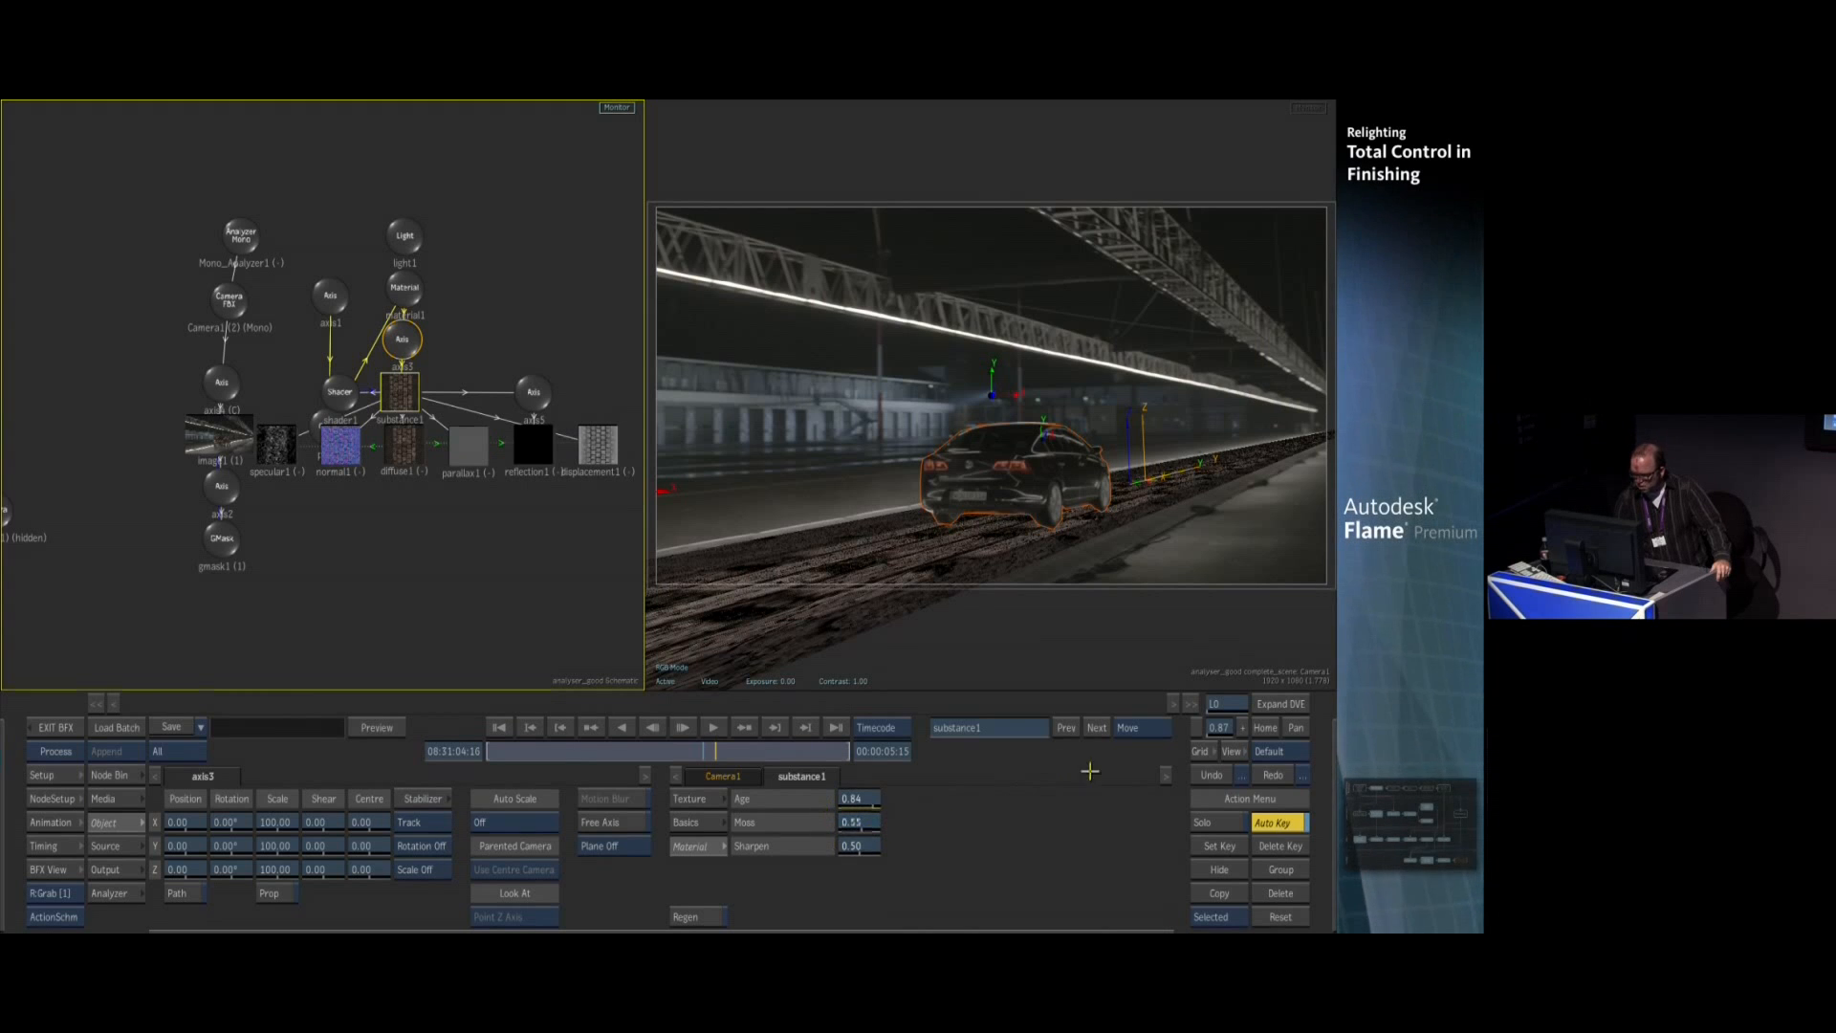
drag(855, 847, 972, 834)
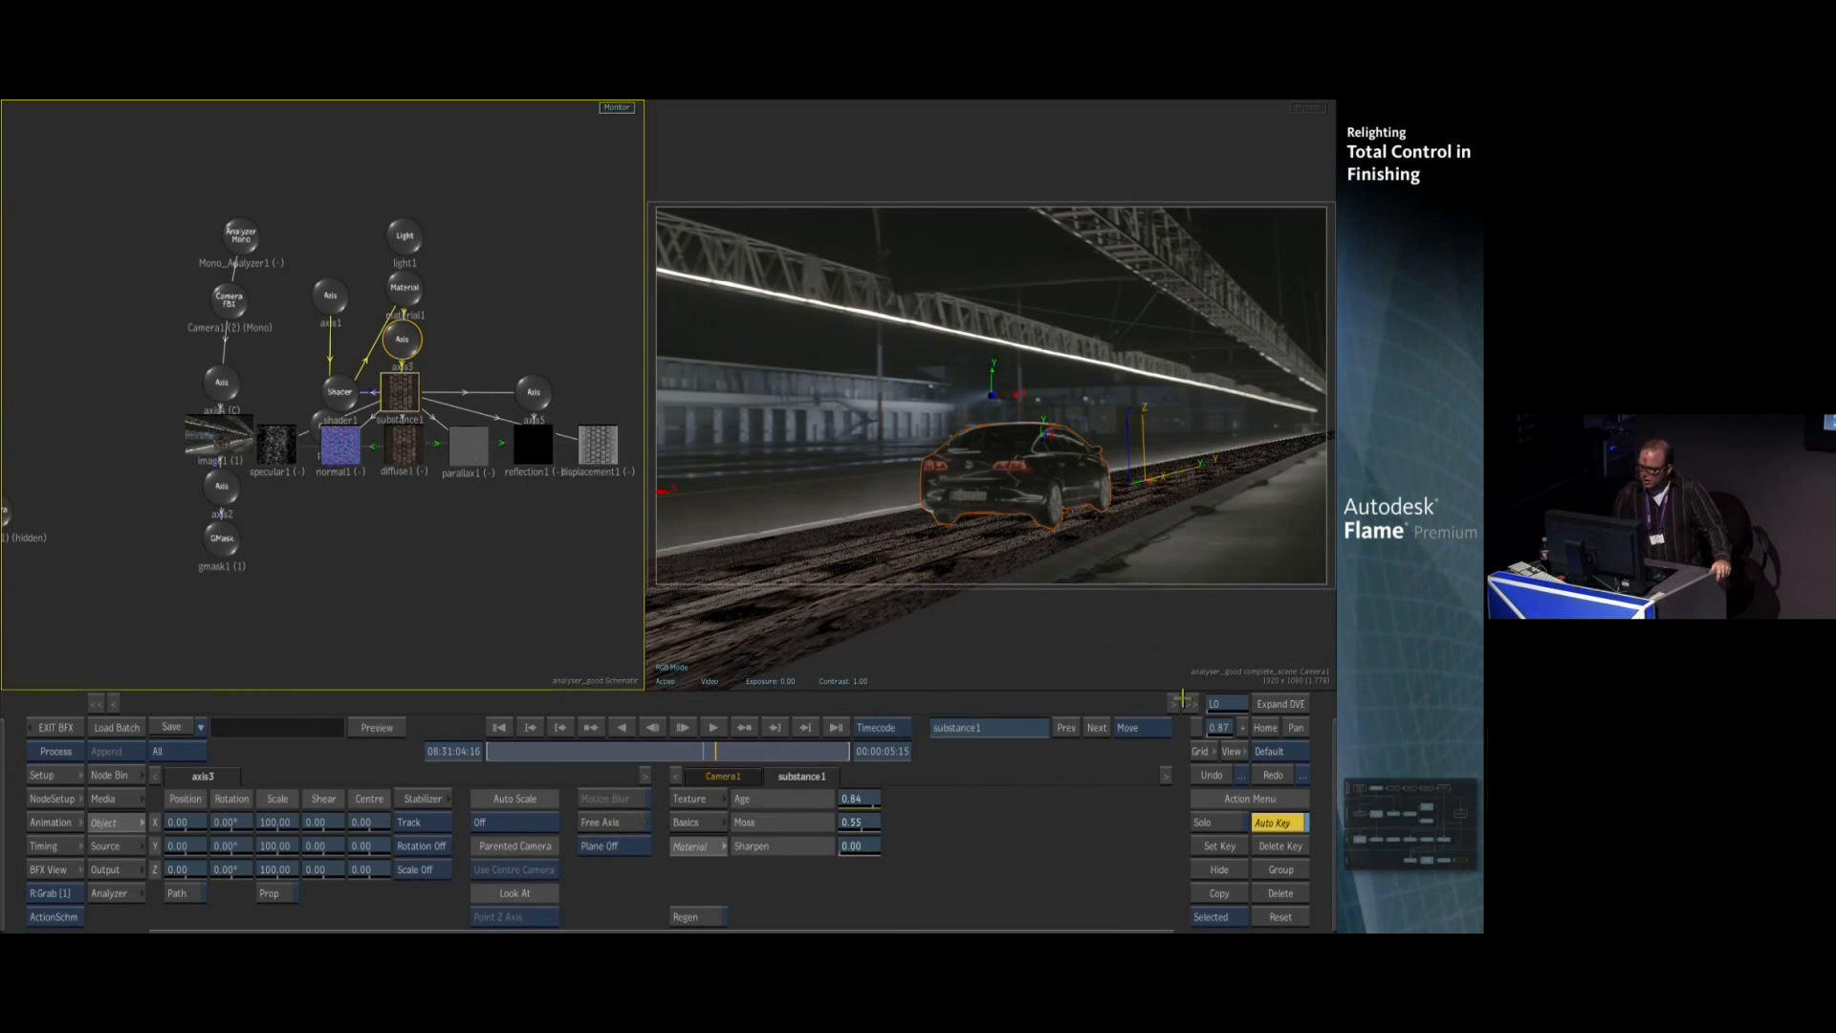
drag(678, 755, 802, 742)
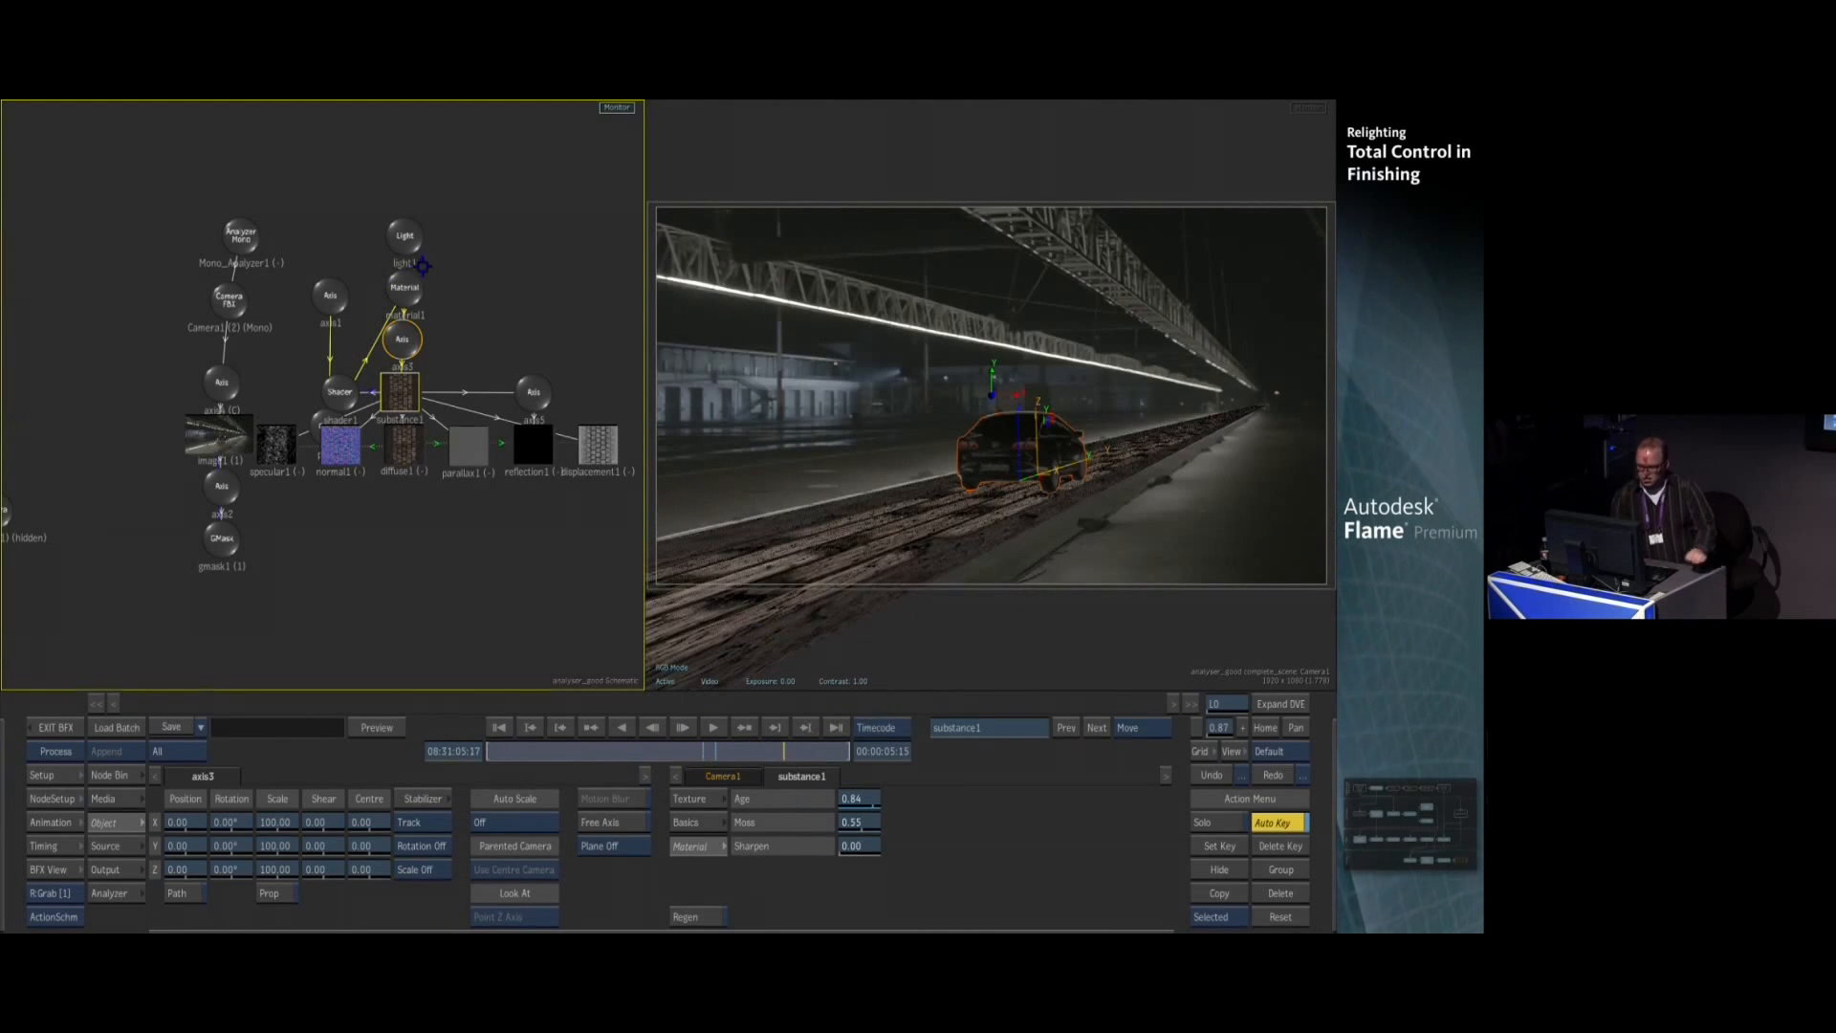
Move material1 and its connected texture nodes farther below light1 in the schematic and select substance1
click(405, 287)
drag(405, 287, 413, 422)
click(407, 528)
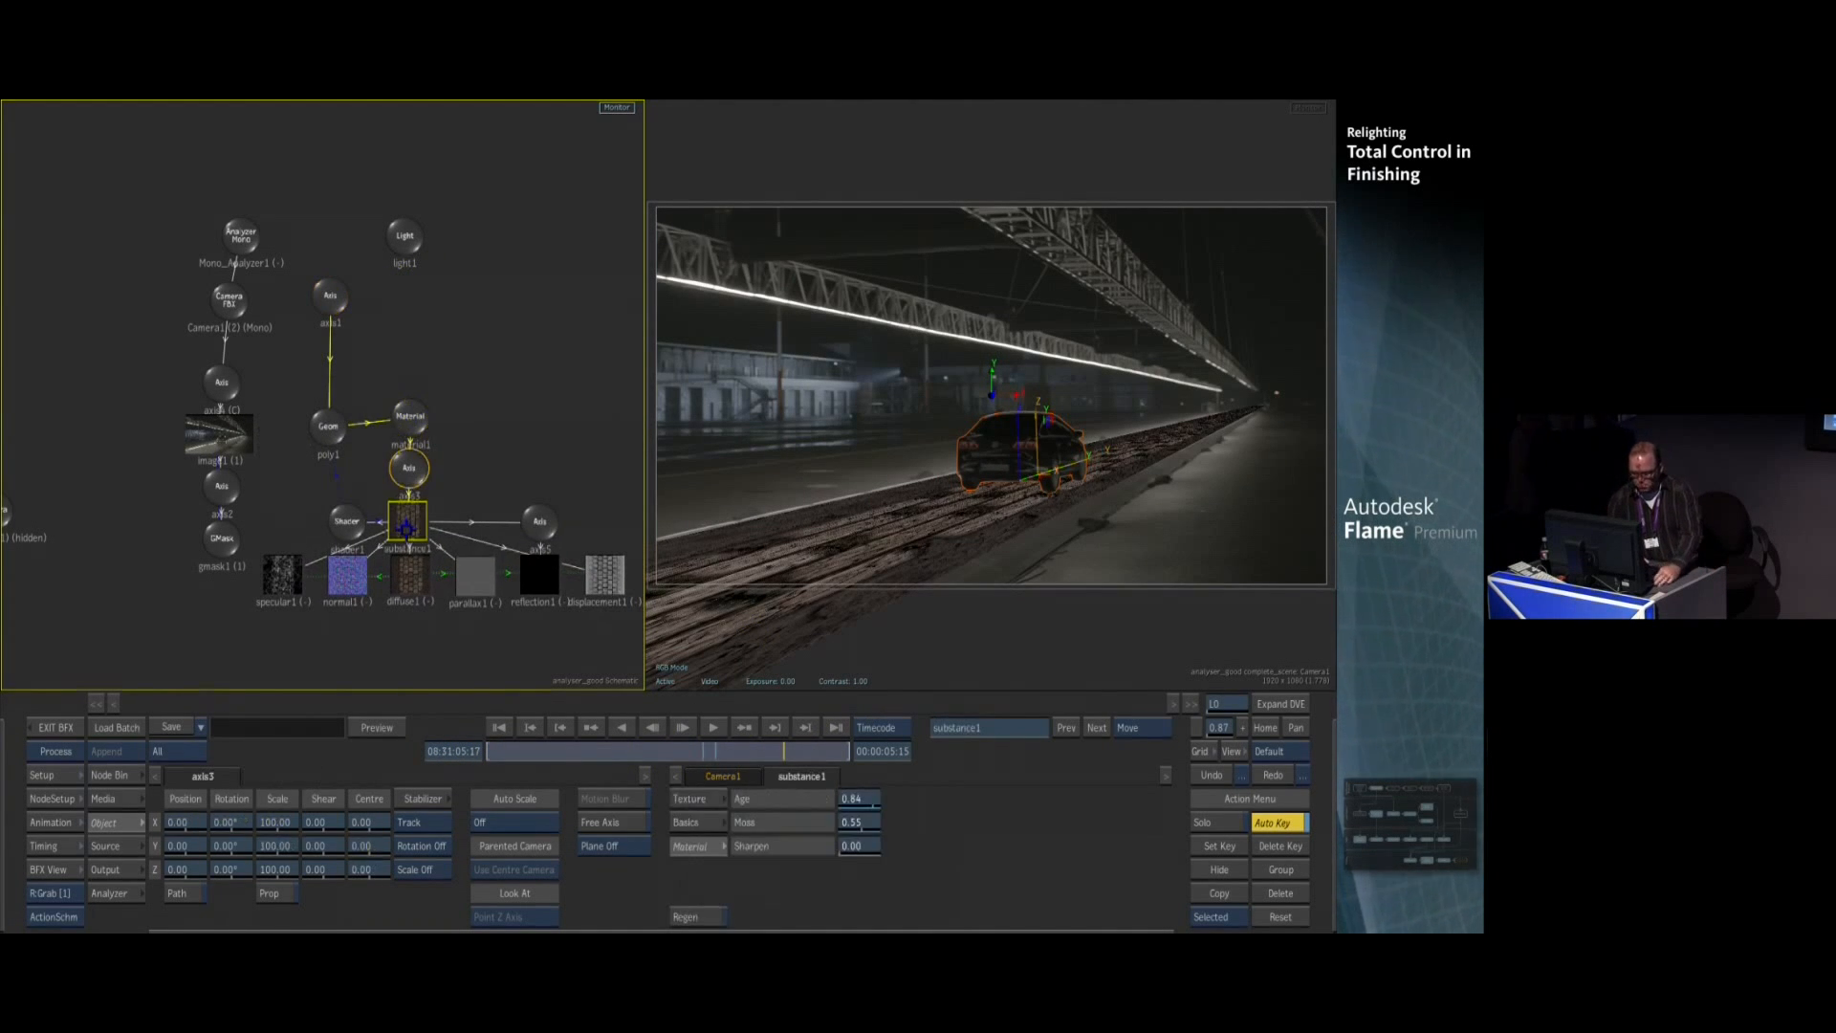
Change the substance1 preset to Road 02 after scanning the preset subdirectories
click(691, 800)
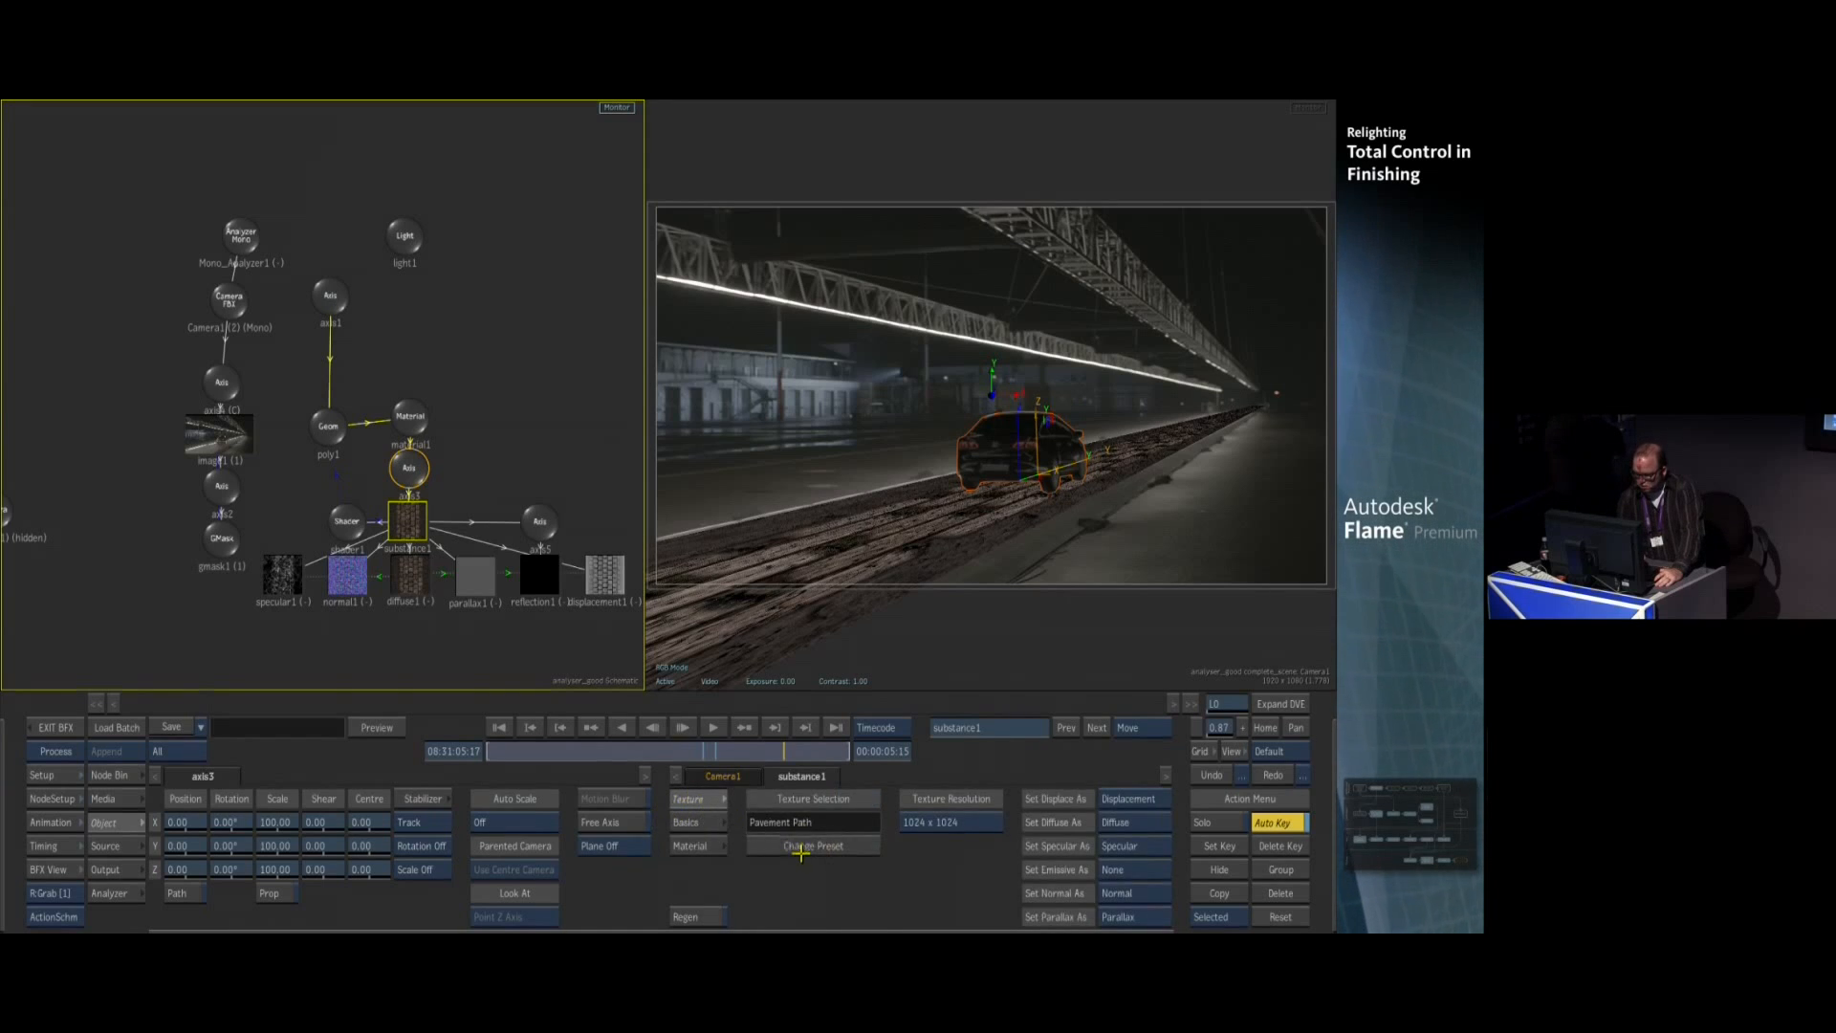
click(800, 847)
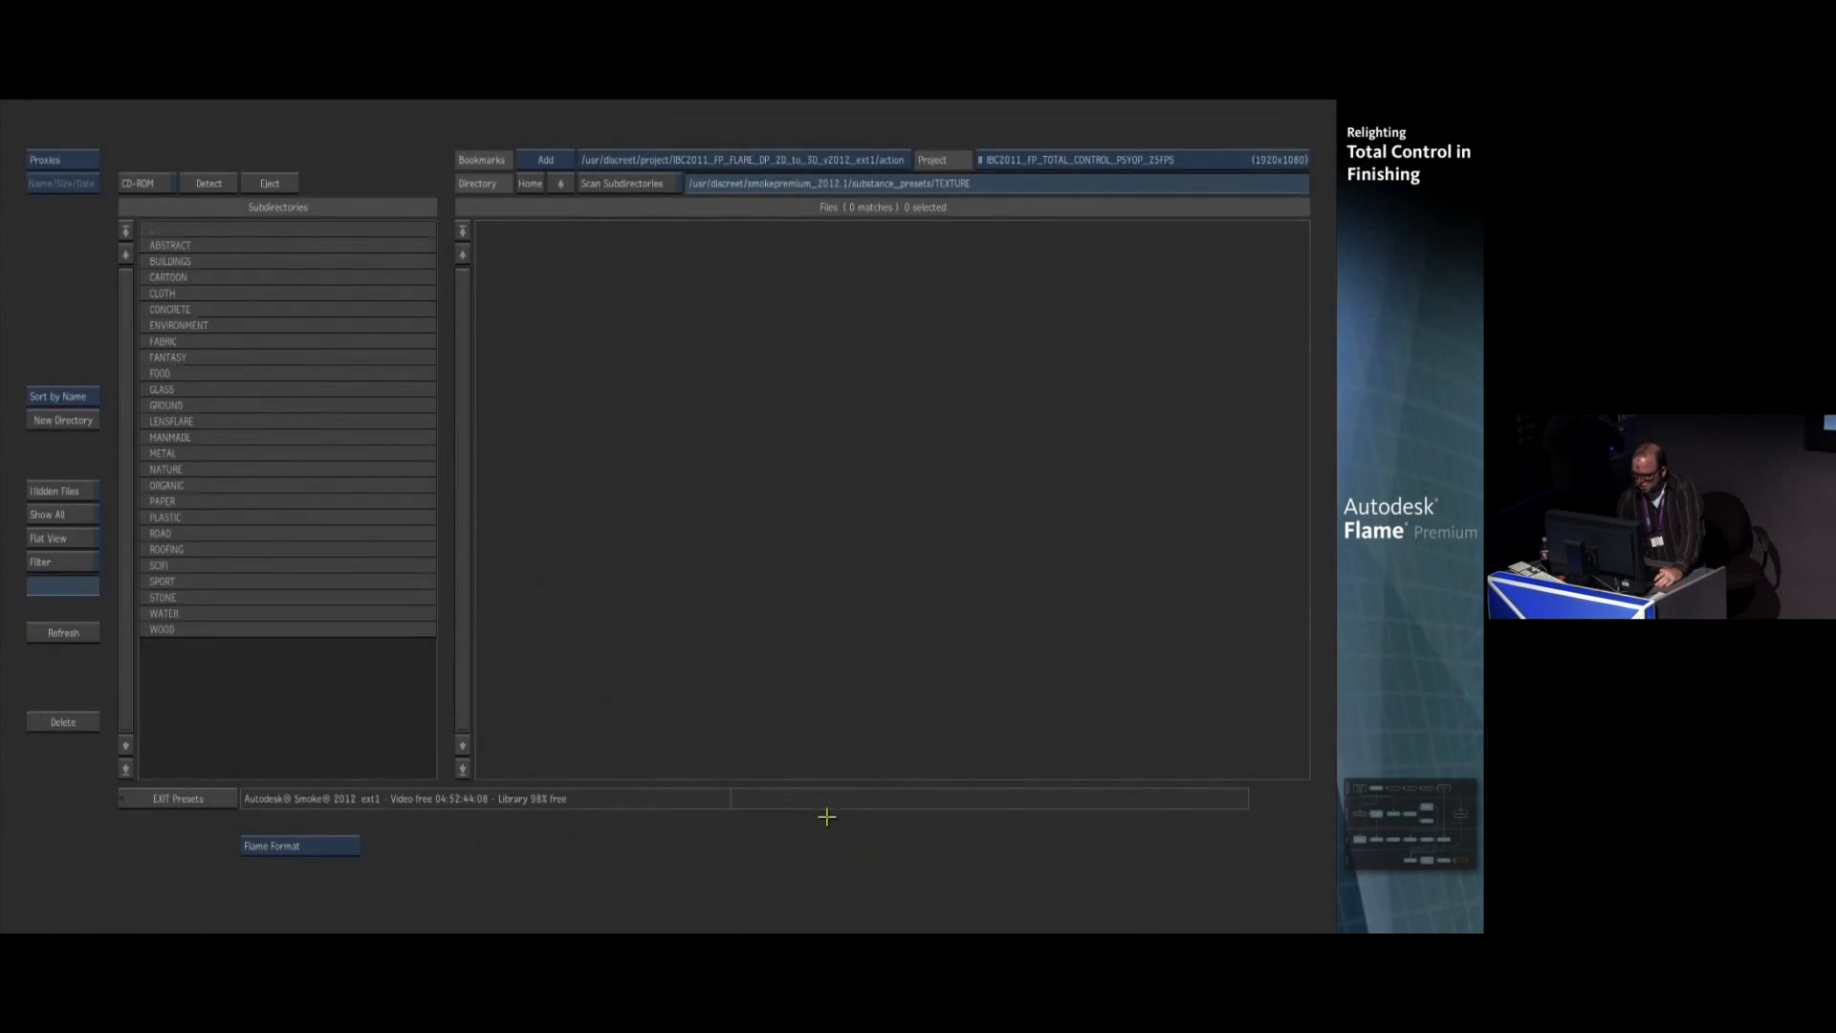
click(611, 184)
drag(467, 513, 479, 601)
click(941, 484)
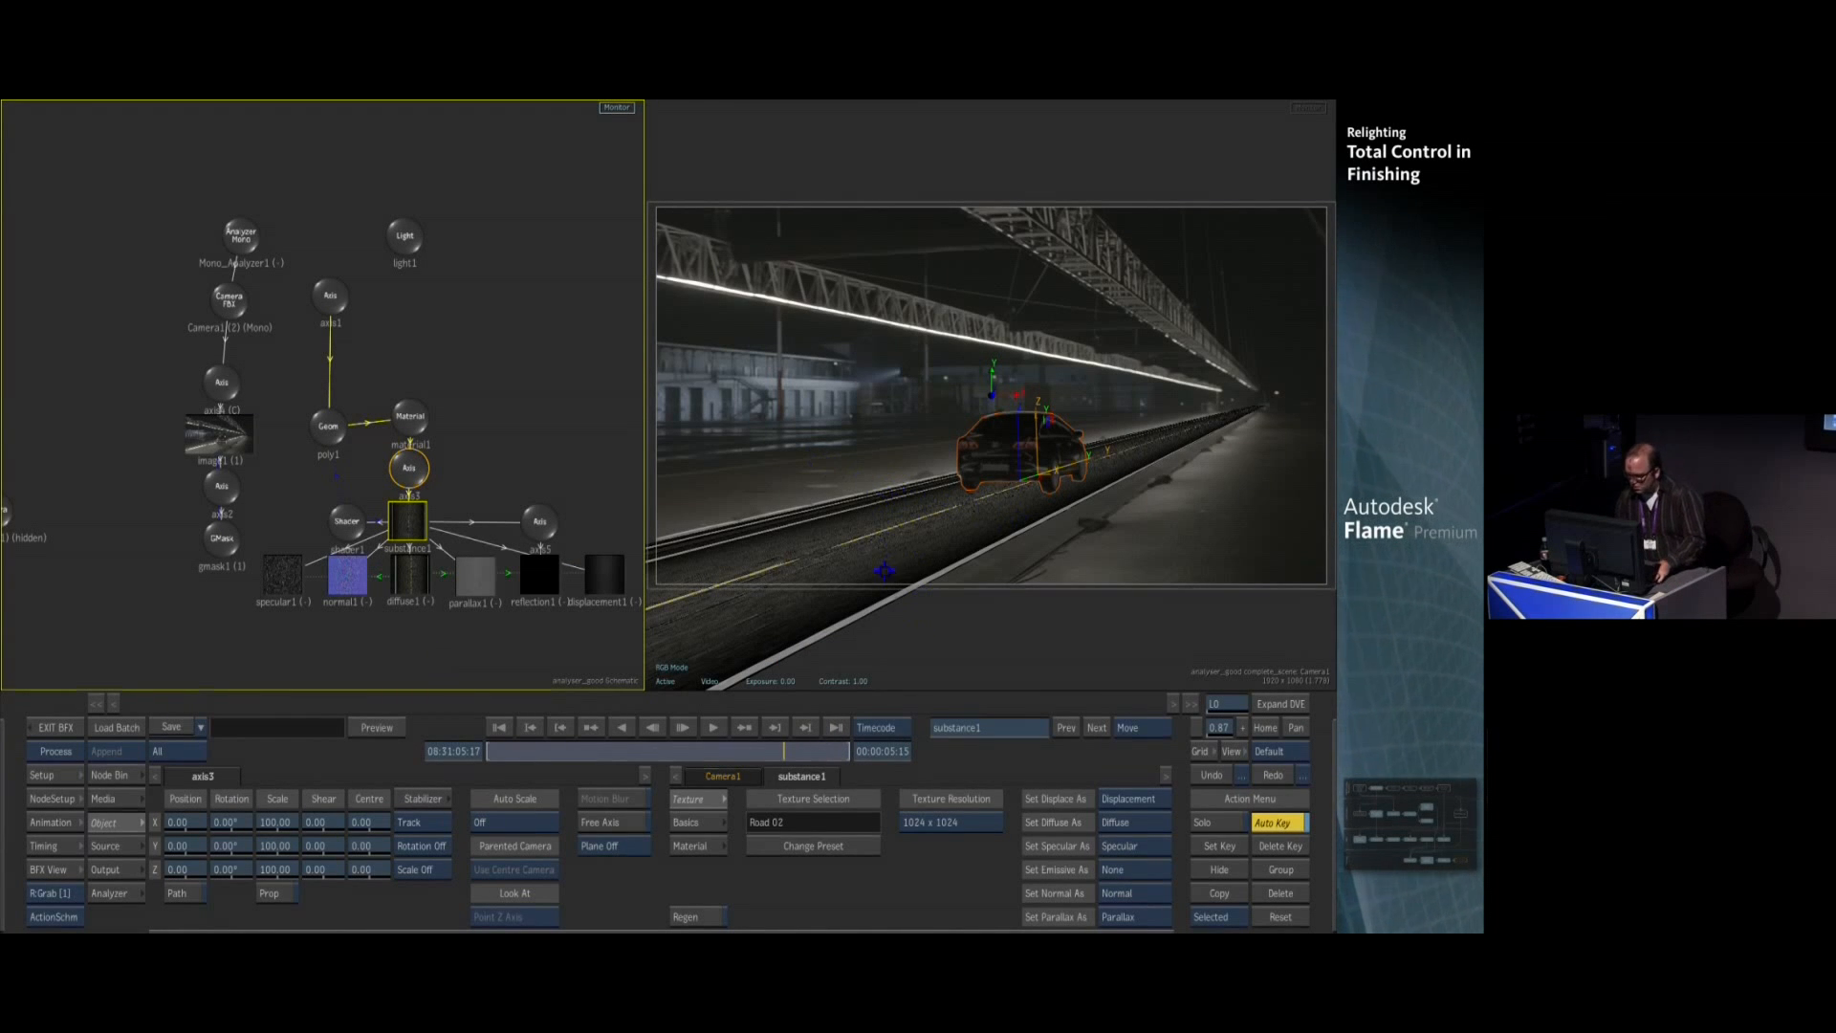
Set the Road 02 substance's Line Size to 0.88 and Damages to 0.51, and scrub through the shot
click(410, 574)
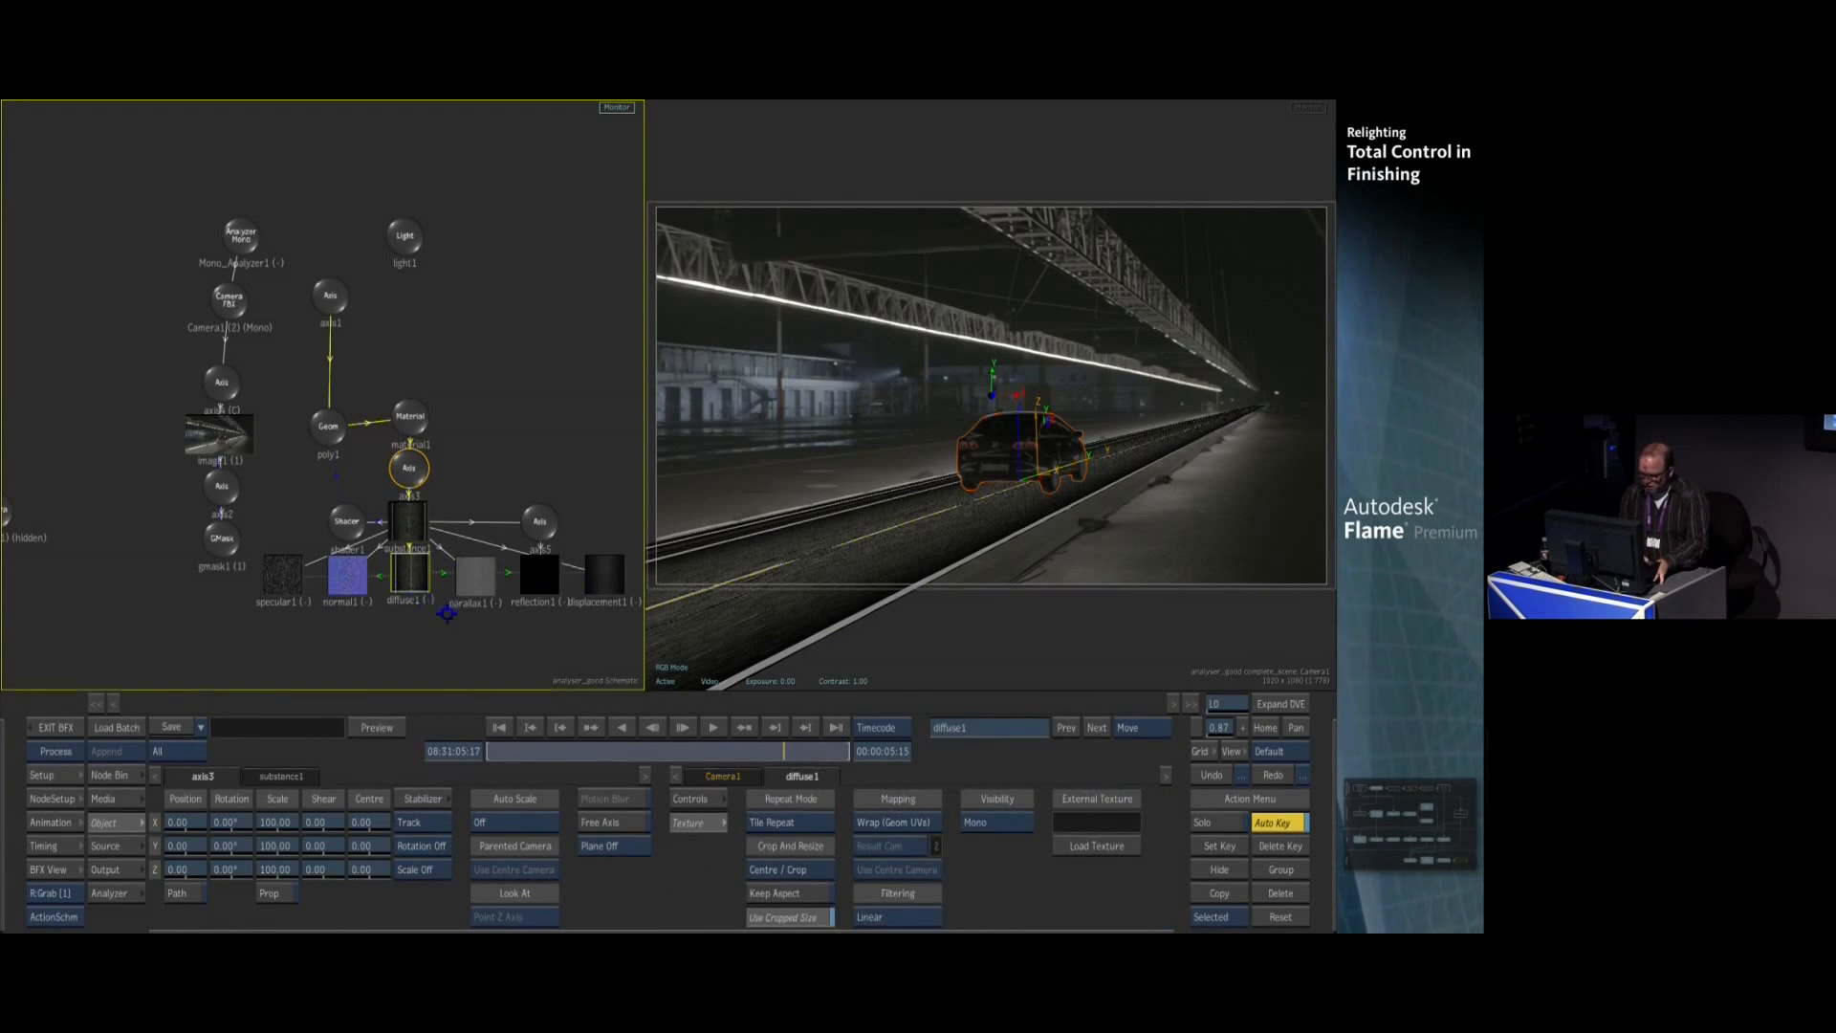
click(407, 524)
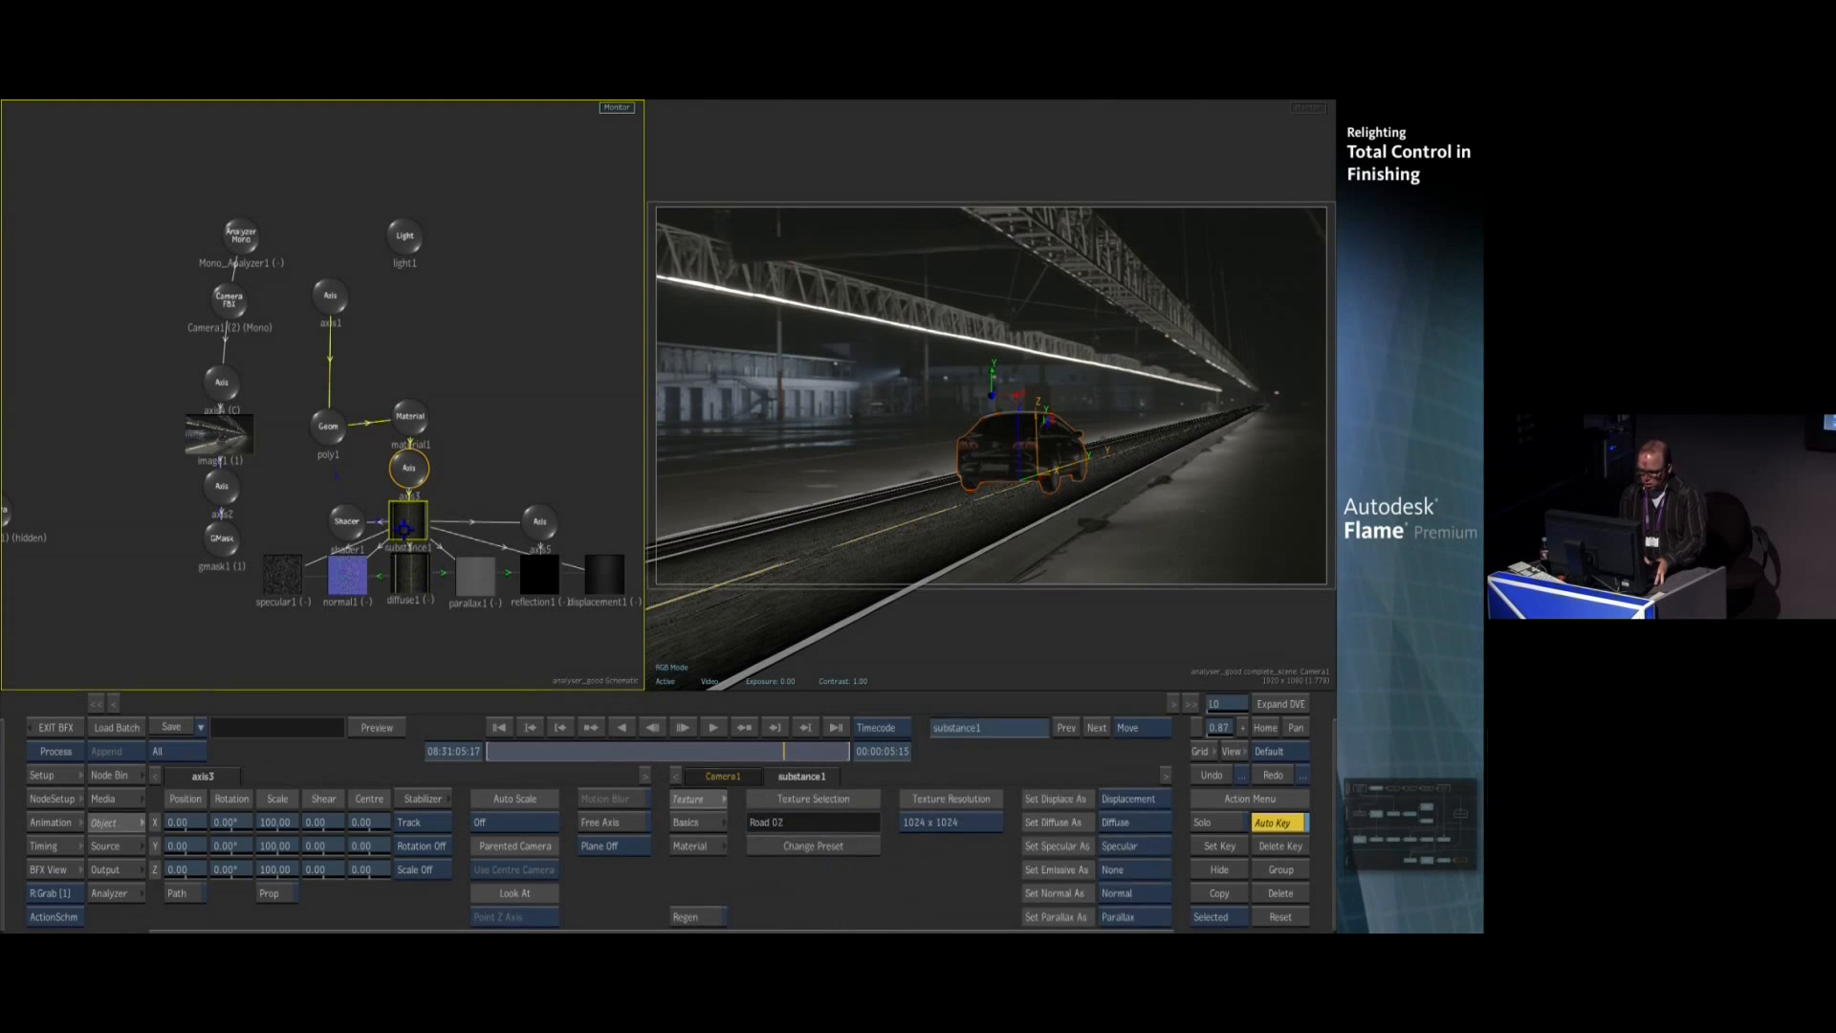
click(690, 846)
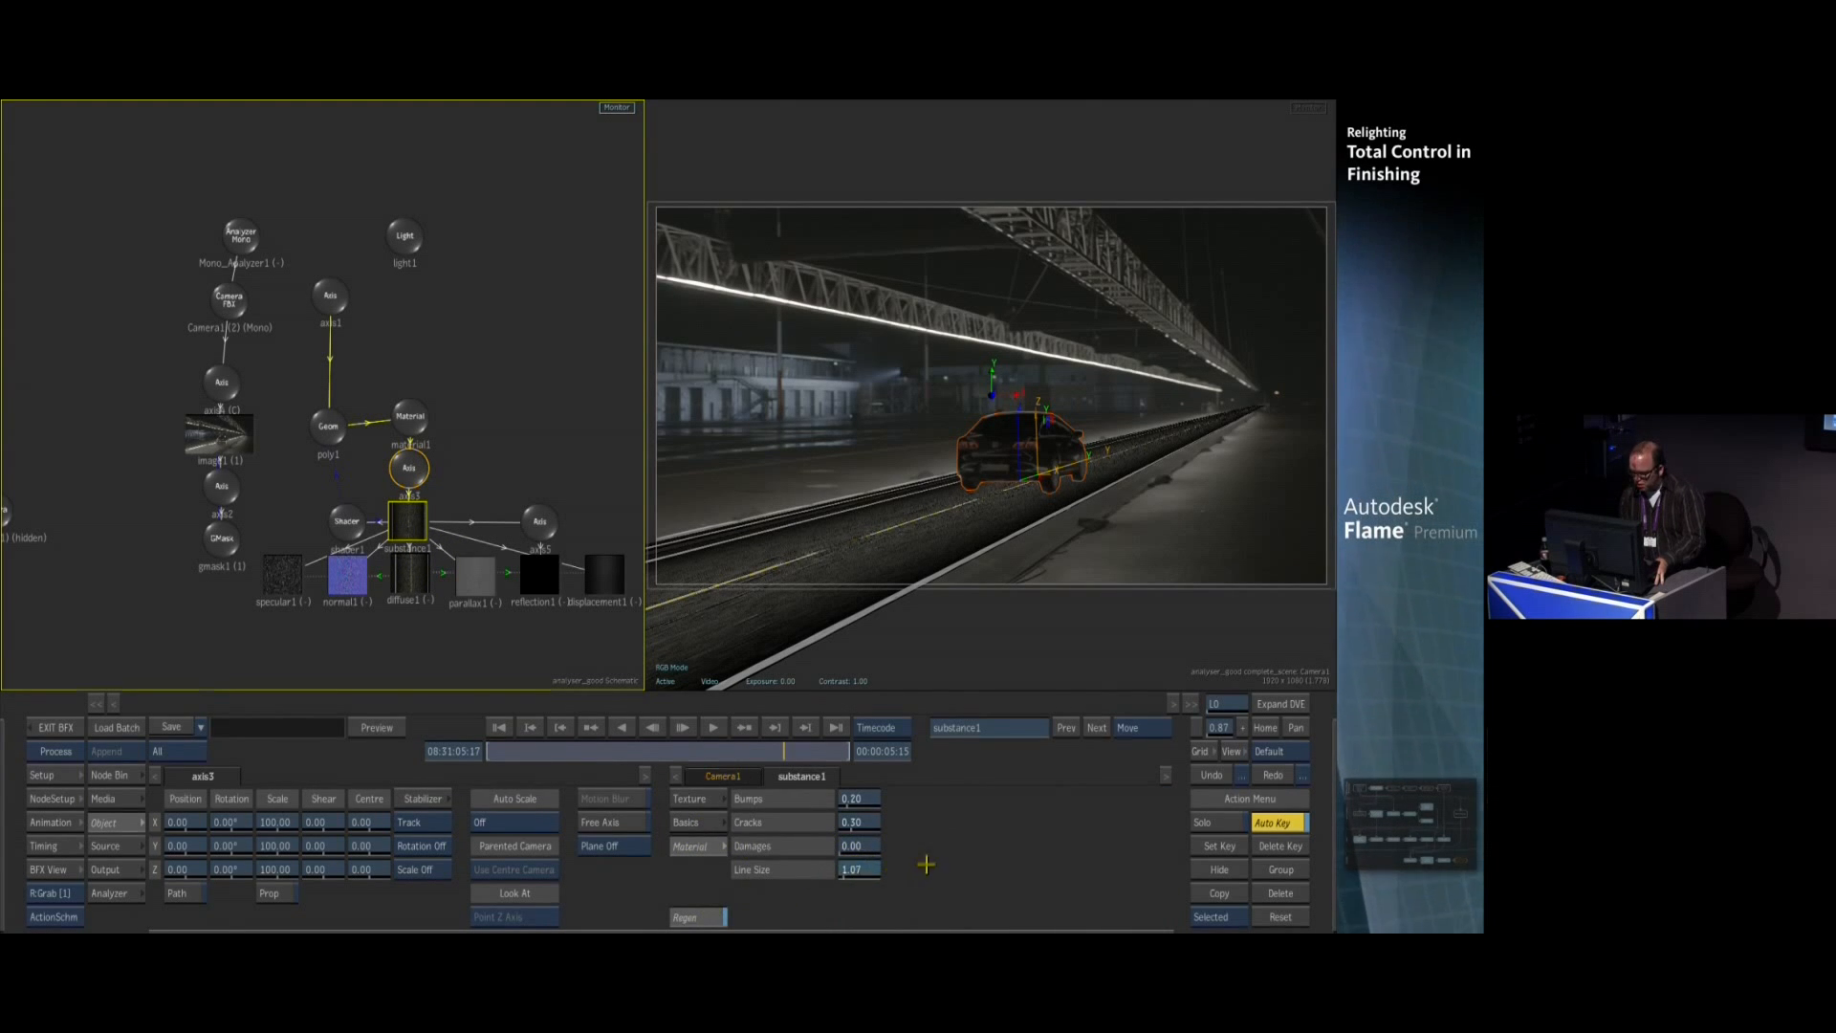
drag(926, 858, 853, 838)
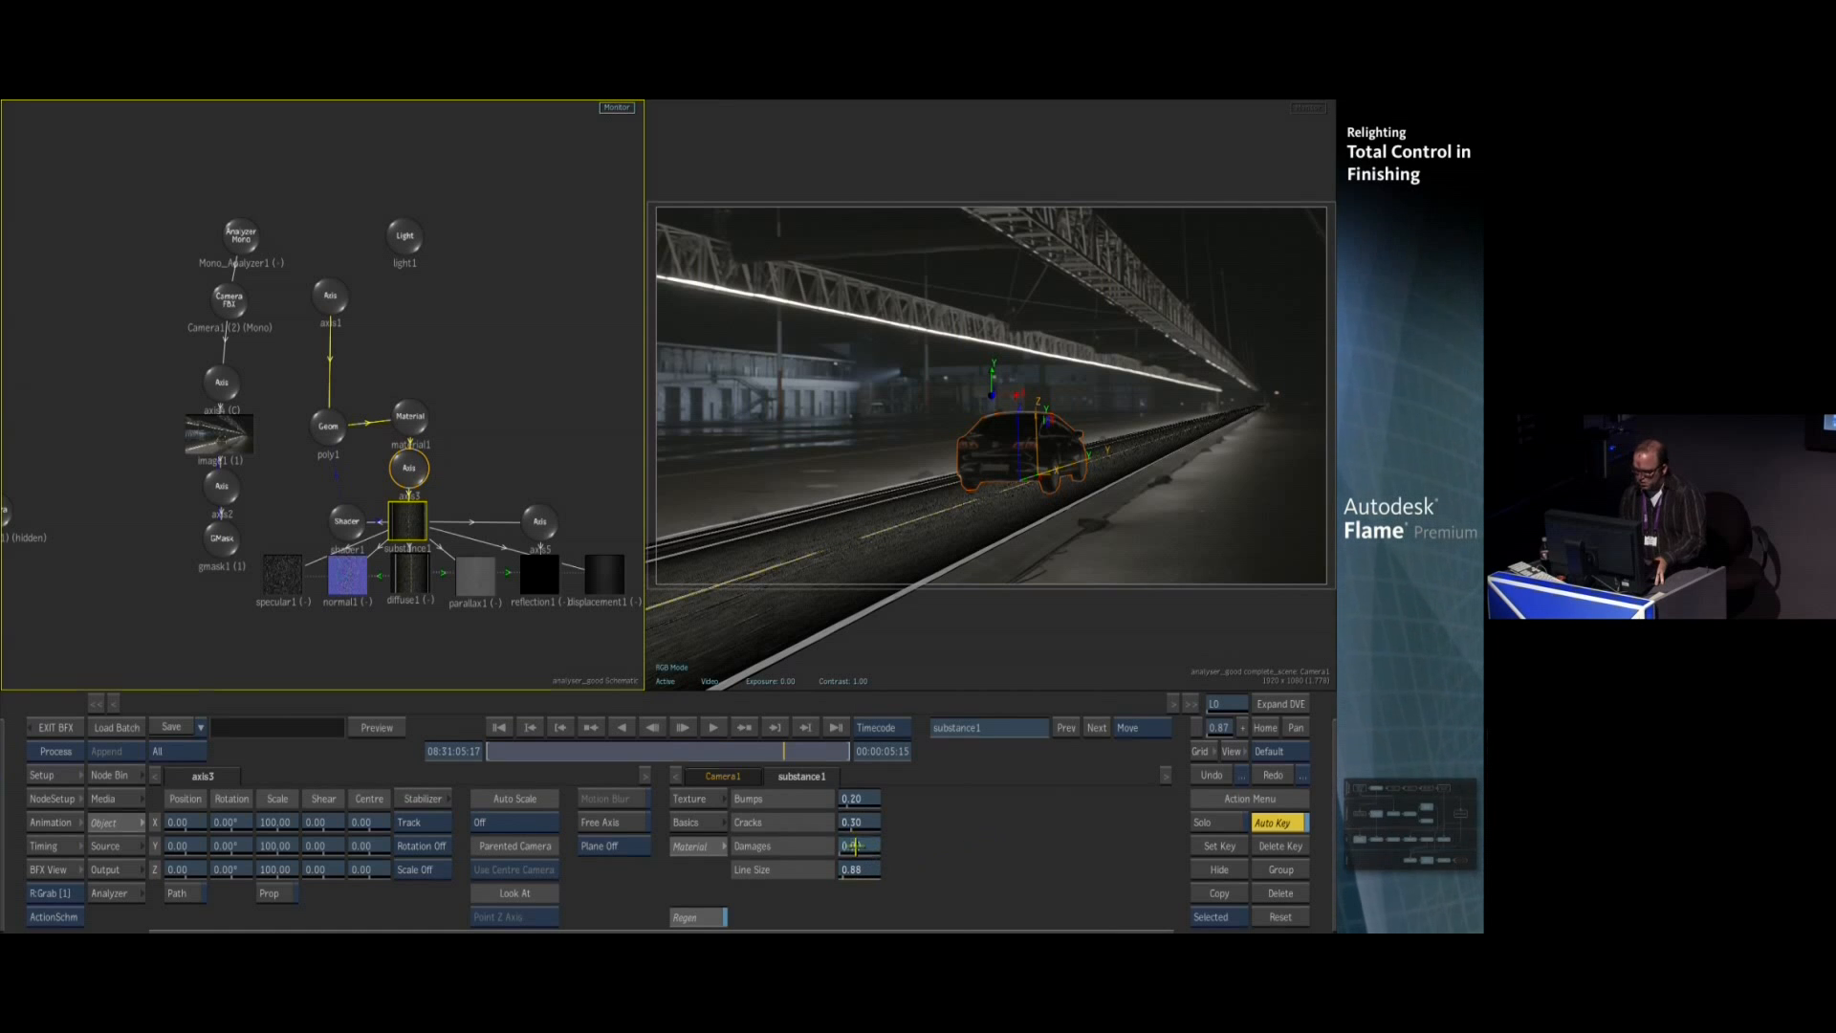
drag(1065, 842, 1071, 842)
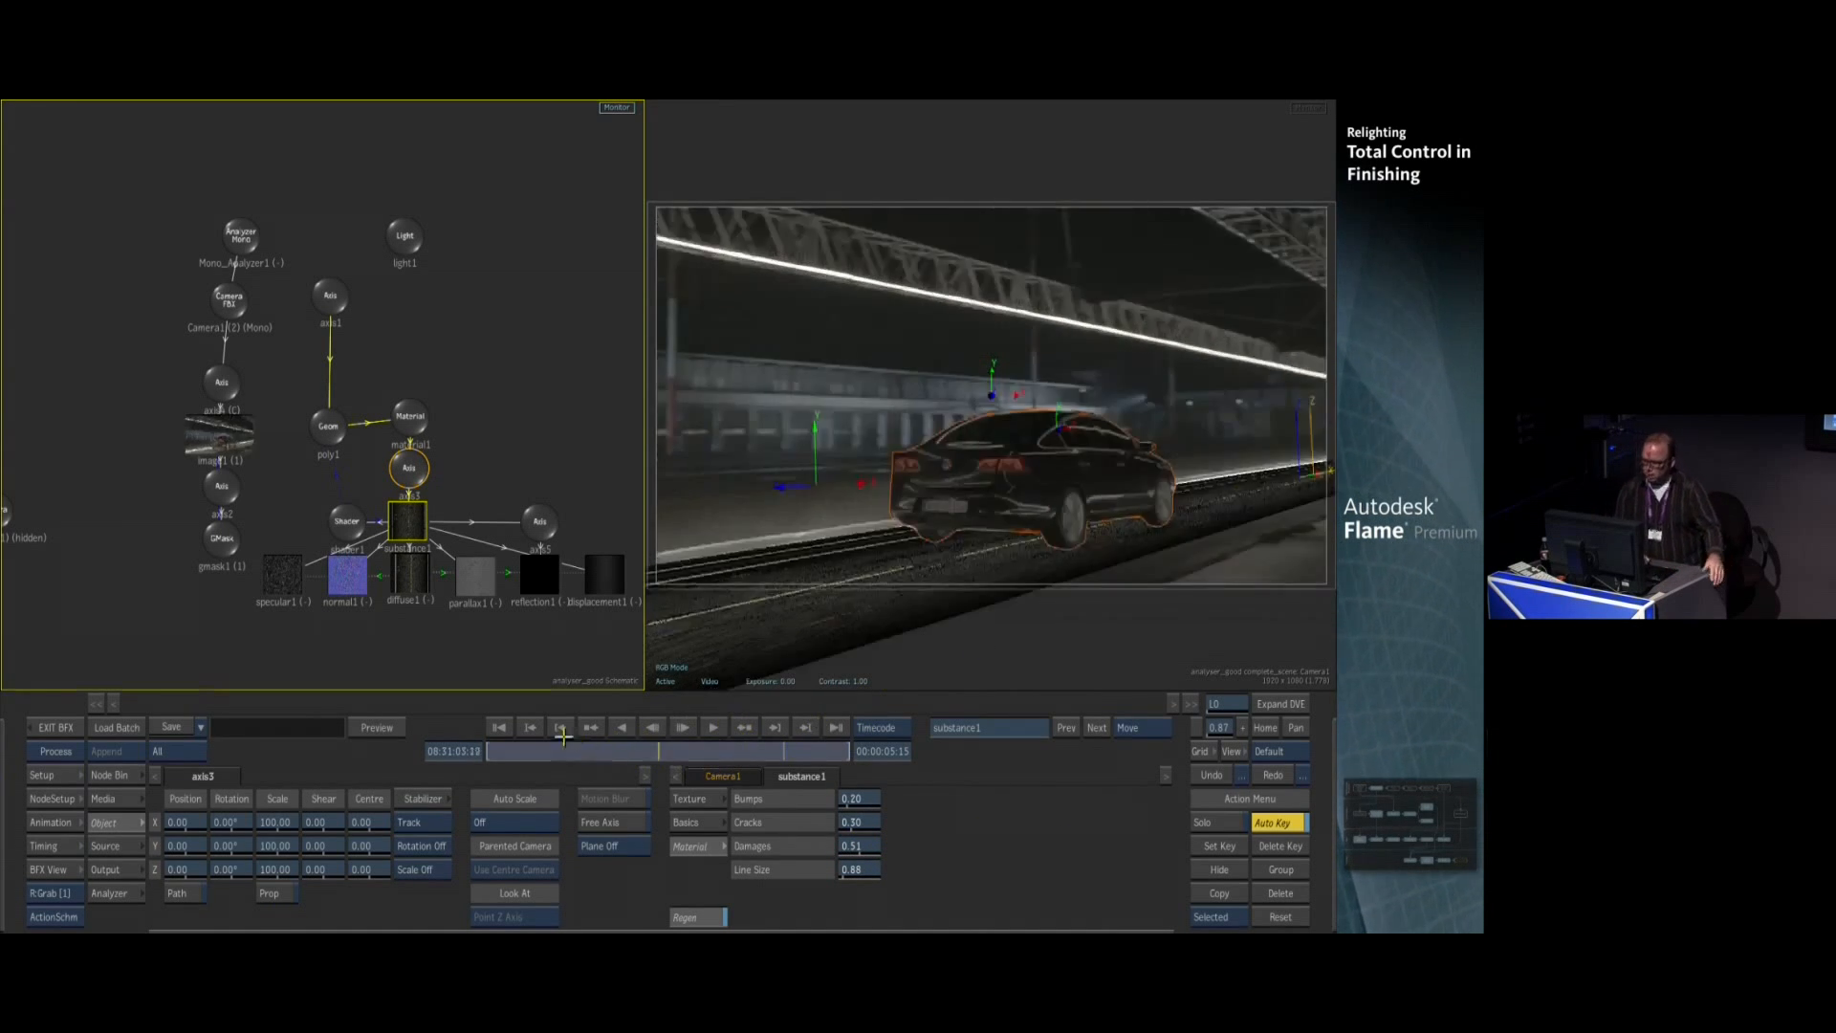
drag(856, 751, 926, 762)
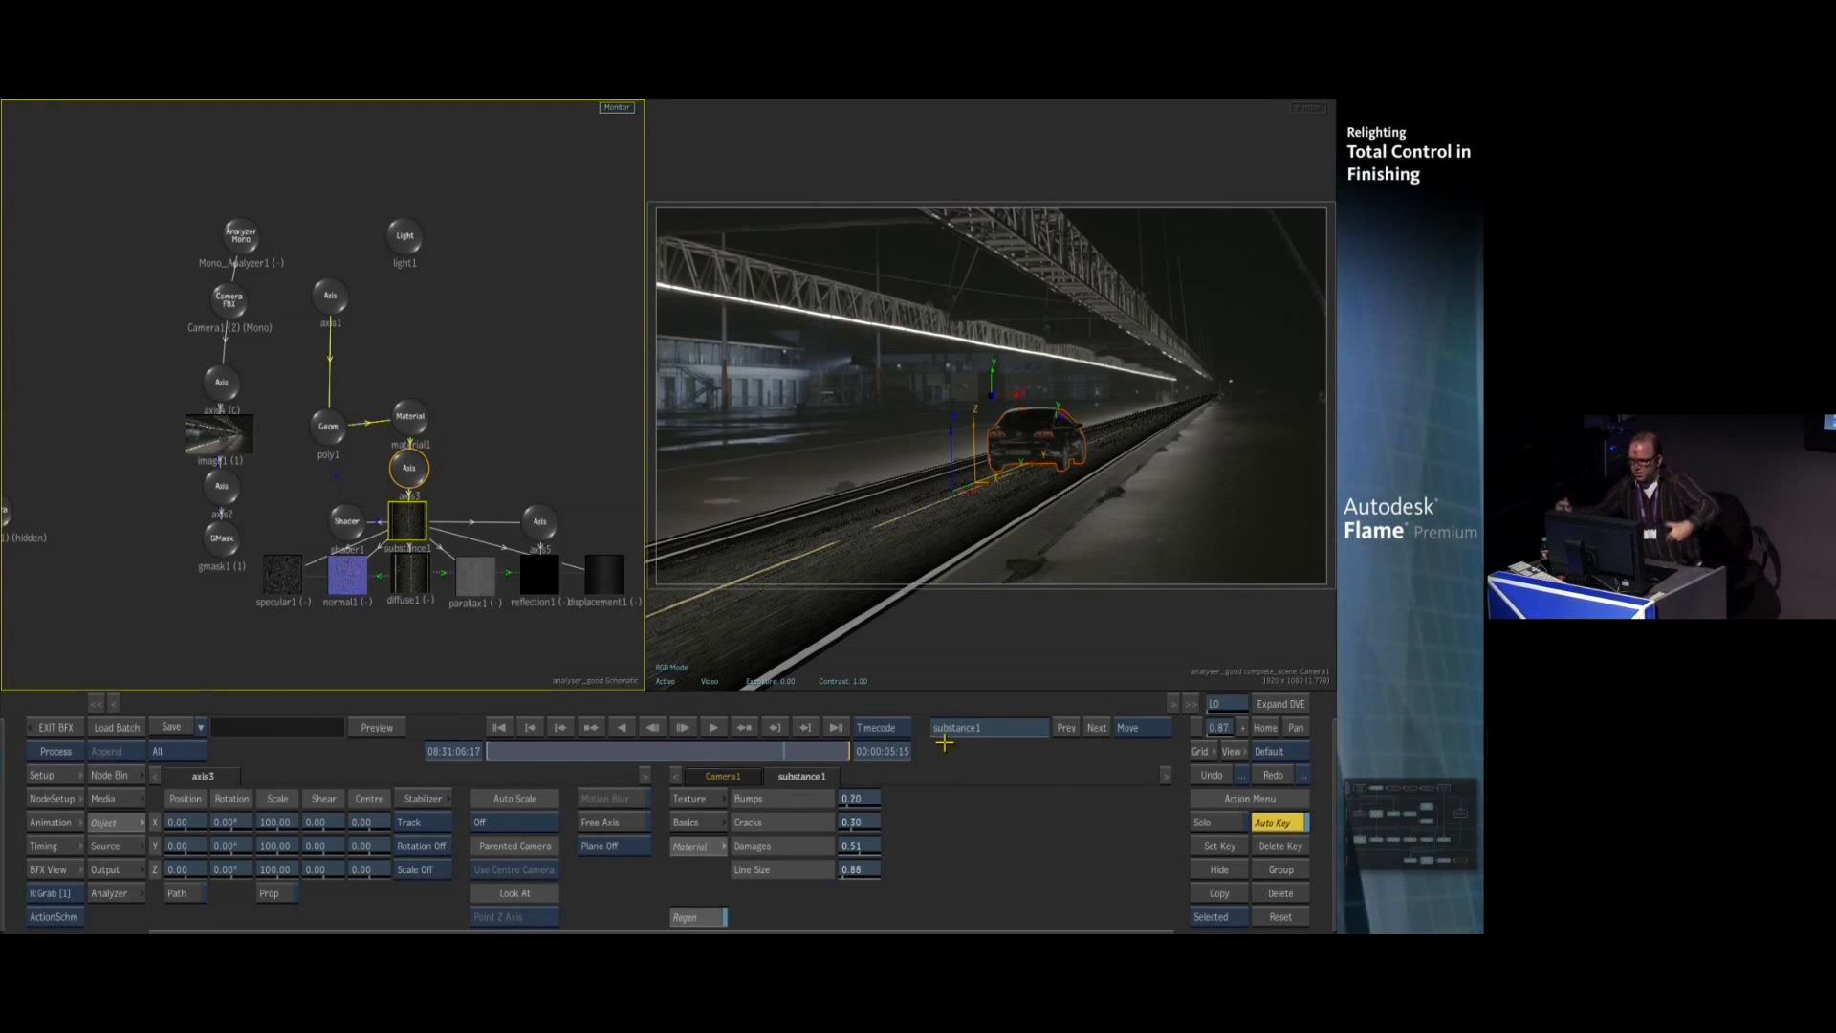
Return to the Batch schematic and add the timeline_analyzer_projector setup from the project bin below the existing node trees
mouse_move(2, 899)
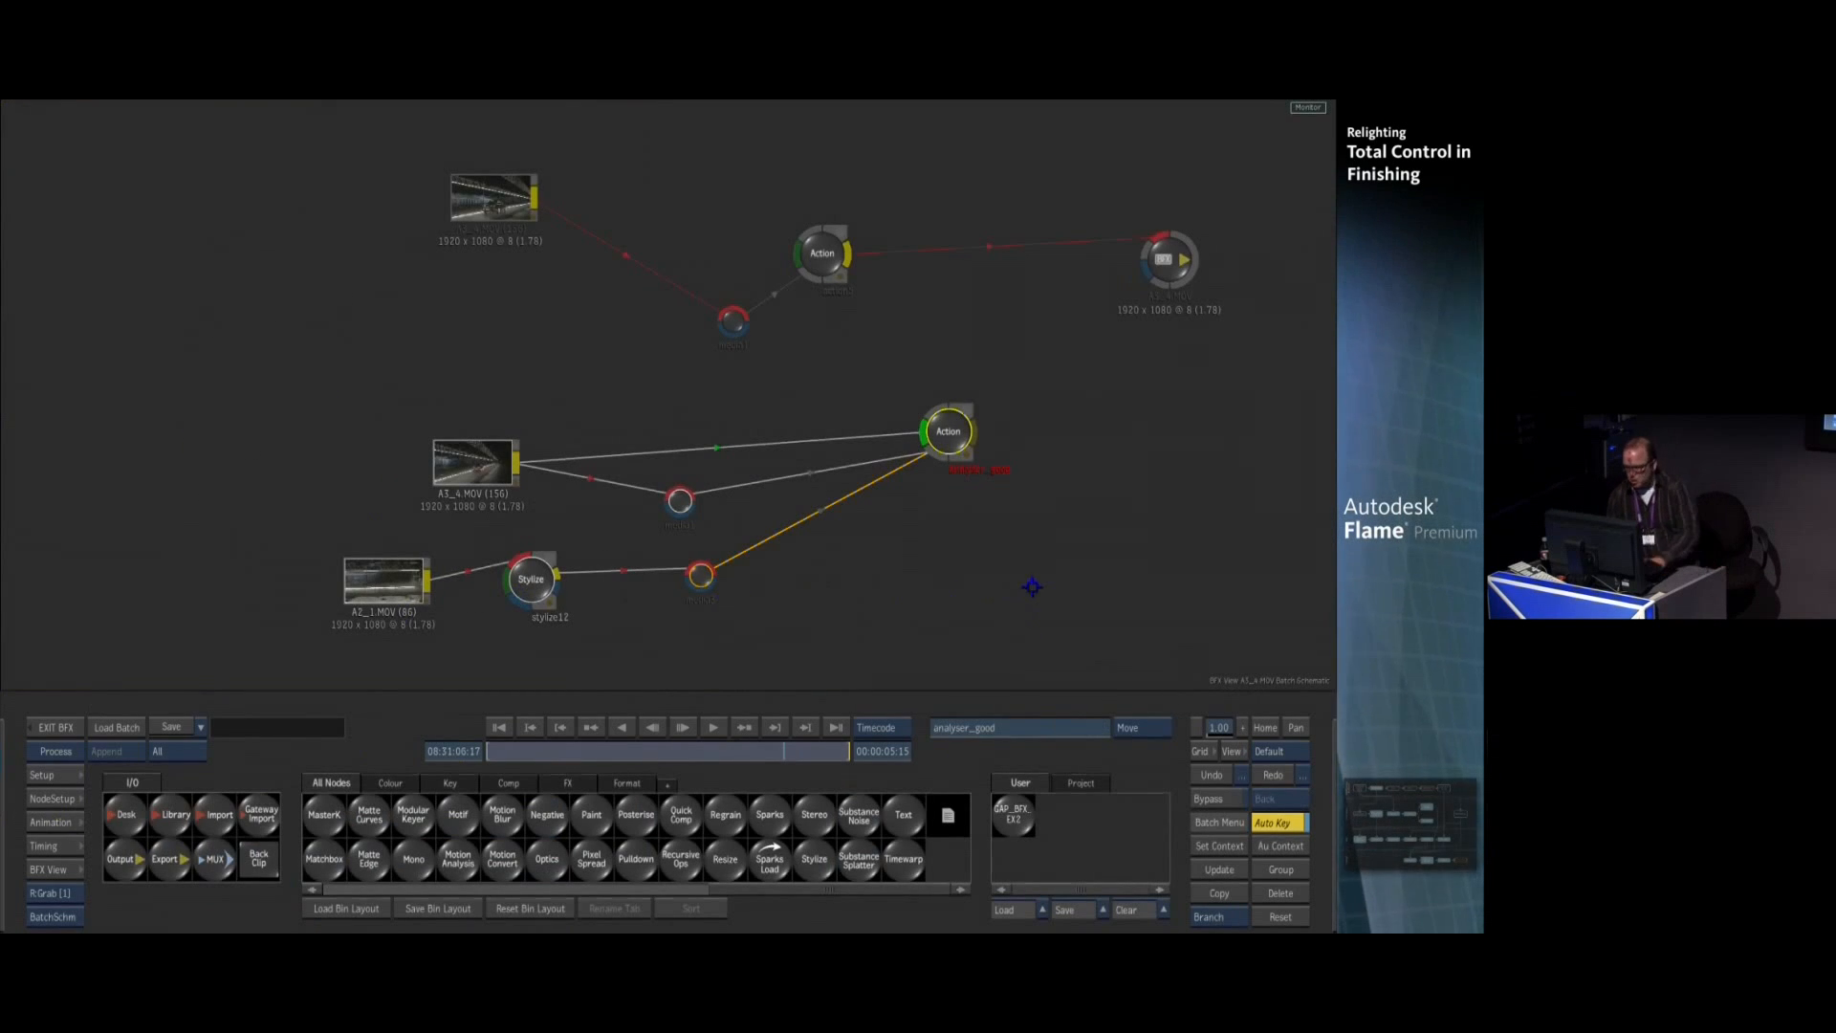
drag(1024, 586, 657, 402)
click(1082, 780)
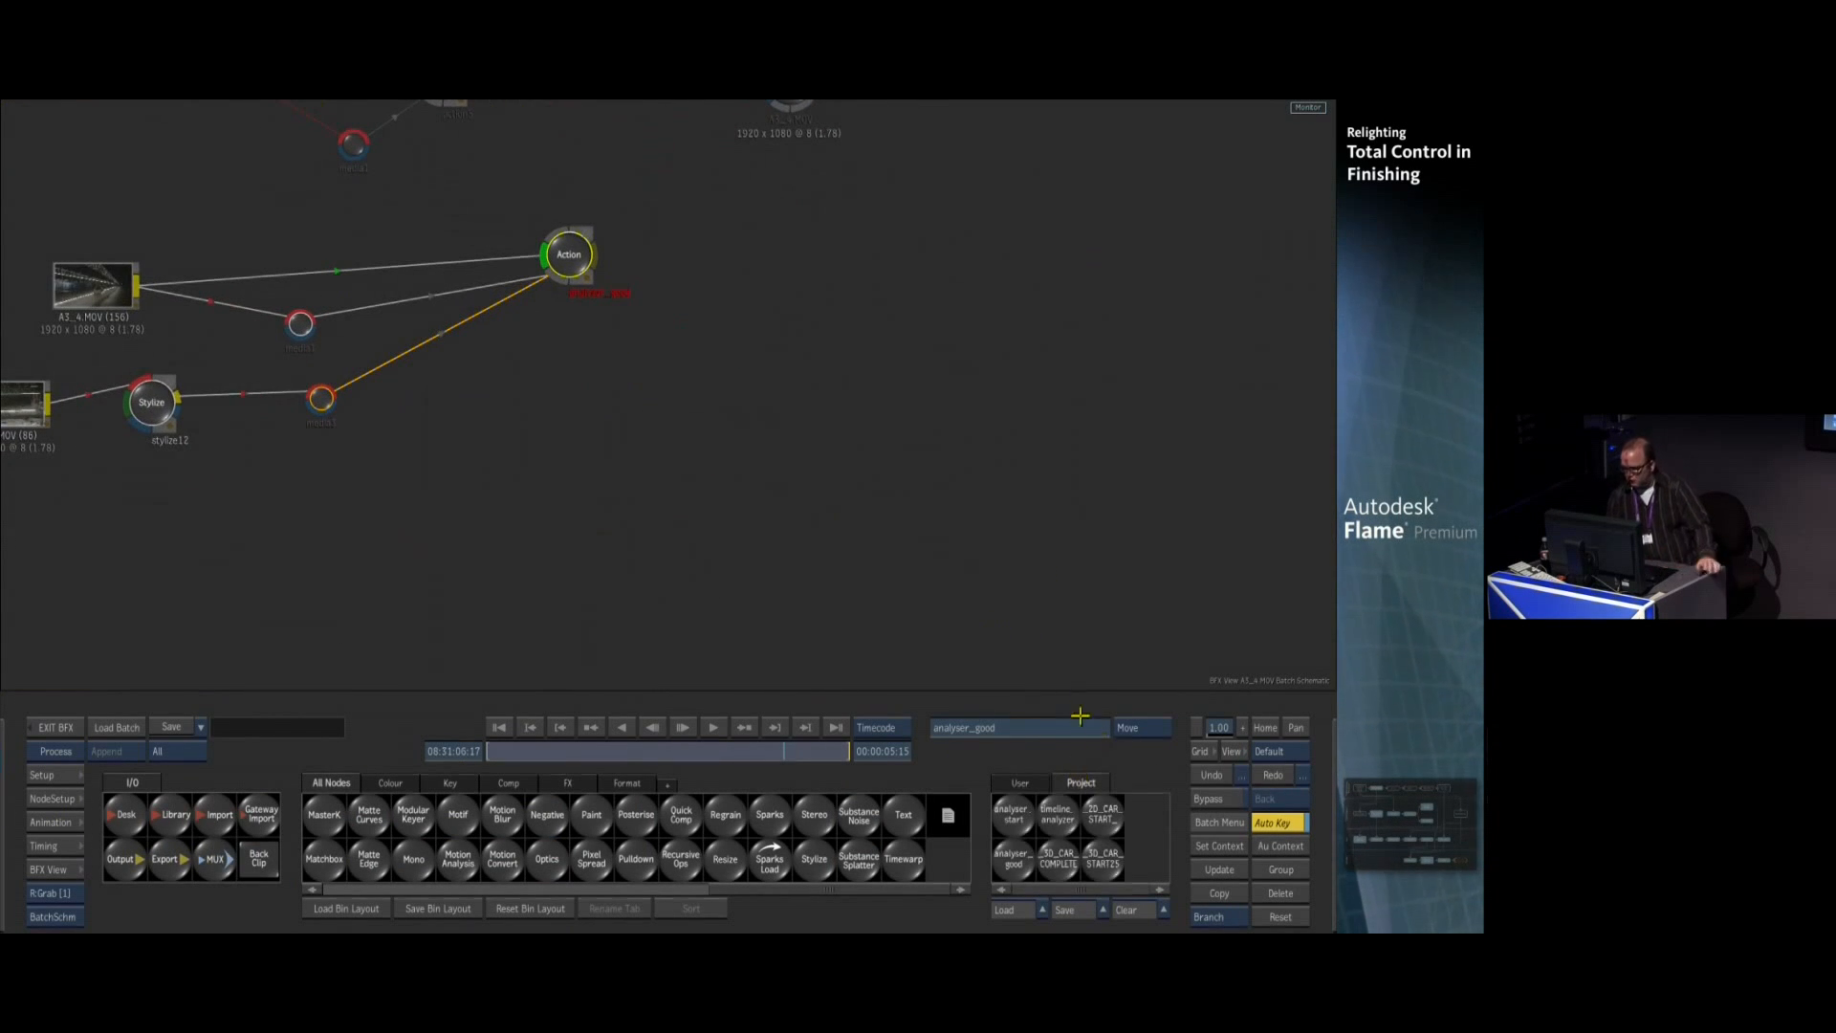
drag(1069, 838, 843, 429)
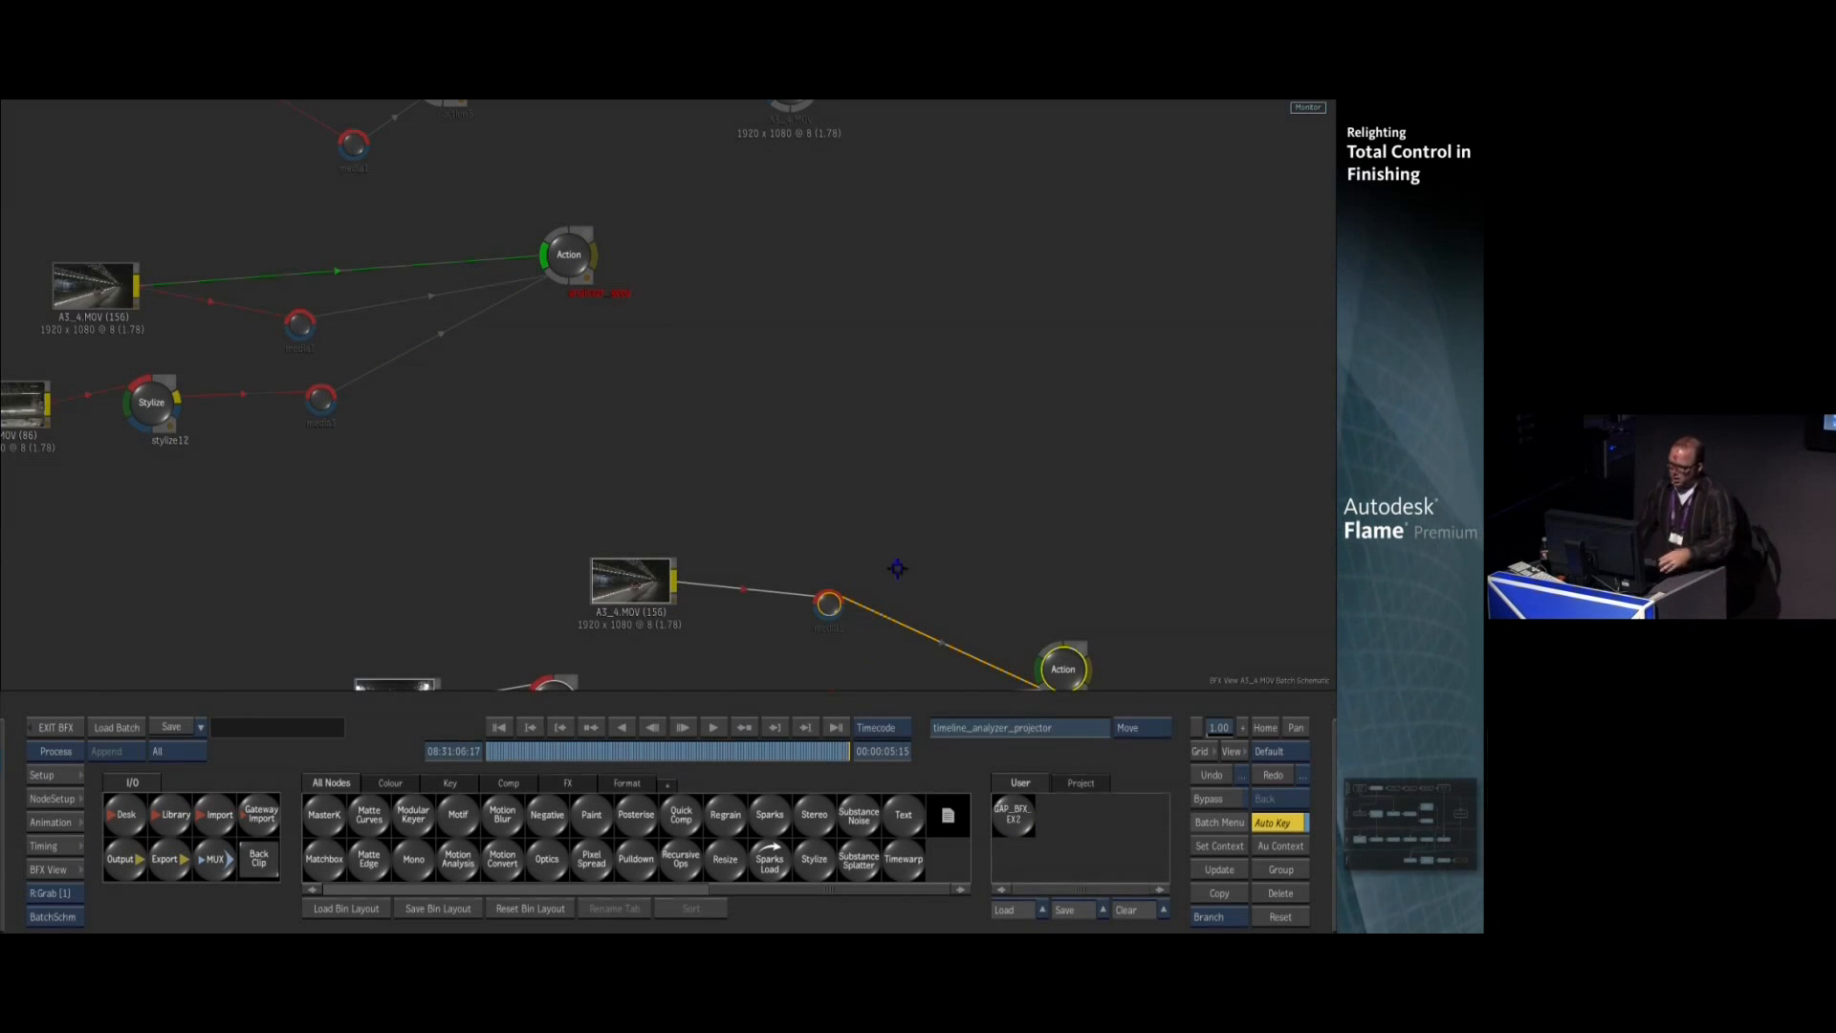
drag(967, 393, 909, 516)
drag(1001, 570, 927, 554)
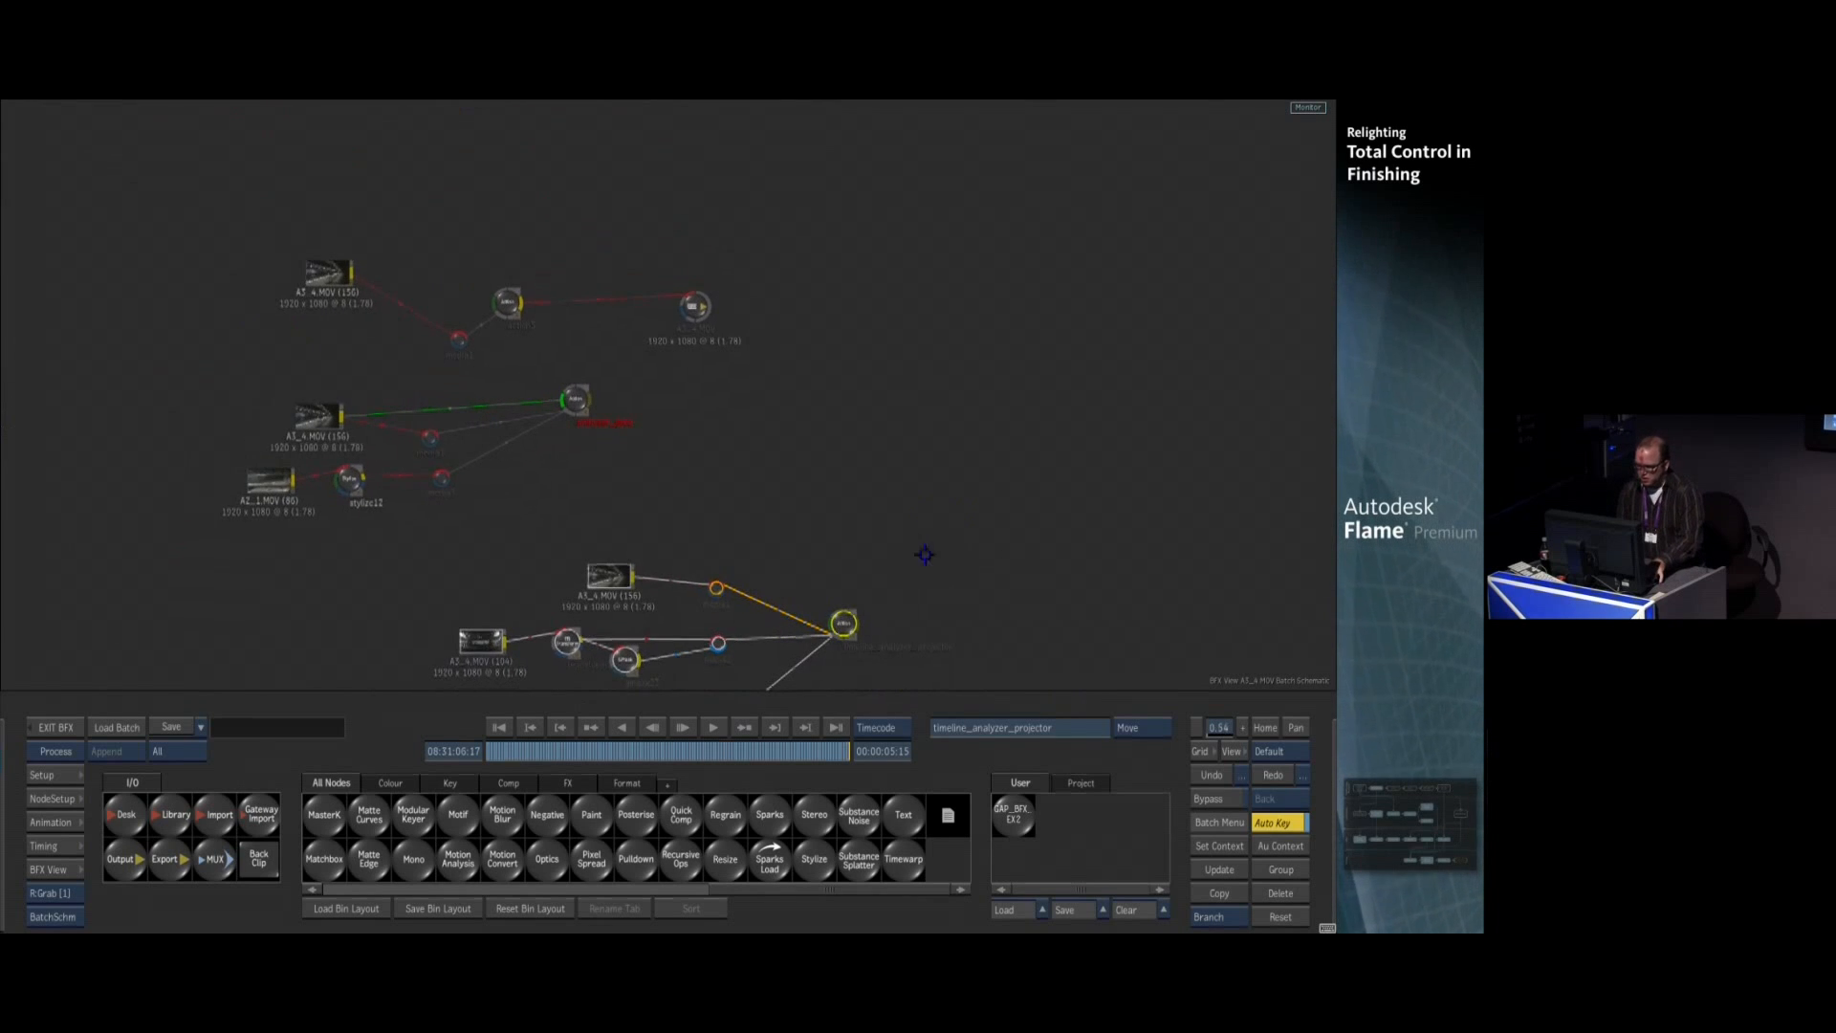
Detach the output node from the original Action and connect it to the timeline_analyzer_projector Action
drag(698, 313, 1140, 523)
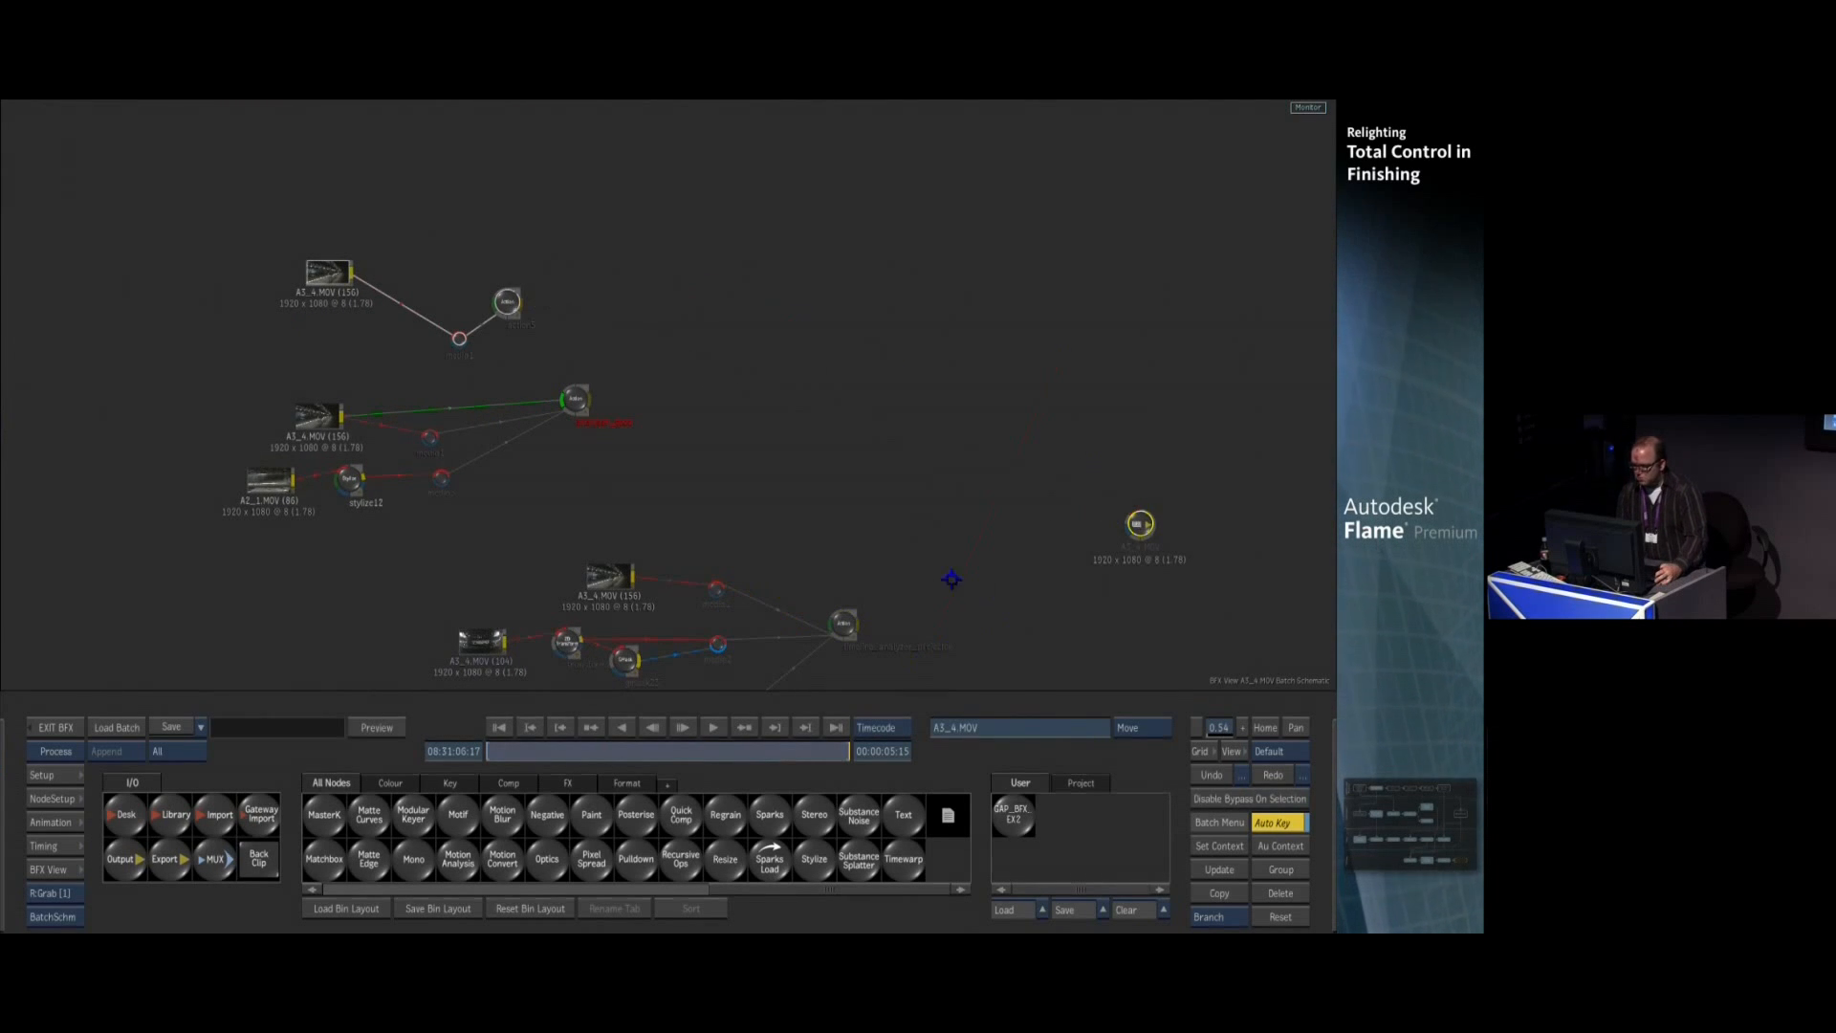
drag(857, 626, 1005, 543)
drag(1005, 631, 1090, 603)
drag(885, 604, 717, 405)
click(651, 377)
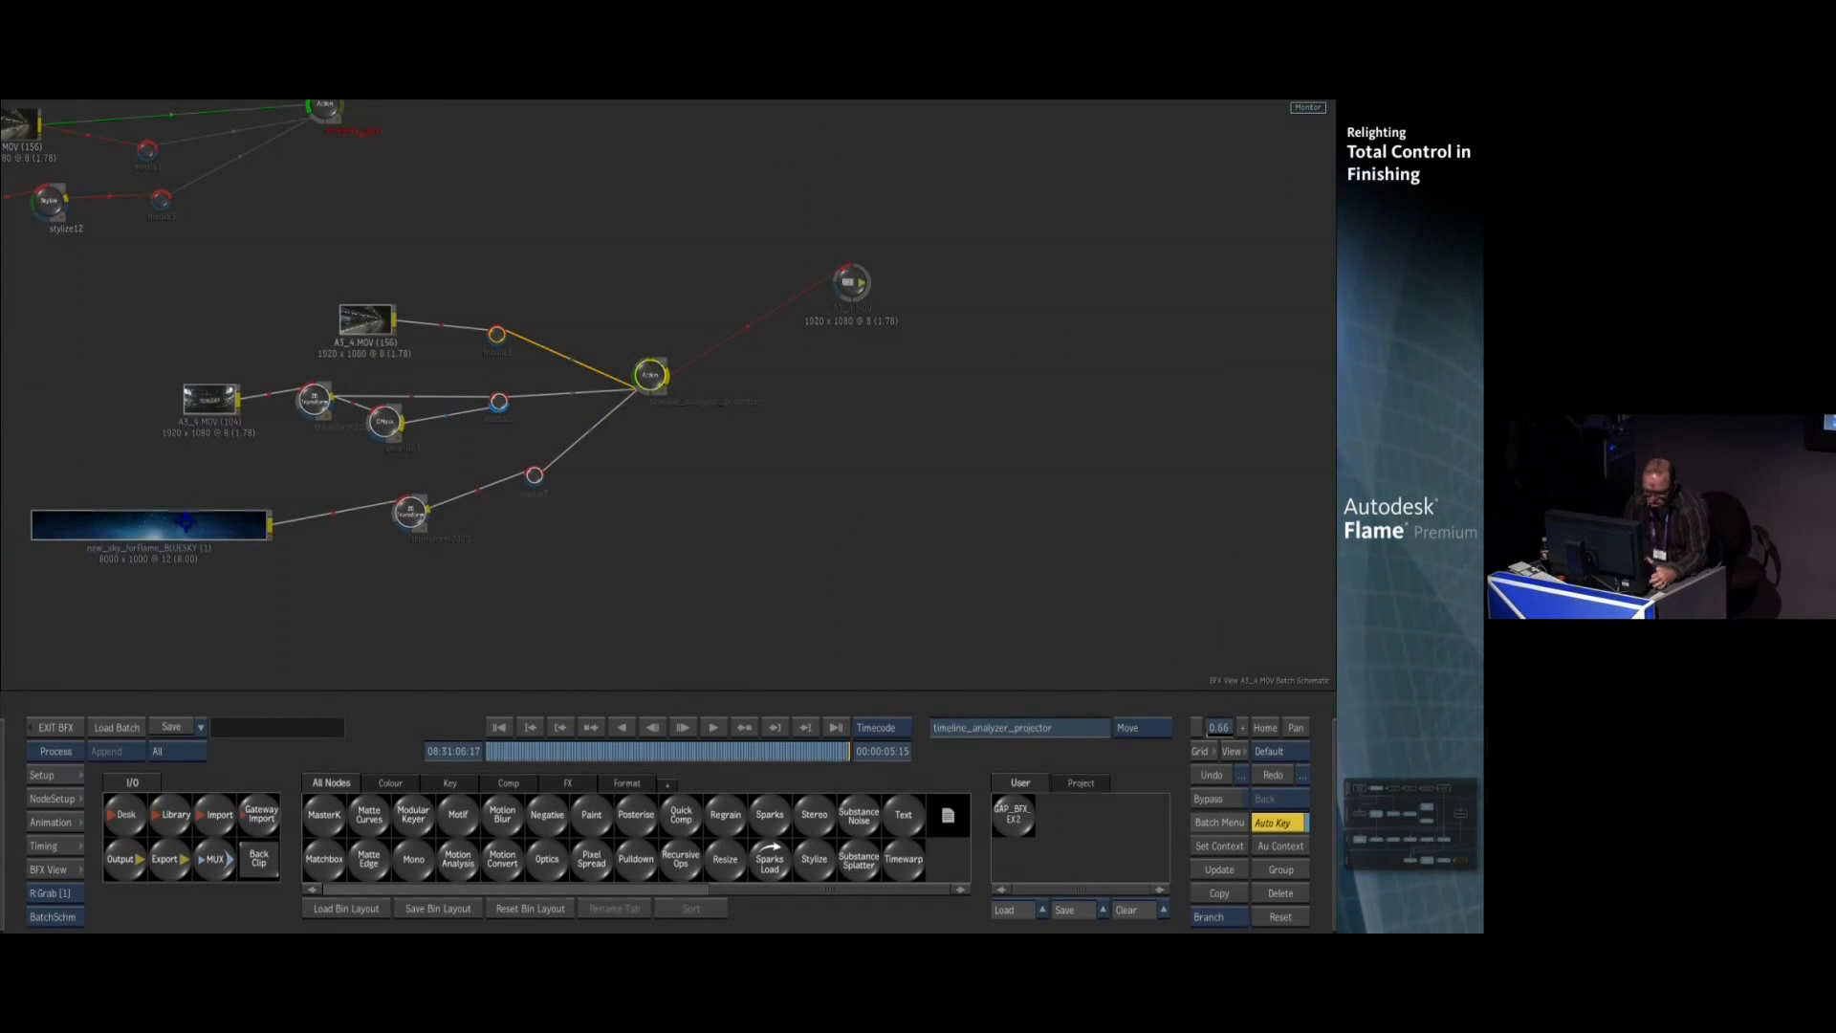
drag(650, 376, 651, 372)
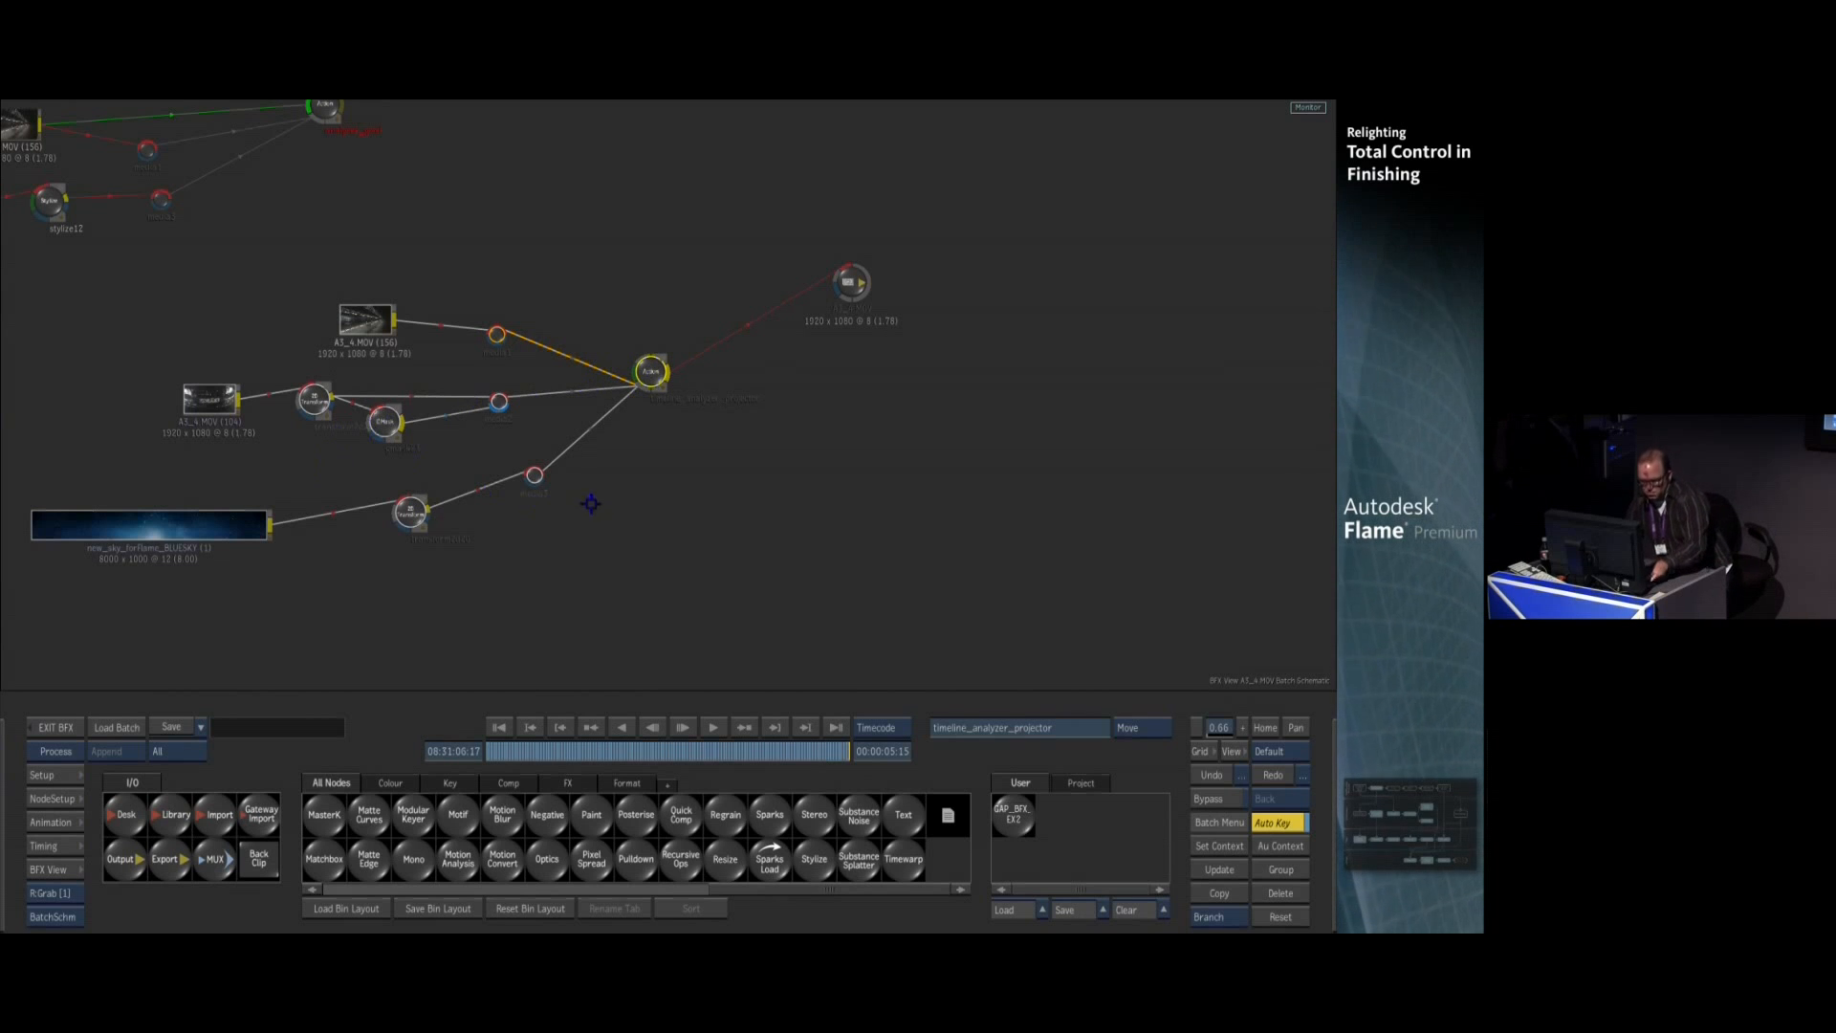
View the result of the car-front A3_4.MOV clip feeding the new setup and return to the schematic
click(218, 410)
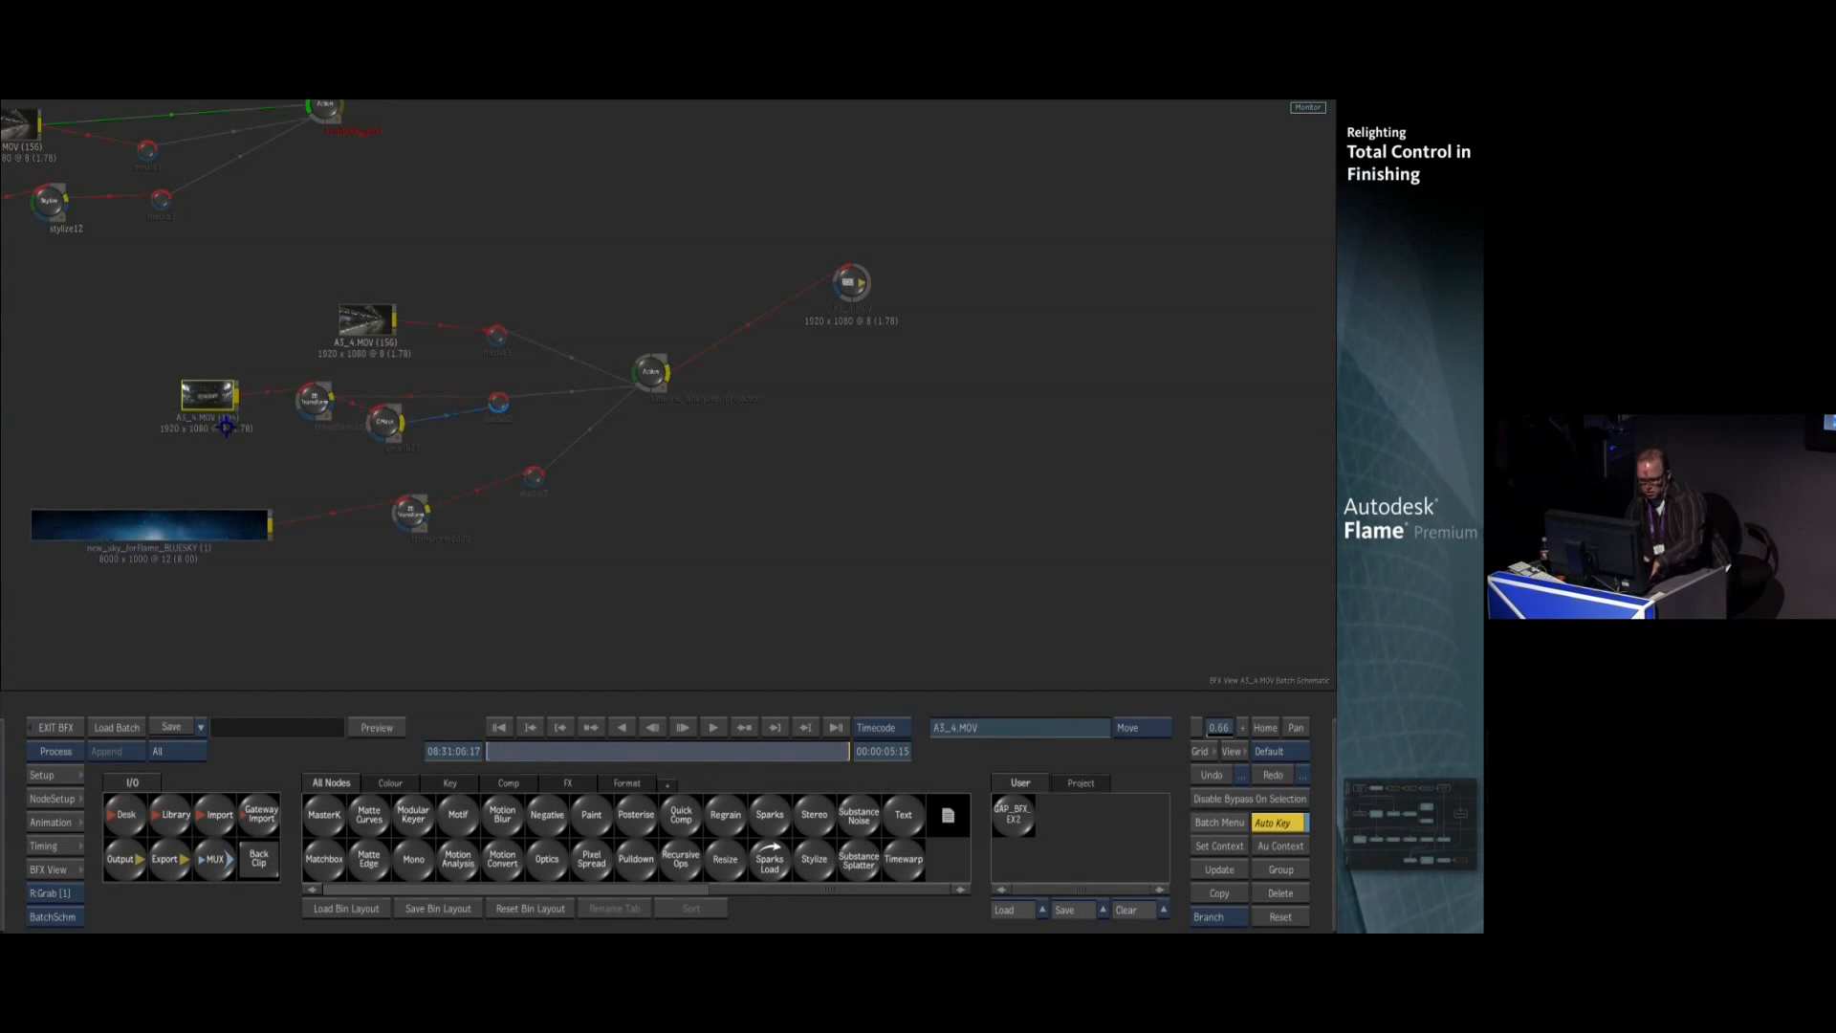
key(F4)
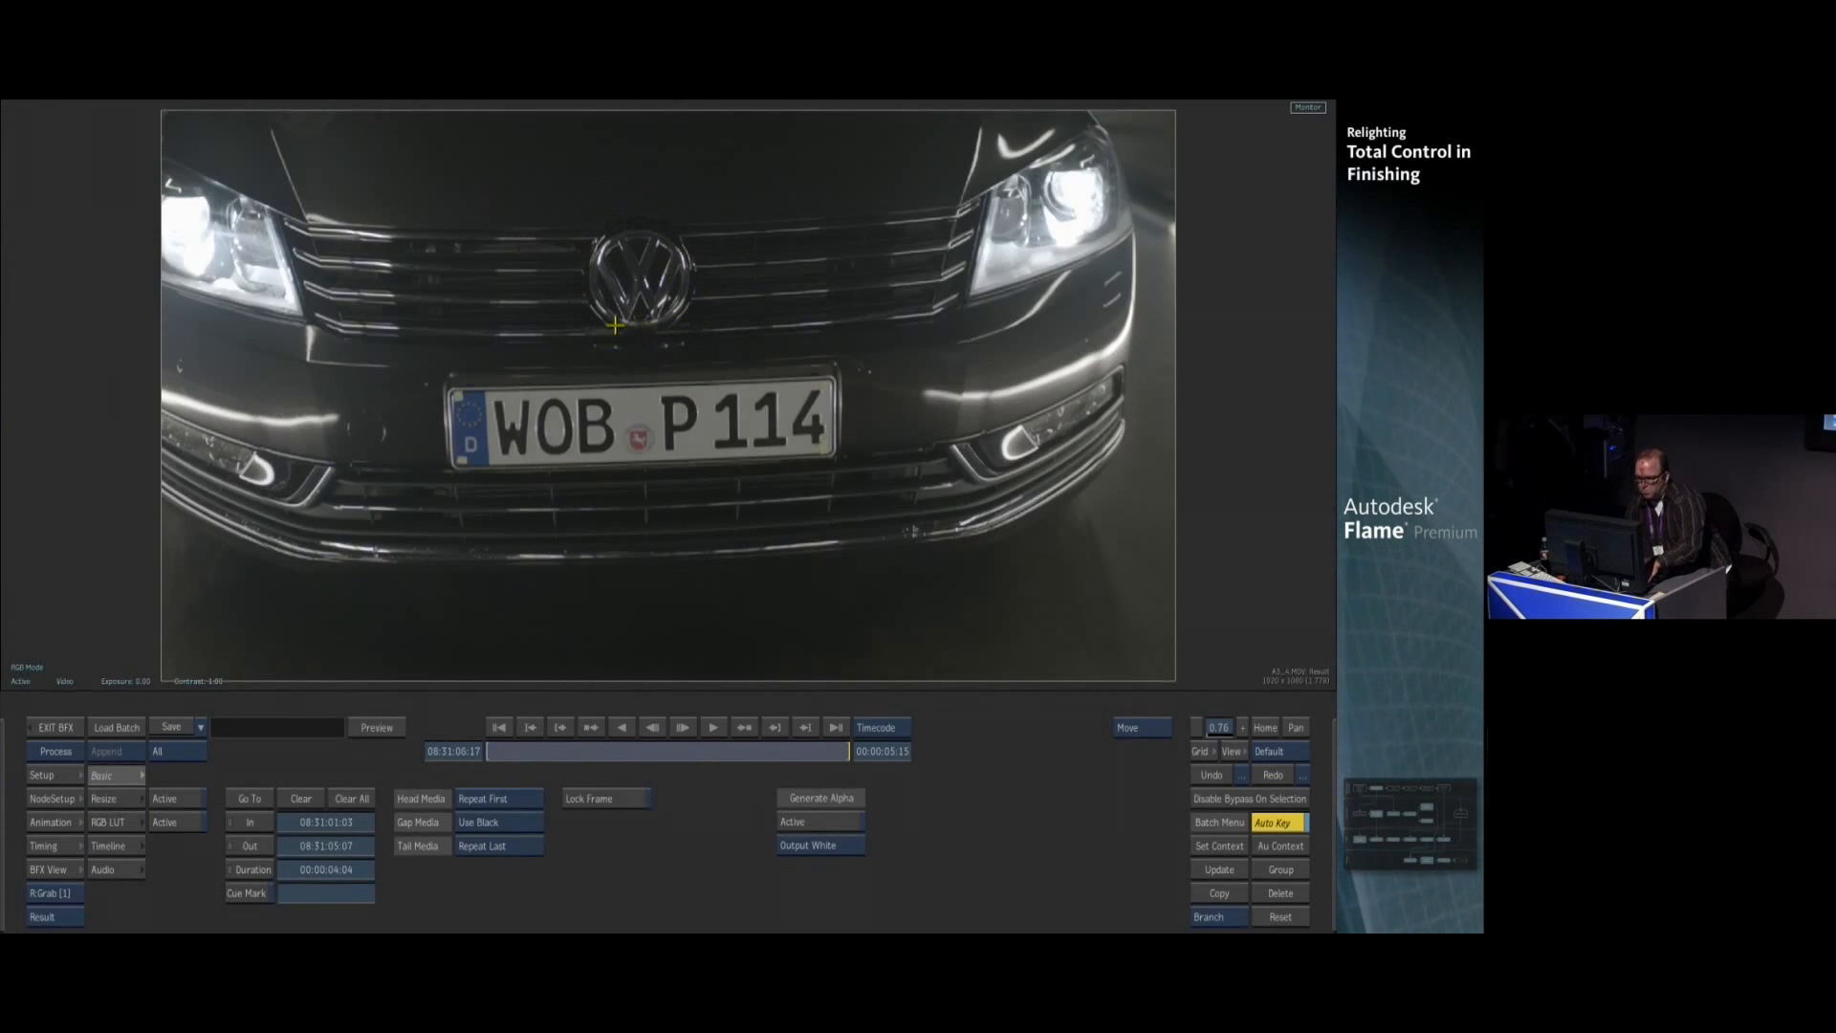
key(F4)
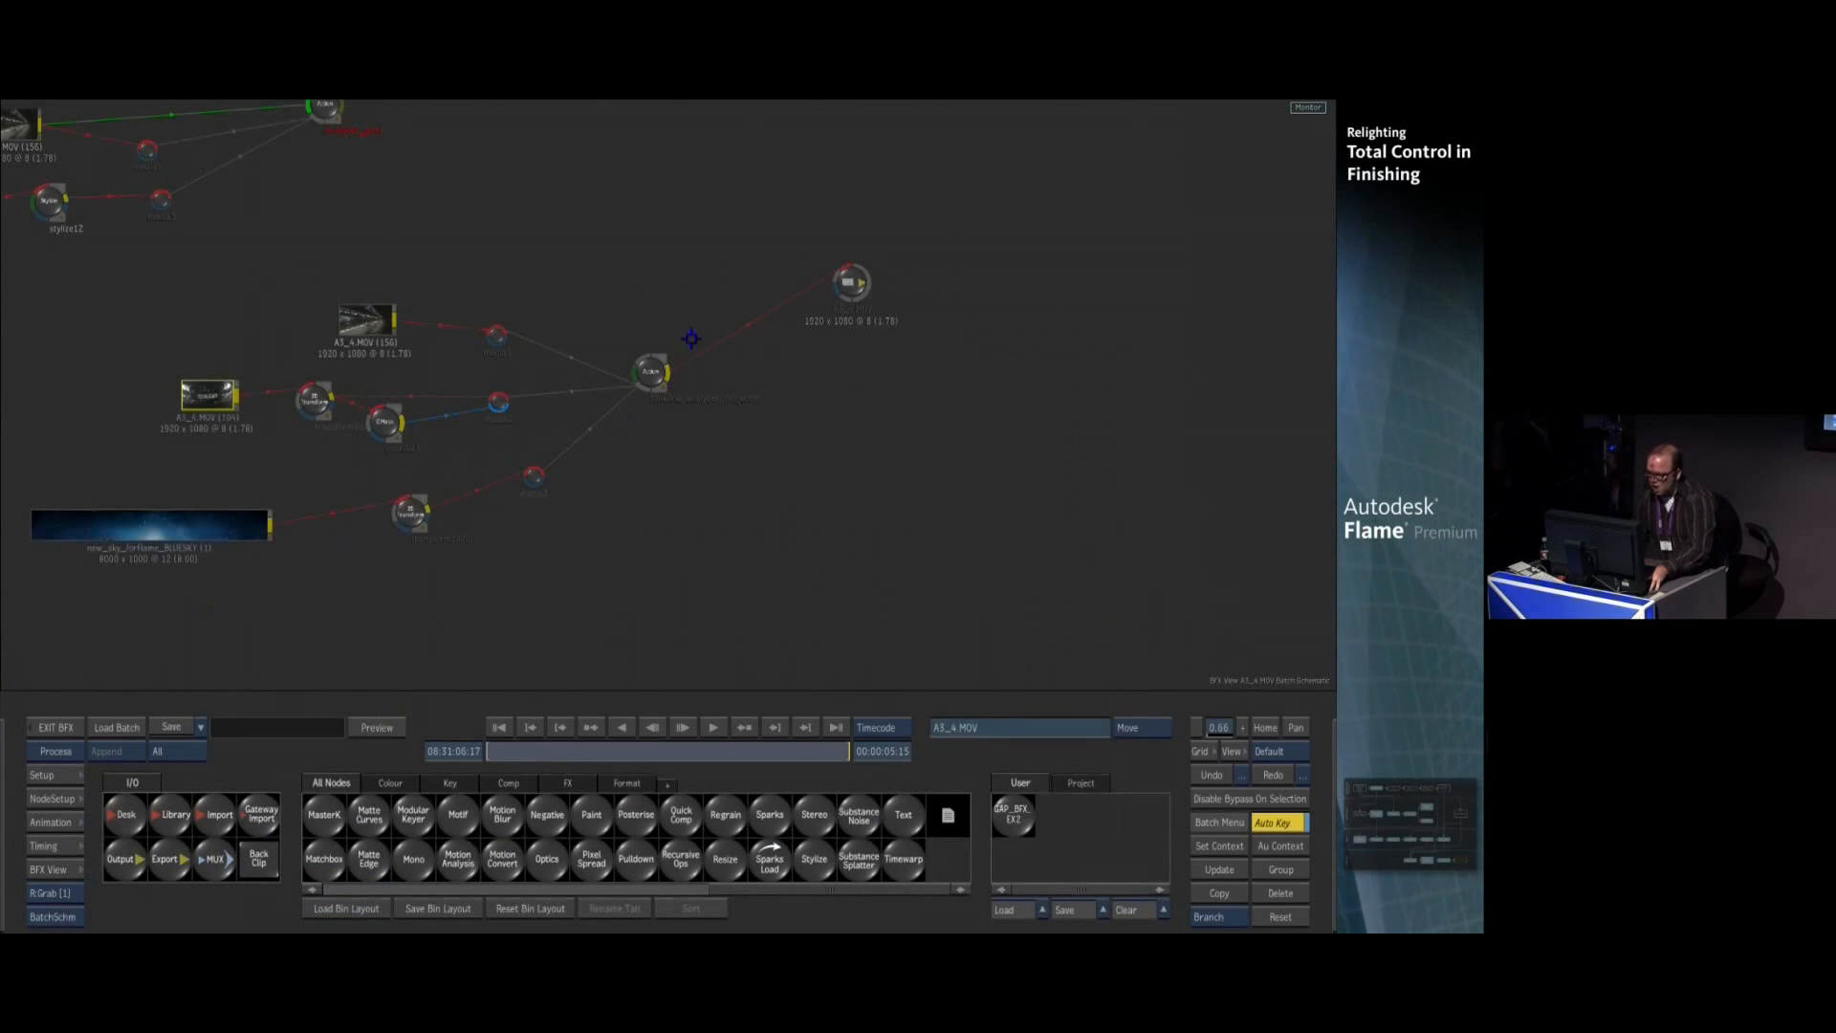
Open the timeline_analyzer_projector Action and examine the sky backdrop, road and projectors in its 3D scene
click(651, 372)
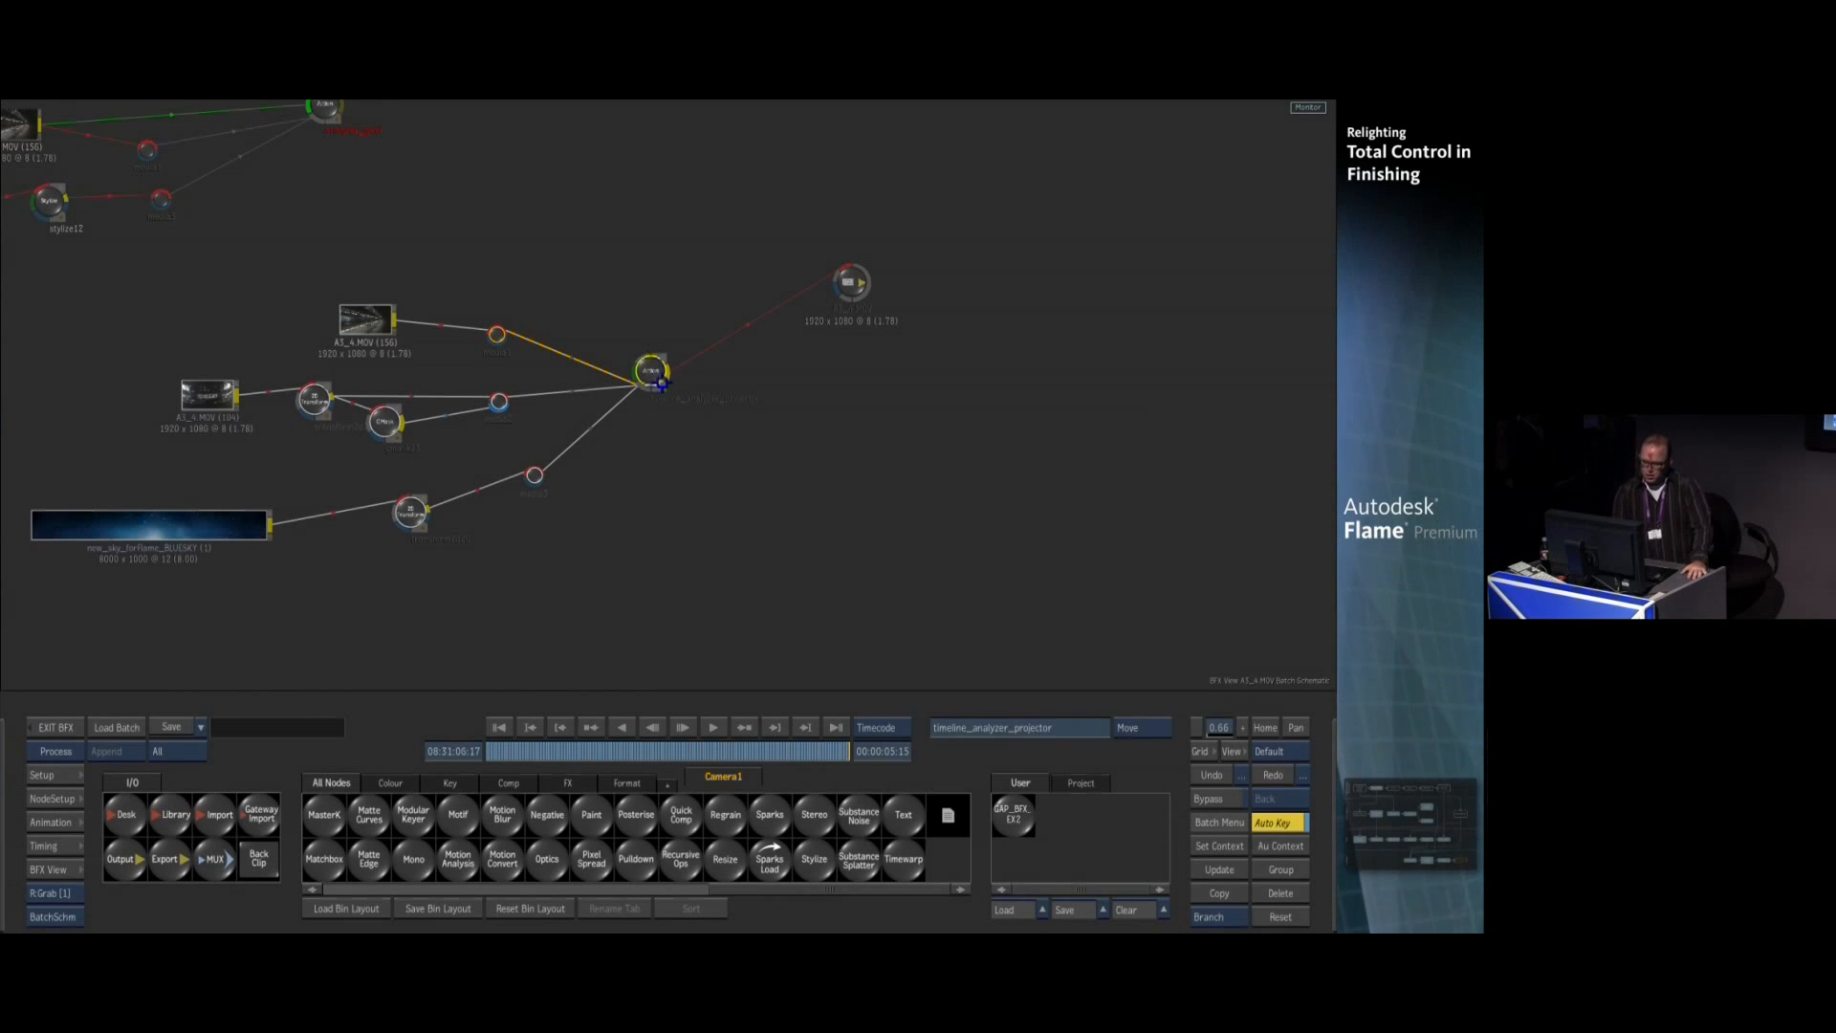
double_click(651, 371)
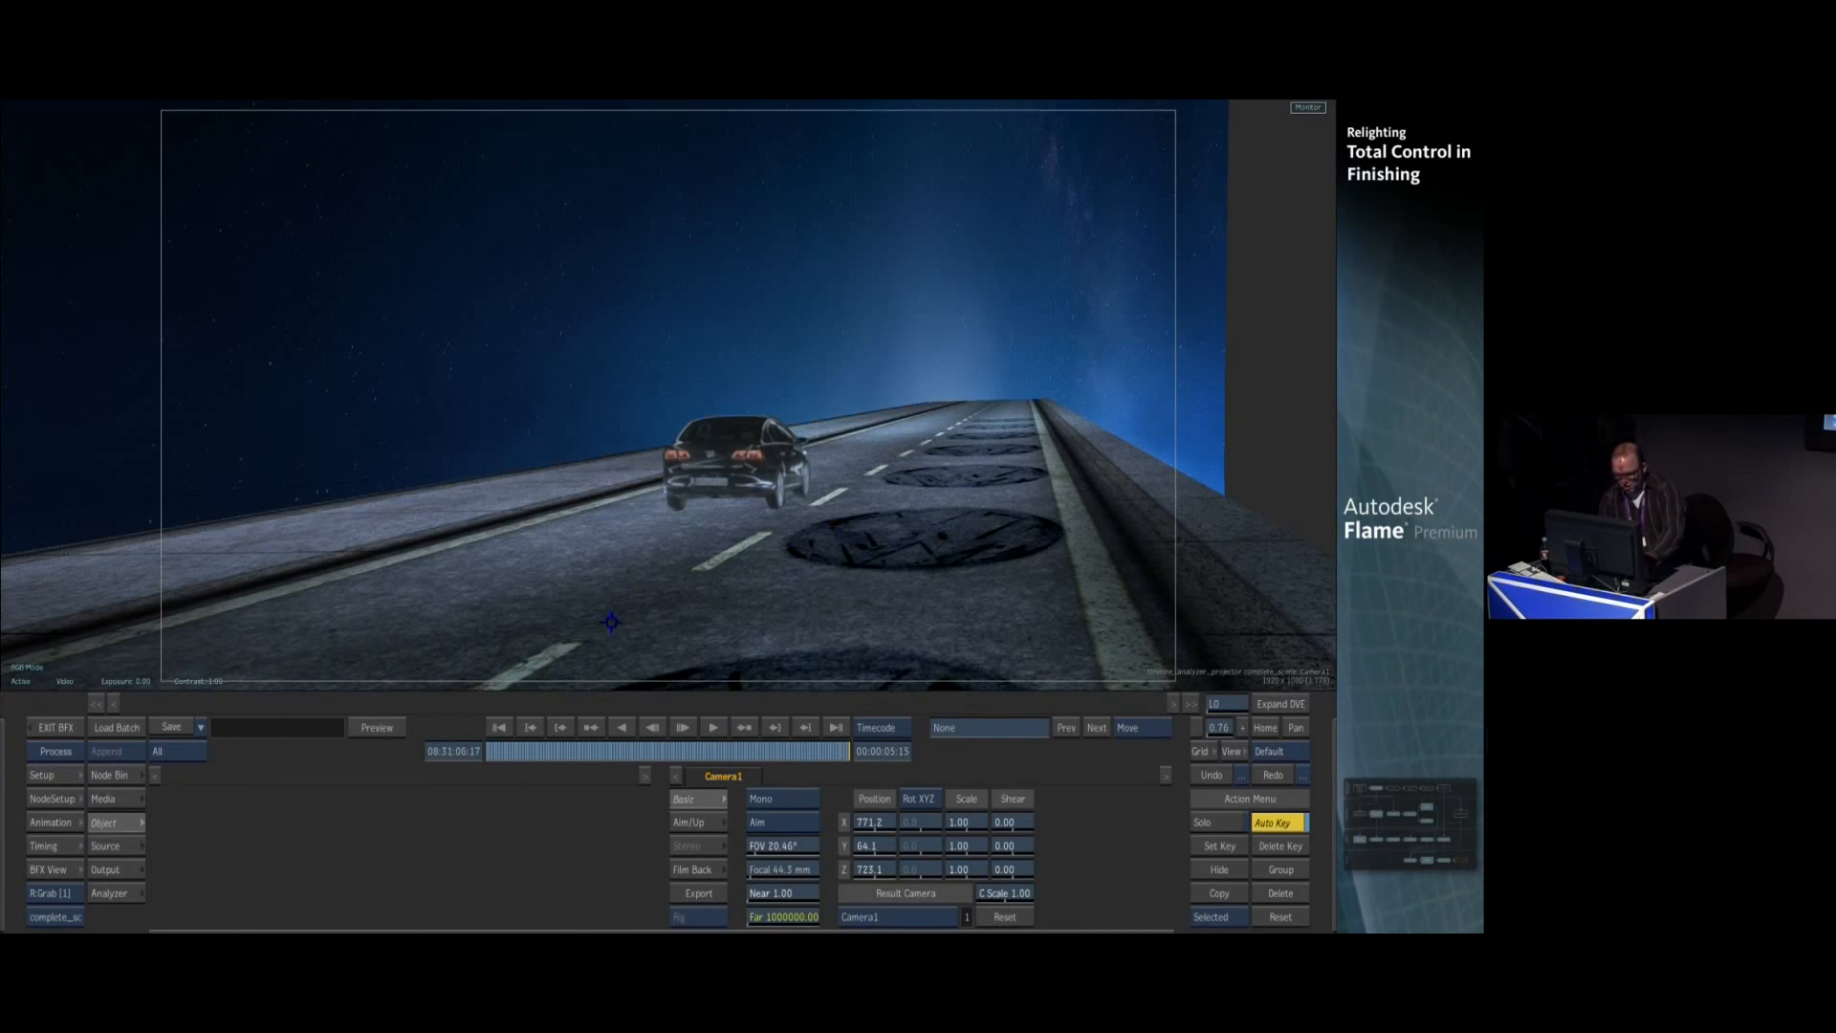
drag(1052, 522, 926, 545)
drag(937, 165, 923, 215)
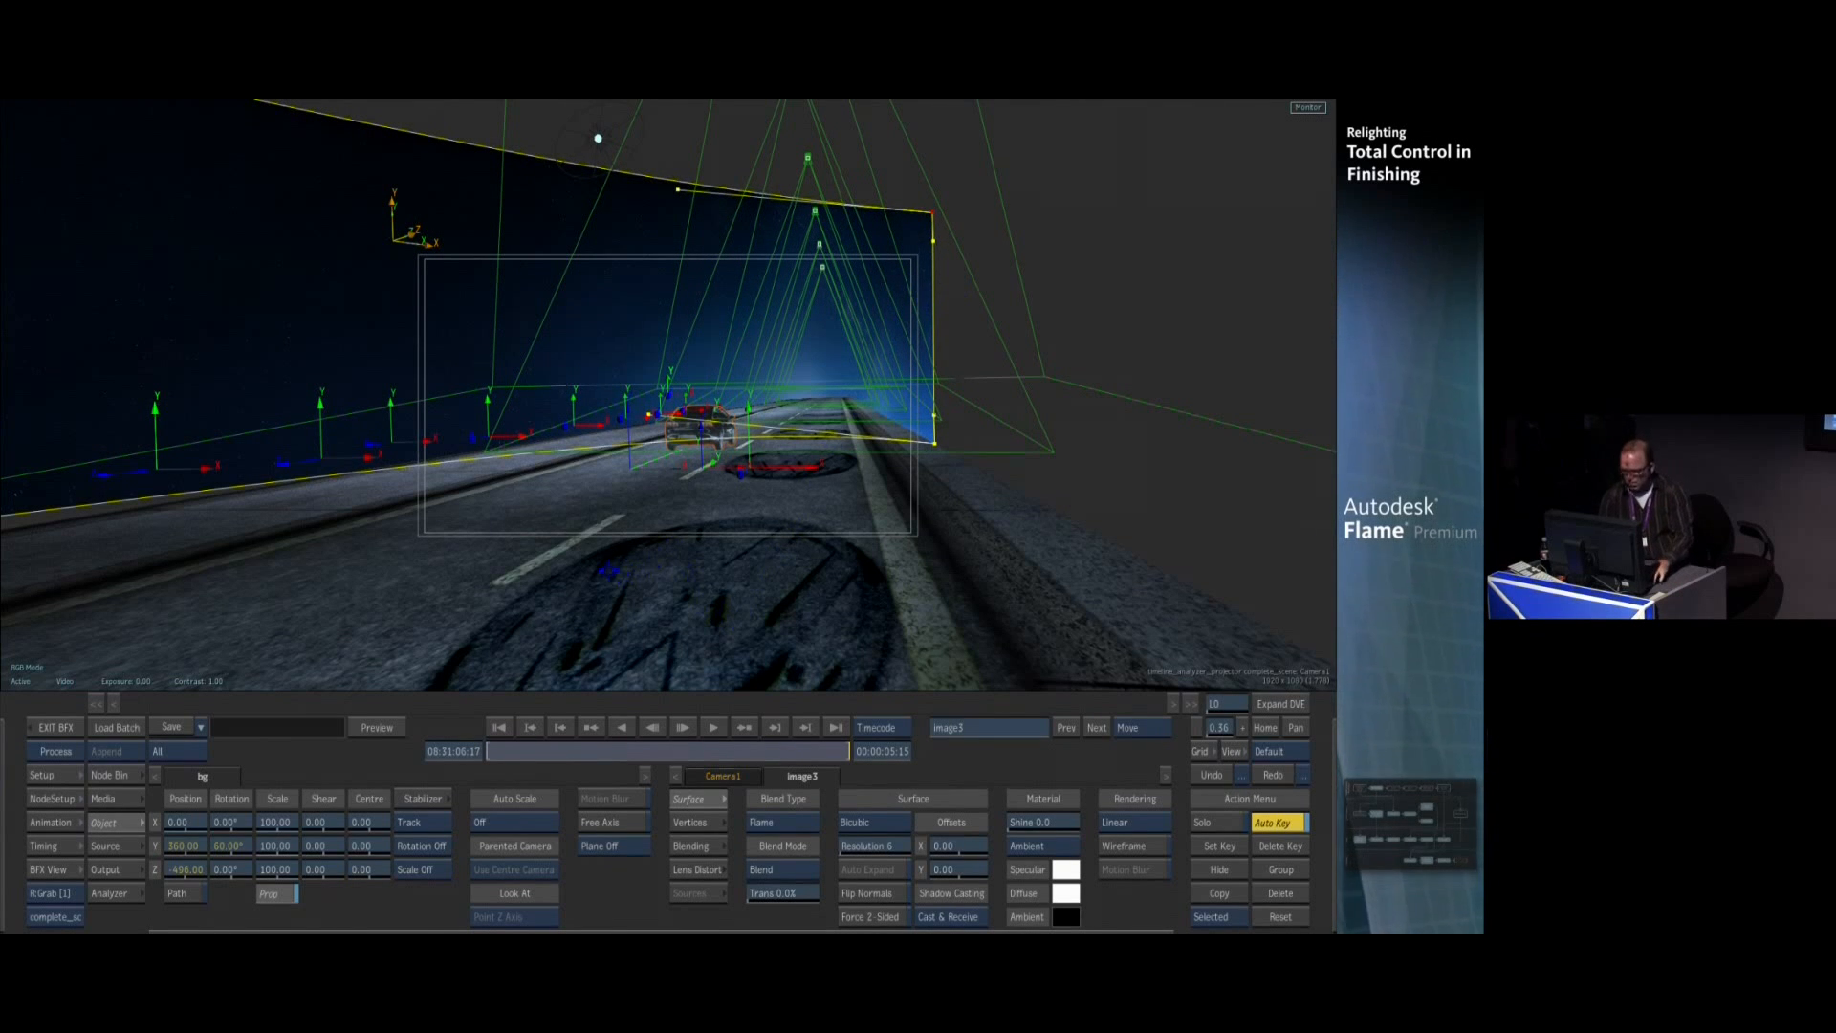
scroll(756, 584, up, 5)
drag(775, 572, 736, 572)
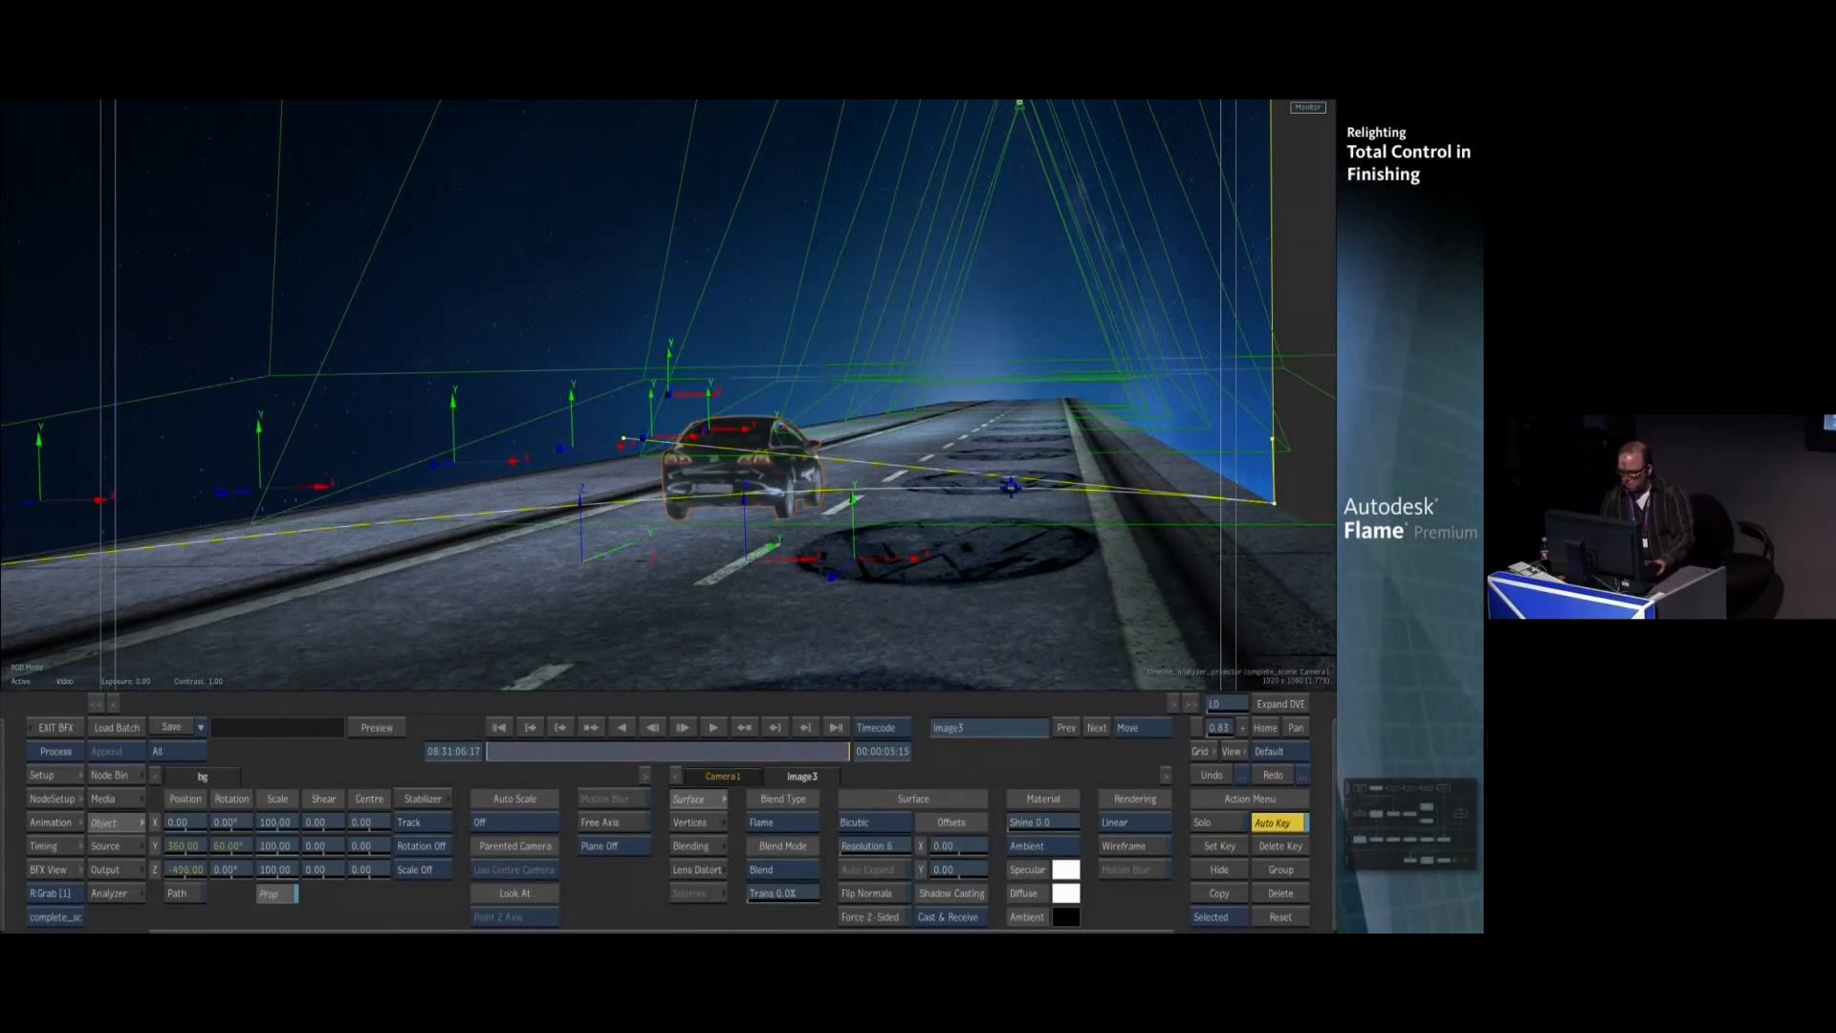
drag(1024, 383, 914, 621)
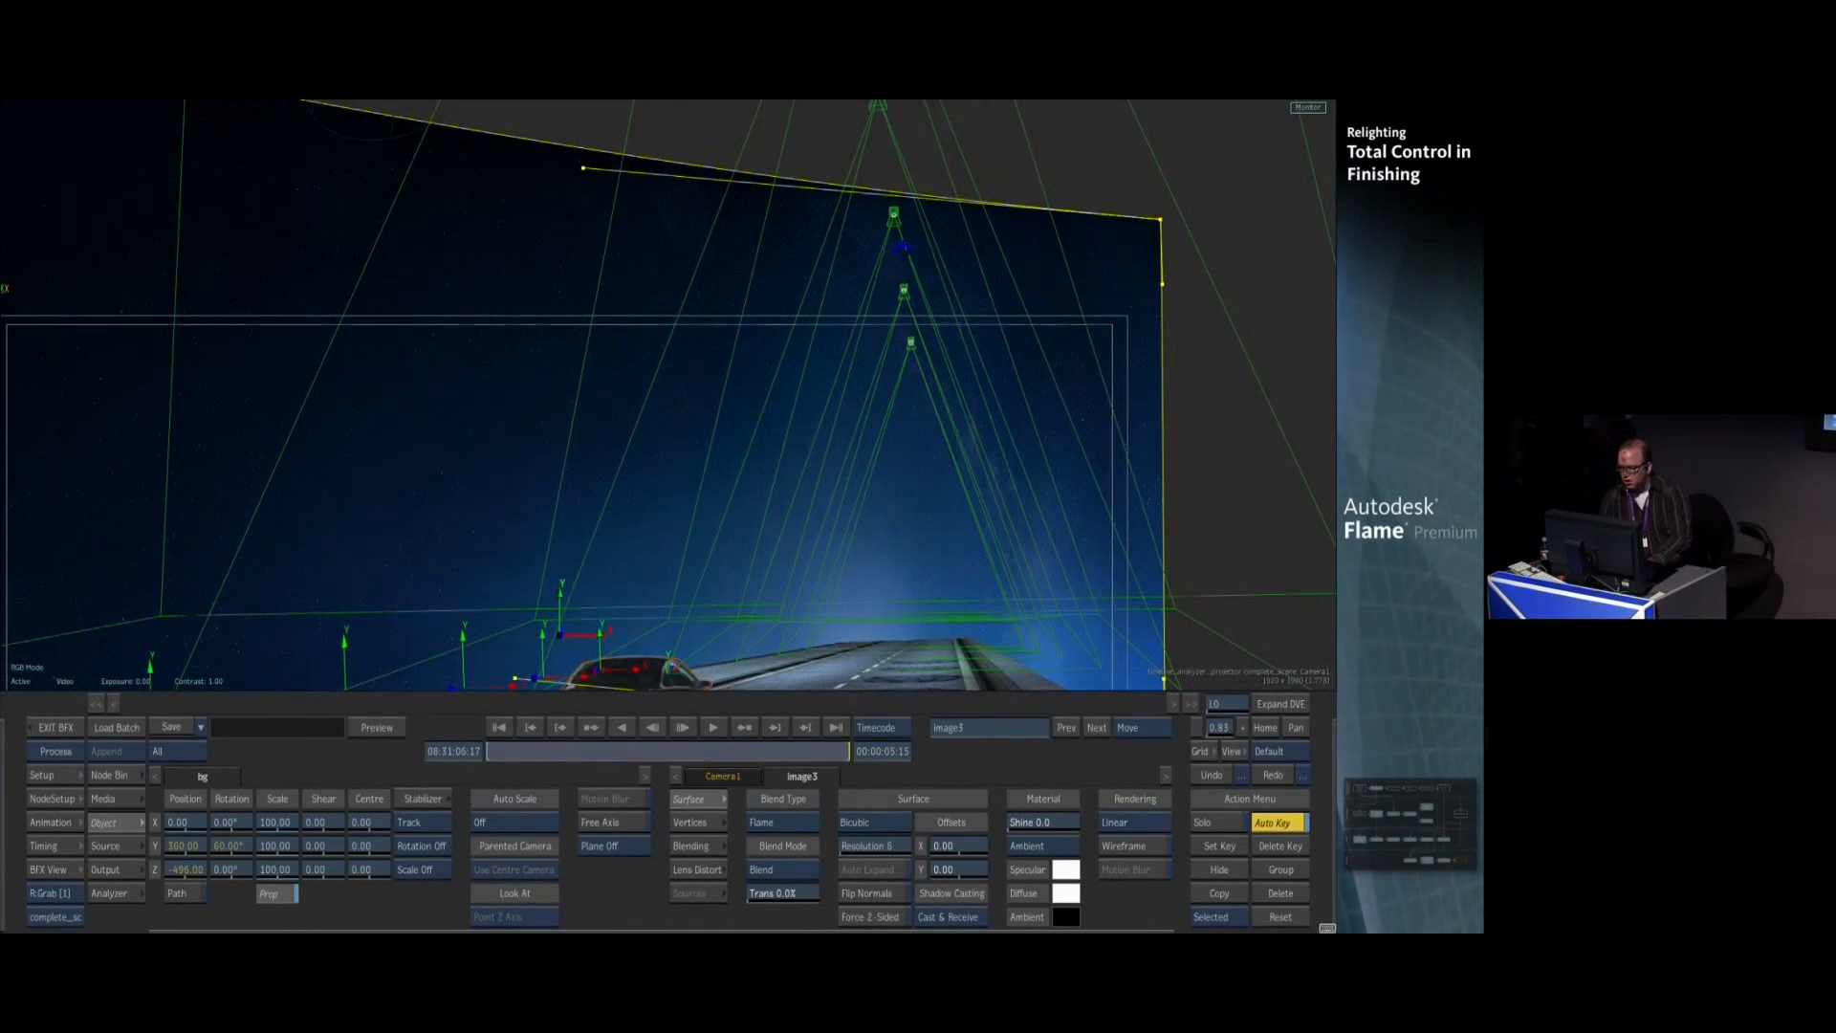
Show the Action schematic beside the result and set the Z position of axis9, the projectors' shared control axis, to about -578
key(alt+2)
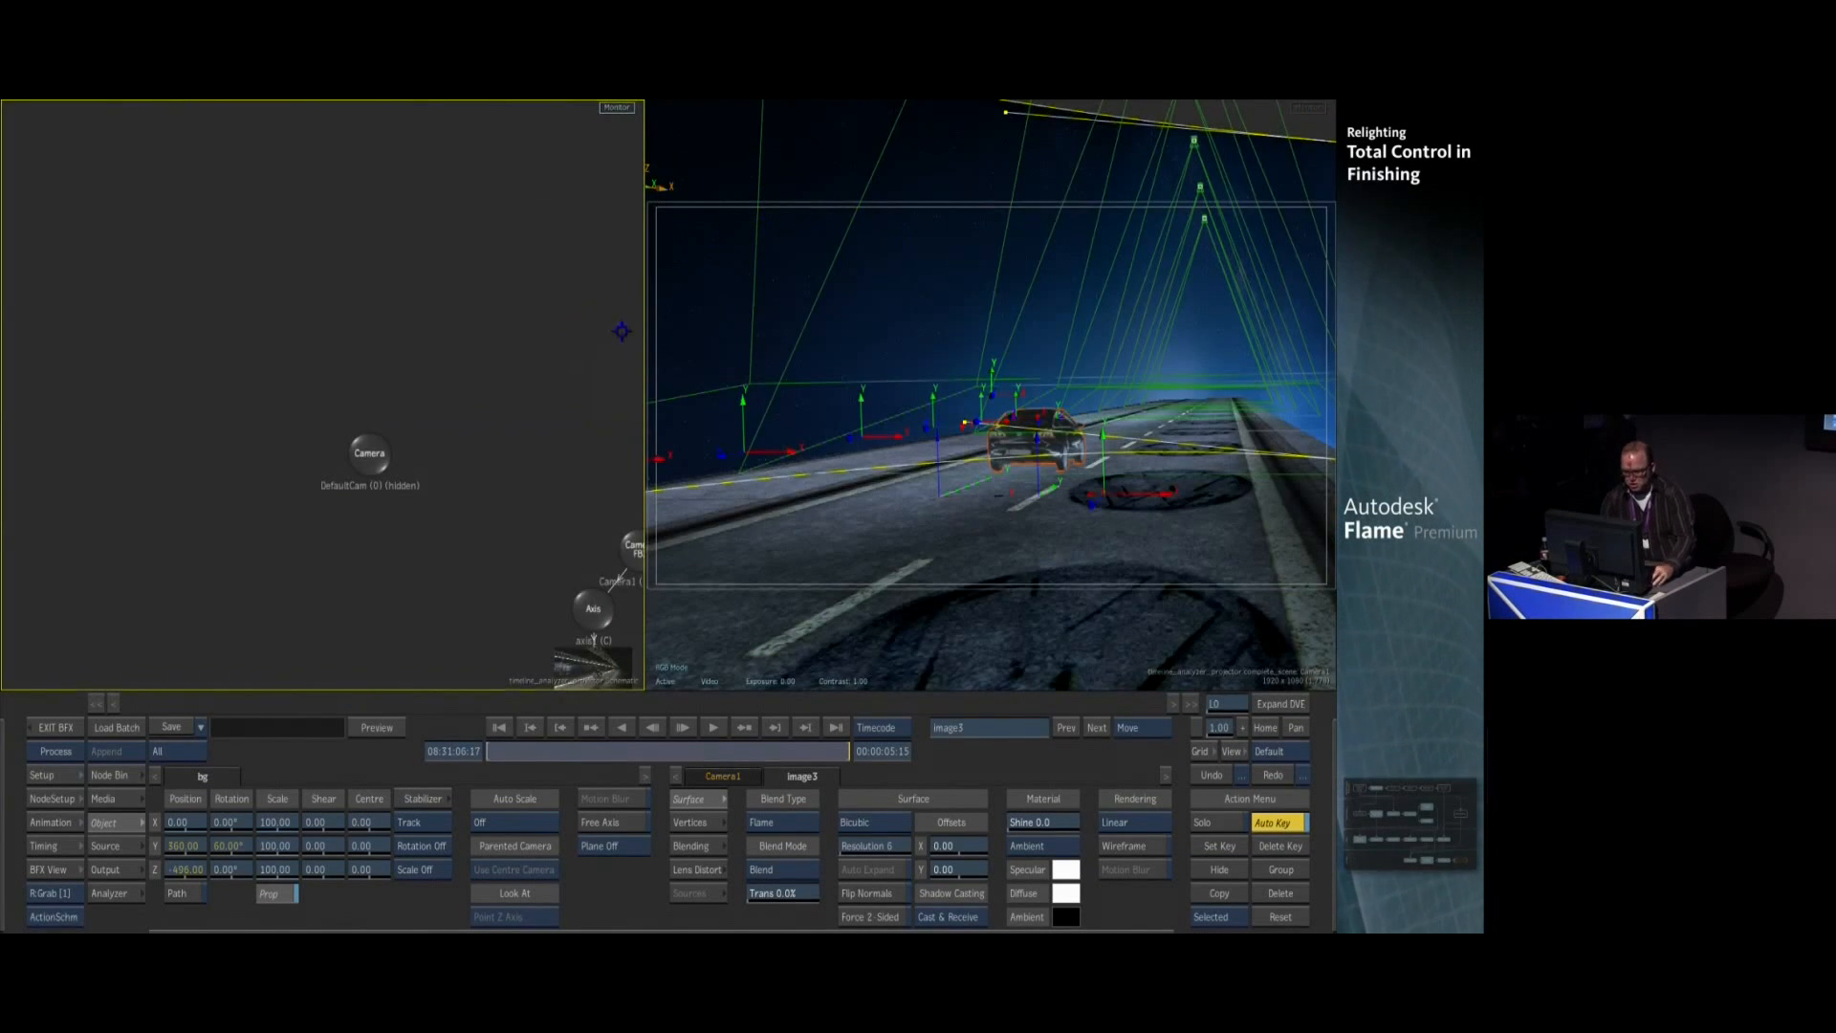
drag(452, 466, 446, 361)
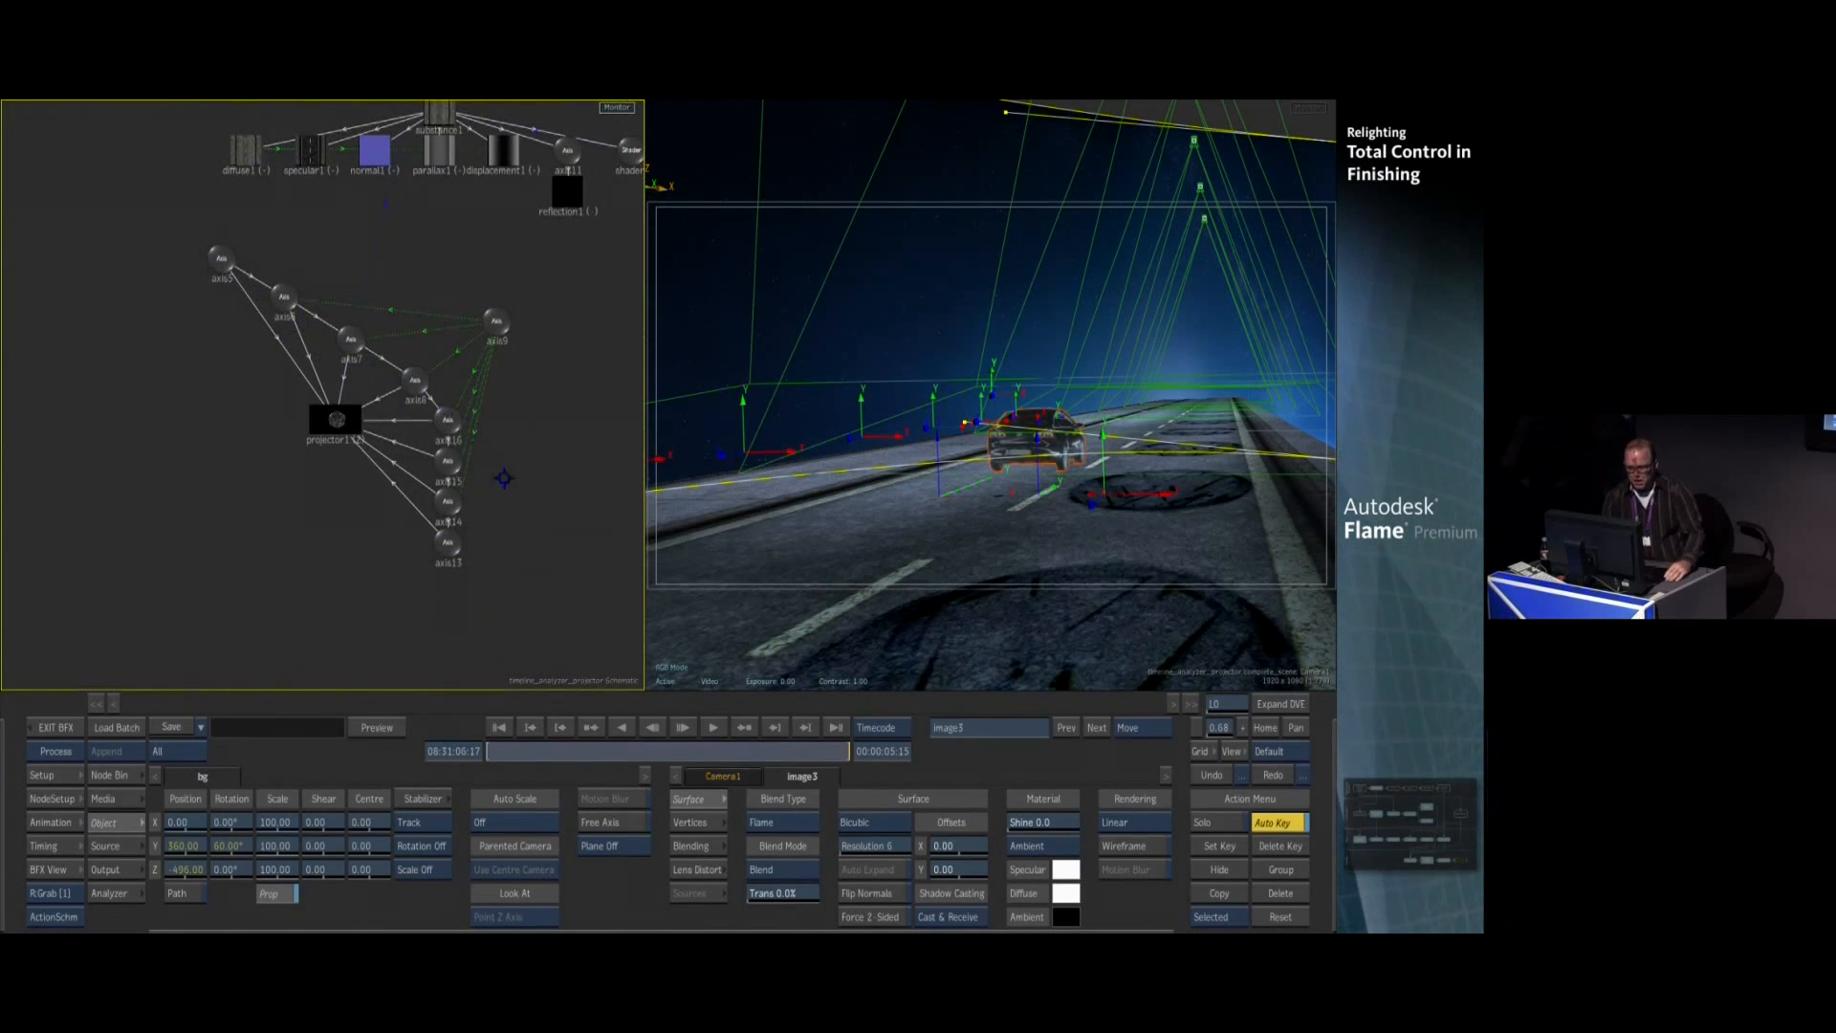
click(493, 315)
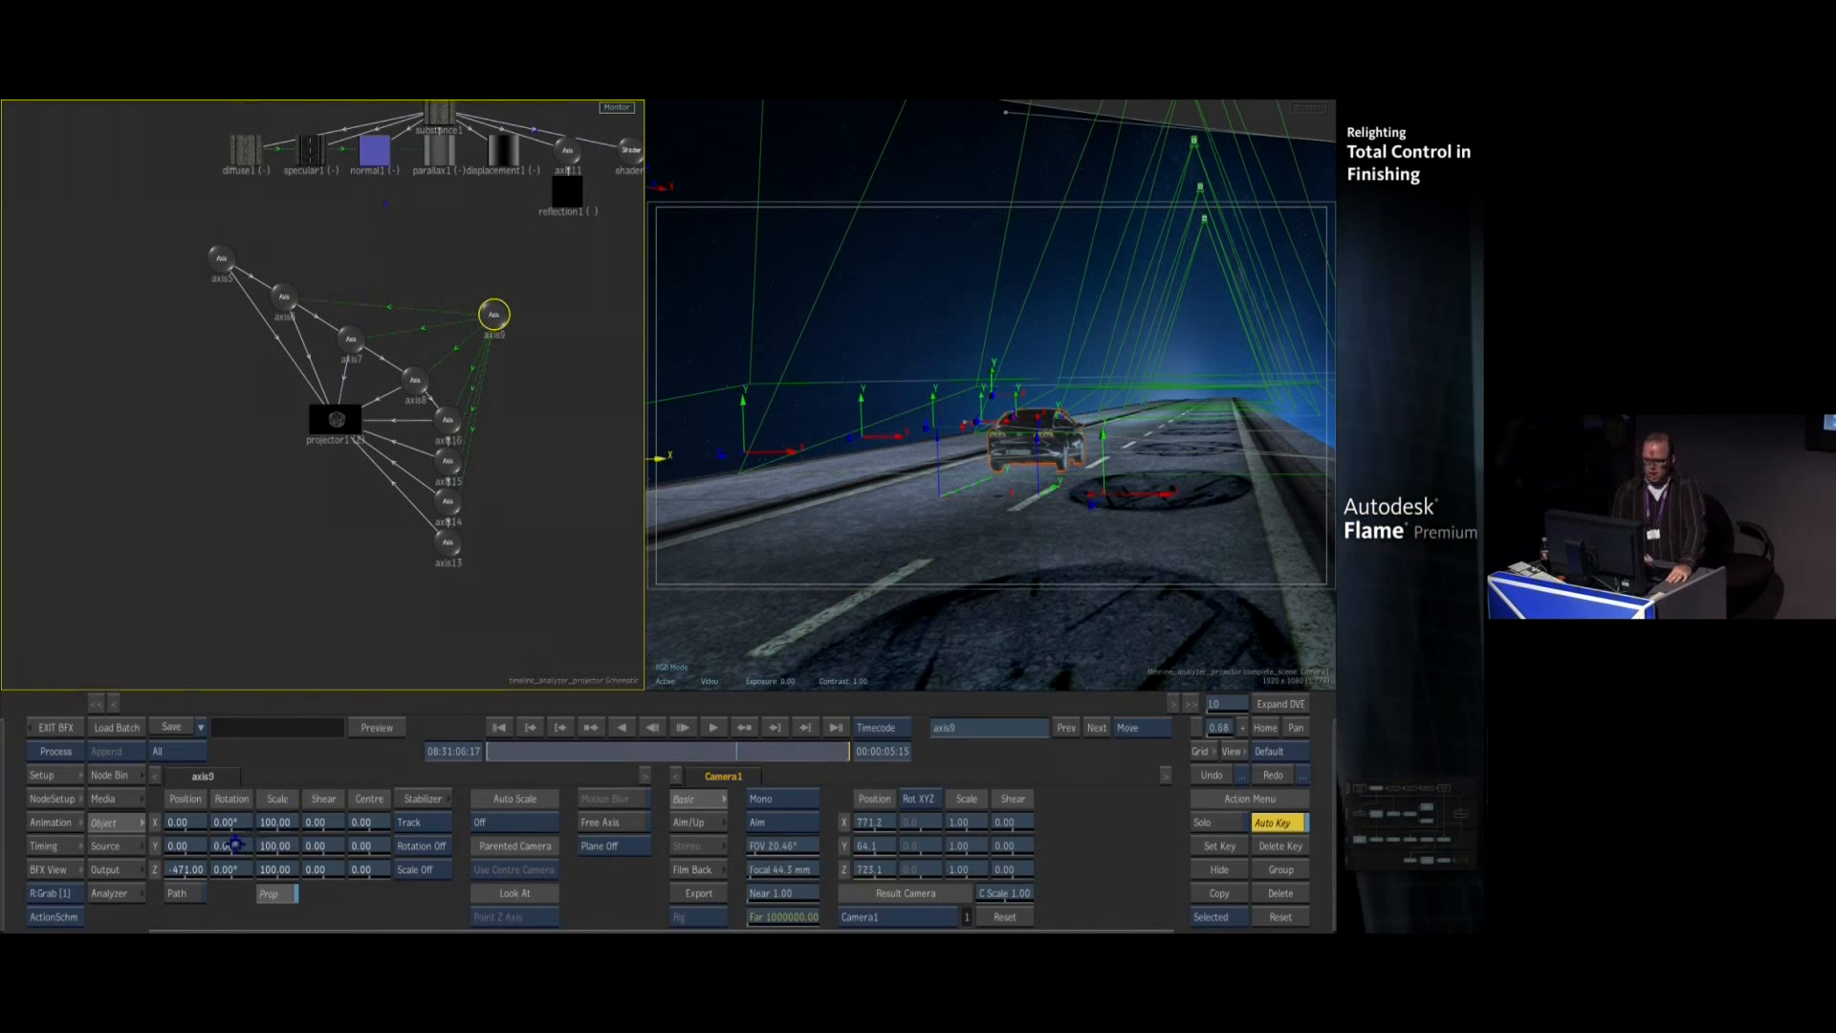
mouse_move(192, 873)
mouse_down()
mouse_move(244, 865)
mouse_move(167, 868)
mouse_up()
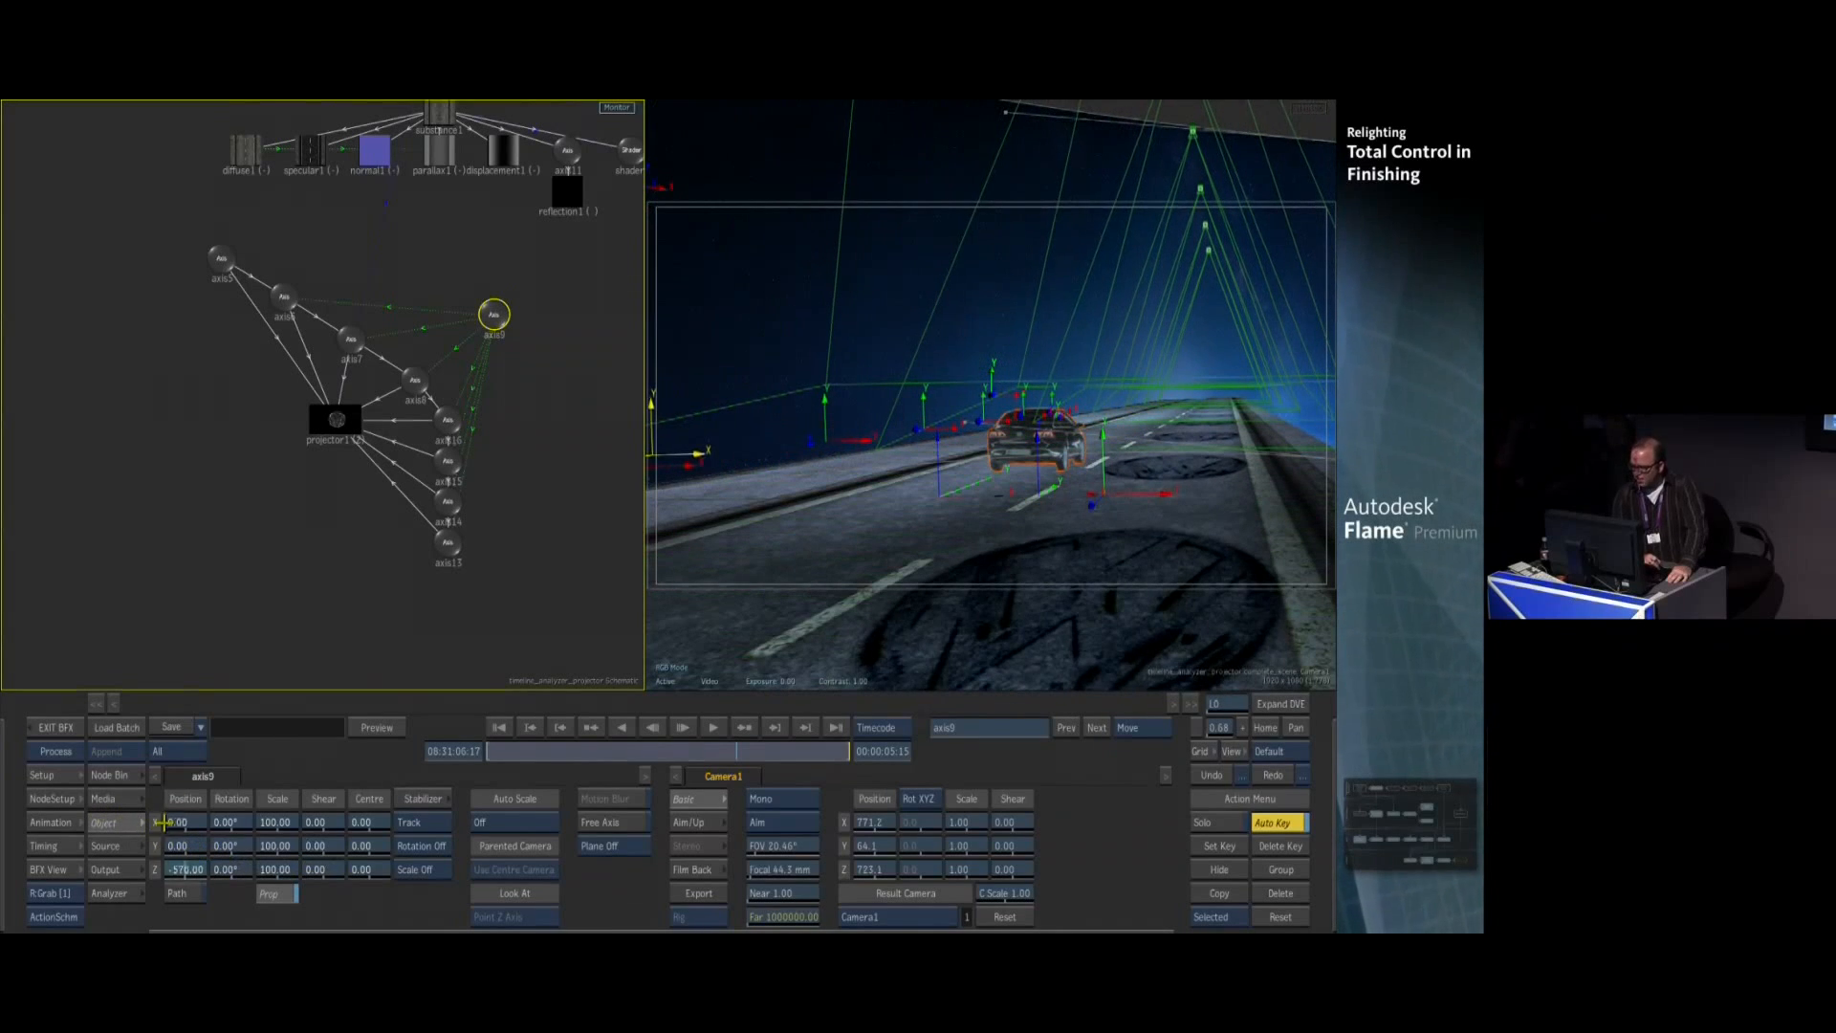
Set the blend mode of projector1, which casts the VW logos, to Screen and check the logos at an earlier frame
click(336, 421)
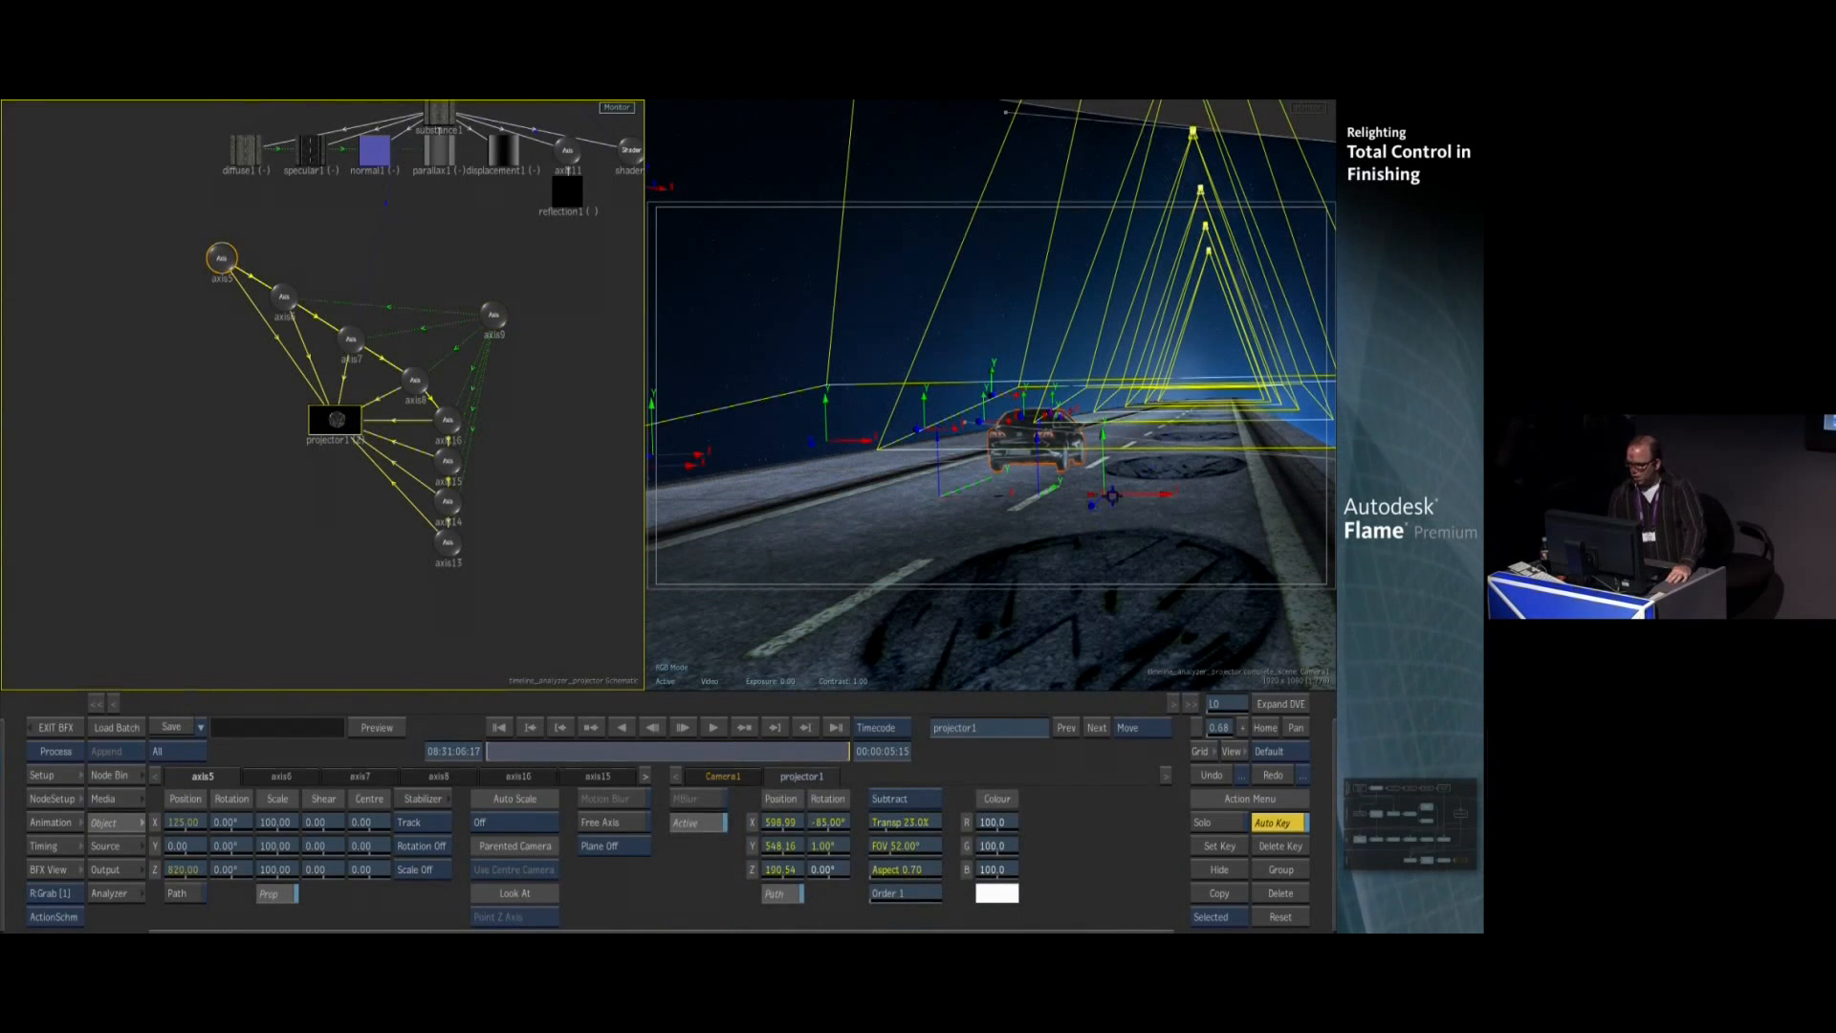
click(1191, 132)
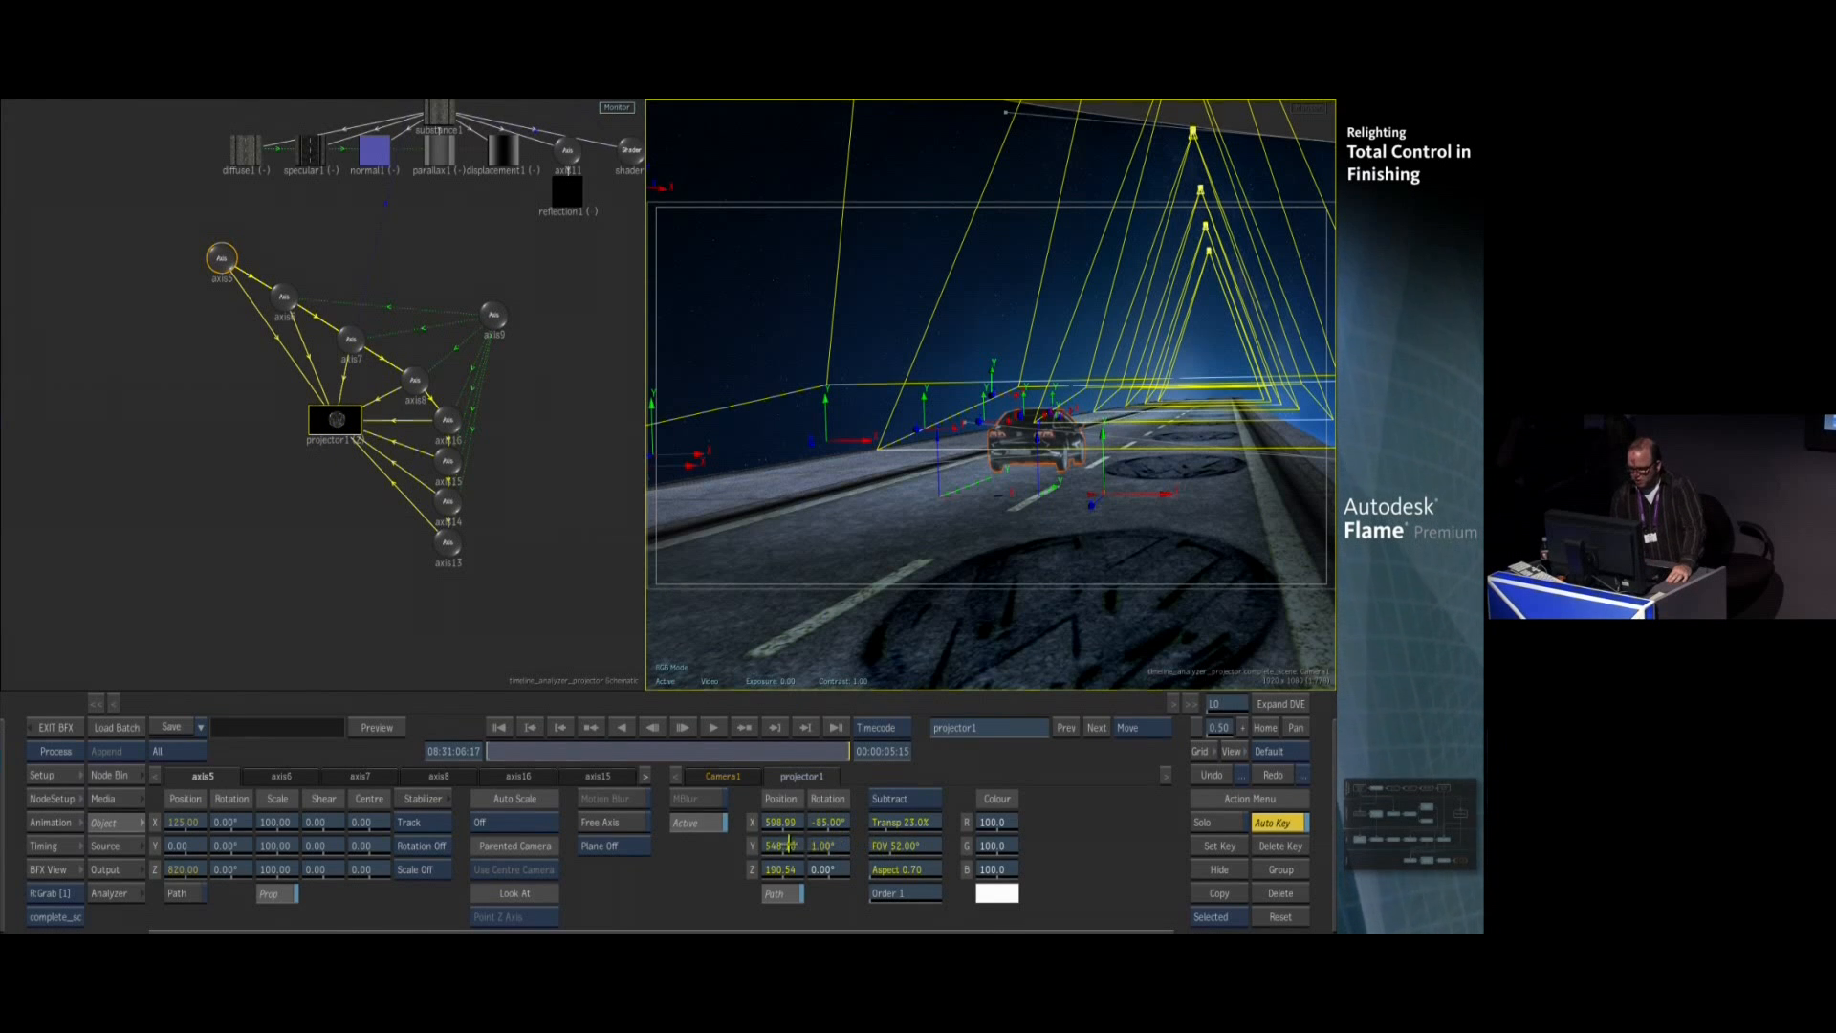
drag(823, 846, 828, 842)
click(904, 798)
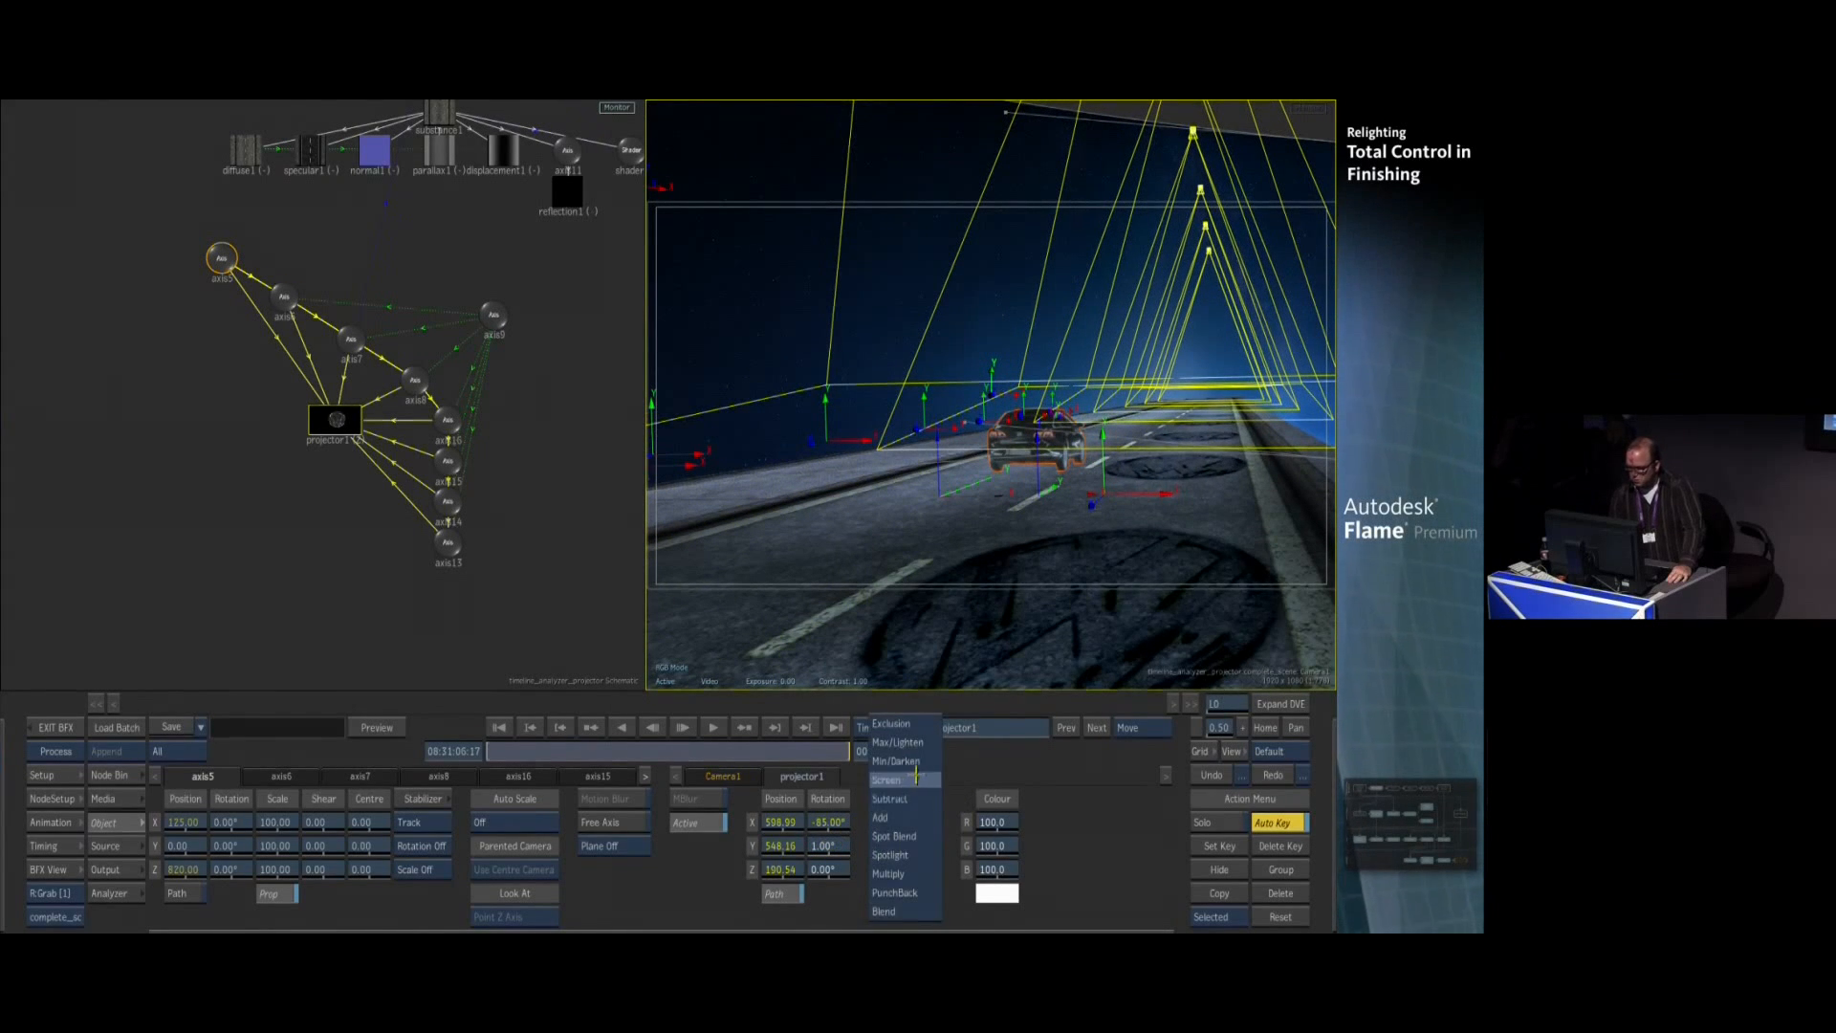
click(935, 763)
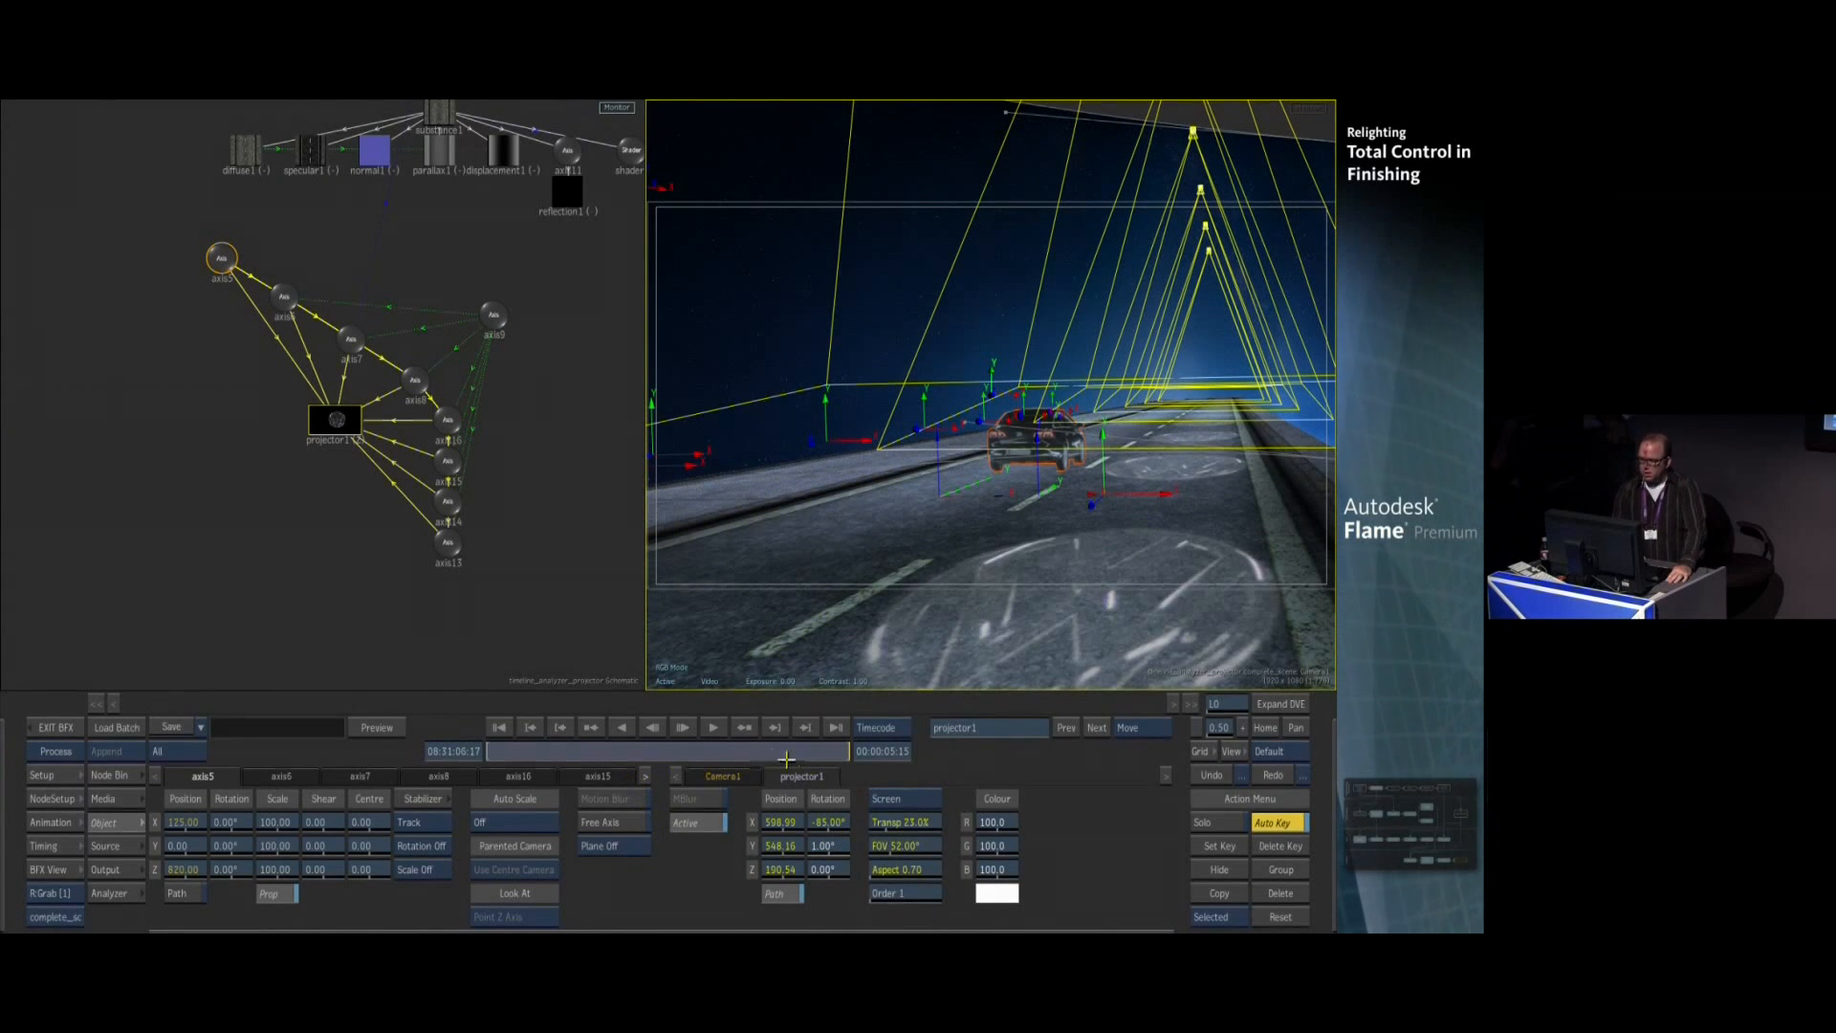
drag(771, 755, 808, 754)
Try the Multiply blend mode on the VW logo projector, then set it to Spotlight
click(899, 798)
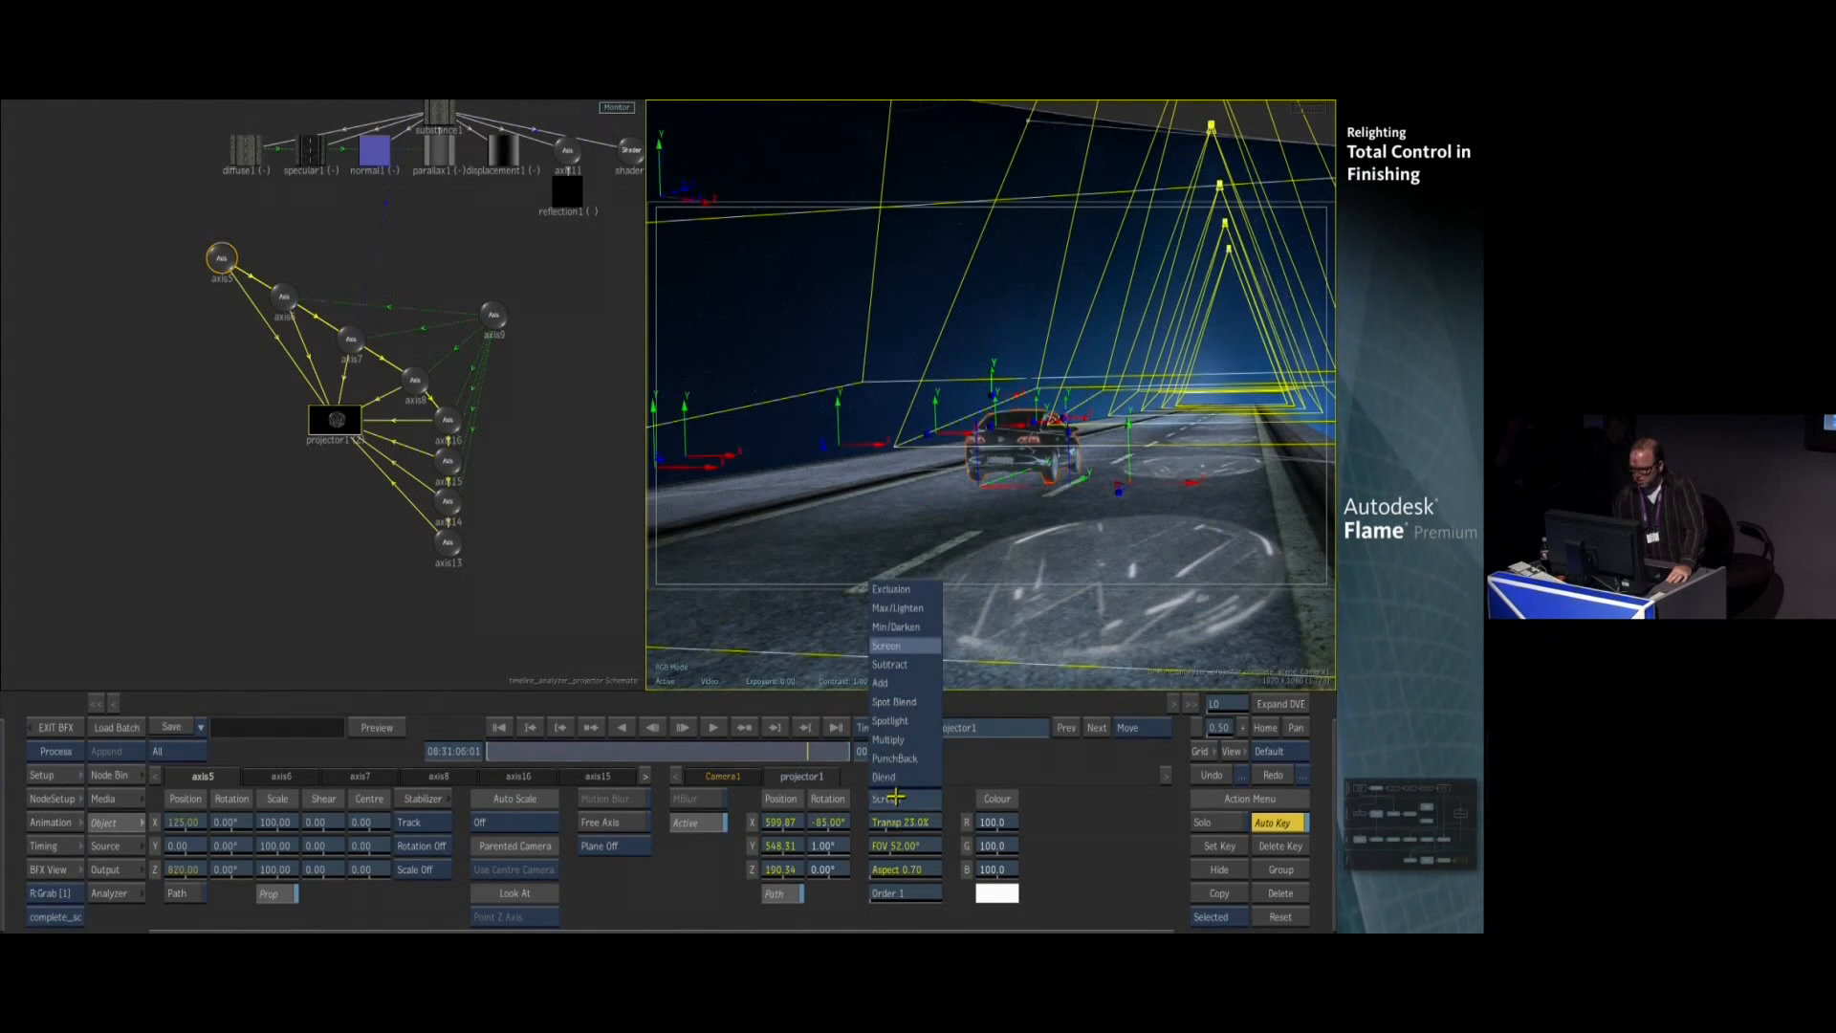
click(899, 740)
click(904, 799)
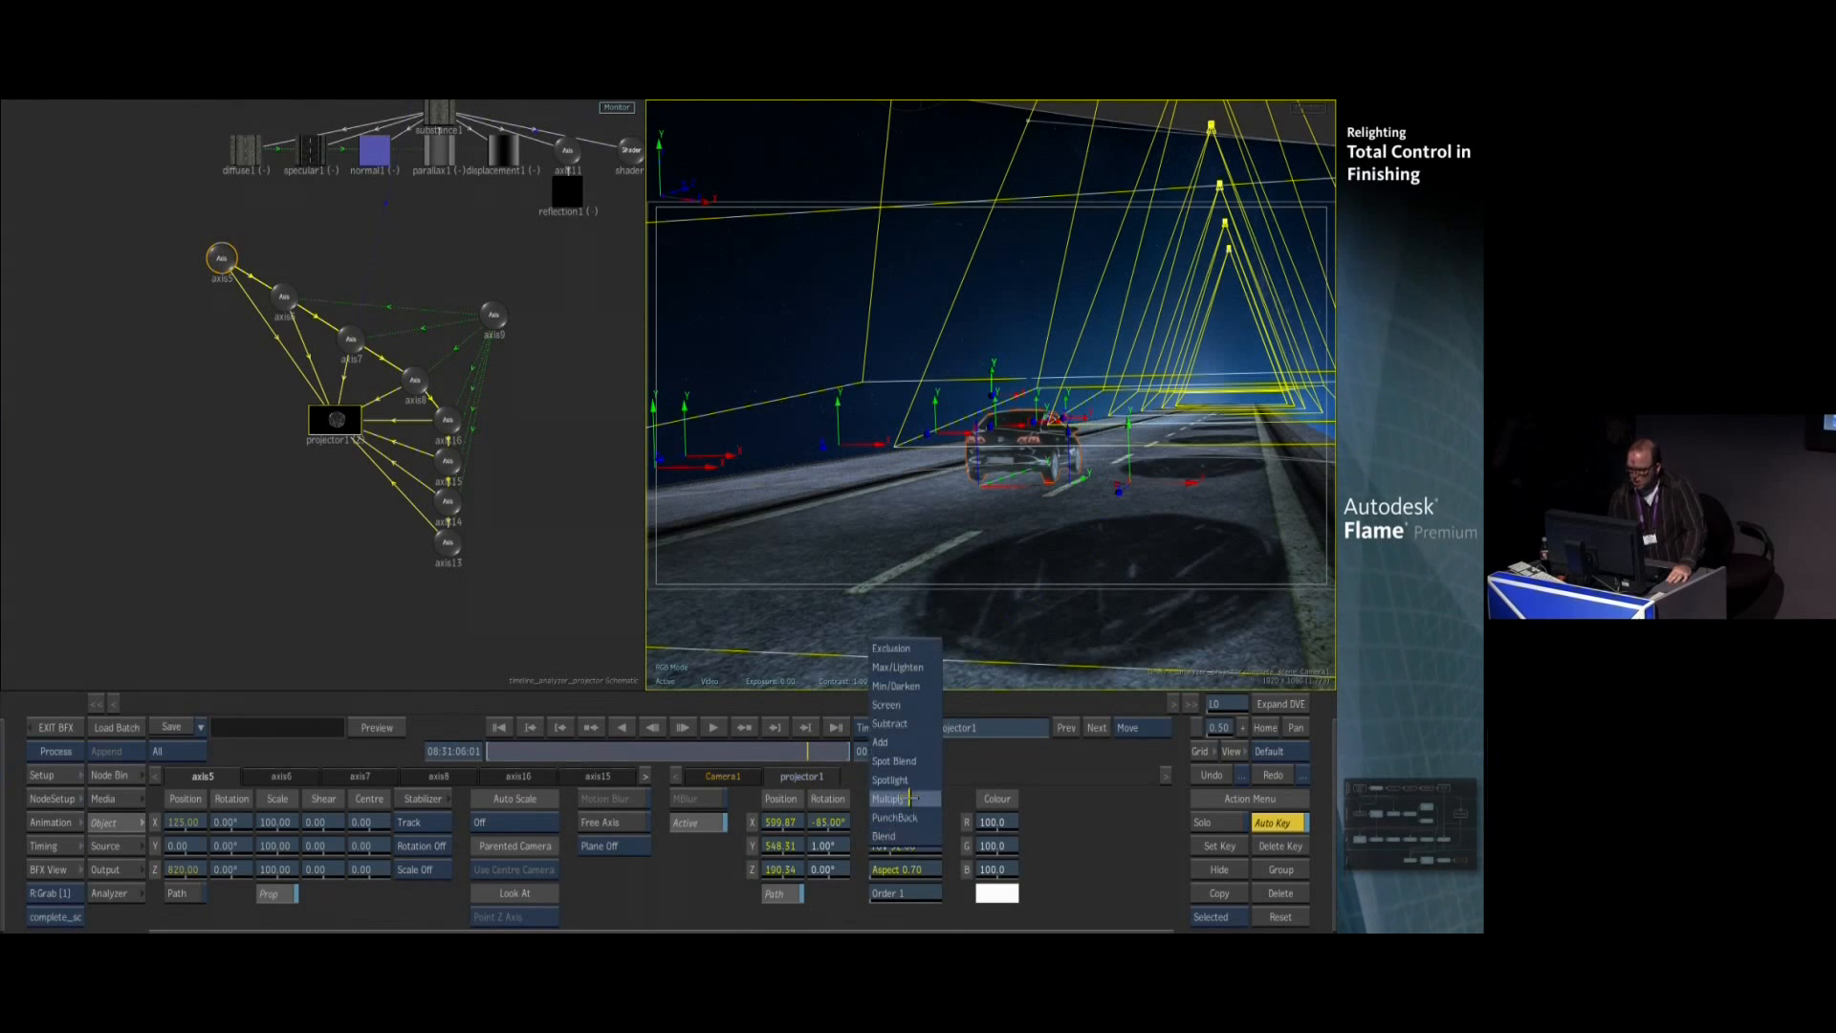
click(917, 786)
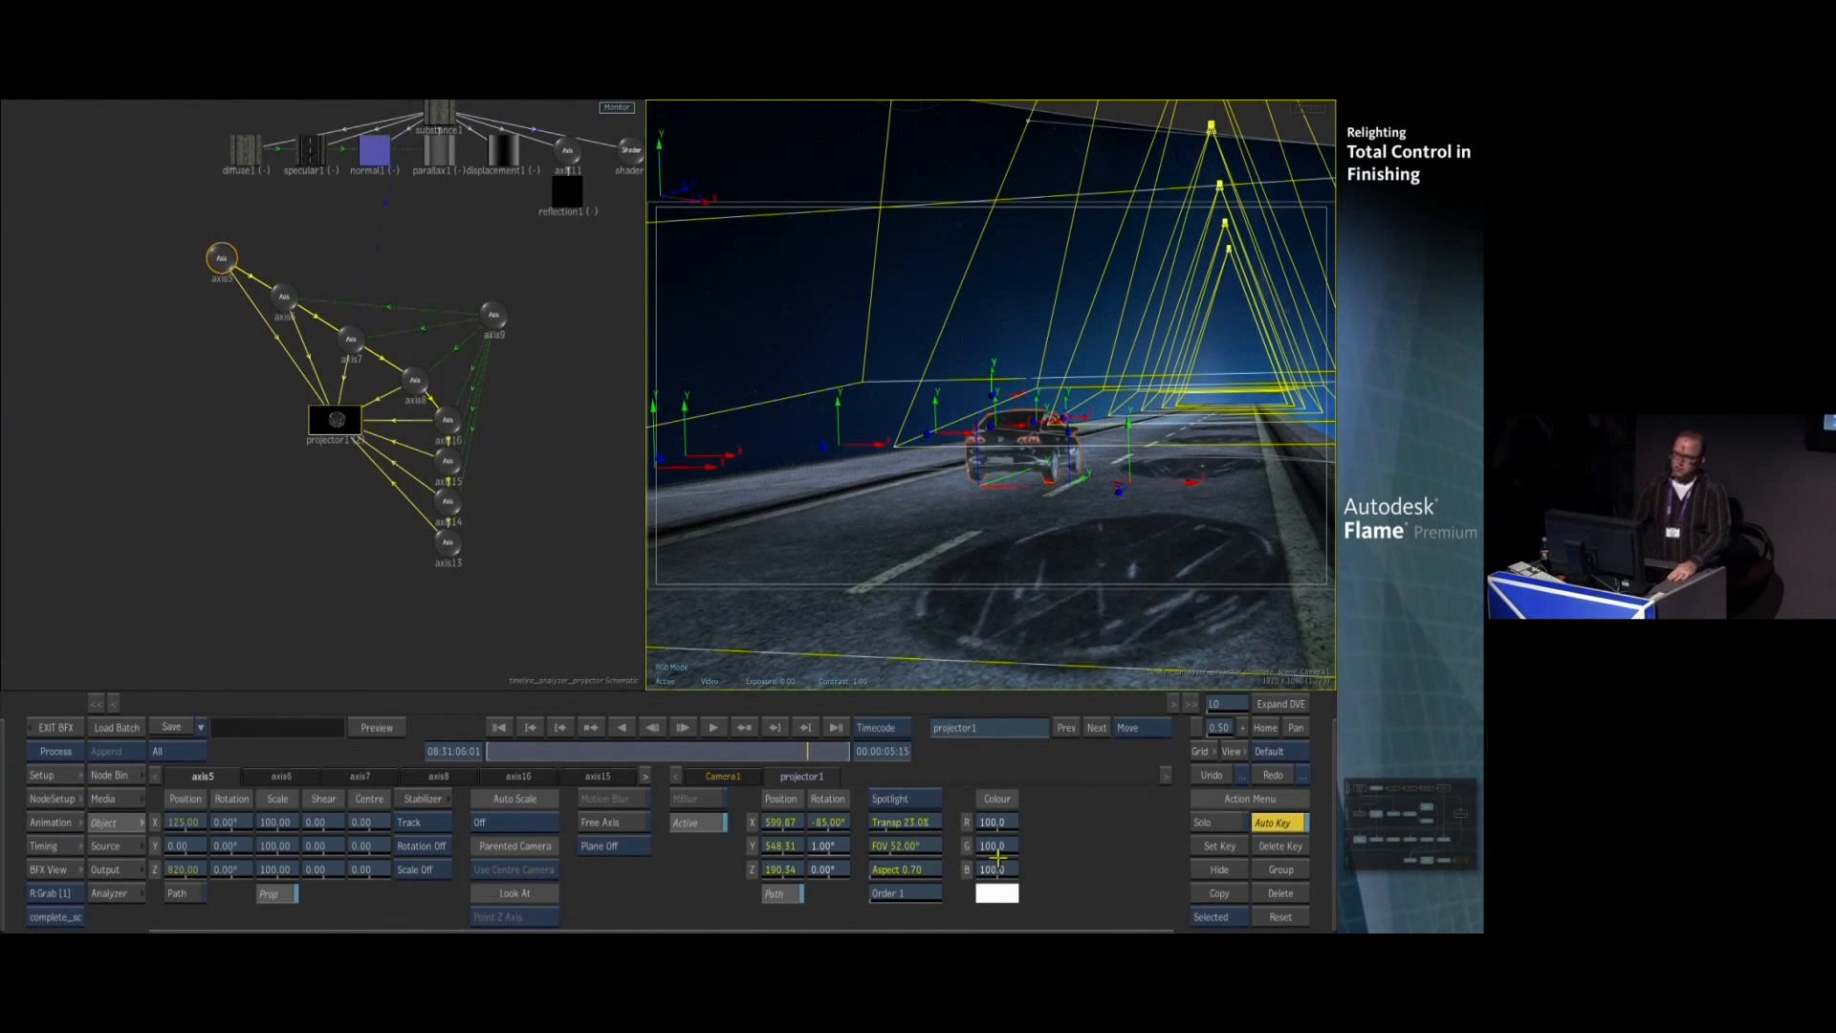
Return to the batch schematic, move the output node farther from the Action, and exit Batch FX to the timeline
mouse_move(335, 931)
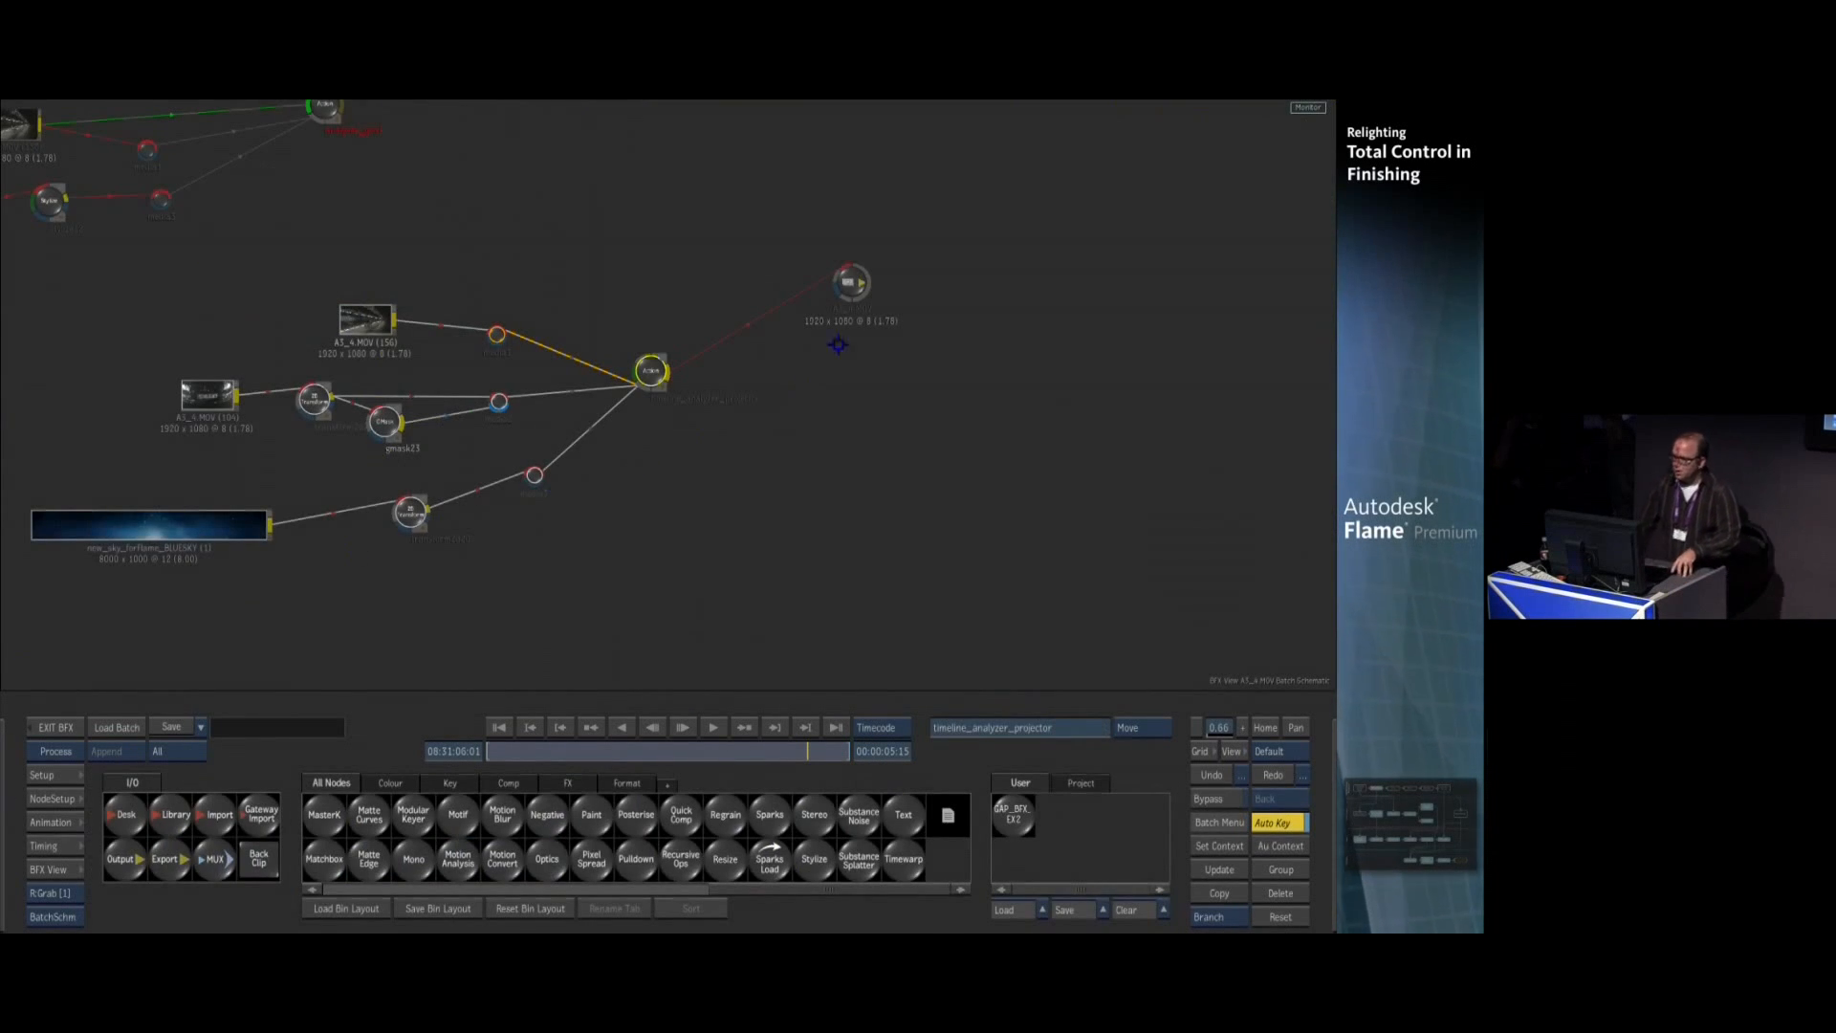
drag(841, 299, 891, 332)
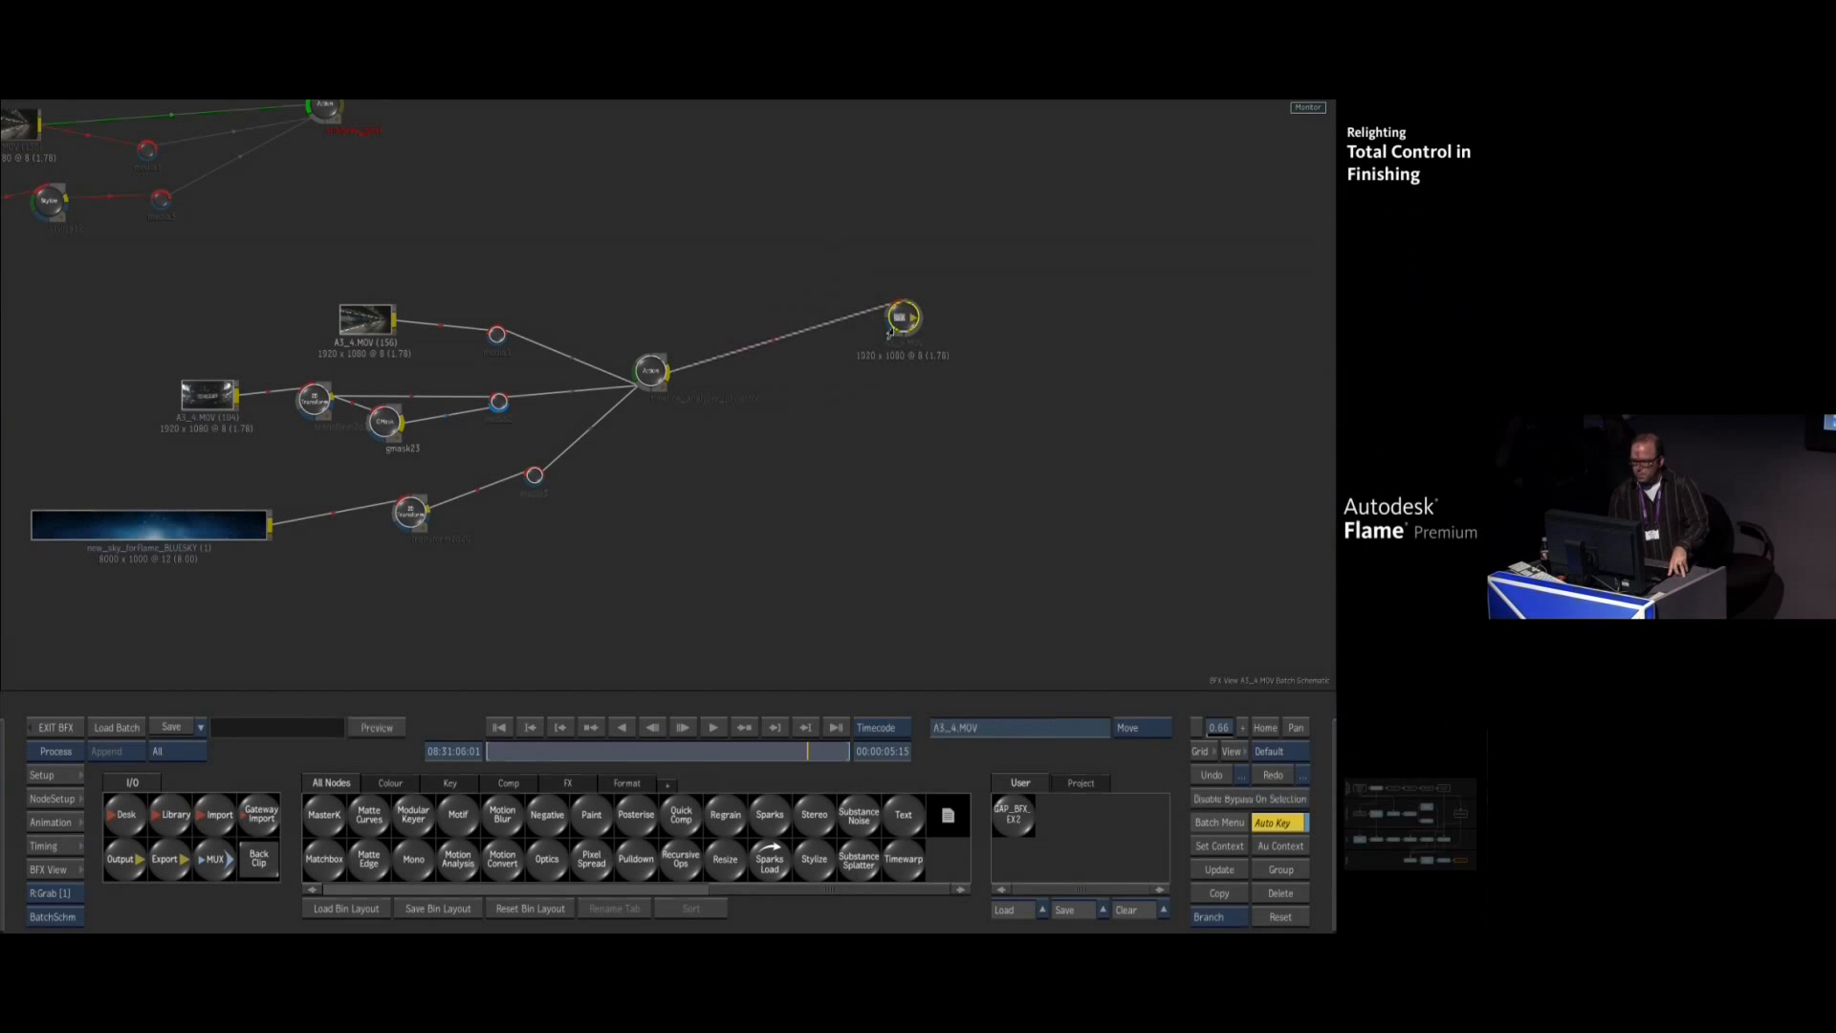
click(55, 727)
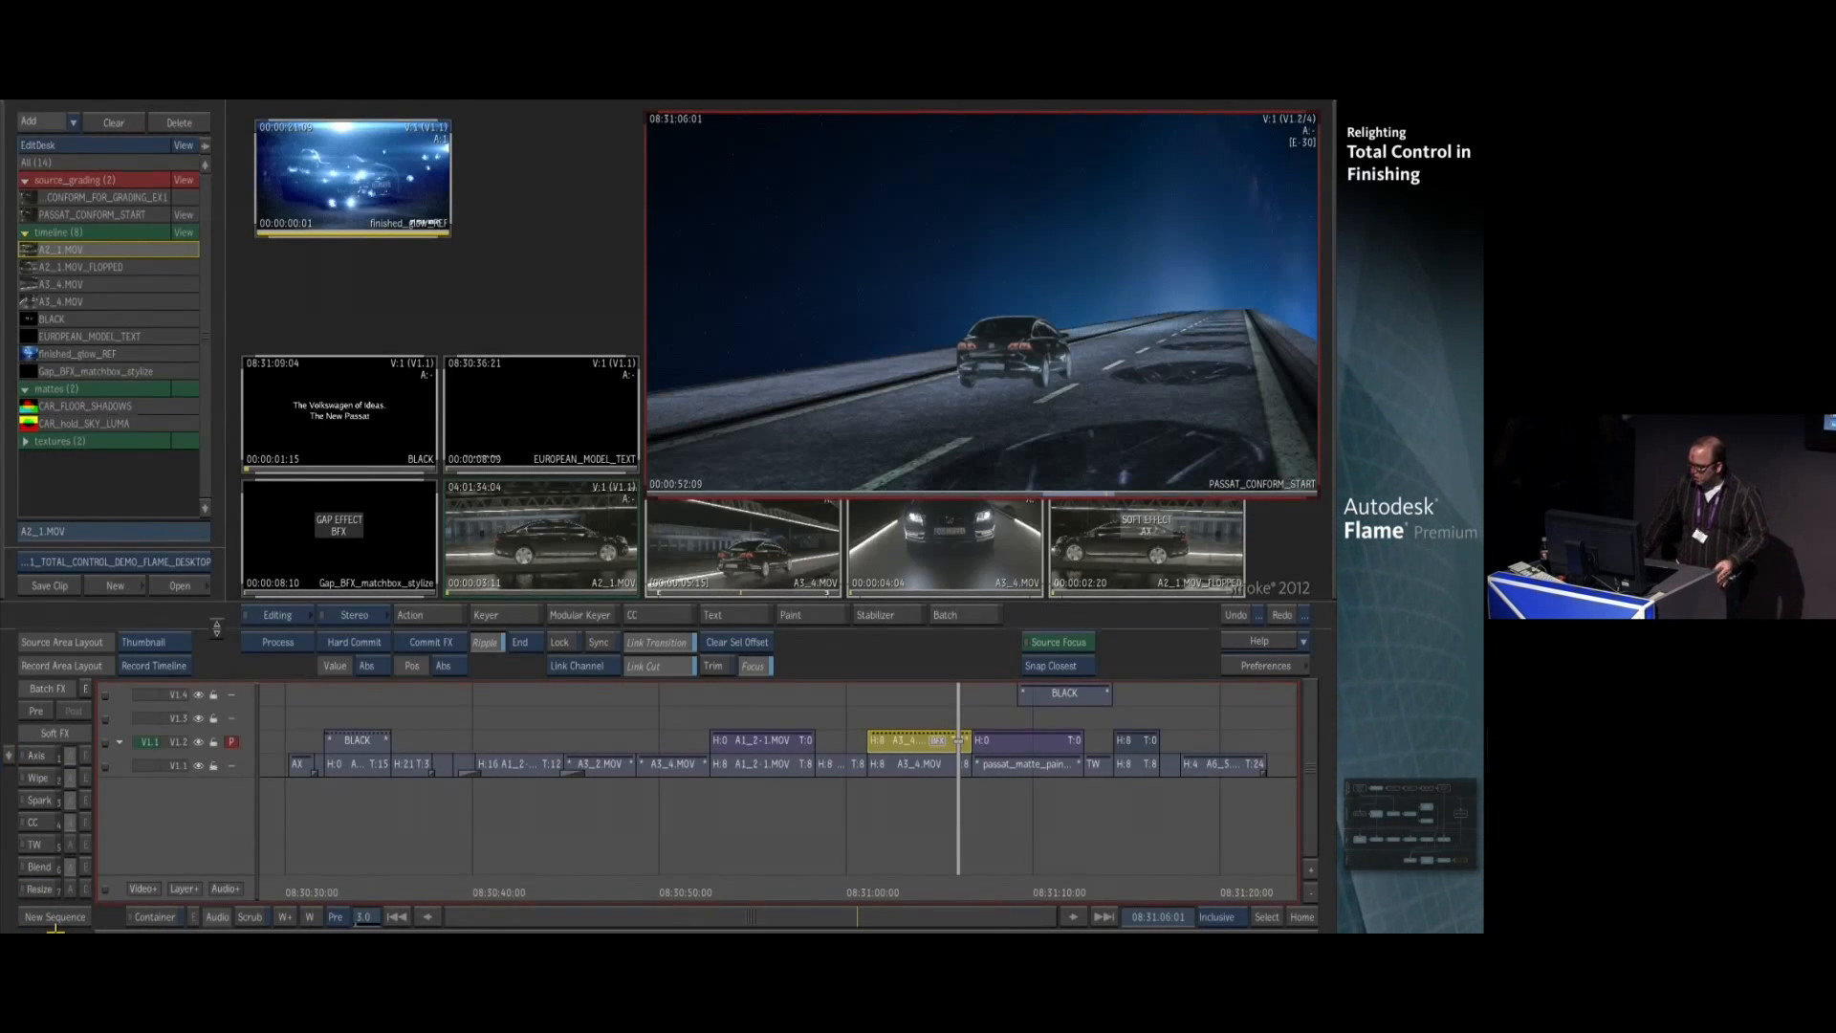
Open the PASSAT_CONFORM_FOR_GRADING_EX1 sequence and review its shots and layers, including the matte painting under the car shot
click(180, 195)
drag(786, 880, 872, 897)
drag(872, 693, 1020, 700)
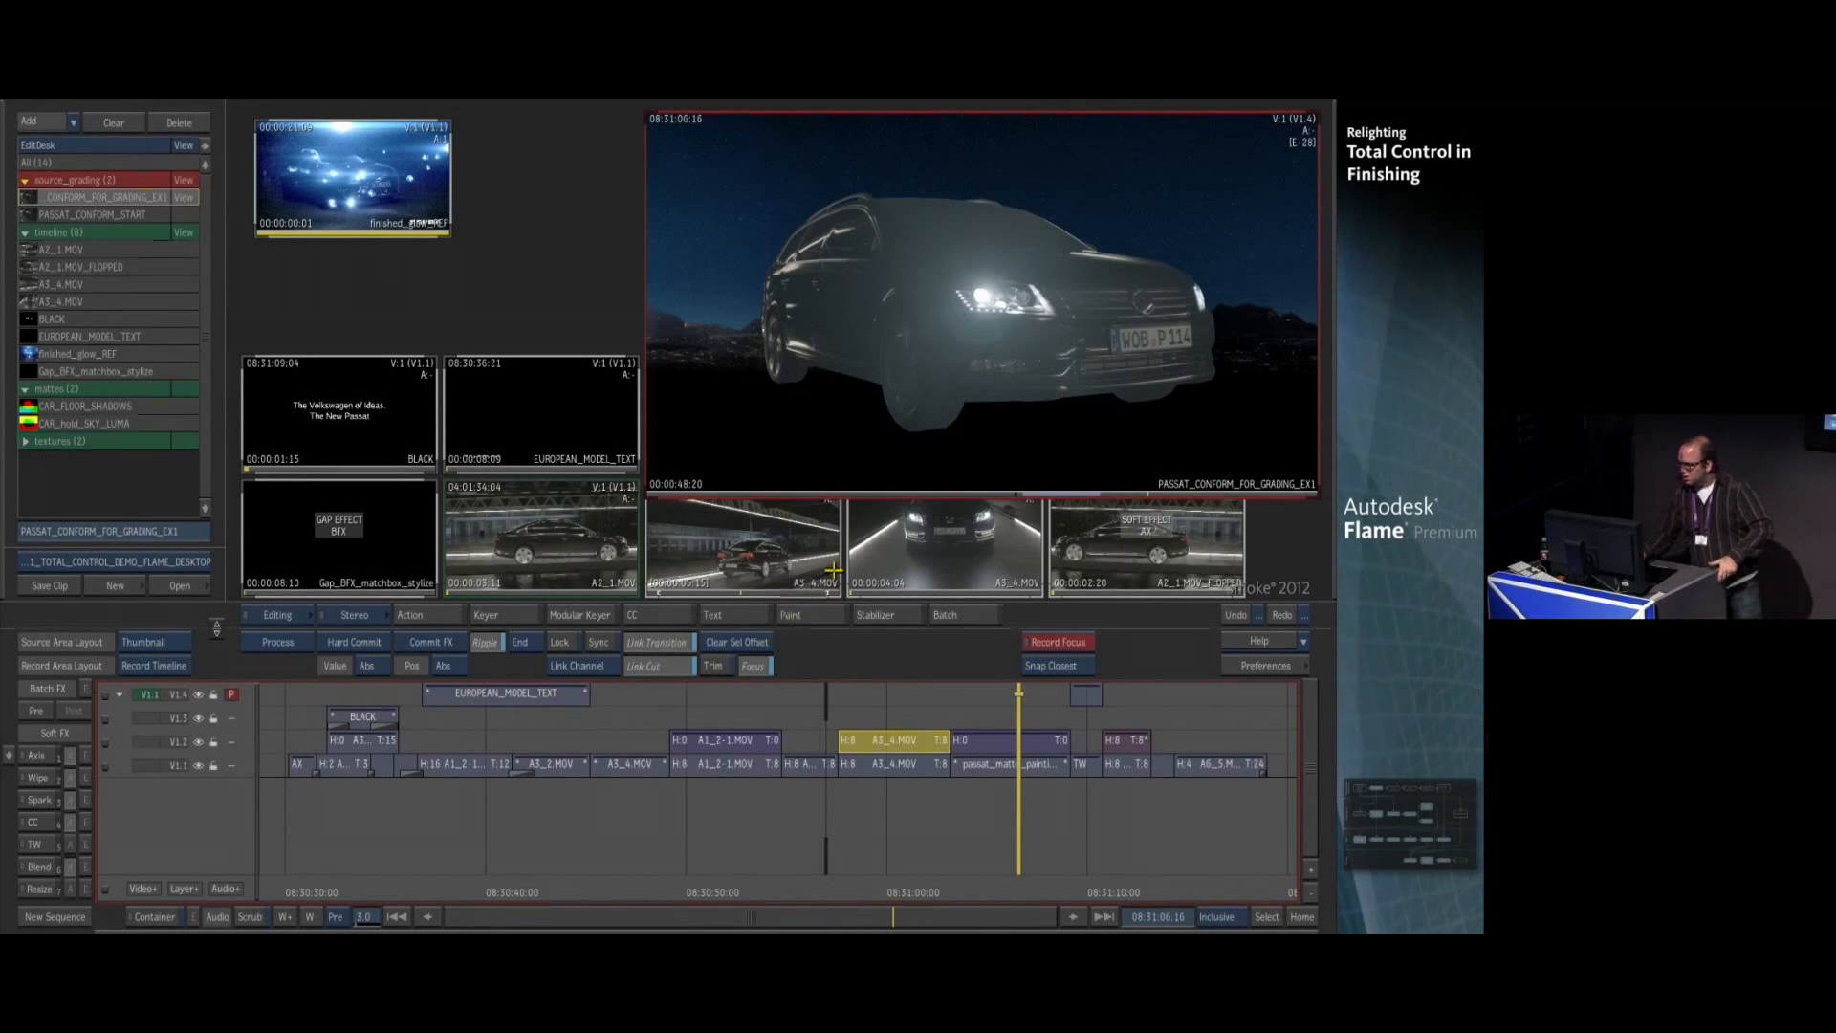
click(1030, 765)
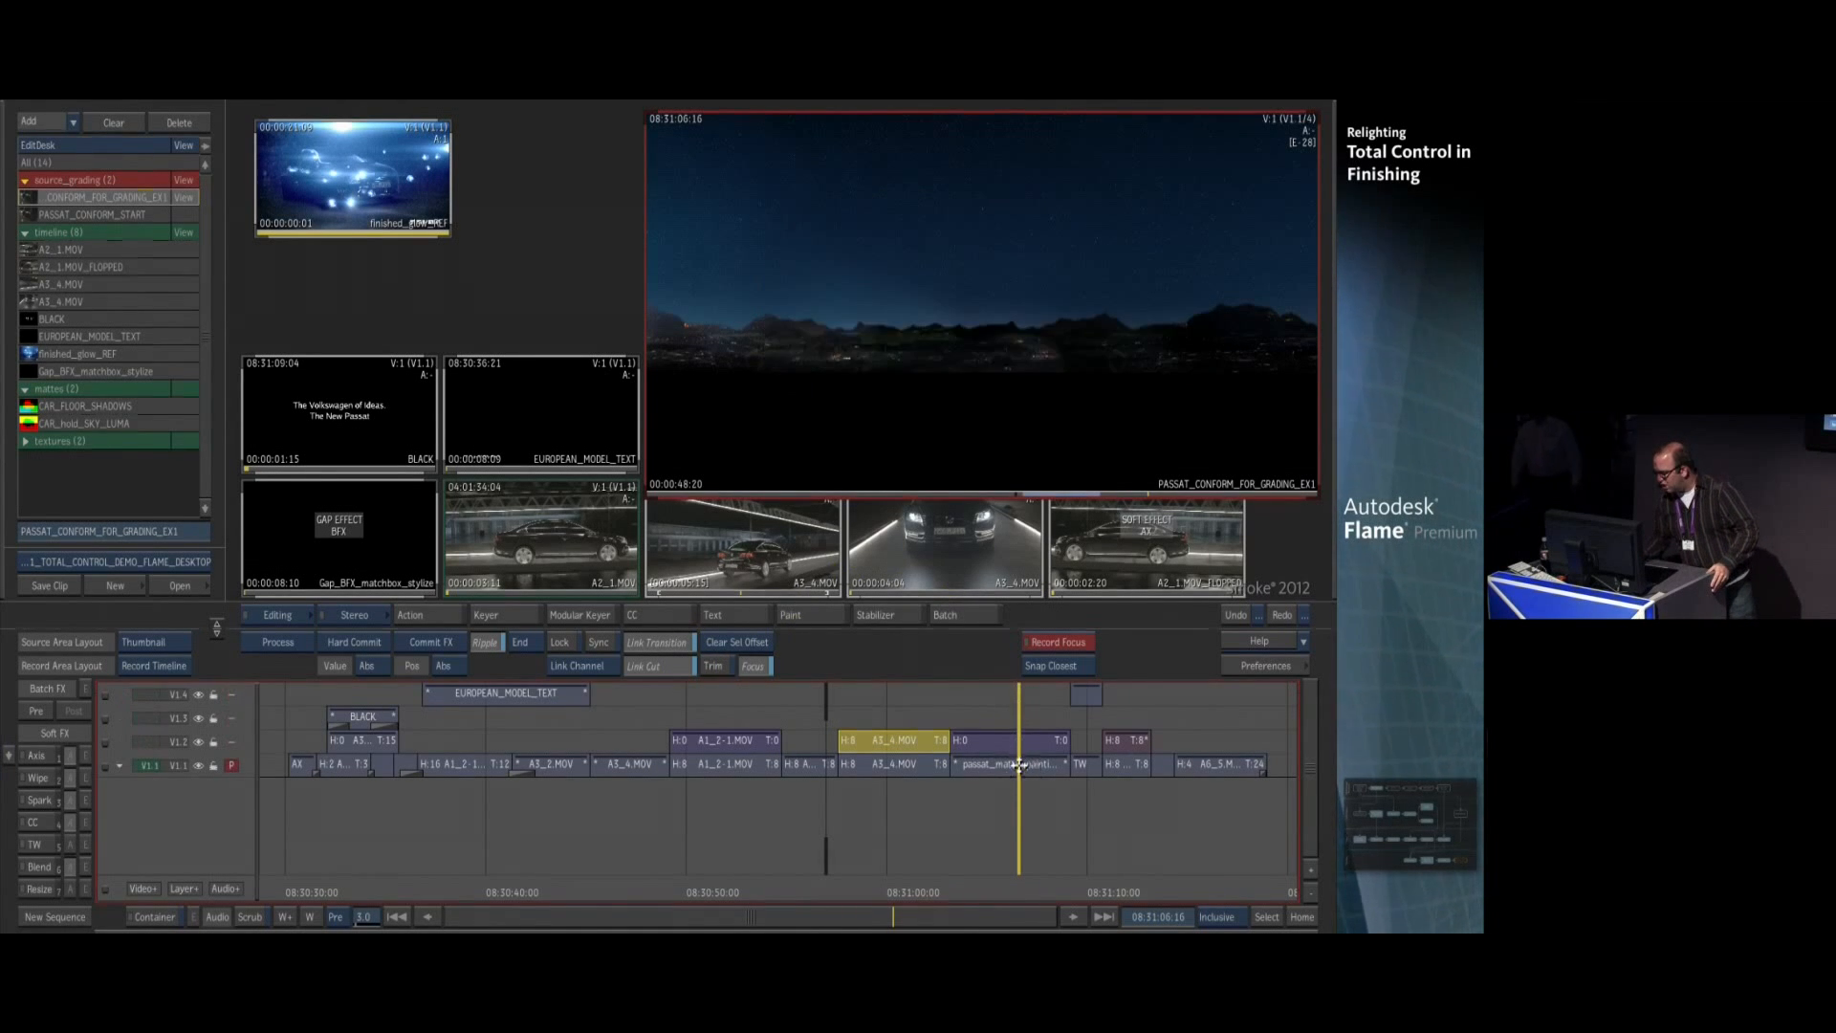
click(893, 762)
drag(894, 763, 314, 717)
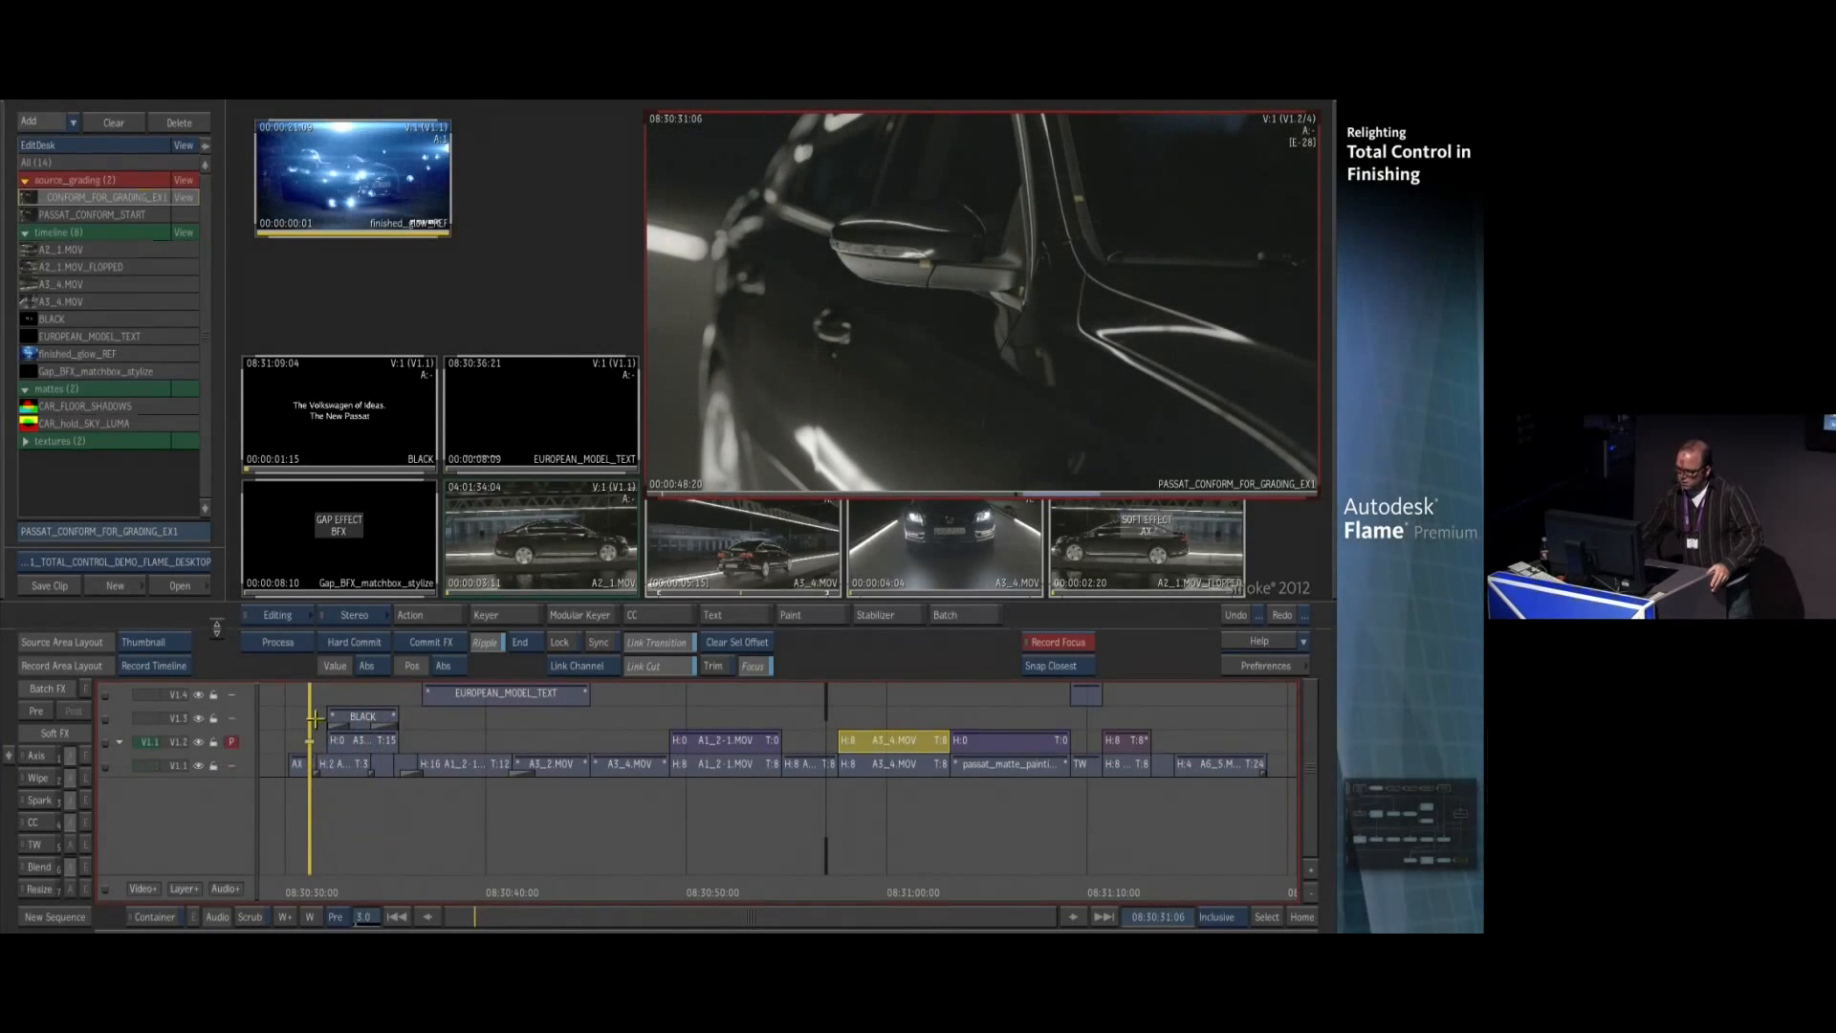
Open the upper A1_2-1.MOV container, view its CAR_FLOOR_SHADOWS and CAR_hold_SKY_LUMA mattes, and return to the main timeline
key(Up)
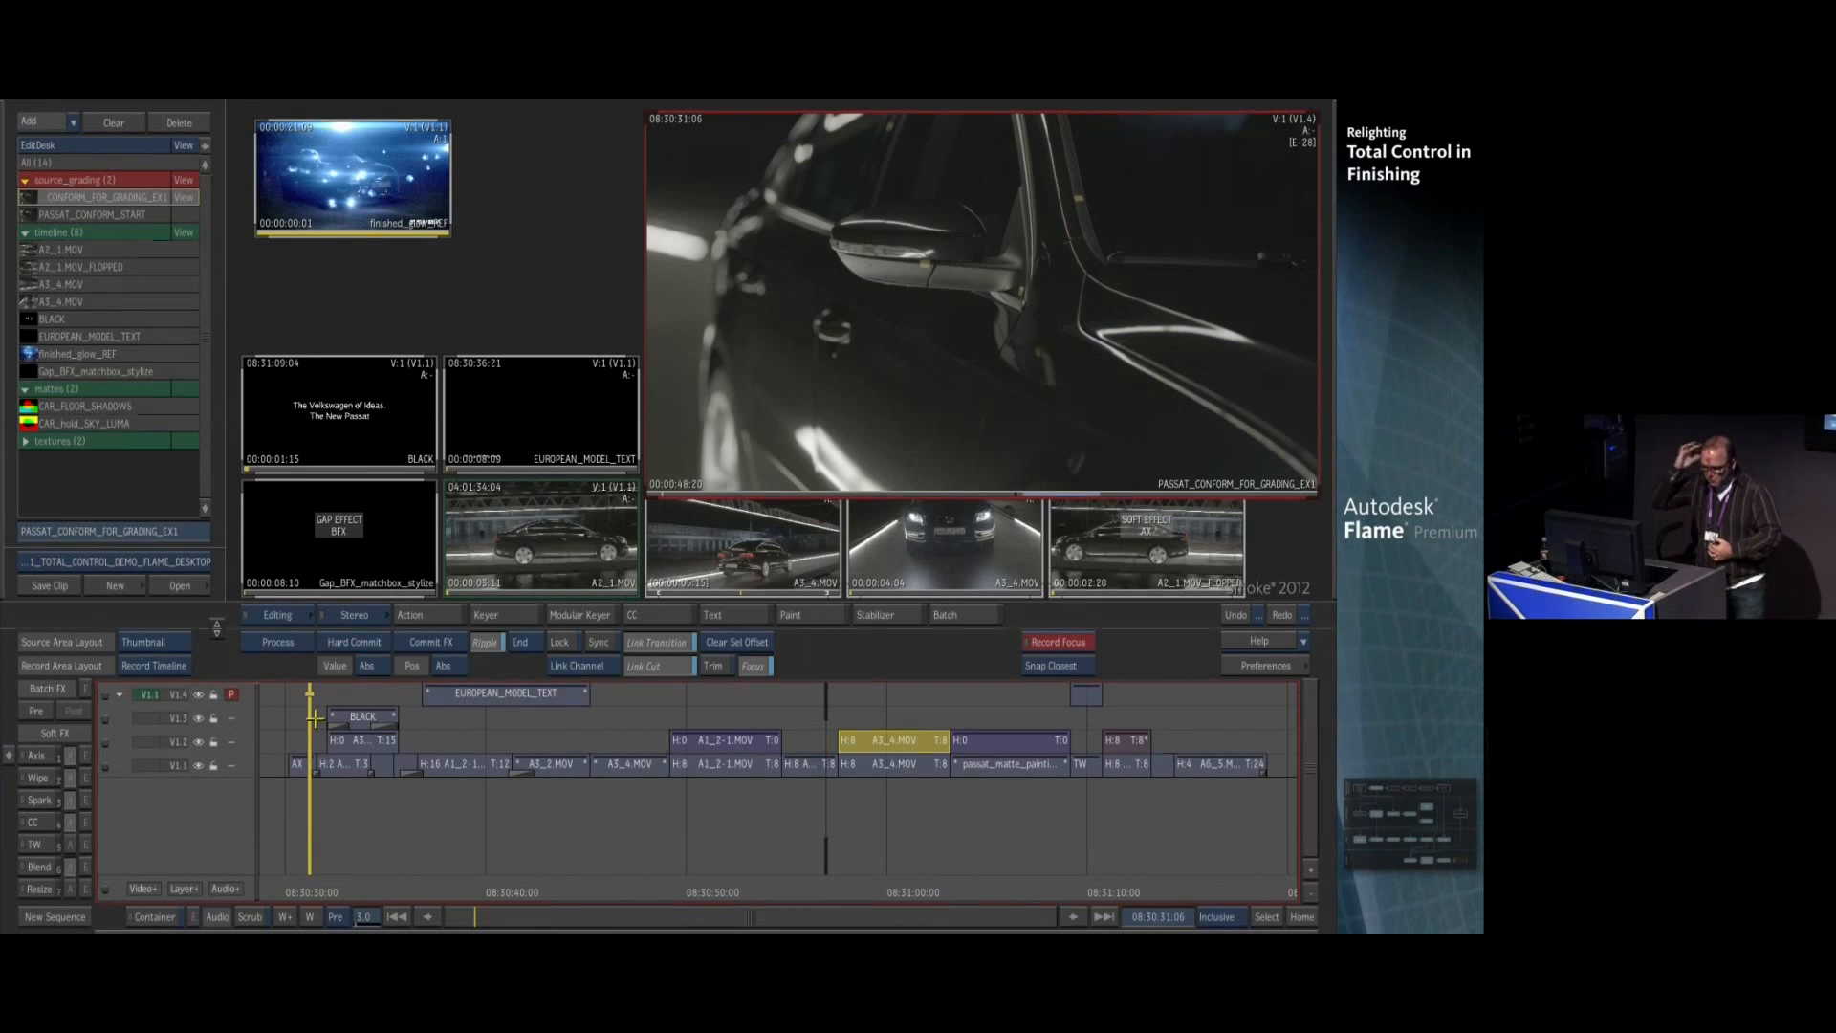
drag(313, 695, 694, 752)
key(Down)
key(Down)
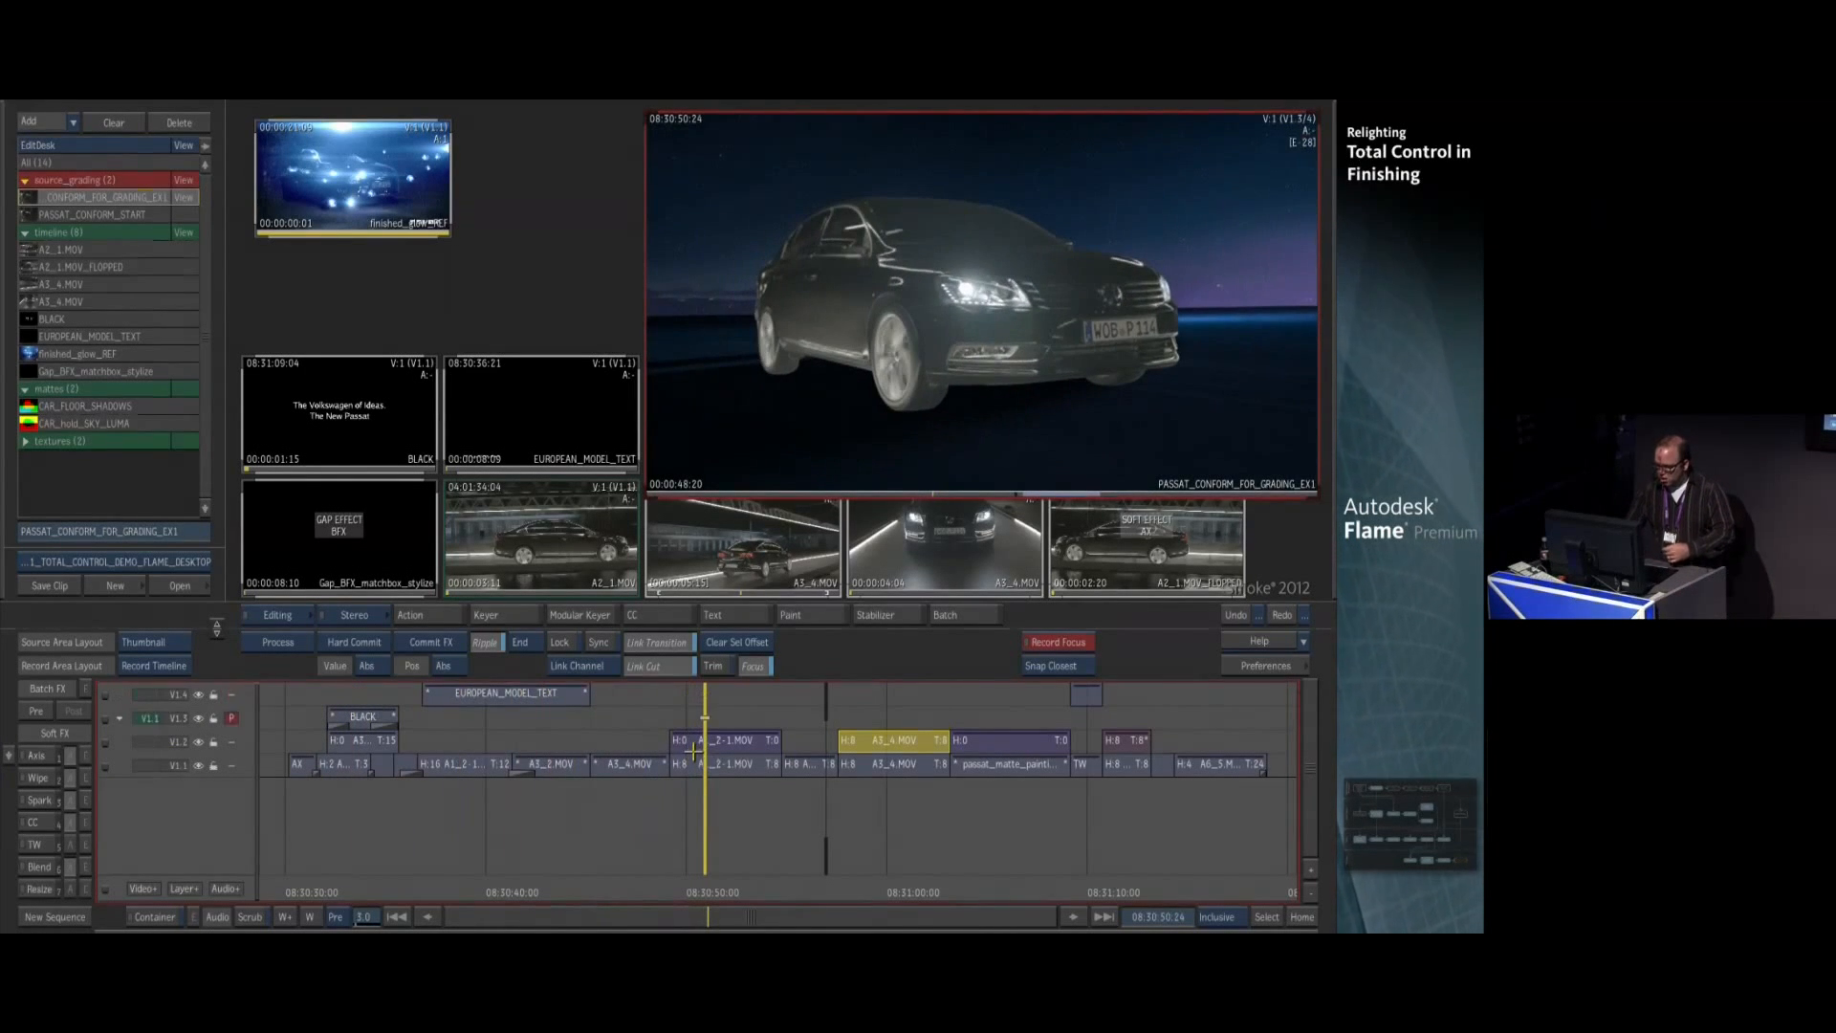
double_click(742, 739)
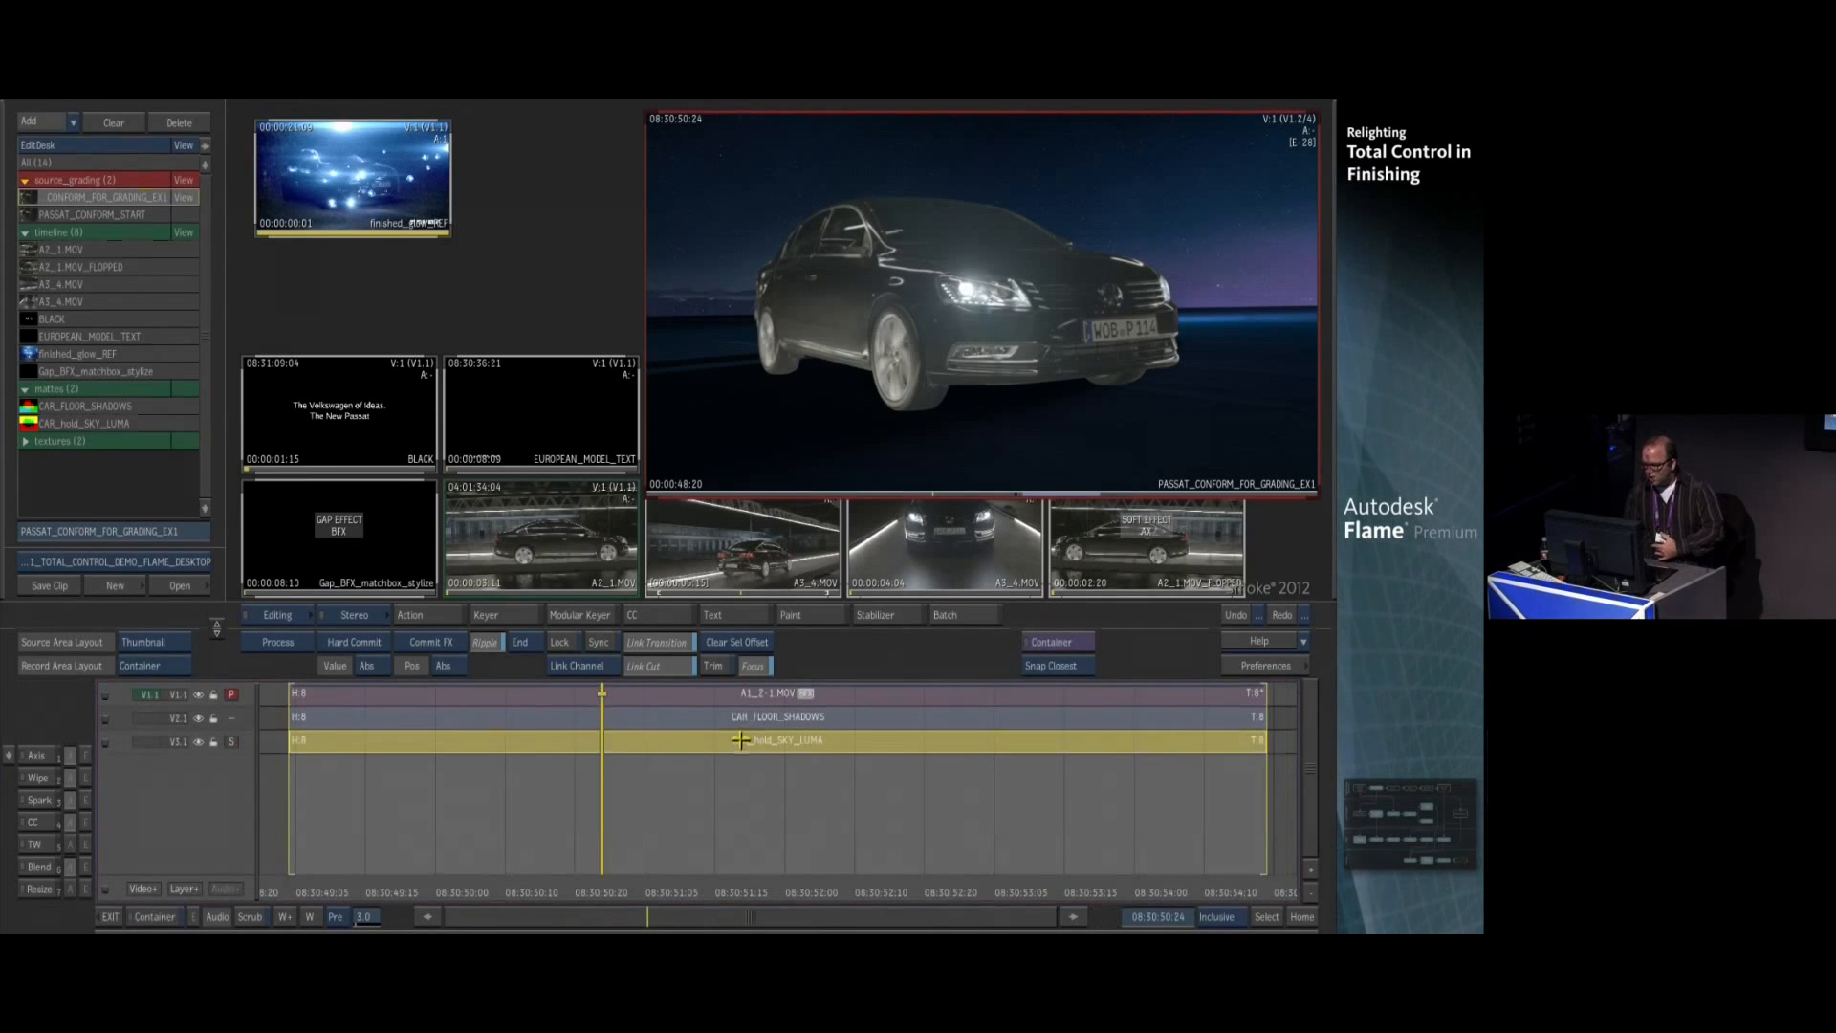
click(232, 718)
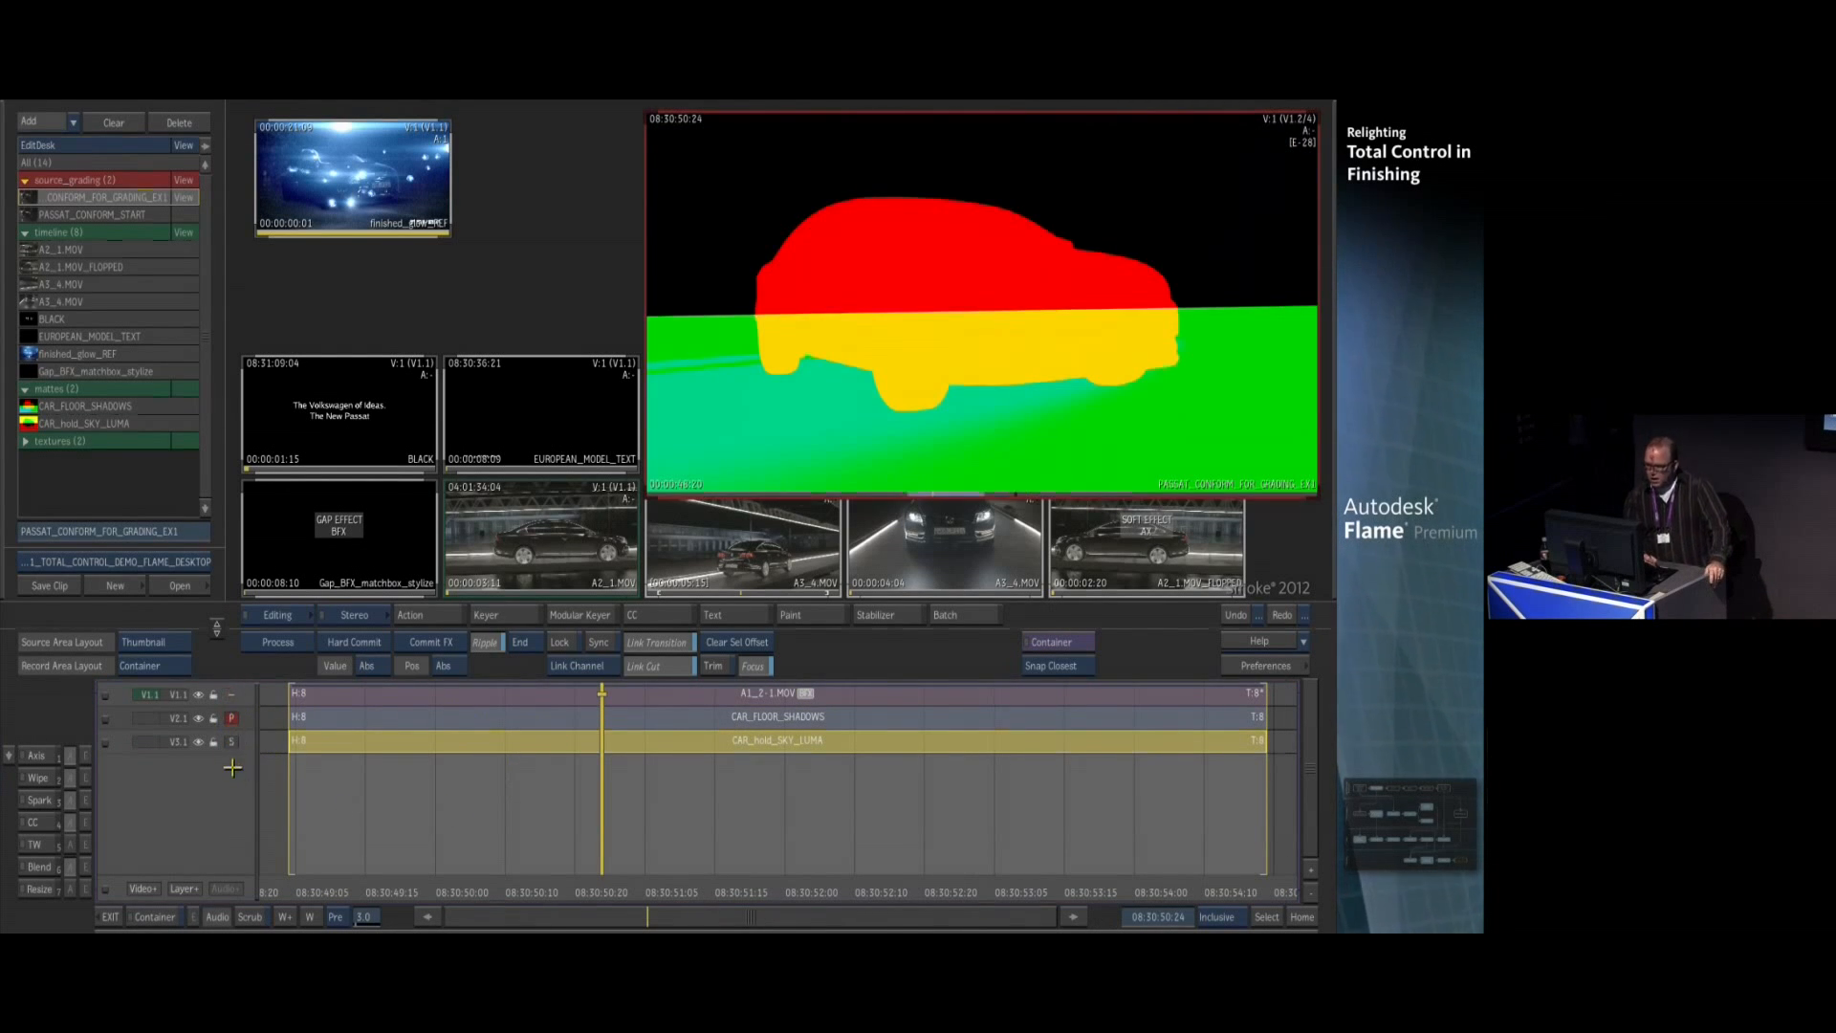
click(230, 742)
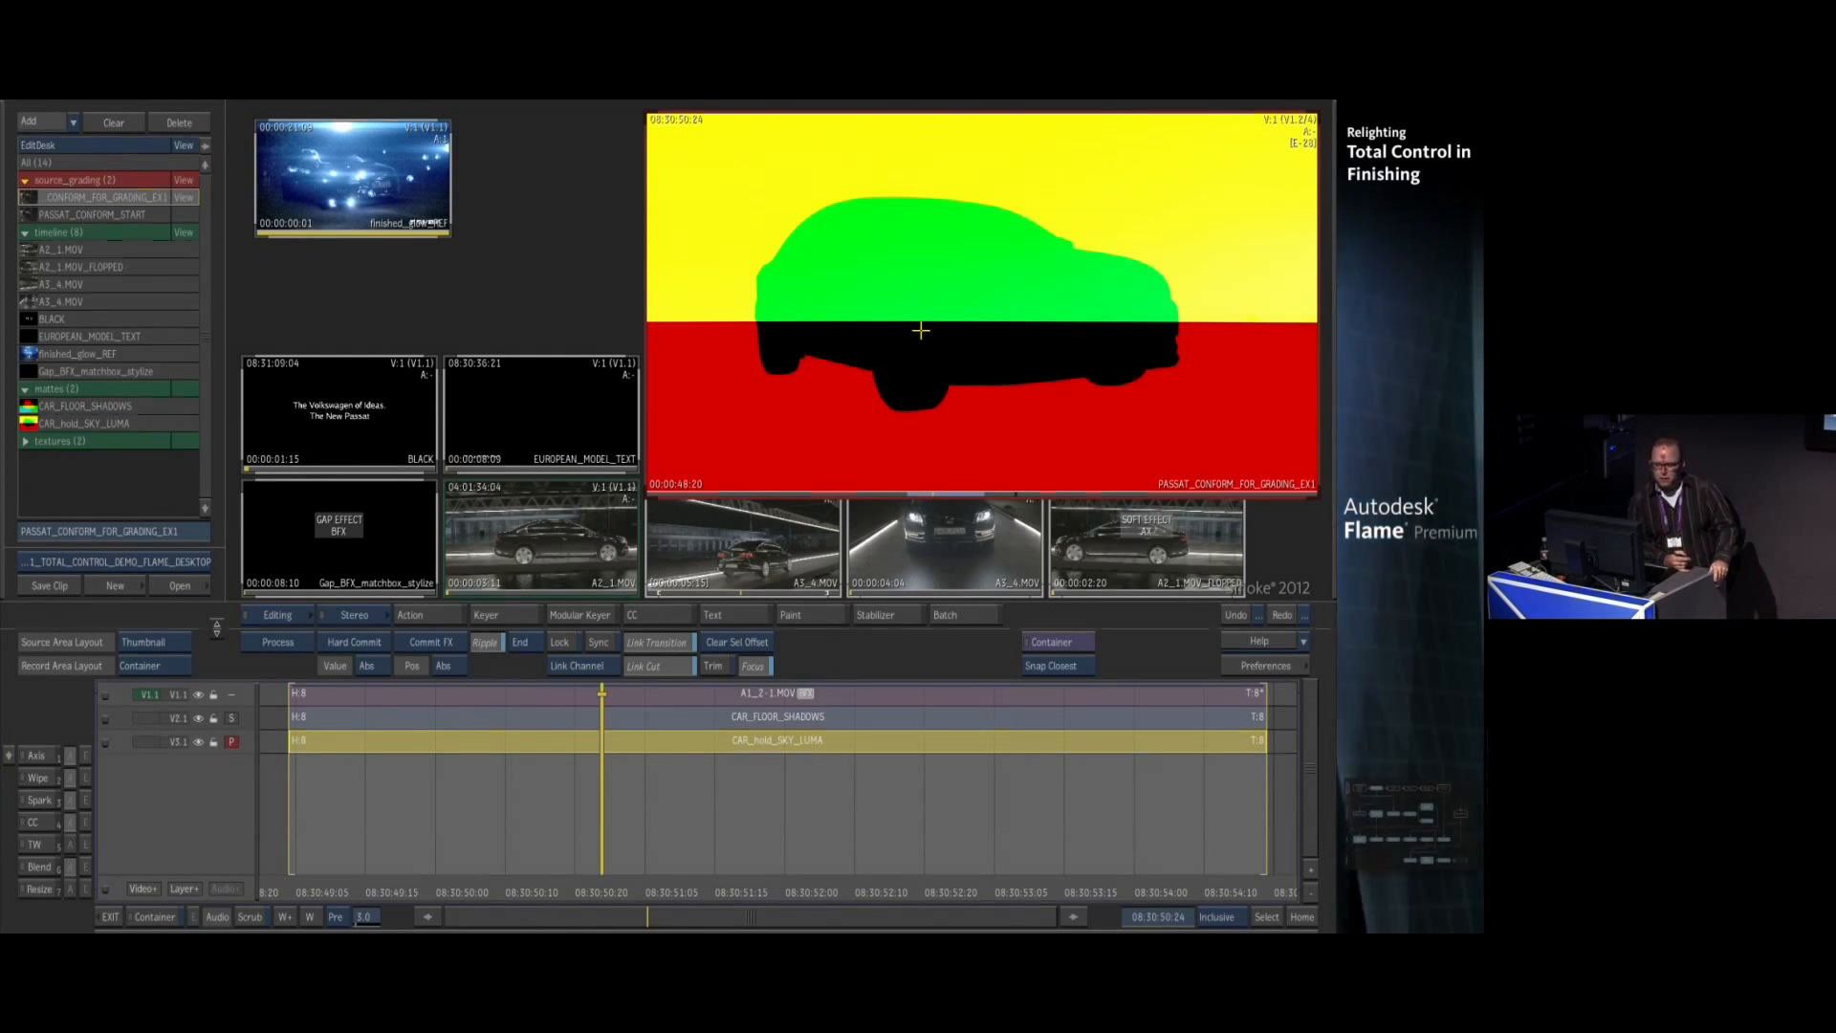
click(111, 915)
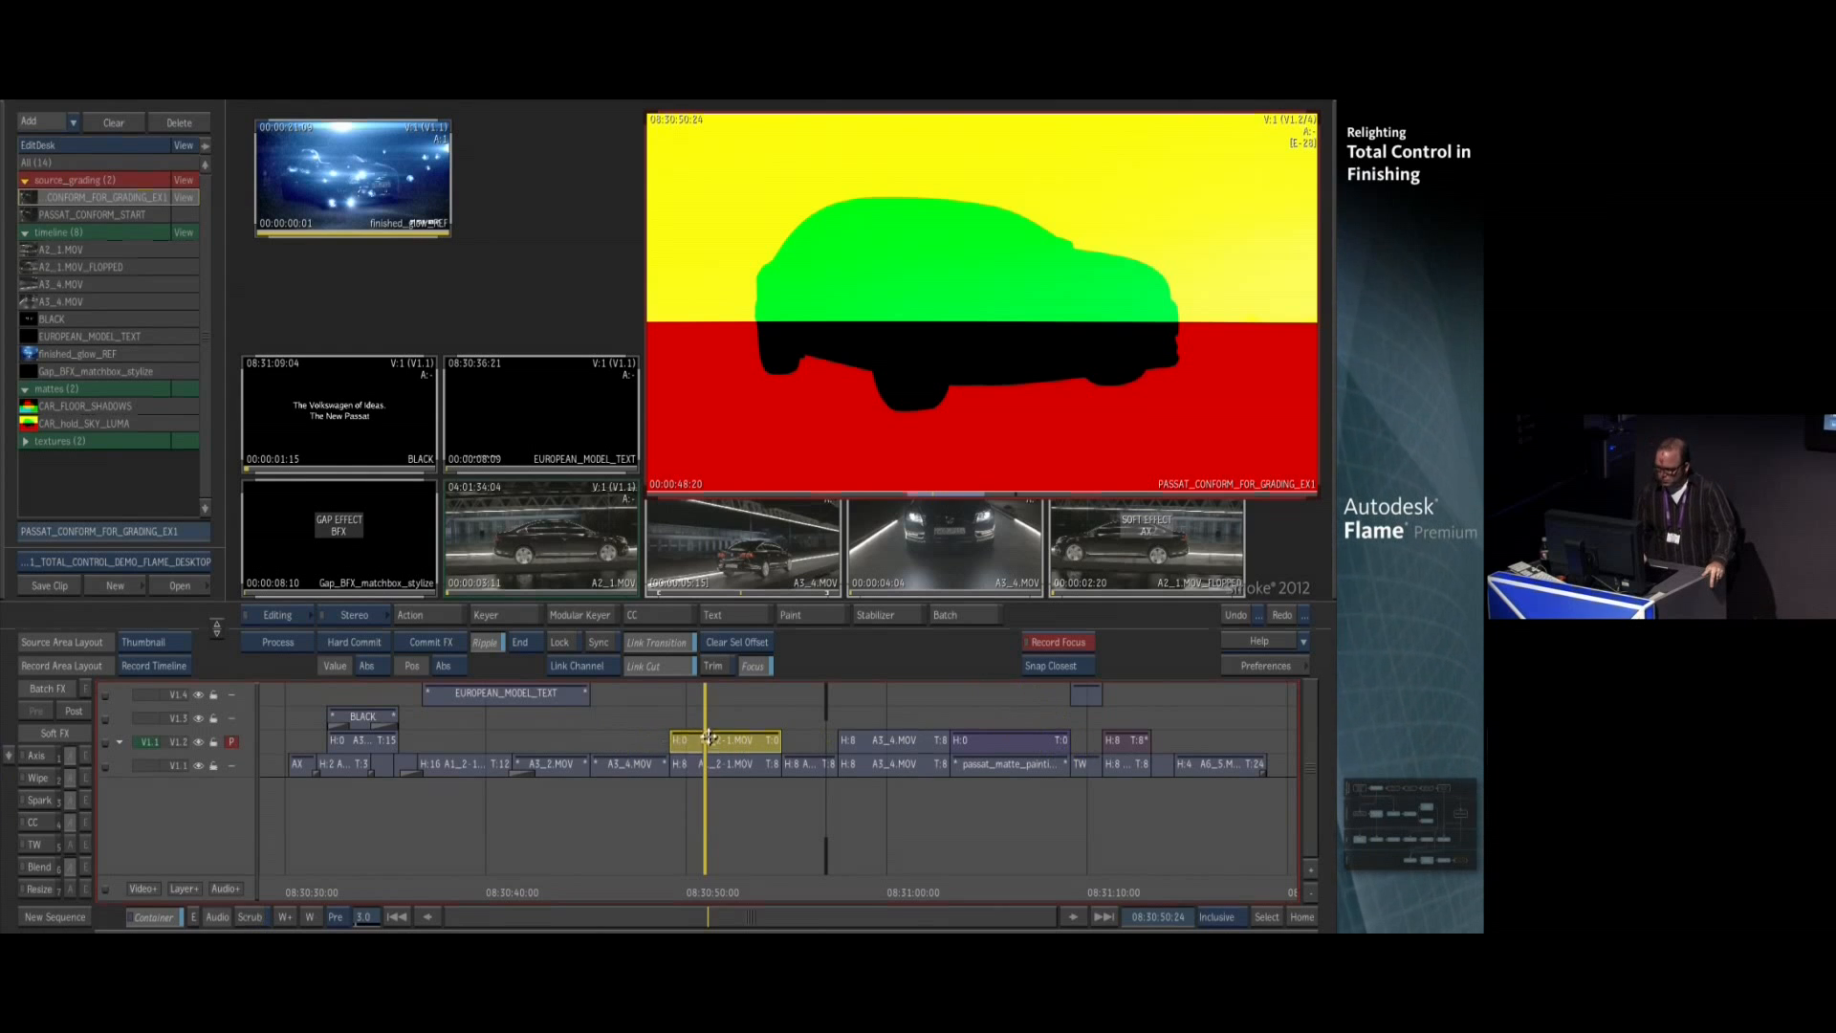
Reopen the A1_2-1.MOV container, make the car composite its primary track again, and exit the container
double_click(706, 738)
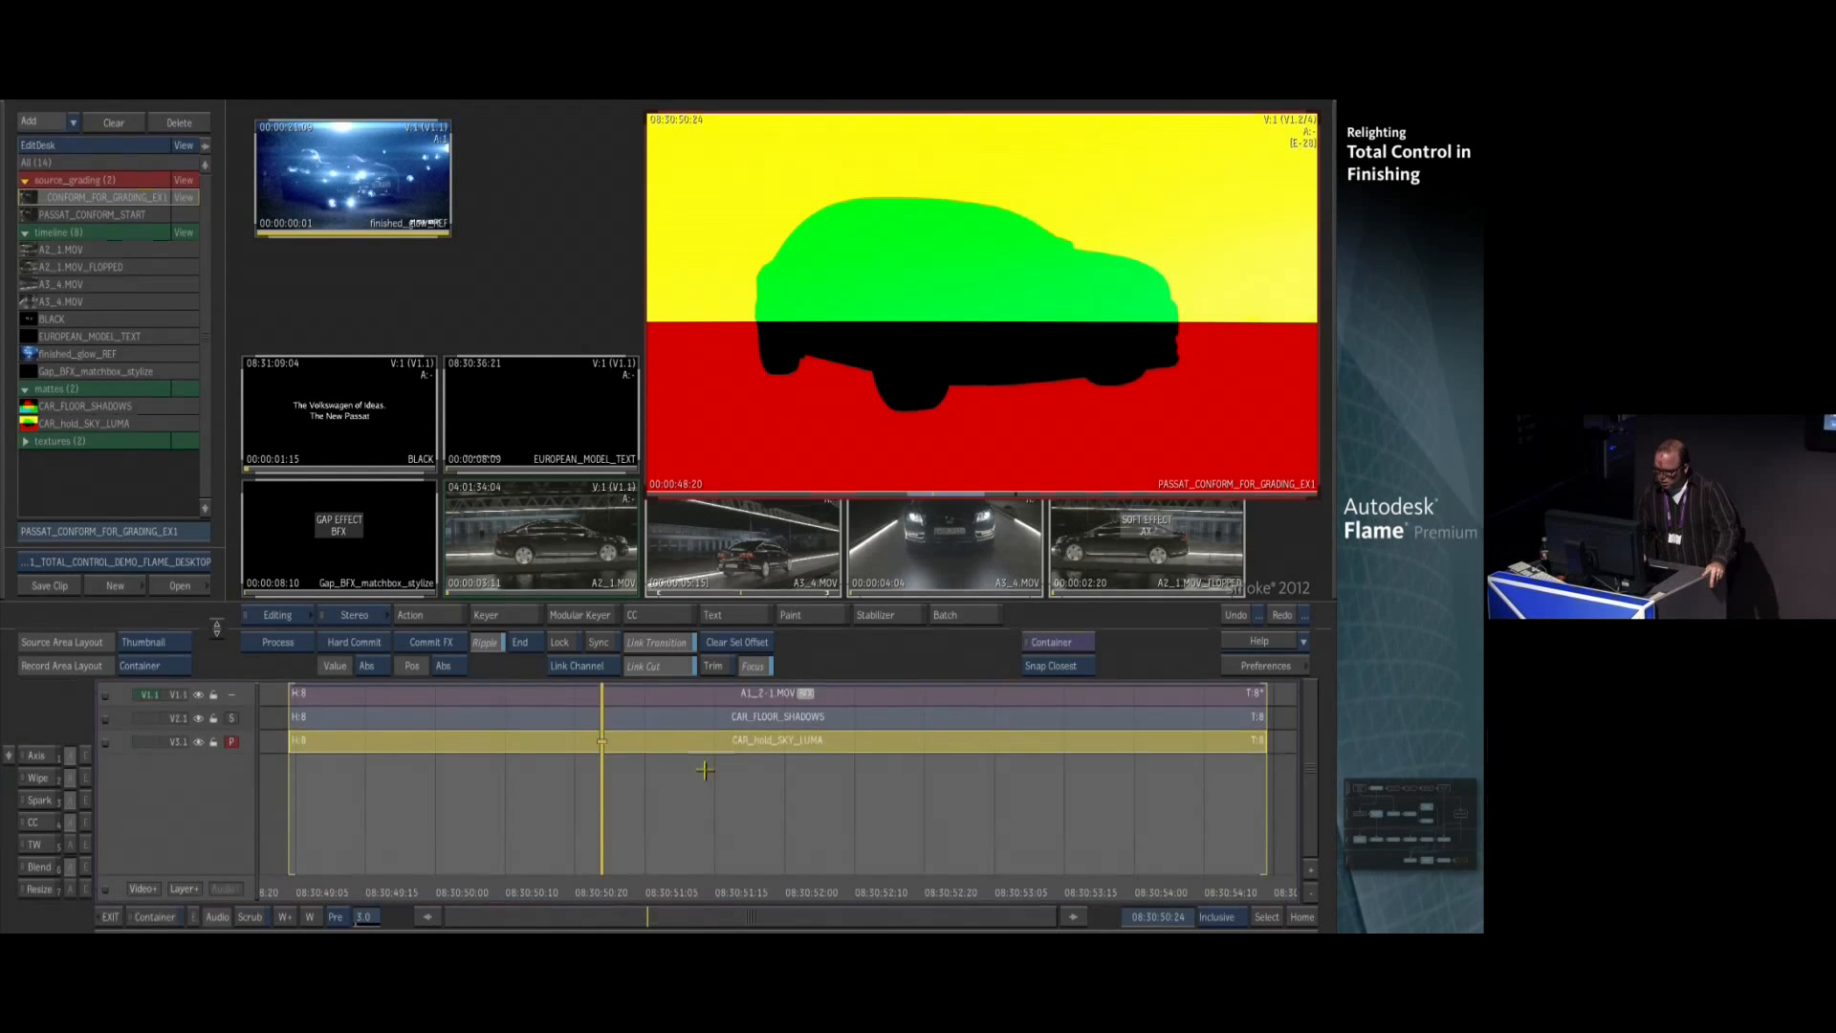
click(232, 694)
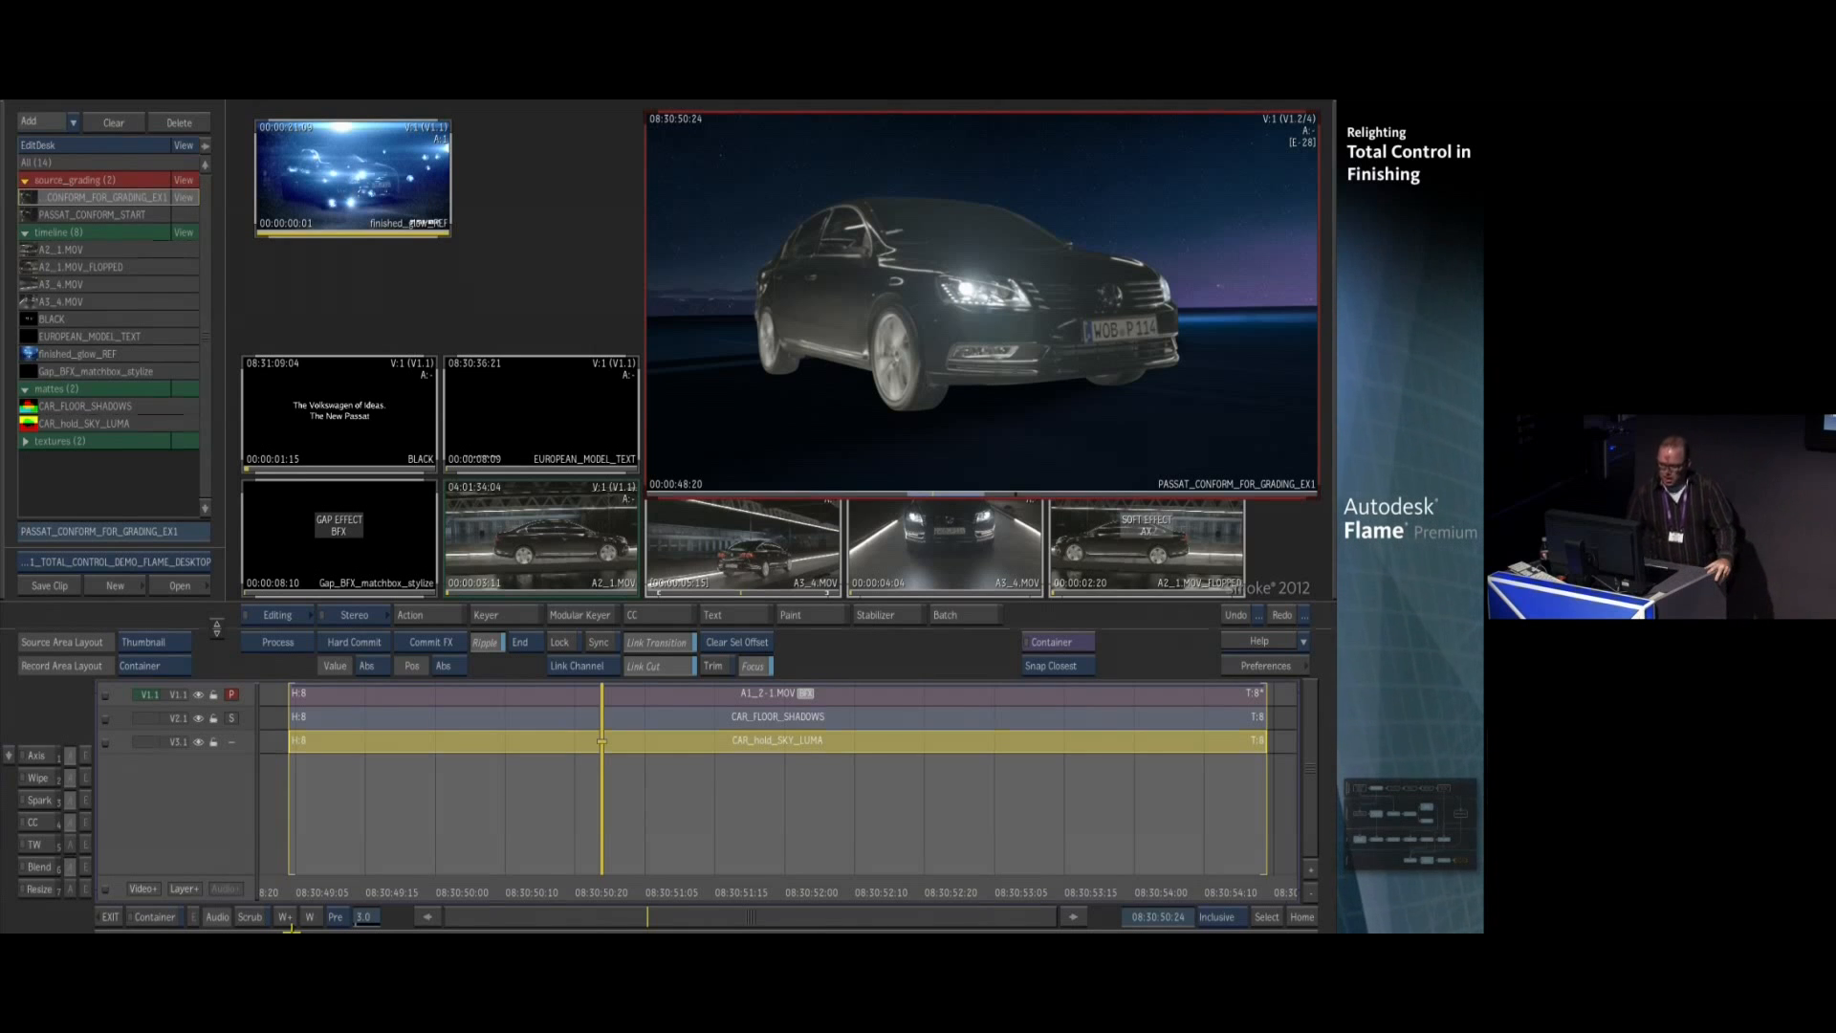
click(110, 916)
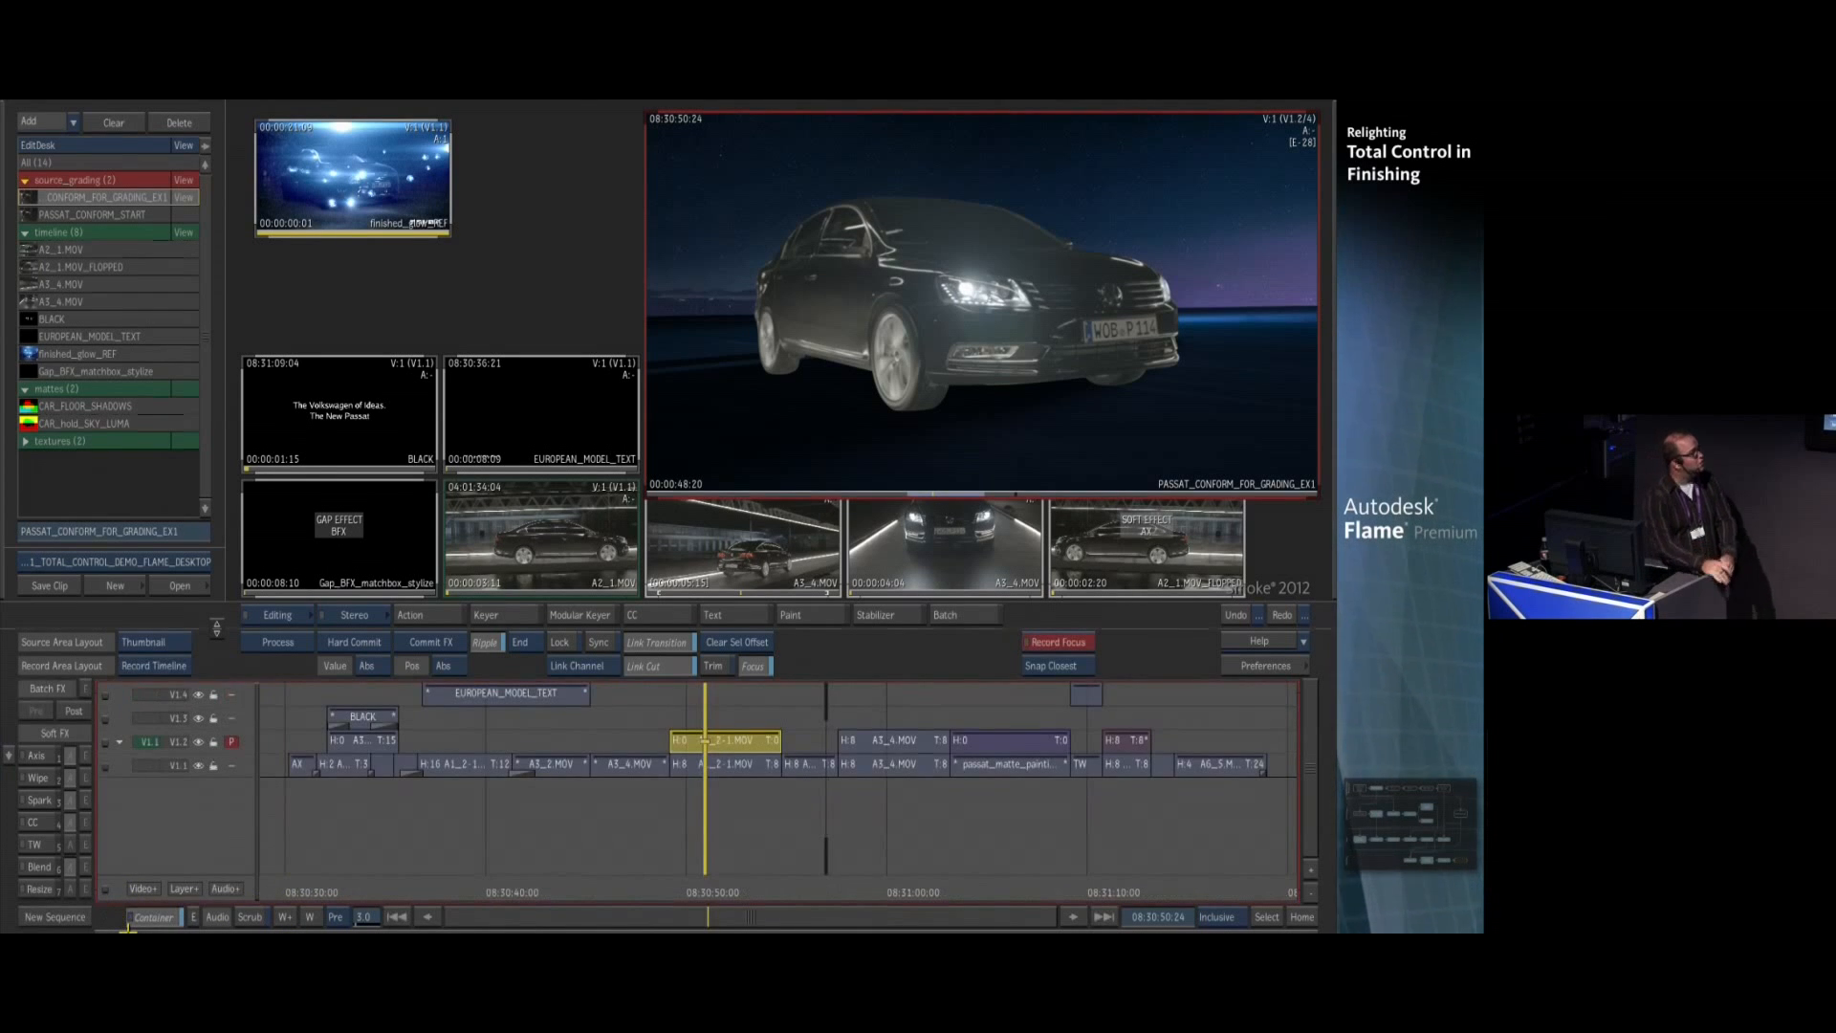
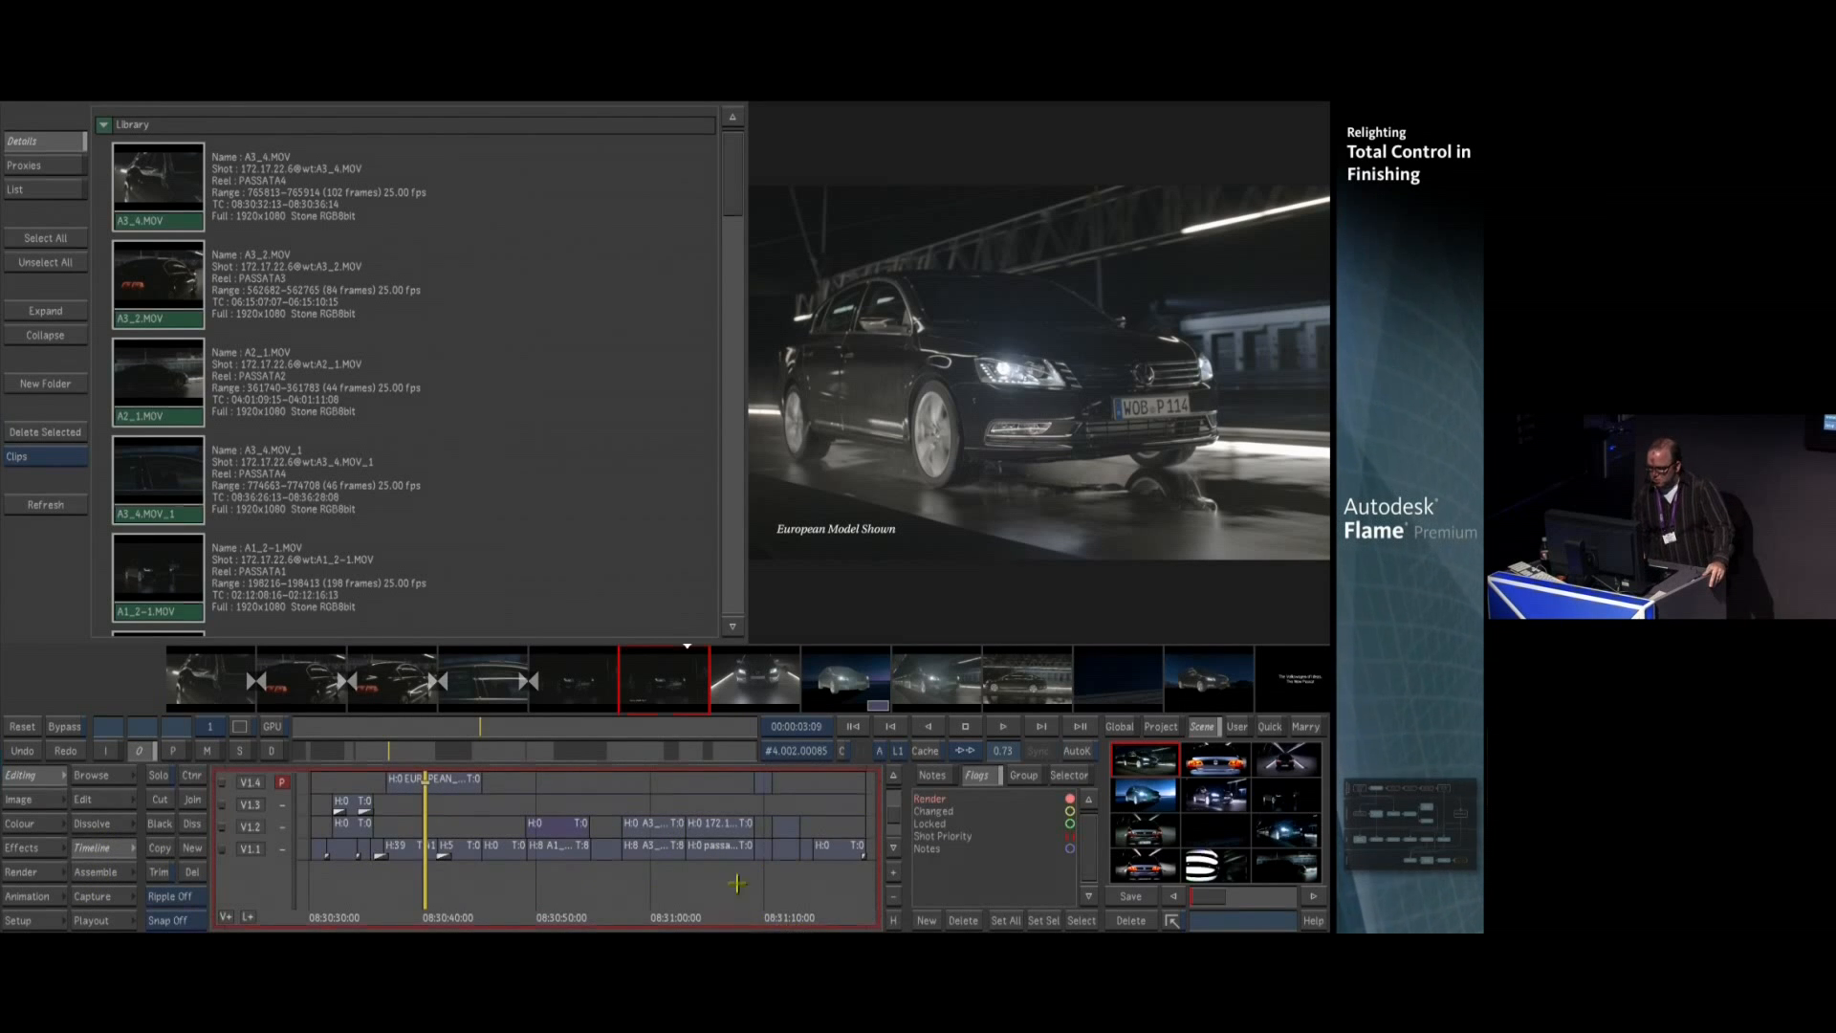
In Lustre, examine the conformed multi-layer timeline by moving from the car dissolve to the front number-plate shot
click(373, 782)
mouse_move(371, 783)
mouse_down()
mouse_move(350, 783)
mouse_move(816, 819)
mouse_move(639, 821)
mouse_move(378, 777)
mouse_up()
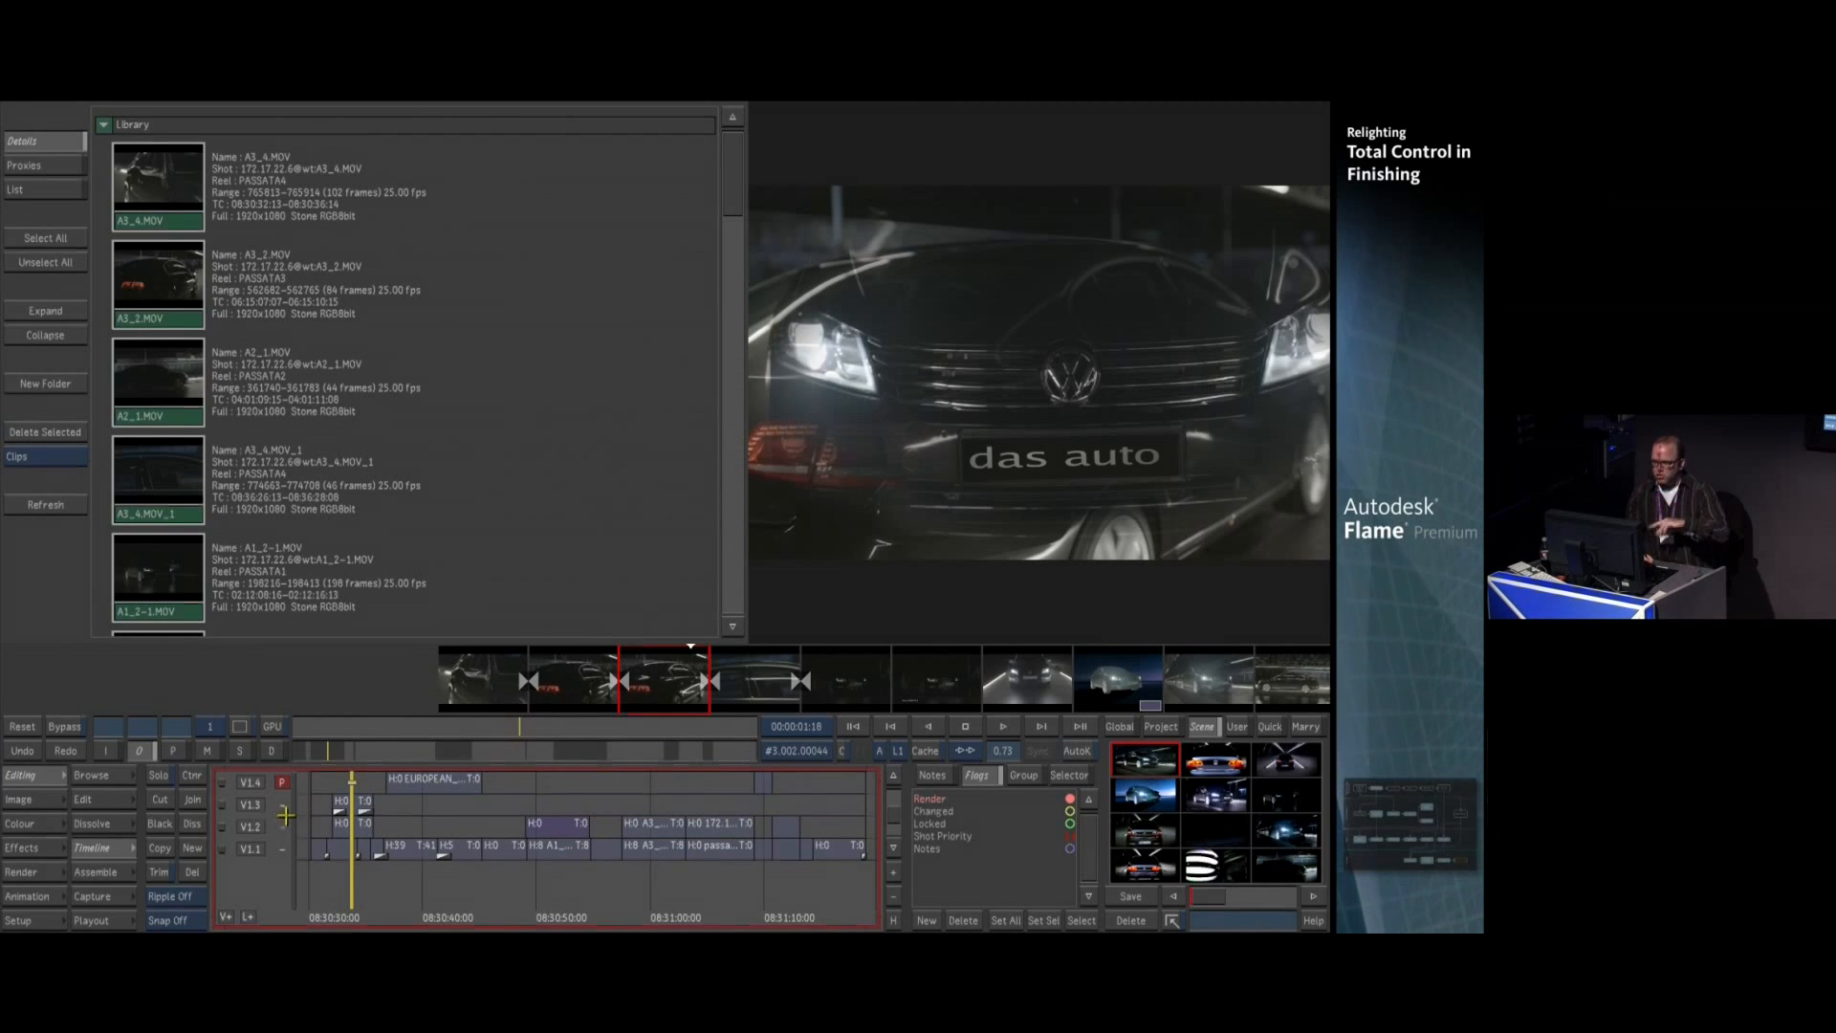
drag(352, 782, 499, 810)
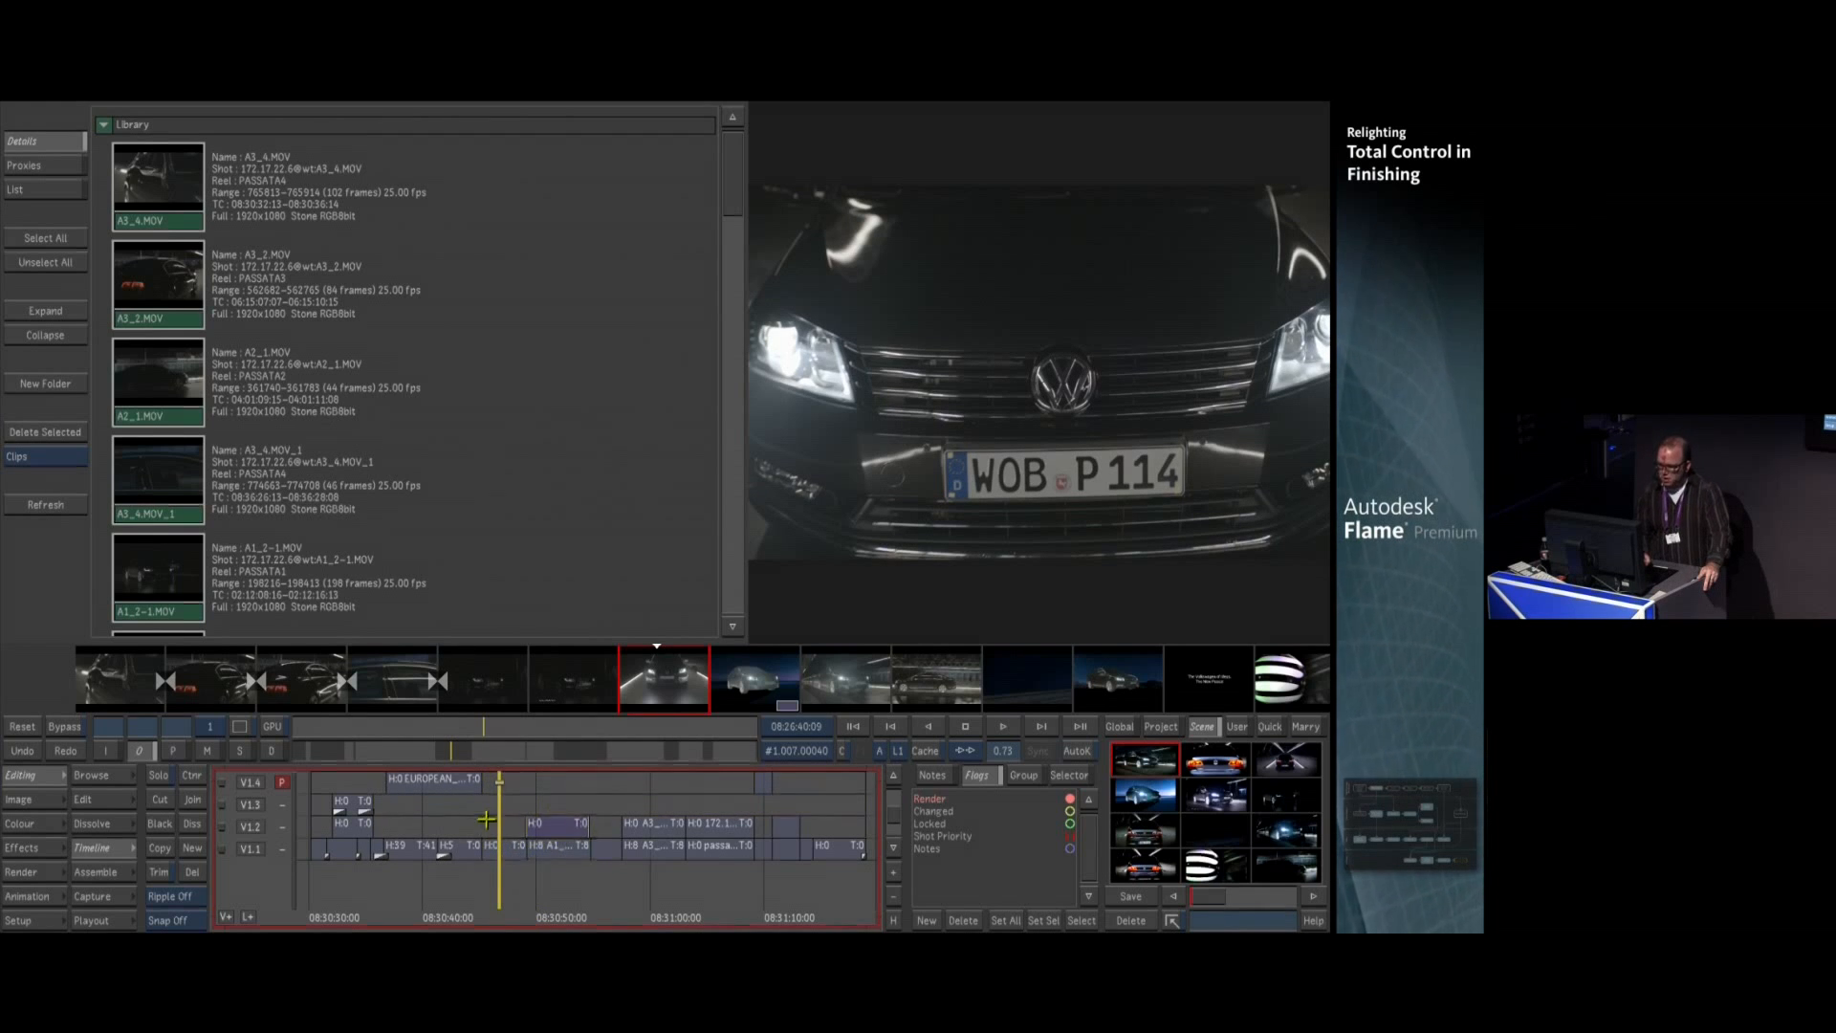
click(521, 784)
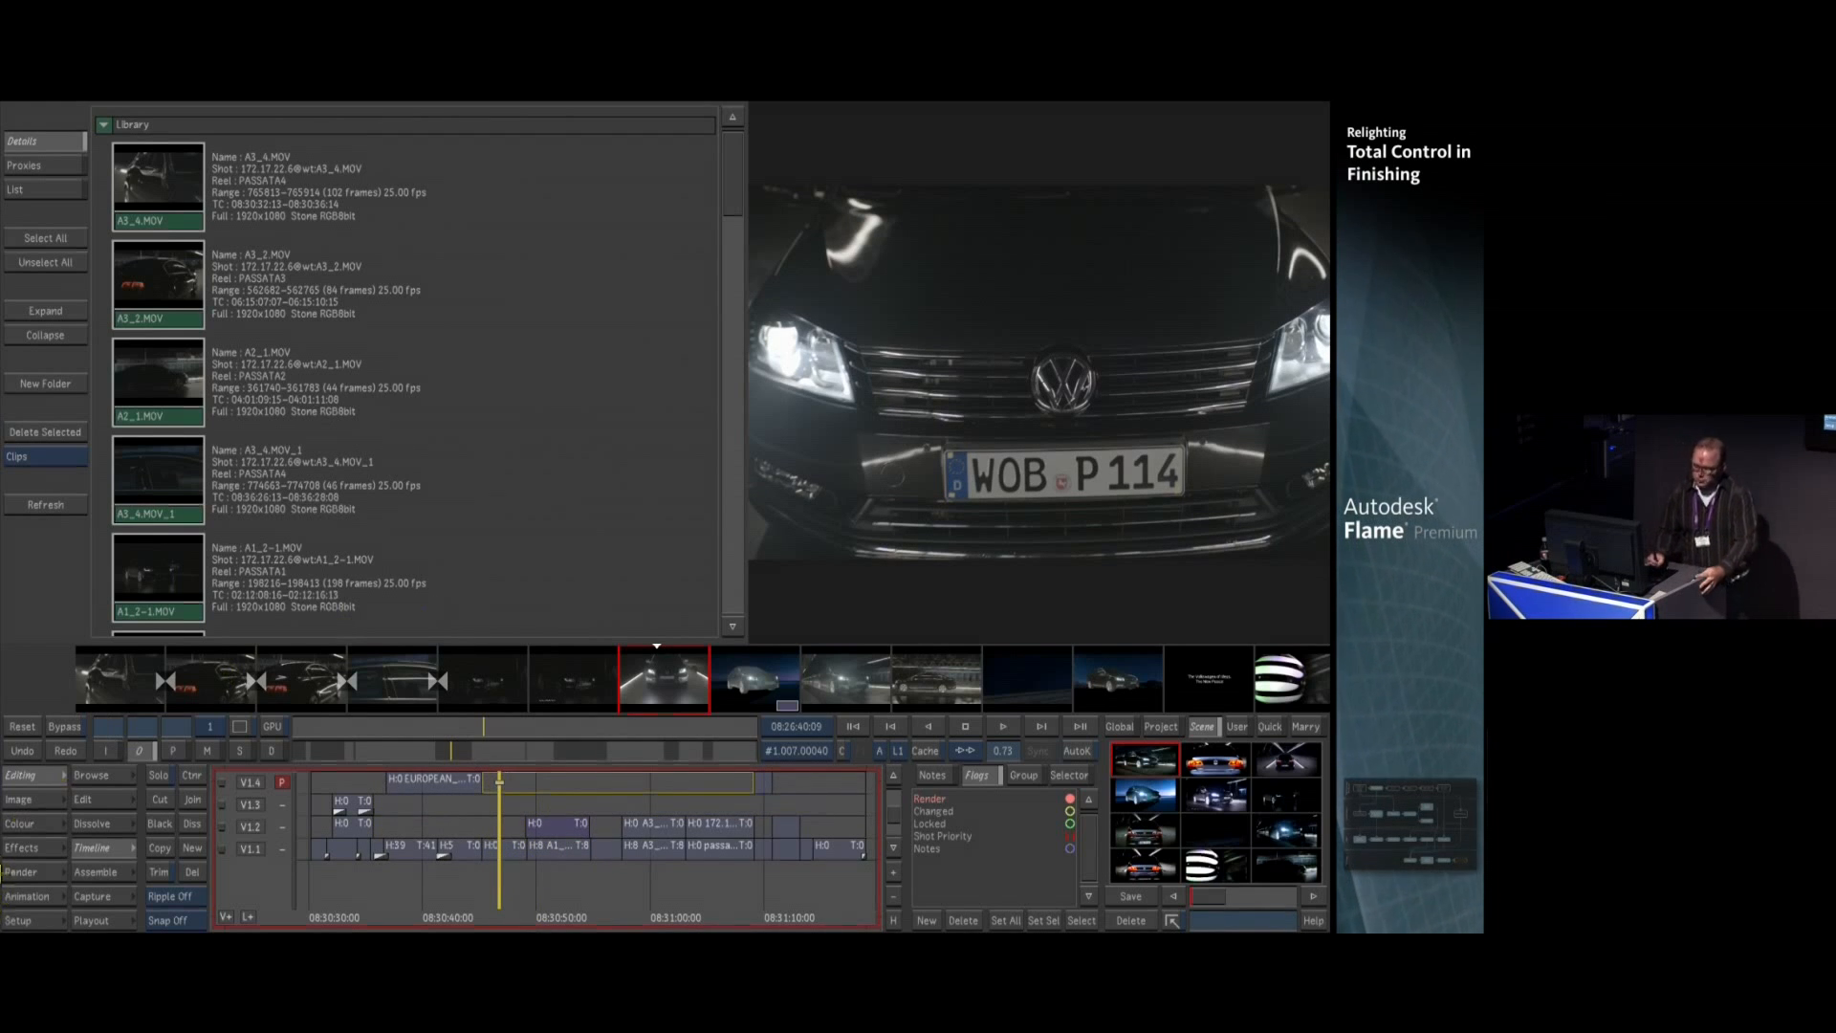
Open the colour grading controls, preview the car-front shot, and go to the side-view shot of the passing car
click(36, 824)
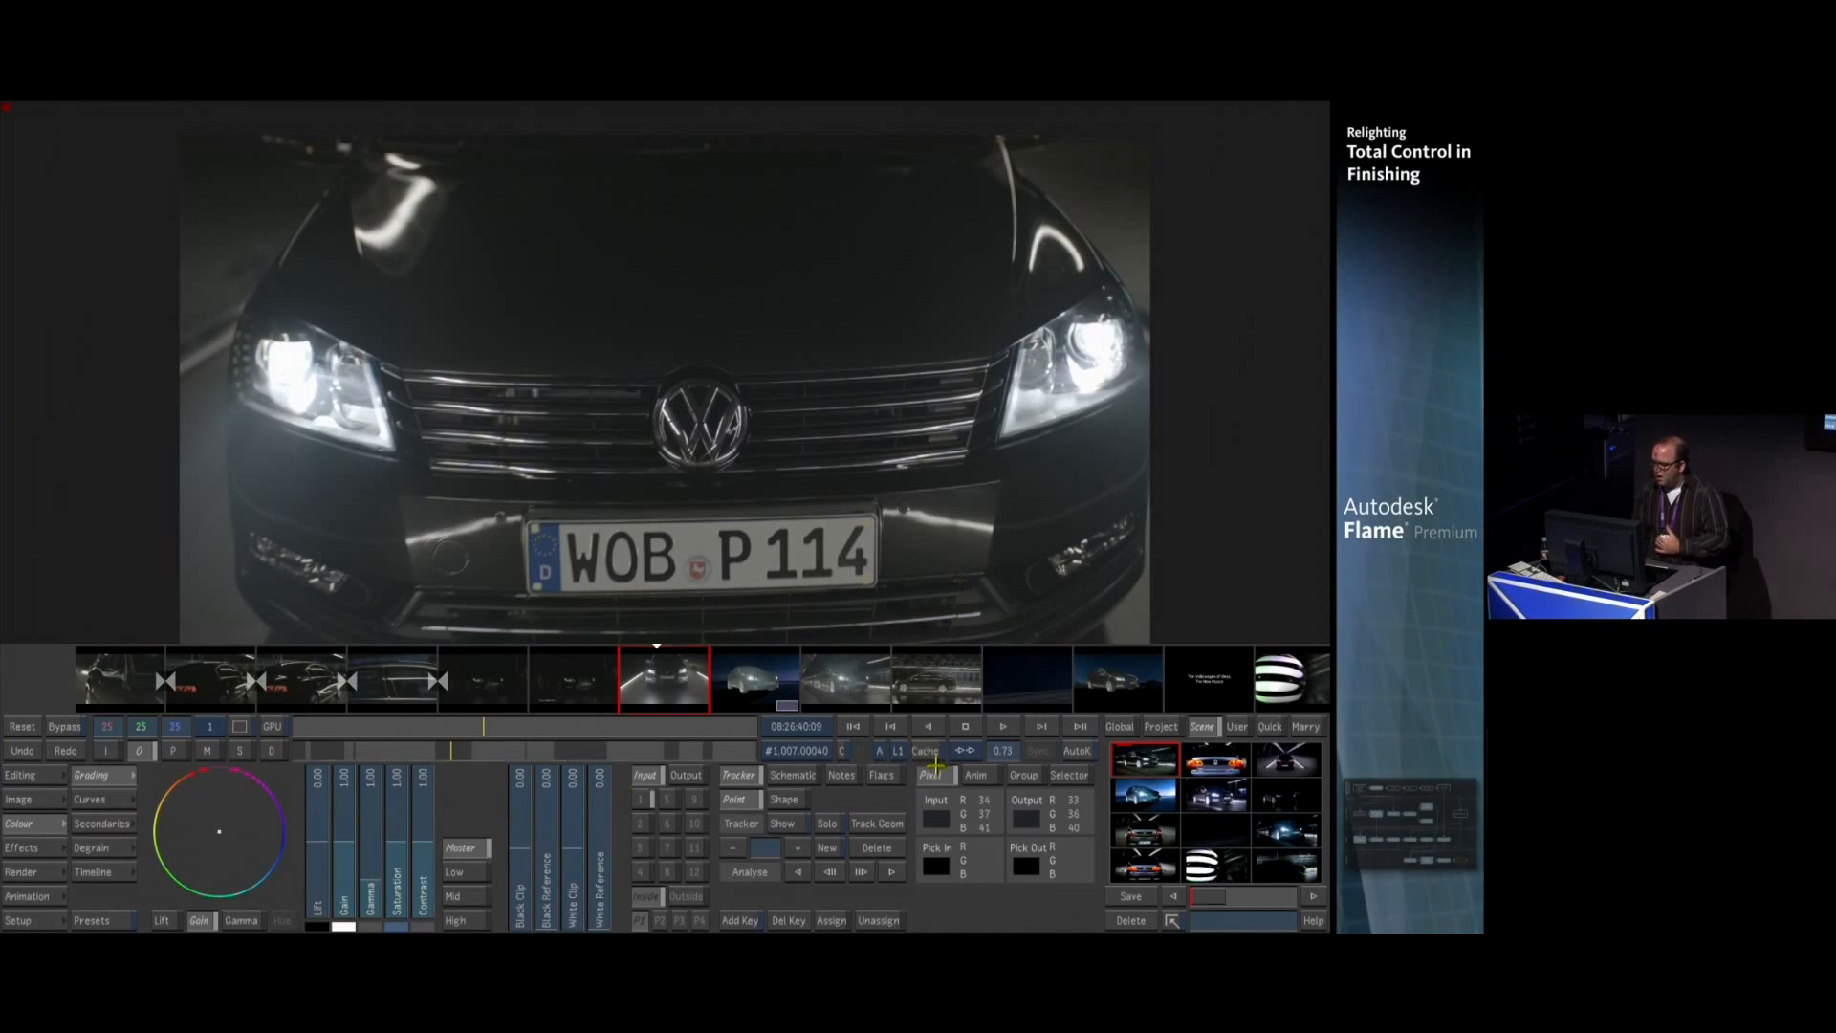
click(1004, 726)
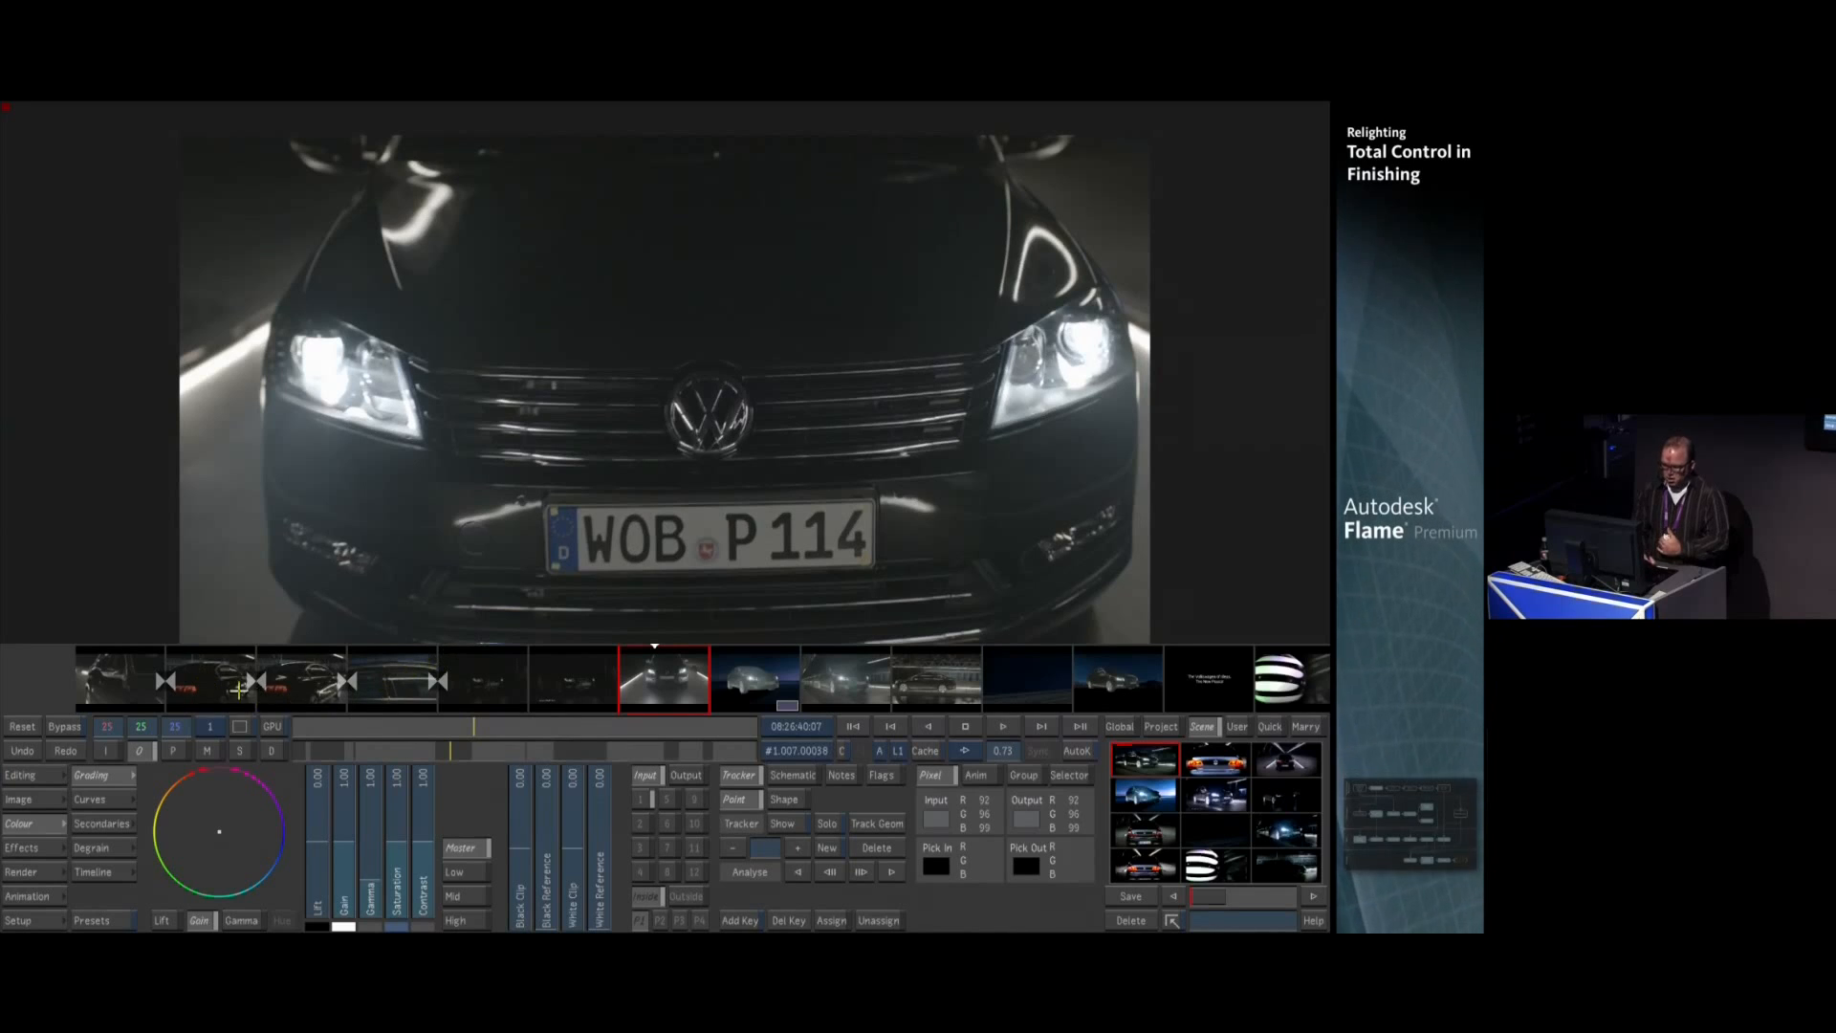
click(838, 684)
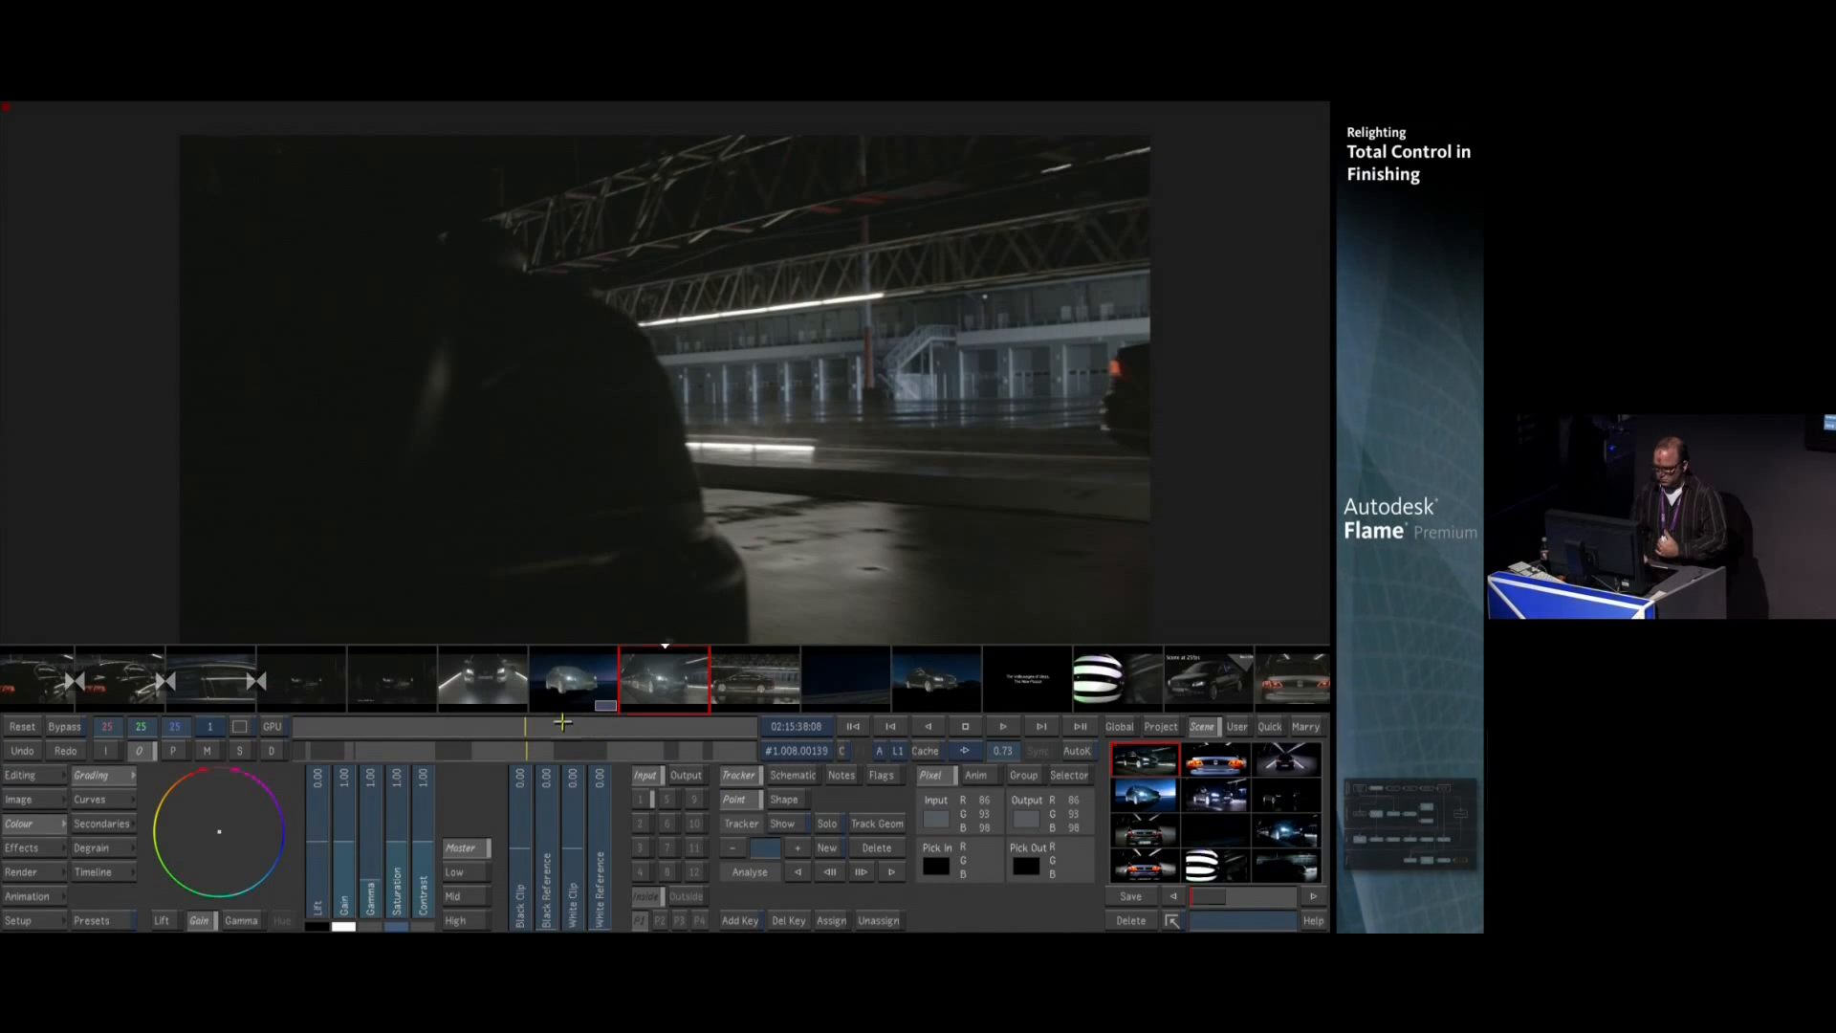
click(750, 655)
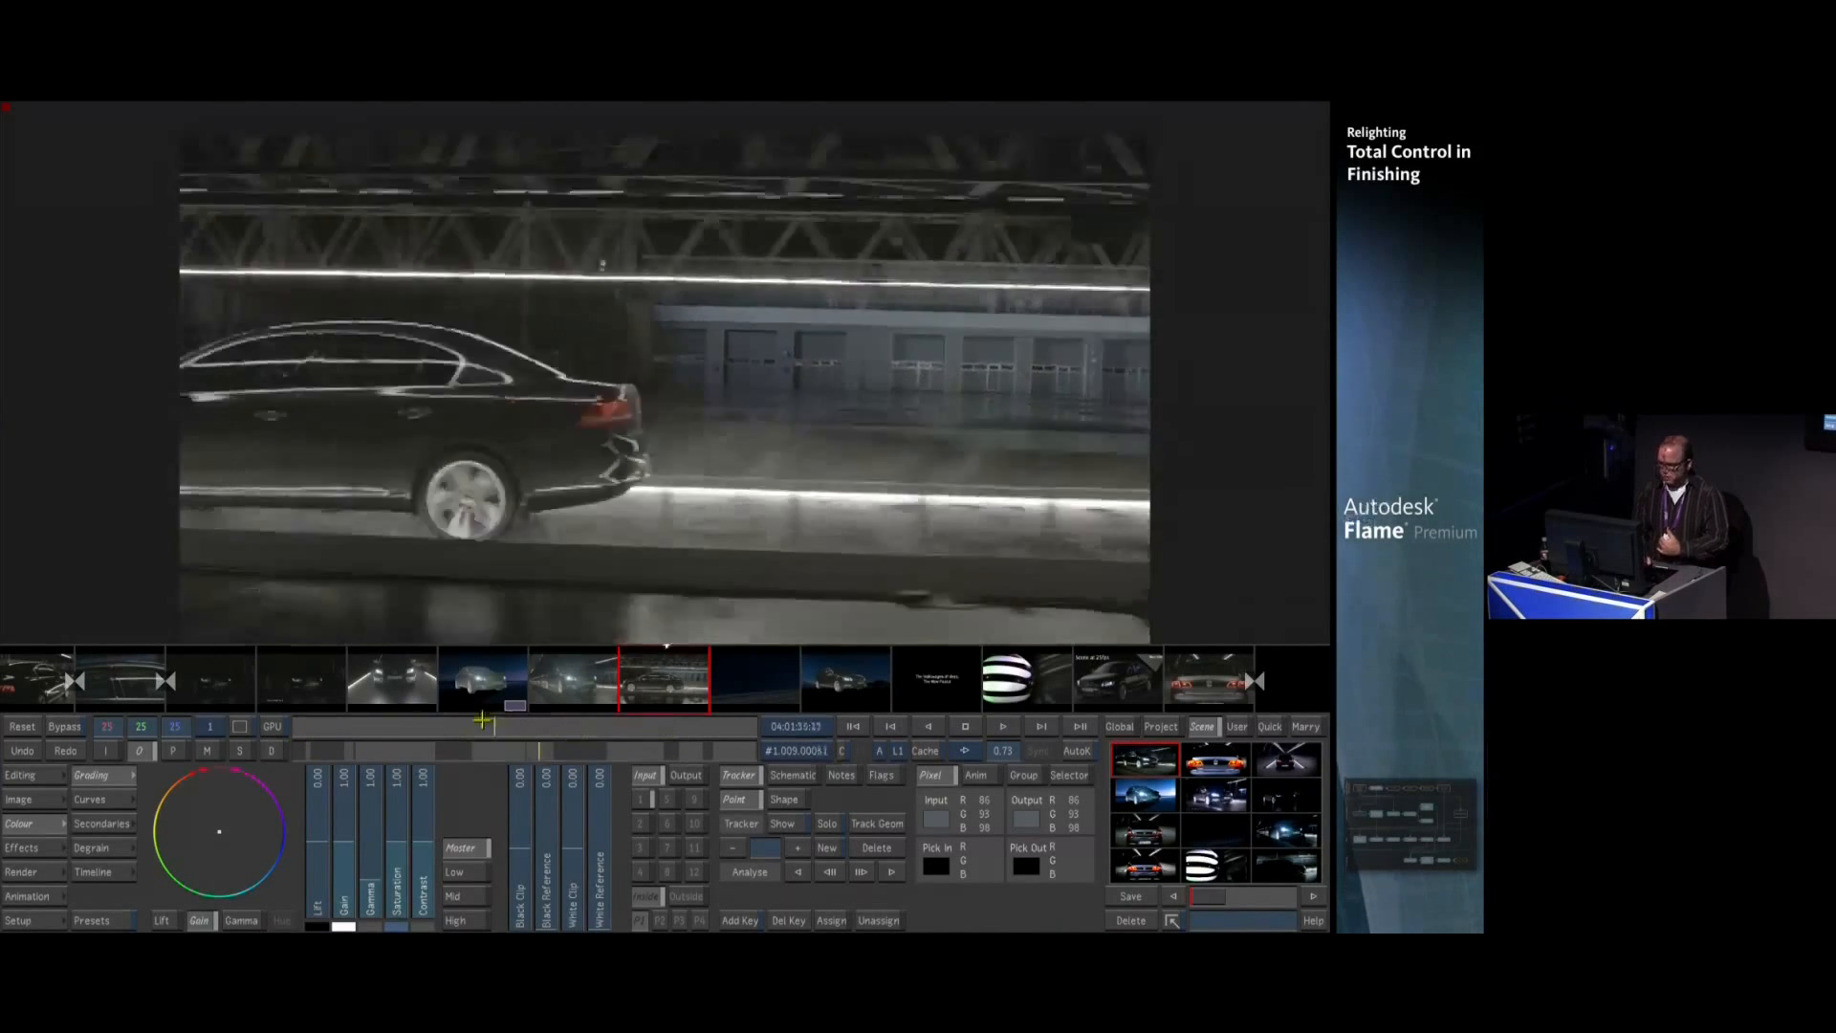
drag(483, 722, 440, 723)
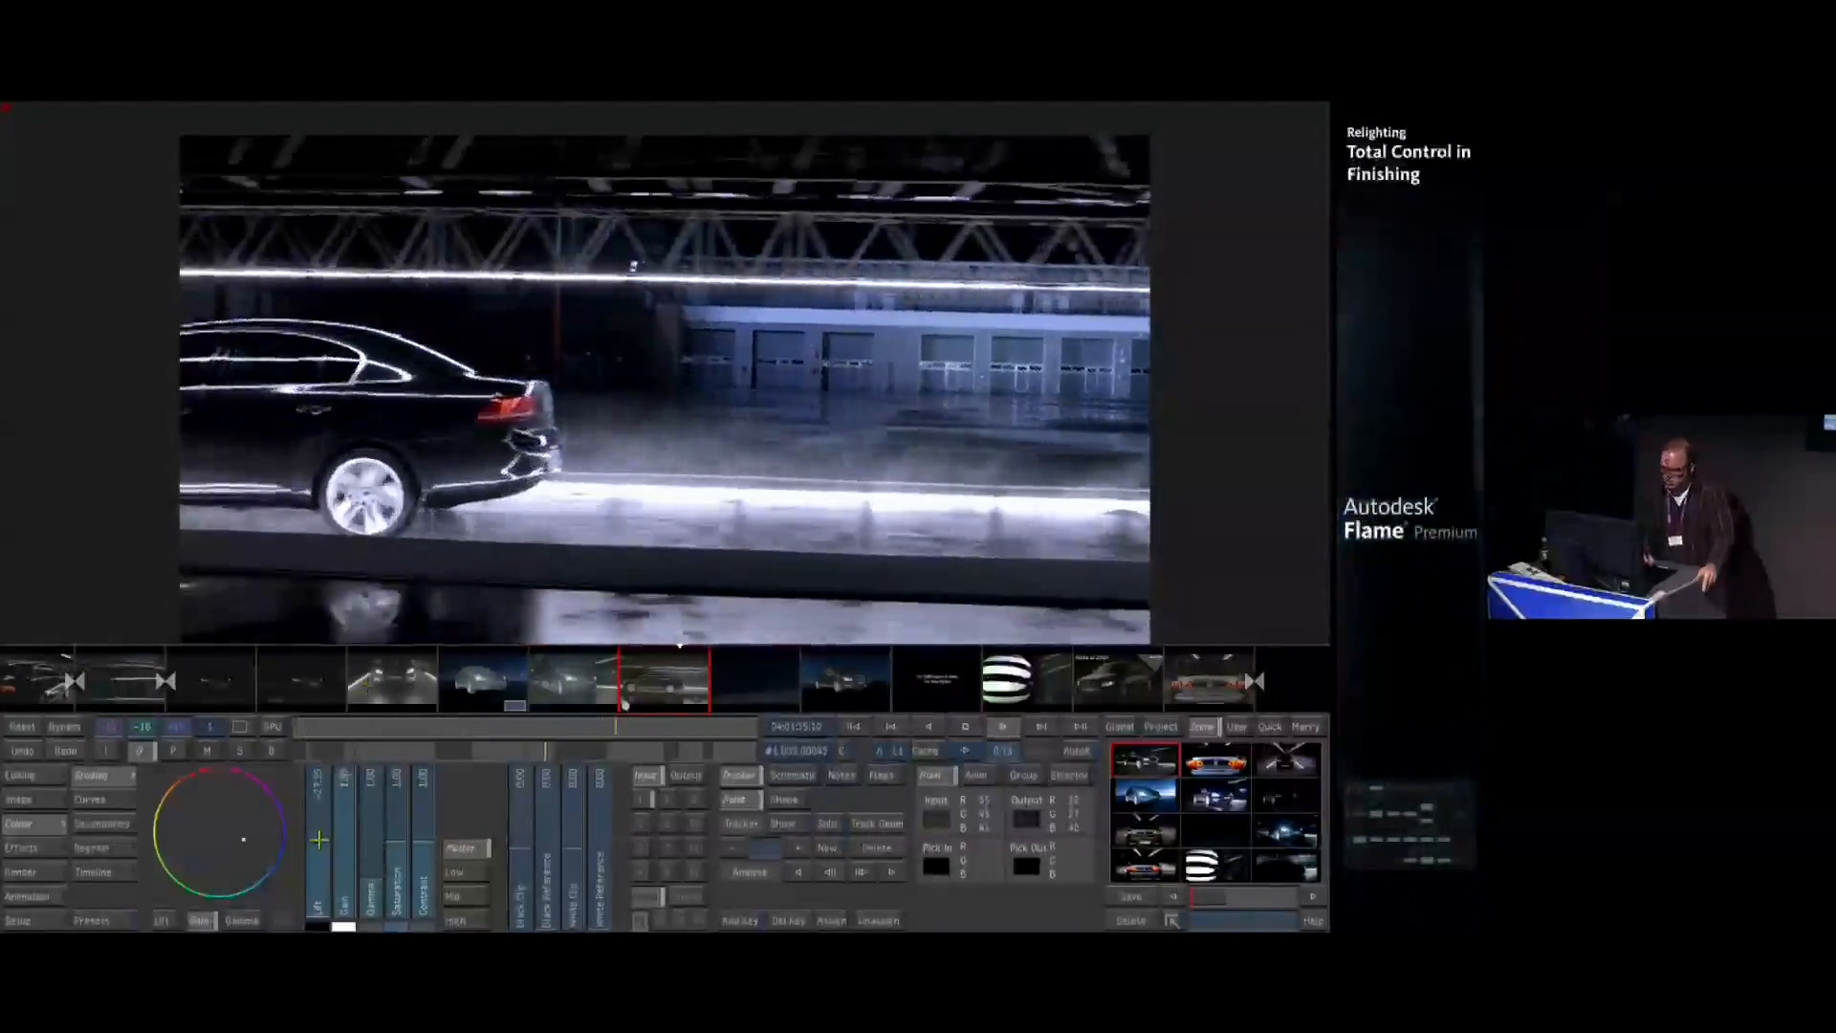
Grade the side-view car shot by lowering the lift of its lows and adjusting the gamma of its mids
click(466, 872)
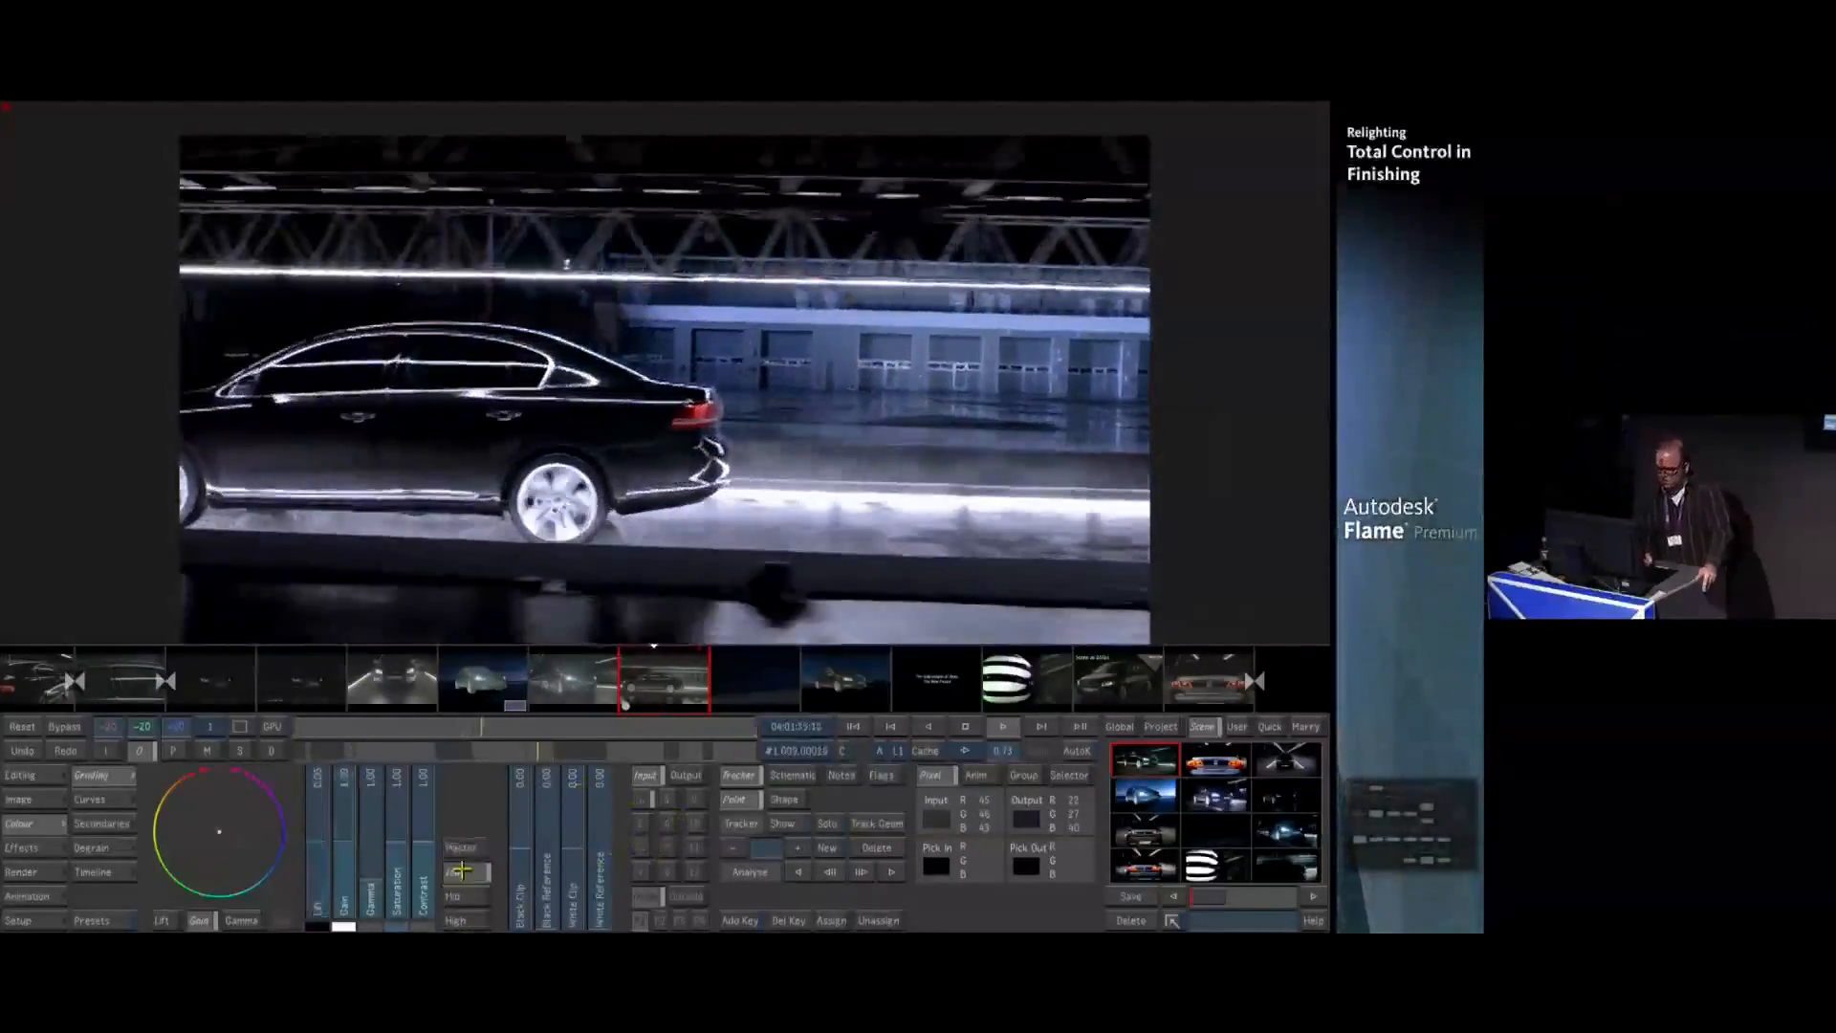
mouse_move(322, 868)
mouse_down()
mouse_move(323, 888)
mouse_move(320, 863)
mouse_up()
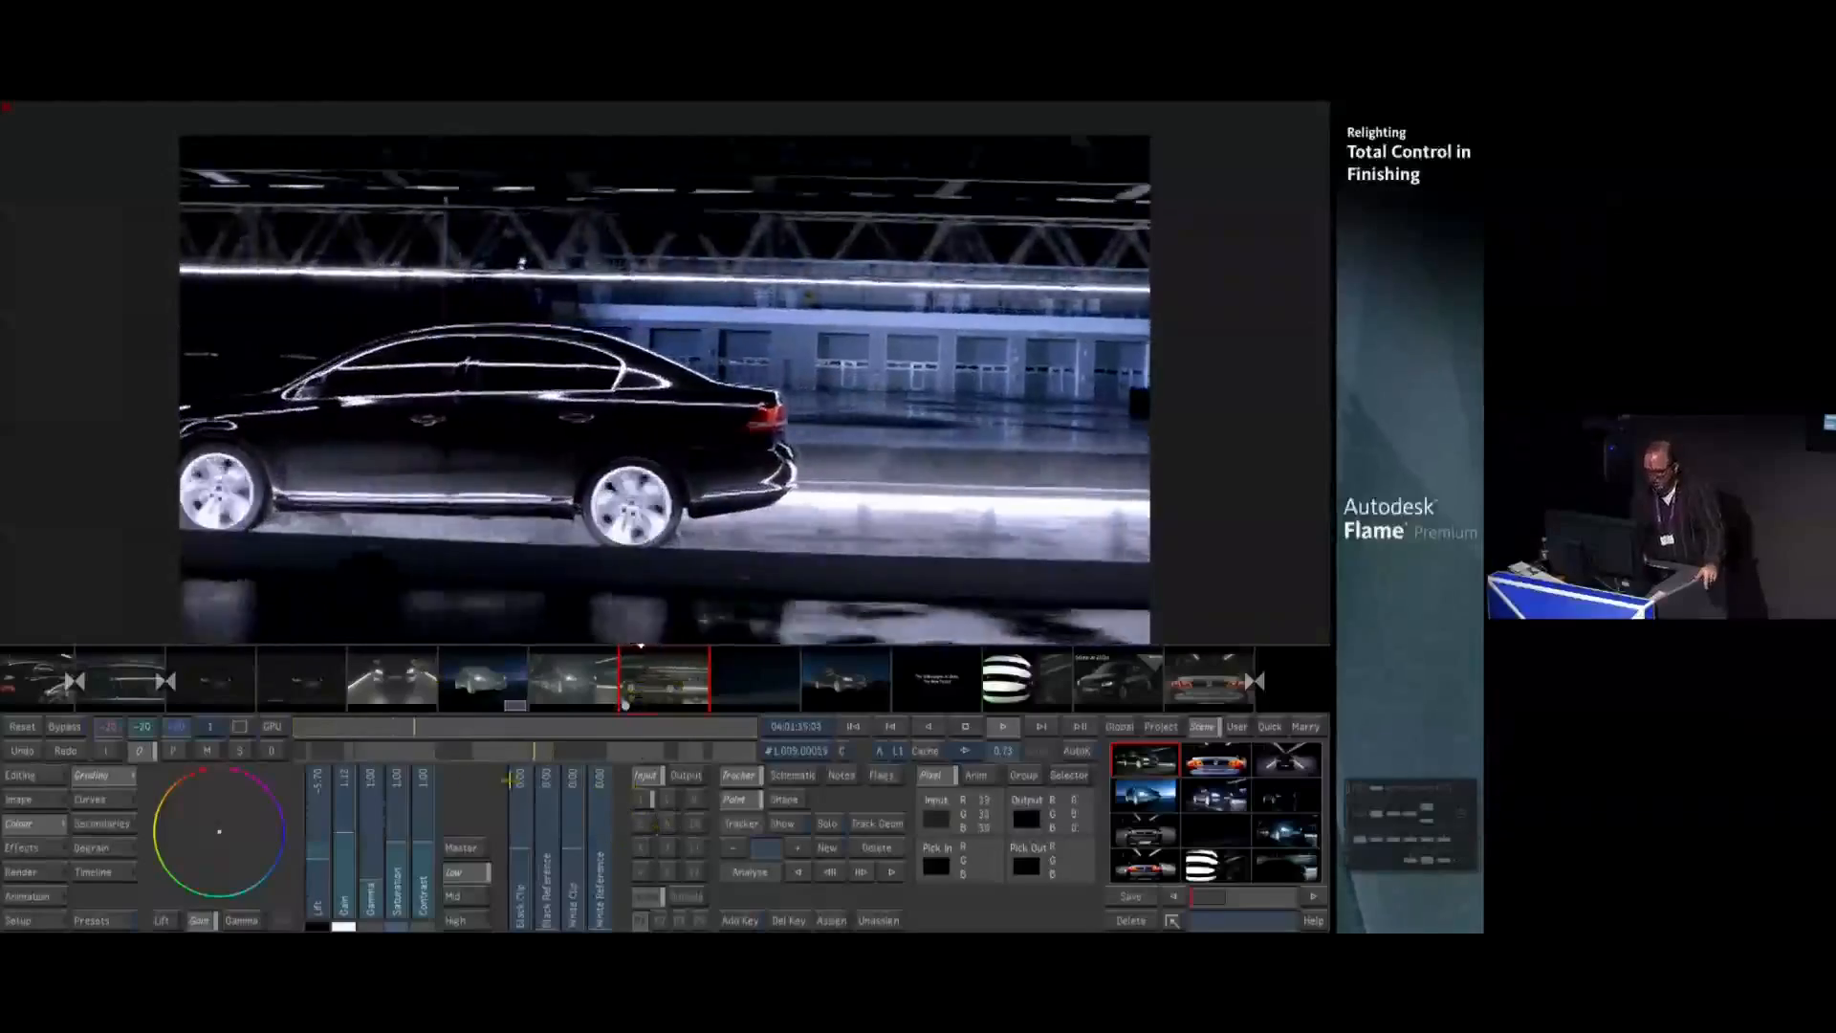
click(465, 895)
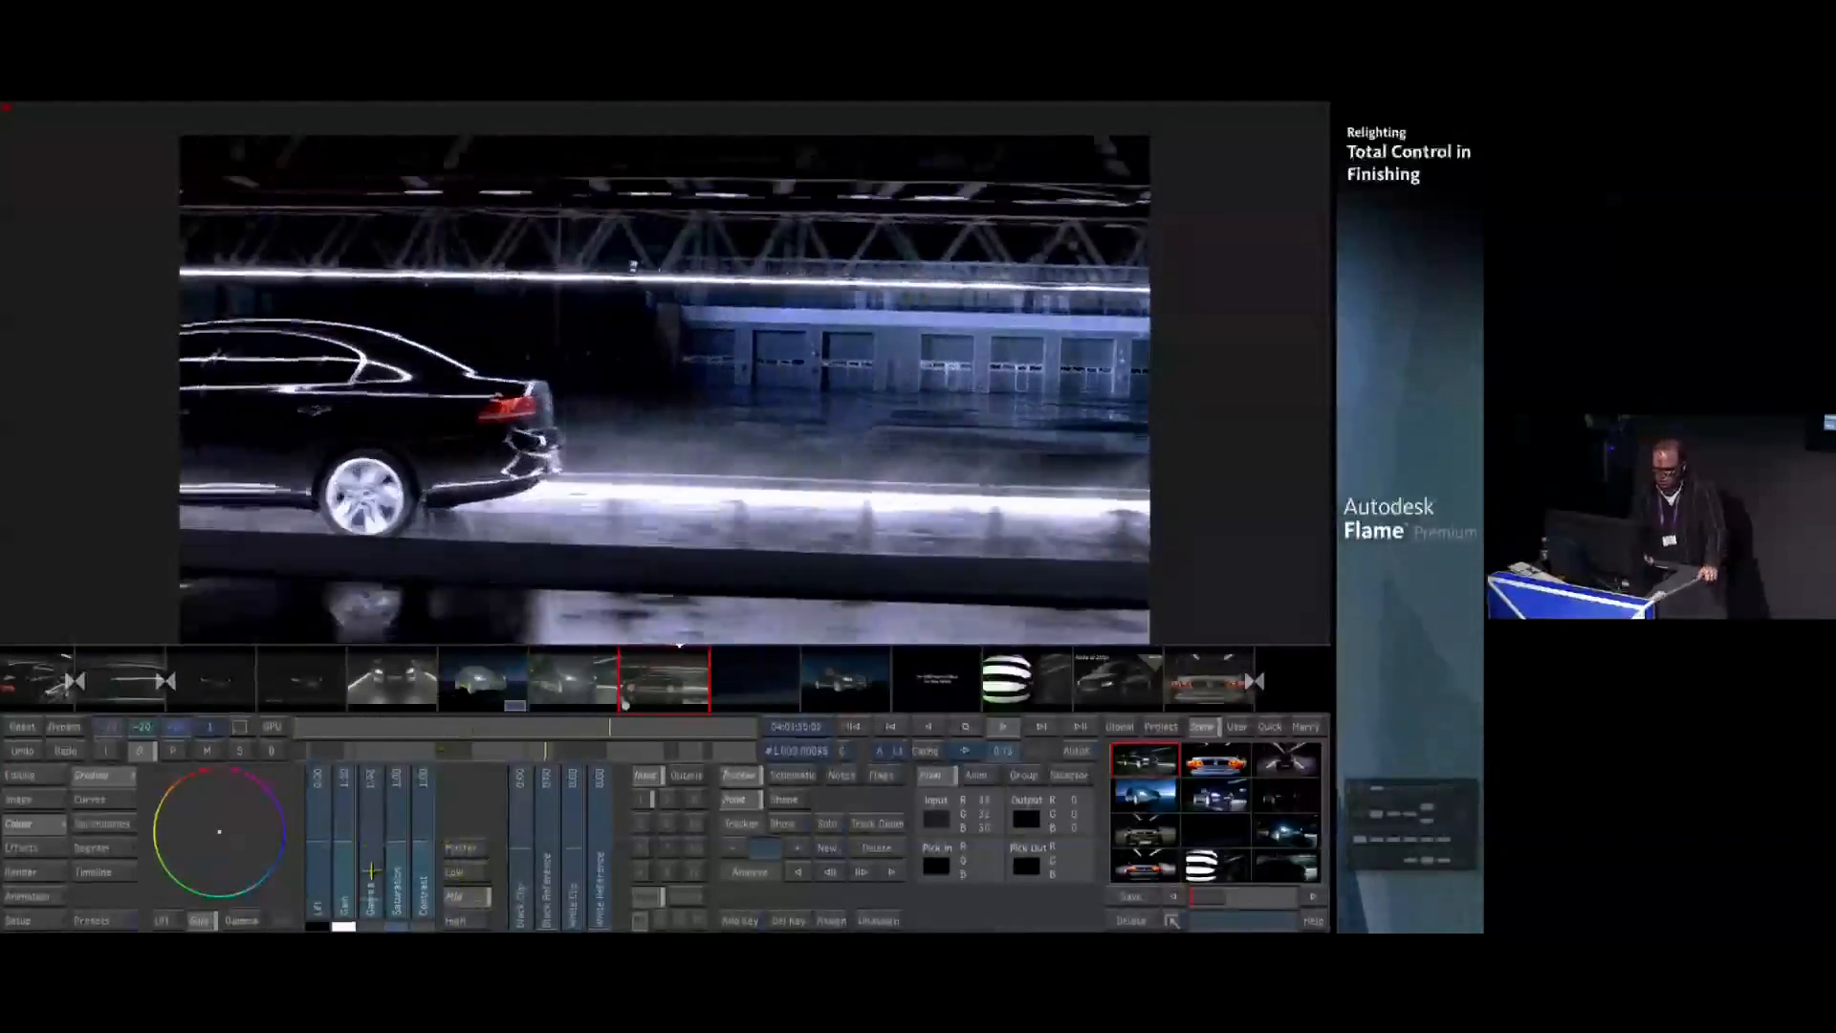
drag(371, 871, 366, 877)
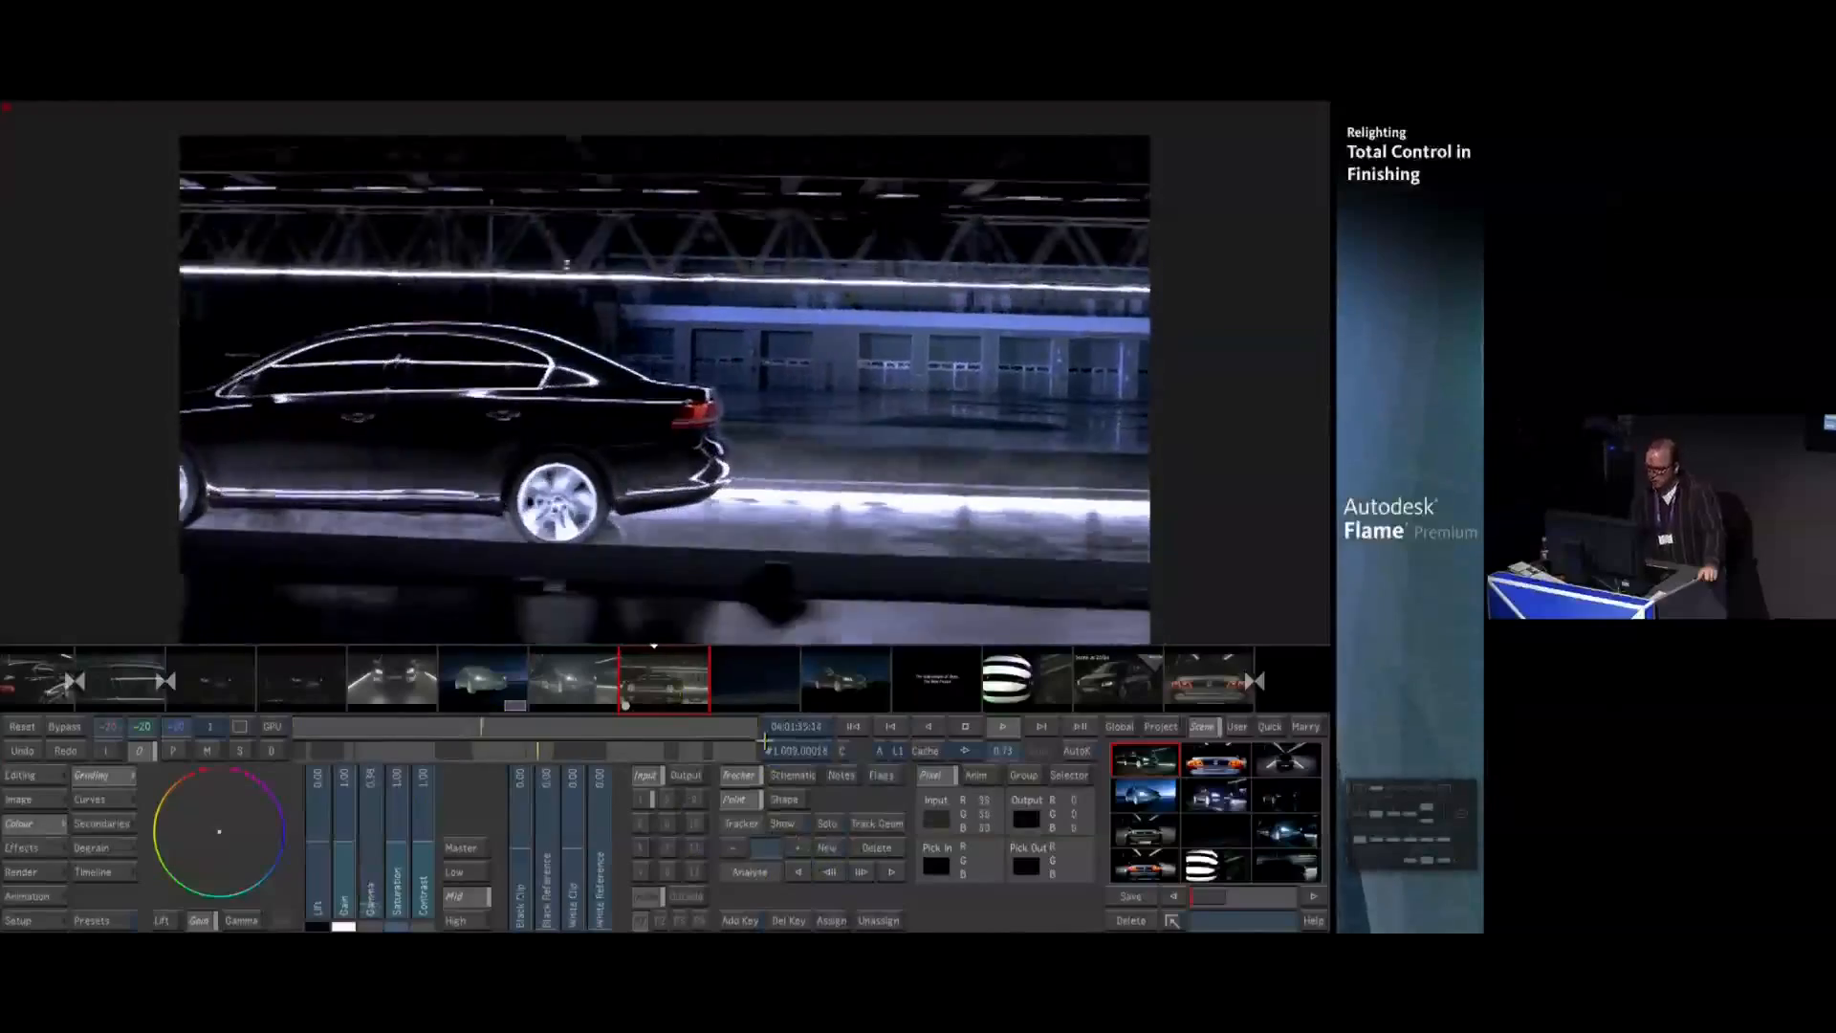
In the first secondary layer of the side-view car shot, boost the tail-light reds by raising the red range of the saturation curve
click(643, 802)
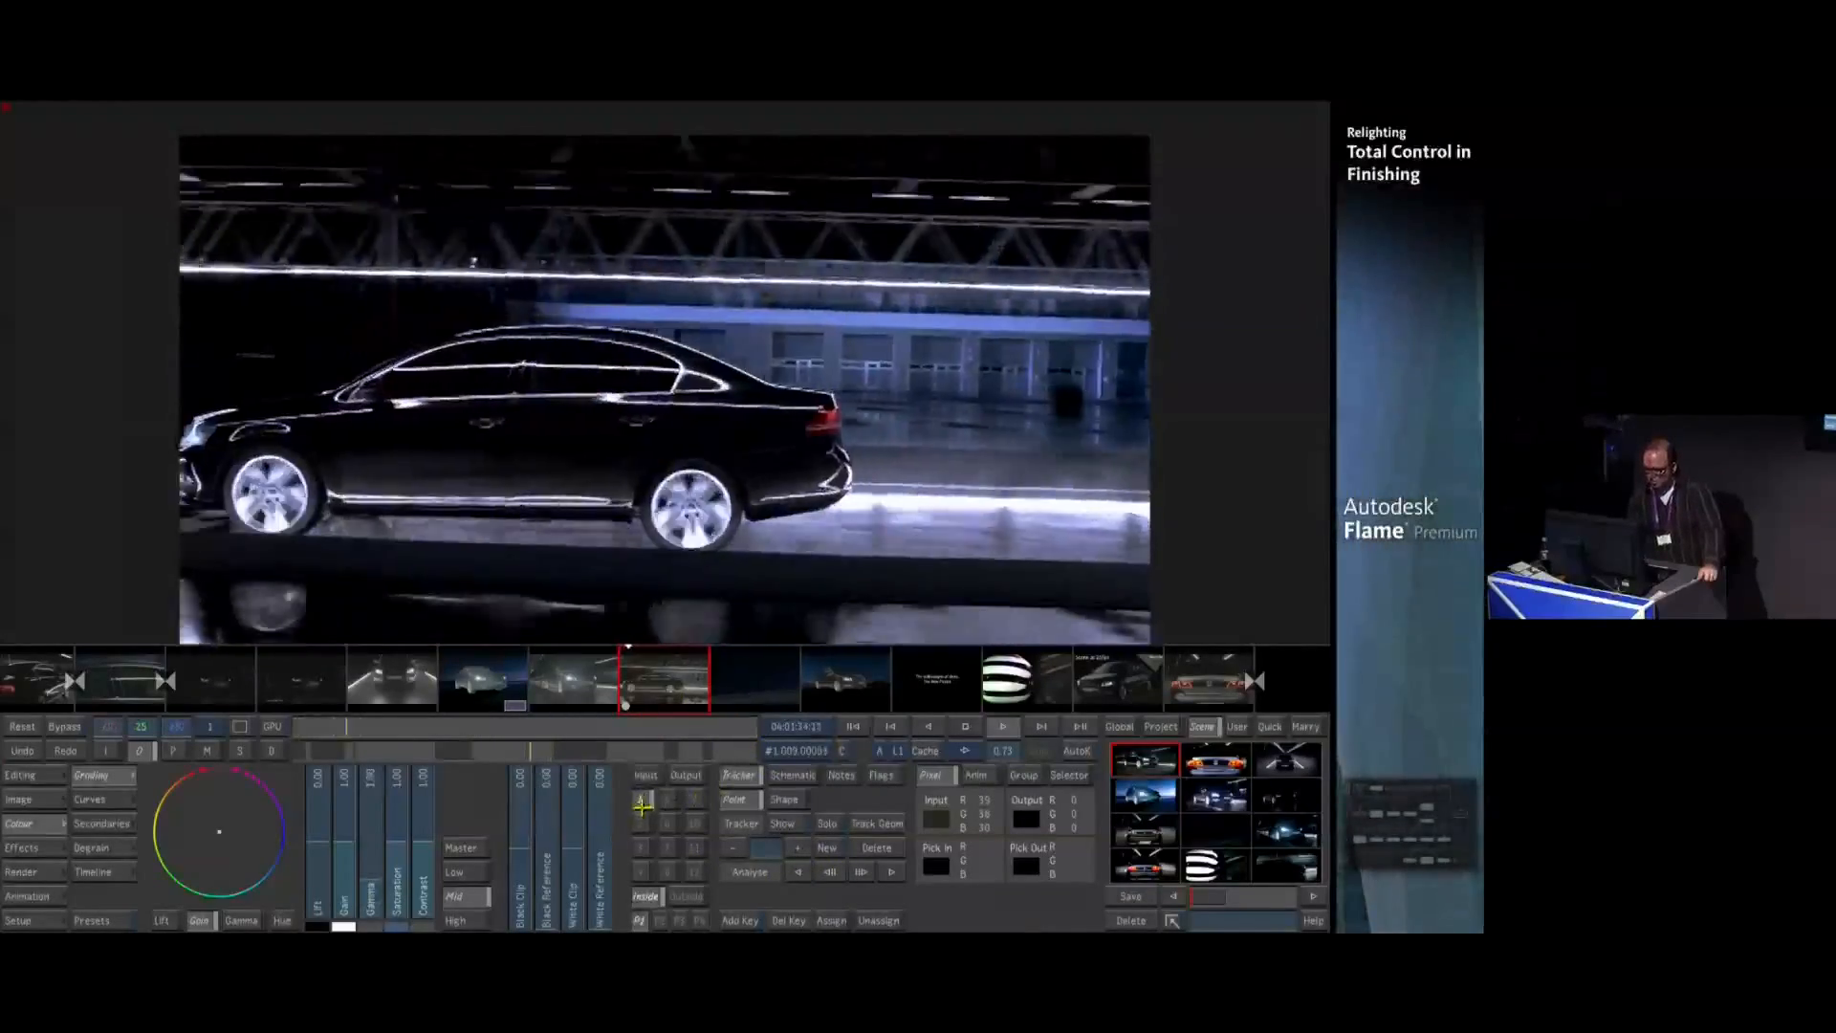
click(102, 828)
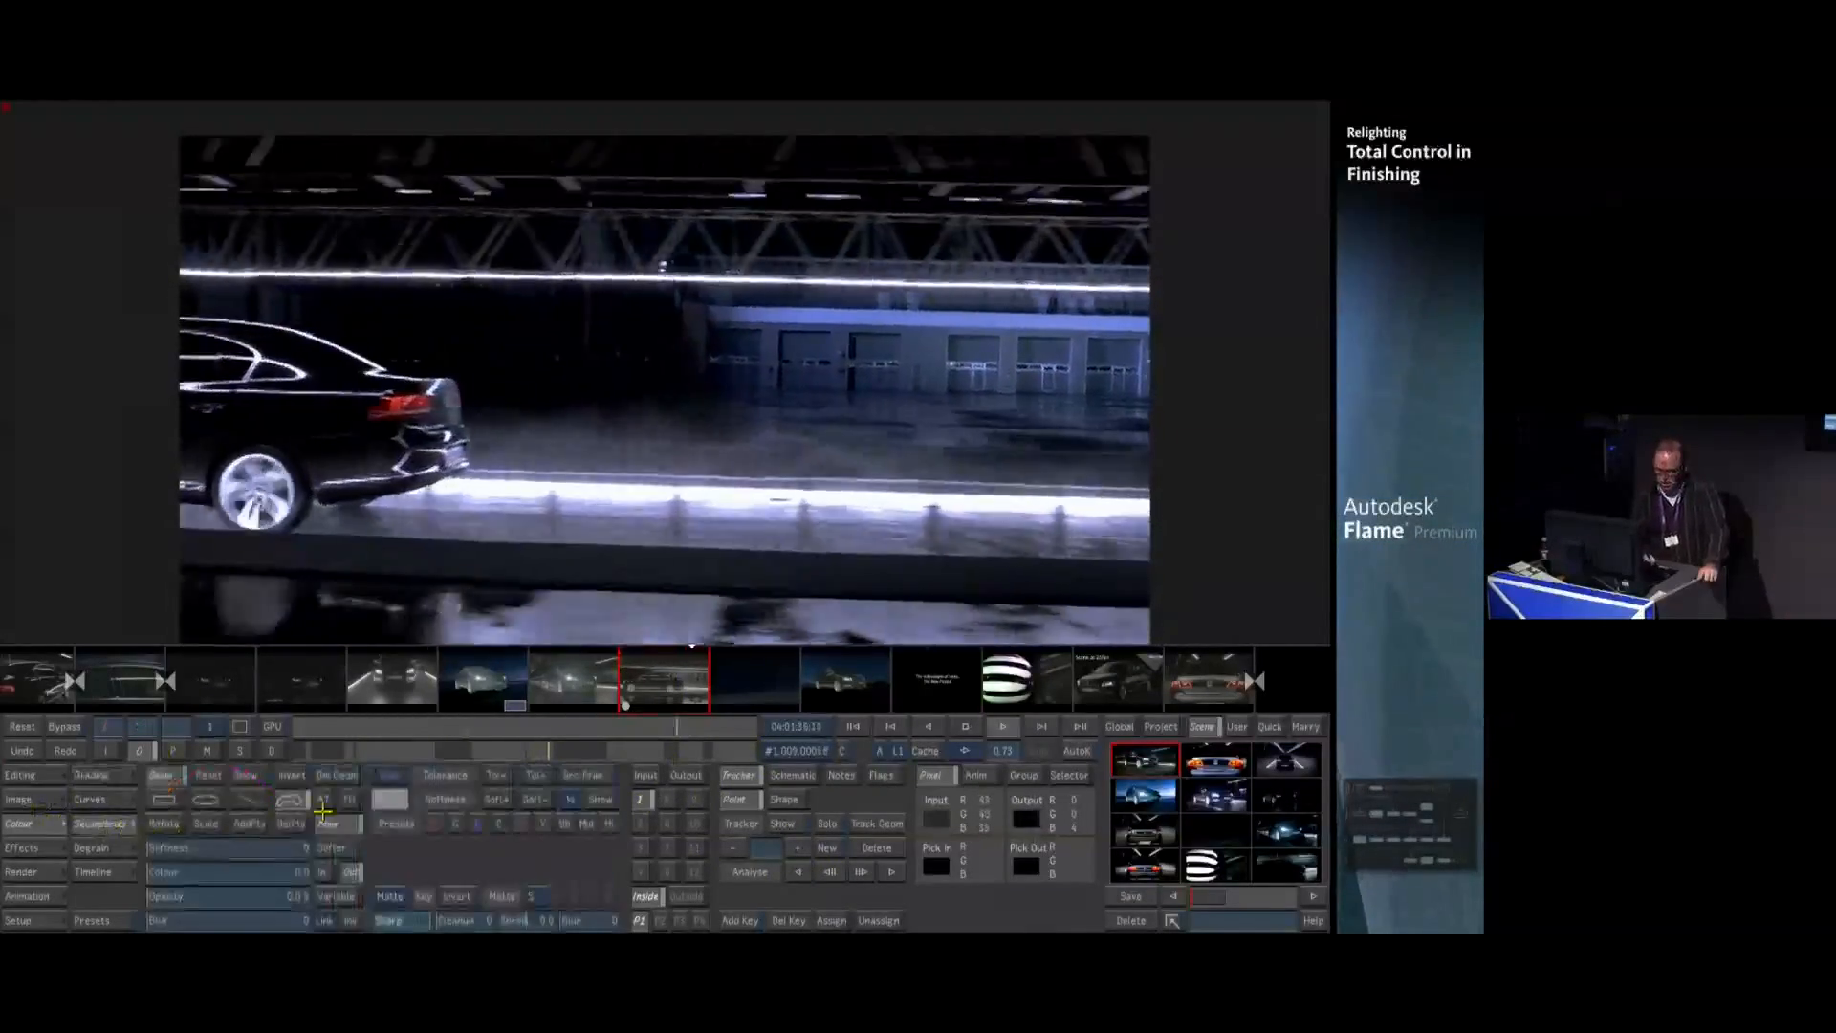
click(100, 799)
click(159, 921)
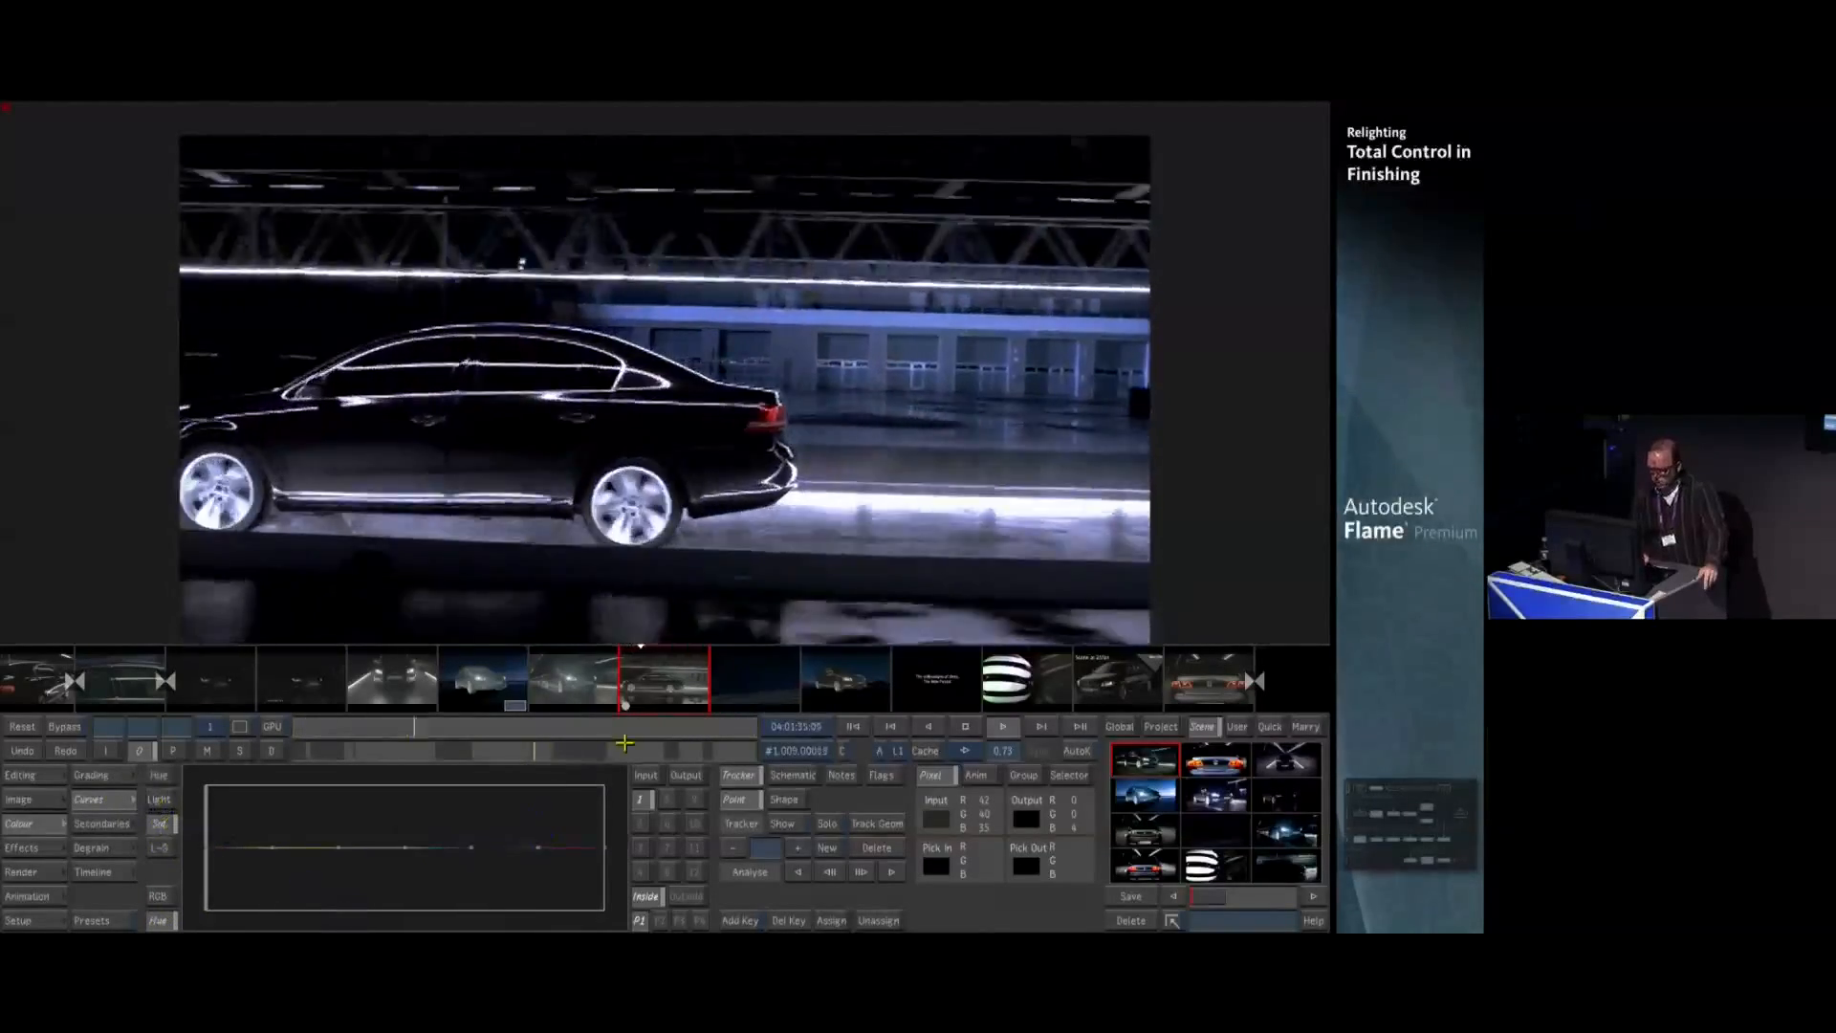
drag(276, 835, 279, 791)
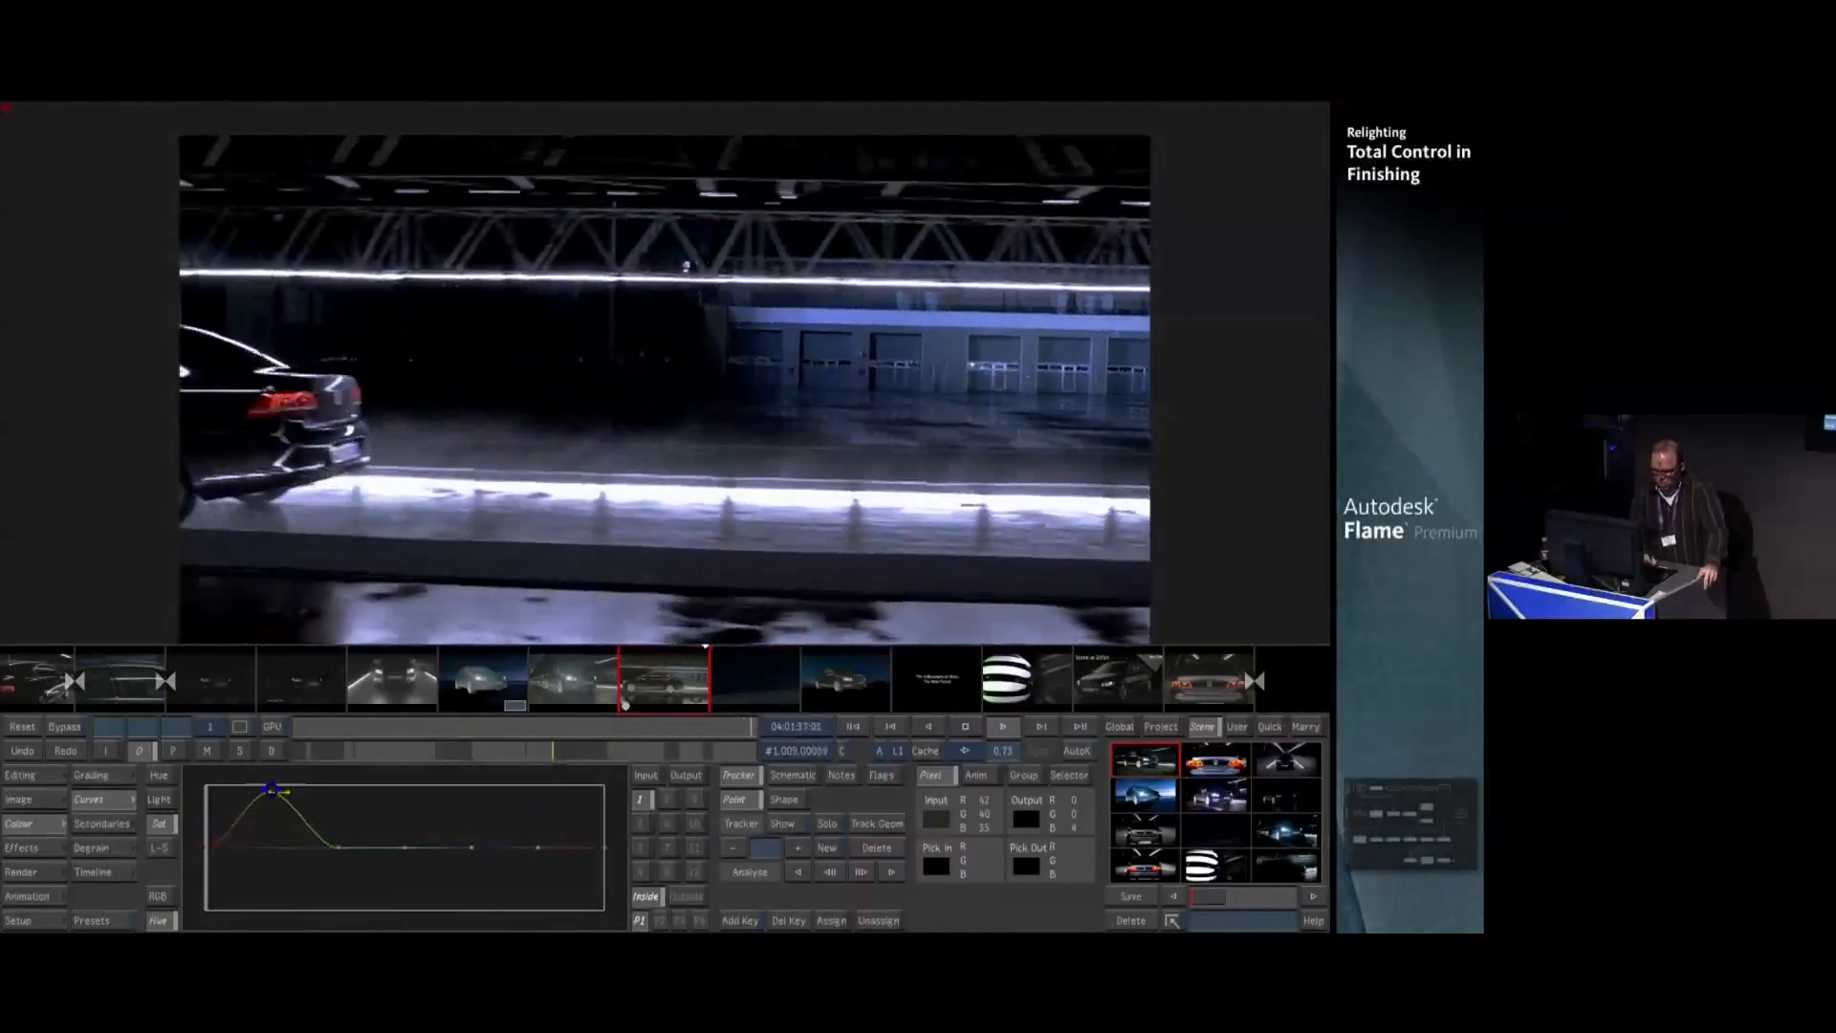
drag(271, 857, 265, 760)
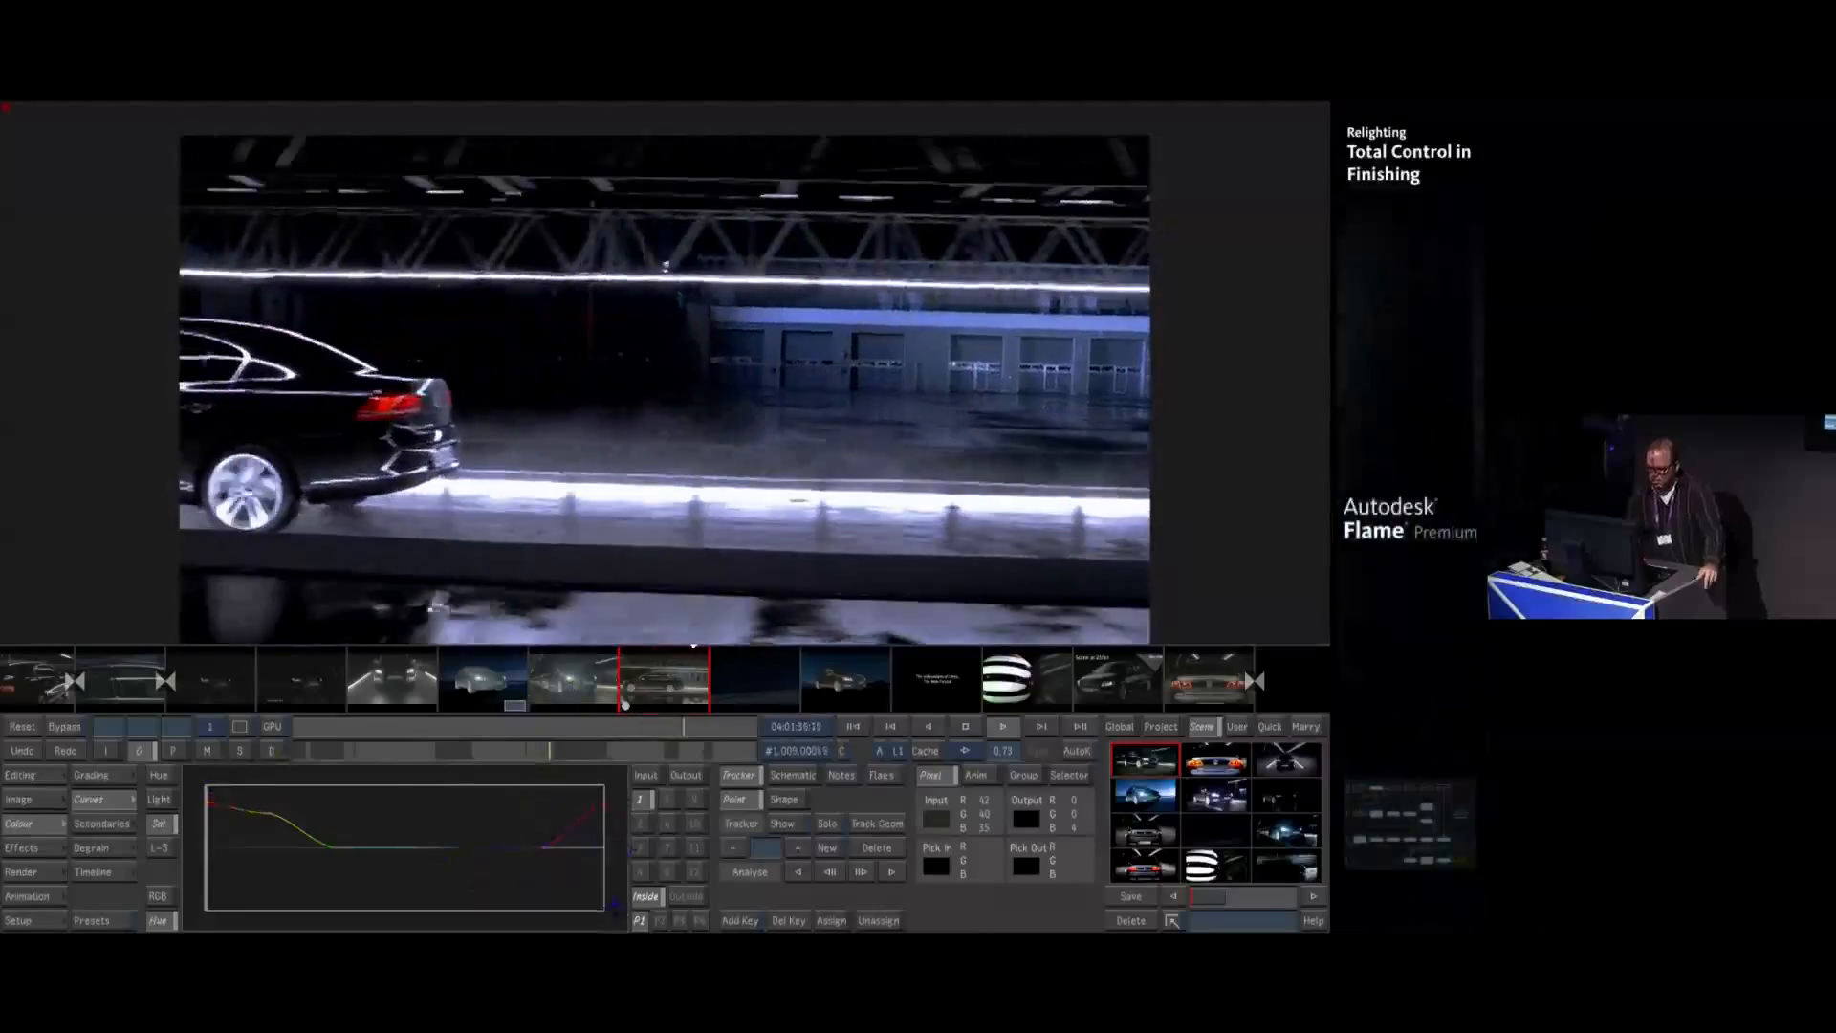
In the second secondary layer, draw a large elliptical shape around the car, covering most of the frame
click(640, 823)
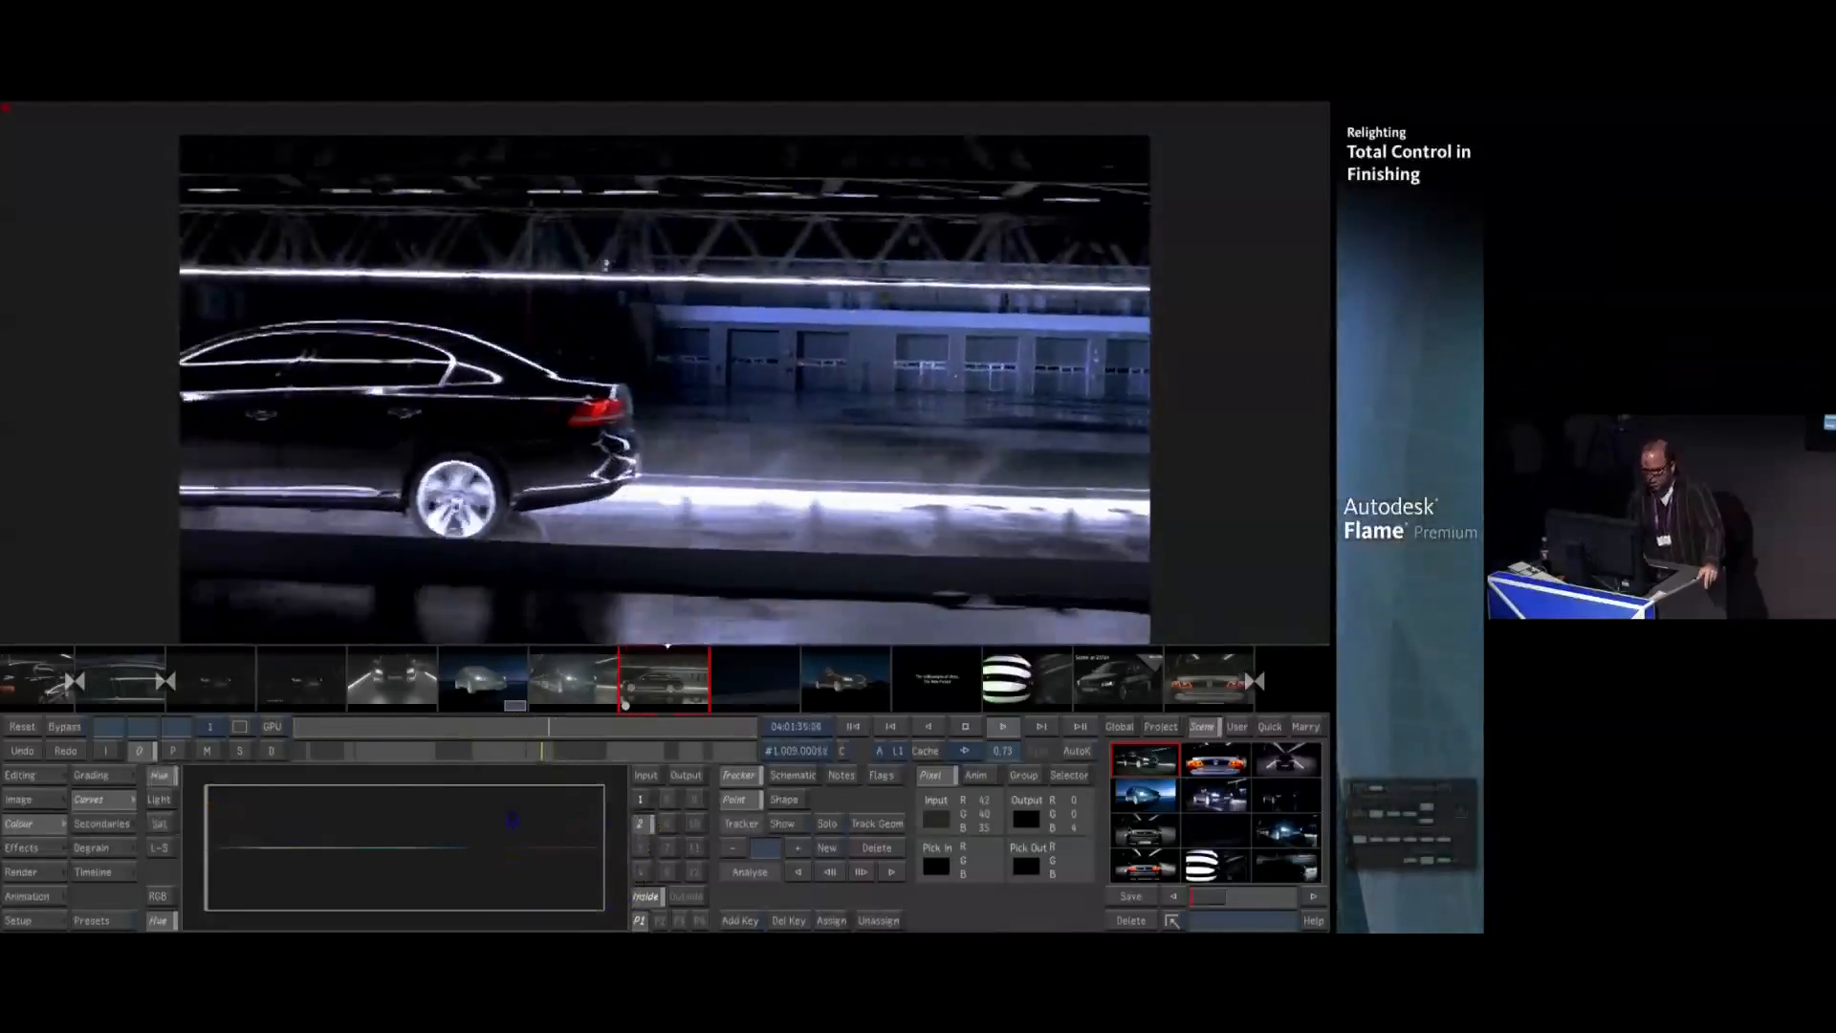
click(93, 818)
click(201, 799)
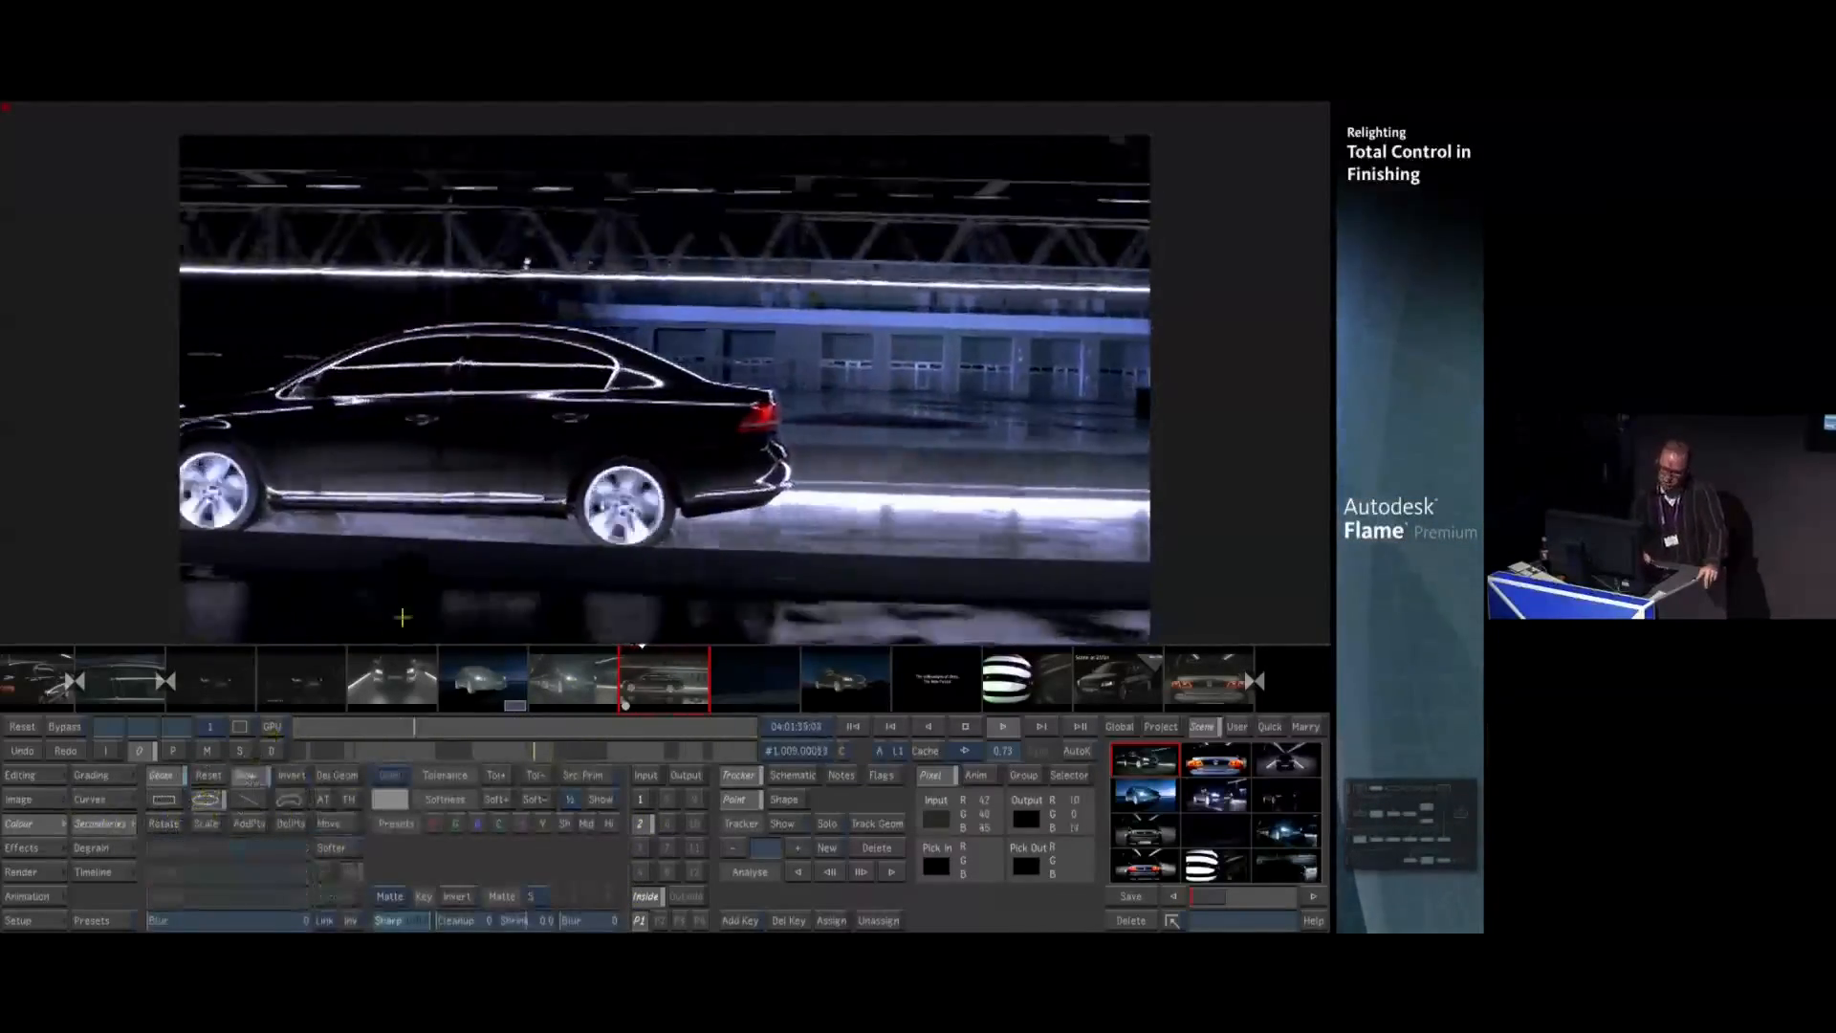
drag(943, 529, 966, 583)
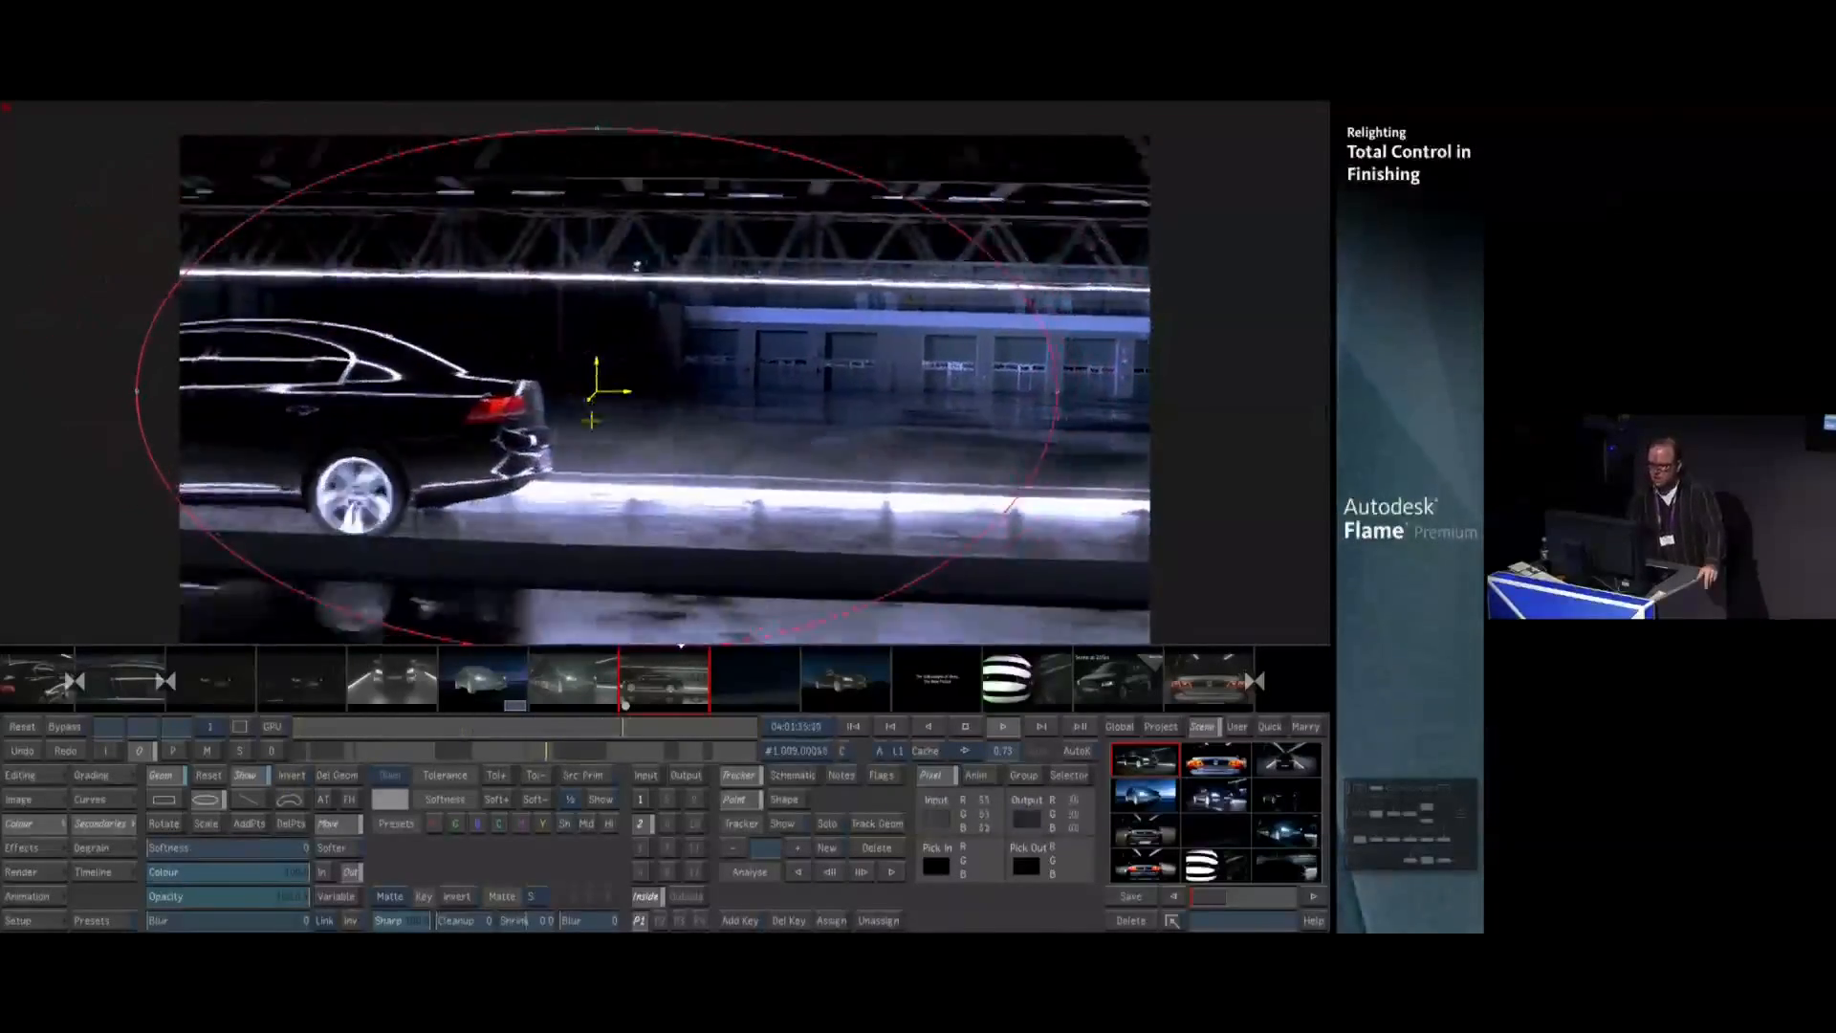
Darken the area outside the ellipse by lowering the gain of its mids, and set the ellipse's softness to 314, checking its matte
click(90, 774)
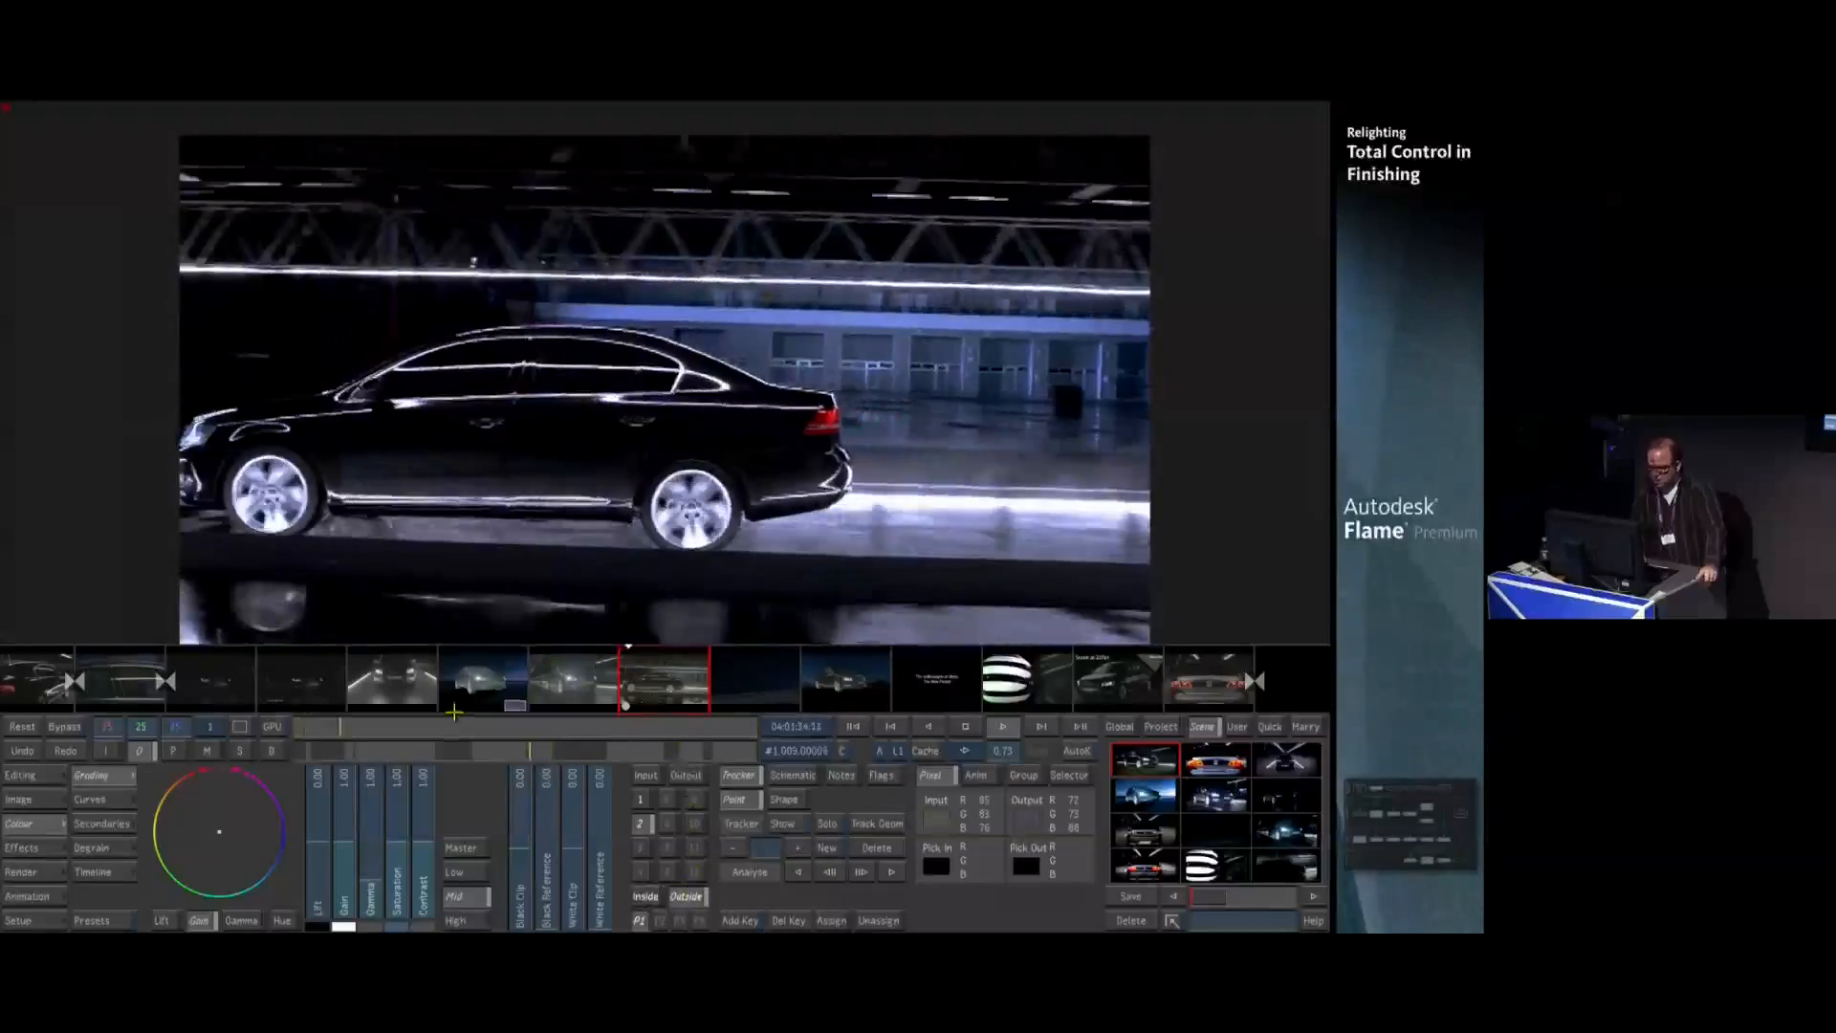
drag(340, 814, 345, 926)
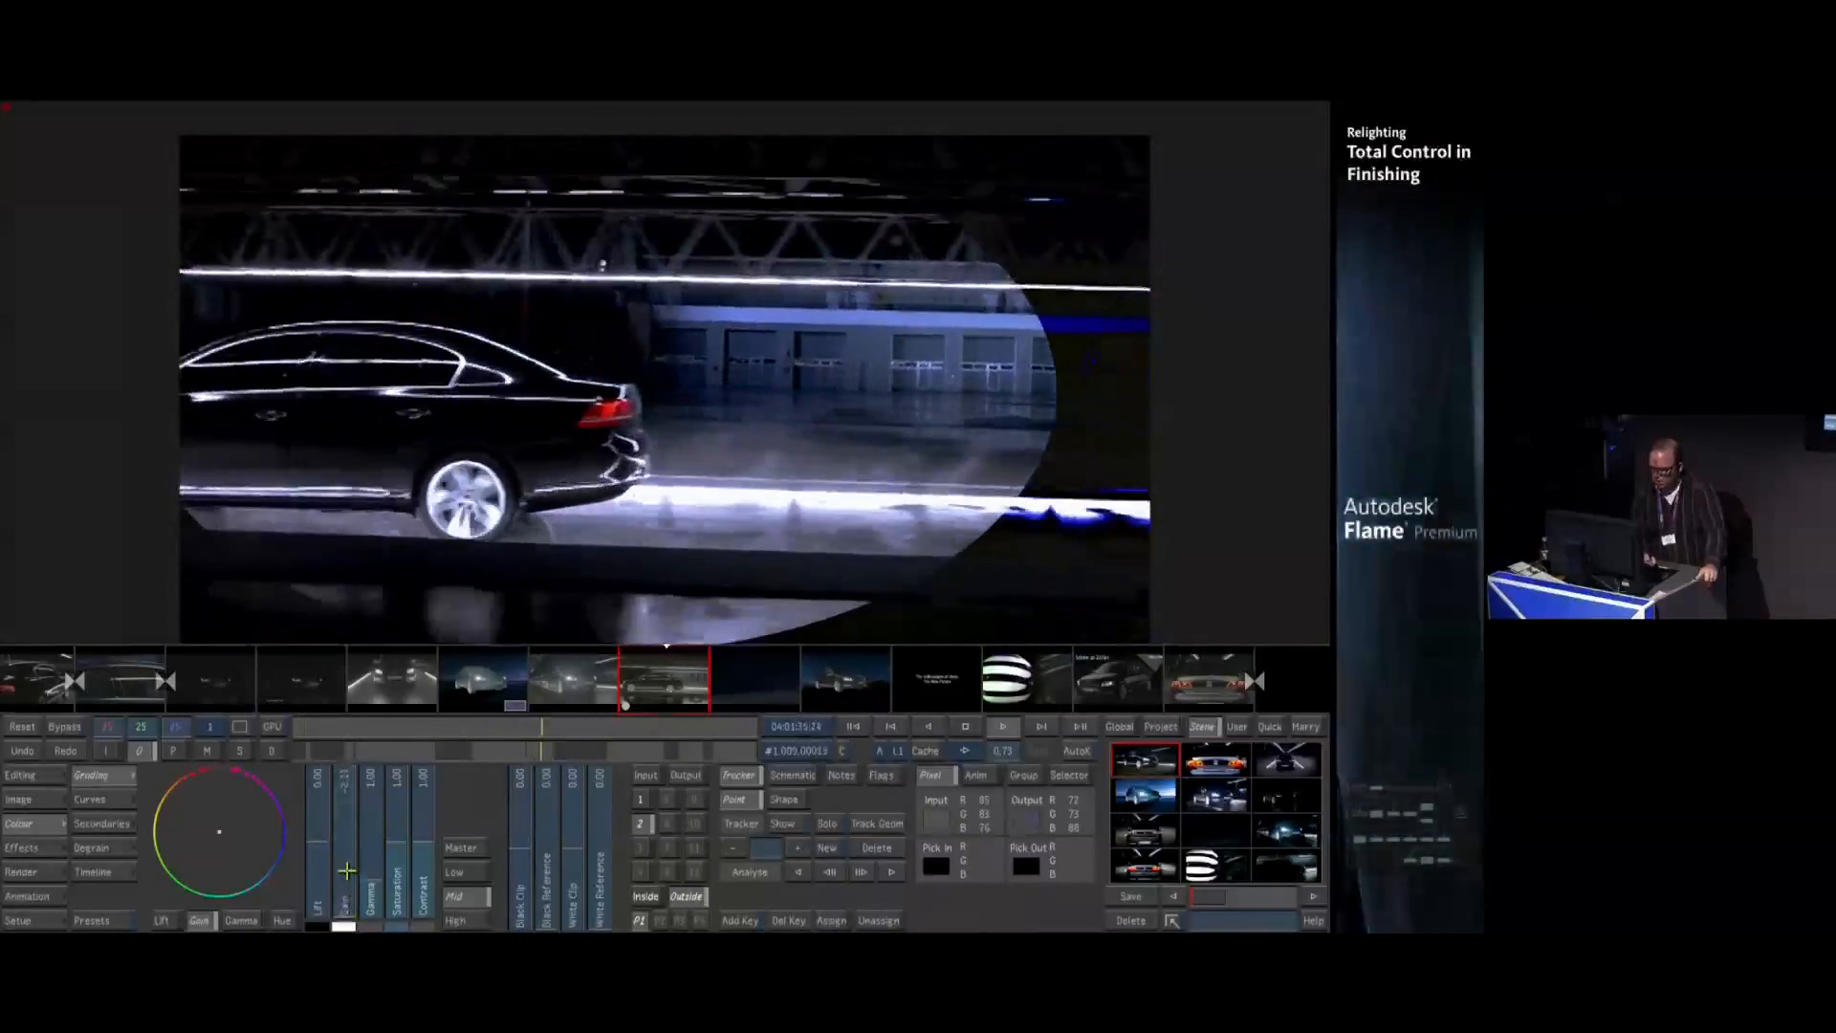
click(123, 824)
drag(188, 848, 409, 839)
click(206, 749)
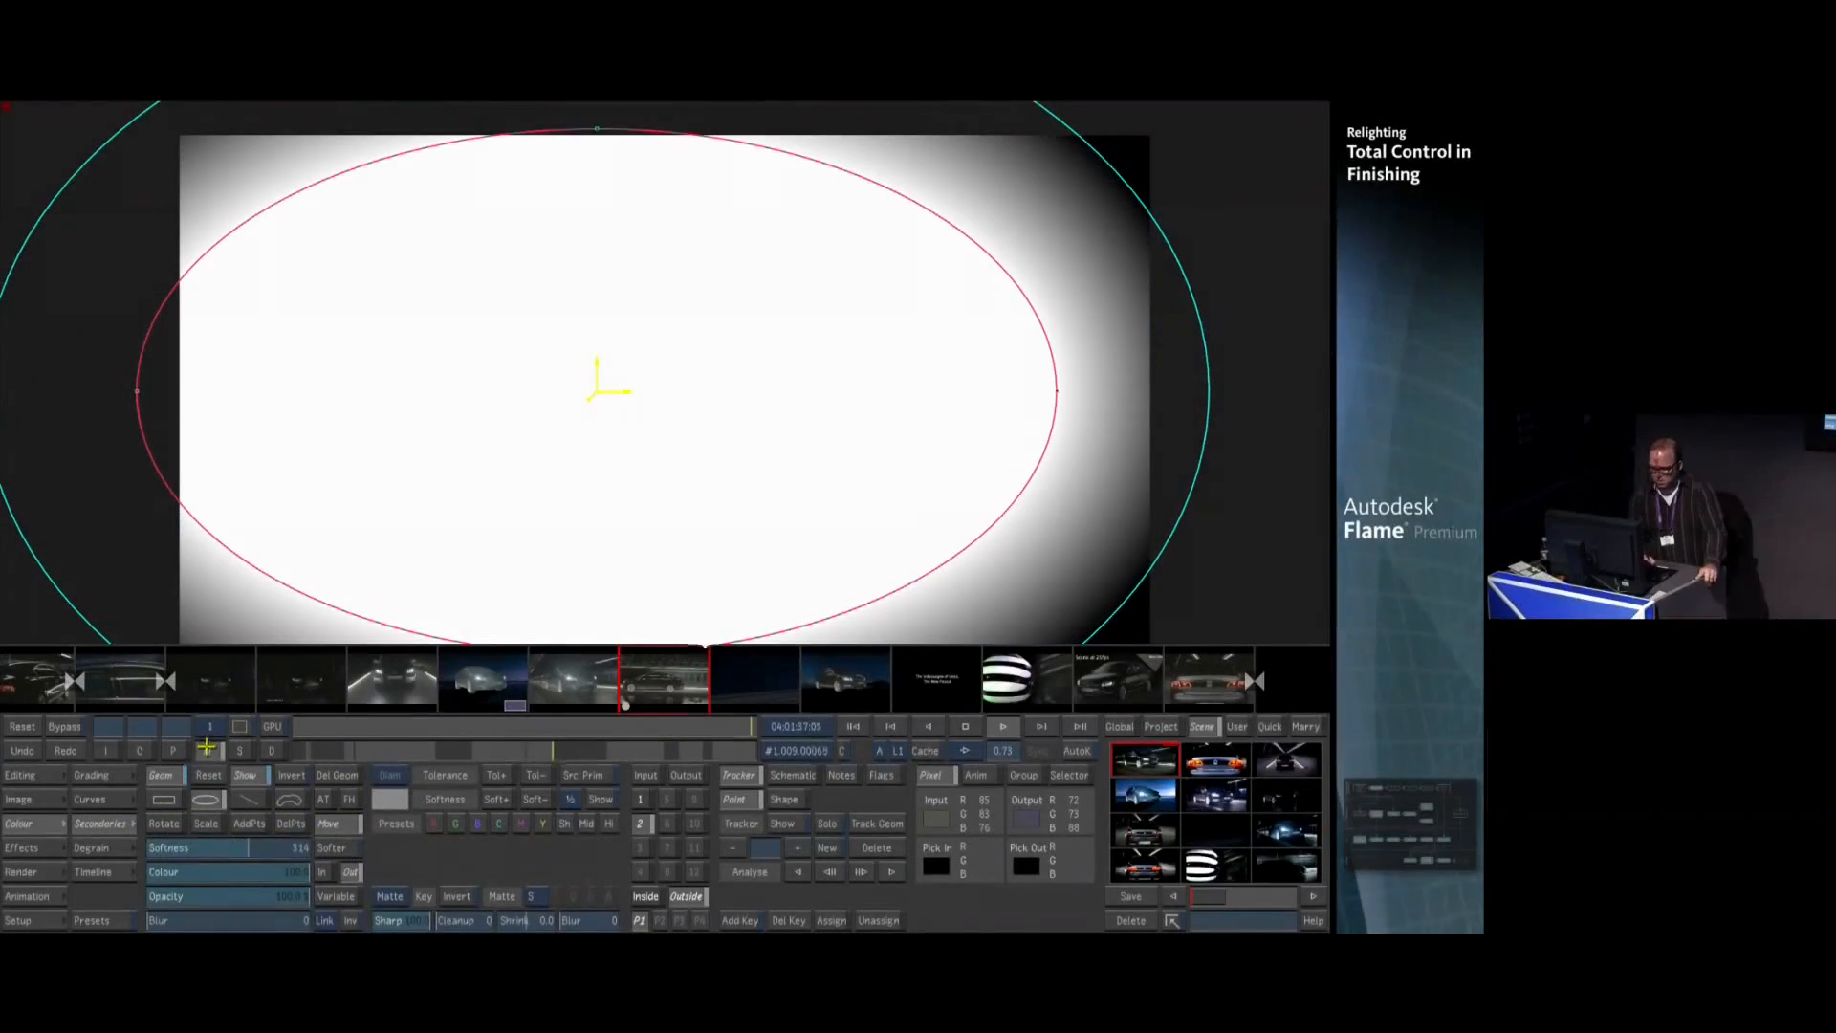
click(140, 751)
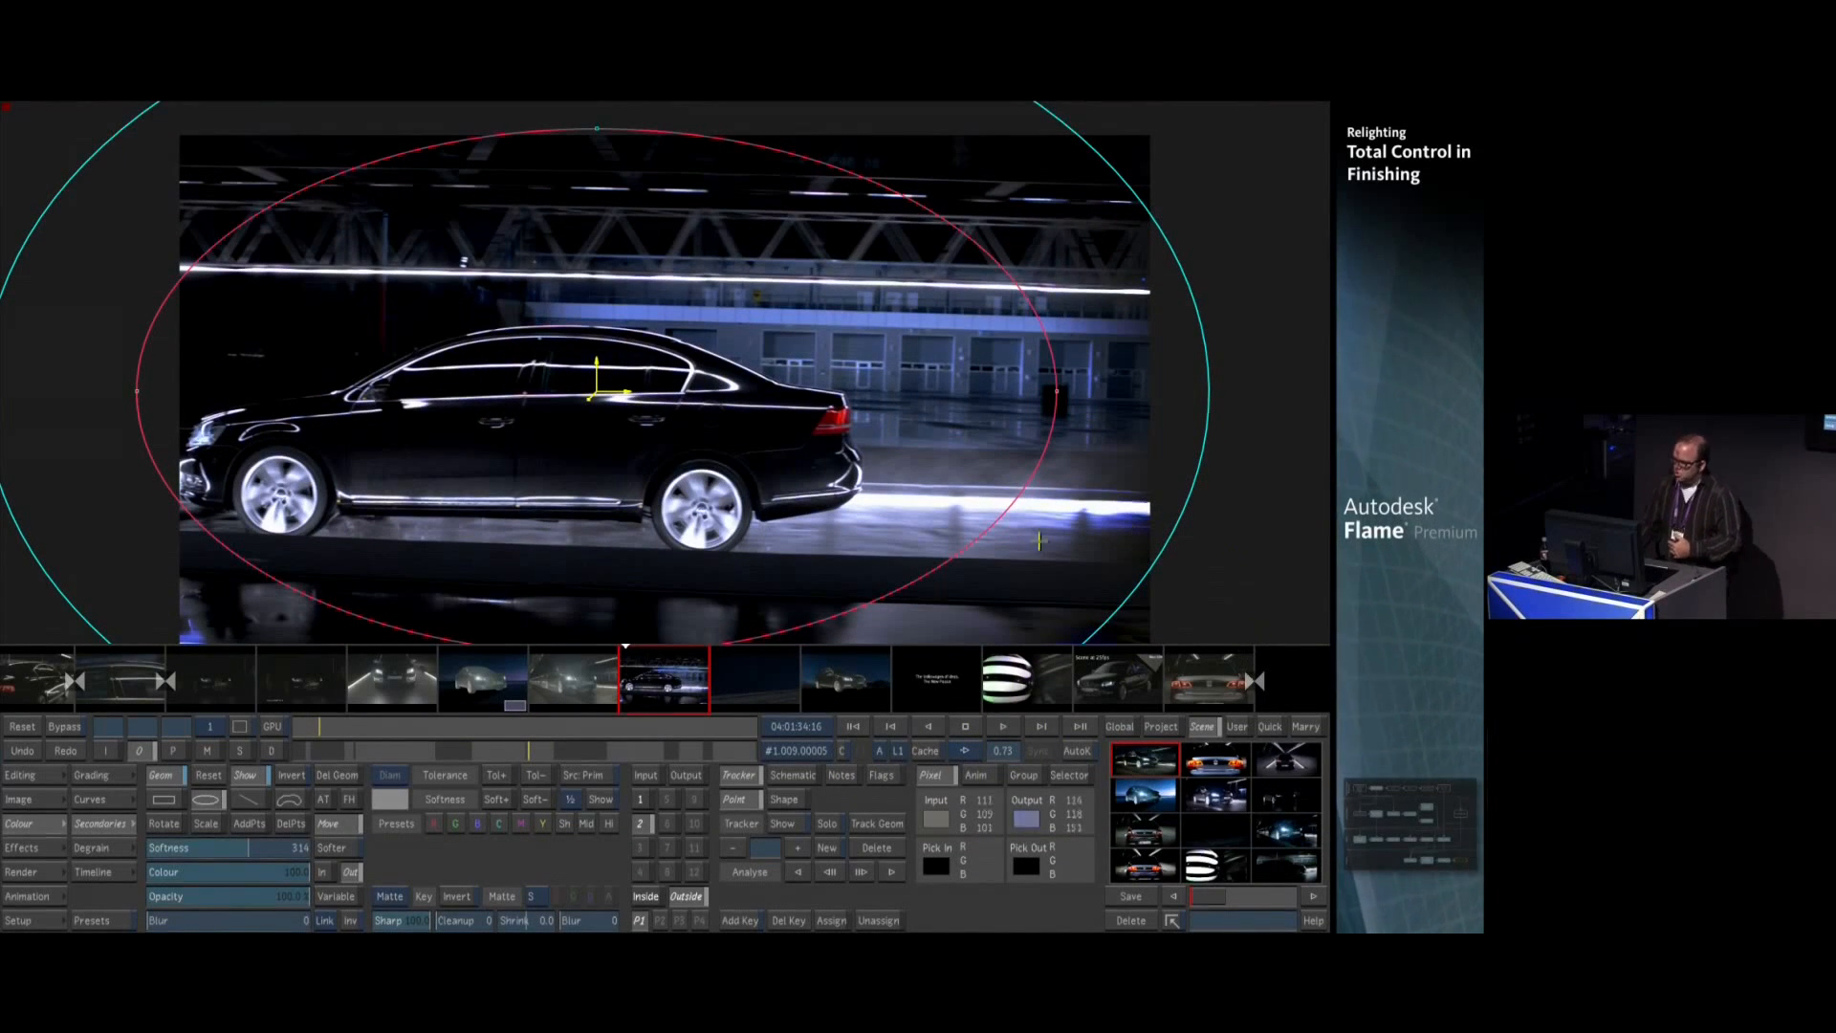
Return to the first shot of the sequence and play the graded timeline from there in the full viewer
key(F4)
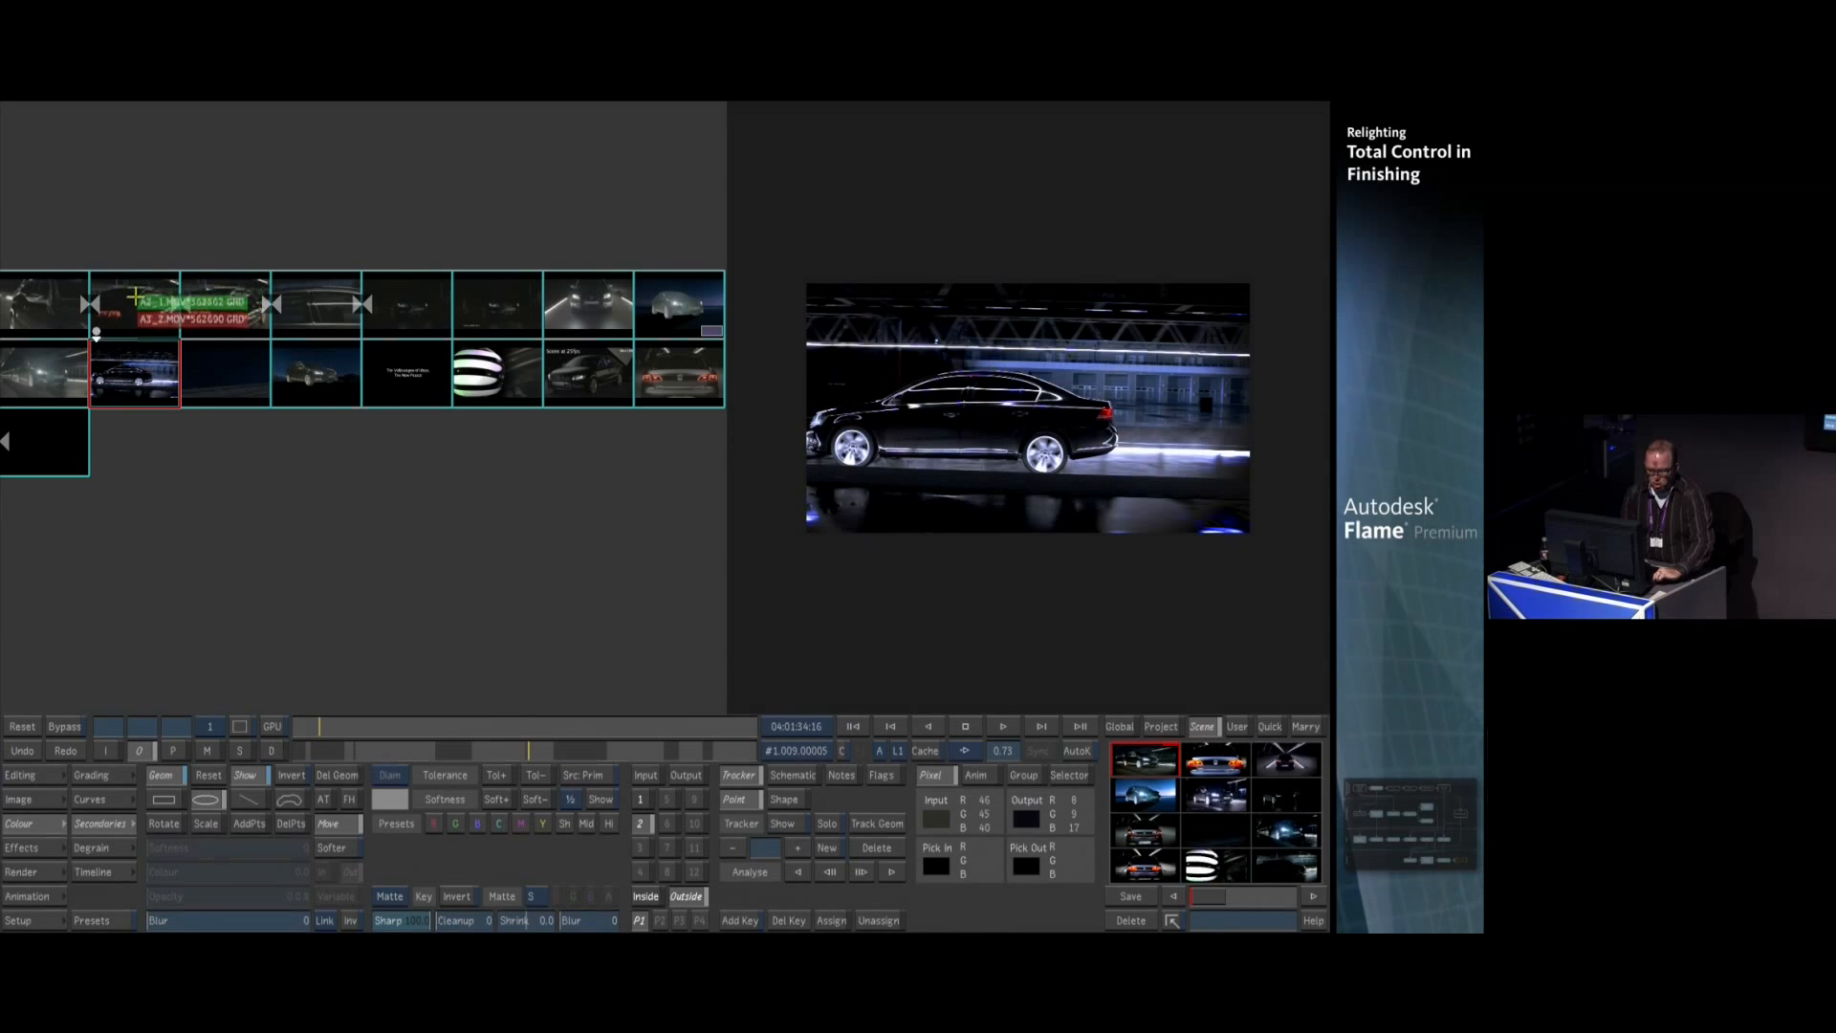
drag(333, 752, 271, 752)
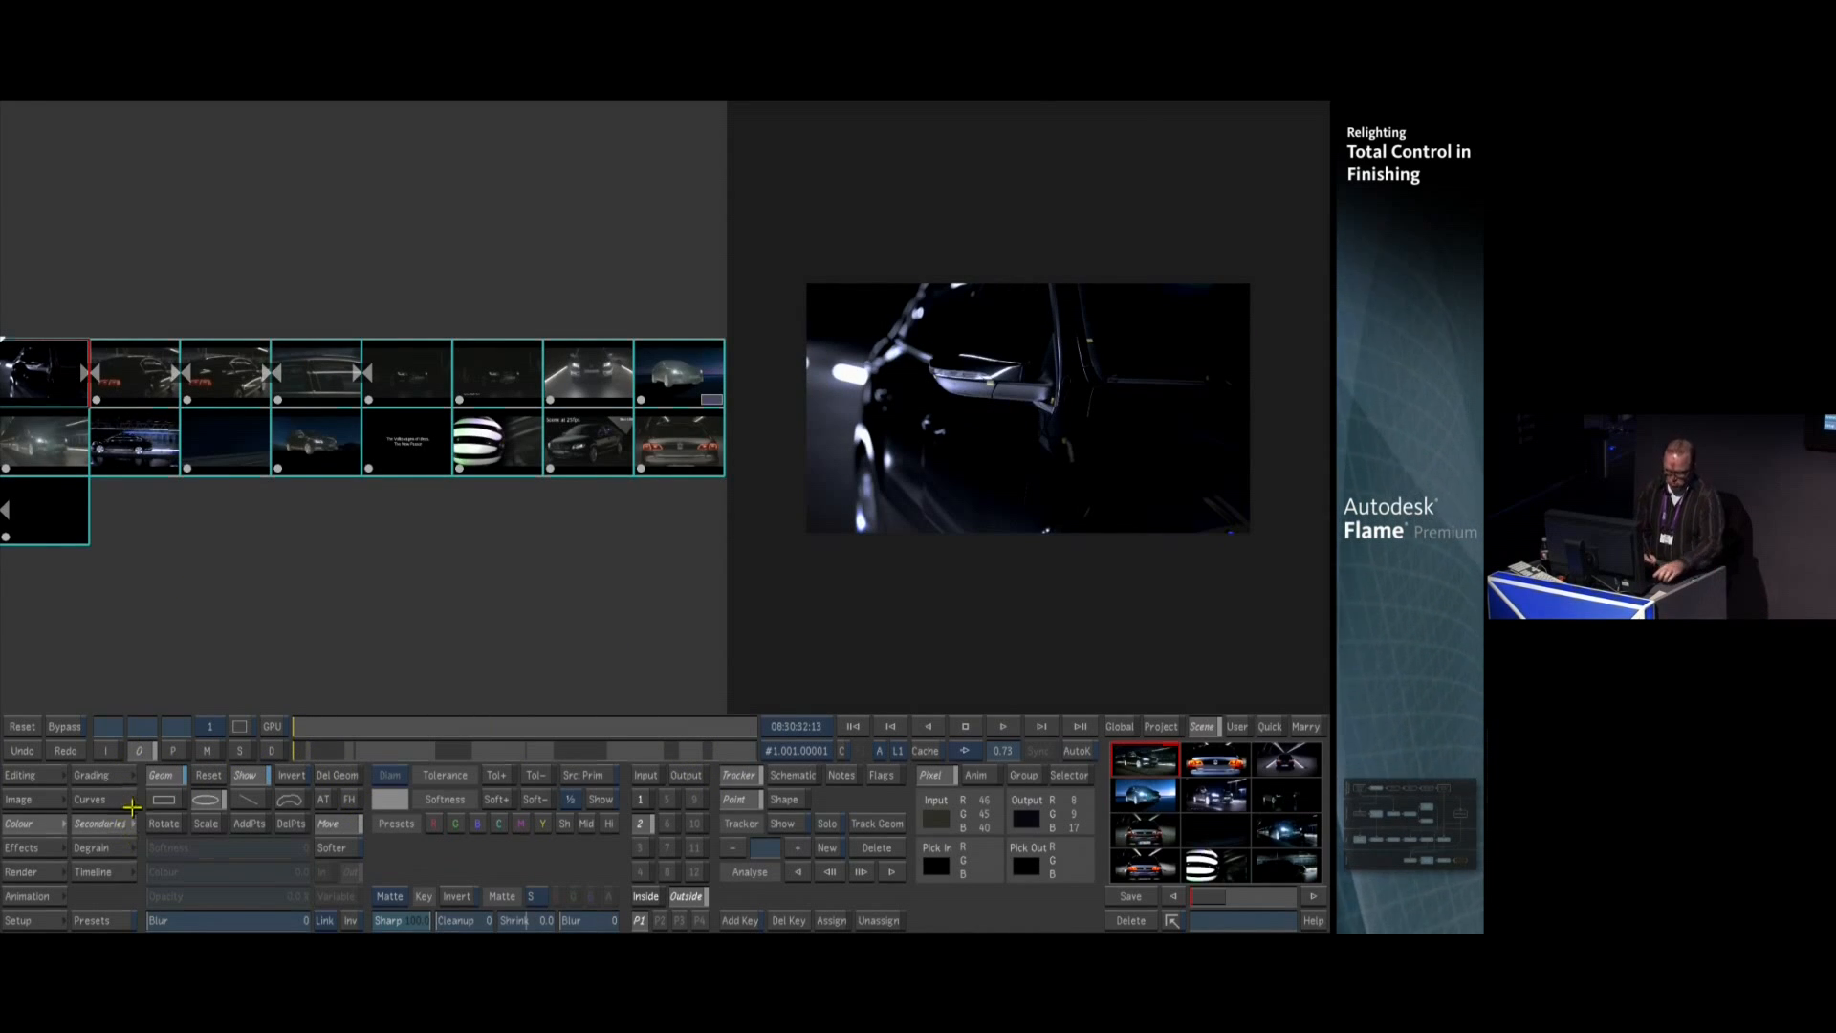
key(F1)
click(1006, 727)
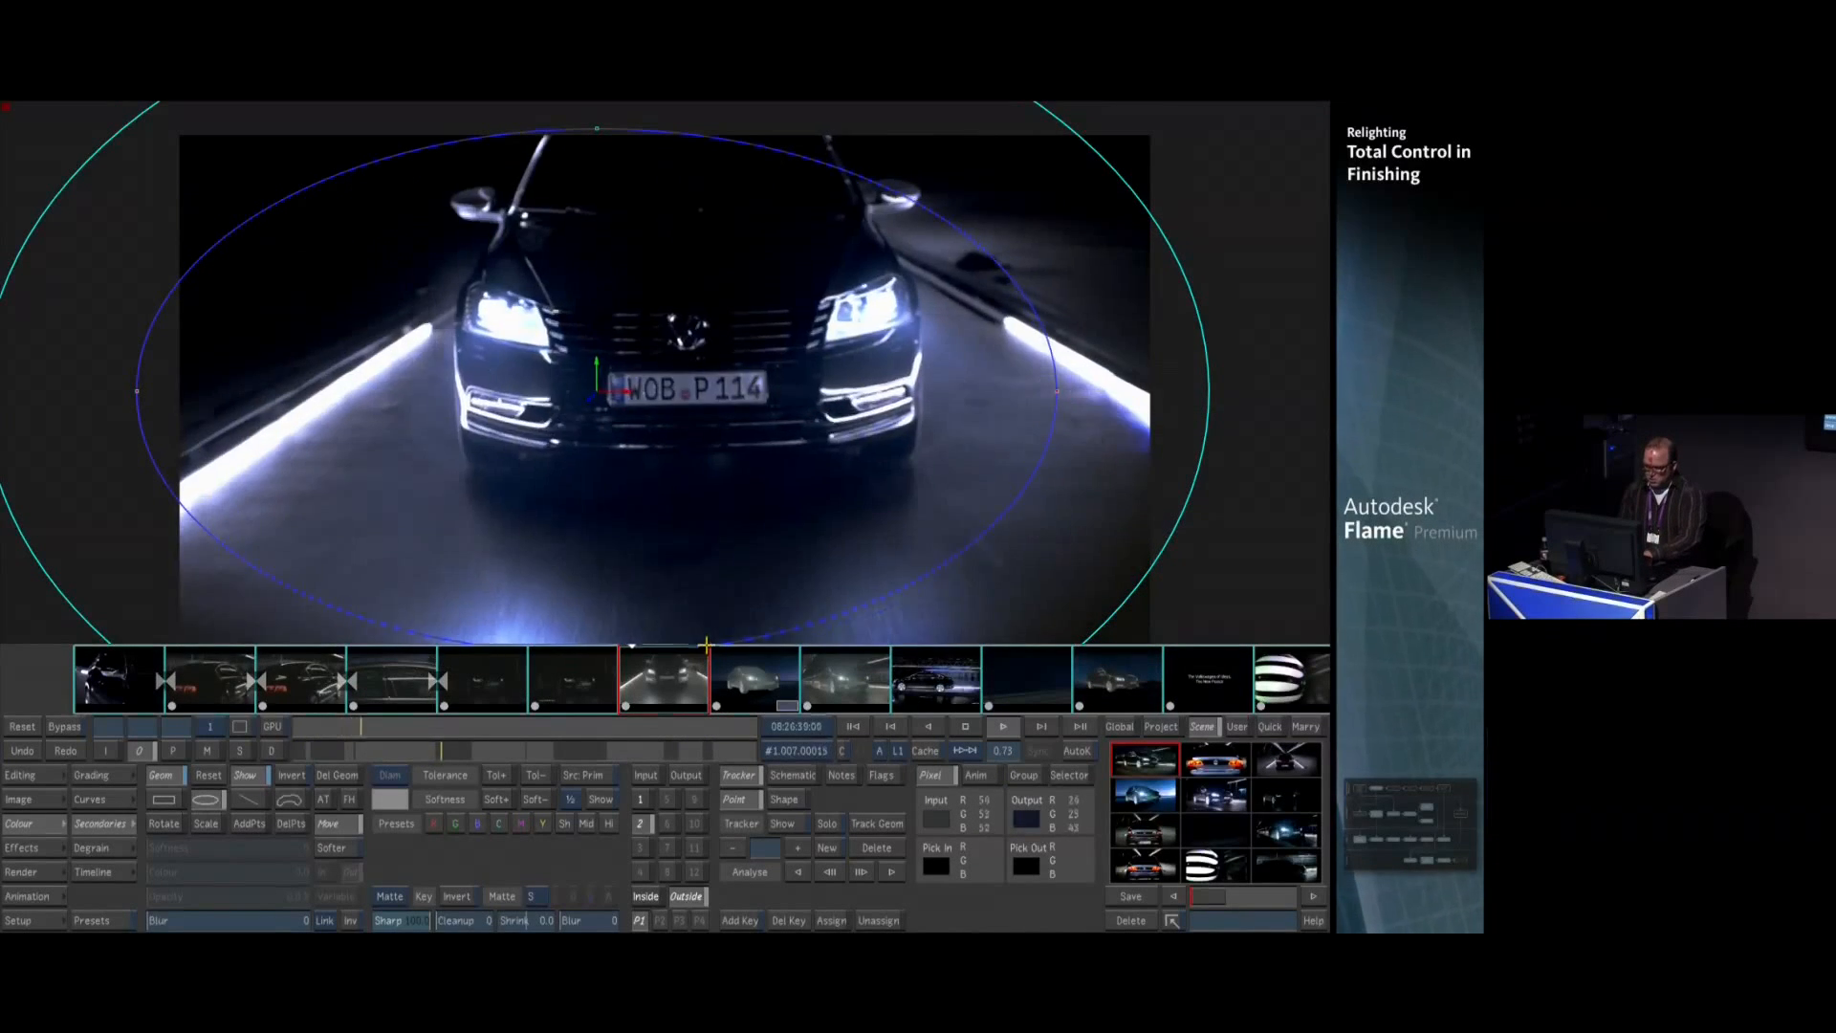
Create a new gang group and define it to link only the Grade parameters
click(1064, 776)
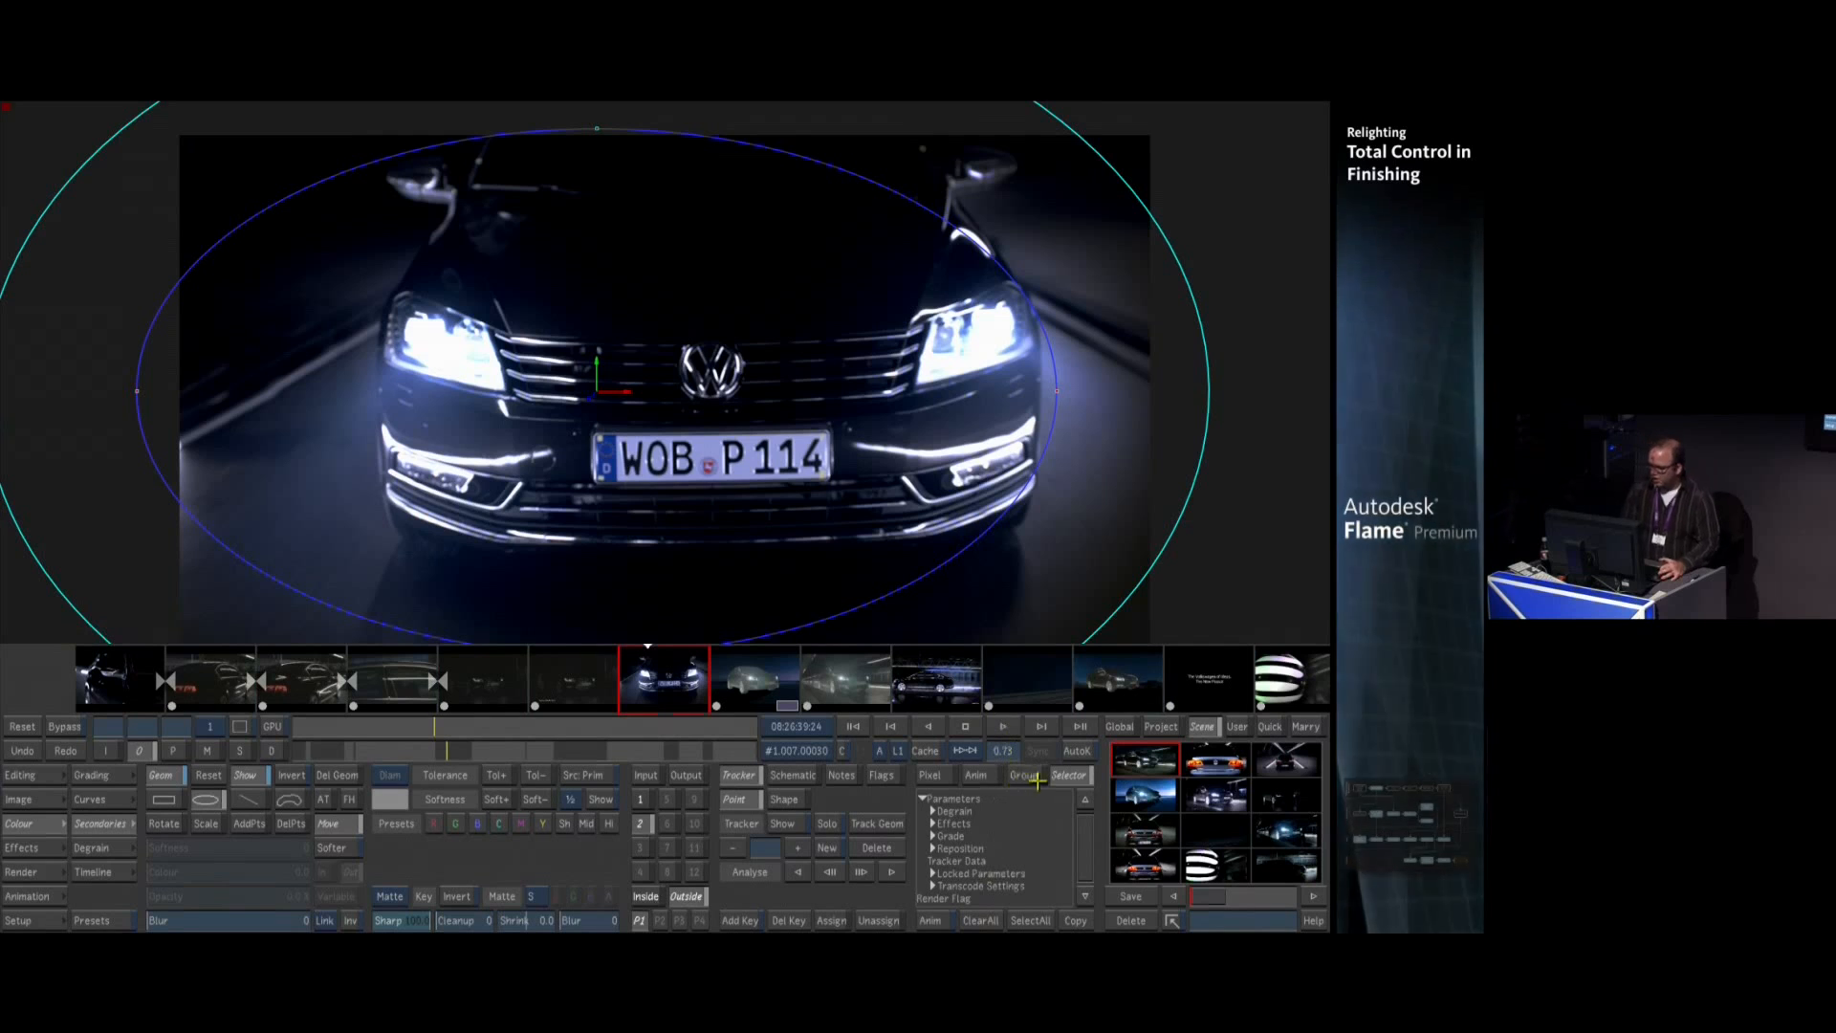
click(1024, 781)
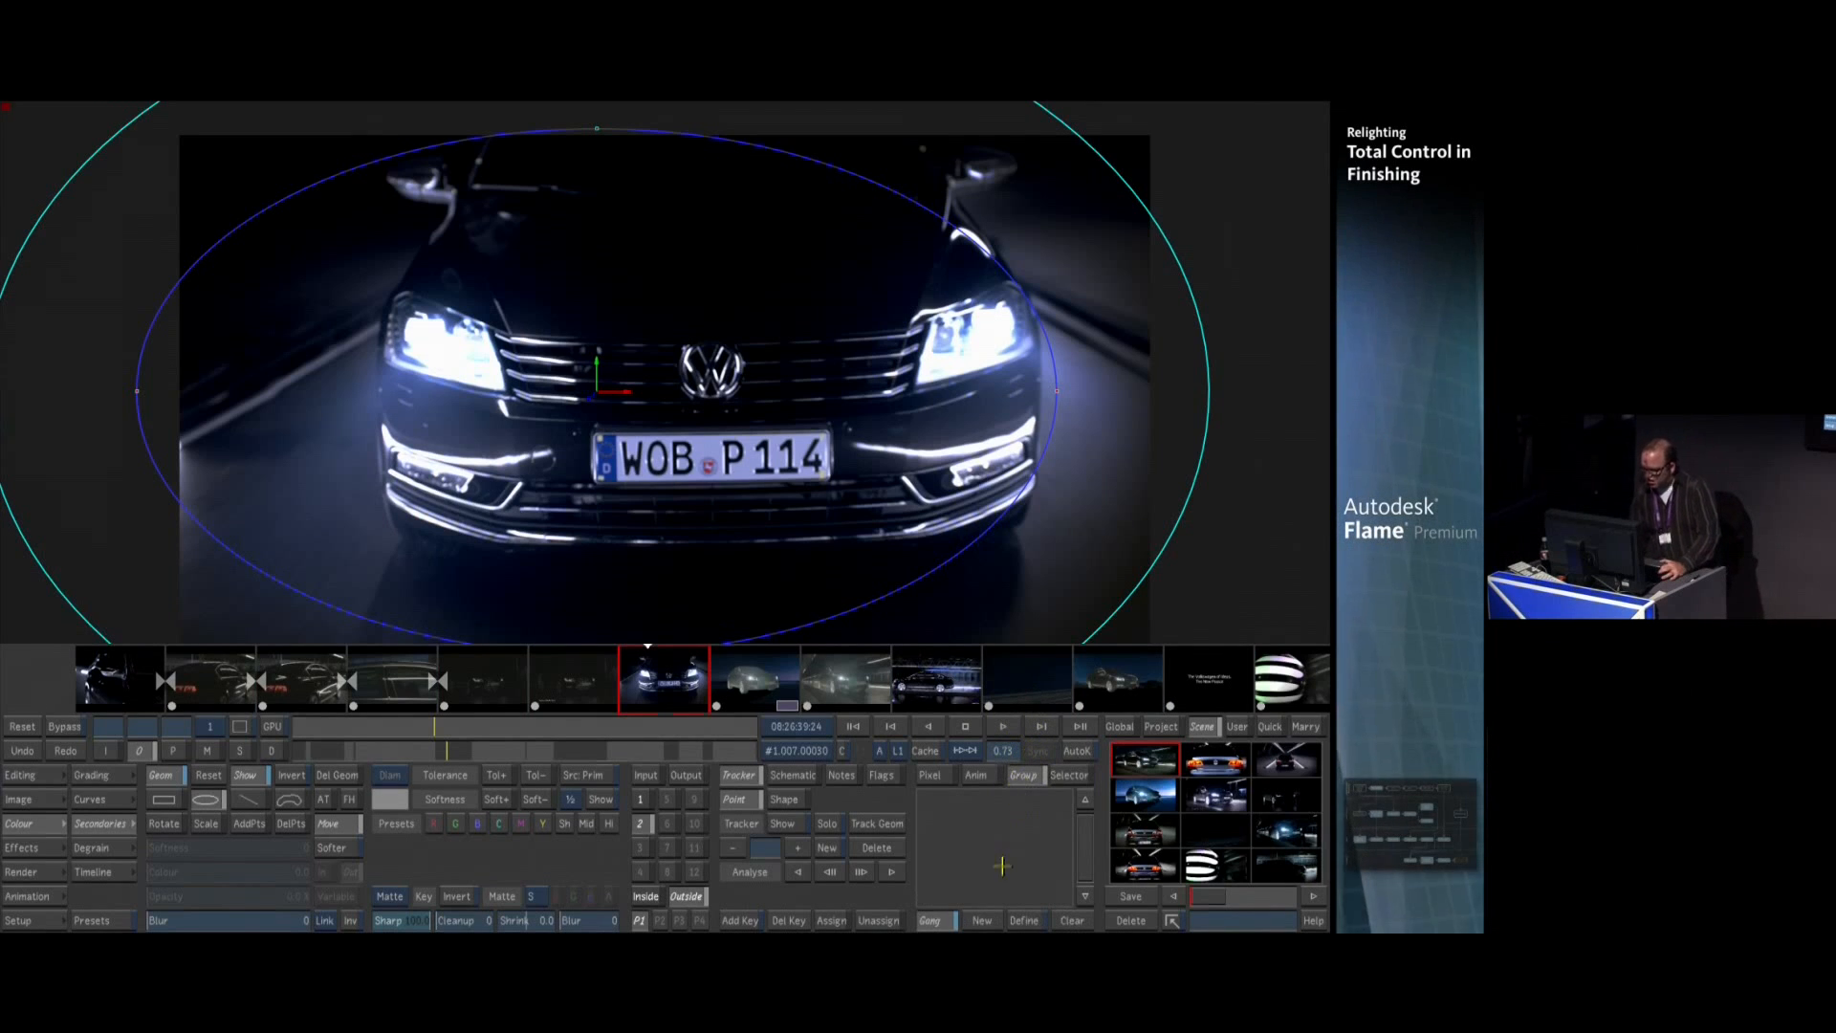
click(984, 920)
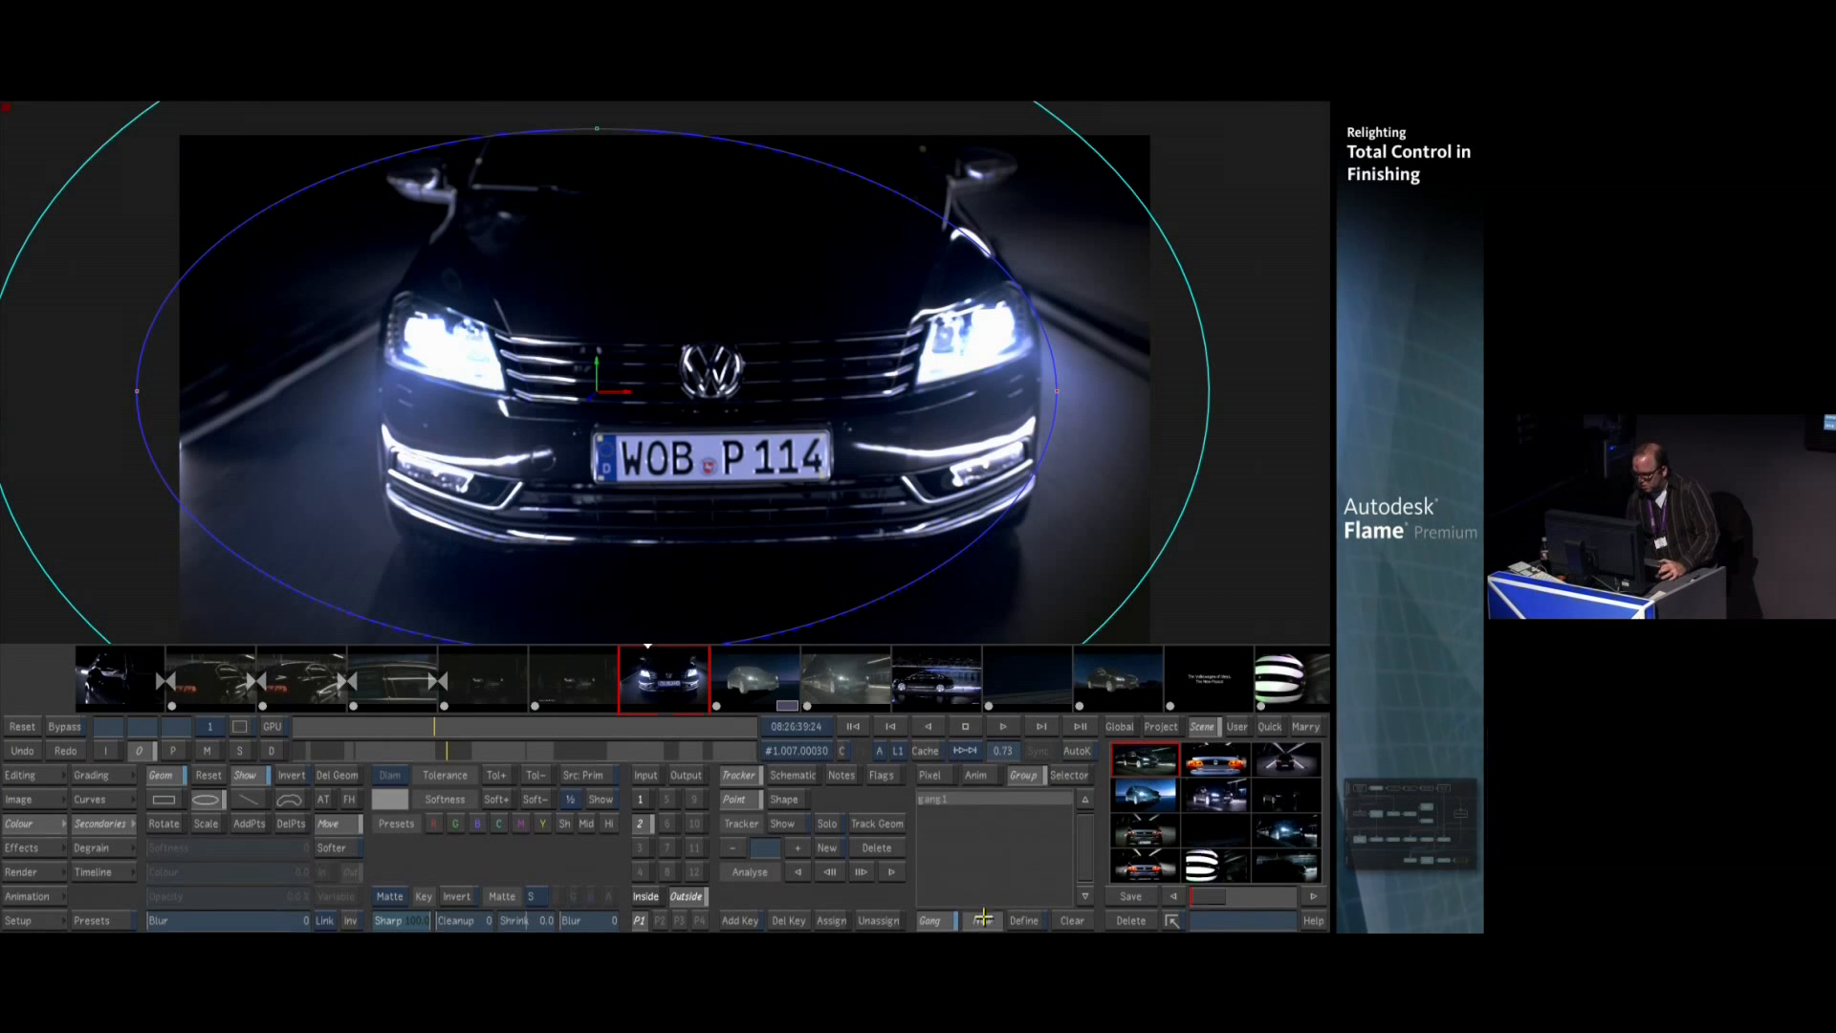
click(1021, 920)
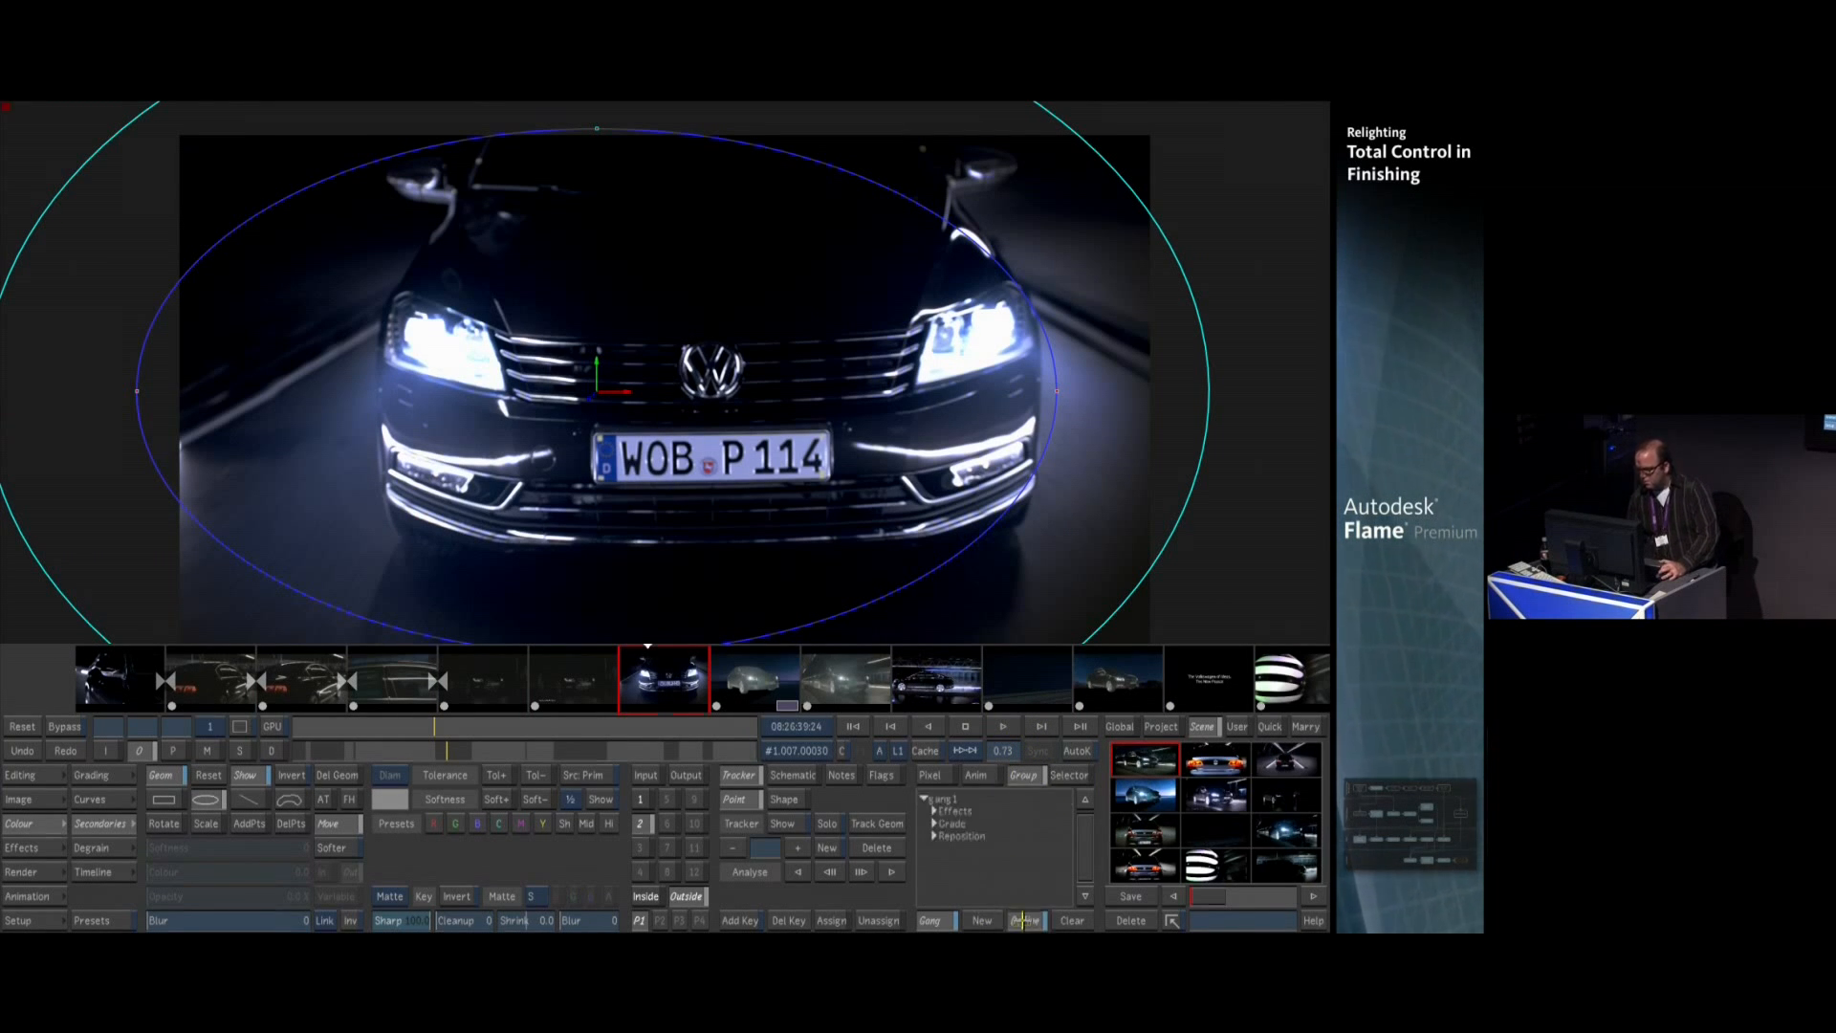
click(958, 824)
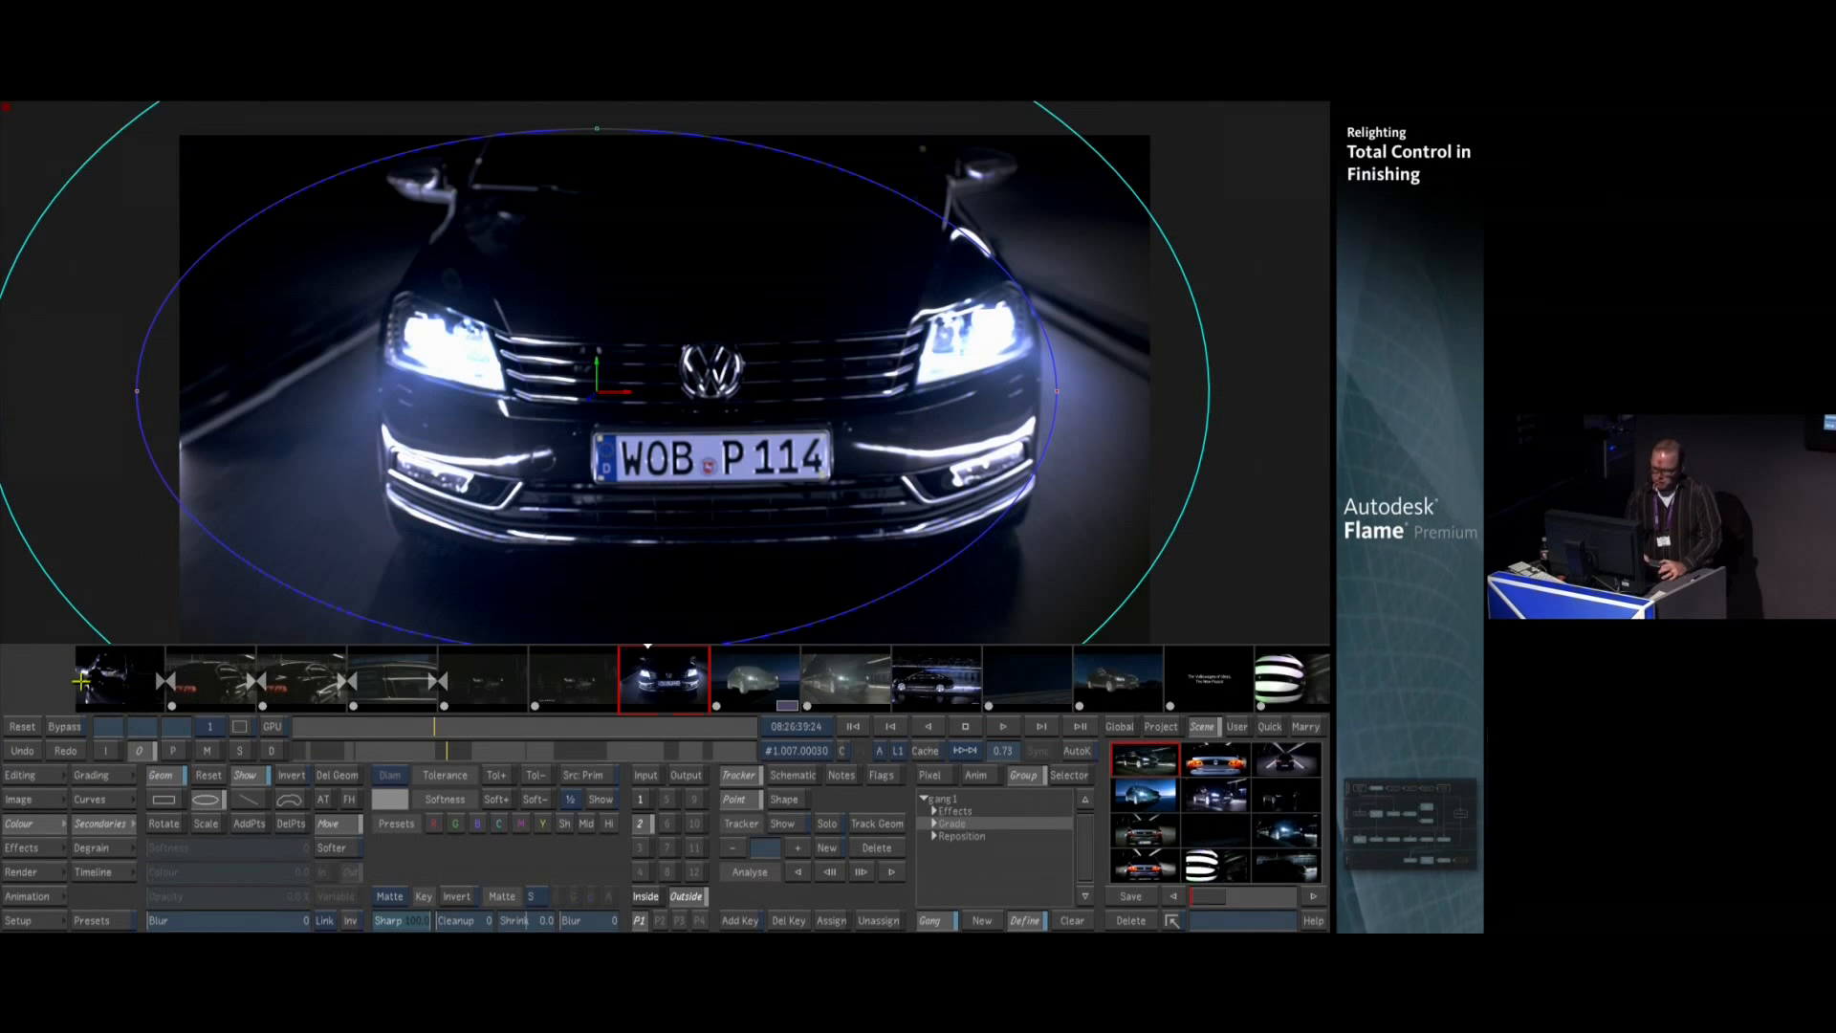
Select every shot in the storyboard for the gang and finish the gang's parameter definition
key(F4)
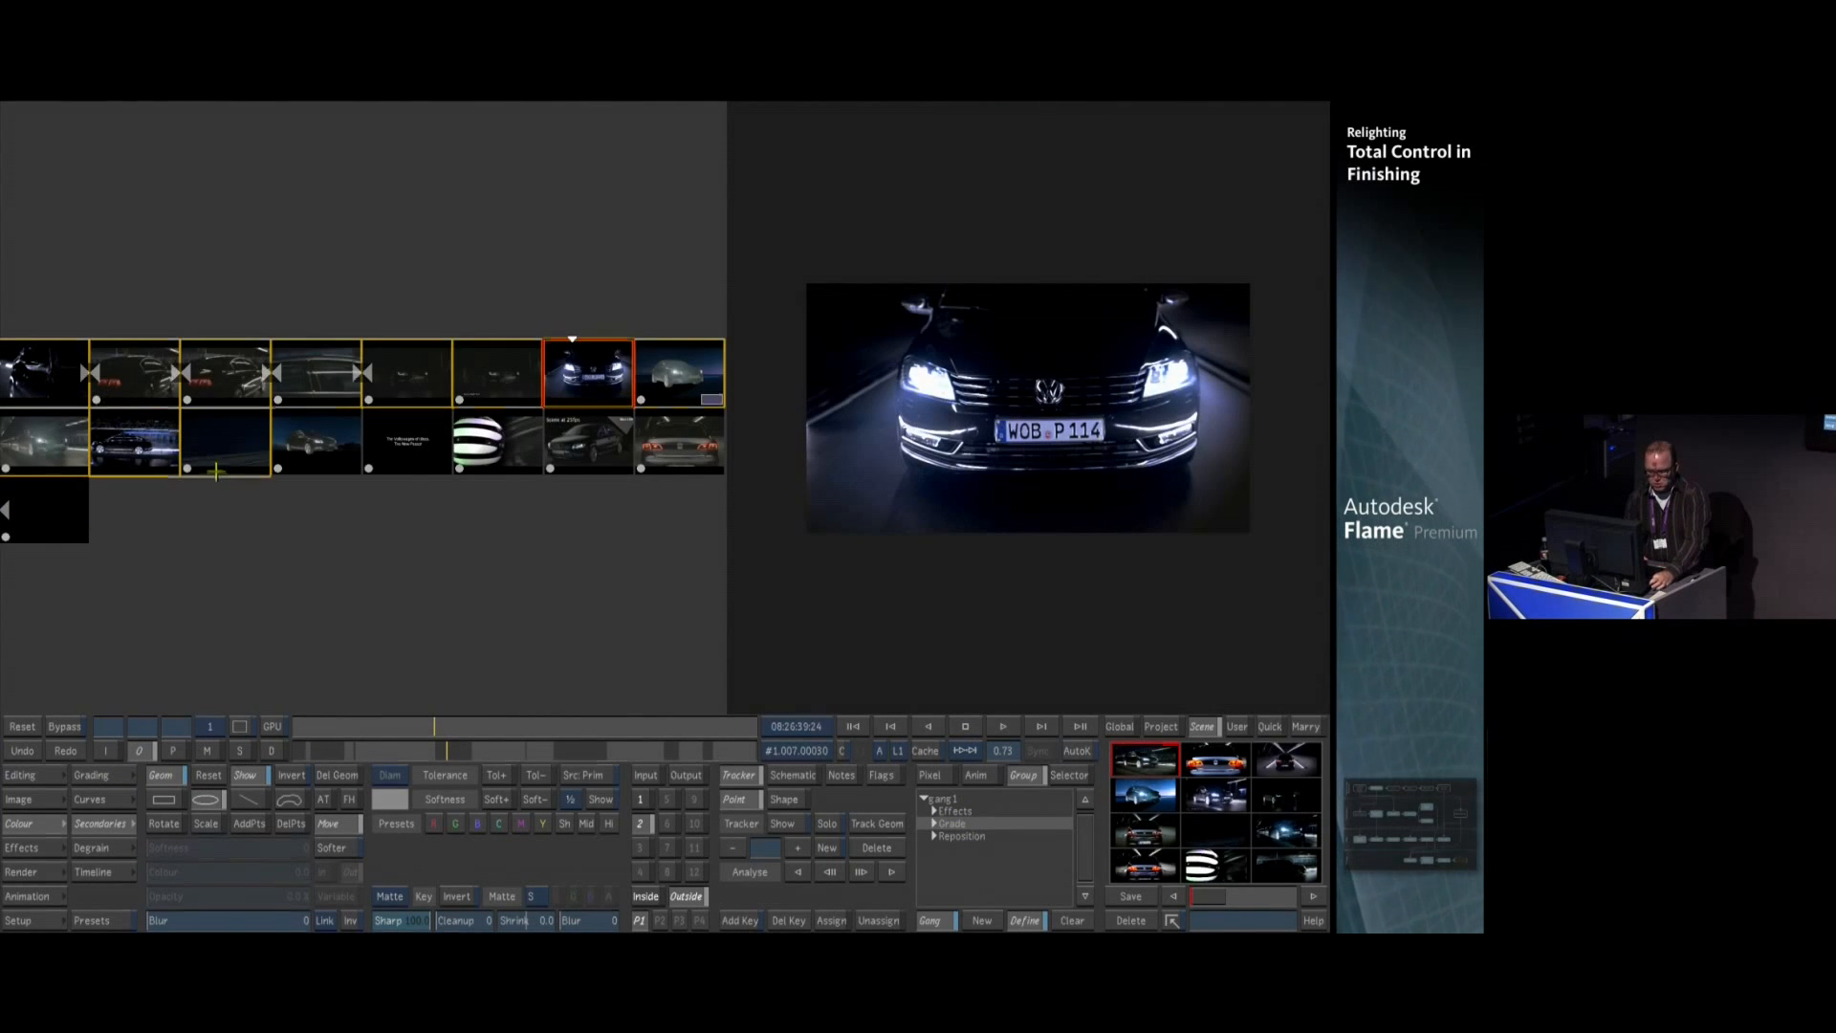
drag(409, 555, 4, 554)
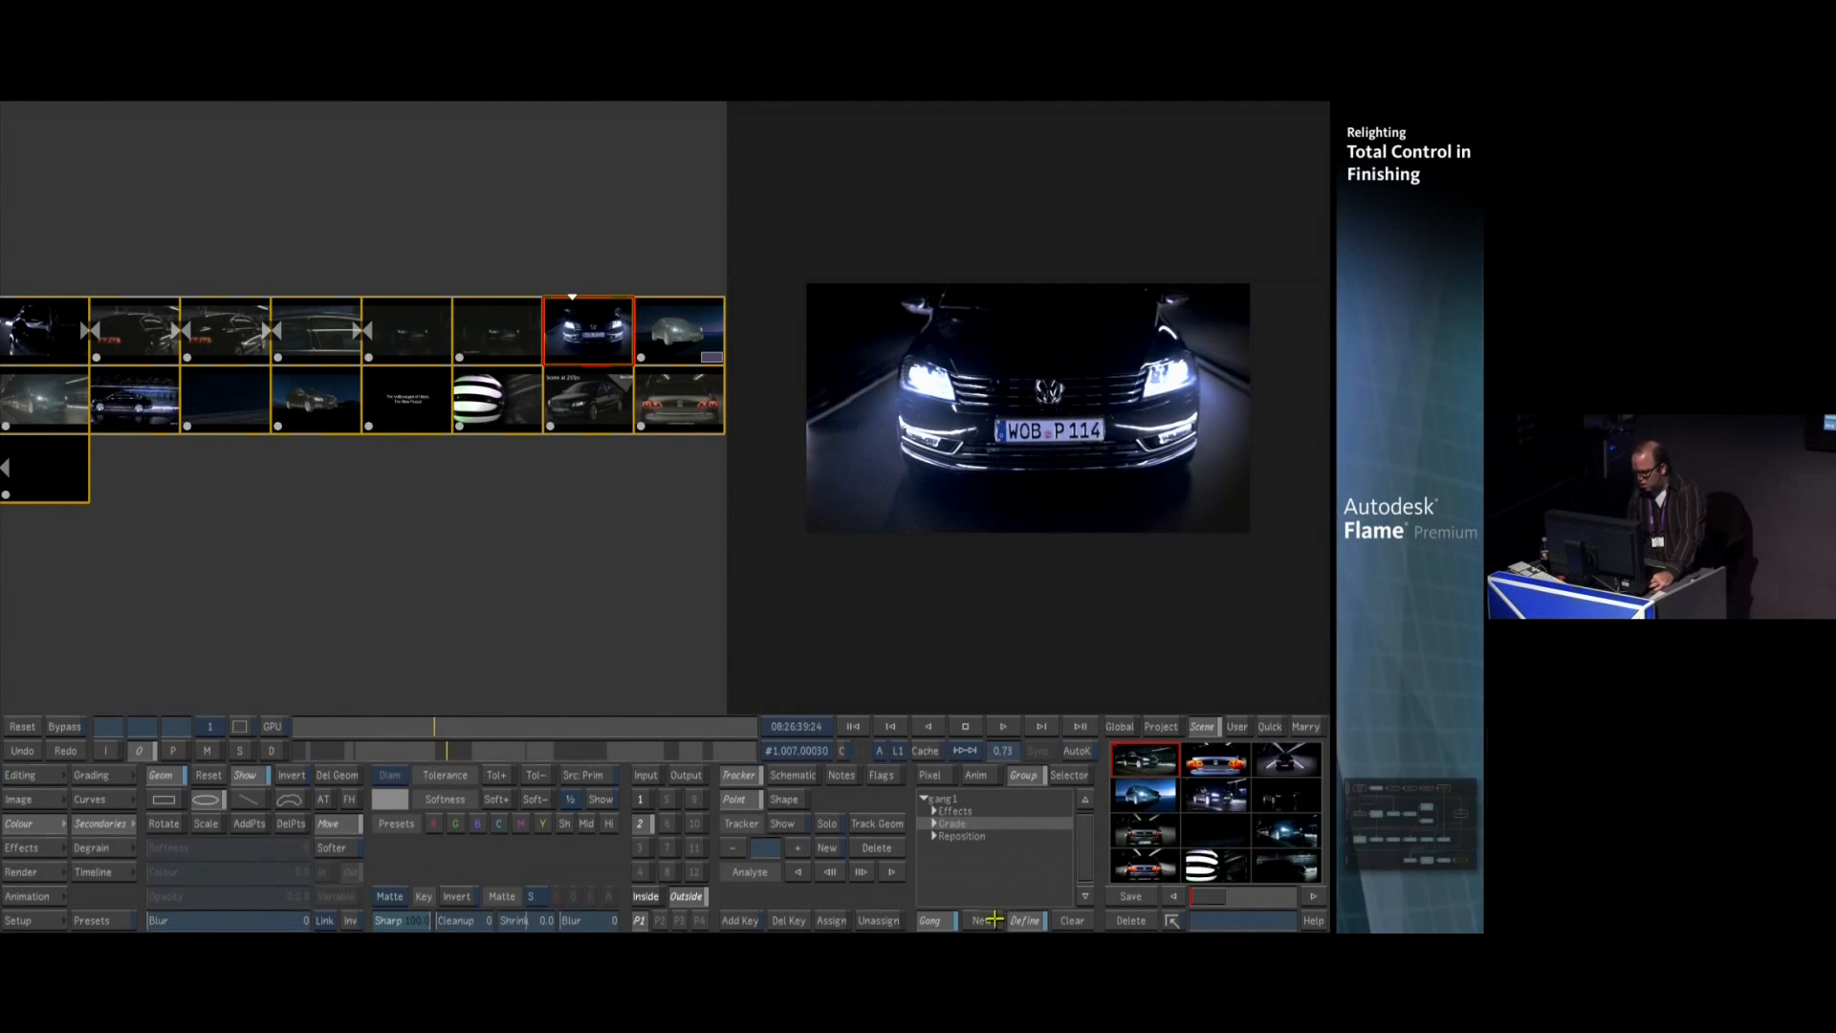
click(1027, 919)
click(992, 796)
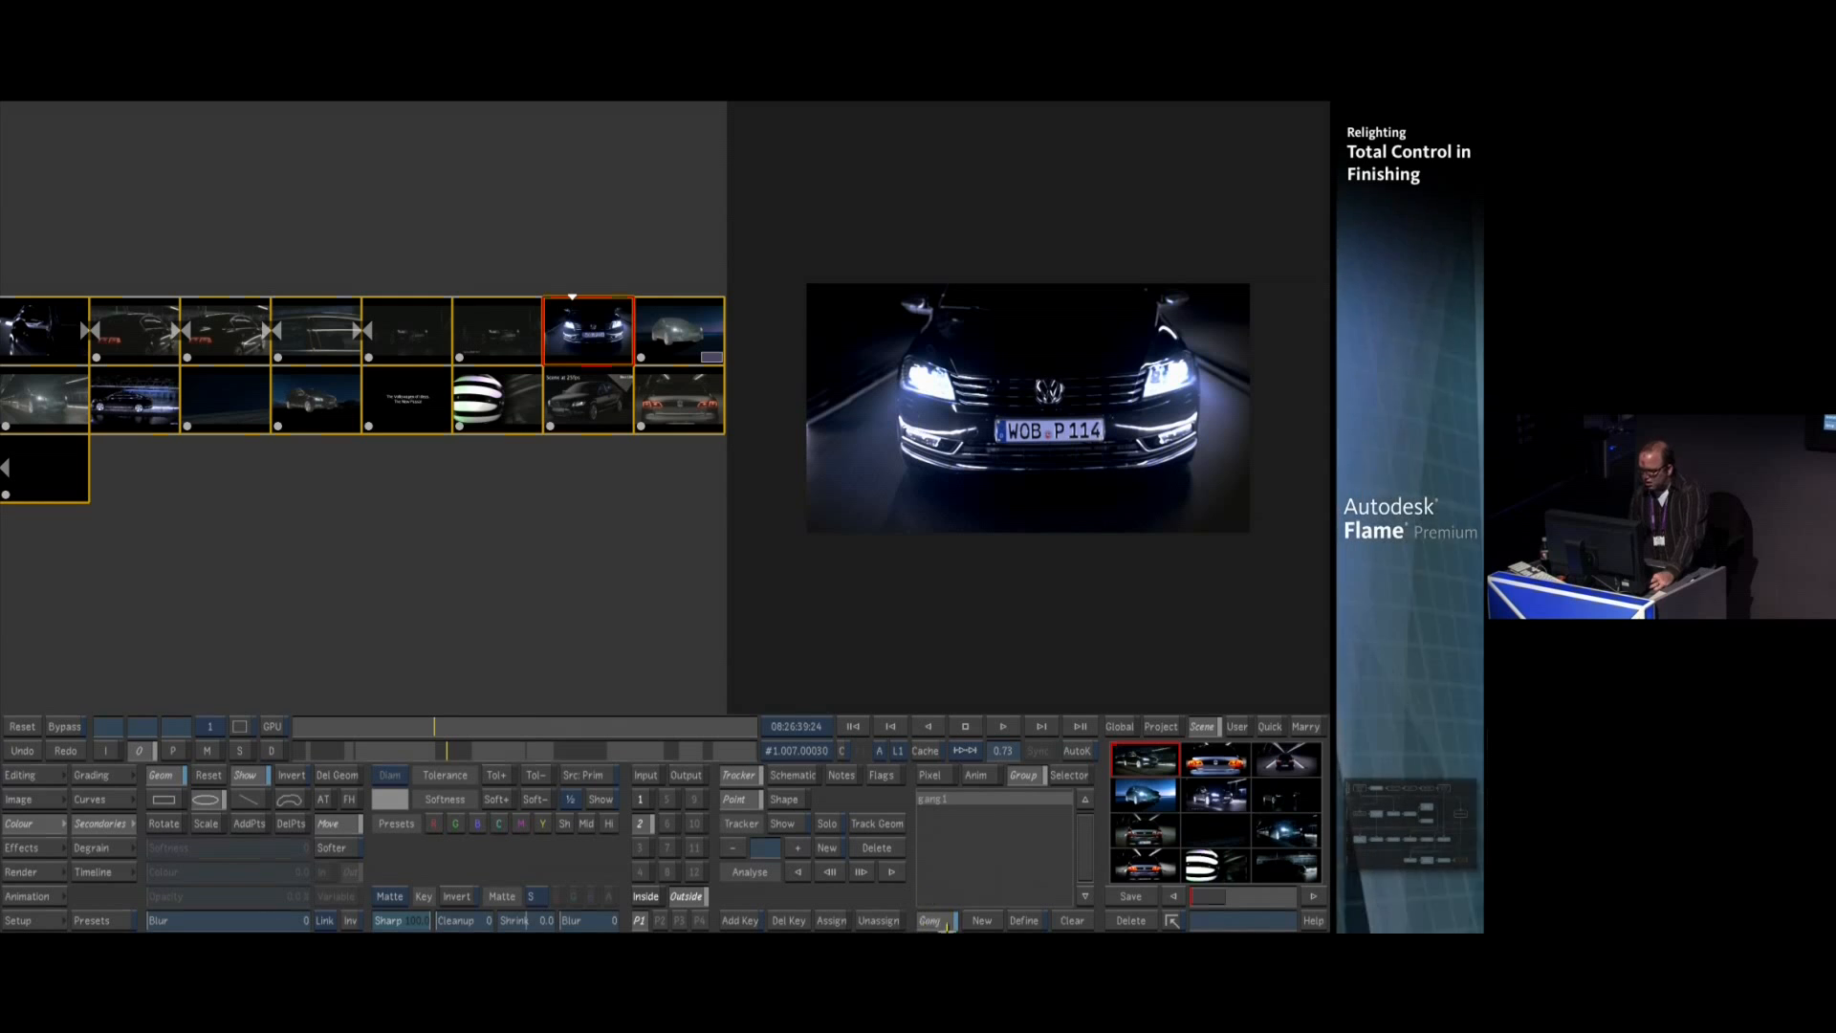
Switch the viewer to a 16-up Multi View and zoom out to 0.17 so all the shots fit
click(243, 728)
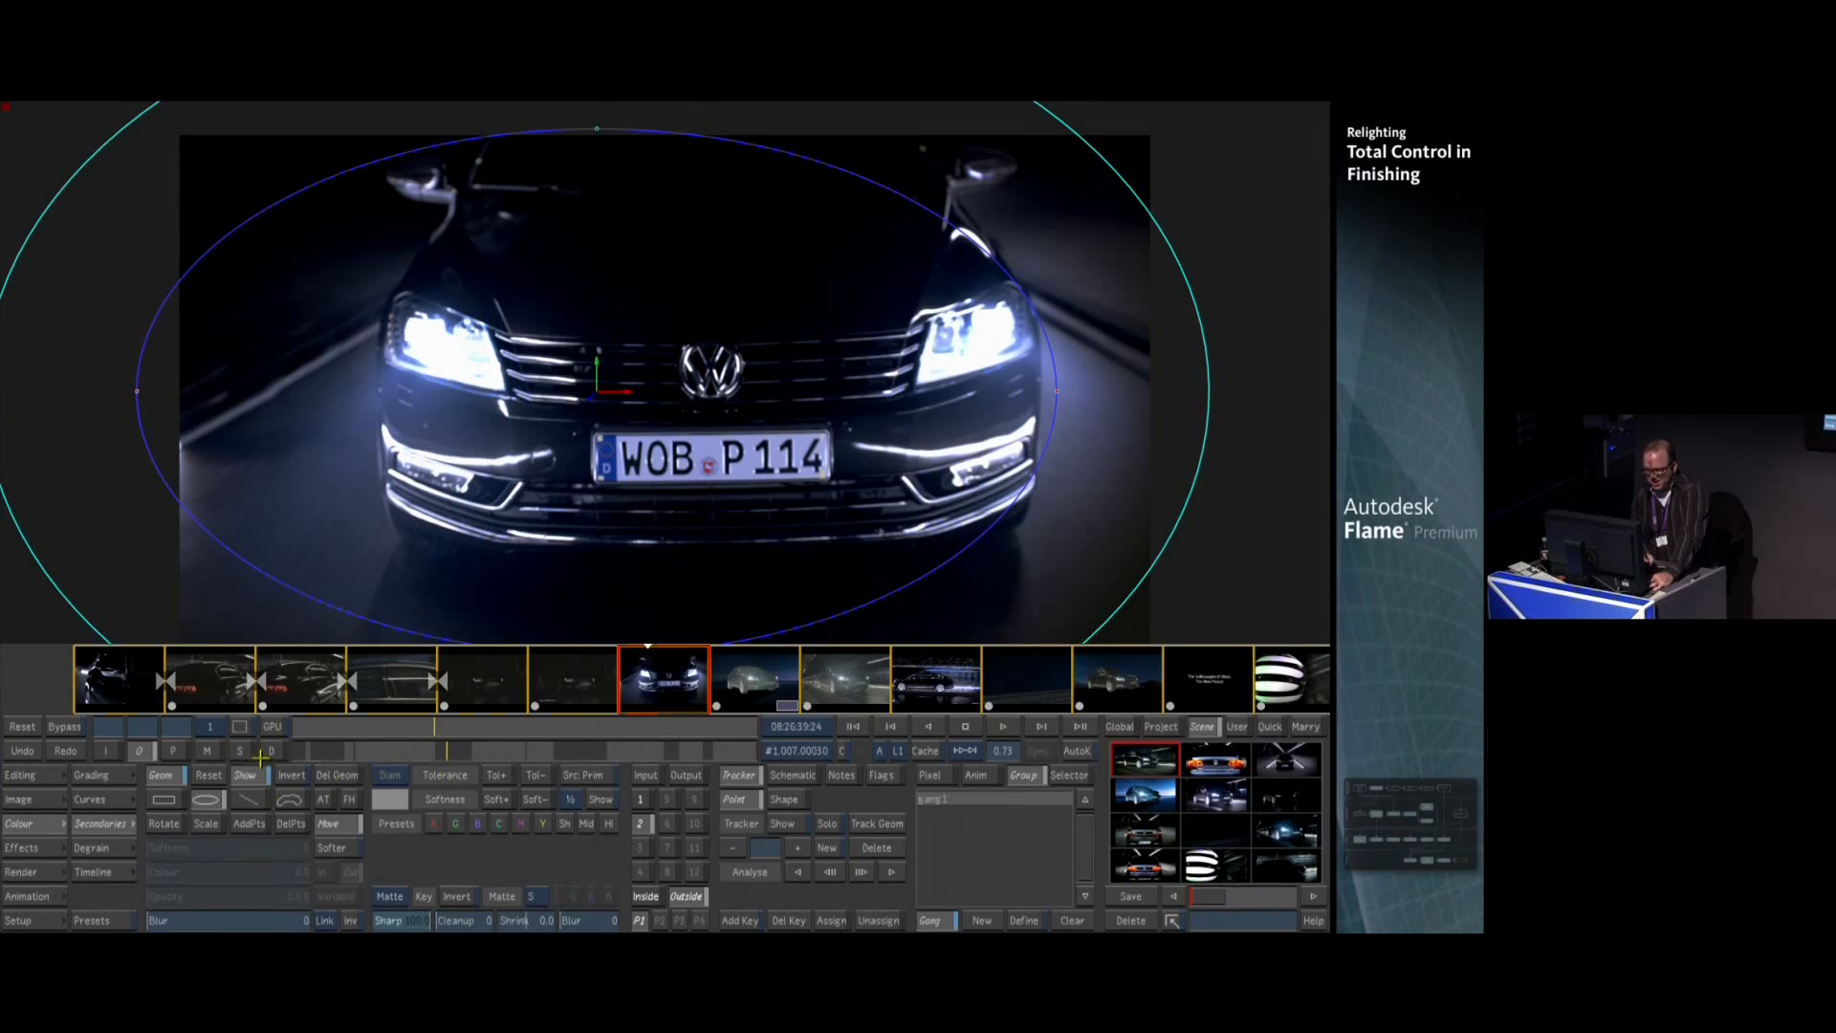
click(243, 727)
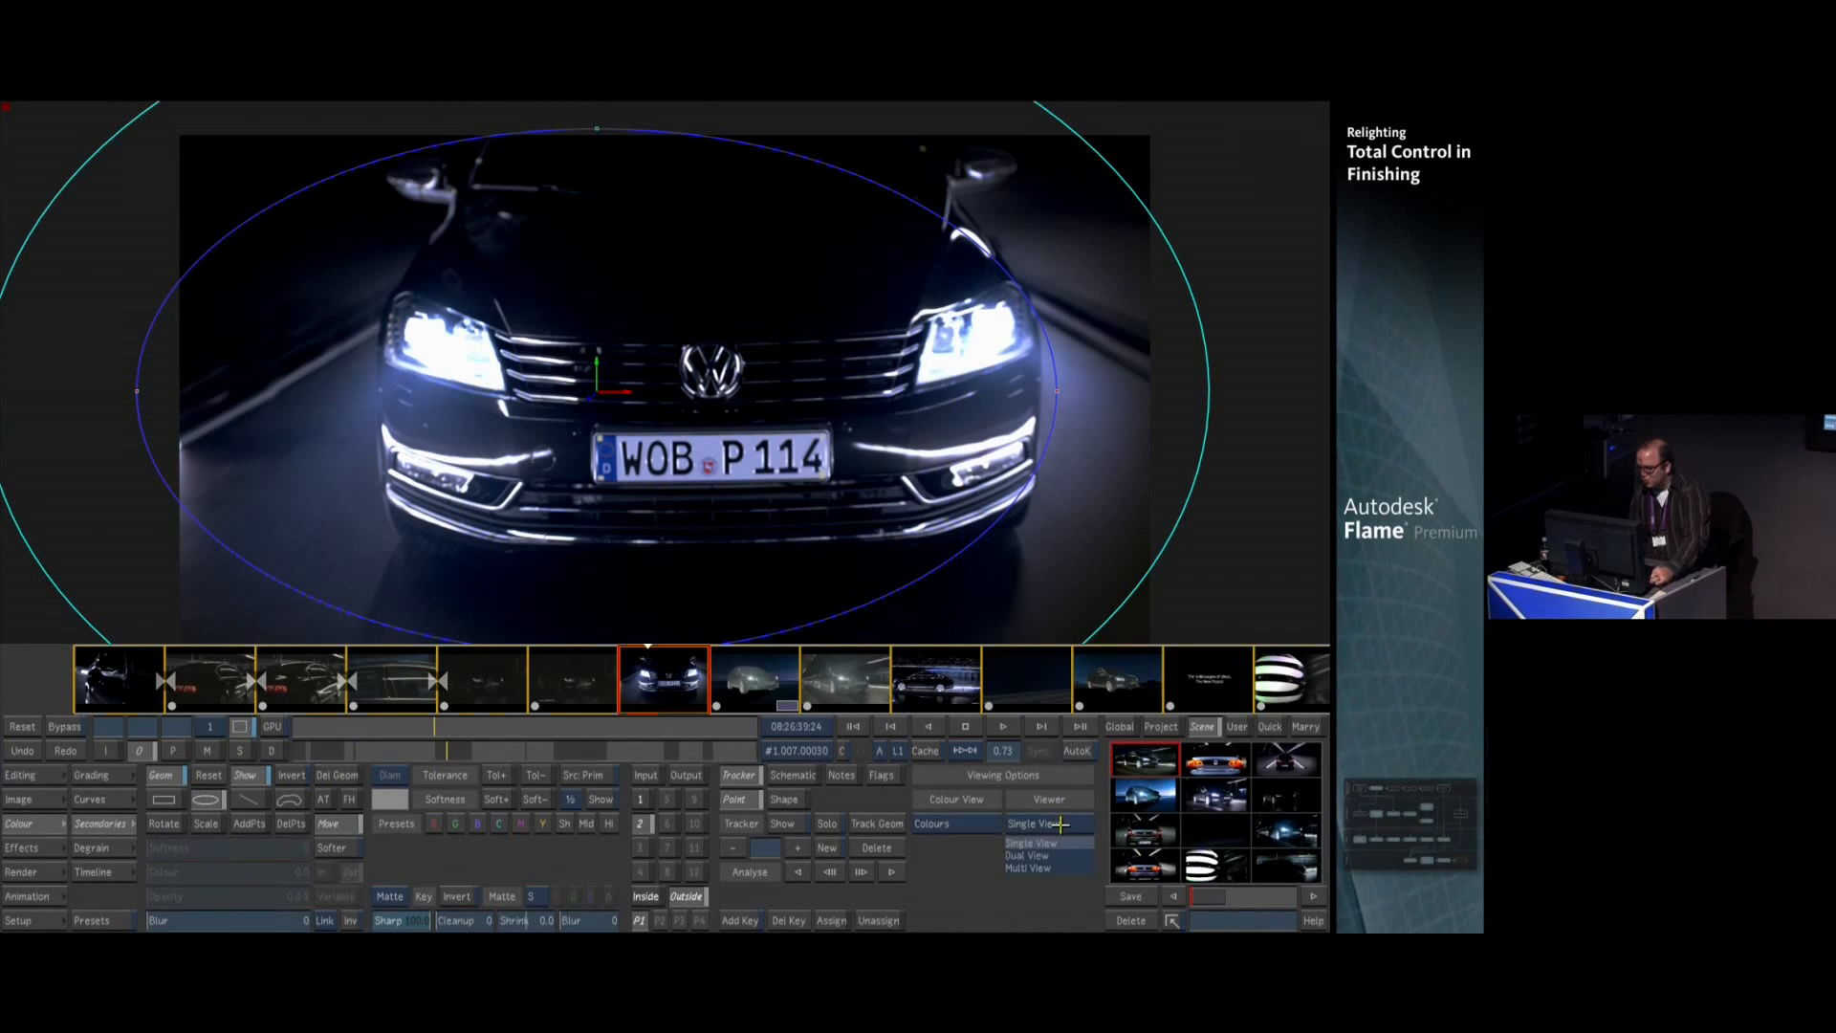
click(1037, 866)
click(1046, 843)
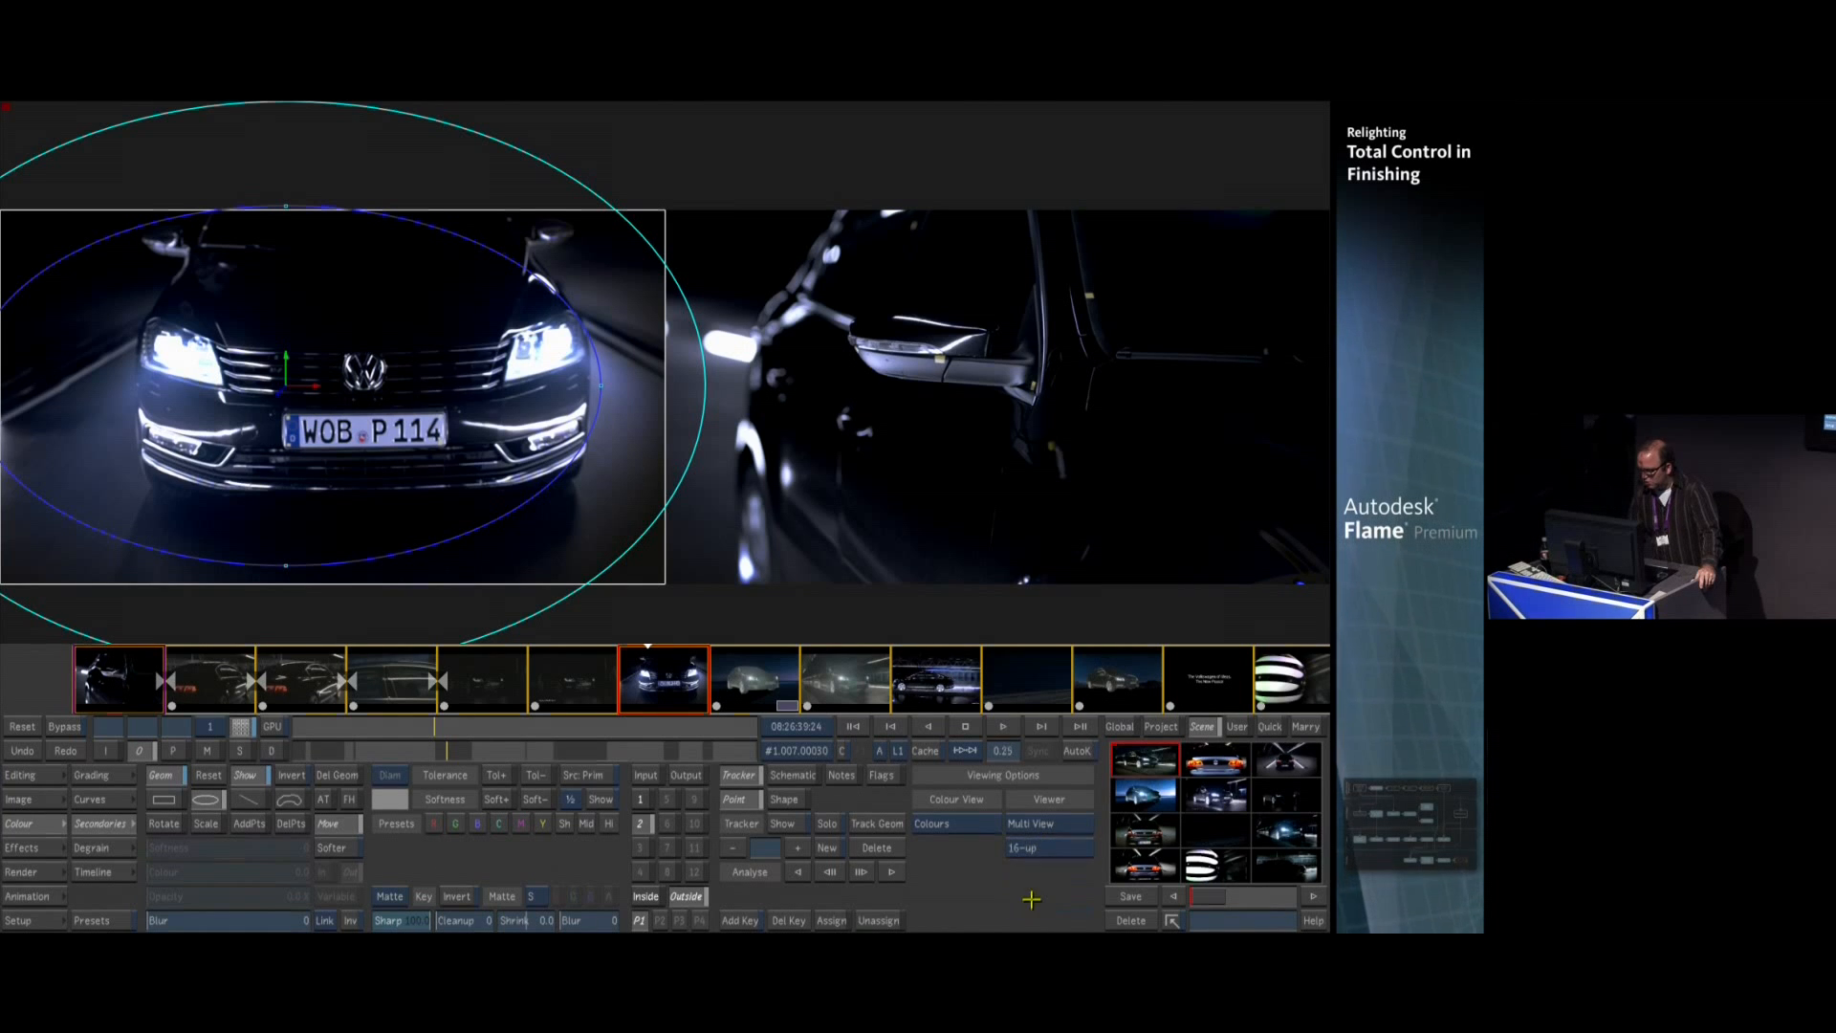
click(1019, 905)
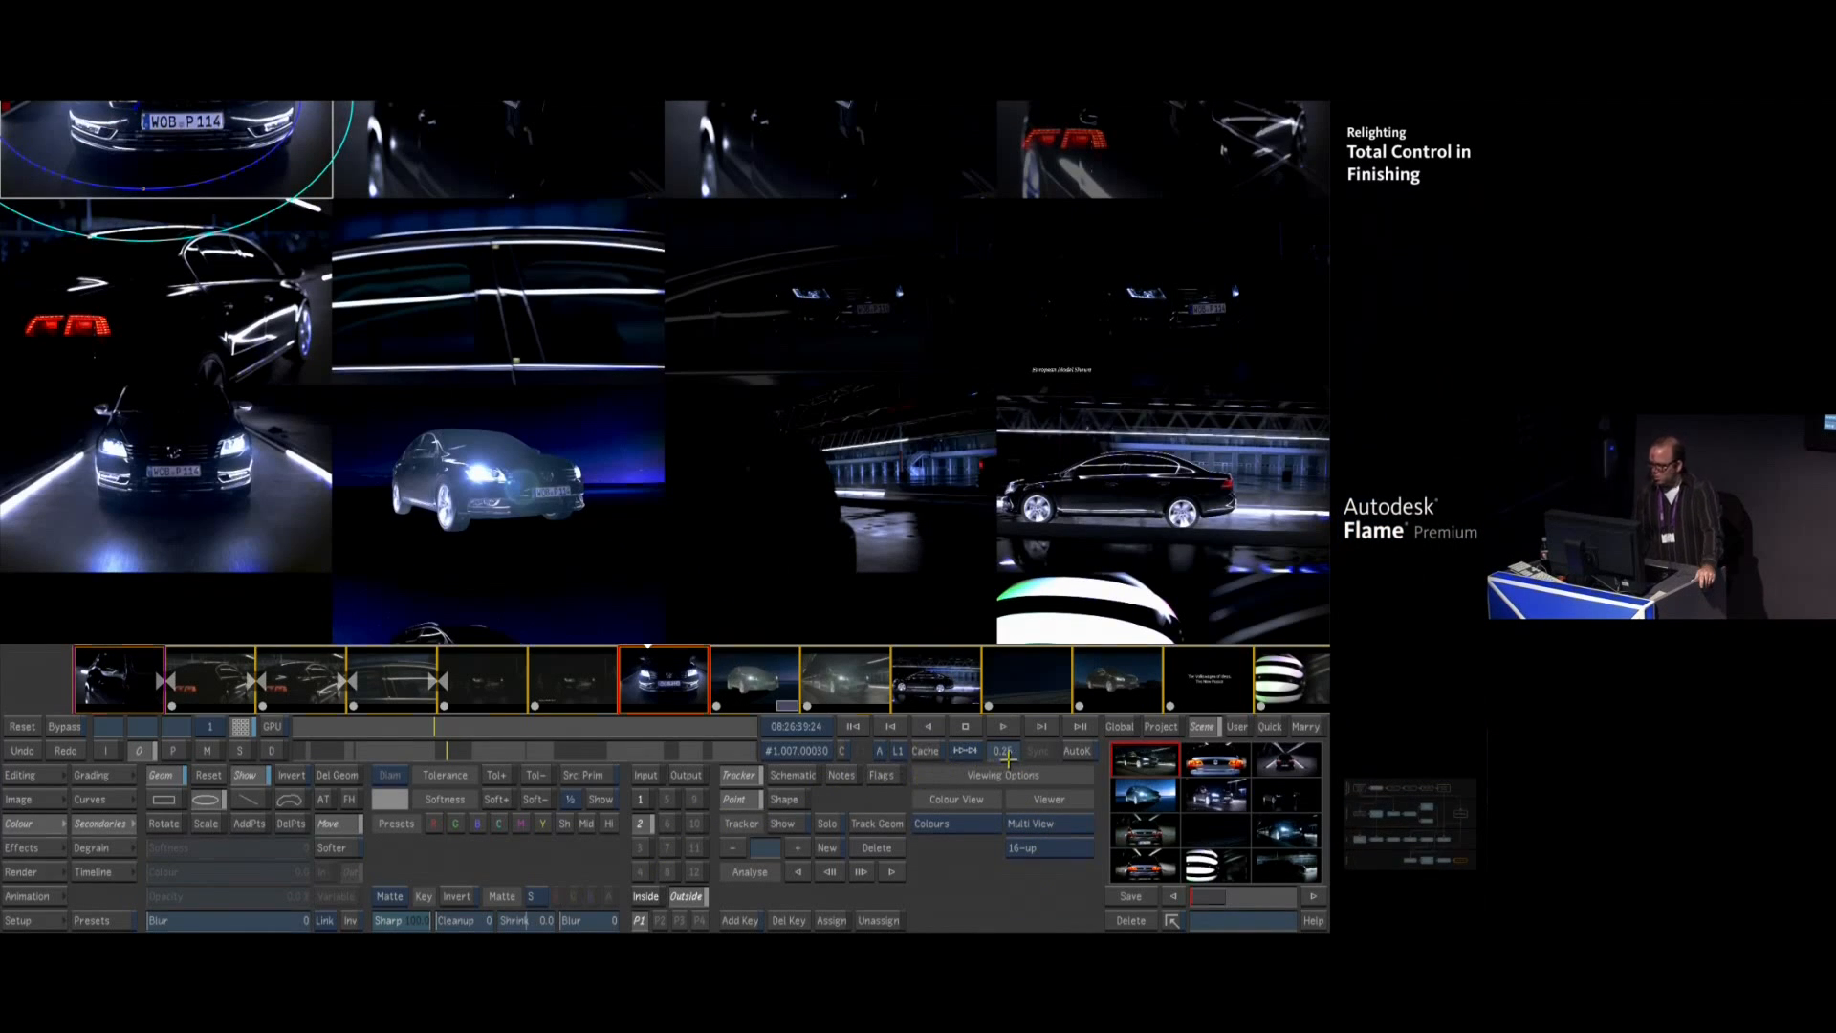
drag(1000, 756, 683, 201)
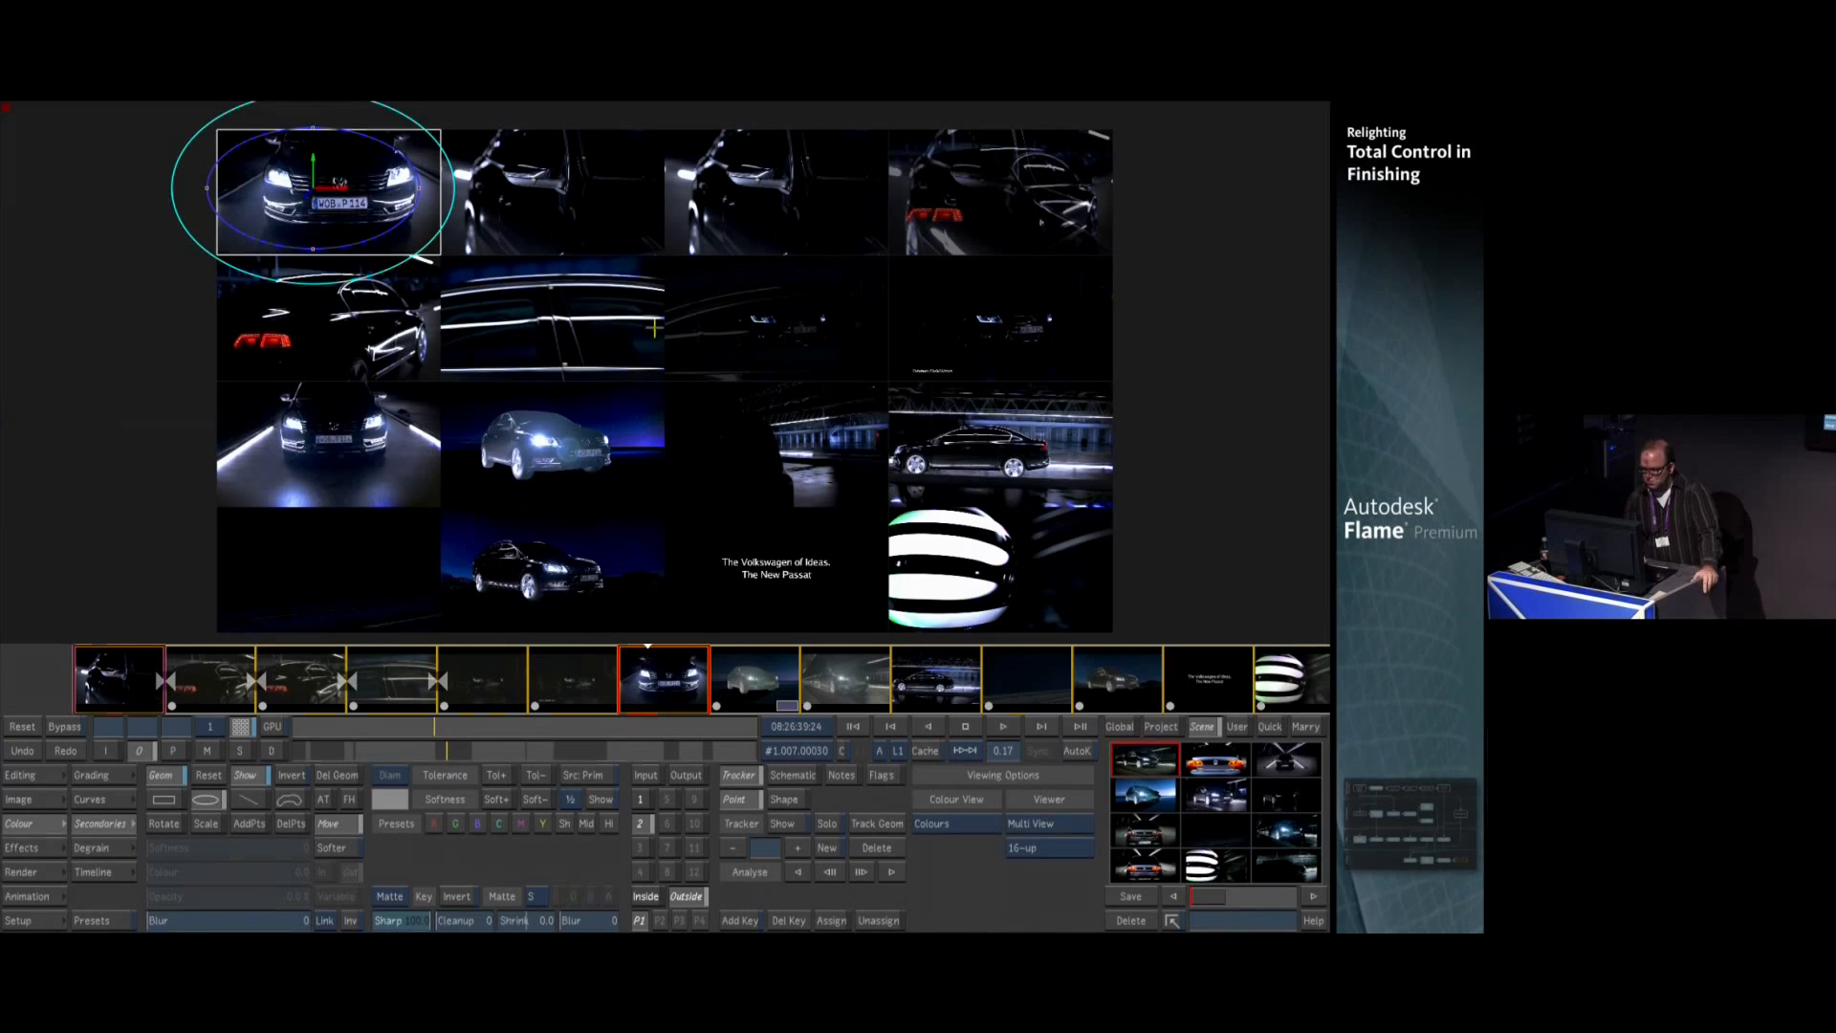
Make the third view in the top row active and scrub it to the tail-light frame at 00:00:05:13
click(765, 191)
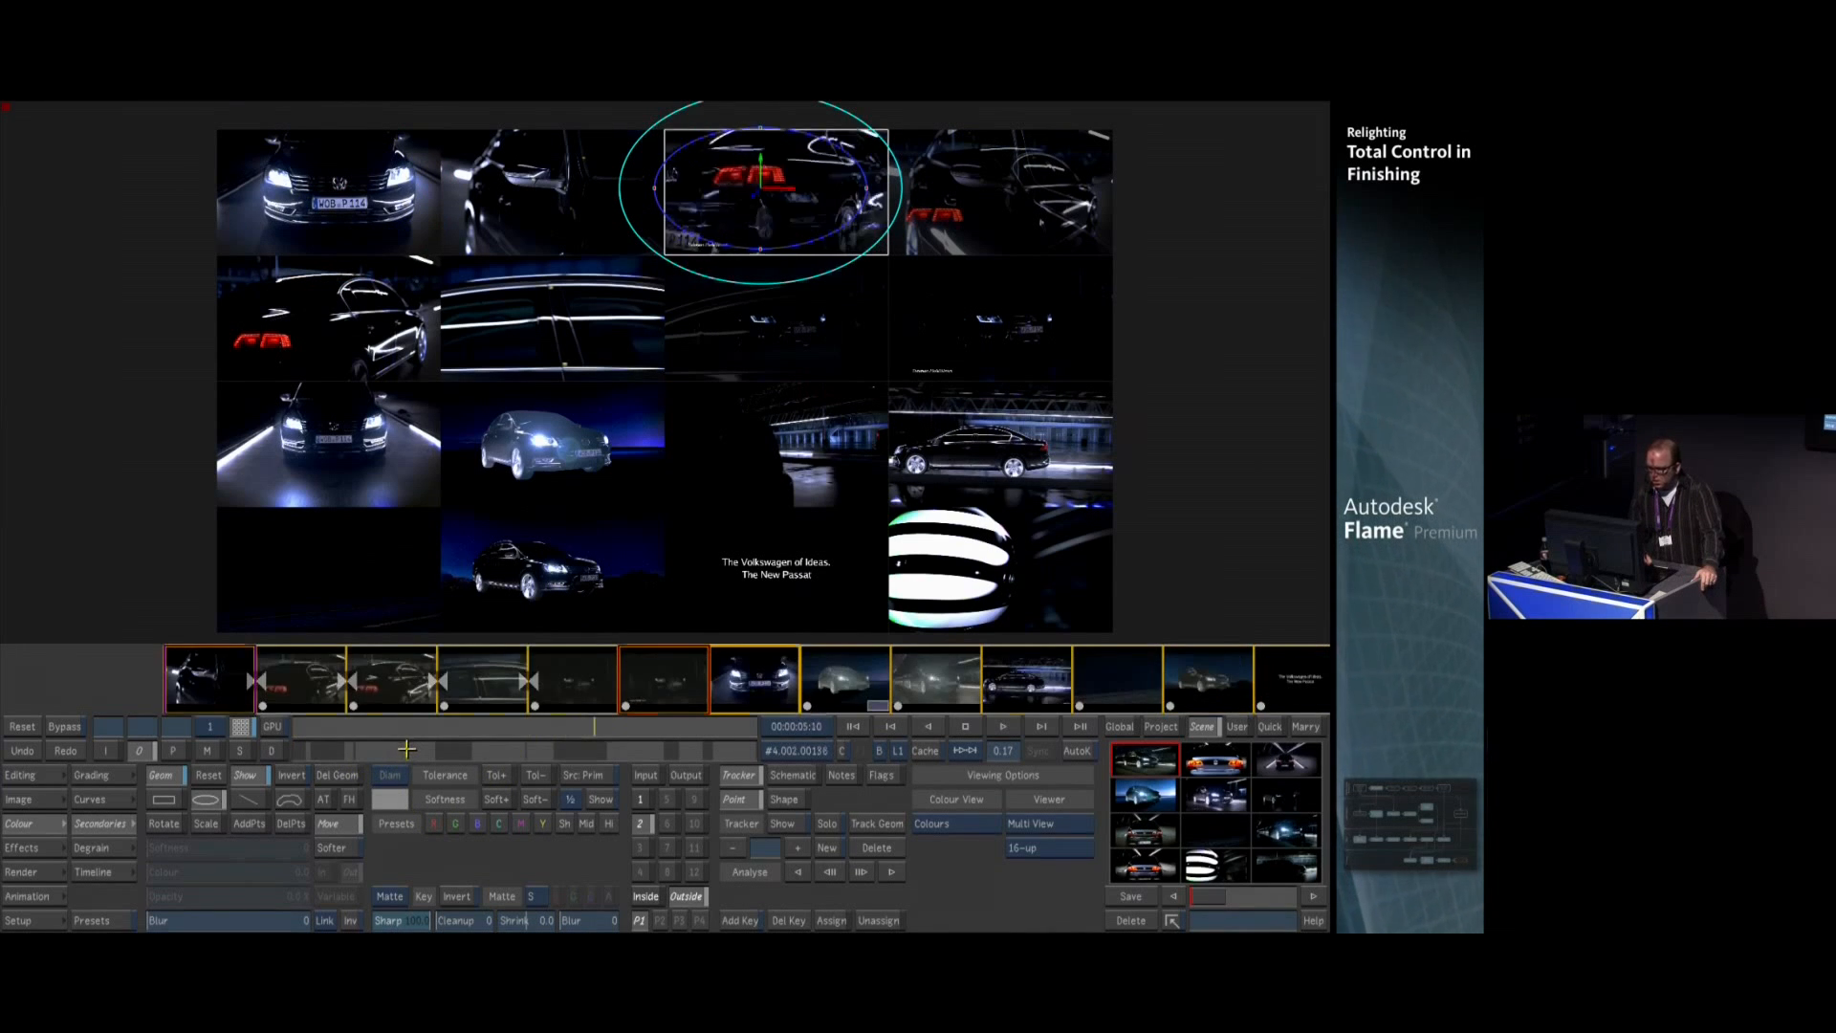
click(405, 749)
drag(410, 749, 408, 749)
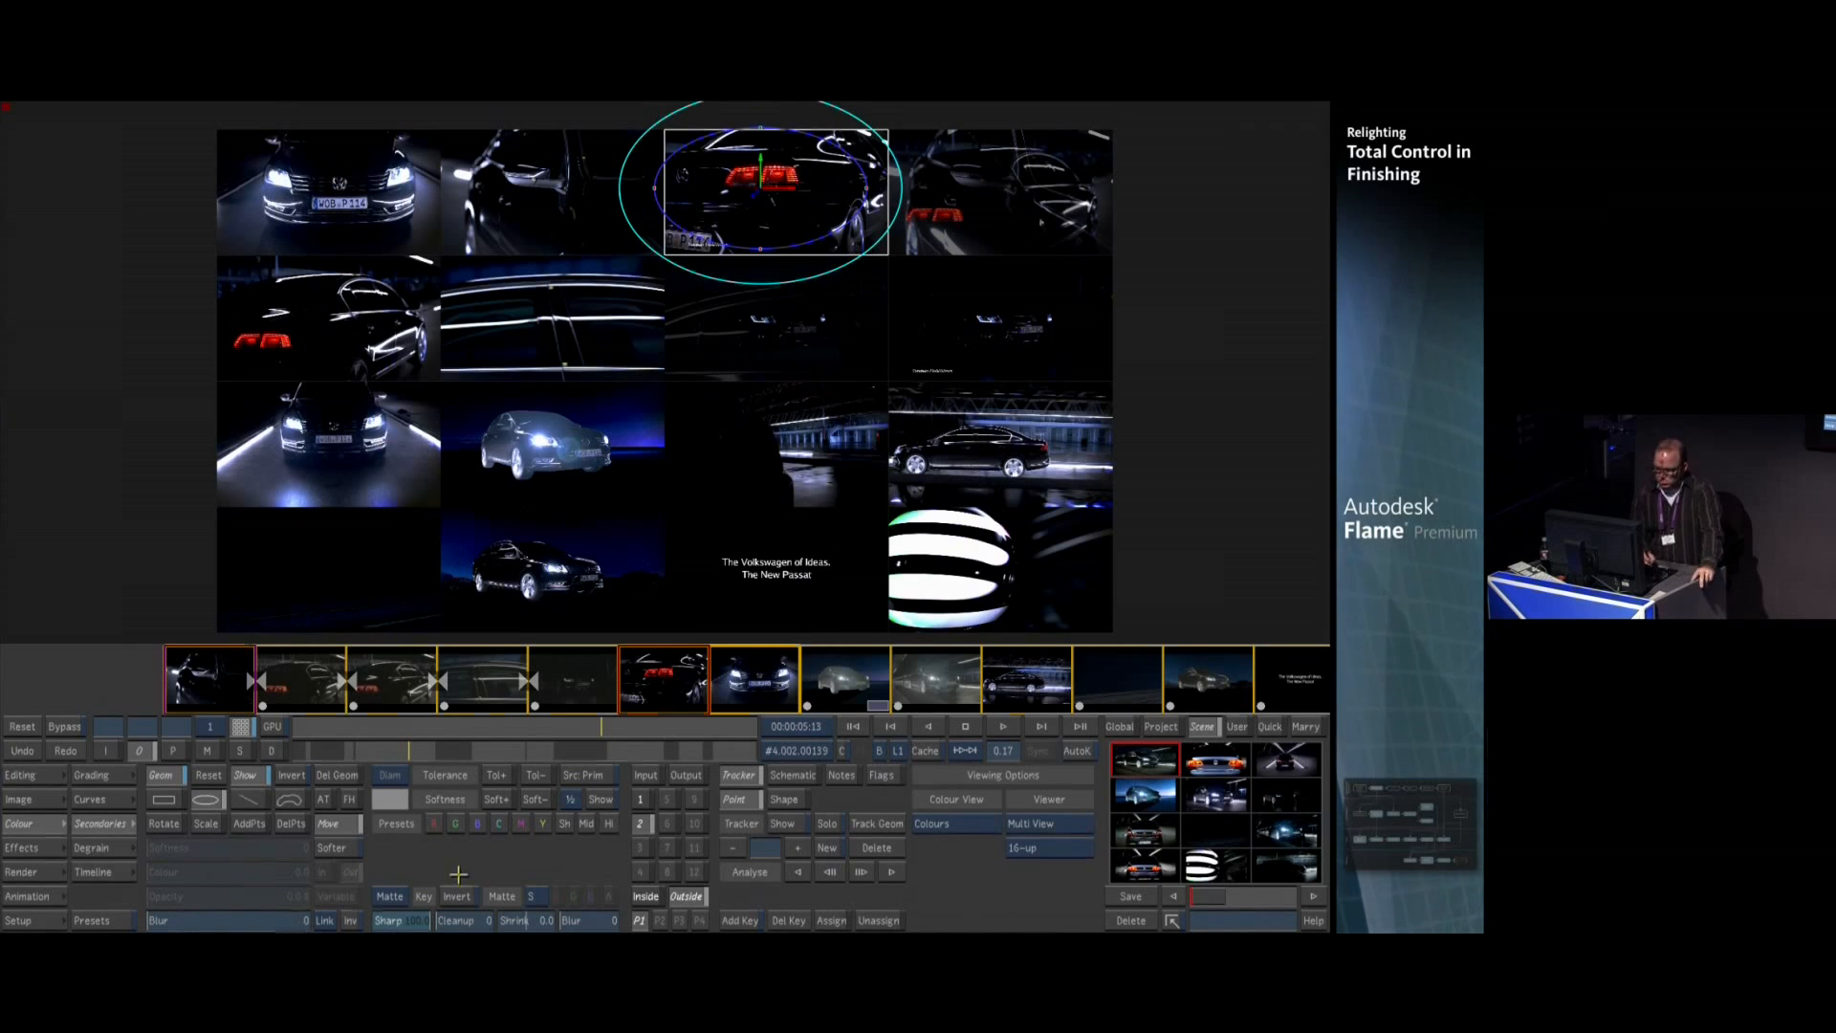
Tint the ganged shots warm orange with the Master gain colour balance of the Input grade
click(640, 778)
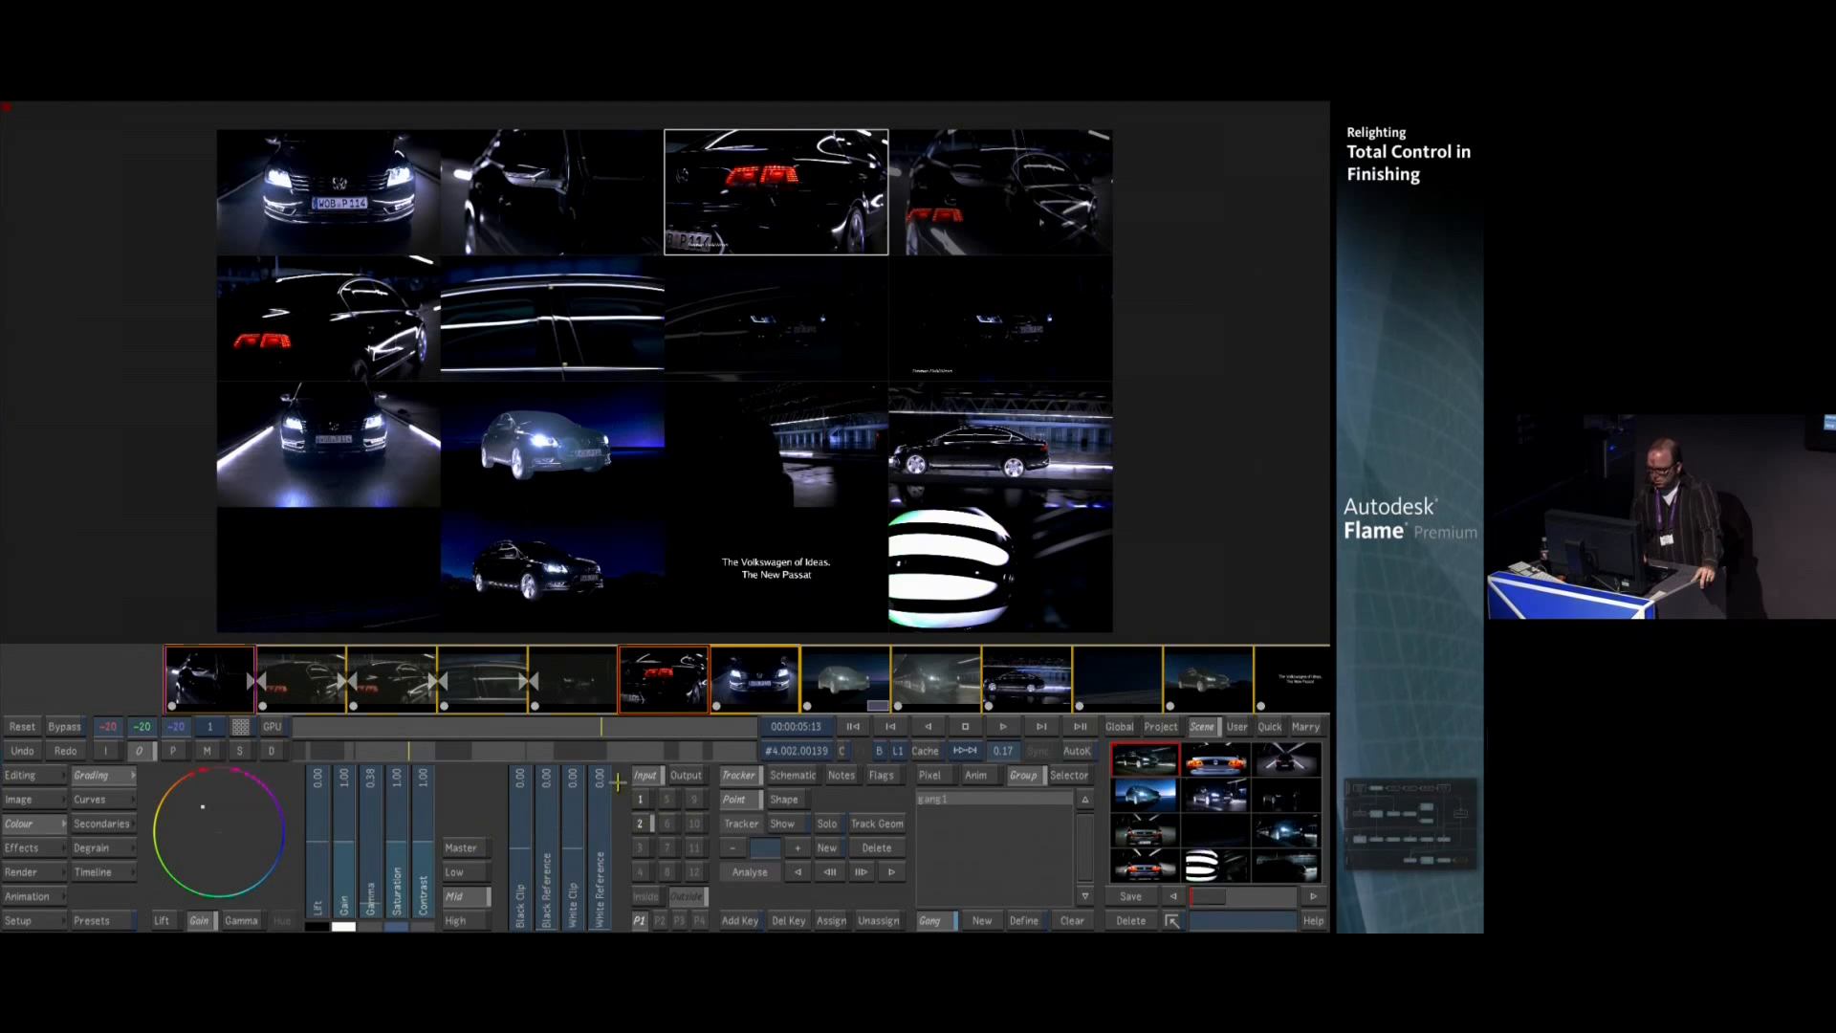
click(460, 849)
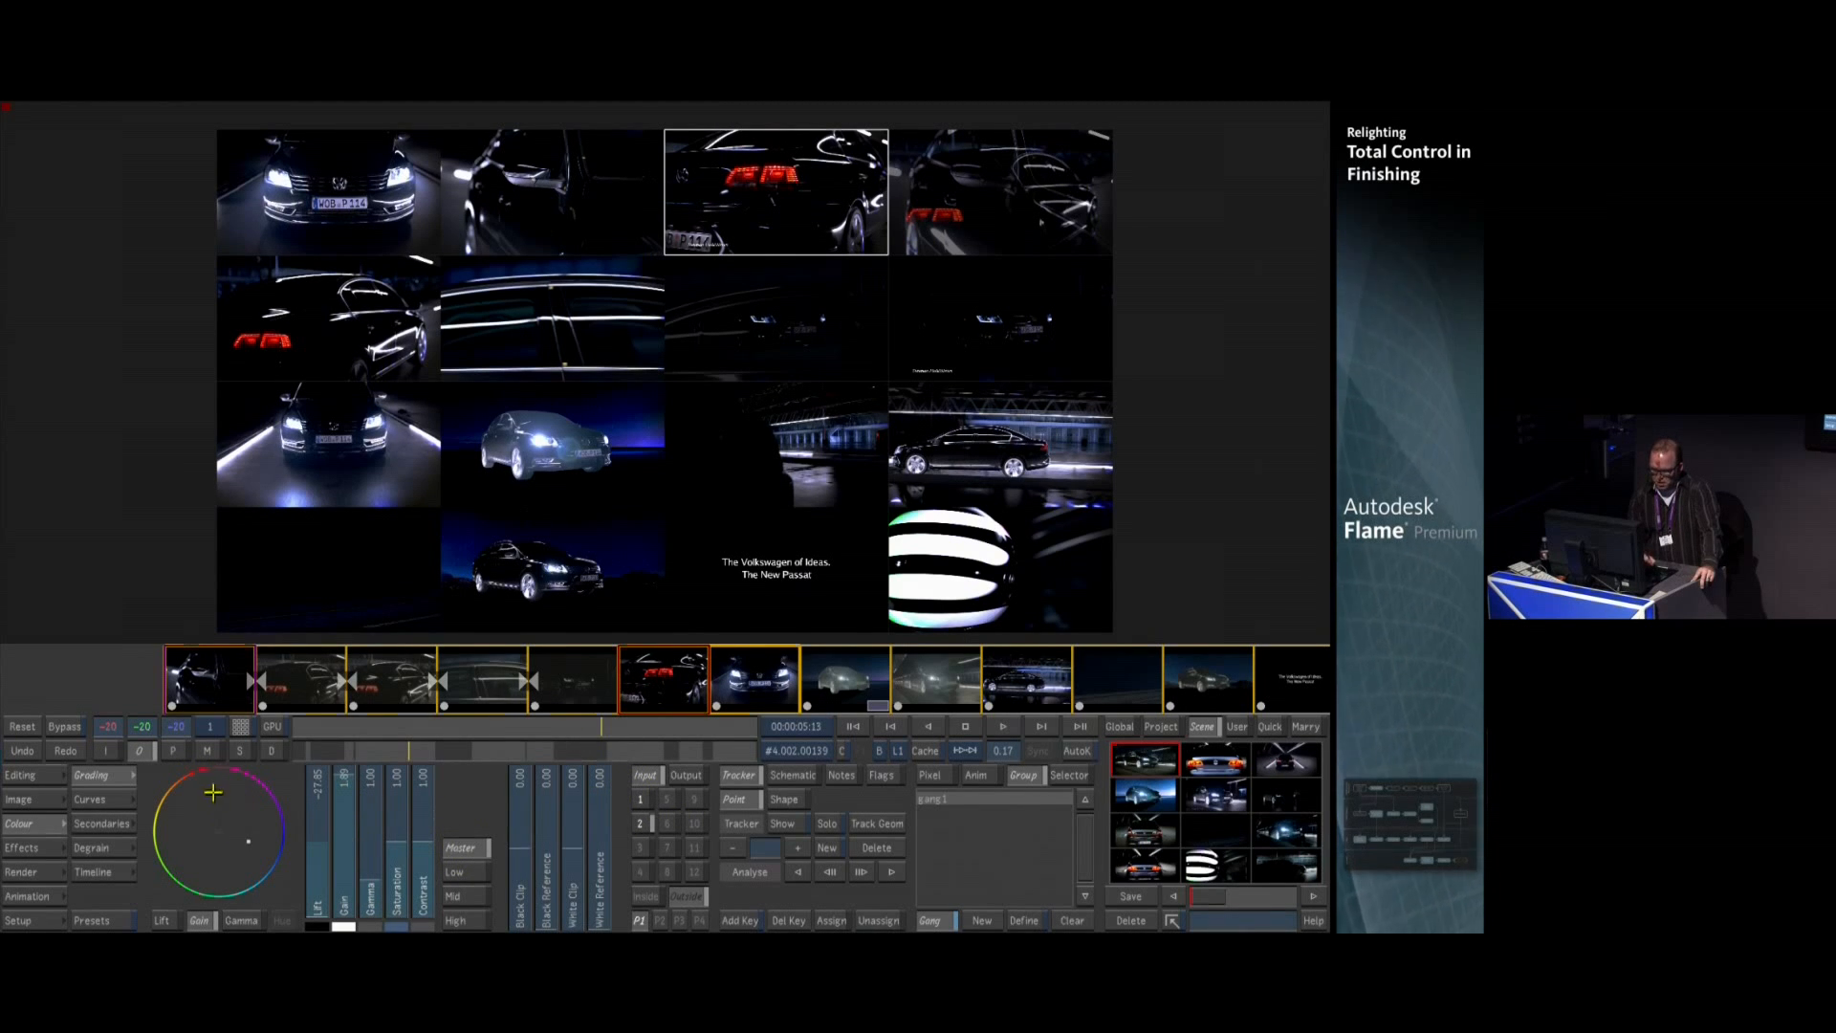
drag(116, 765, 106, 759)
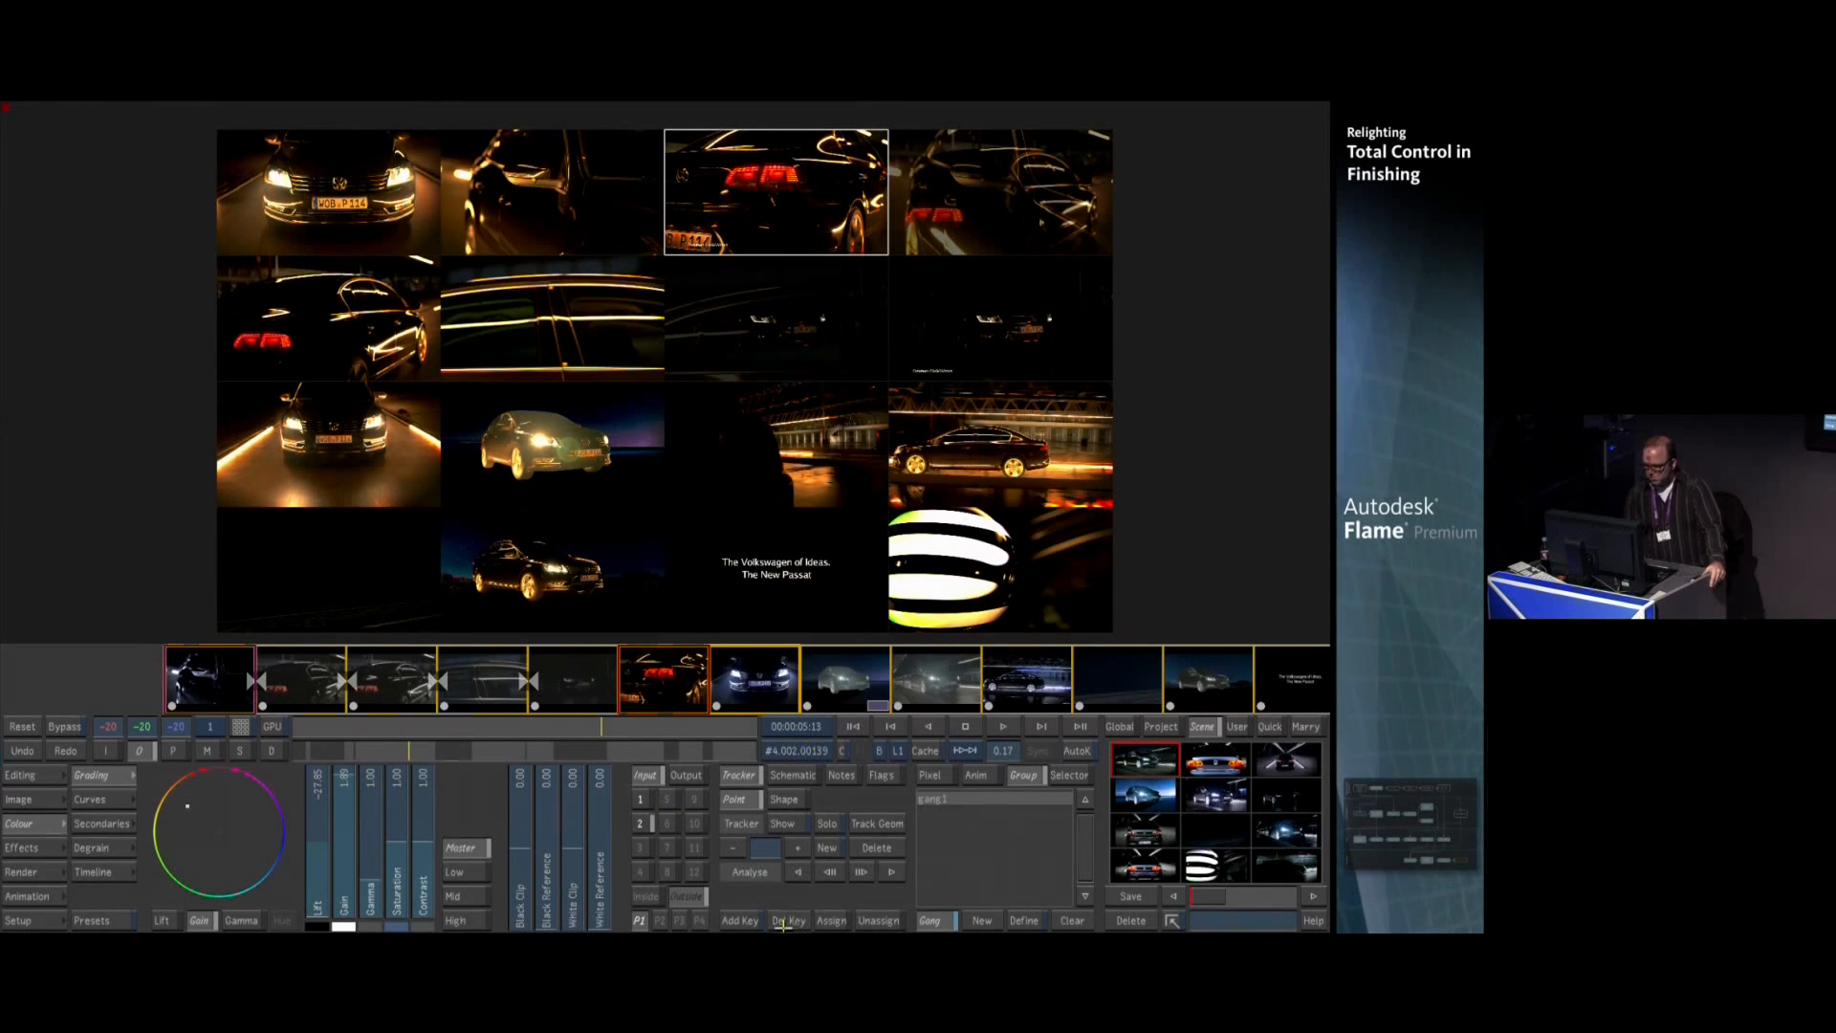
Adjust the Low range of the ganged shots' Input grade to a lift of -3.20 and a gain of 2.21
click(112, 825)
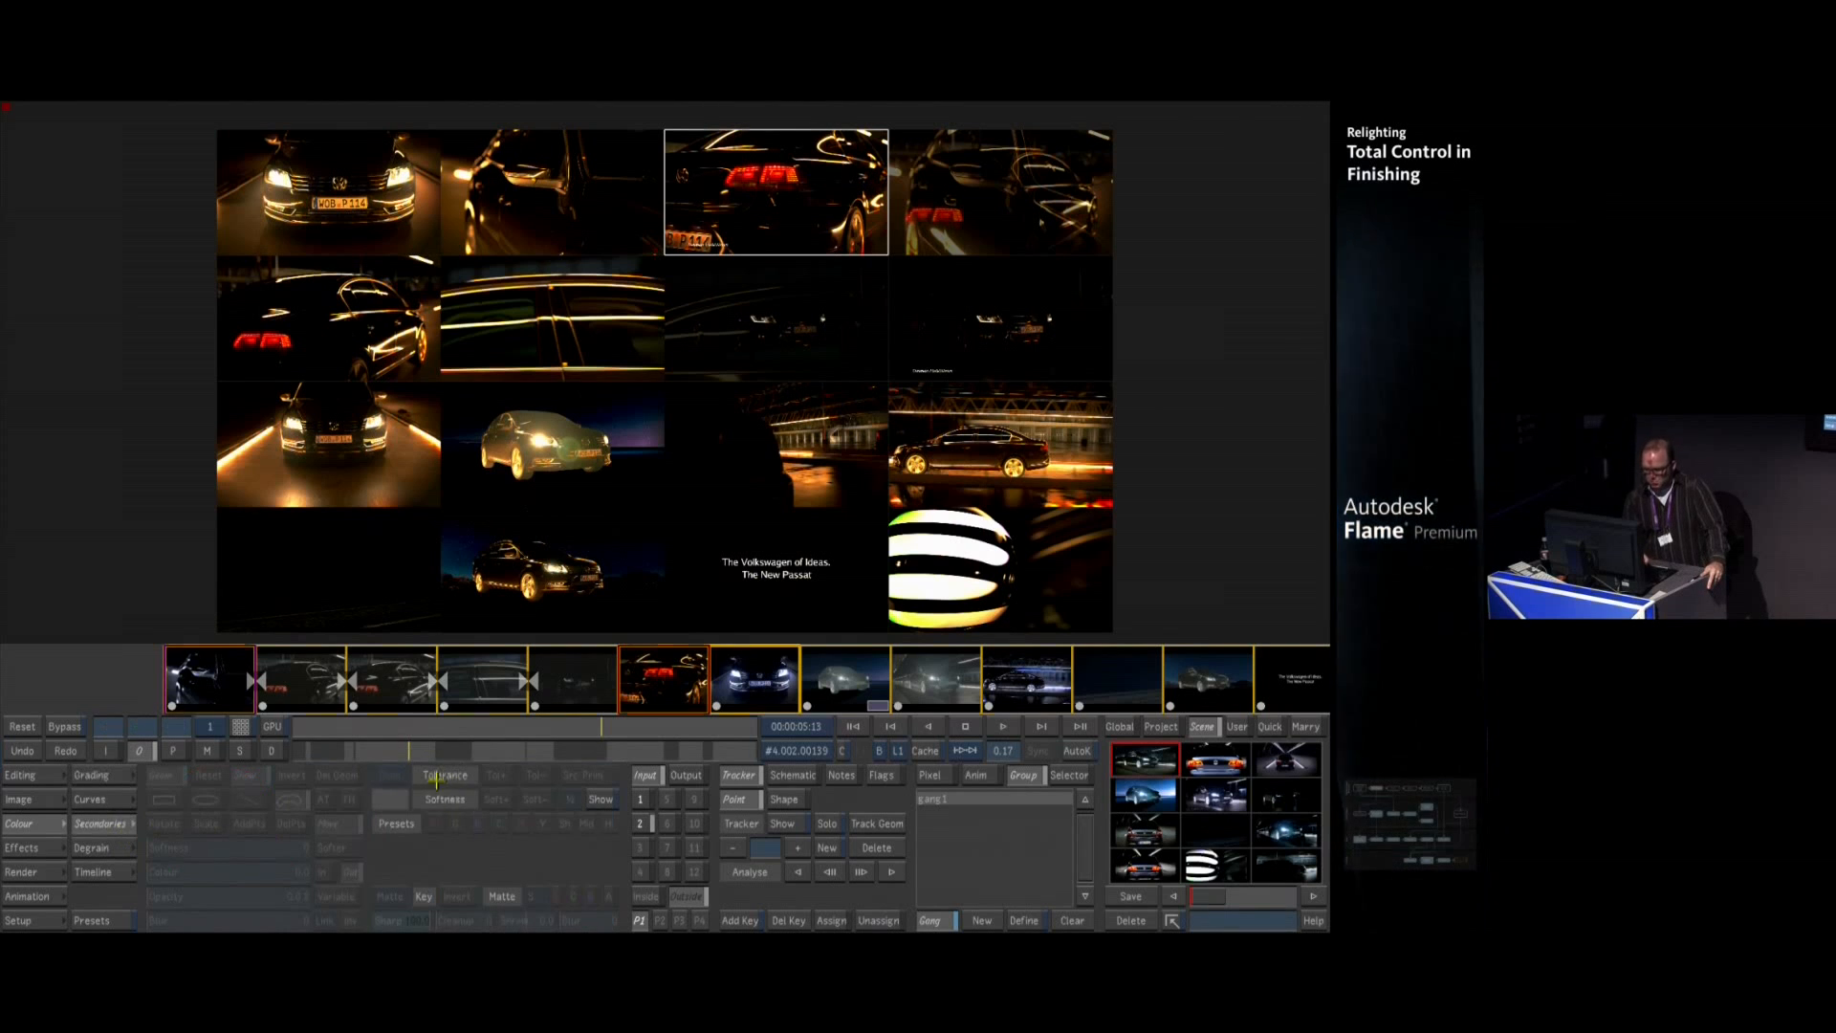
click(91, 775)
click(465, 871)
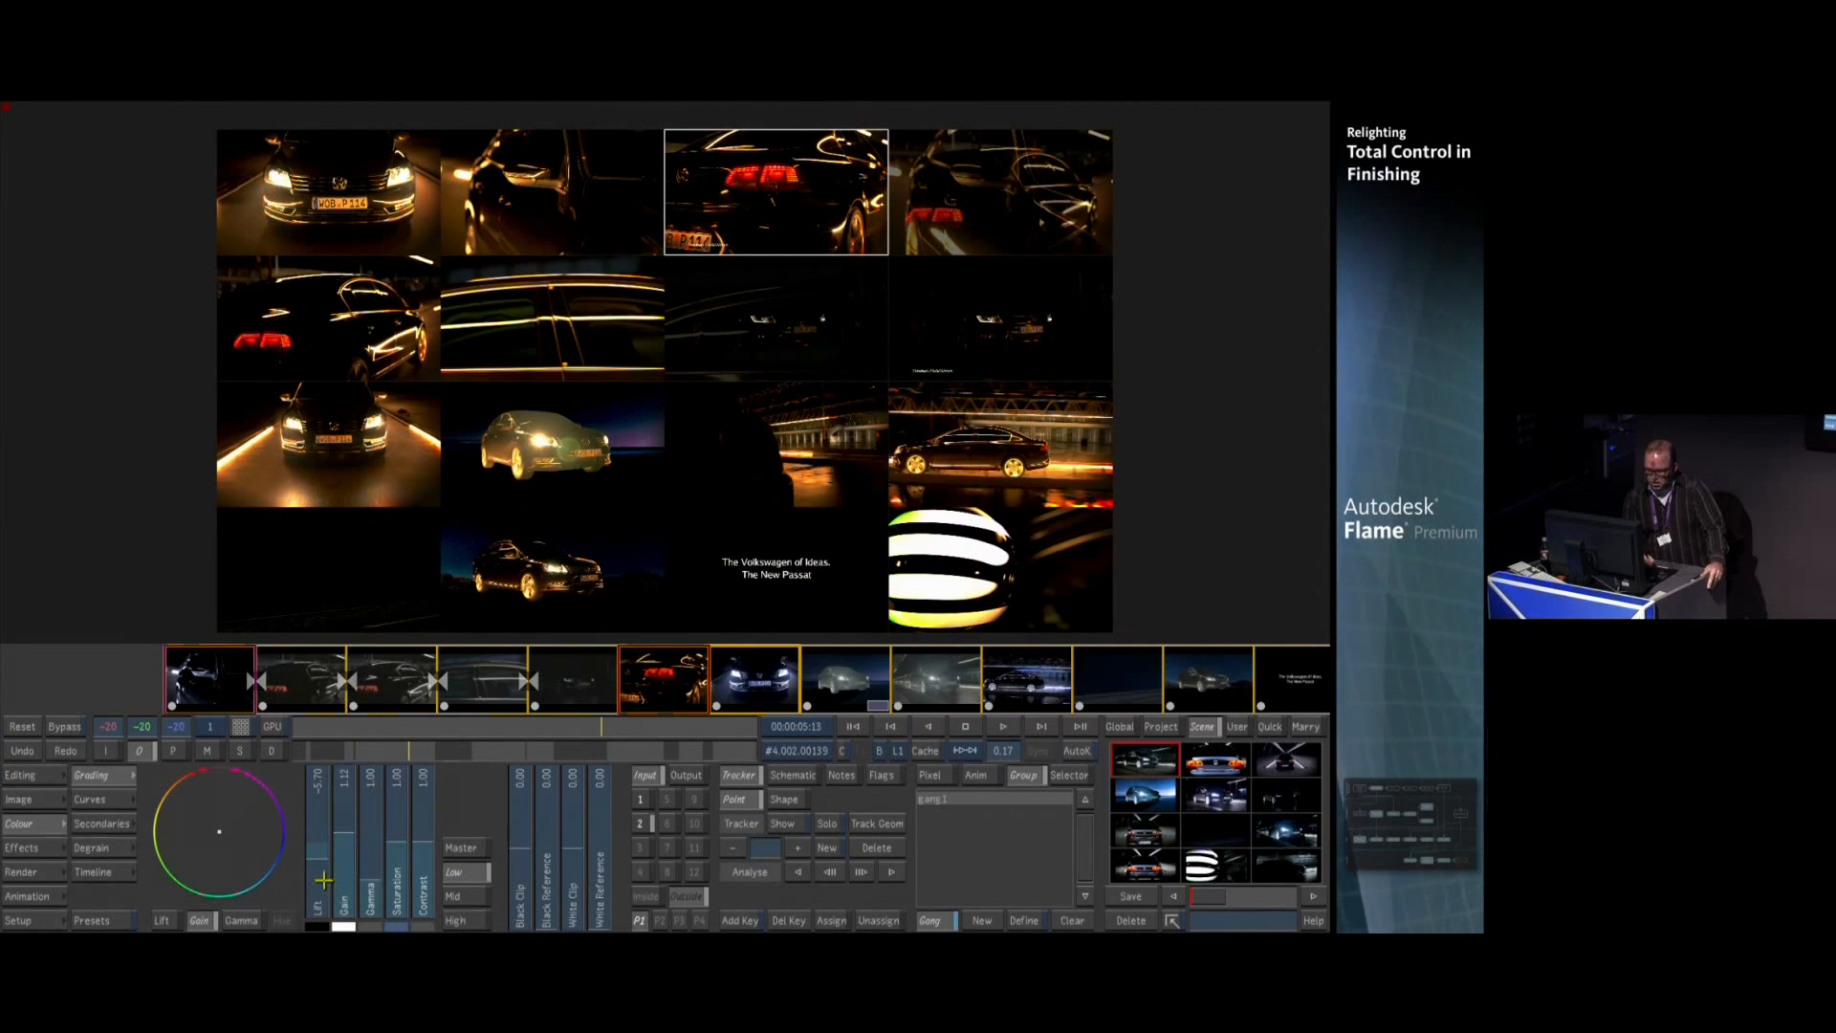
drag(315, 759, 318, 837)
drag(340, 768, 344, 869)
click(930, 920)
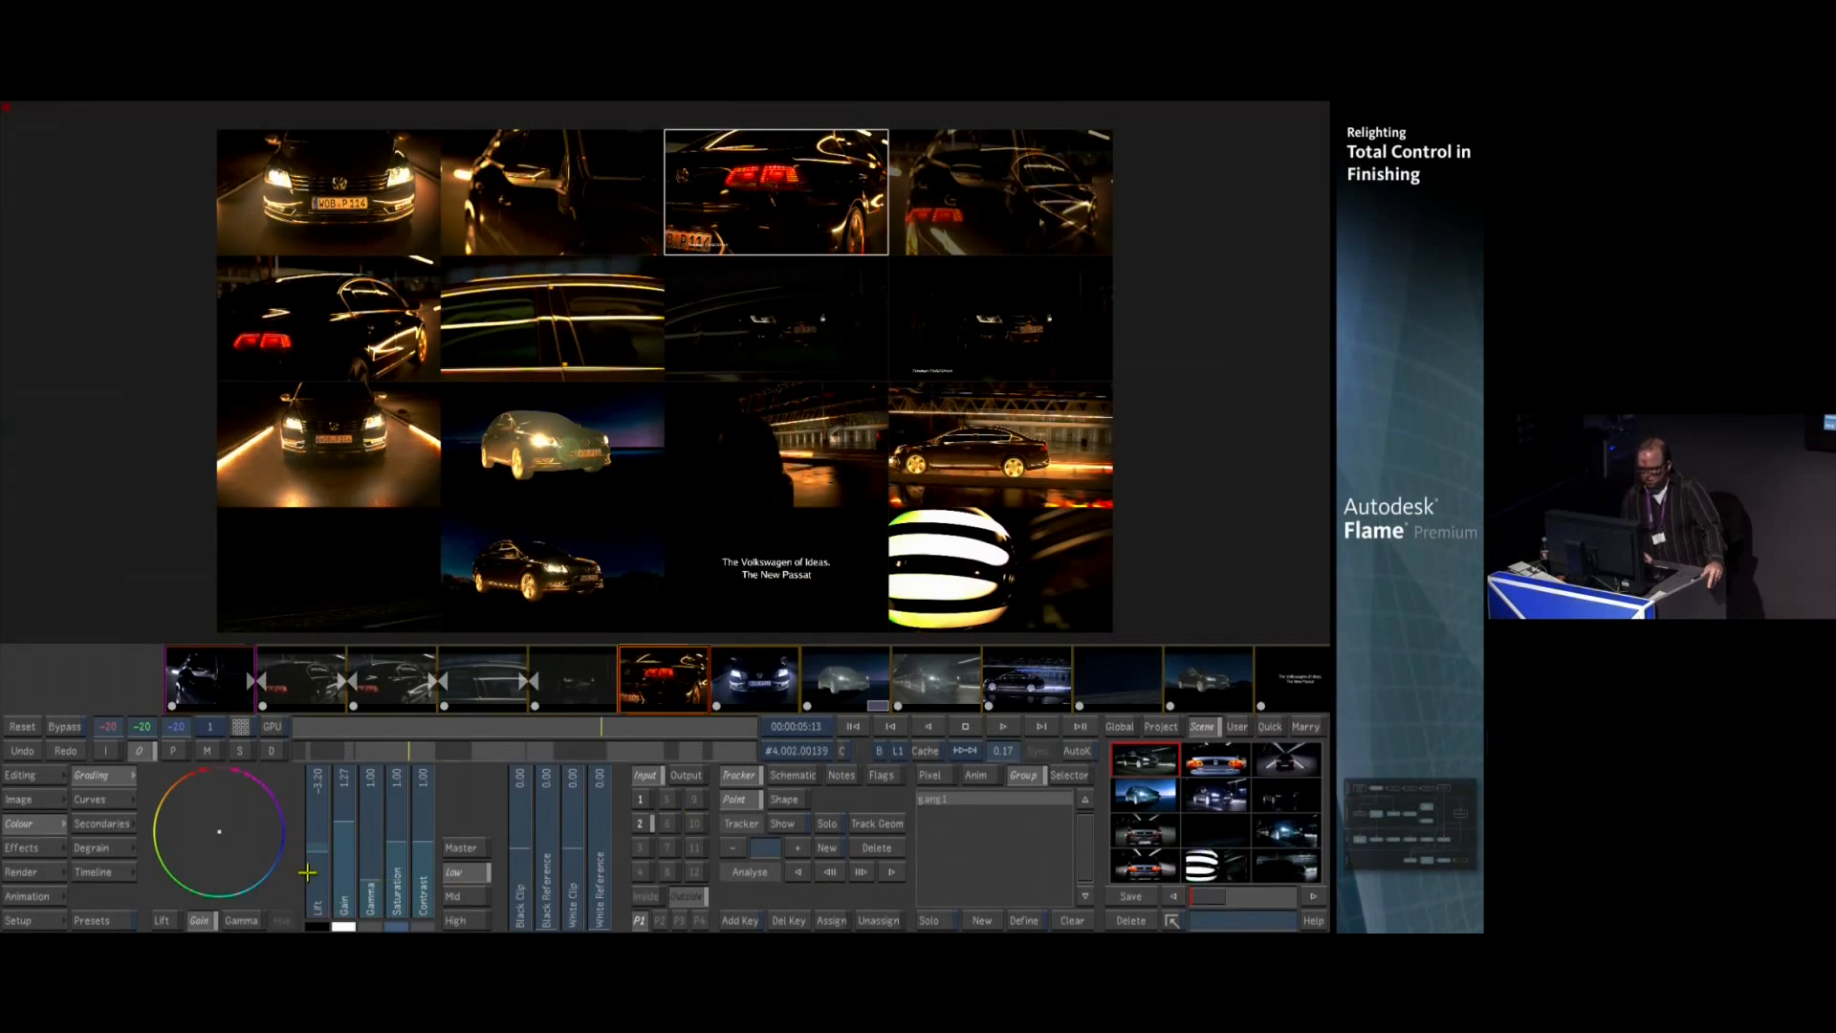
drag(342, 844, 348, 771)
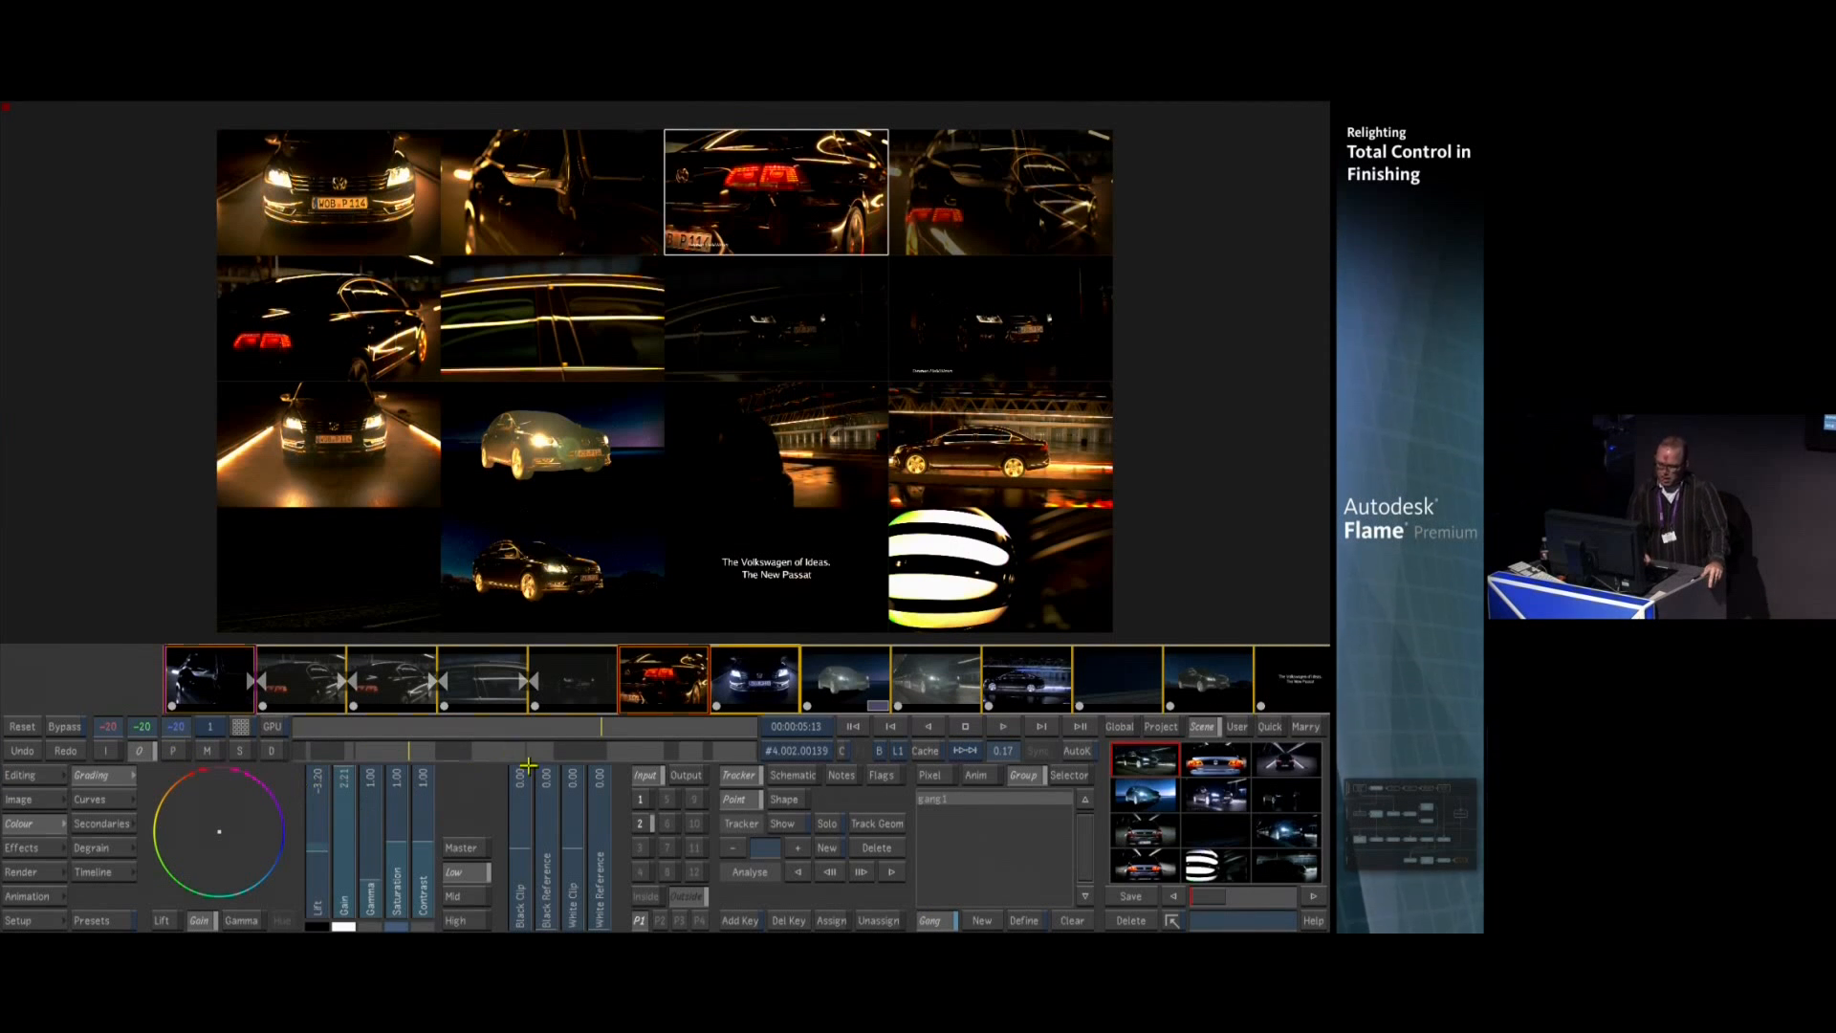
Shift the Master gain tint of the ganged shots to violet-blue and check it on the frame at 00:00:04:02
click(458, 848)
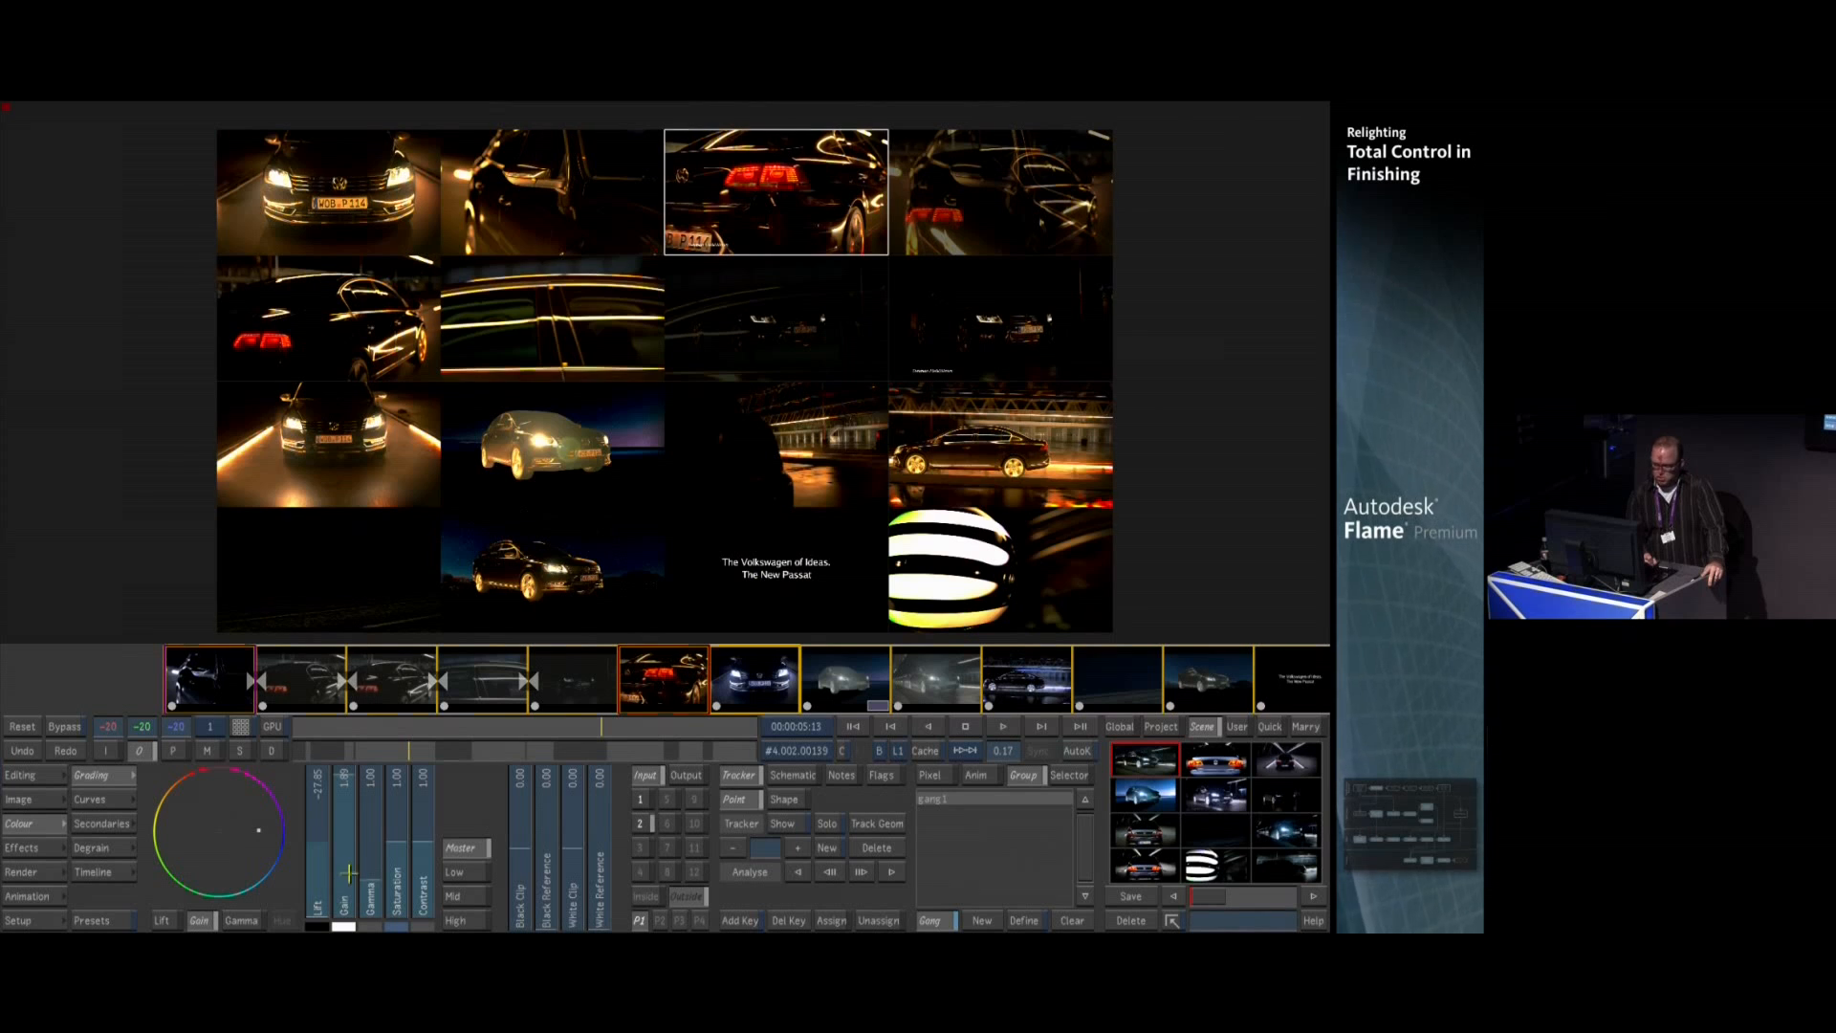
drag(349, 874, 371, 874)
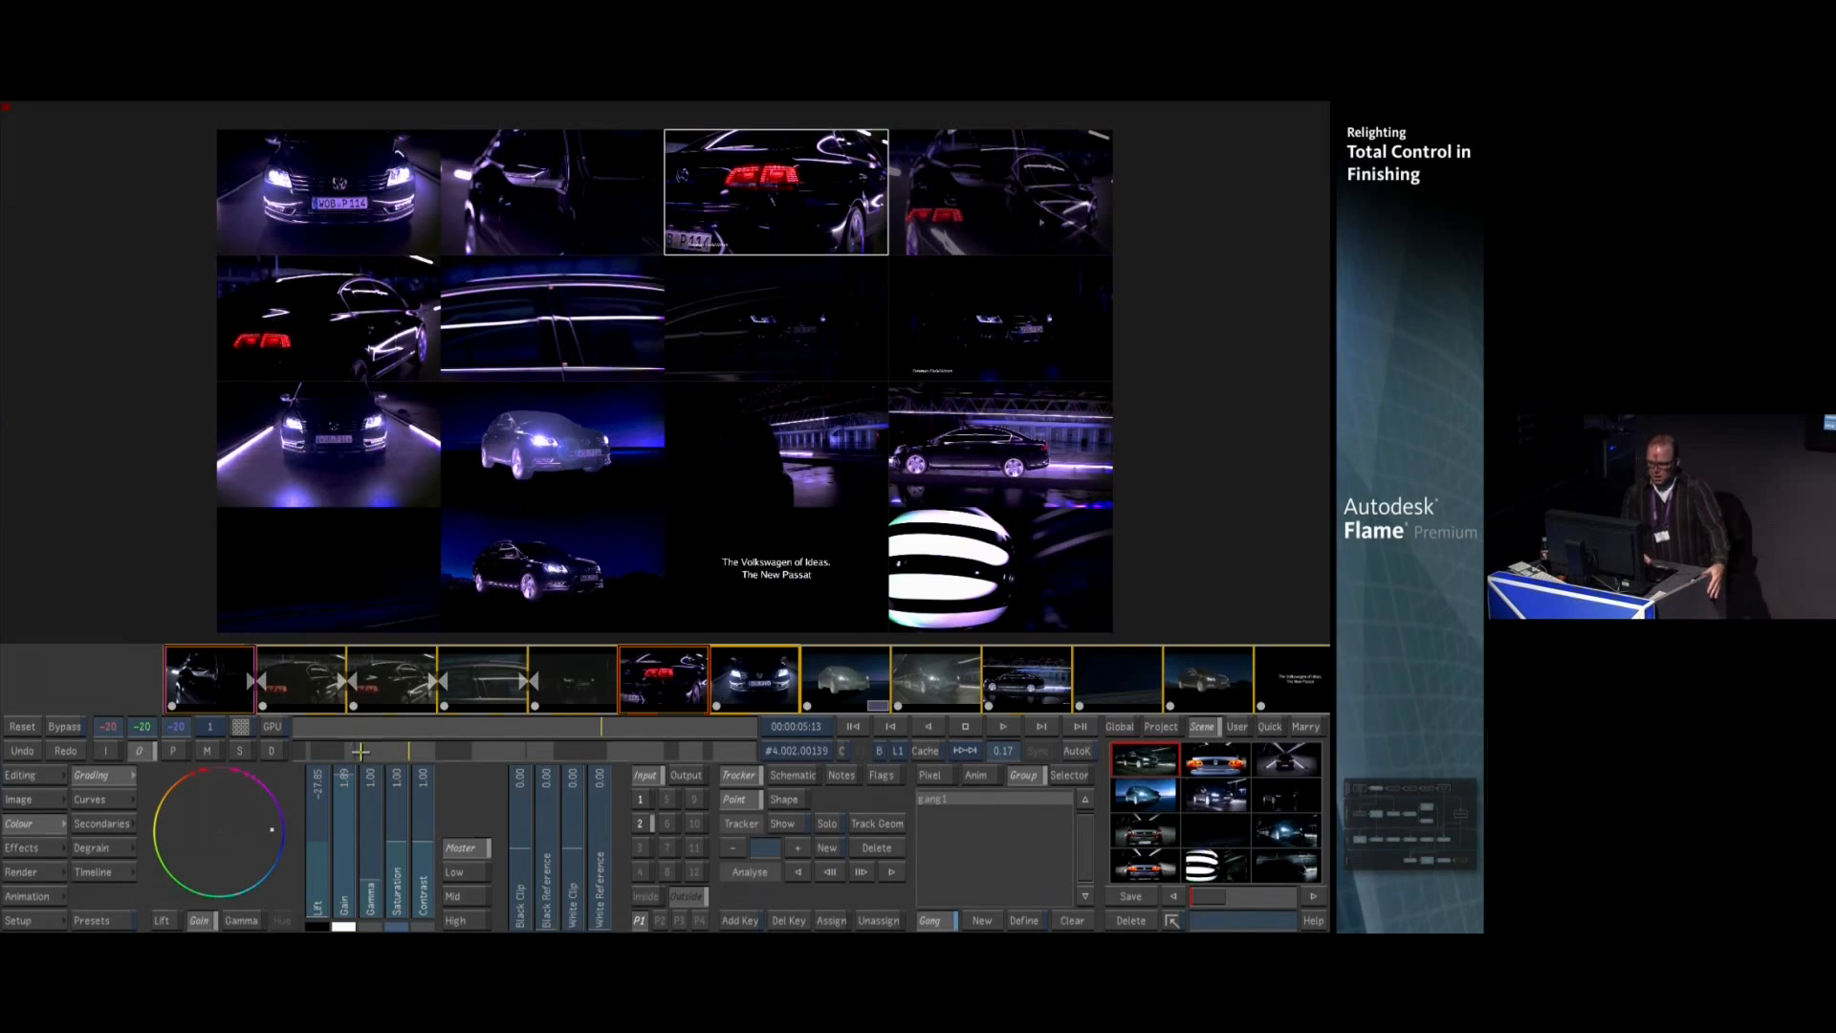
drag(360, 747, 395, 761)
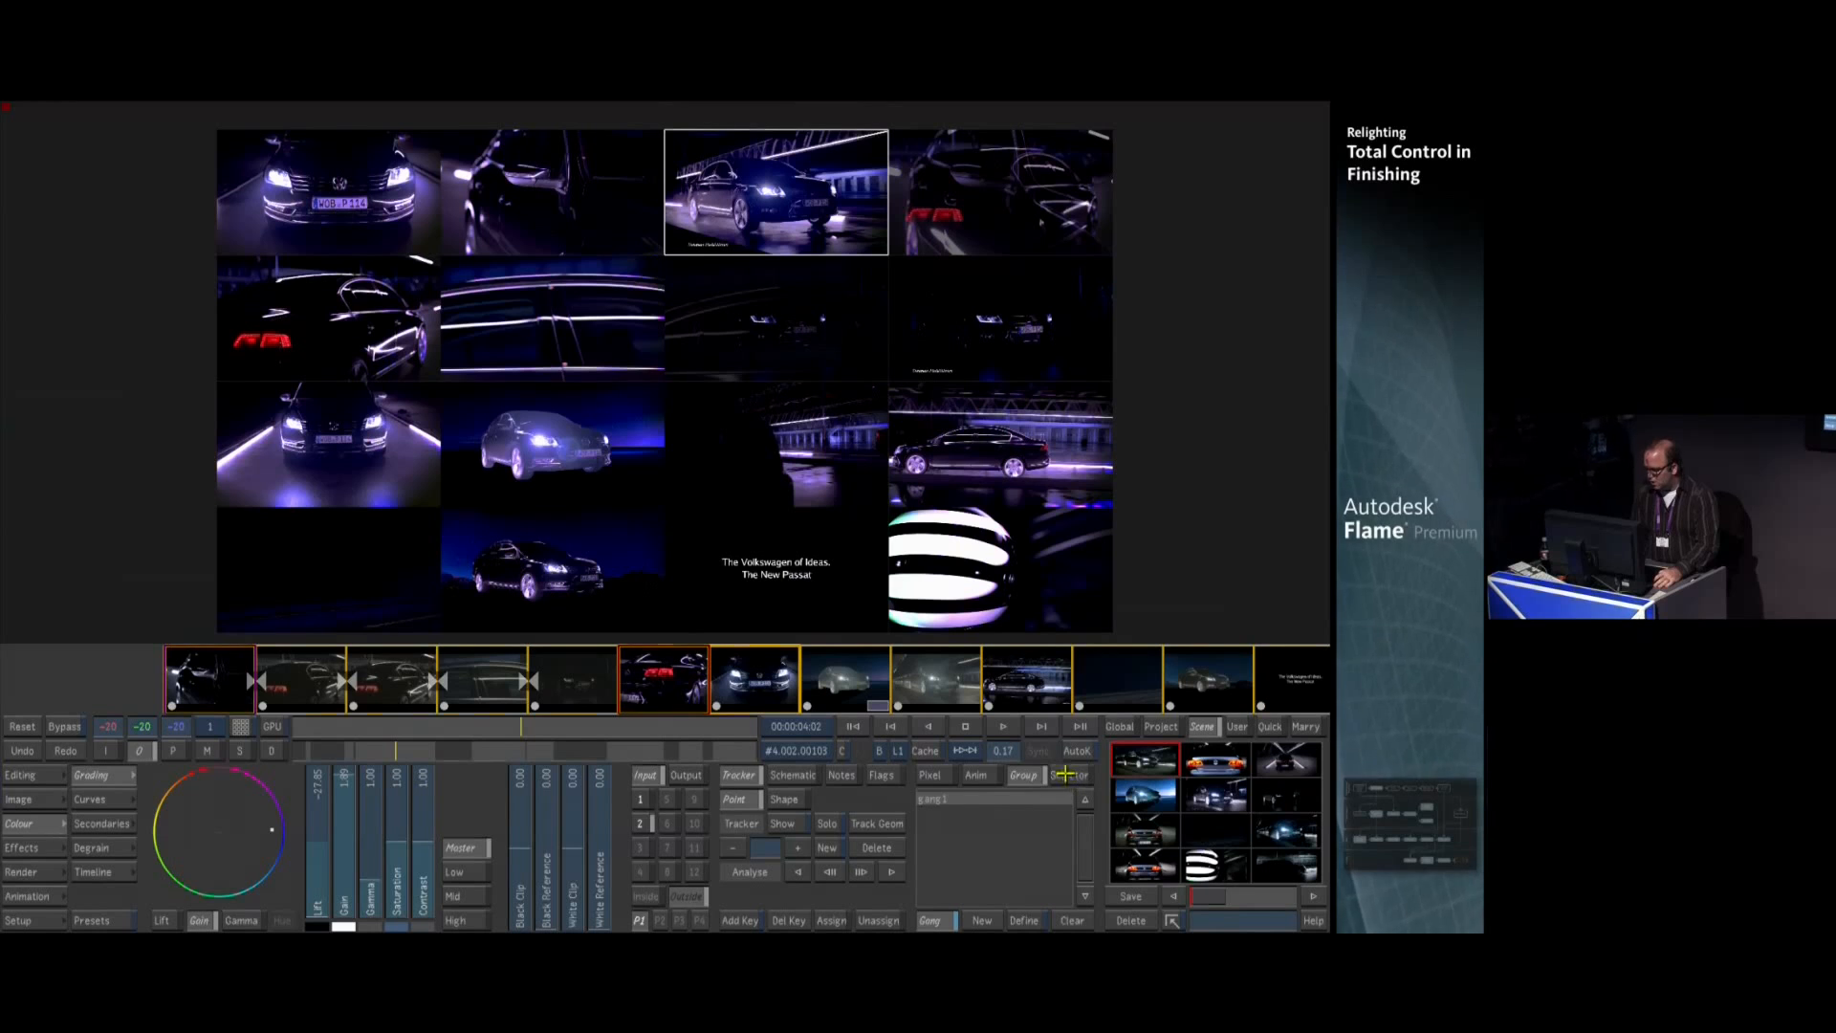
Set the viewer back to Single View and scrub to the "das auto" dissolve at 00:00:01:03
click(240, 726)
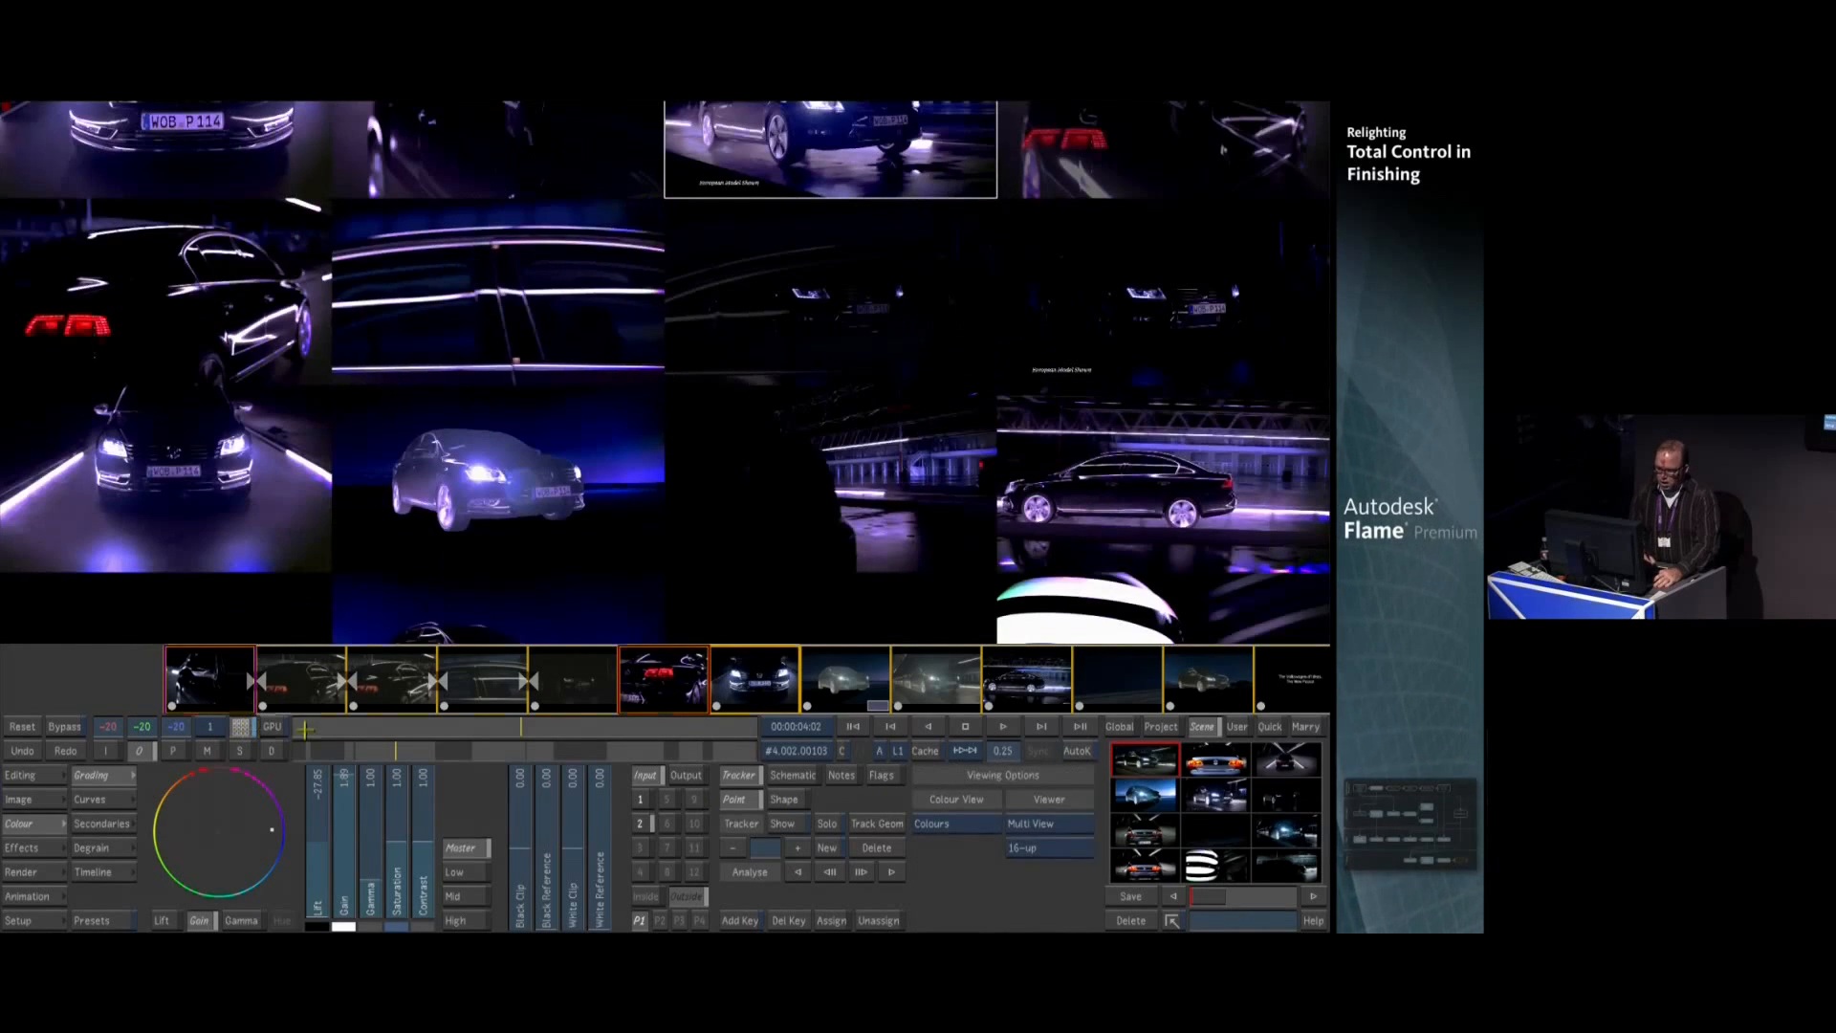
click(1068, 822)
click(1048, 841)
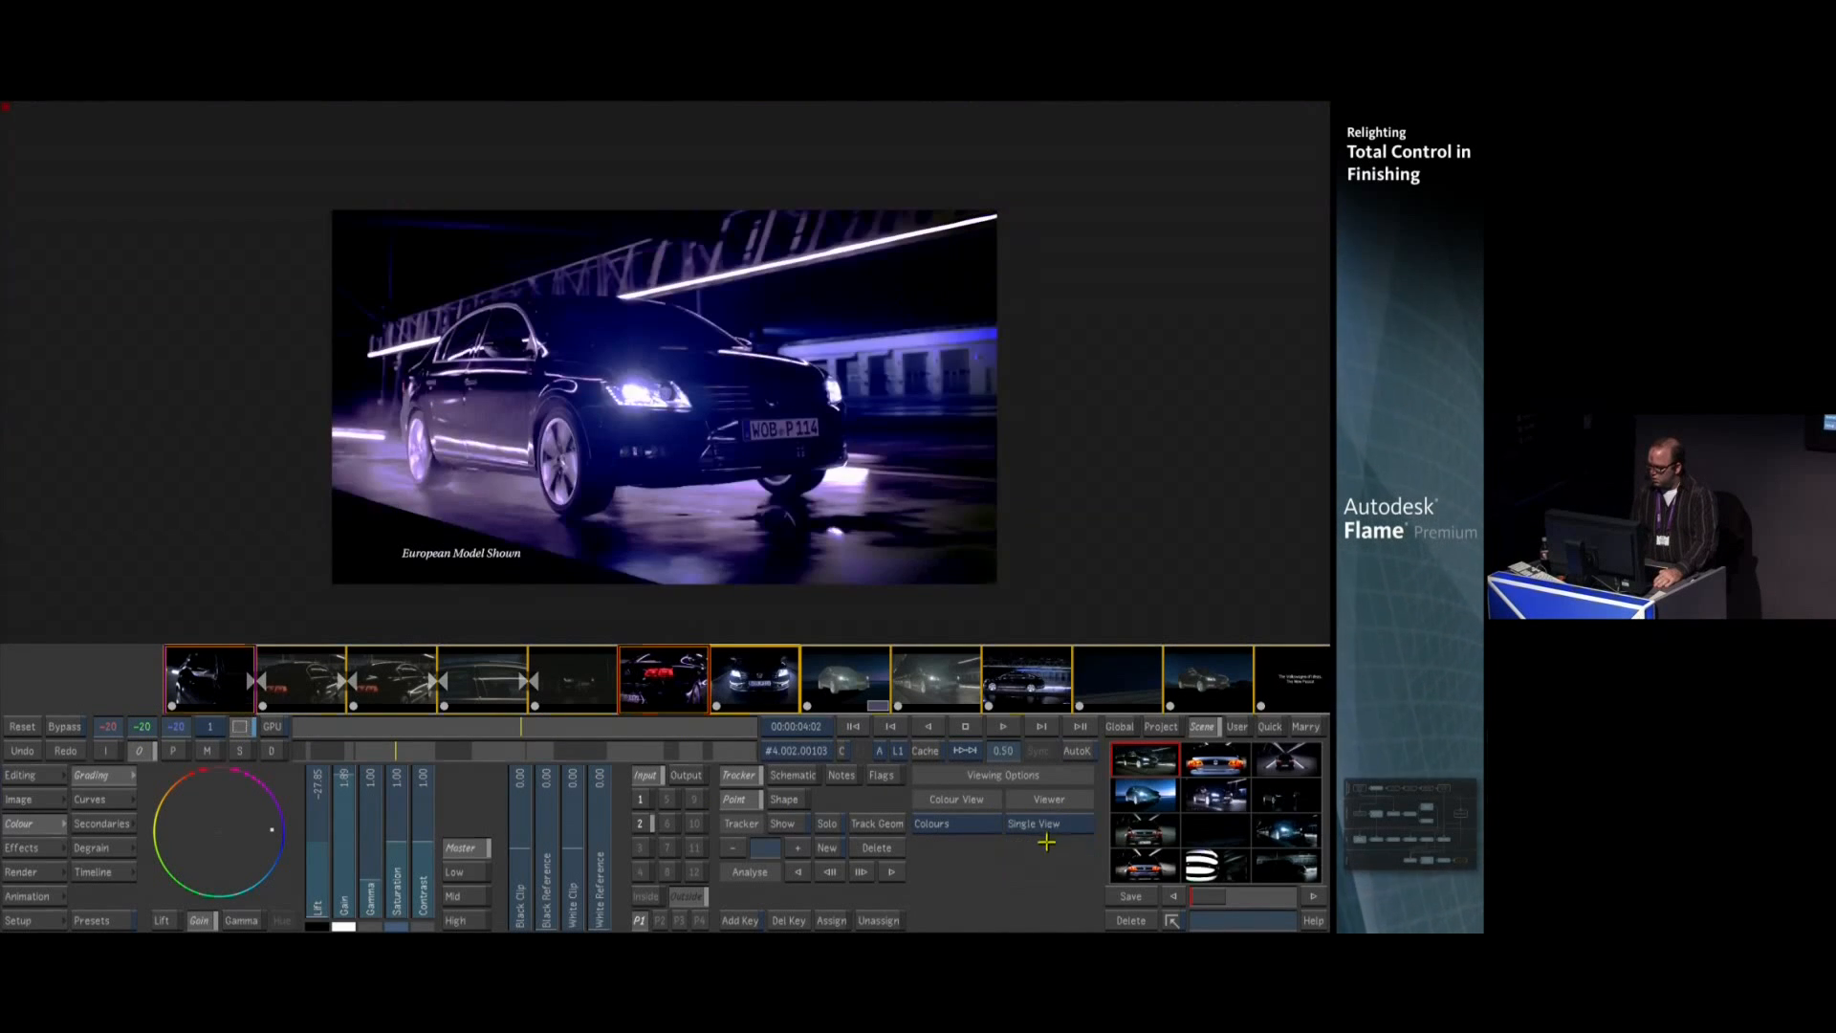
drag(374, 752, 323, 758)
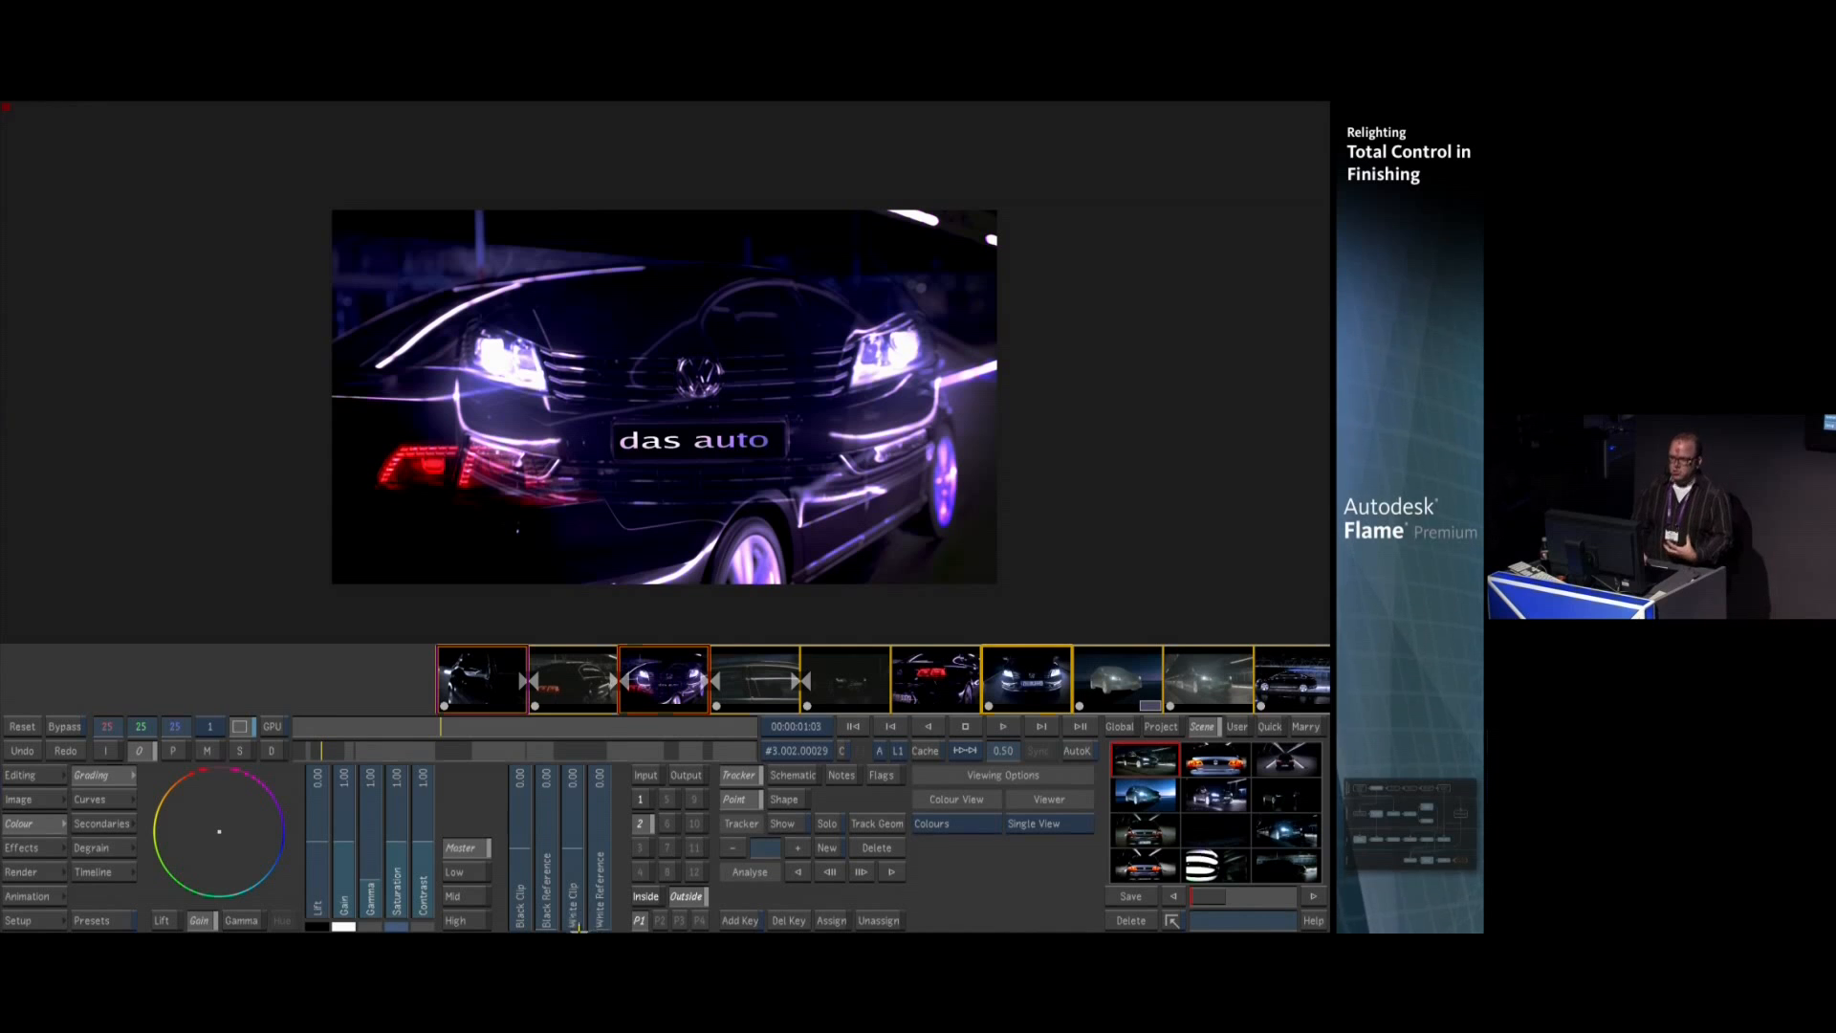
Create a new version of the grade and name it TUESDAY_AT_LAST
click(17, 920)
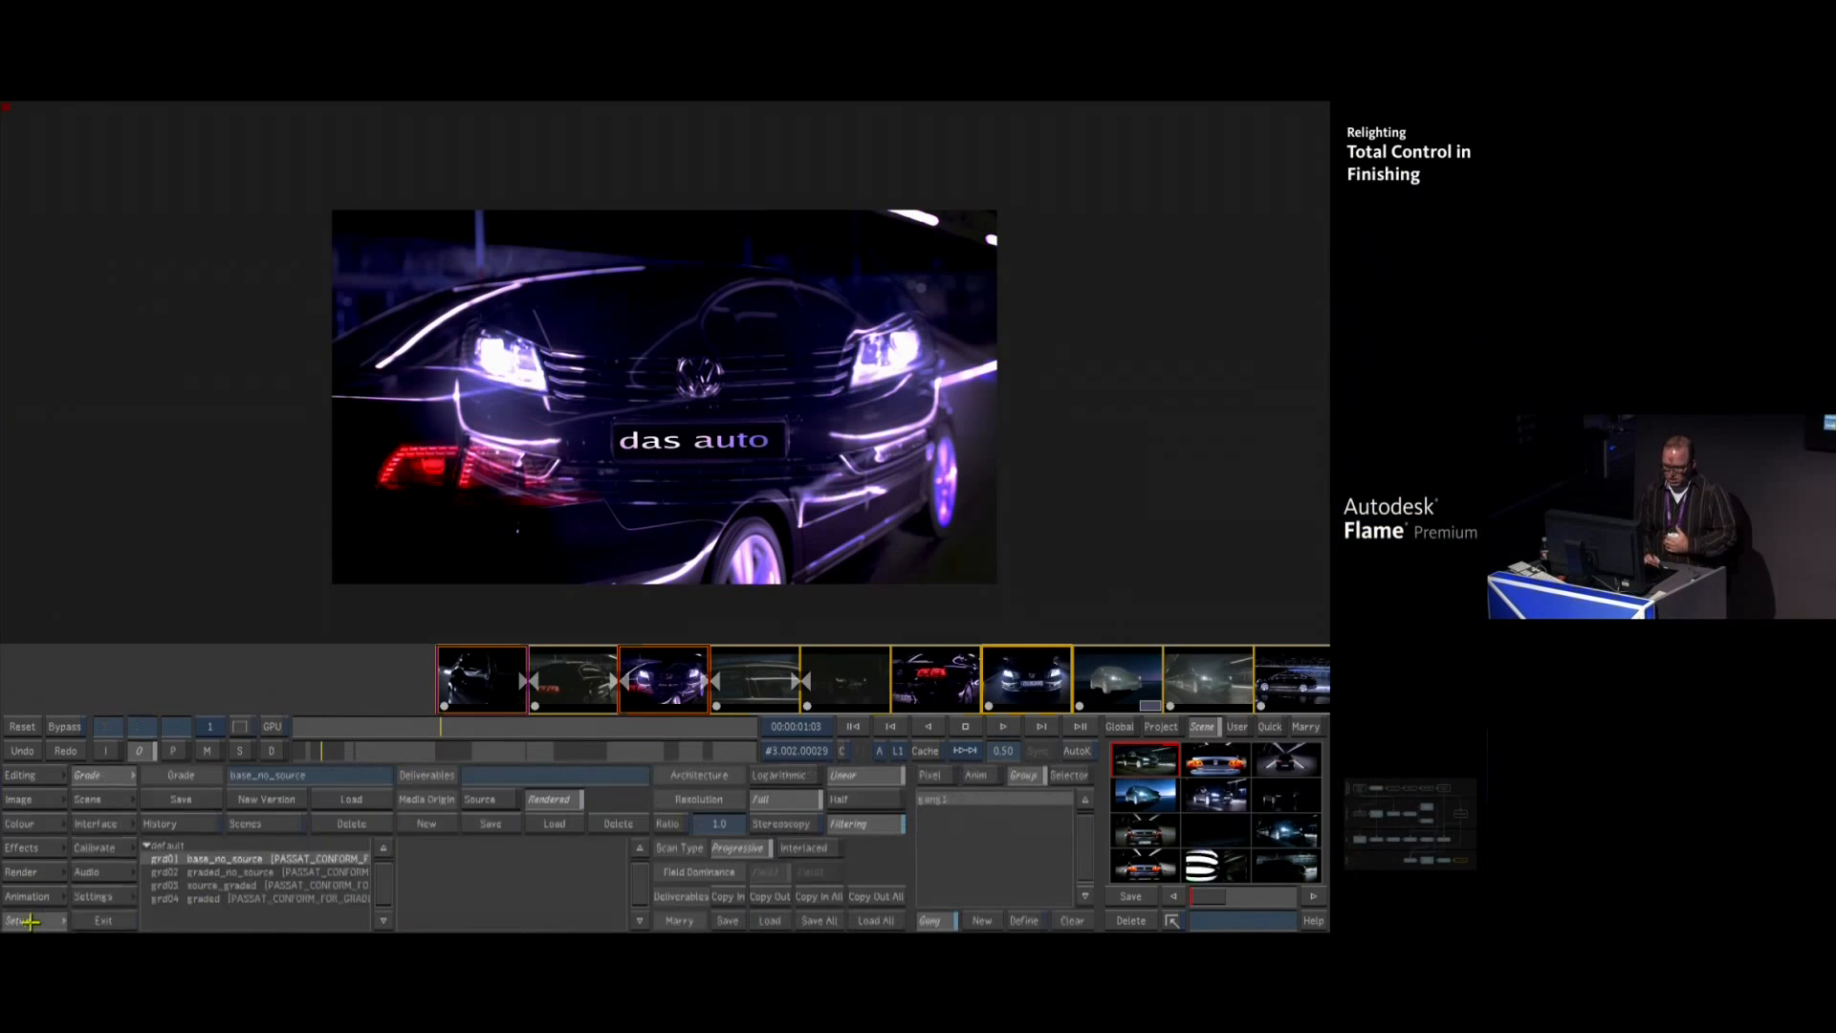
click(275, 798)
click(273, 771)
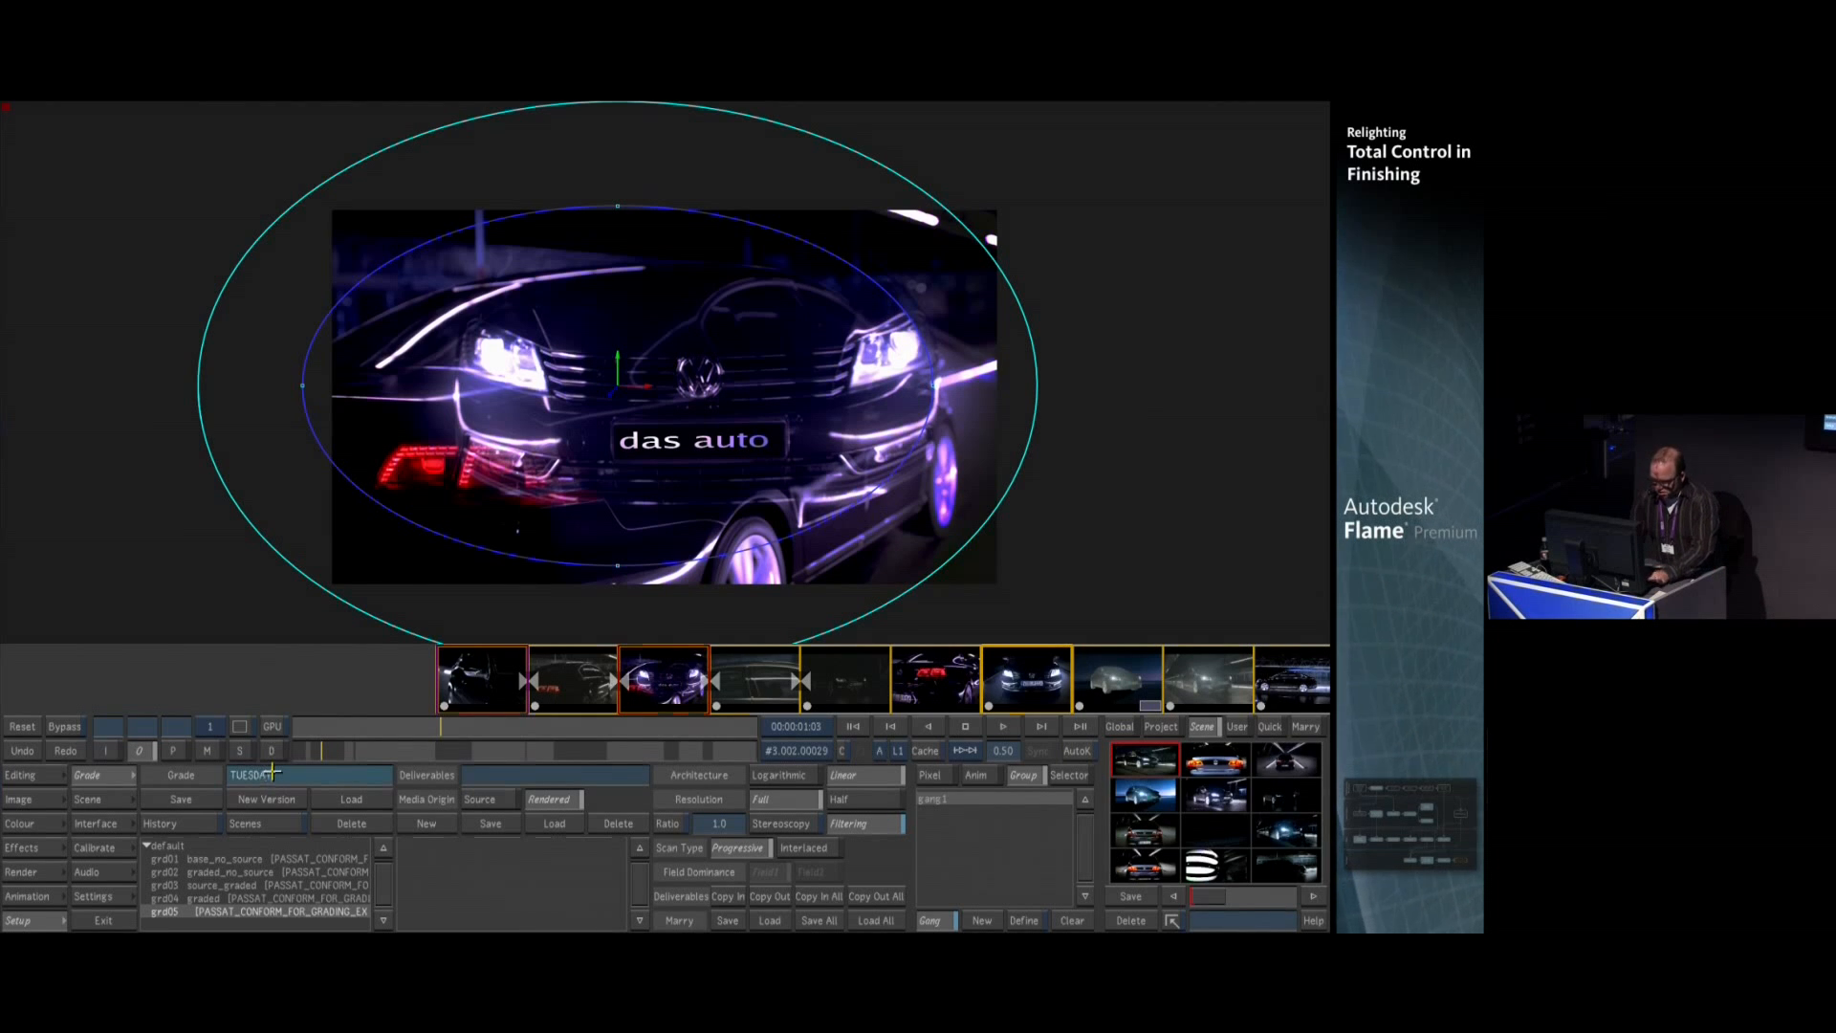
text(TUESDAY_AT_LAST)
key(Return)
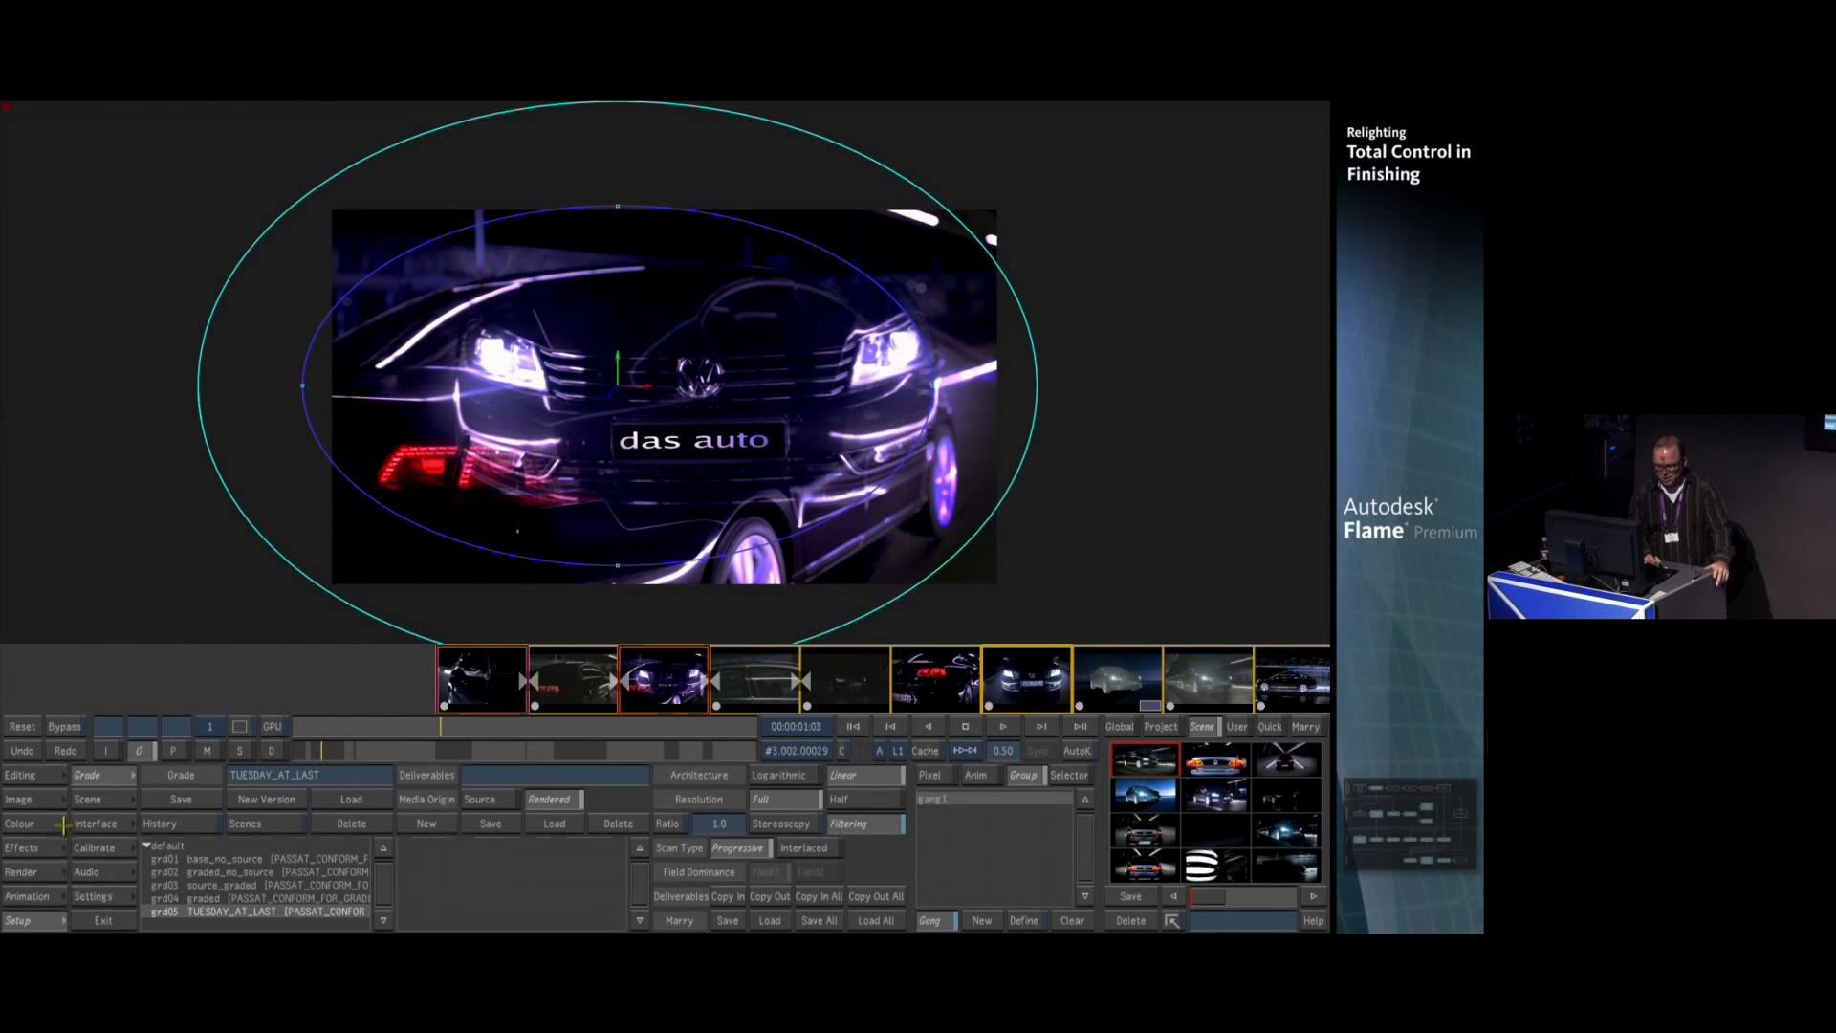
Browse the media library to the bookmarked FOR_GRADING folder of the TOTAL_CONTROL_PSYOP project and clear the current cut
click(48, 772)
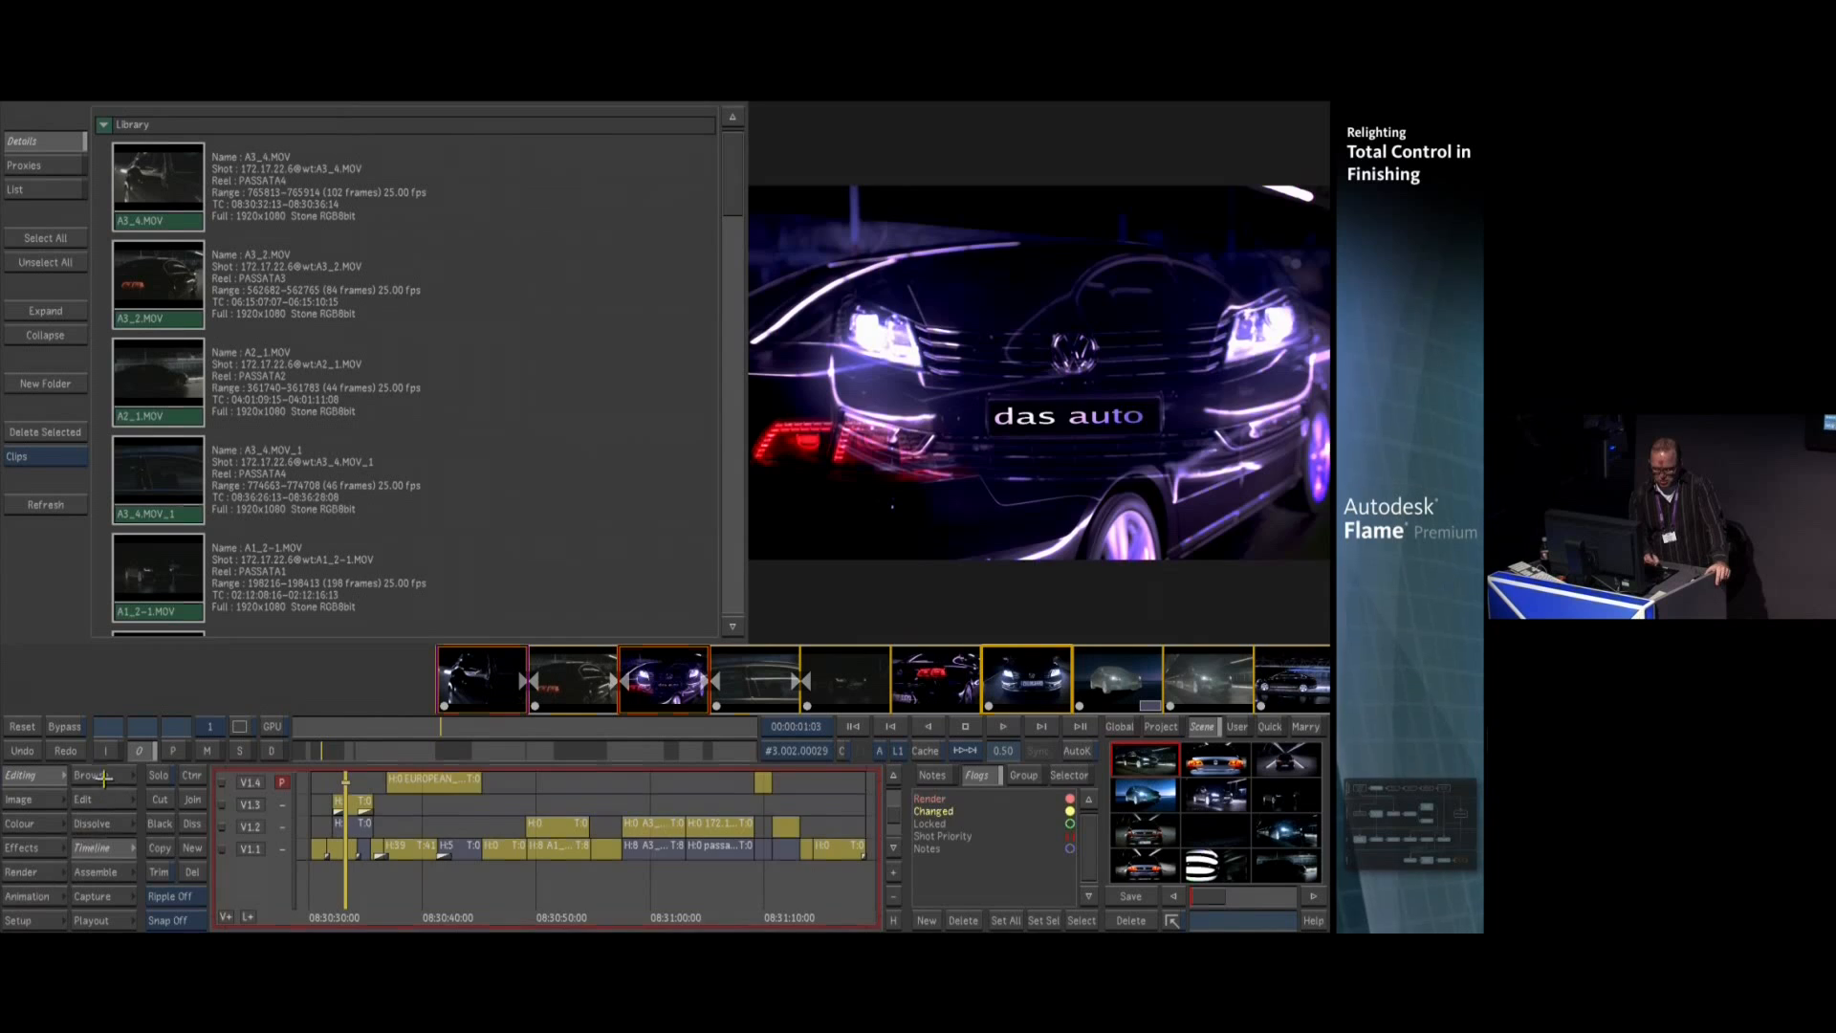
click(103, 777)
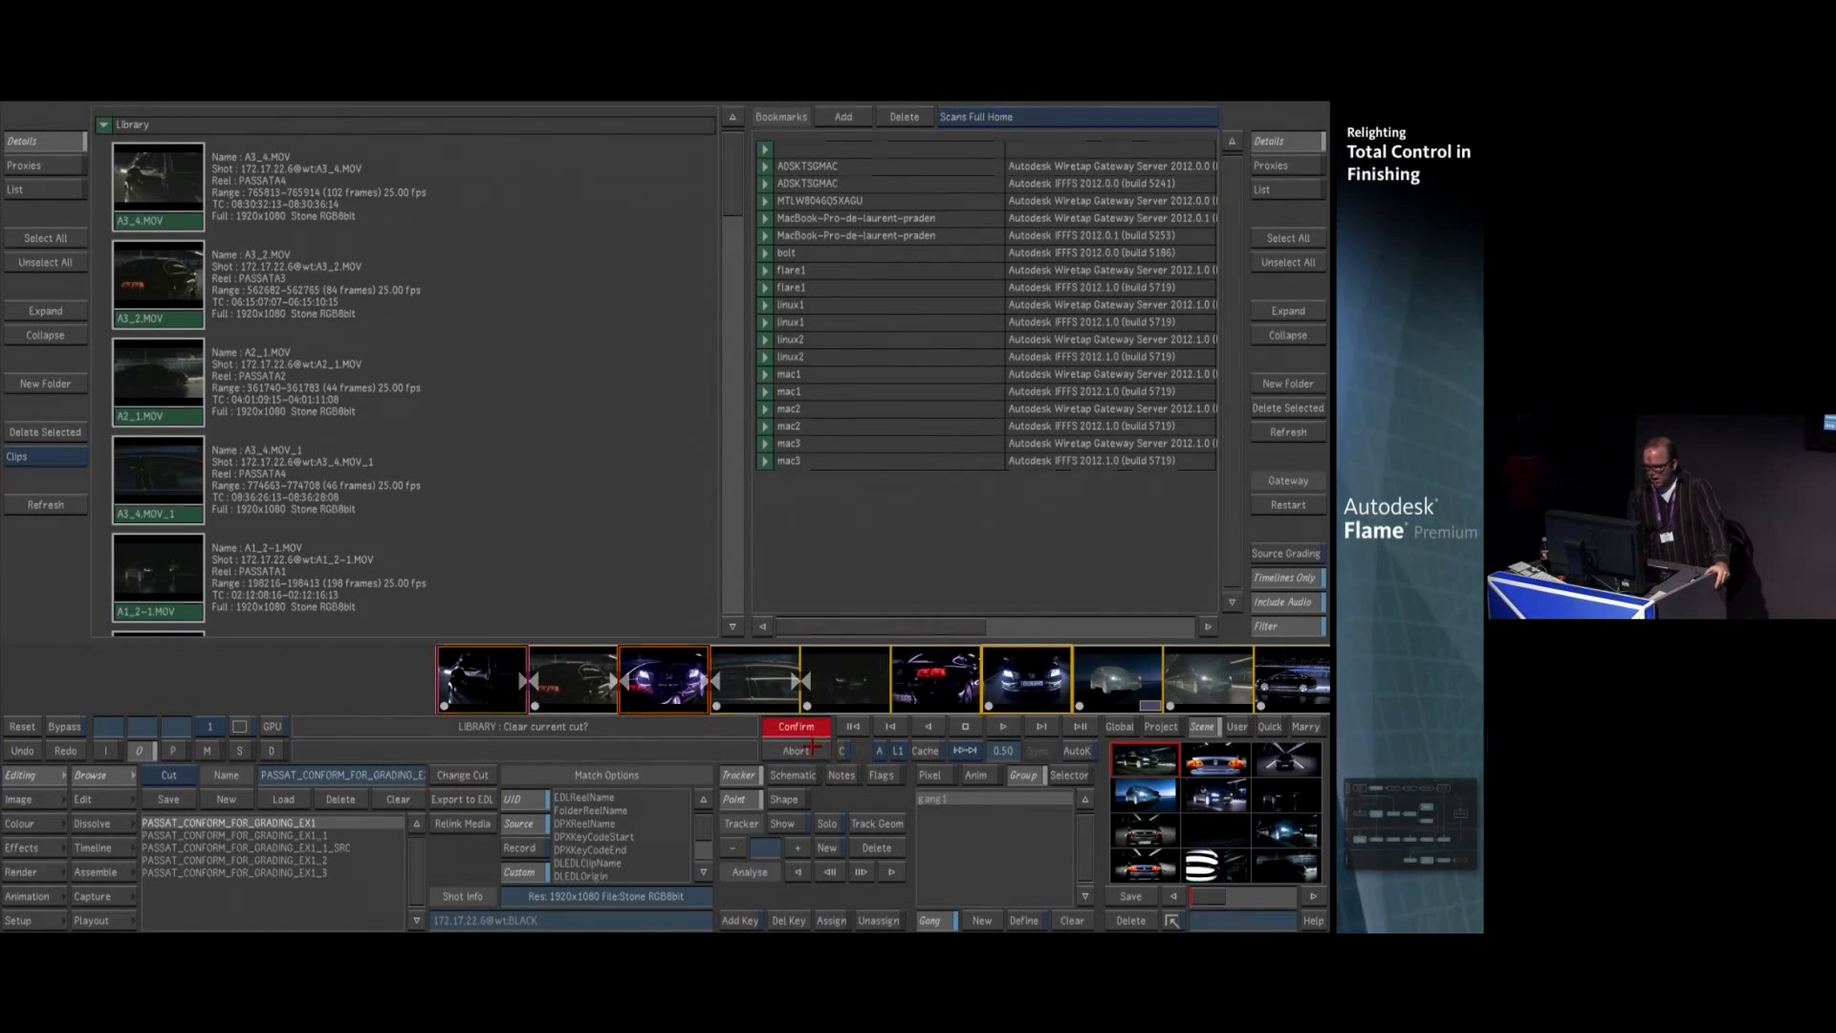
click(1011, 114)
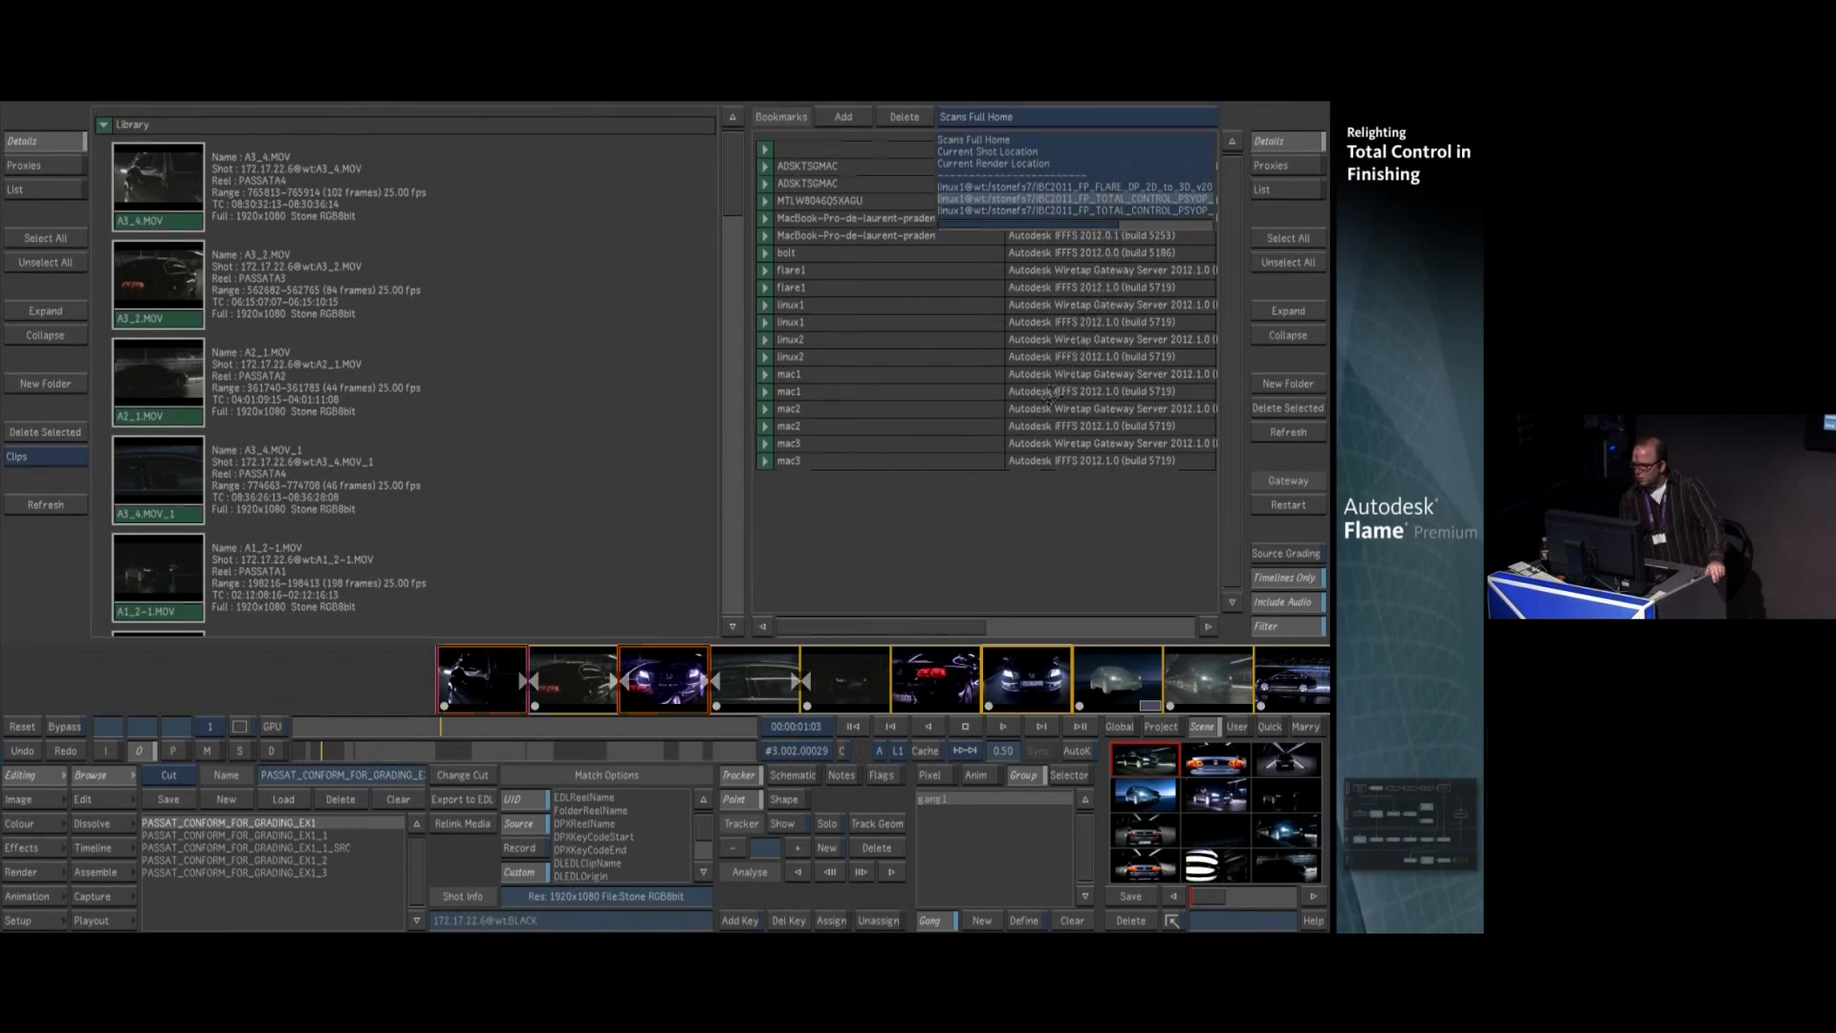
click(1117, 210)
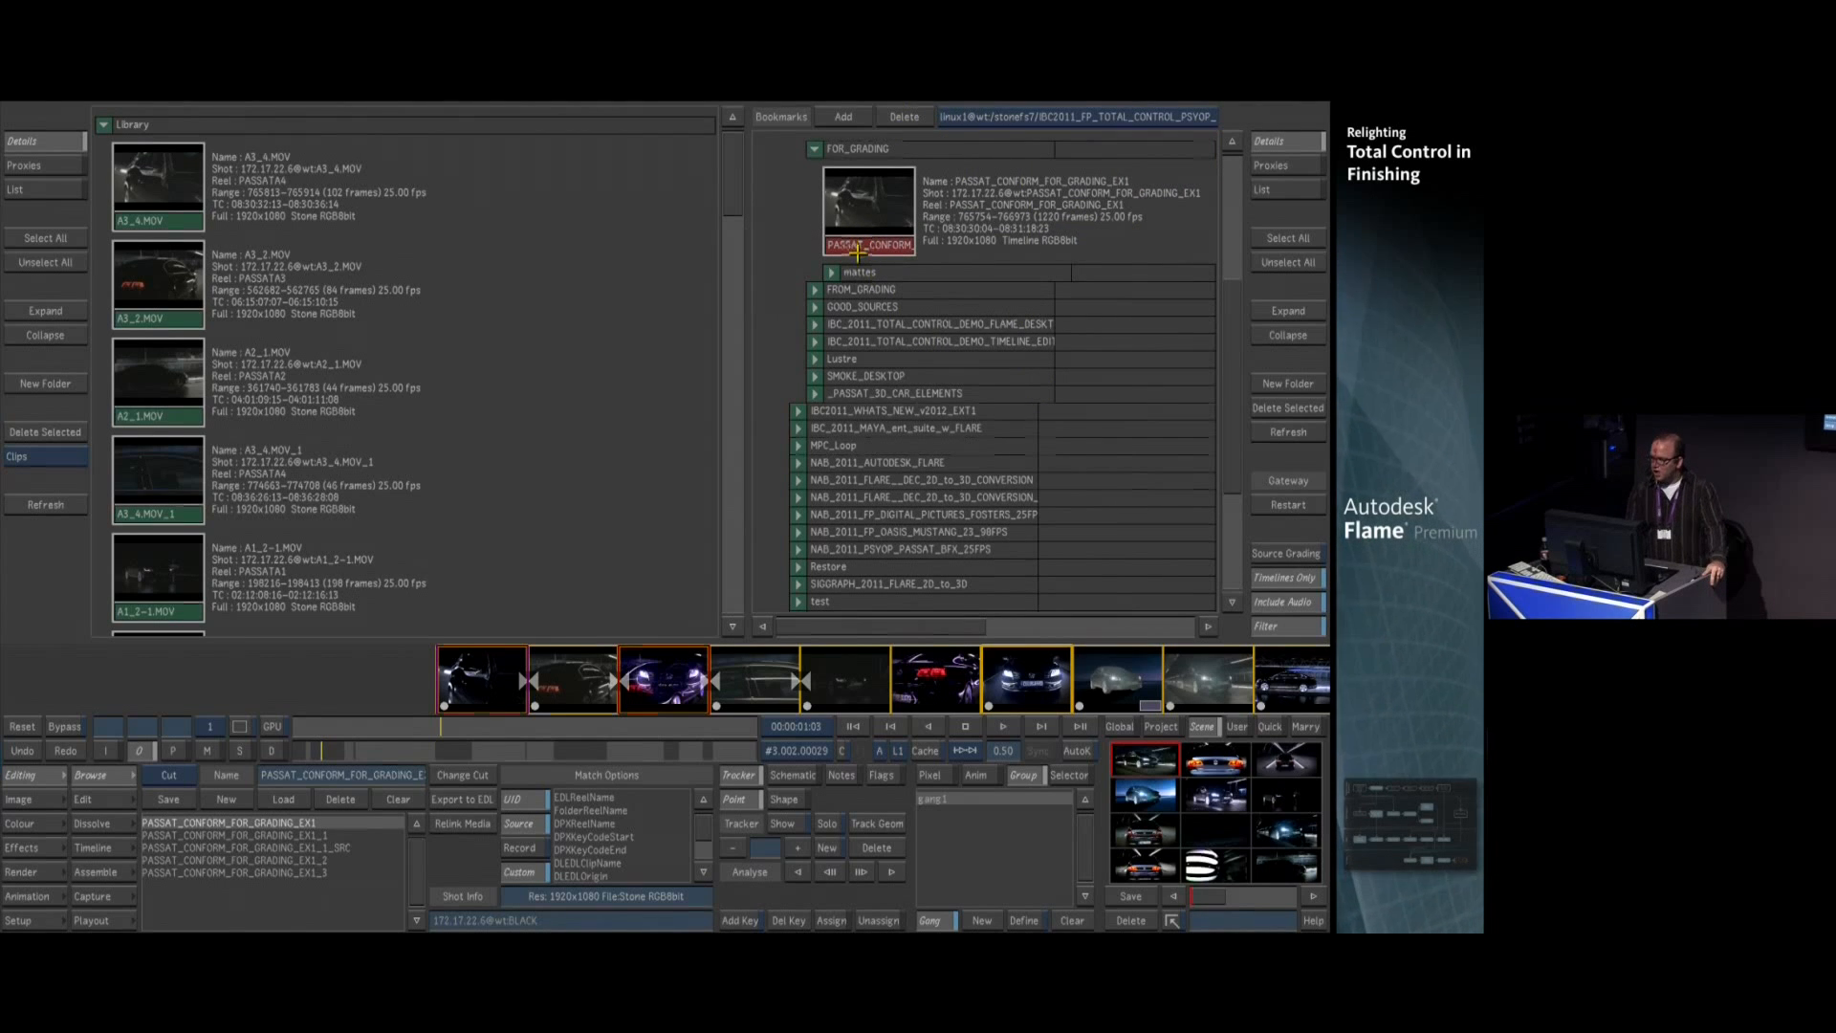
click(398, 799)
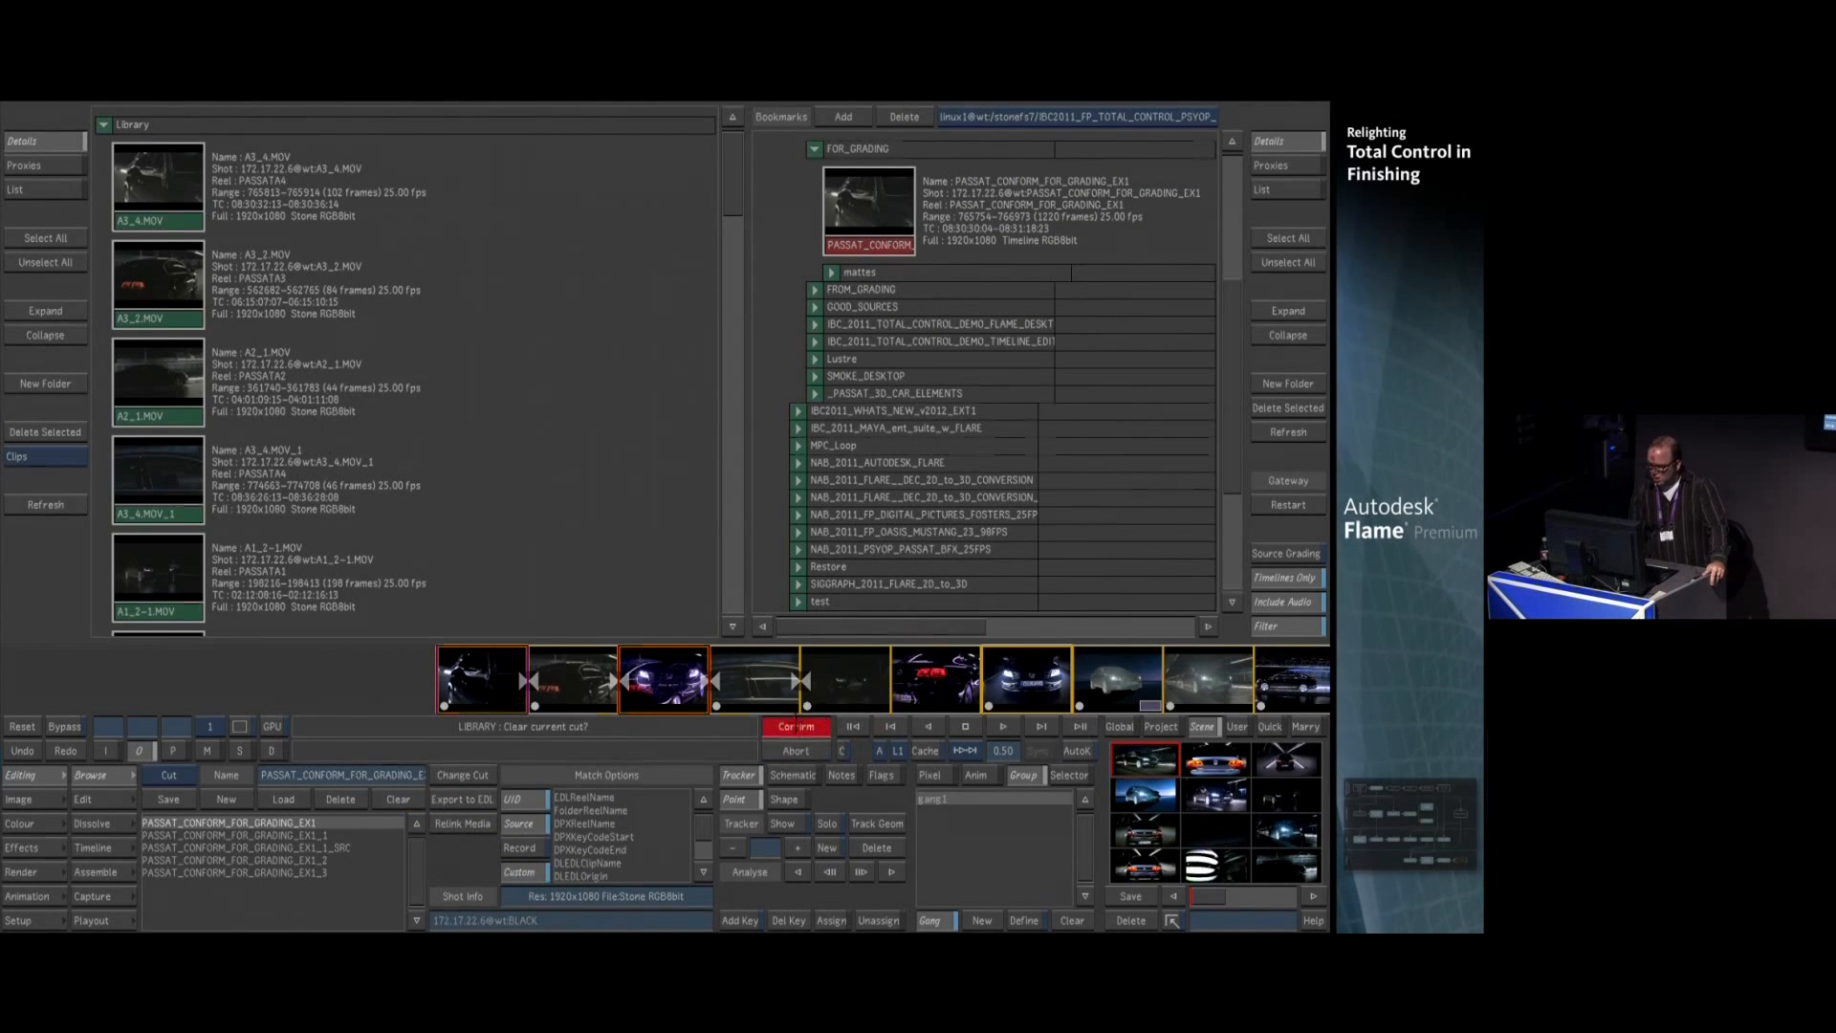
click(792, 726)
Load PASSAT_CONFORM_FOR_GRADING_EX1 into the empty storyboard with Source Grading enabled
click(872, 236)
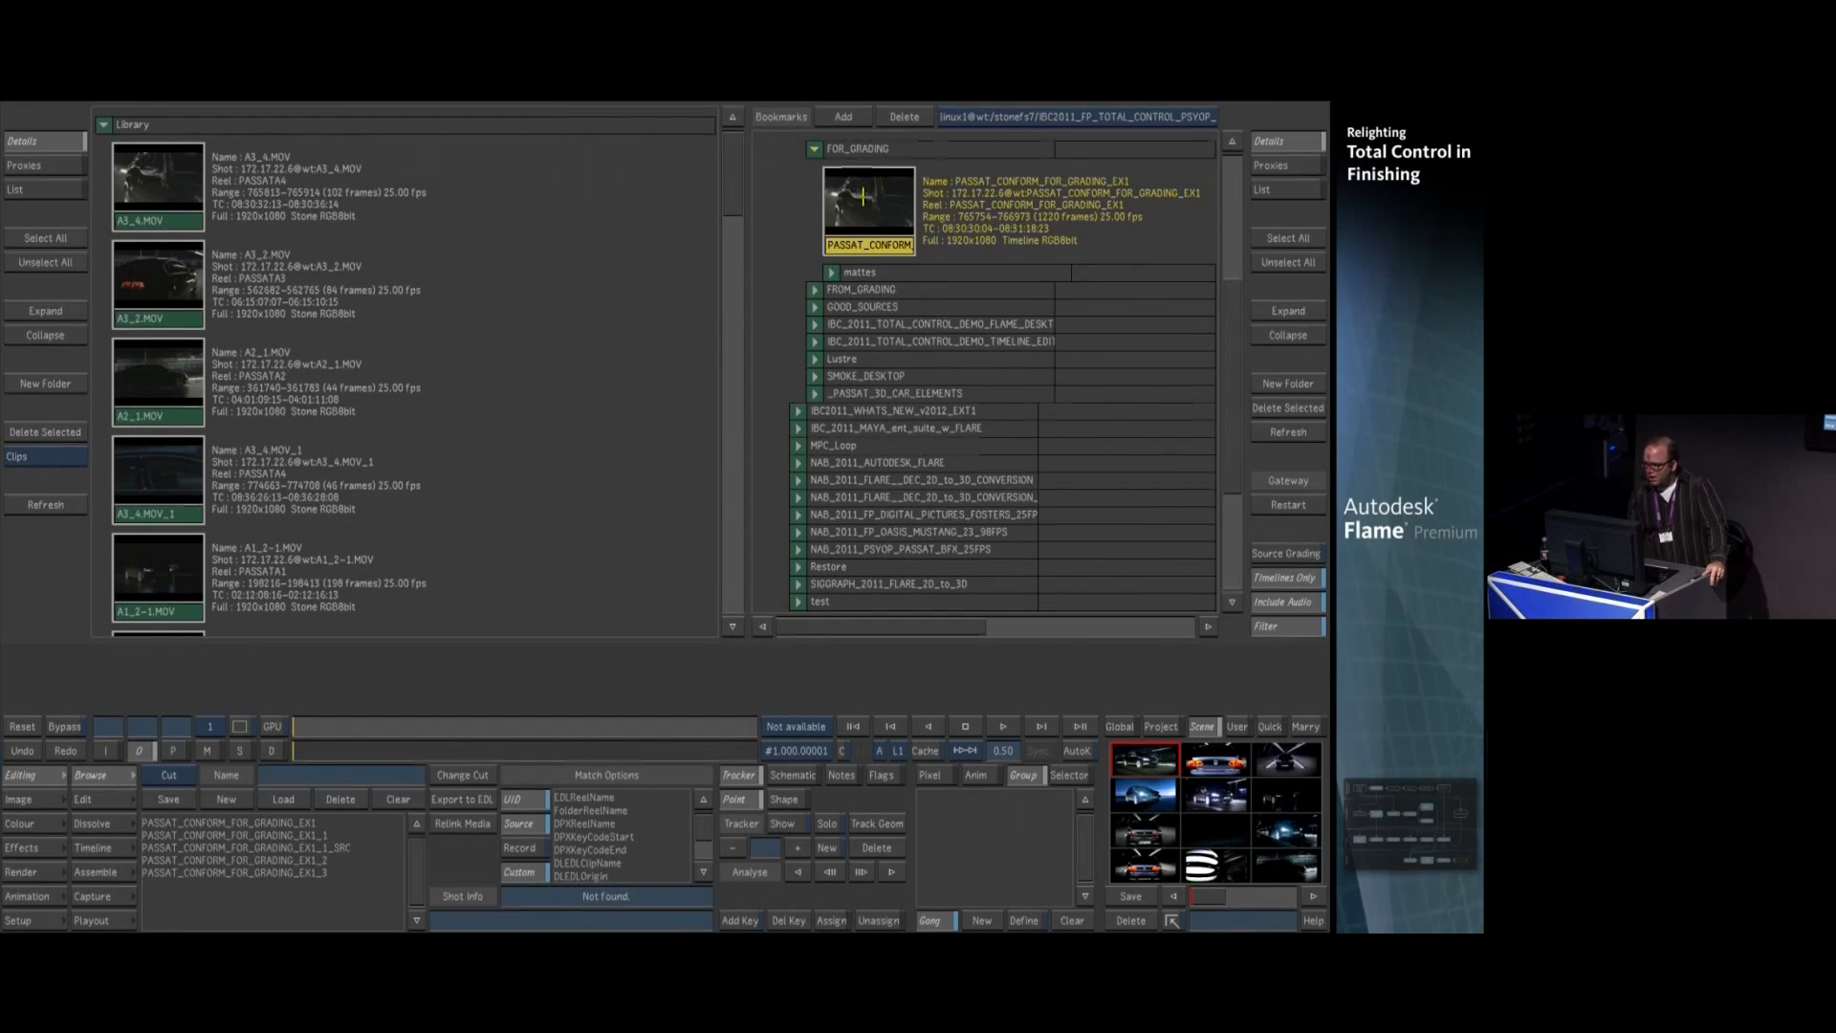
click(1291, 553)
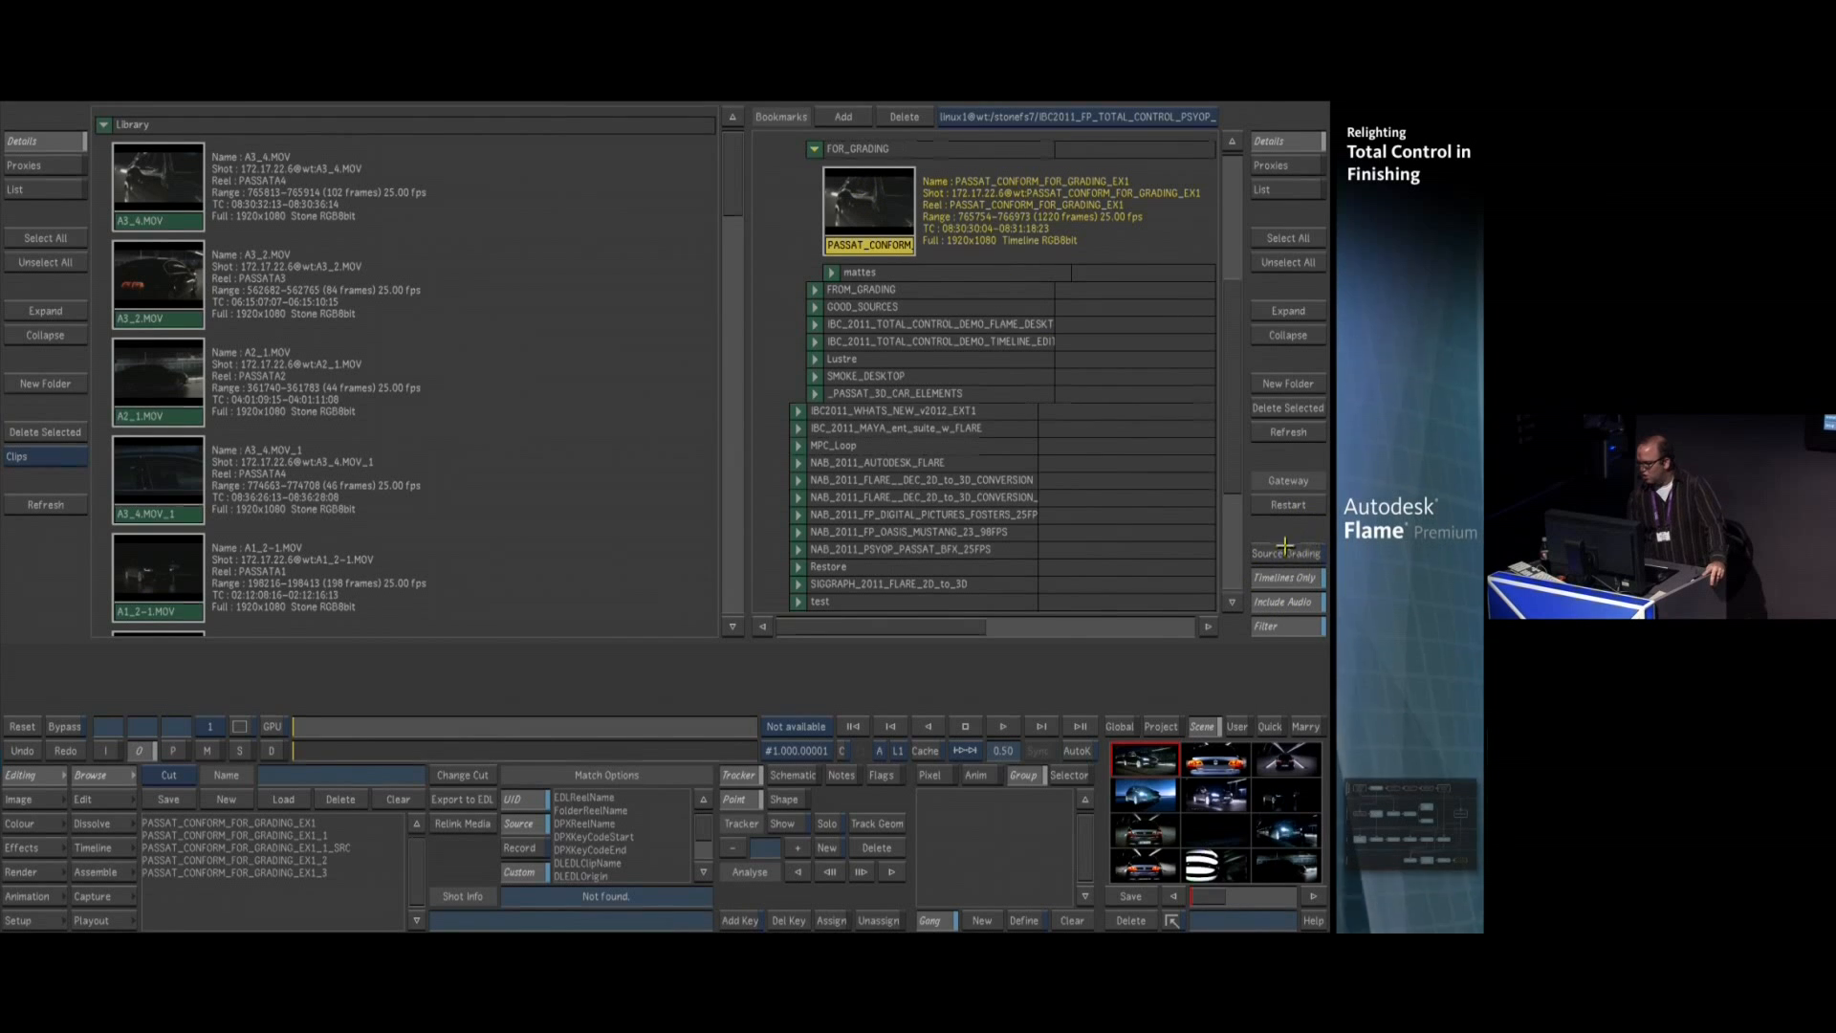
drag(863, 196, 445, 666)
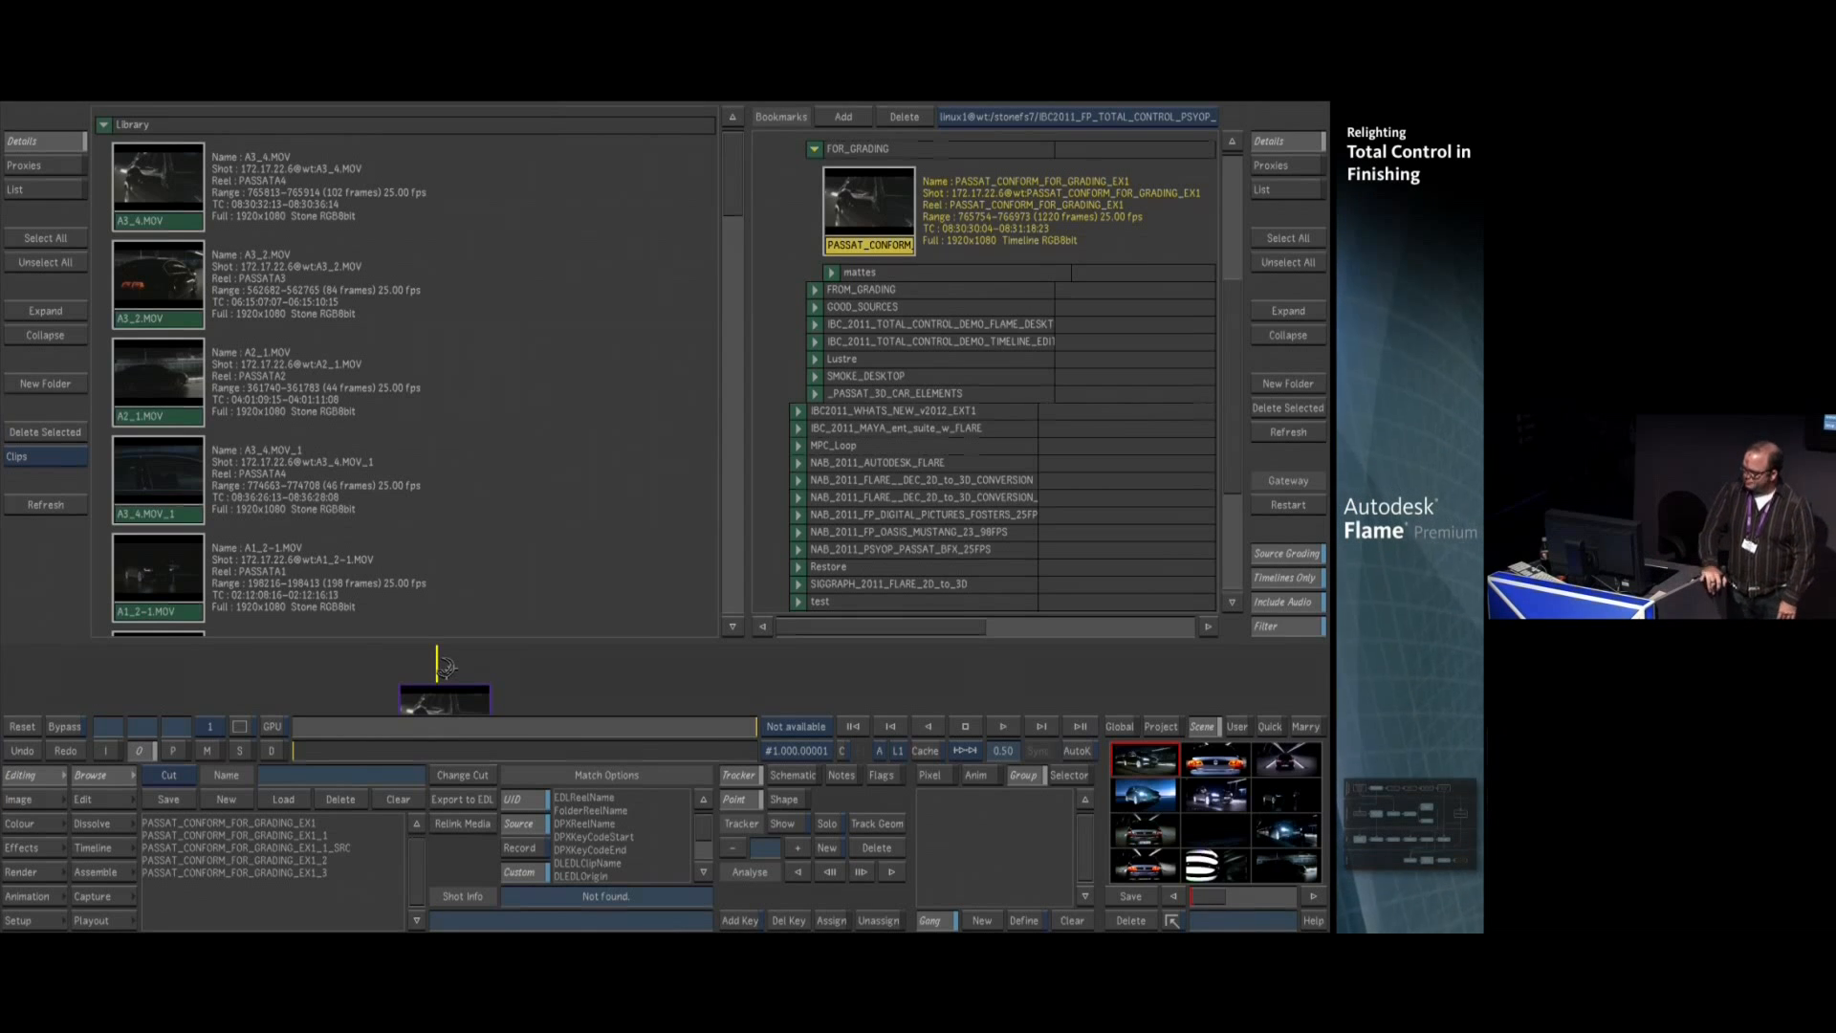
drag(445, 666, 443, 666)
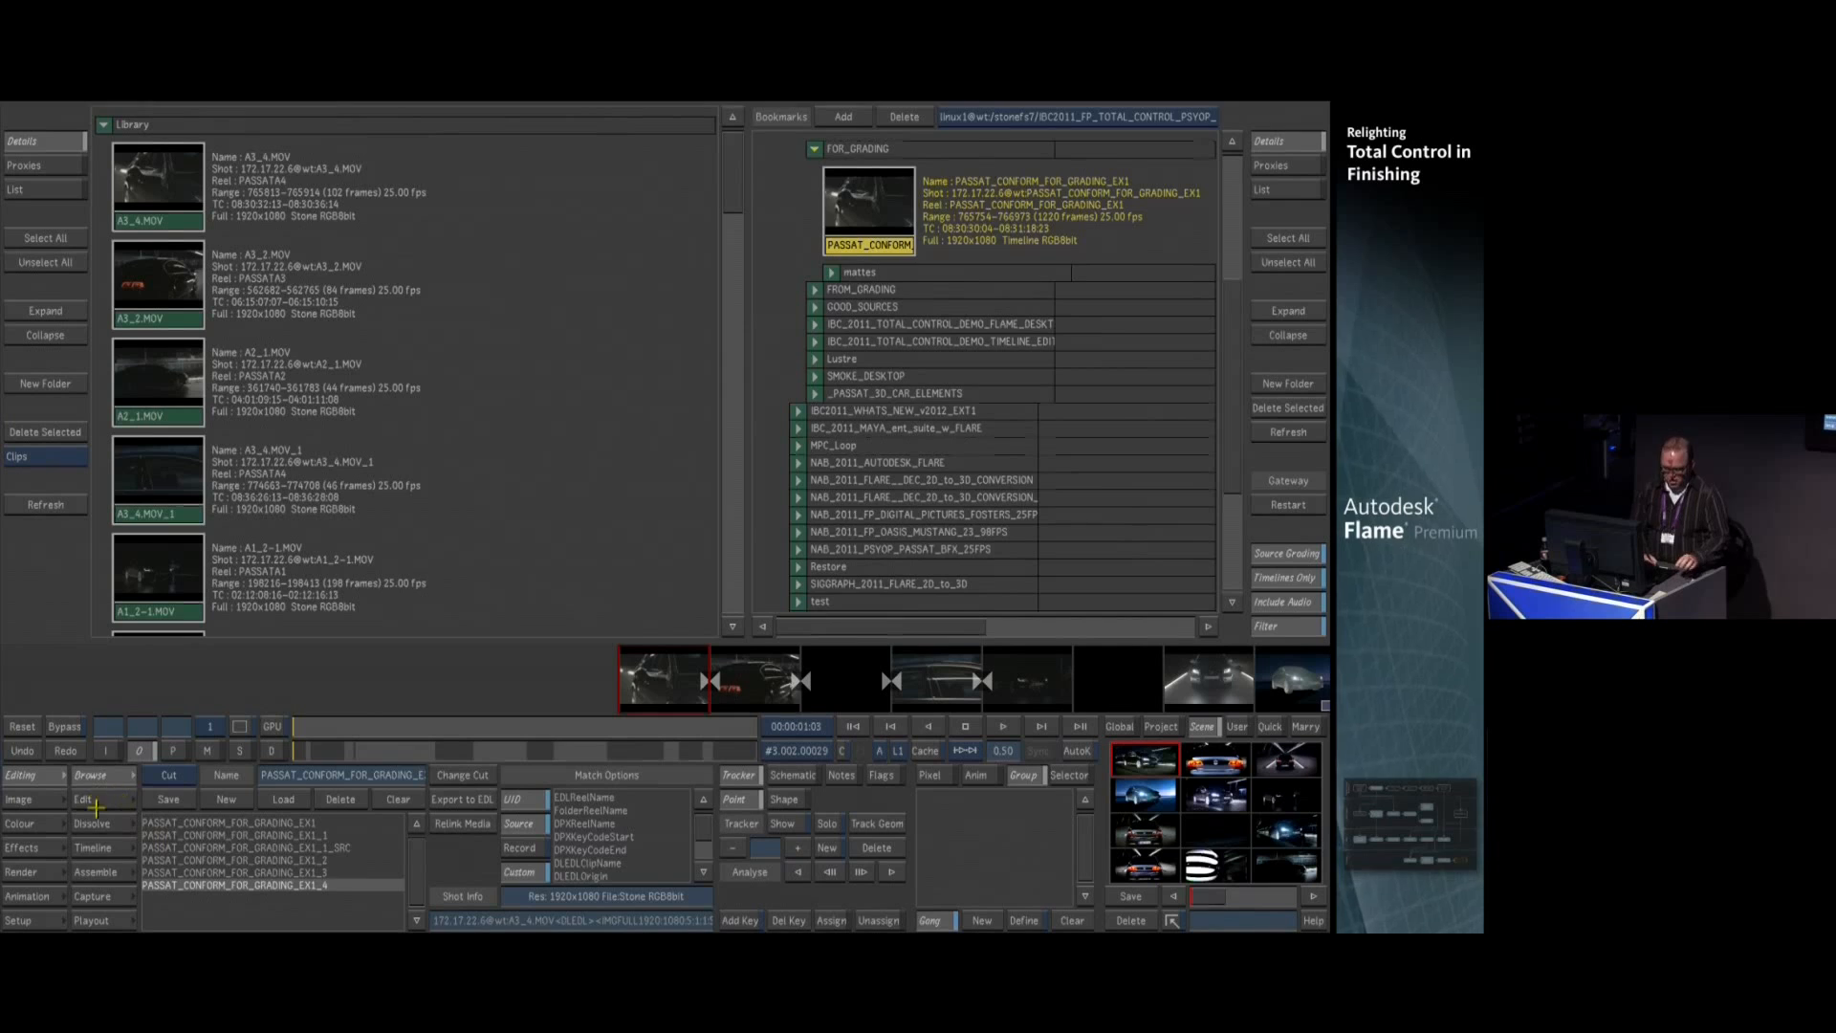
Go to the dissolve at 00:00:01:11 in the timeline, solo the layers and view V1.3, V1.2 and V1.1 in turn
double_click(382, 867)
scroll(777, 858, up, 4)
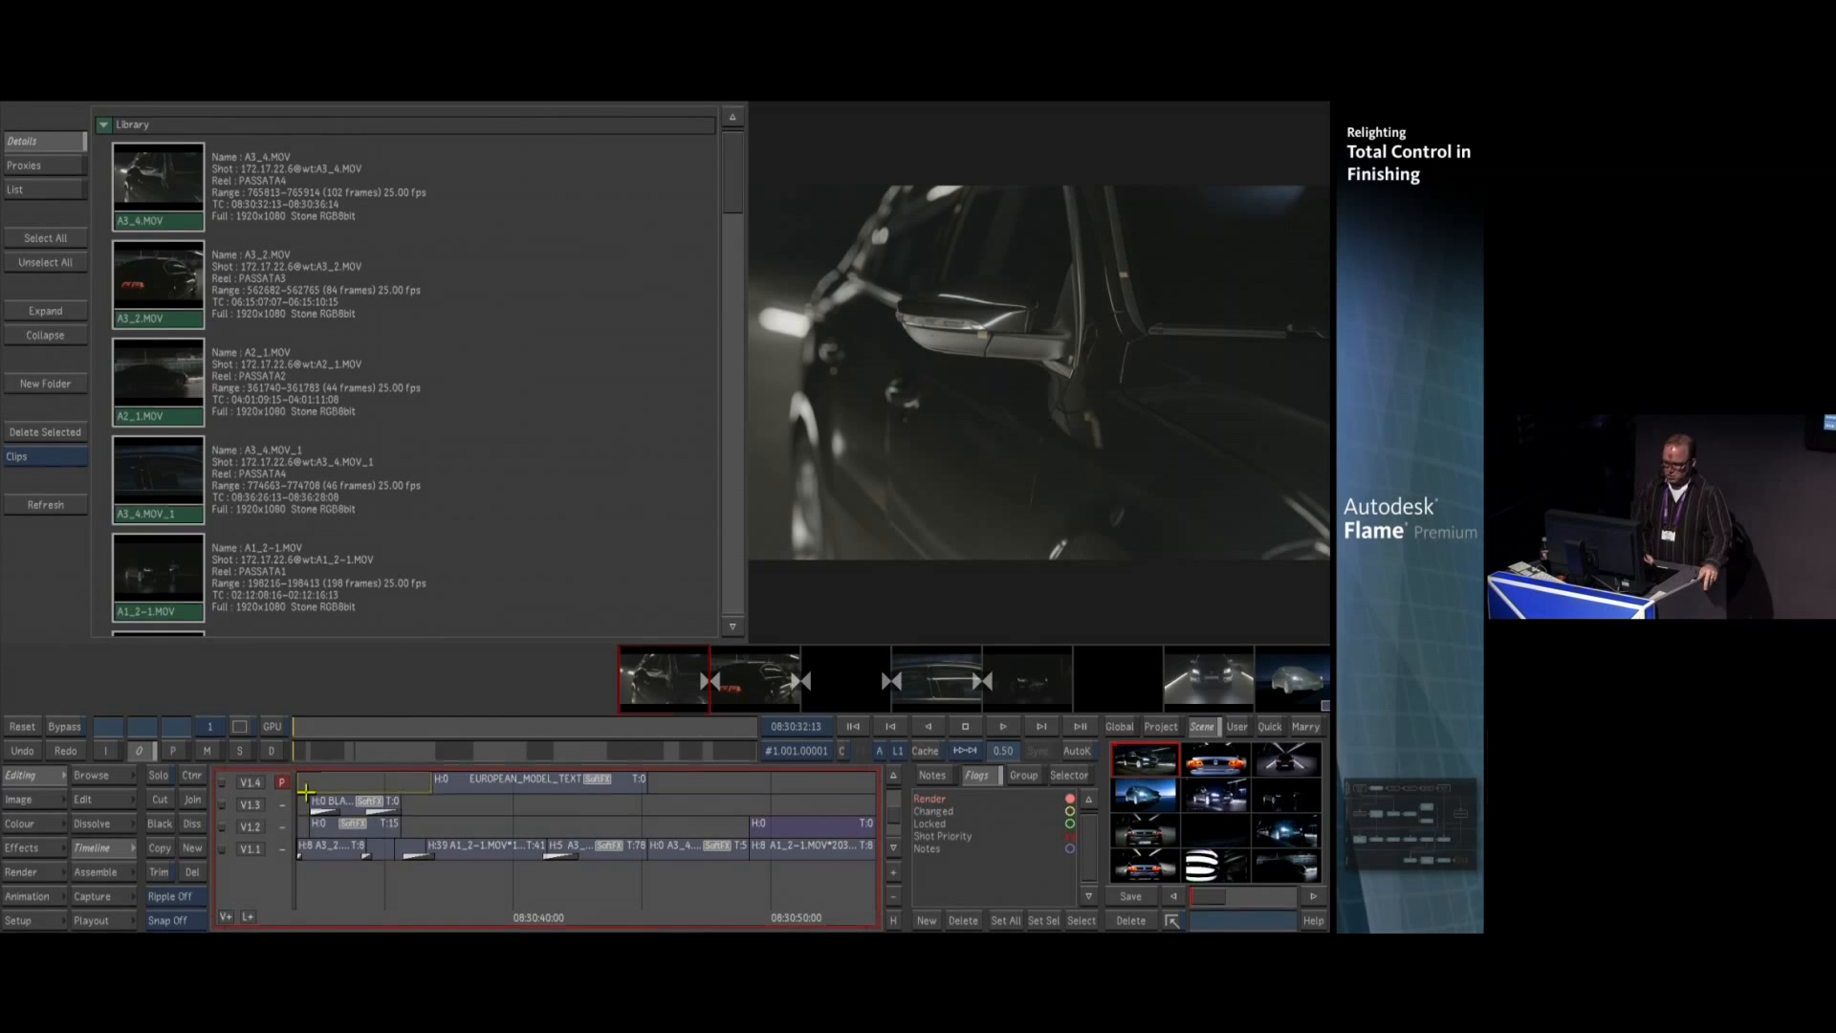
click(313, 755)
key(space)
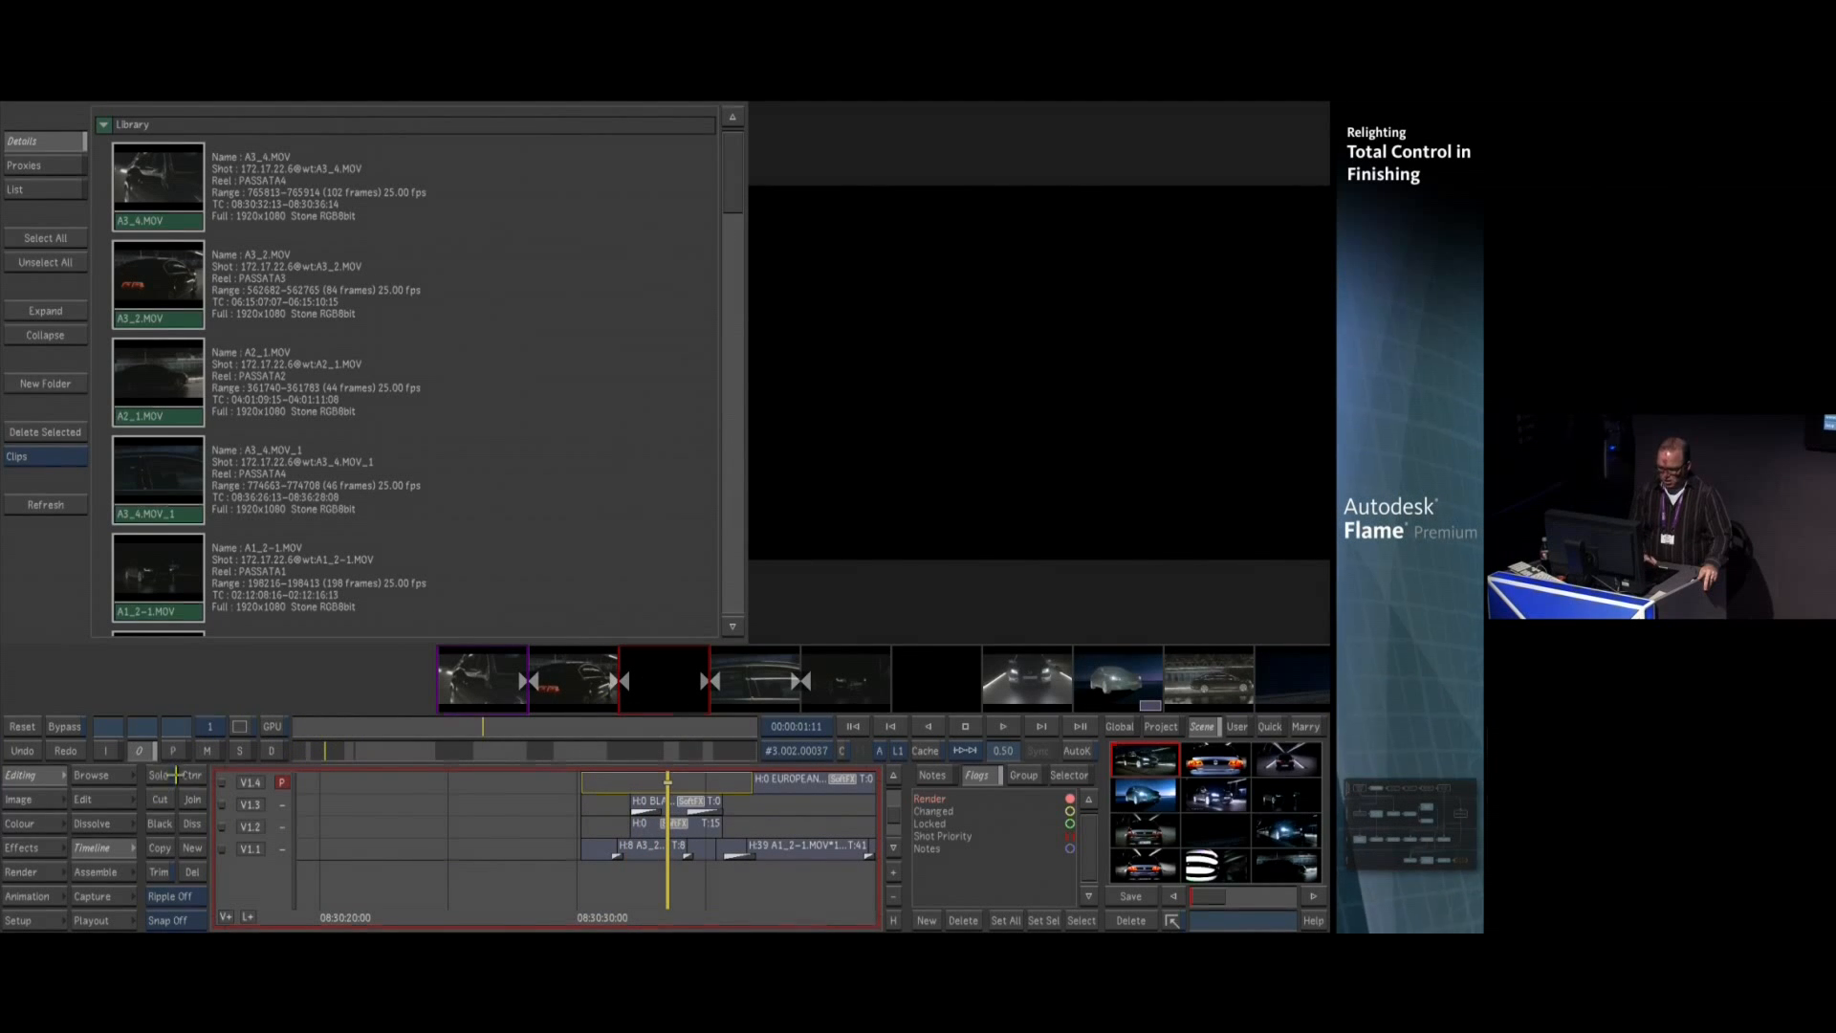
click(827, 806)
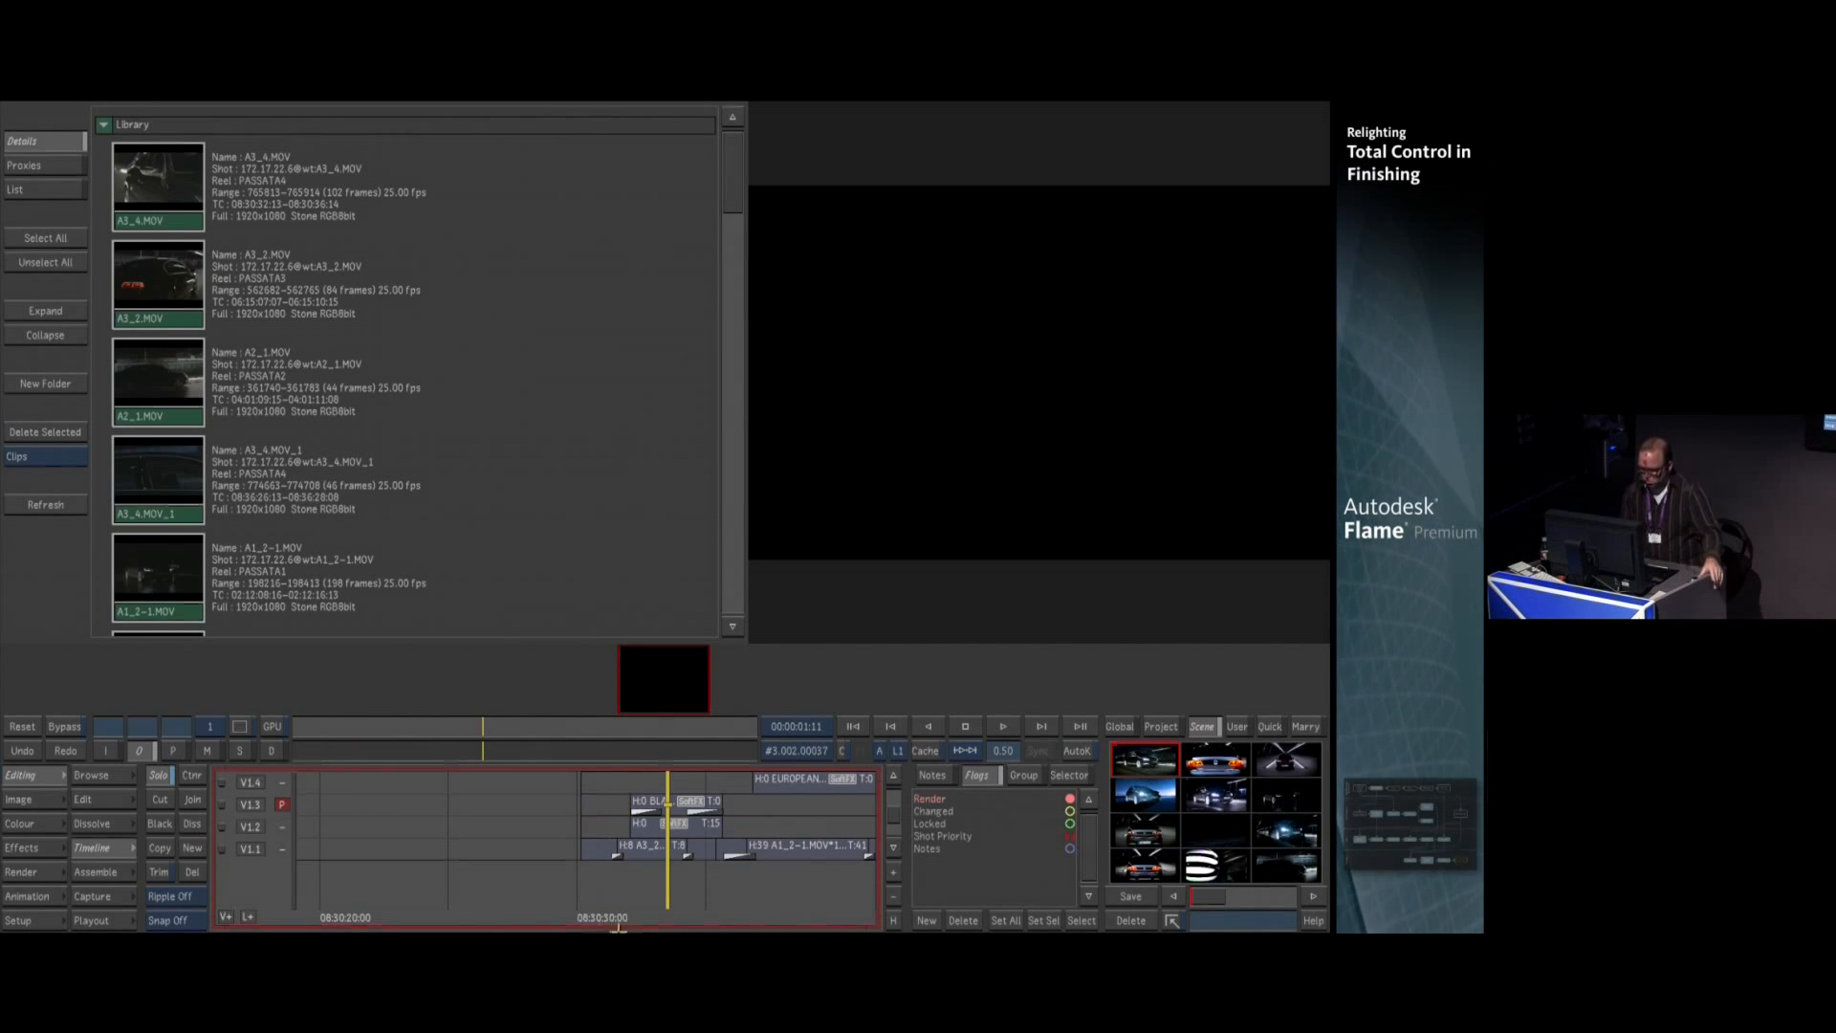
scroll(690, 913, up, 5)
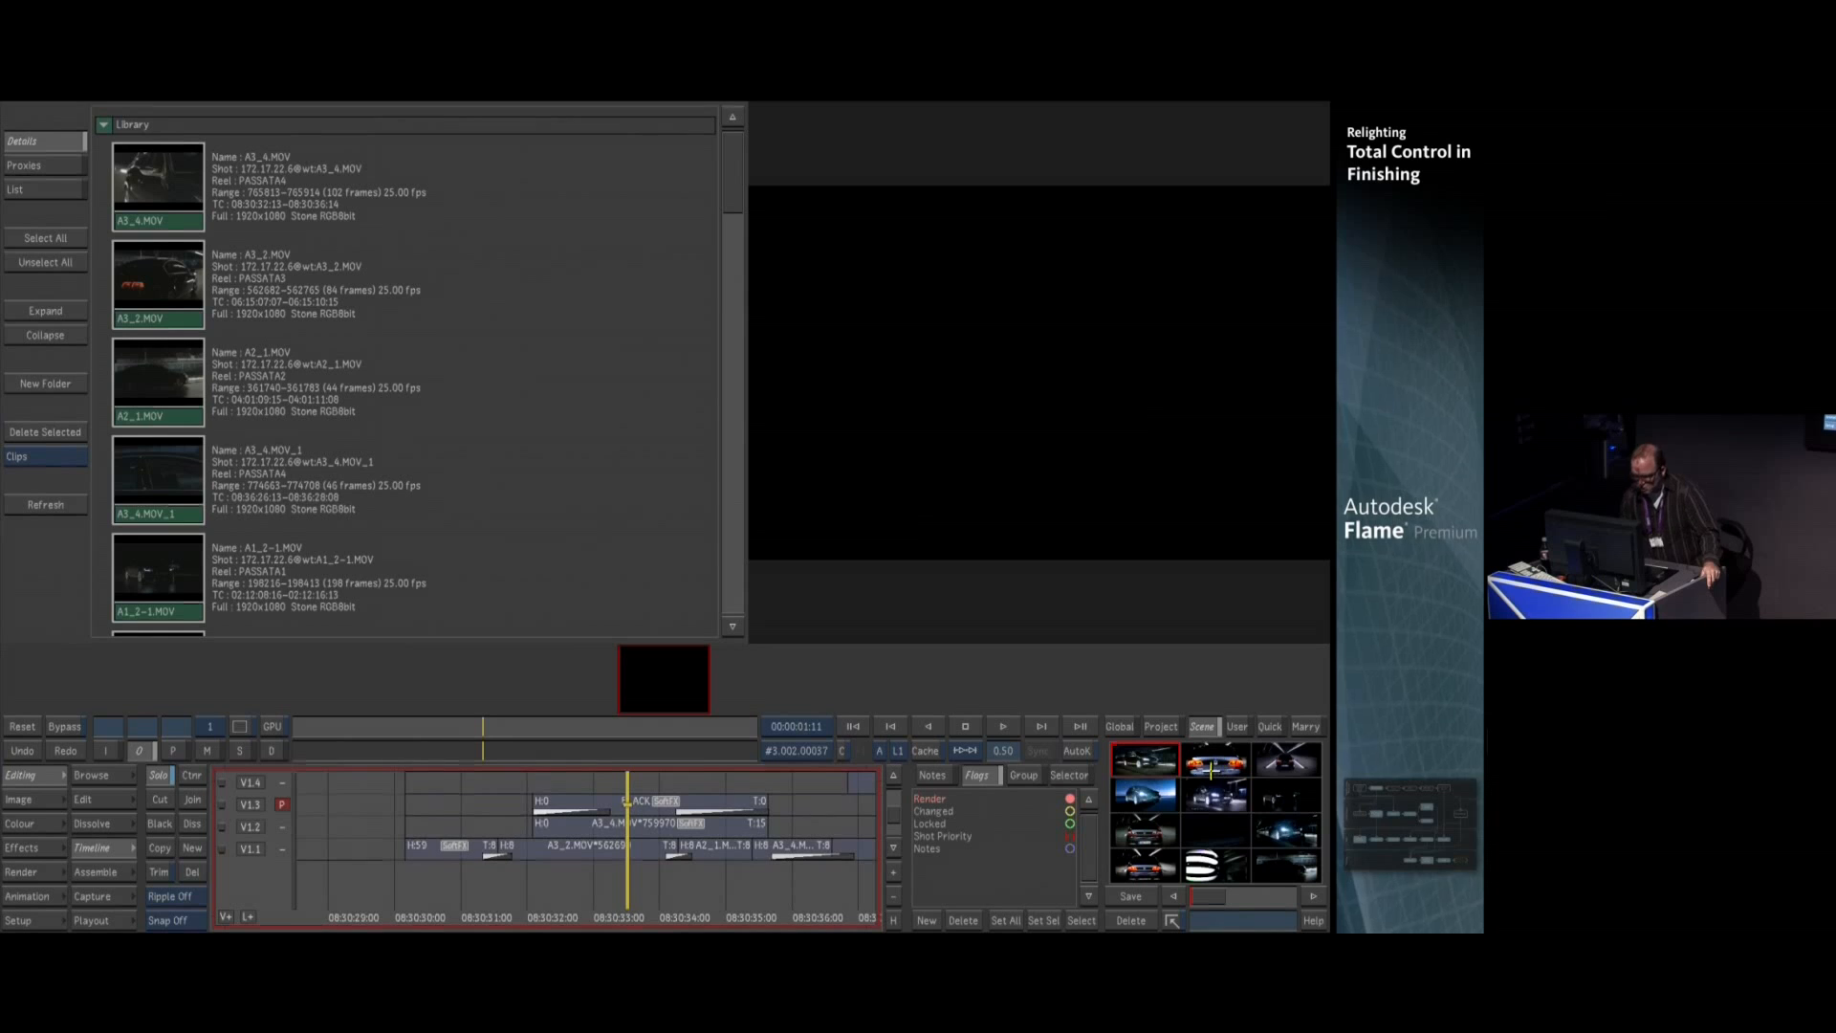
mouse_move(1212, 768)
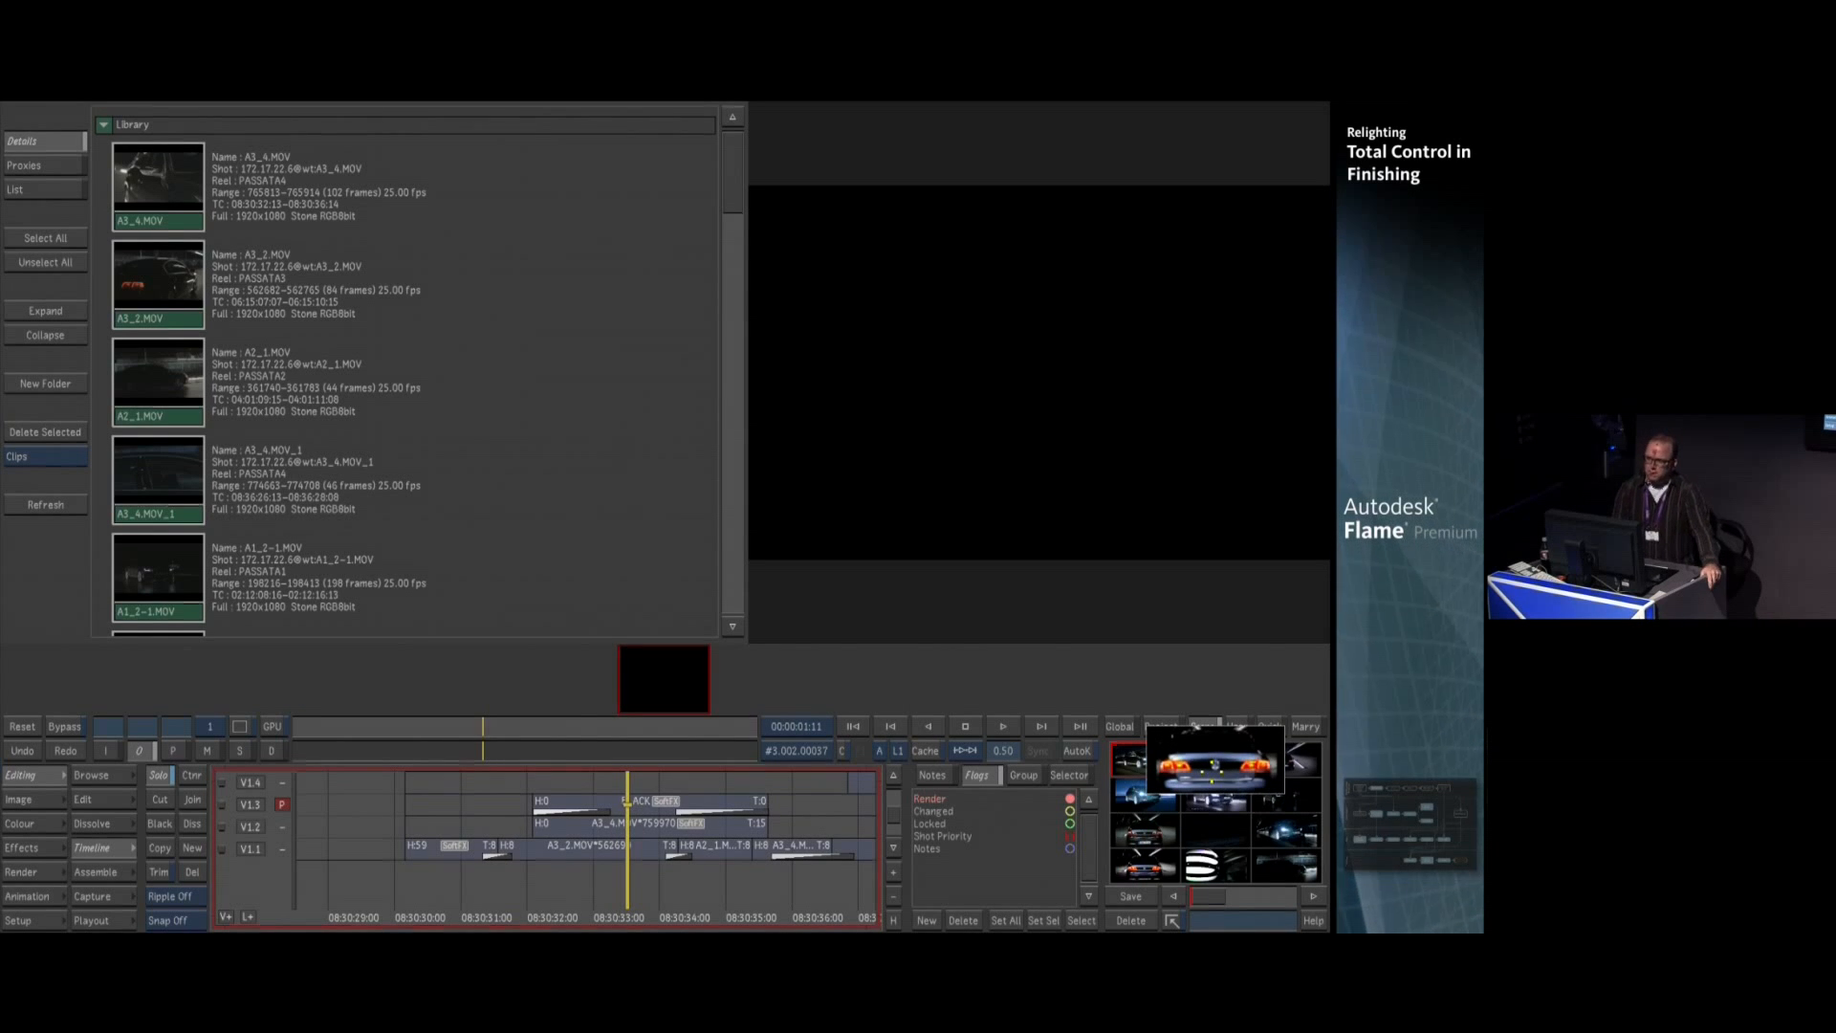
key(Down)
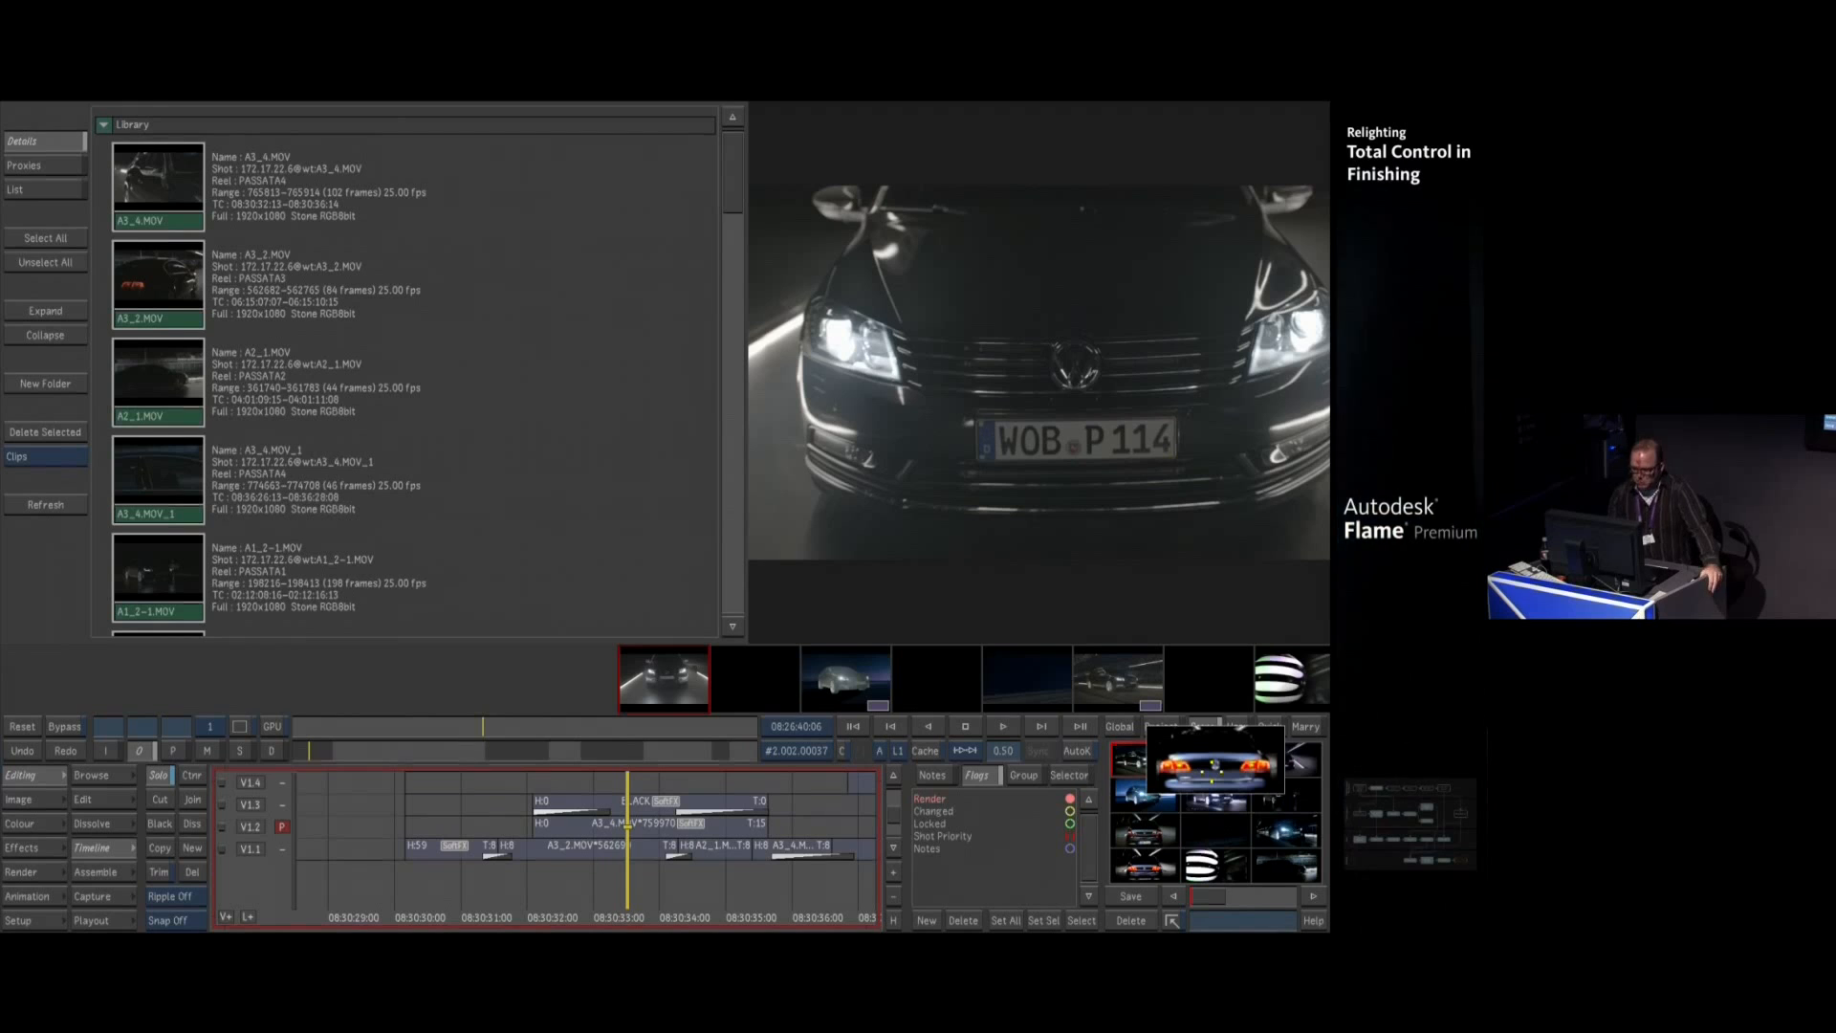
key(Down)
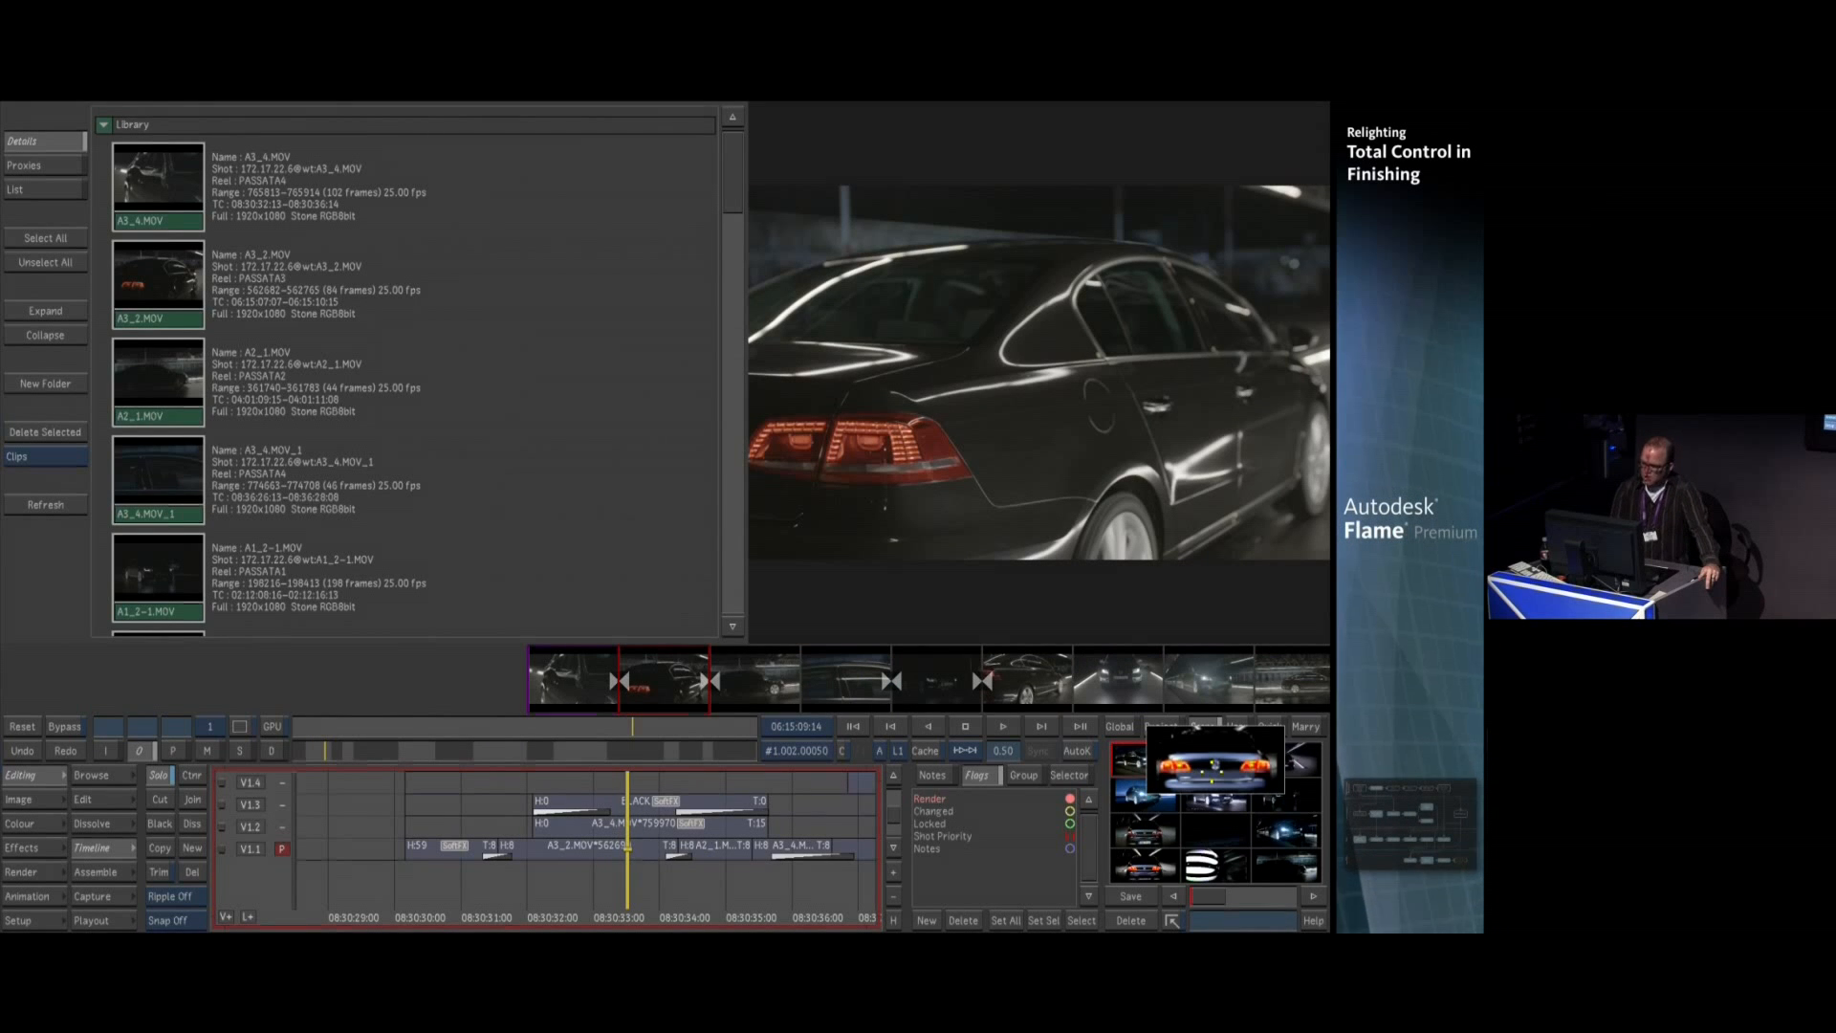
Scrub the soloed V1.1 layer across the cut from the rear taillight shot to the front headlight shot
drag(627, 845, 738, 878)
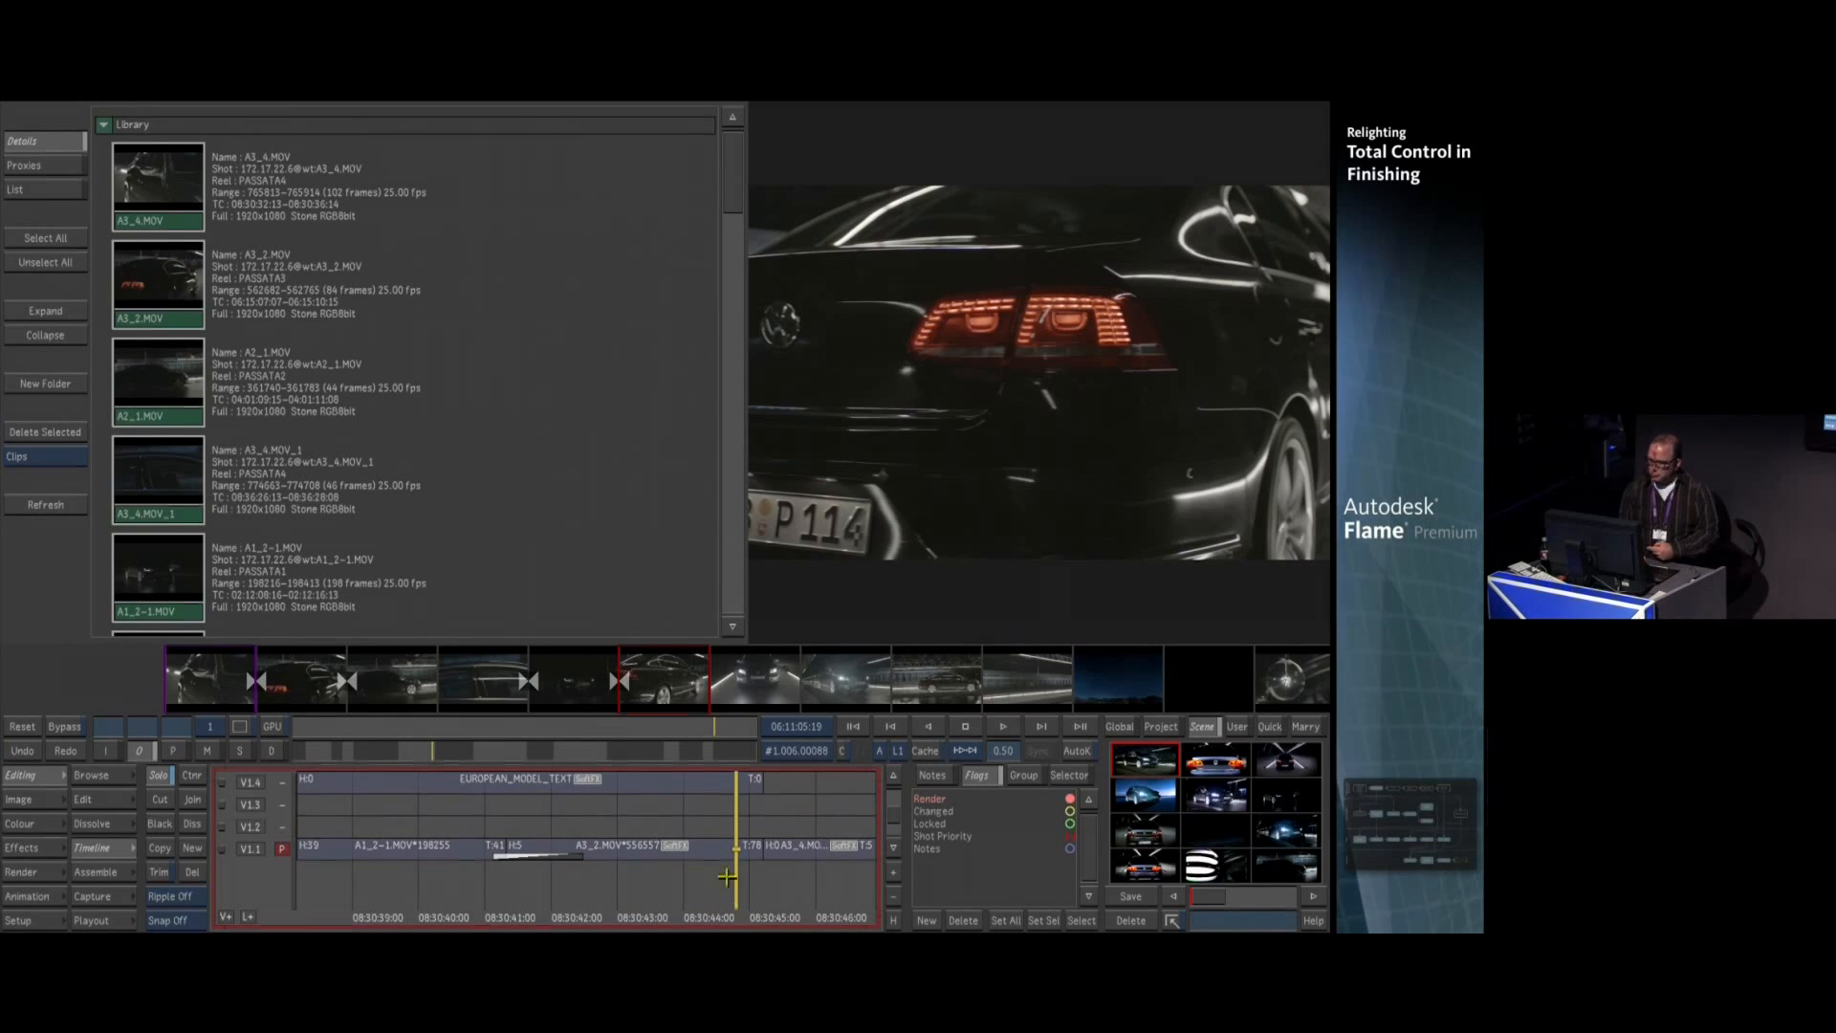
click(791, 868)
drag(792, 868, 804, 863)
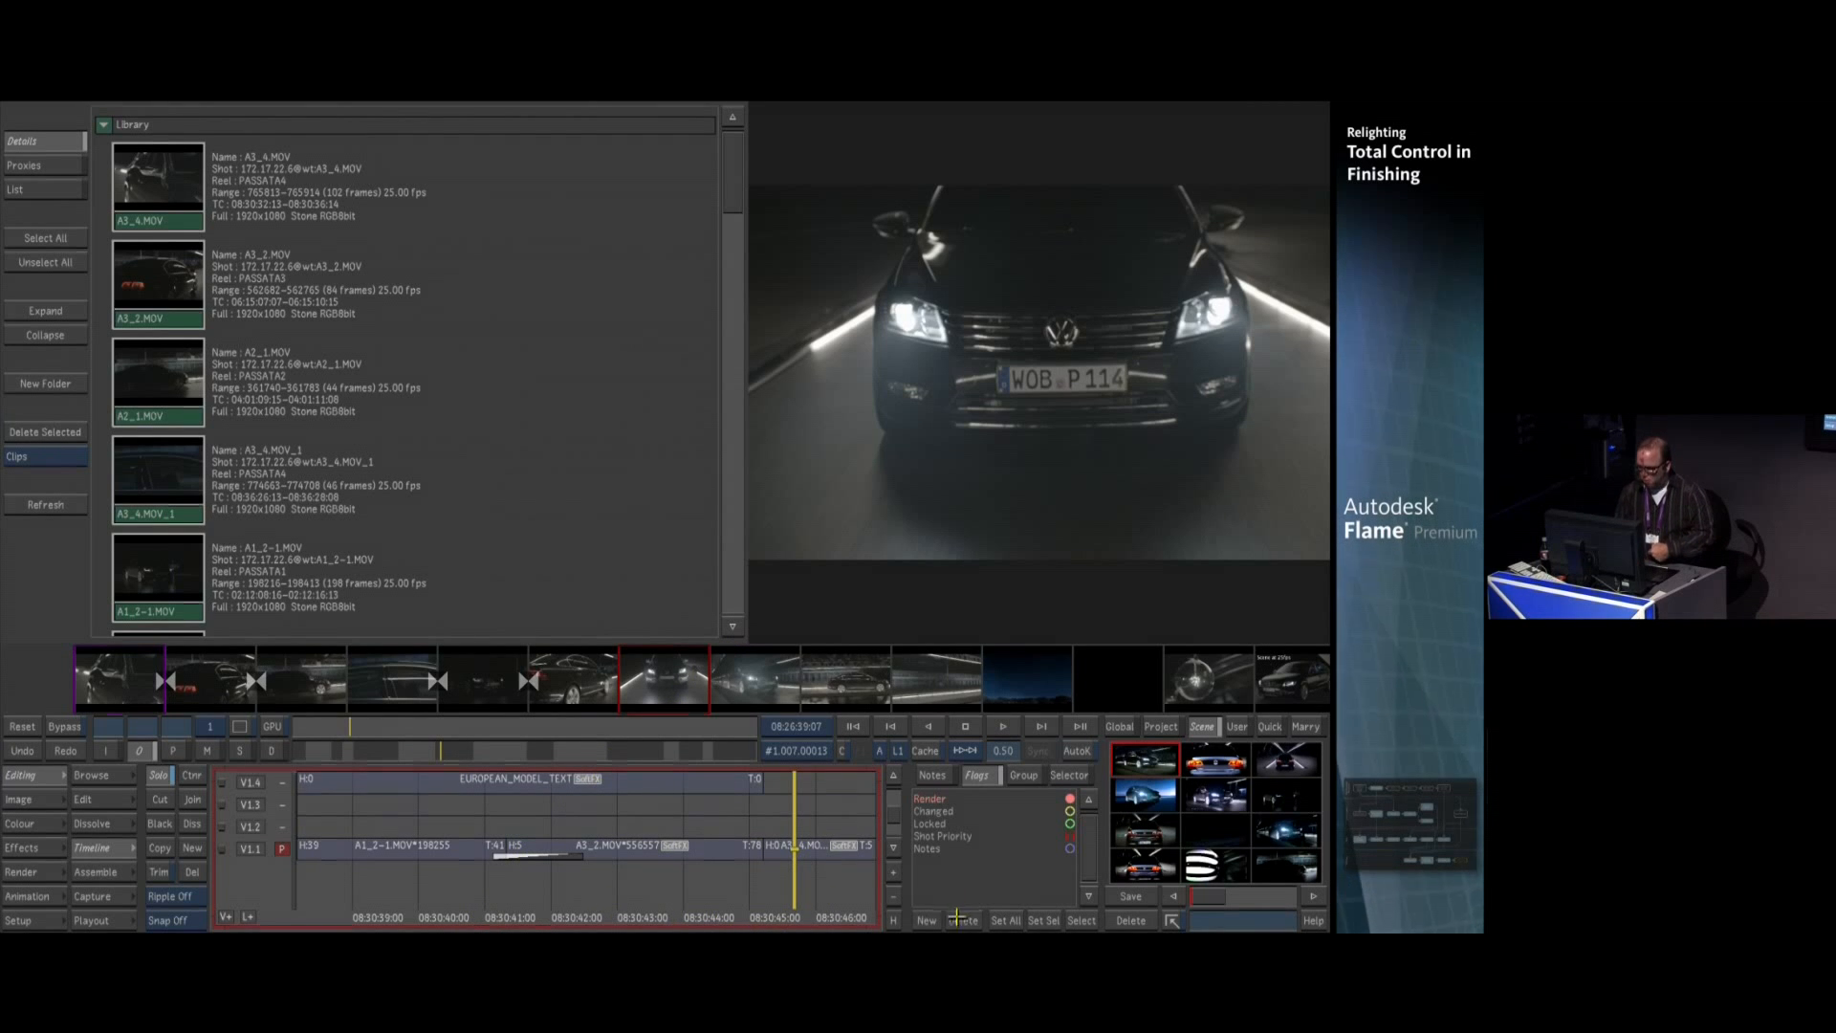
Show the whole timeline and examine the ungraded material on its soloed layers, finishing on V1.2 at 08:30:53:18
click(890, 923)
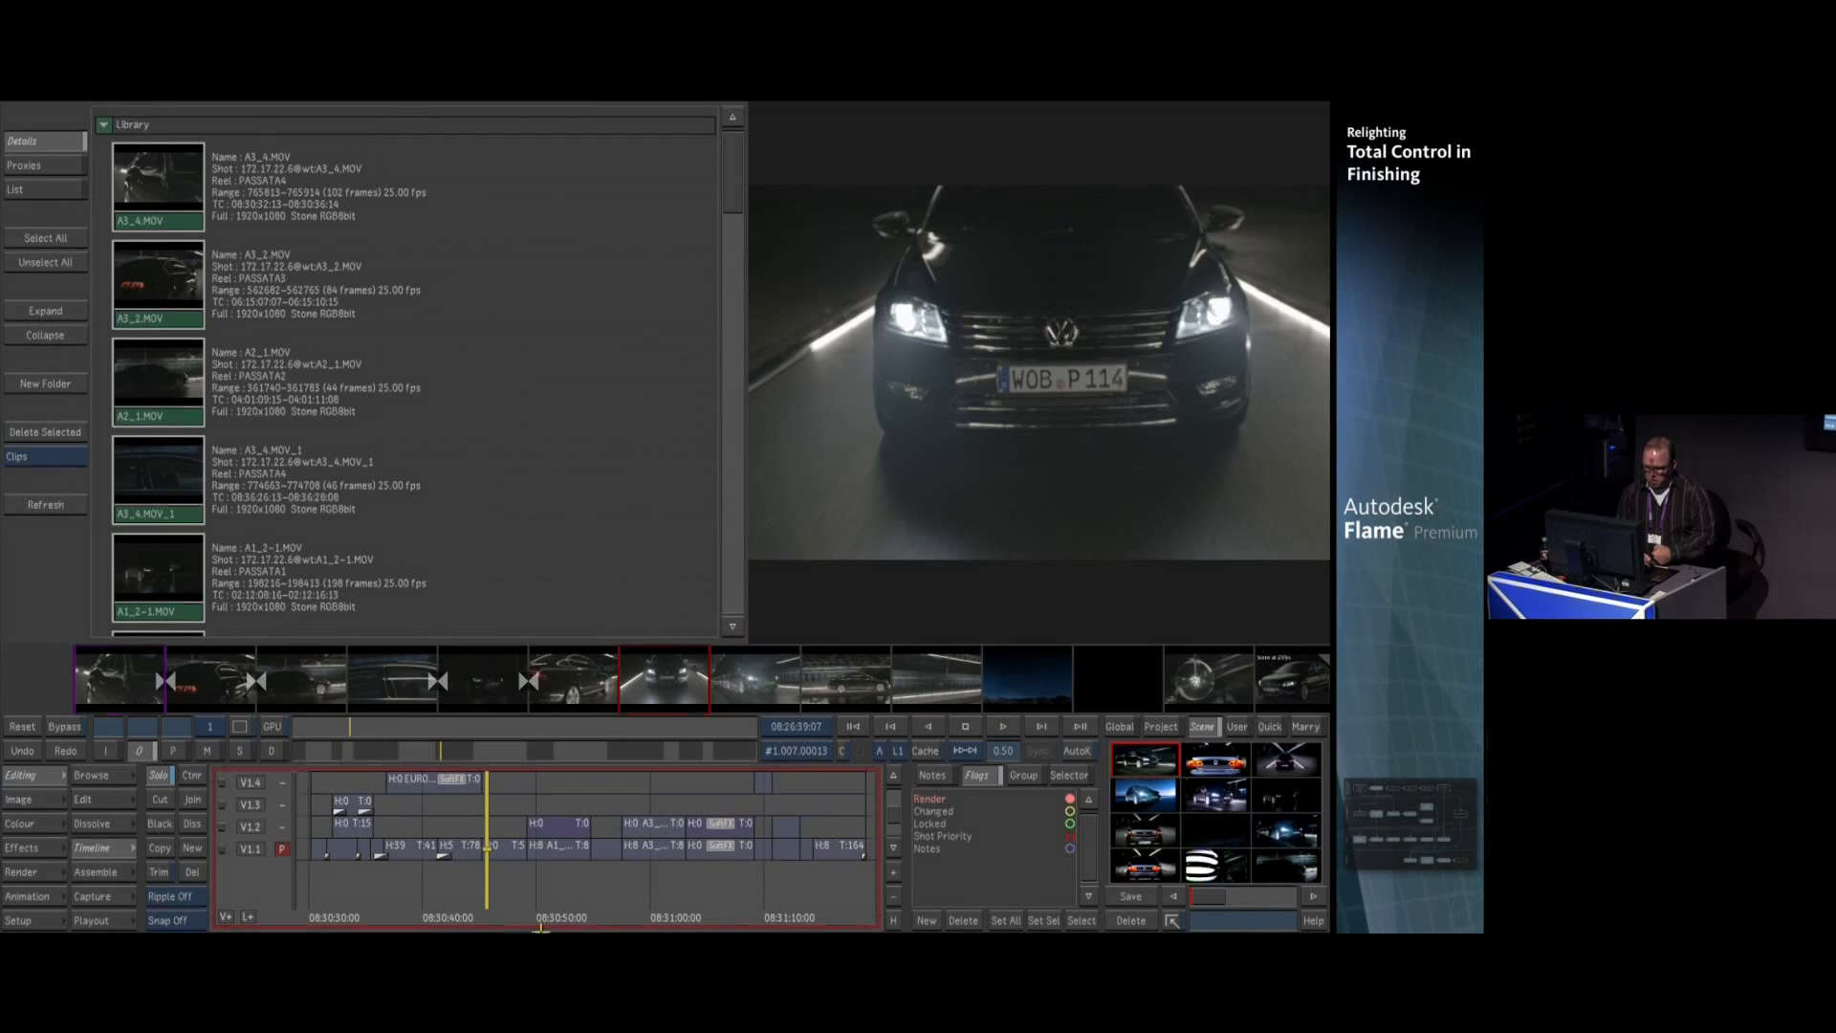
drag(489, 918, 668, 927)
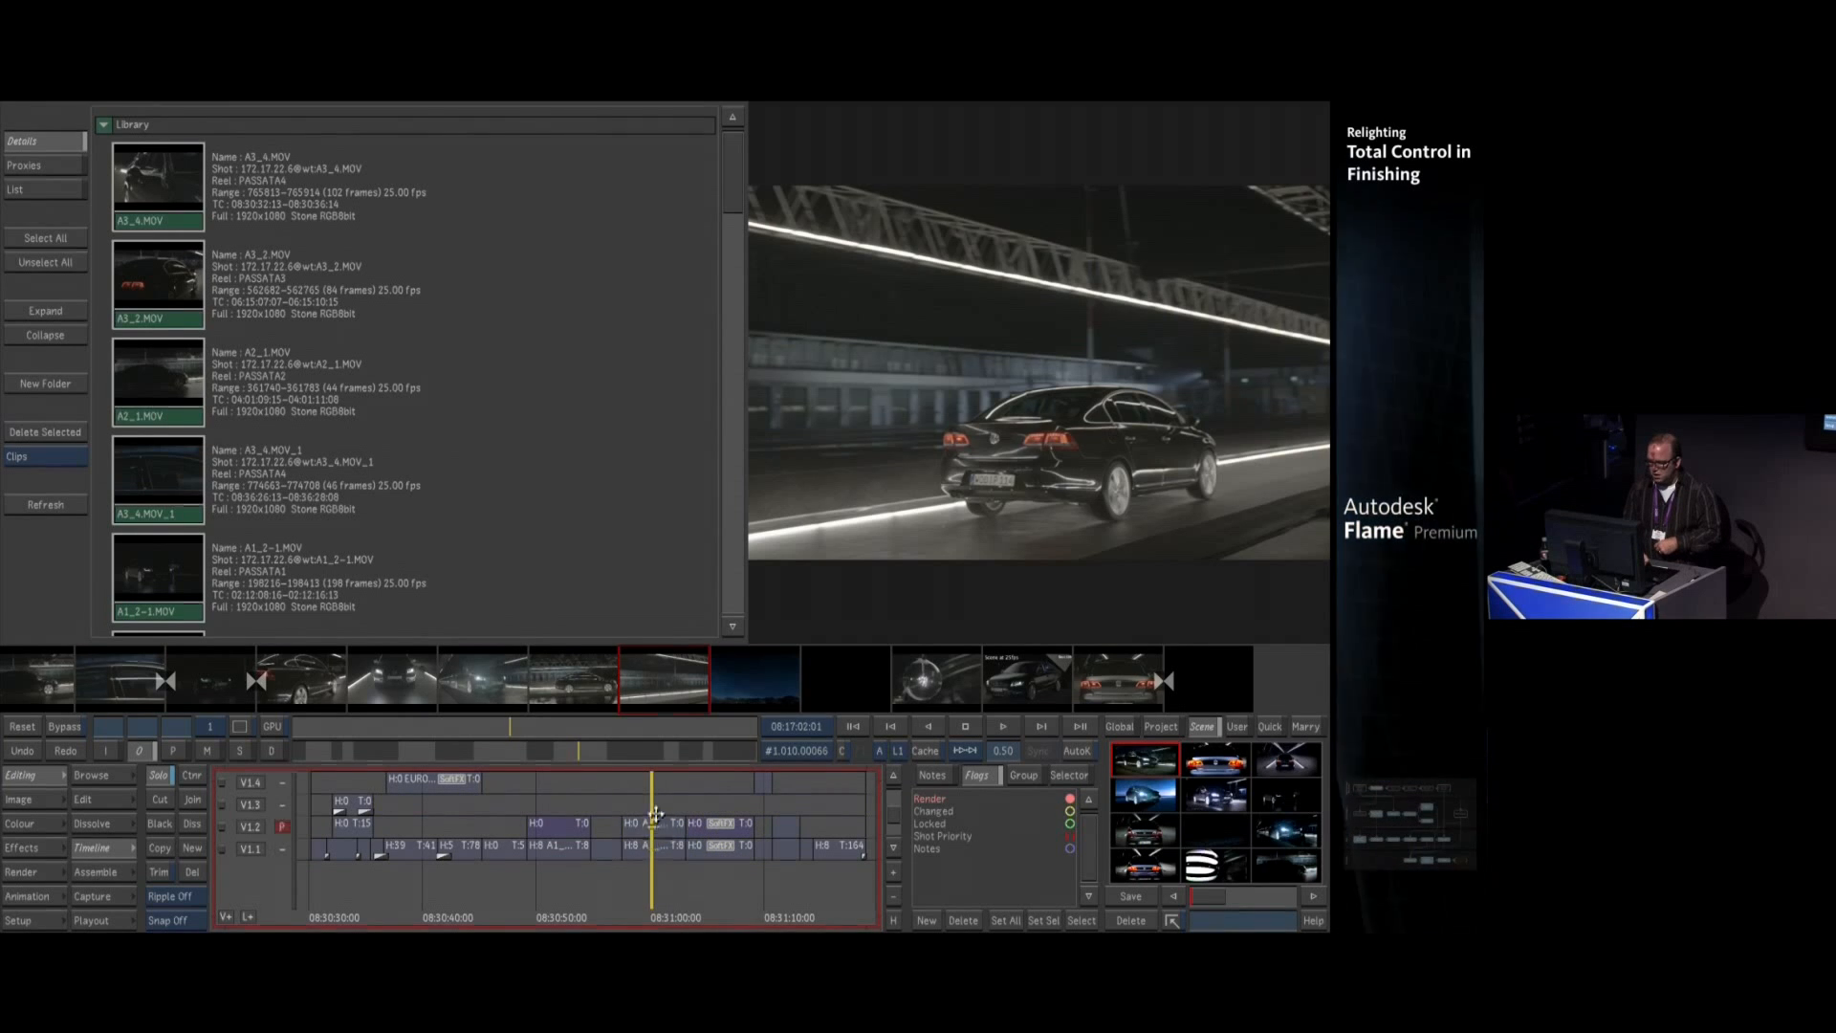
click(624, 854)
drag(372, 805, 352, 808)
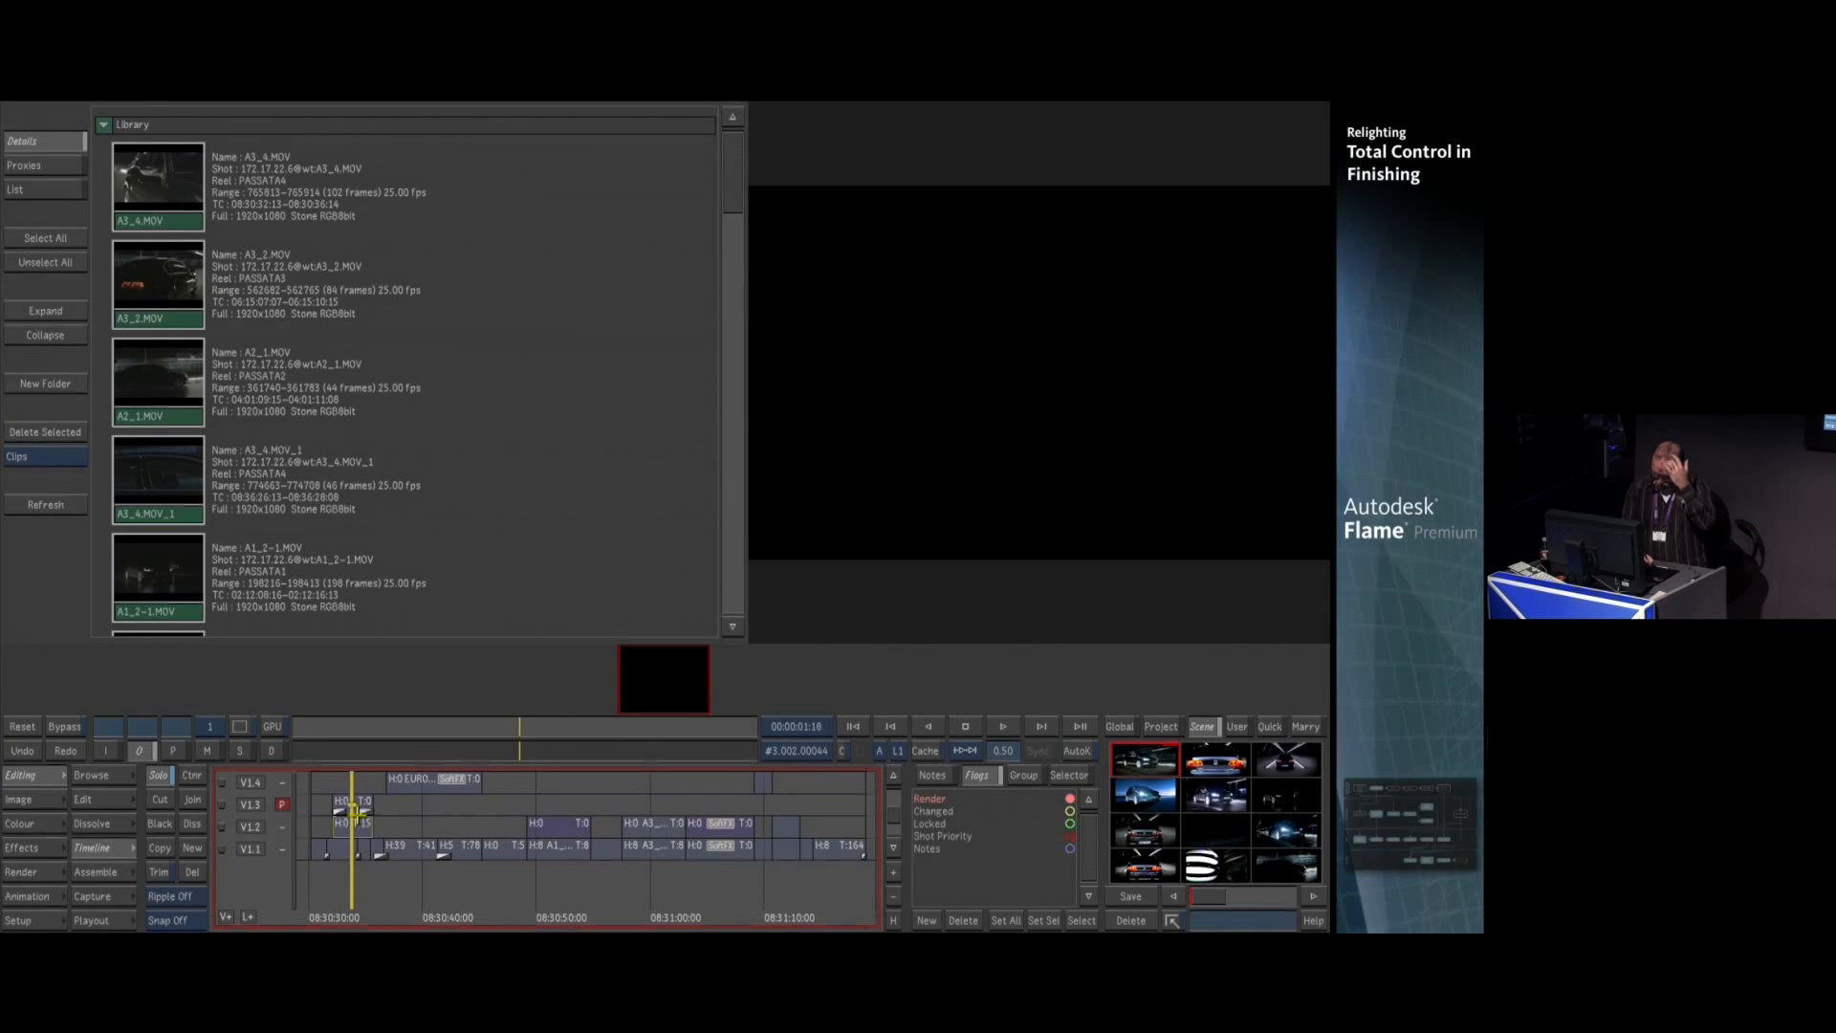
click(356, 825)
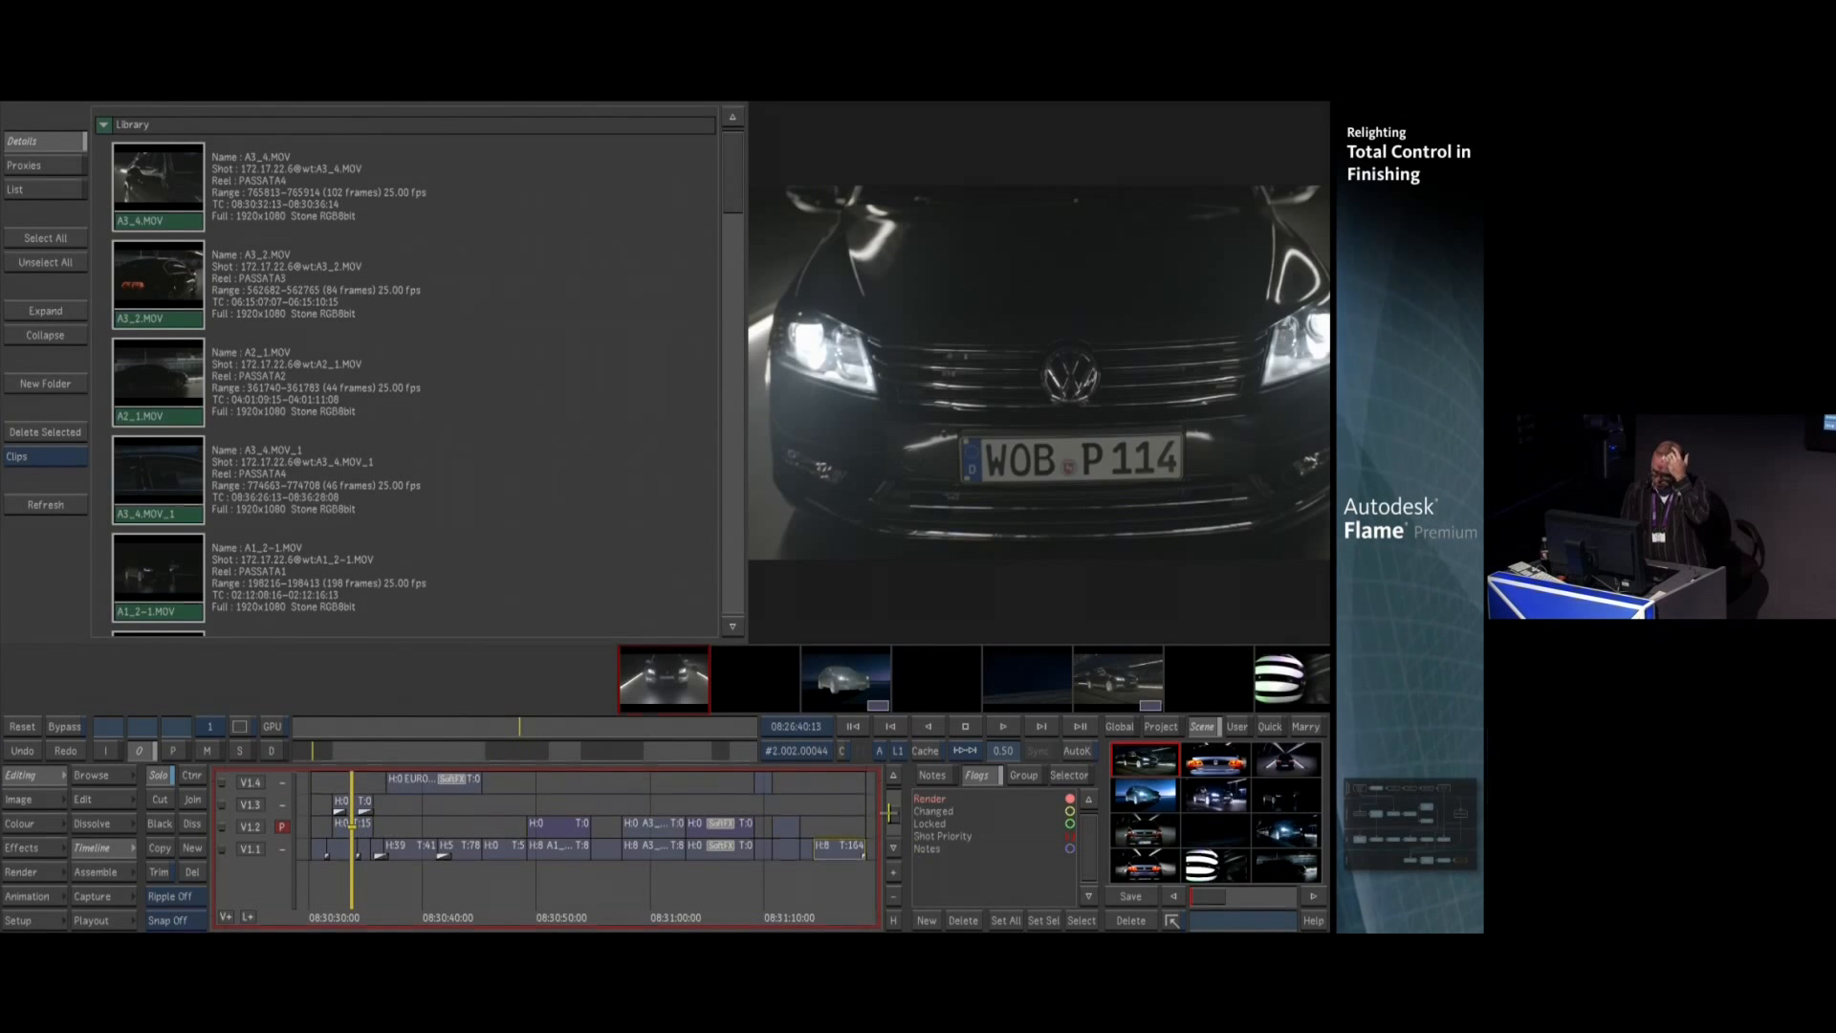
drag(350, 834, 580, 856)
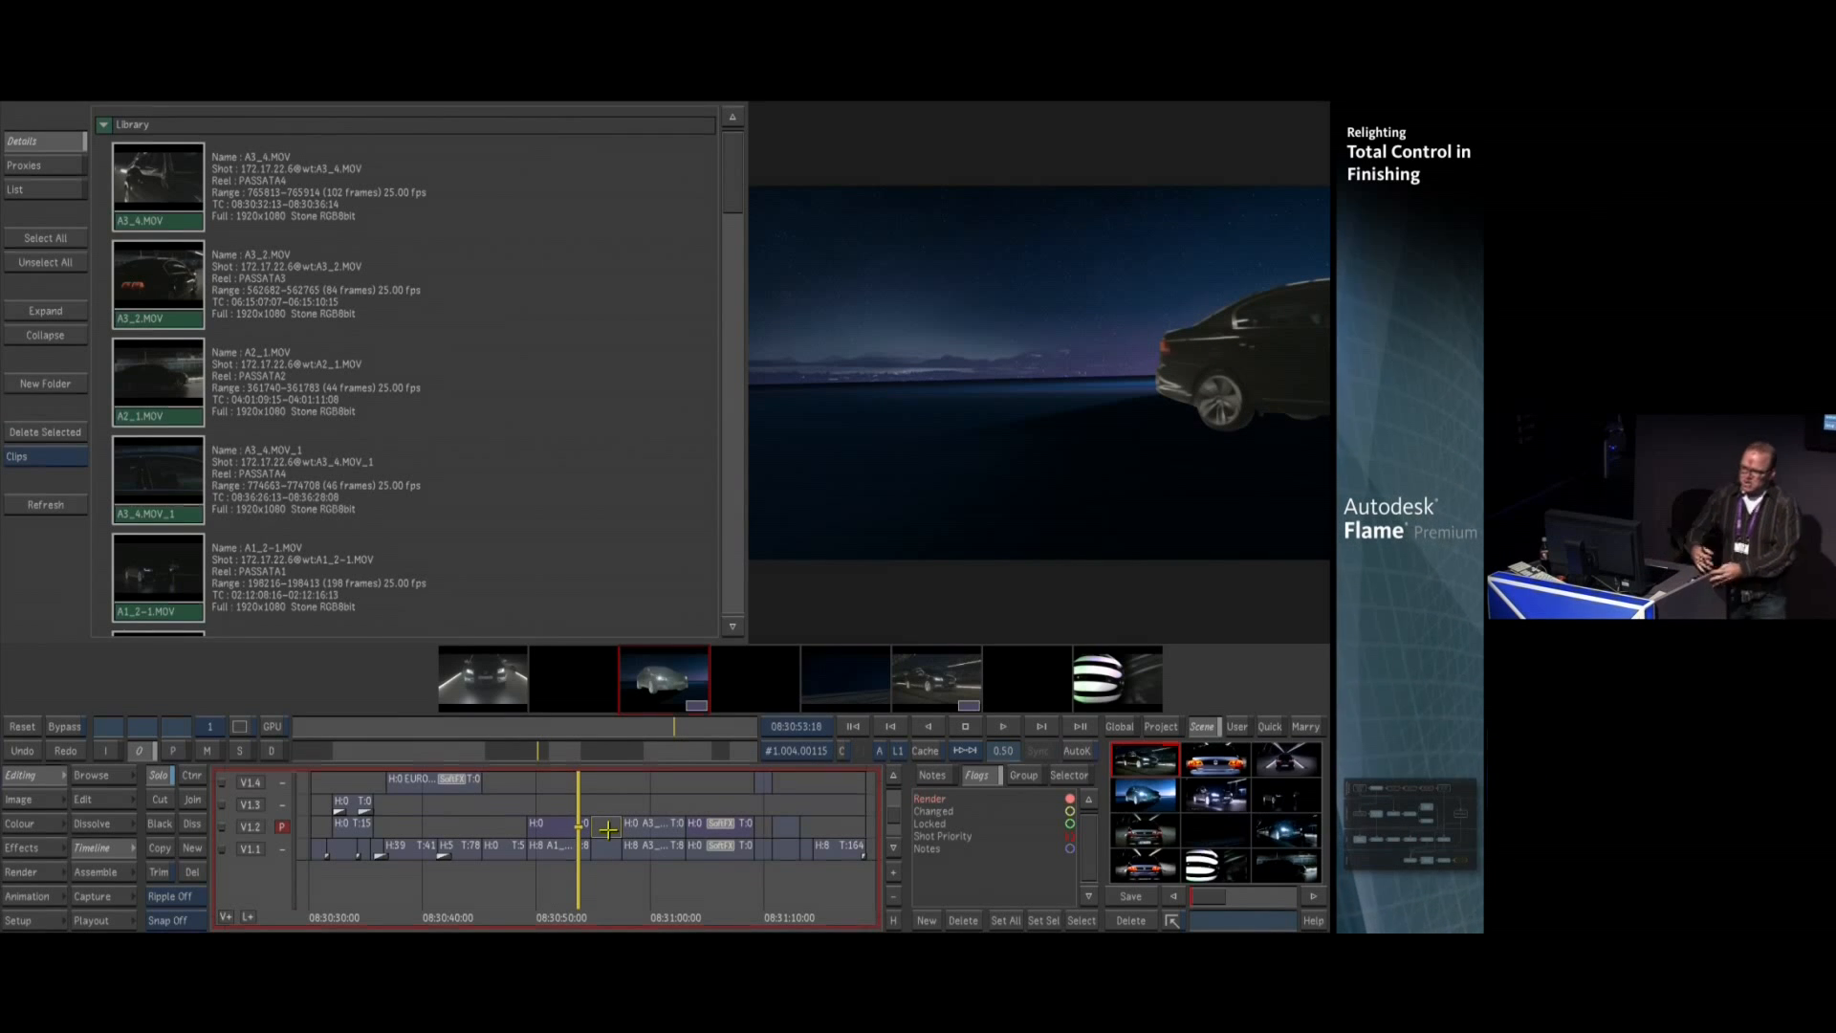
Load the TUESDAY_AT_LAST grade and return to the first frame of the timeline
click(32, 918)
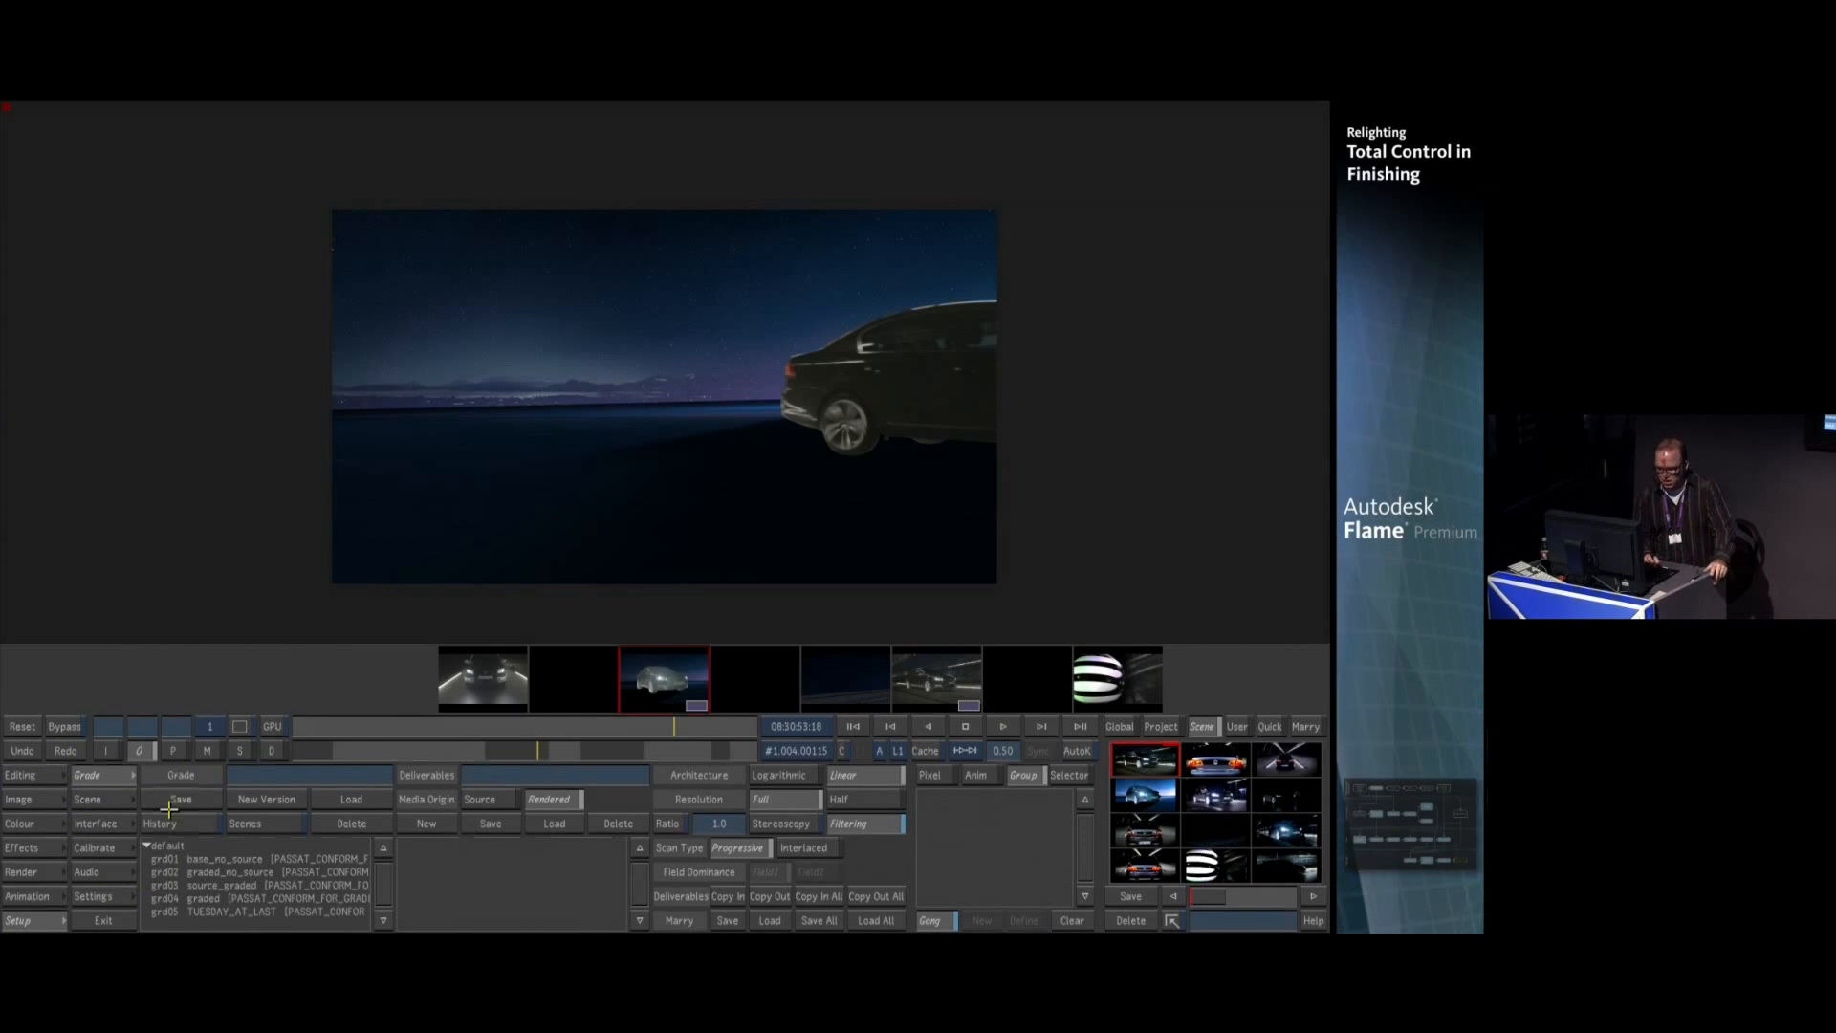
click(249, 909)
click(351, 799)
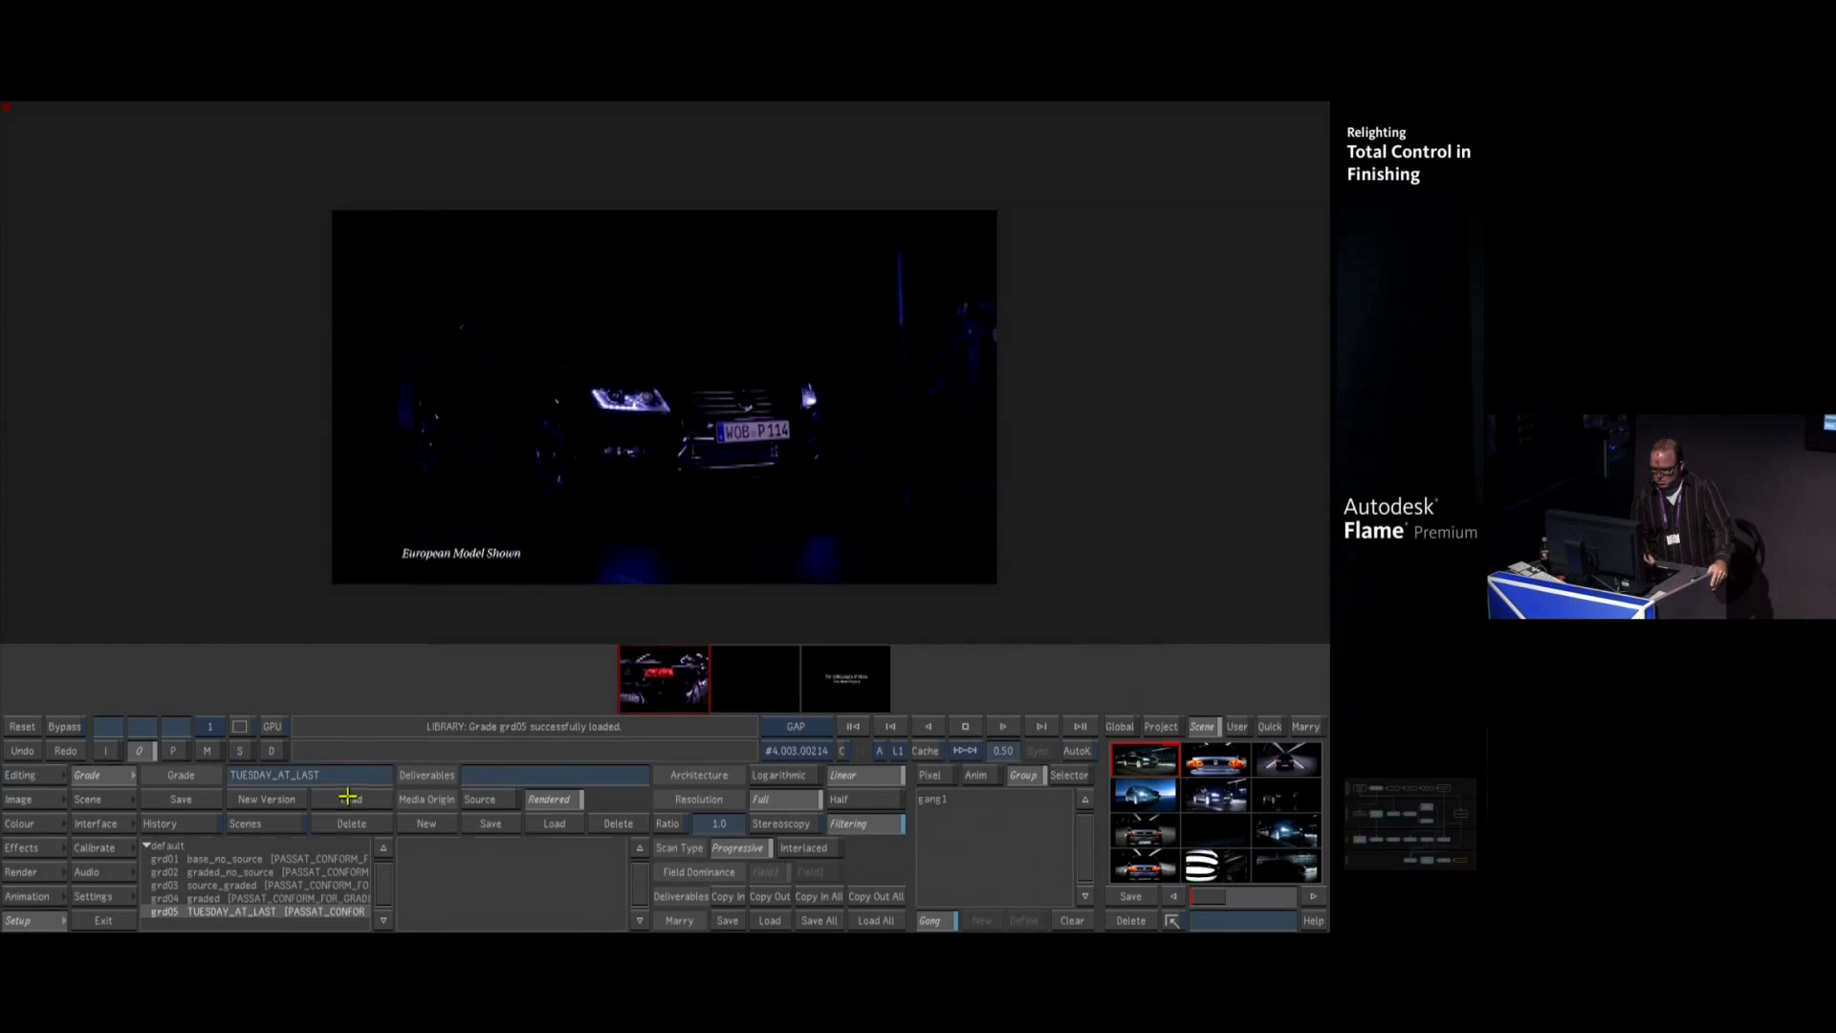
mouse_move(308, 753)
mouse_down()
mouse_move(422, 735)
mouse_move(287, 750)
mouse_up()
click(57, 779)
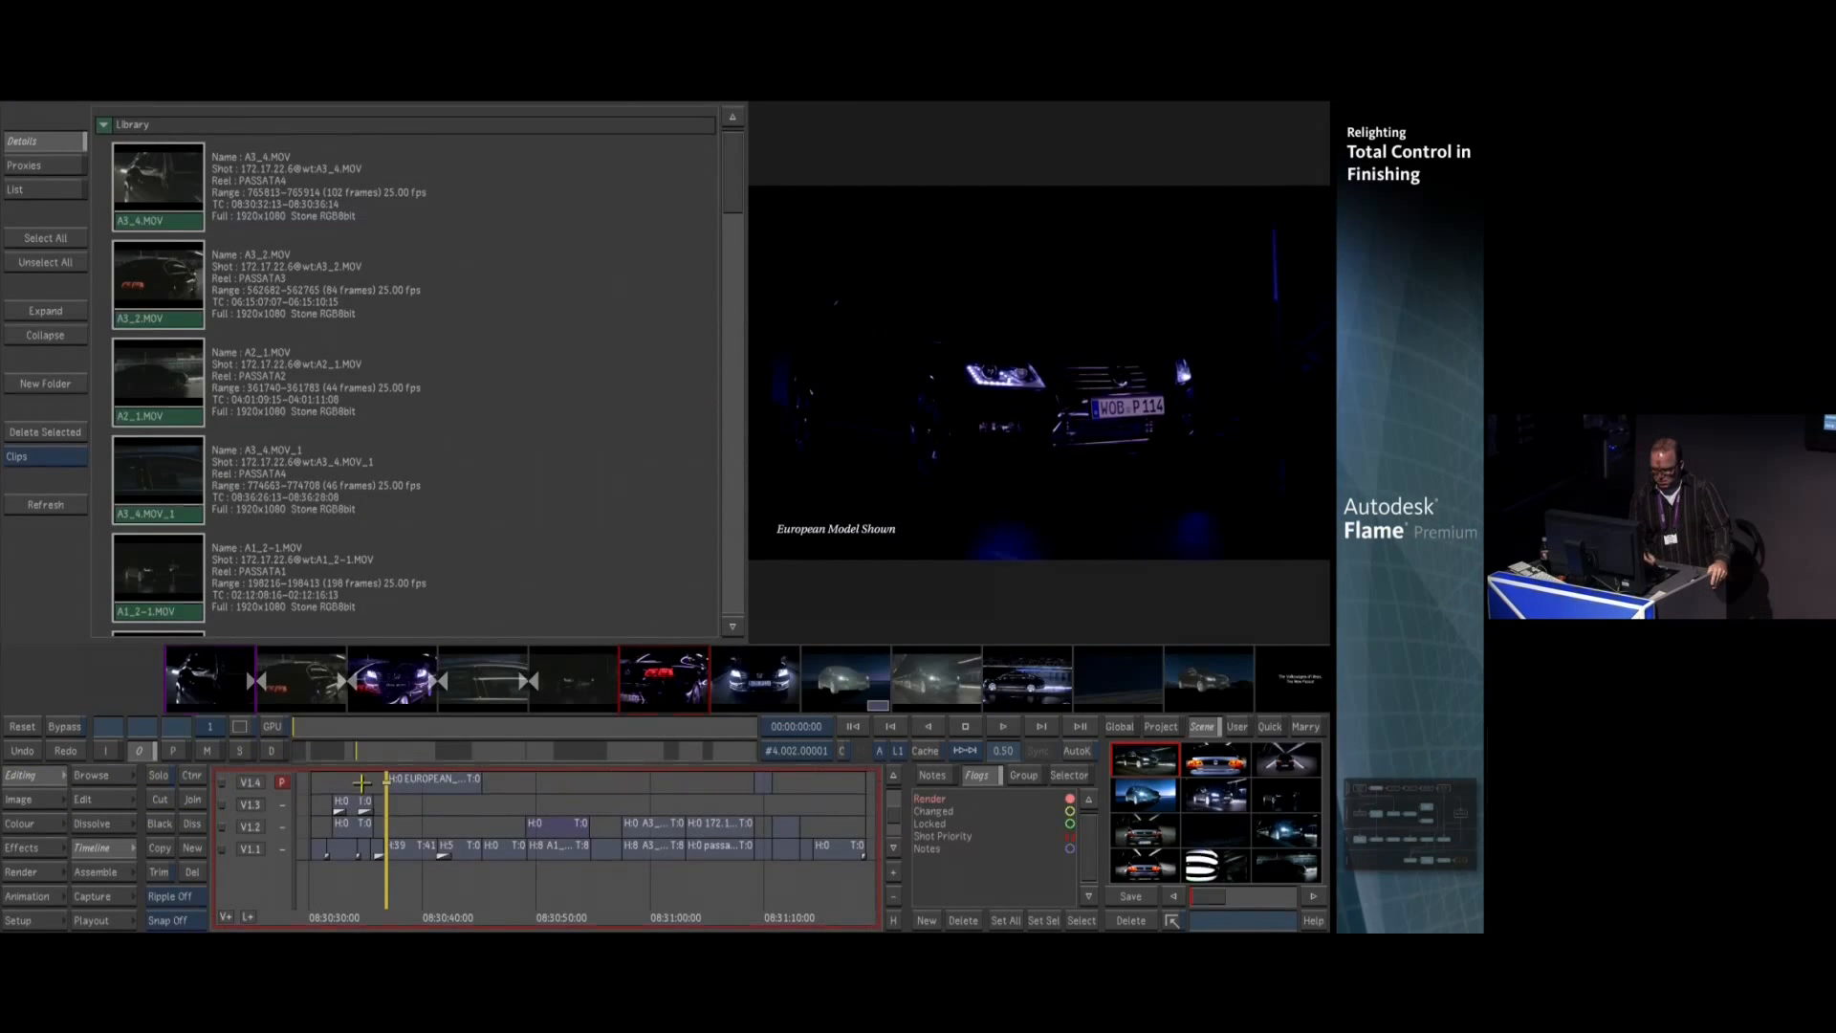
drag(359, 752, 275, 752)
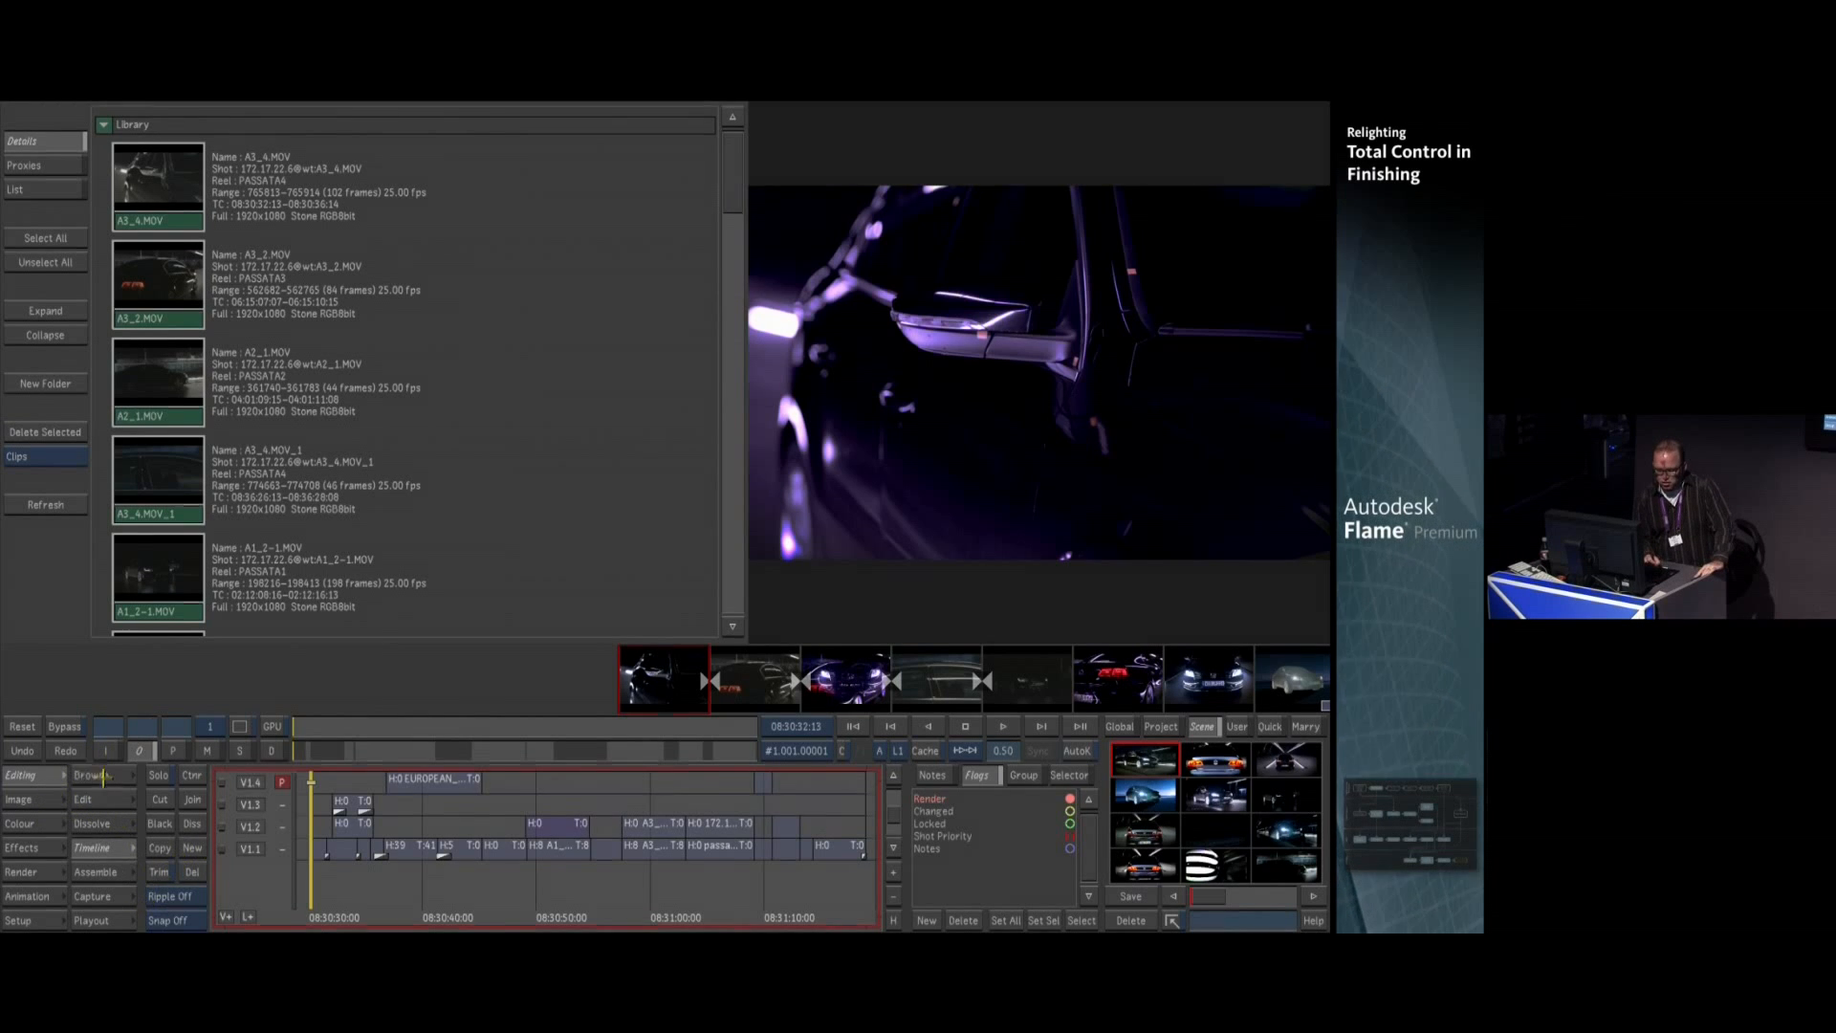
Change the cut to PASSAT_CONFORM_FOR_GRADING_EX1_4 while keeping the loaded grade
click(102, 776)
click(297, 885)
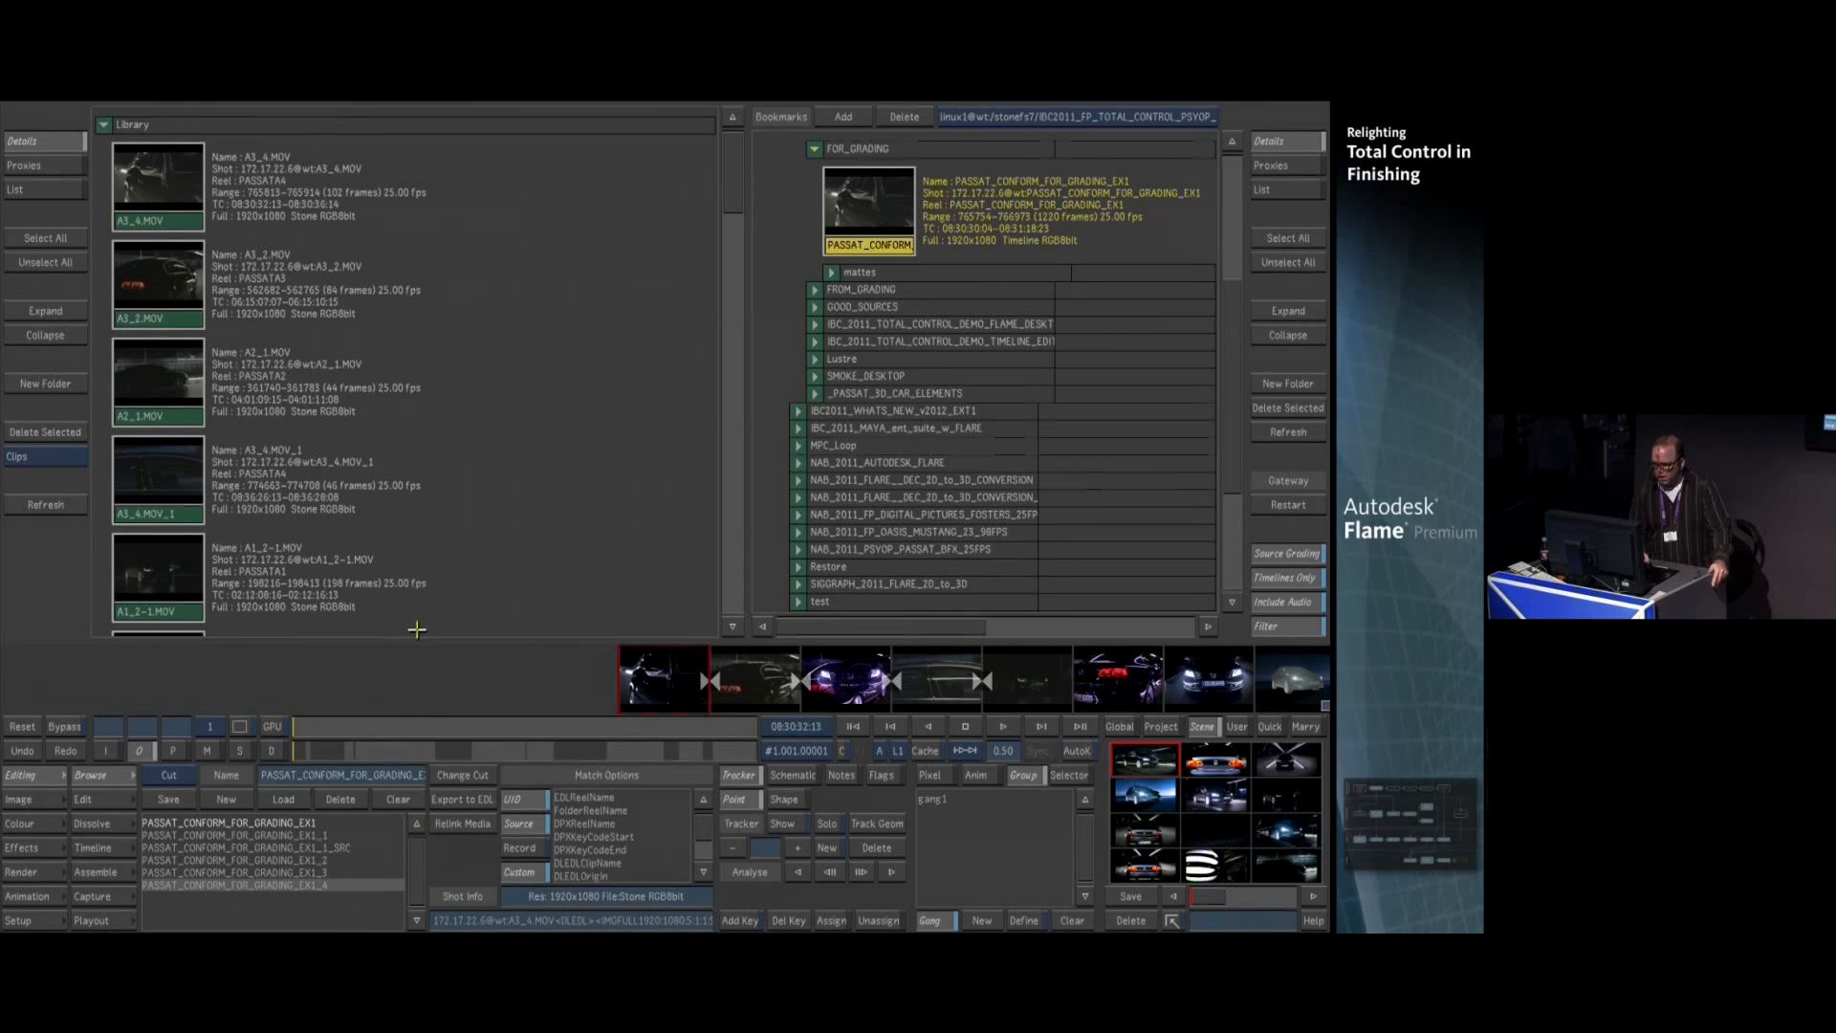
click(465, 775)
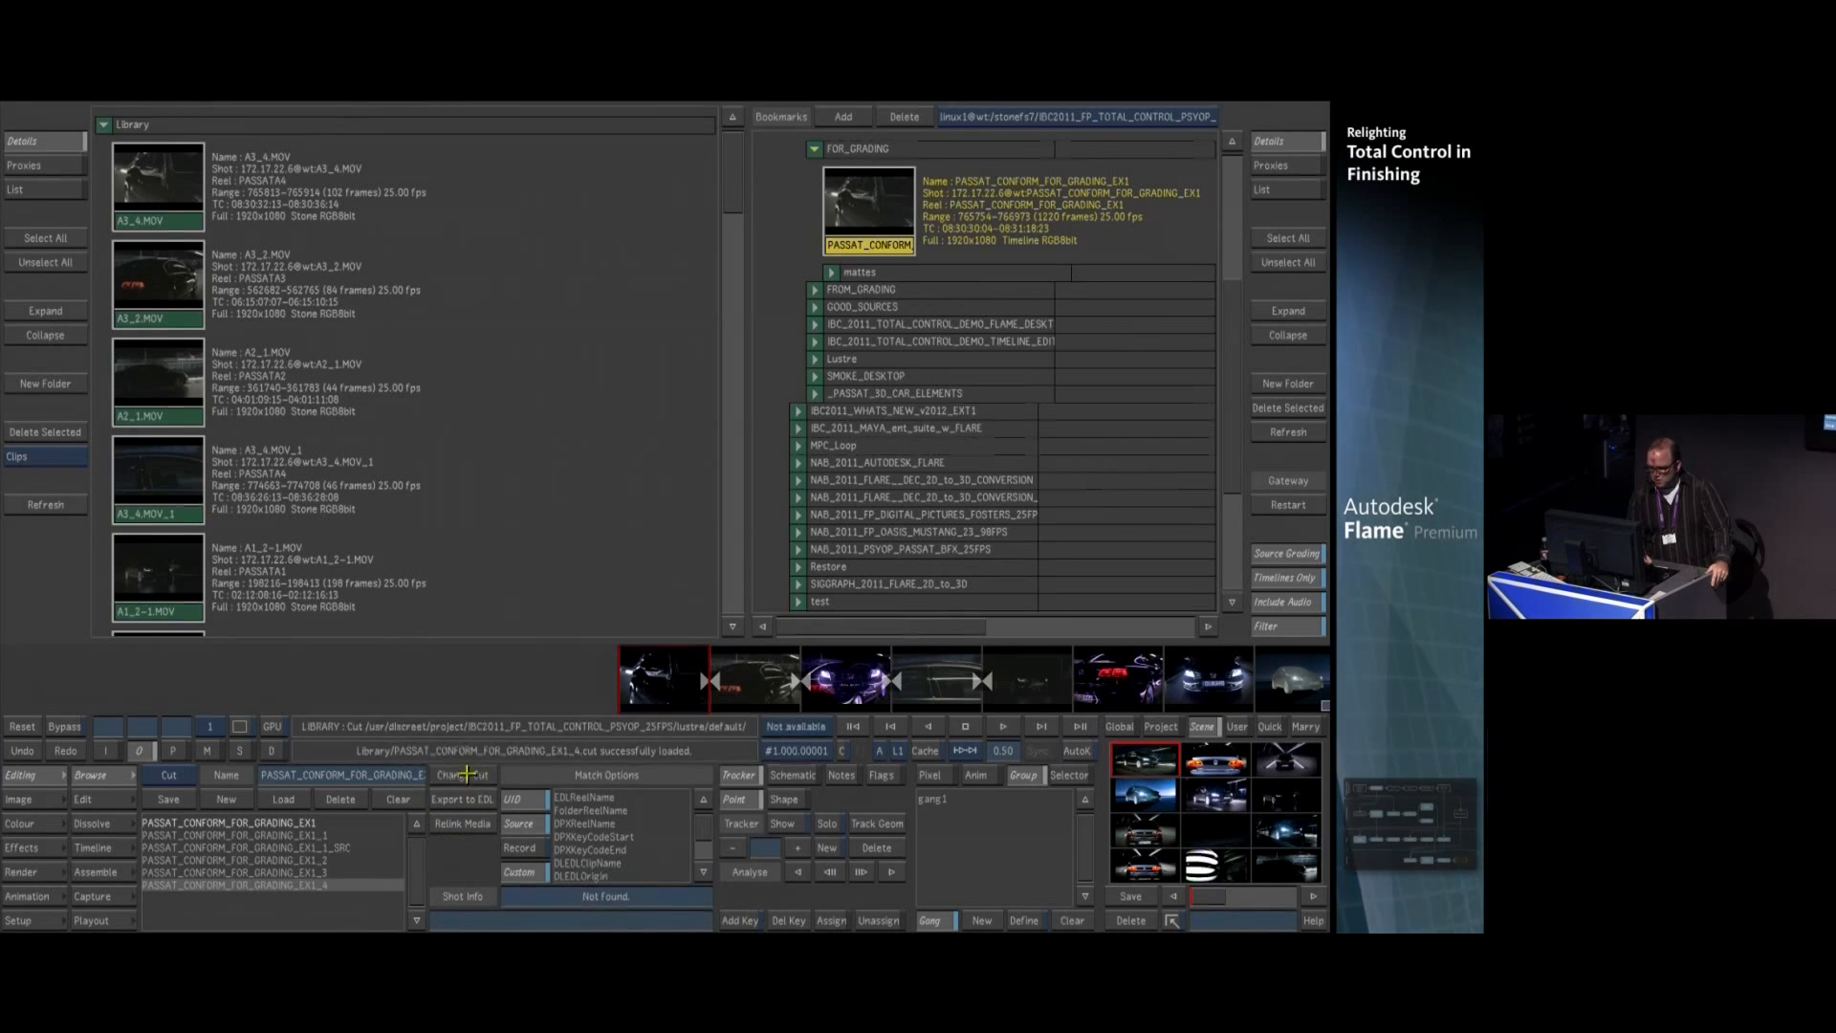
Create a new version of the grade for the source-graded cut and name it TUESSRC
click(40, 829)
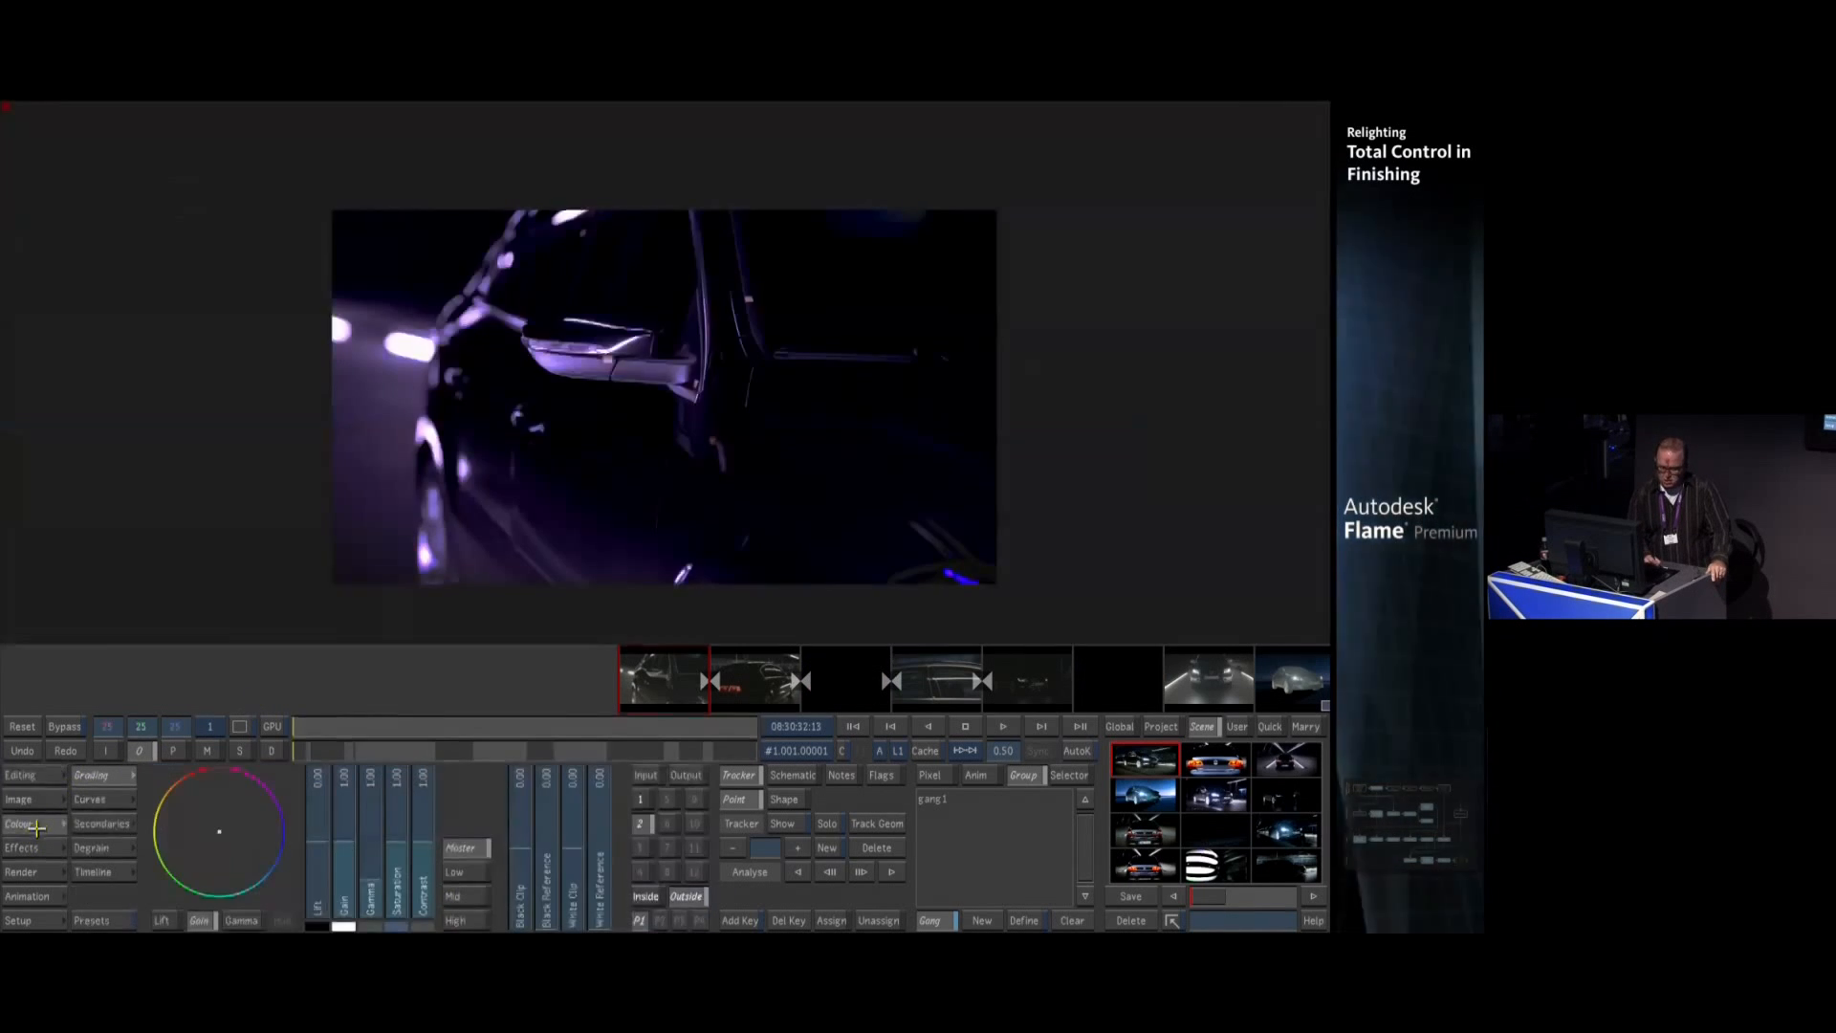
click(17, 920)
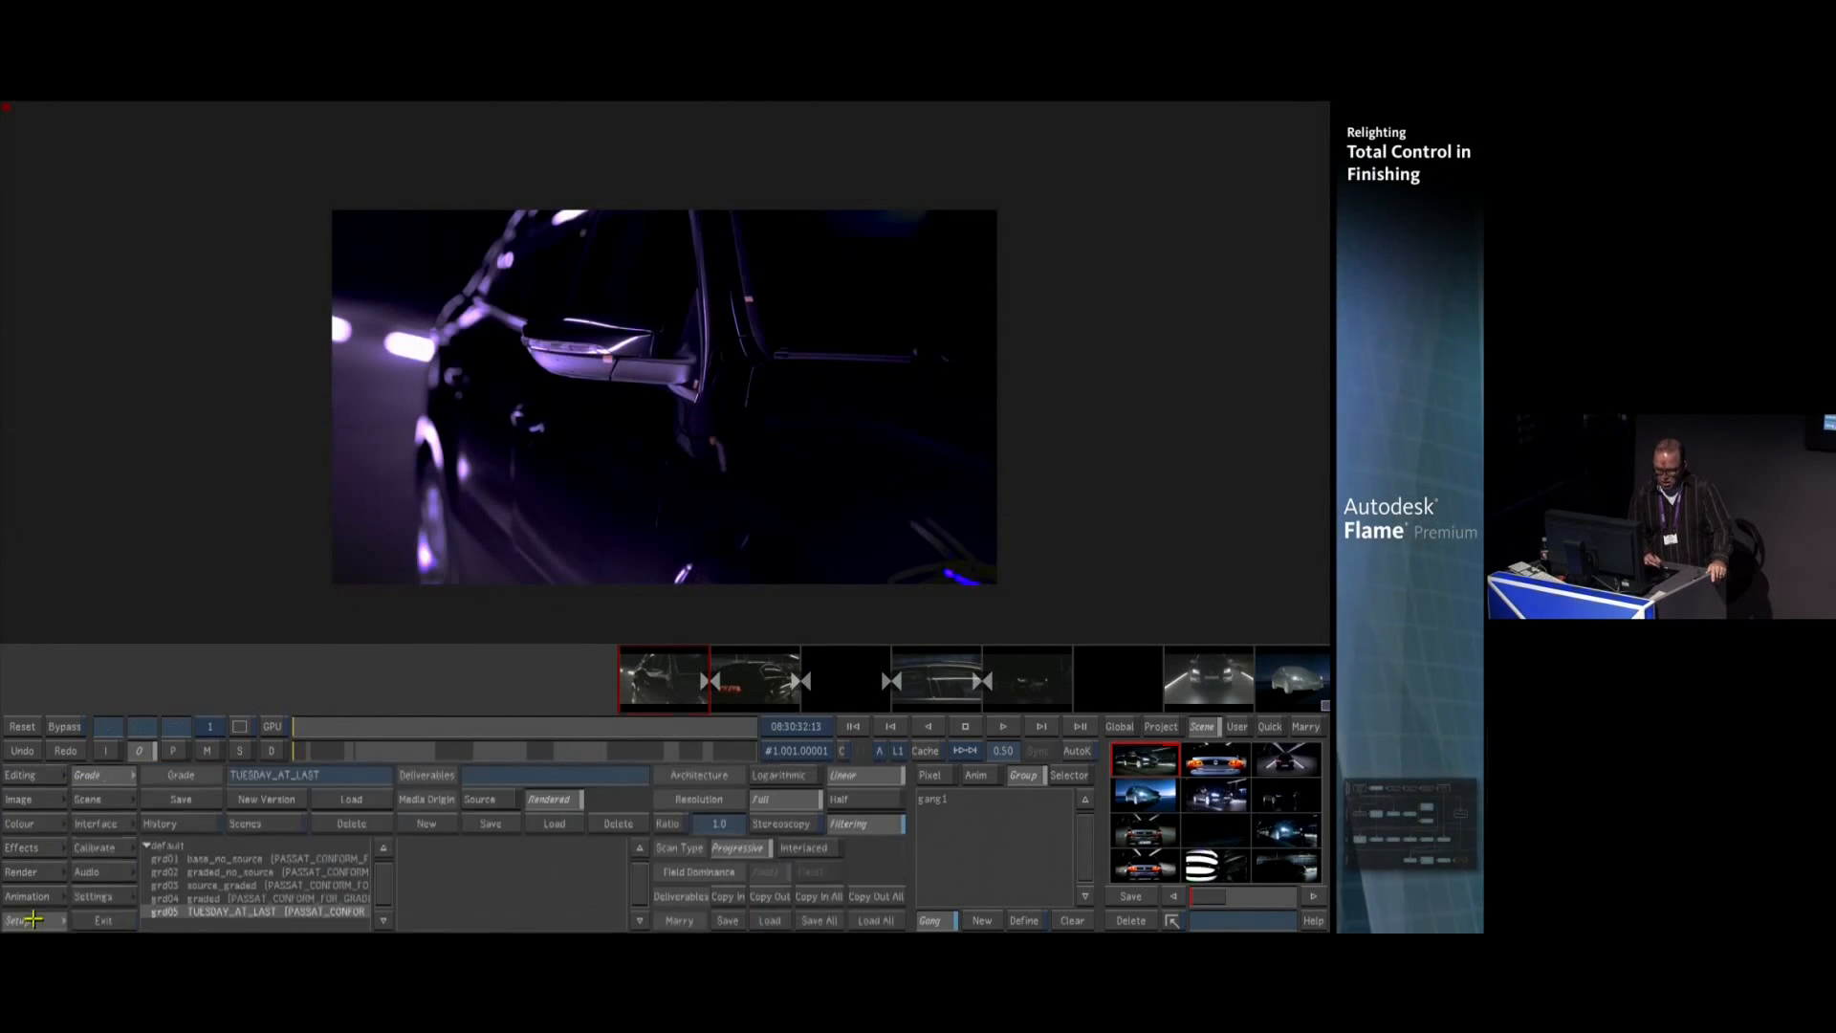
click(269, 799)
click(241, 777)
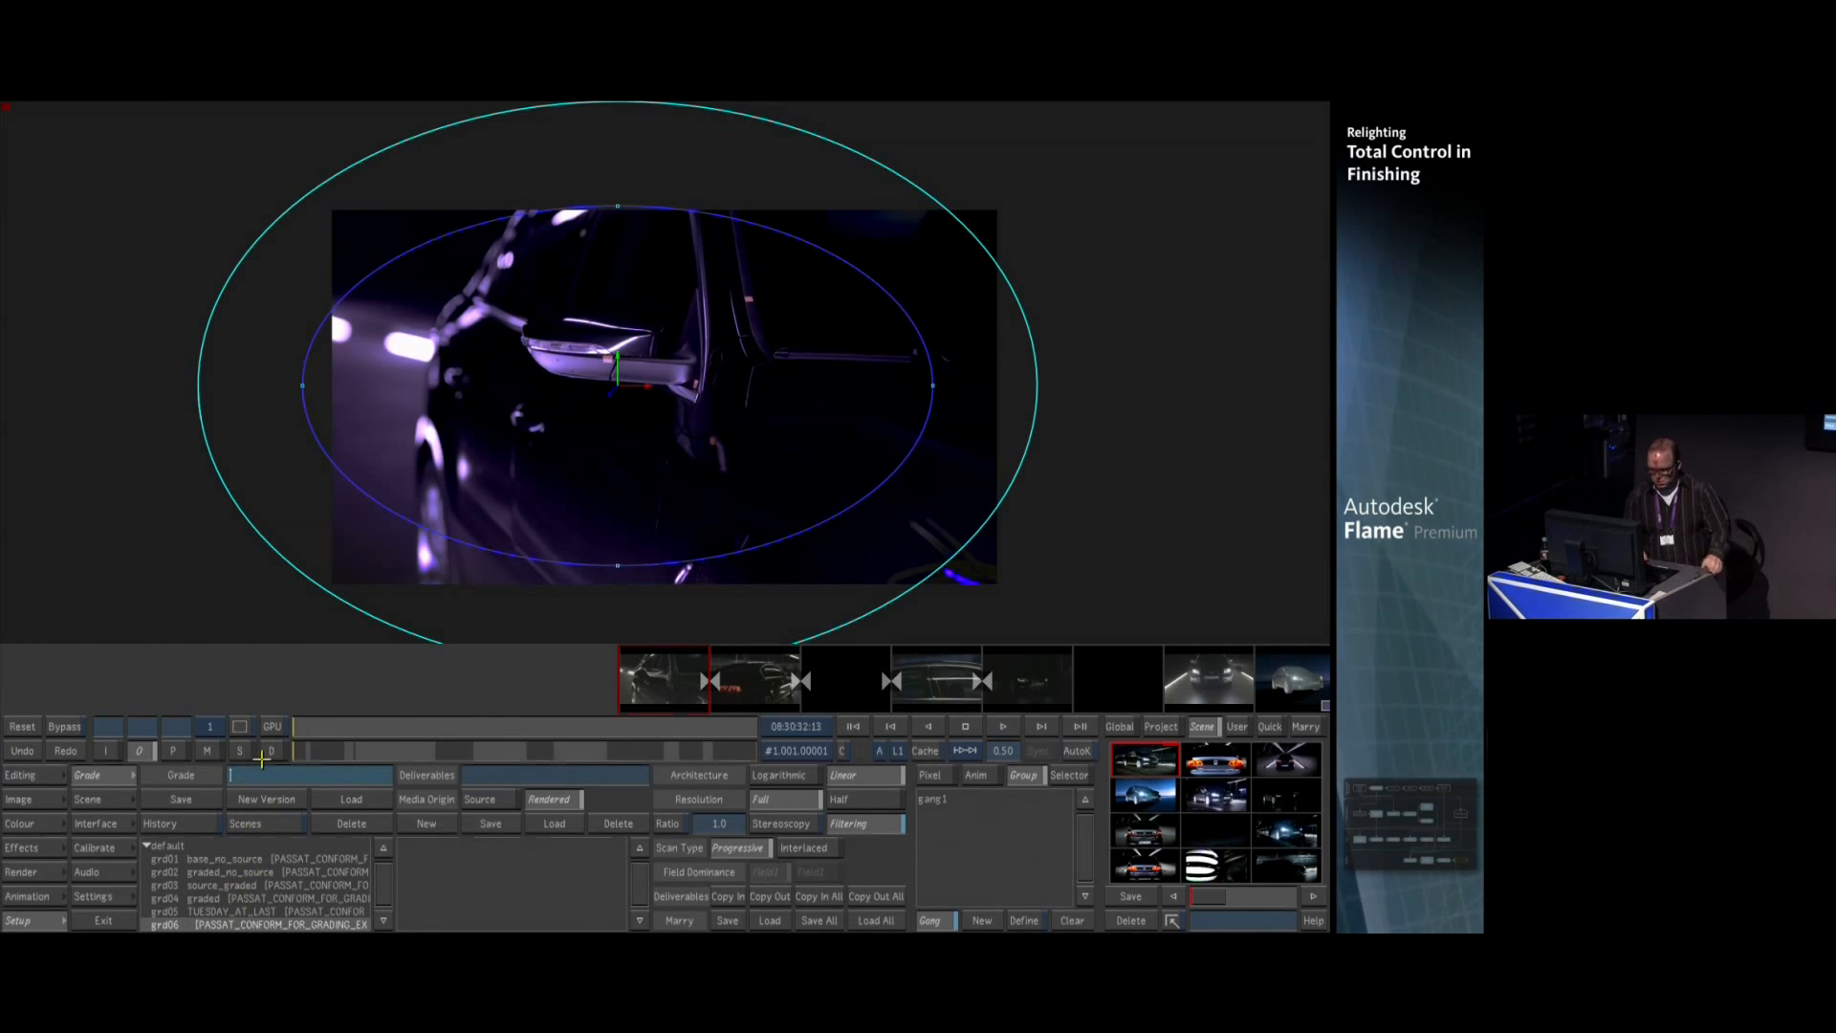
text(TUESSRC)
key(Return)
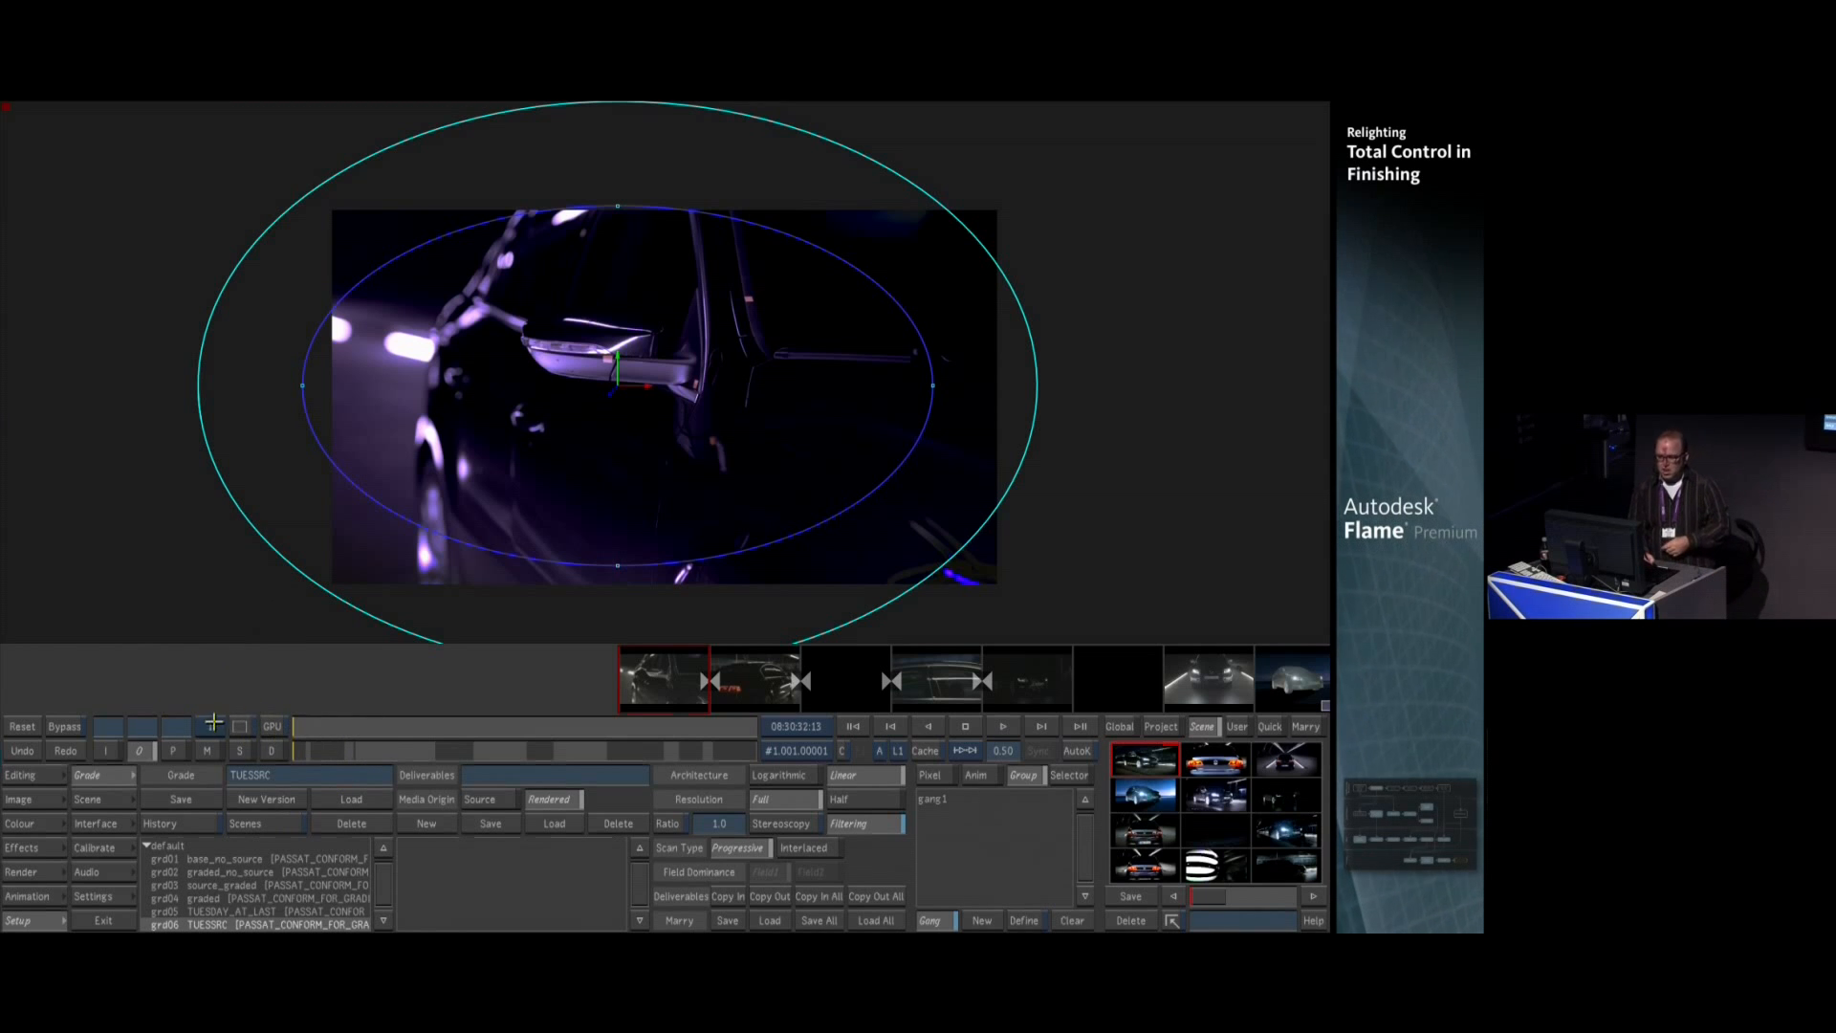
Scrub to the front headlight shot at 08:26:41:14 and open its colour grading controls
click(304, 753)
drag(304, 753, 450, 722)
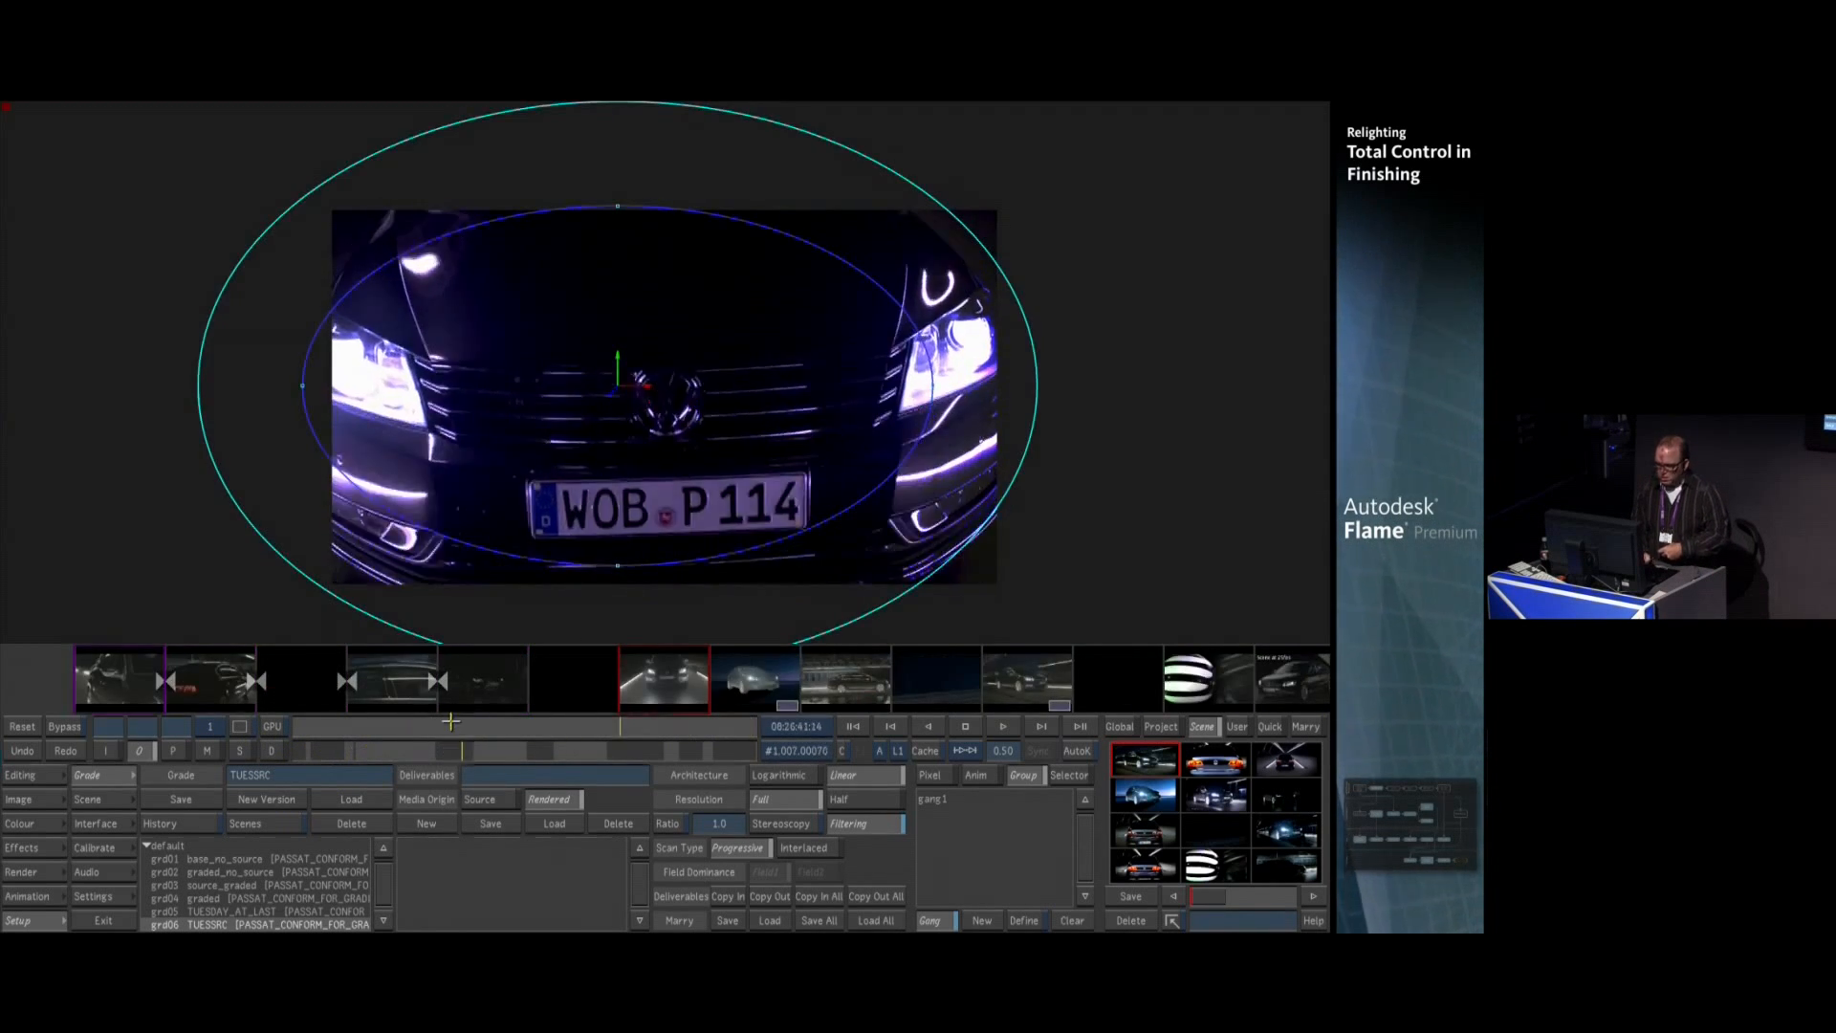
click(37, 827)
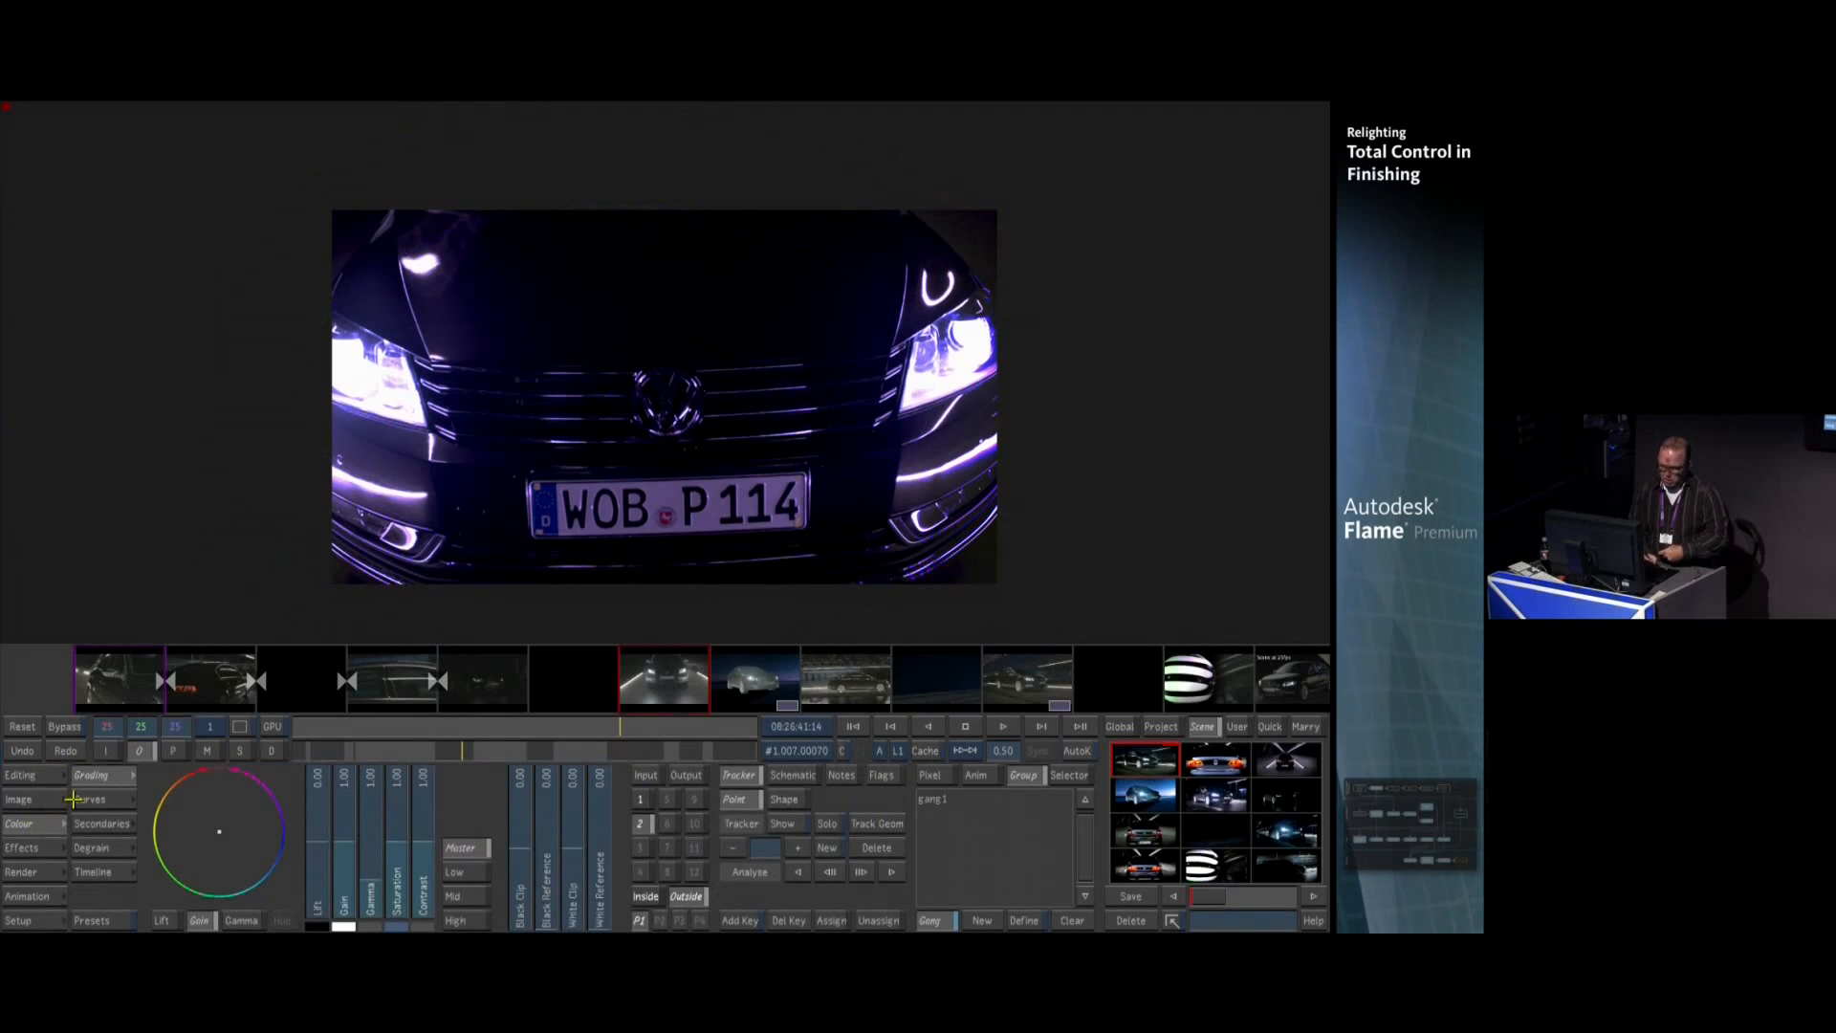
Scrub through the graded shots to compare the transferred look, ending back near the start of the timeline
click(496, 749)
drag(497, 750, 629, 754)
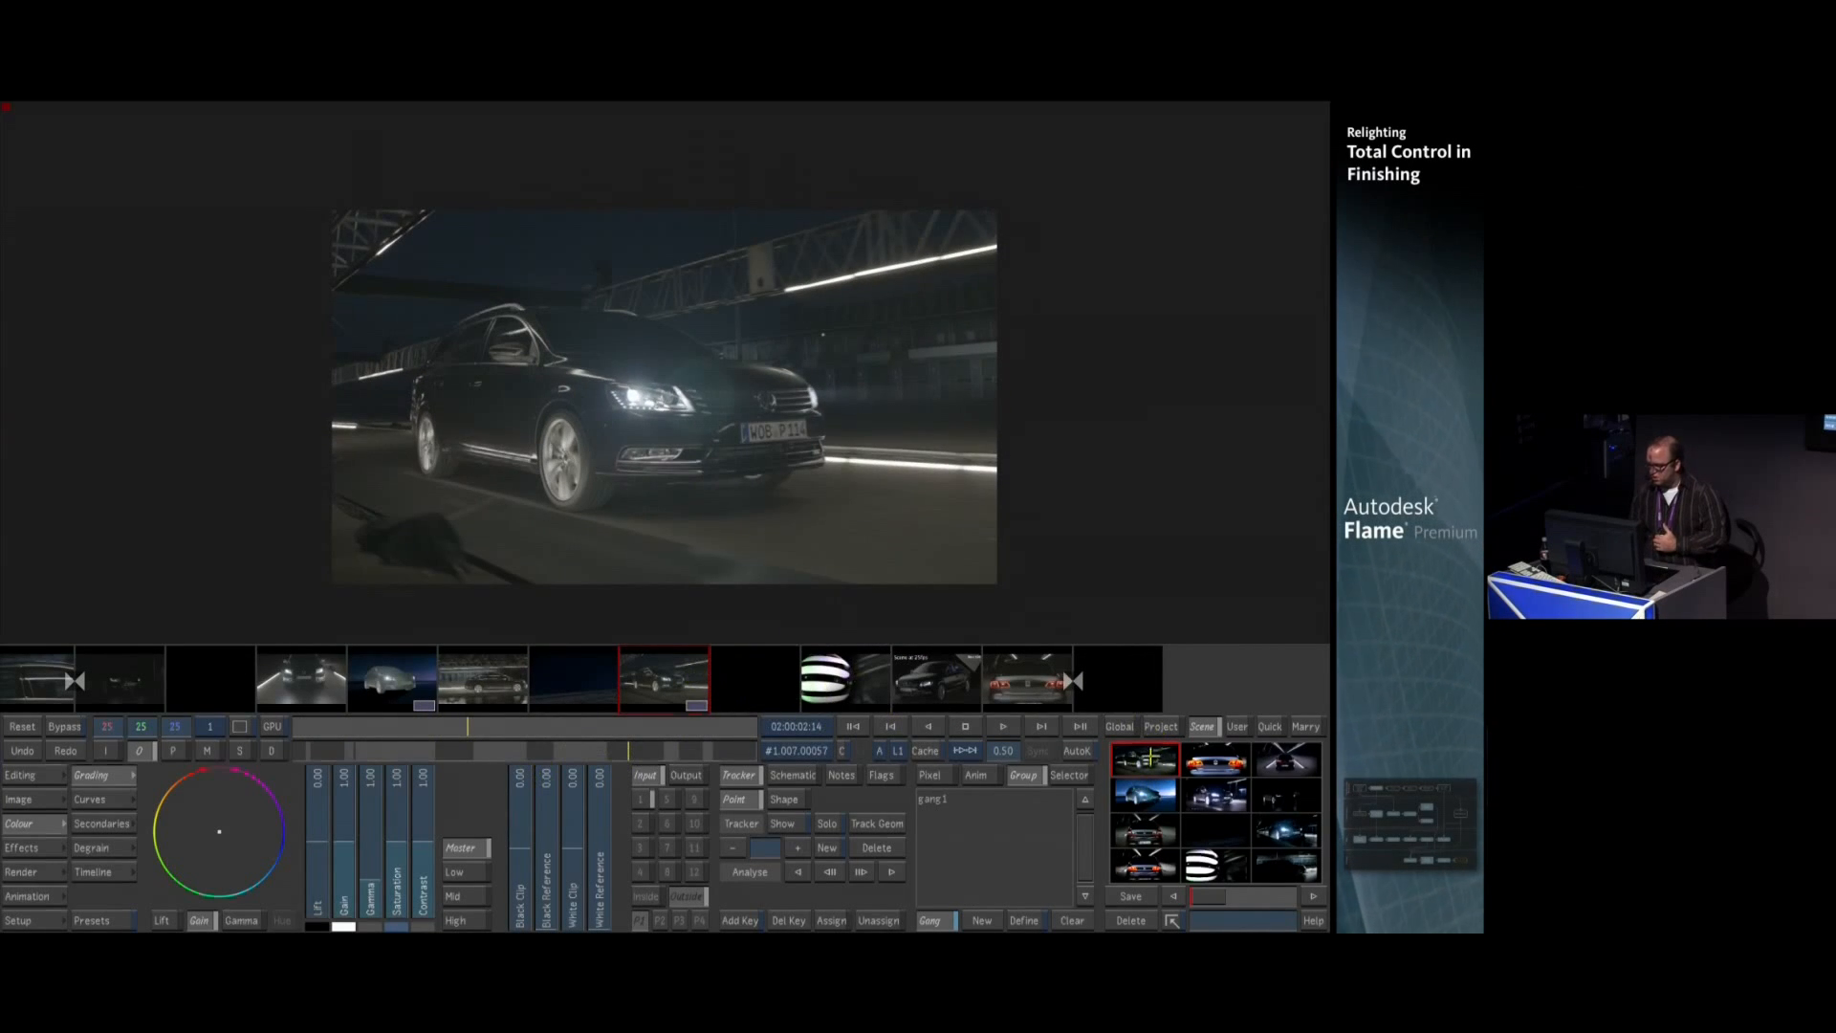
click(907, 482)
drag(665, 757, 352, 769)
Sort the assembled timeline in A-Mode by source, with heads and tails included
click(37, 774)
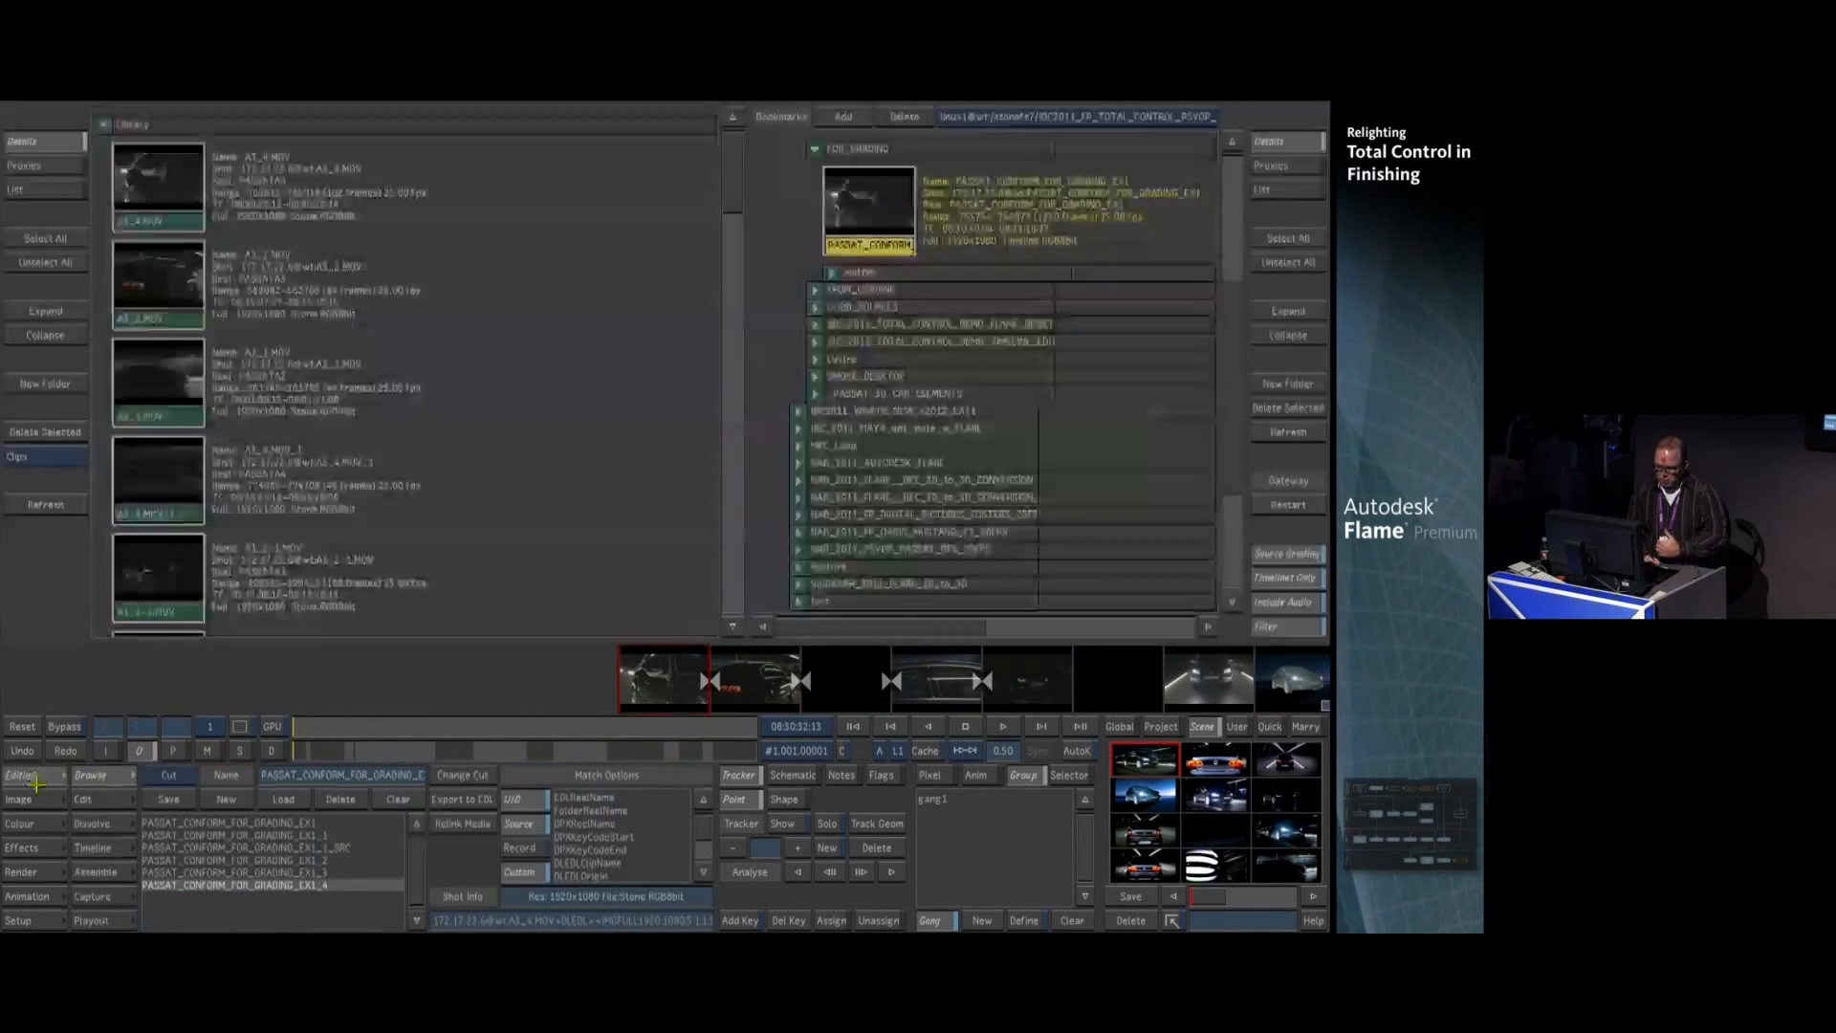
click(101, 872)
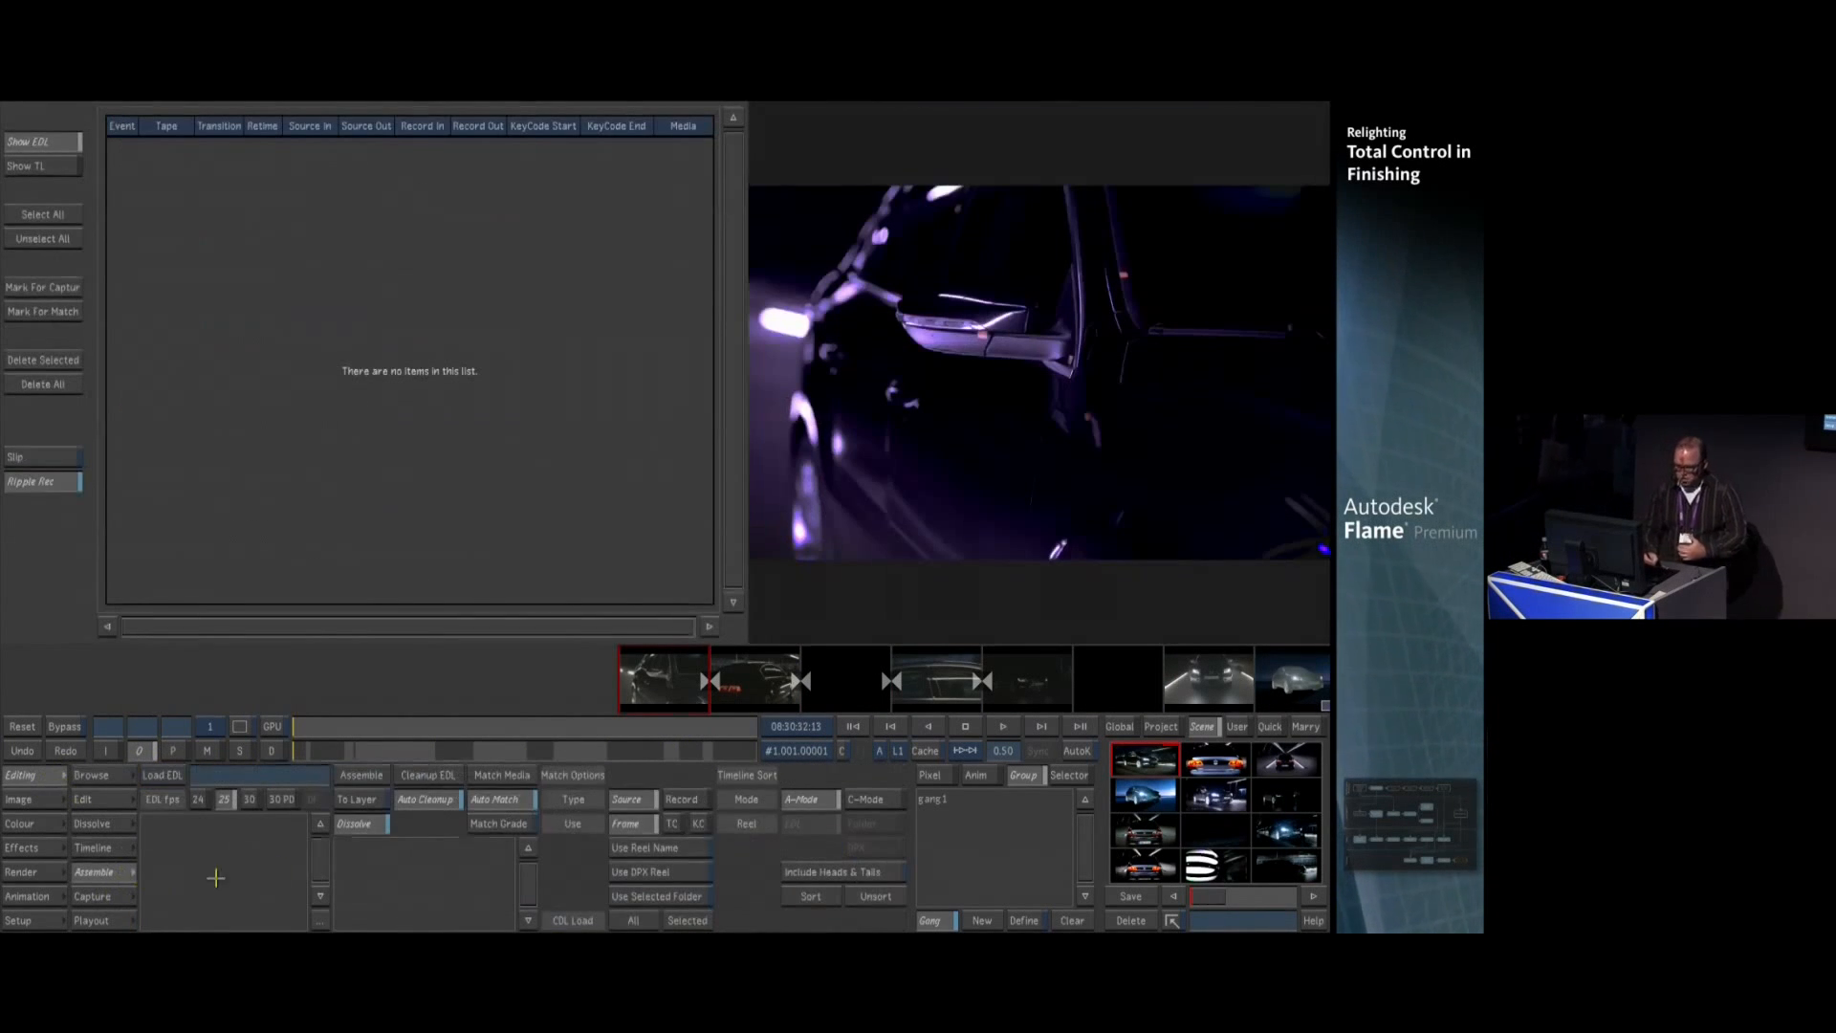
click(873, 800)
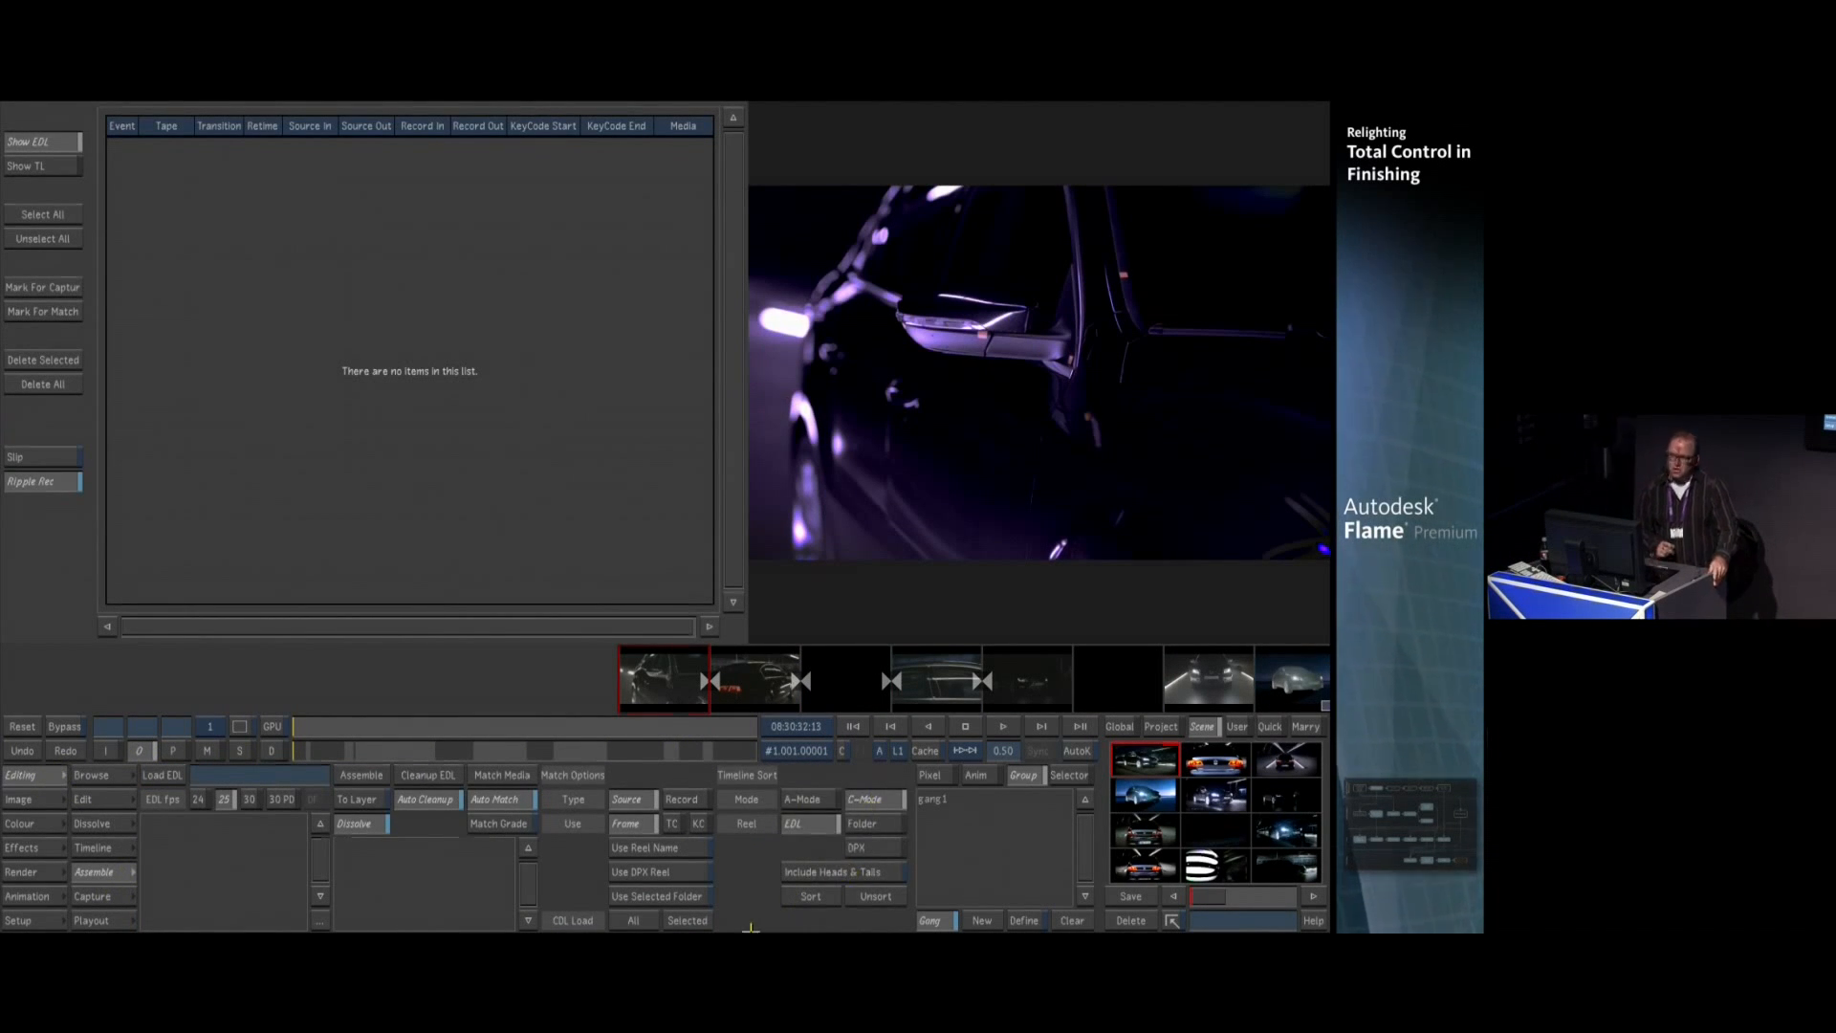
click(844, 871)
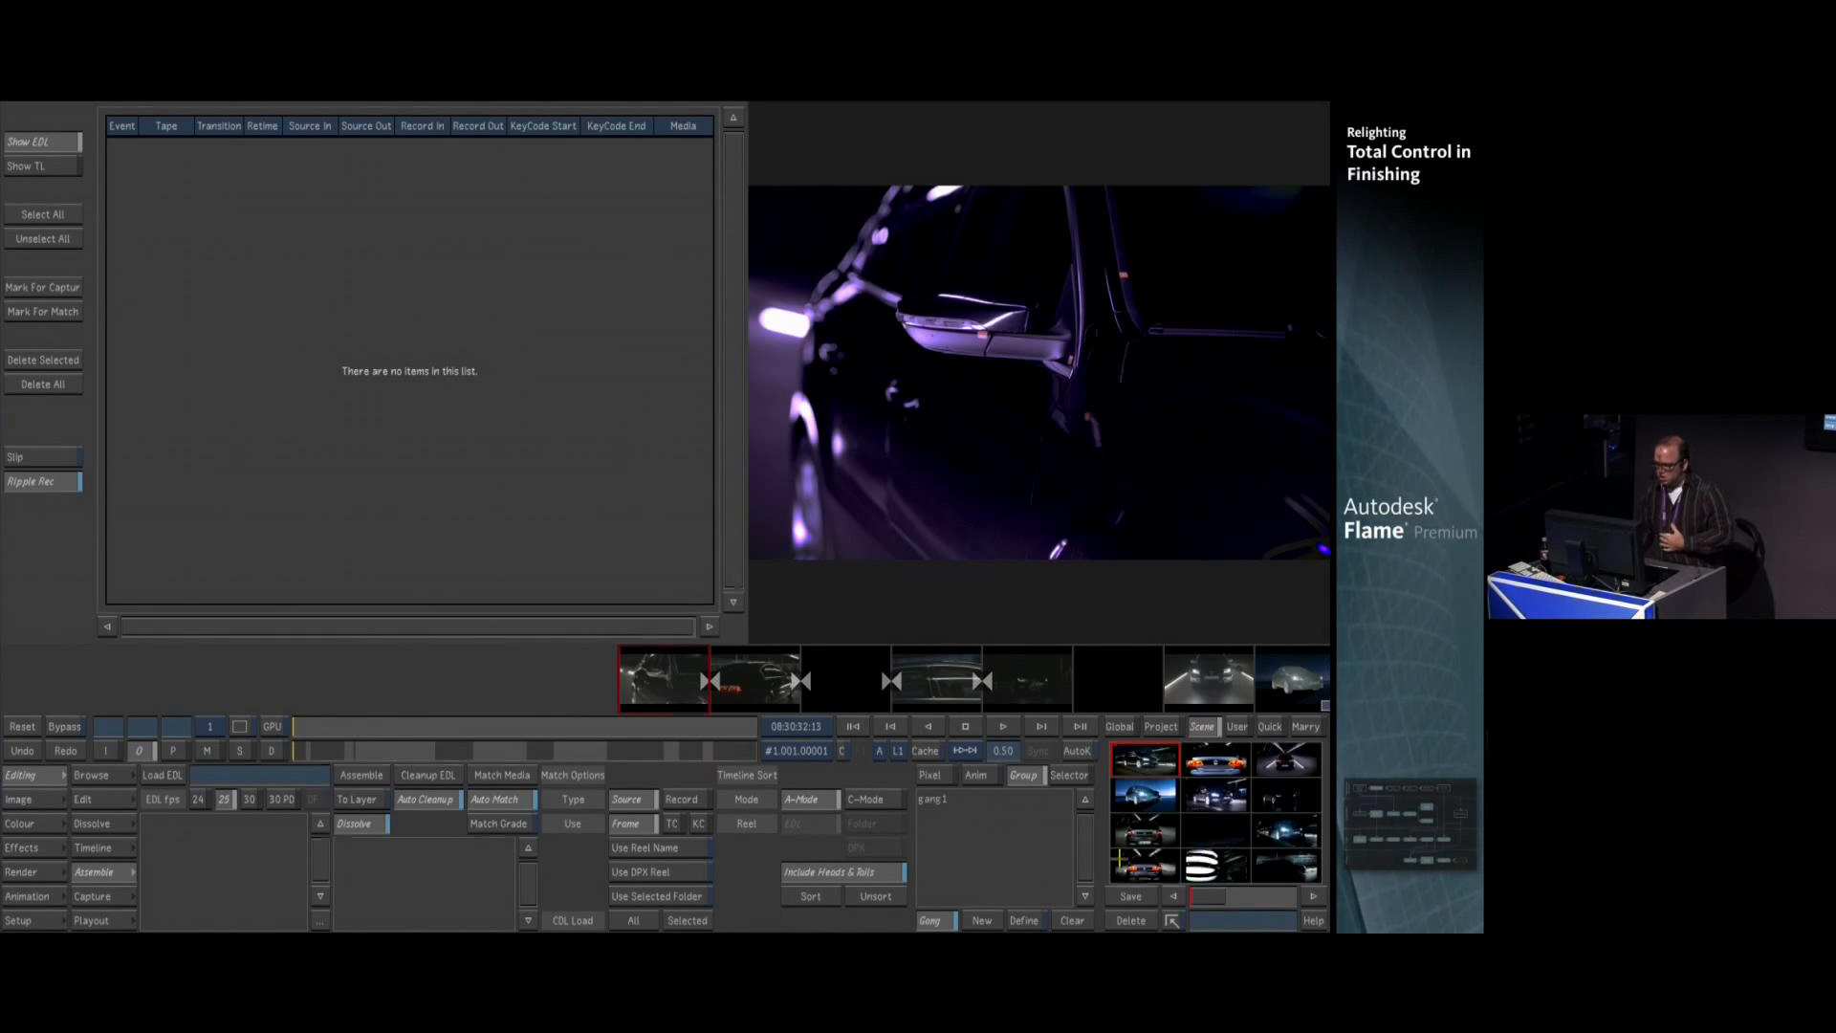
click(815, 895)
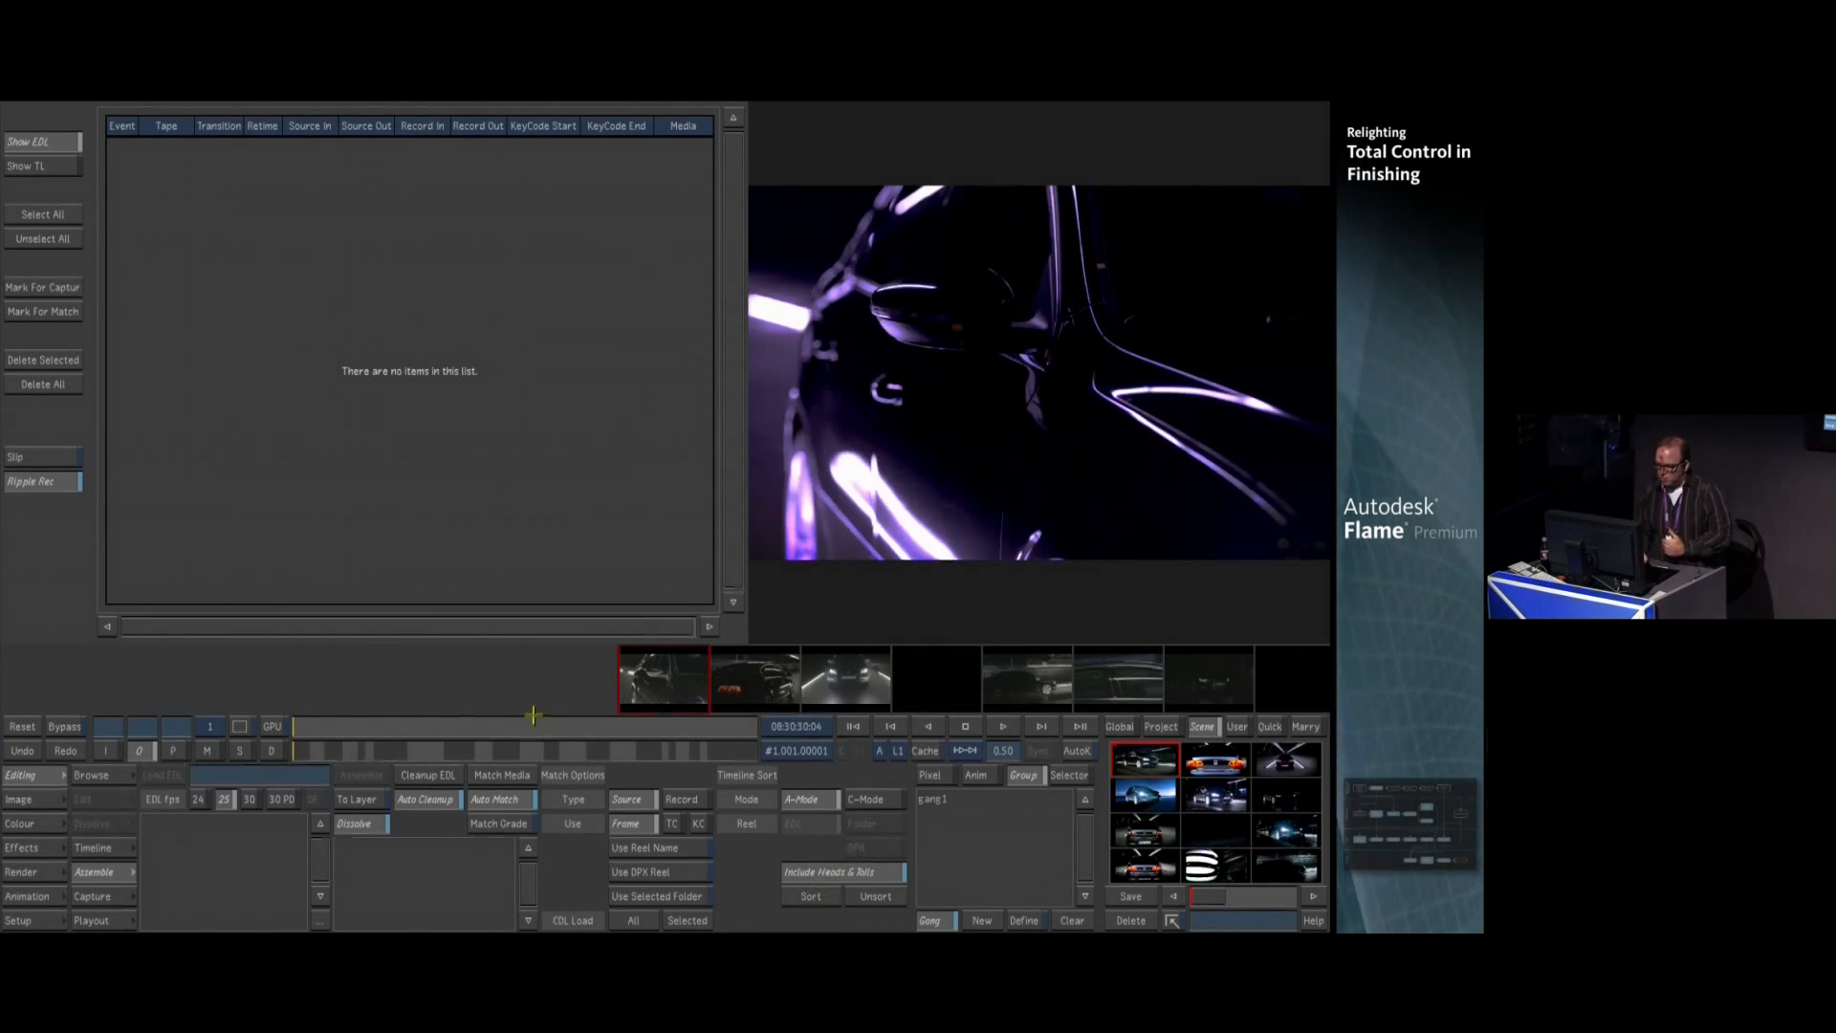
Scrub through the sorted shots and inspect their arrangement in the editing timeline and the cut list
drag(289, 757, 588, 780)
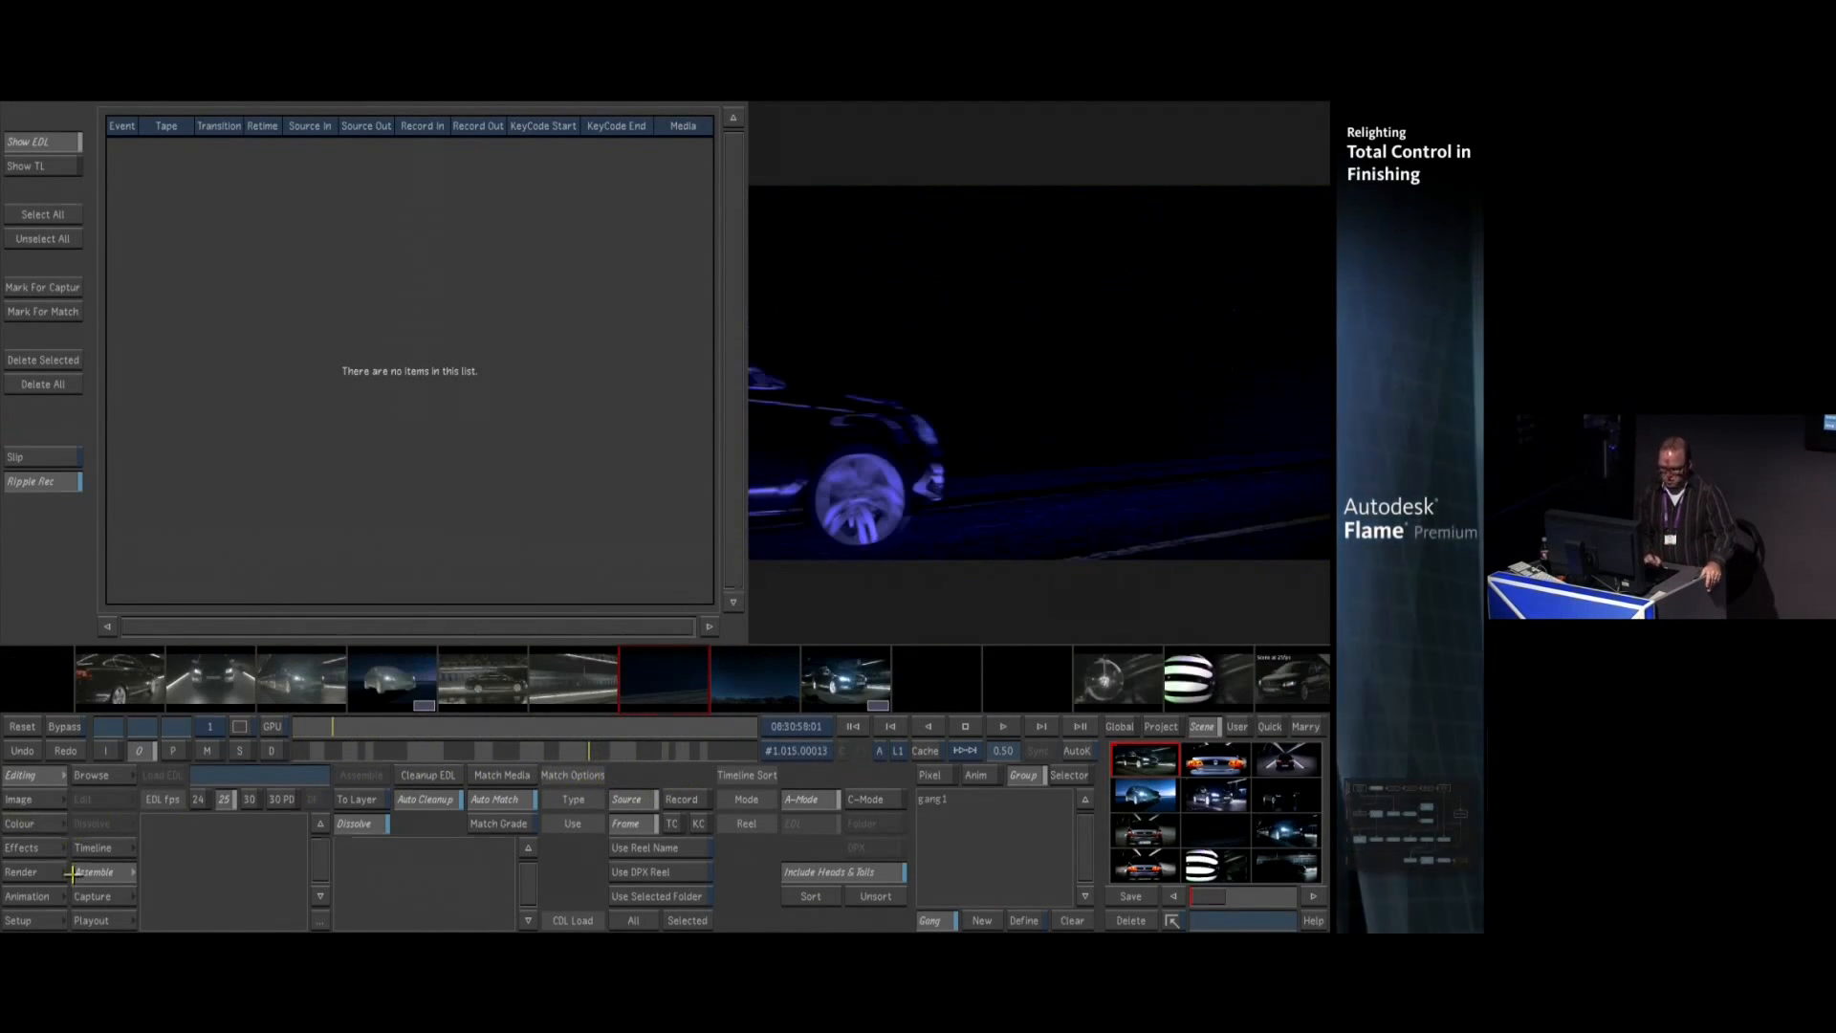
click(129, 841)
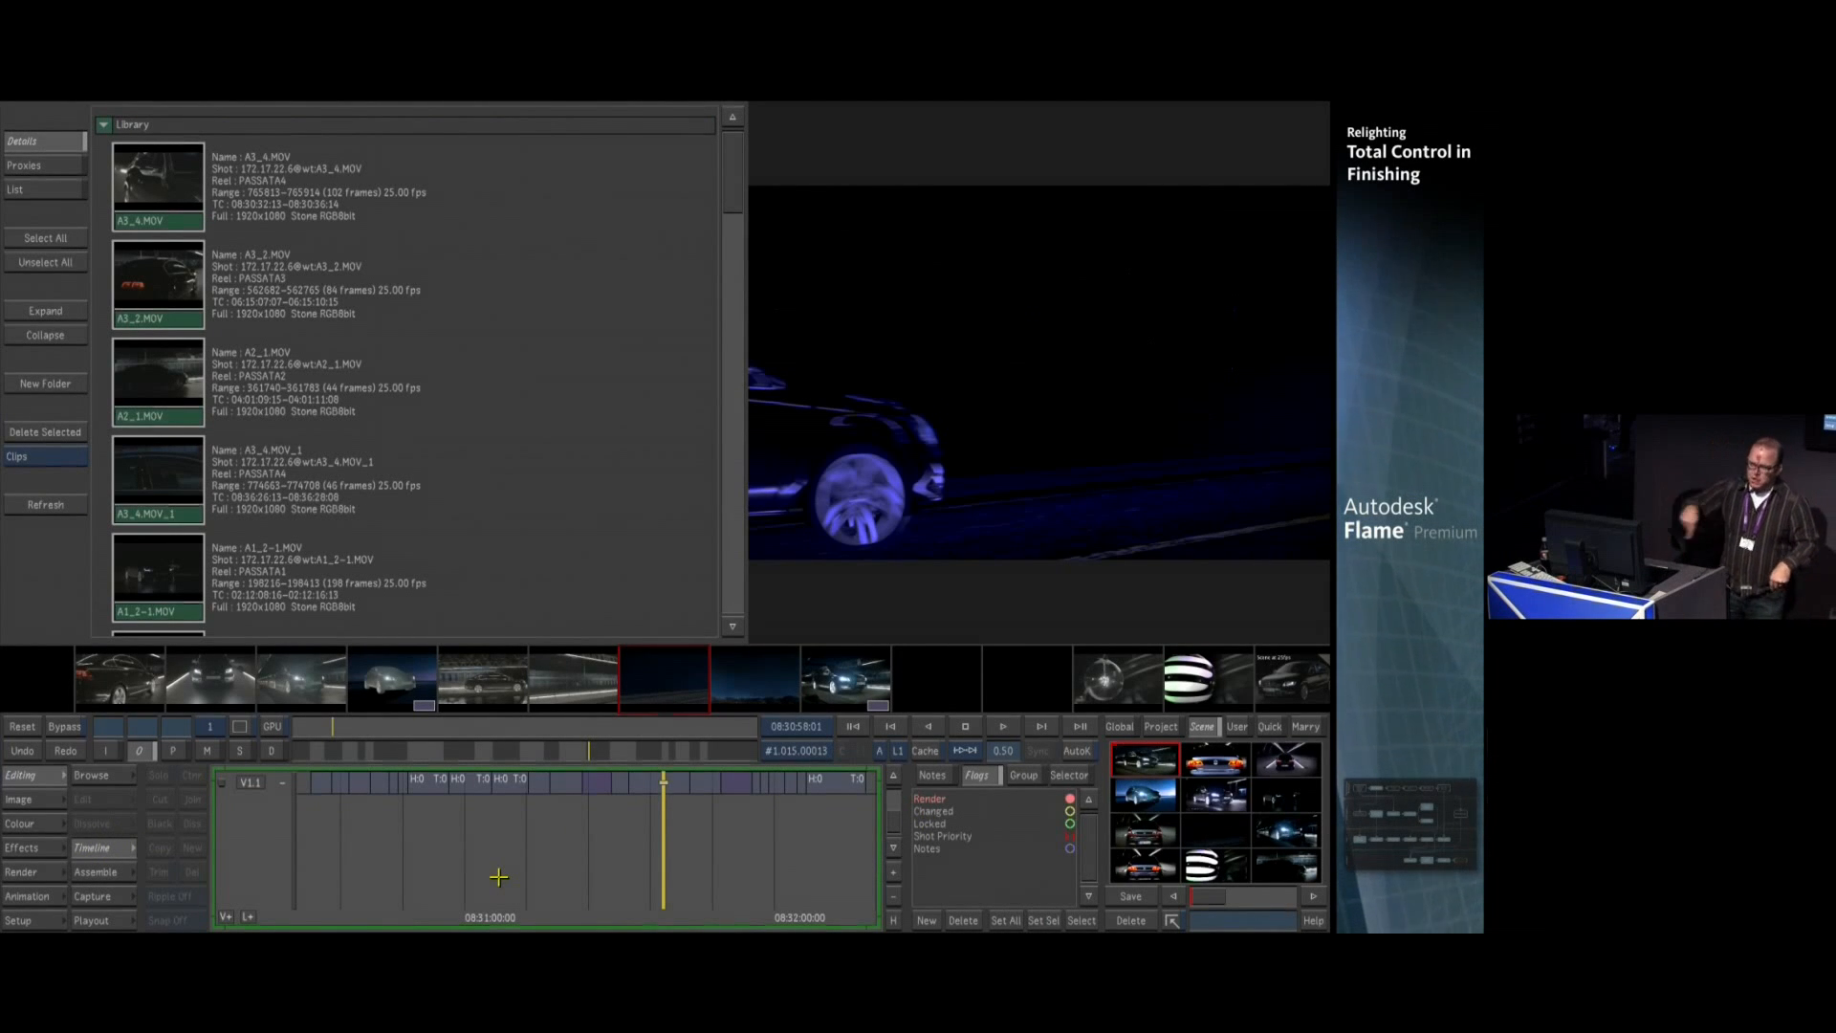
click(108, 775)
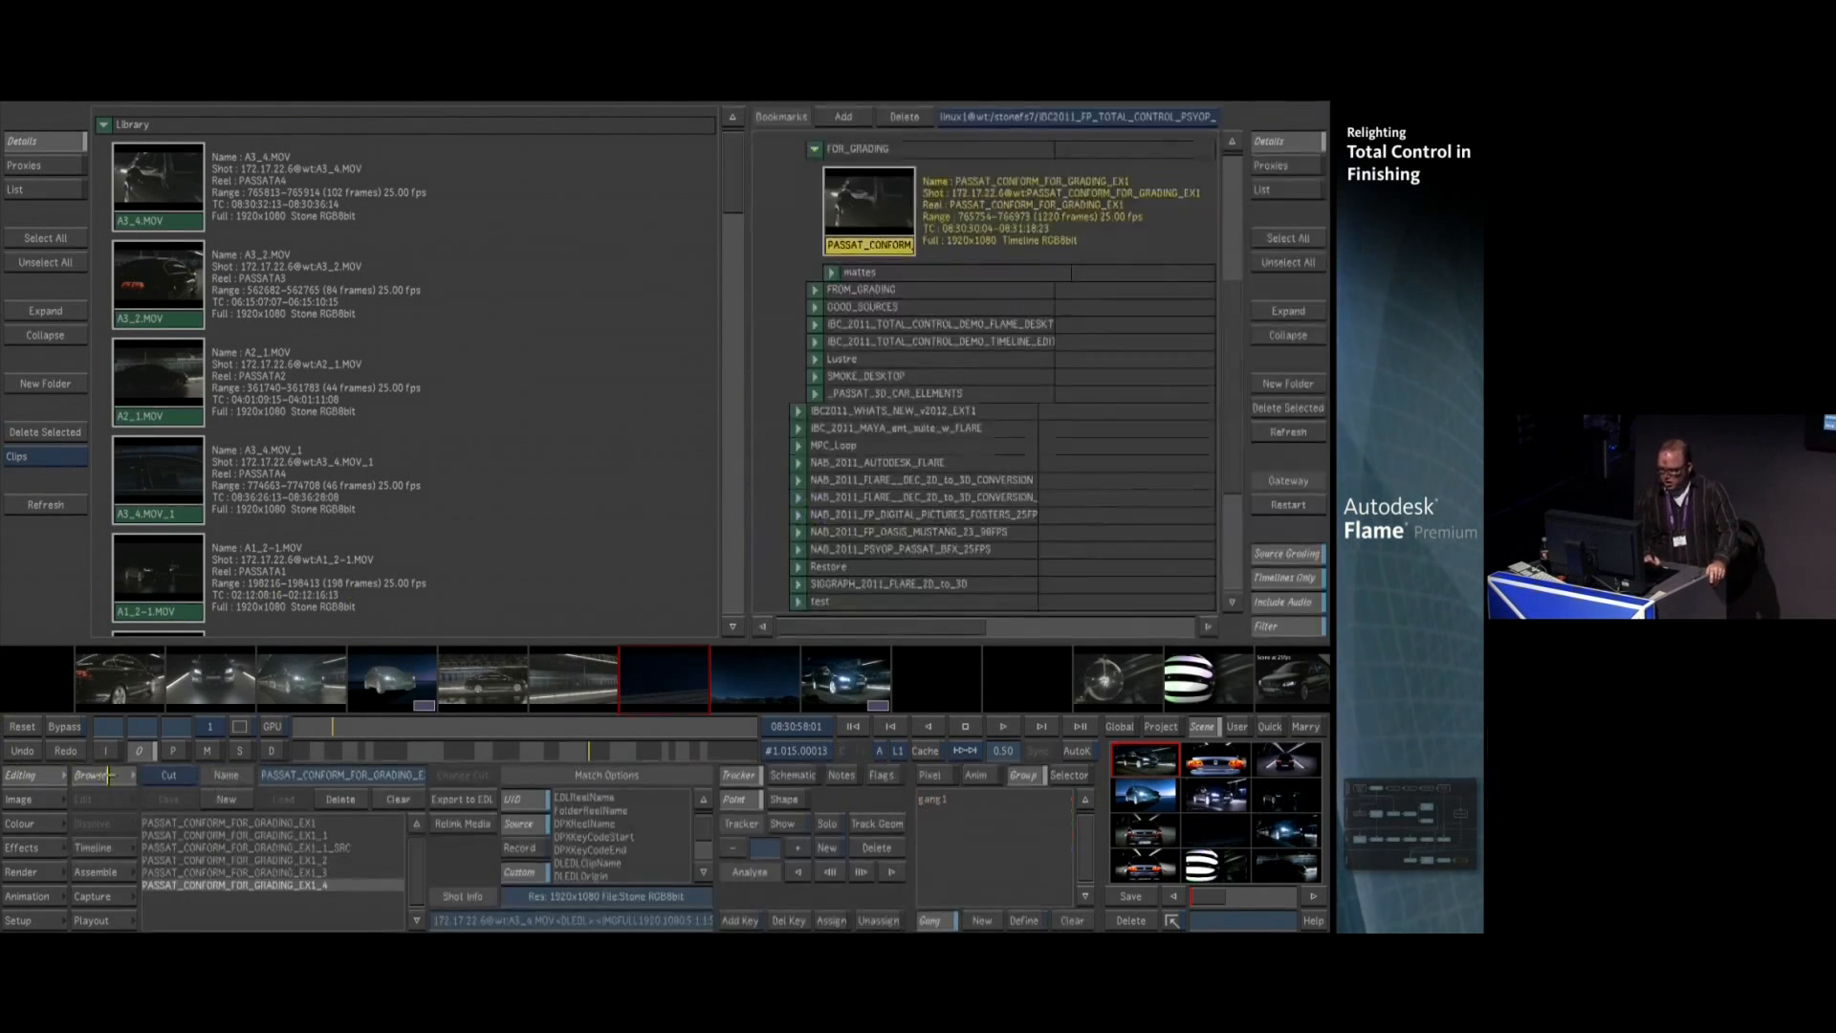
On secondary 3, draw a closed freehand shape around the car's rear at the tail-light shot's first frame, 06:09:37:16
click(35, 824)
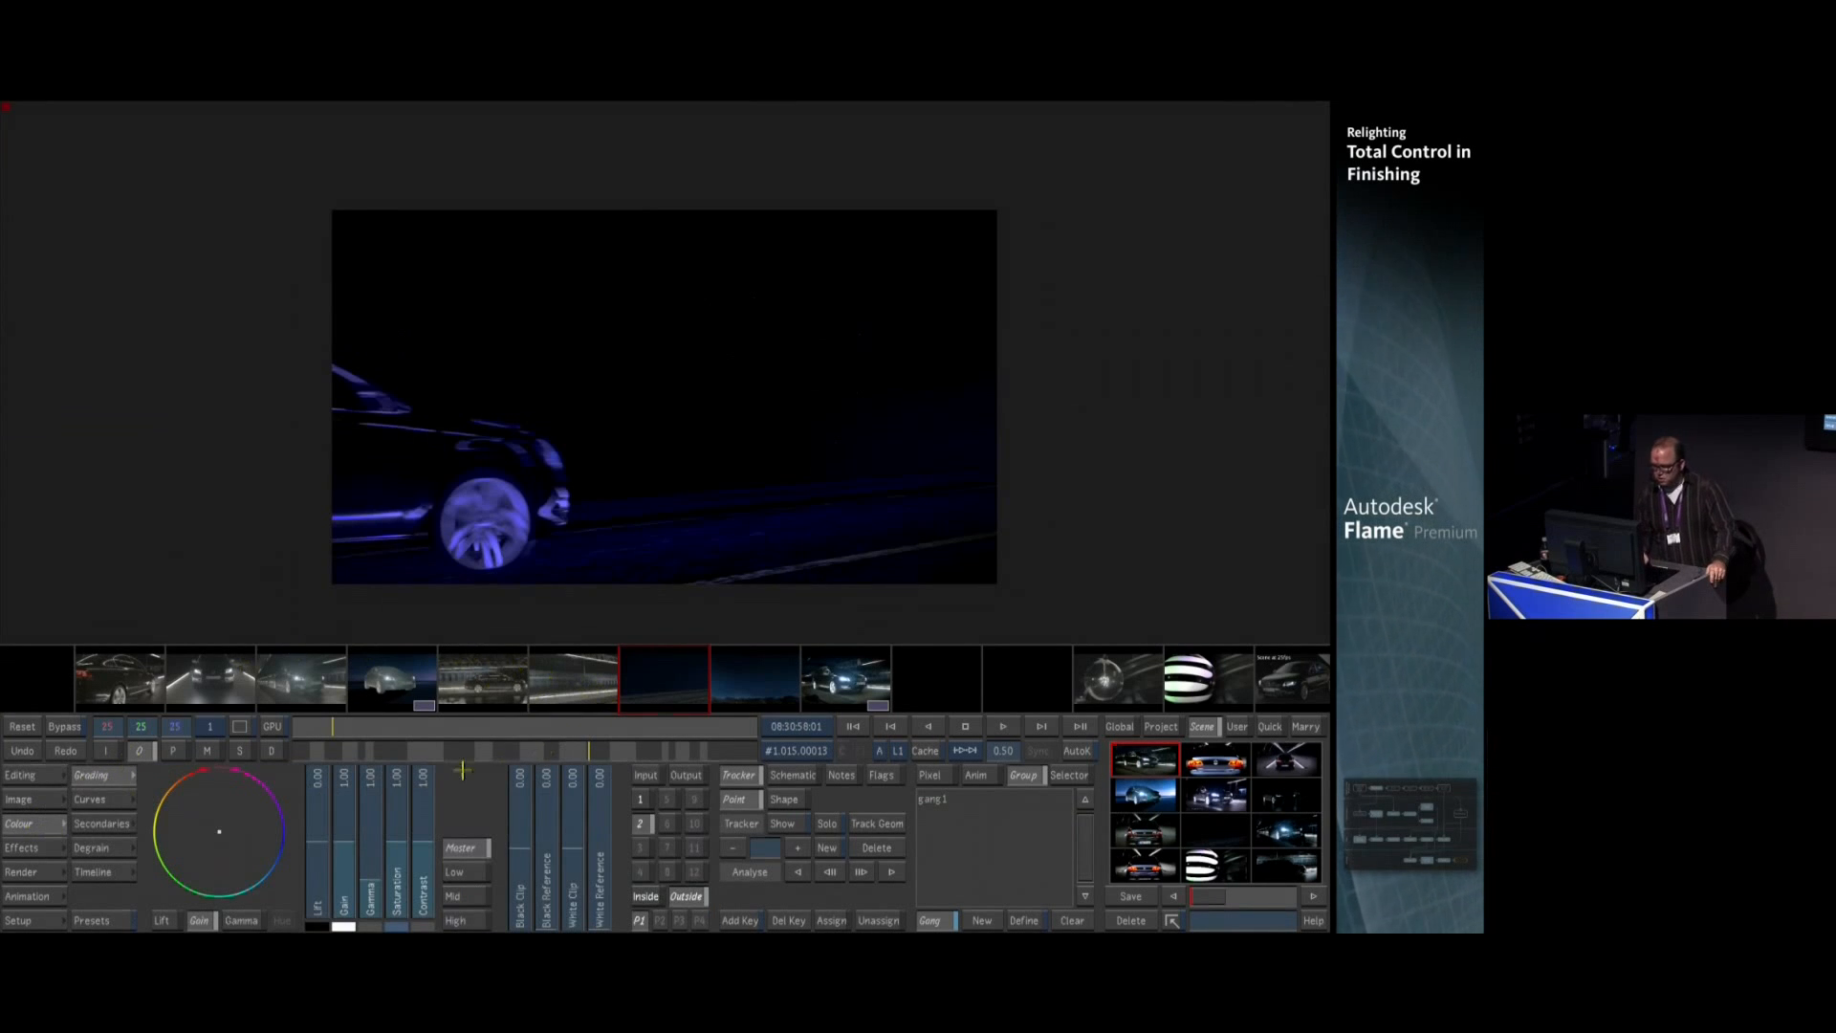
drag(604, 753, 733, 743)
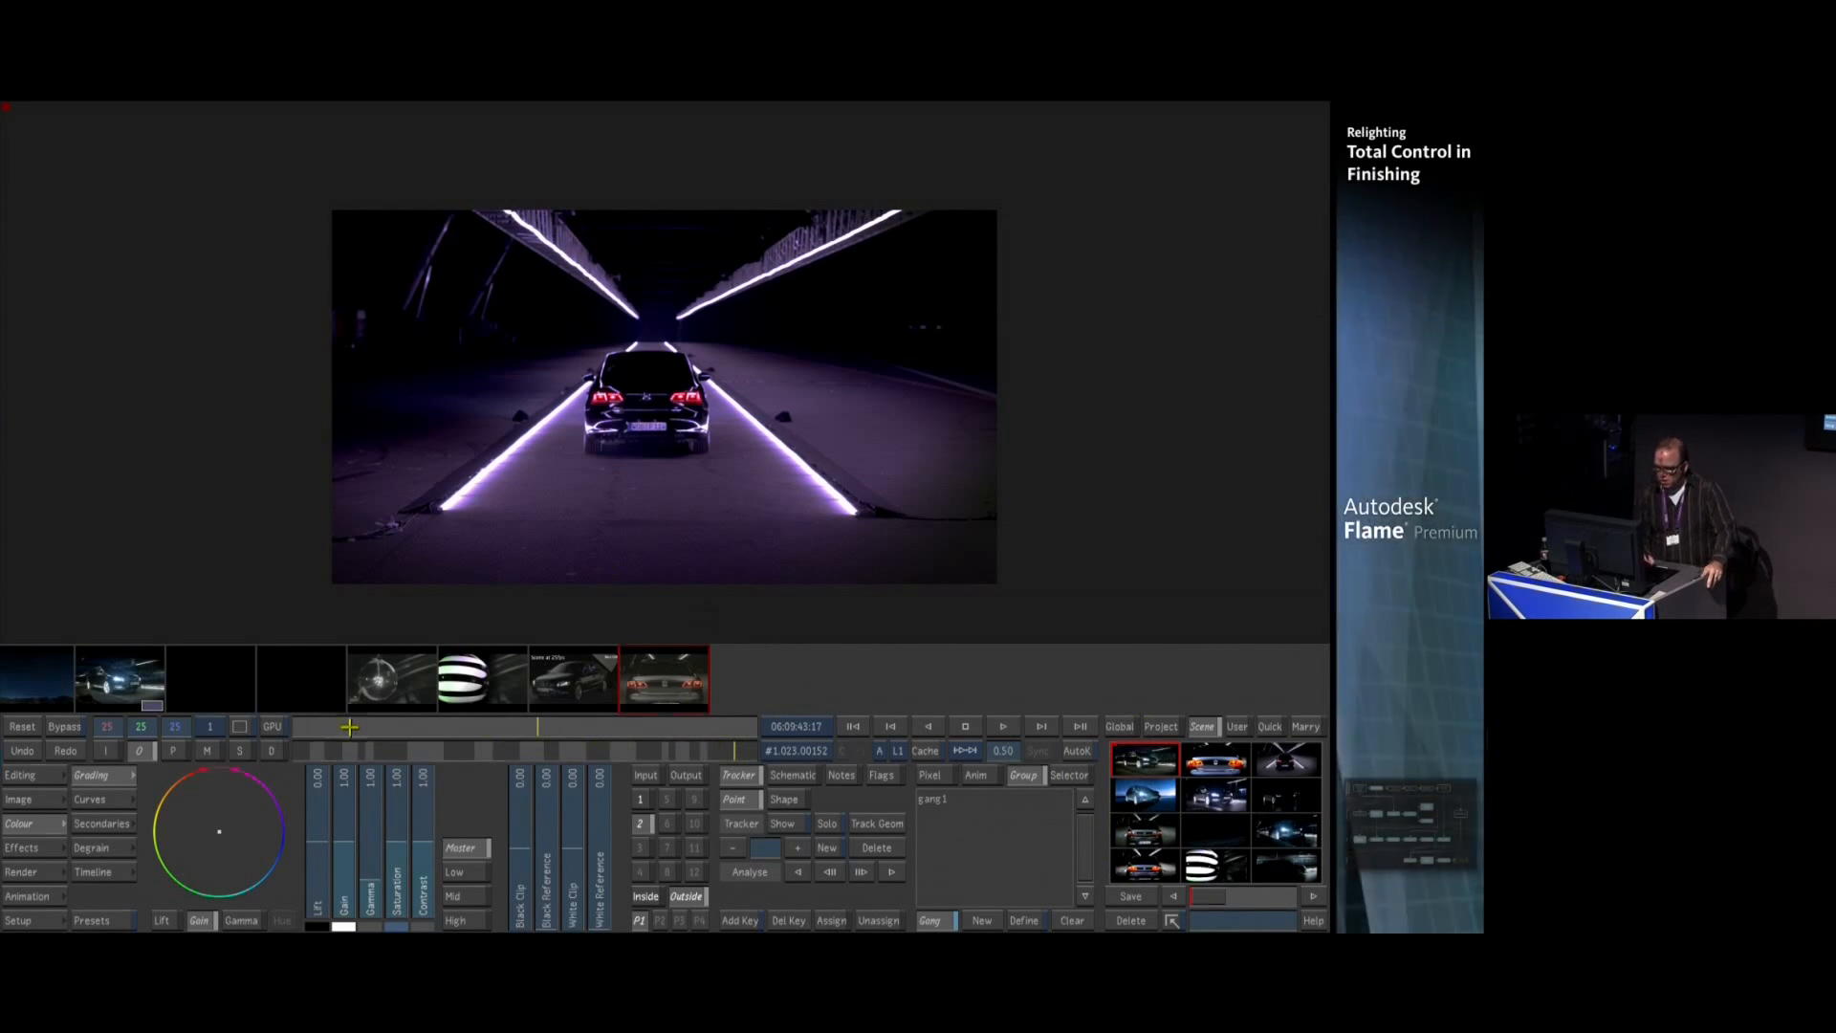
drag(349, 727, 292, 729)
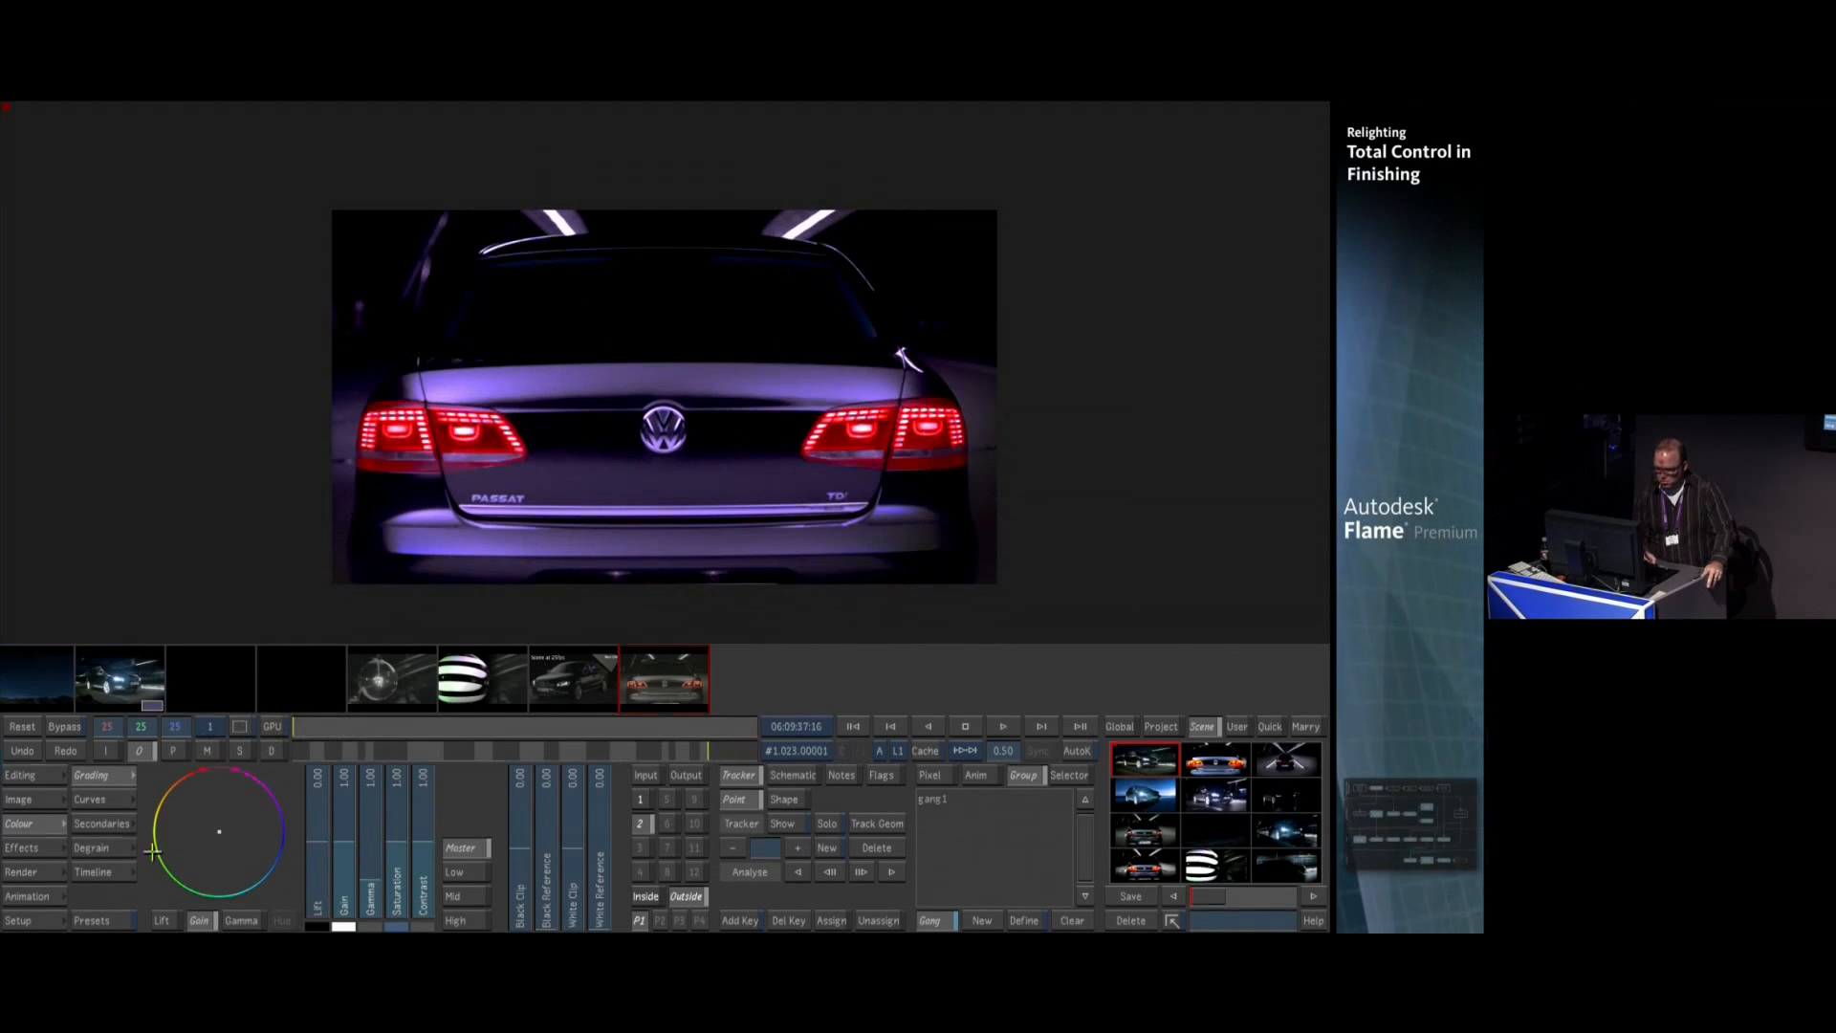
click(101, 822)
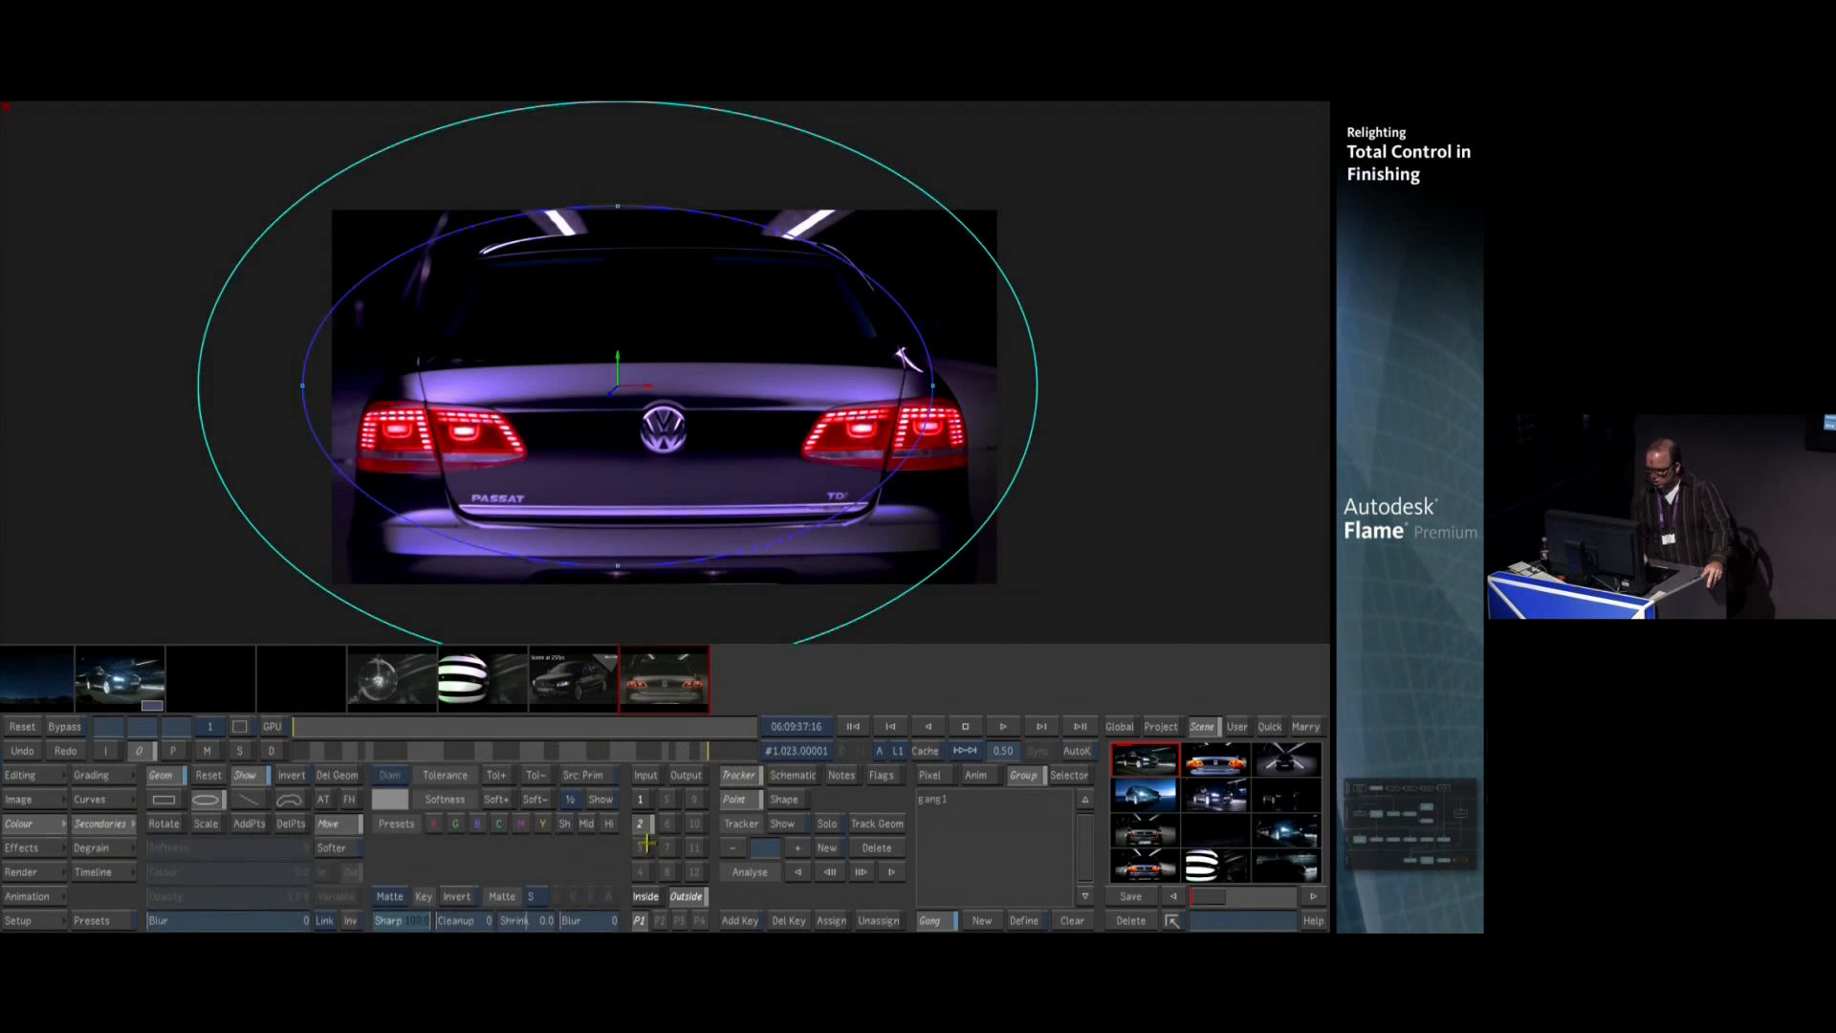
click(641, 847)
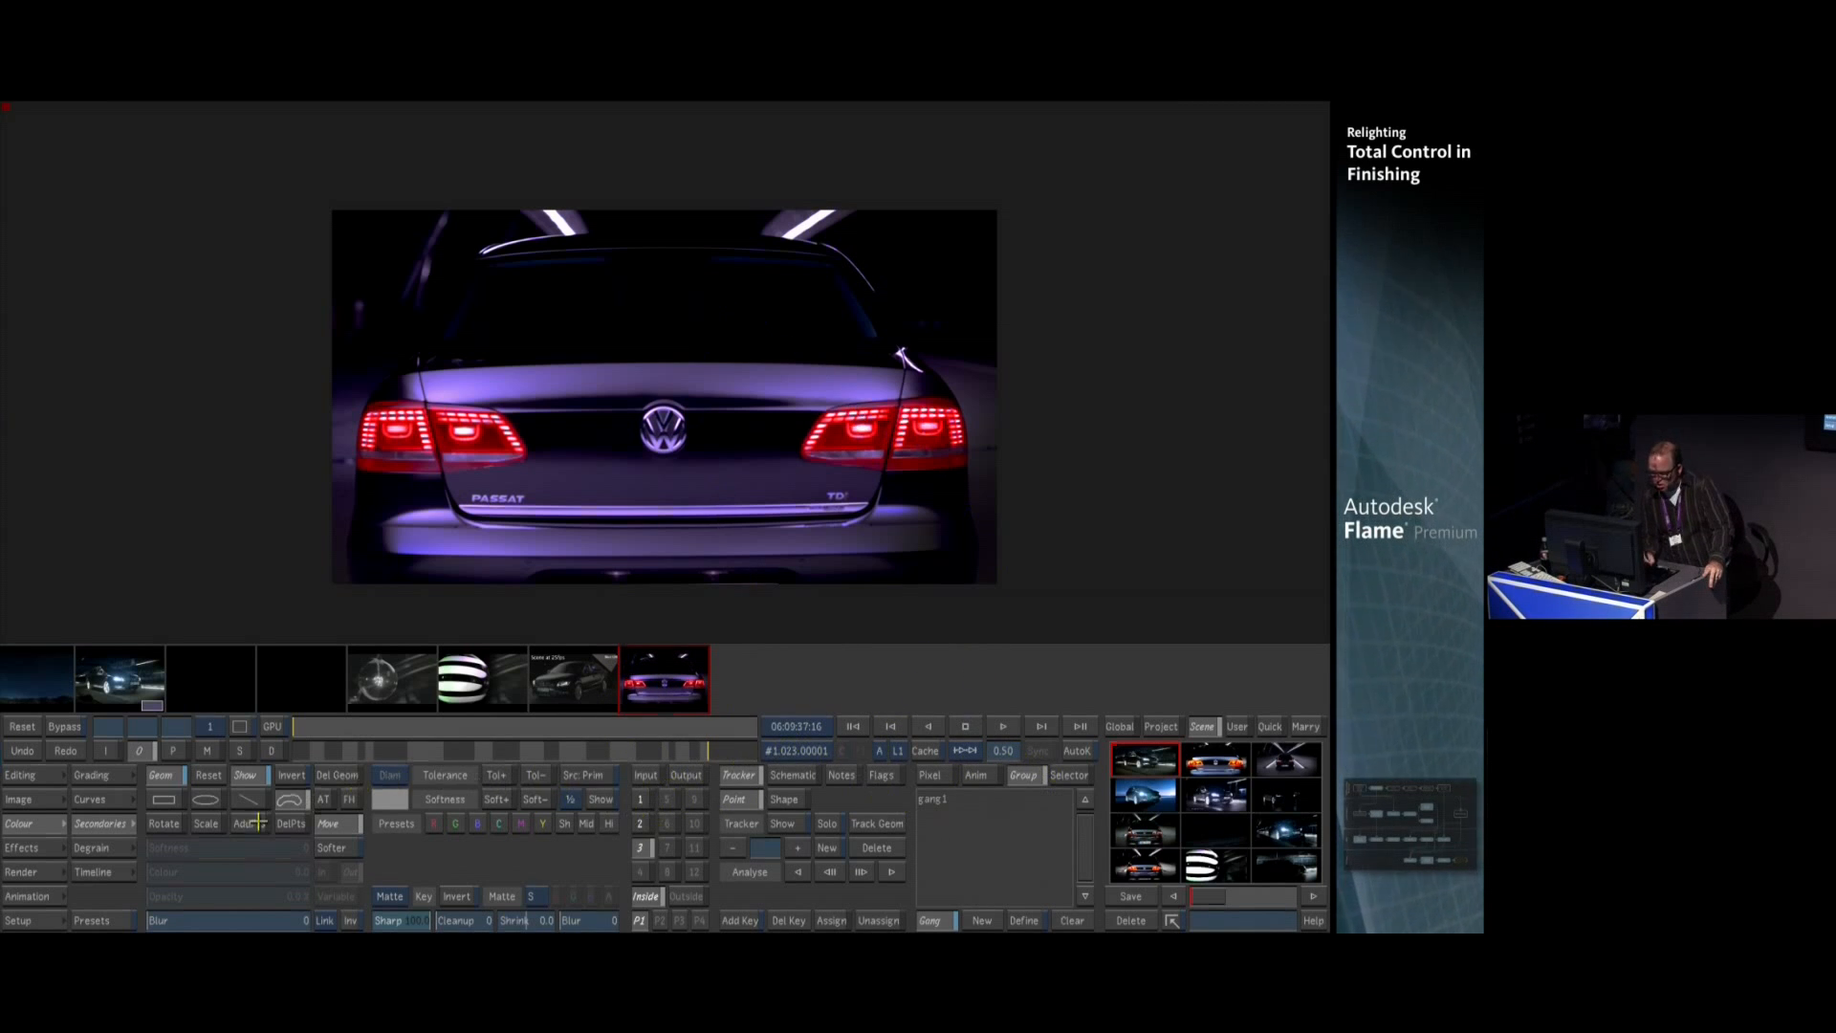
click(291, 799)
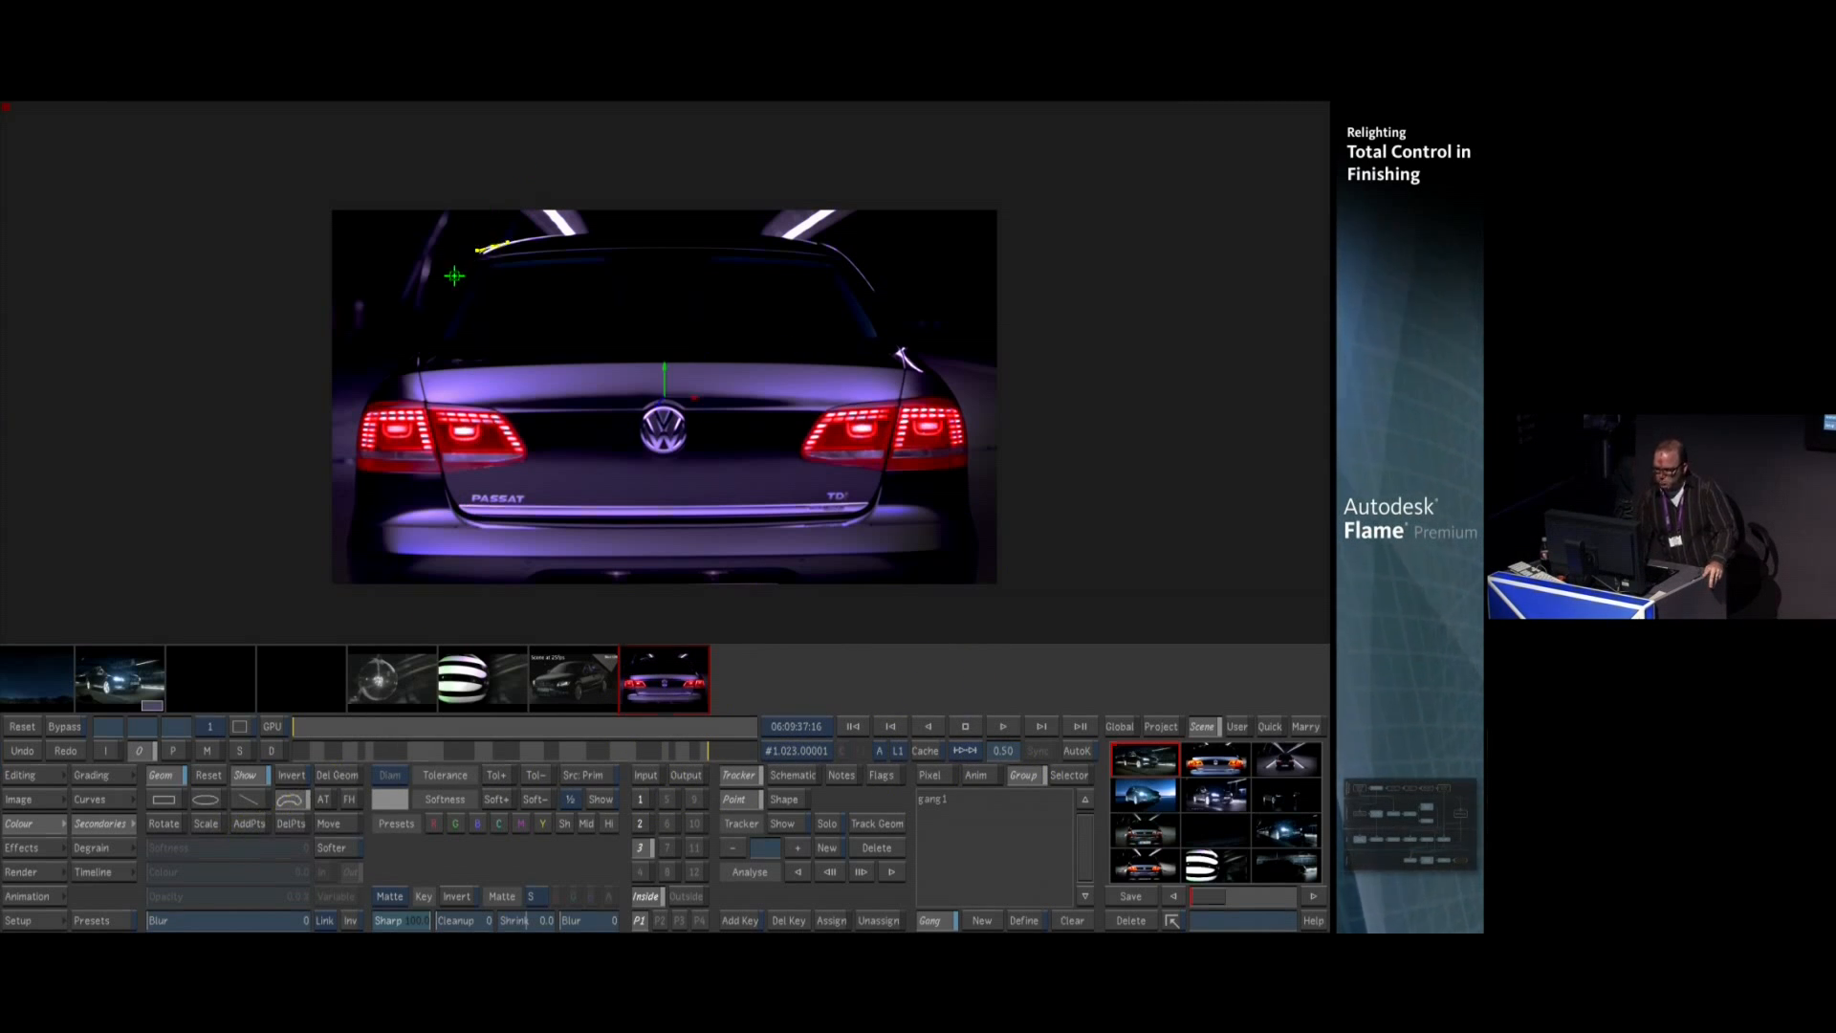
drag(413, 354, 354, 458)
mouse_move(826, 585)
mouse_down()
mouse_move(927, 622)
mouse_move(955, 554)
mouse_move(951, 411)
mouse_move(860, 263)
mouse_move(588, 239)
mouse_move(481, 251)
mouse_up()
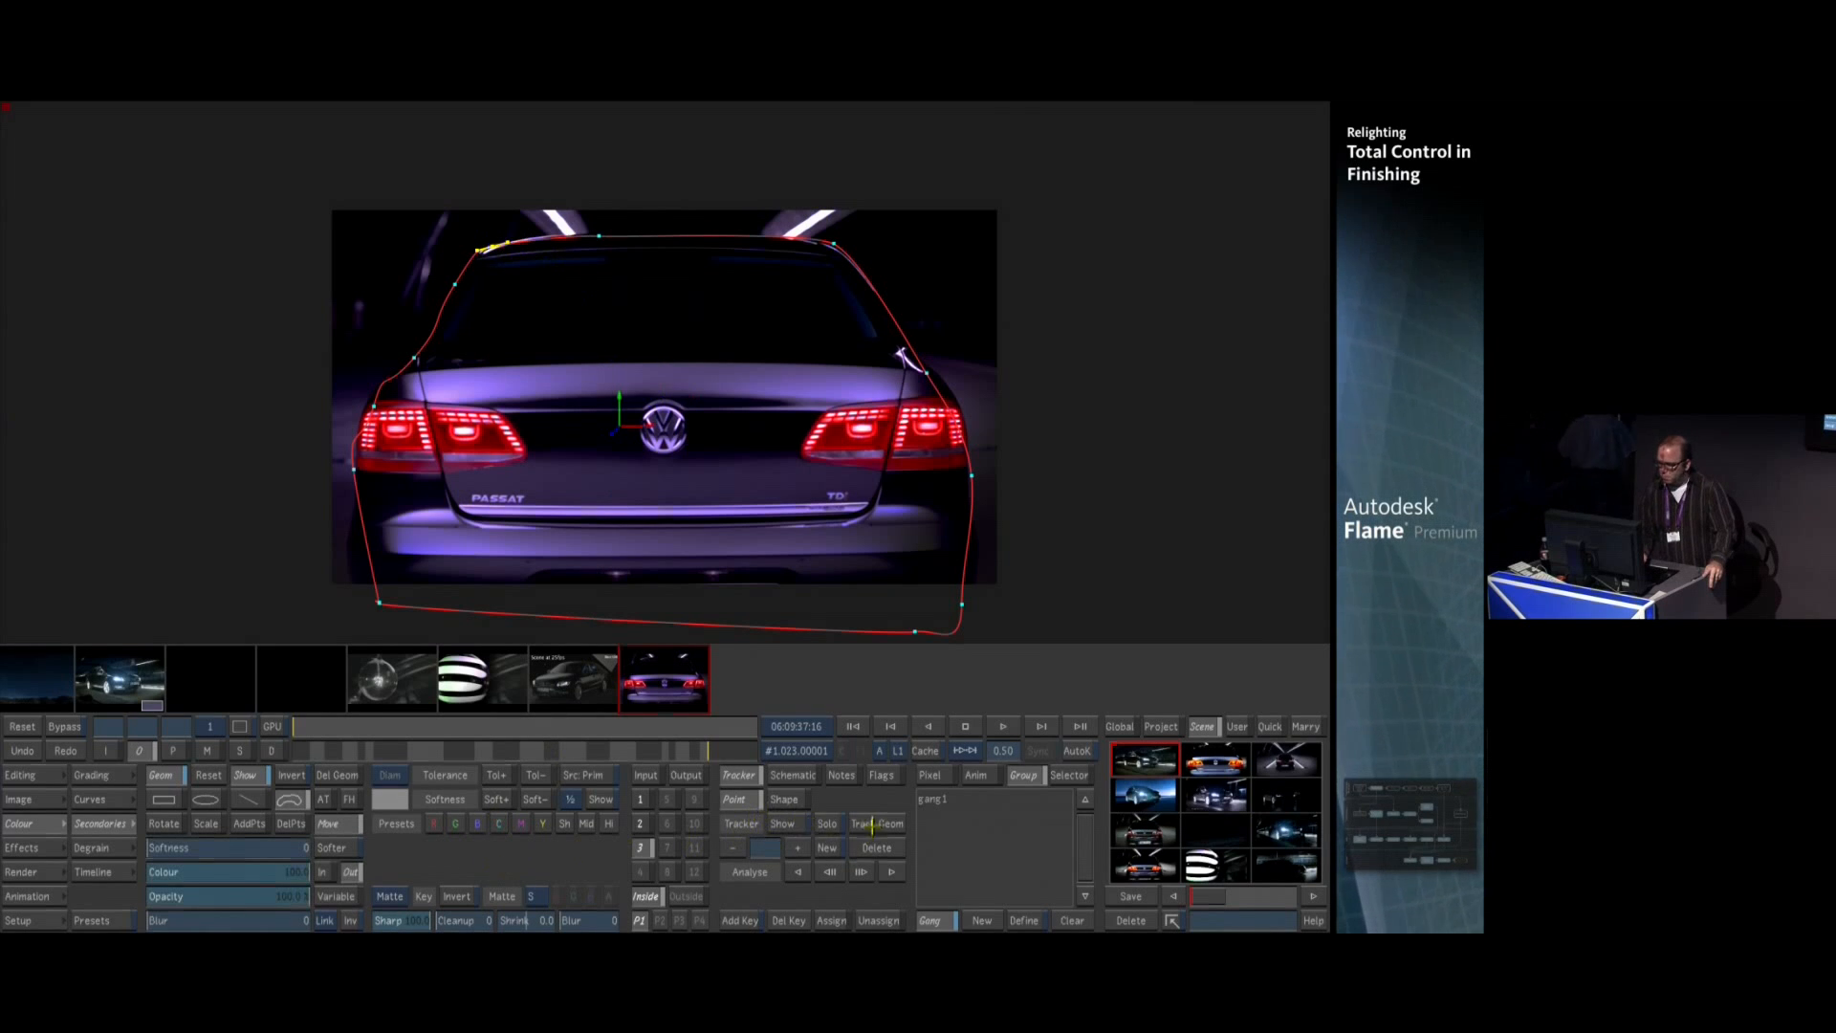
Shape-track the freehand outline forward through the tail-light shot and turn on automatic keyframing at 06:09:43:09
click(795, 799)
click(855, 871)
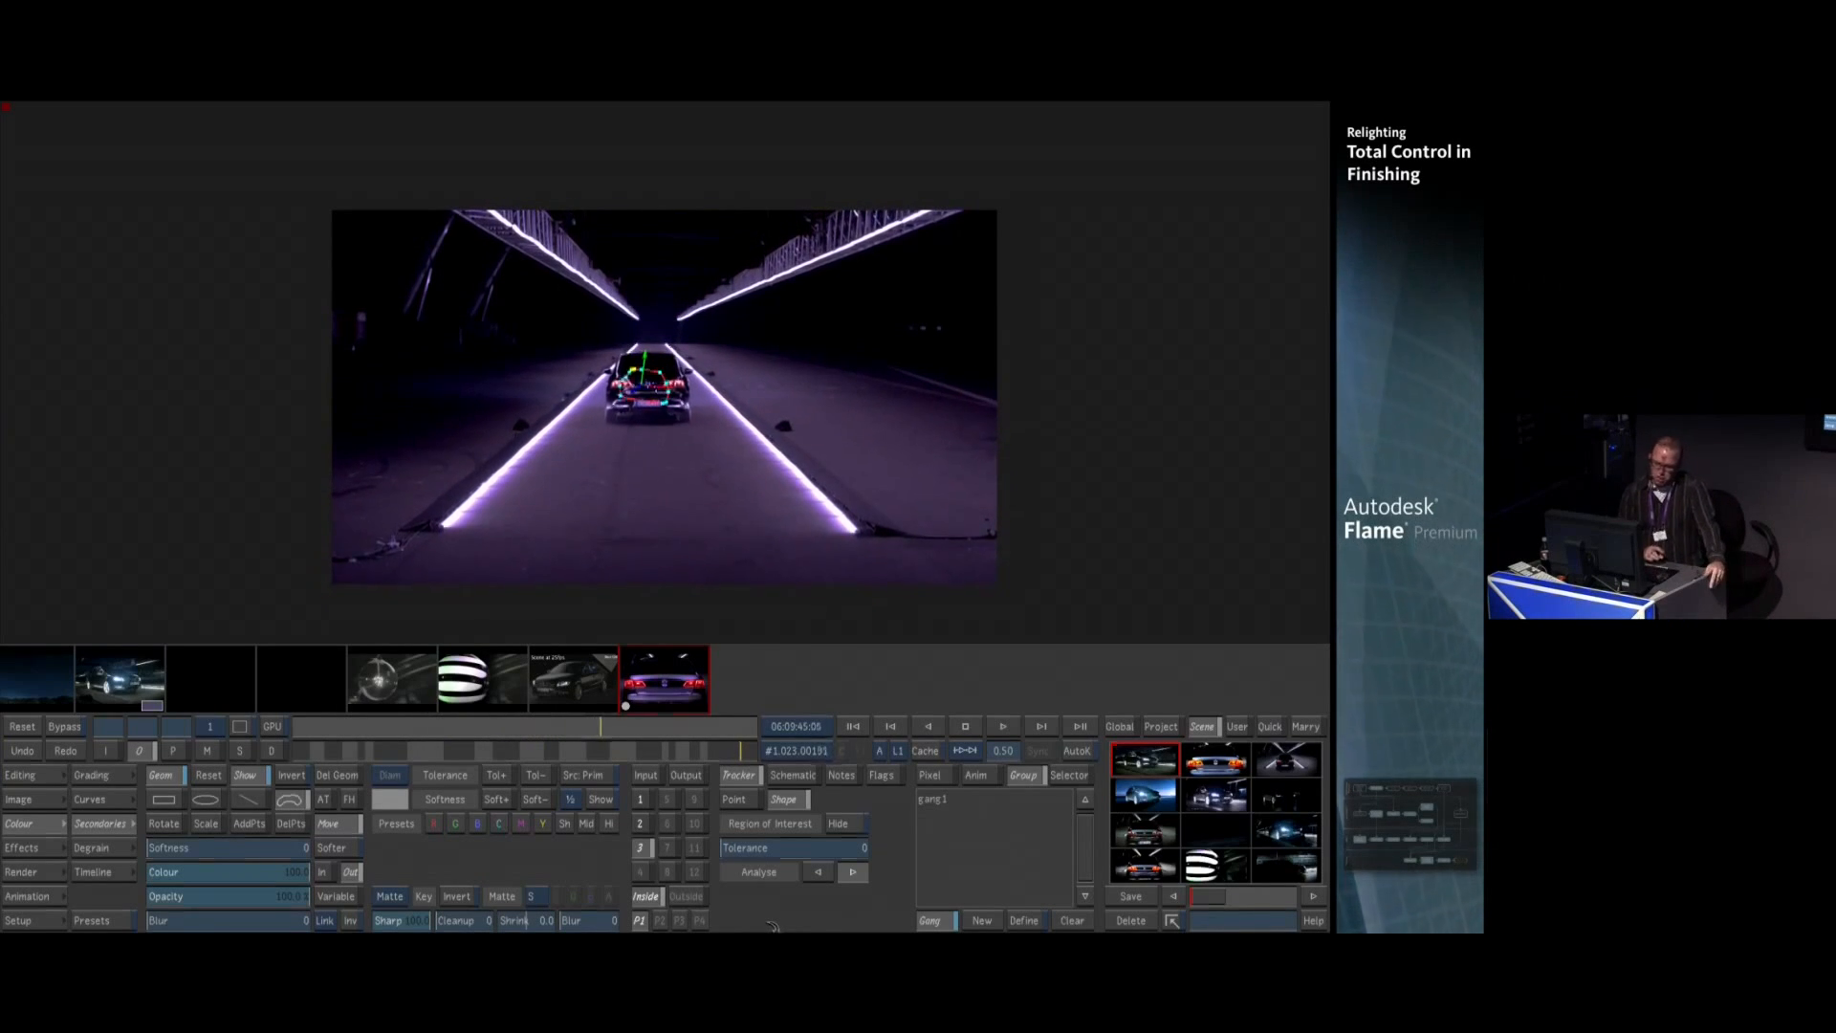
mouse_move(583, 730)
mouse_down()
mouse_move(507, 715)
mouse_move(524, 706)
mouse_up()
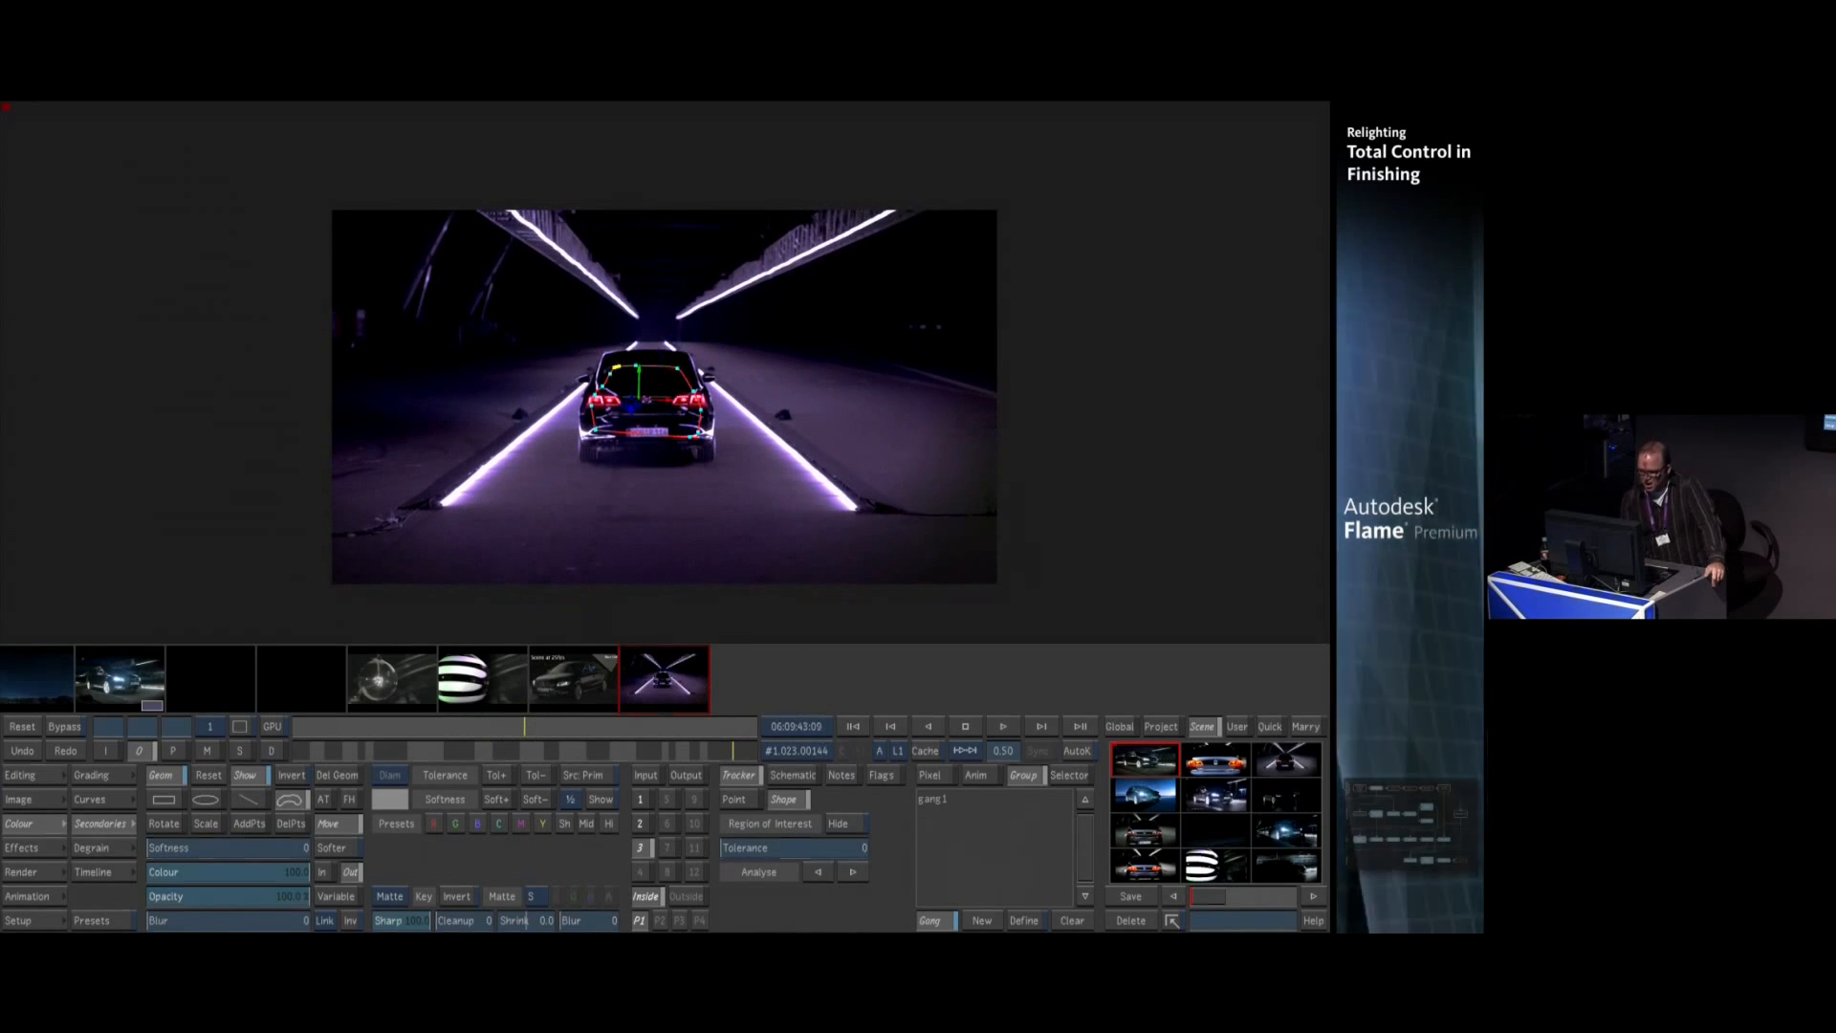
click(1078, 751)
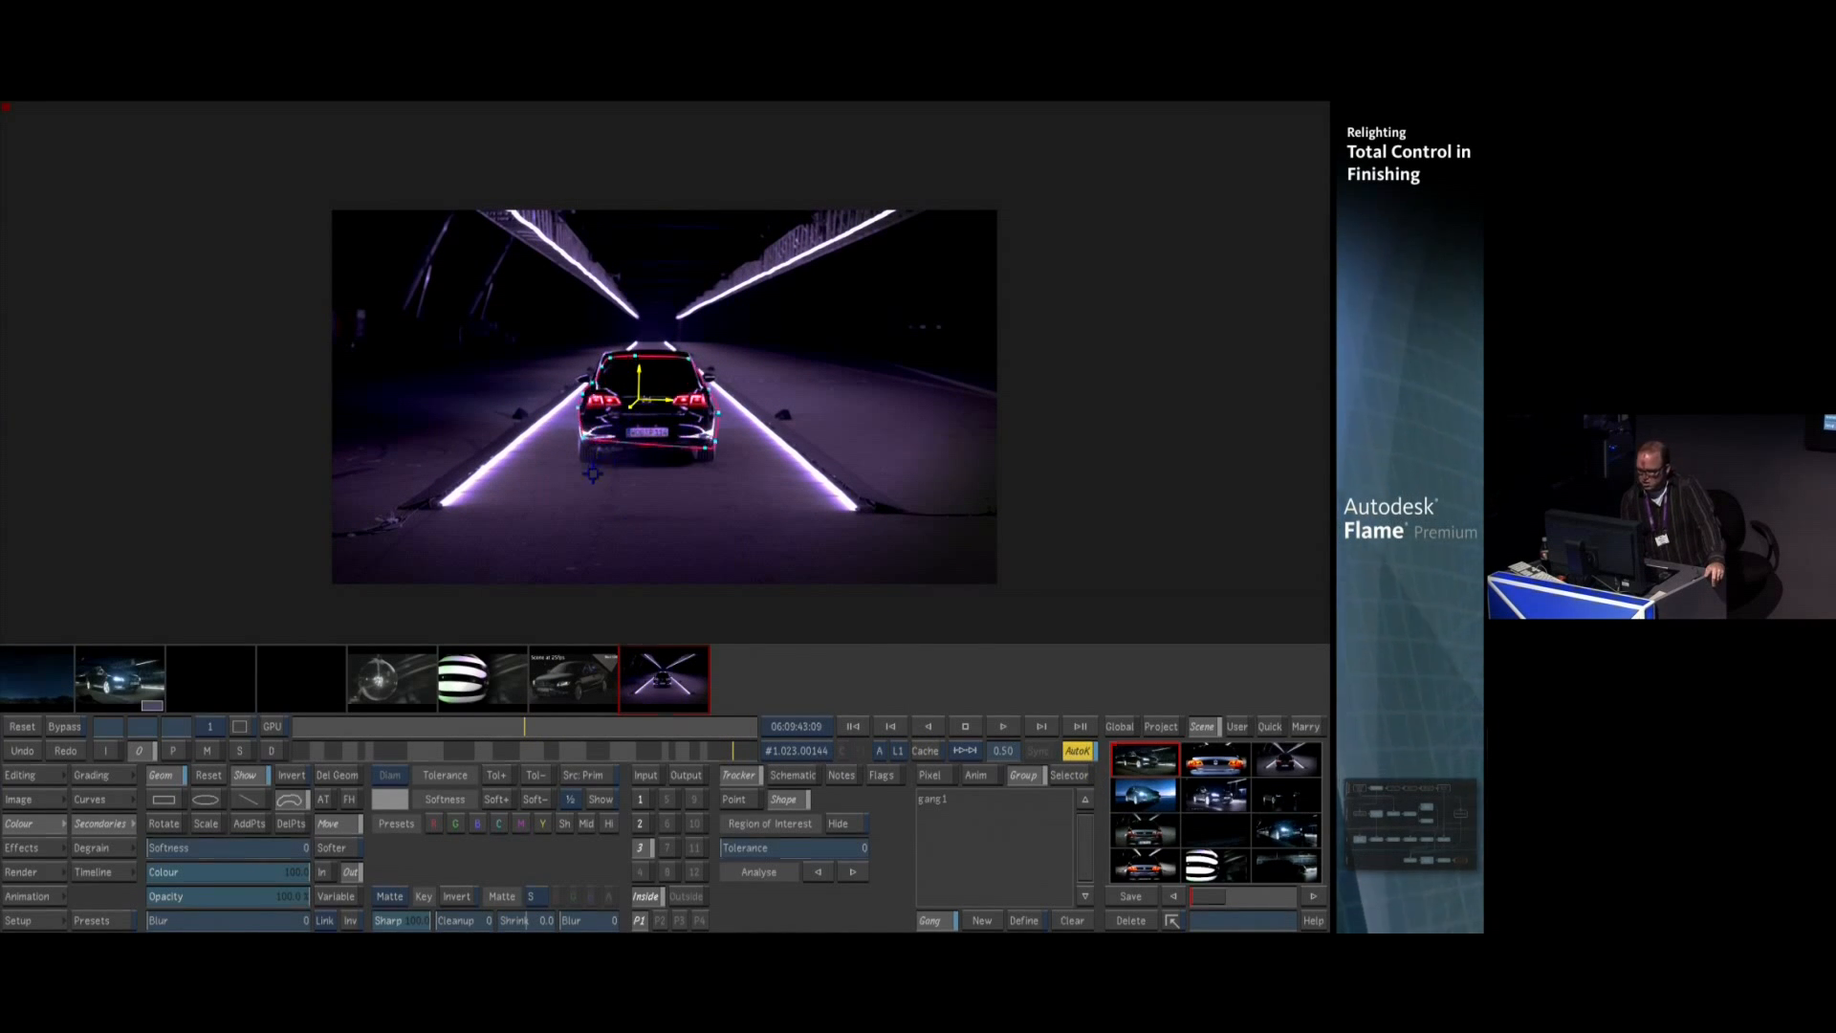
drag(525, 712, 213, 738)
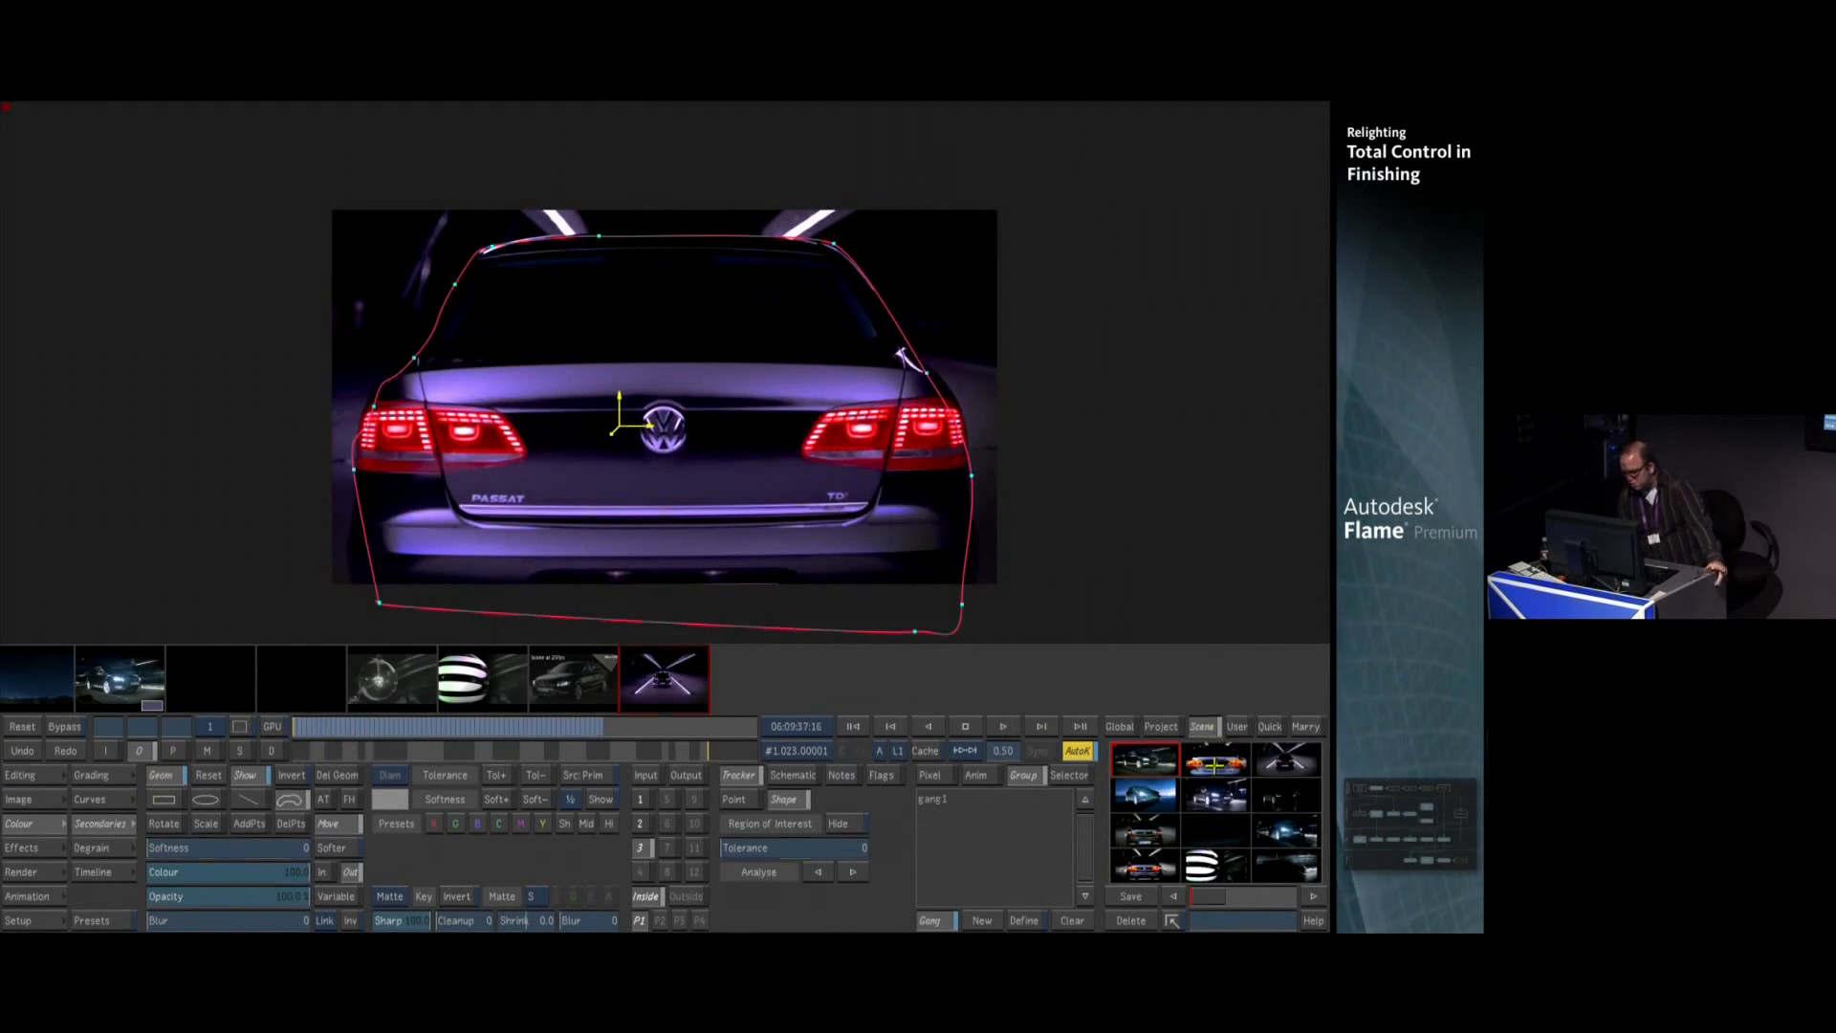
Try the saved neutral grade on the tail-light shot, replace it with the high-contrast orange tail-light grade, and check the shot's playback
click(1145, 830)
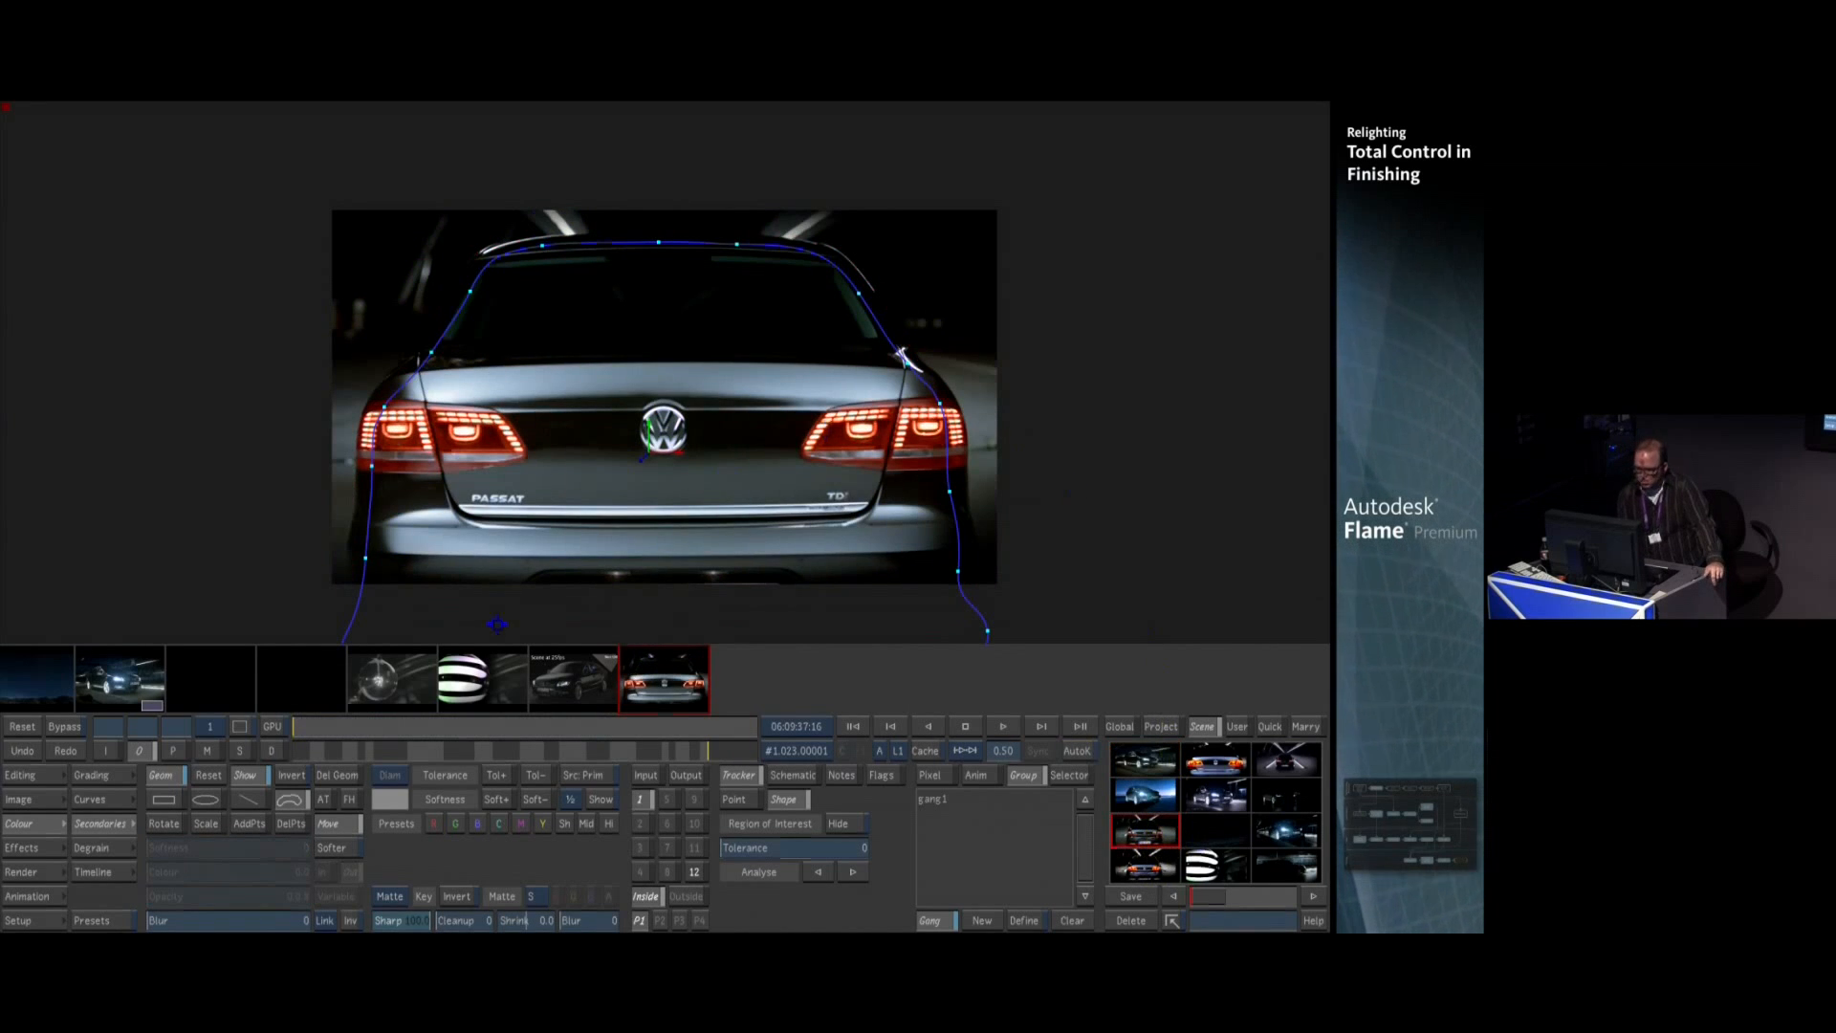
drag(315, 729, 401, 765)
click(1145, 866)
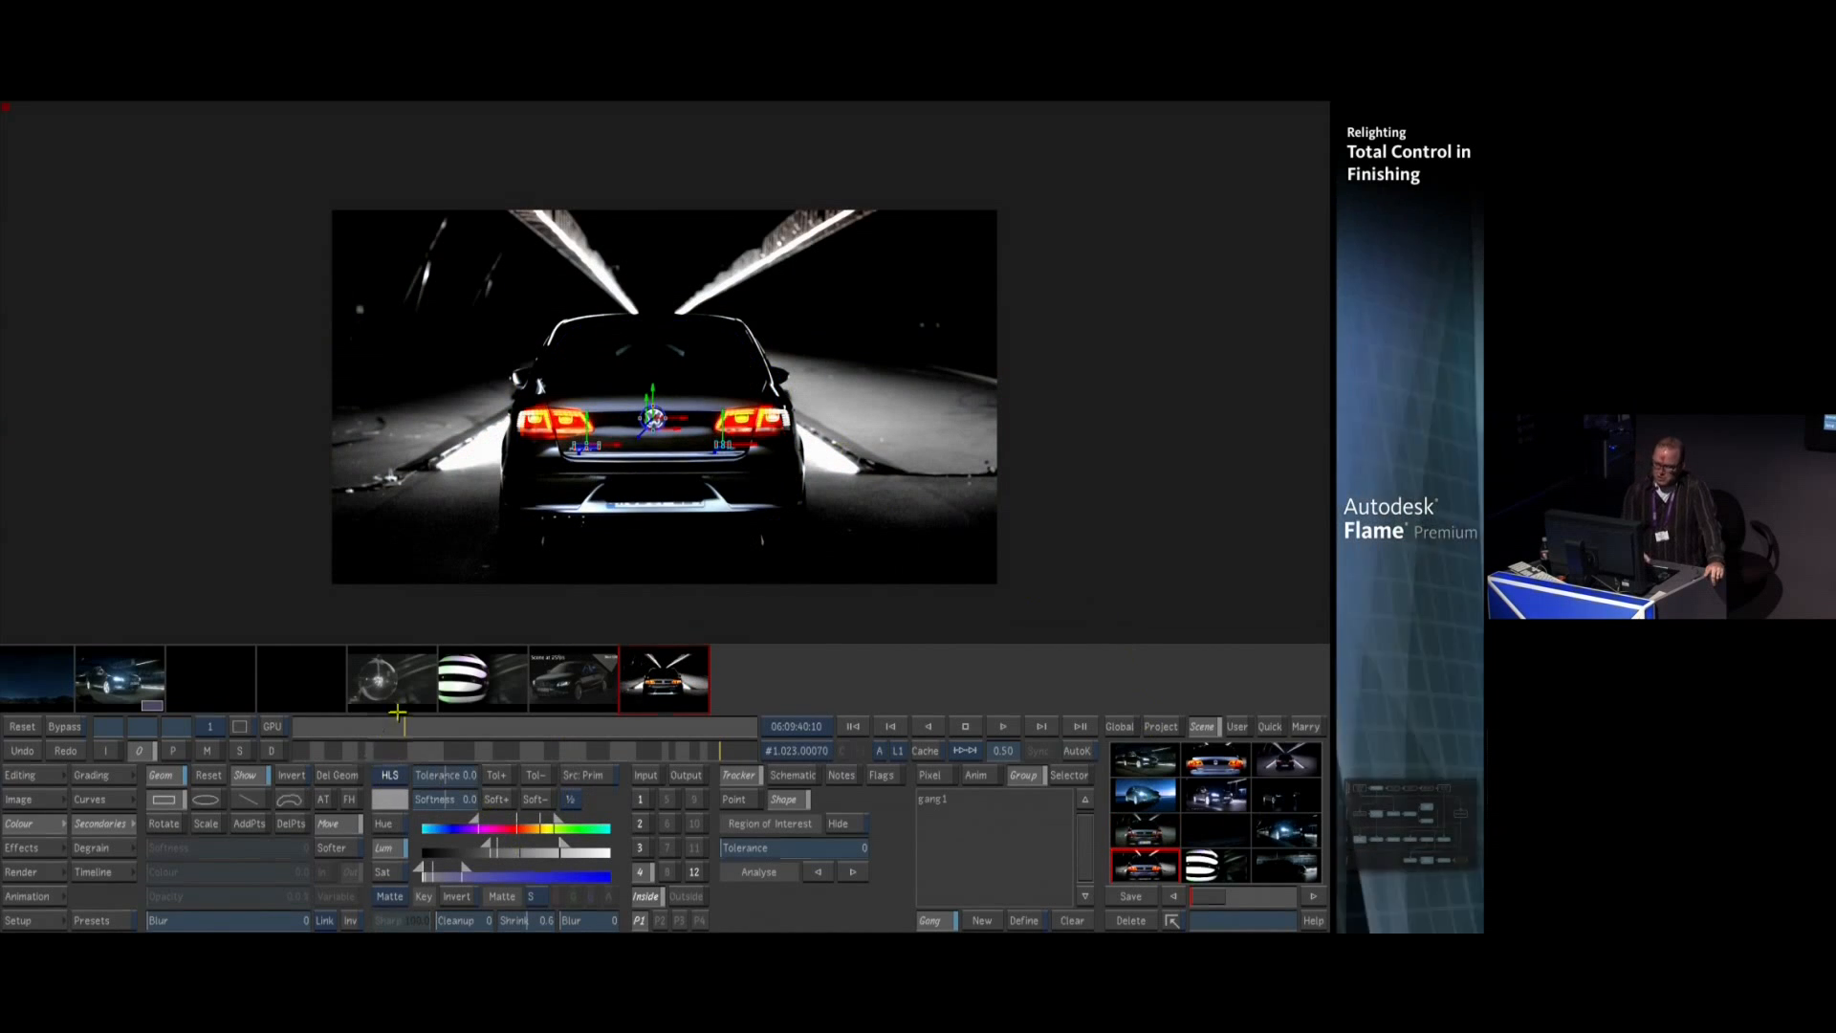
drag(458, 730, 287, 751)
Inspect the shapes and keys of secondaries 3 and 2 in the grade applied to the tail-light shot
click(639, 847)
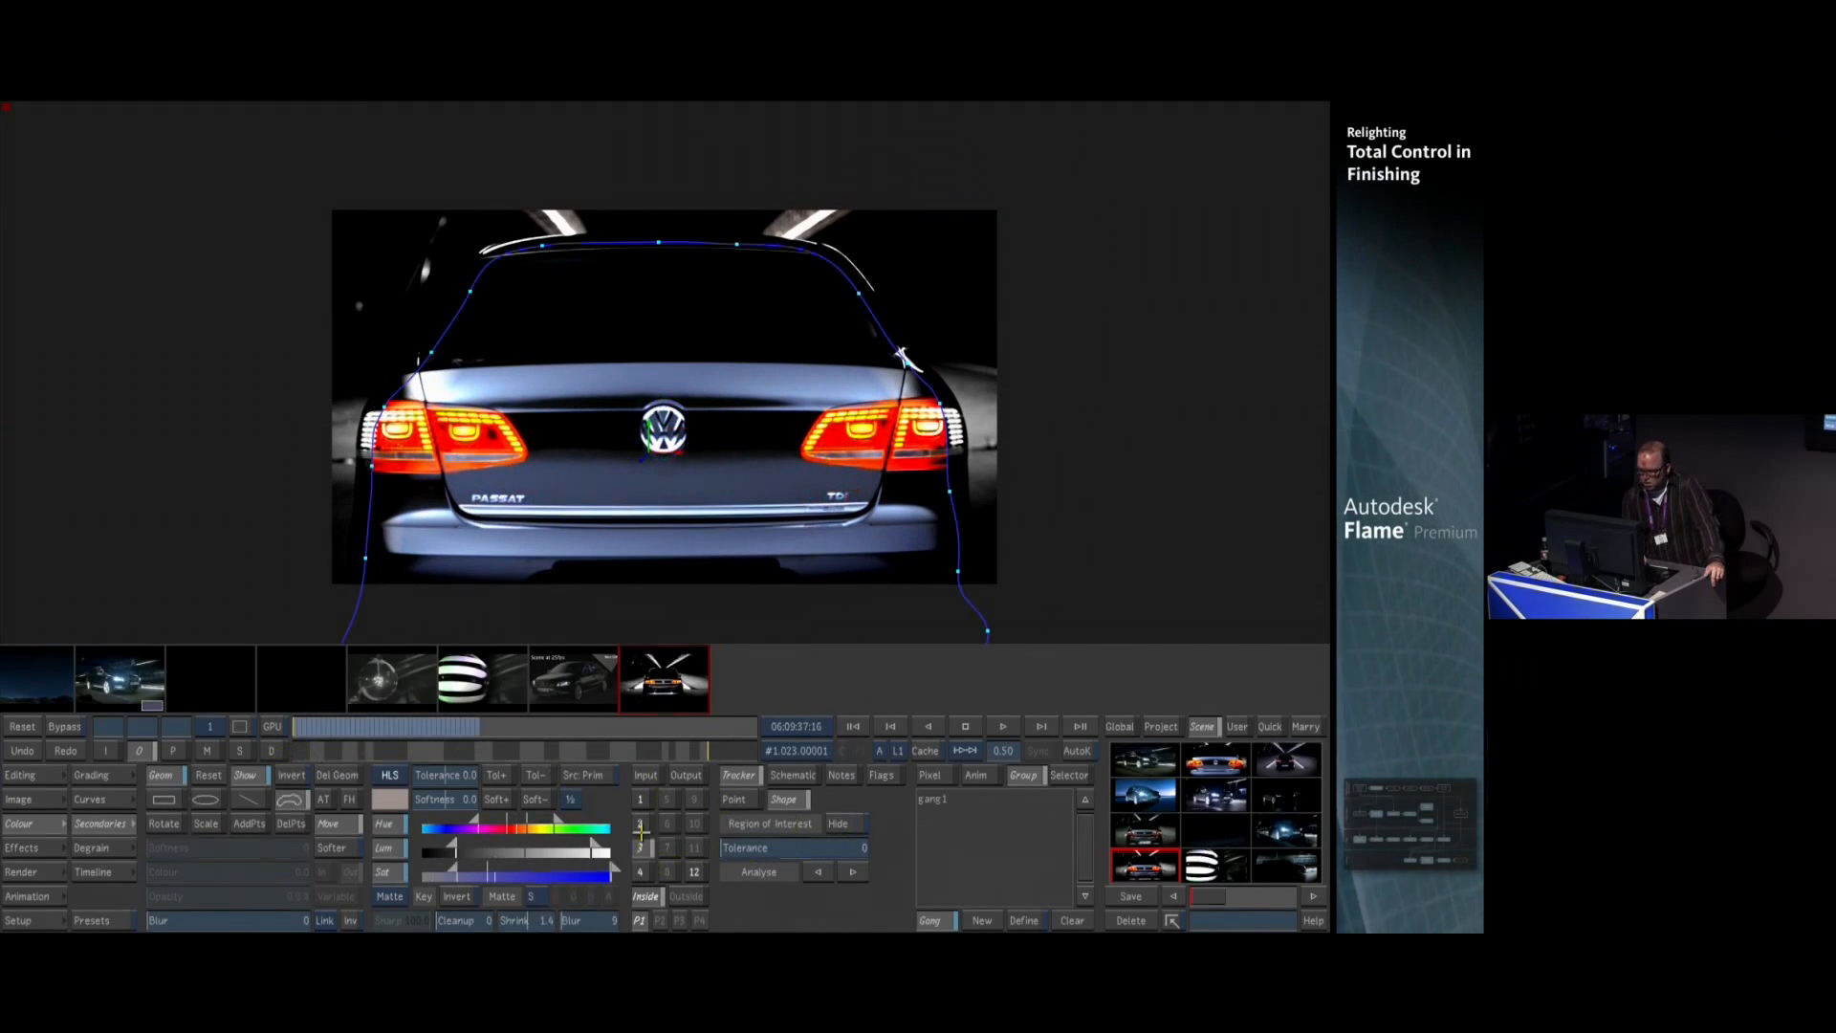
click(641, 822)
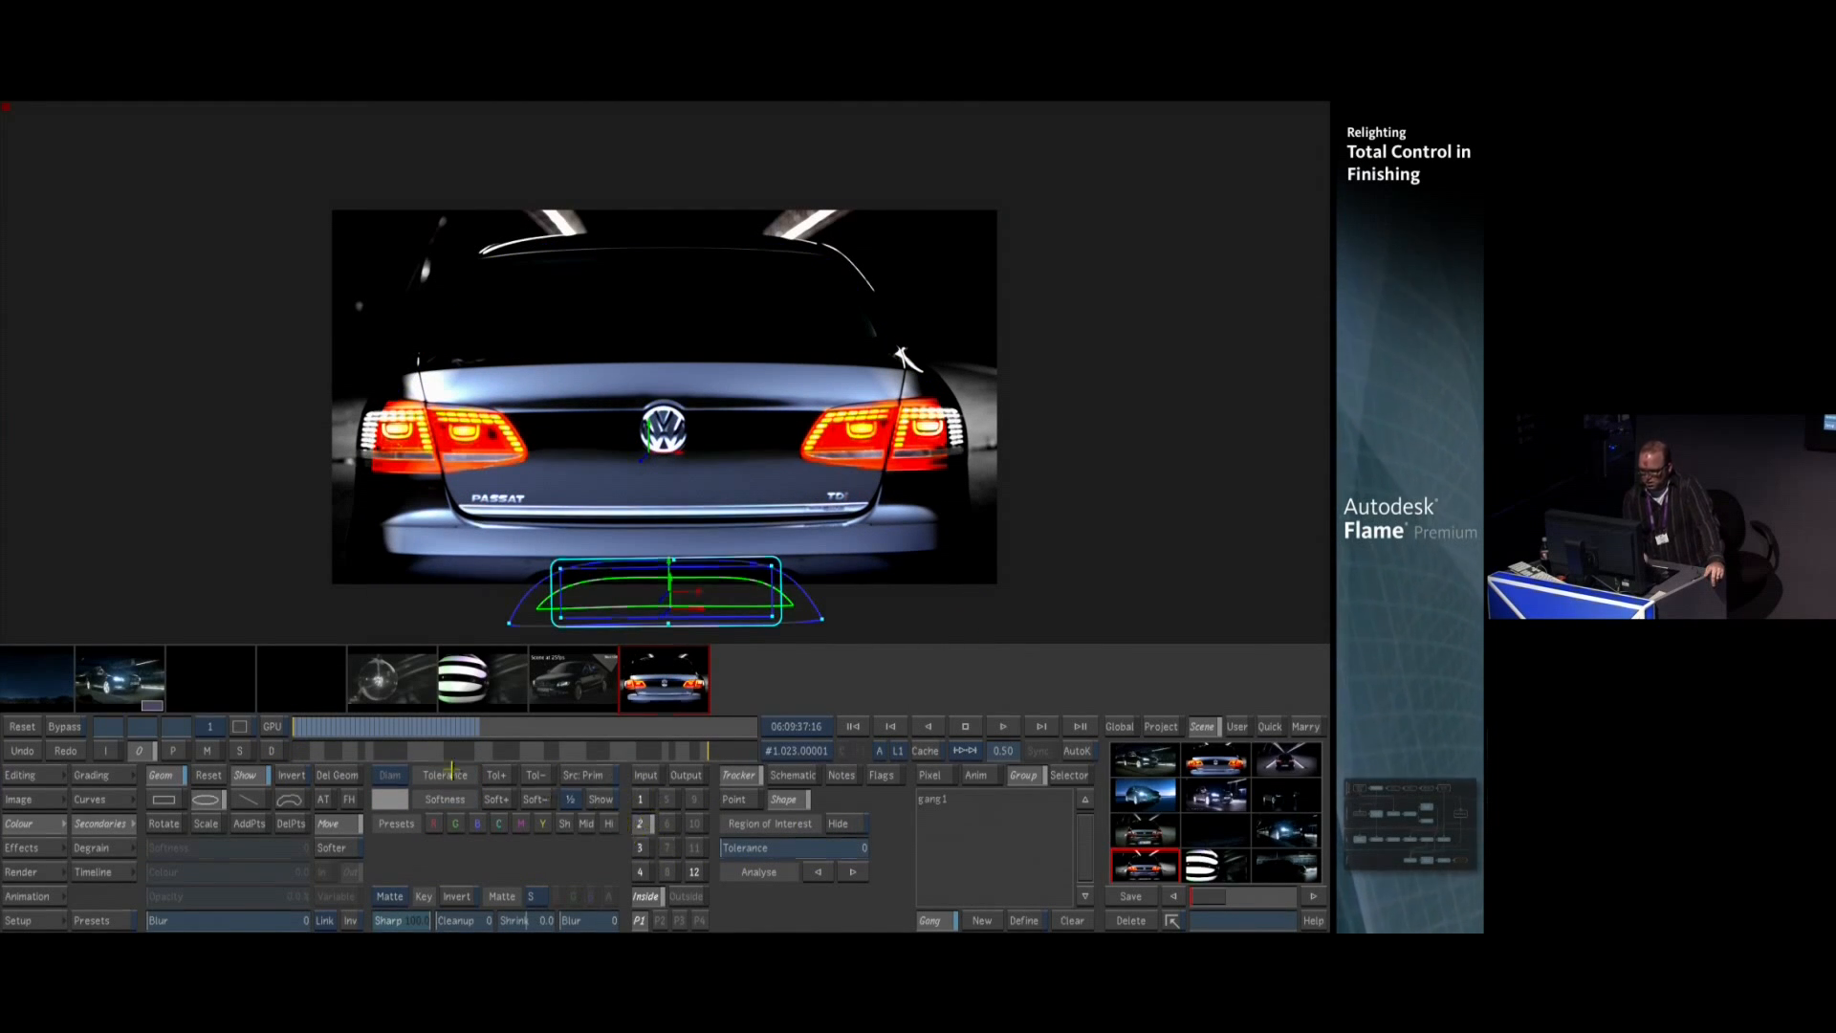
drag(330, 724, 119, 811)
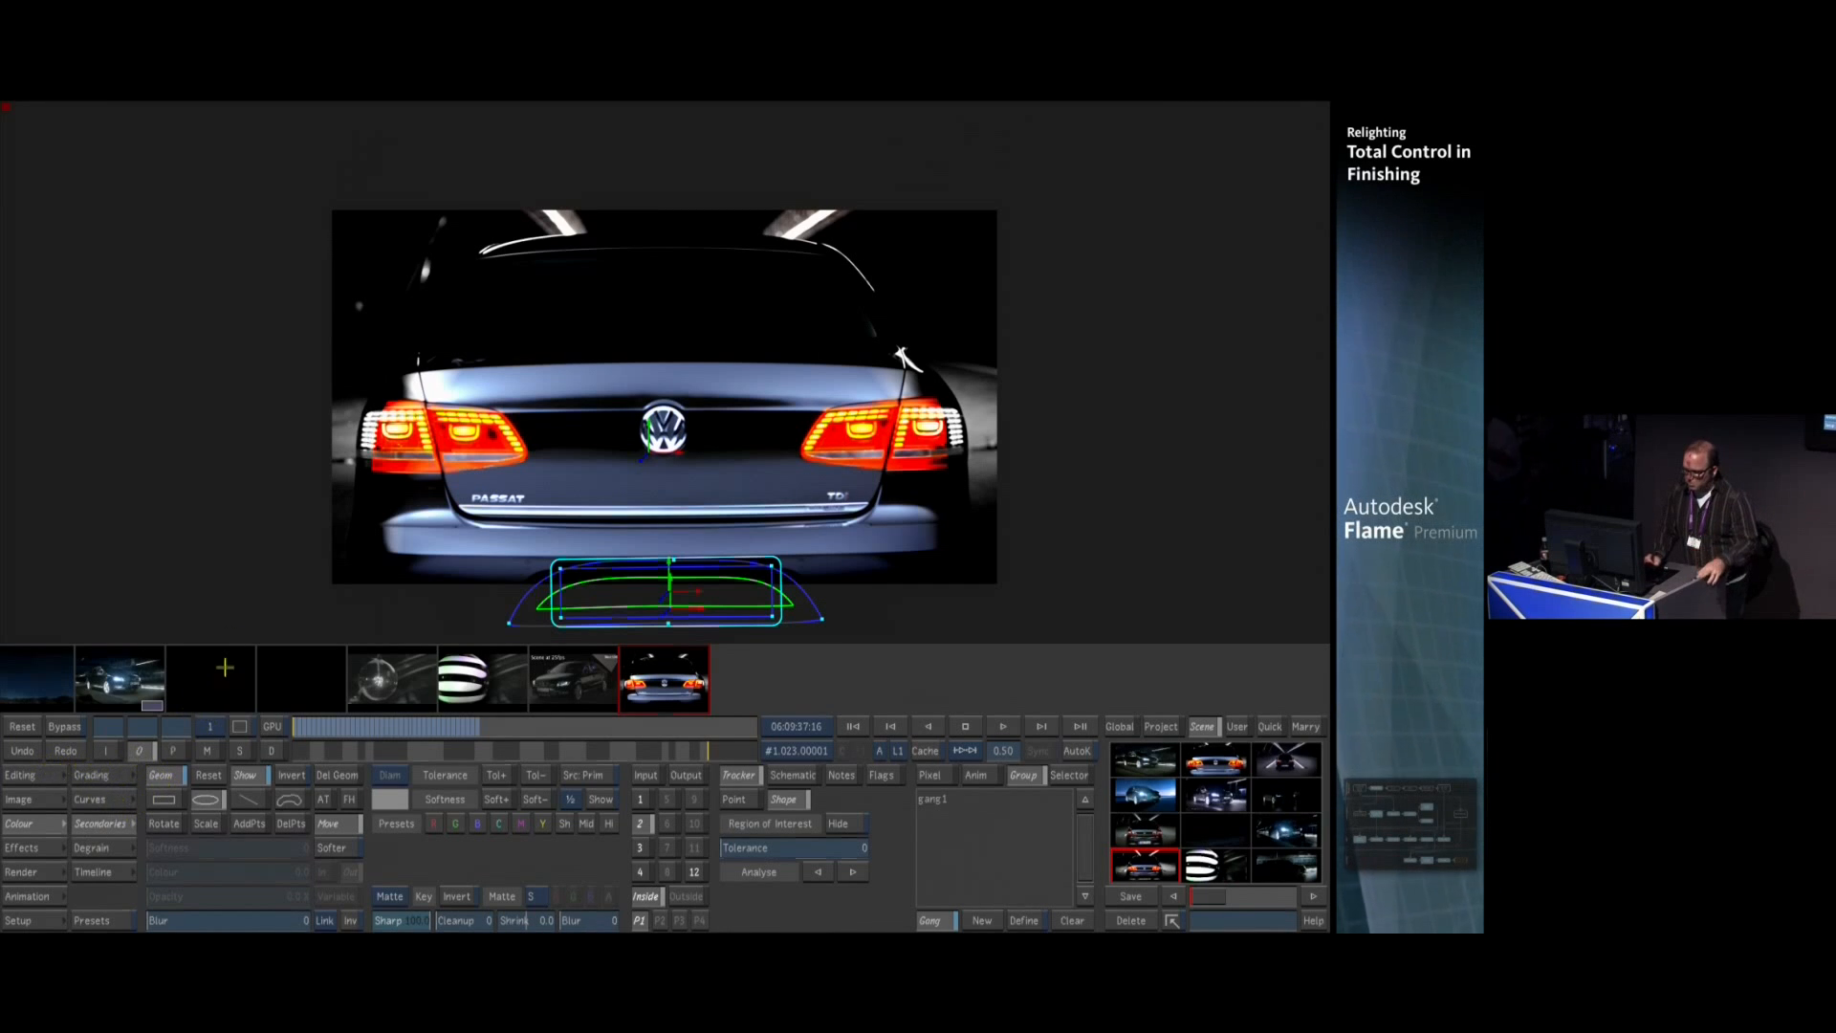
Unsort the assembled timeline to restore its original edit order
click(27, 777)
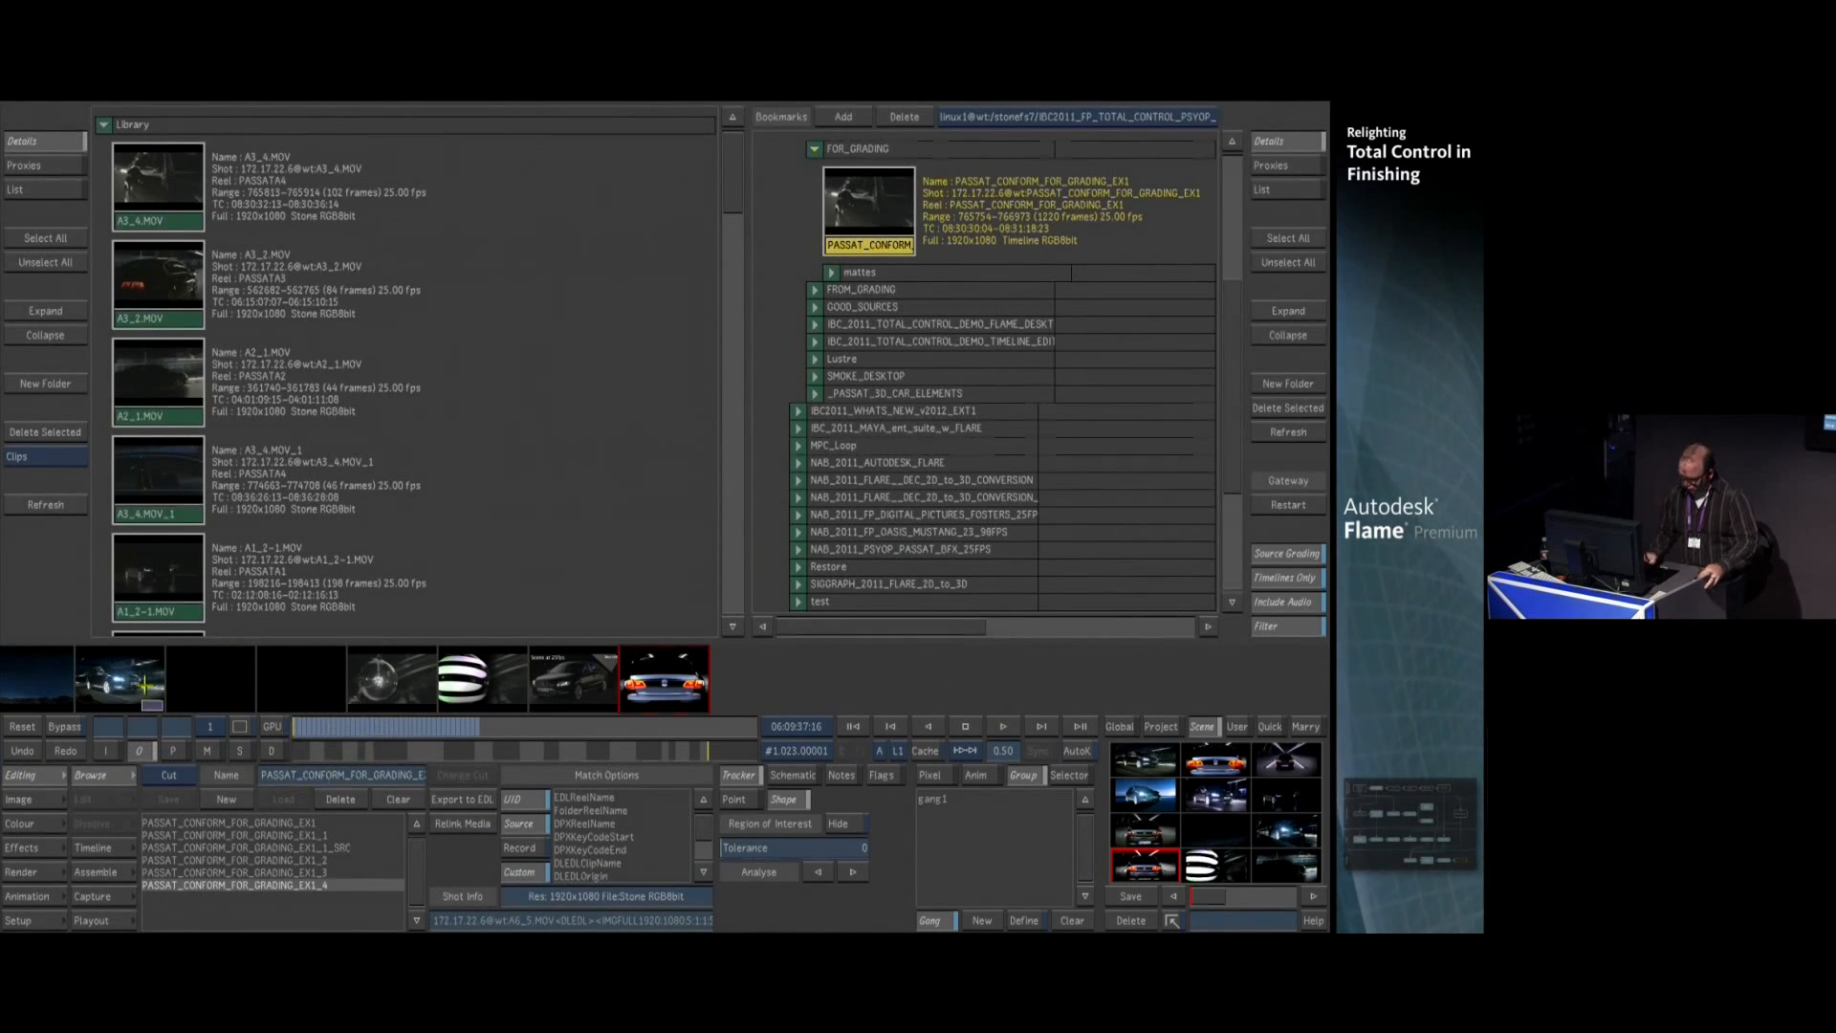
click(453, 750)
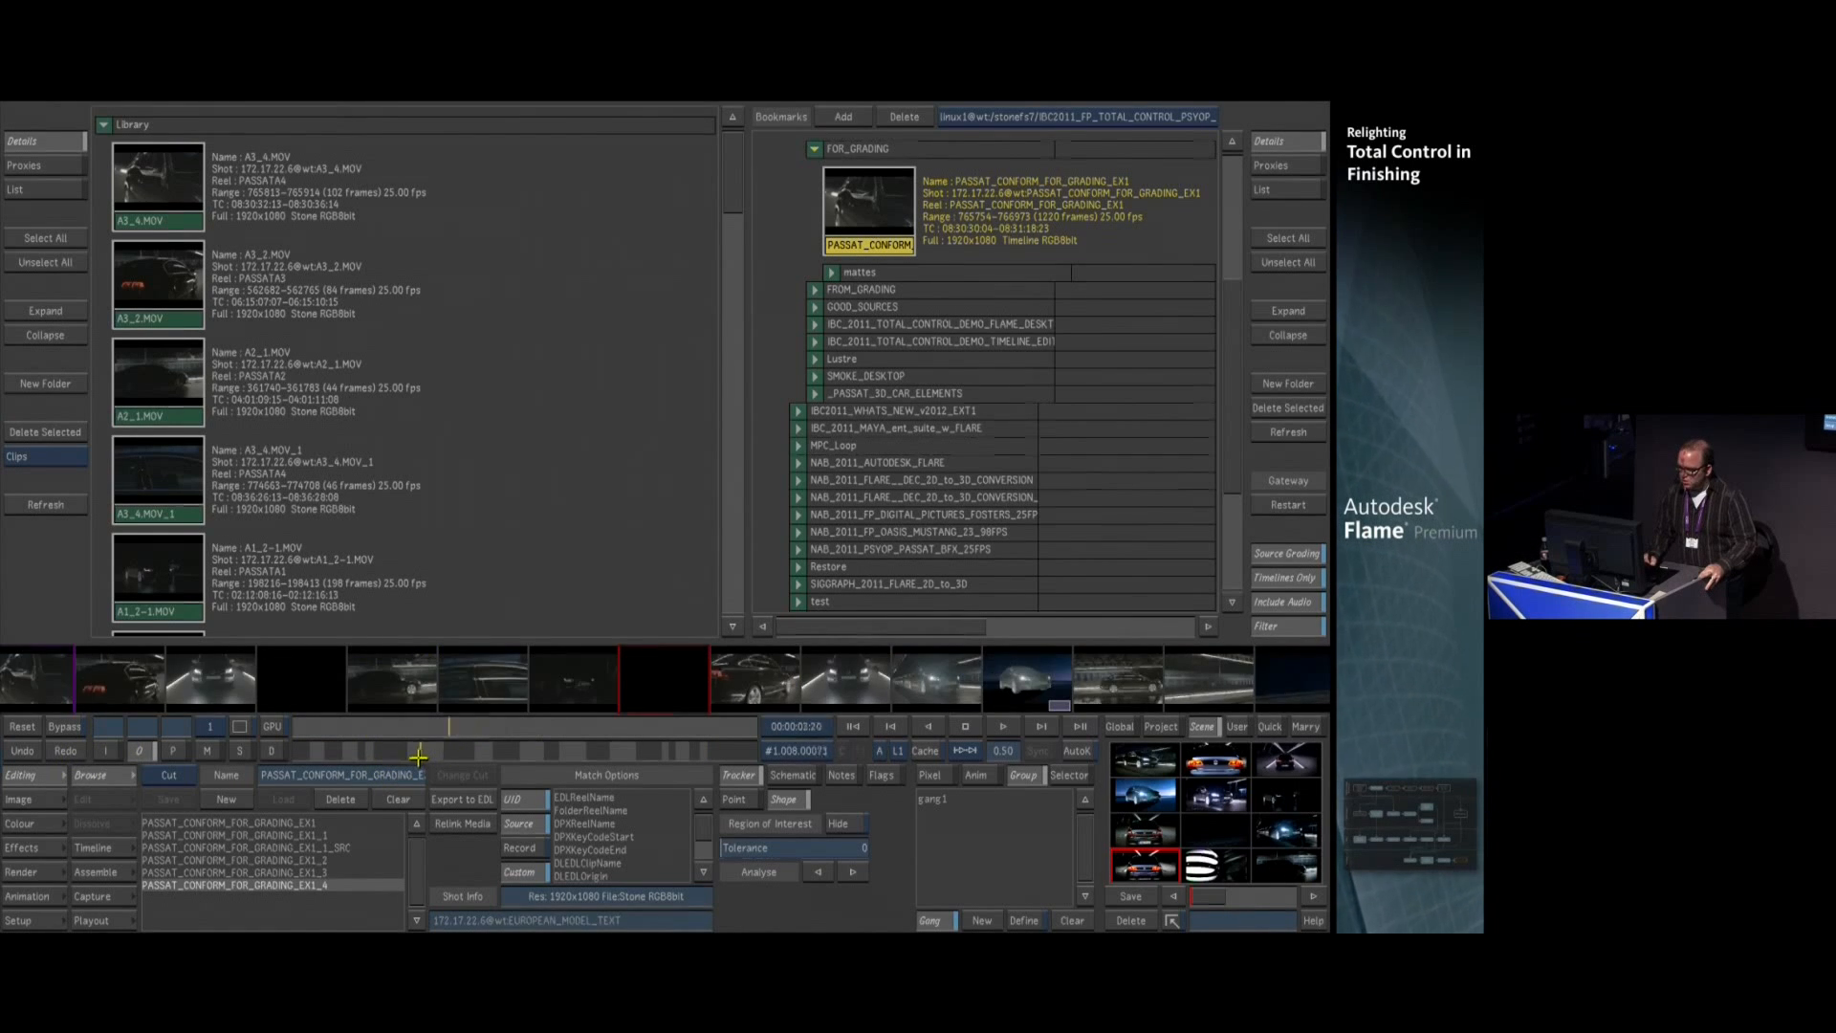
drag(418, 757, 403, 751)
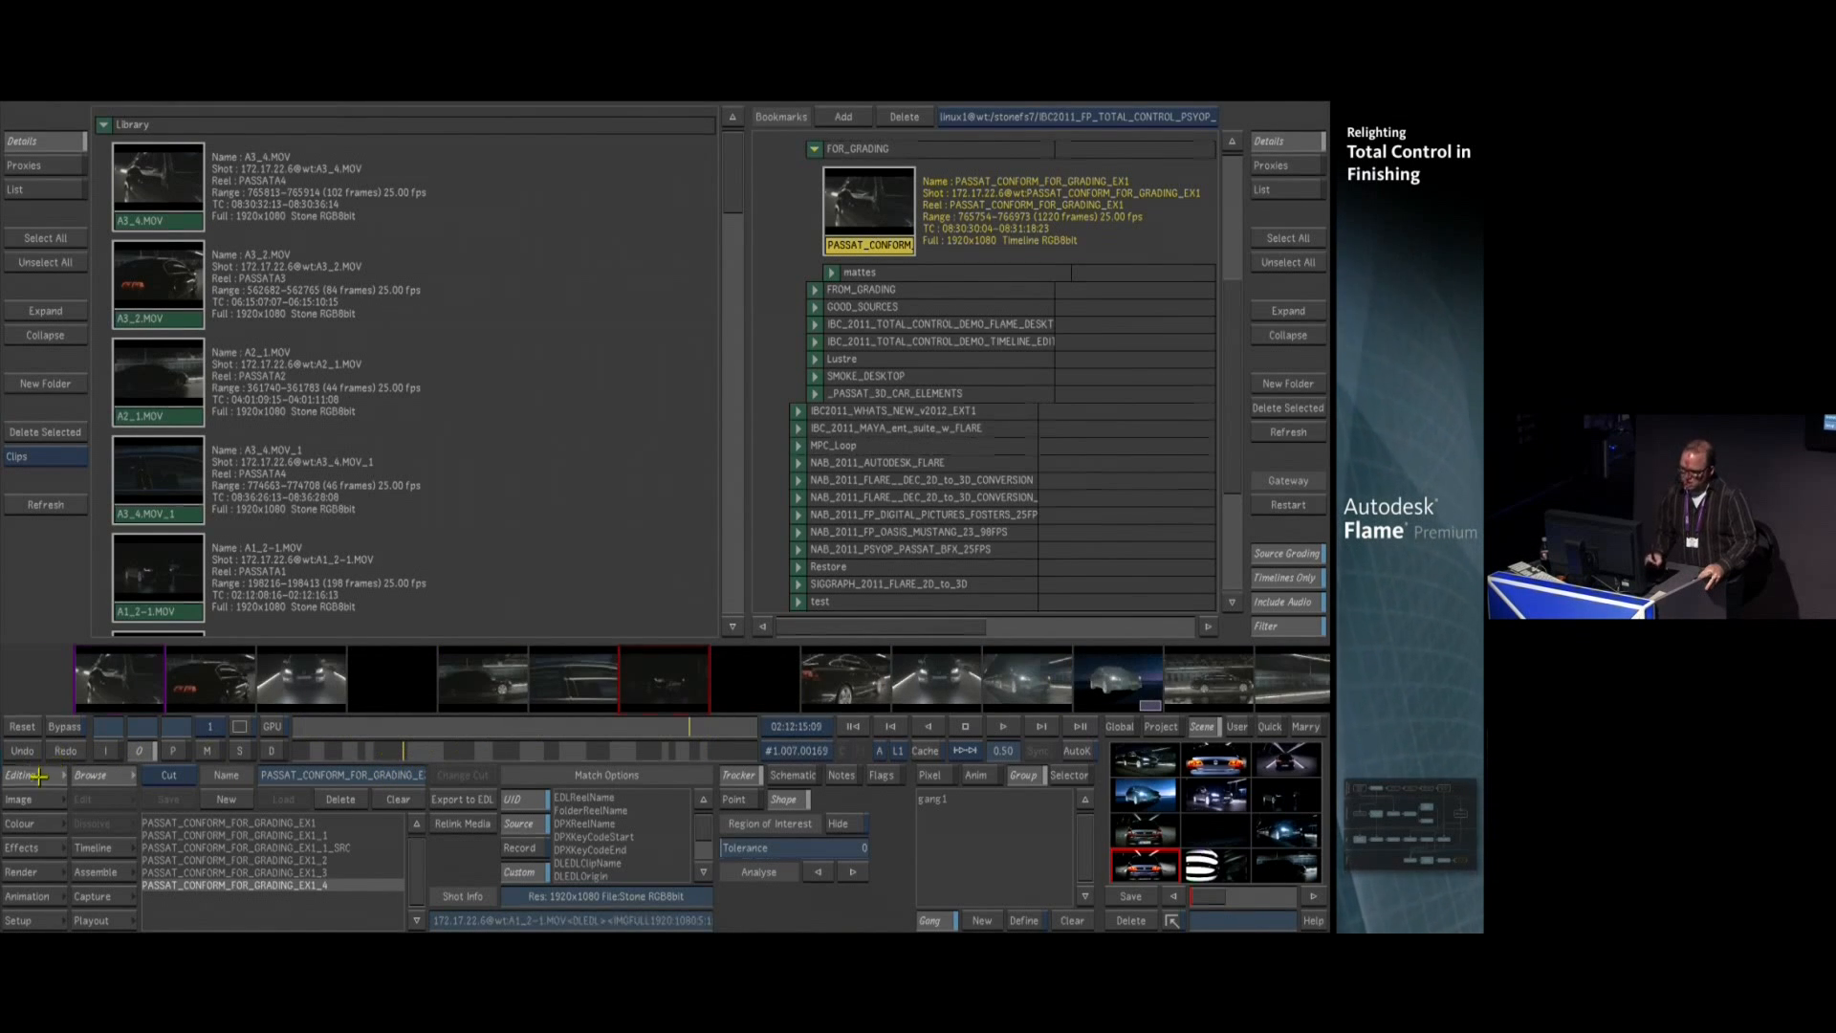
click(108, 874)
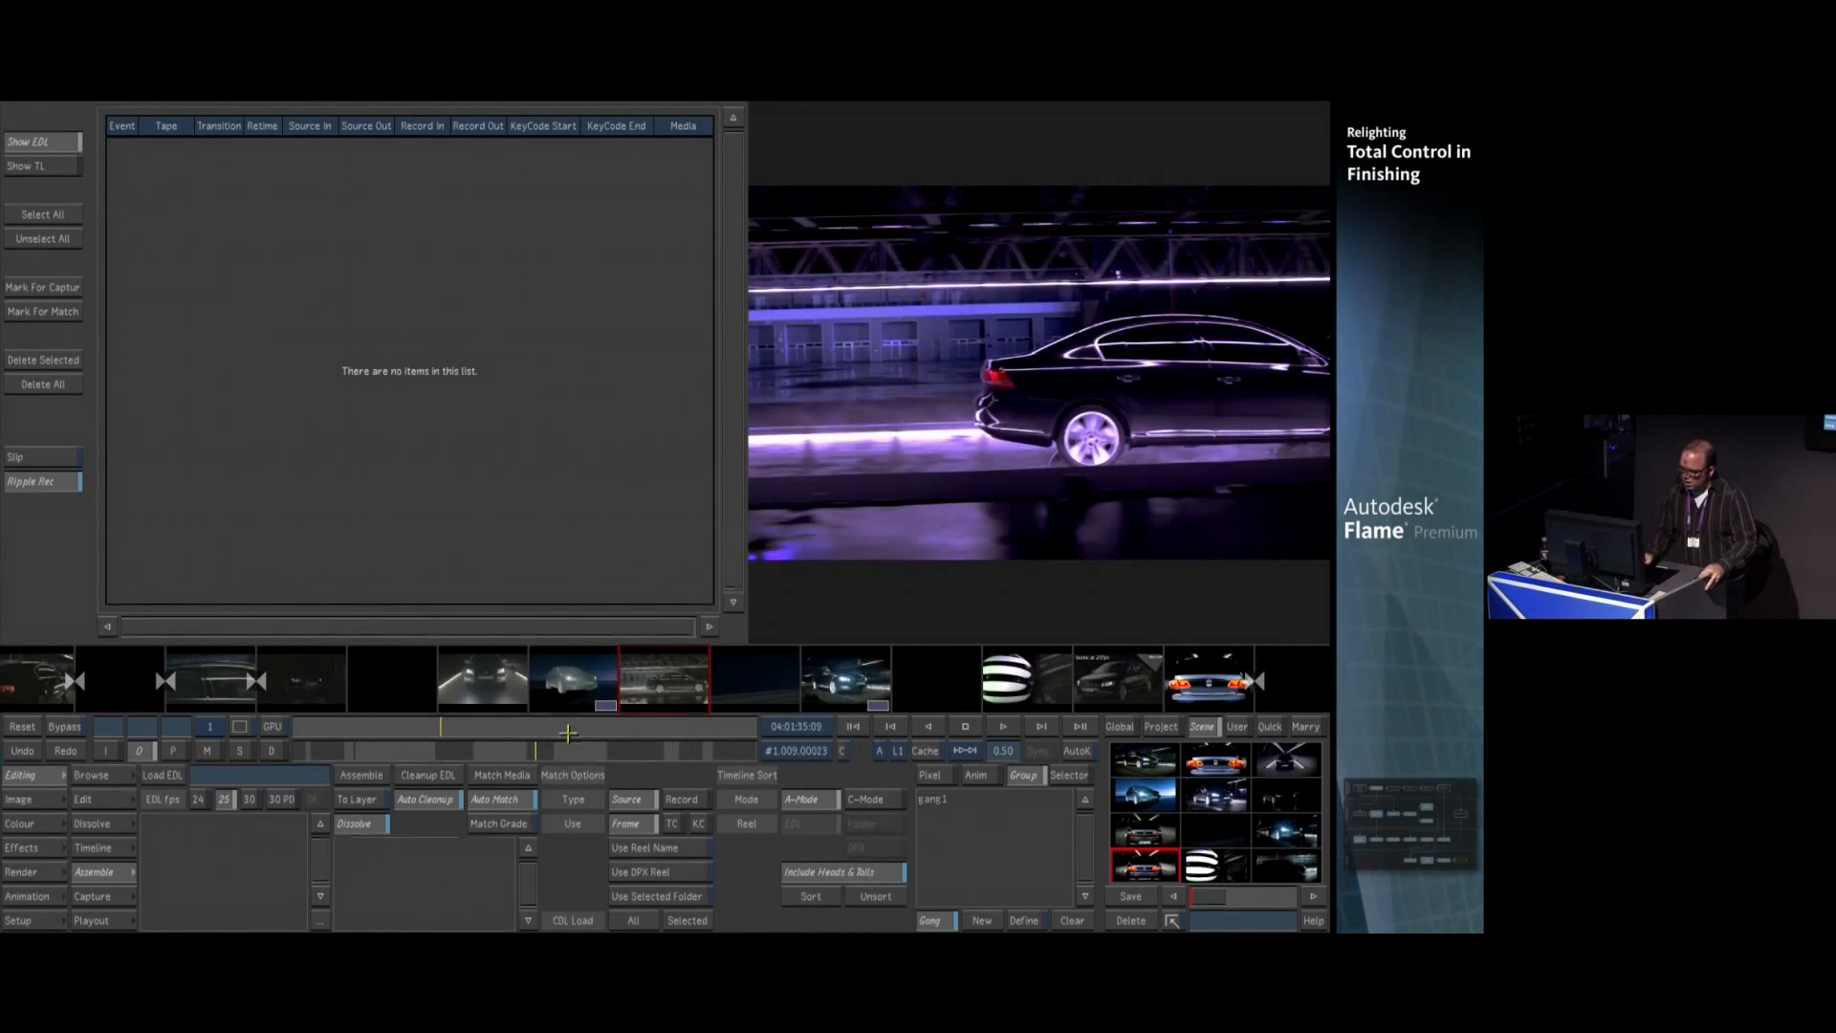
Raise the lift and gain of the primary grade on the front three-quarter night shot at 08:30:50:07
drag(571, 768, 279, 771)
click(20, 824)
click(100, 823)
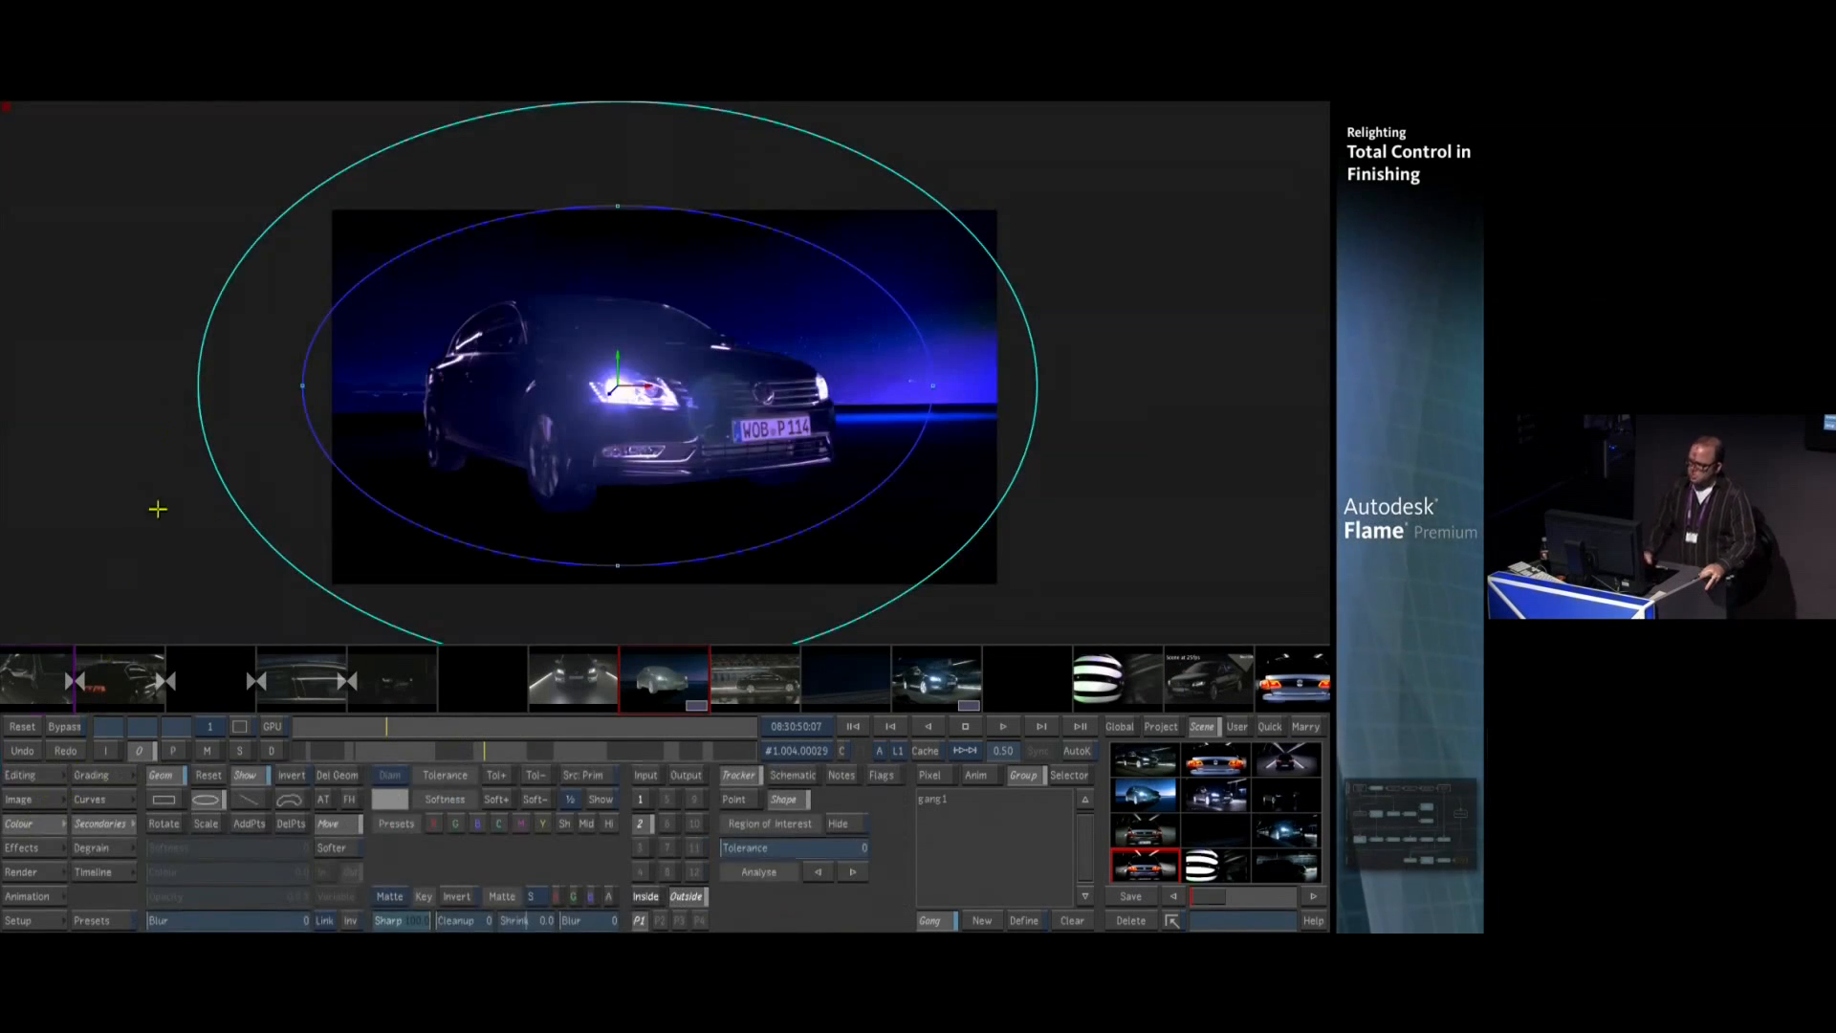
click(639, 776)
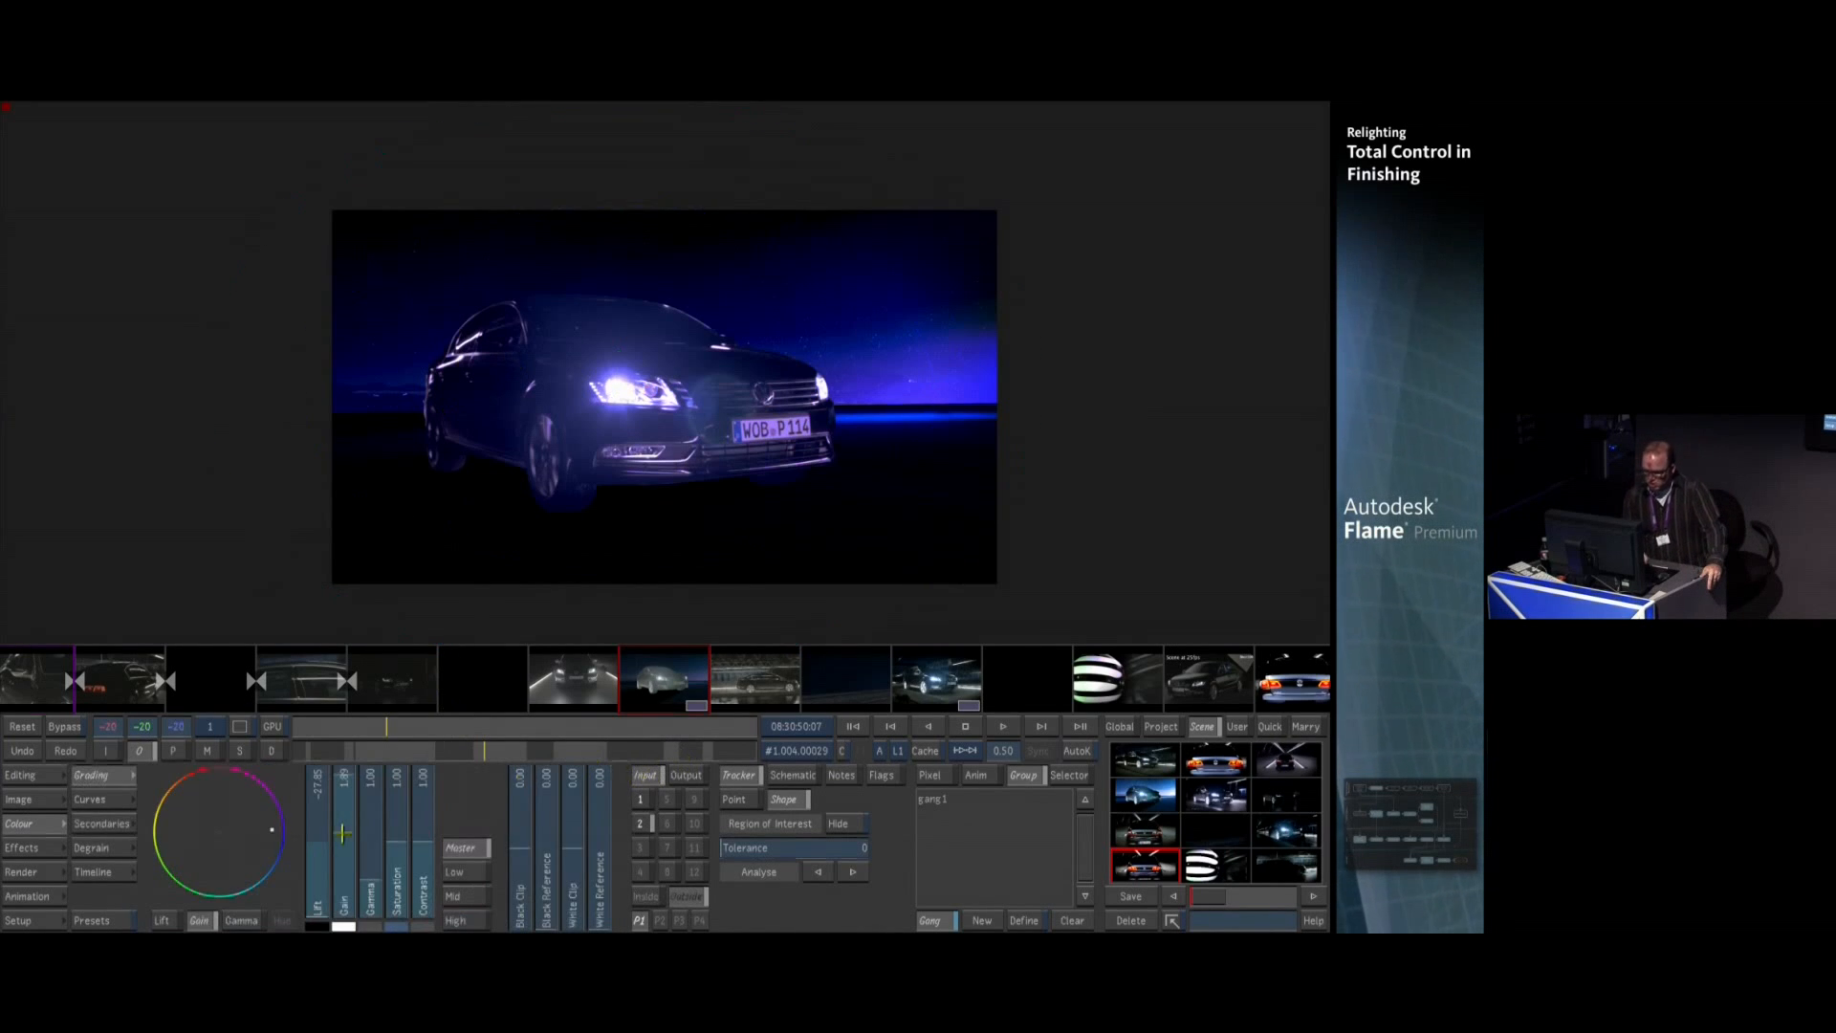
drag(345, 799, 368, 721)
Toggle the grade bypass repeatedly to compare the night shot with and without its grade
key(b)
key(b)
key(b)
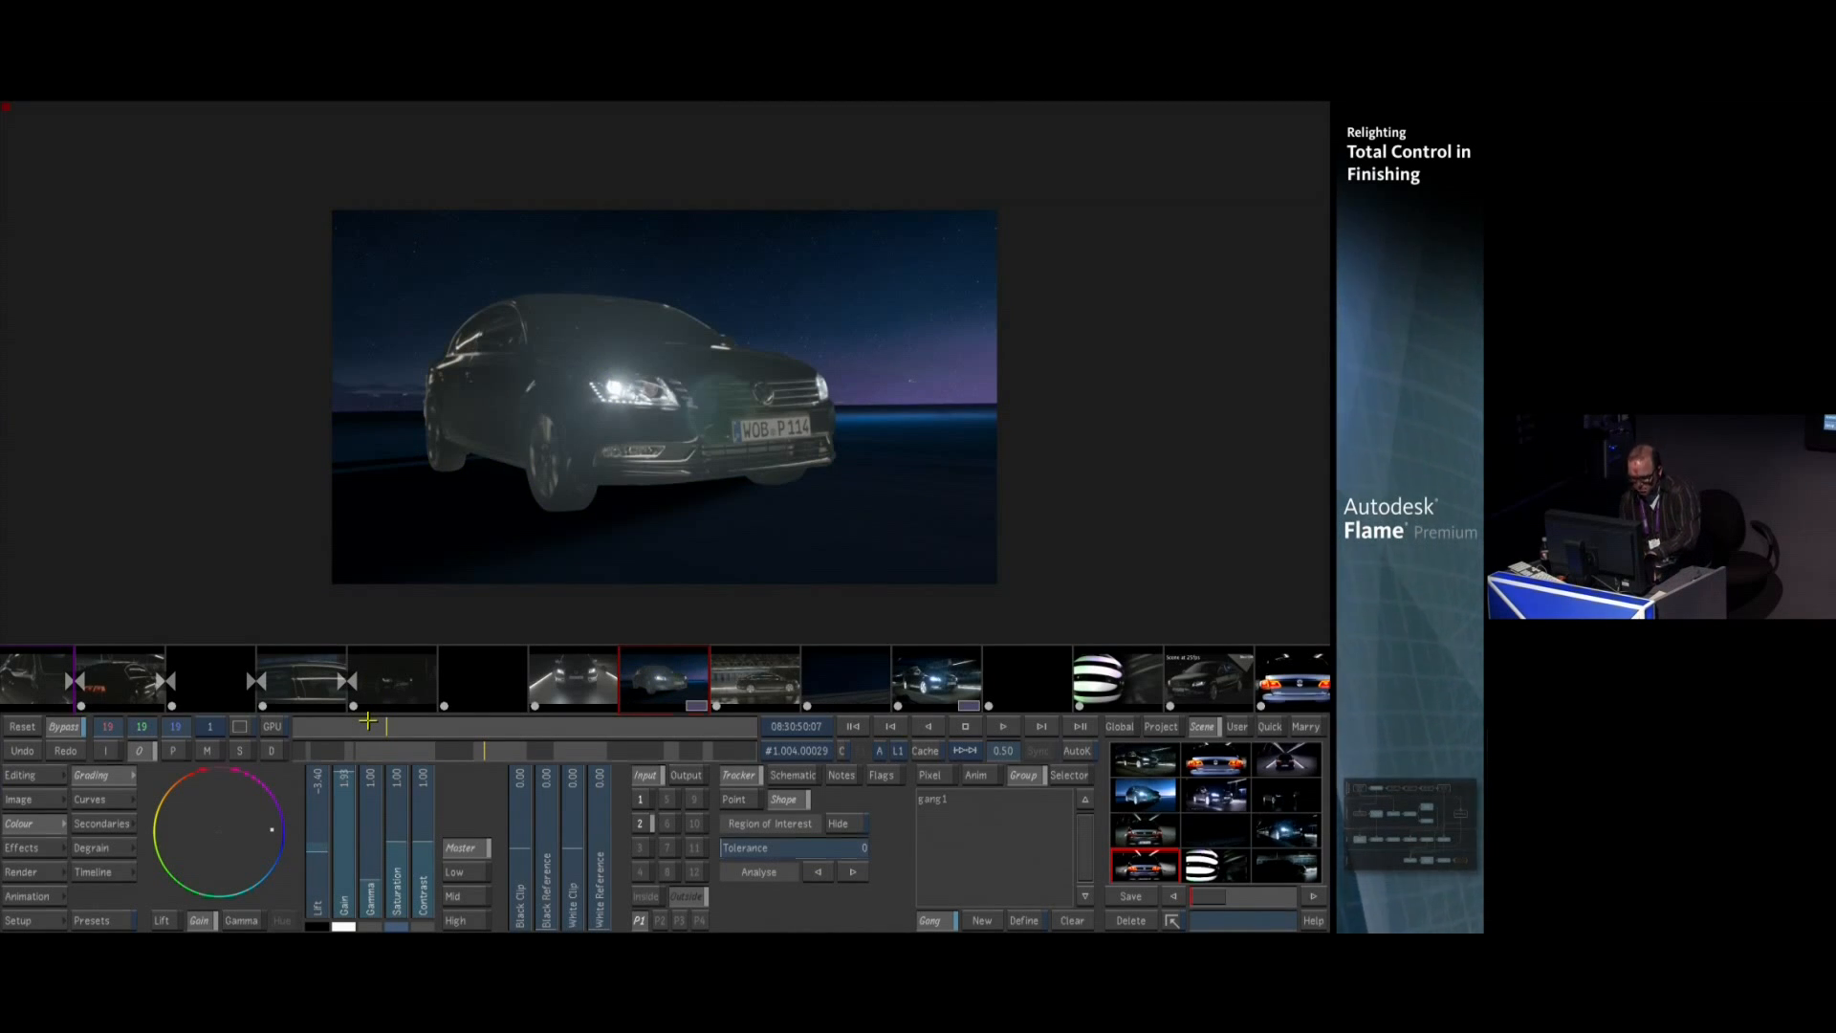
key(b)
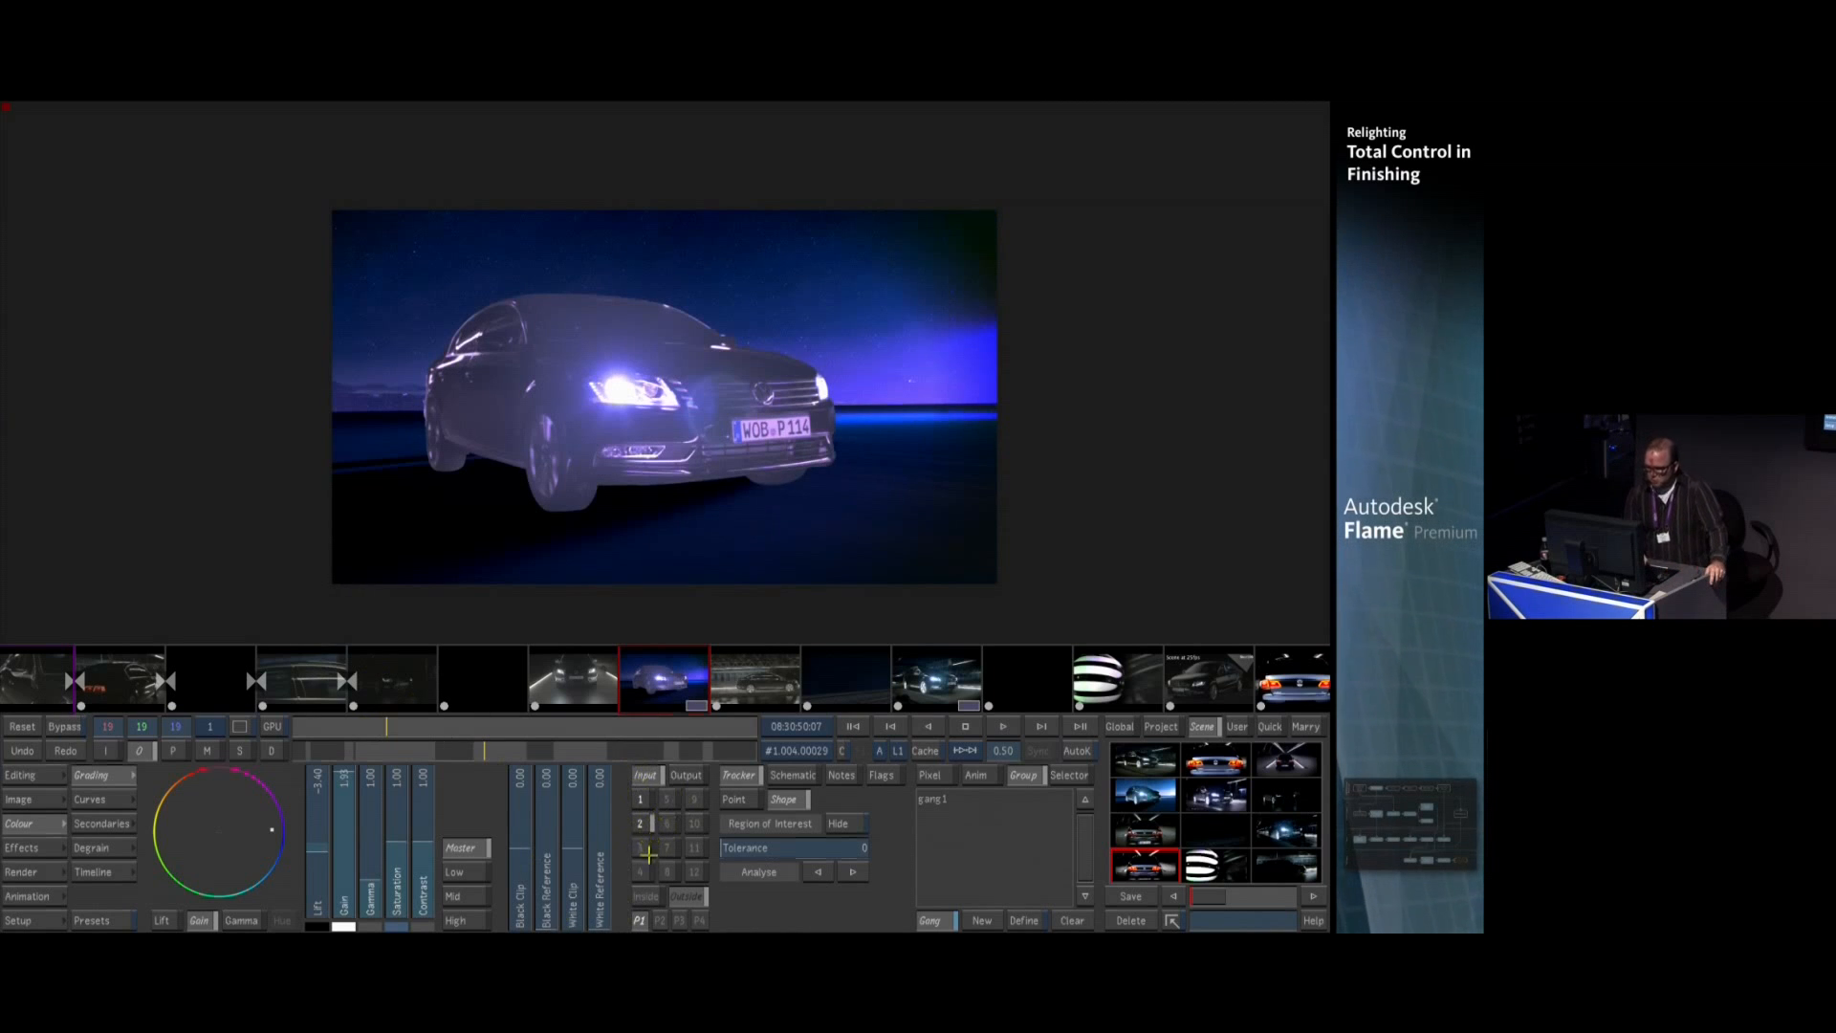
Compare the available matte layers and channels for secondary 3, and assign the V2 red channel containing the car matte
click(120, 828)
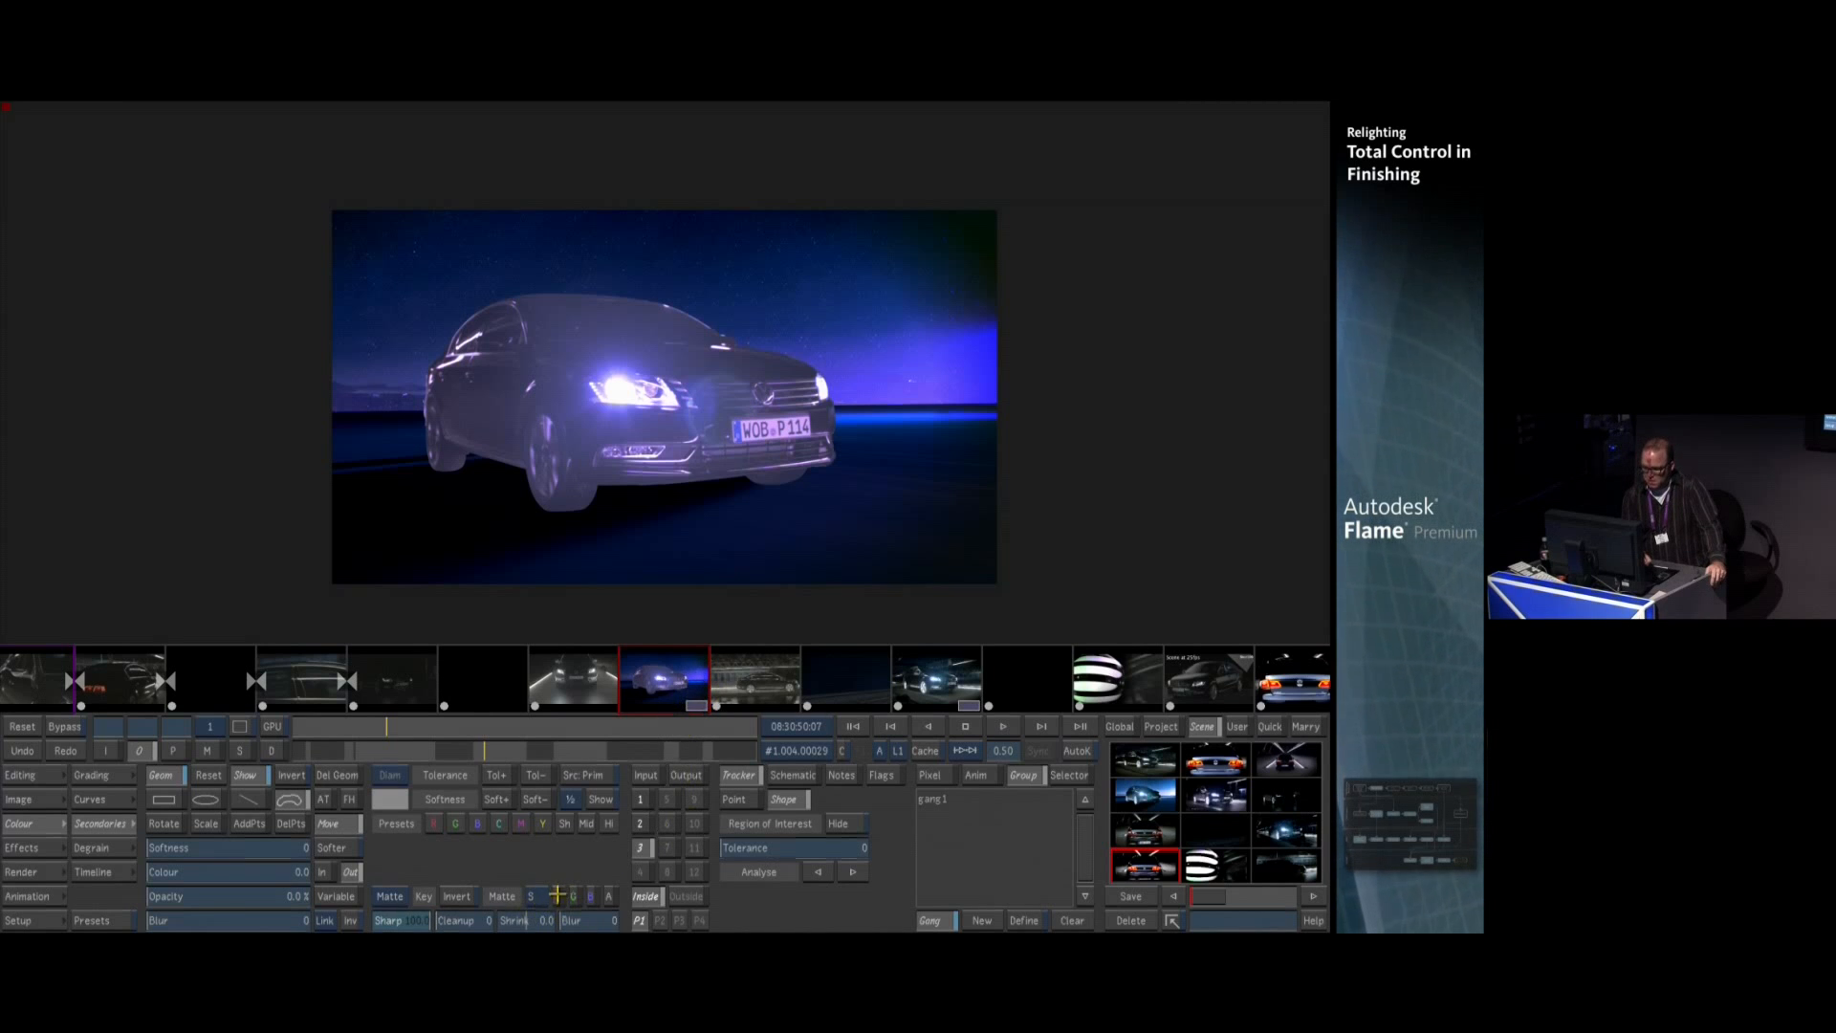
click(206, 751)
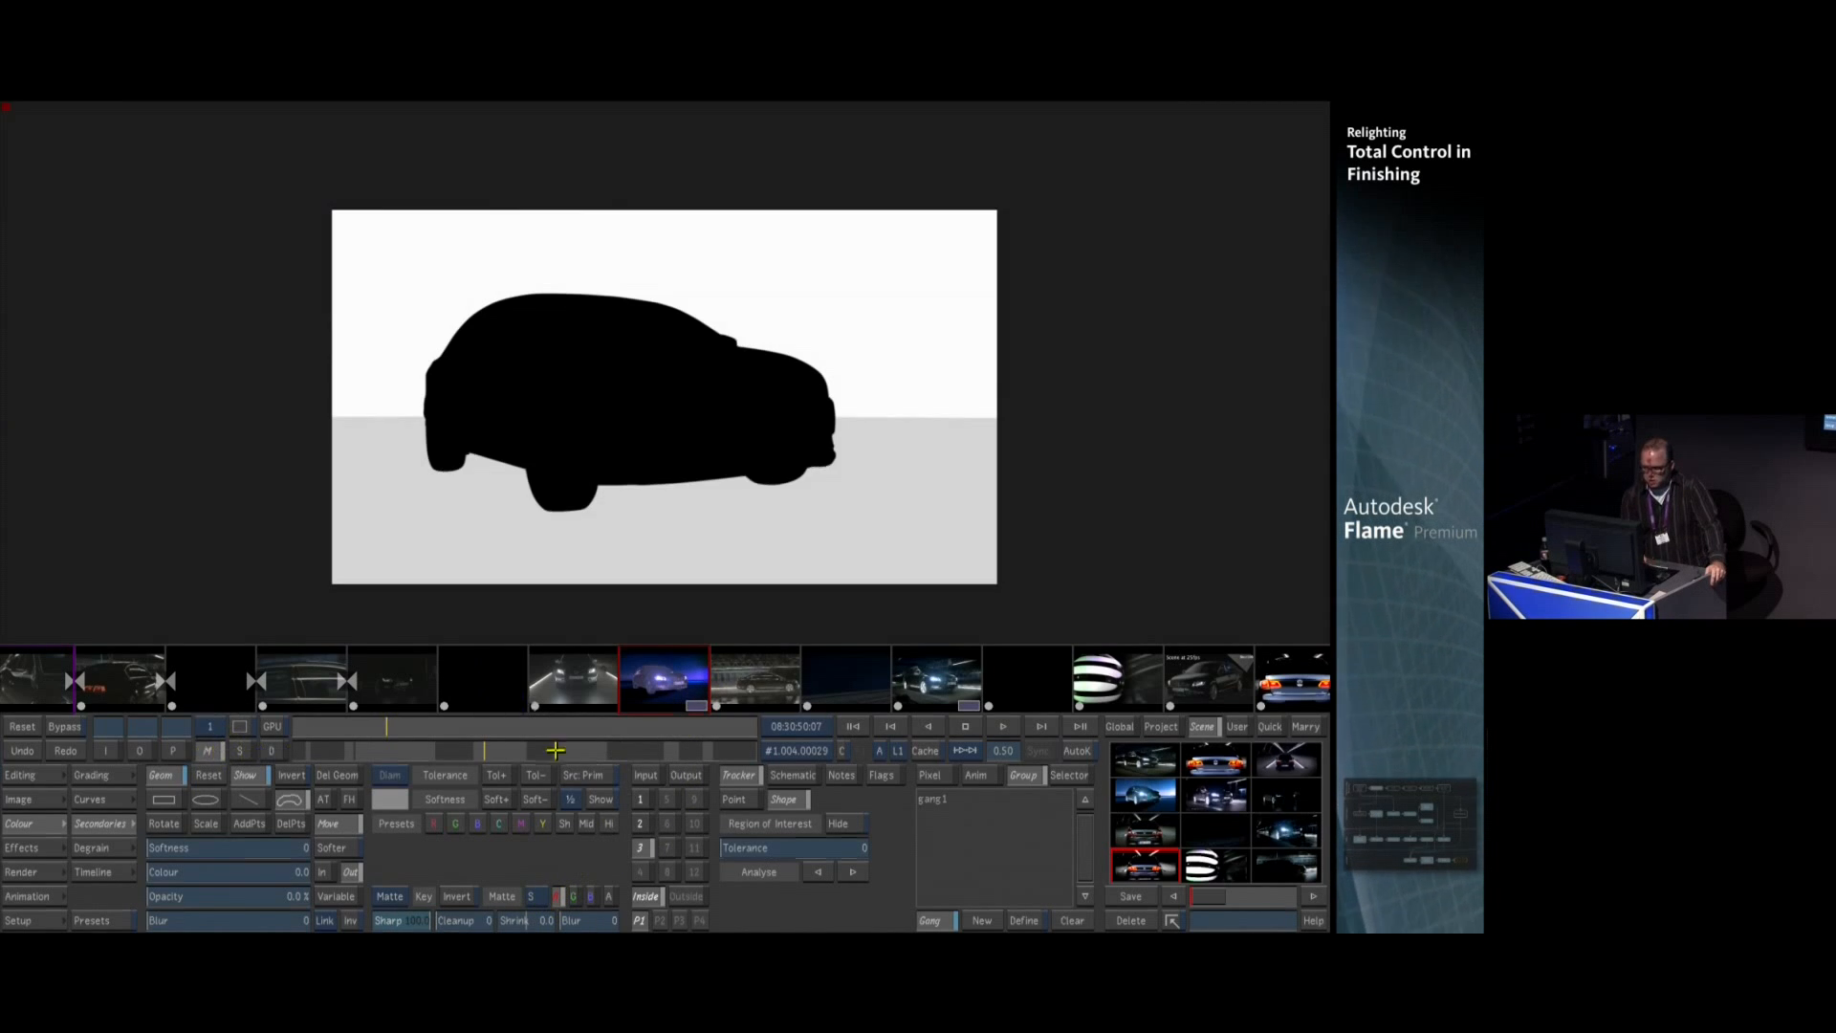
click(573, 896)
click(590, 896)
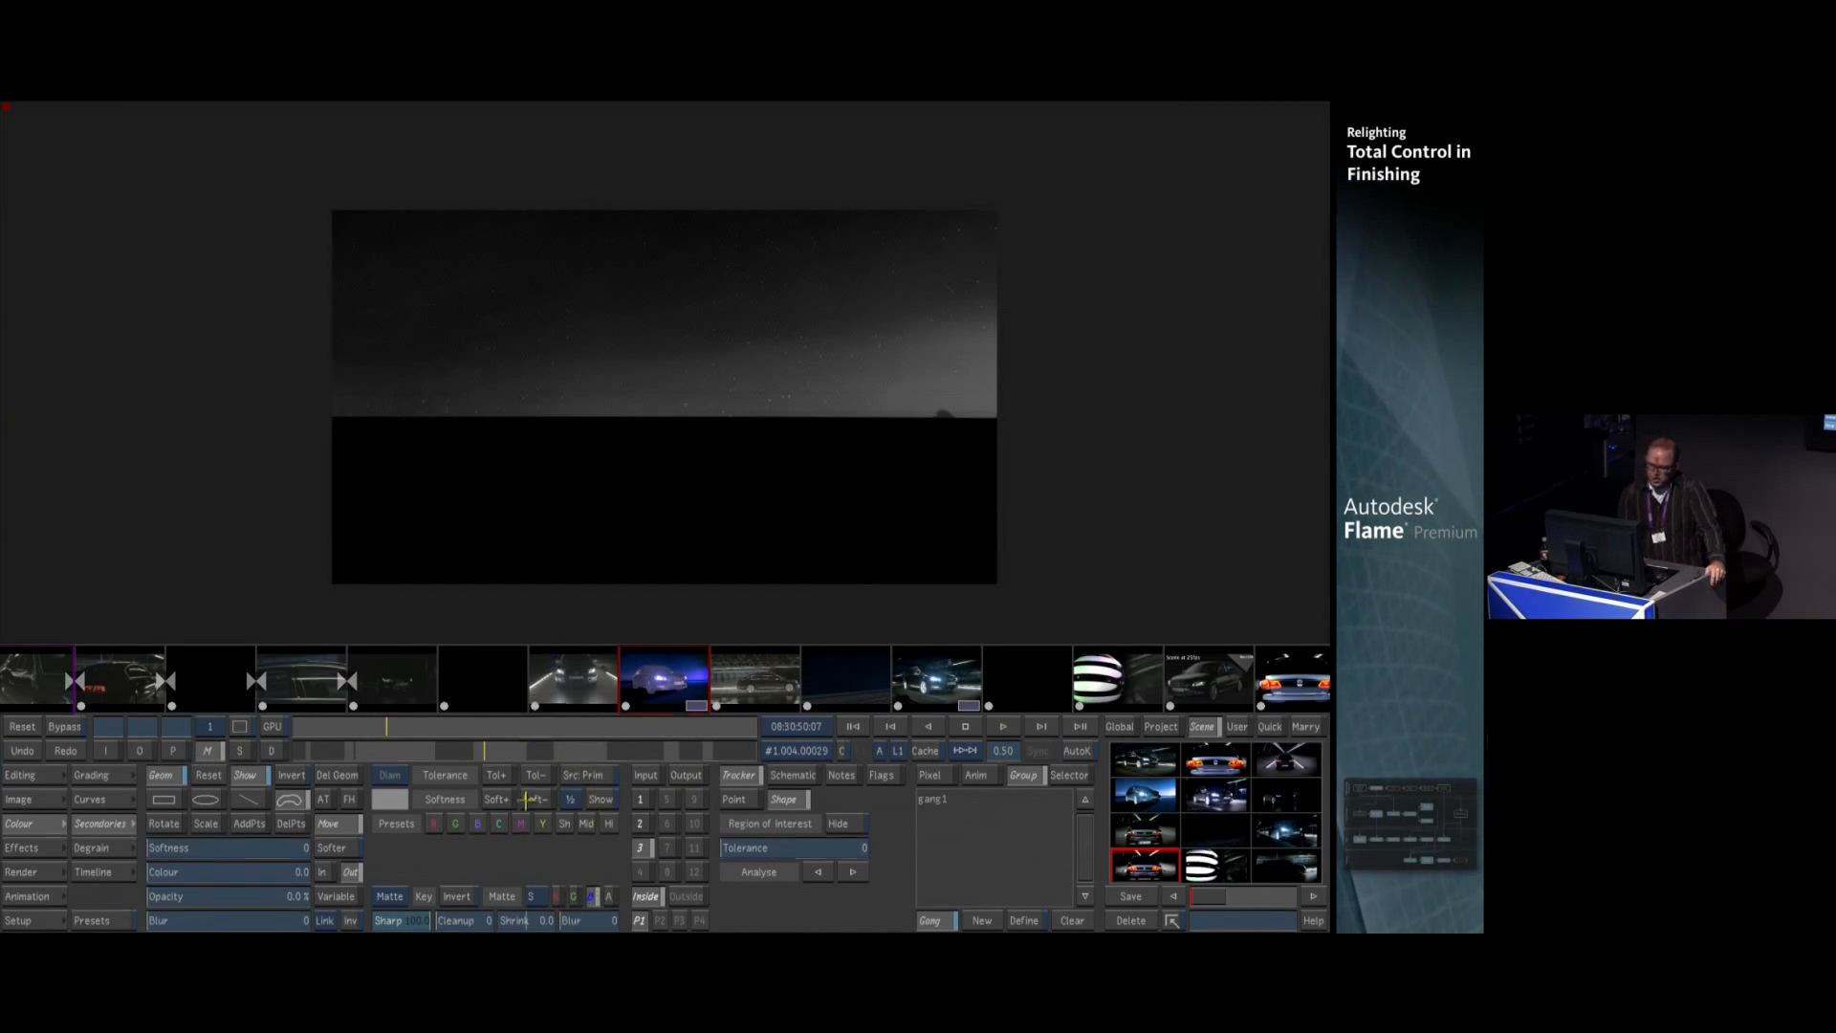
click(532, 896)
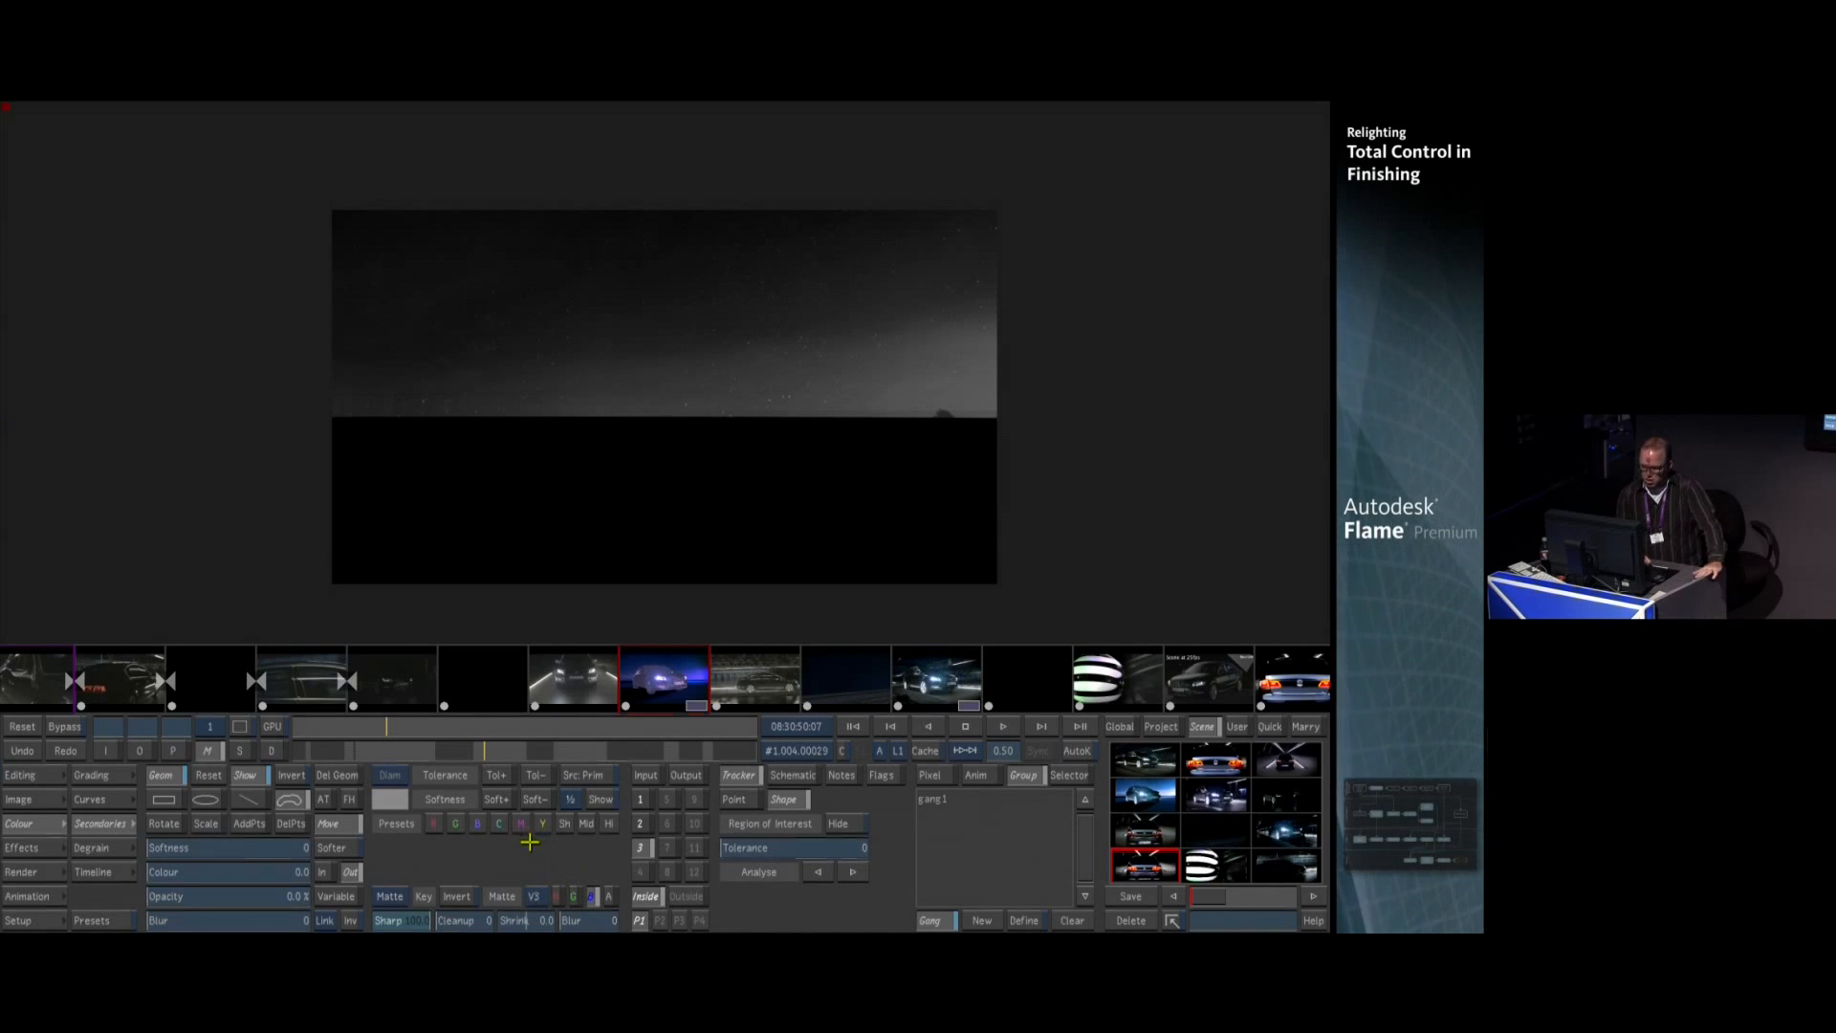
click(575, 896)
click(560, 896)
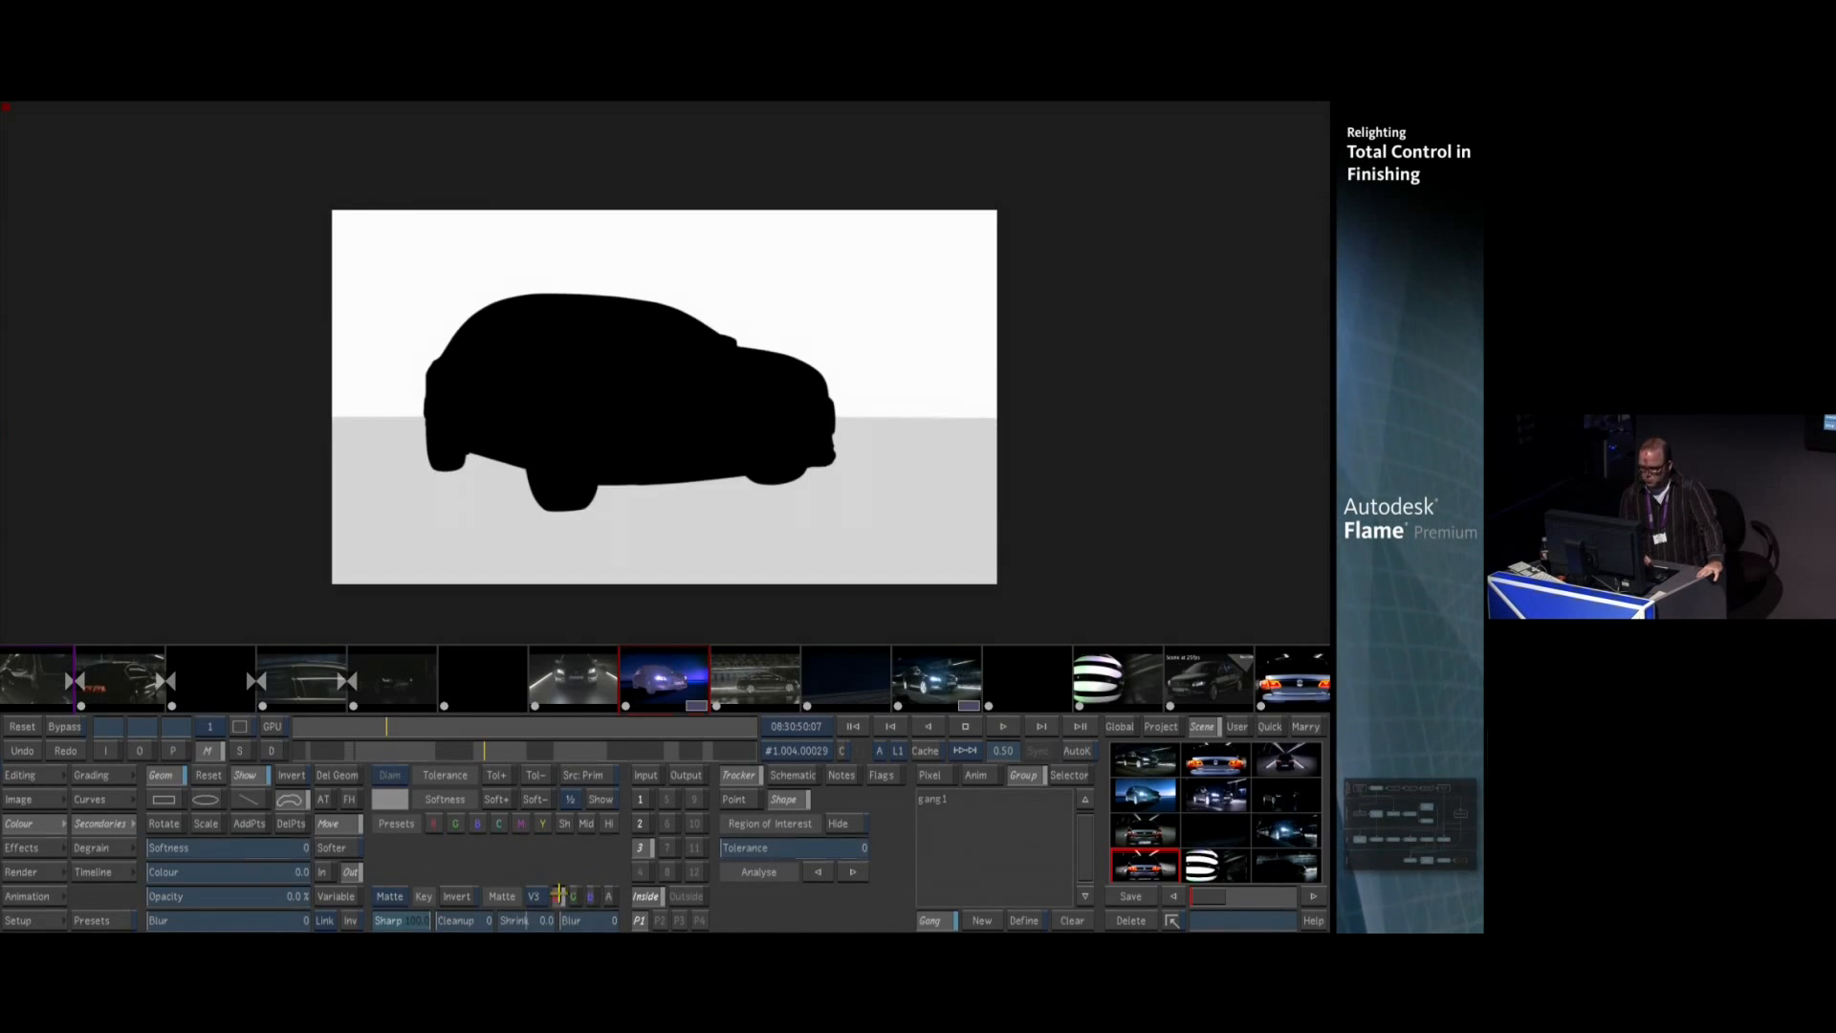
click(591, 896)
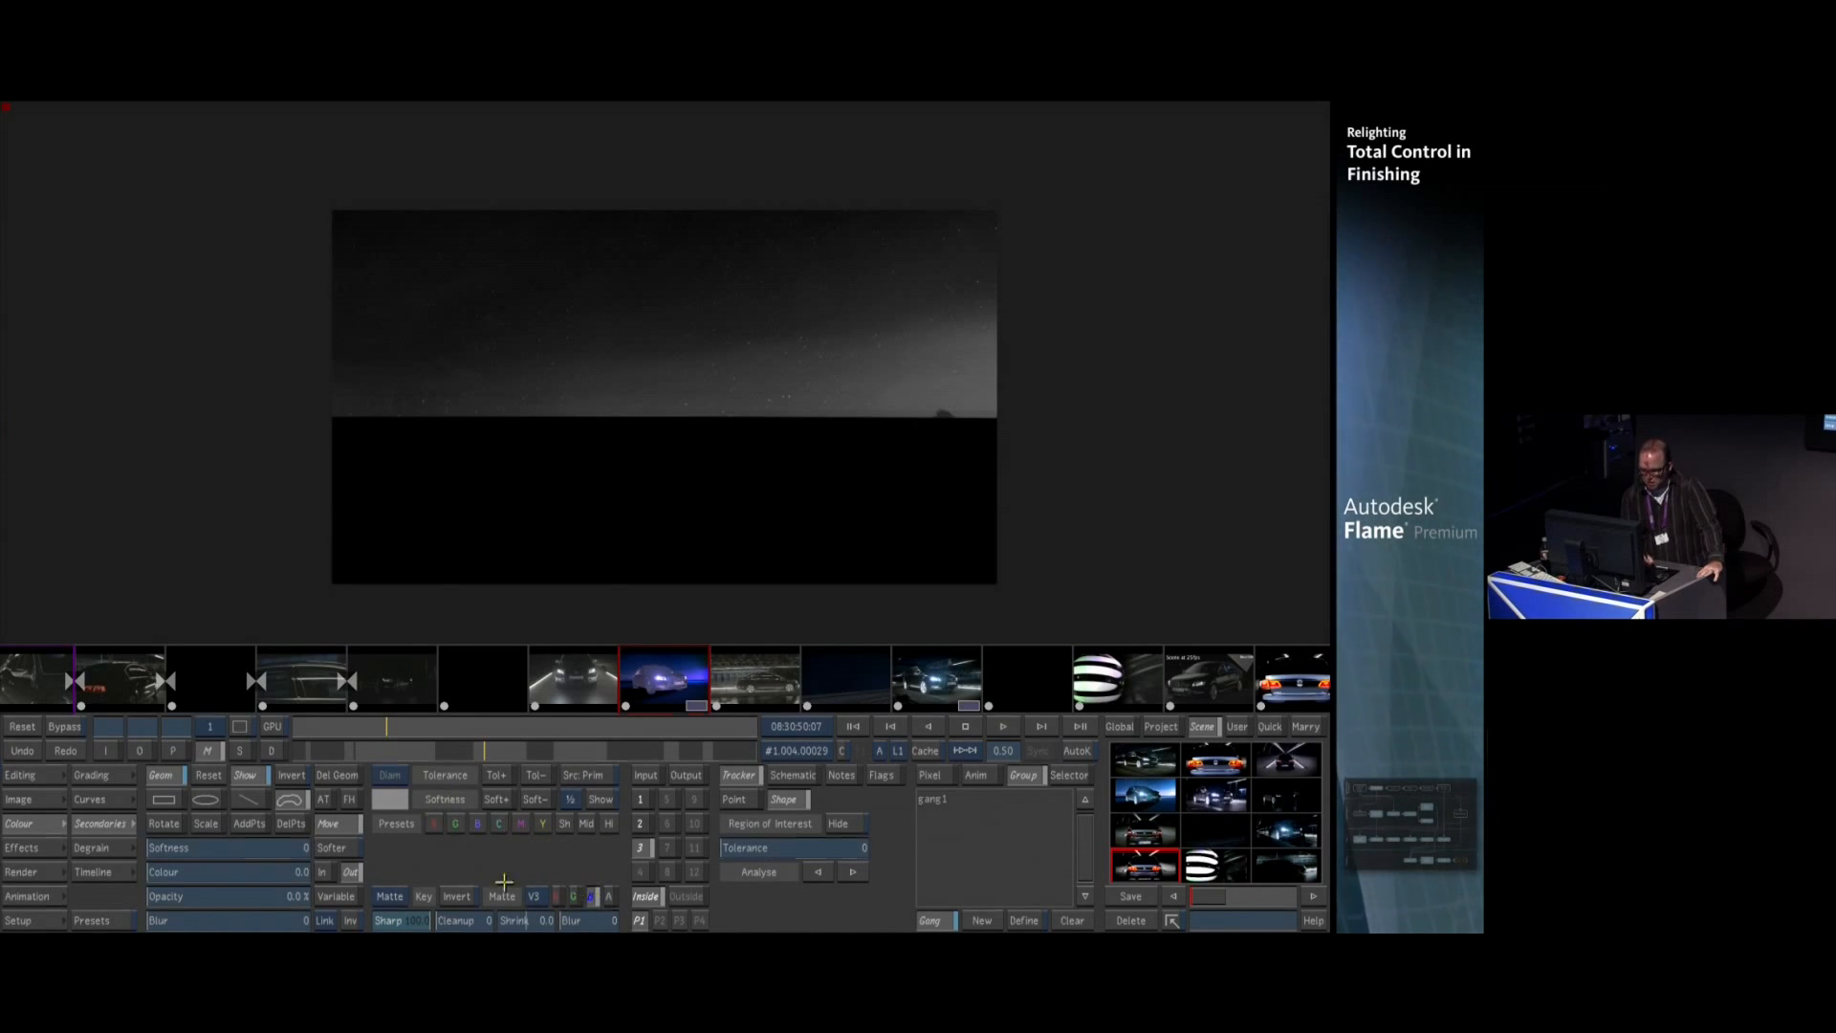
click(535, 896)
click(559, 896)
click(559, 896)
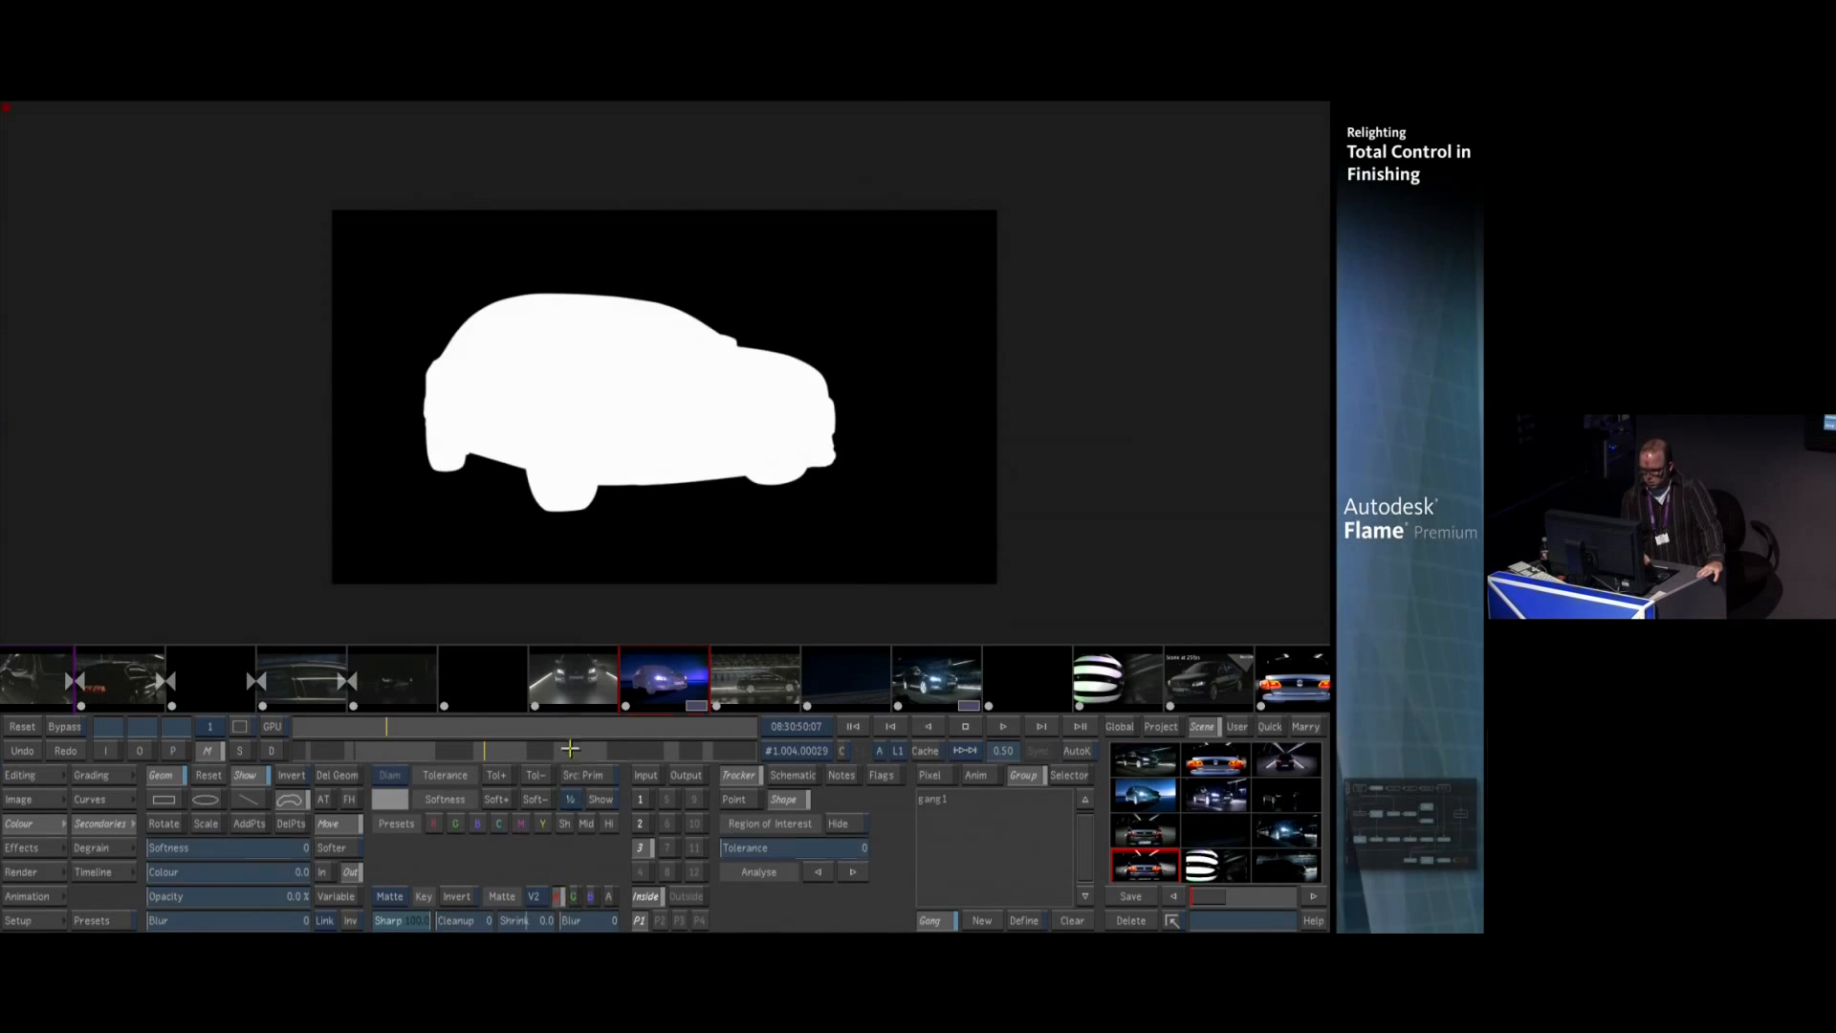
Inside secondary 3's car matte, raise the gain to 1.52, lower the lift and shift the gain colour towards green
click(139, 751)
click(133, 780)
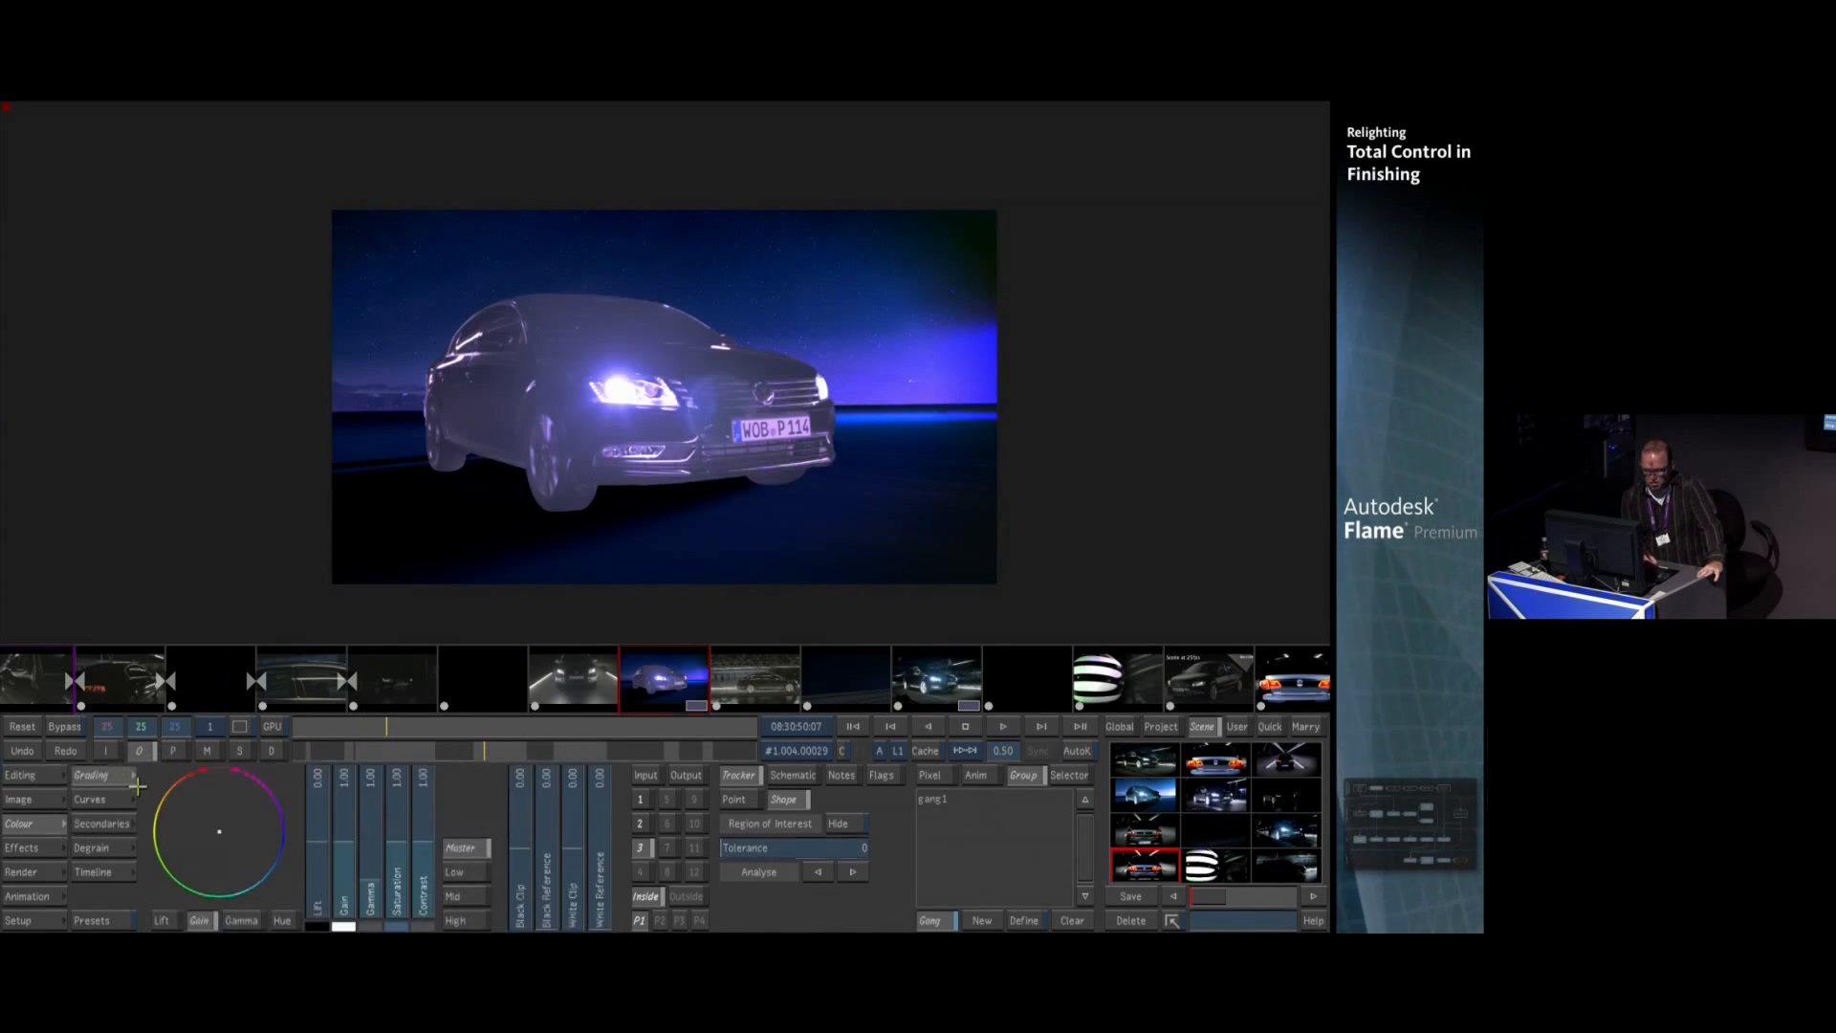
drag(343, 878, 318, 808)
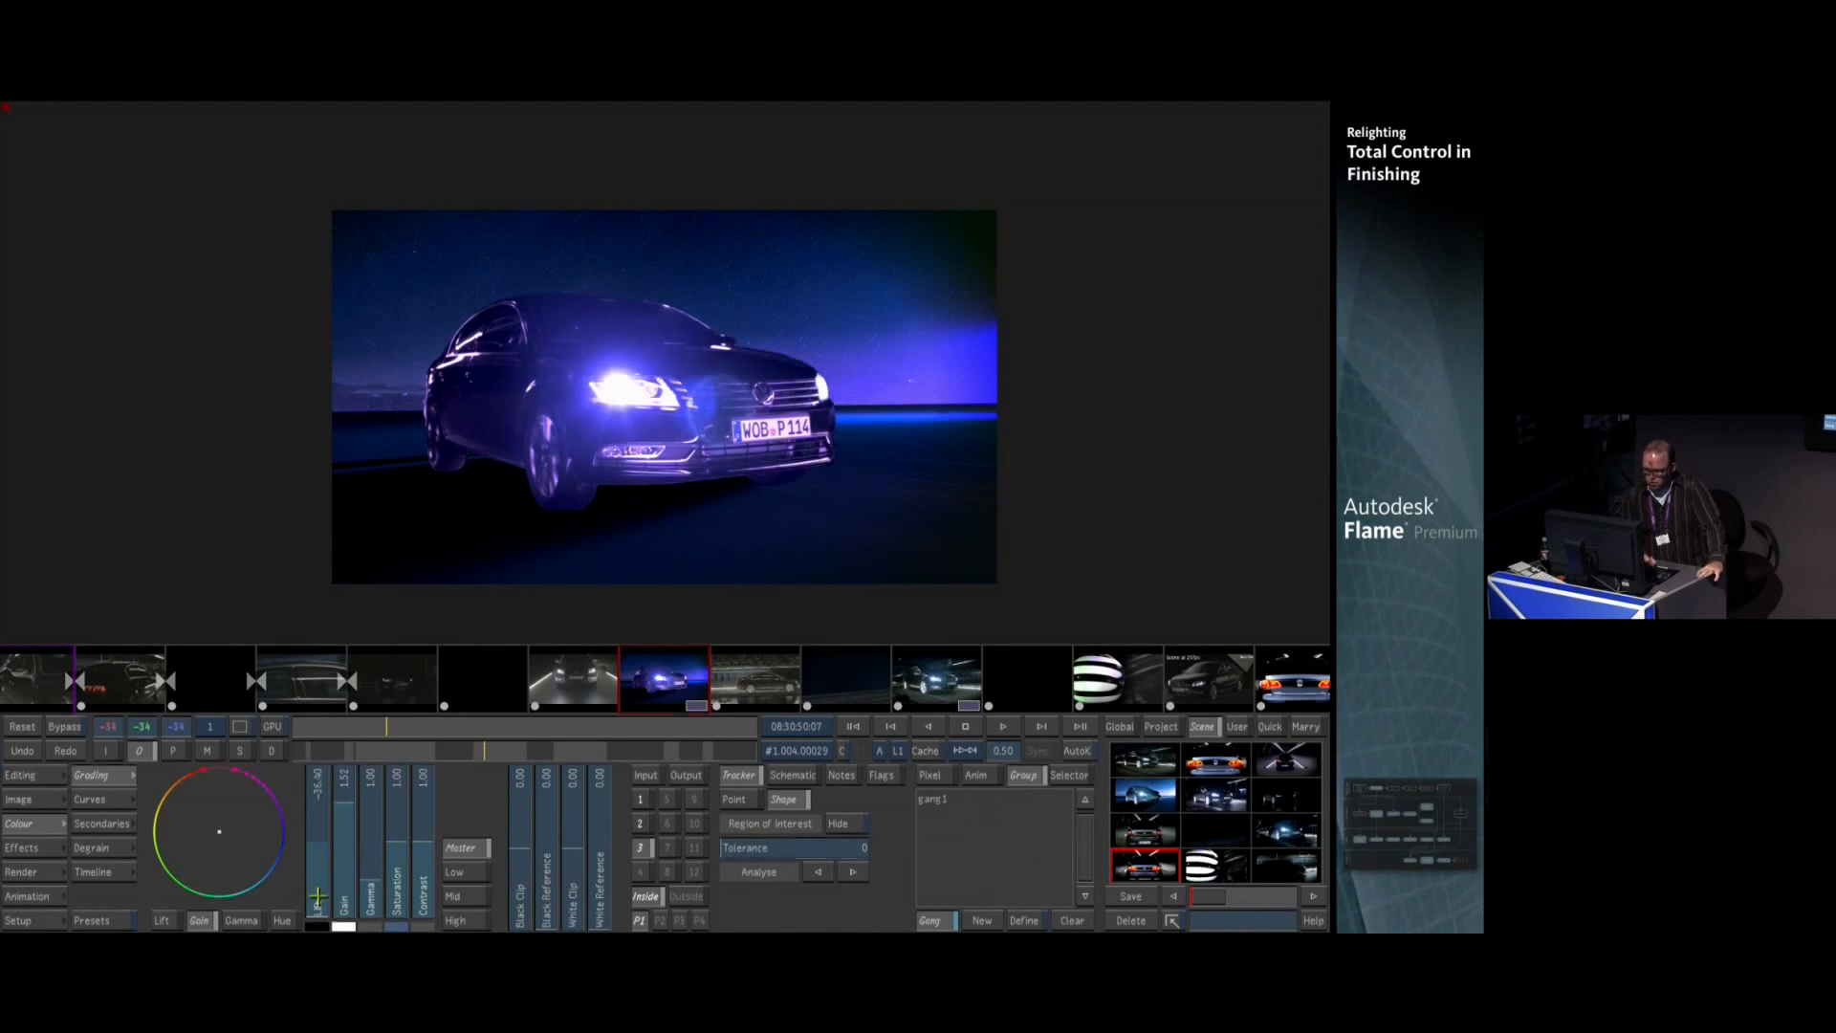
drag(196, 815, 194, 857)
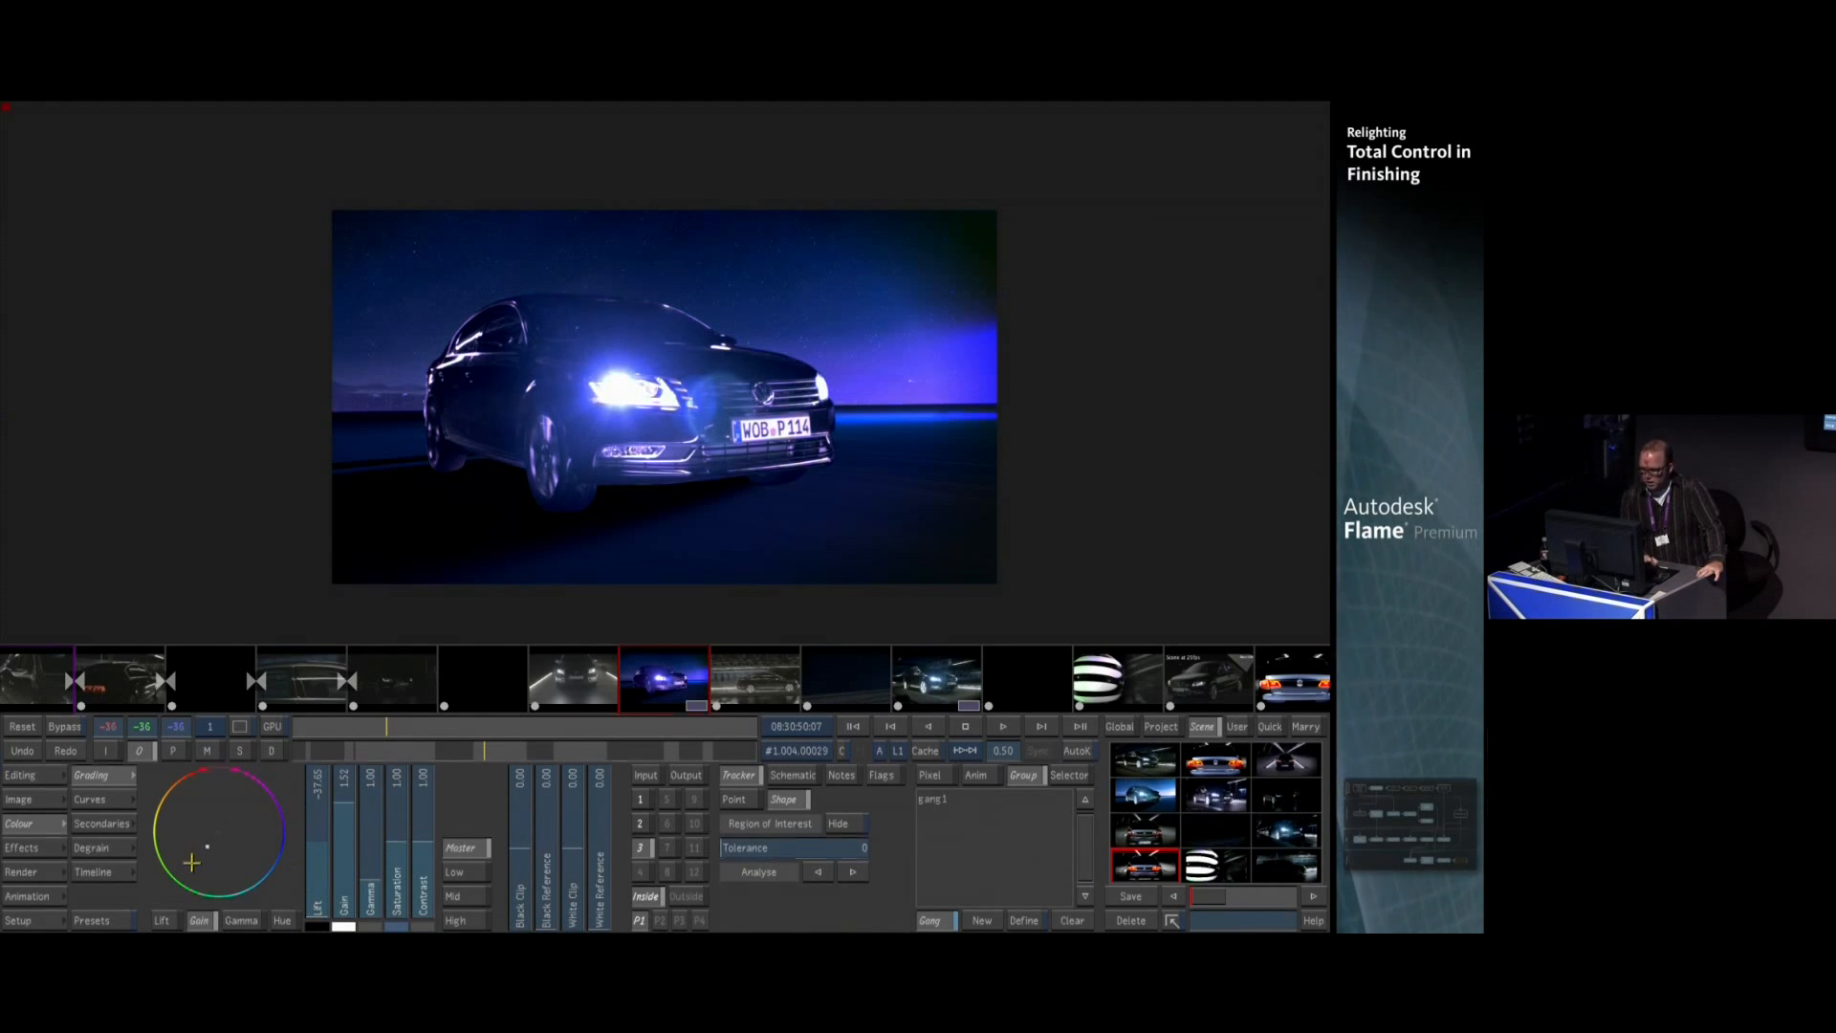
Raise the gain outside secondary 3's car matte to 1.70
click(687, 897)
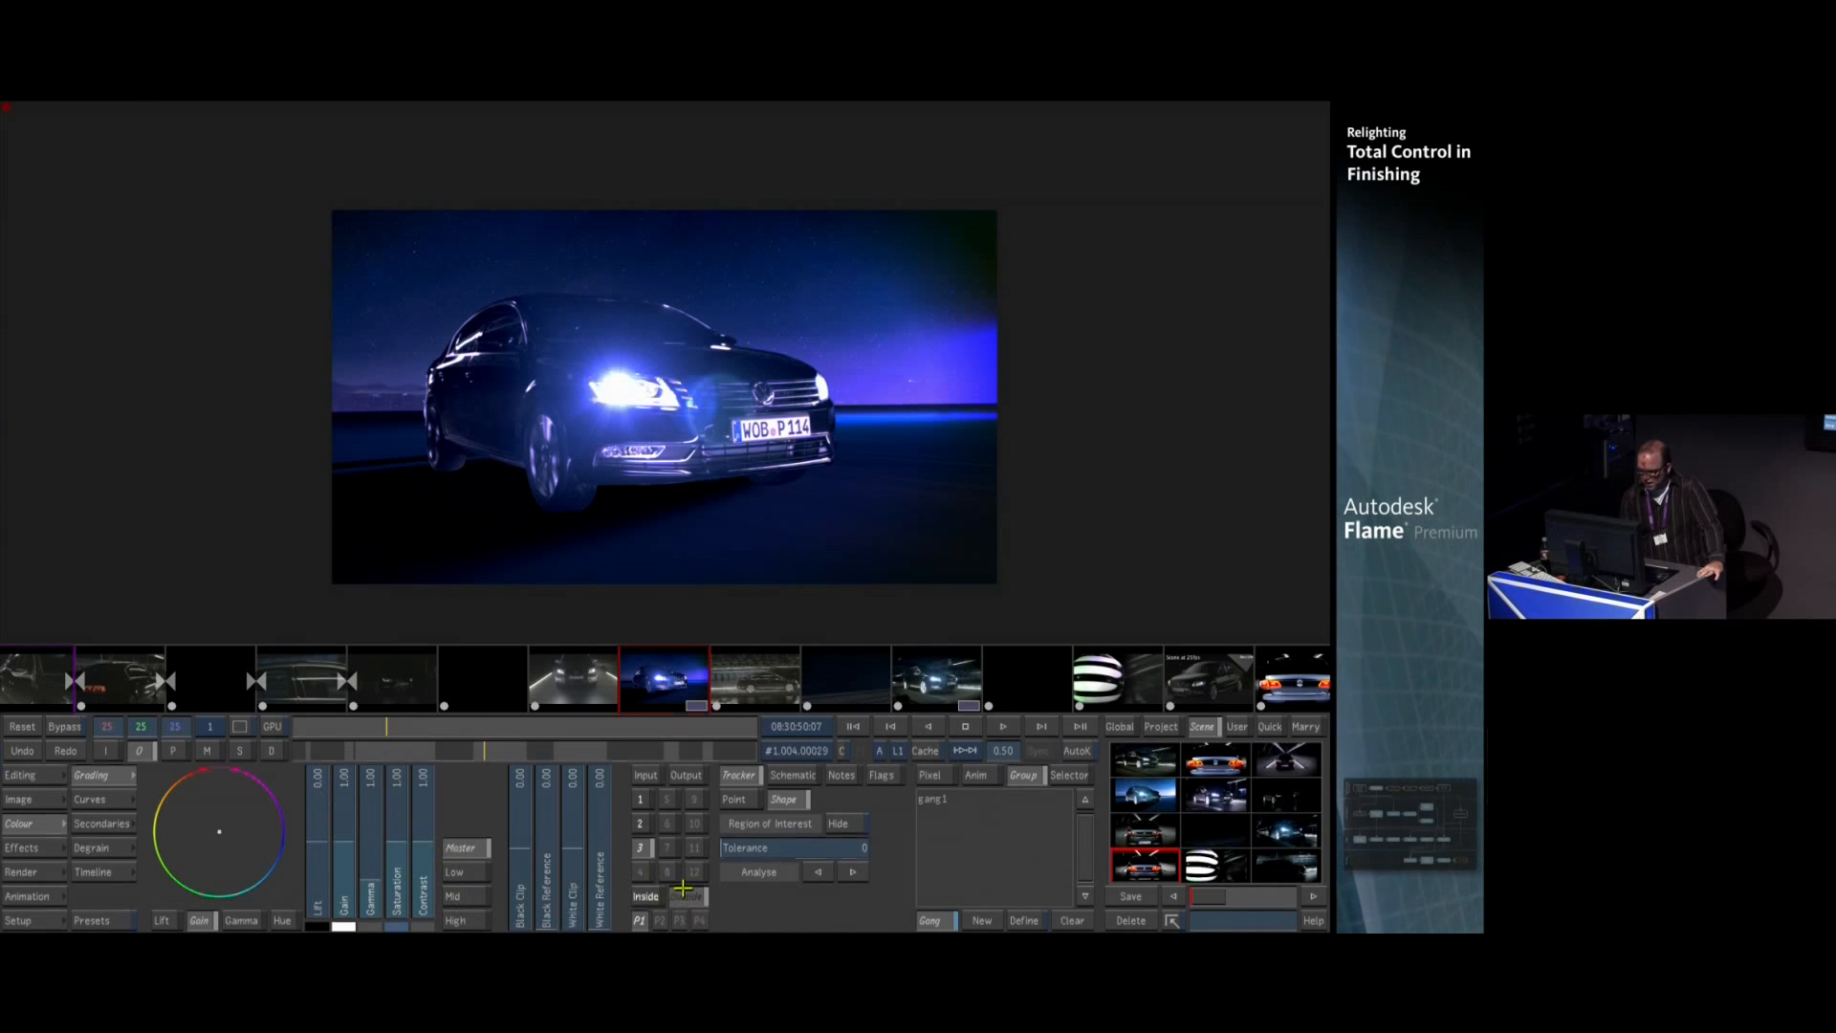
drag(337, 878, 341, 834)
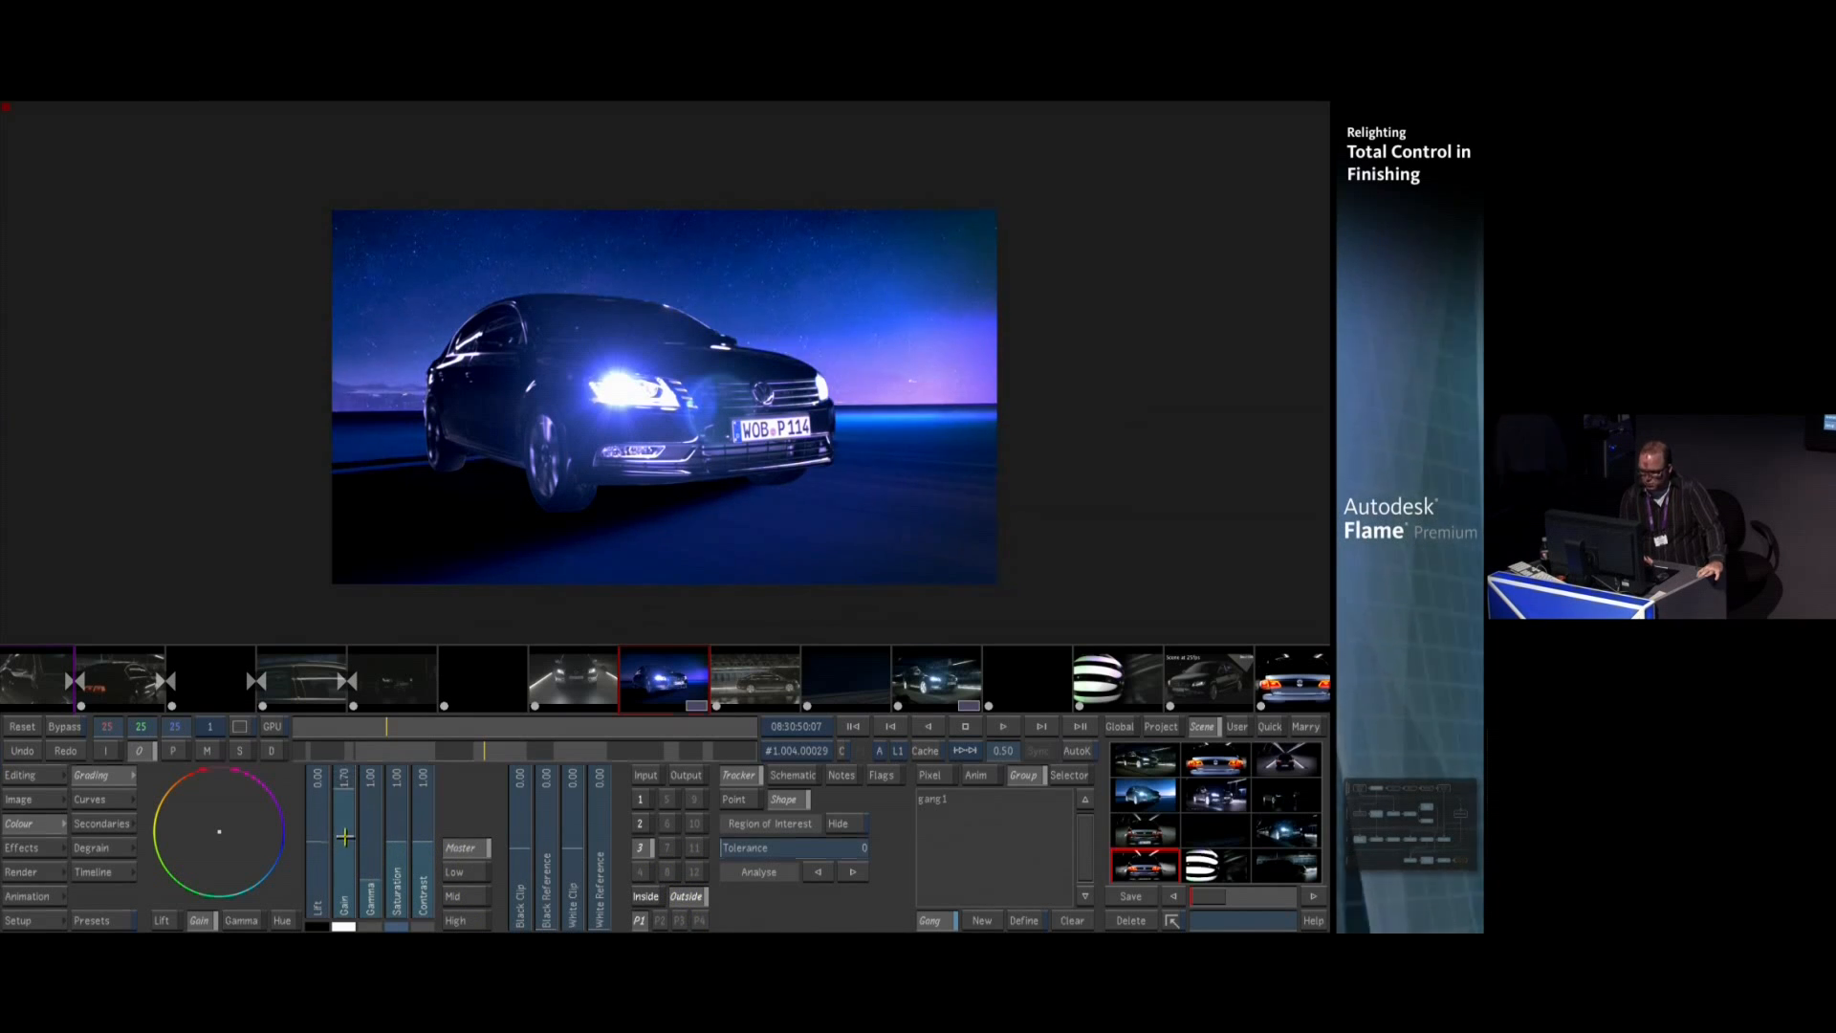
Display the sky matte of secondary 4 and adjust its key's shrink to 1.4
click(640, 871)
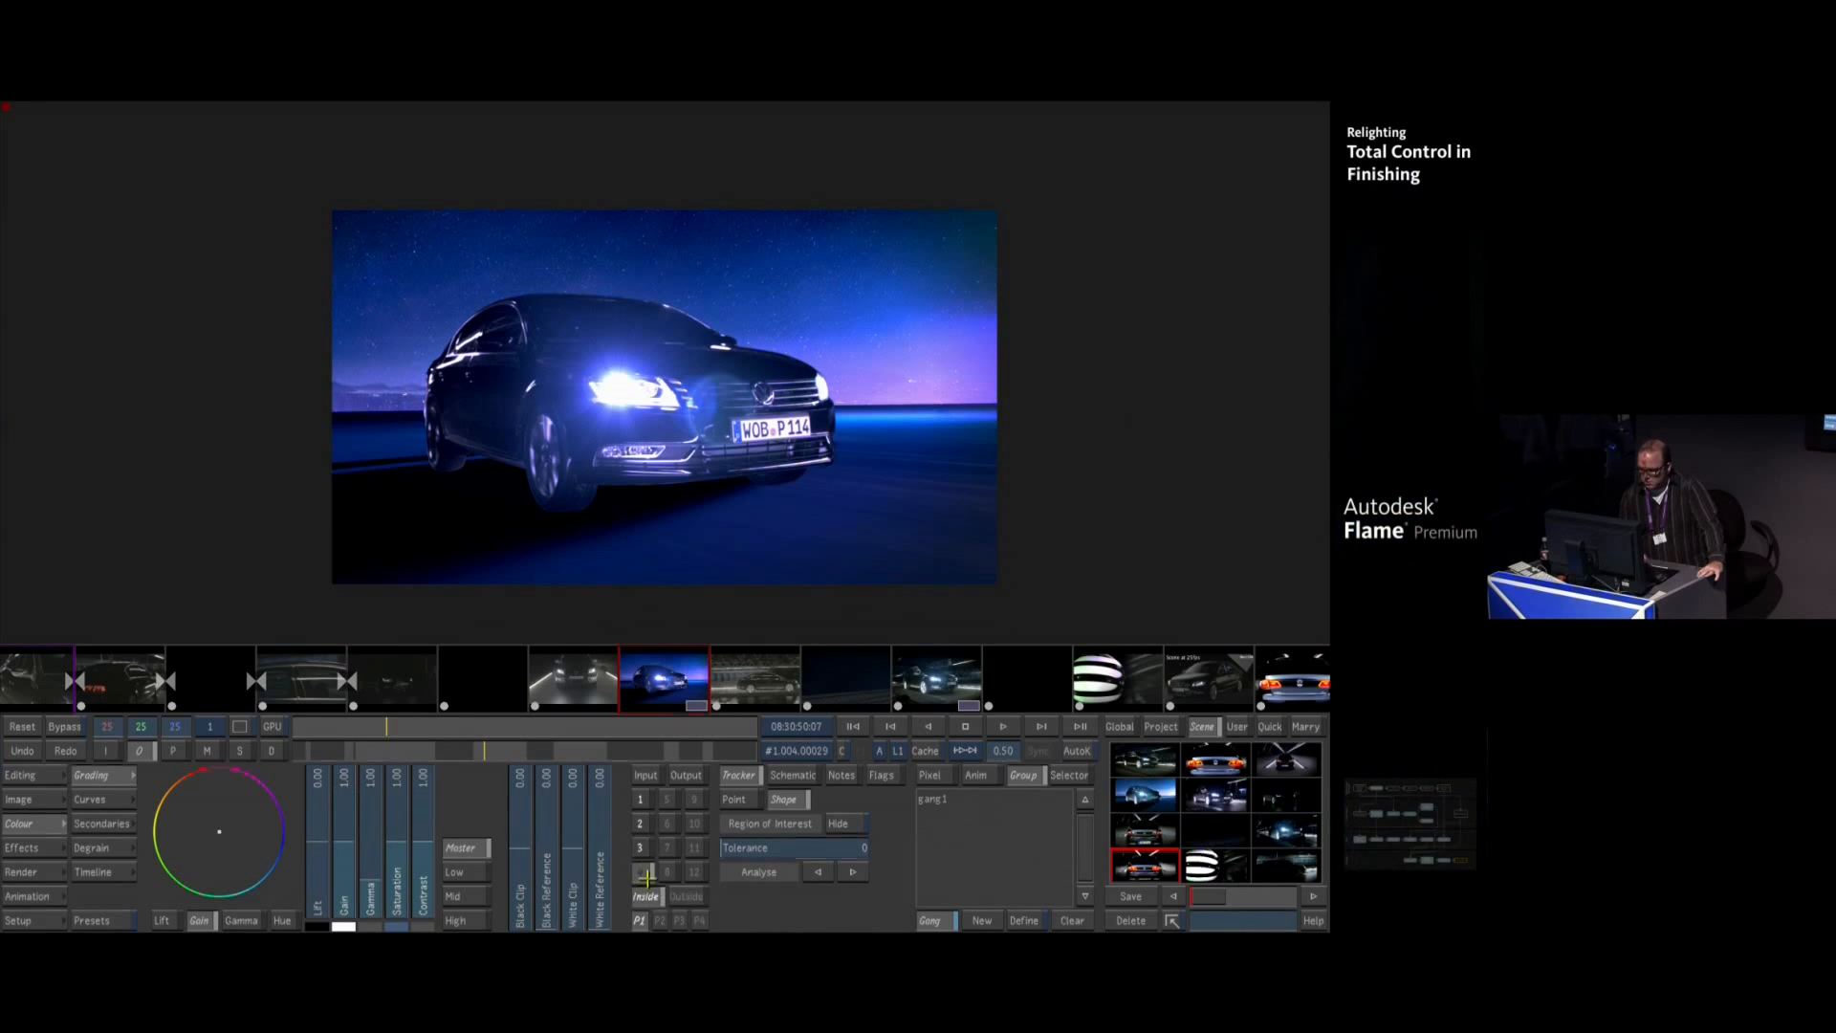
click(102, 824)
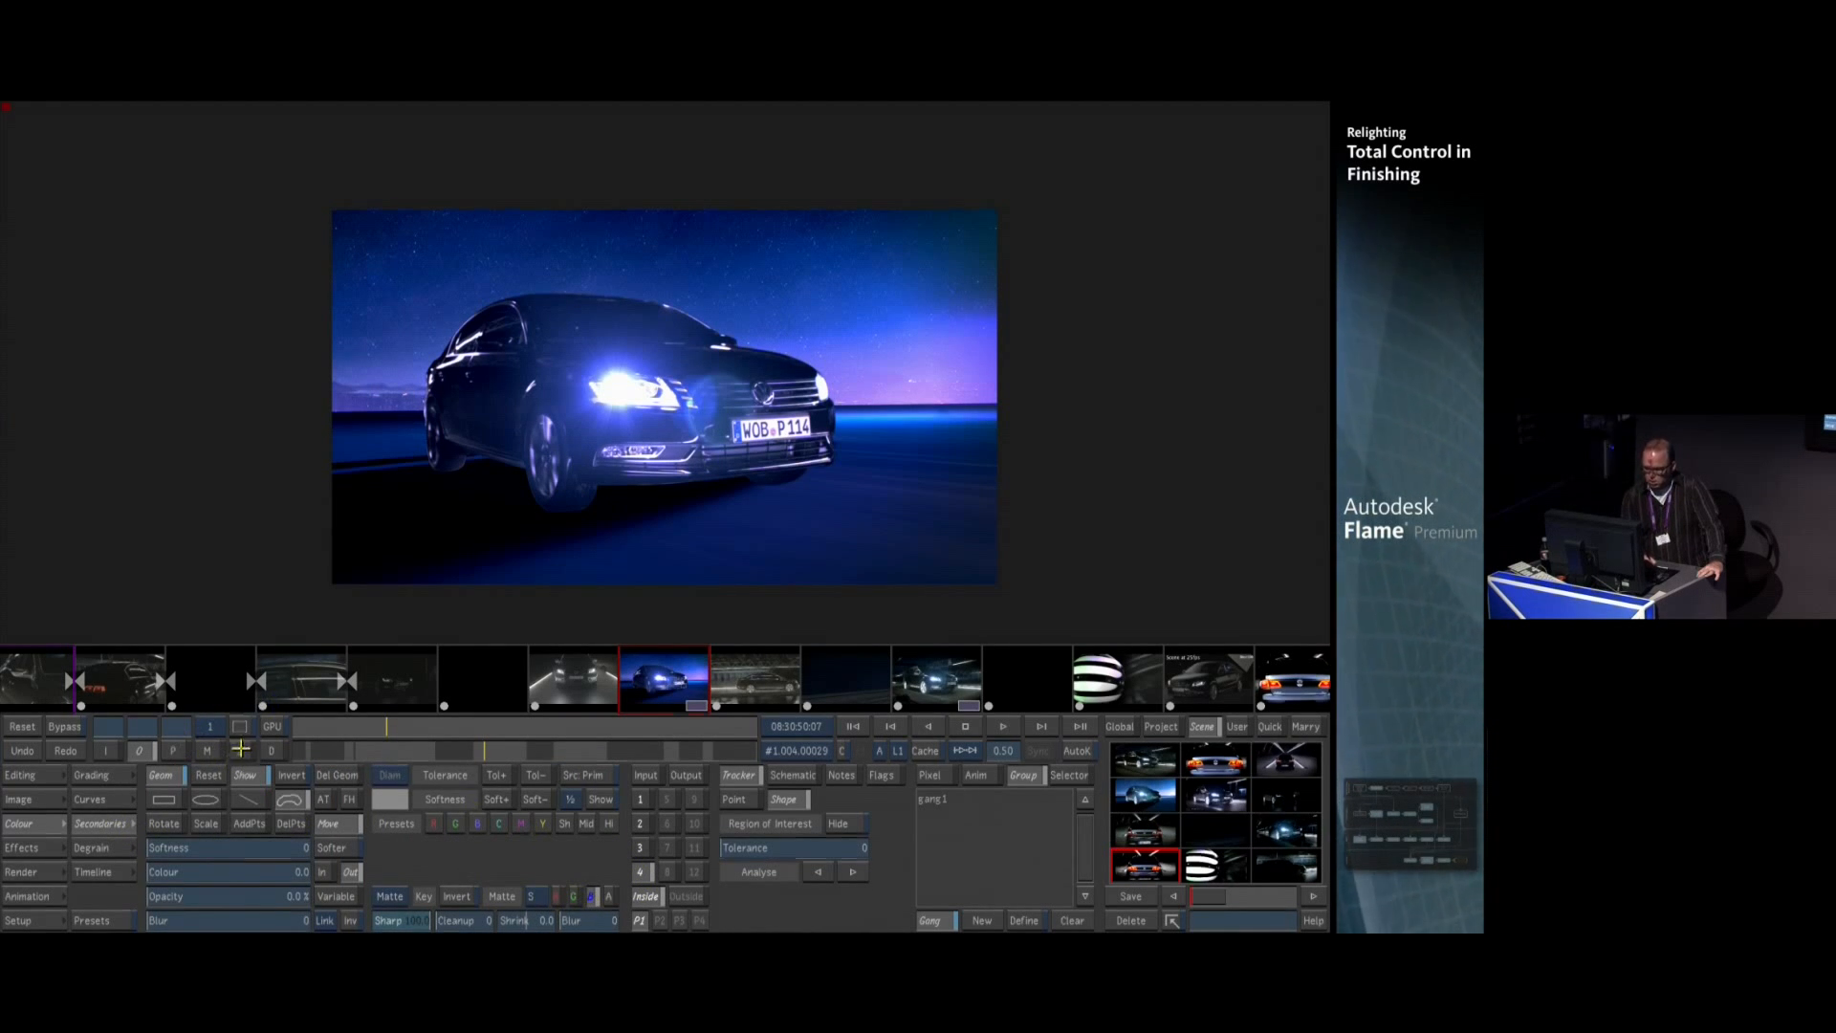
click(208, 750)
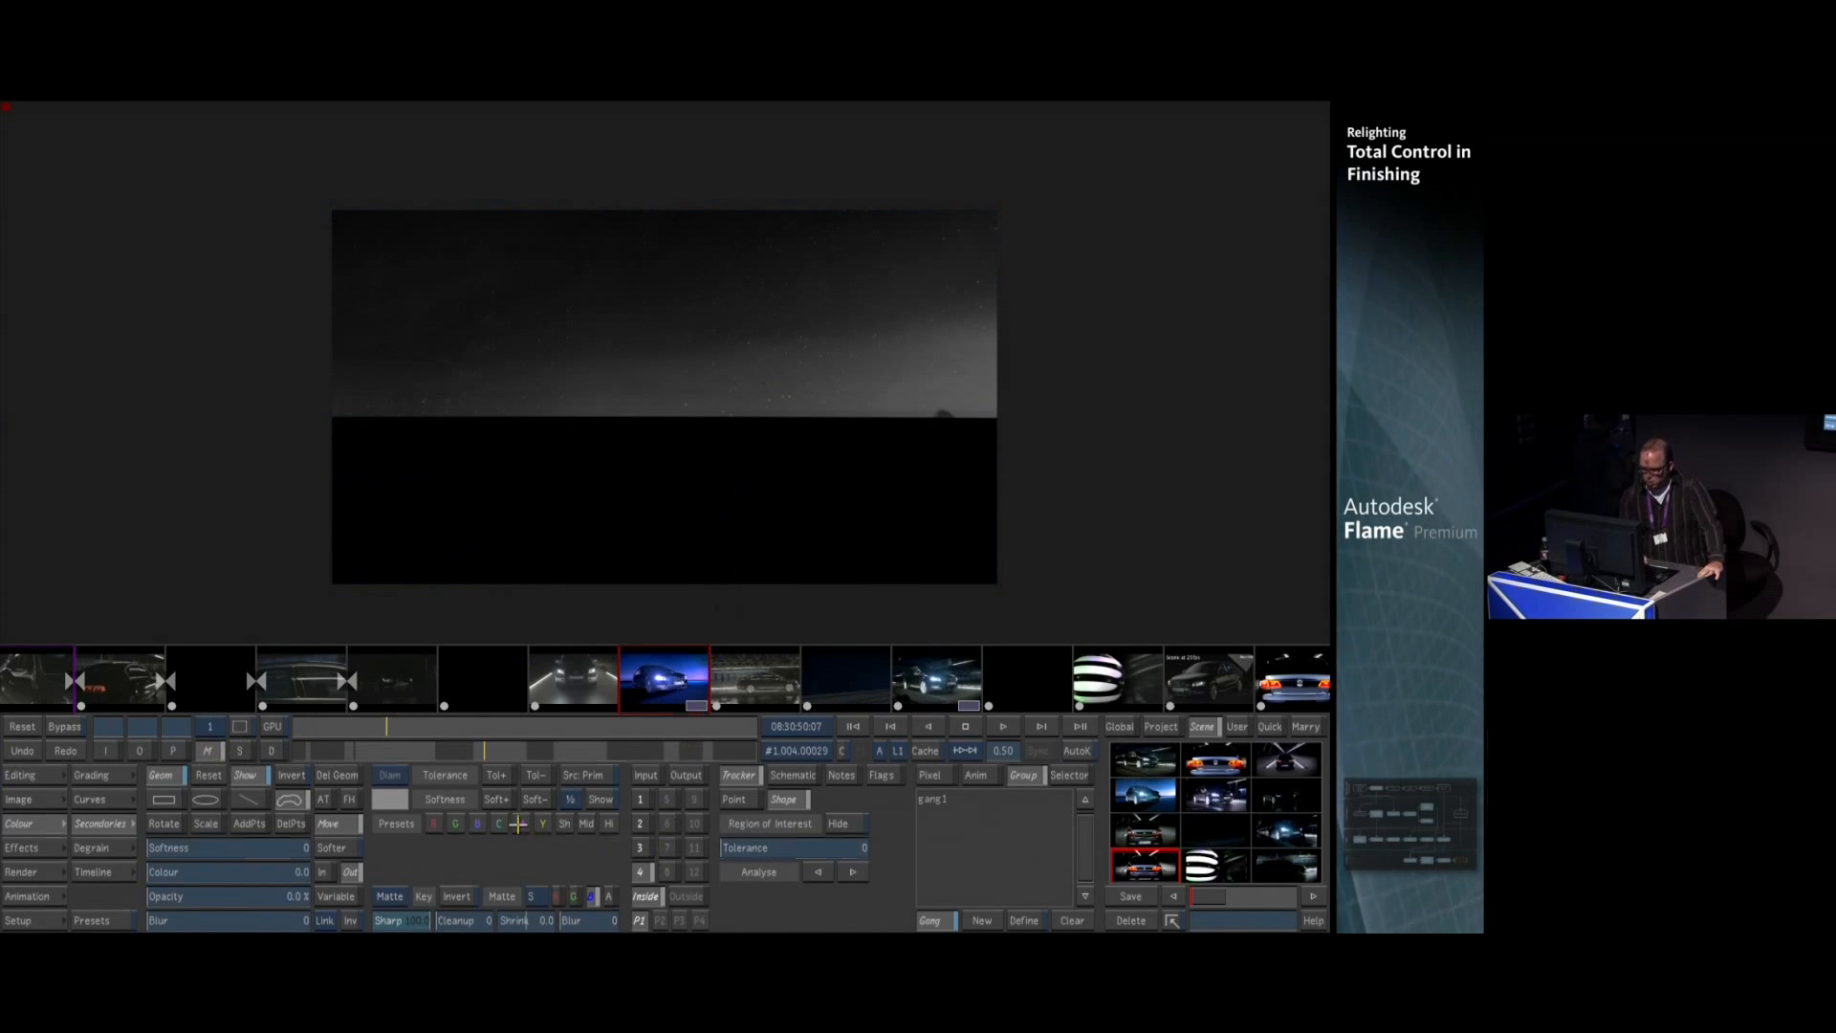
mouse_move(515, 916)
mouse_down()
mouse_move(545, 920)
mouse_move(524, 920)
mouse_up()
Add a large, widely softened ellipse to secondary 4, centred below the horizon glow to limit the sky matte
click(205, 798)
drag(738, 239, 1201, 569)
drag(803, 214, 914, 555)
drag(156, 849, 459, 832)
drag(937, 578, 971, 623)
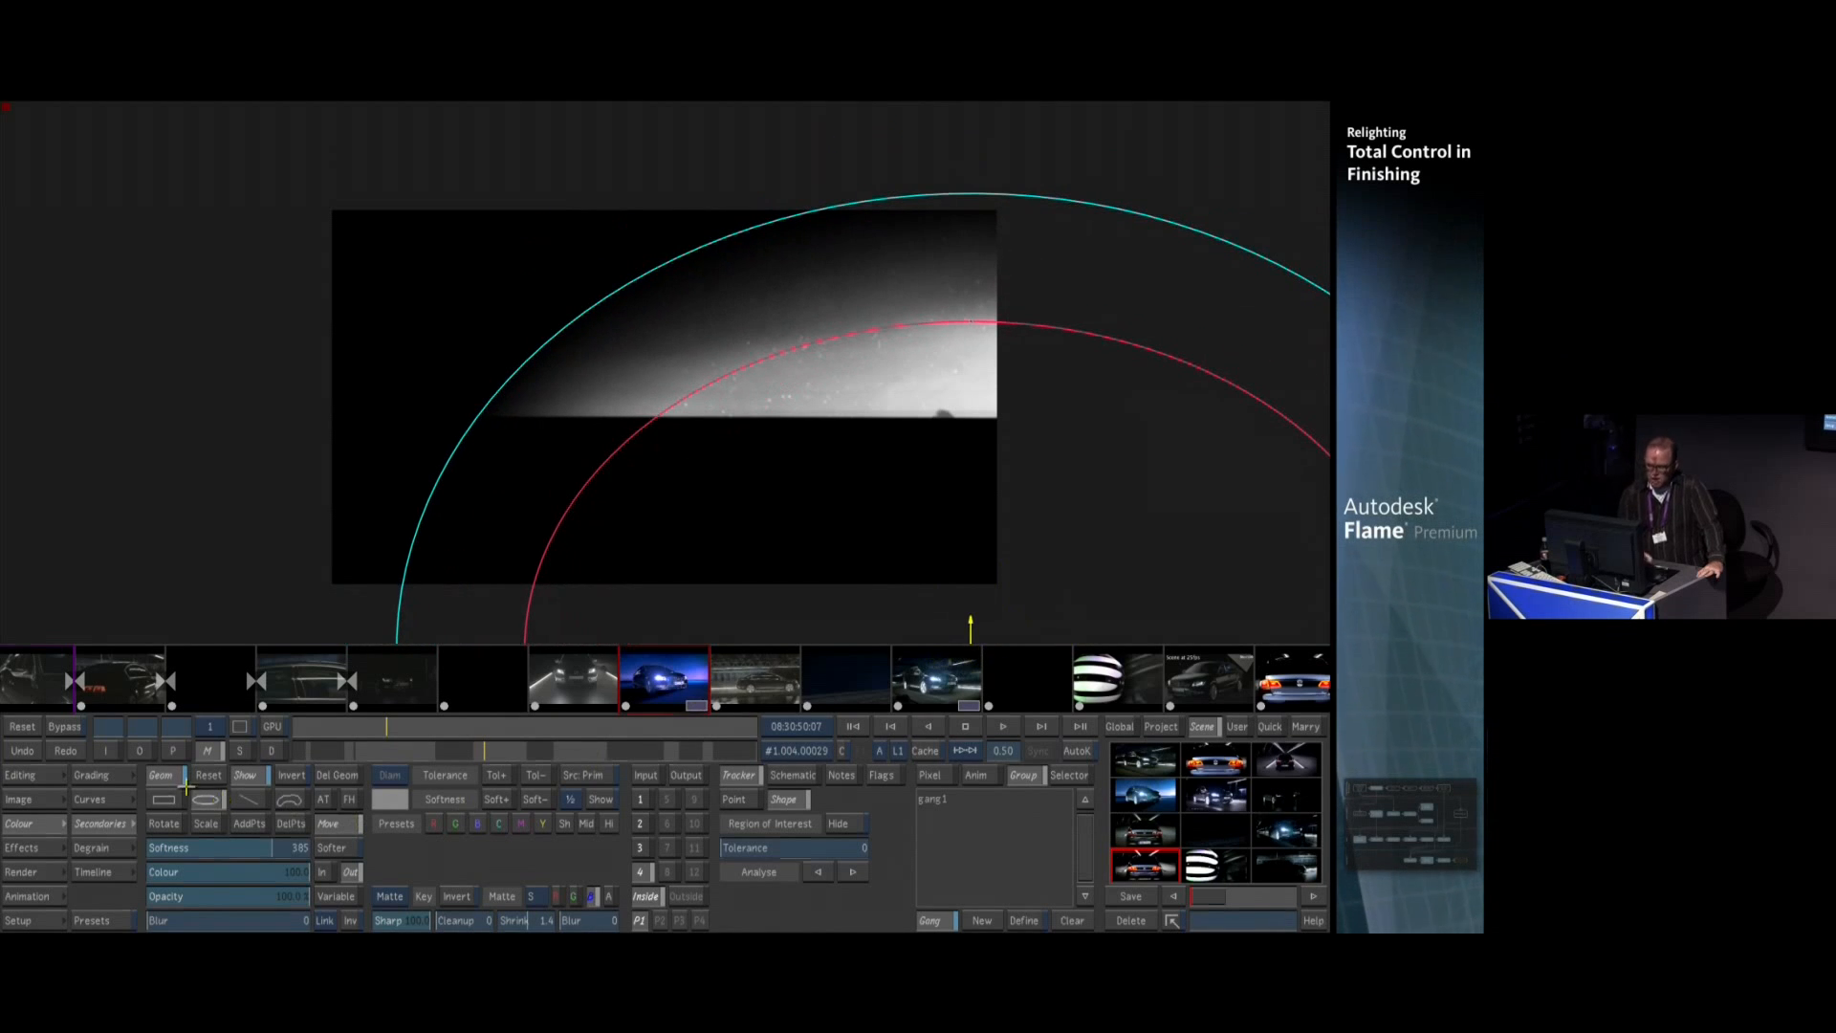
Raise the gain inside secondary 4 to 4.07 on the graded output
click(139, 750)
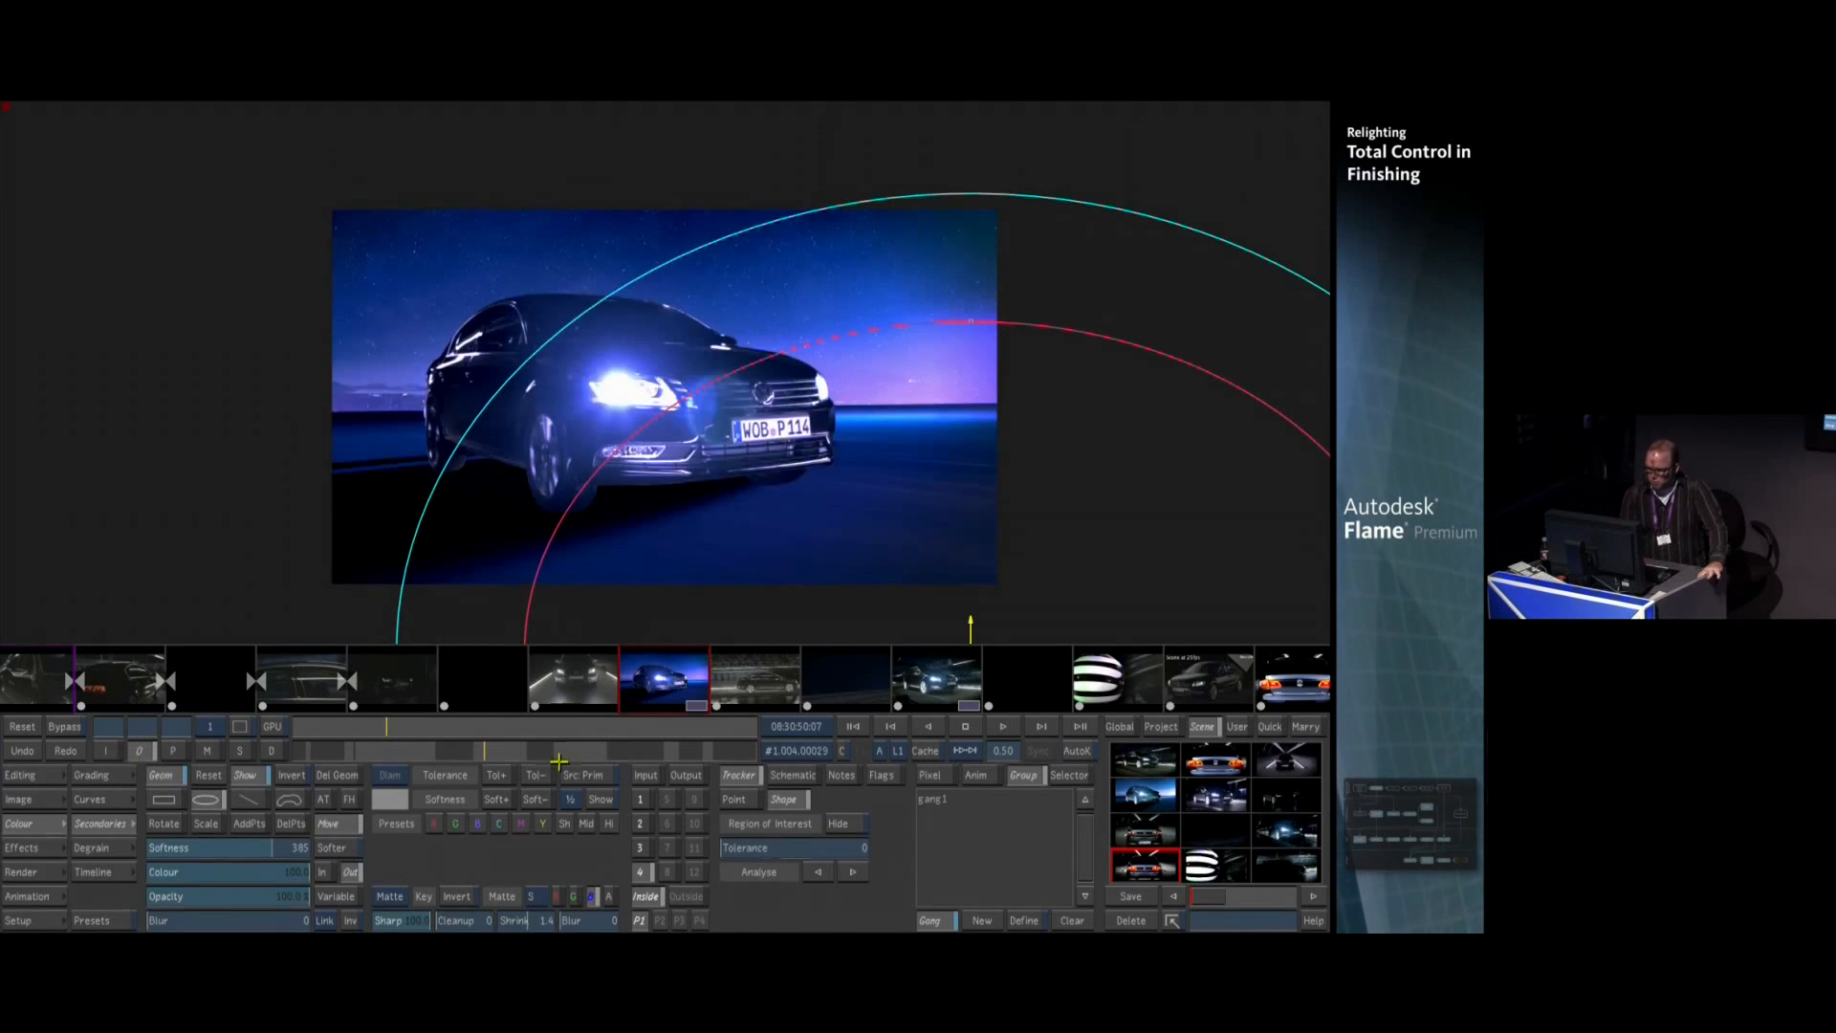
click(109, 771)
drag(343, 892, 347, 746)
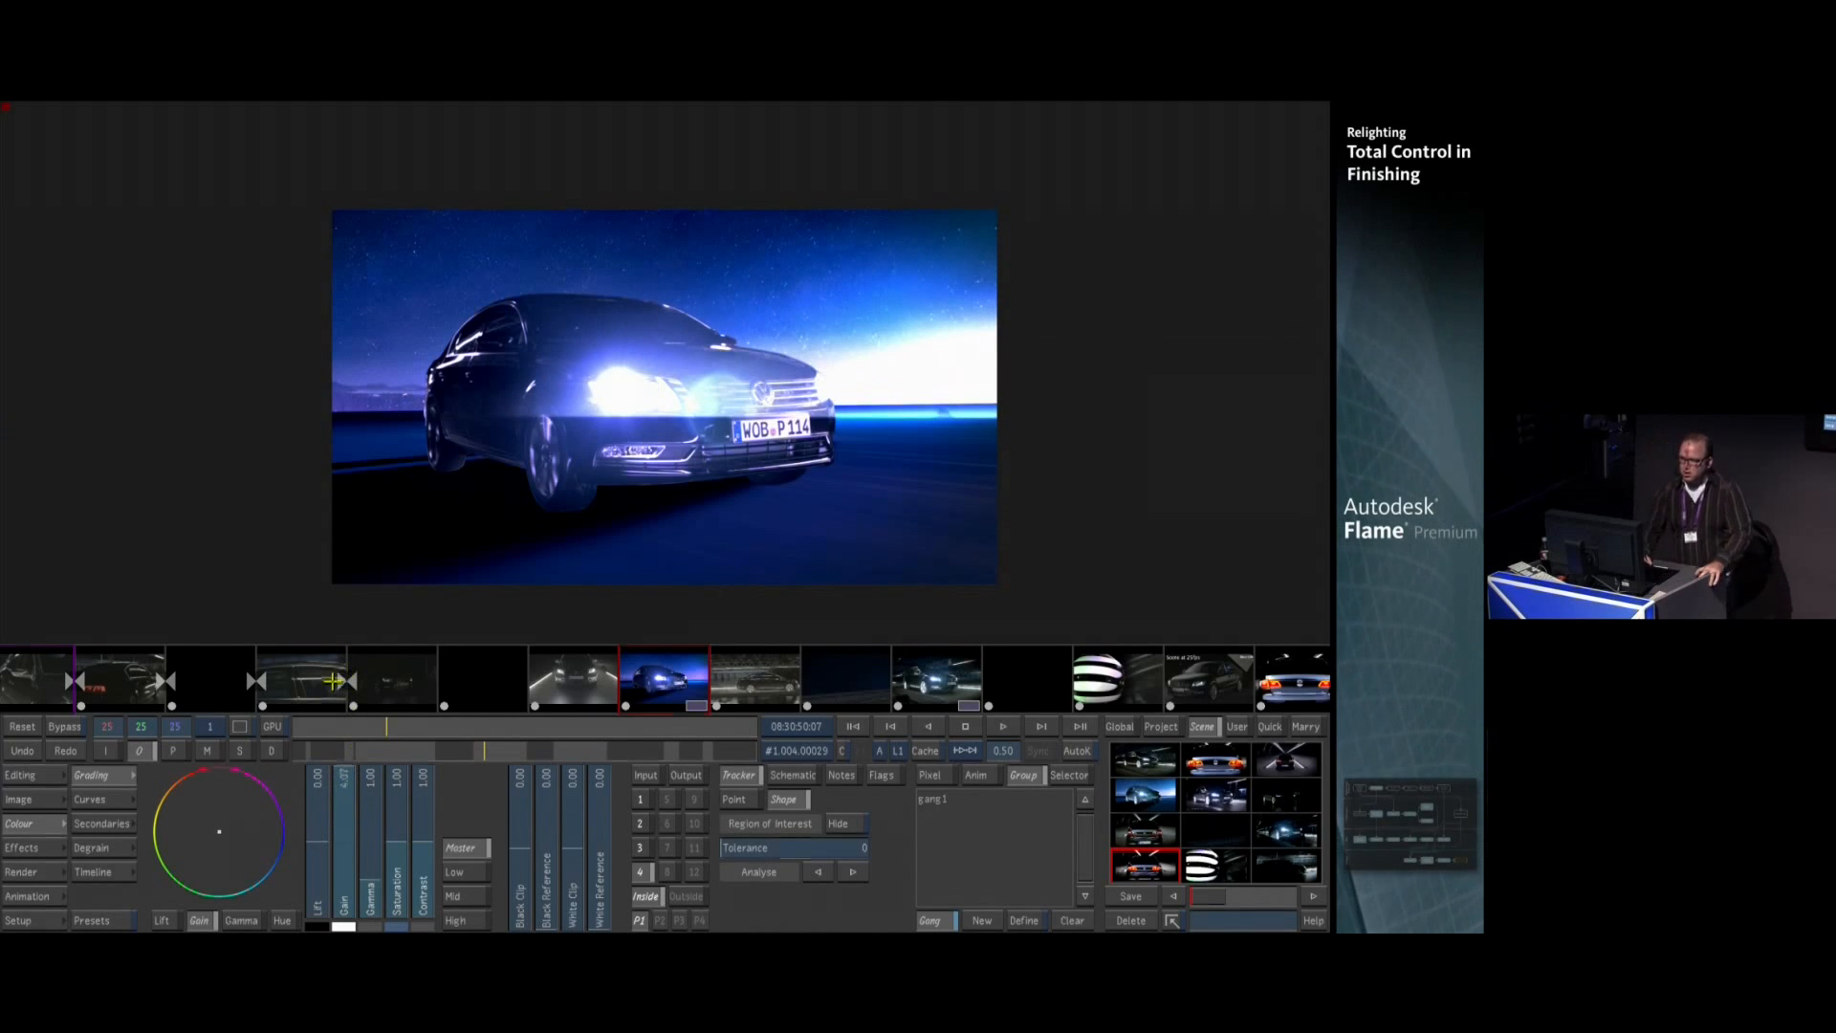
Compare the mattes of secondaries 3 and 4 to check where the sky glow overlaps the car
click(640, 848)
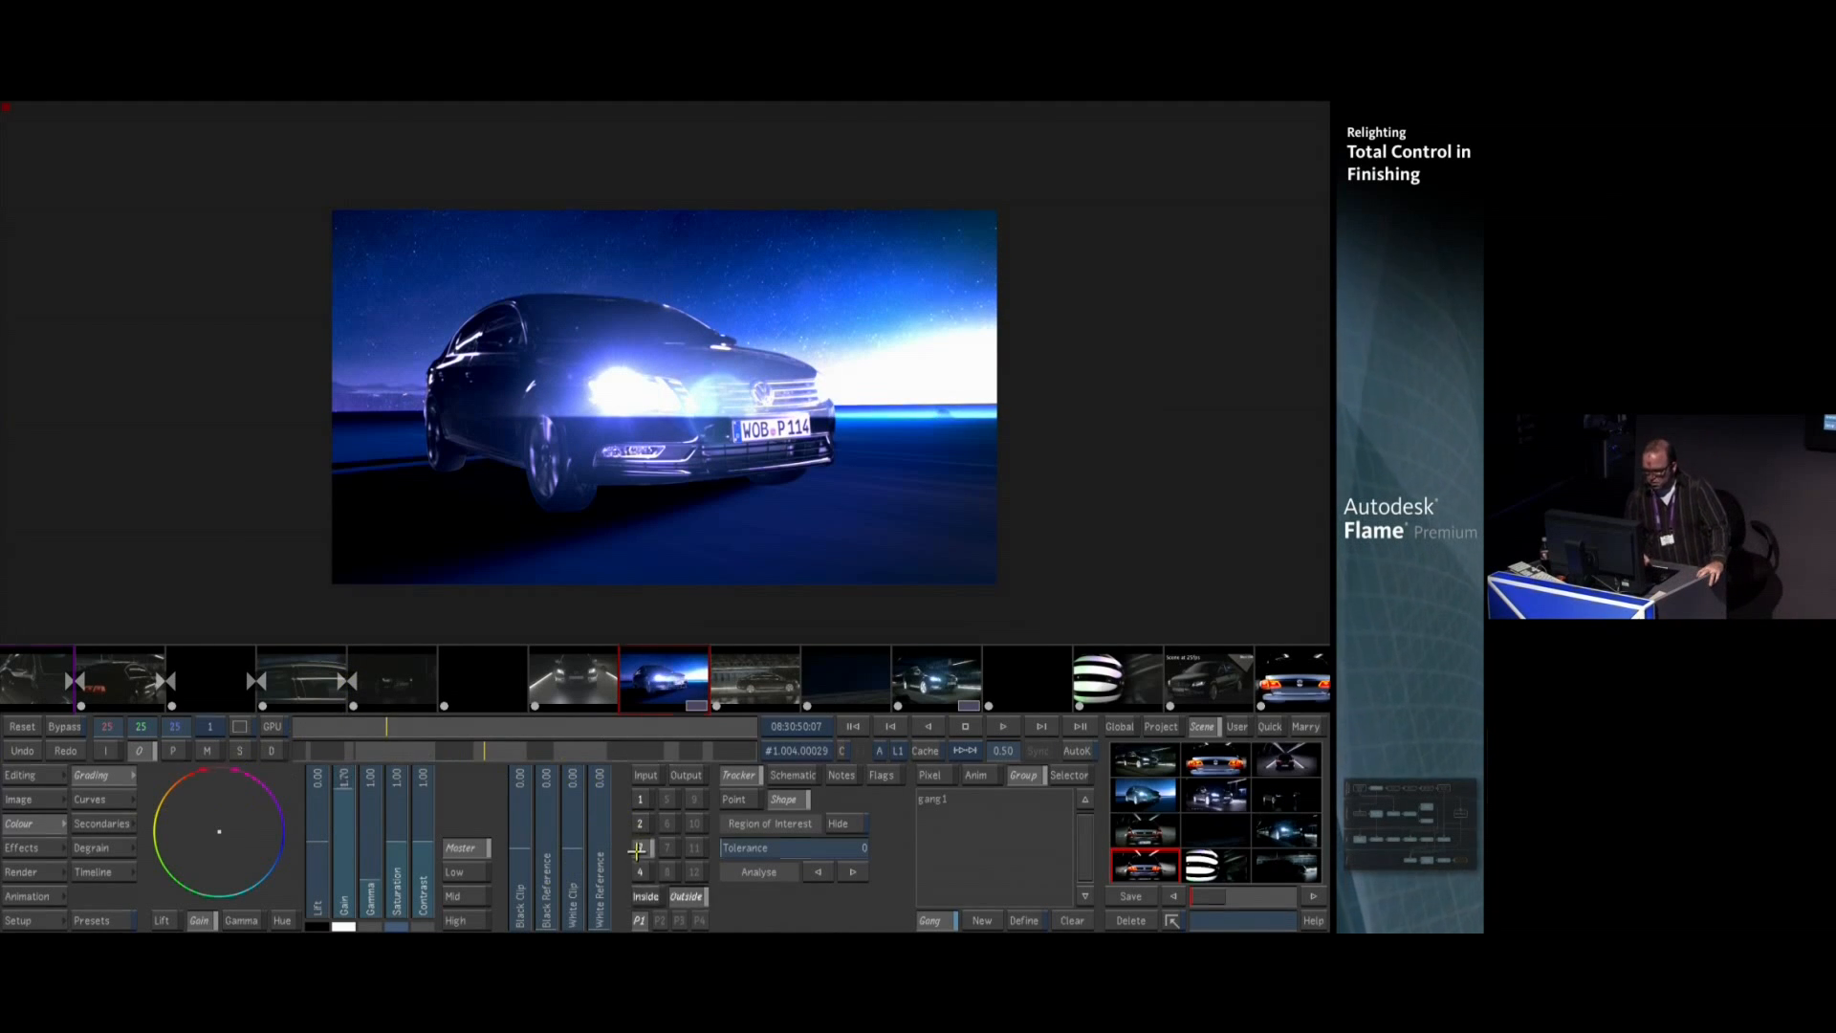
click(209, 752)
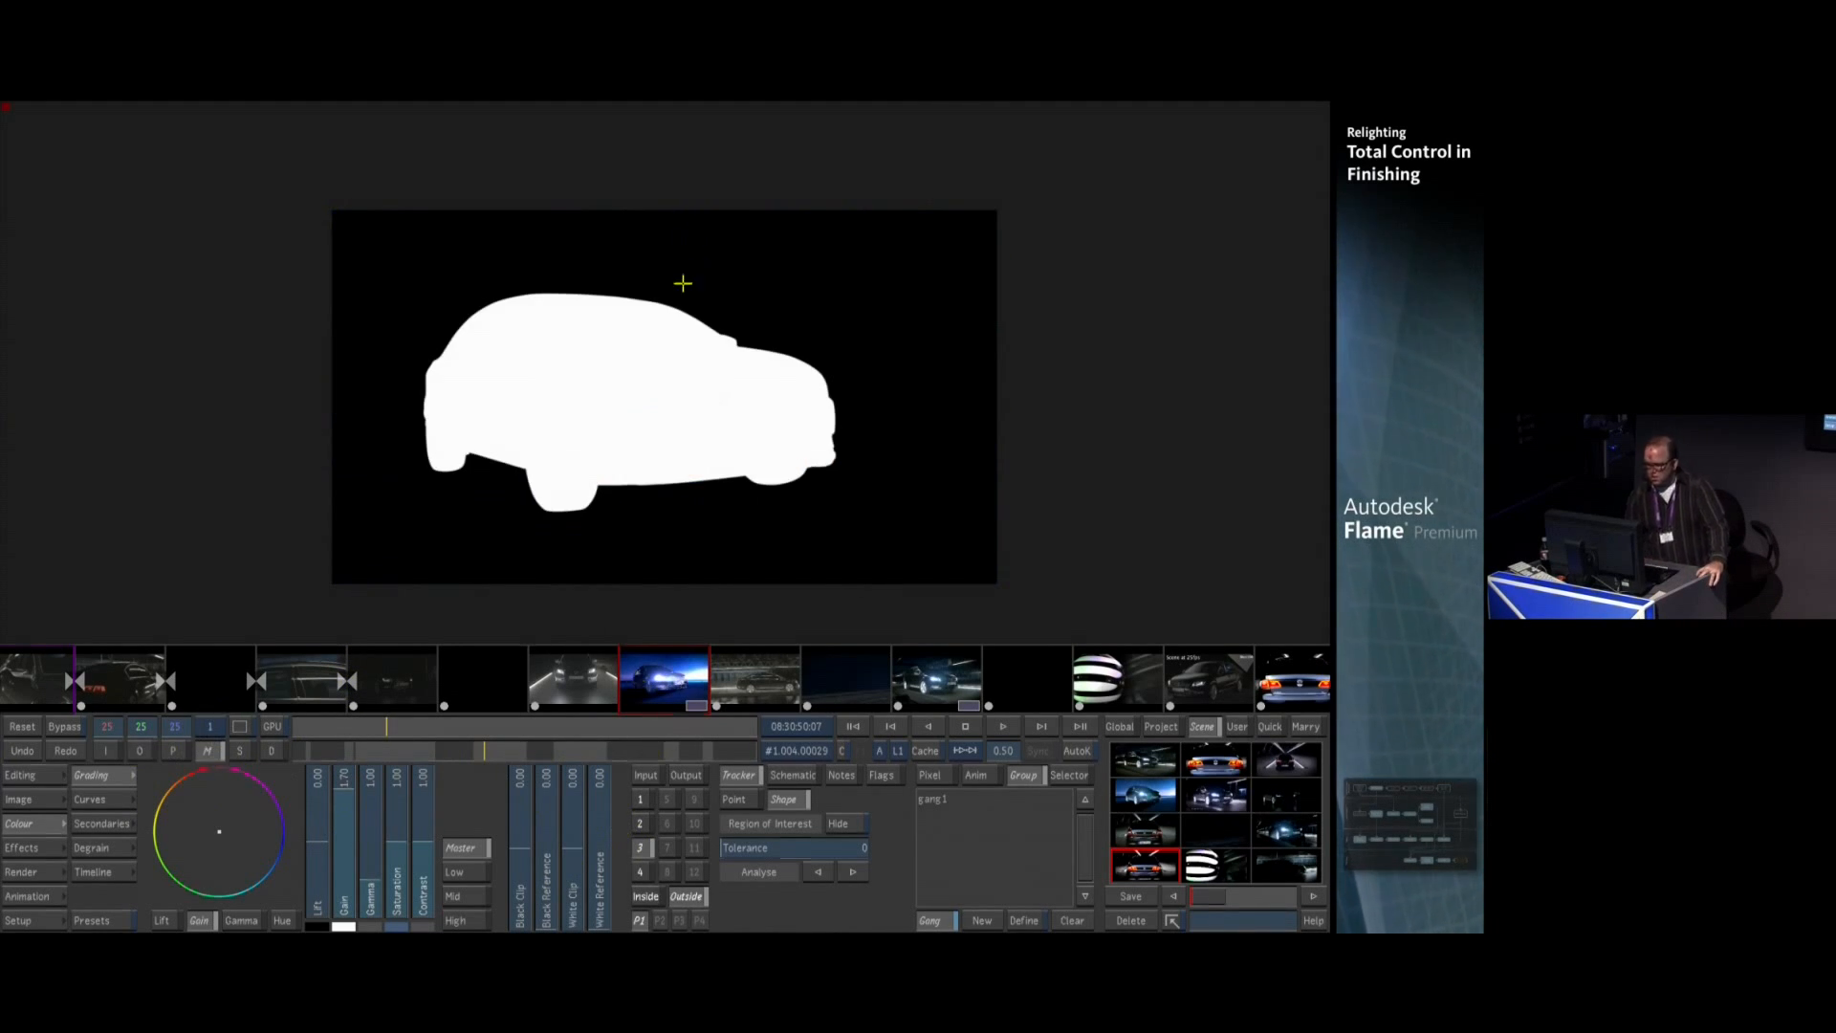
click(640, 872)
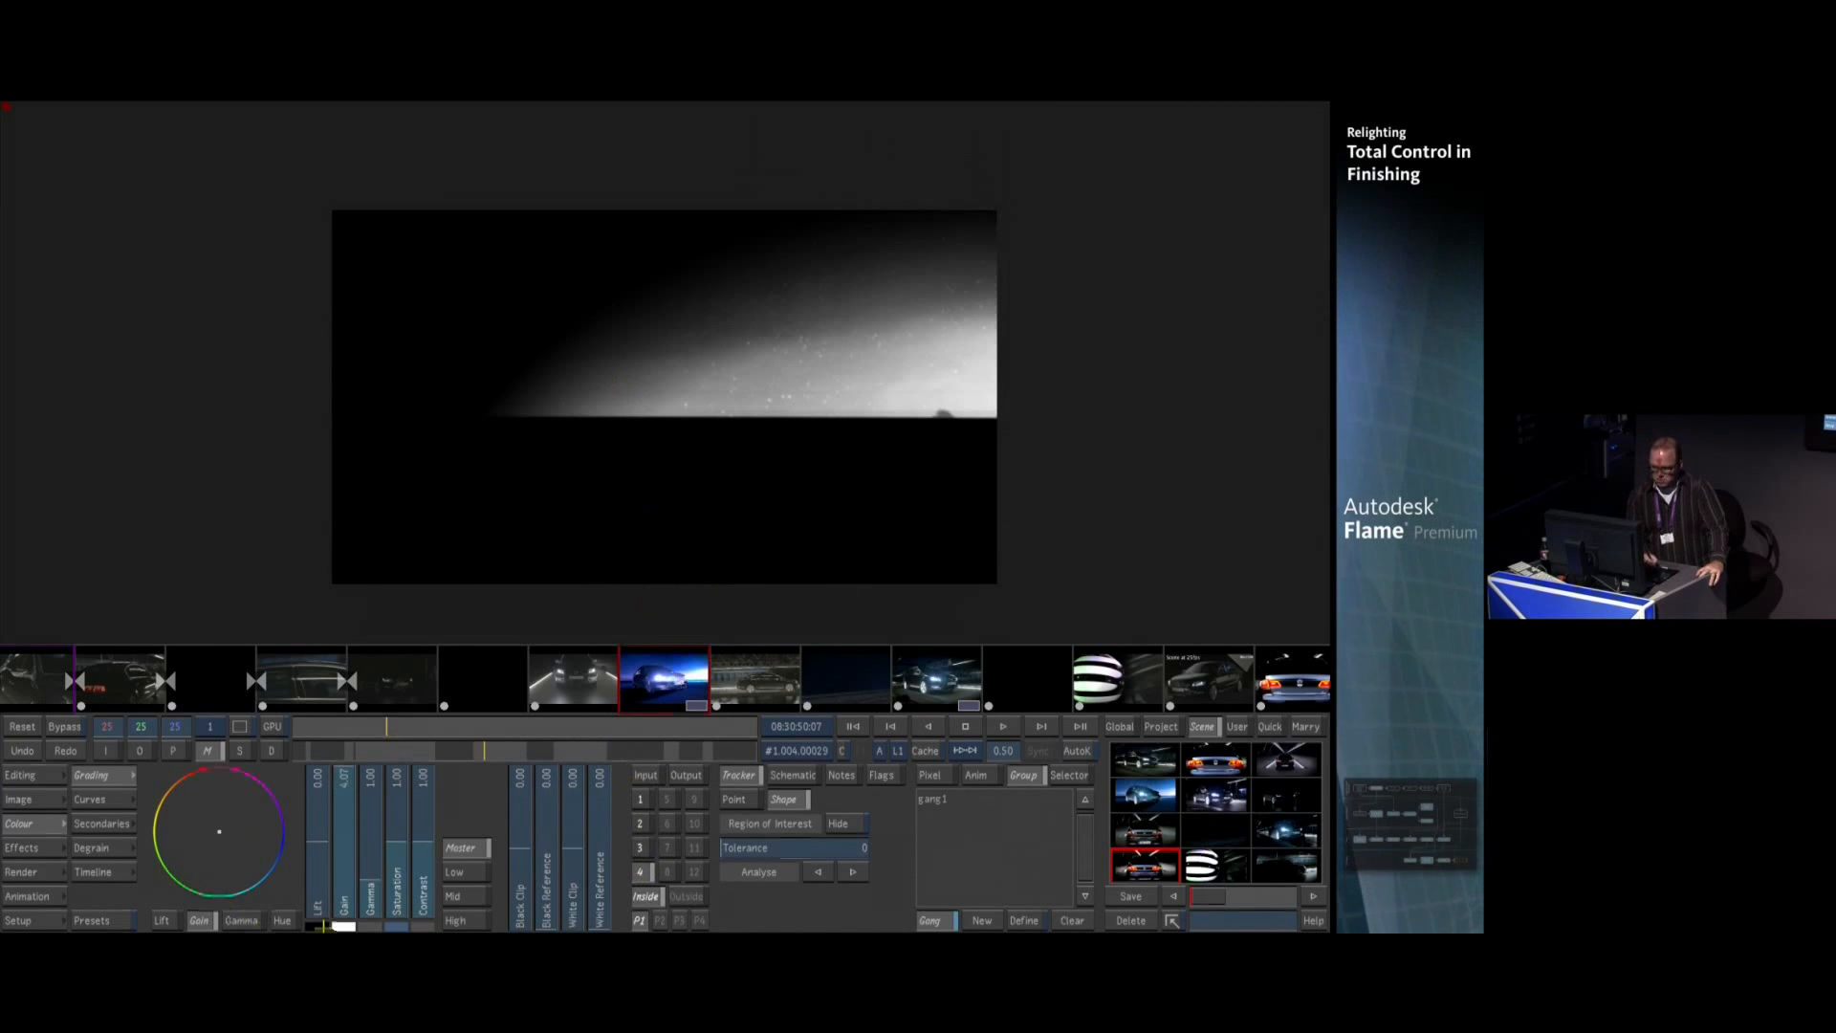
Link secondary 4's matte to secondary 3's car matte and invert the link to exclude the car from the sky glow
click(101, 824)
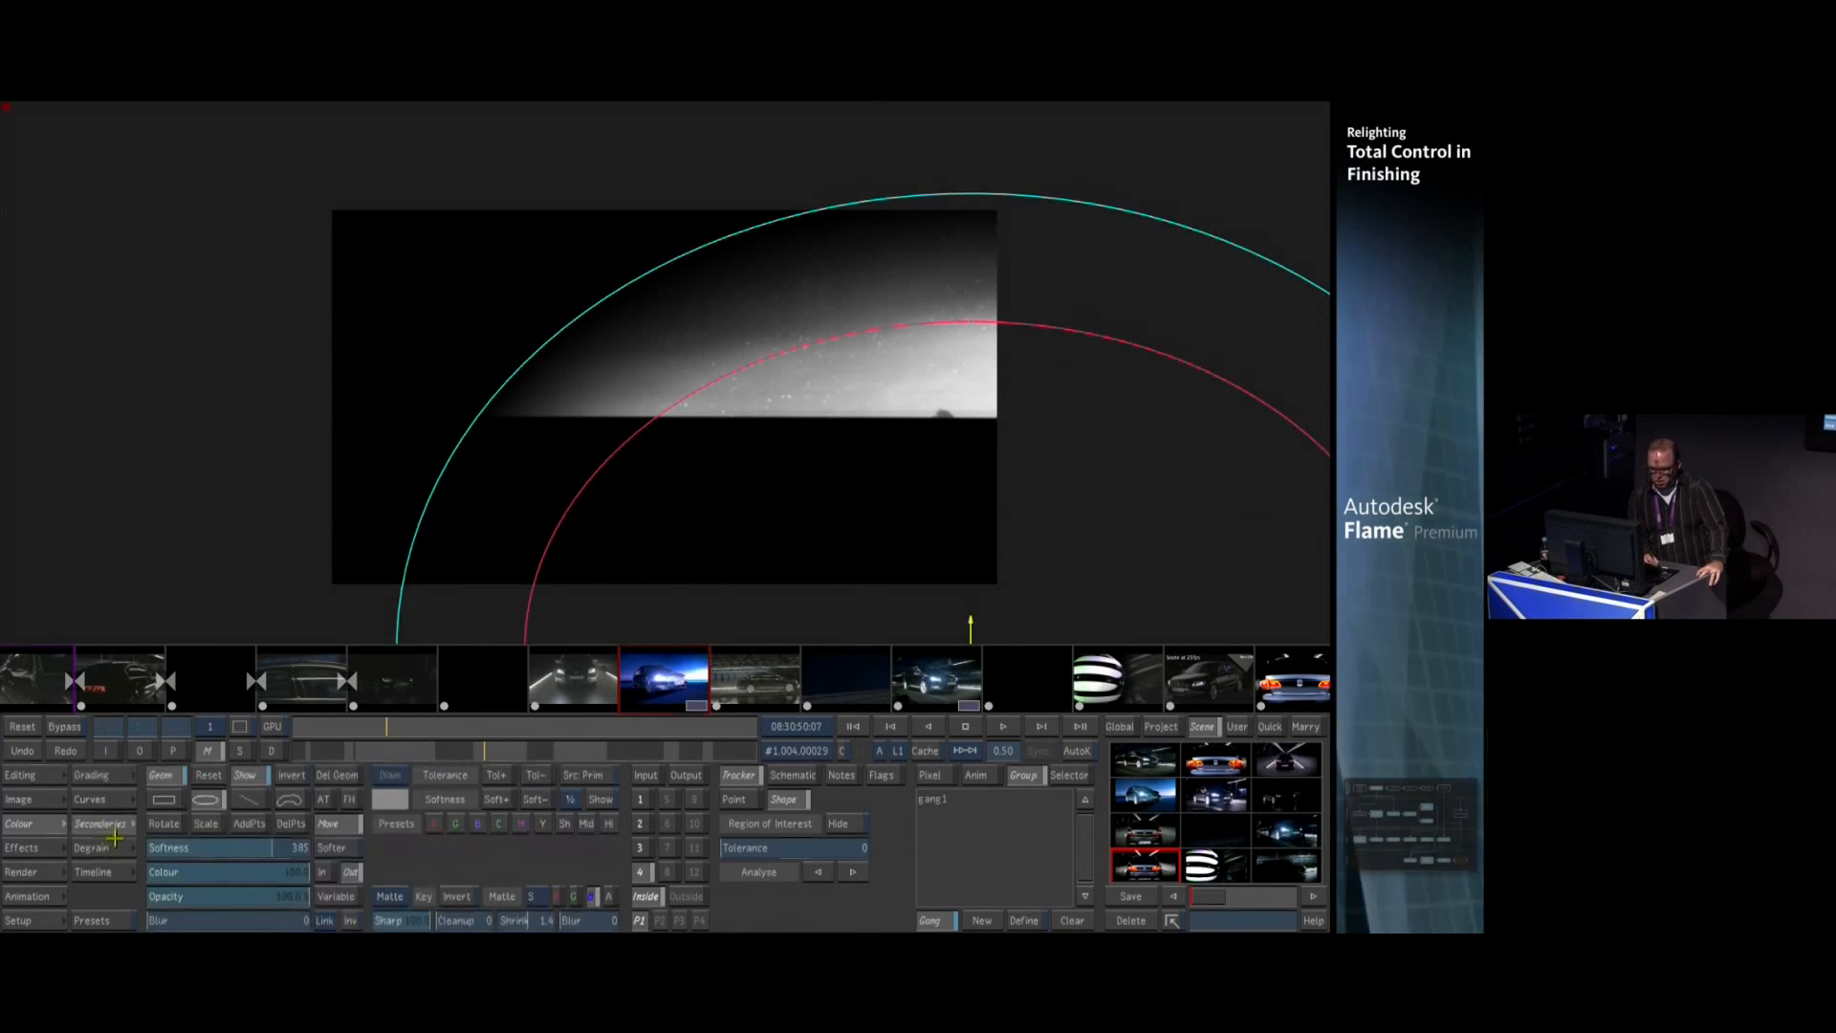
click(325, 922)
click(325, 922)
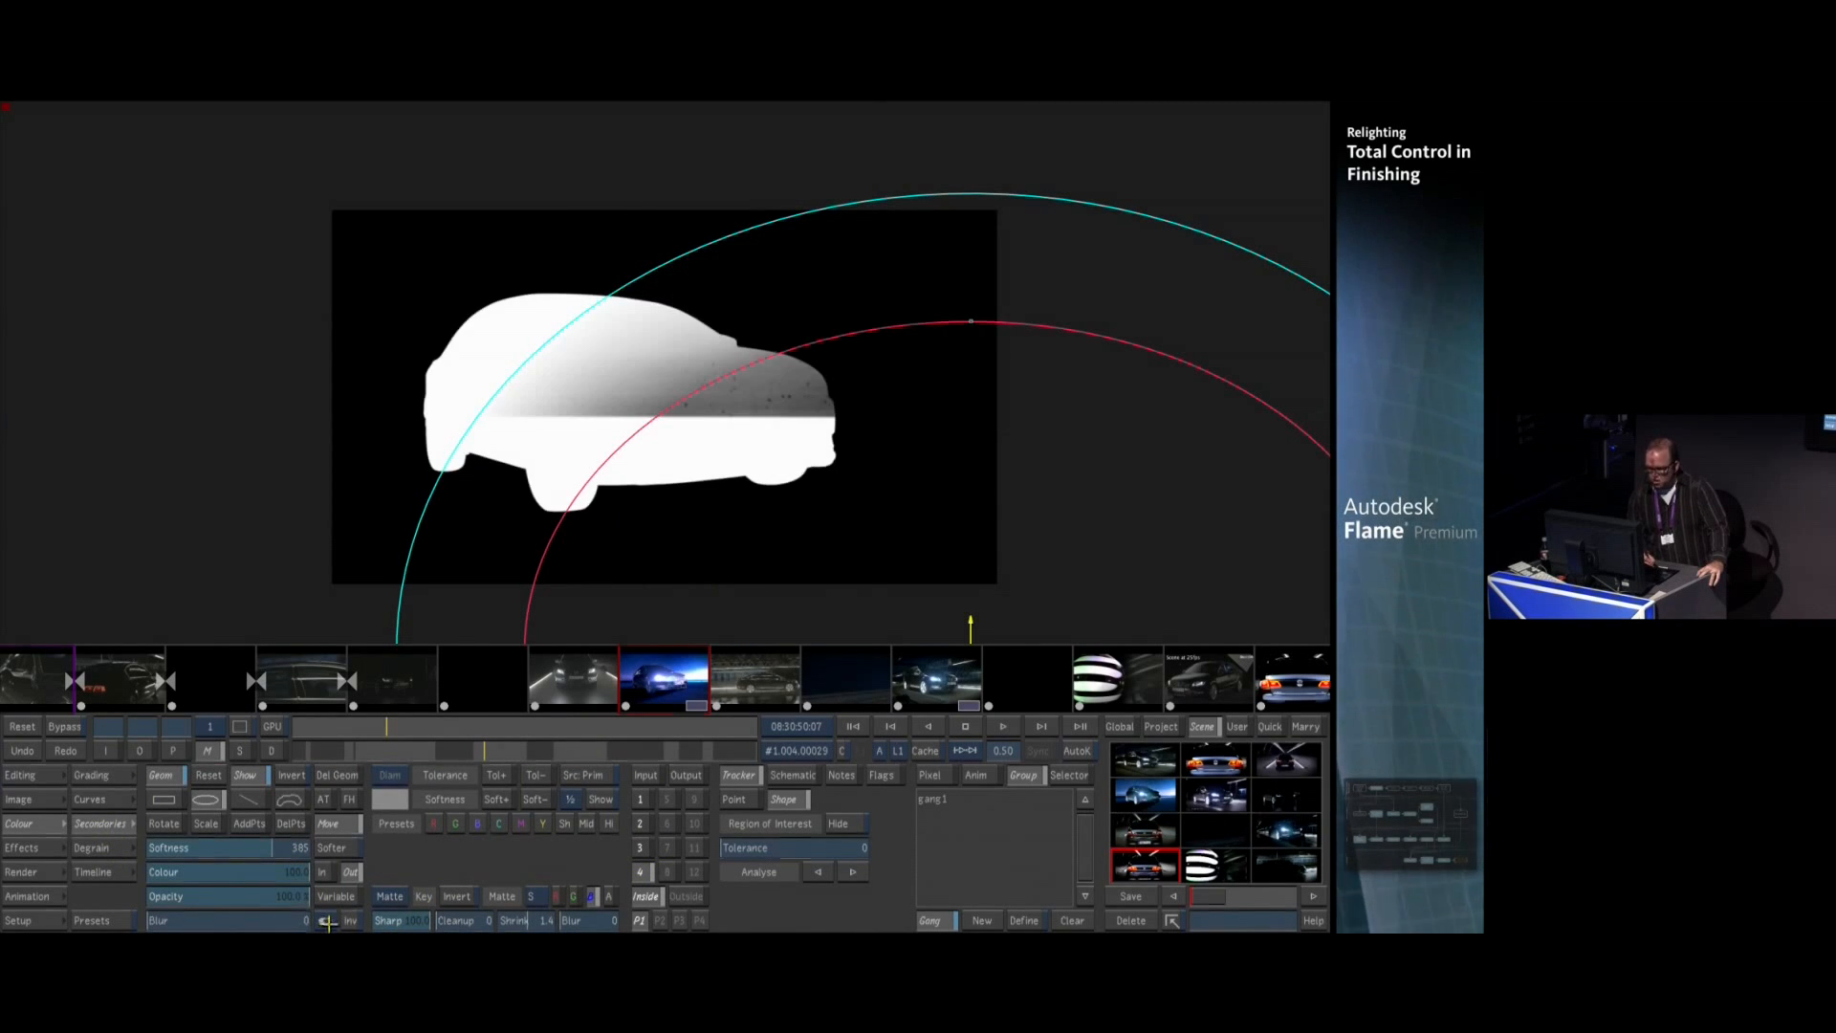
click(326, 922)
click(323, 922)
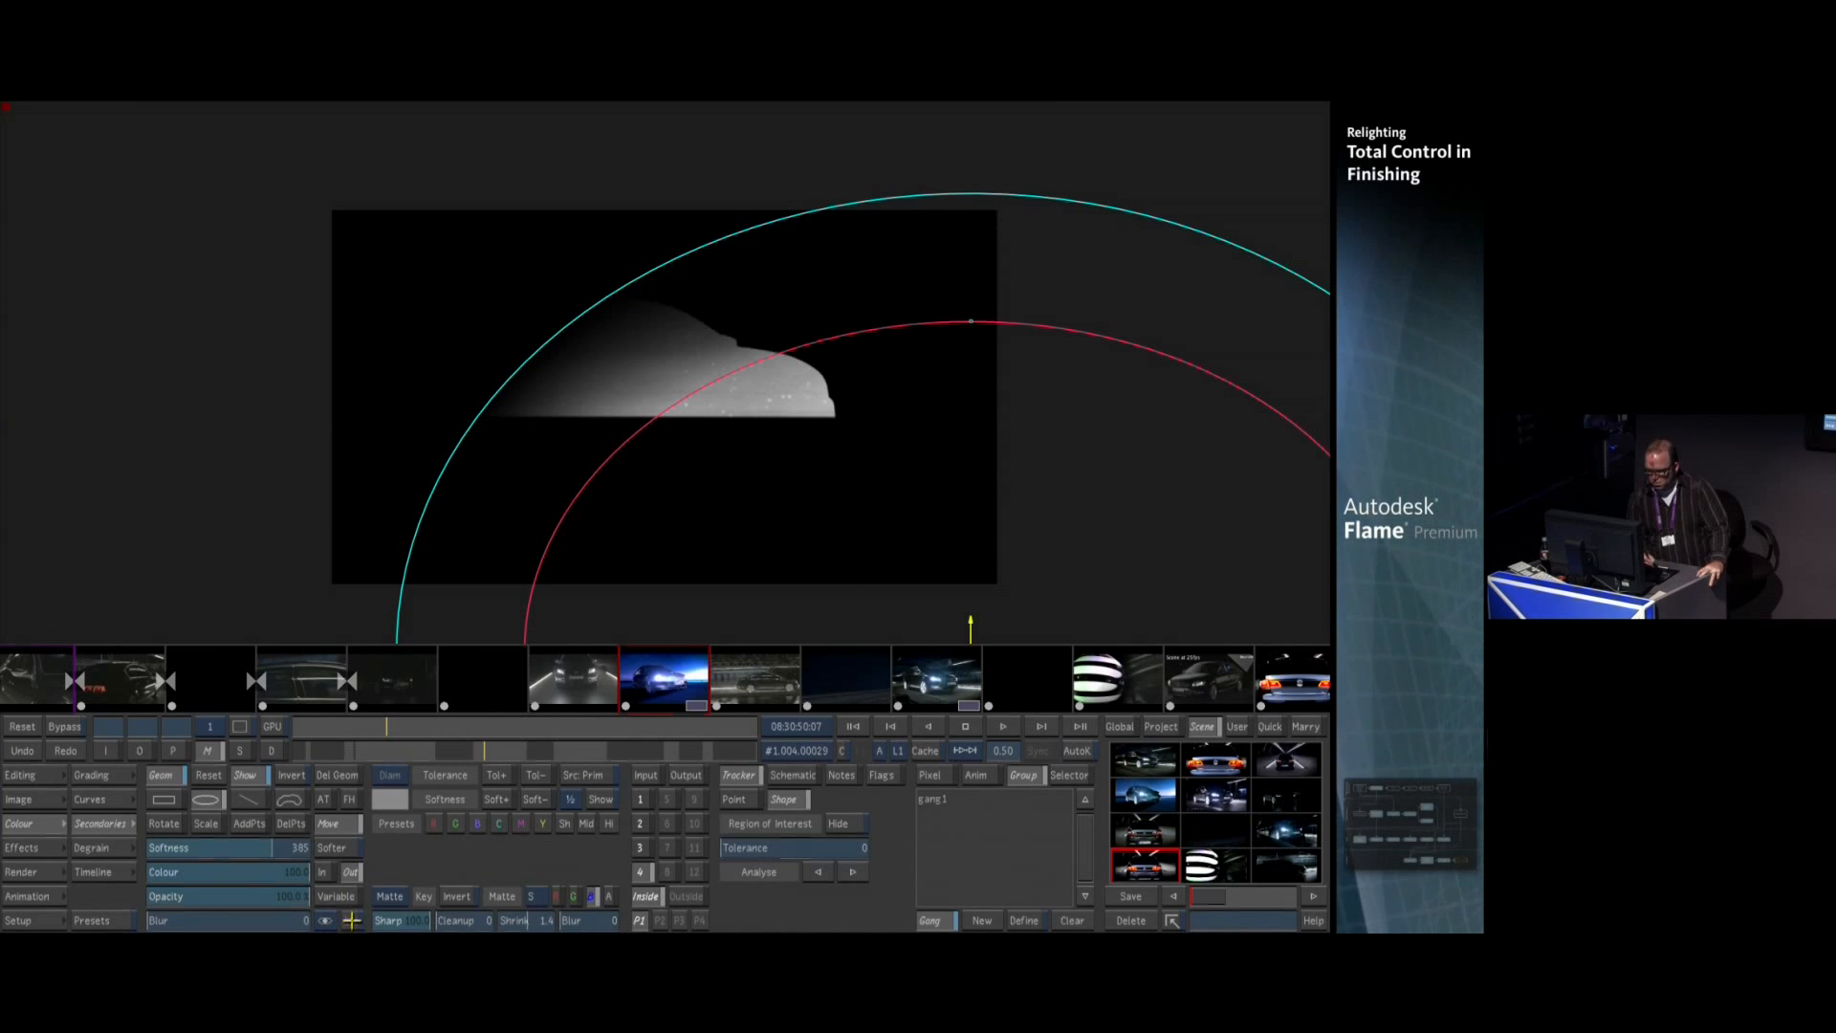
click(351, 921)
Reduce secondary 4's gain on the graded output to tone down the glow above the horizon
click(103, 769)
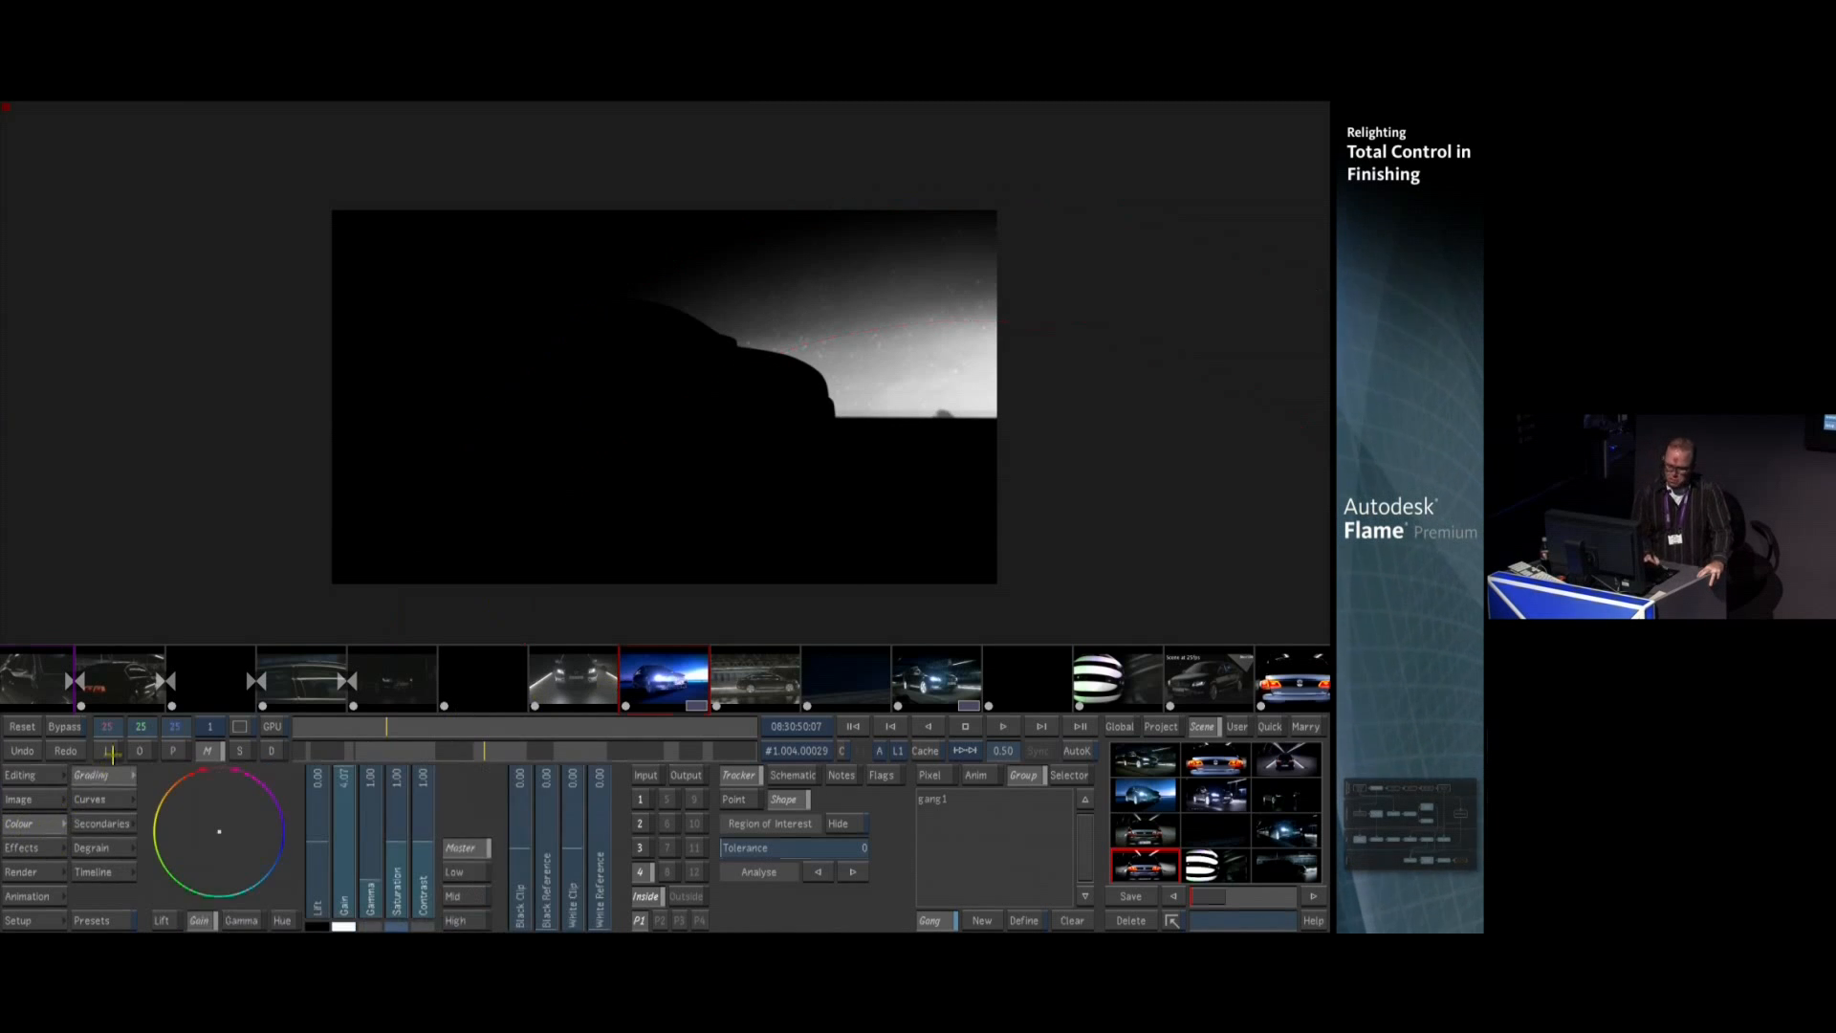
click(140, 751)
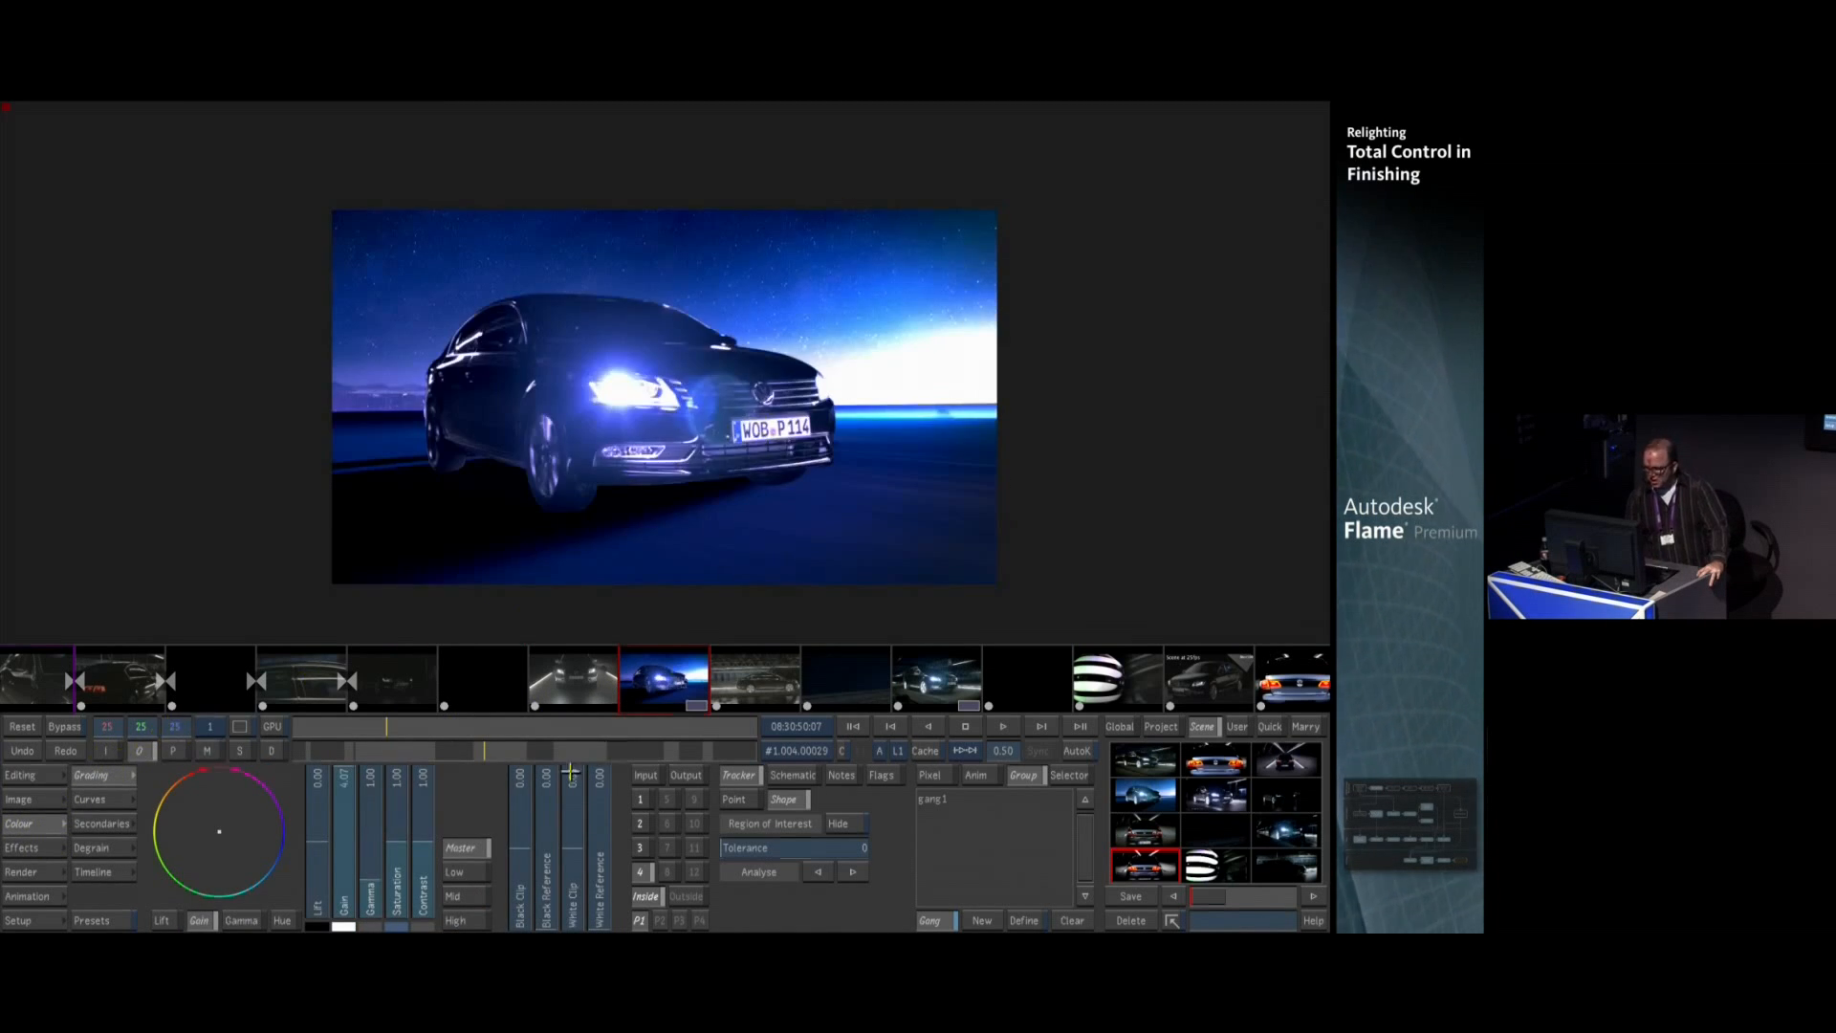
drag(359, 836, 401, 760)
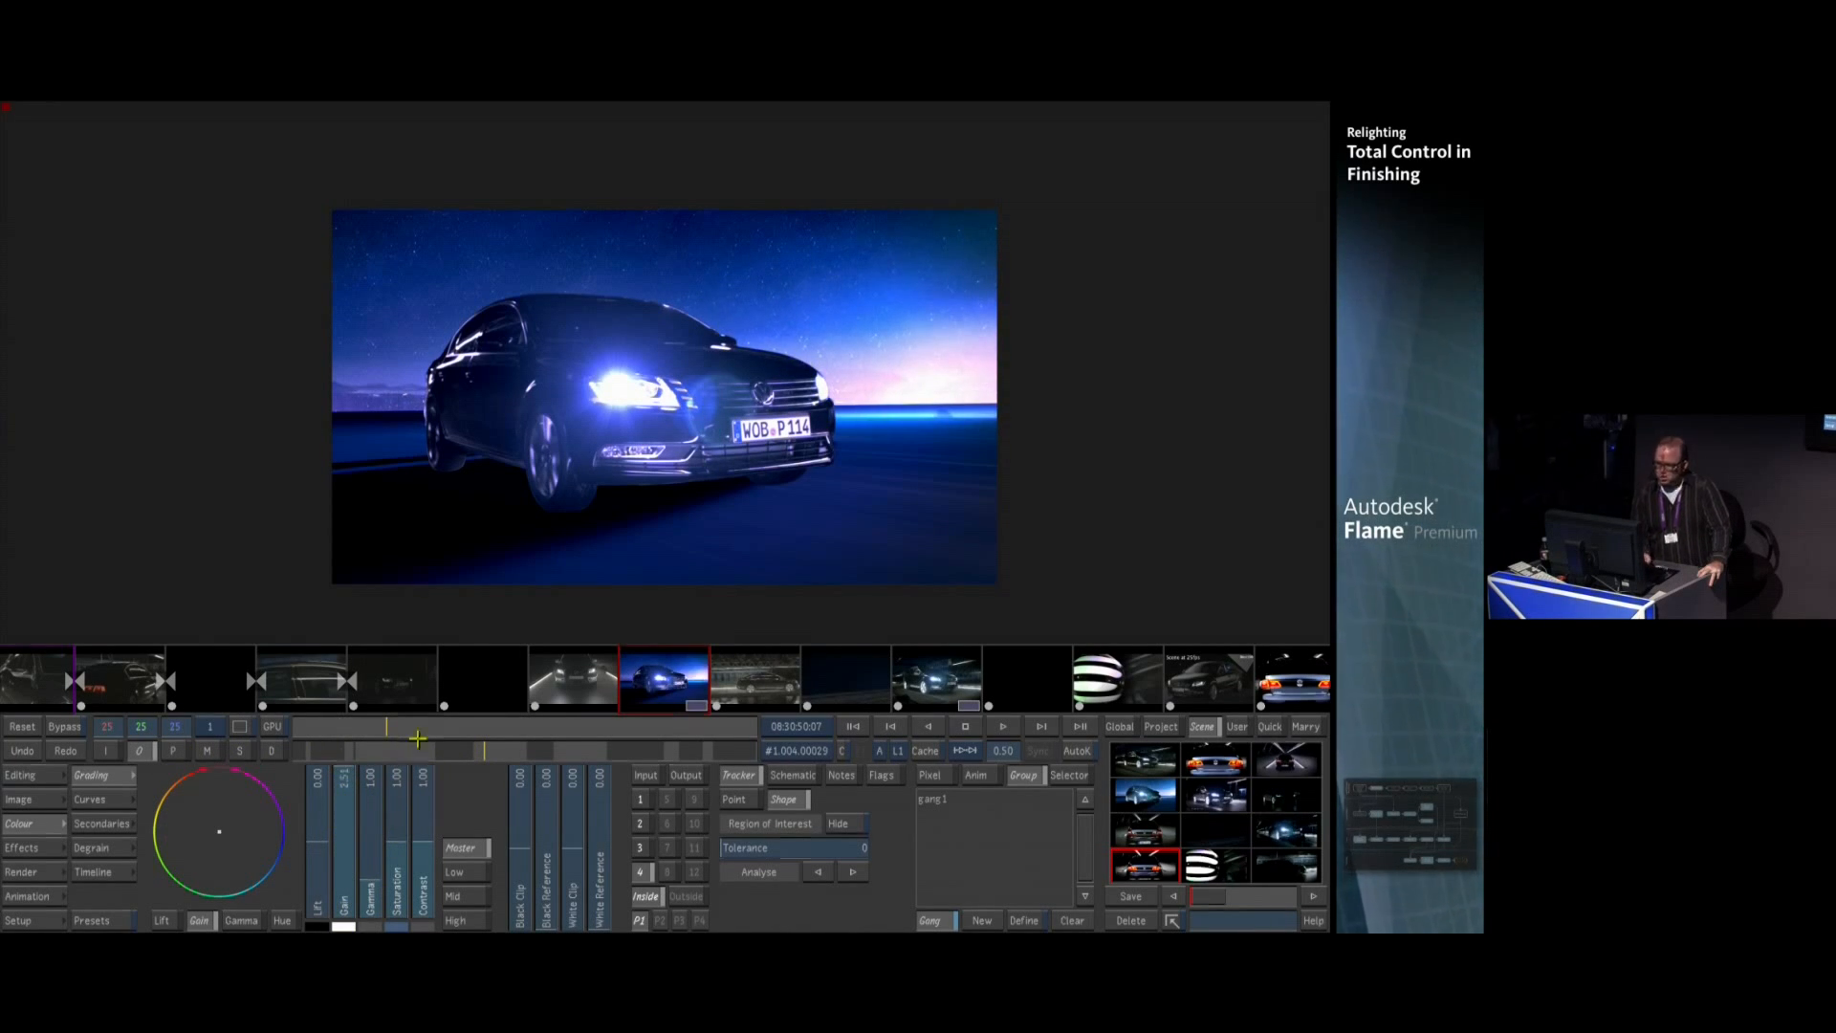
Toggle the grade bypass repeatedly to compare the relit night shot with its ungraded source
key(b)
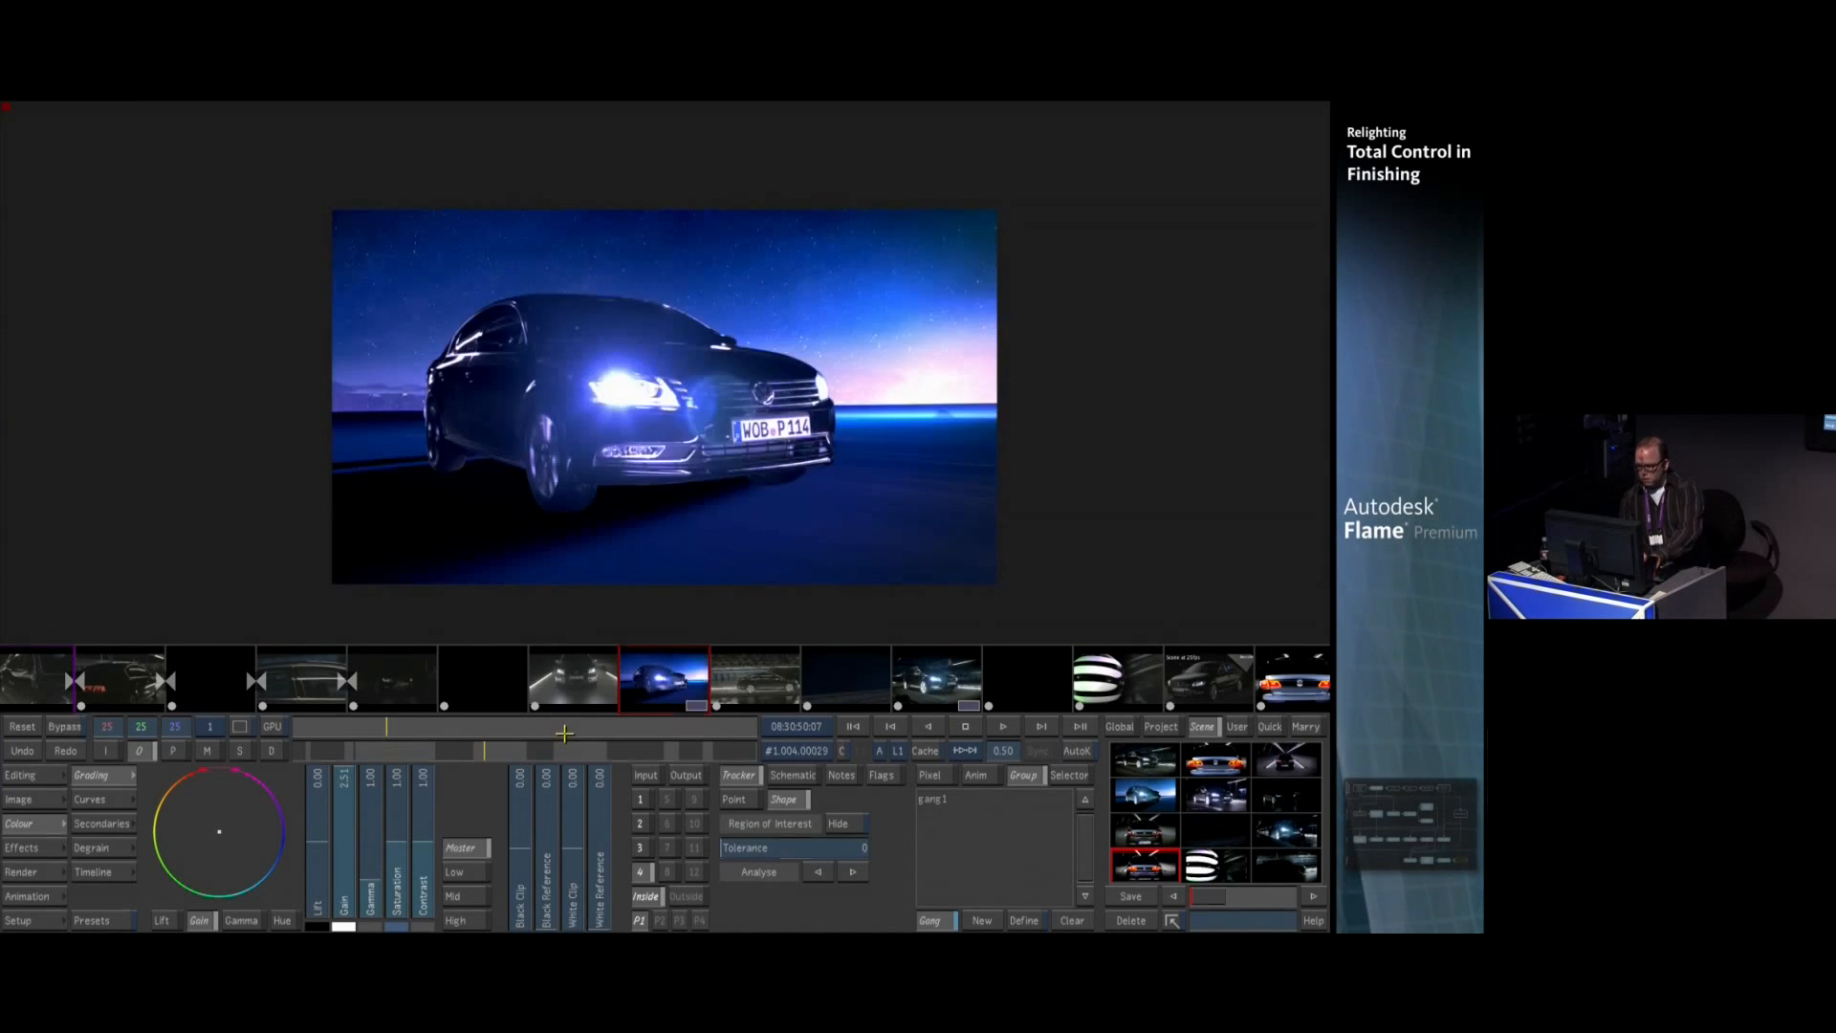
key(b)
key(b)
key(b)
key(b)
key(b)
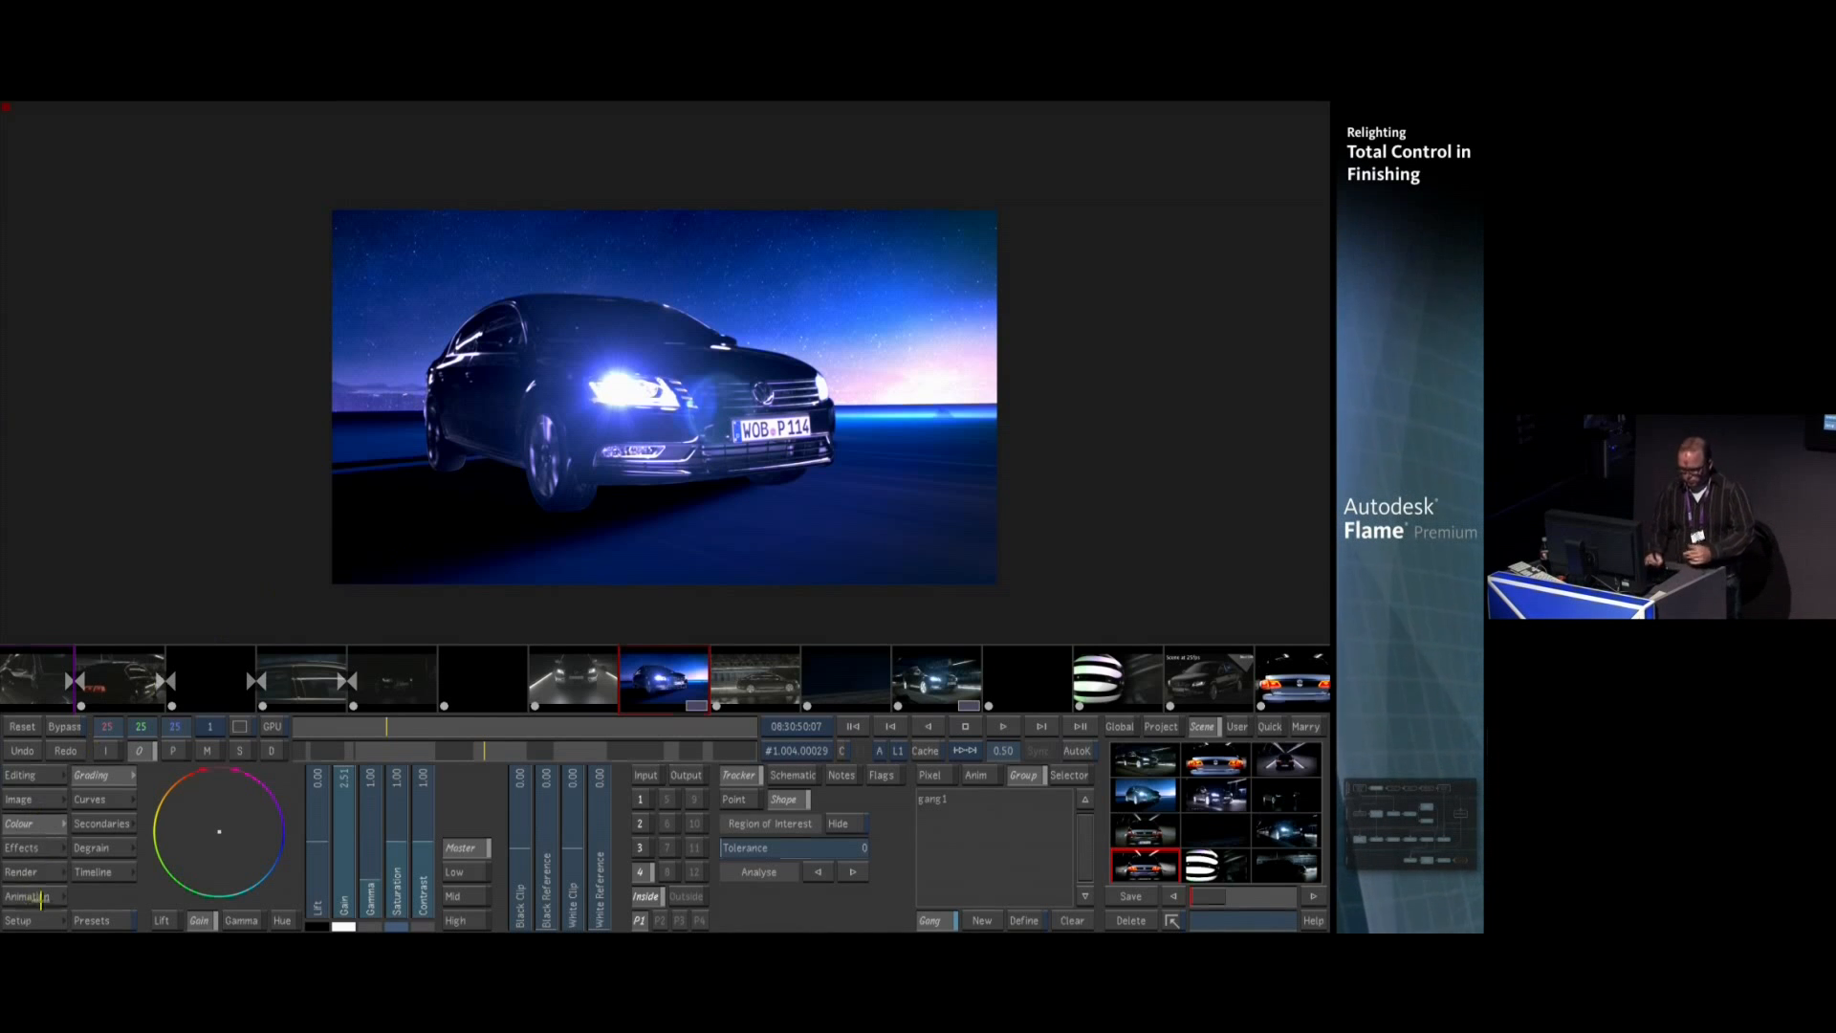
Open the local render settings for the grade
click(24, 920)
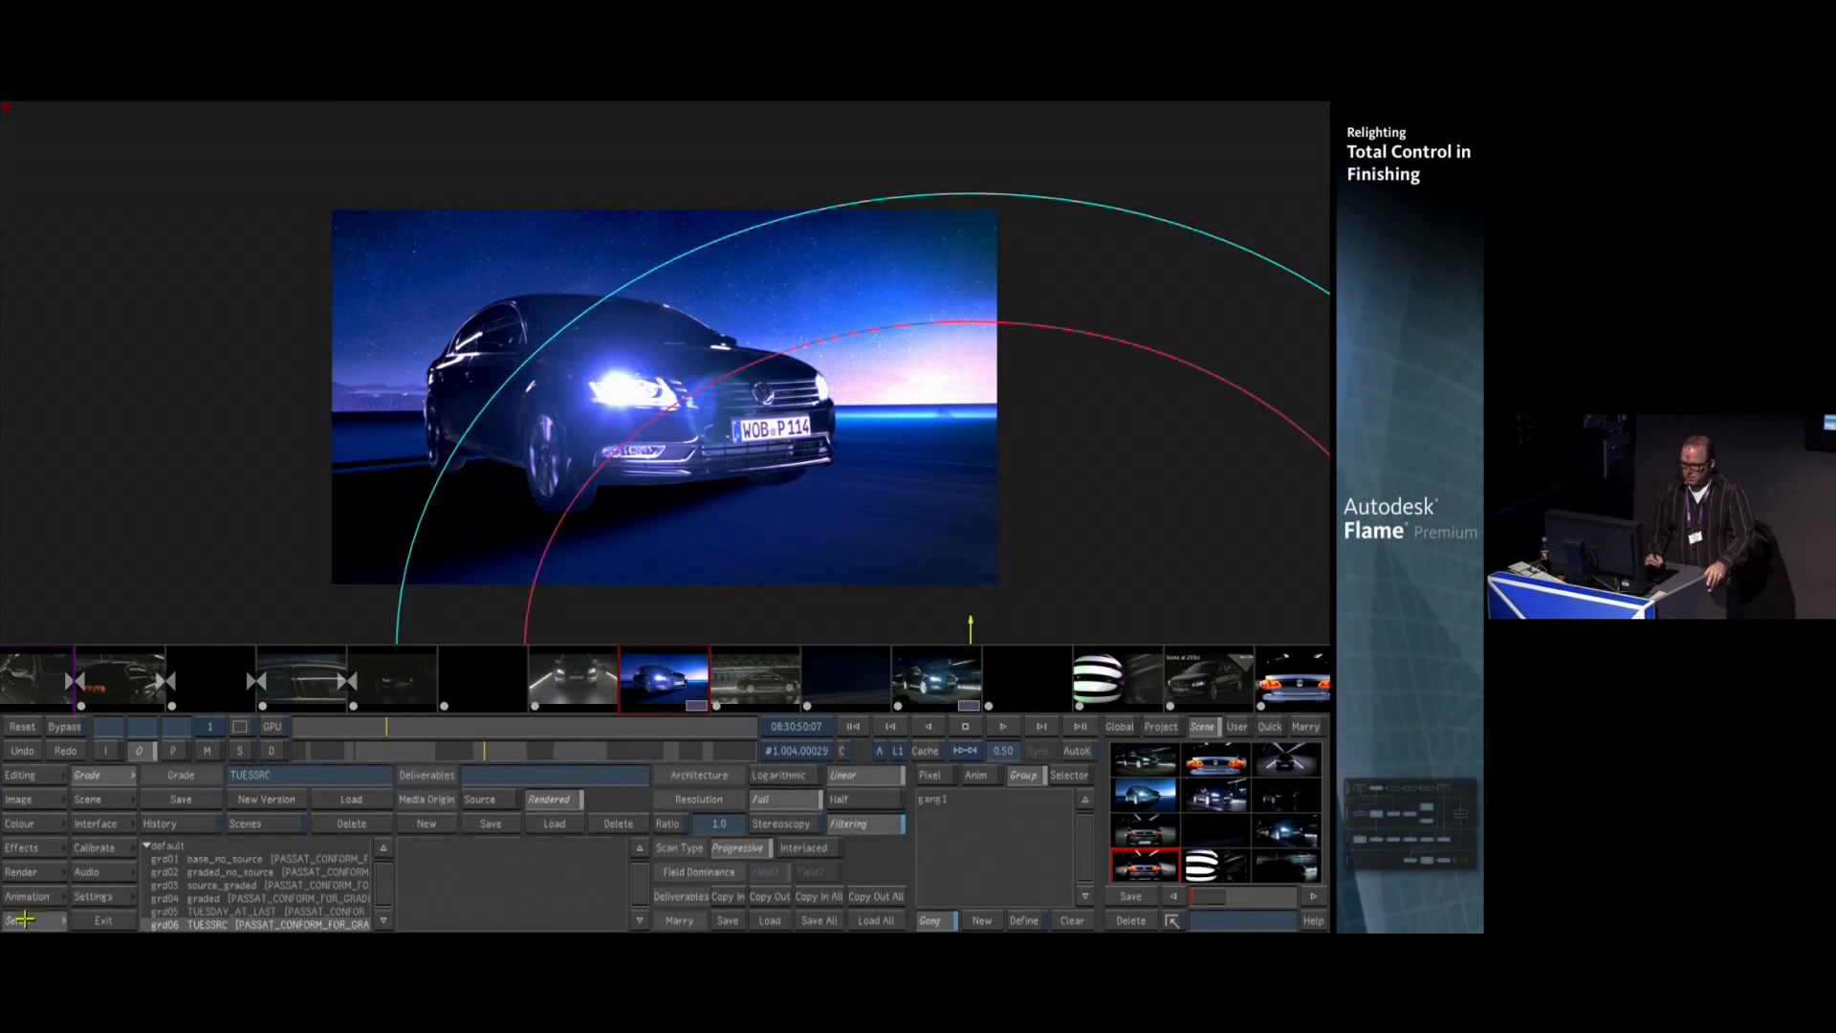
click(61, 875)
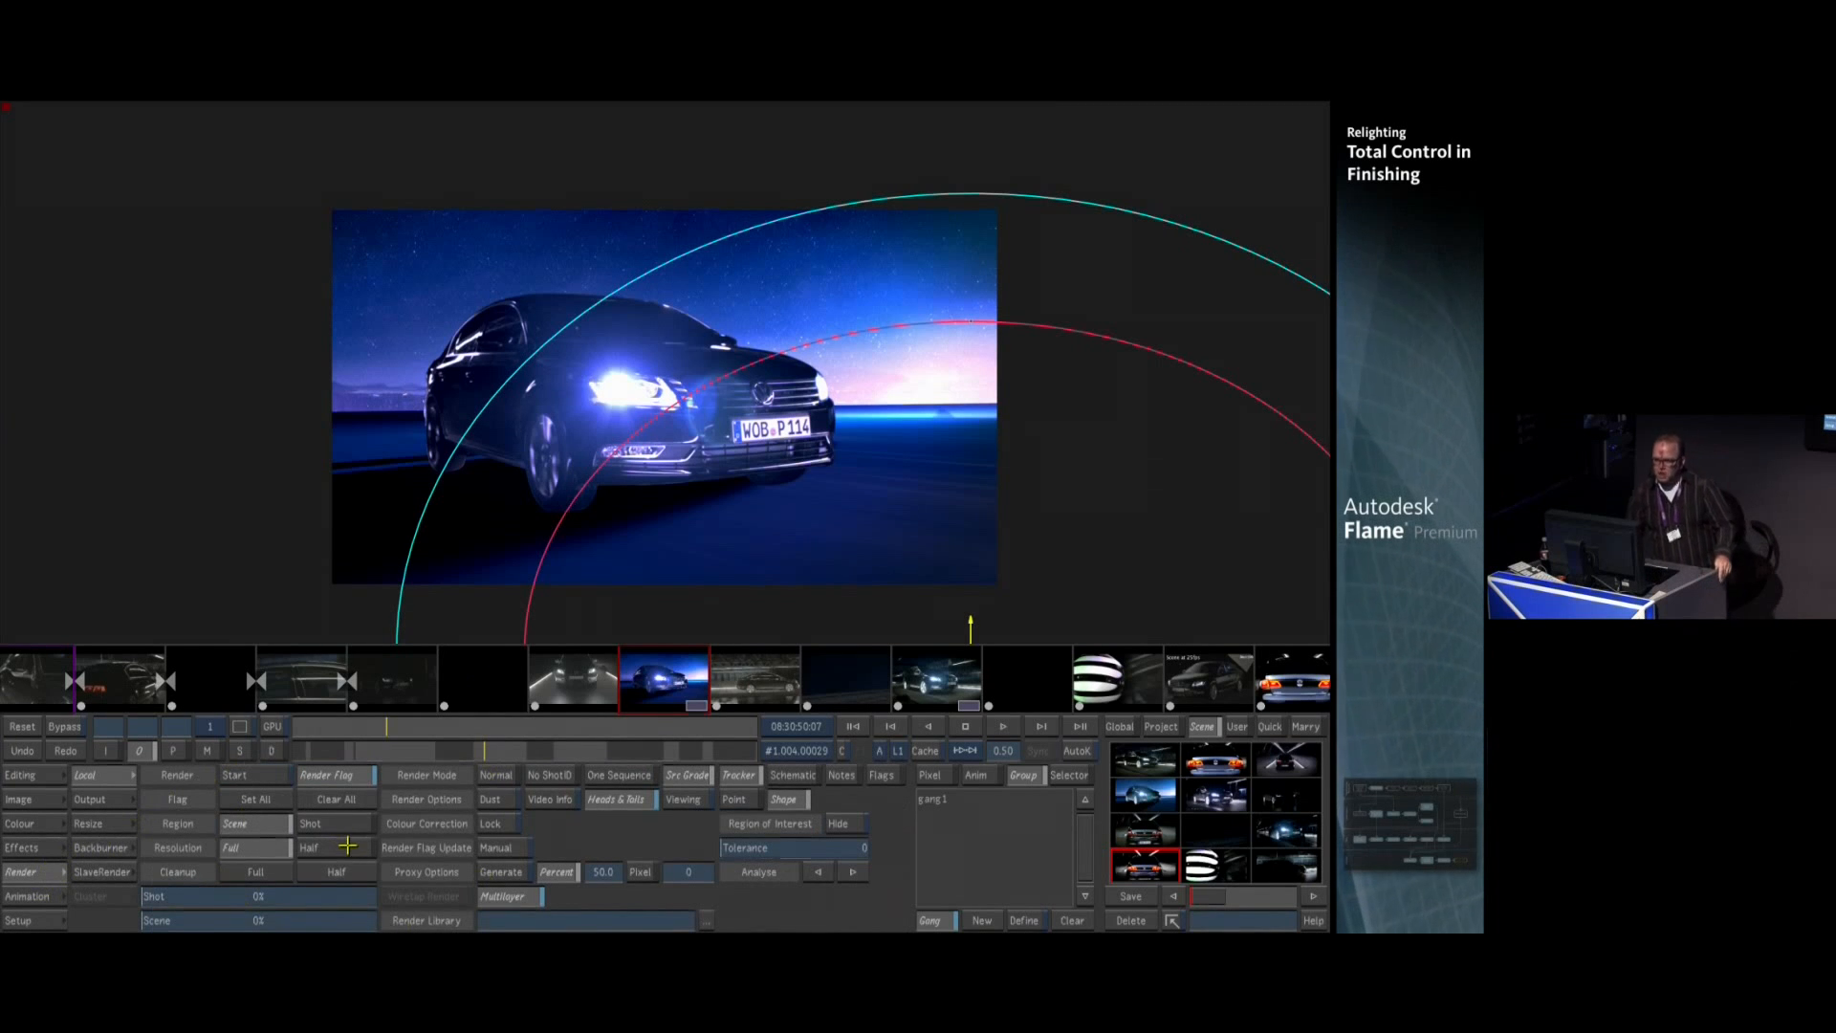
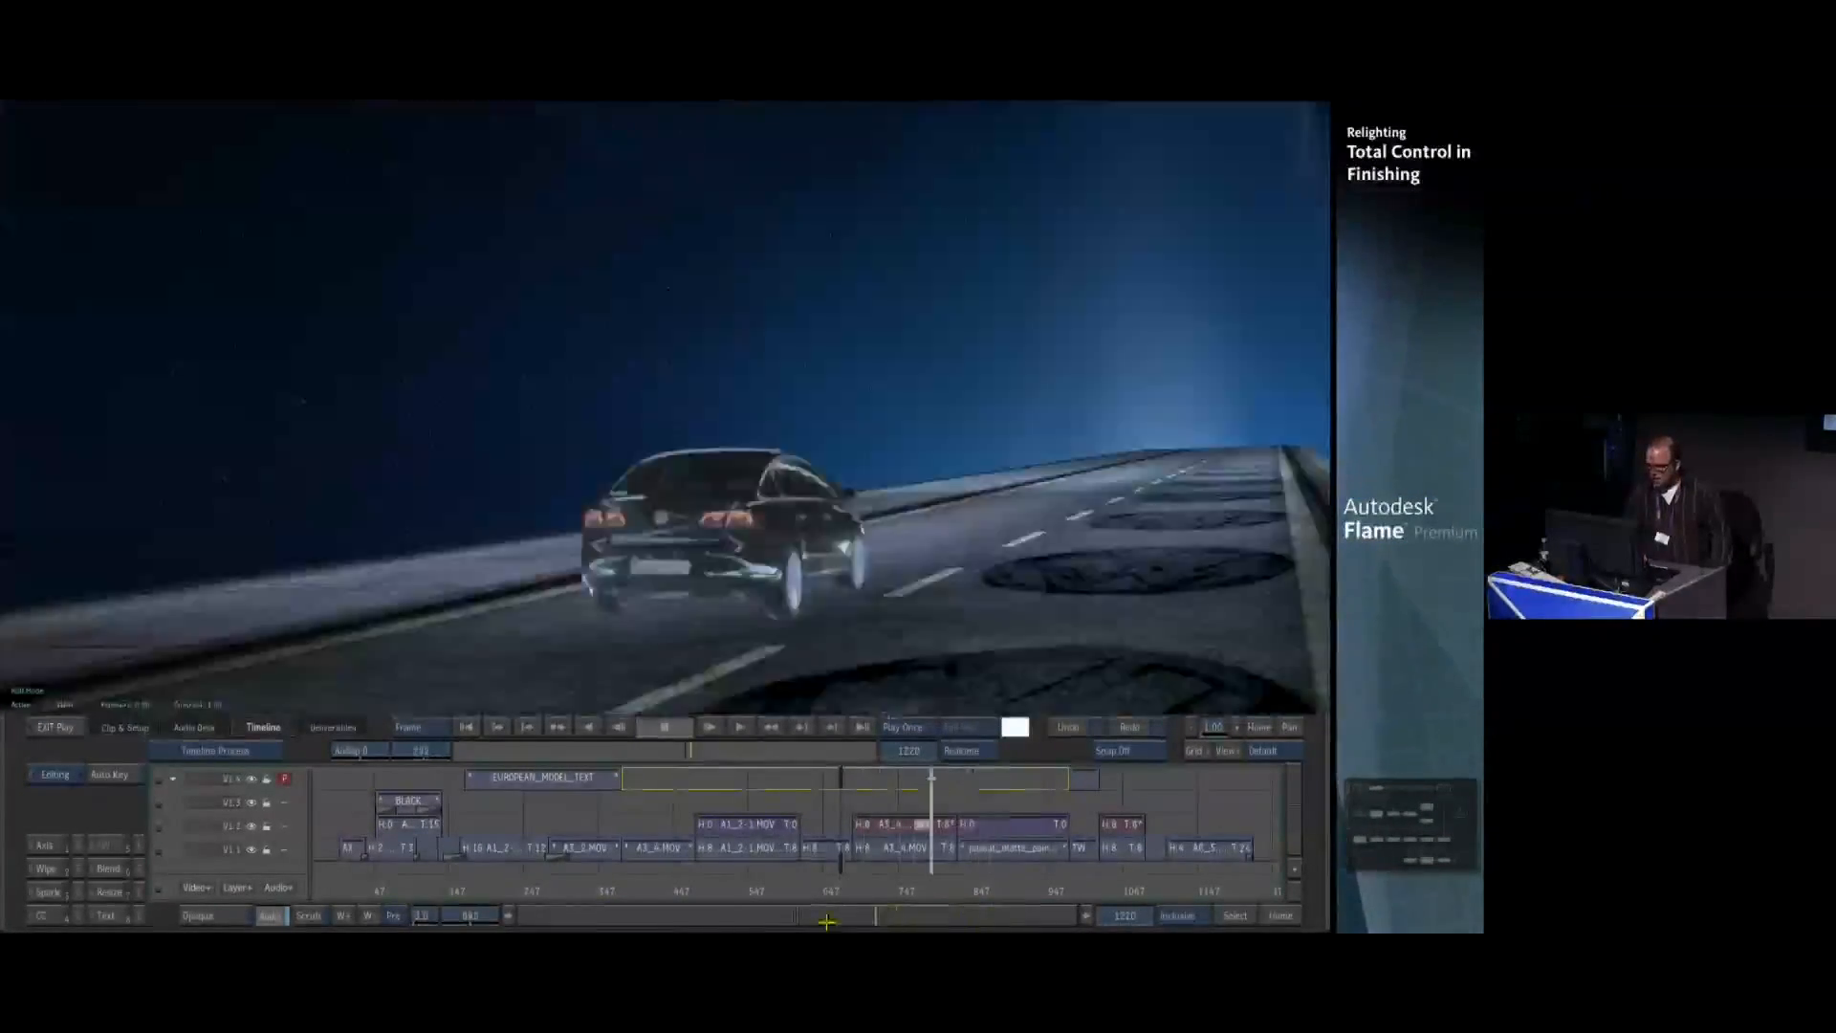
Leave the current clip's player and open the graded grd01 clip from the bottom reel for playback
click(55, 727)
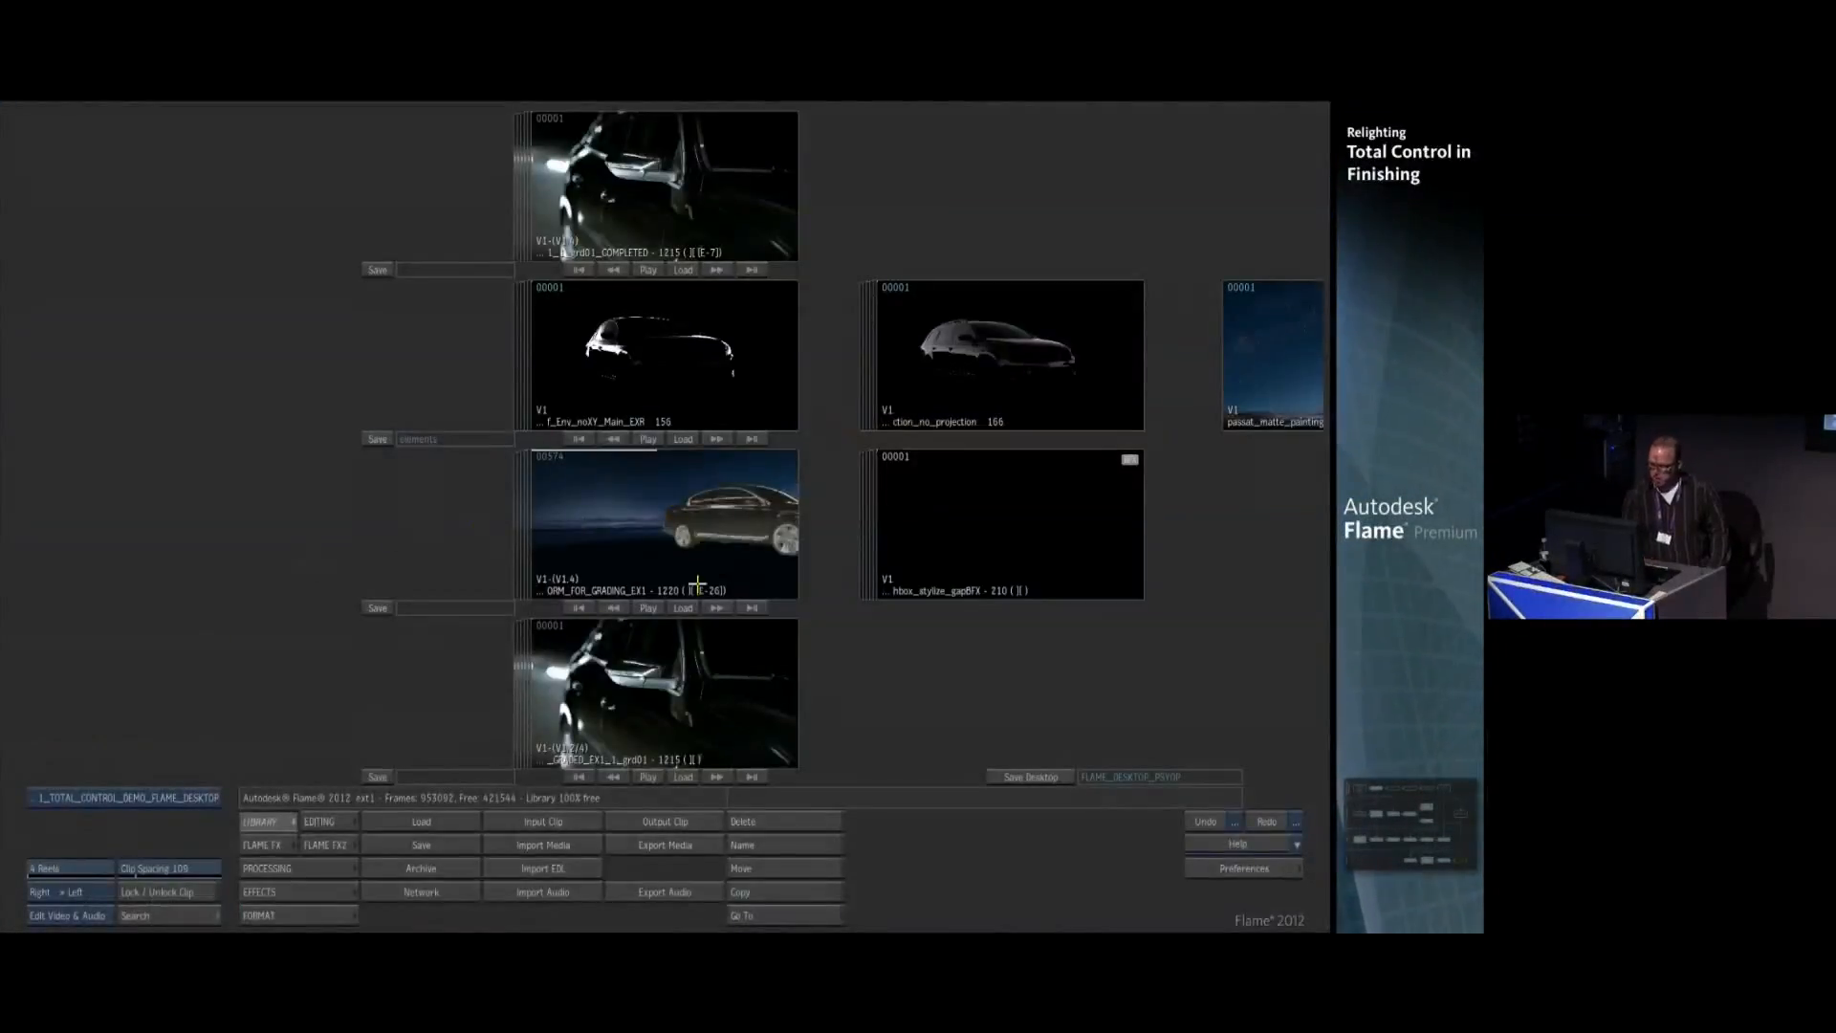
click(649, 776)
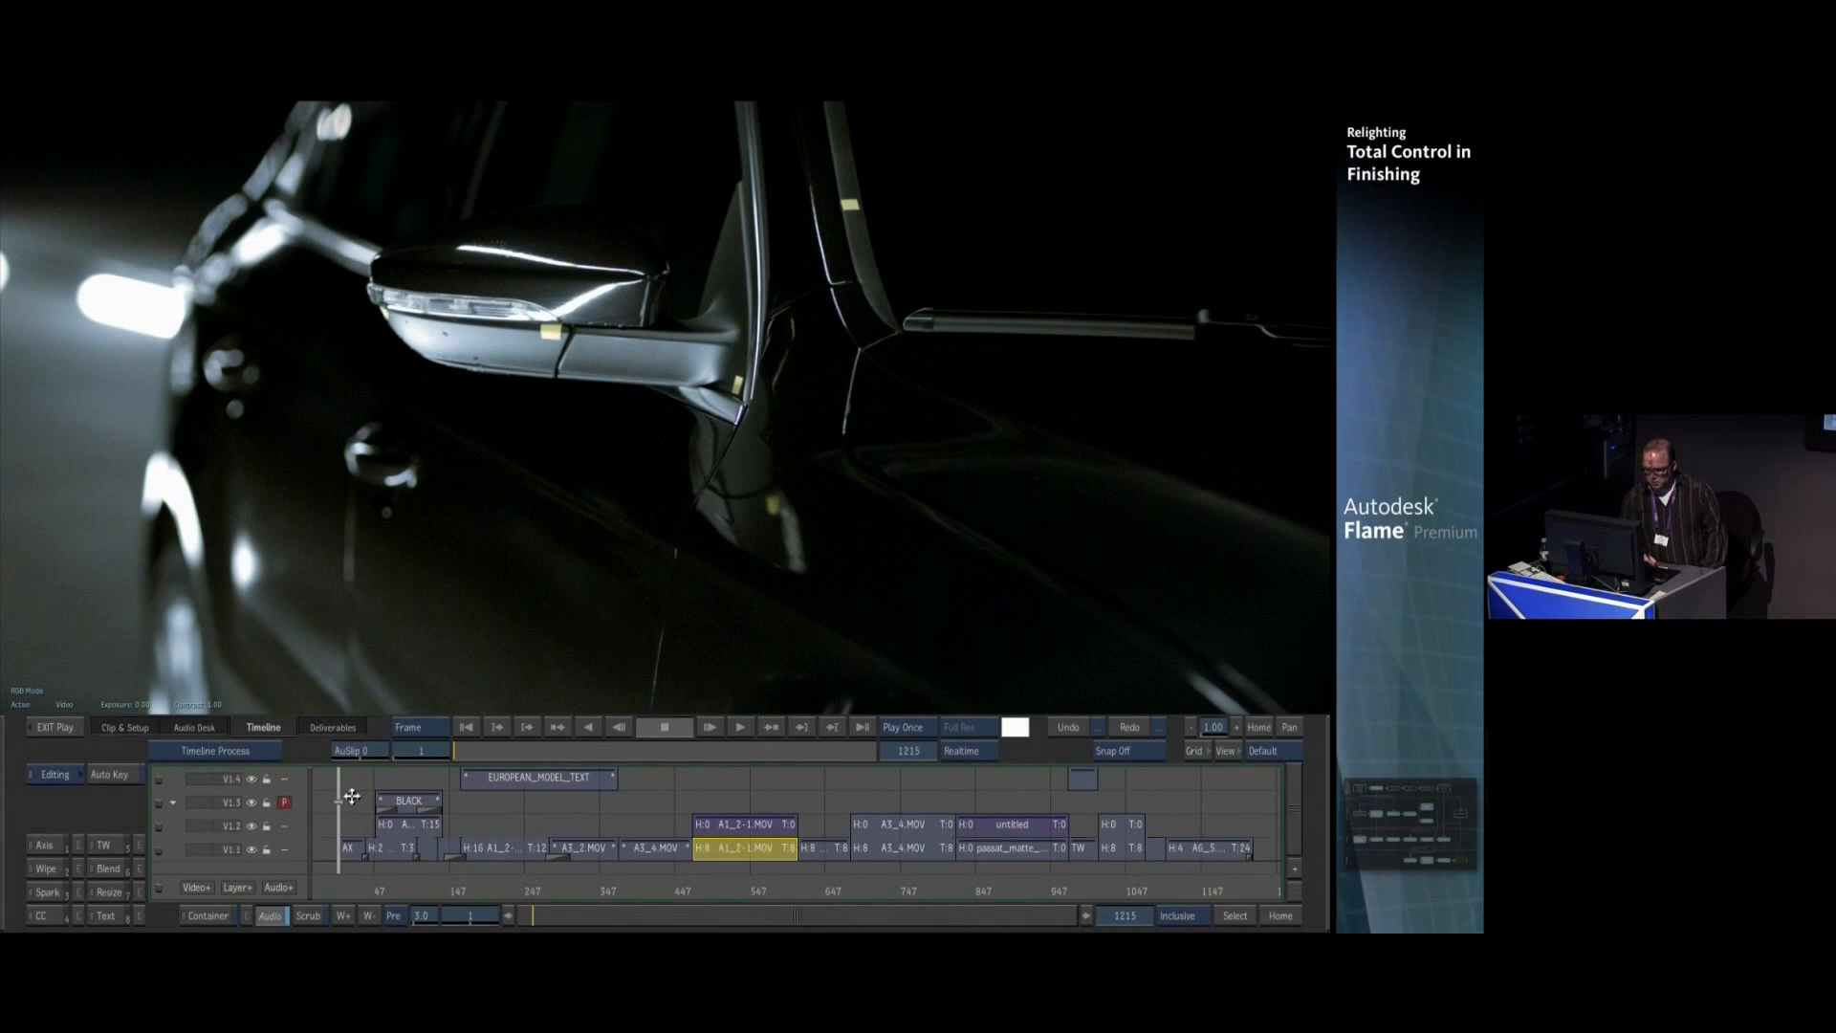
Go to frame 79 in the graded timeline and open the Axis effect of the BLACK segment on layer V1.3
drag(339, 825, 398, 804)
key(Down)
key(Up)
double_click(407, 802)
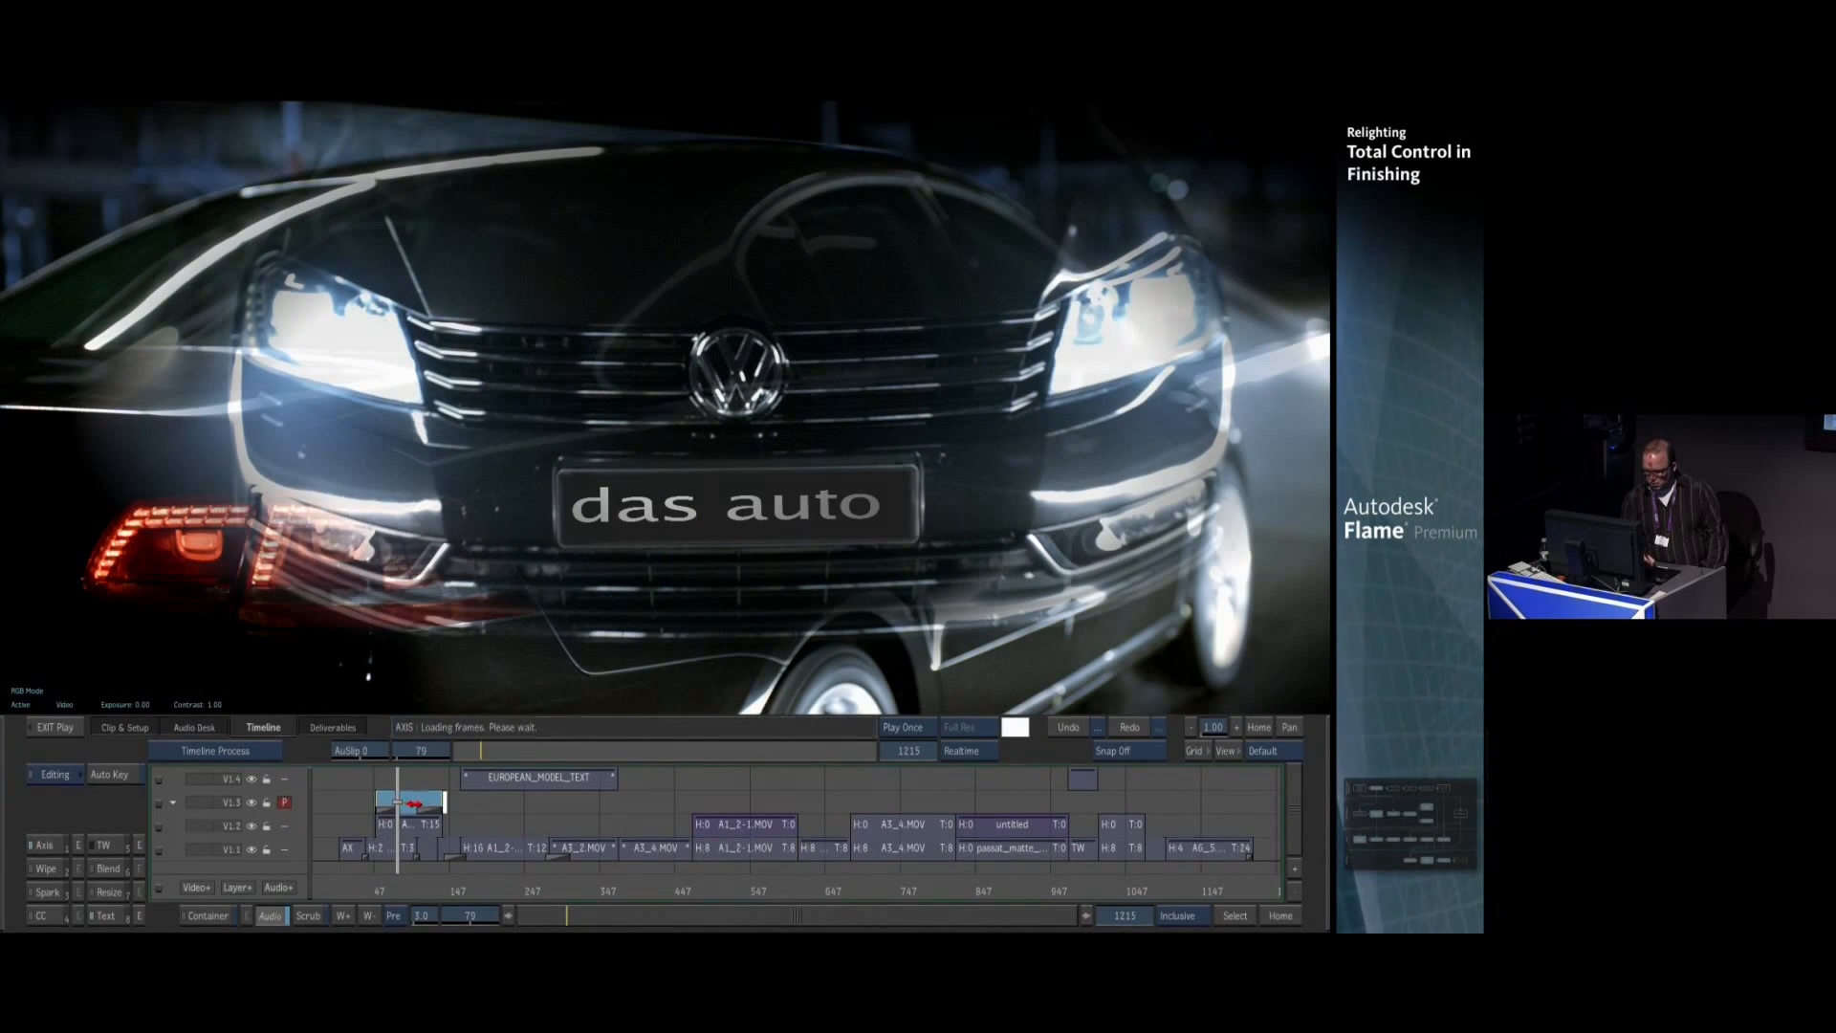
Check the texture filtering options of the licence plate layer in the Axis editor and return to the timeline
click(894, 464)
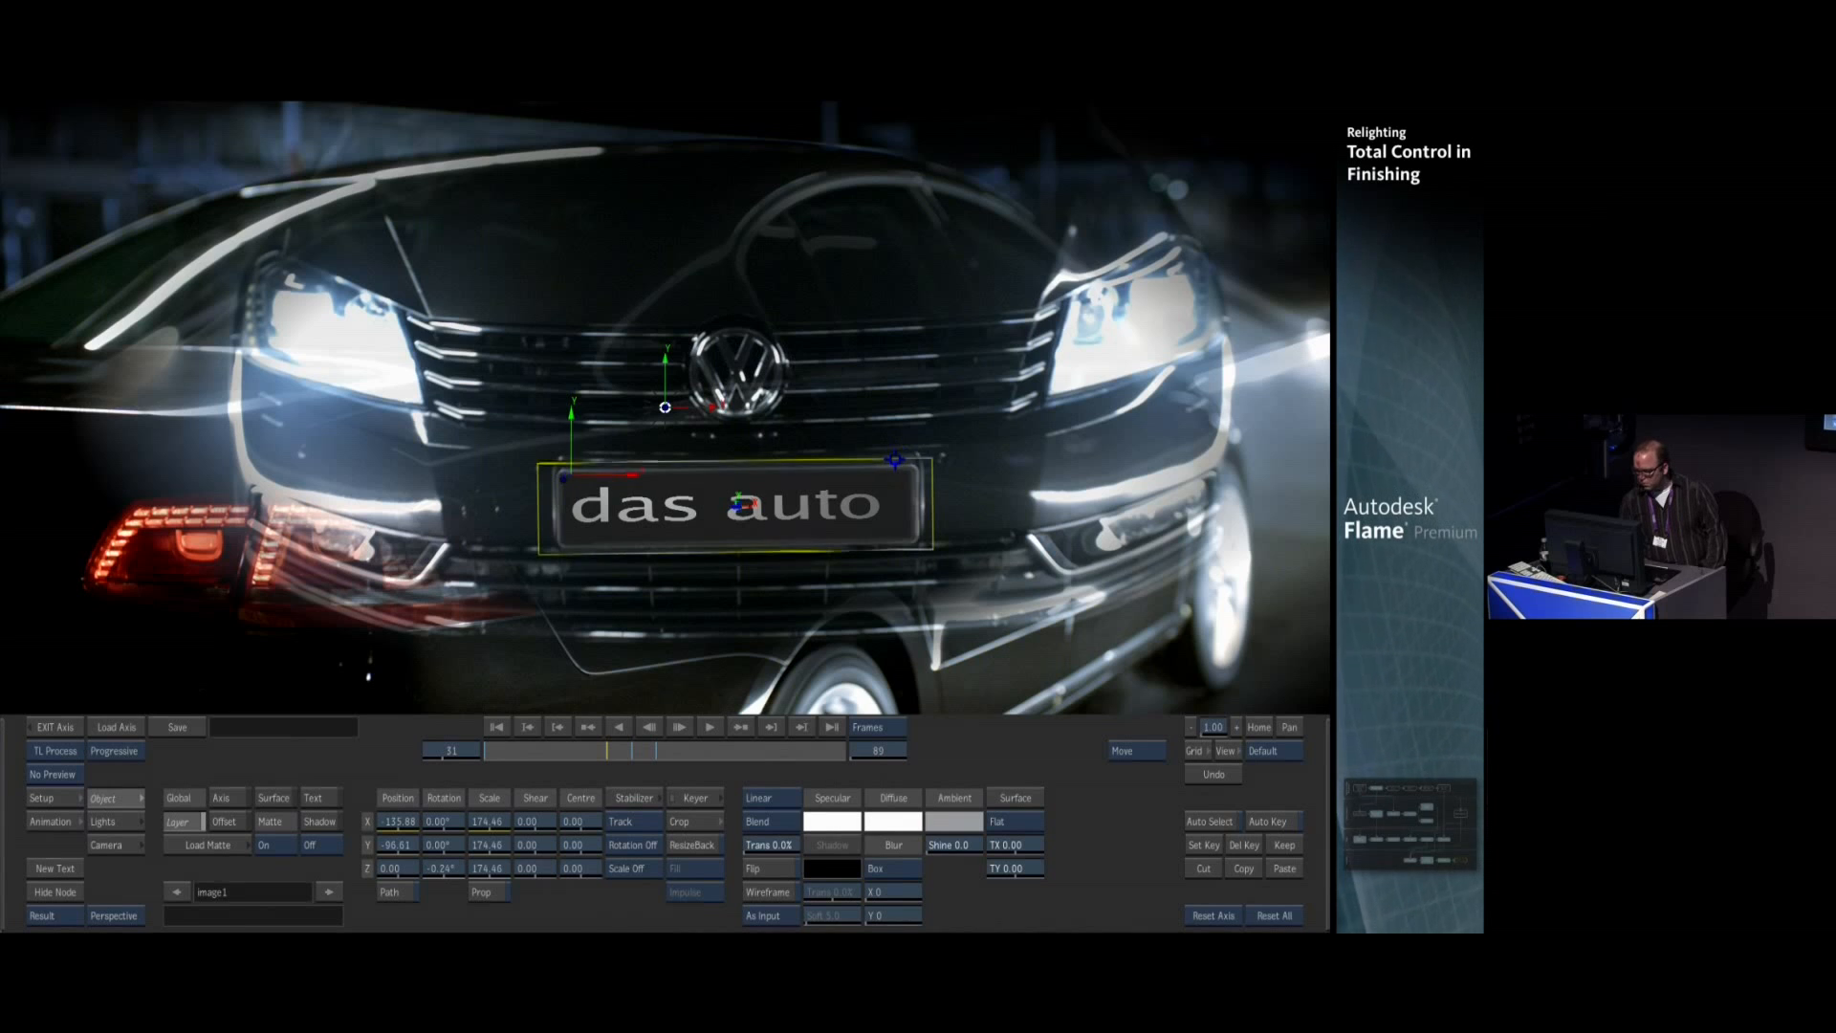
click(1021, 826)
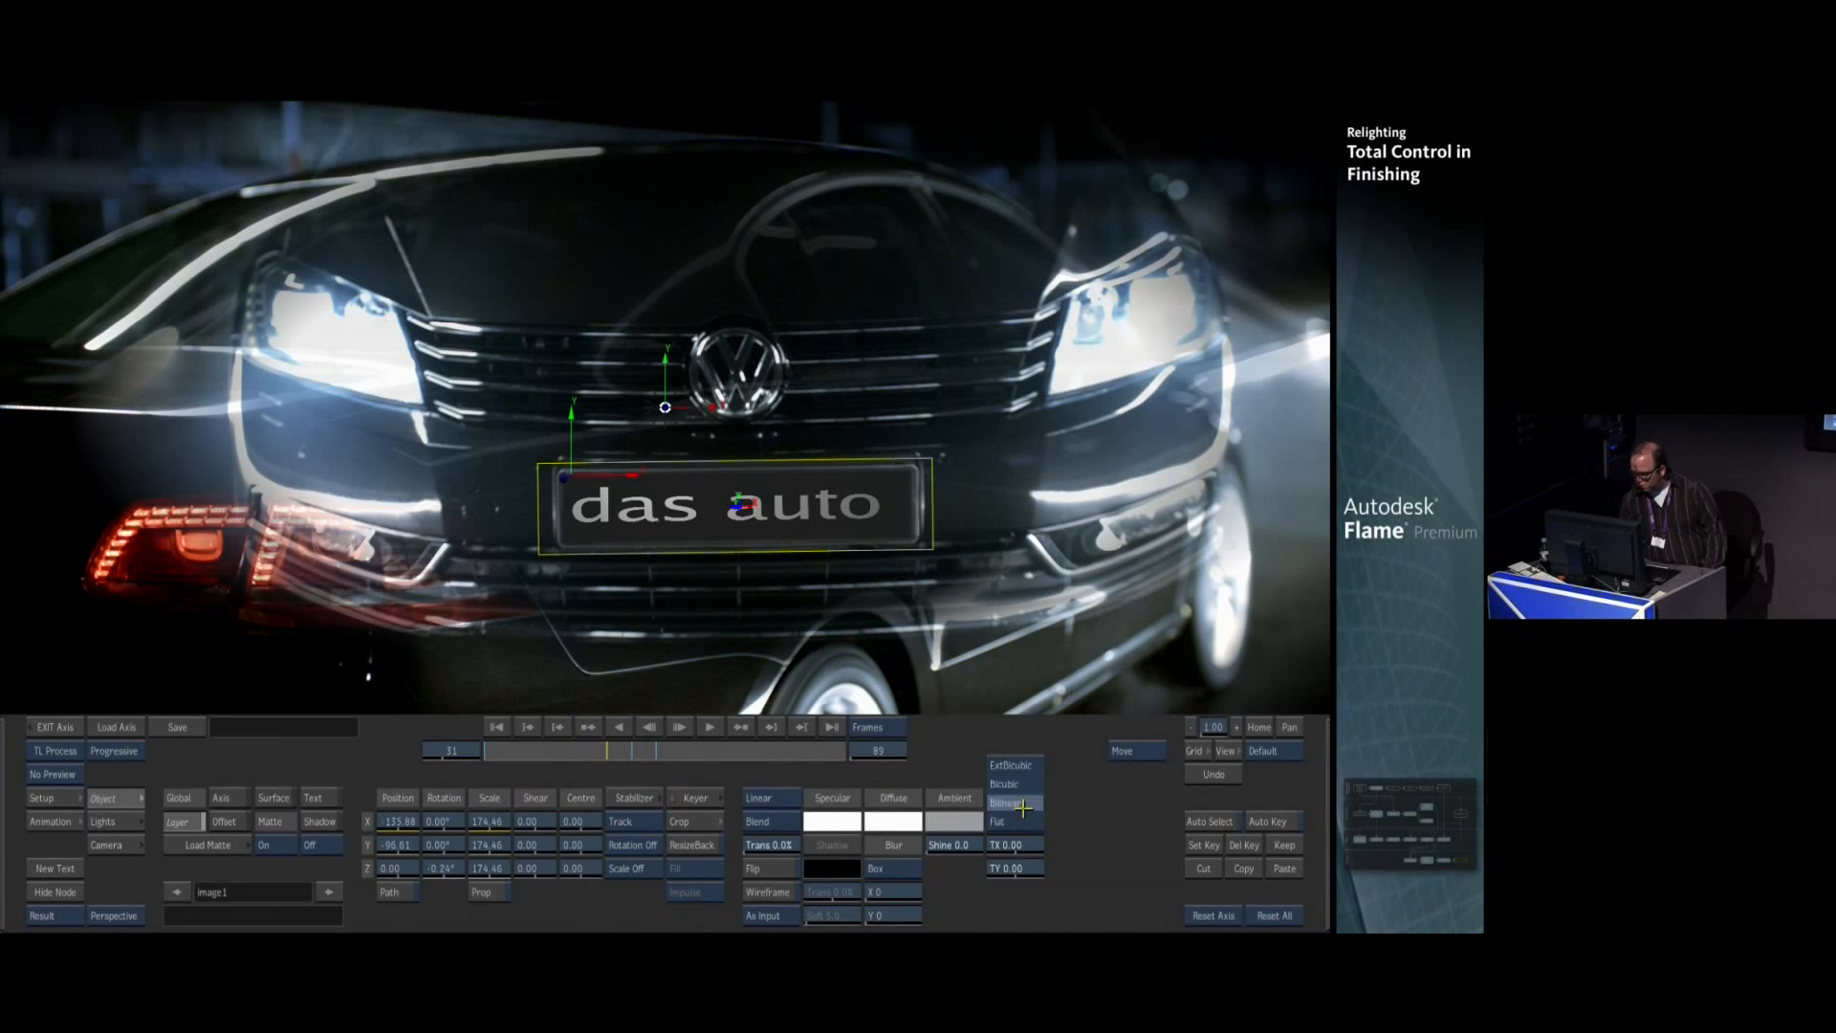
drag(936, 453, 940, 452)
mouse_move(2, 738)
click(55, 727)
click(54, 727)
Open the Wipe effect of the segment on layer V1.2, adjust the elliptical mask's inner right-hand point, and exit Wipe
drag(400, 802, 396, 825)
click(45, 868)
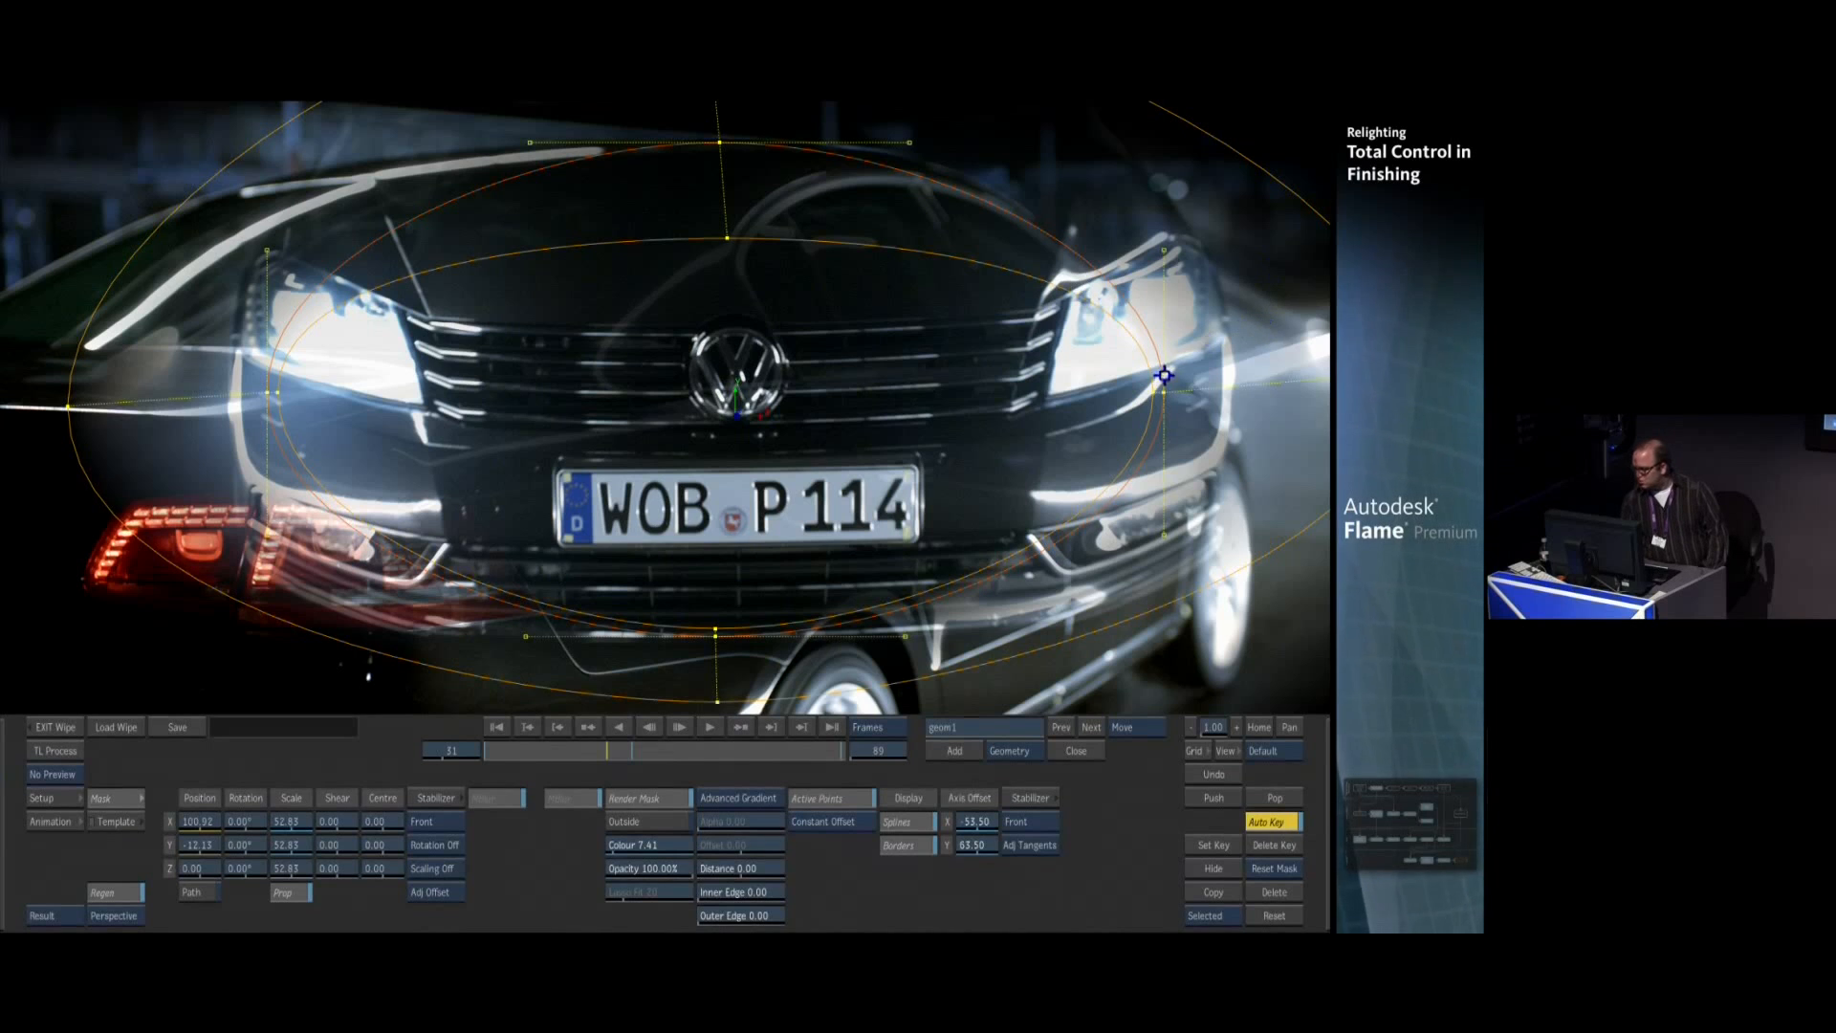
drag(1171, 393, 204, 617)
key(ctrl+z)
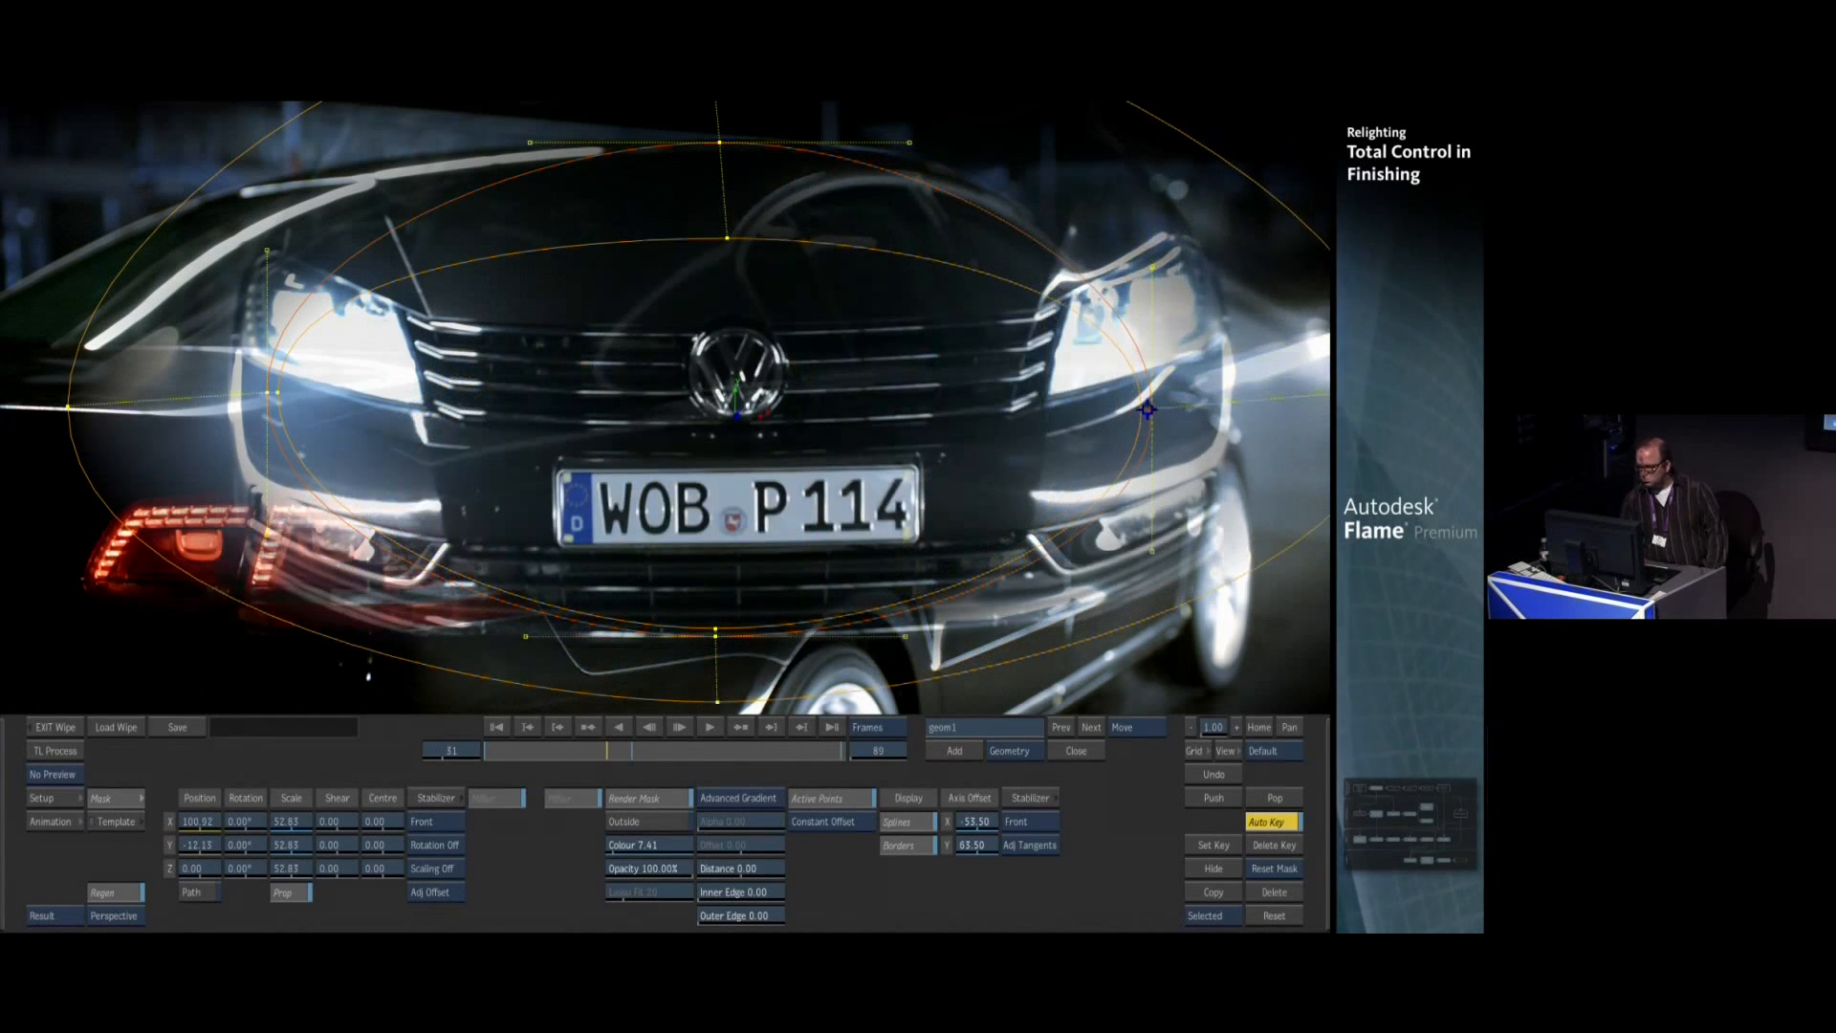
click(55, 732)
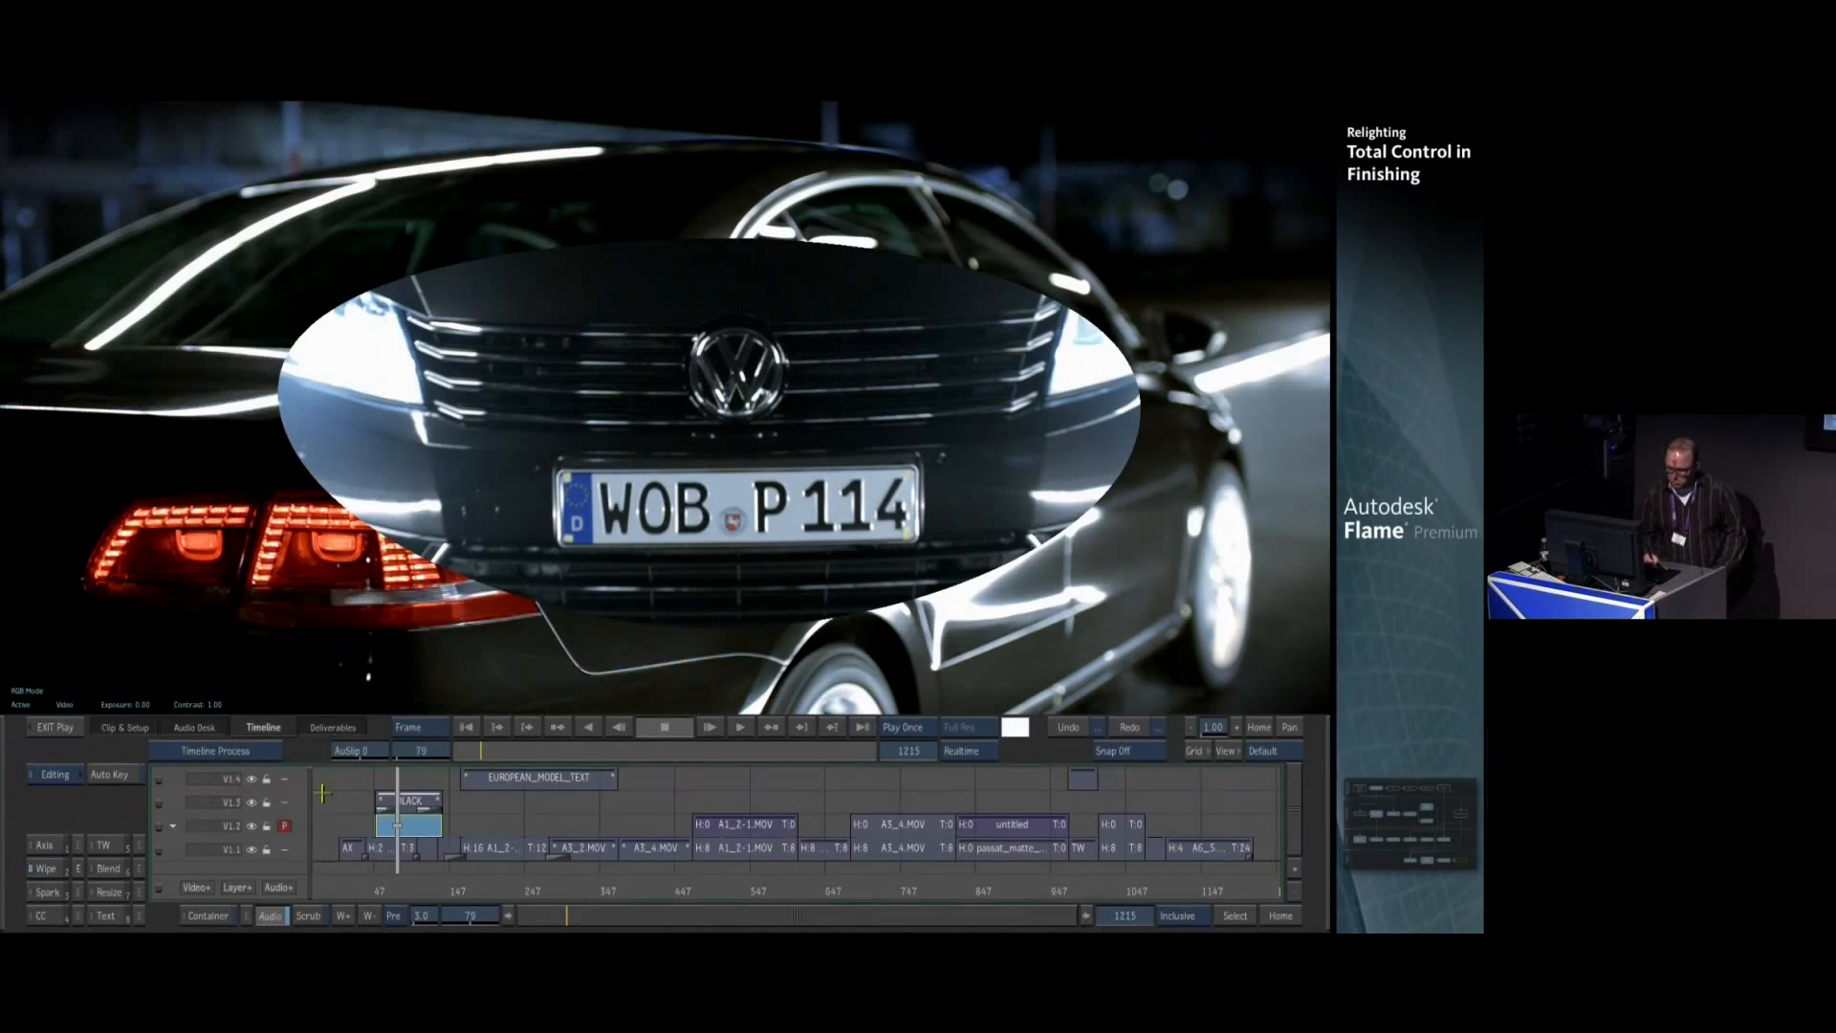
View the wipe result without the timeline, and inspect the V1.1 background layer of the car shot around frame 498
key(Tab)
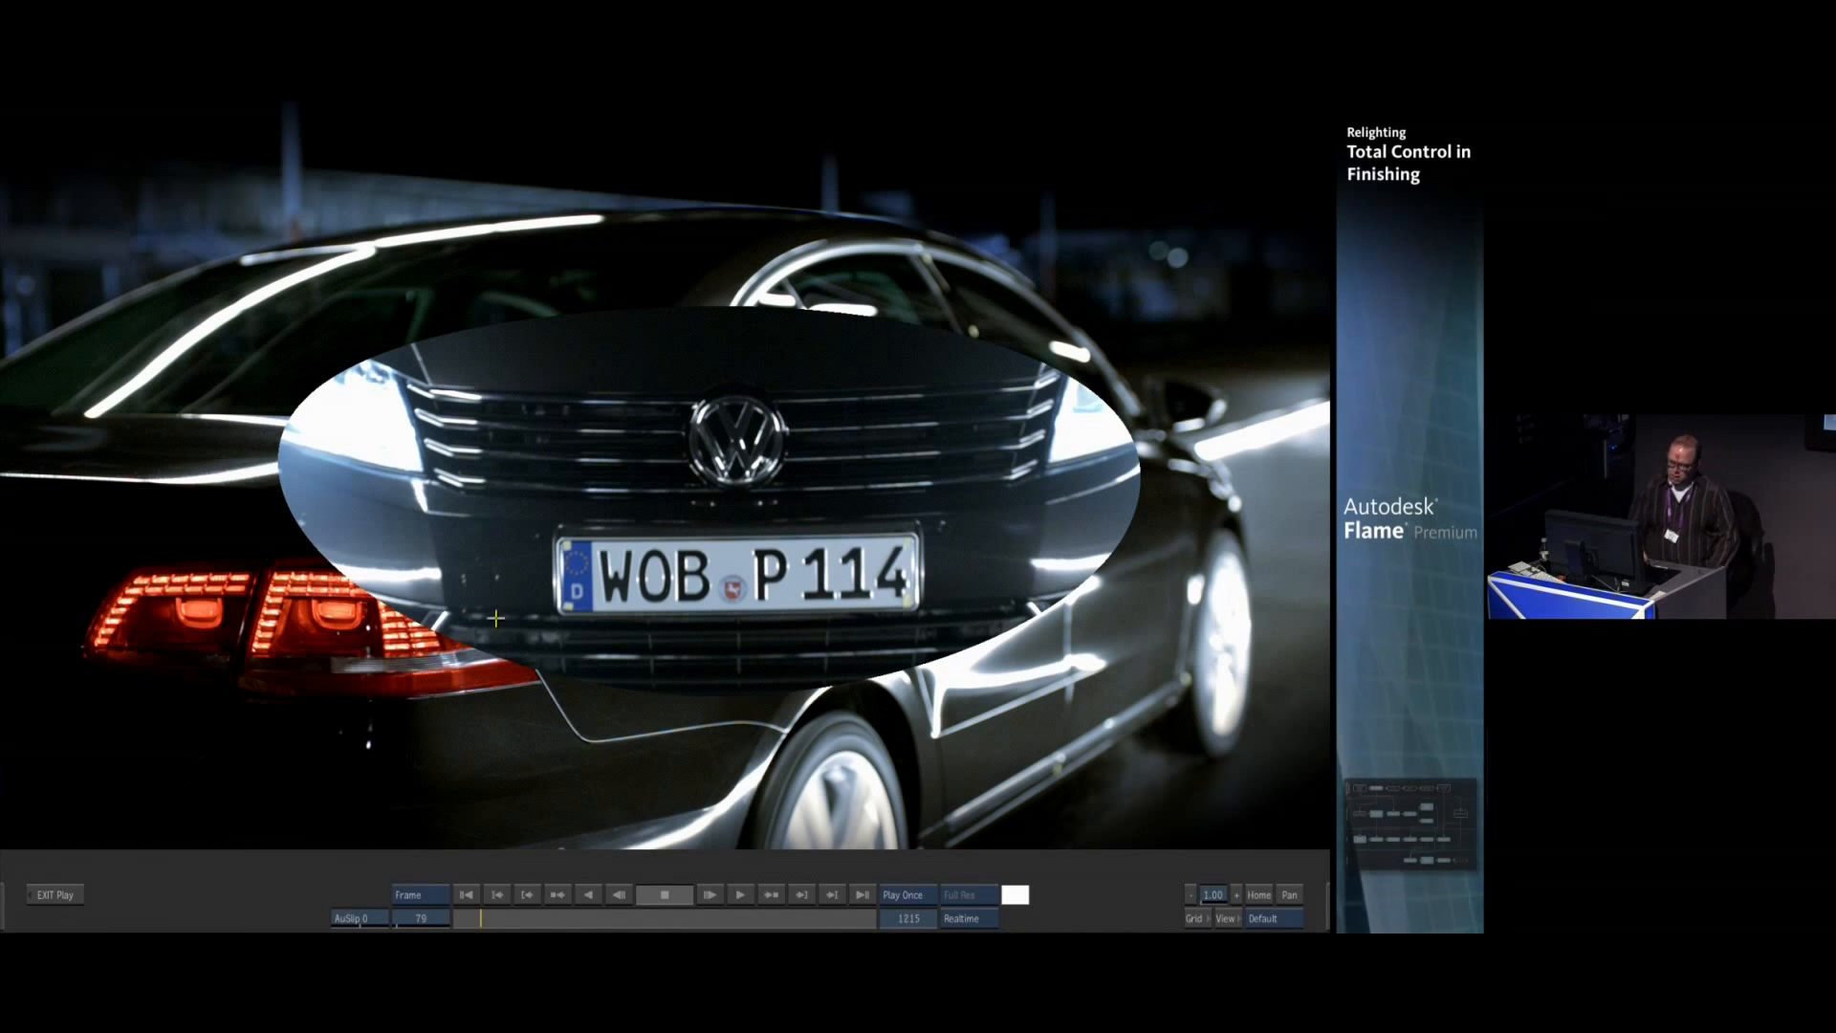
click(55, 894)
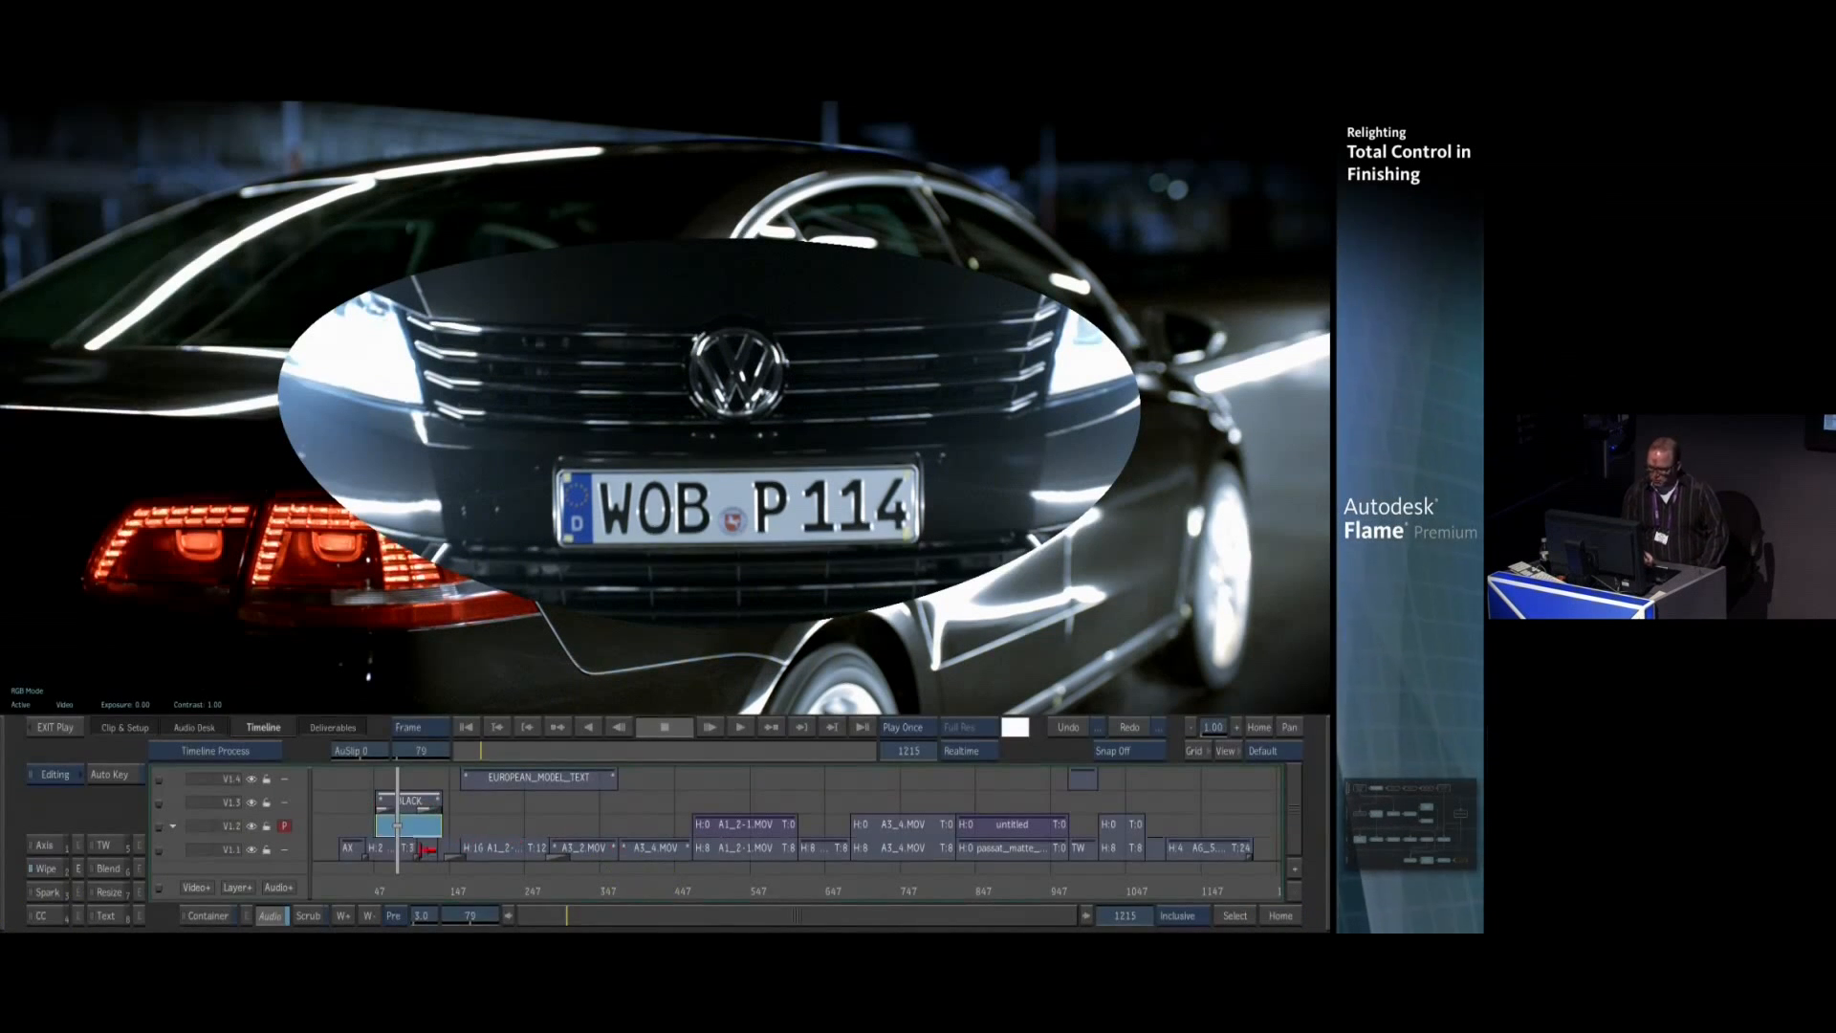
drag(399, 891, 734, 834)
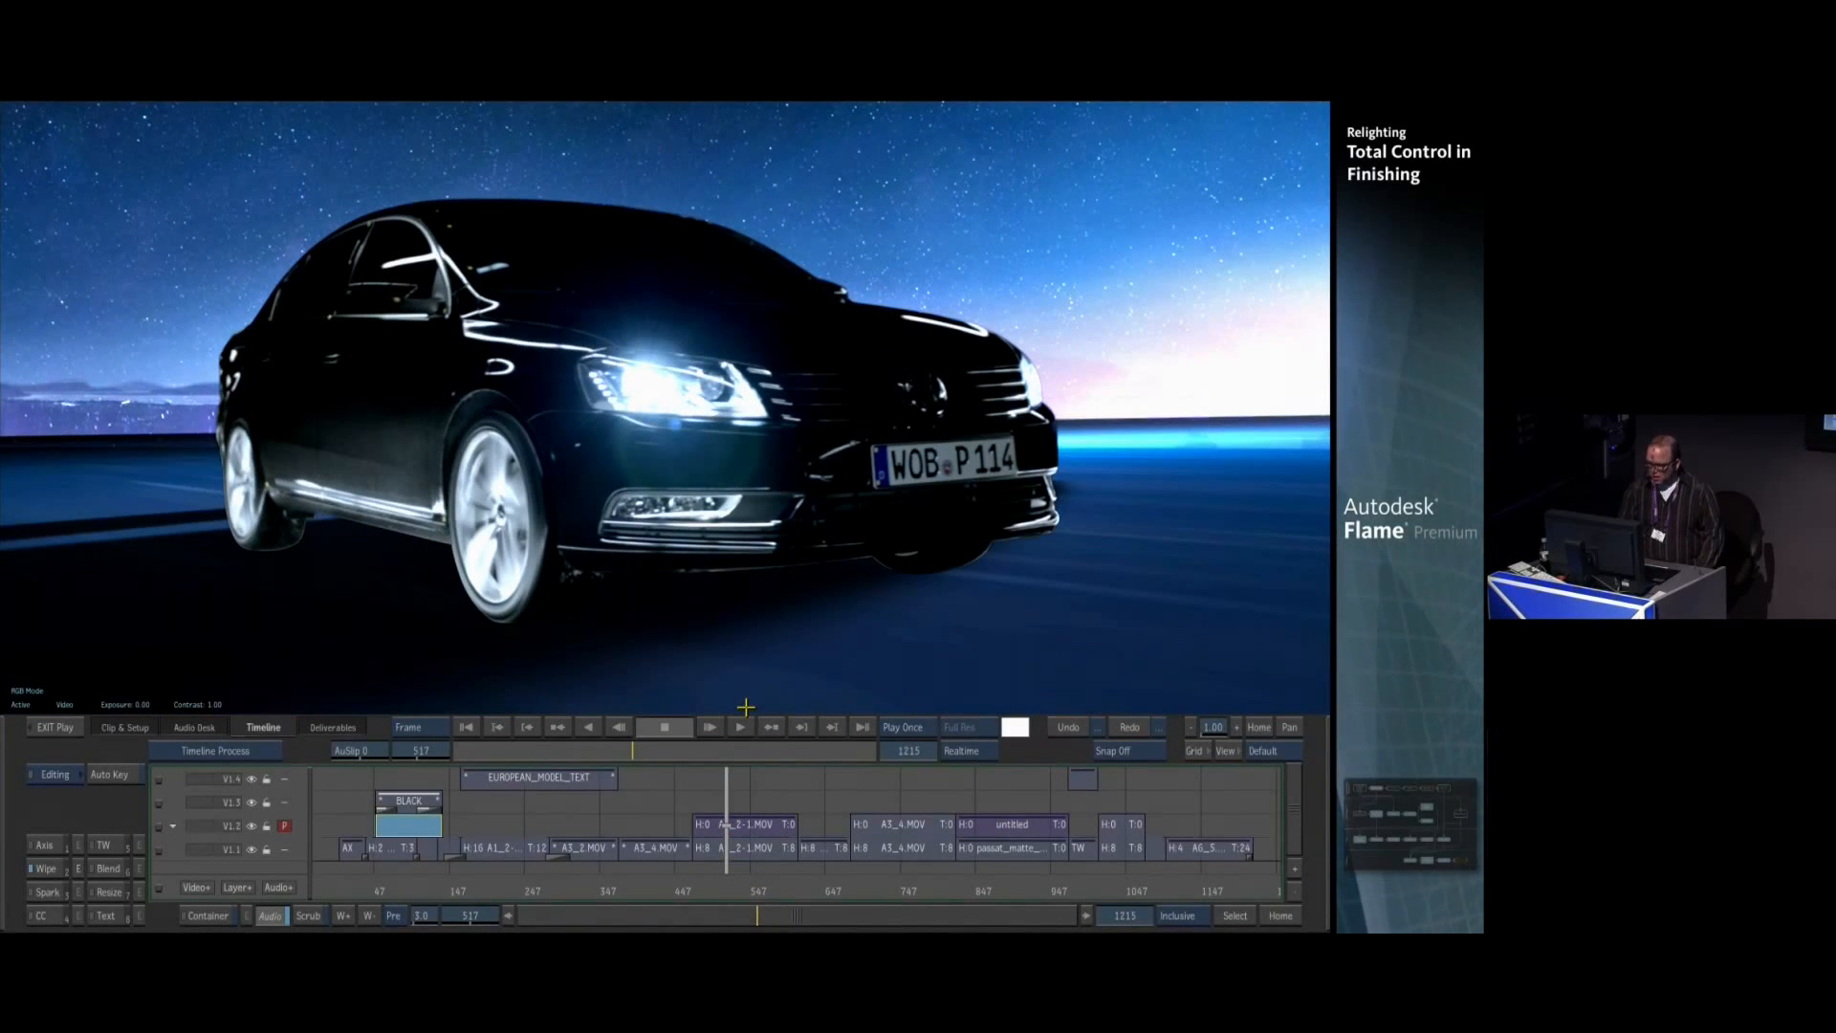
key(Down)
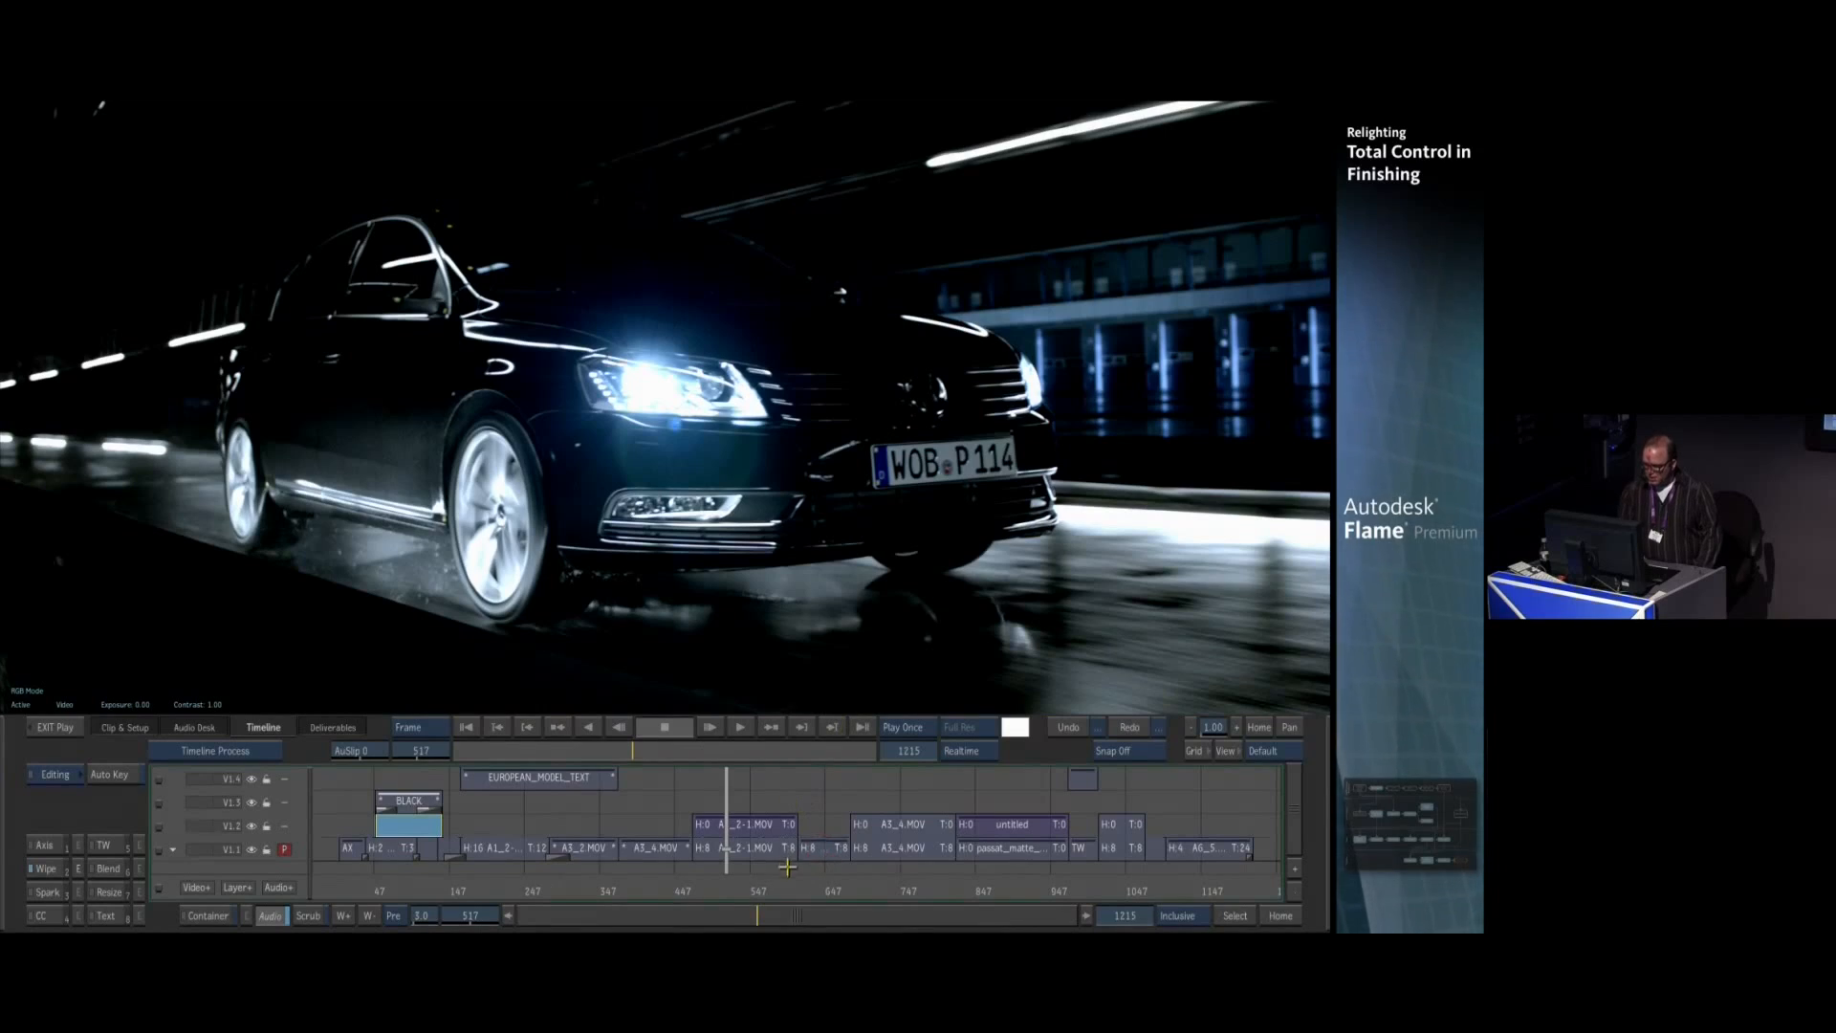
mouse_move(729, 861)
mouse_down()
mouse_move(770, 861)
mouse_move(737, 845)
mouse_up()
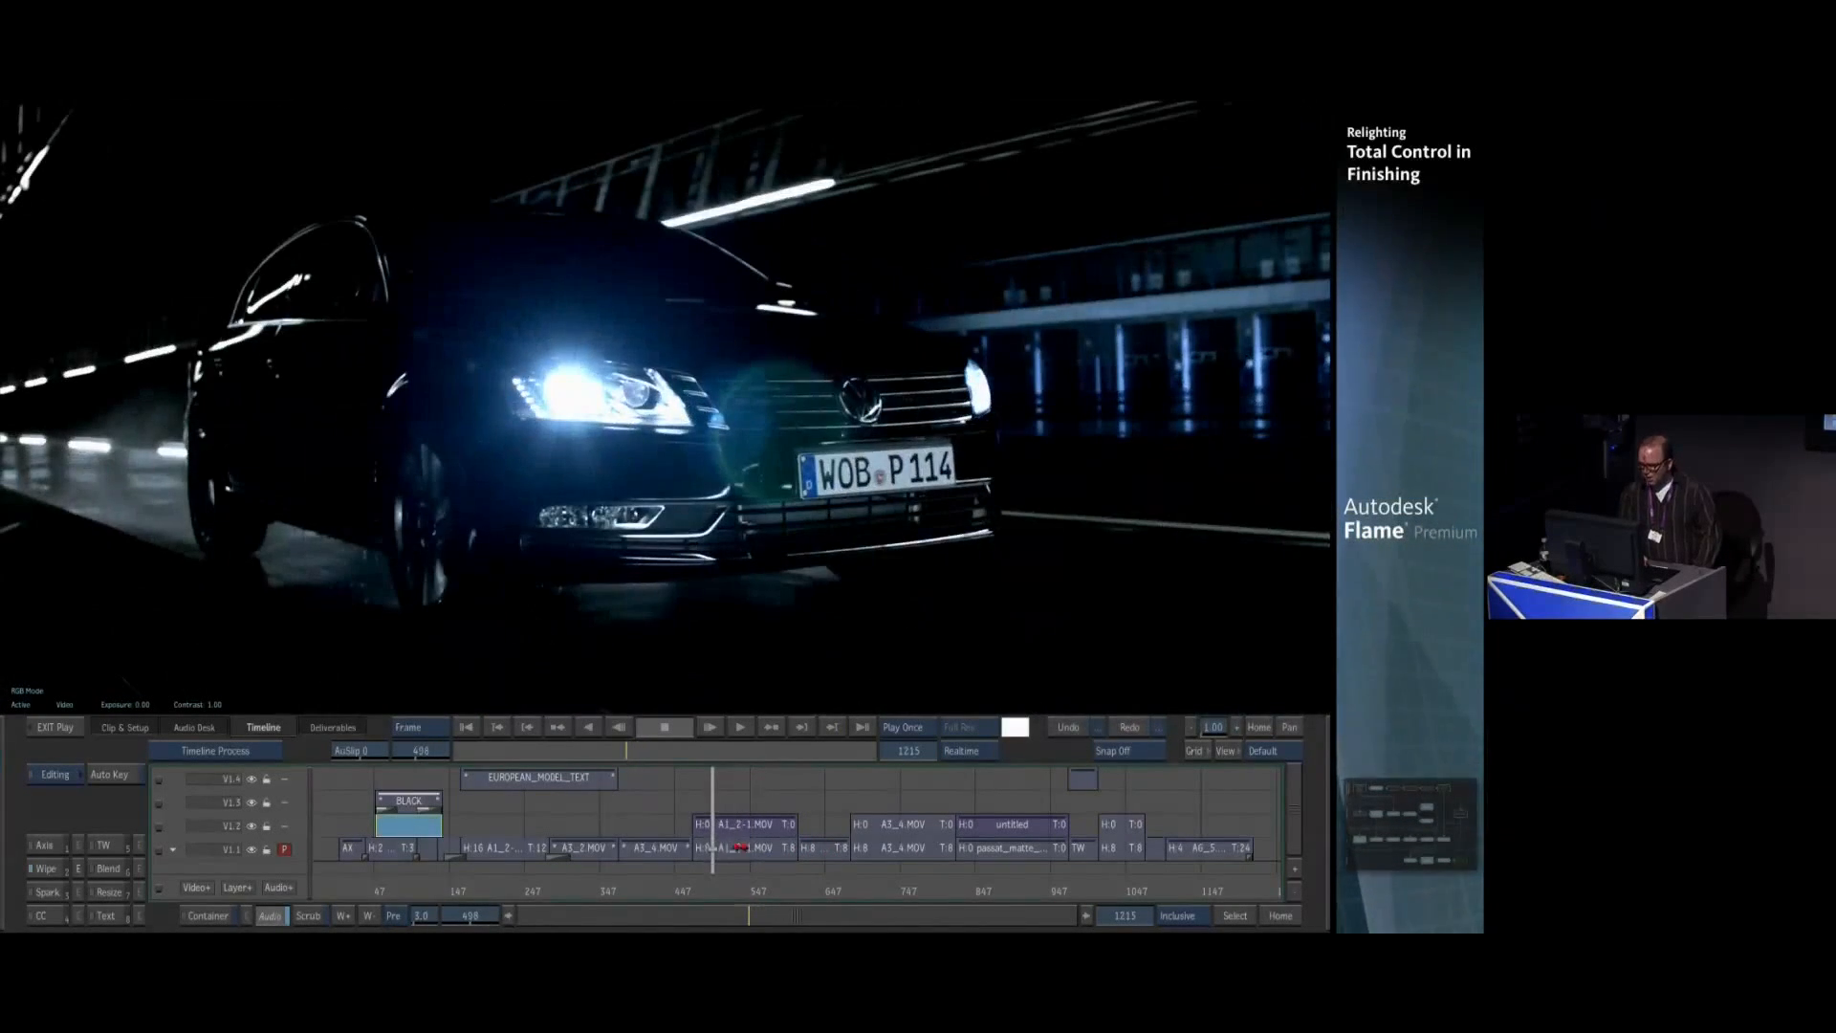
Leave the graded timeline's player and open an empty Batch setup from the desktop
click(54, 727)
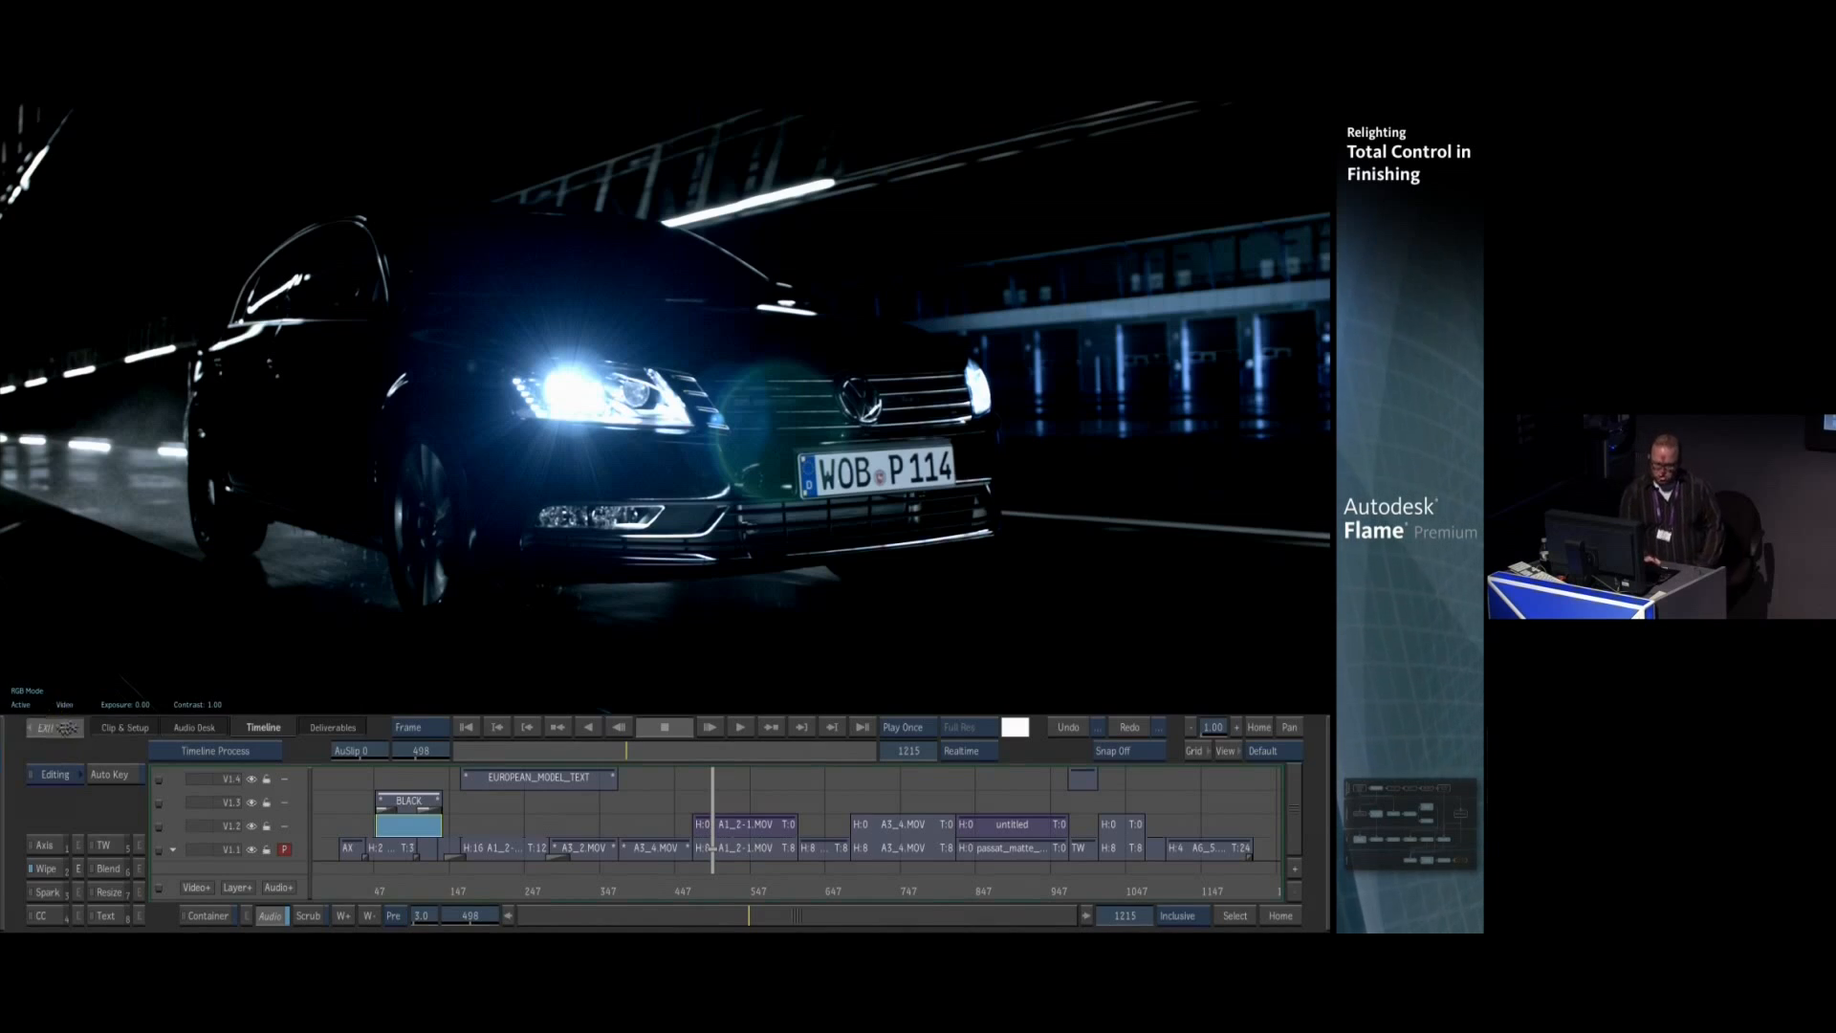
click(320, 868)
click(539, 869)
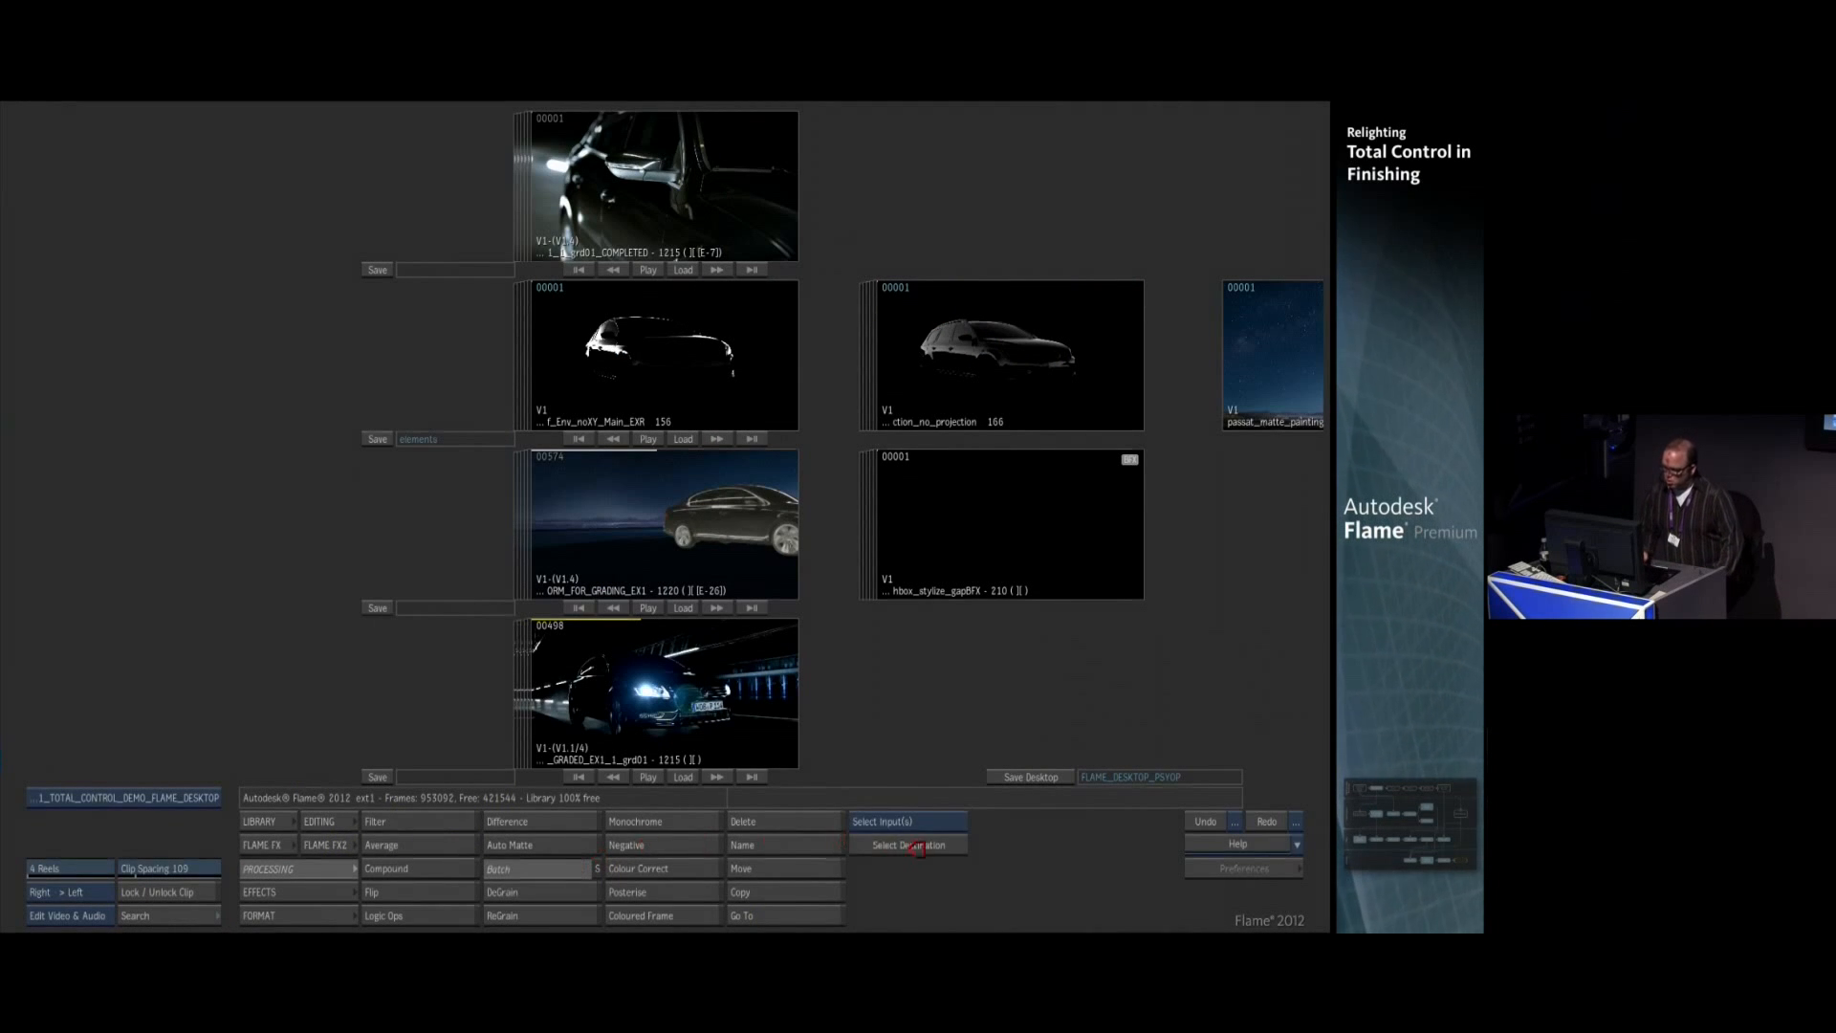
click(892, 669)
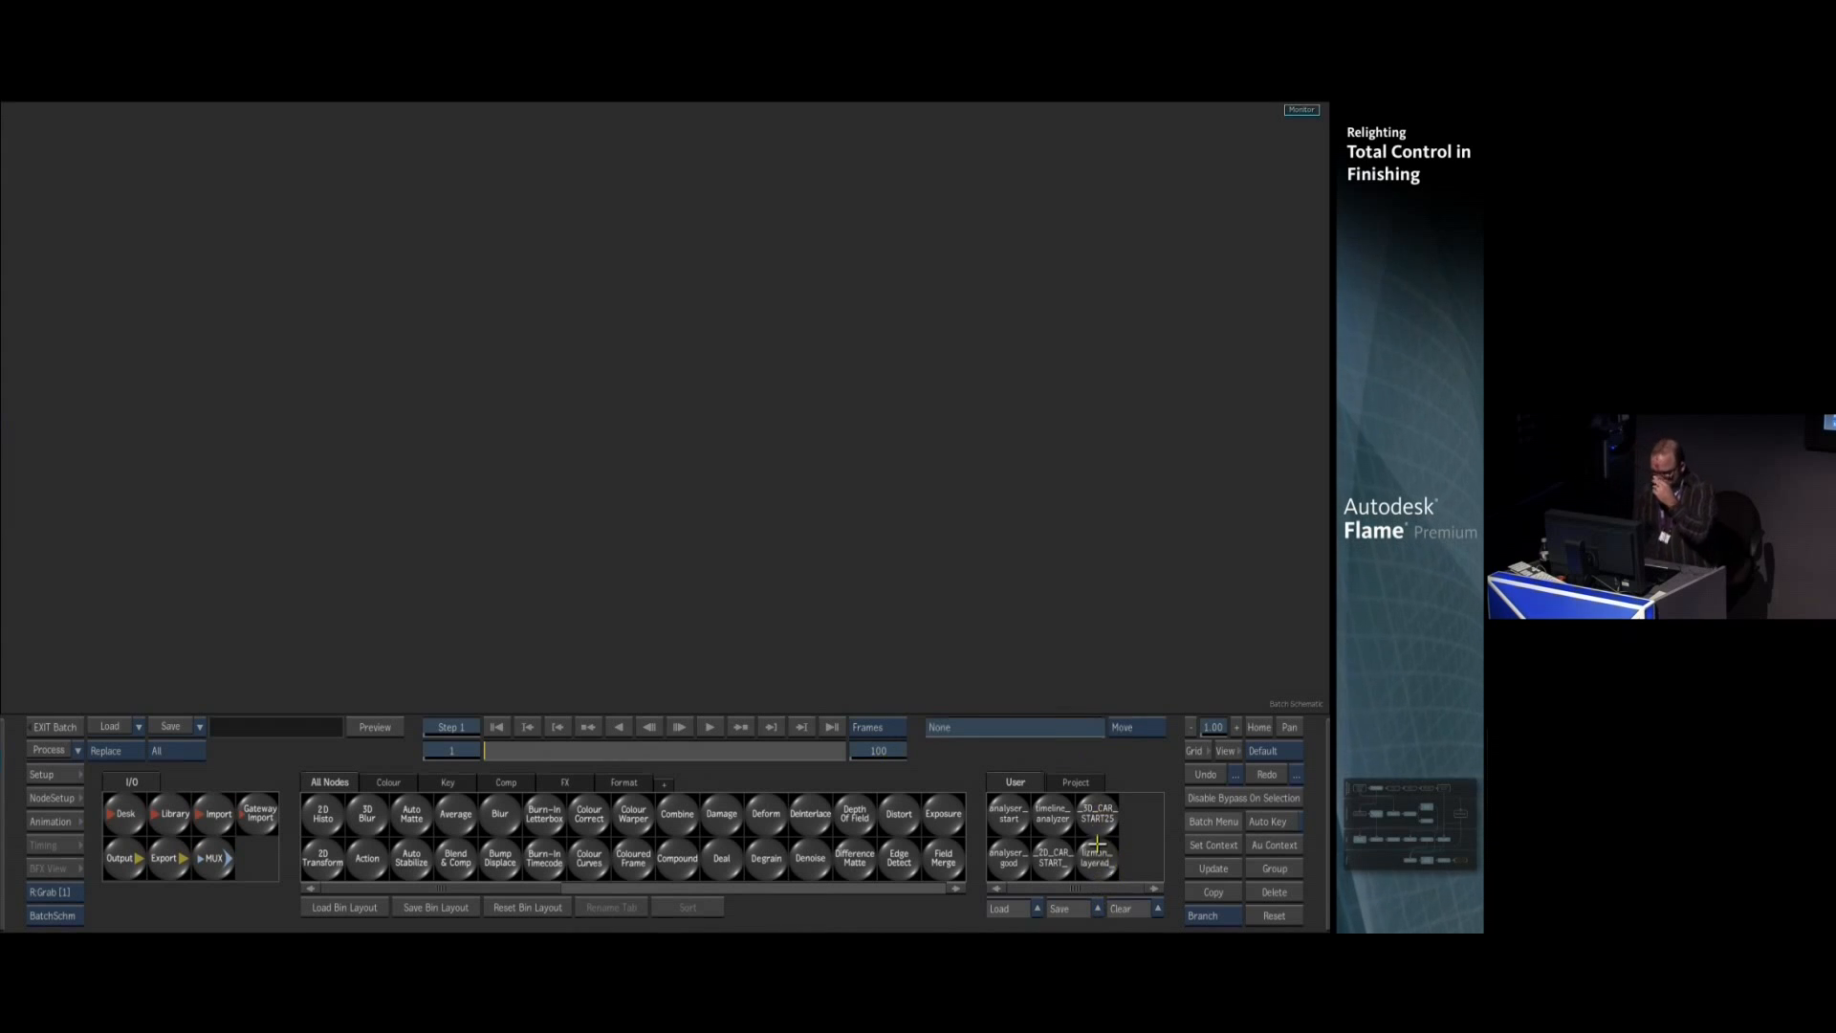
Load the saved _2D_CAR_START_ setup into the Batch schematic
click(1079, 782)
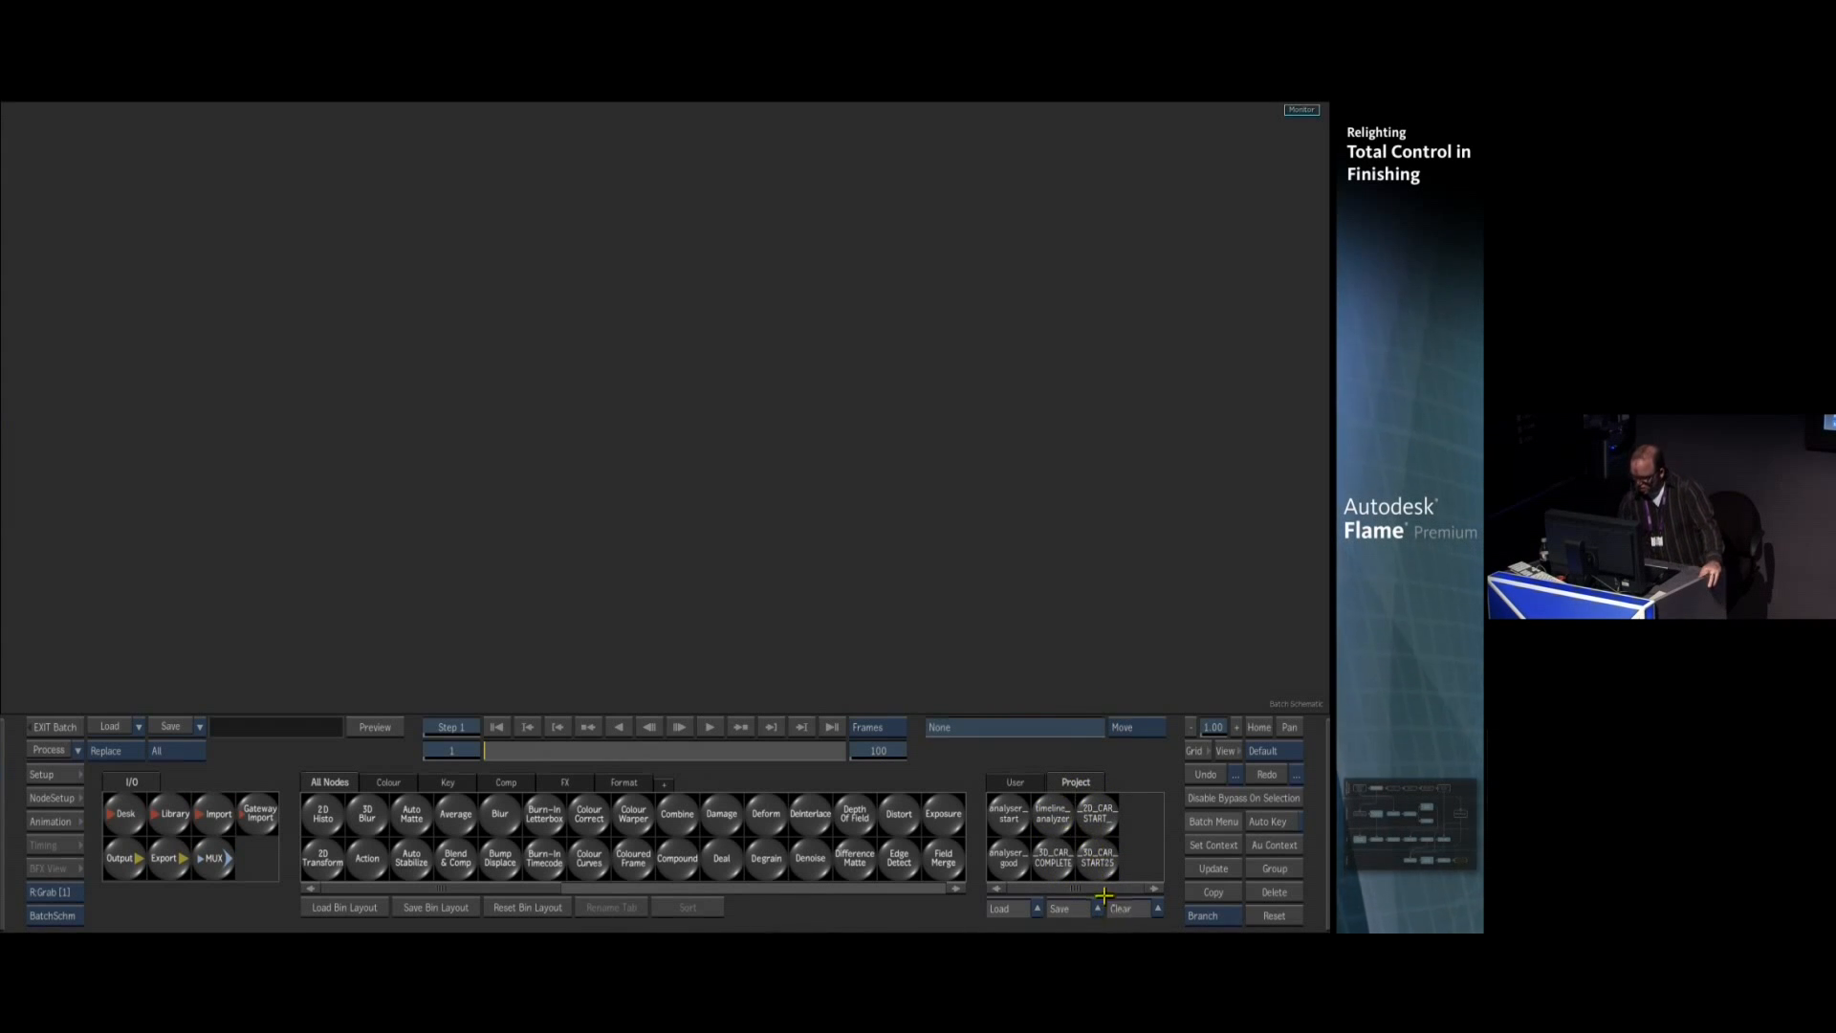
double_click(1098, 814)
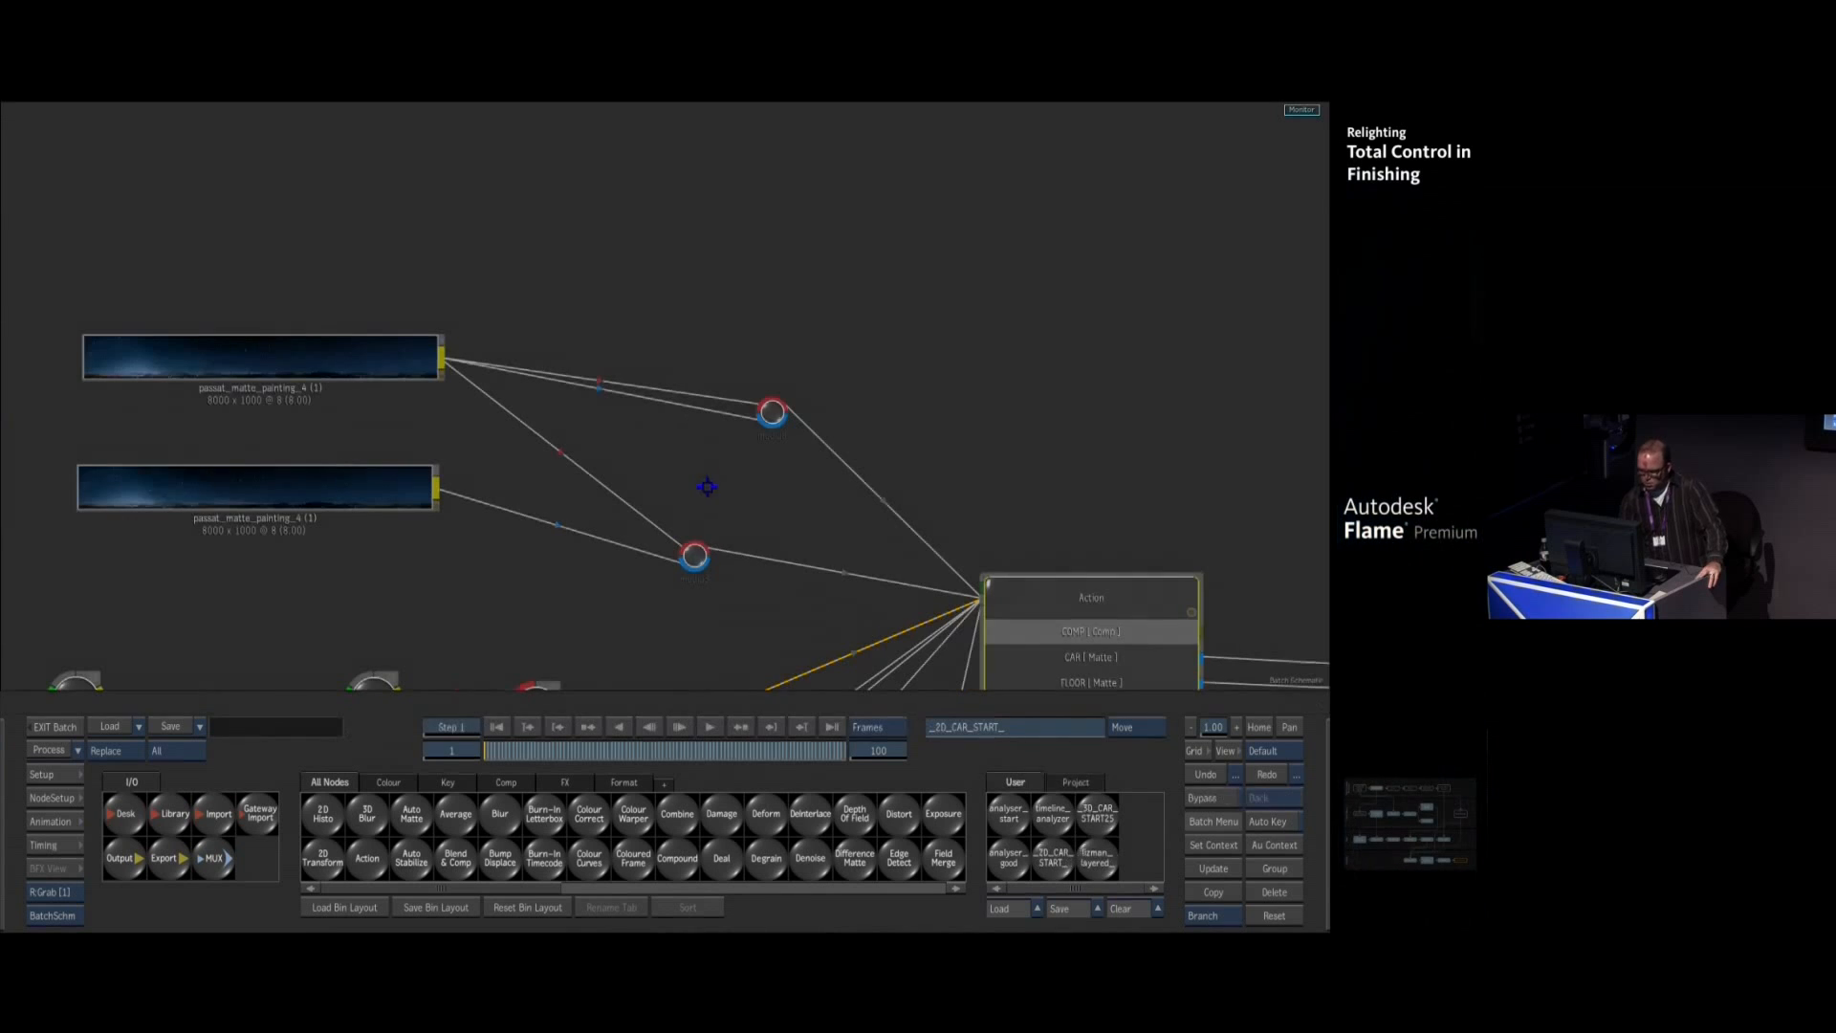
drag(1016, 455, 549, 221)
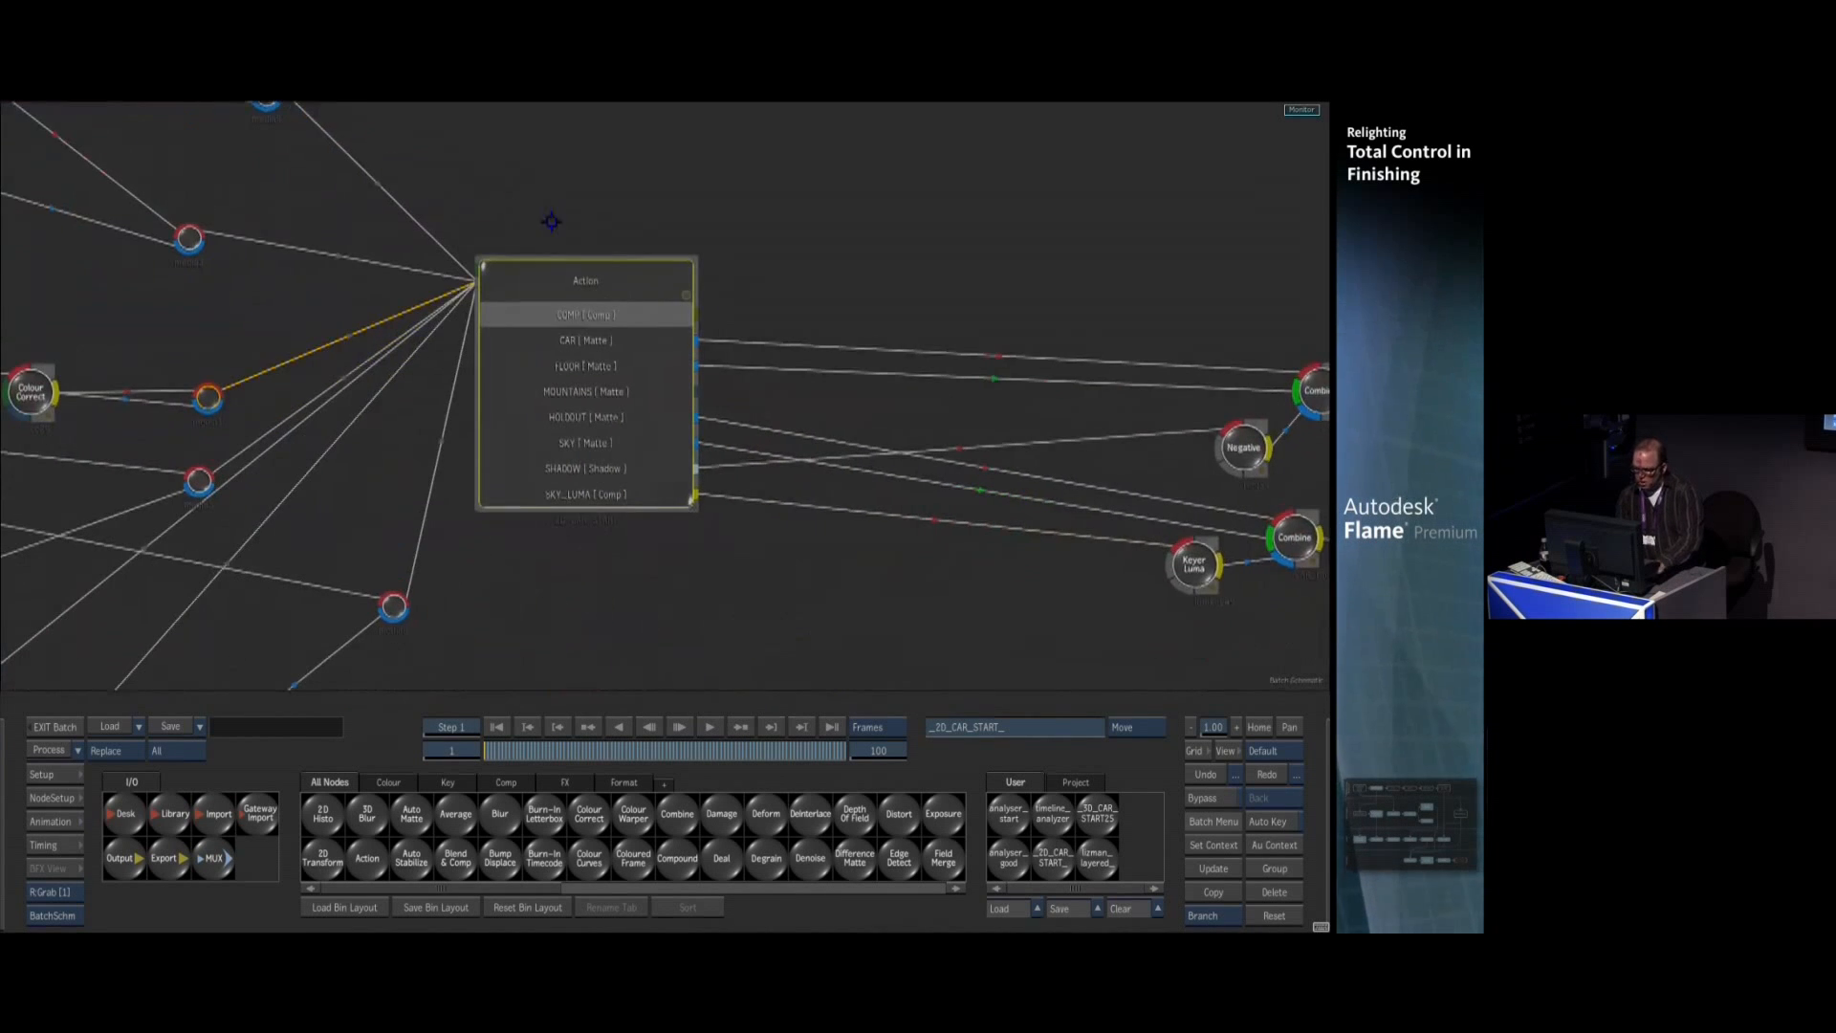
drag(906, 621, 801, 614)
drag(623, 580, 938, 430)
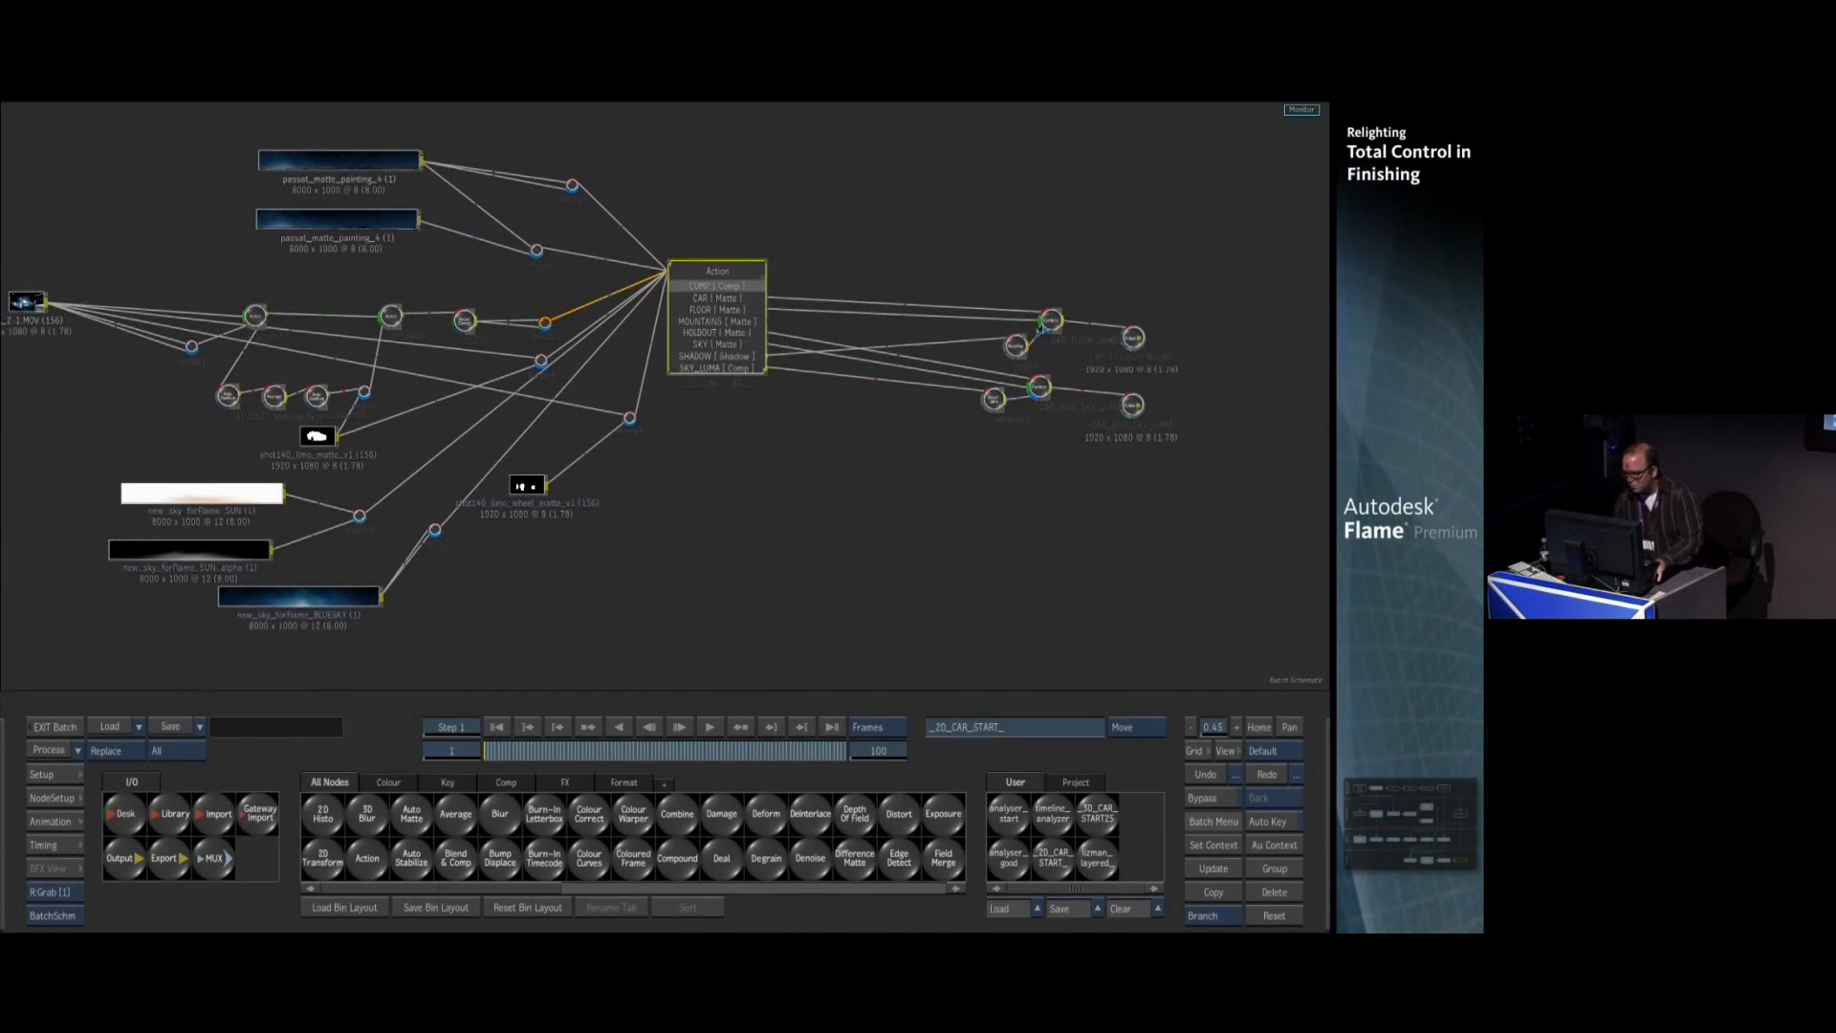
Inspect the CAR_FLOOR_SHADOWS matte output in RGB and its green channel alone, and return to the schematic
double_click(1023, 340)
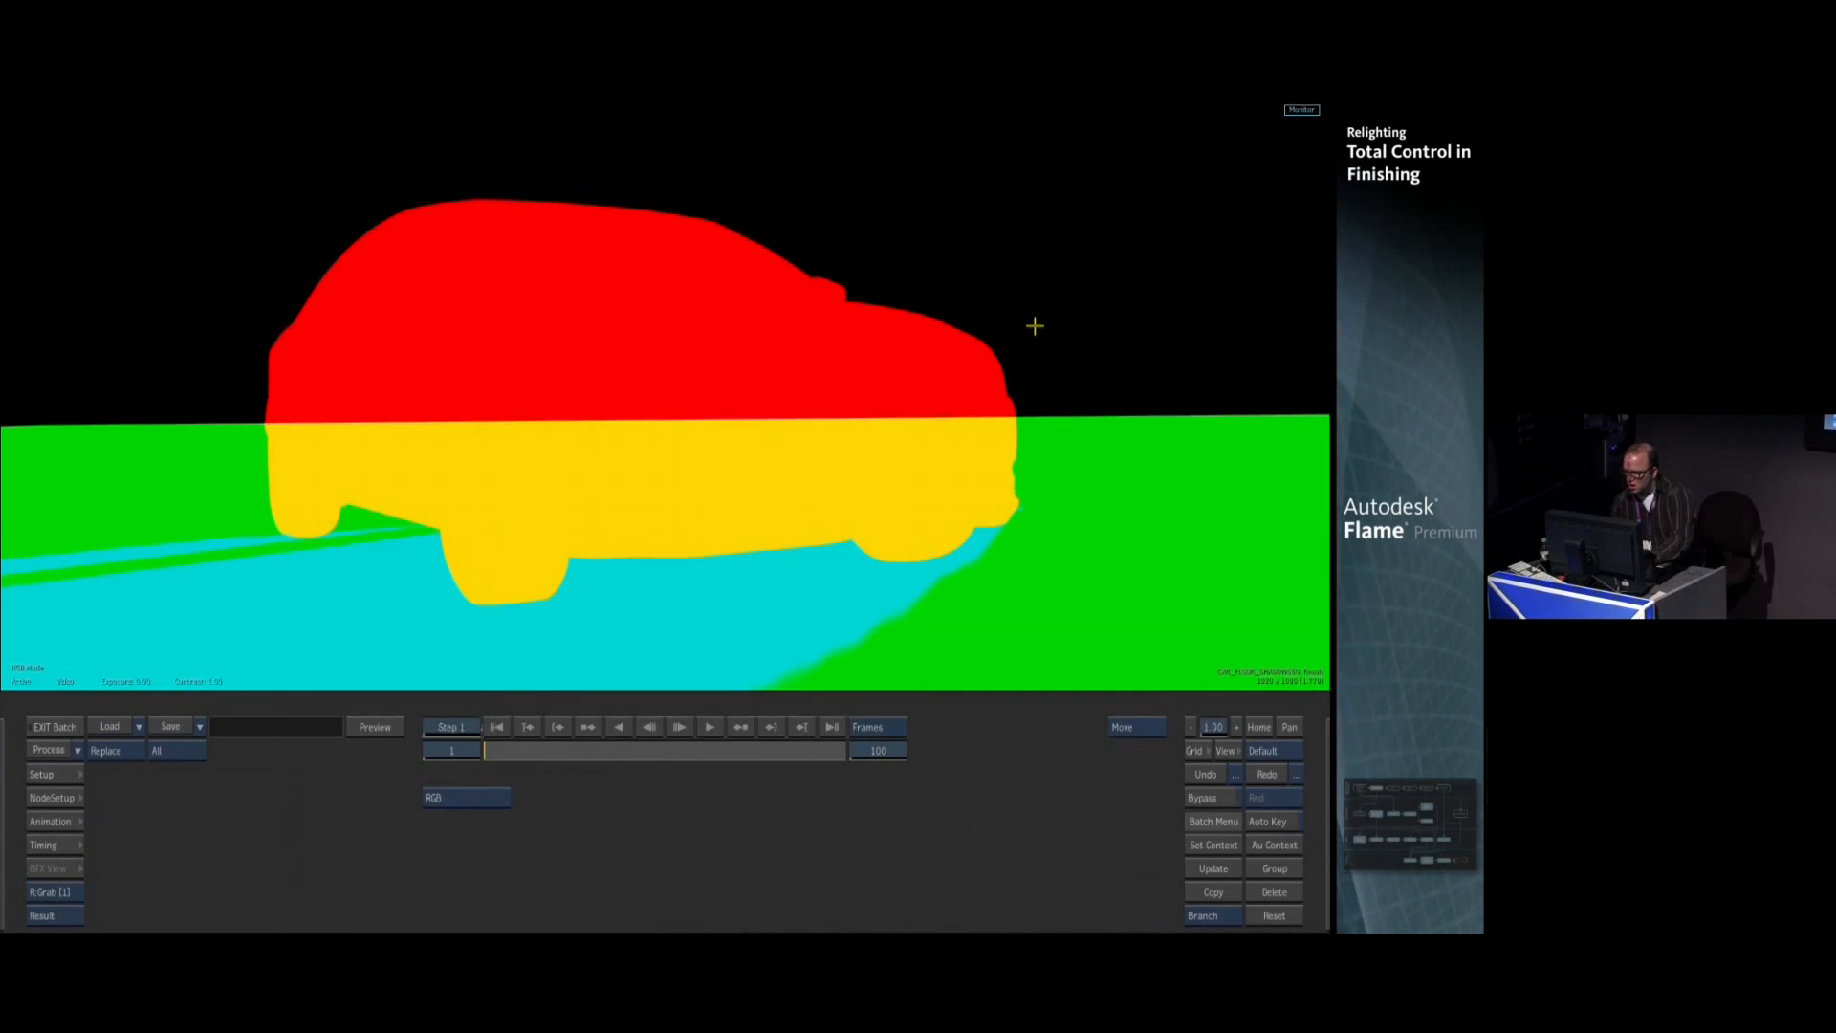
key(F3)
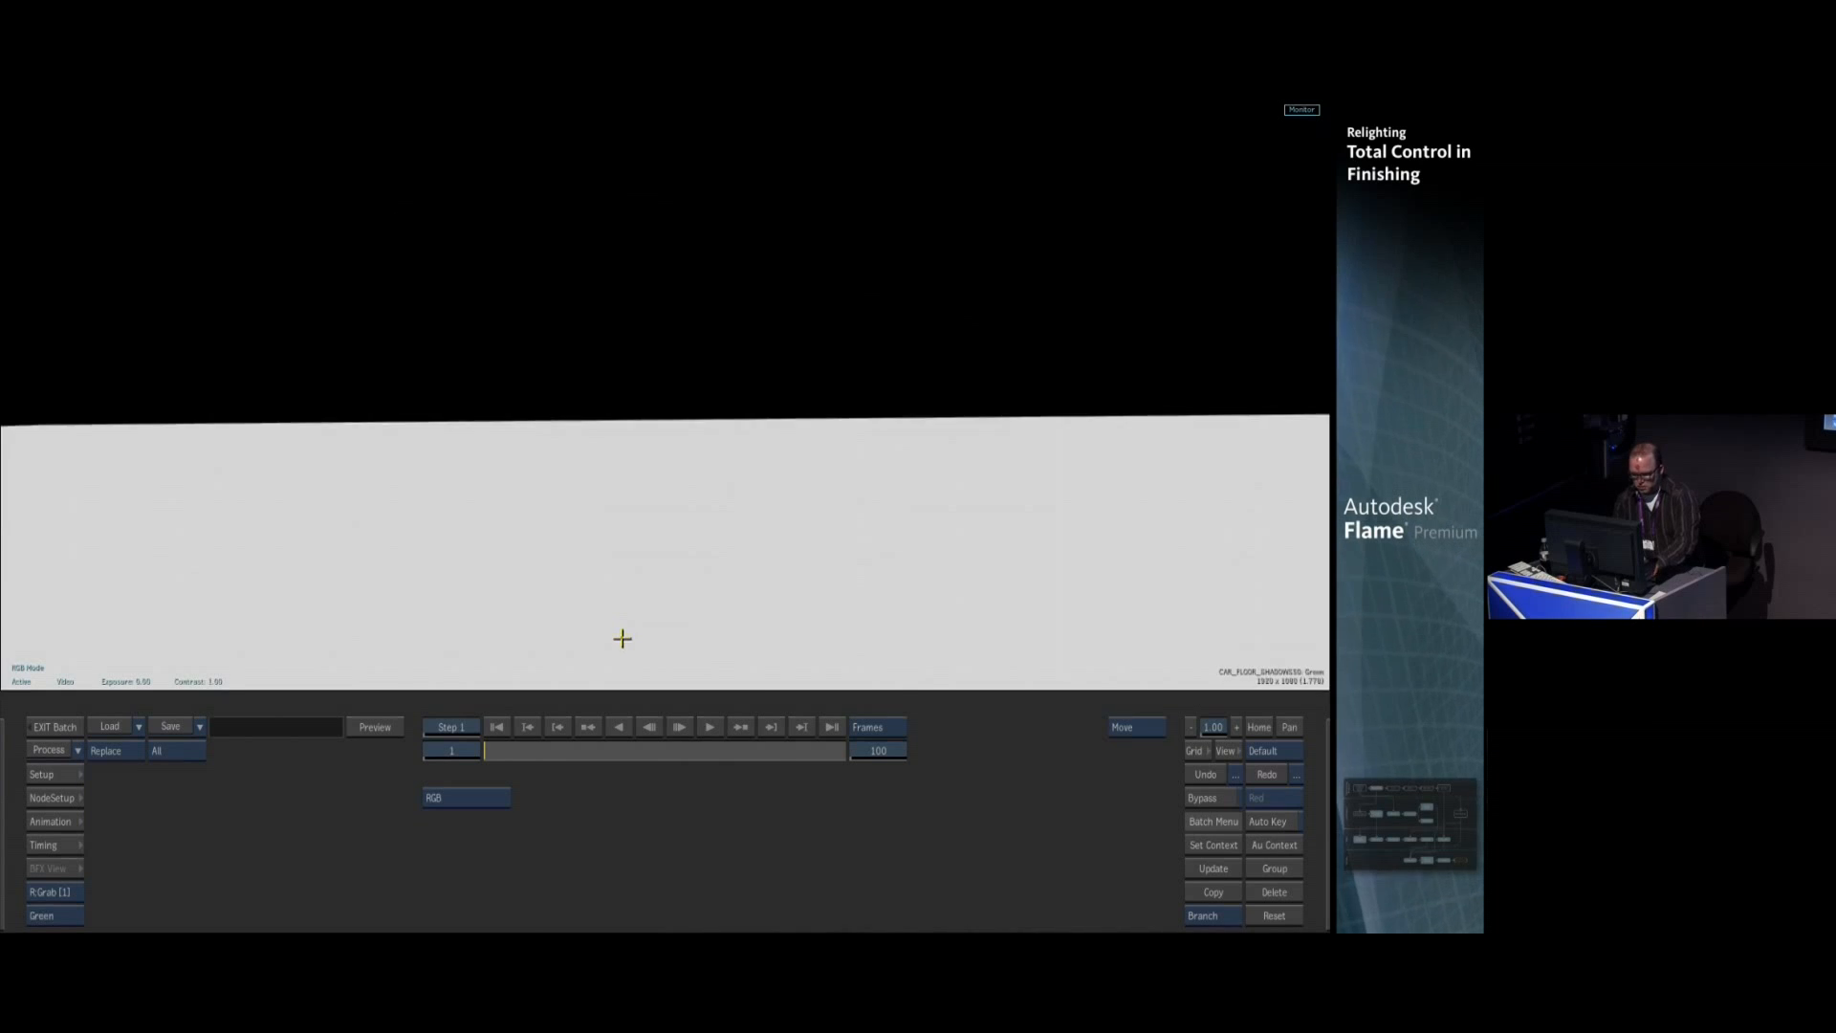
key(F1)
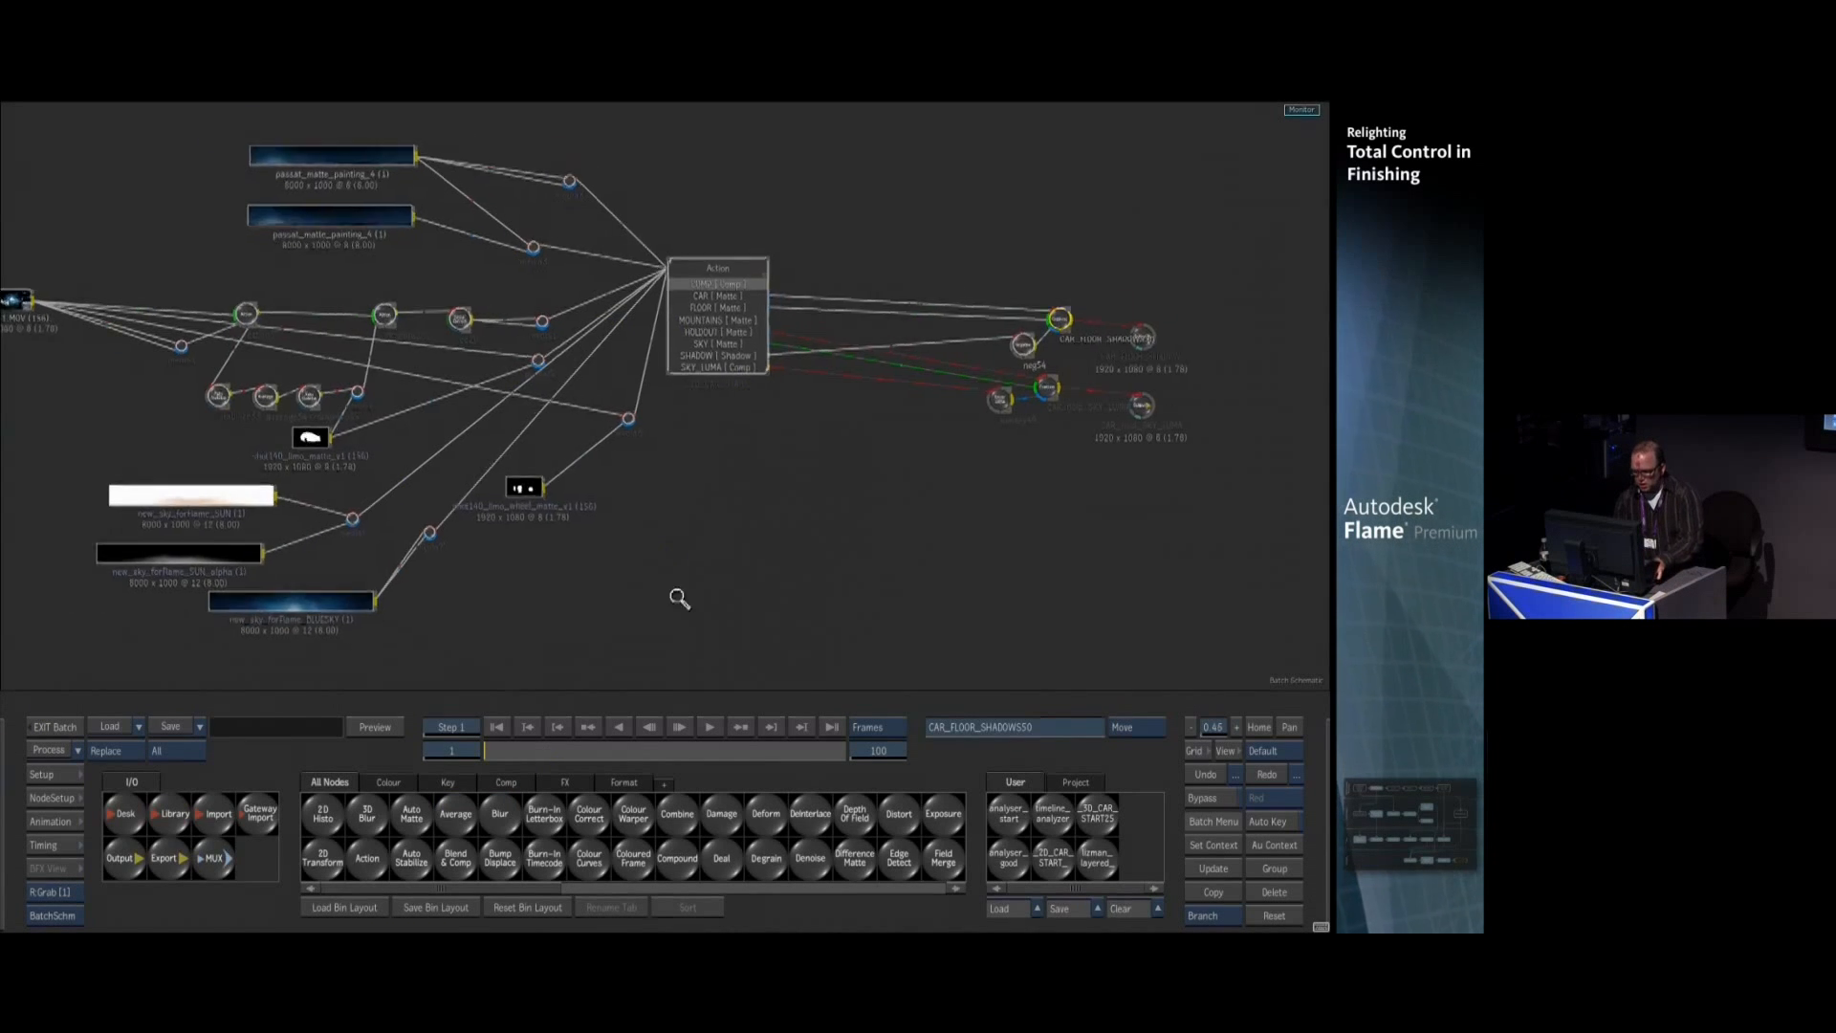
Open the _2D_CAR_START_ Action node's scene and select the curved night-sky backdrop surface
key(equal)
drag(834, 490, 758, 679)
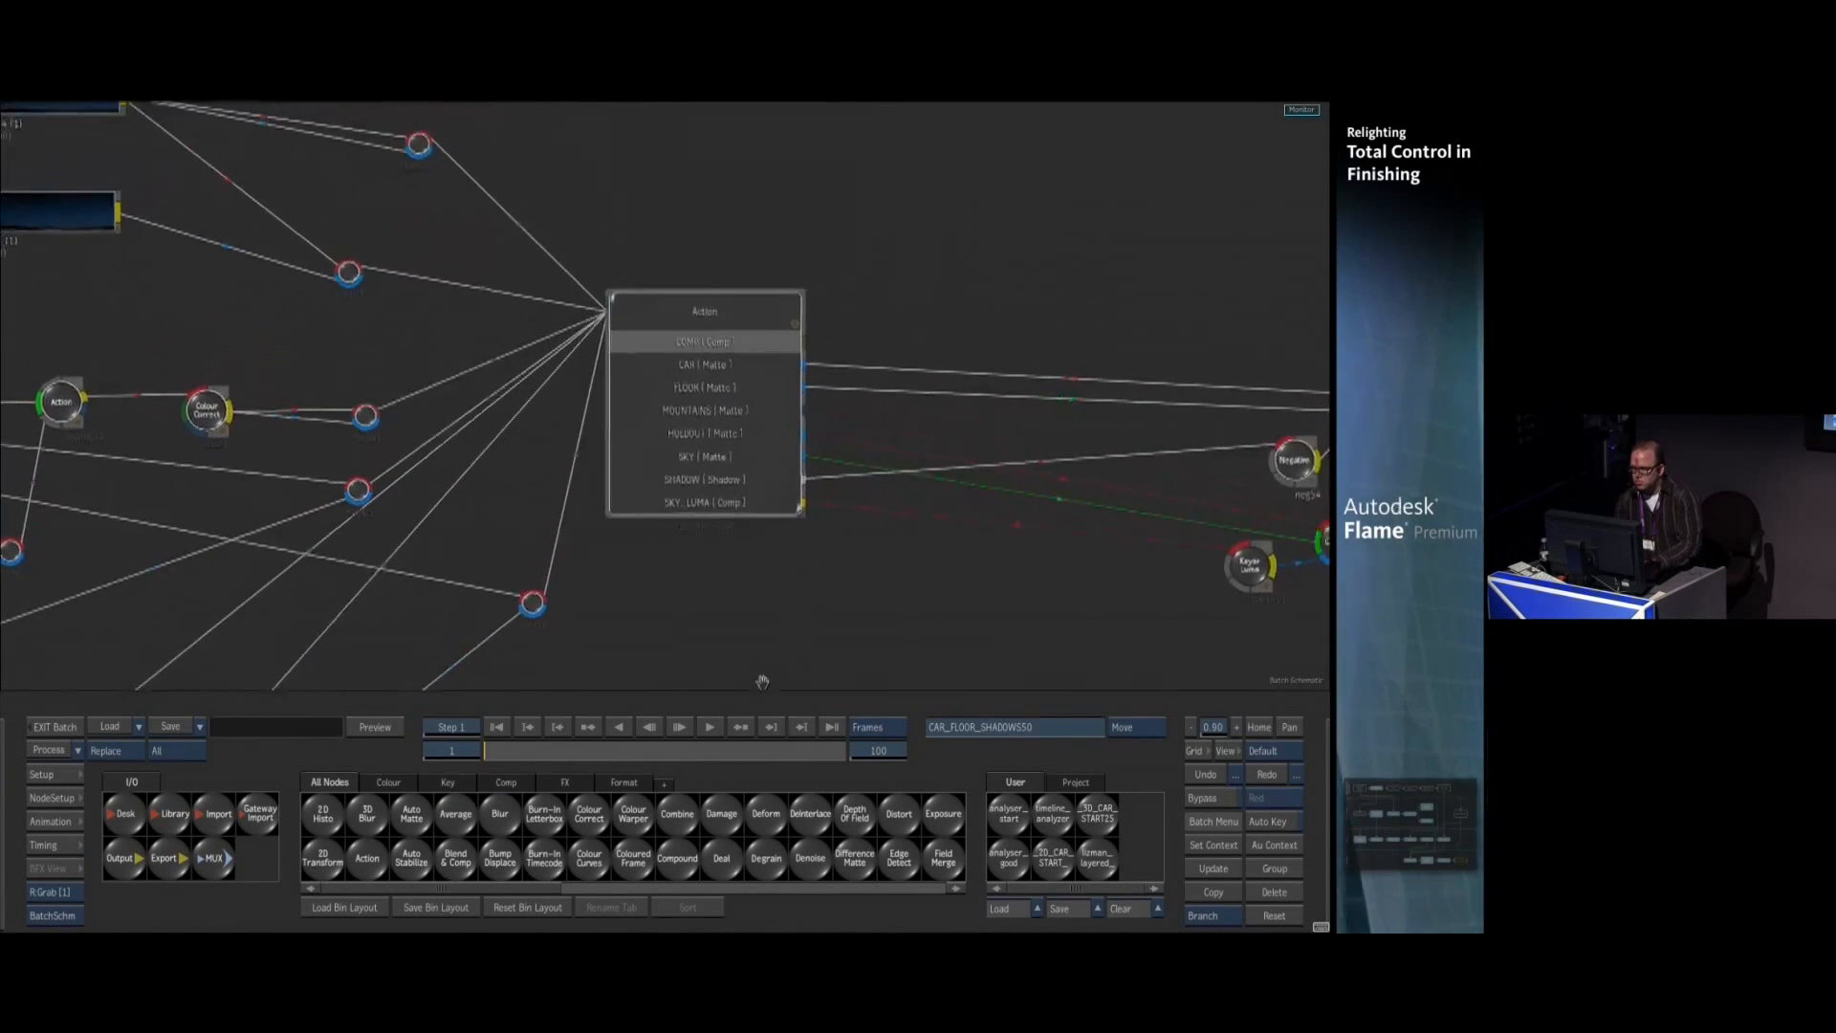
click(710, 302)
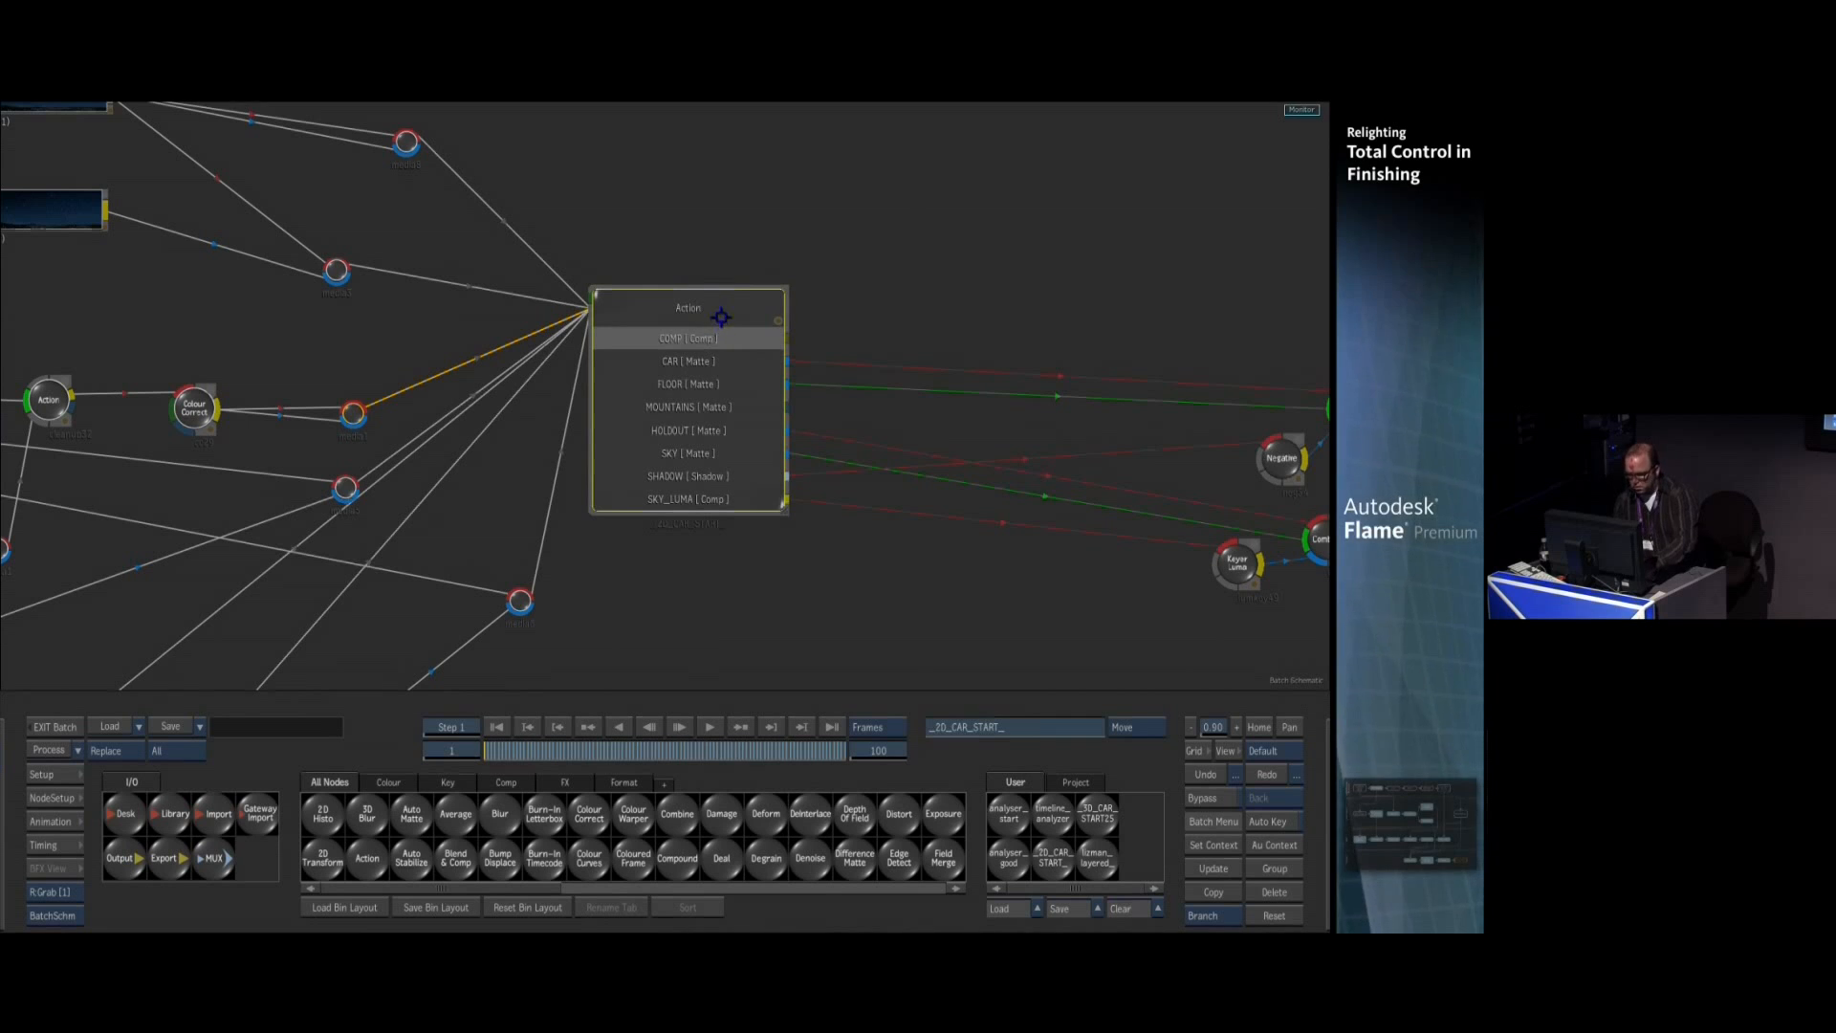
double_click(730, 324)
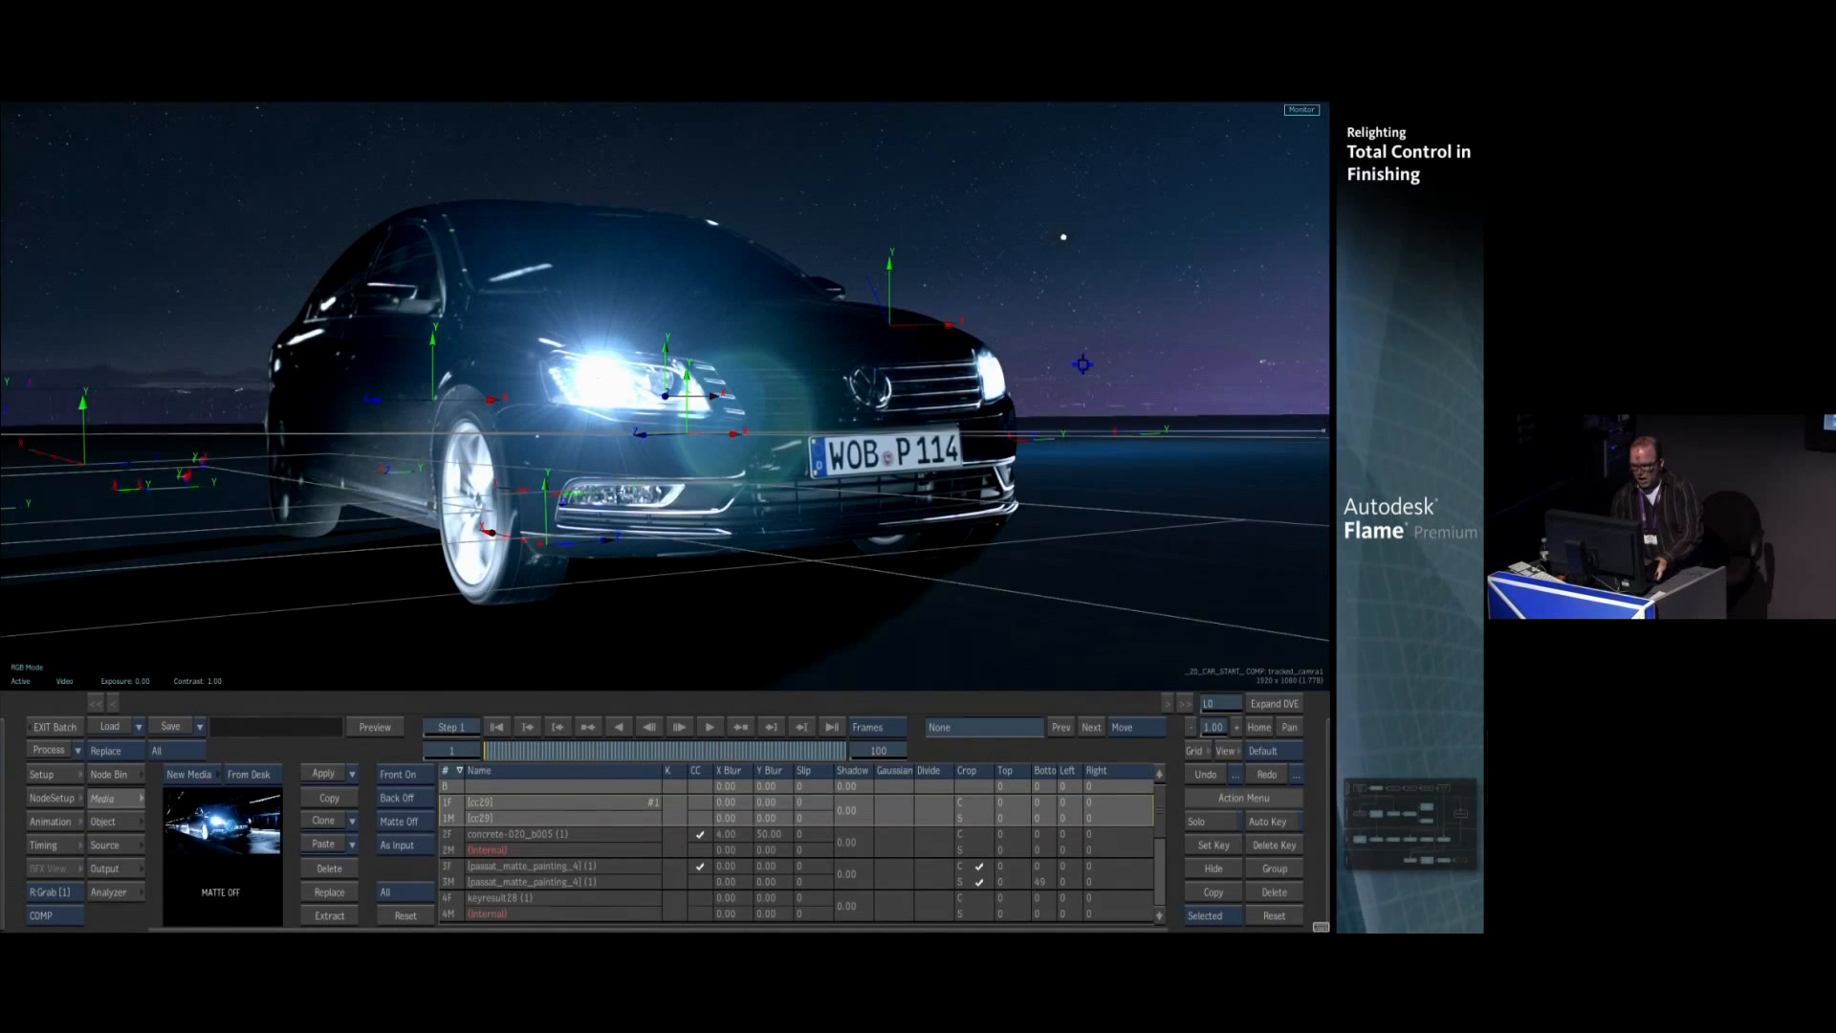
scroll(666, 396, down, 5)
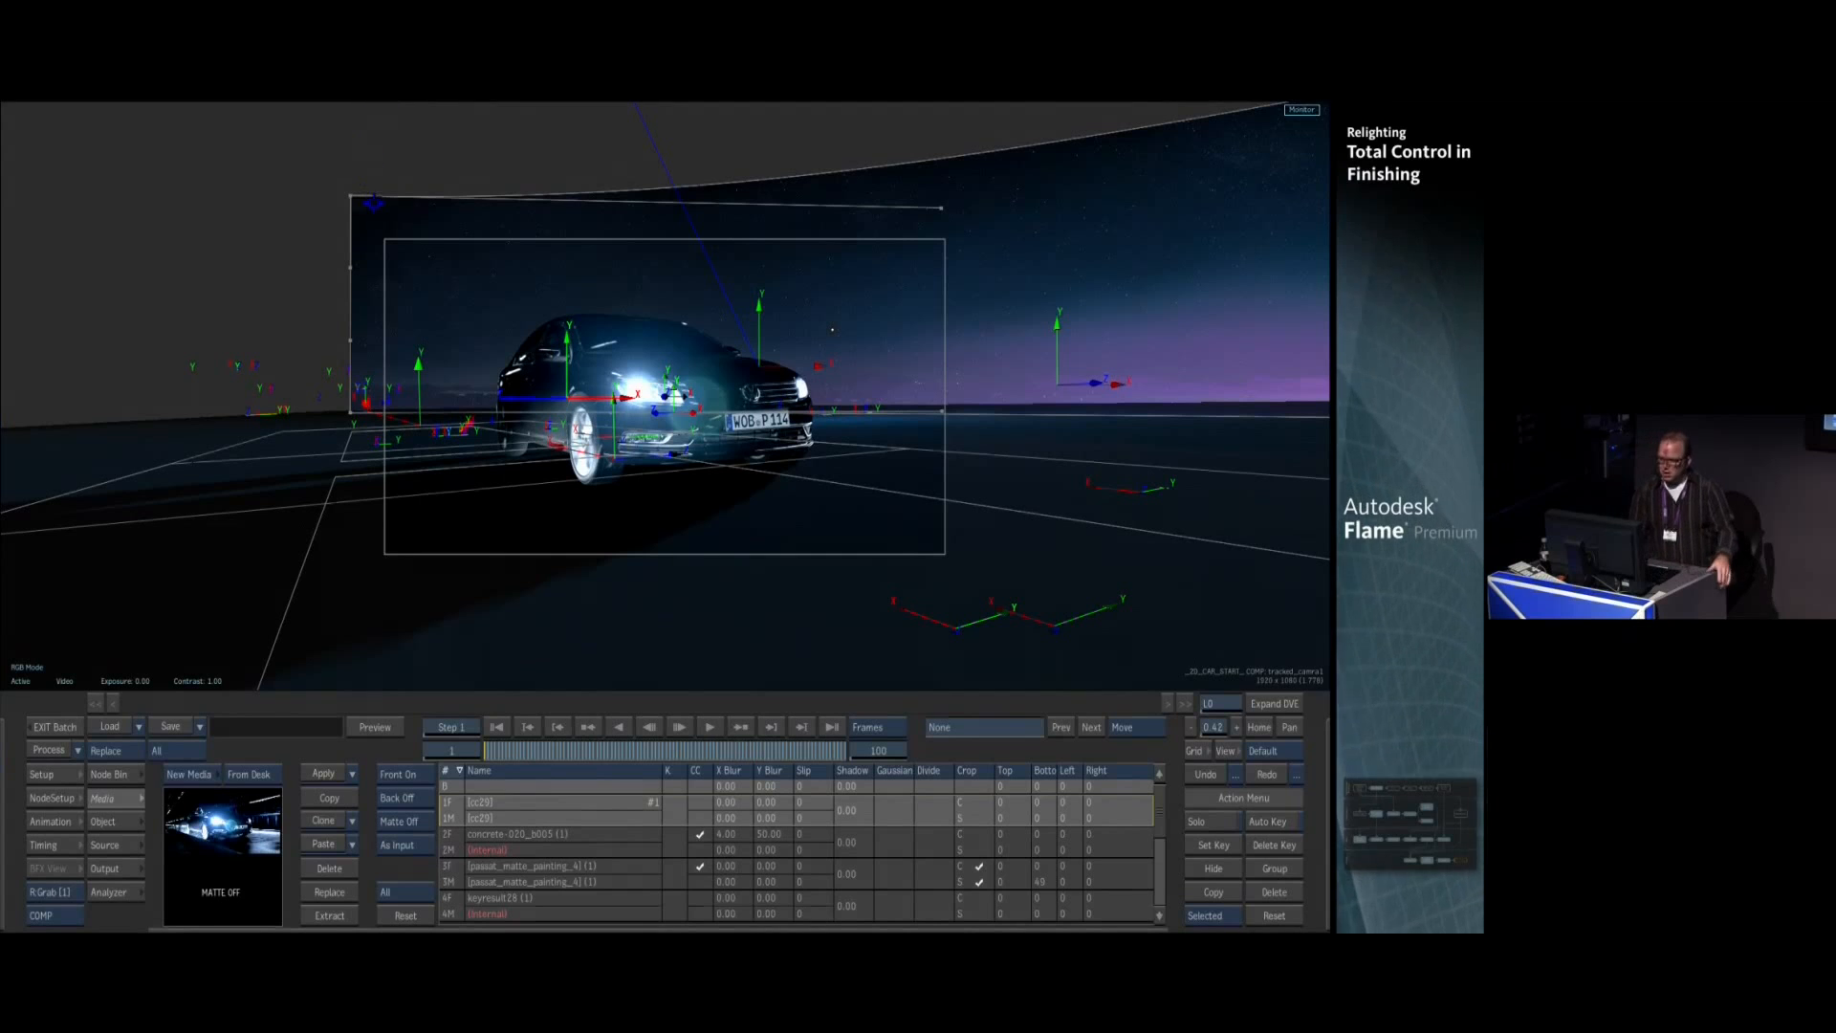
click(351, 187)
mouse_move(351, 189)
mouse_down()
mouse_move(359, 159)
mouse_move(348, 185)
mouse_up()
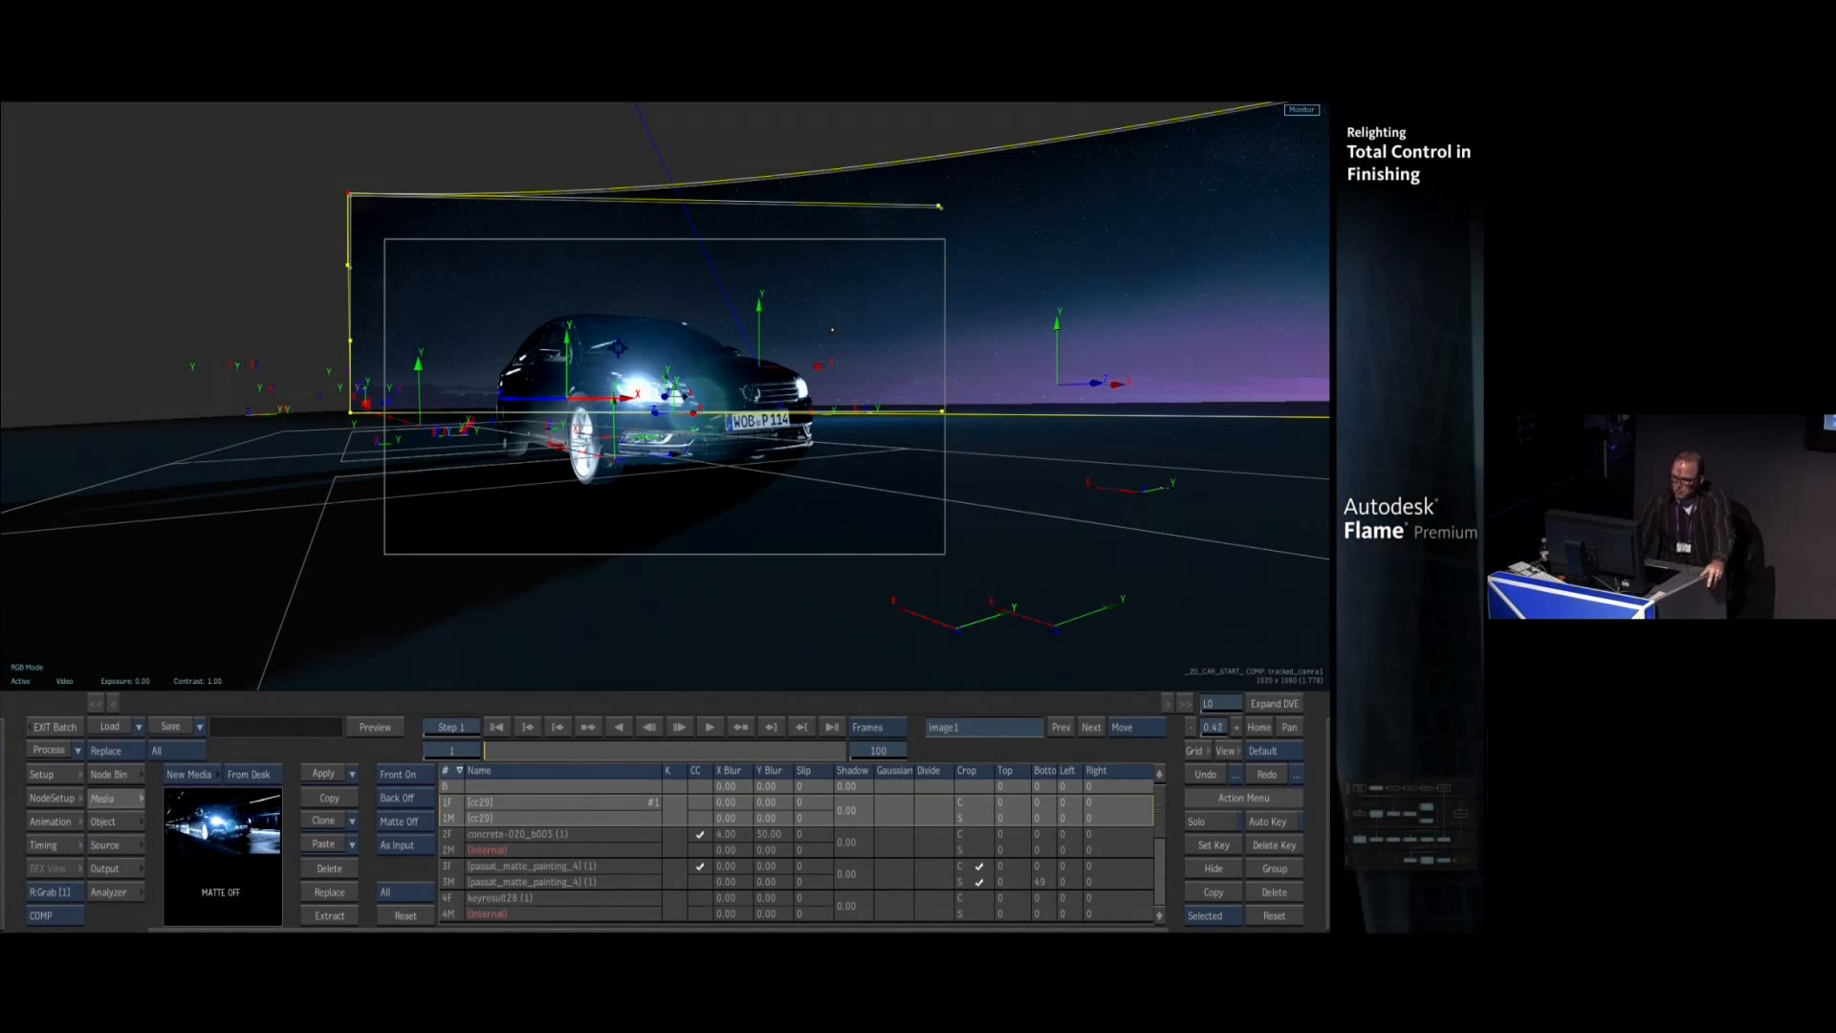
View the car composite without scene icons, and restore the scene view with the camera and axis icons
key(F4)
drag(630, 510, 768, 211)
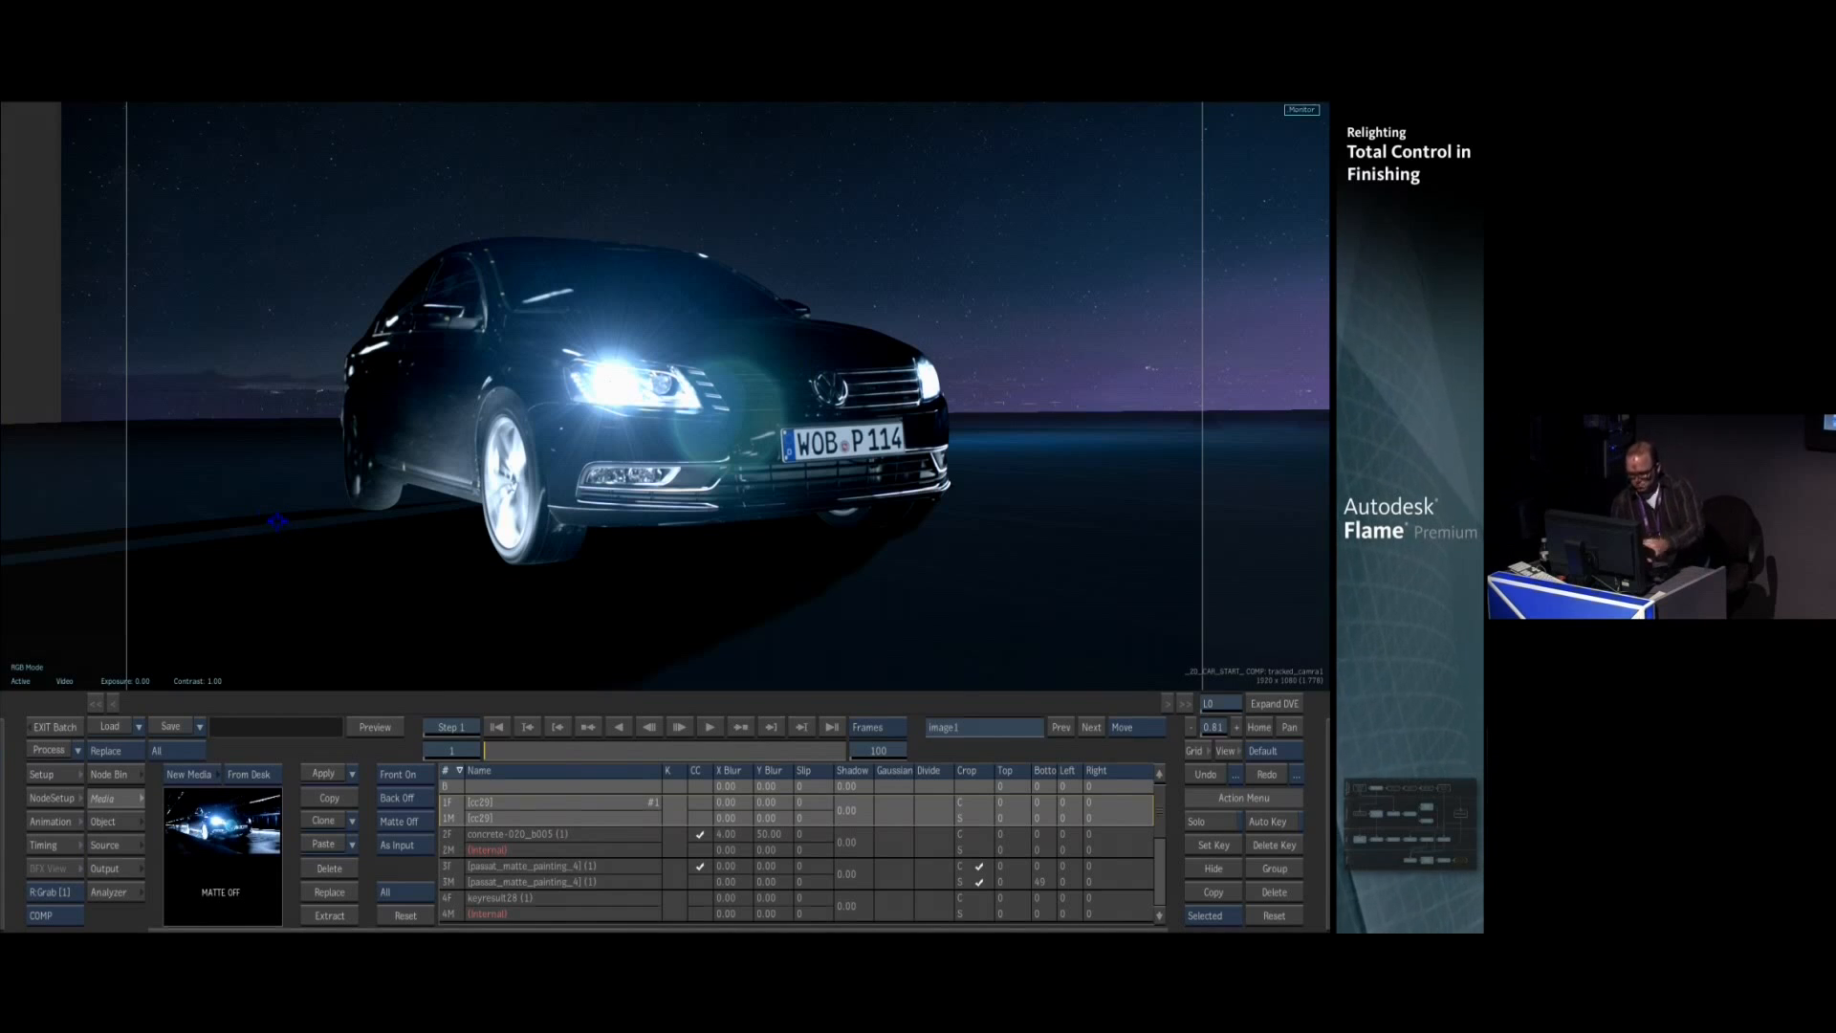
key(F4)
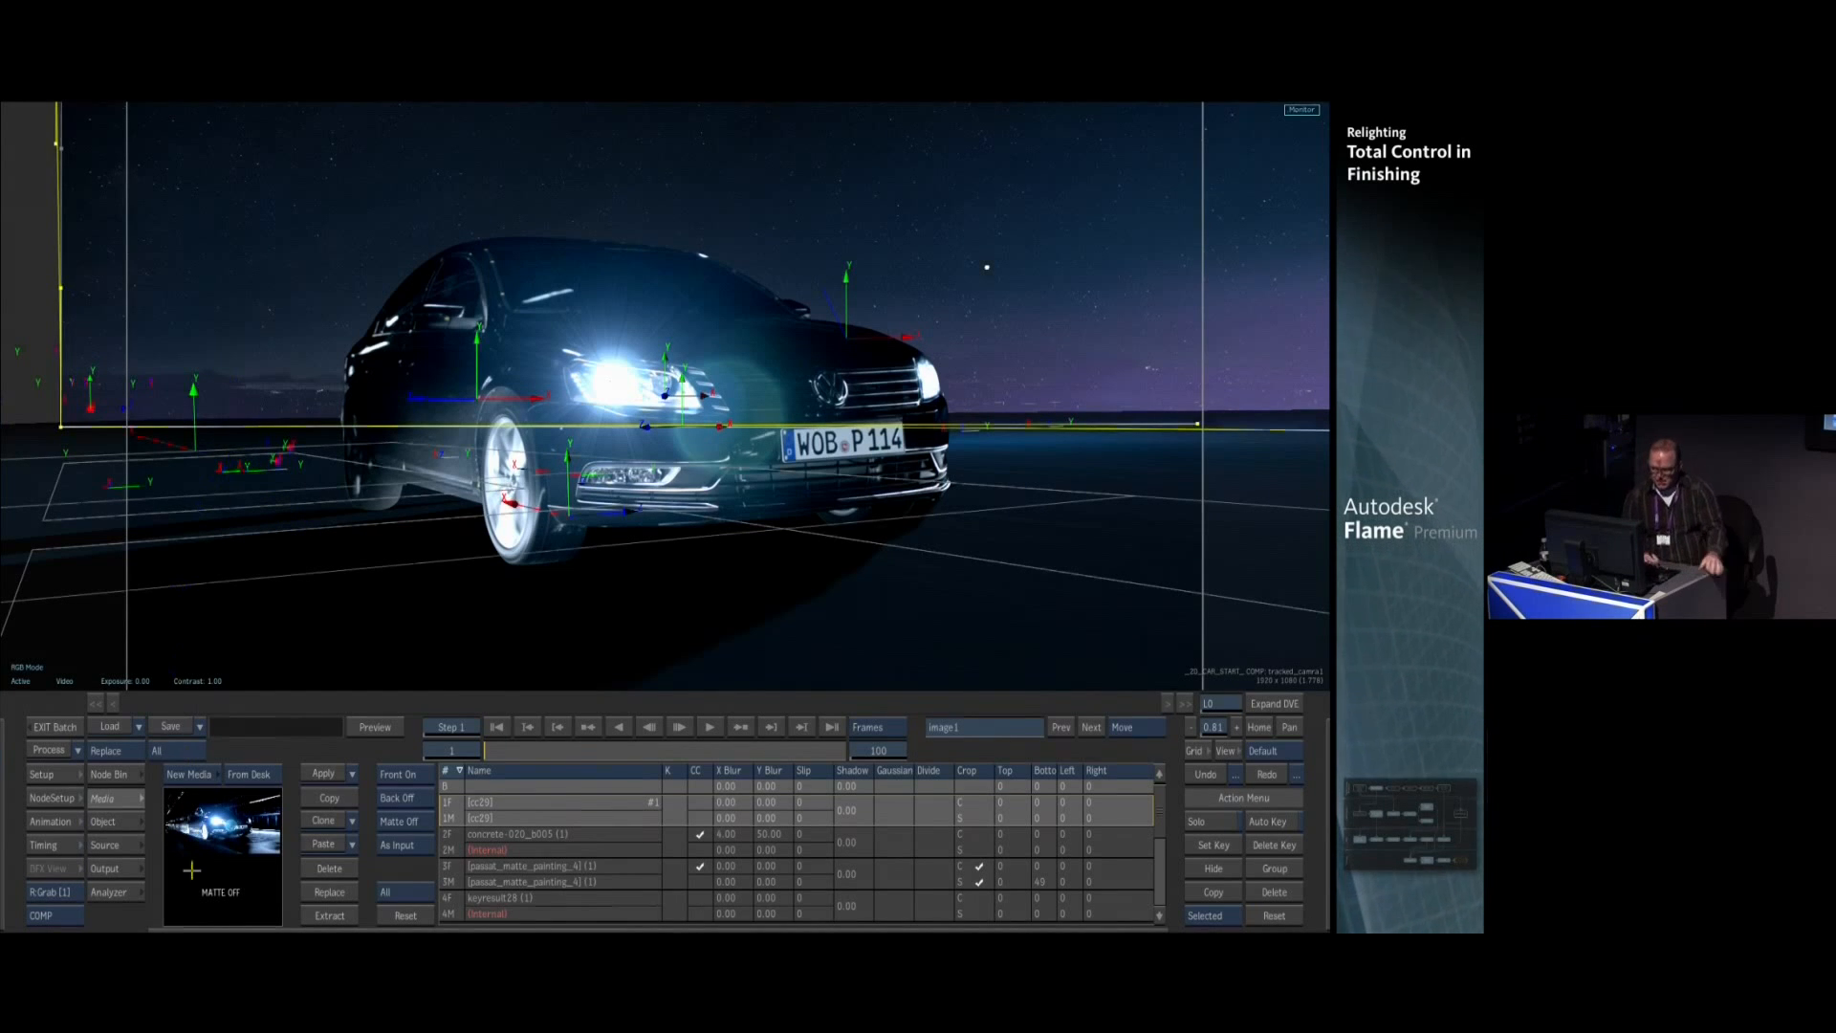
Open the Action presets browser, switch it to Lens Flare presets, and scan all of its subdirectories
click(102, 776)
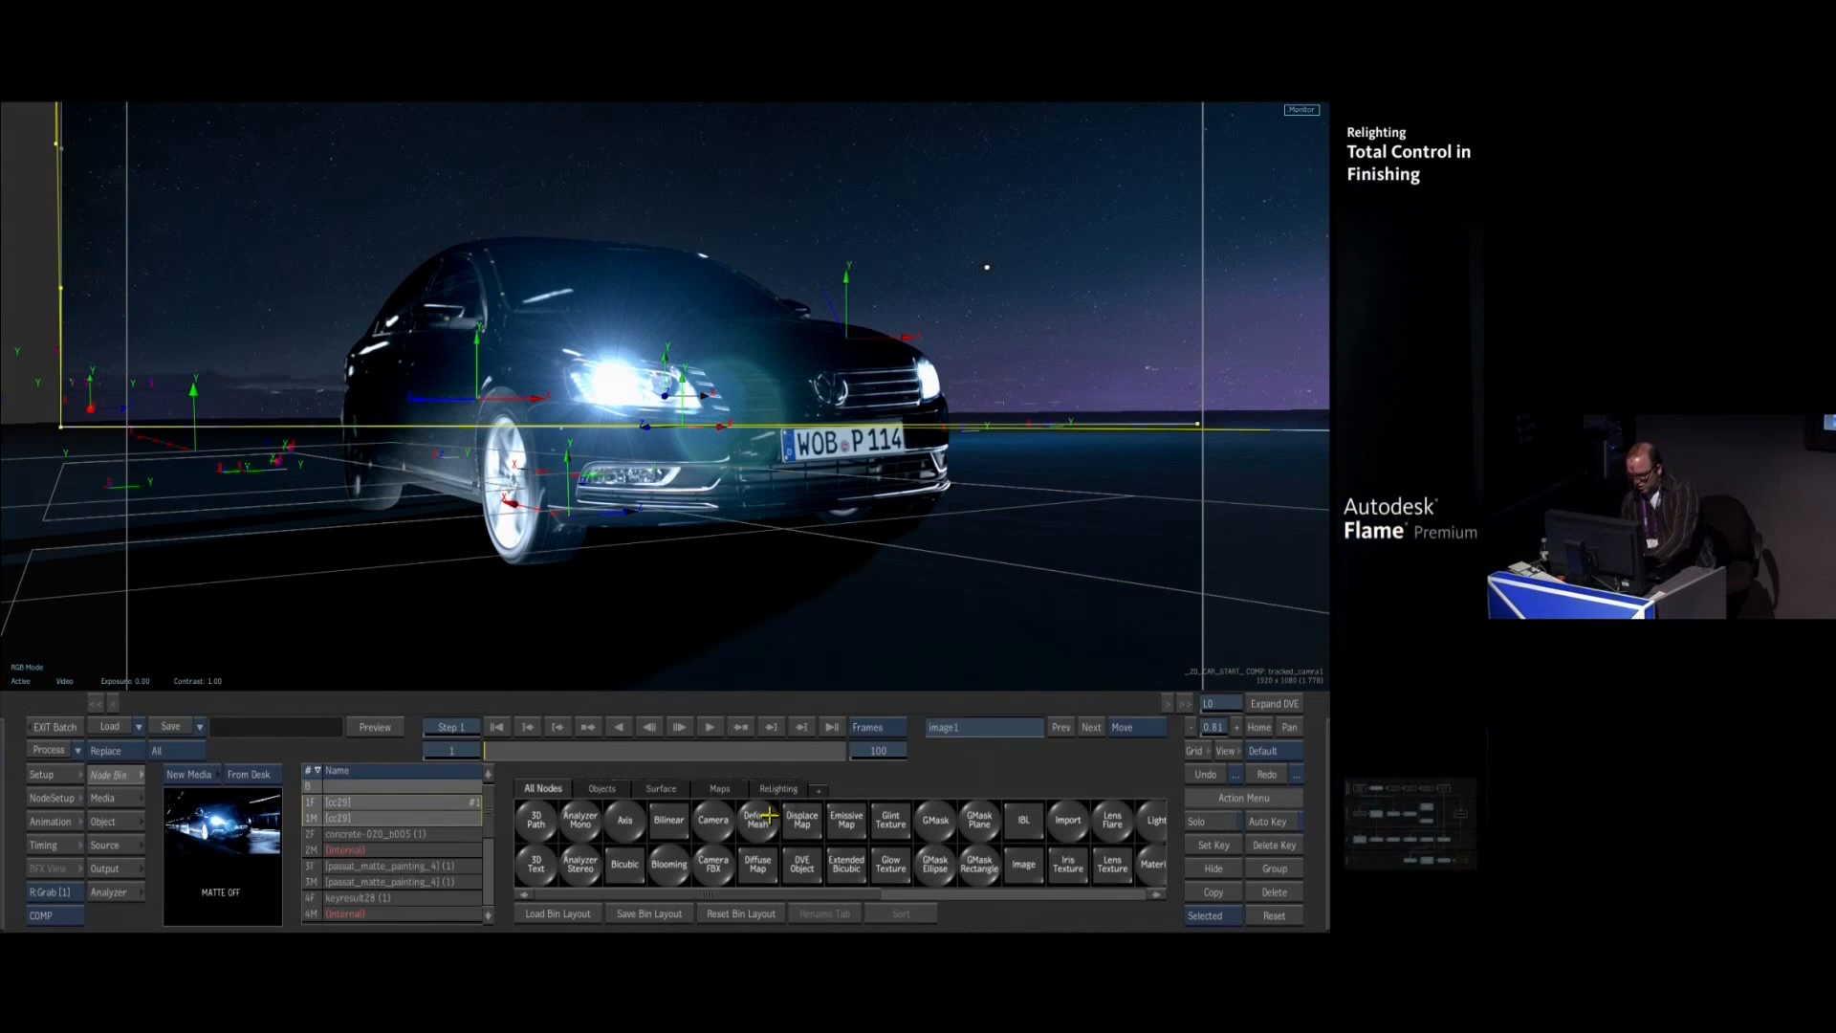
scroll(861, 823, right, 5)
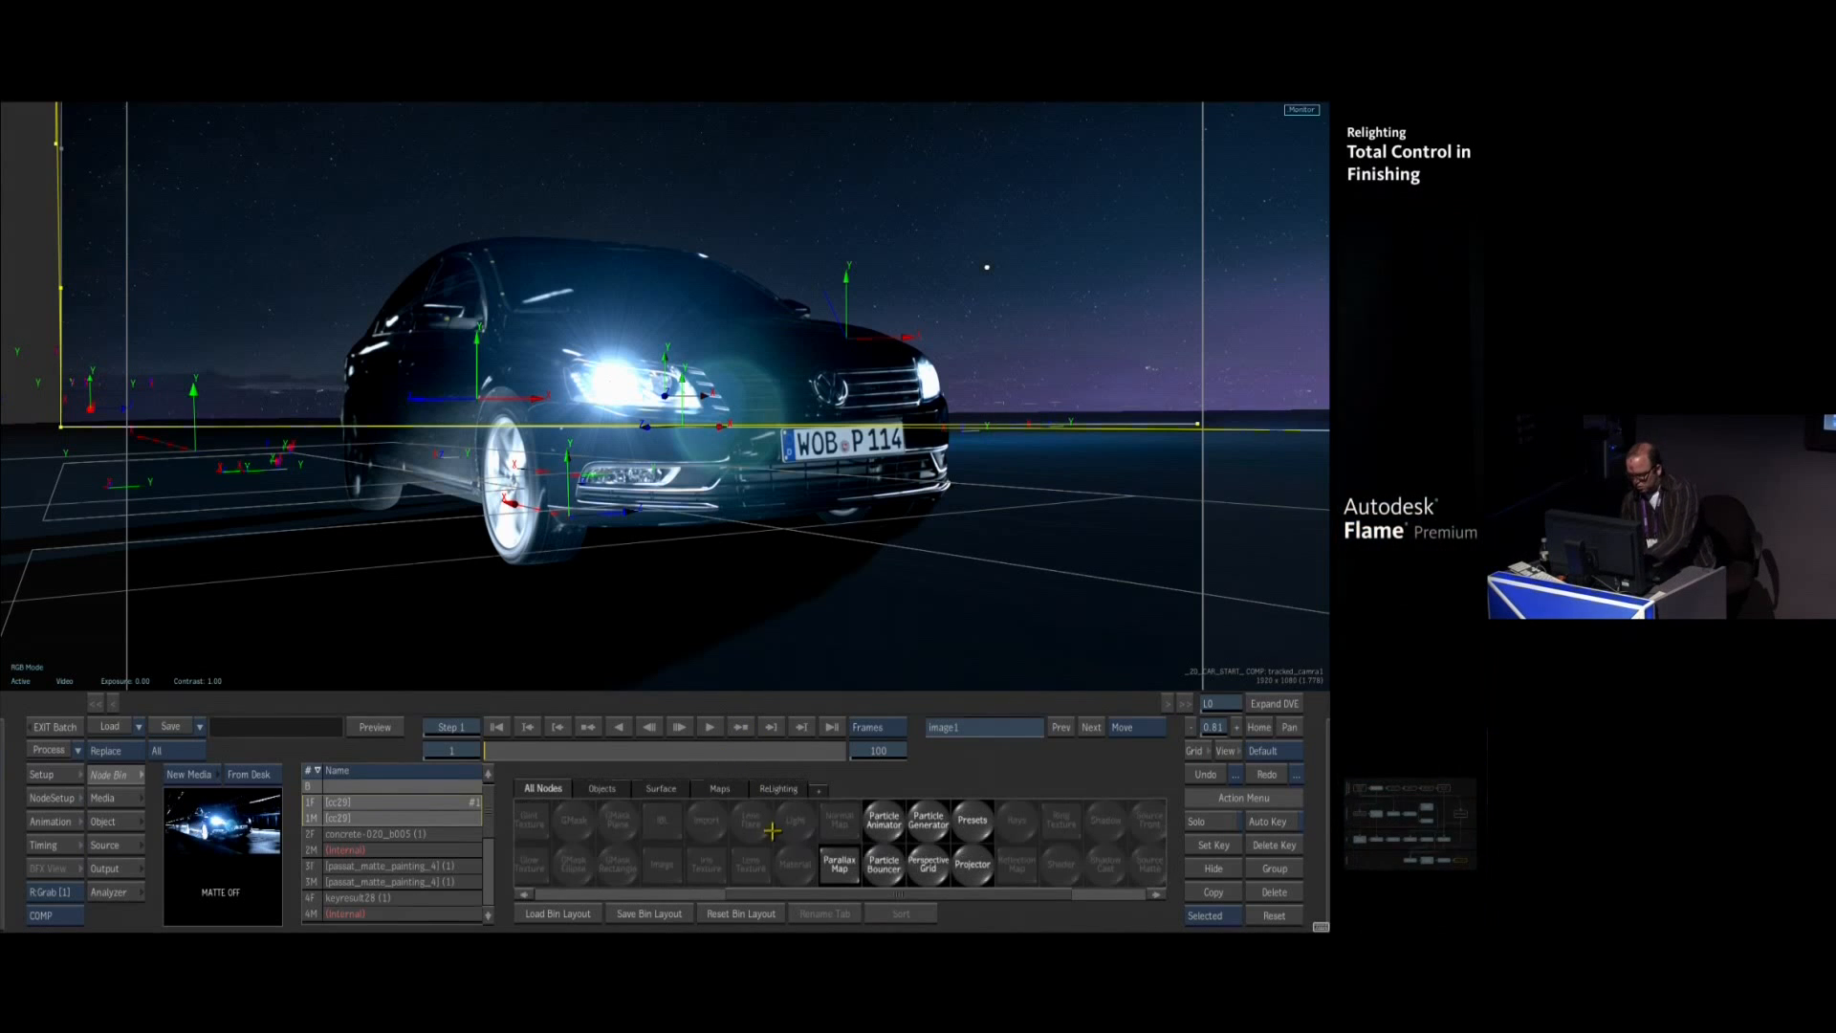
click(971, 820)
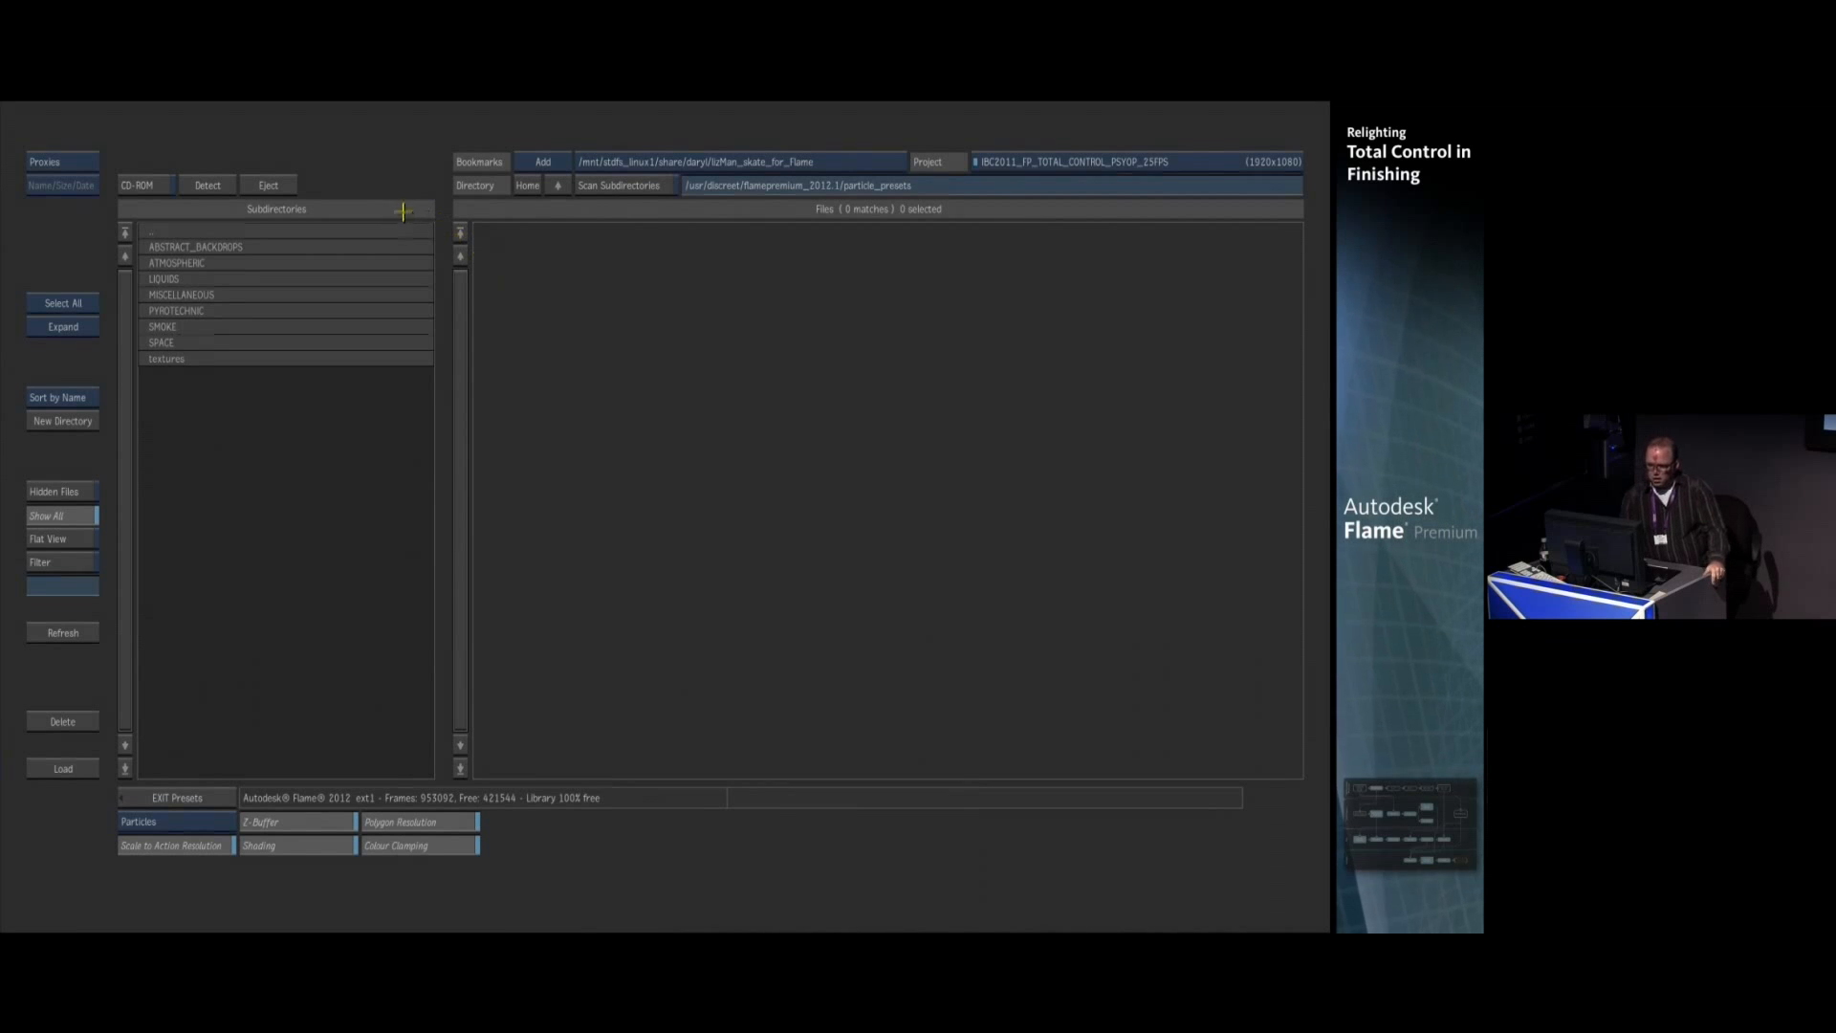
click(156, 821)
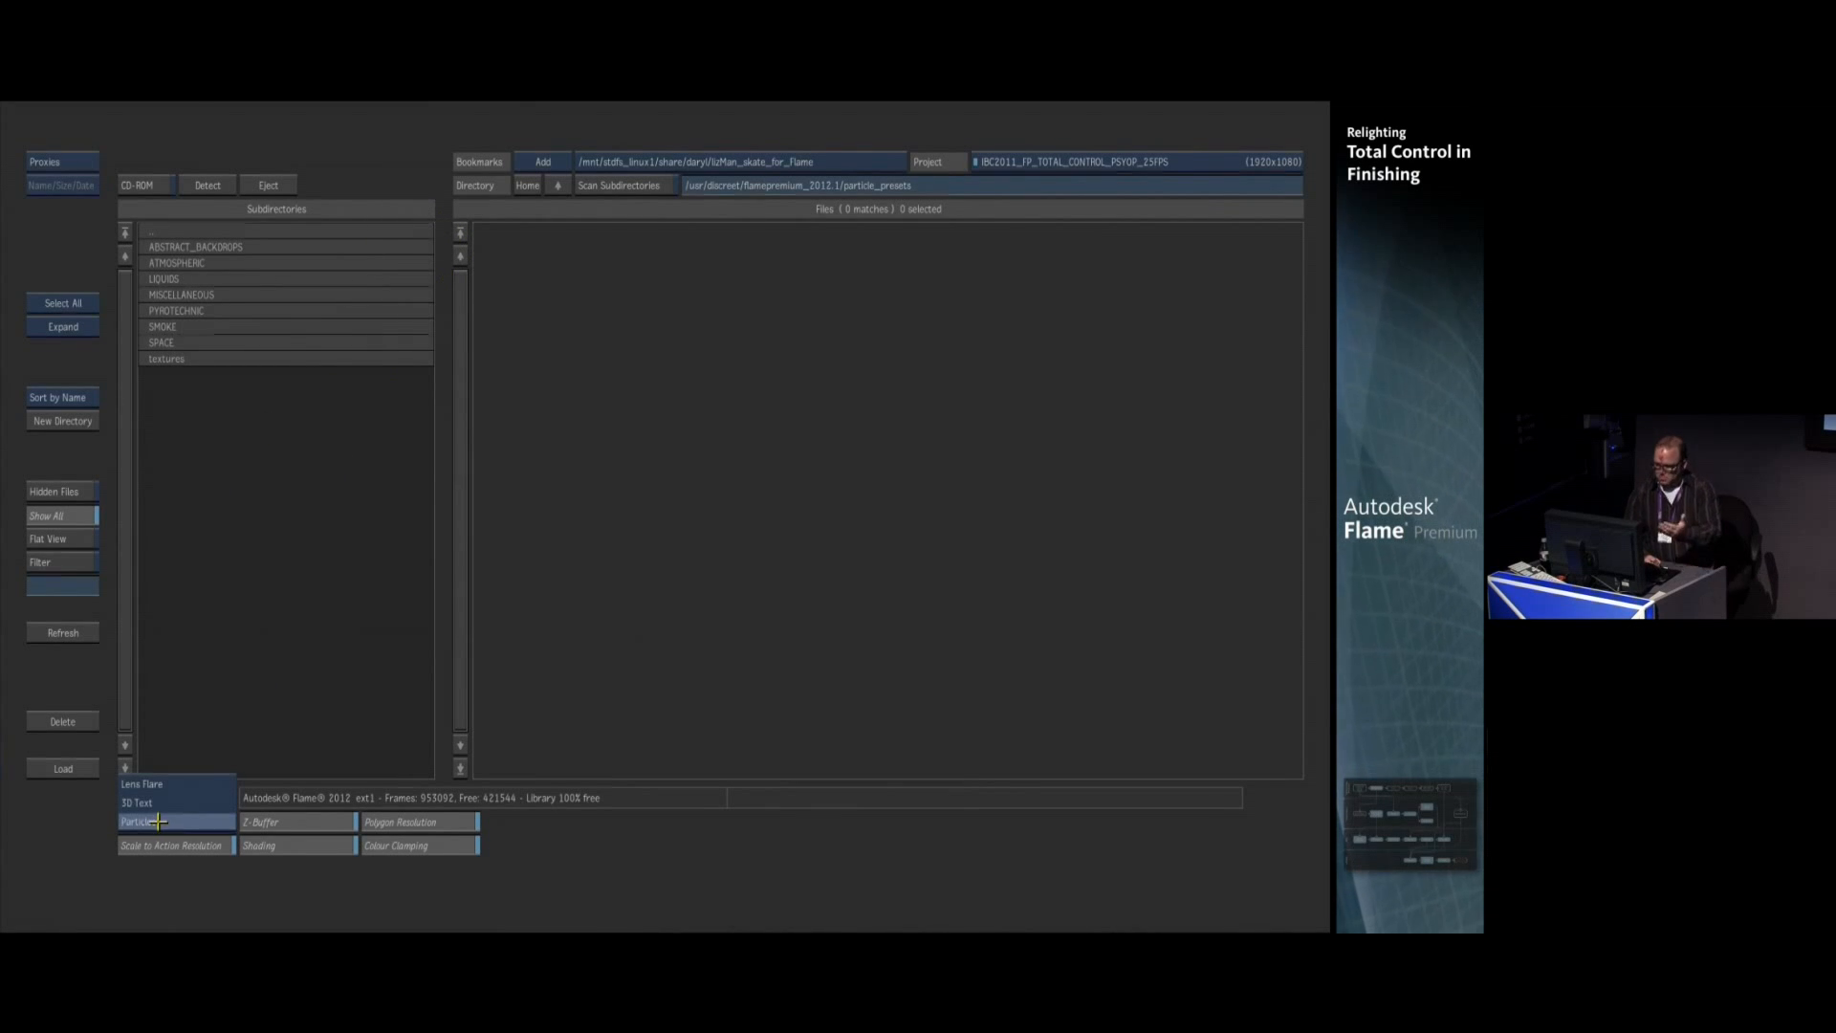
click(143, 783)
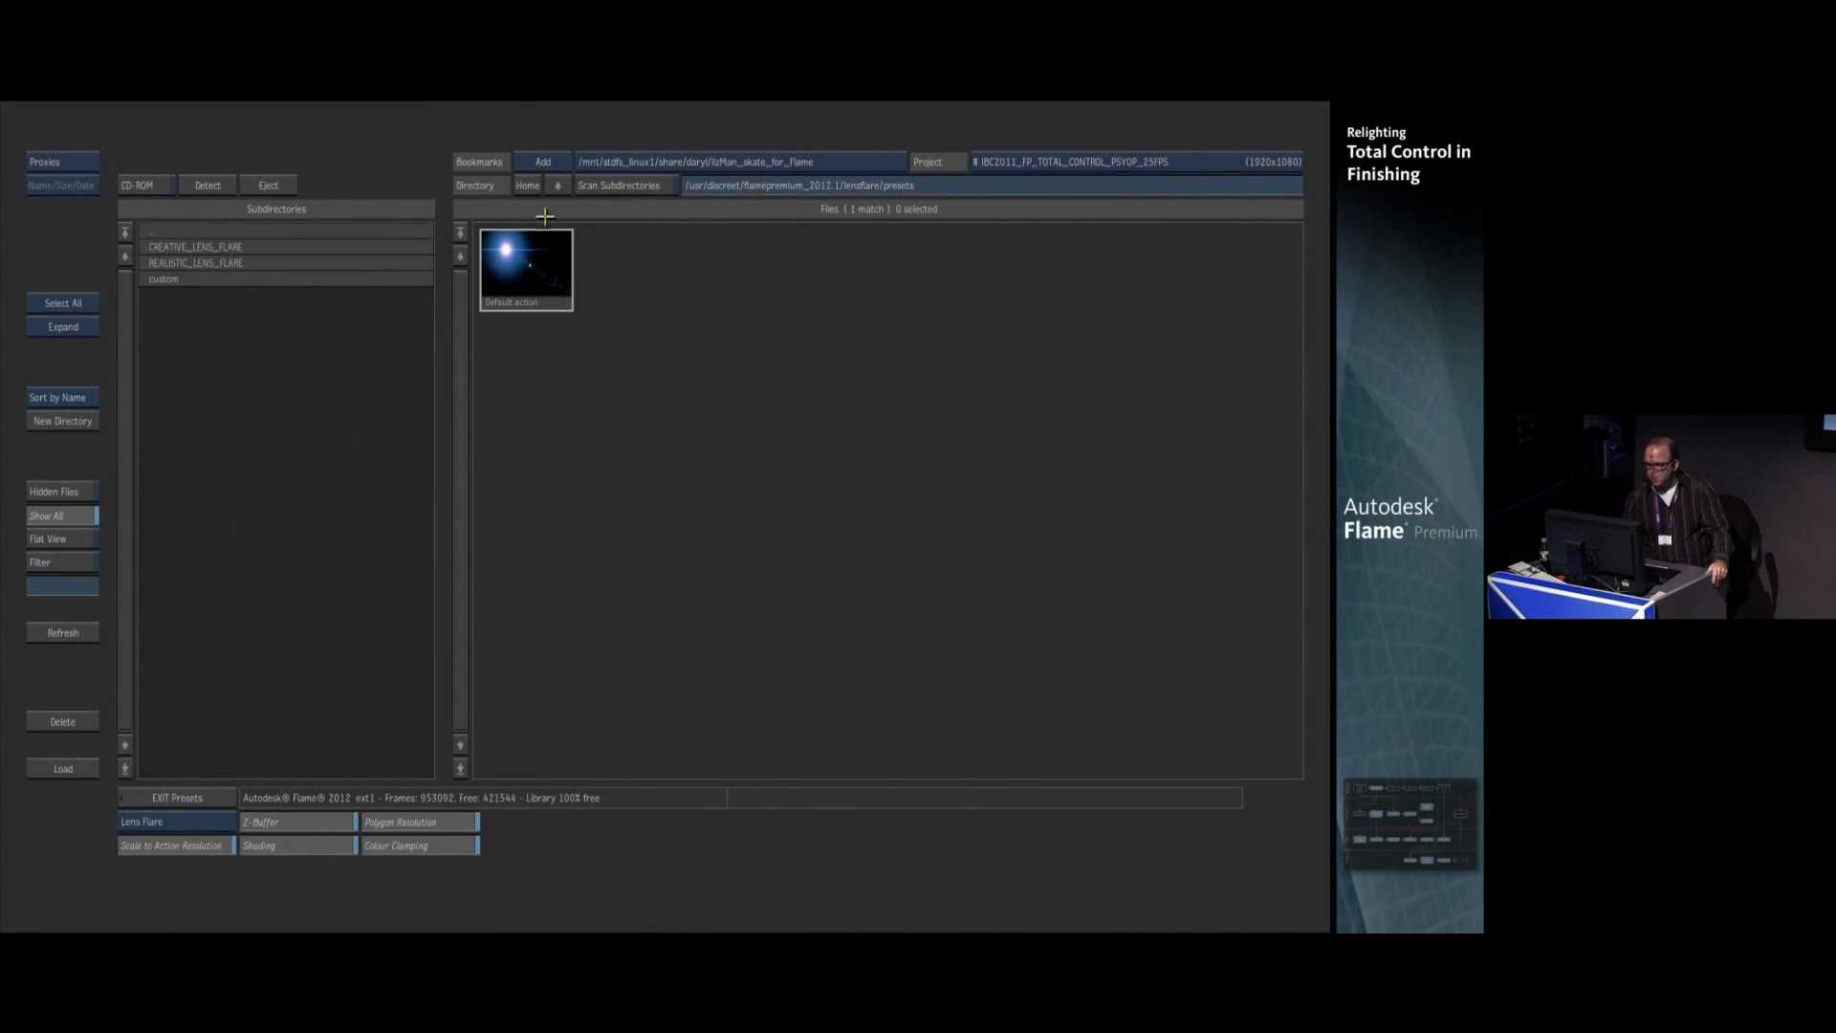
click(639, 186)
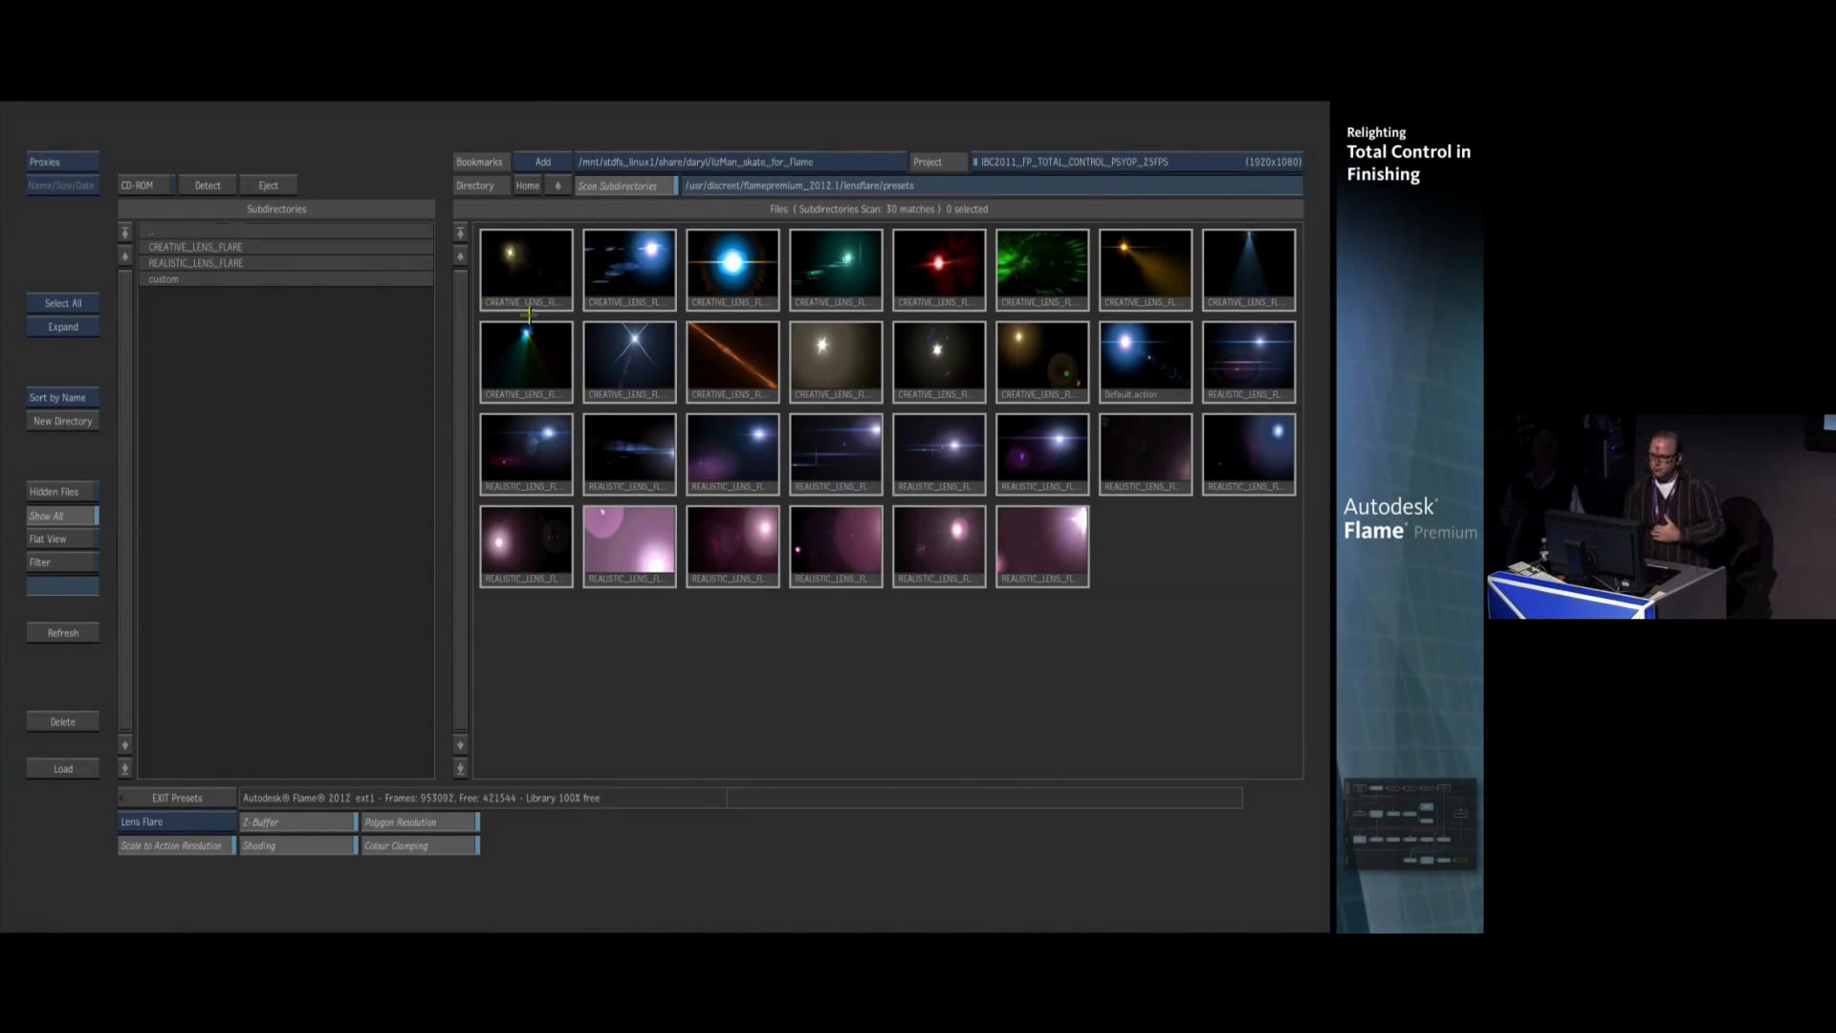
Load the first realistic lens flare preset in the third row into the scene and open the Object settings
click(522, 488)
click(67, 771)
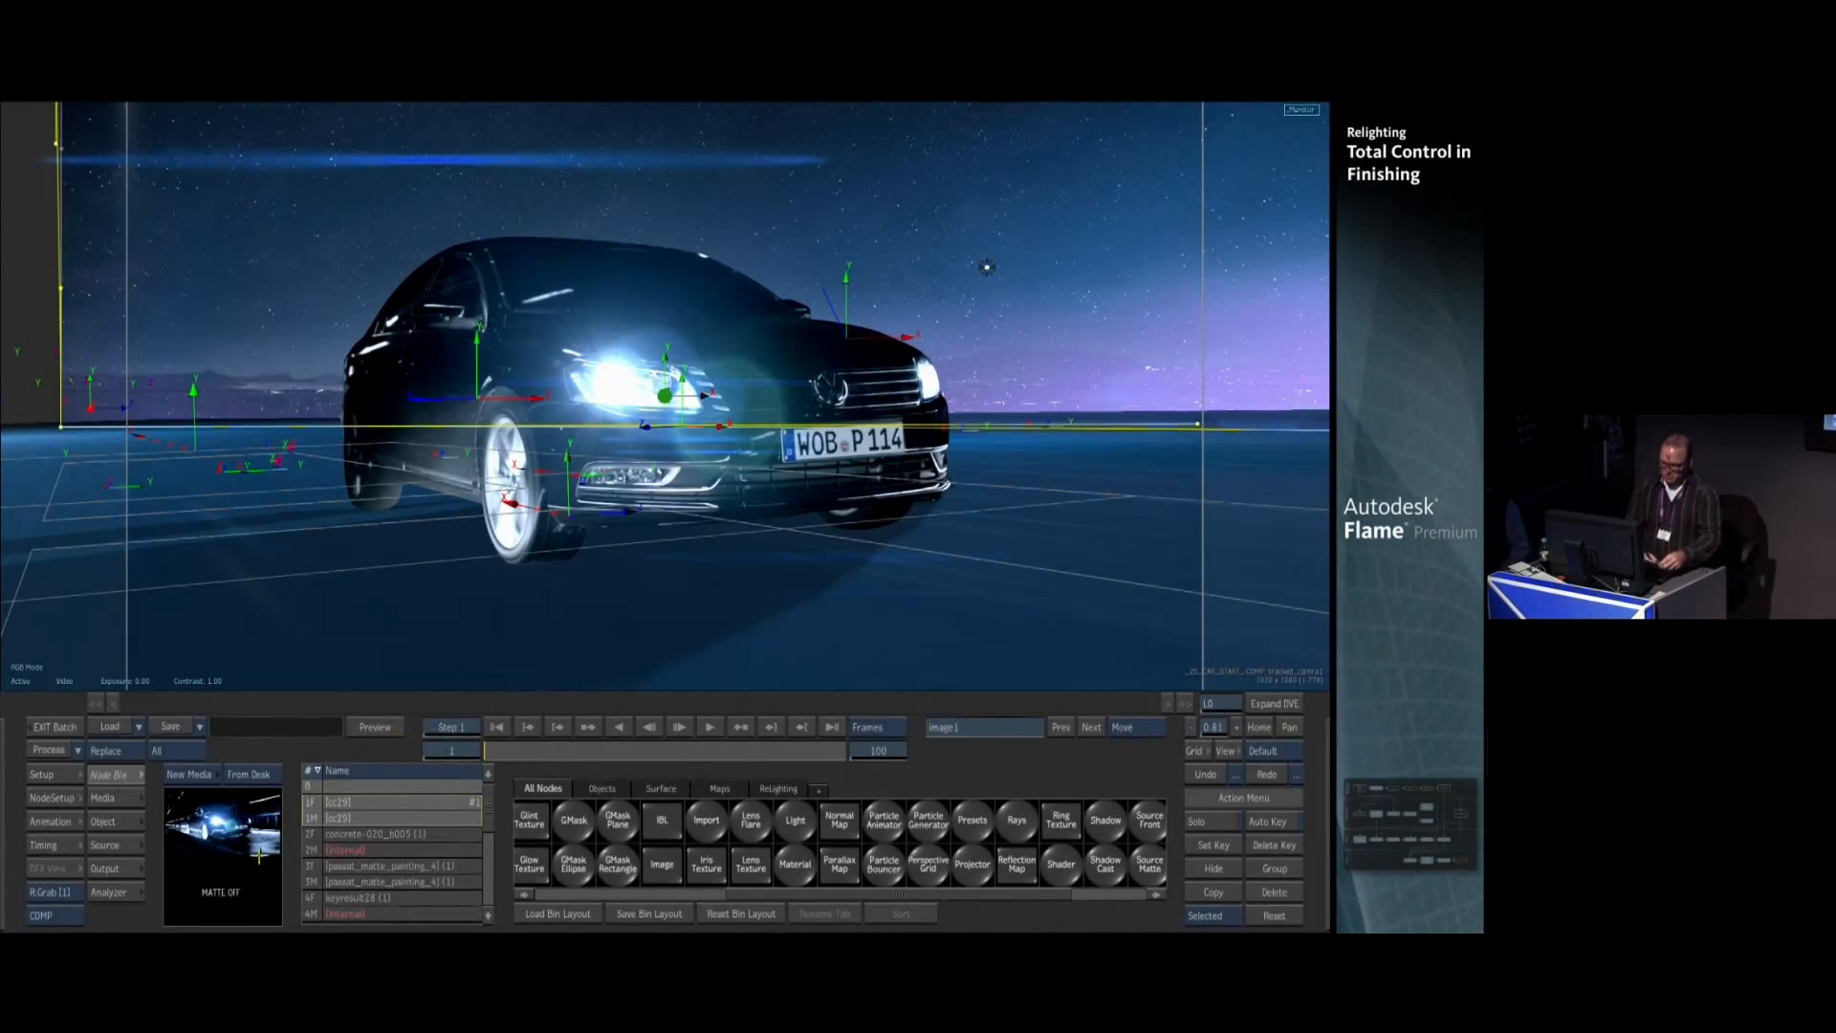
click(107, 823)
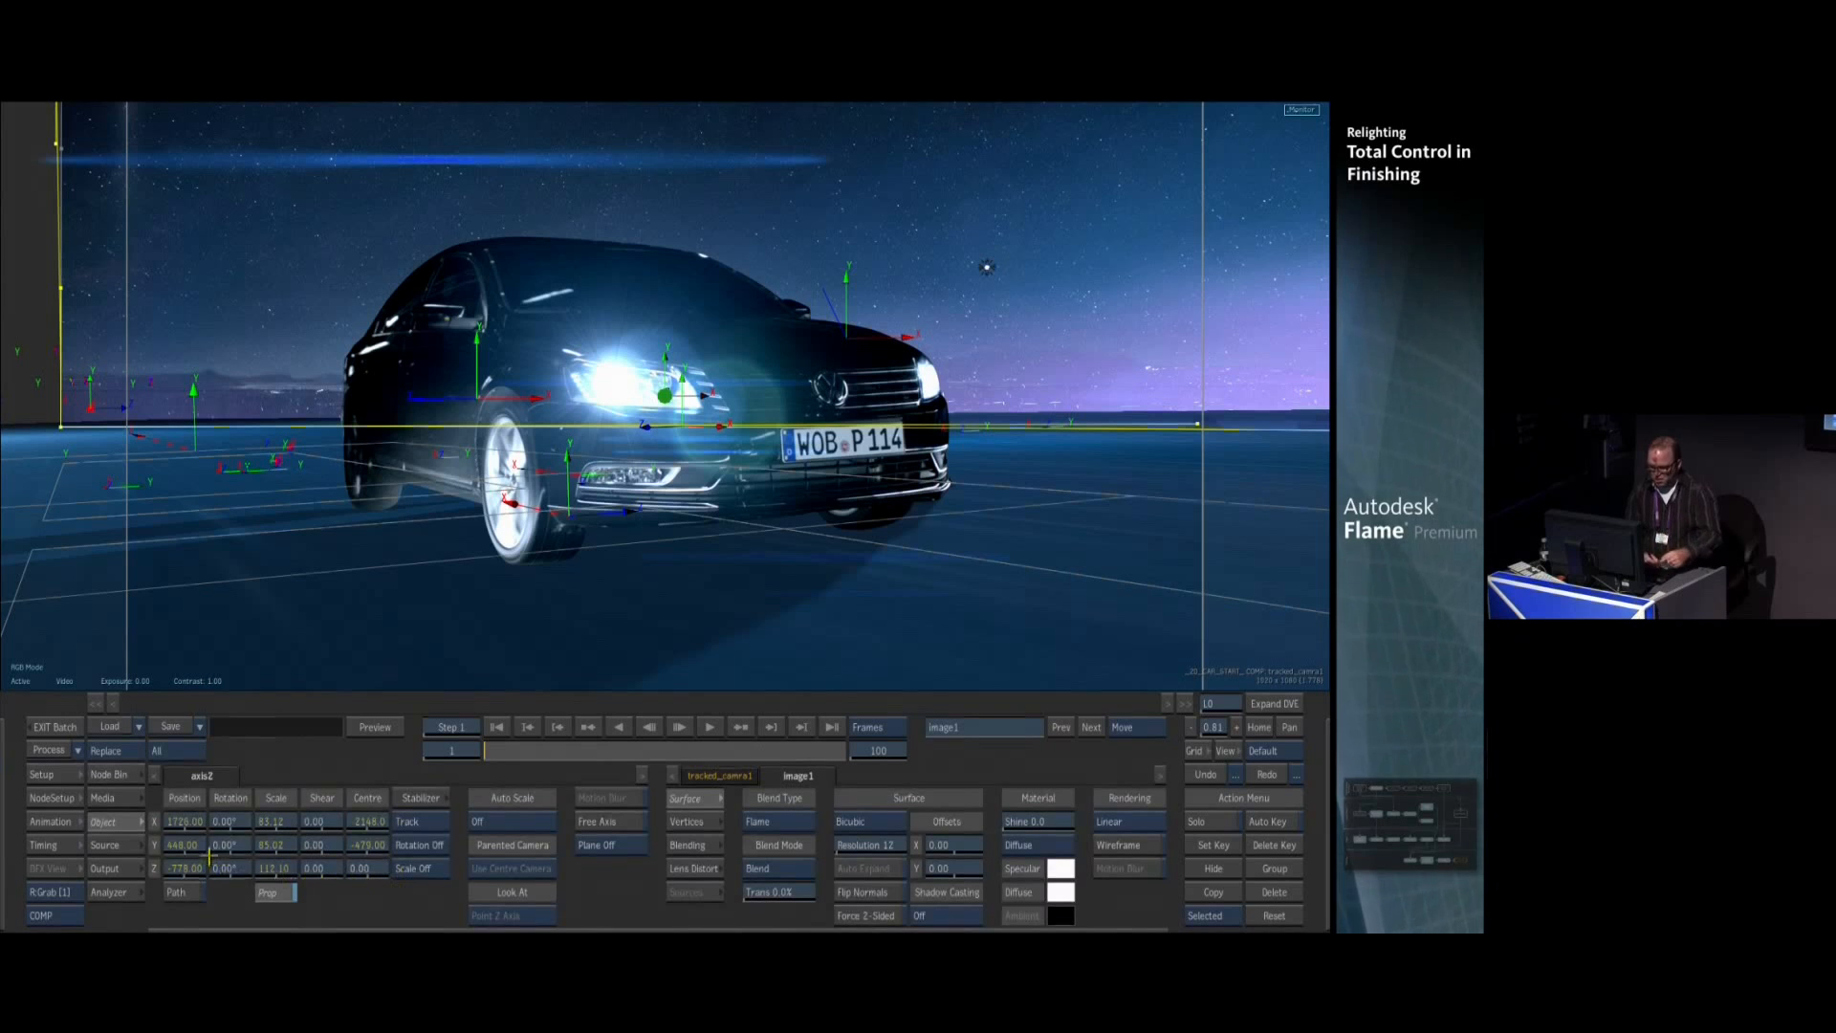
In the Action schematic, move the ANA_32_ToddAO lens flare light and its child nodes clear of the other scene nodes
key(F4)
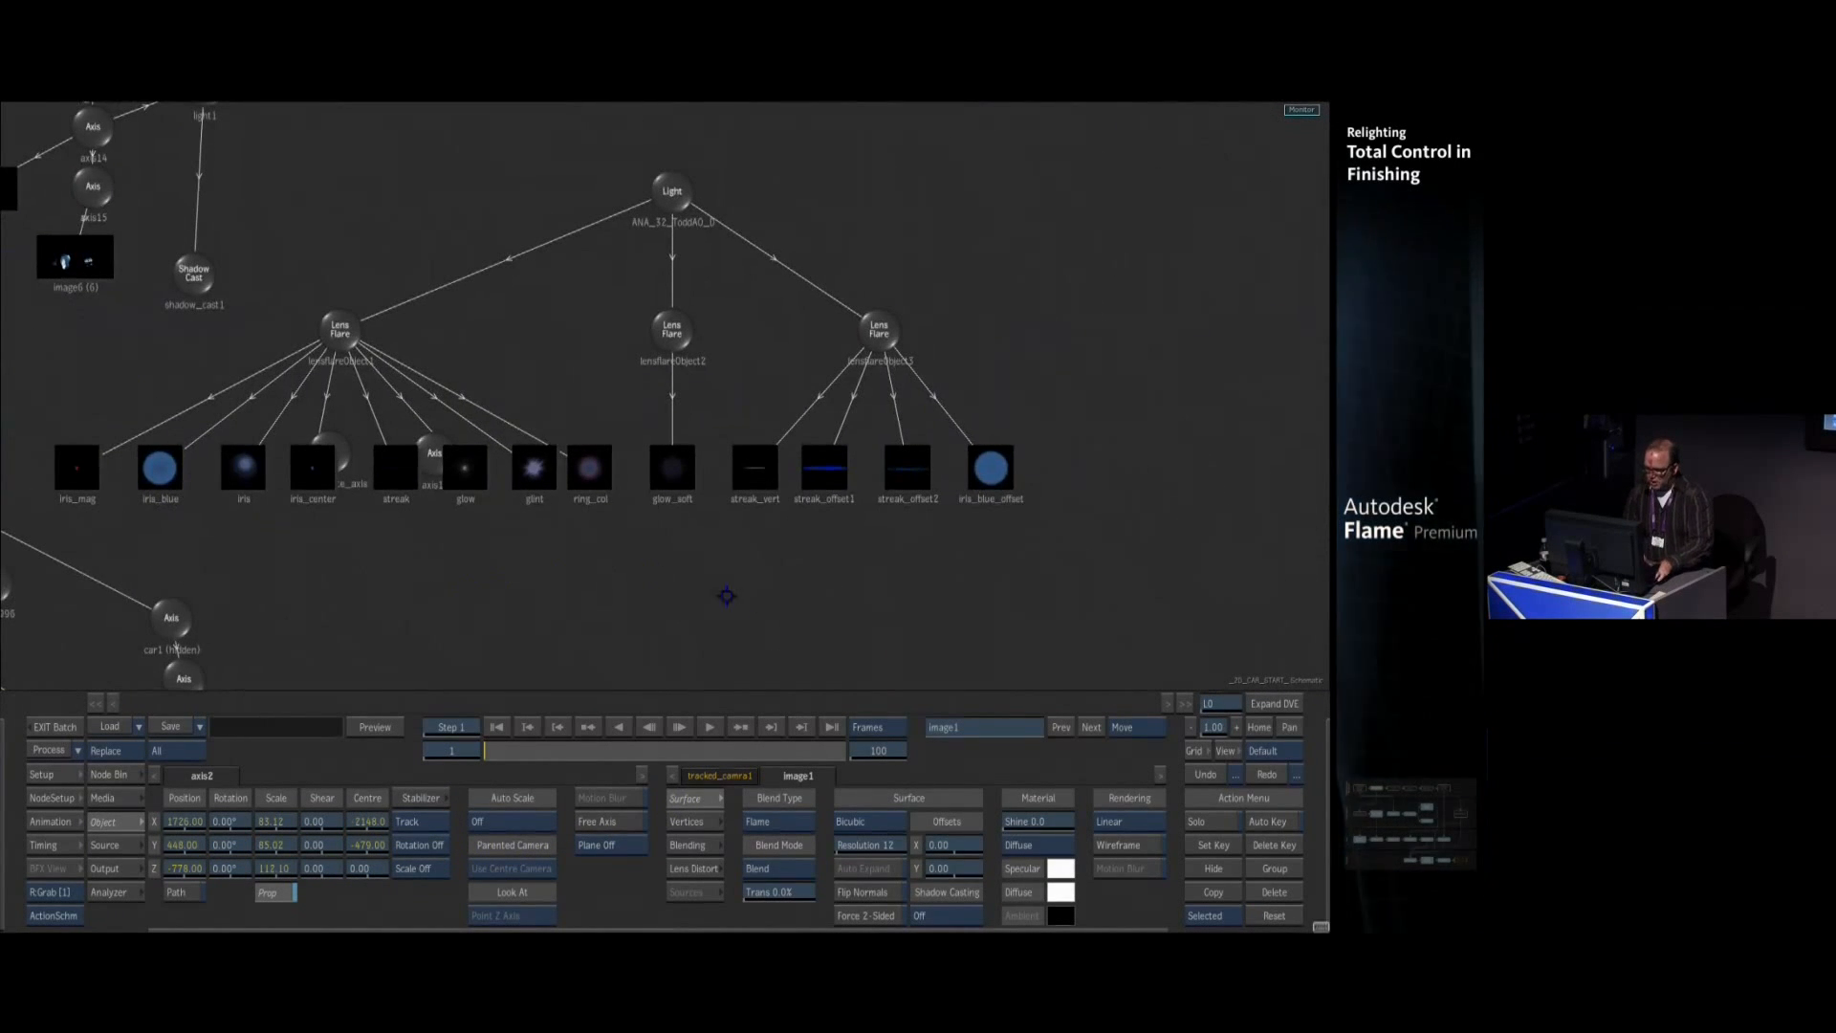
click(758, 644)
scroll(787, 615, down, 4)
click(669, 284)
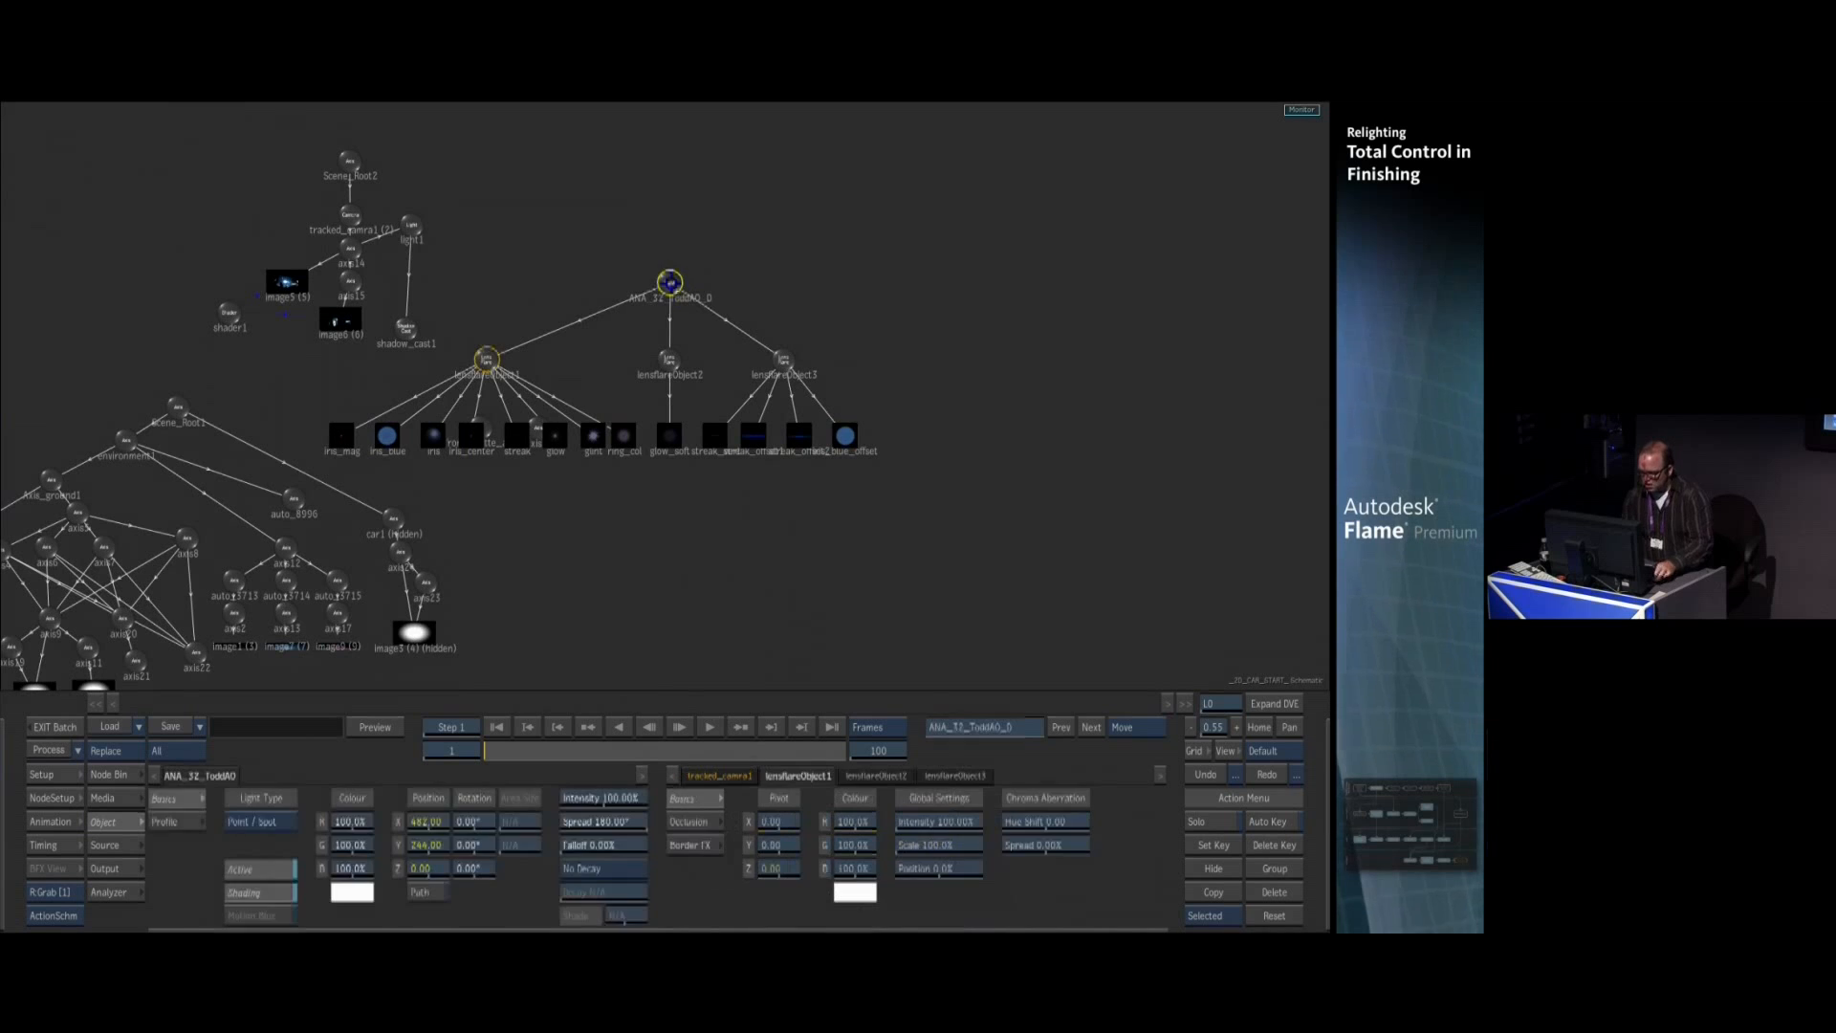
drag(668, 284, 968, 433)
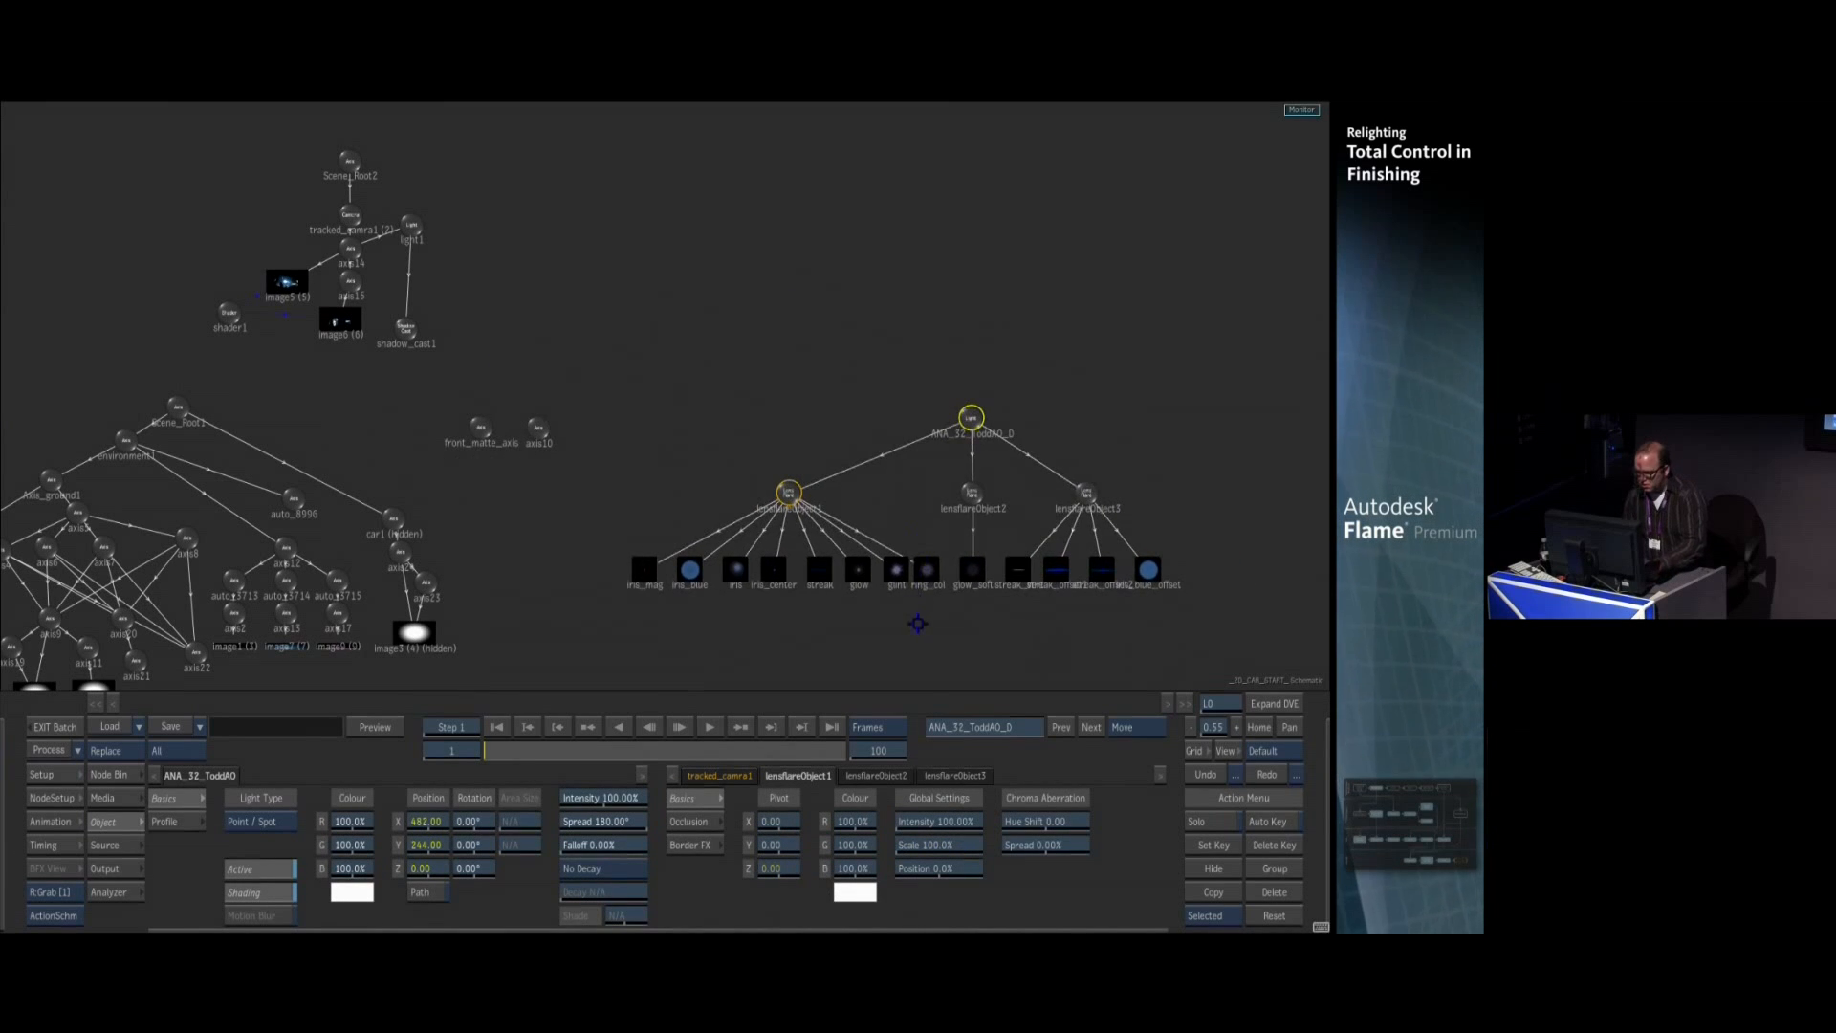
drag(909, 623, 531, 419)
scroll(562, 564, up, 2)
scroll(562, 564, up, 2)
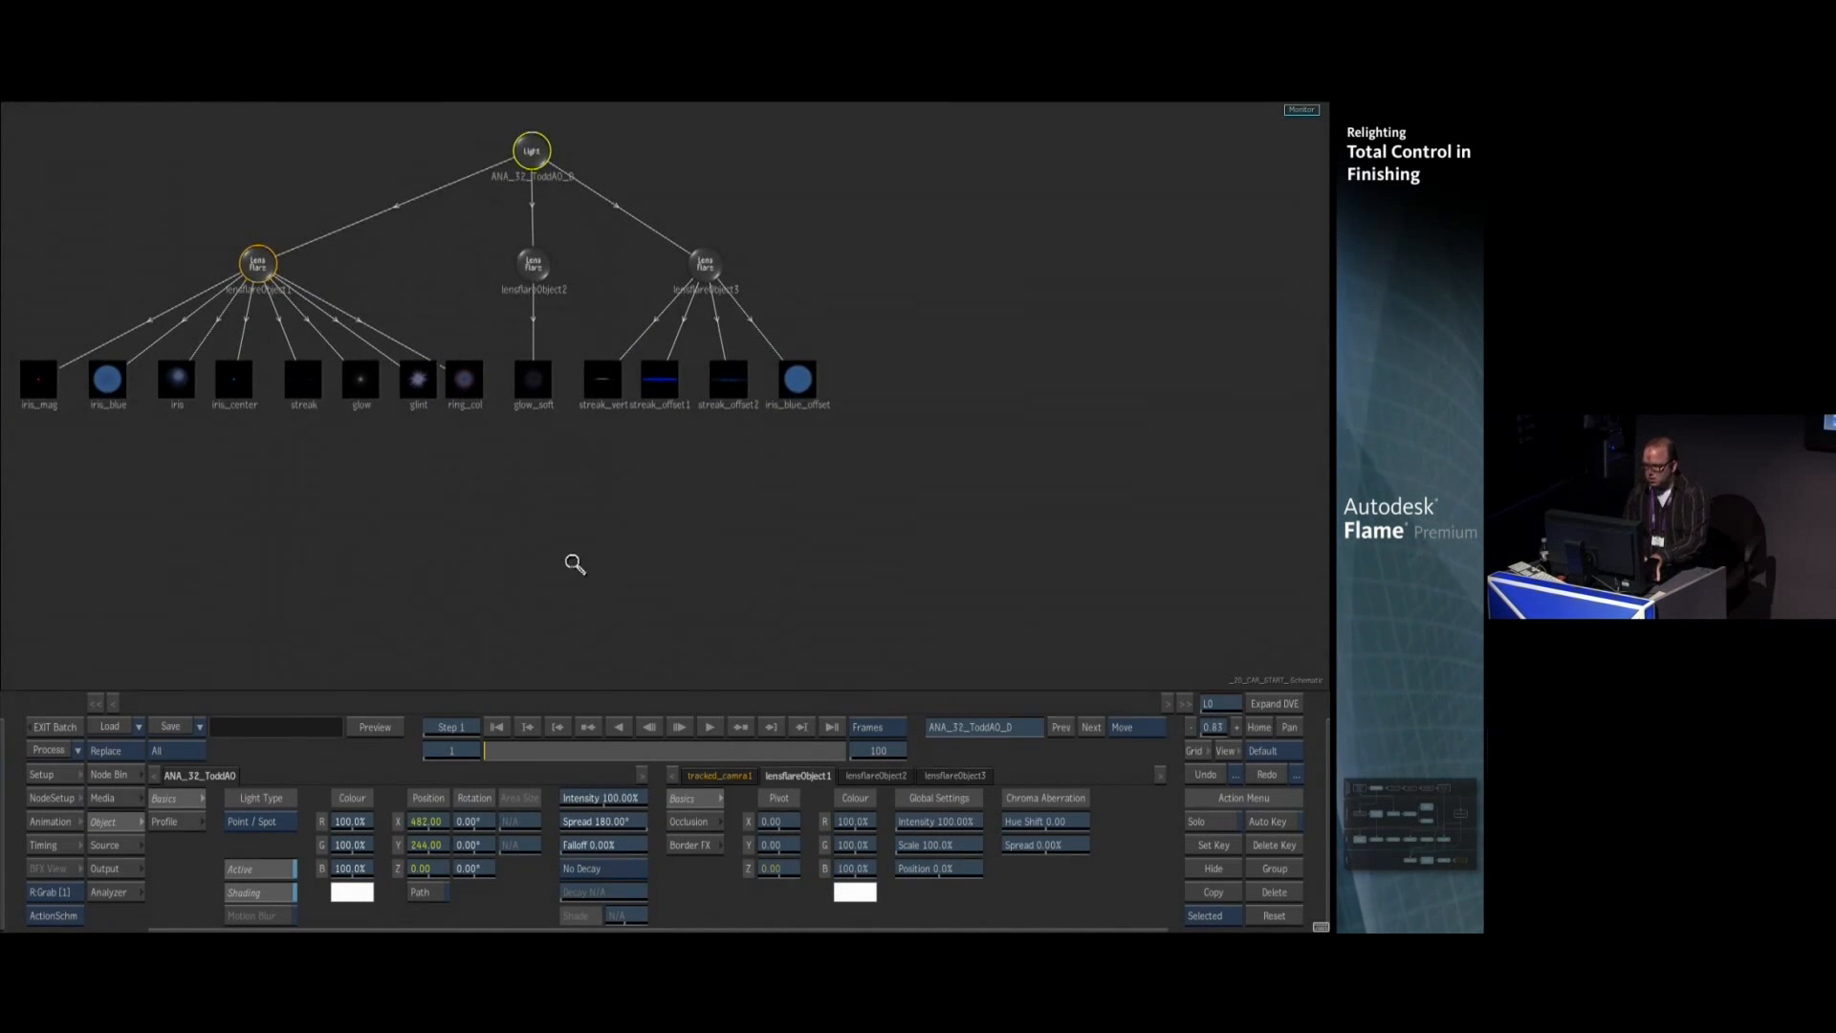
drag(533, 131, 531, 128)
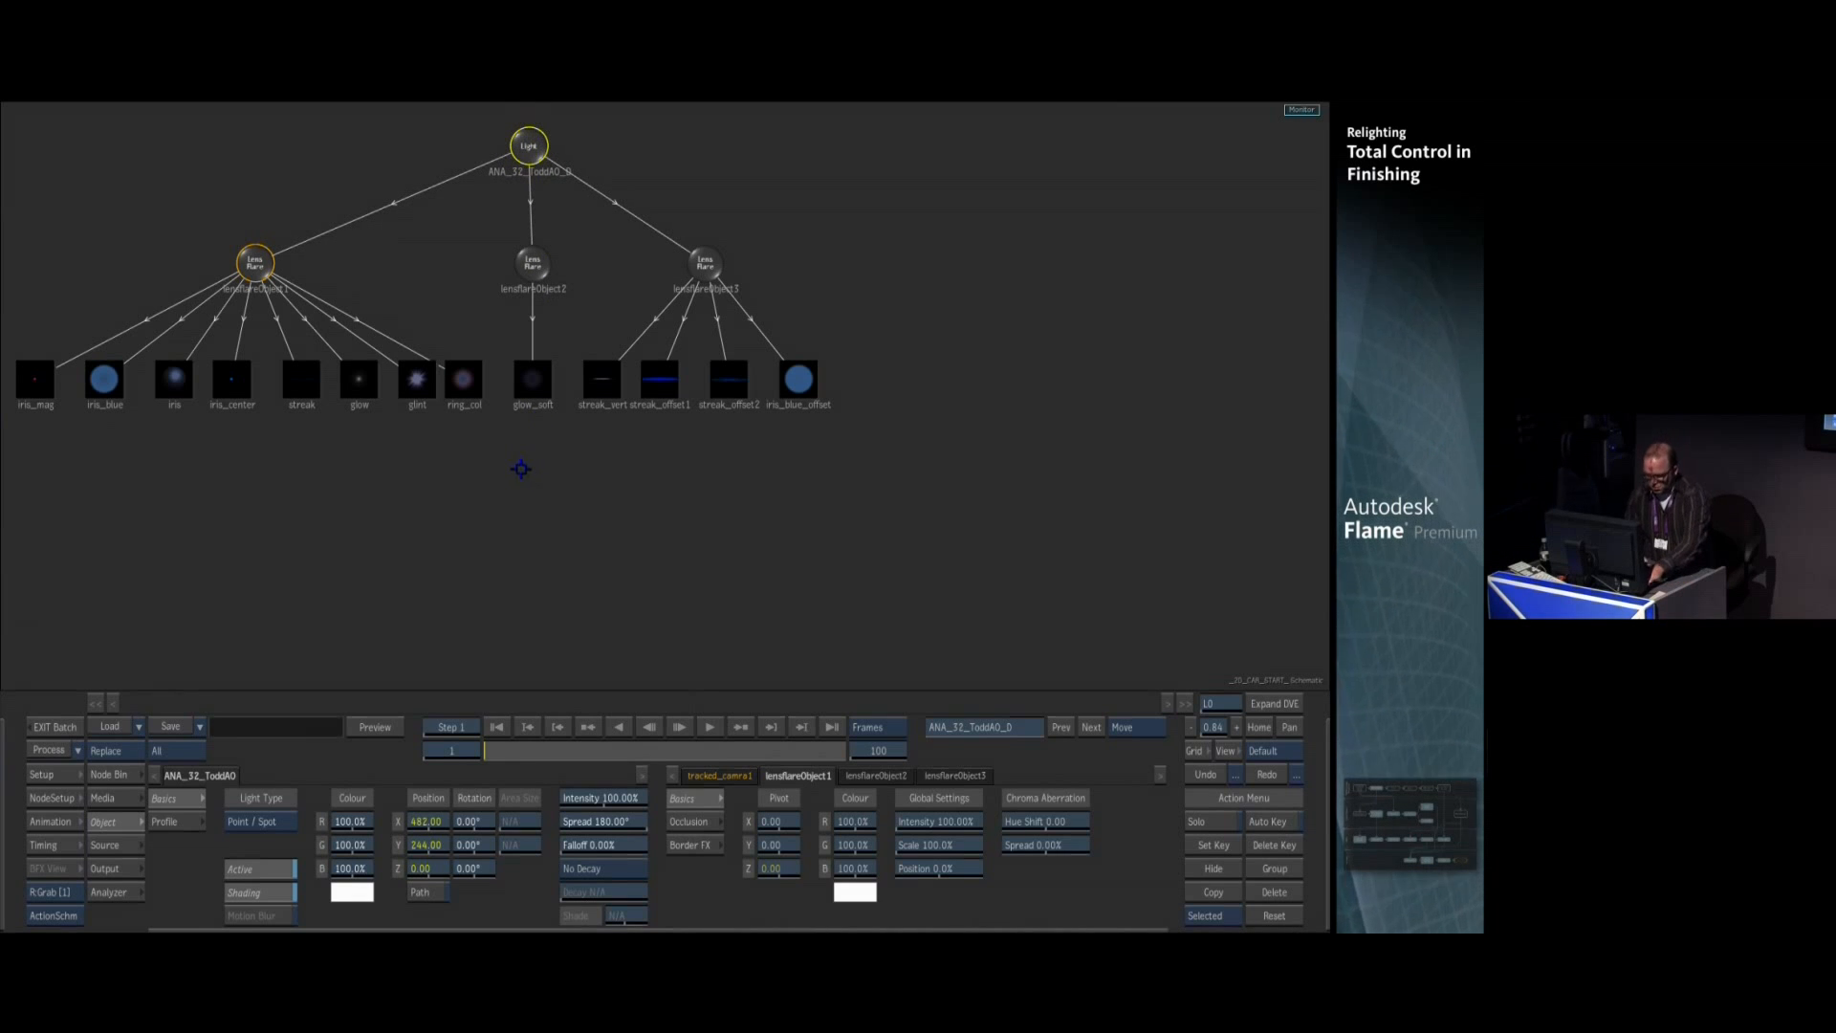
Return to the scene view and position the lens flare light at X 2003, Y 0 and Z 211
key(F4)
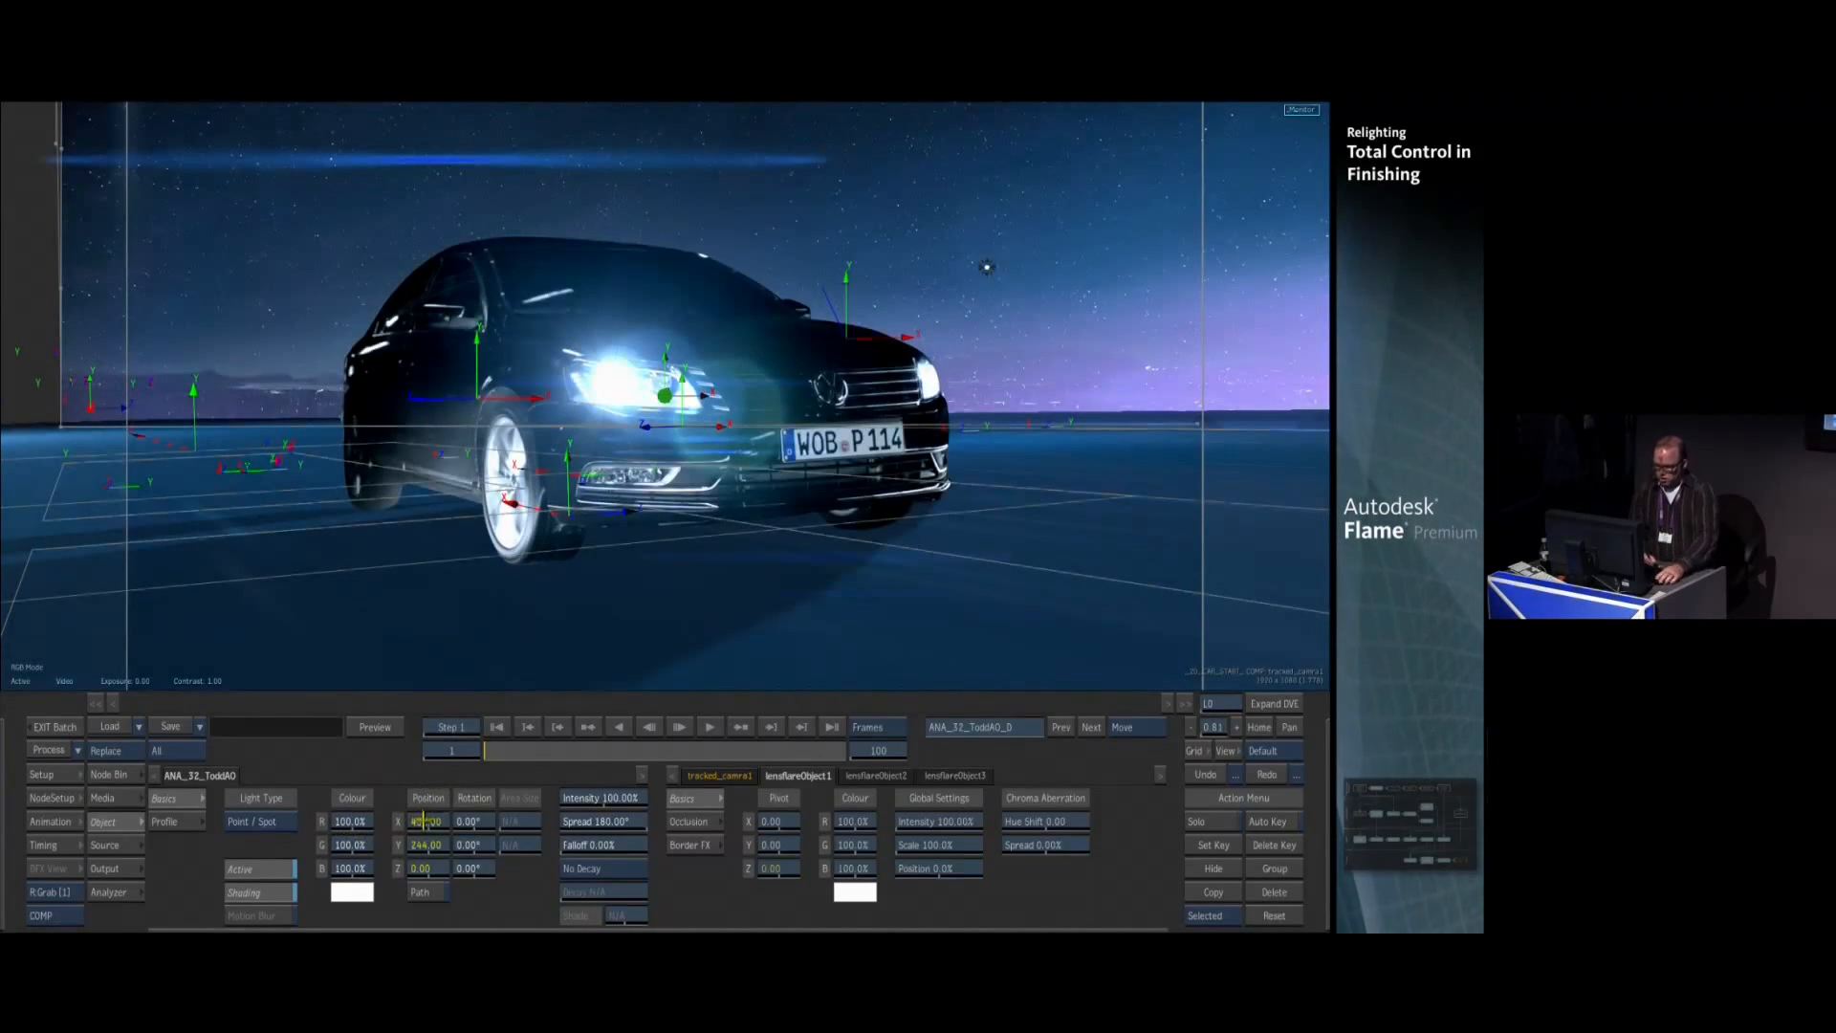
drag(425, 844, 420, 871)
drag(393, 870, 250, 851)
drag(443, 869, 414, 830)
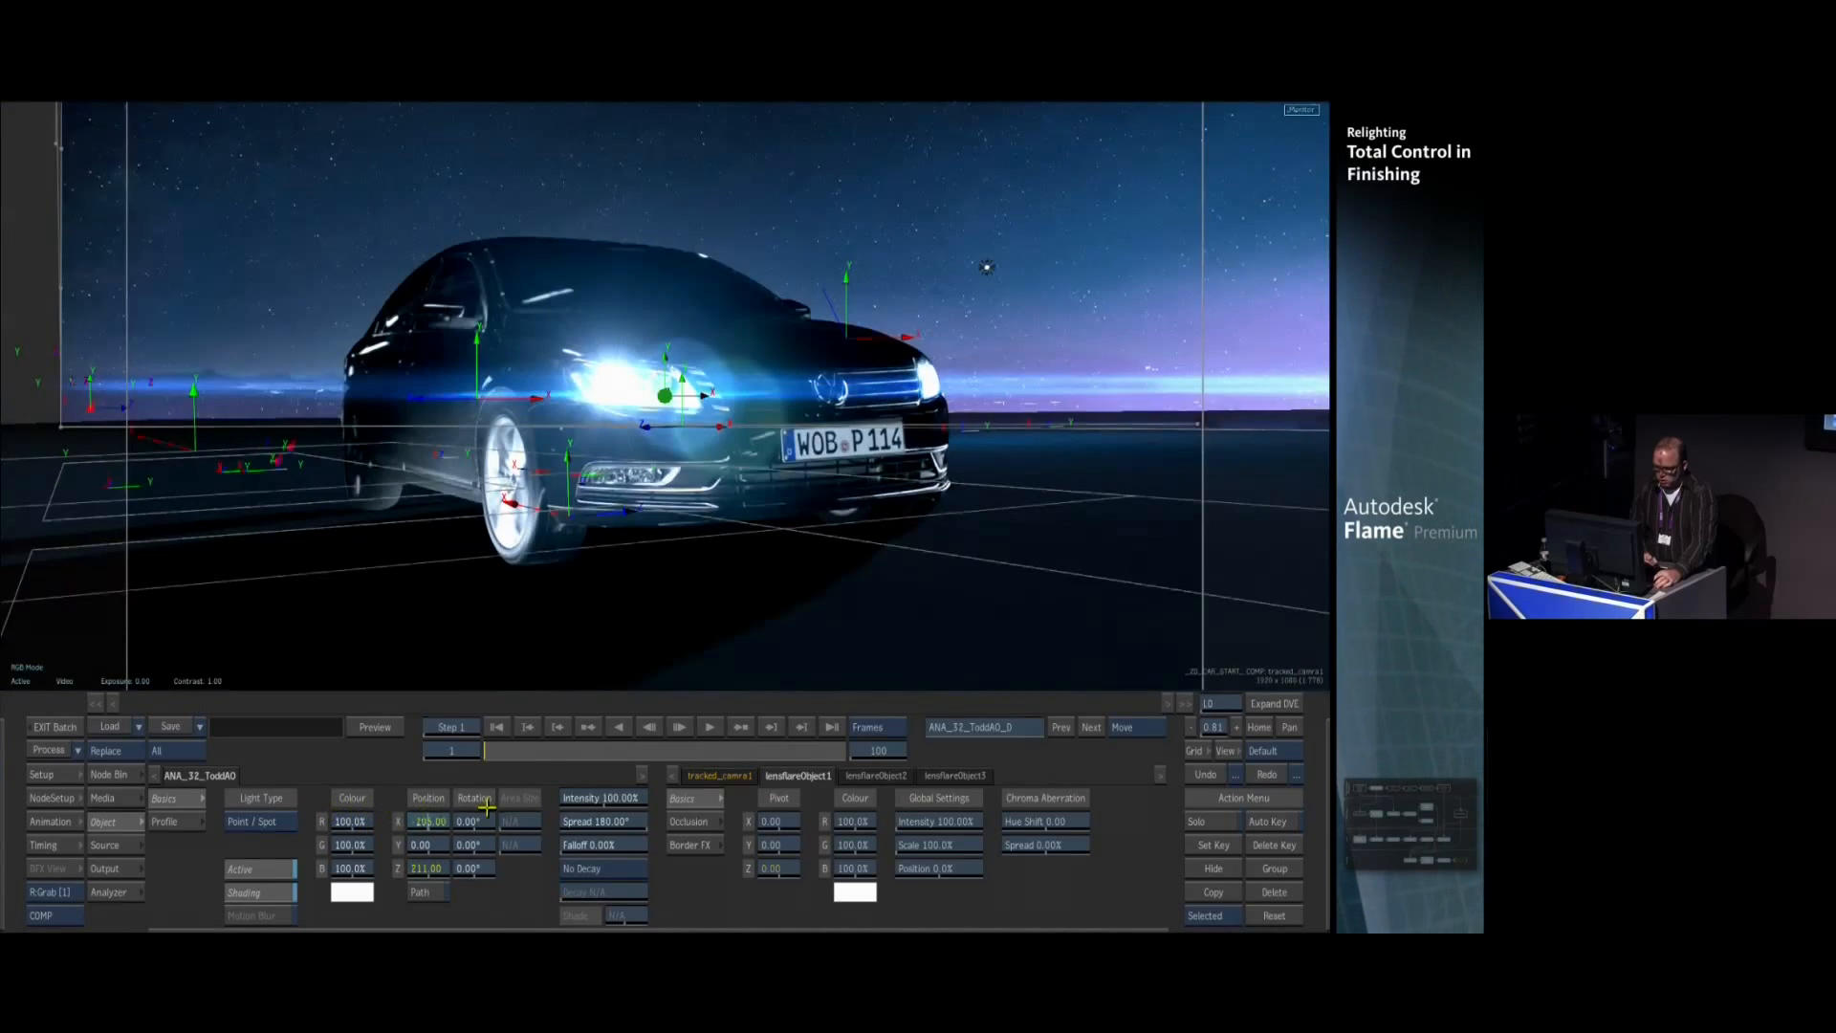
drag(421, 821, 1105, 786)
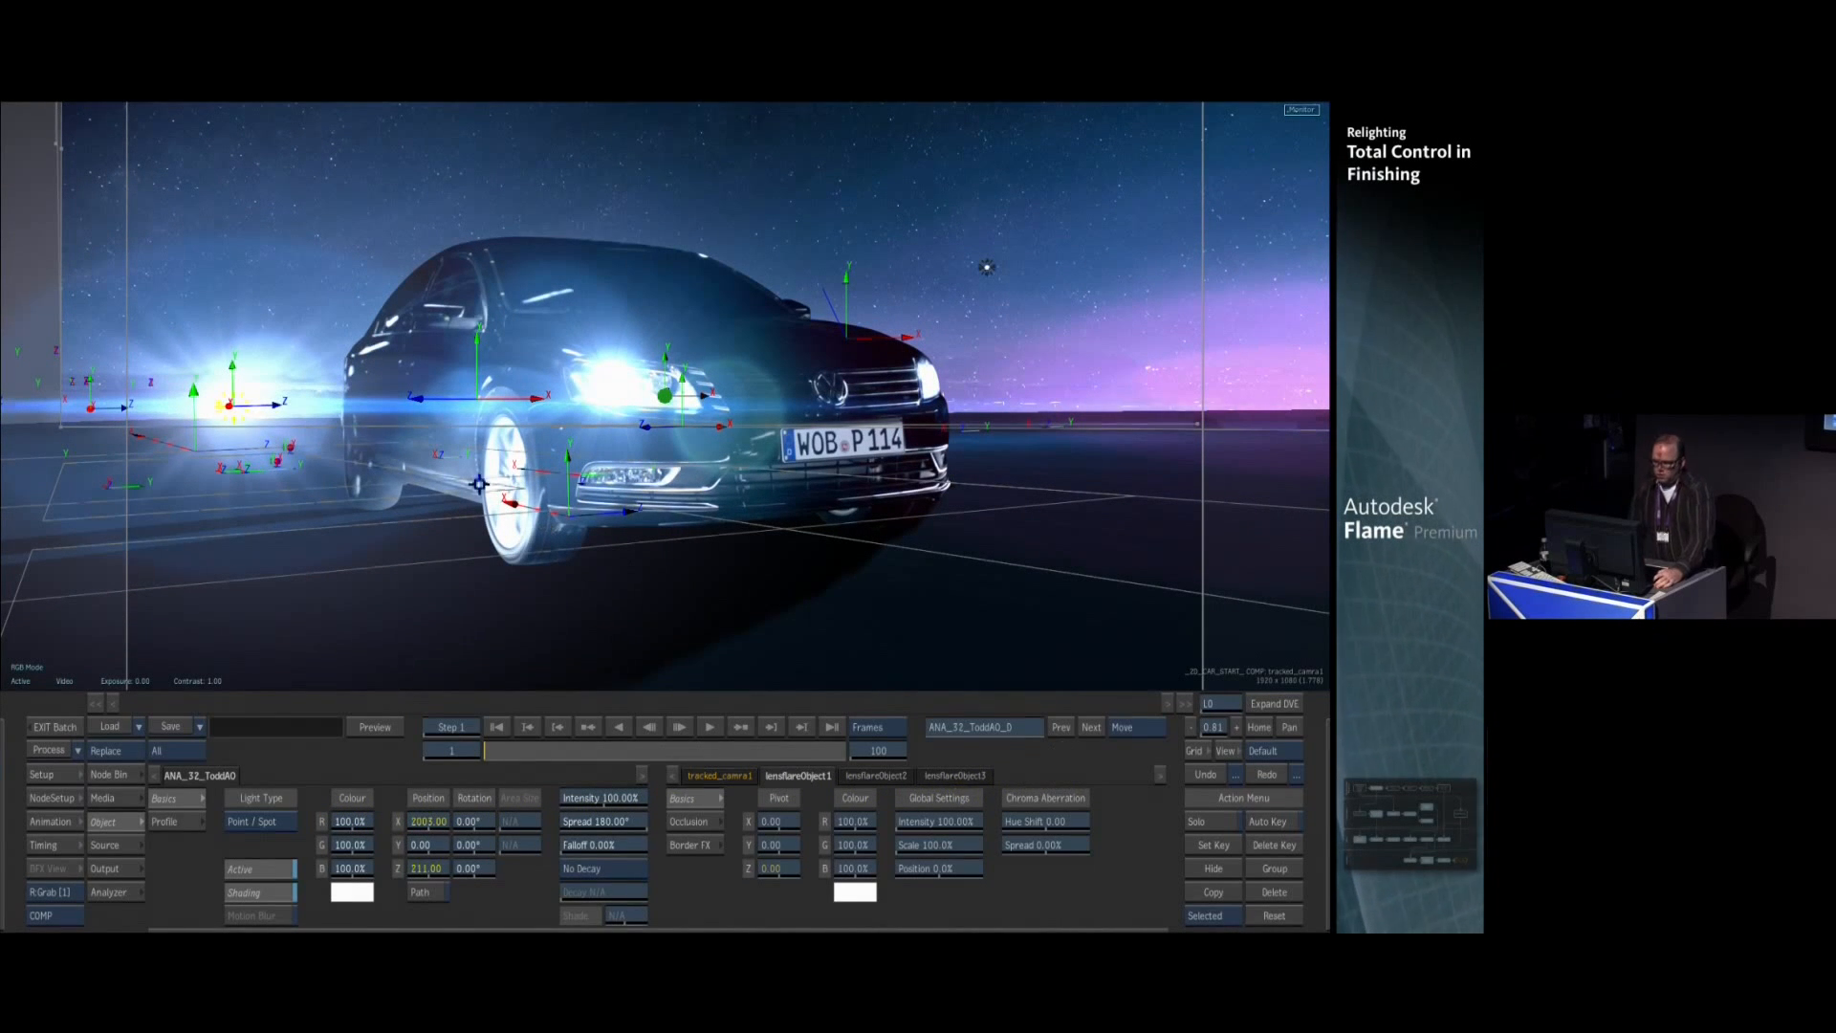
Compare the car composite with and without the lens flare light, leaving the flare shown
key(h)
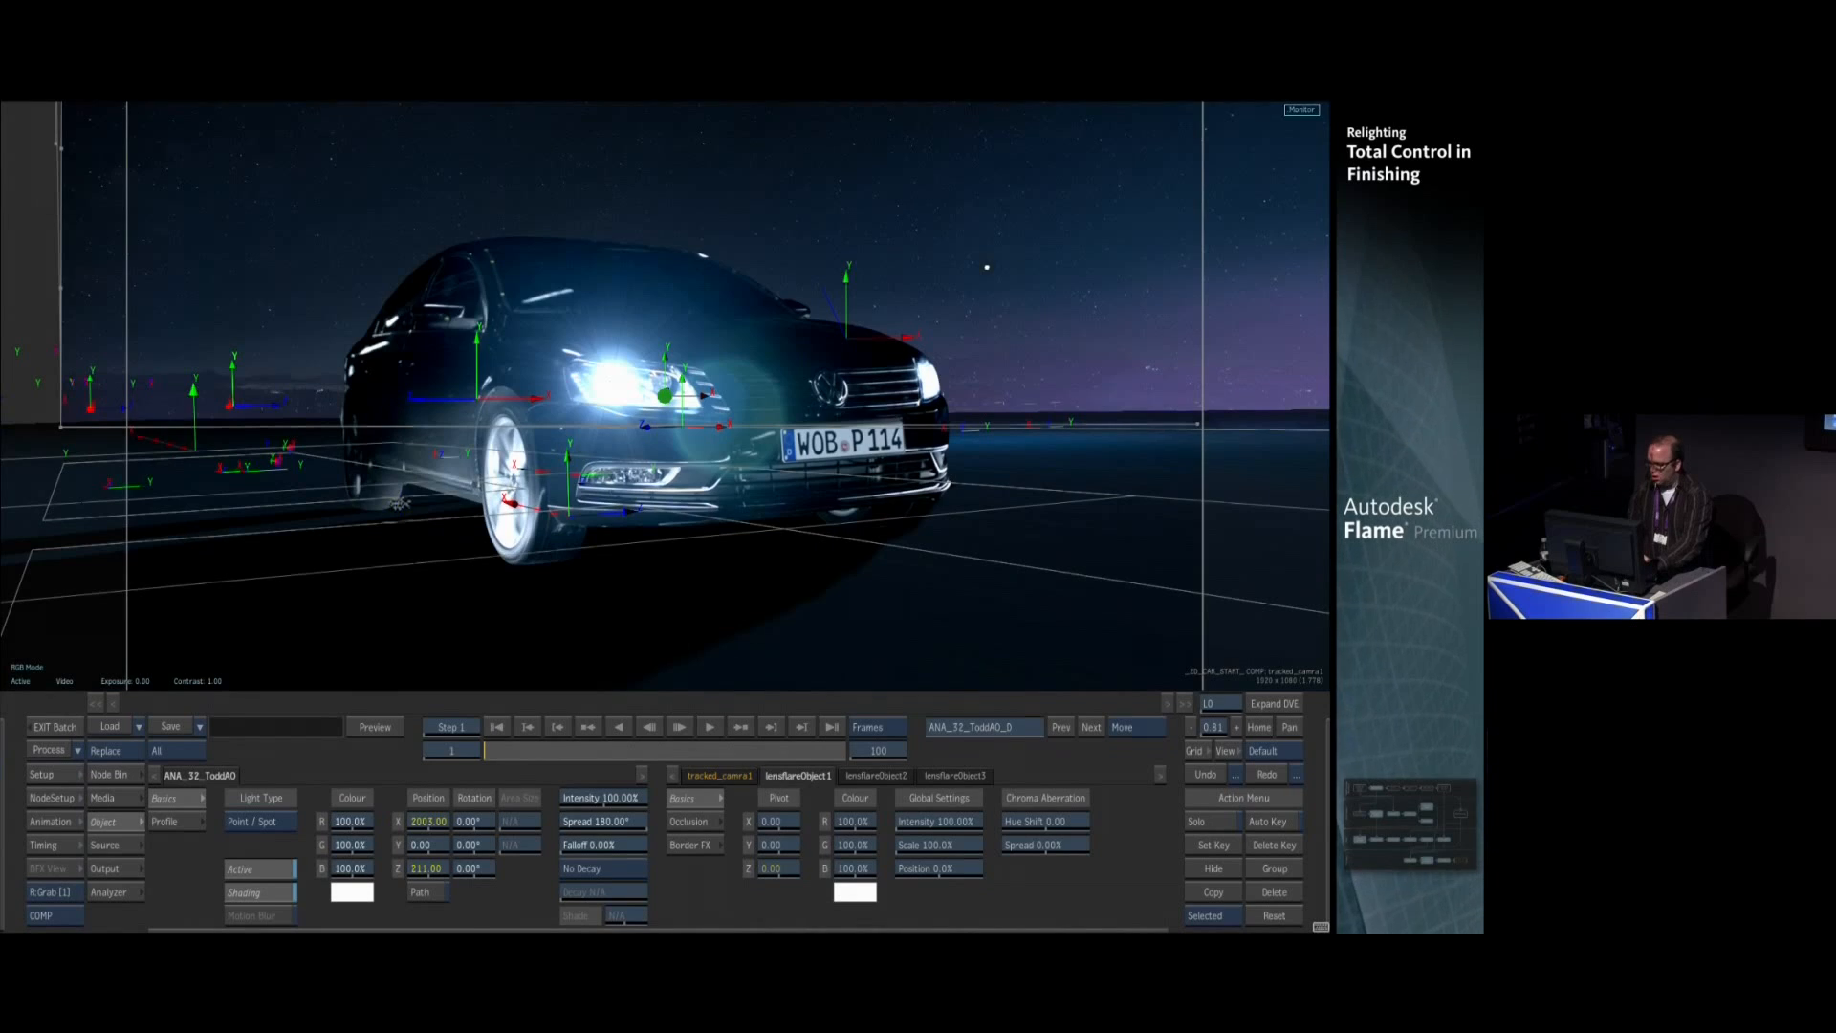
key(h)
key(h)
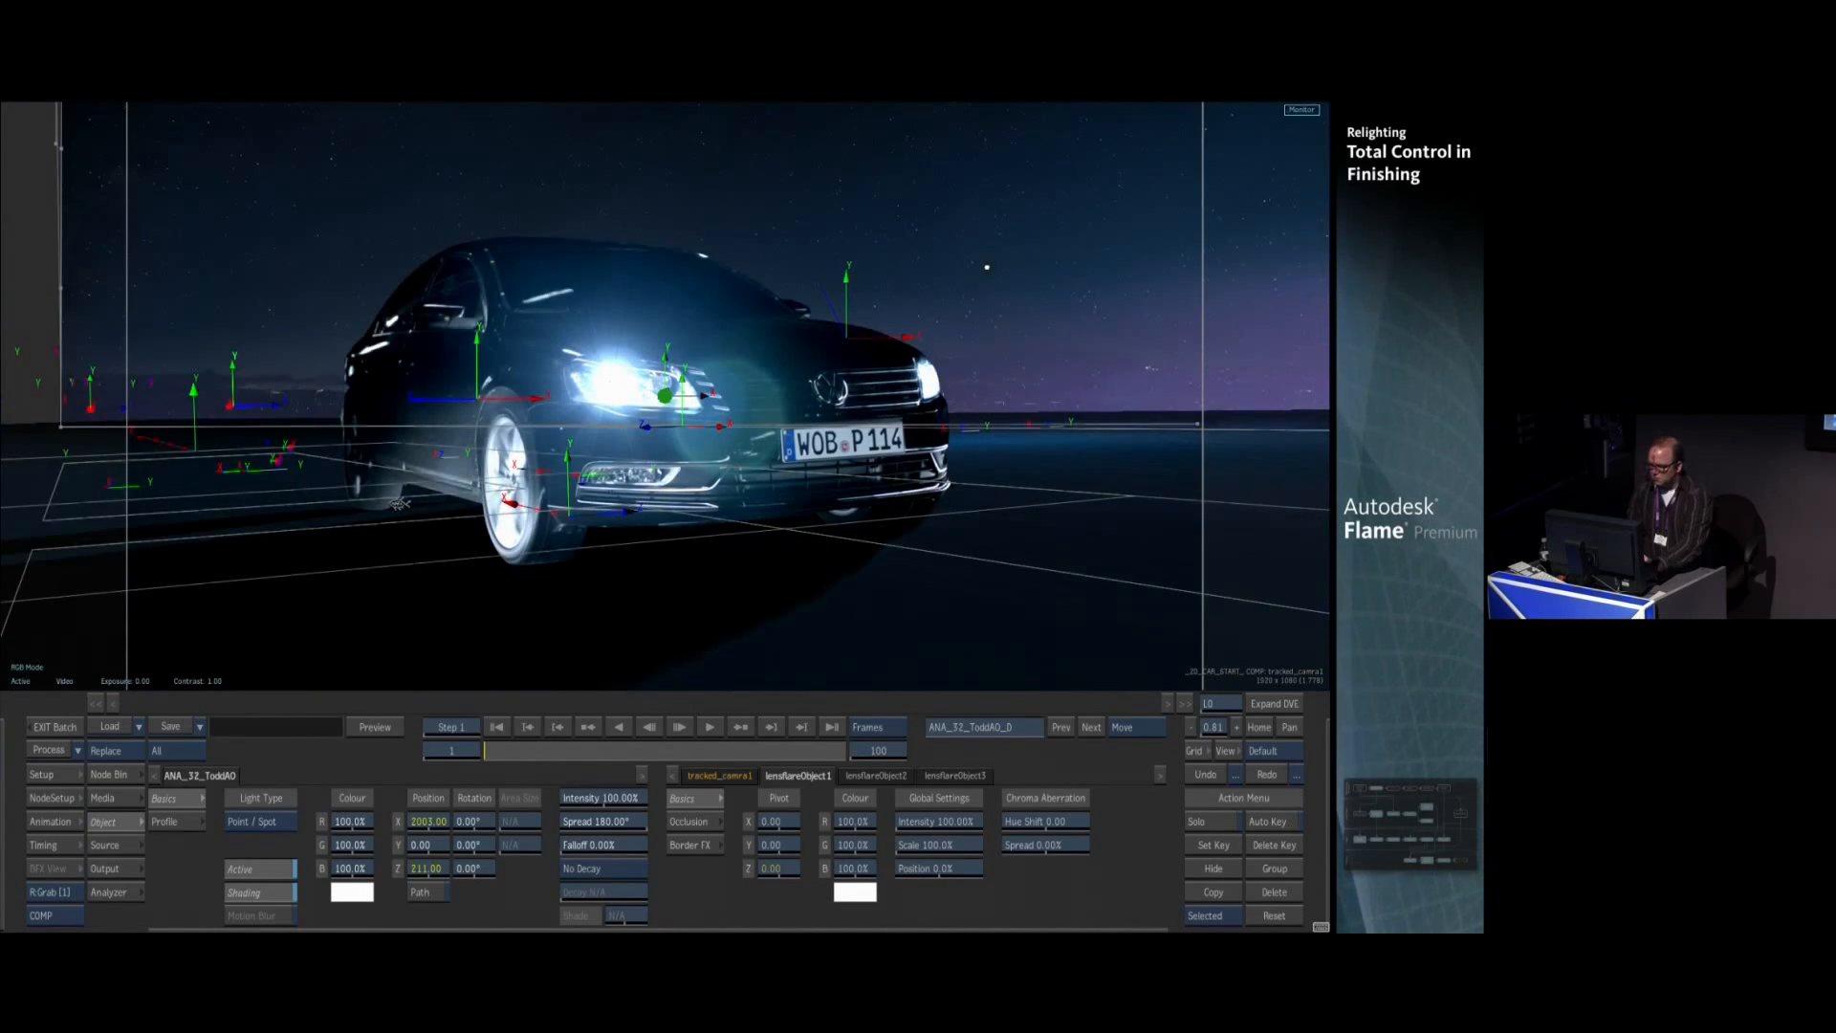
key(h)
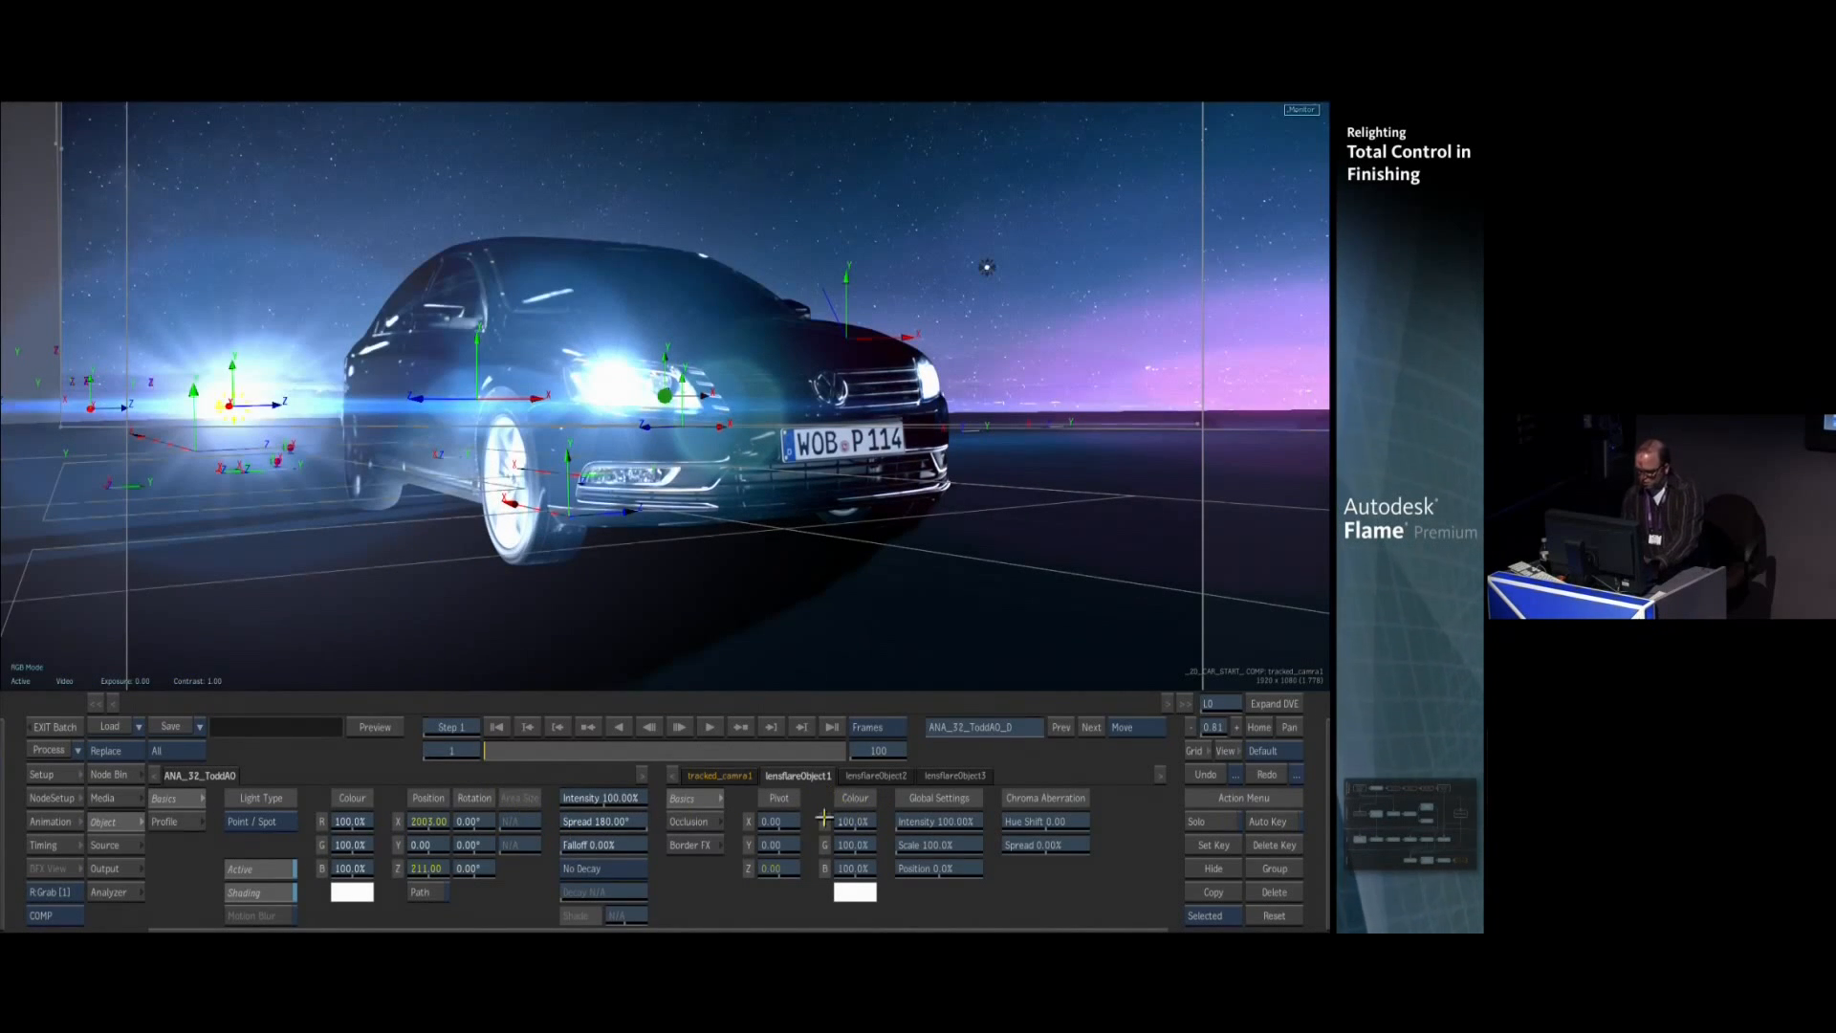
Set lensflareObject1's Y pivot to 101 and its intensity to 112%, and preview the flare along the timeline
drag(810, 854, 812, 866)
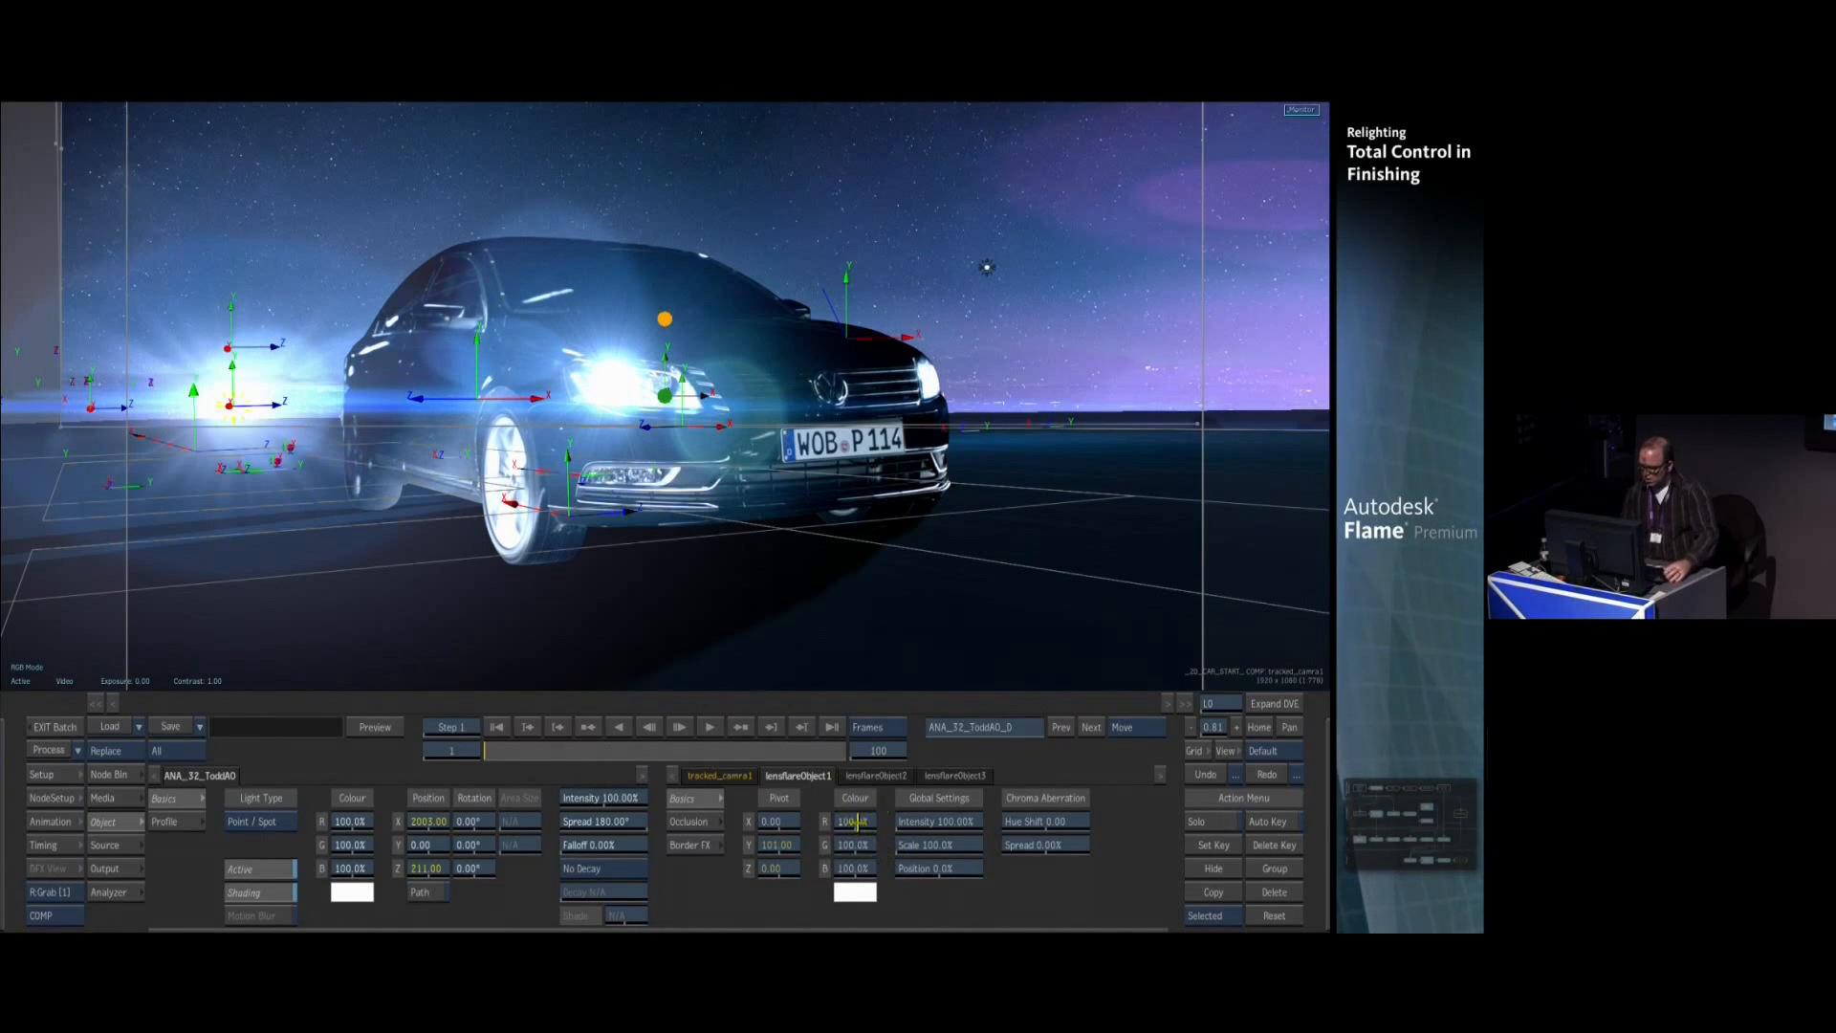
mouse_move(958, 821)
mouse_down()
mouse_move(990, 821)
mouse_move(930, 823)
mouse_up()
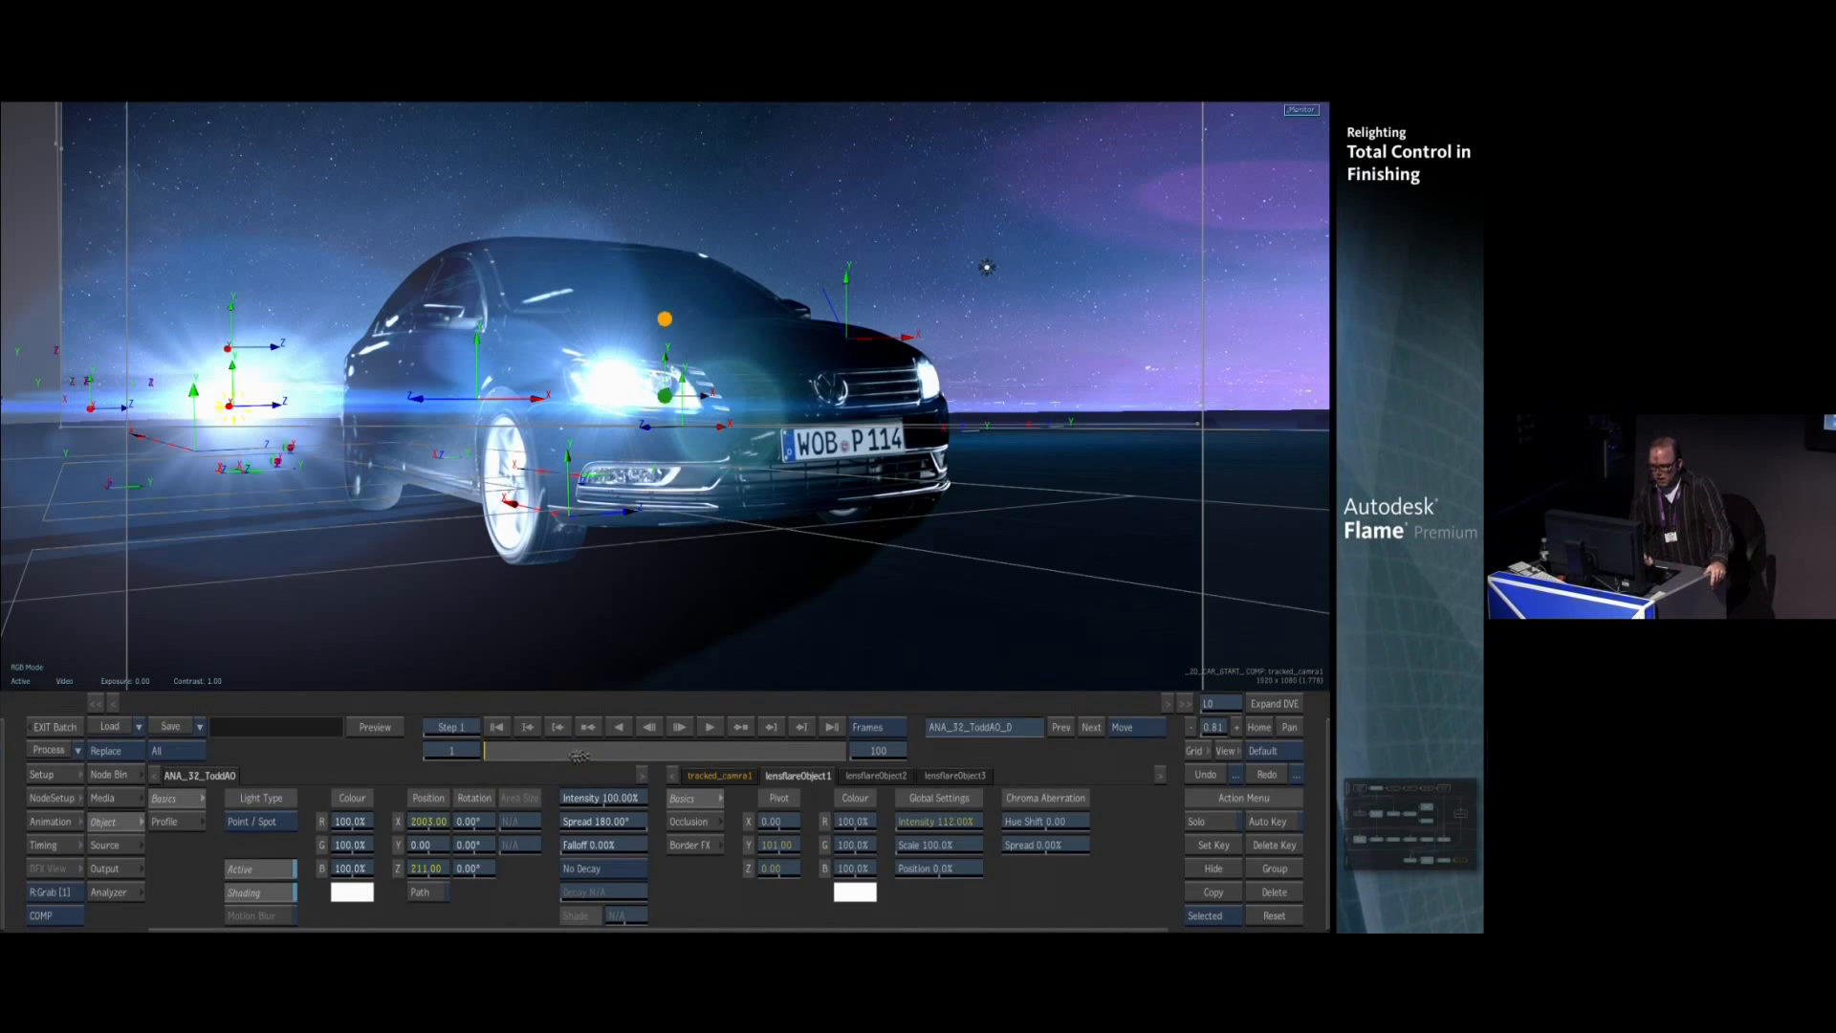
drag(601, 756, 765, 749)
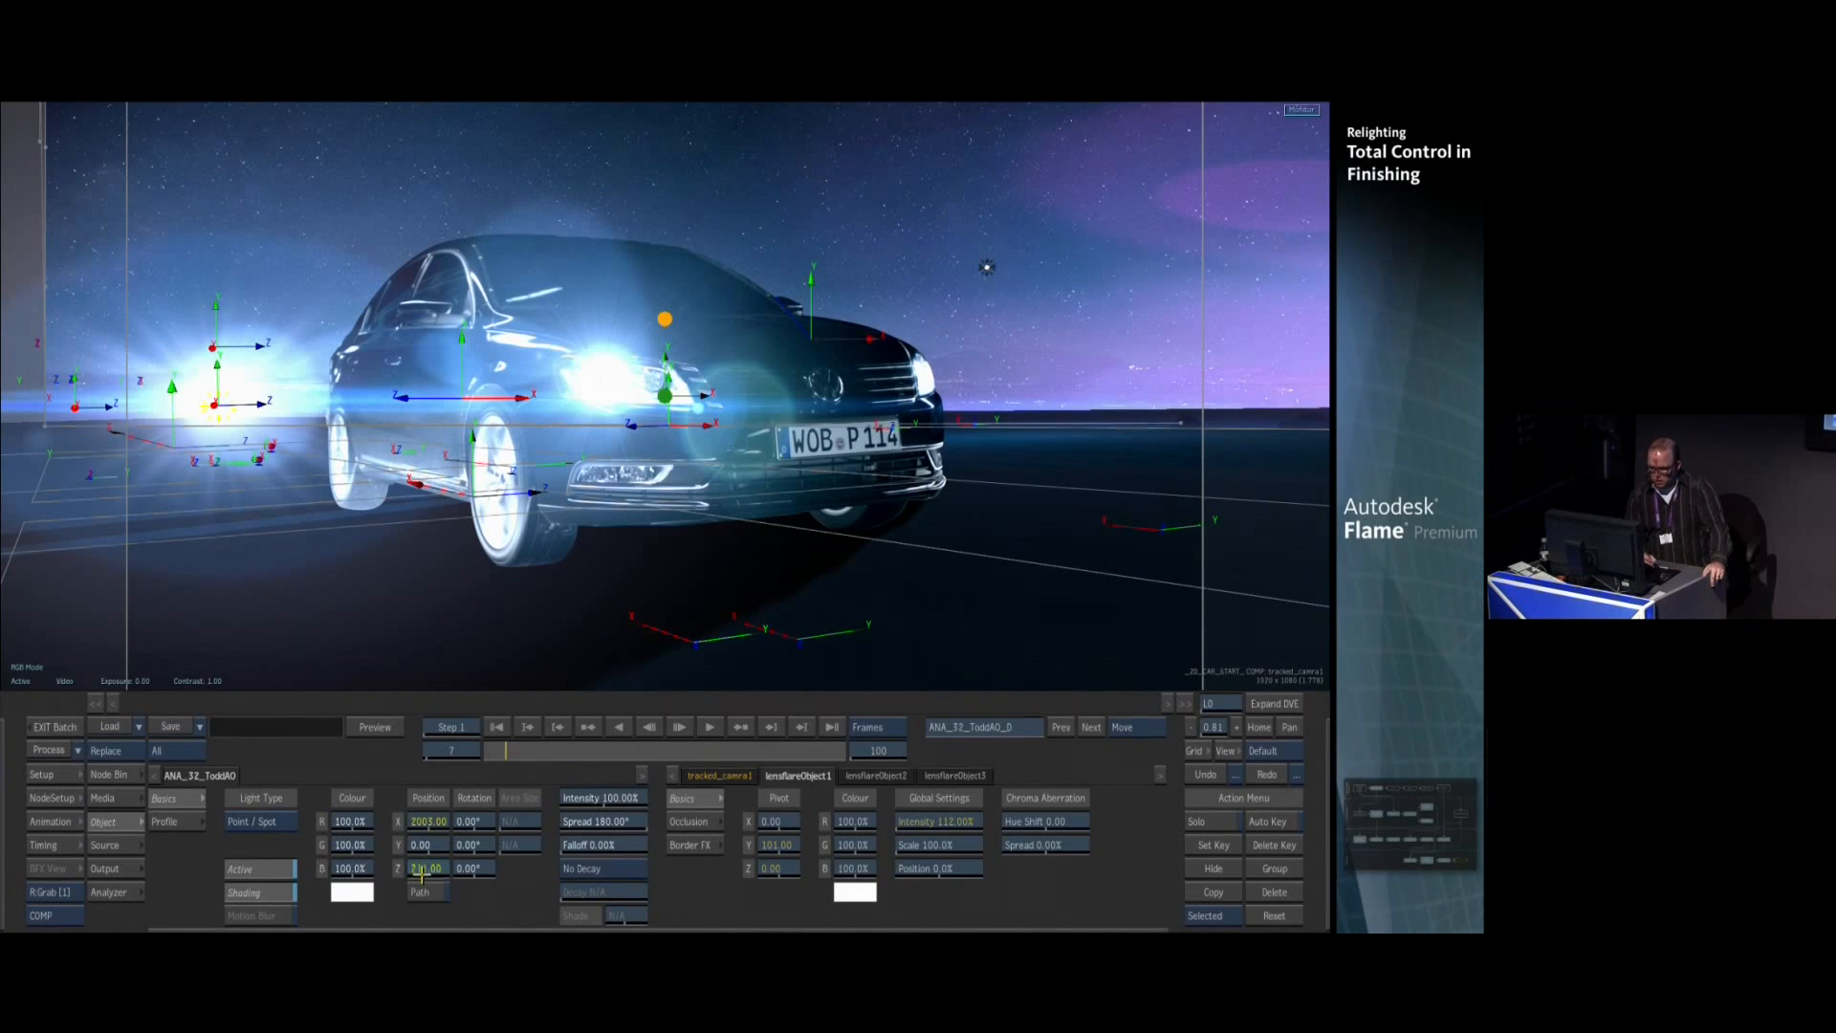
Move the flare light behind the car to X 1957.77, Y 73.20, Z 411.95, and review it through to frame 100
drag(497, 880, 469, 882)
drag(344, 296, 340, 360)
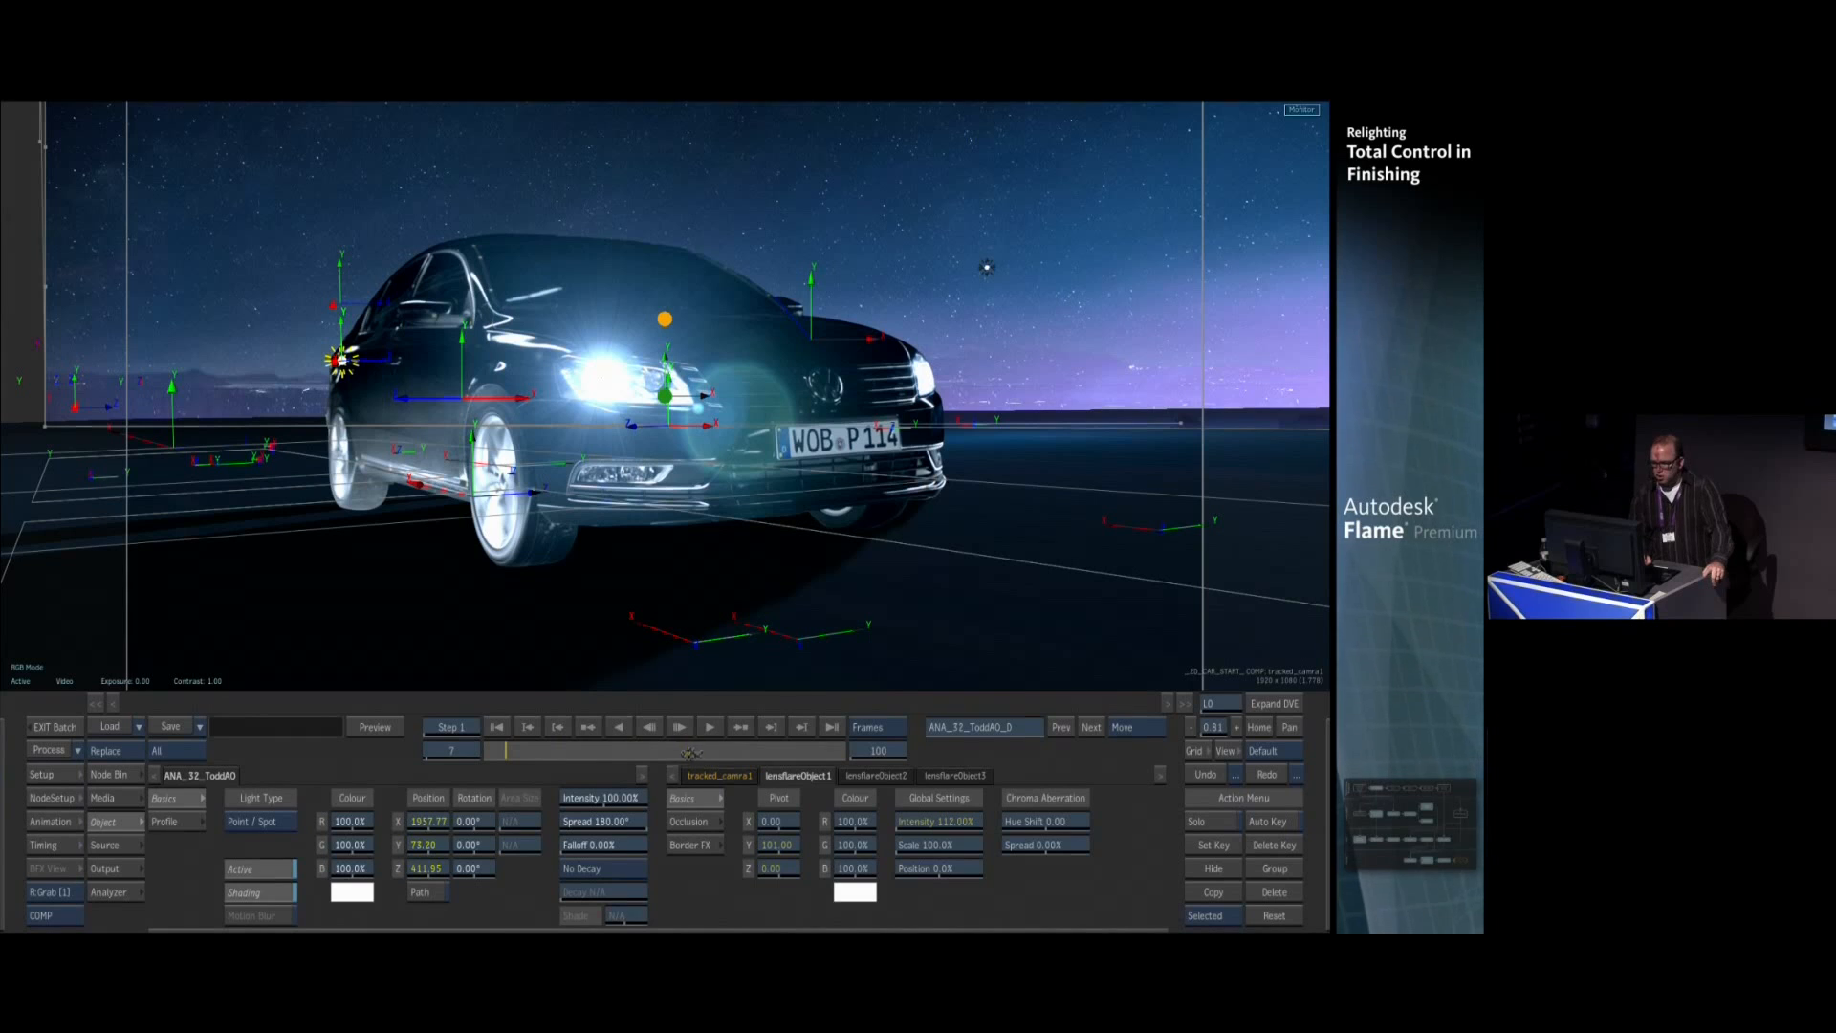
drag(728, 752, 772, 749)
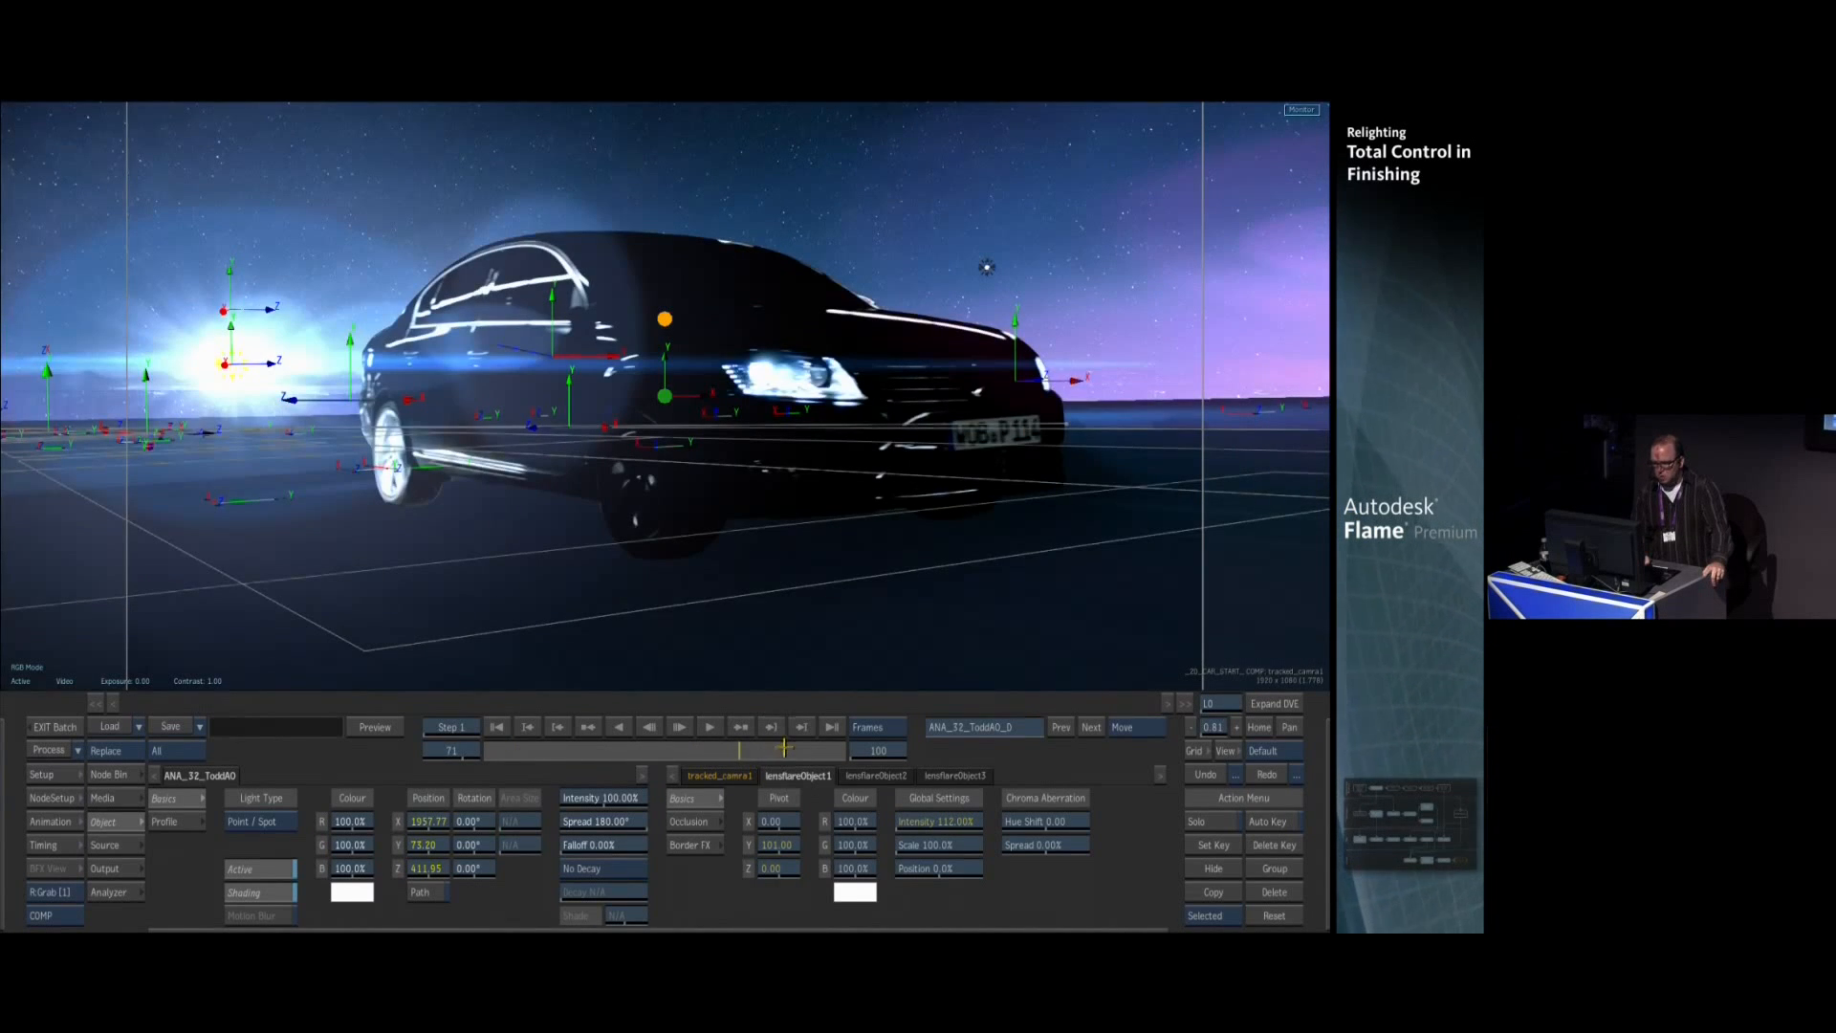
drag(813, 752, 918, 756)
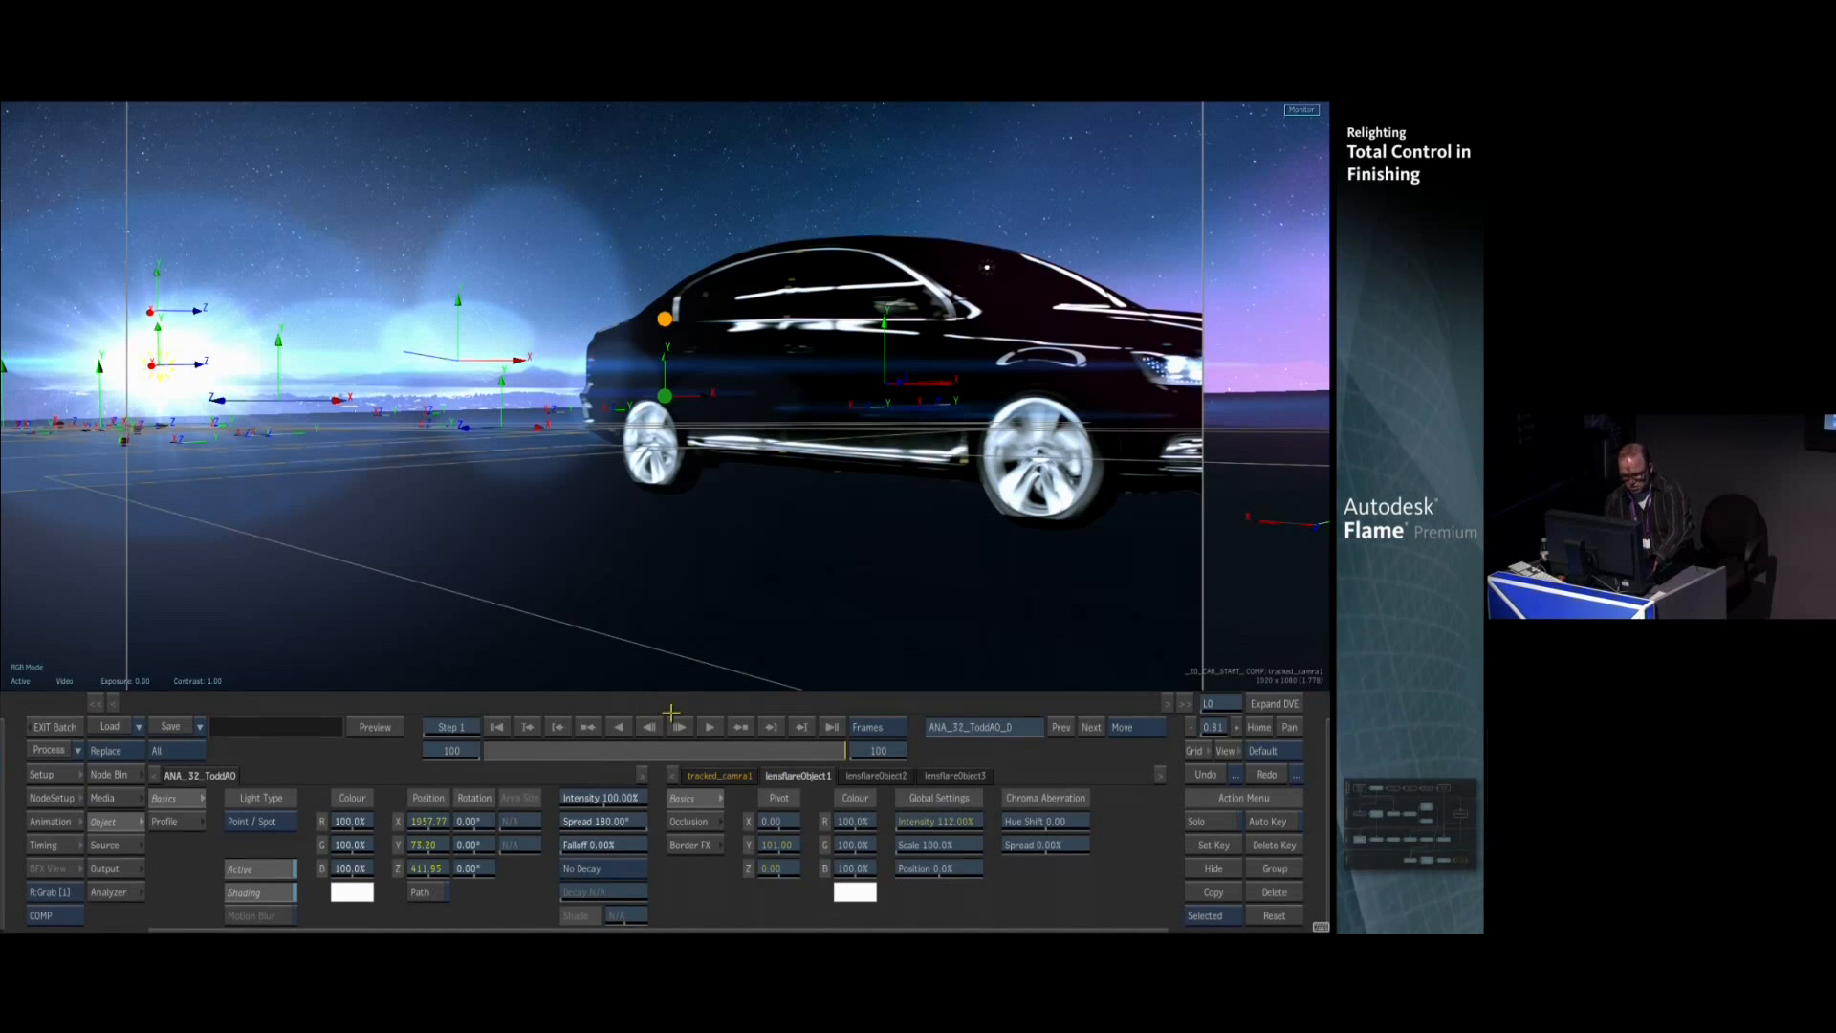
Orbit the scene in the Working view and examine how the camera and car card travel along the ground planes over time
key(F5)
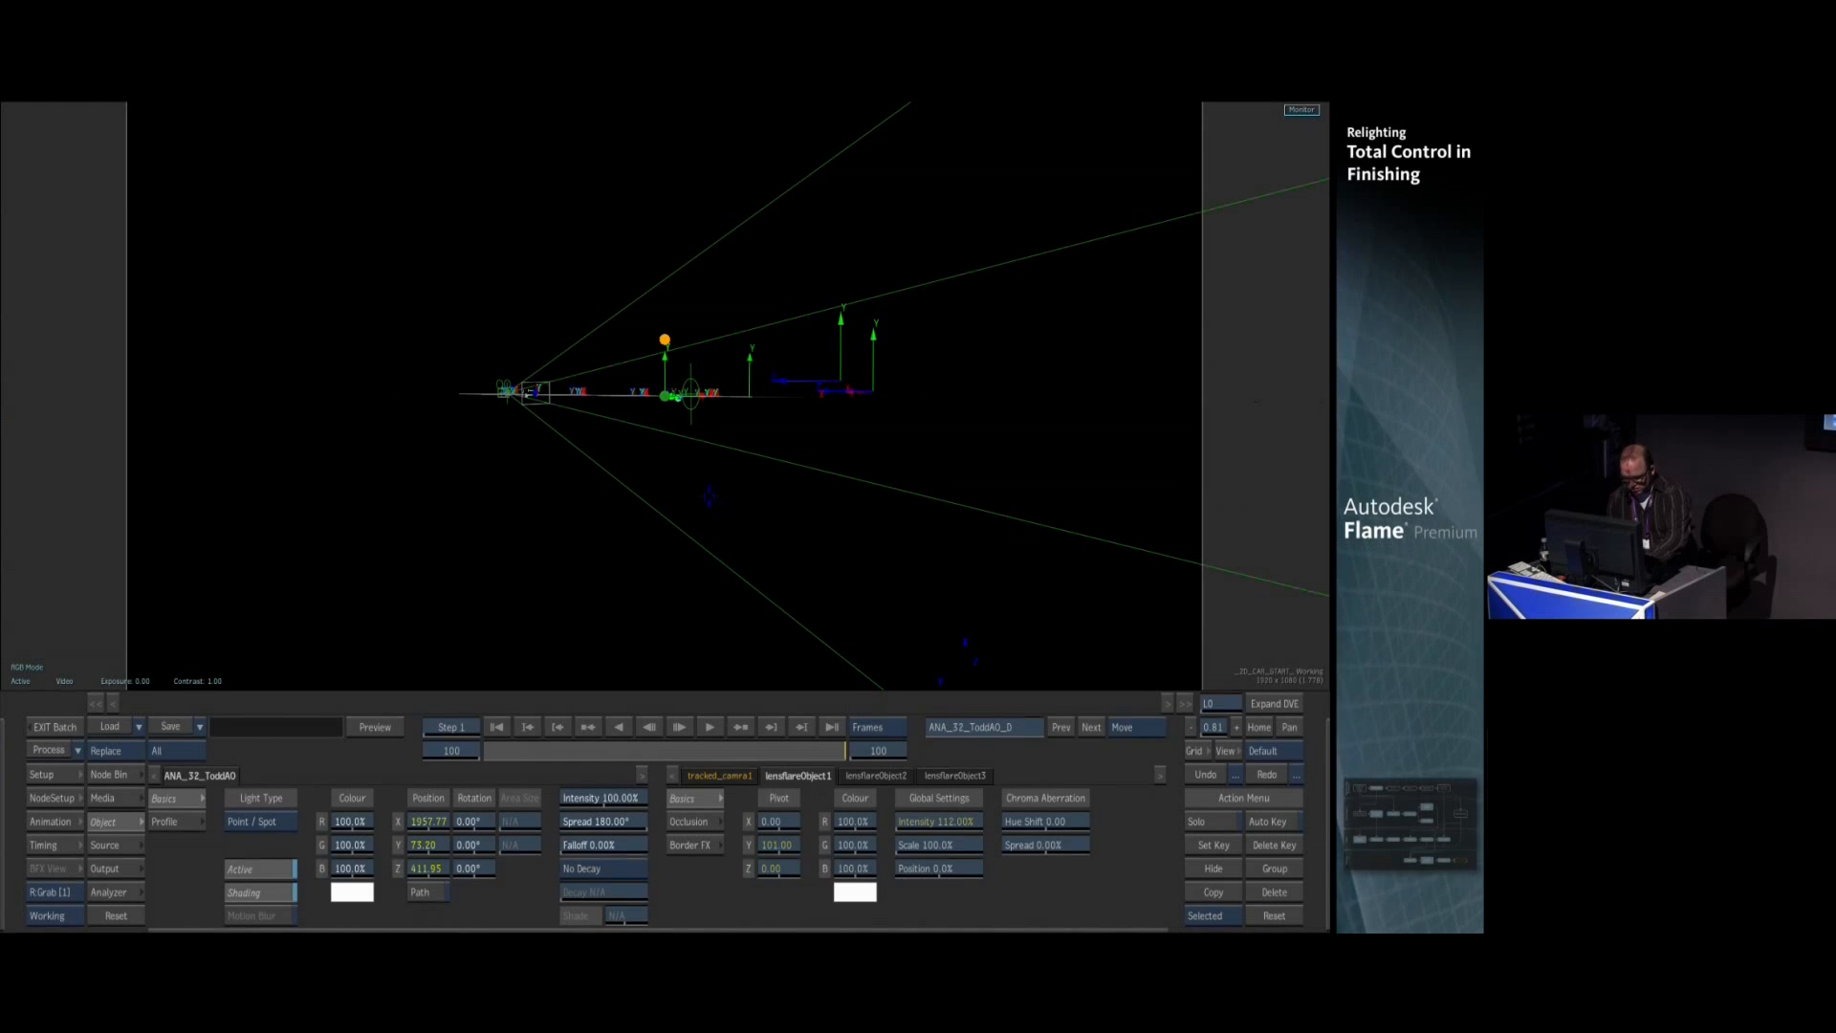
drag(629, 511, 708, 650)
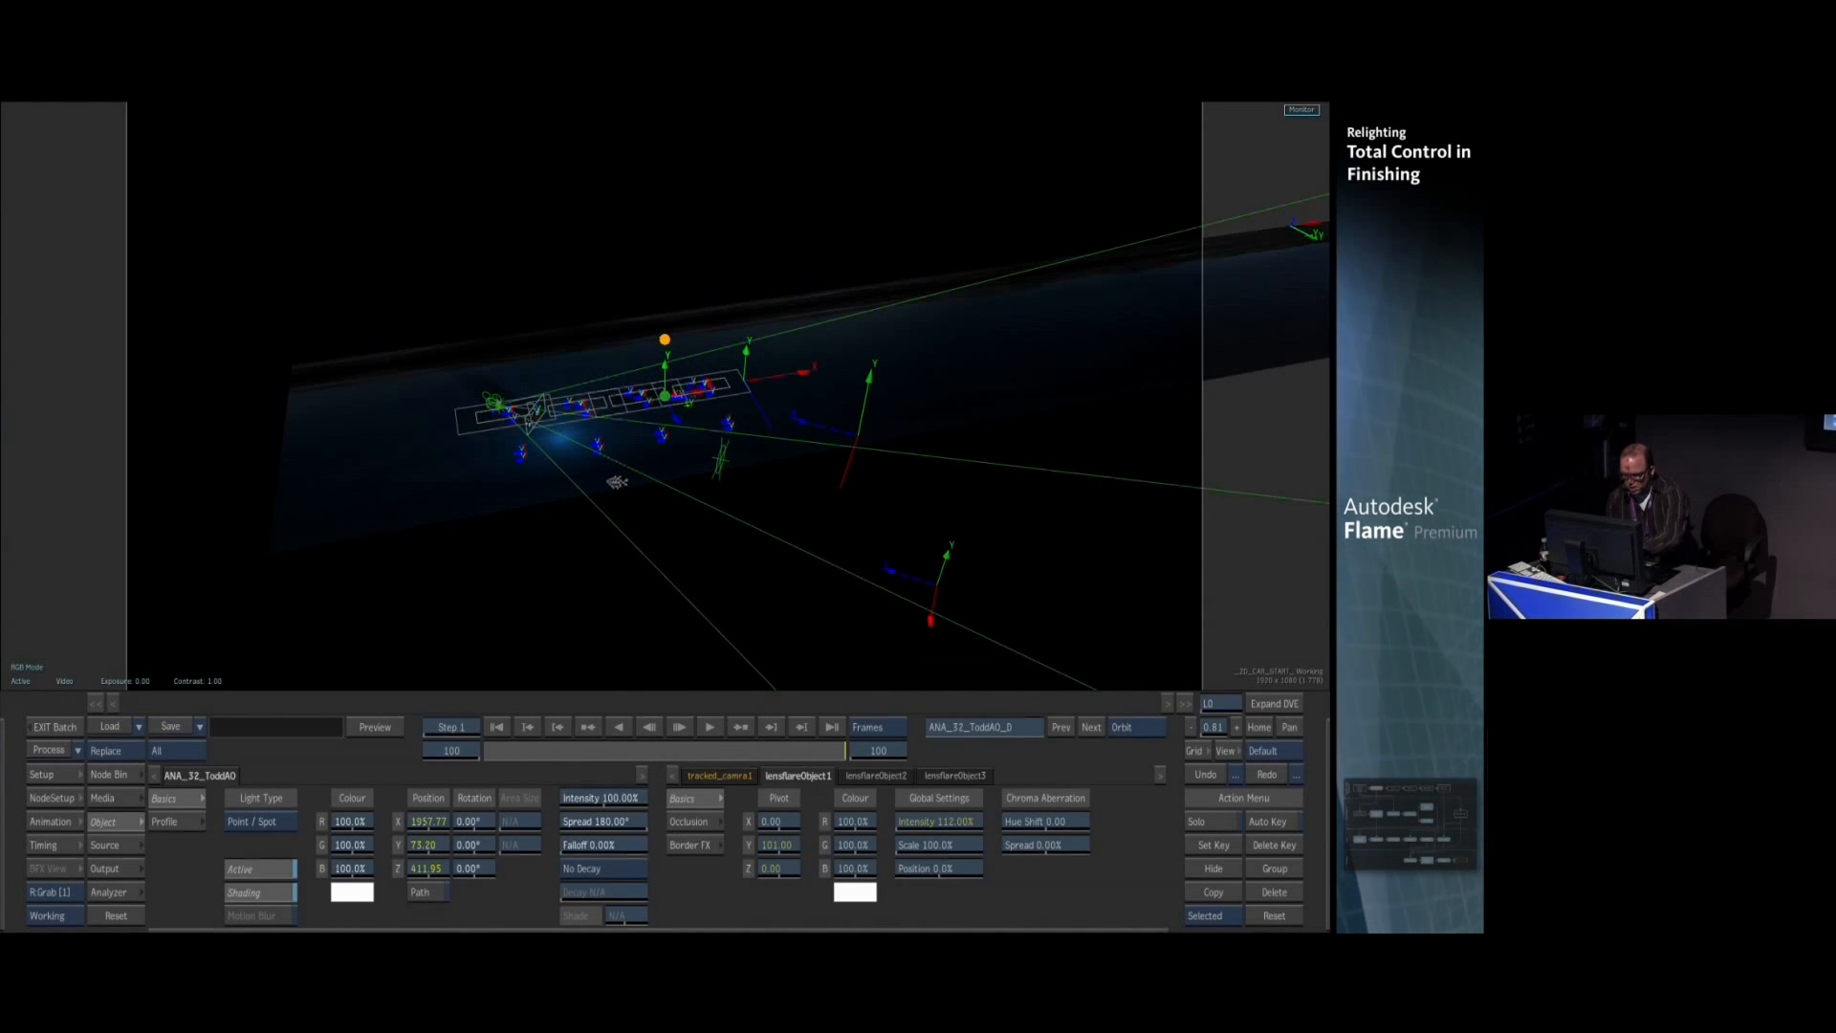
key(ctrl+p)
drag(684, 638, 837, 619)
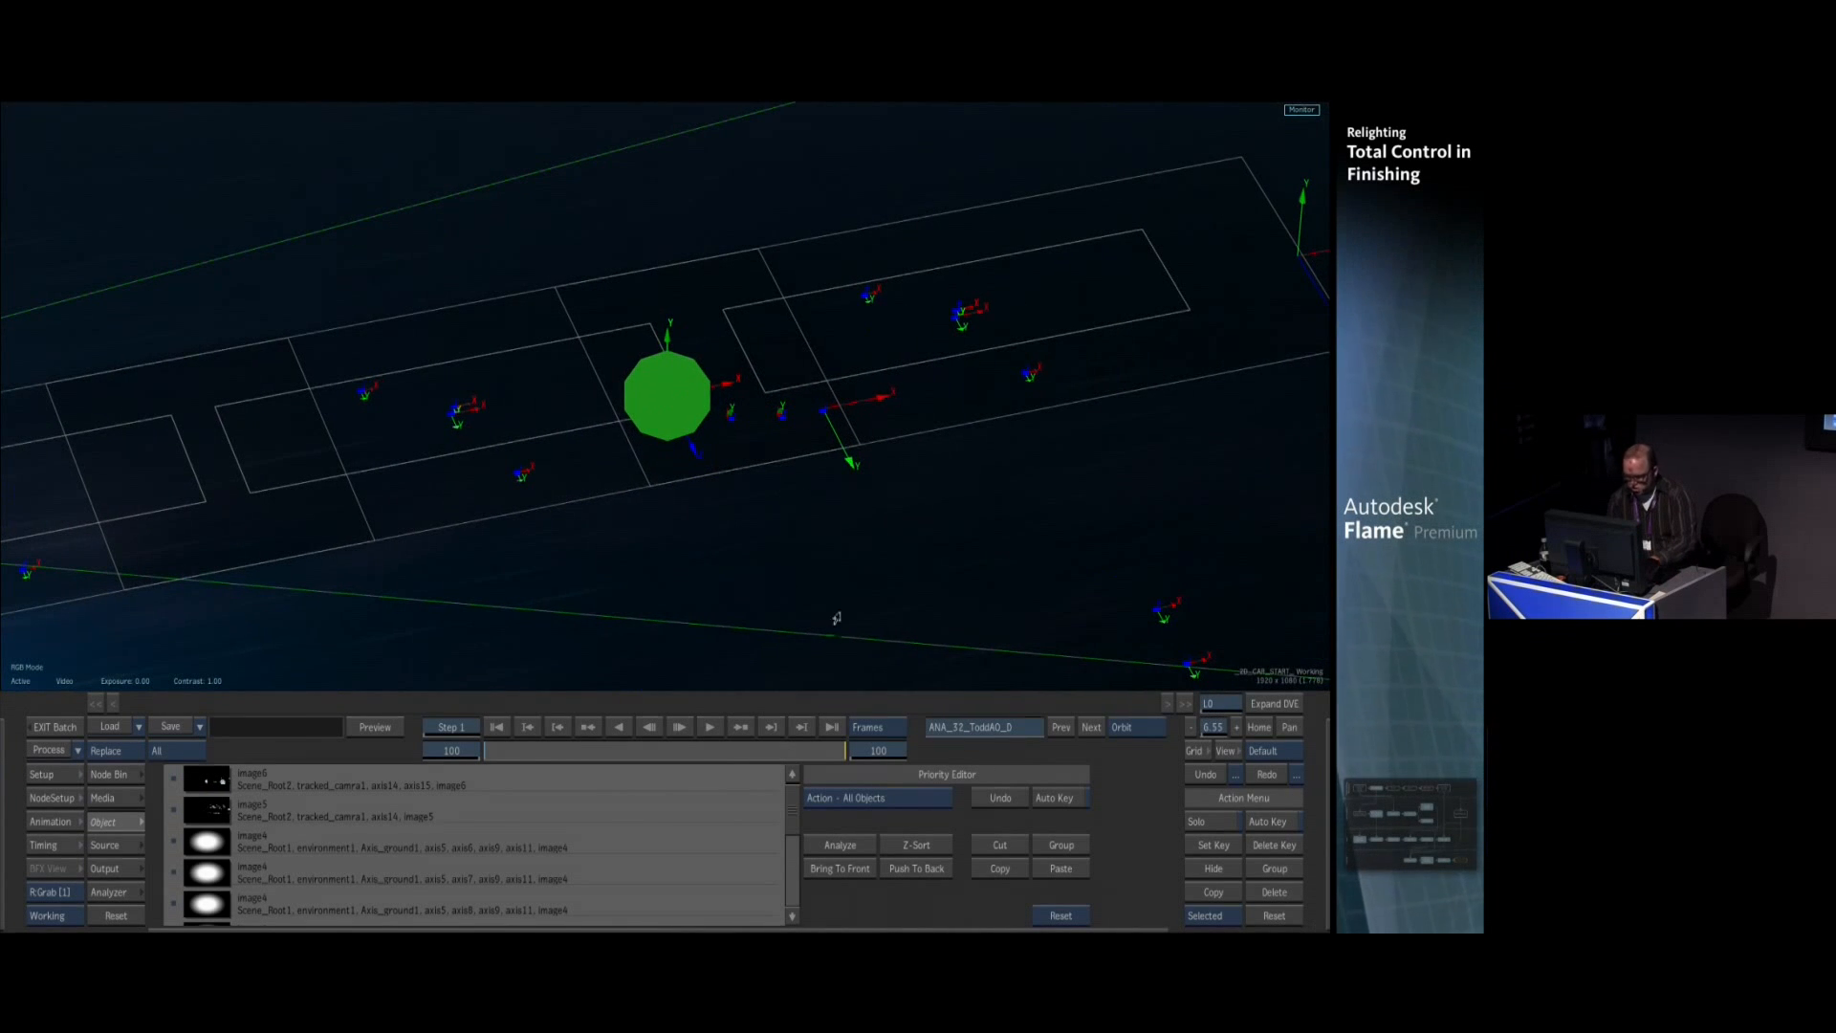
click(1121, 725)
click(1138, 368)
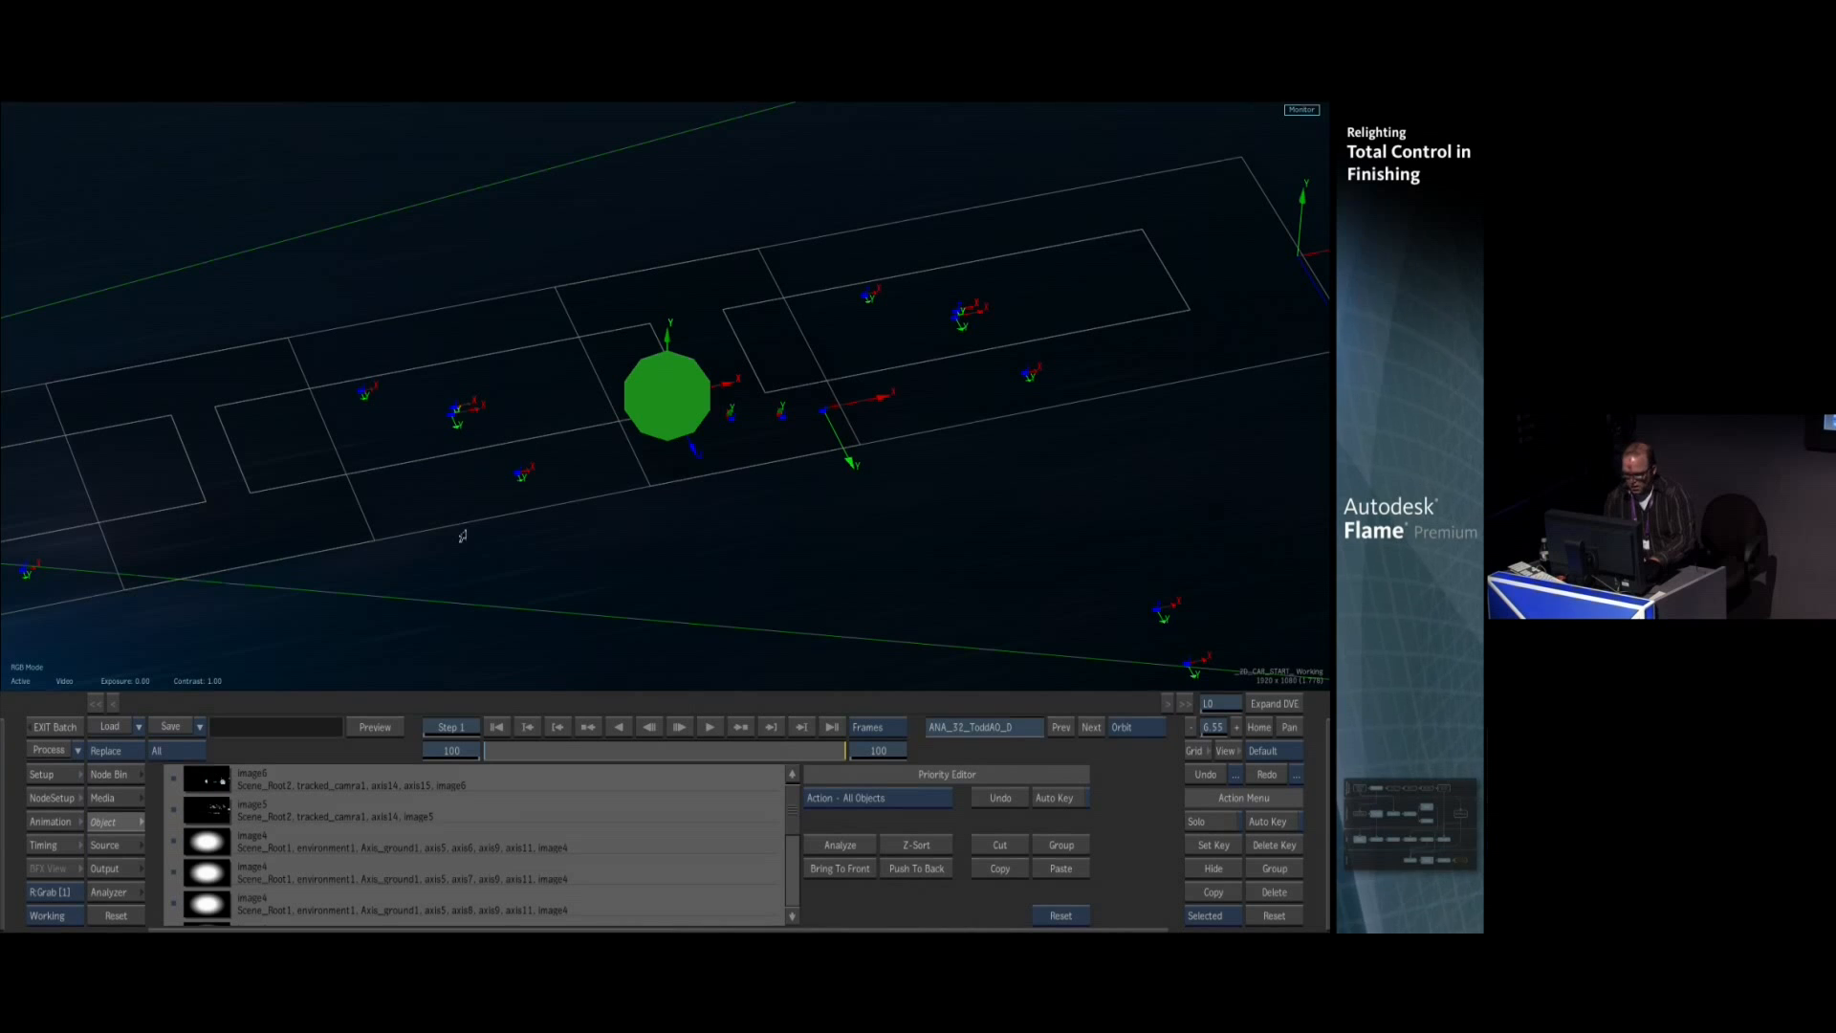
drag(660, 483, 706, 543)
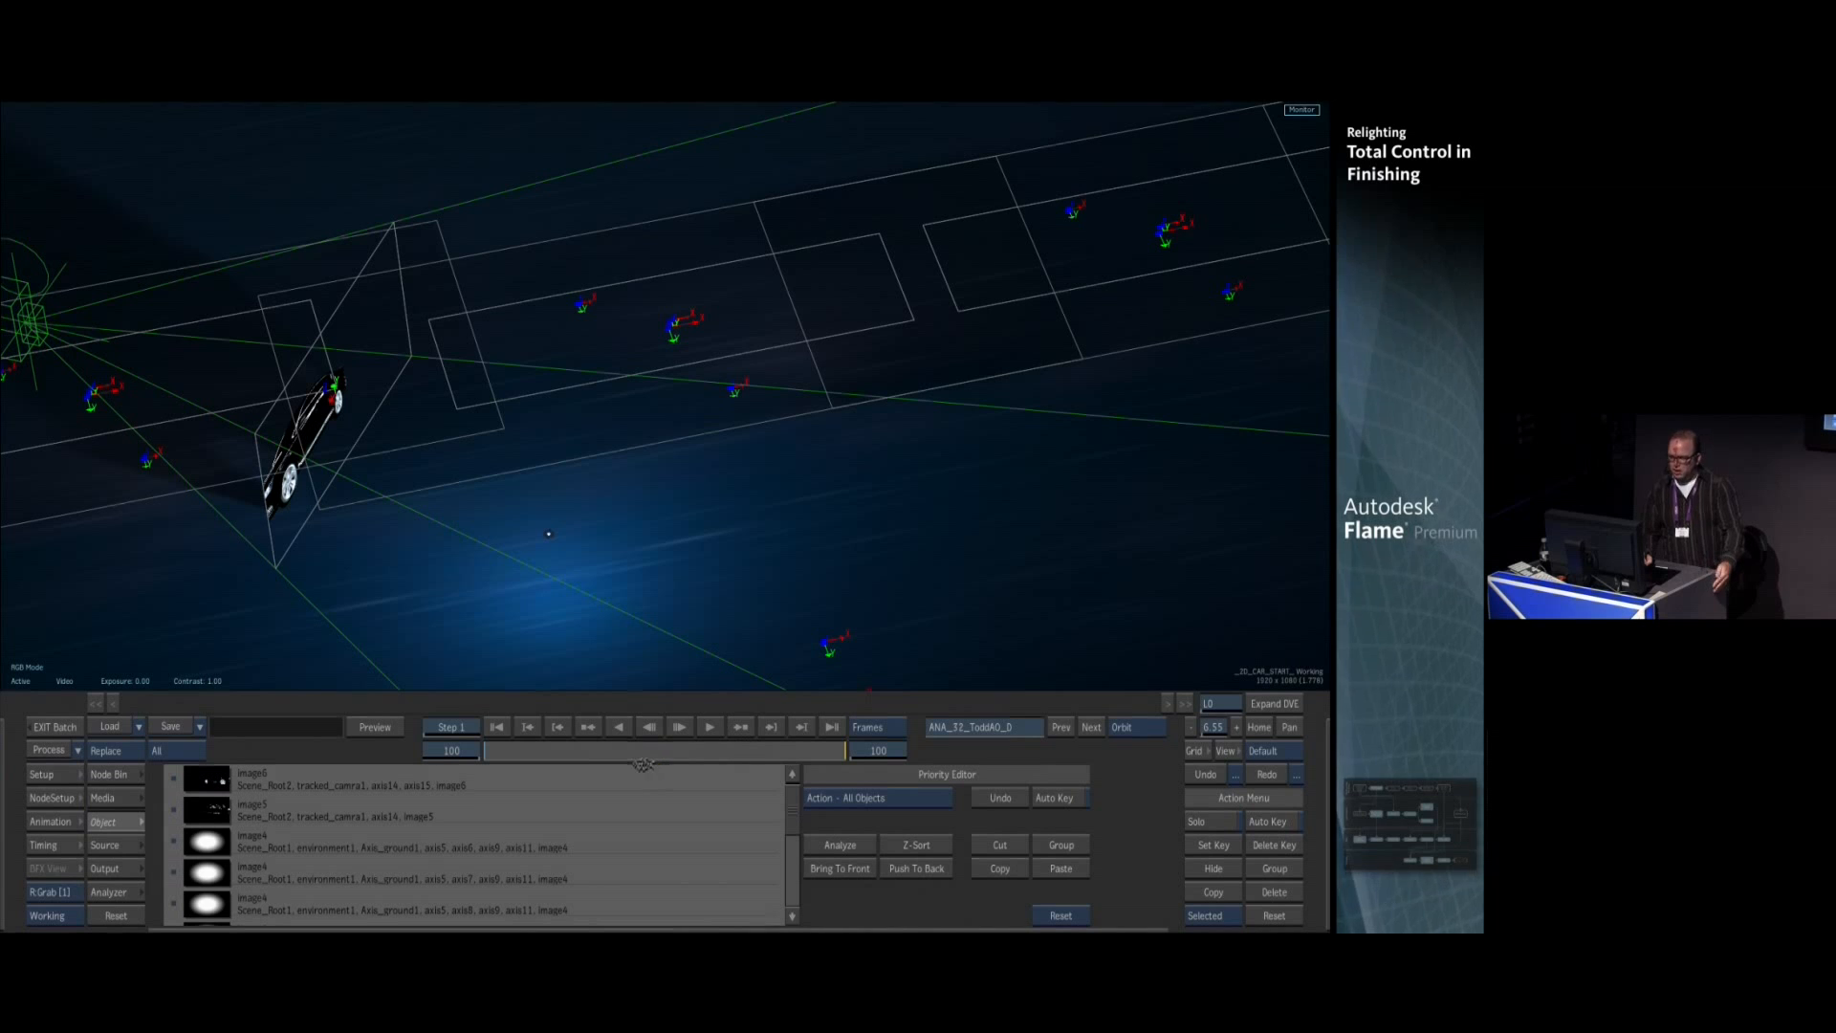
drag(593, 760, 527, 751)
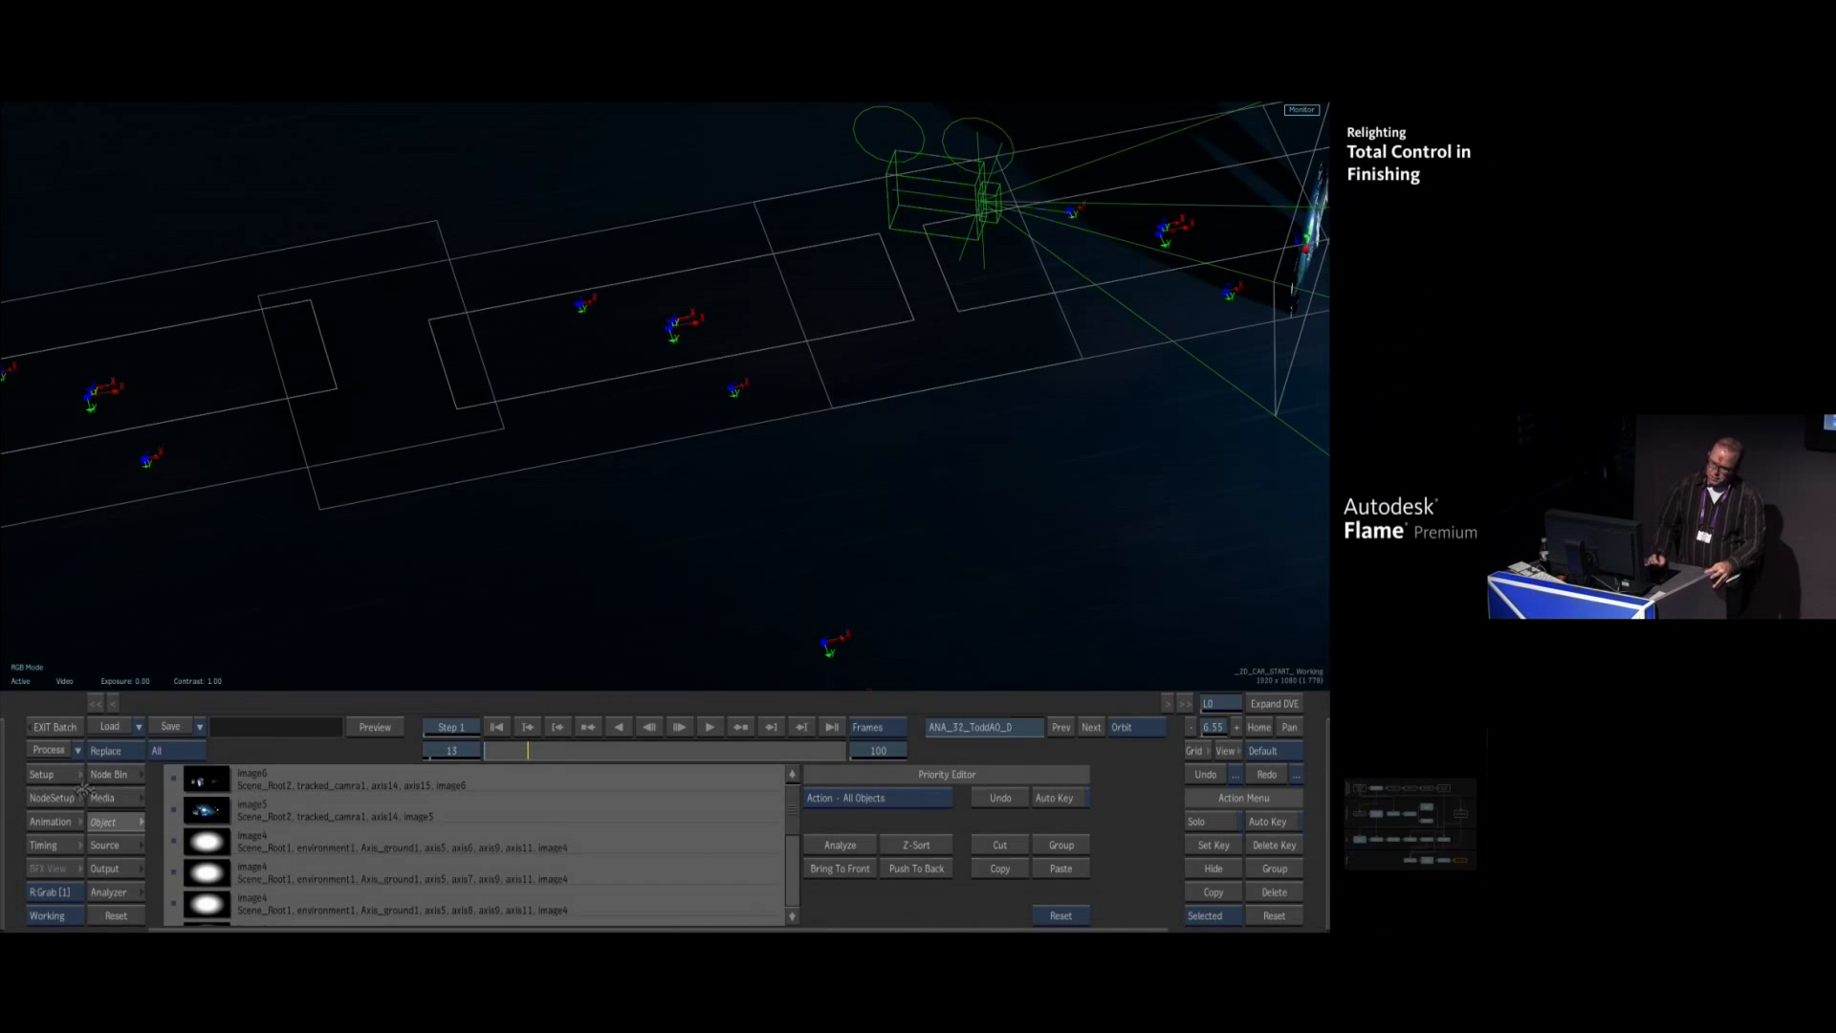
Return to the full Batch schematic and replace the 2D car composite with an empty setup
mouse_move(3, 842)
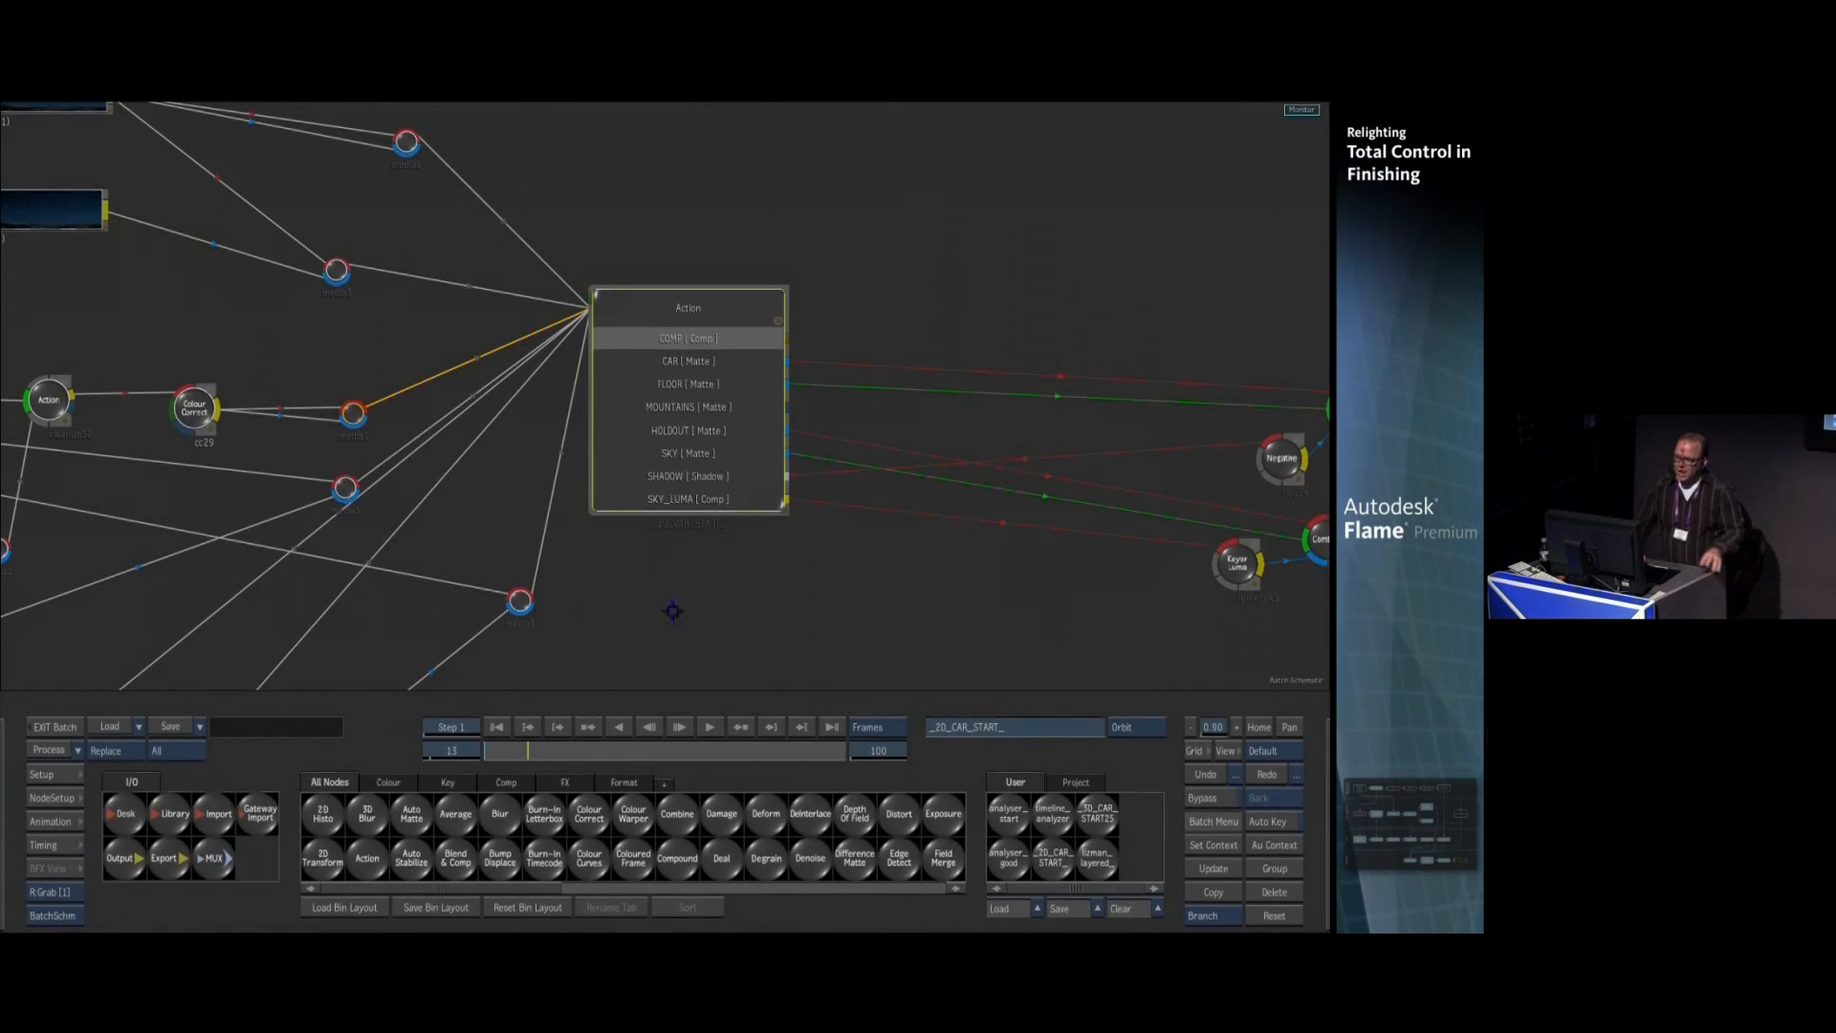
key(Home)
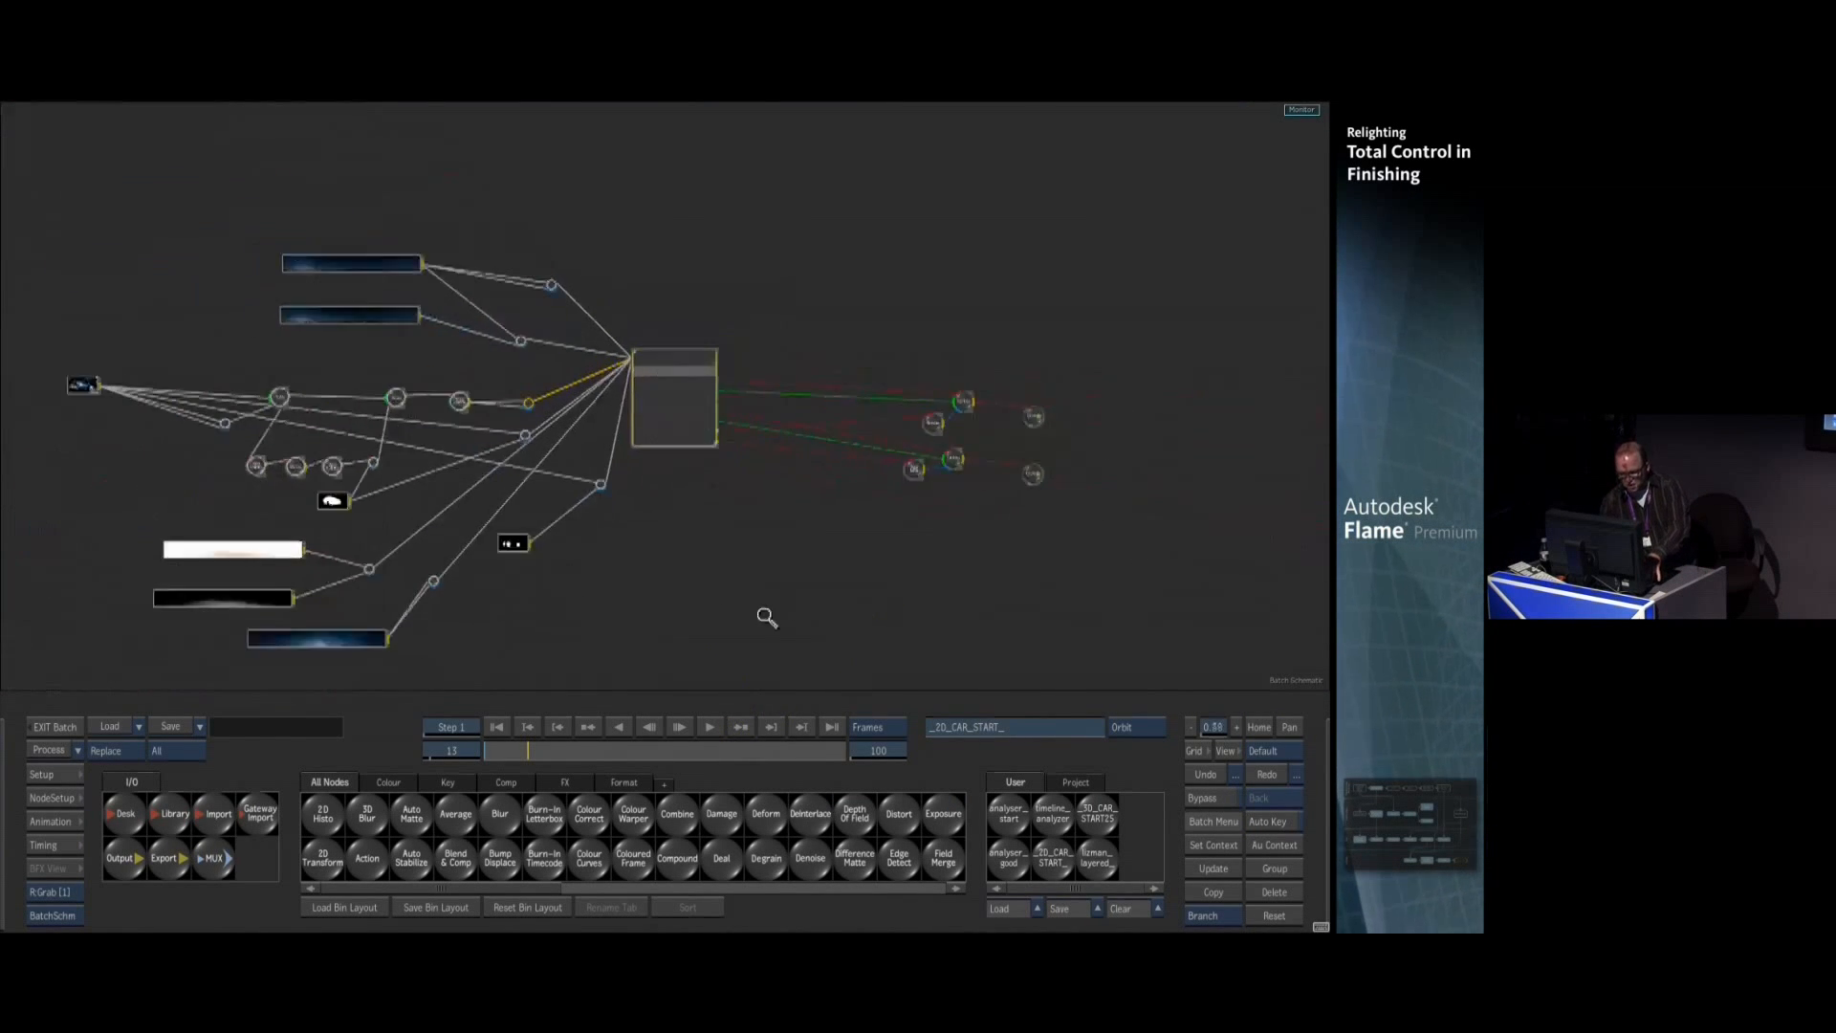
click(122, 727)
click(106, 721)
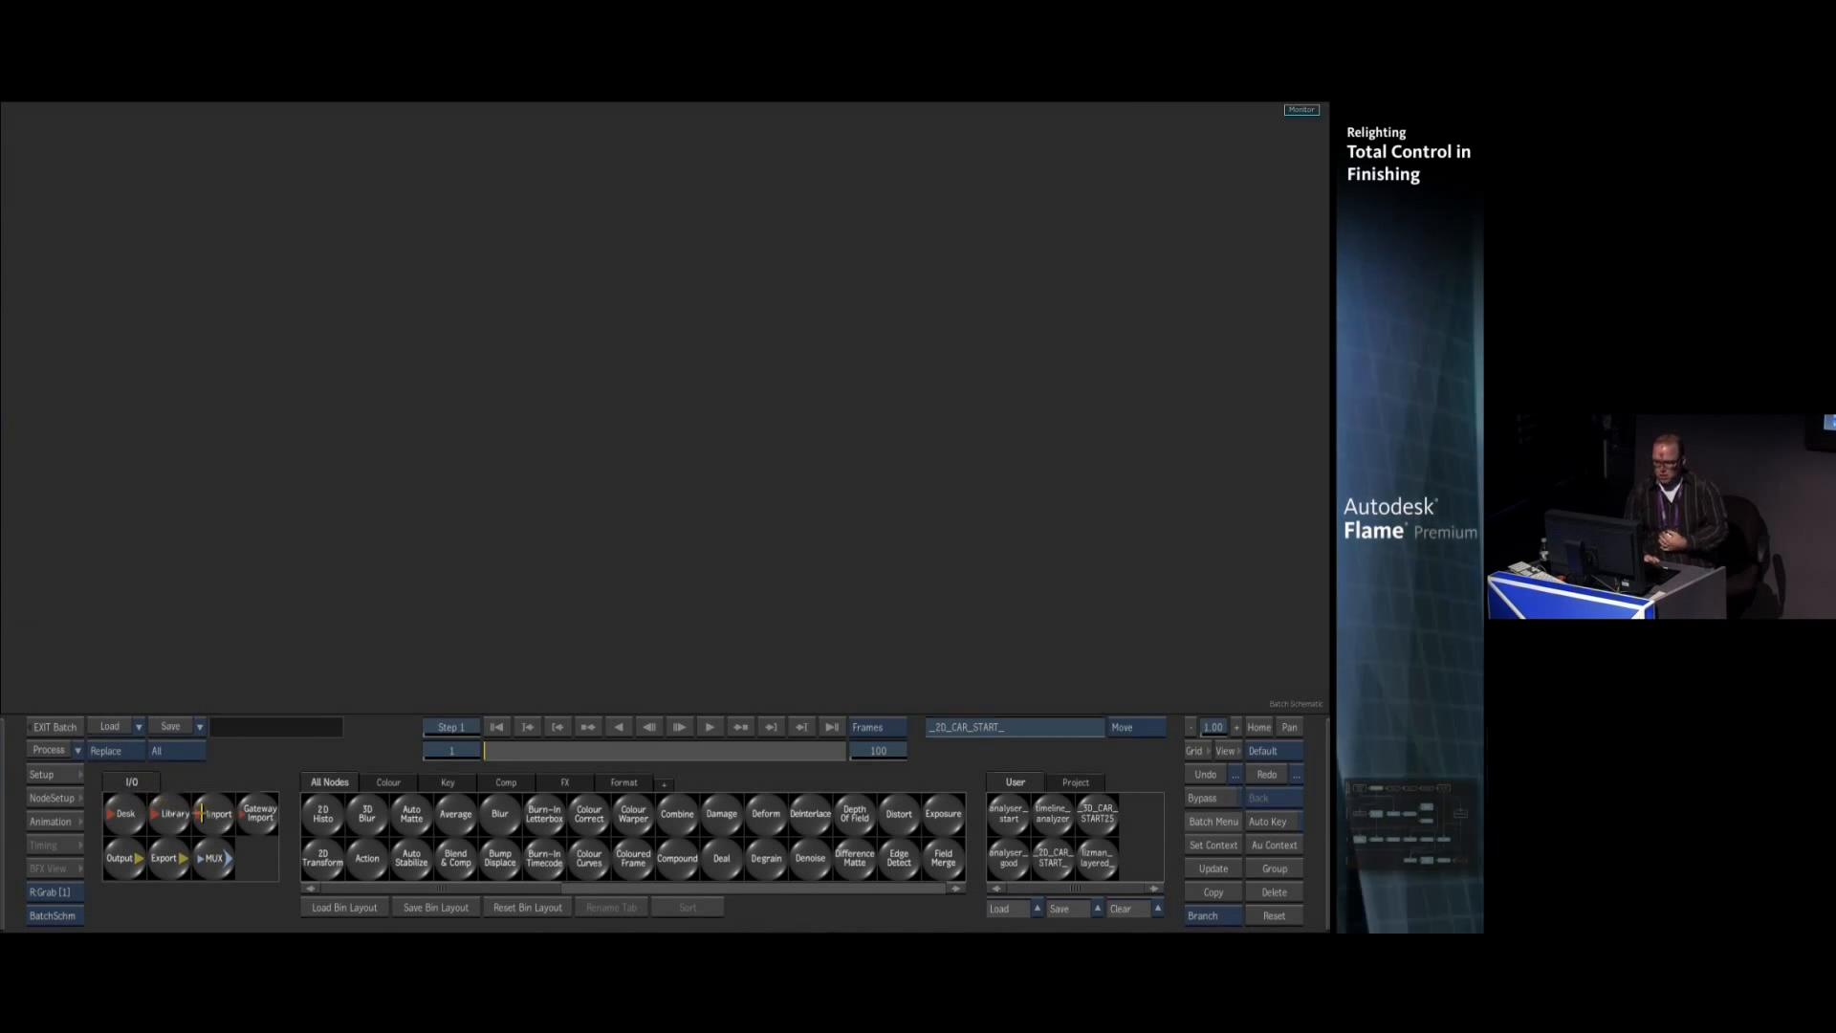
Bring the Car_Ref_Env_noXY_Main_EXR clip from the desktop into Batch and view its result on an early frame
click(125, 814)
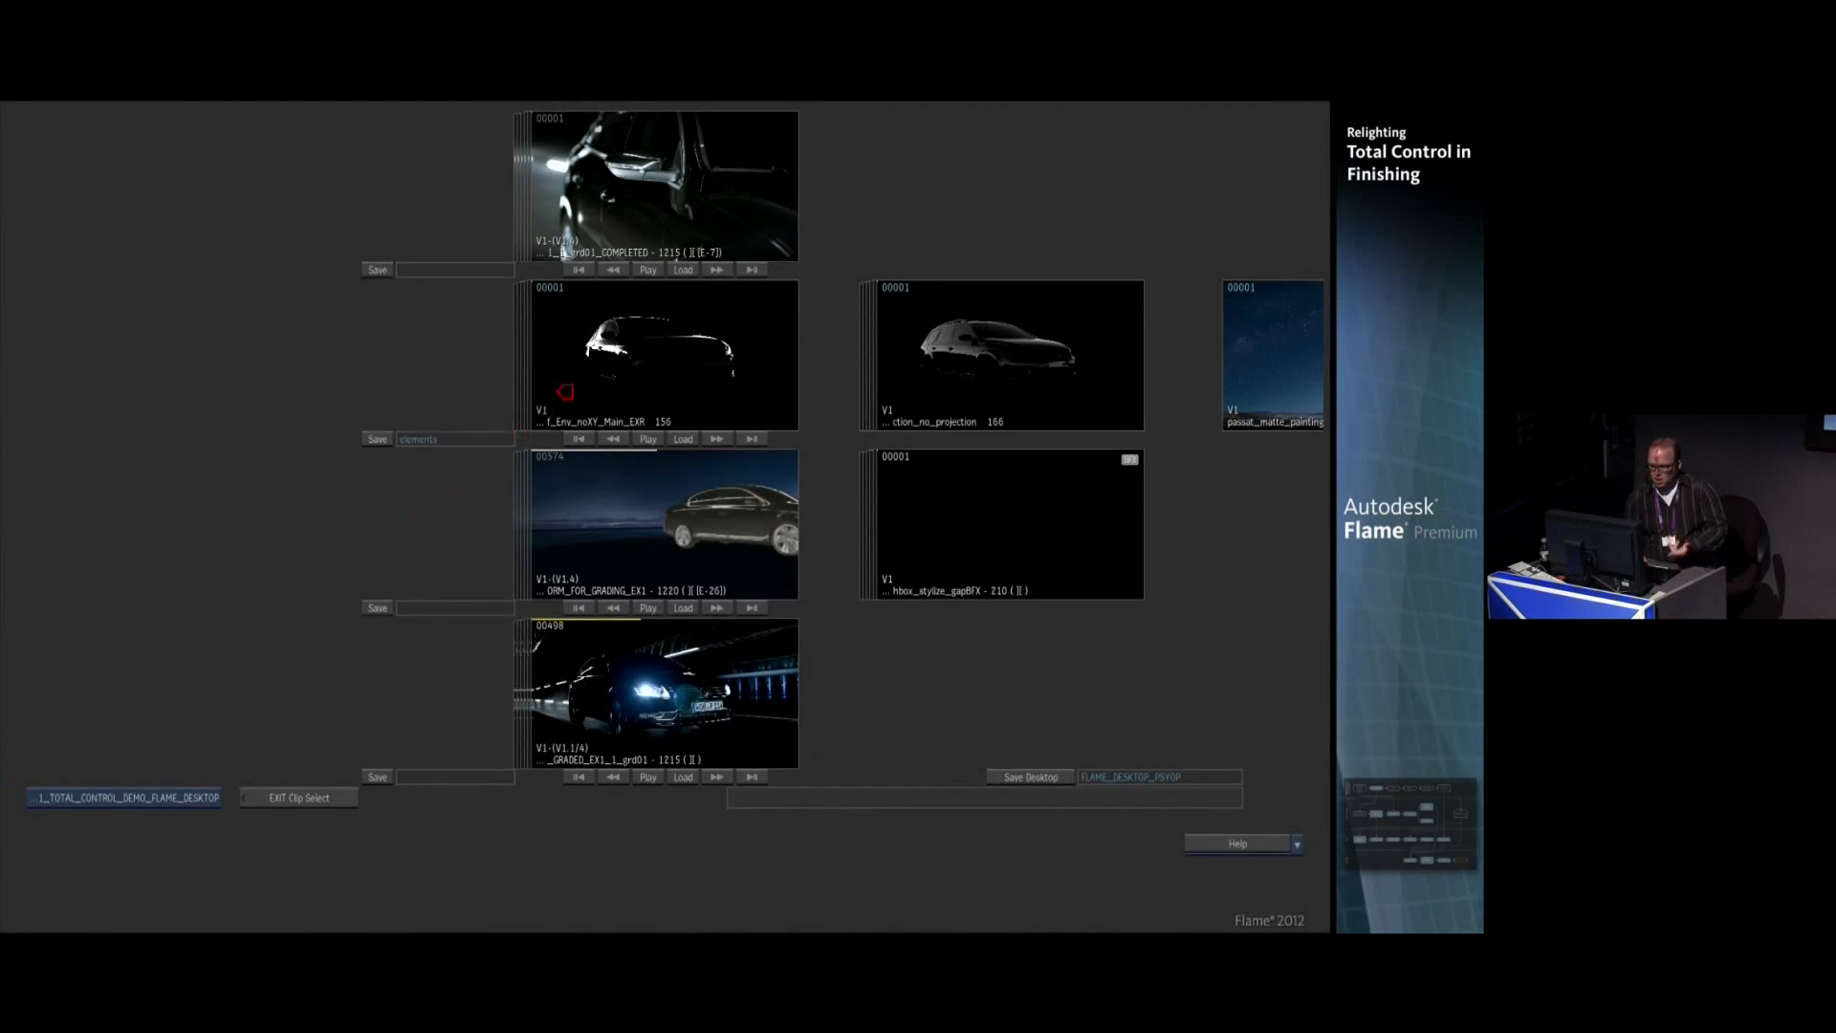
click(306, 795)
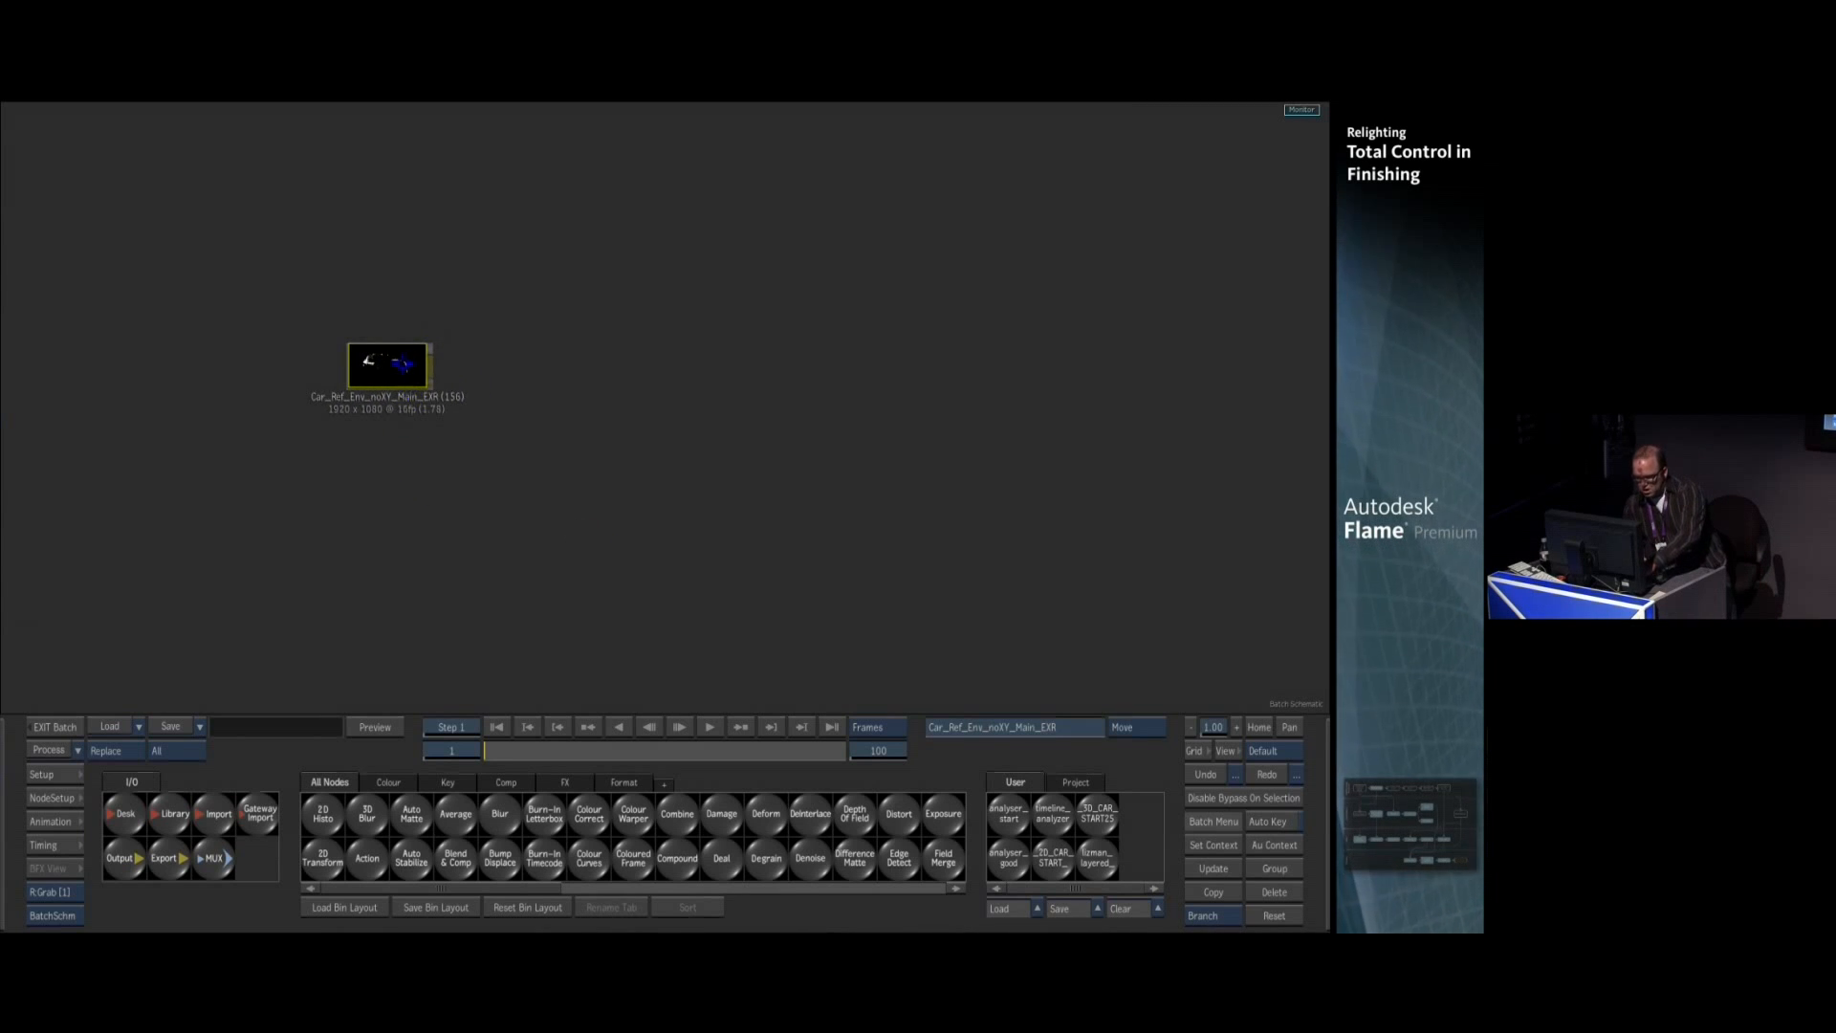
double_click(410, 401)
mouse_move(521, 750)
mouse_down()
mouse_move(746, 750)
mouse_move(514, 750)
mouse_up()
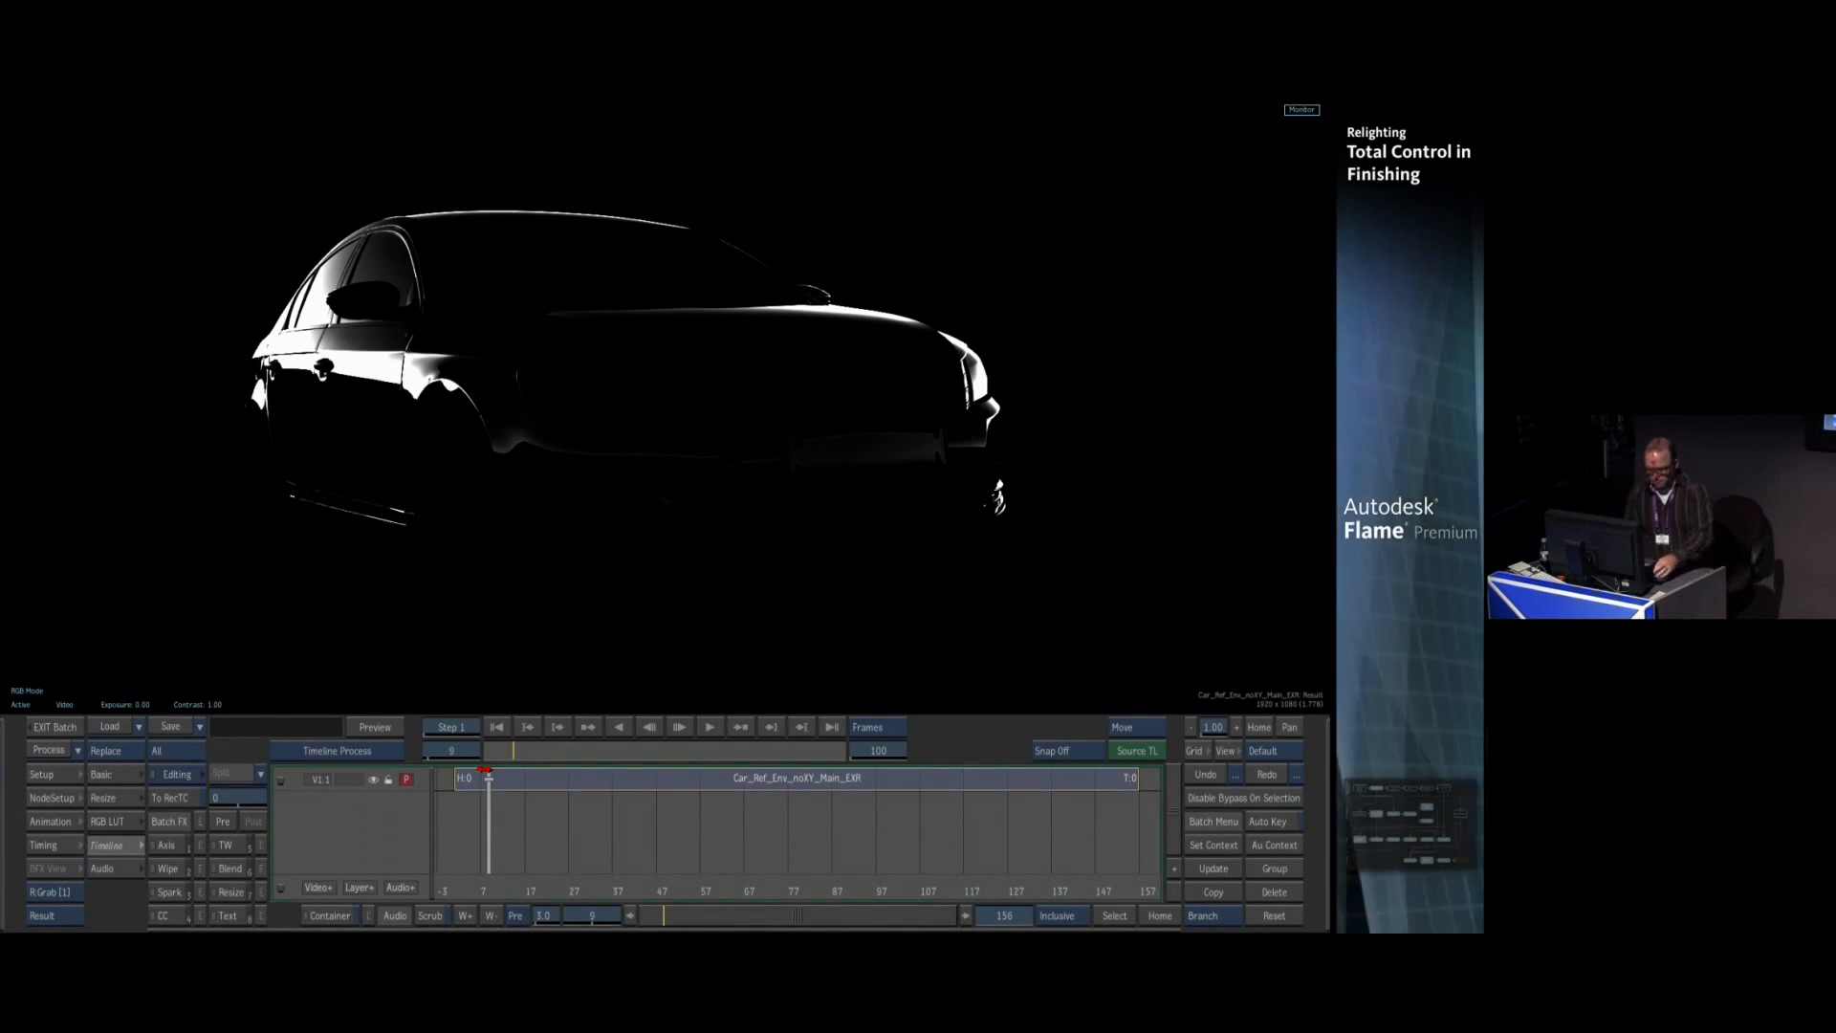
View the EXR clip in Linear mode, raise the viewing exposure to examine its hidden highlight and shadow range, and reset it
click(65, 704)
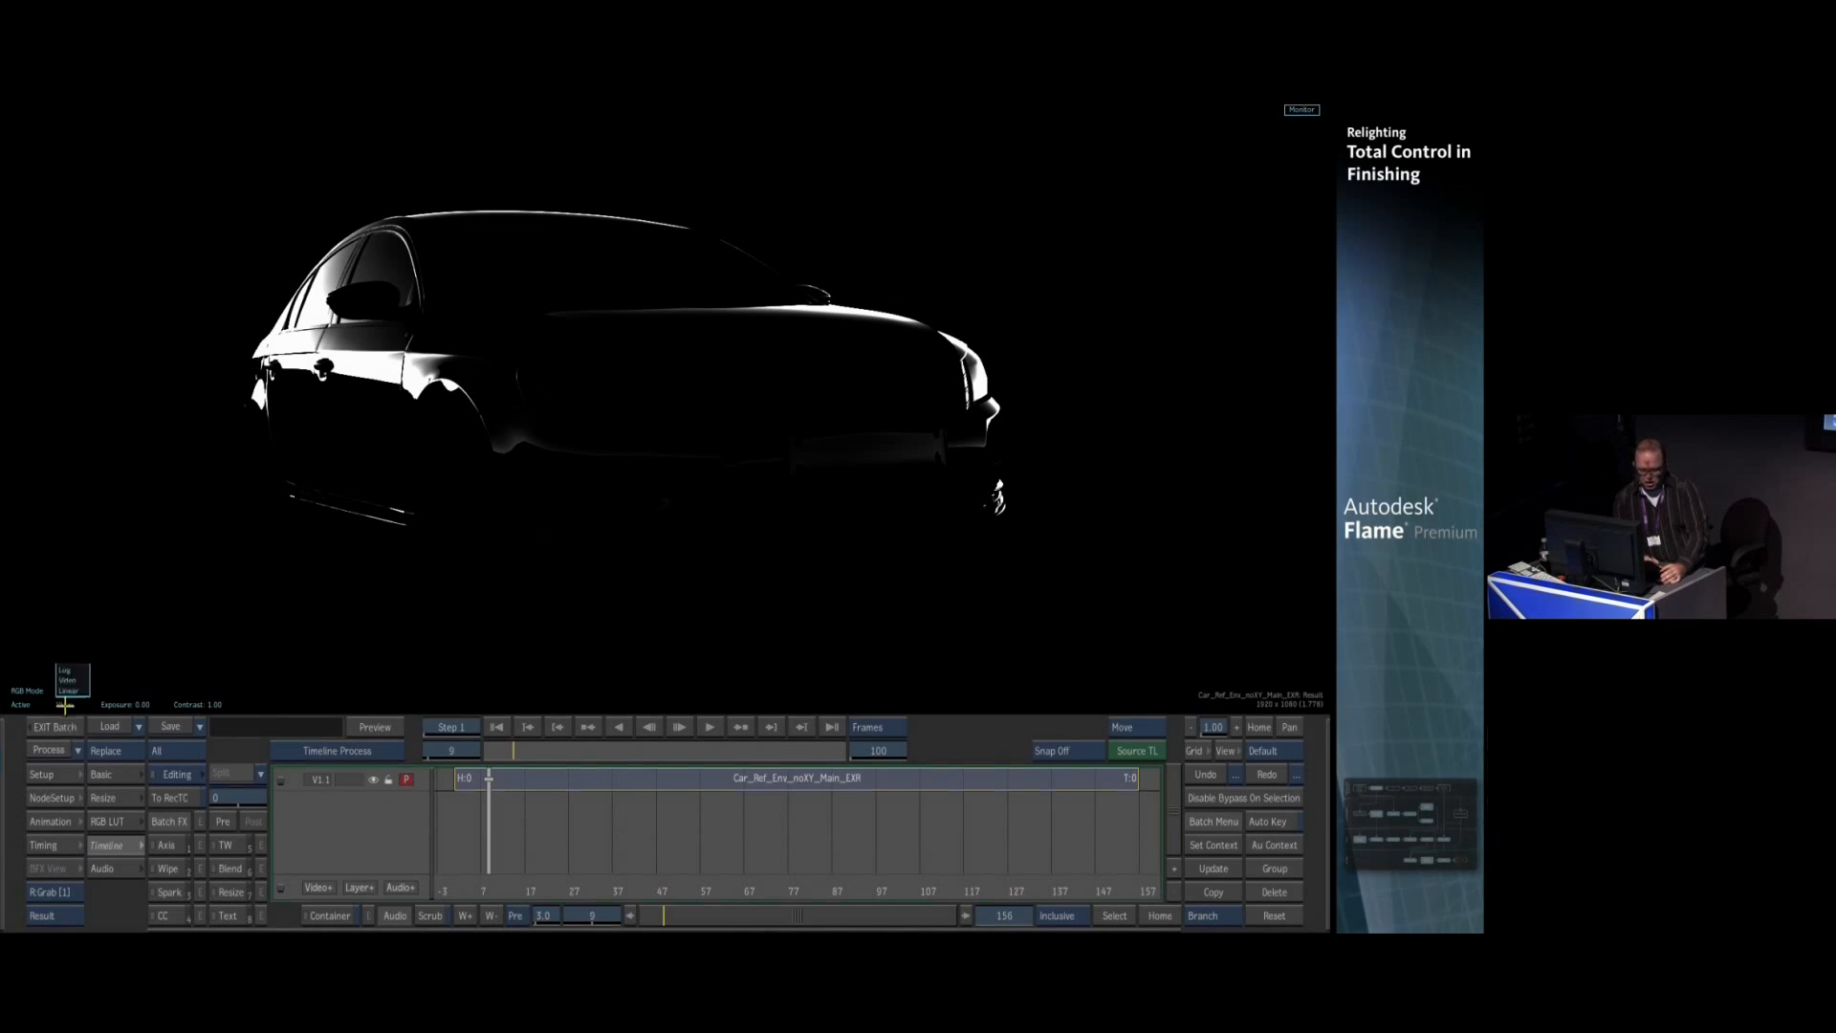
click(69, 690)
drag(972, 560, 856, 379)
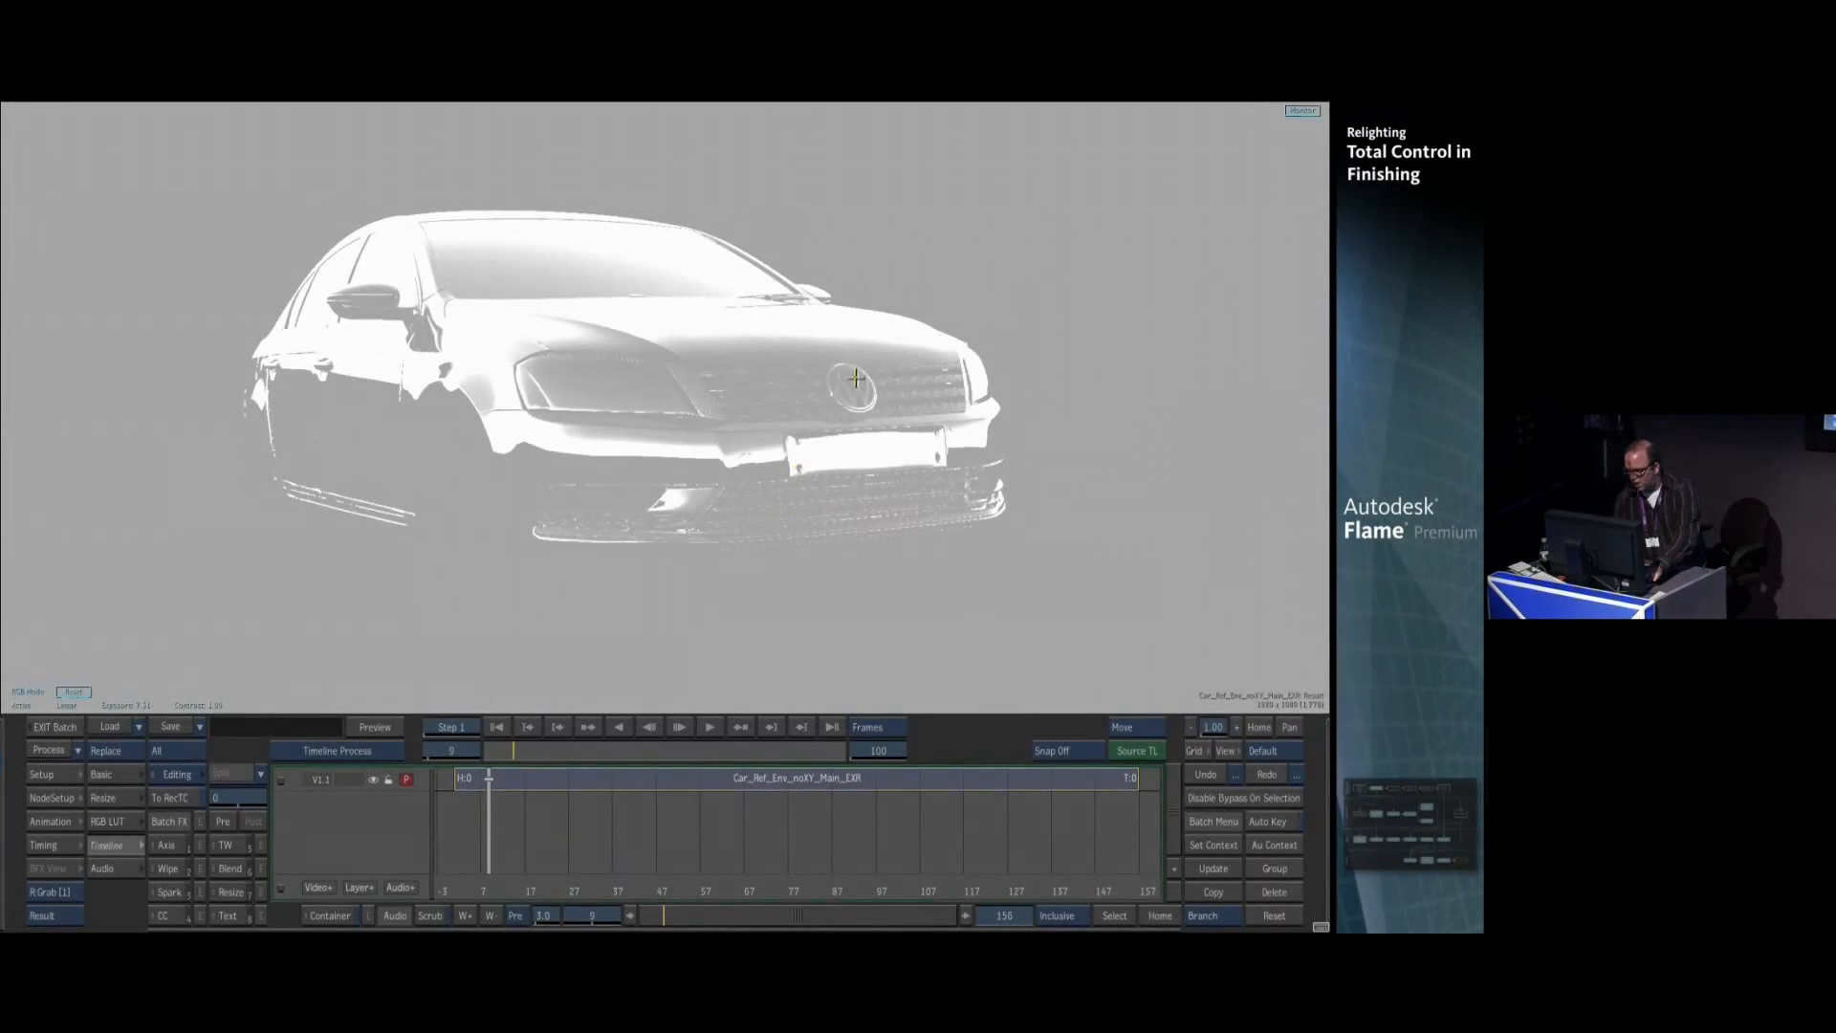
drag(1016, 430, 408, 535)
click(62, 689)
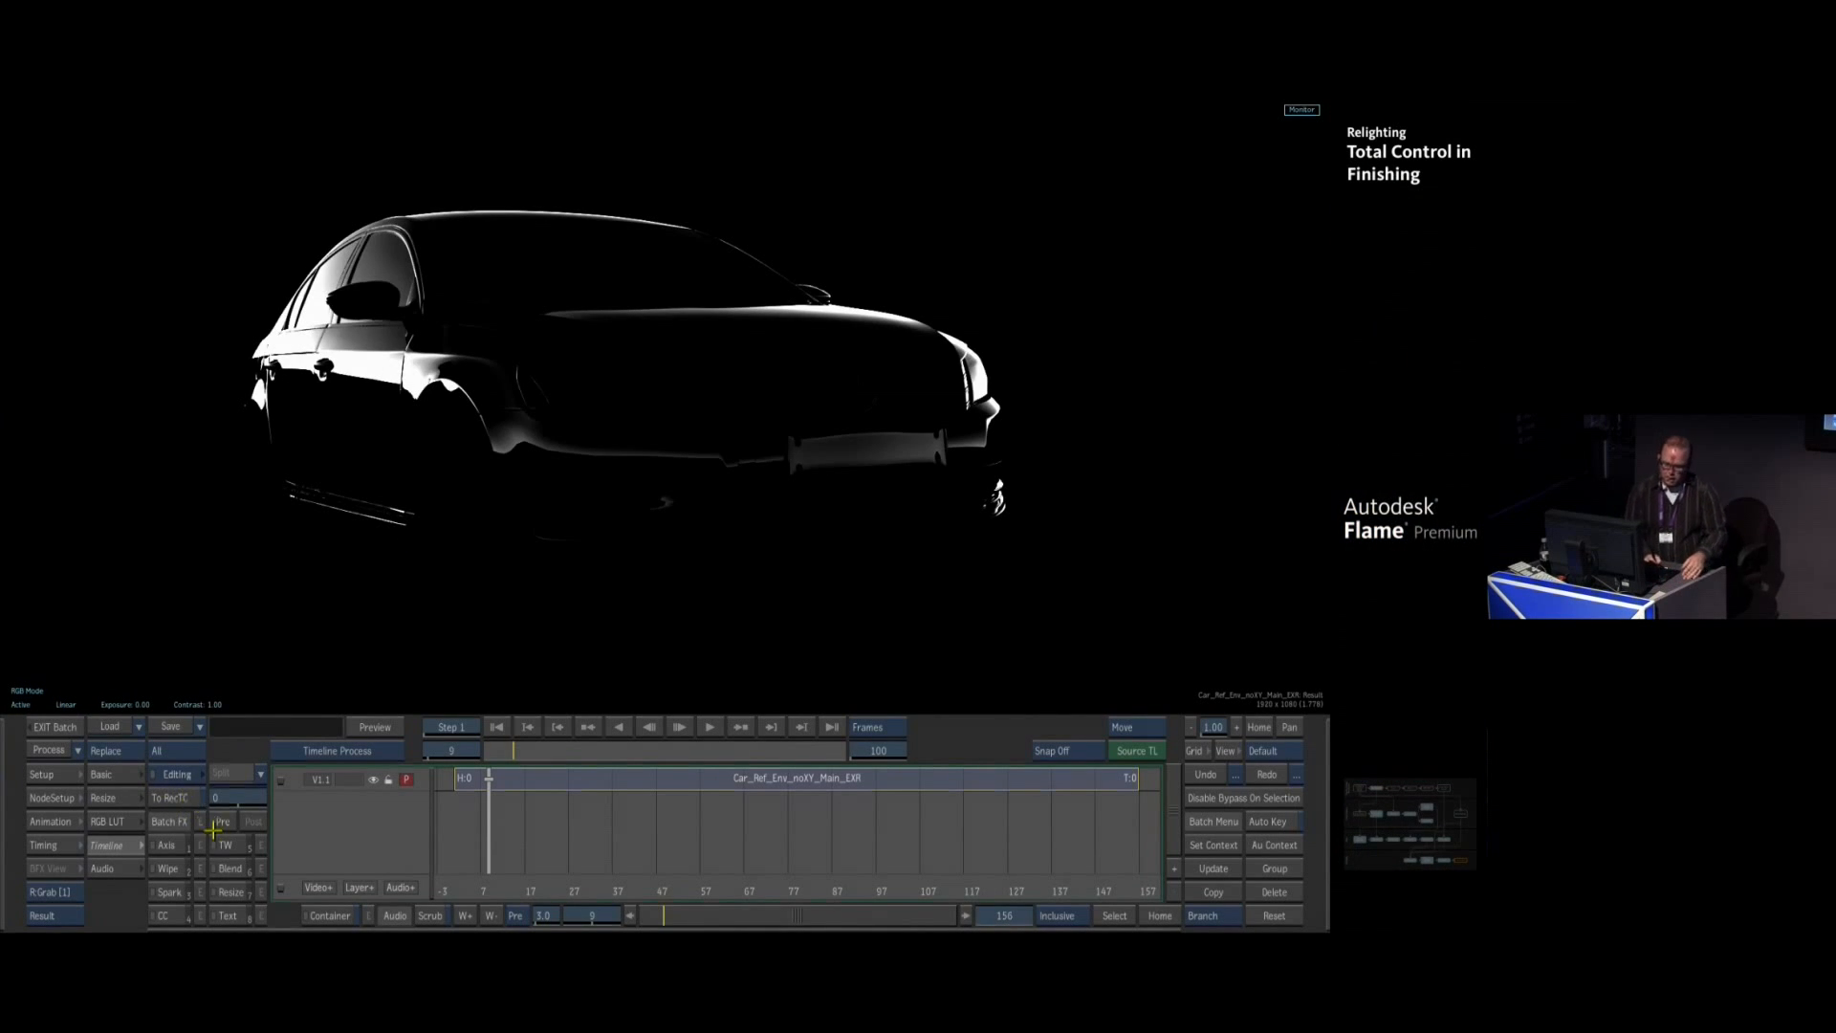
Return to the Batch schematic, load the 3D car start setup from the project bin, and frame all its nodes
key(F4)
click(1080, 781)
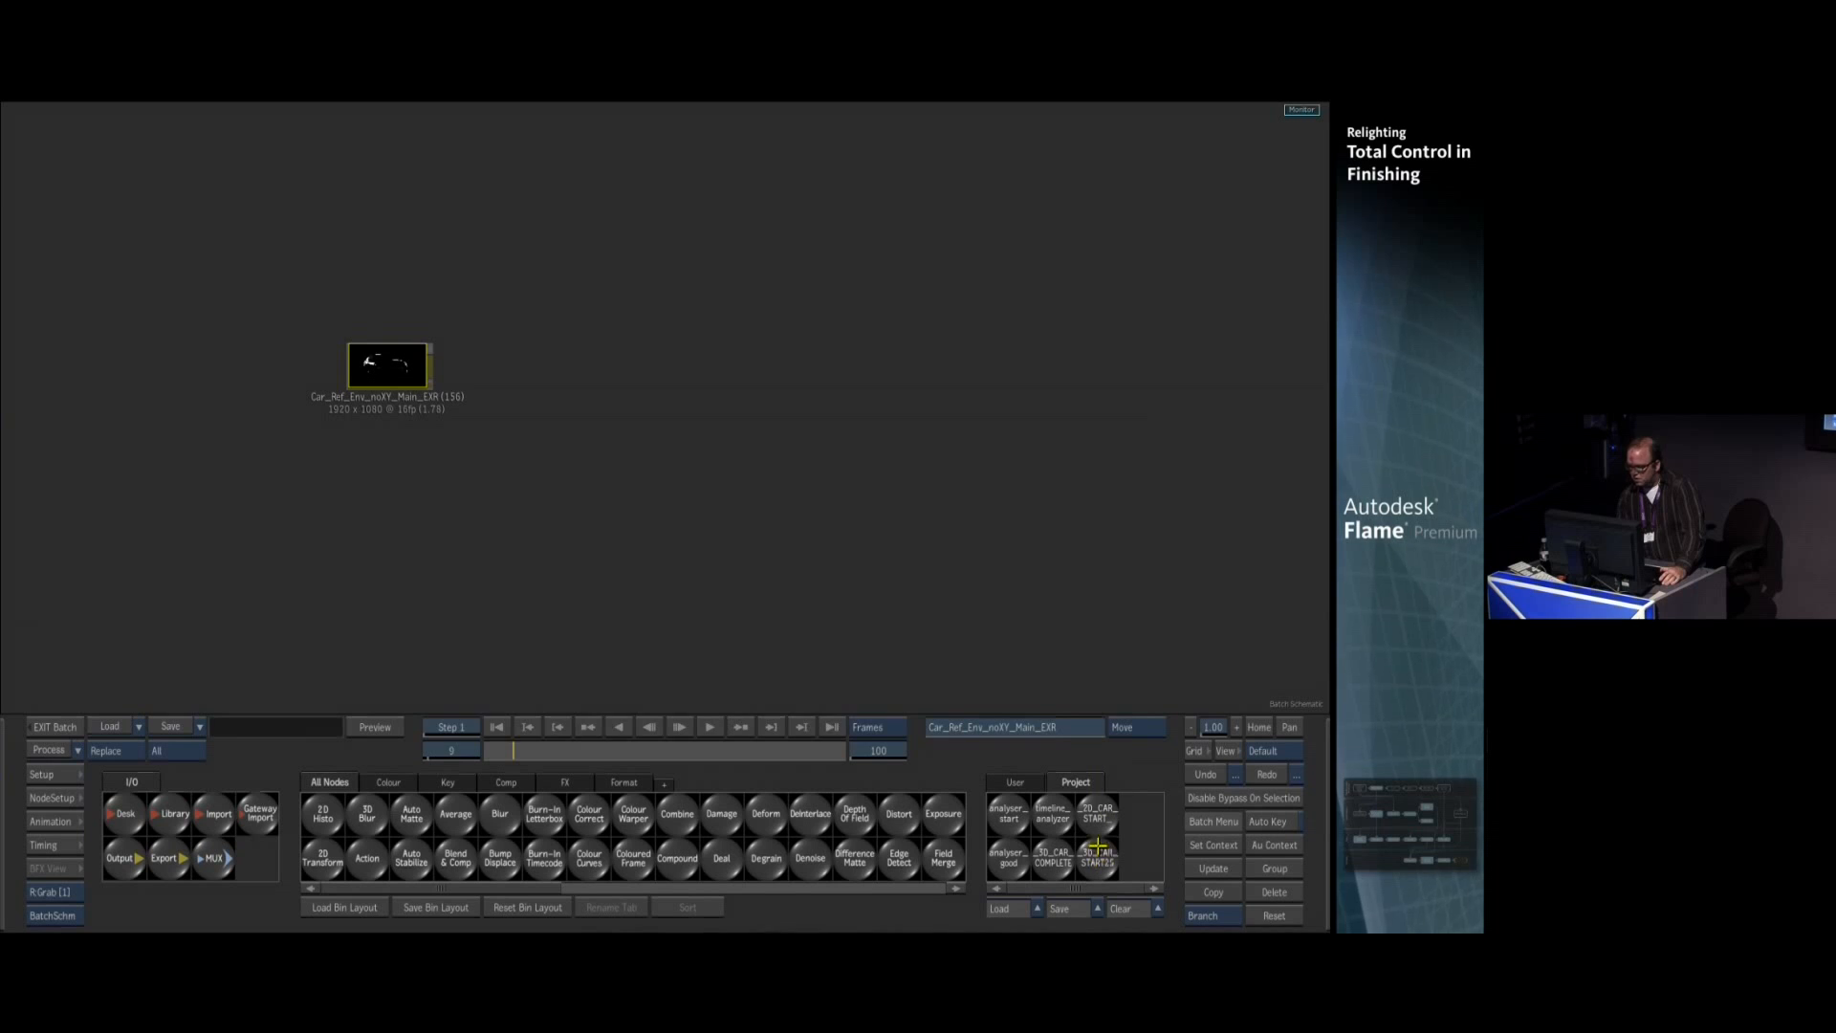
drag(1096, 859, 987, 423)
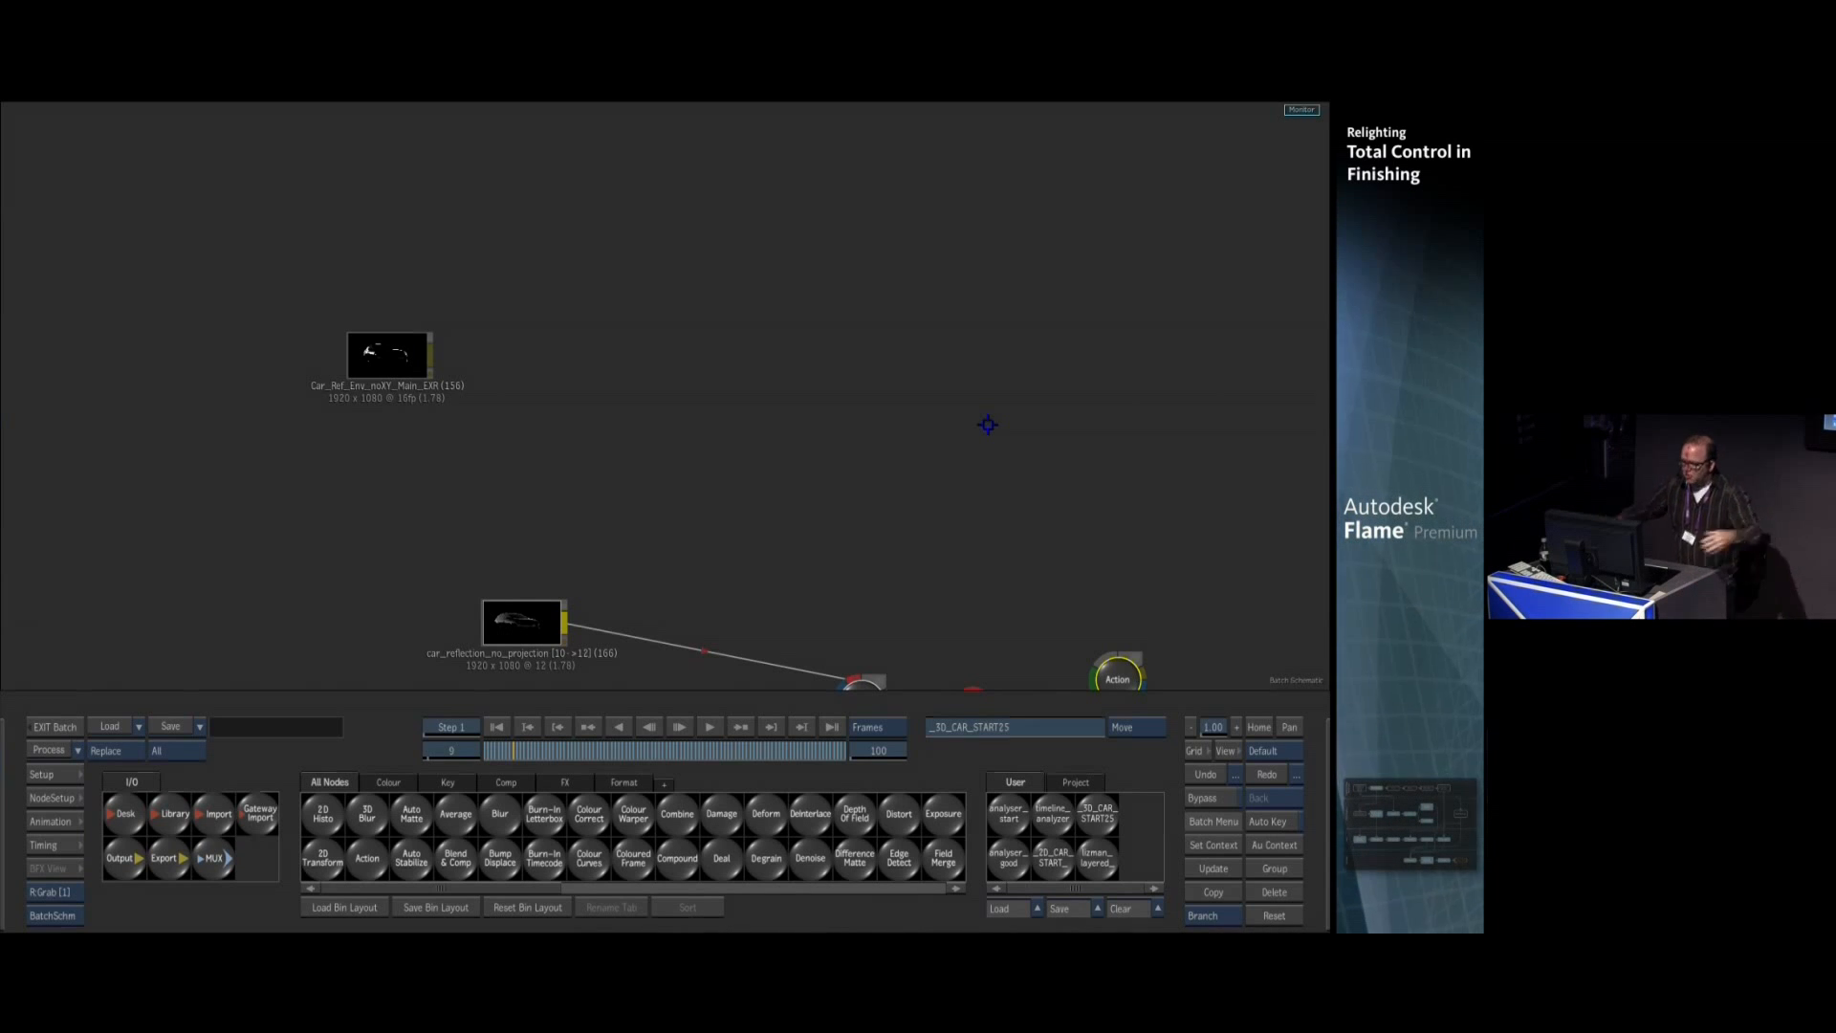
key(Home)
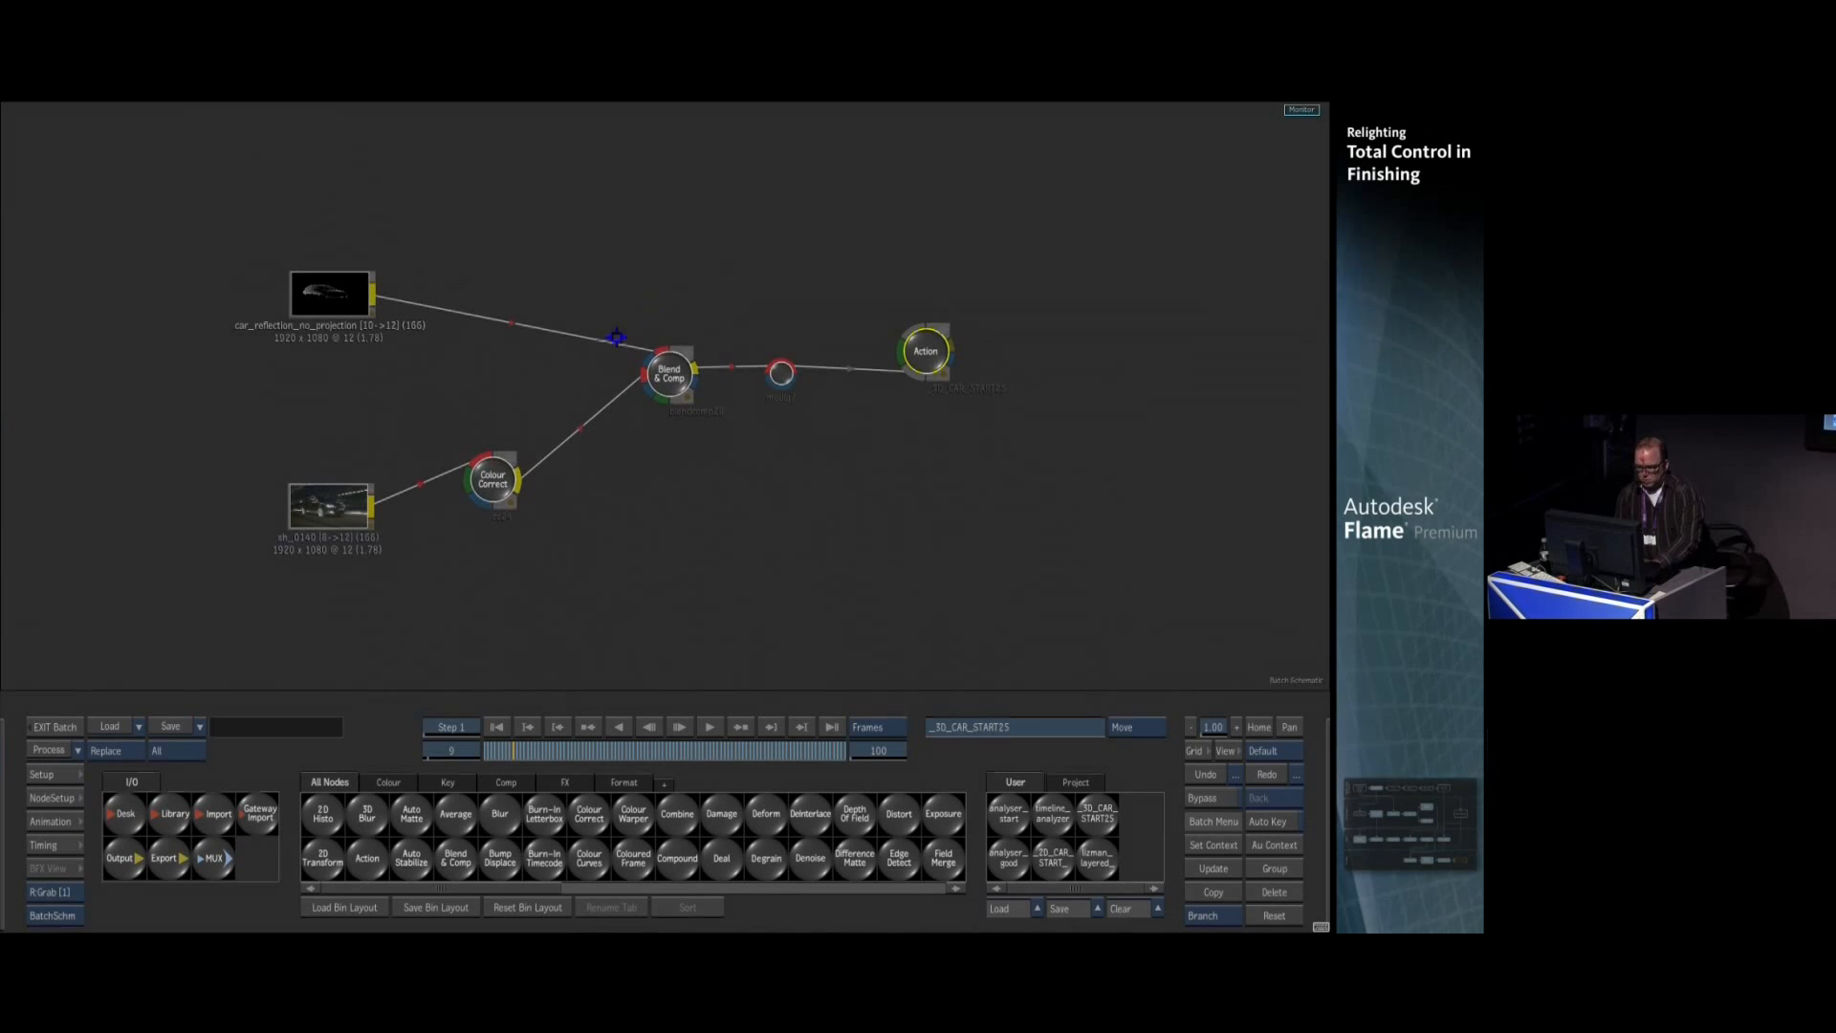
Tidy the two source clips in the schematic, view the Blend & Comp result across several frames, and return to the schematic
drag(339, 278, 349, 278)
drag(327, 508, 341, 507)
click(672, 373)
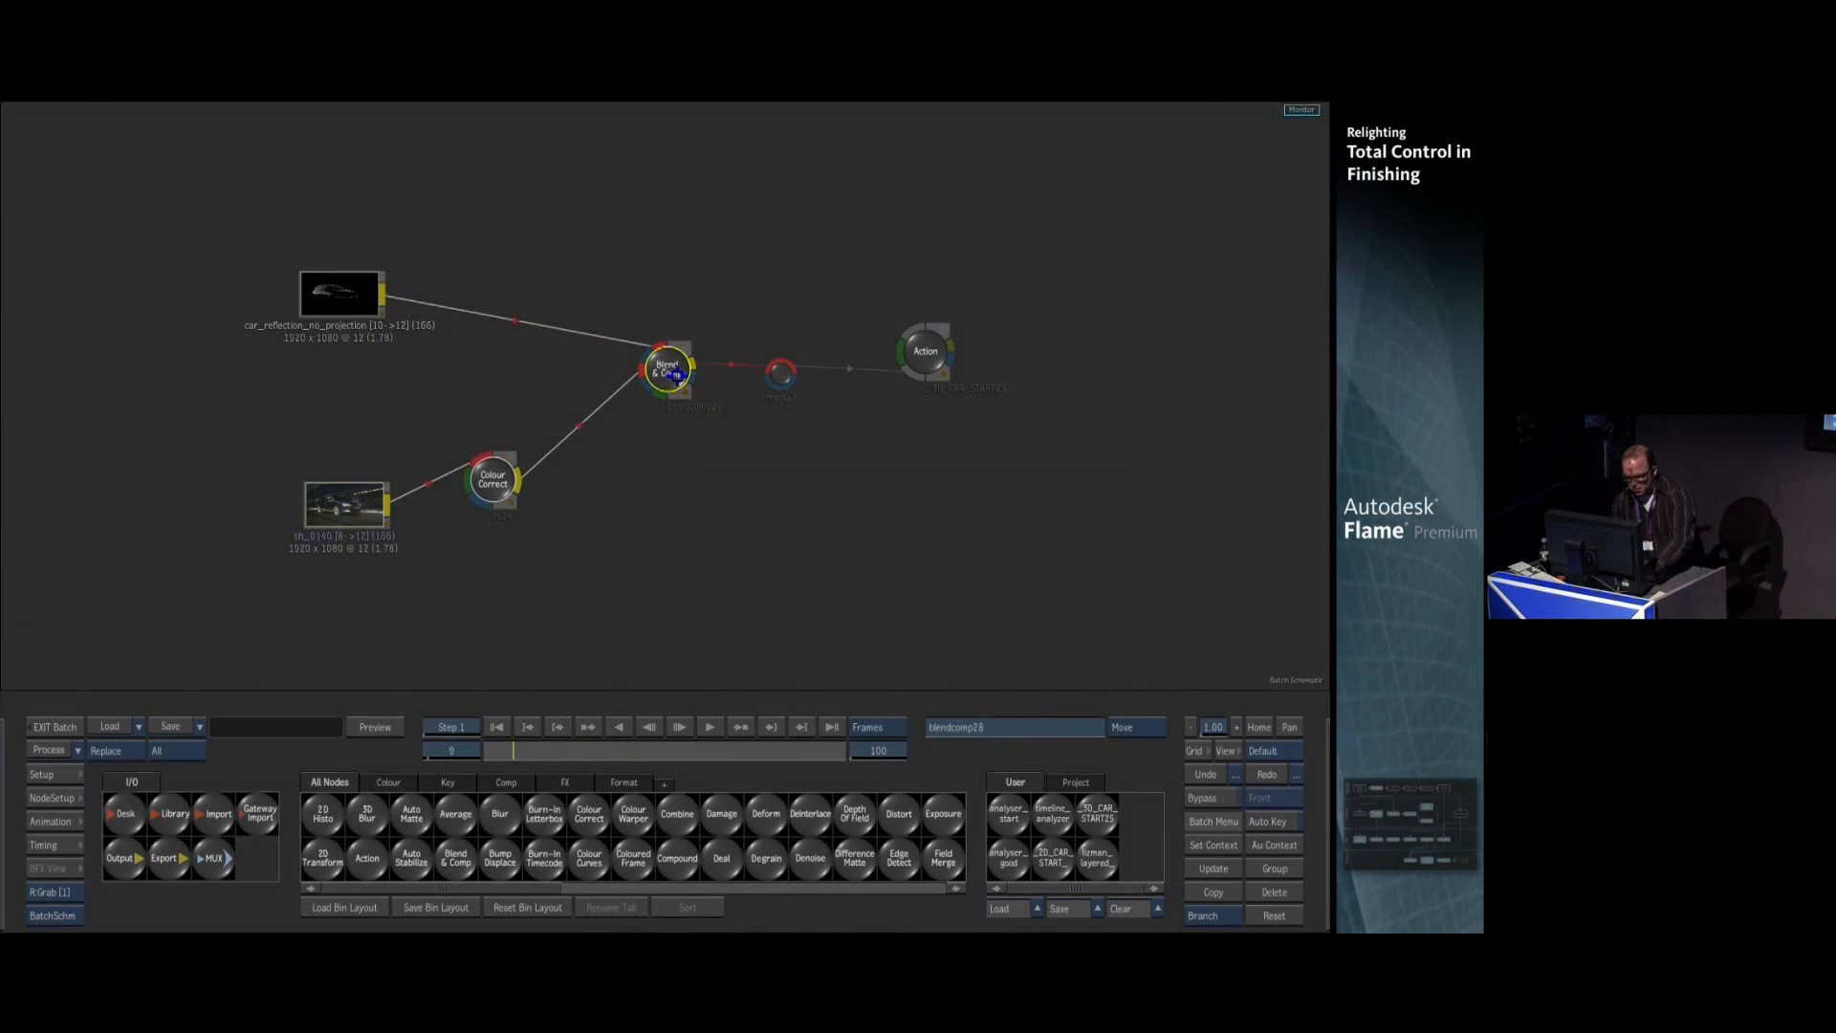
double_click(675, 373)
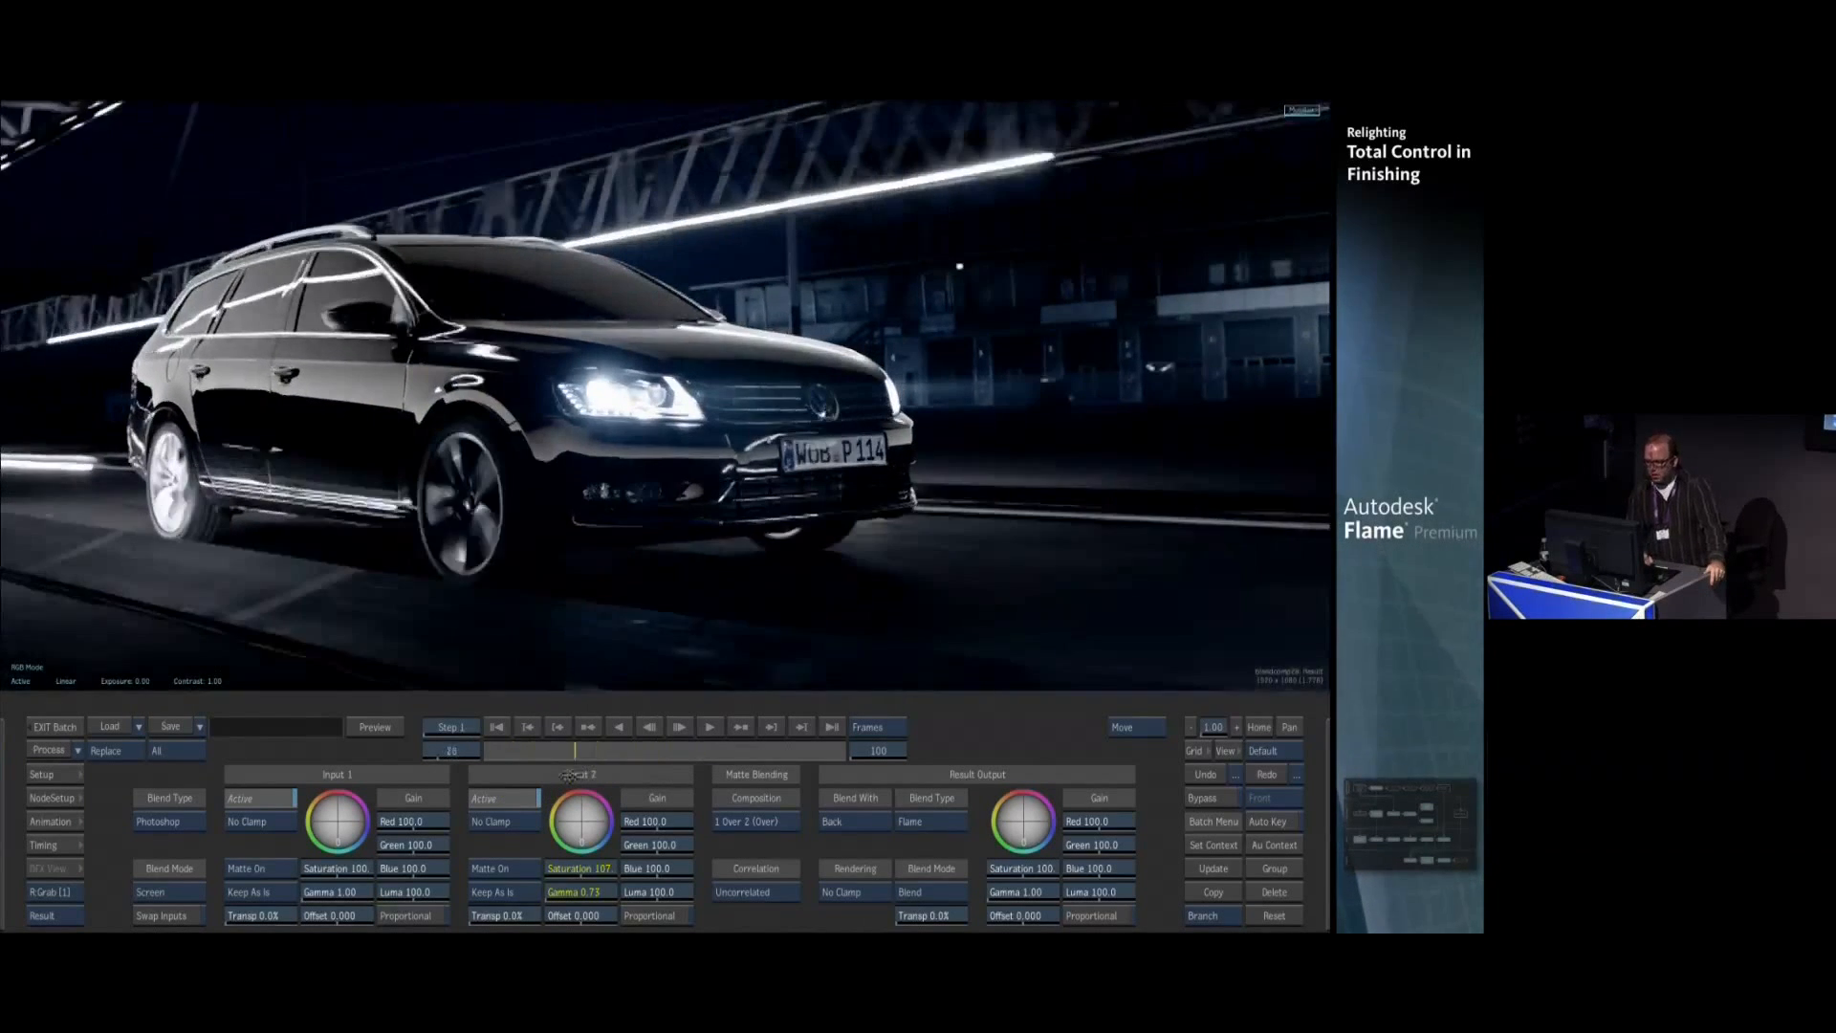
drag(248, 918, 784, 891)
drag(459, 918, 4, 926)
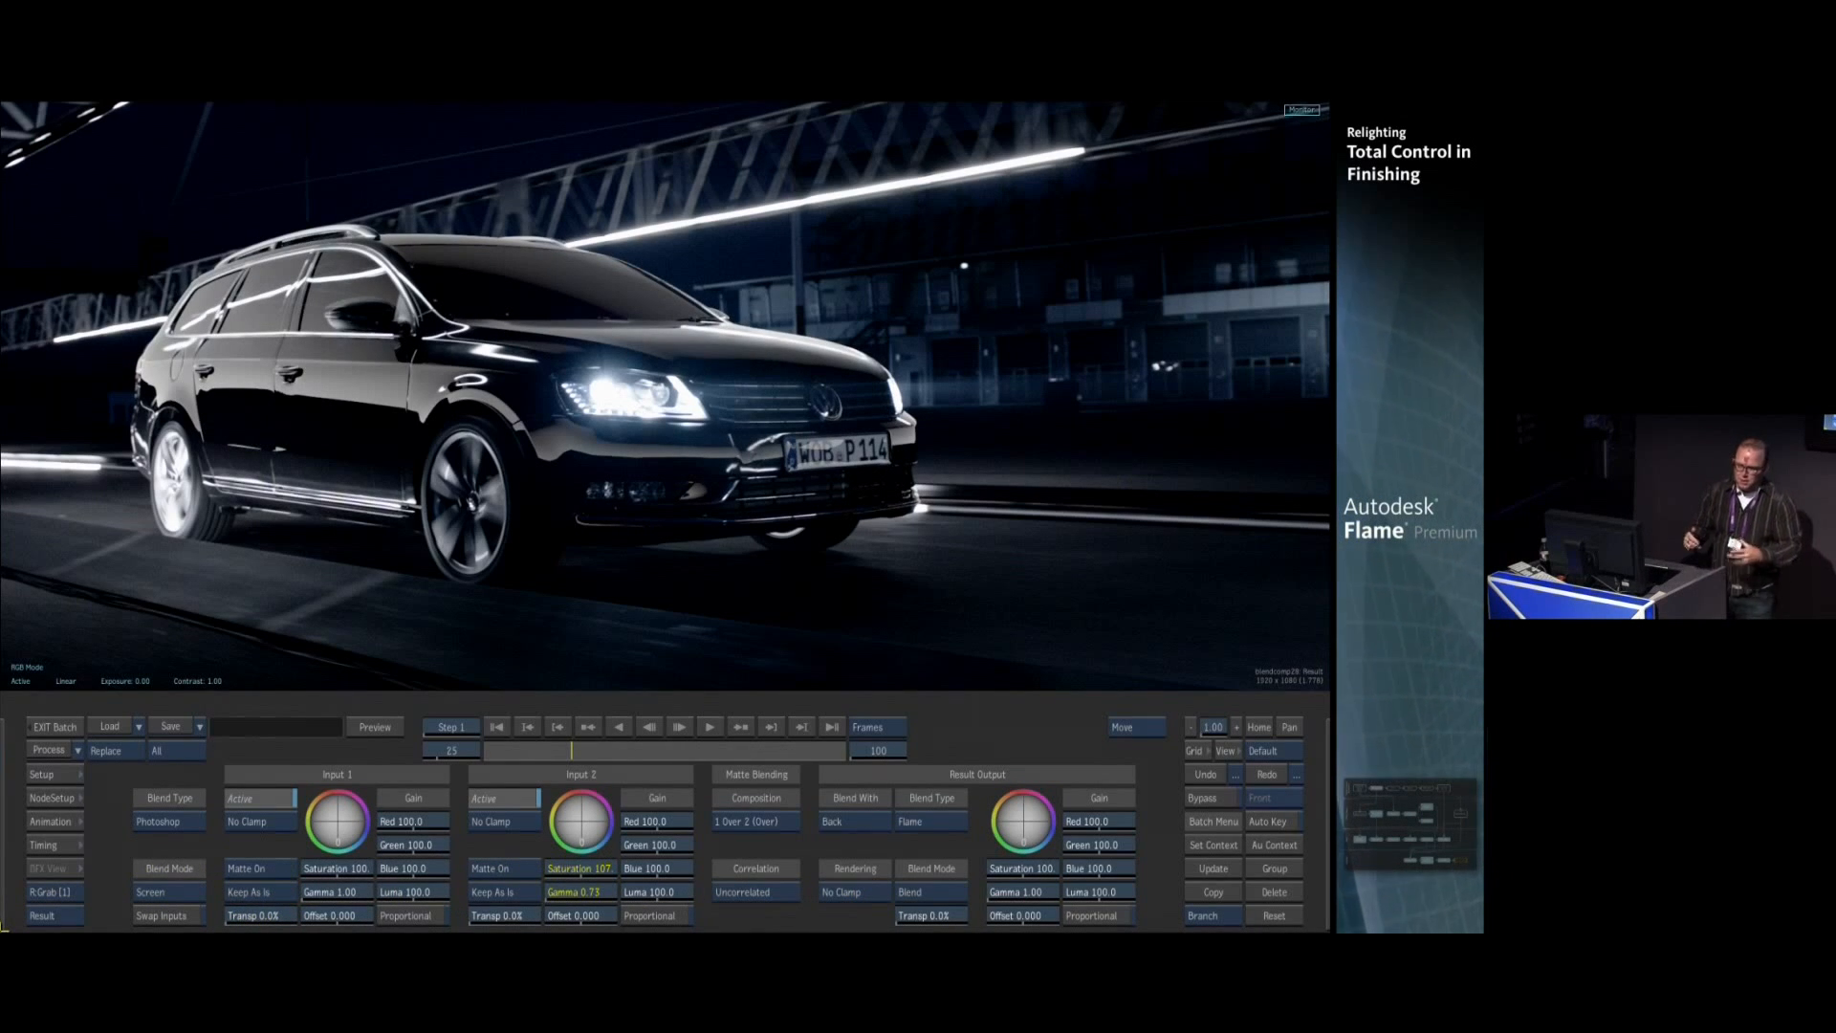
key(grave)
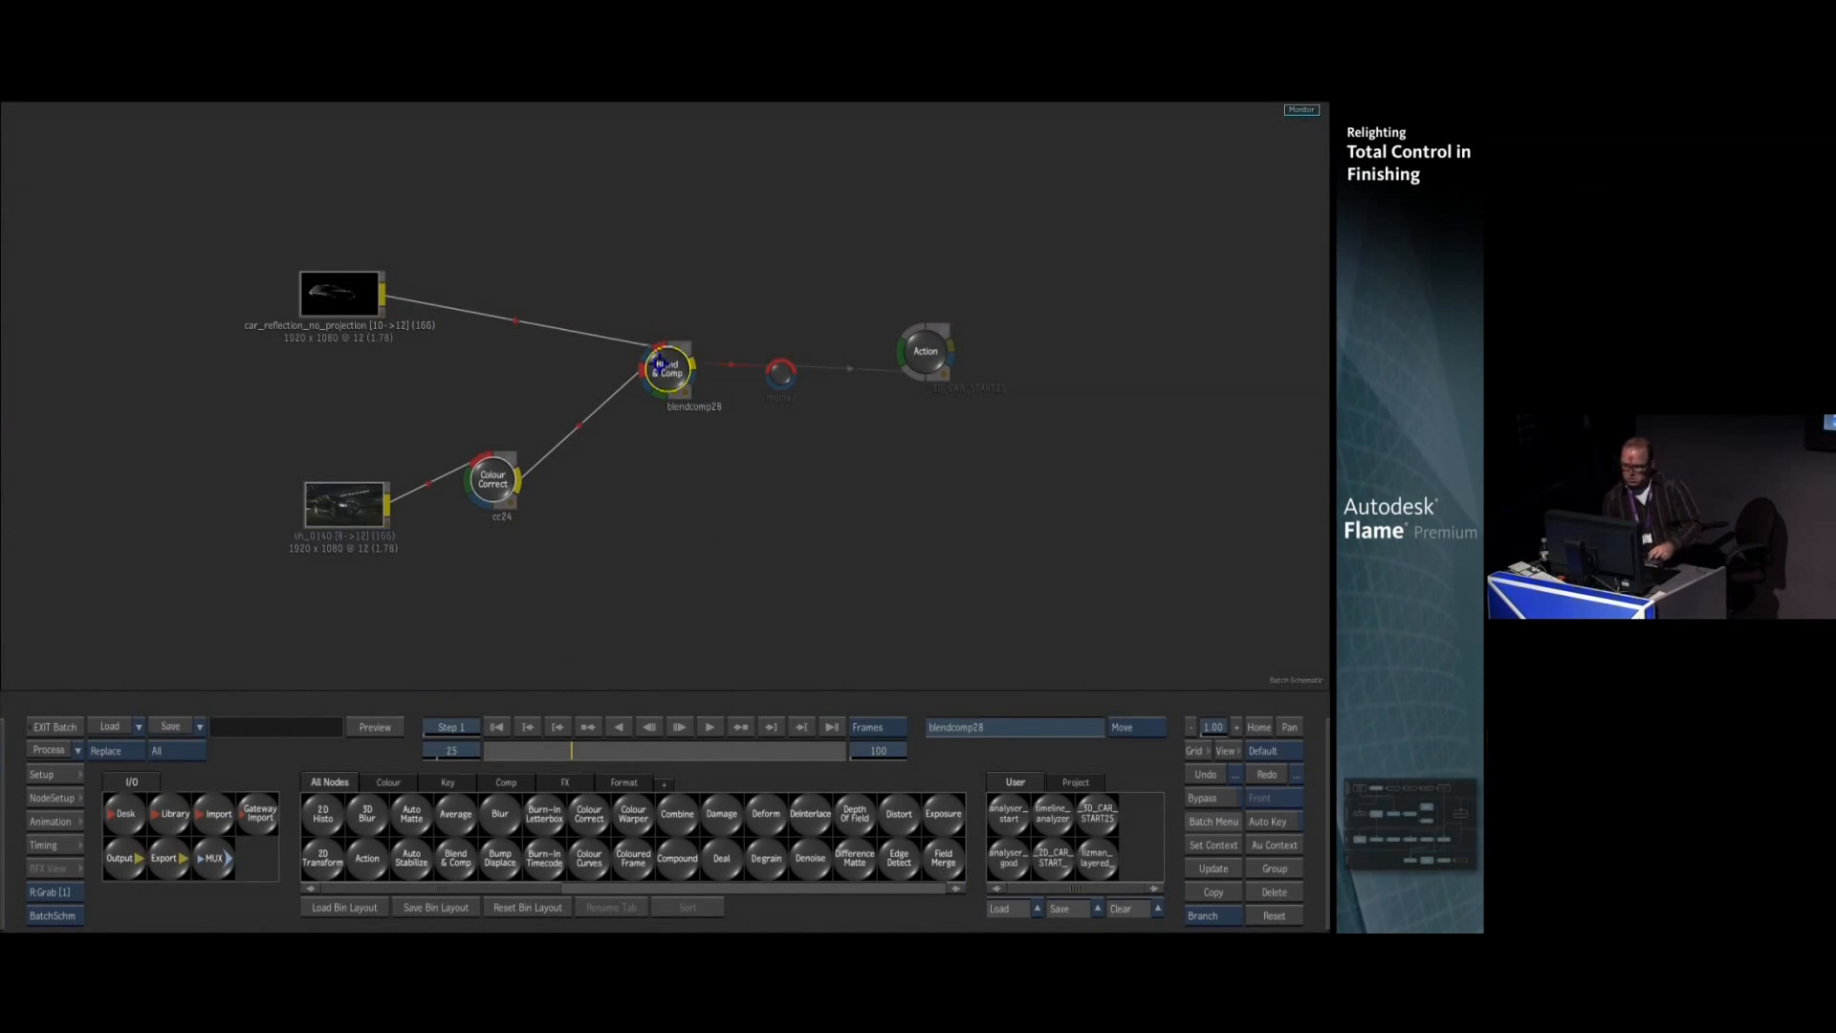
Open the Action node's 3D car scene and move STATIC_FILL_LIGHT to high above the car
click(922, 348)
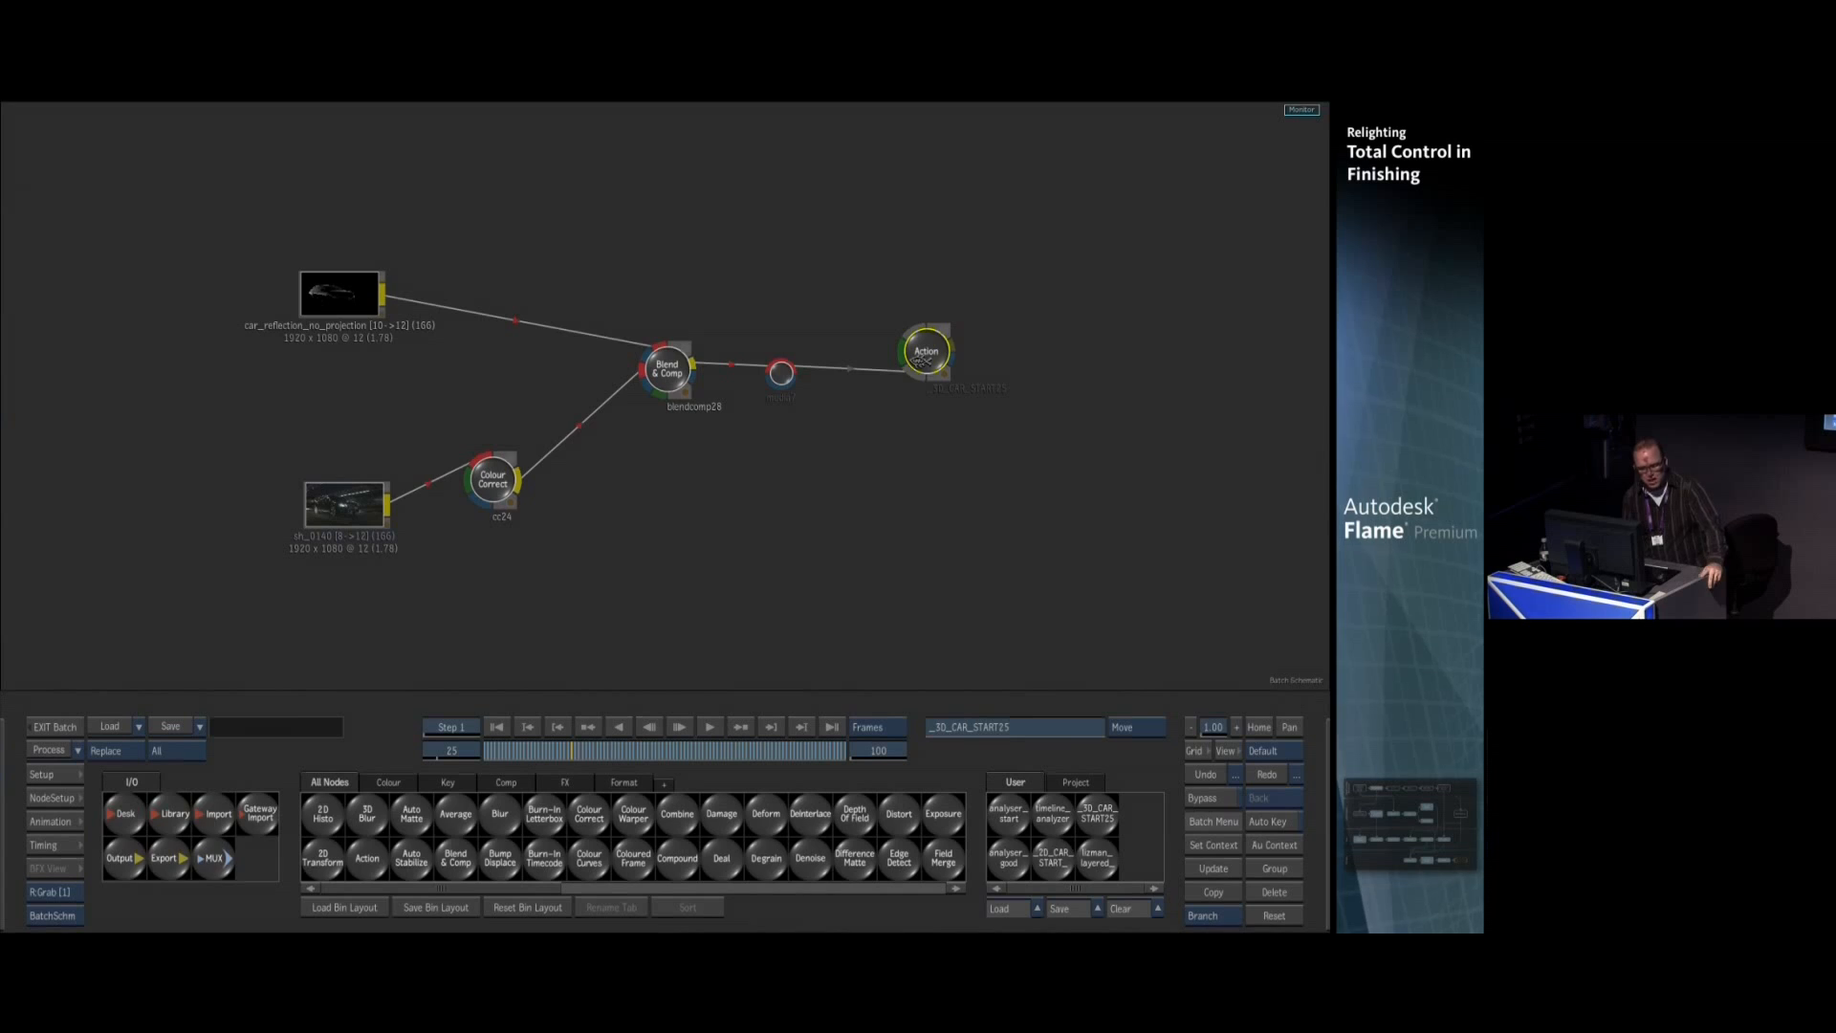
double_click(923, 356)
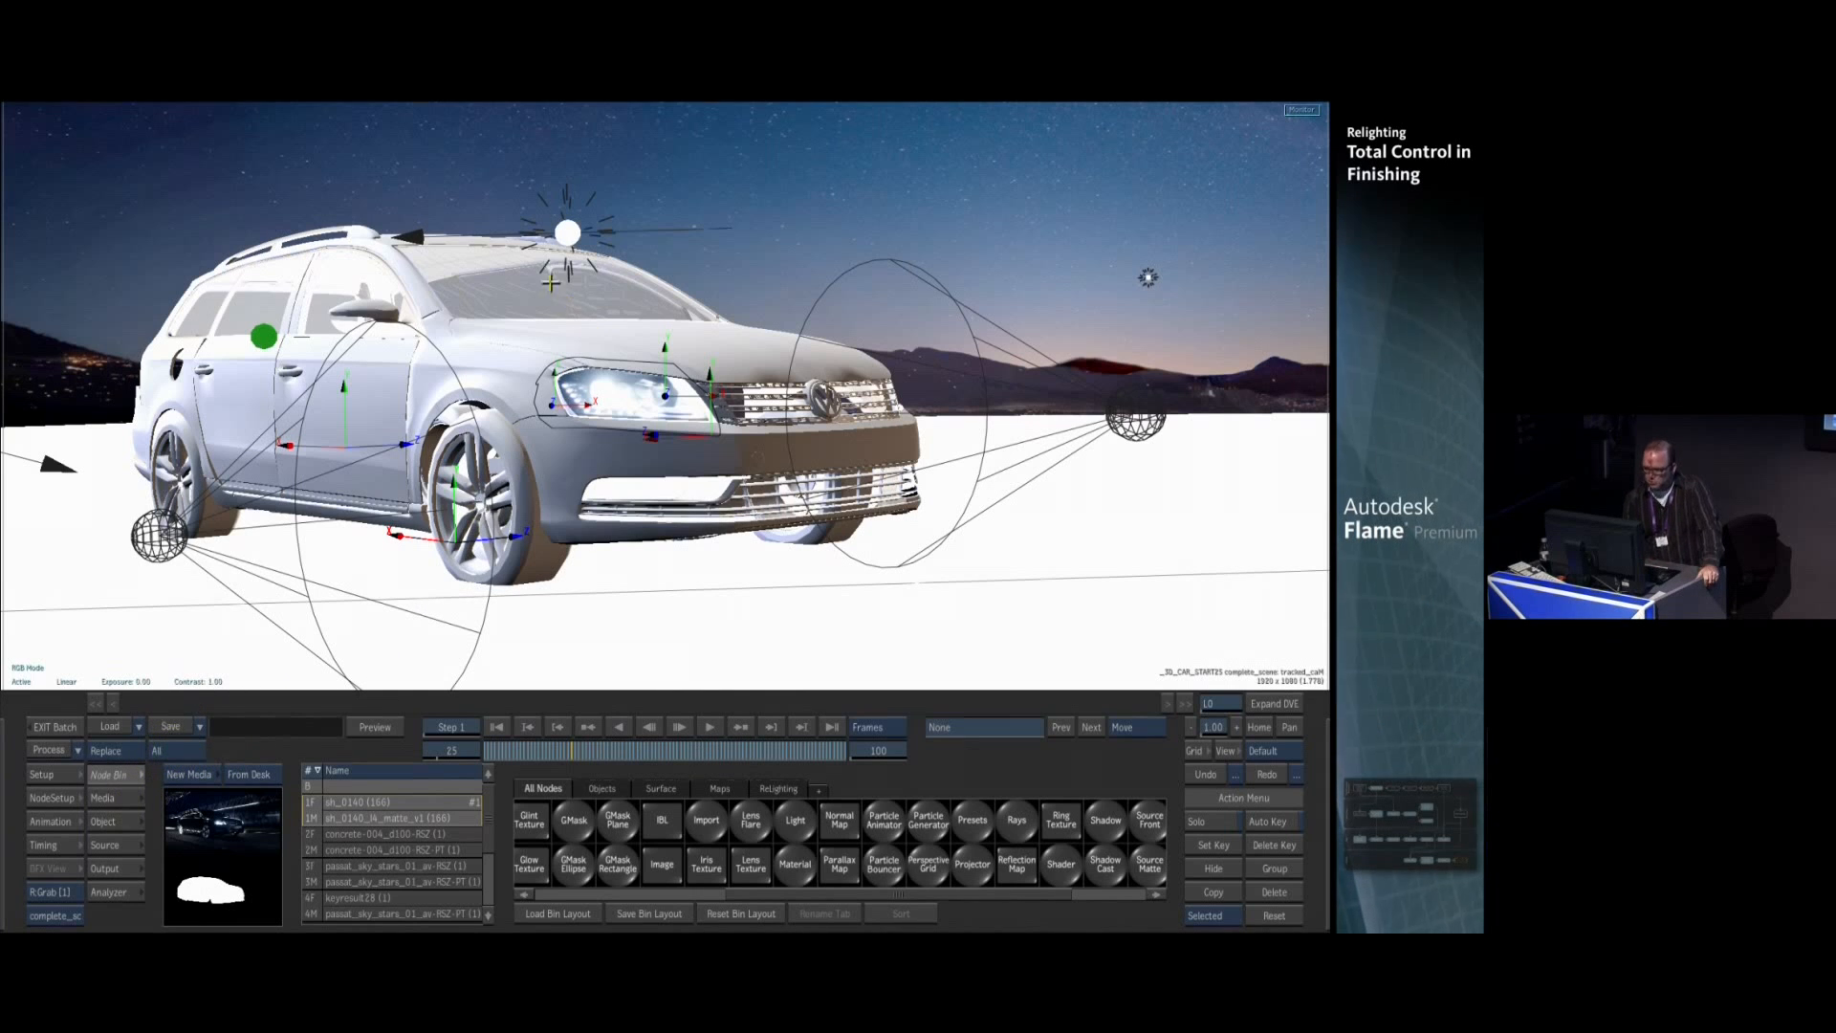
scroll(824, 588, down, 5)
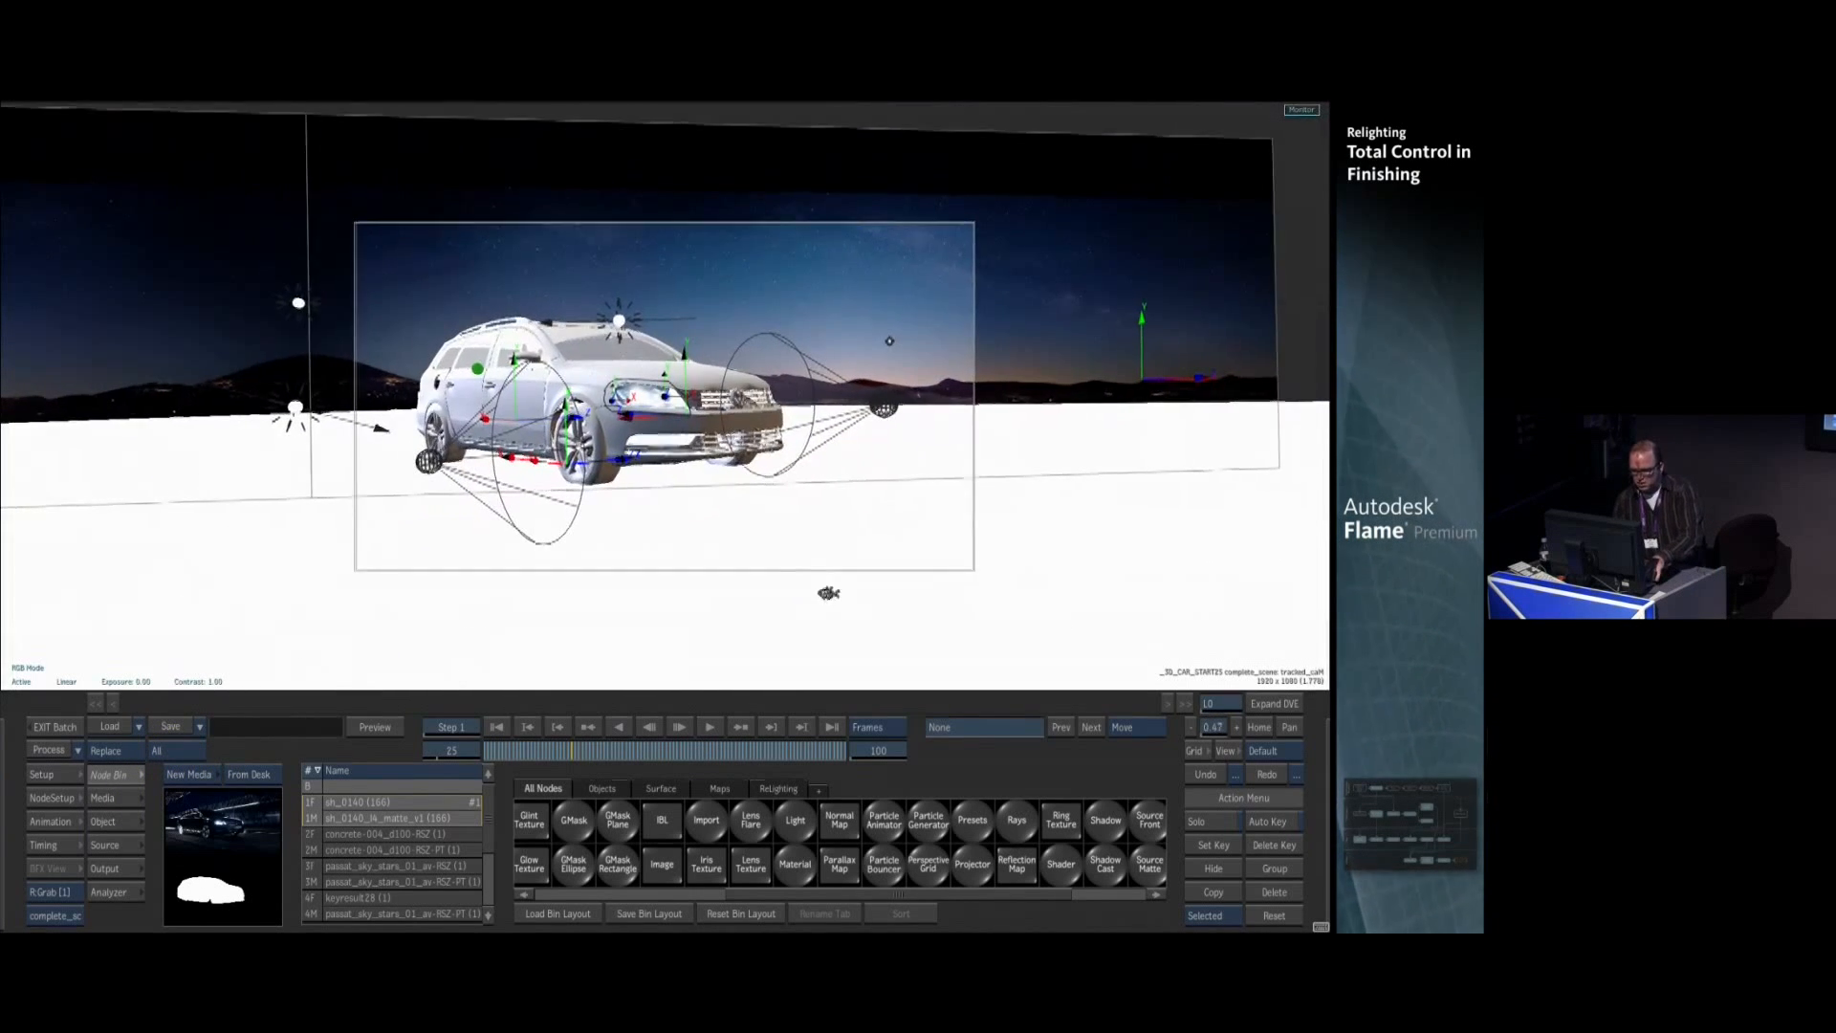
drag(297, 302, 612, 161)
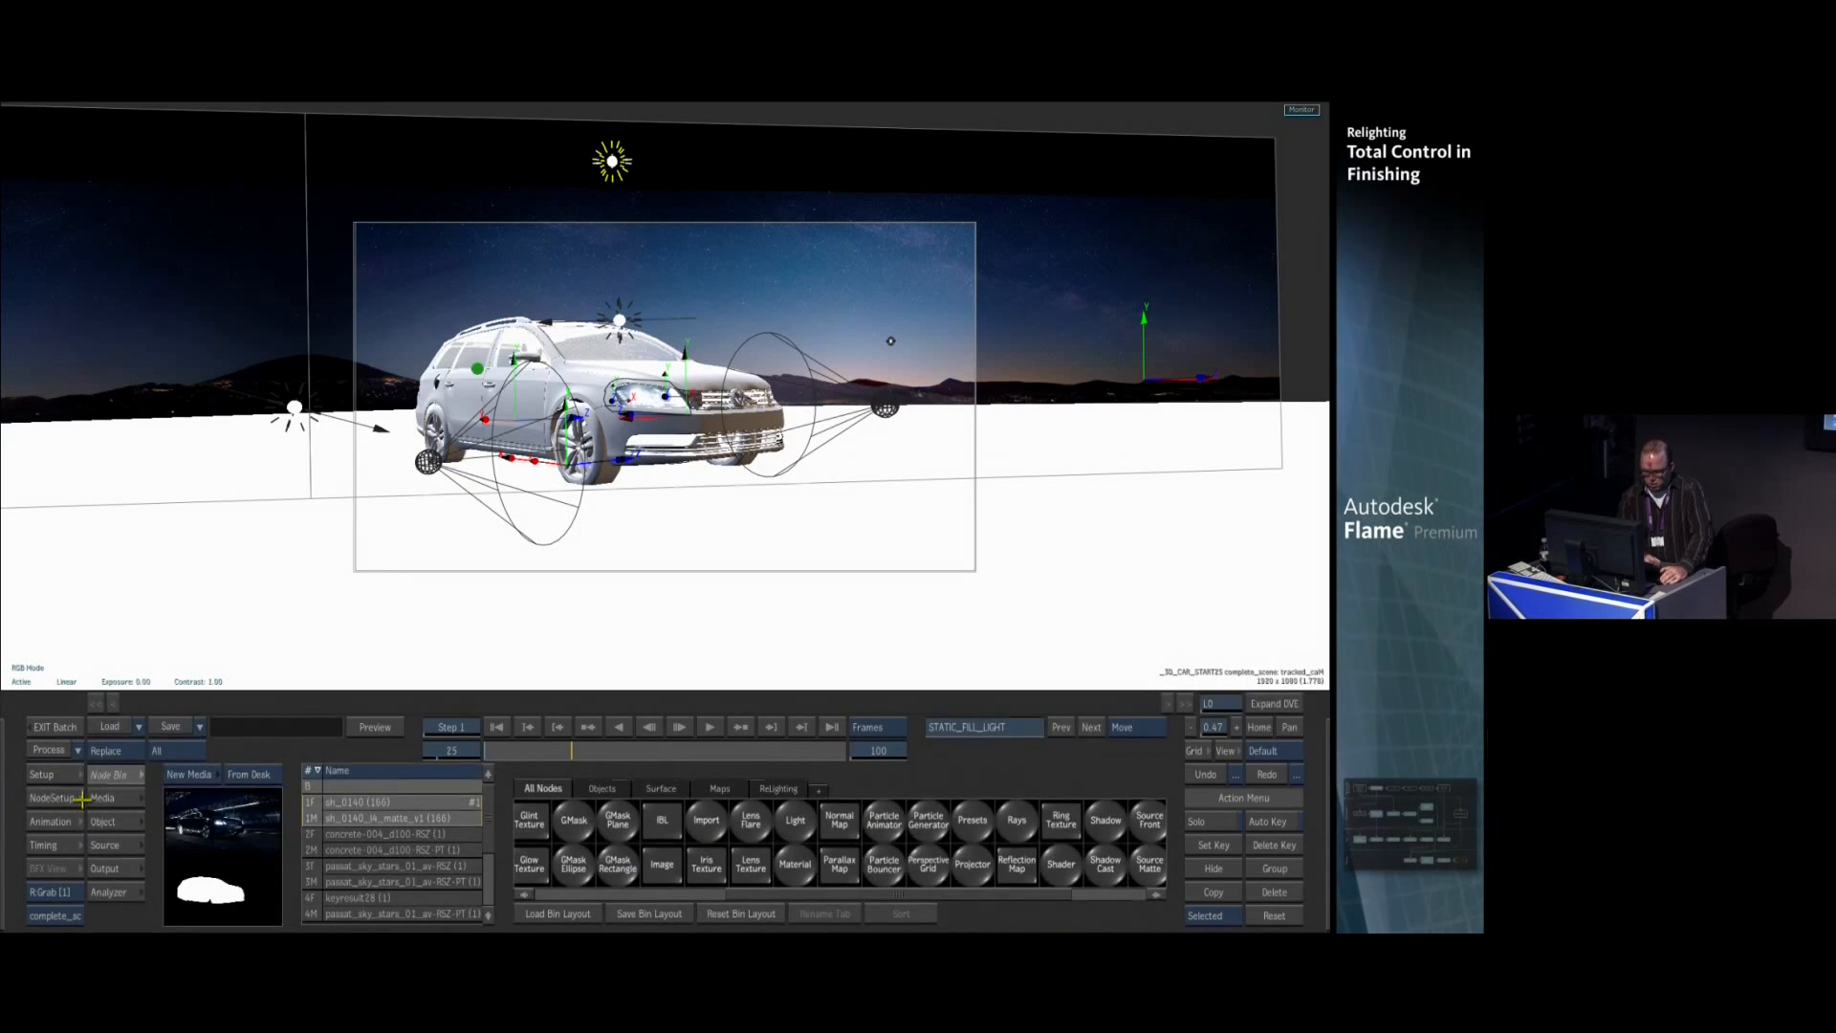
Display the scene as wireframe, inspect the car's windows and hatchback body geometry, and turn wireframe rendering off
click(69, 799)
click(563, 824)
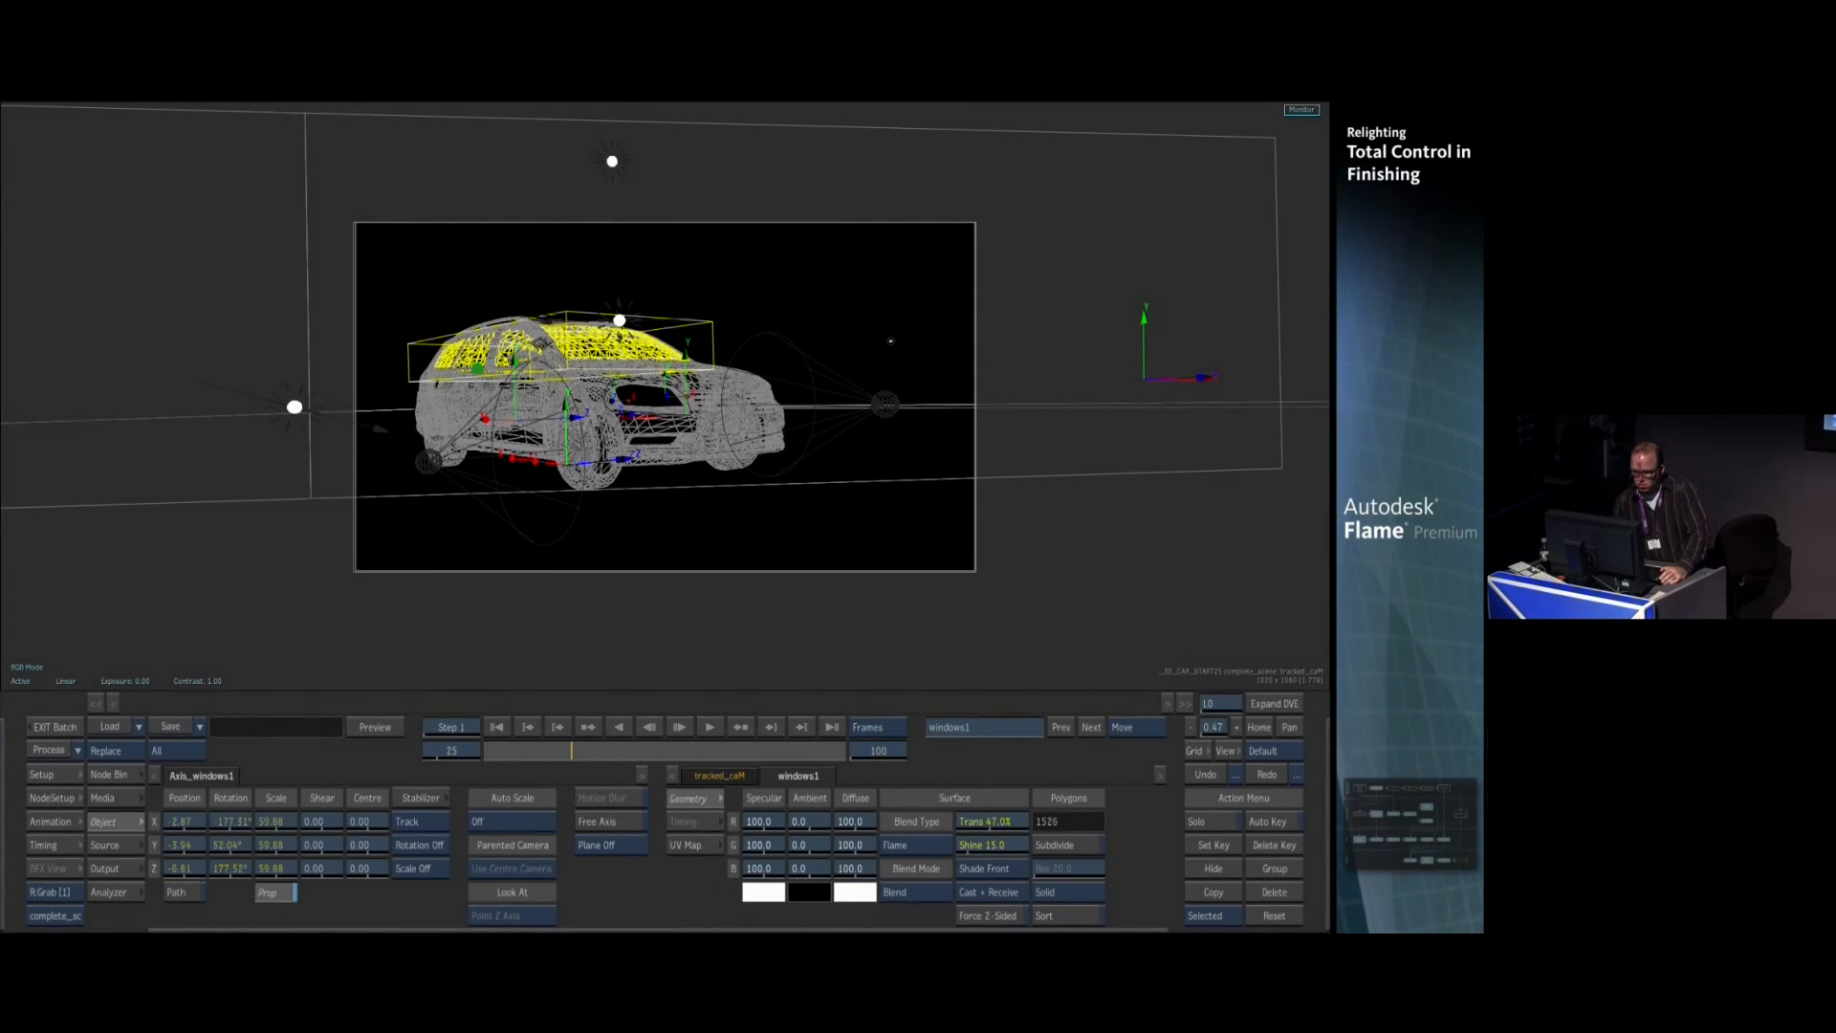
click(591, 441)
click(744, 385)
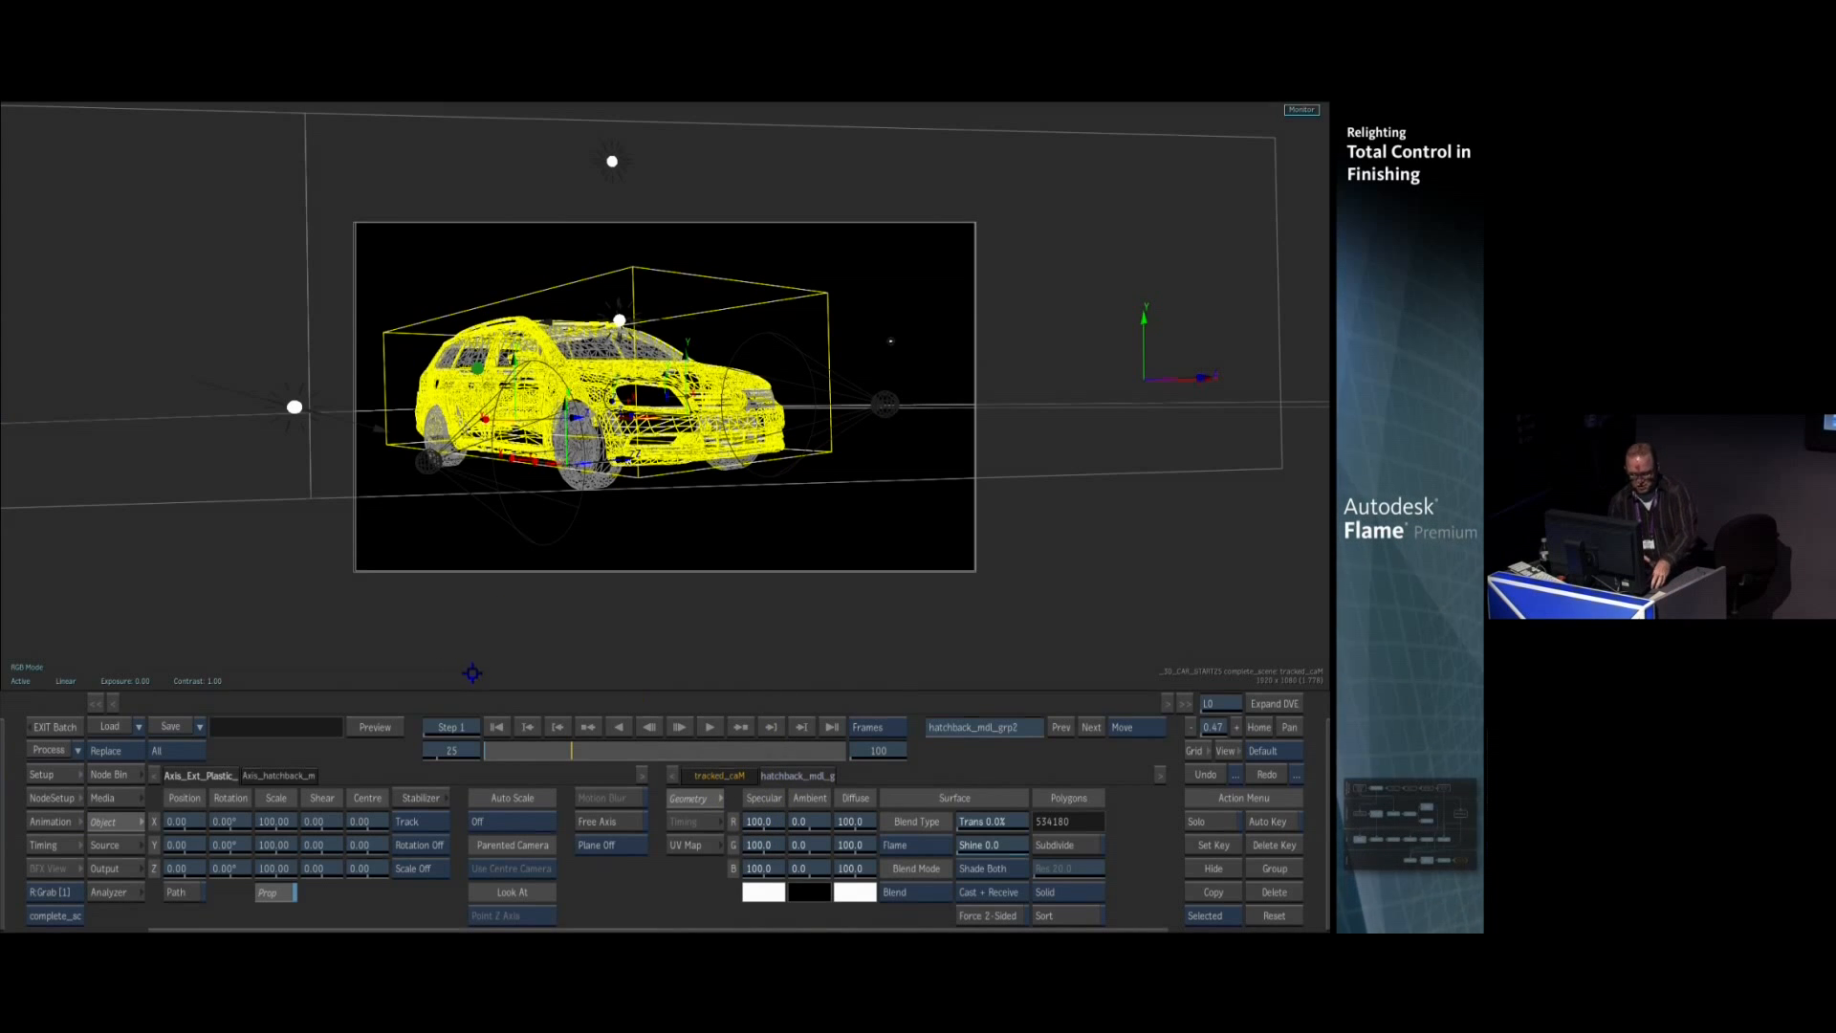
click(61, 797)
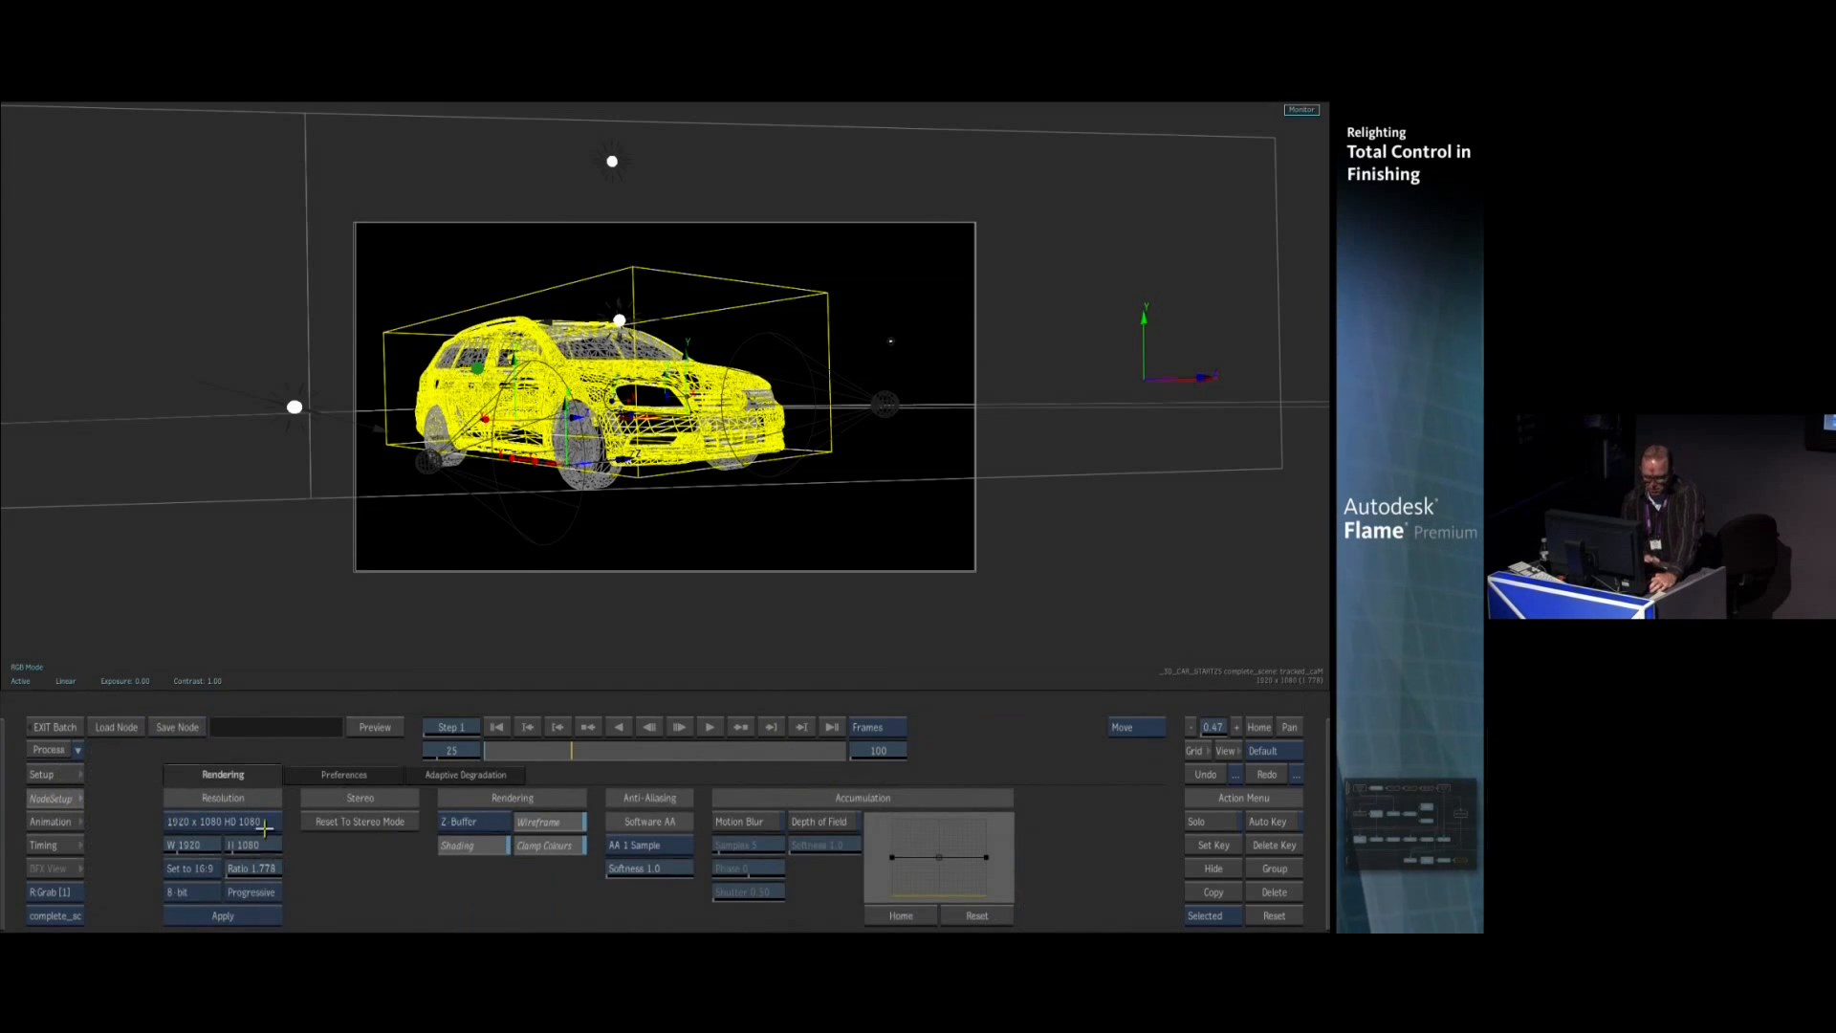
click(563, 818)
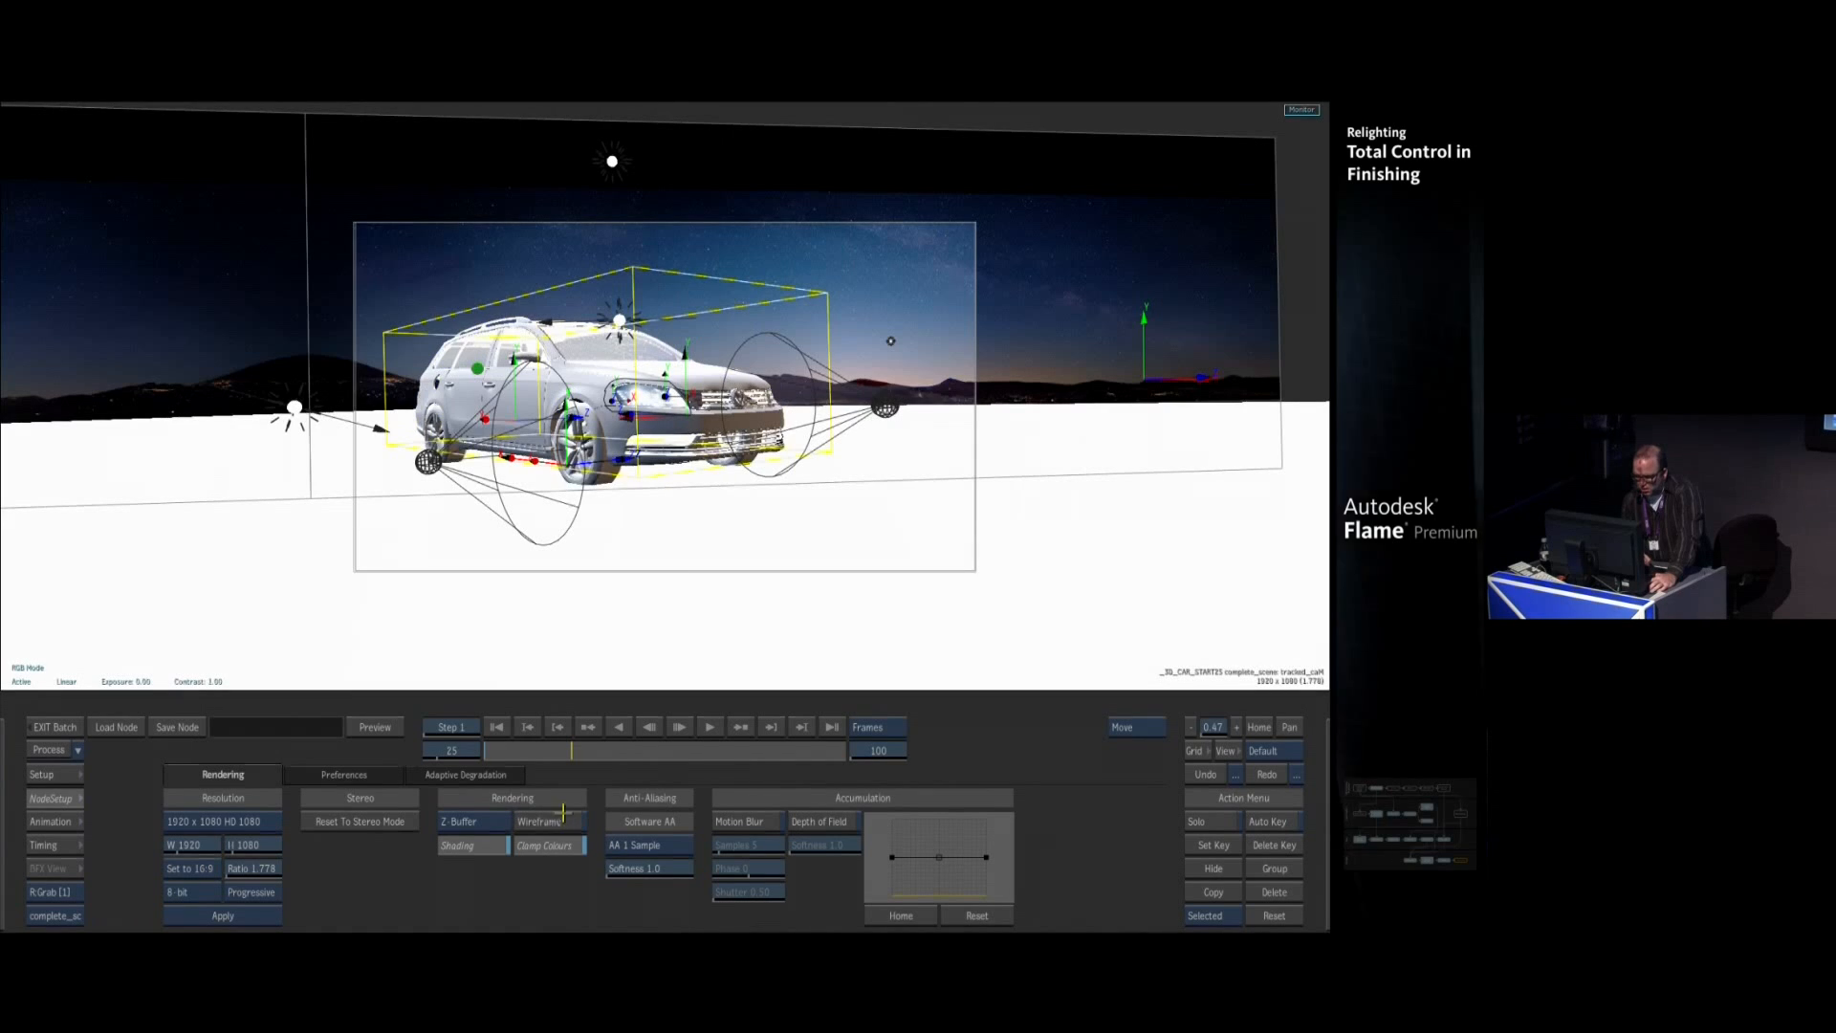
Set hardware anti-aliasing to 64x HWAA and examine the headlight and grille edges up close
click(58, 776)
click(352, 824)
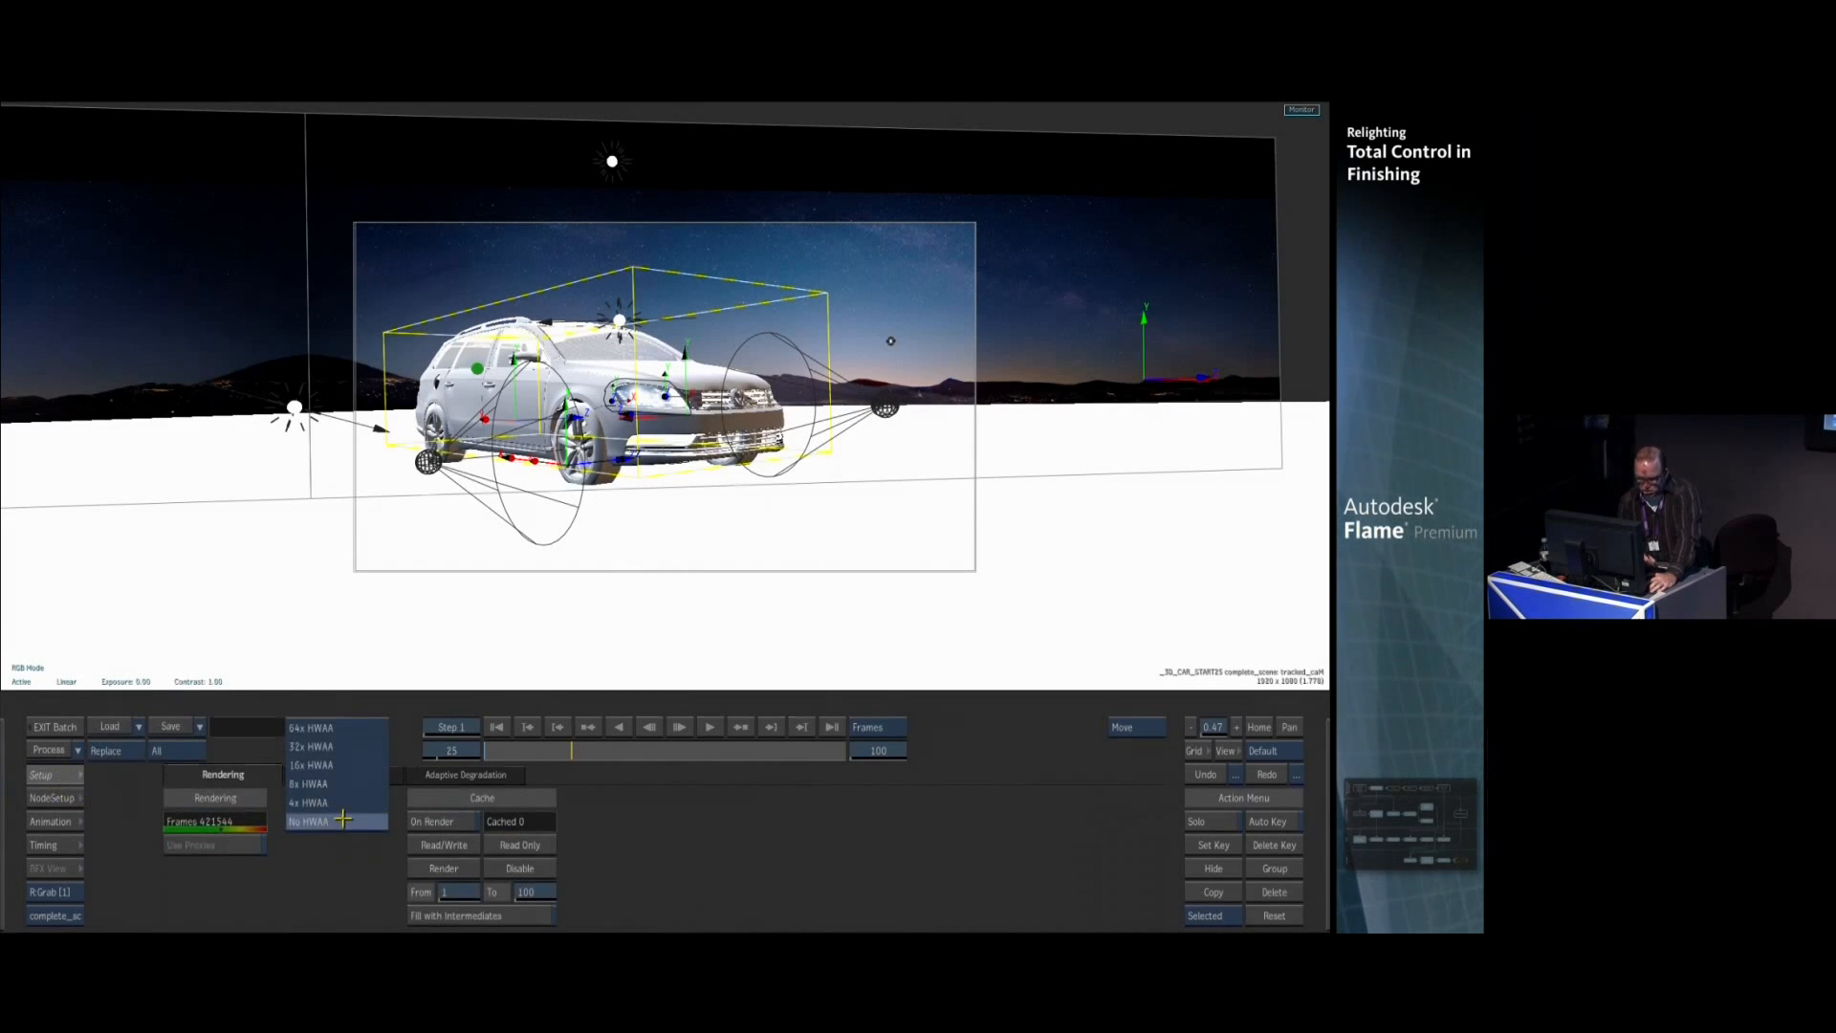
click(315, 728)
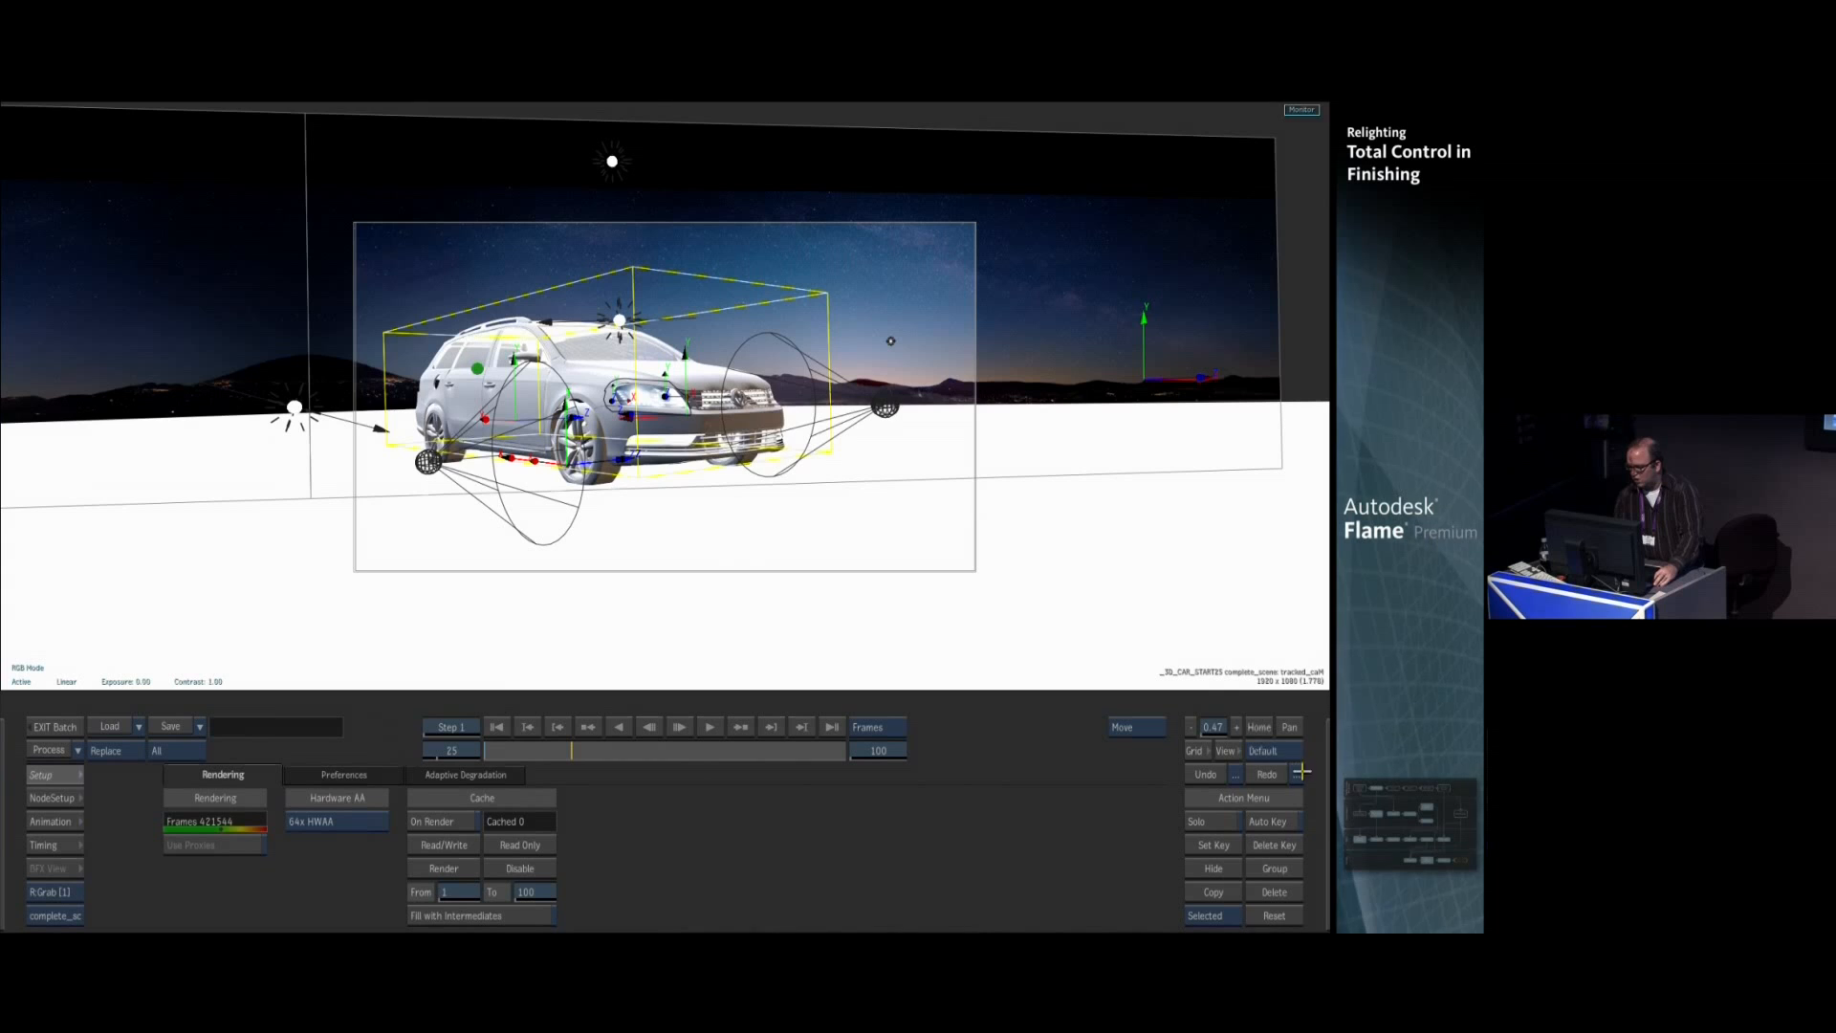
click(1247, 725)
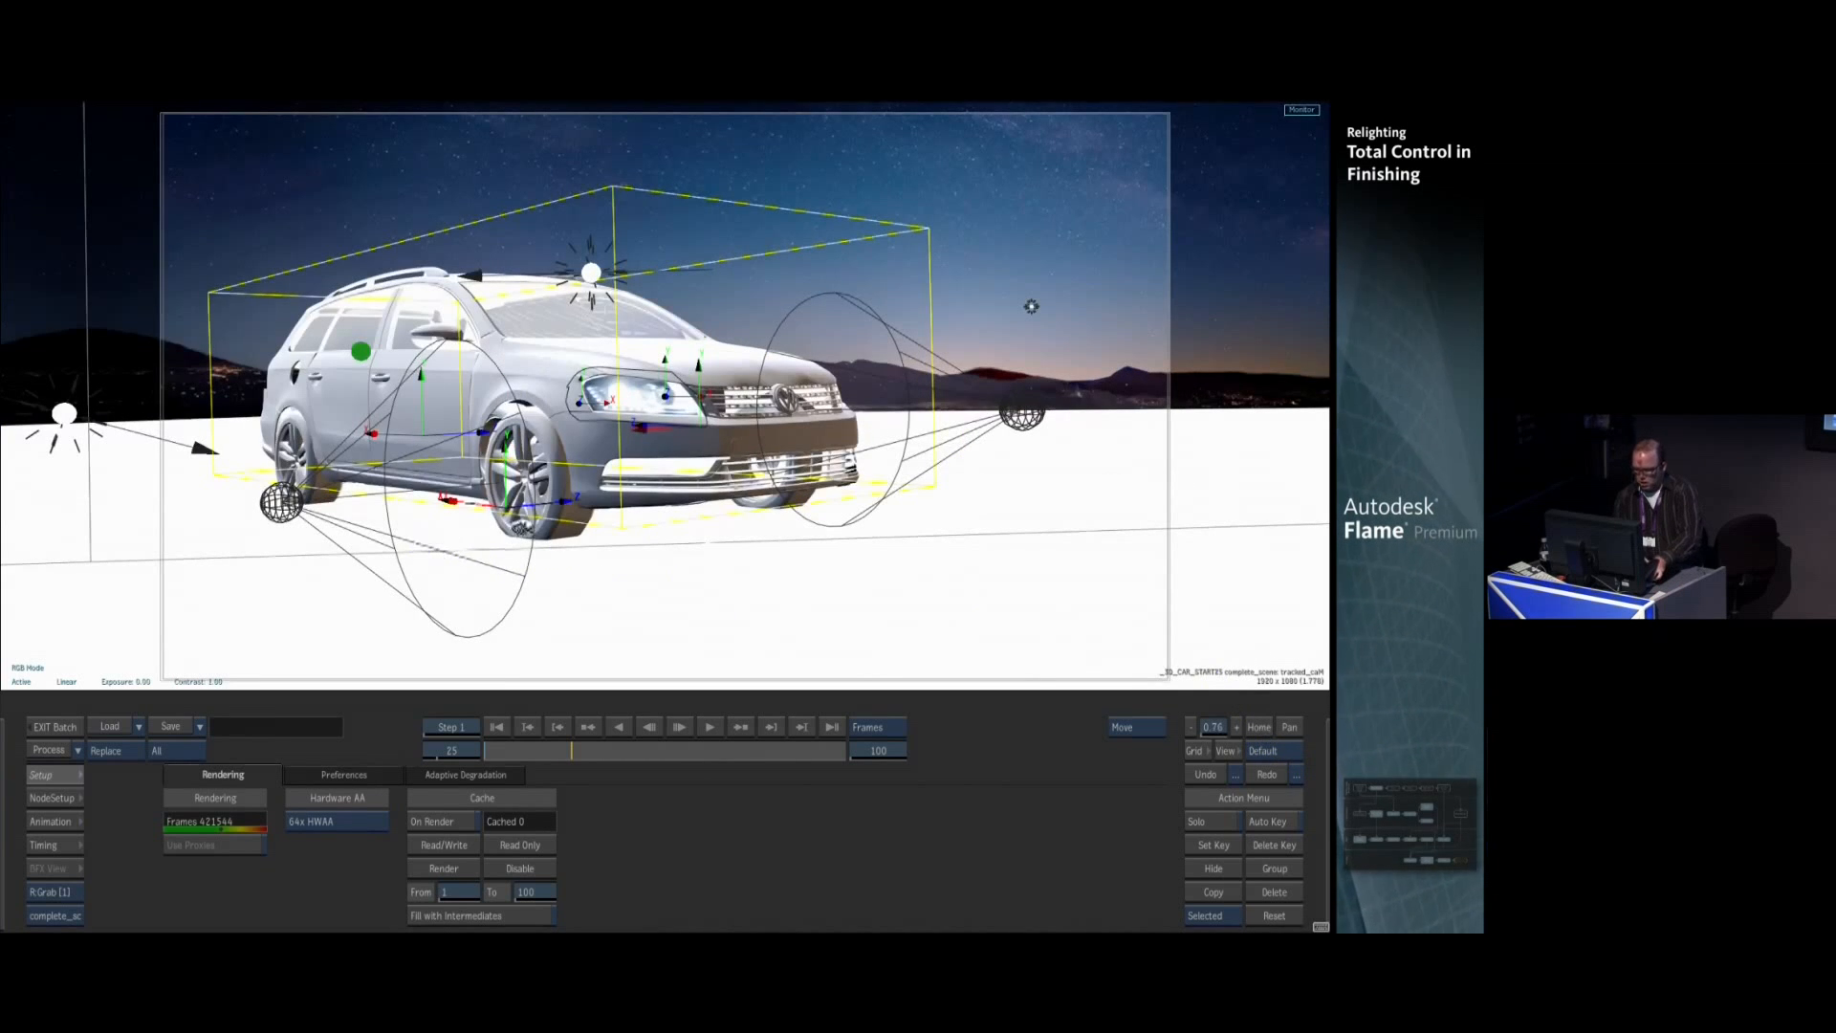
drag(705, 512, 853, 513)
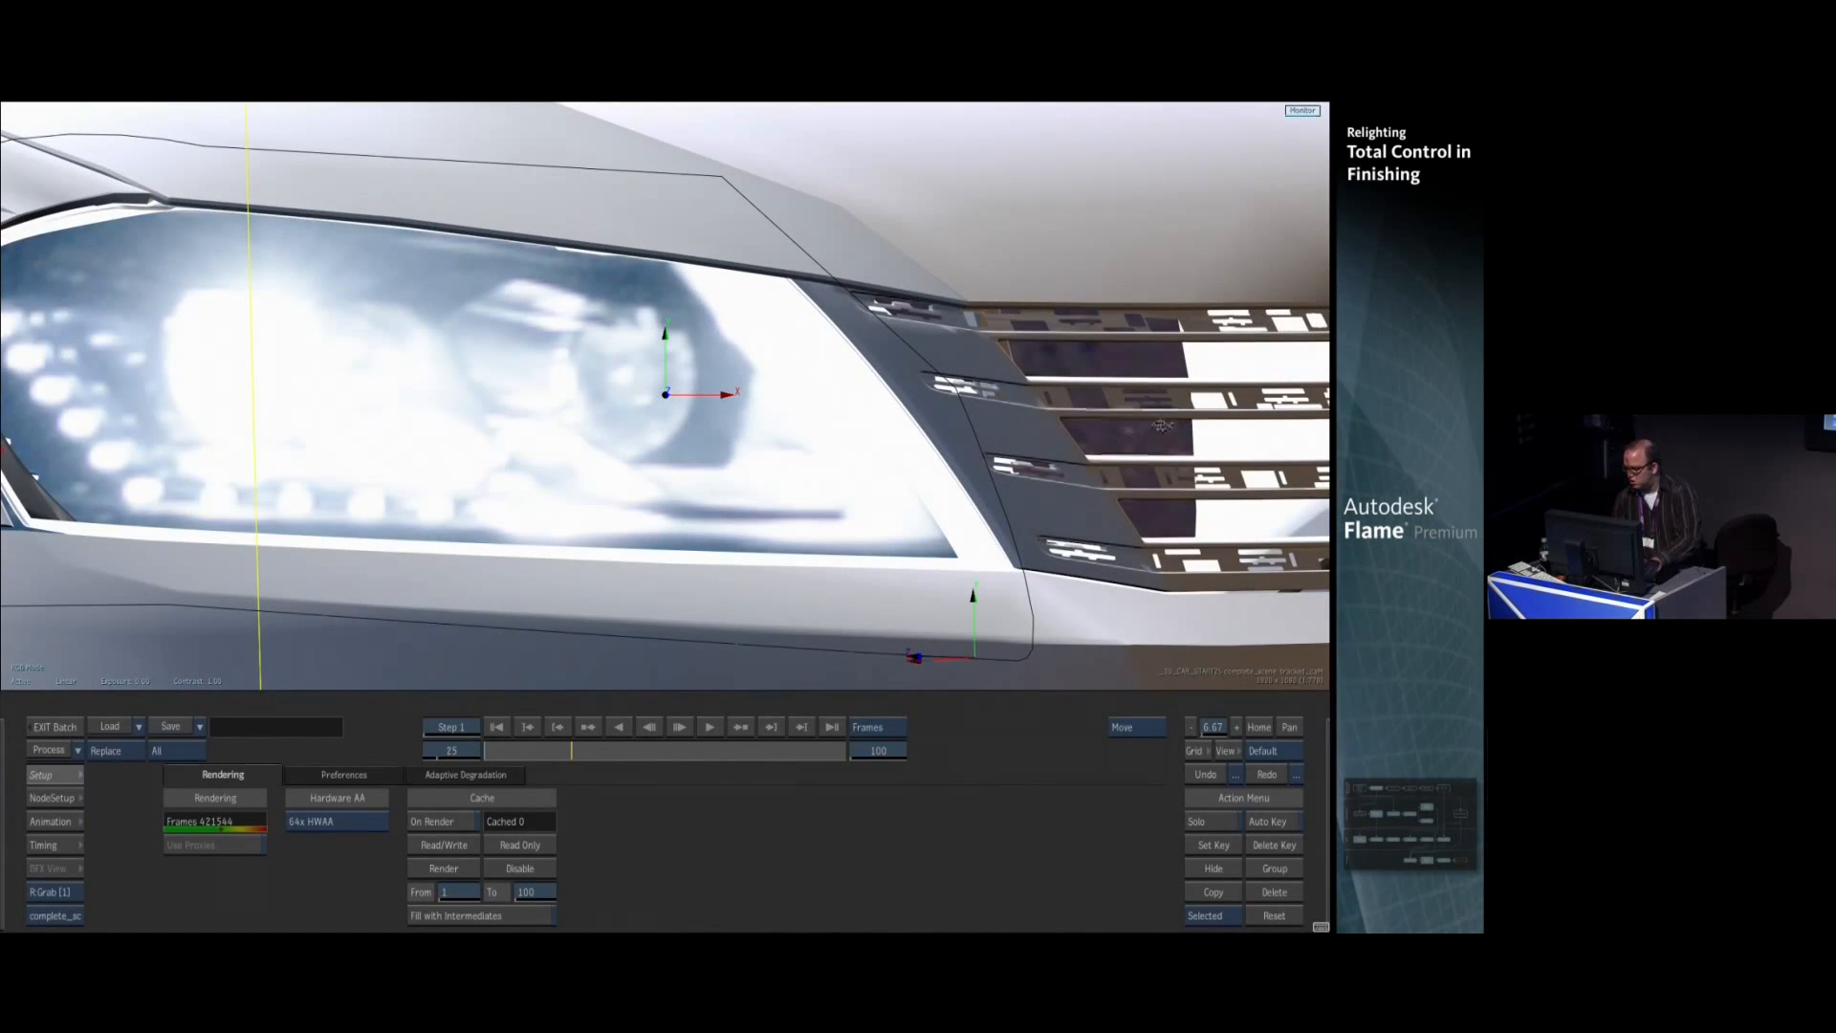
drag(1031, 389, 930, 531)
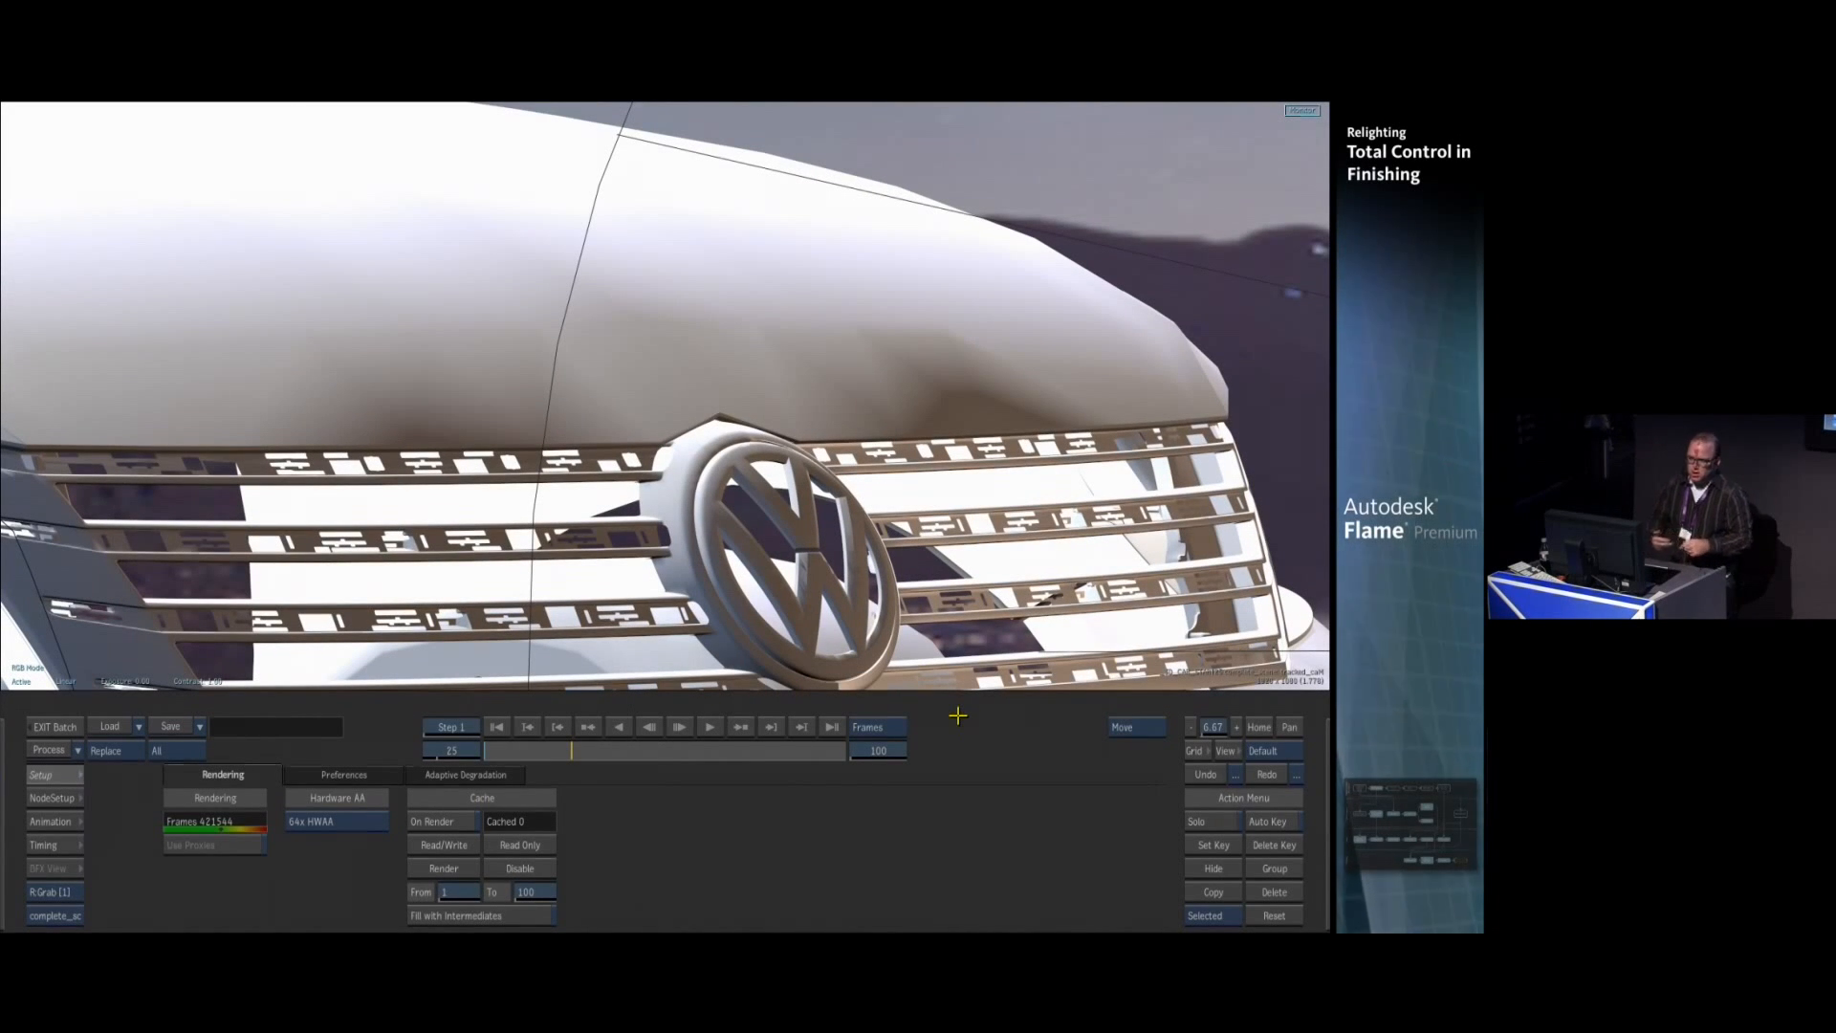
Switch hardware anti-aliasing back to No HWAA and return to the Batch schematic
click(312, 823)
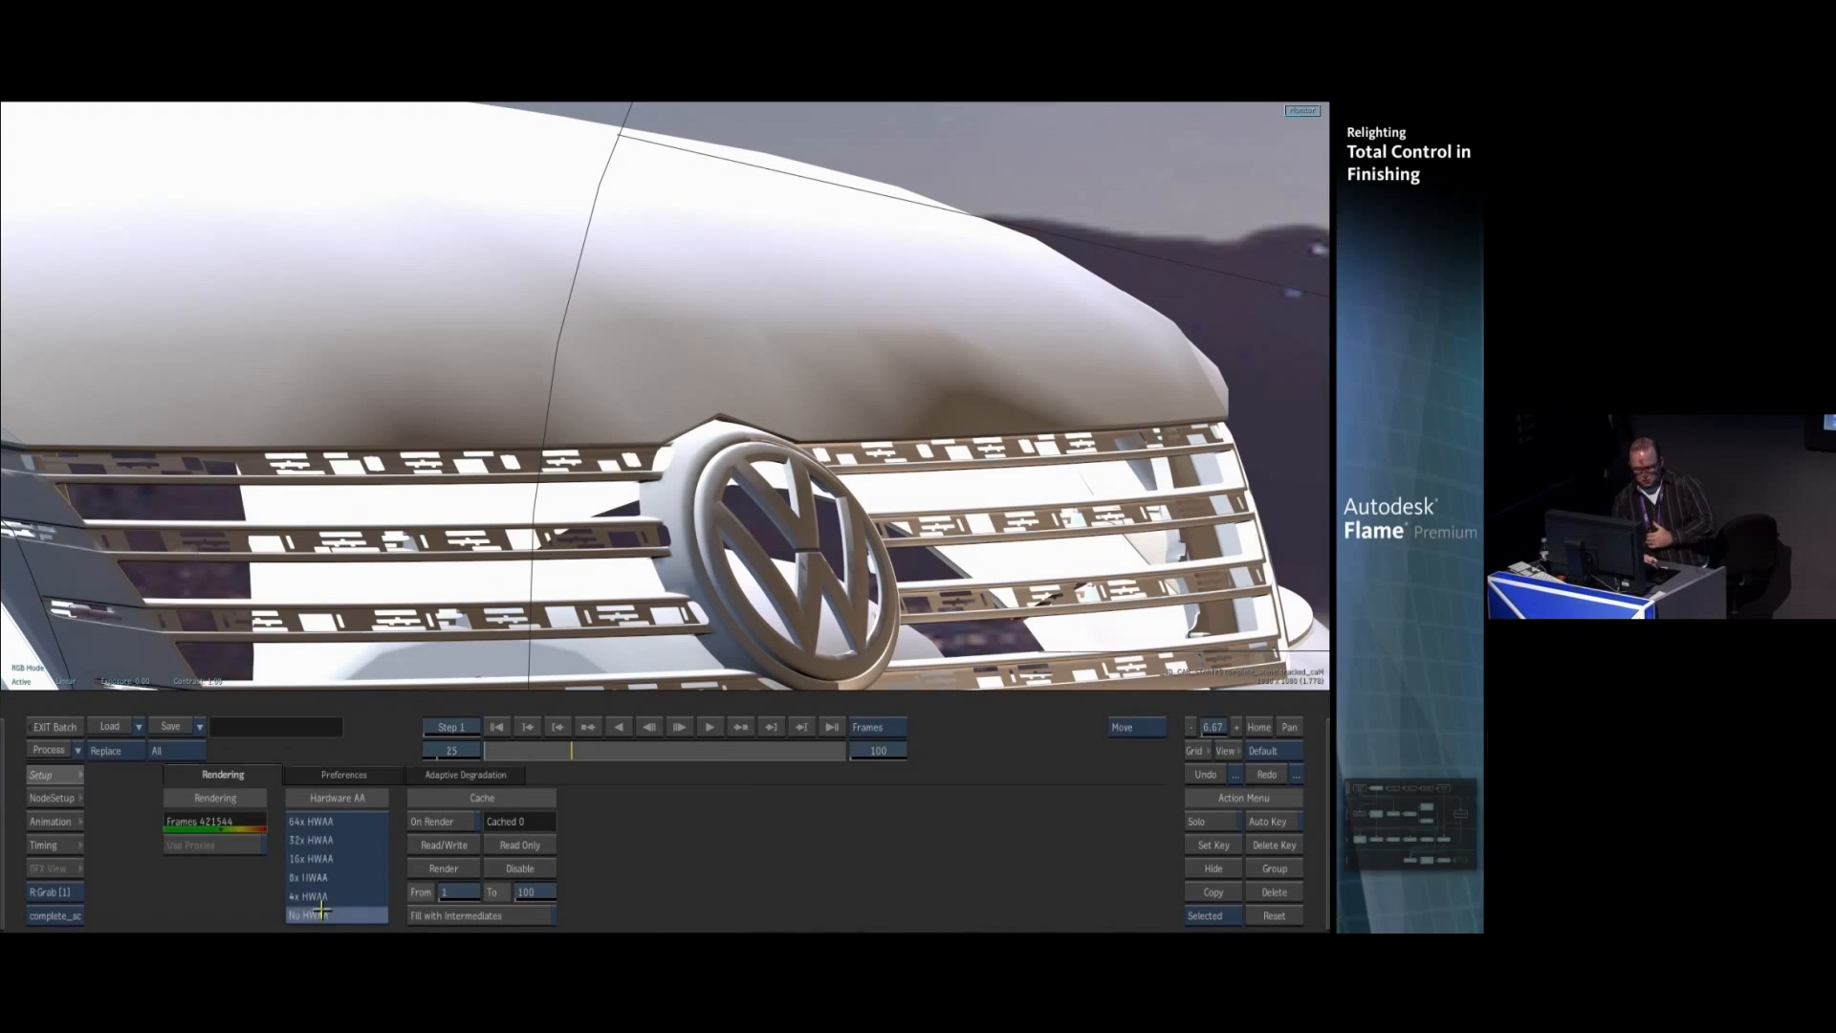
click(315, 914)
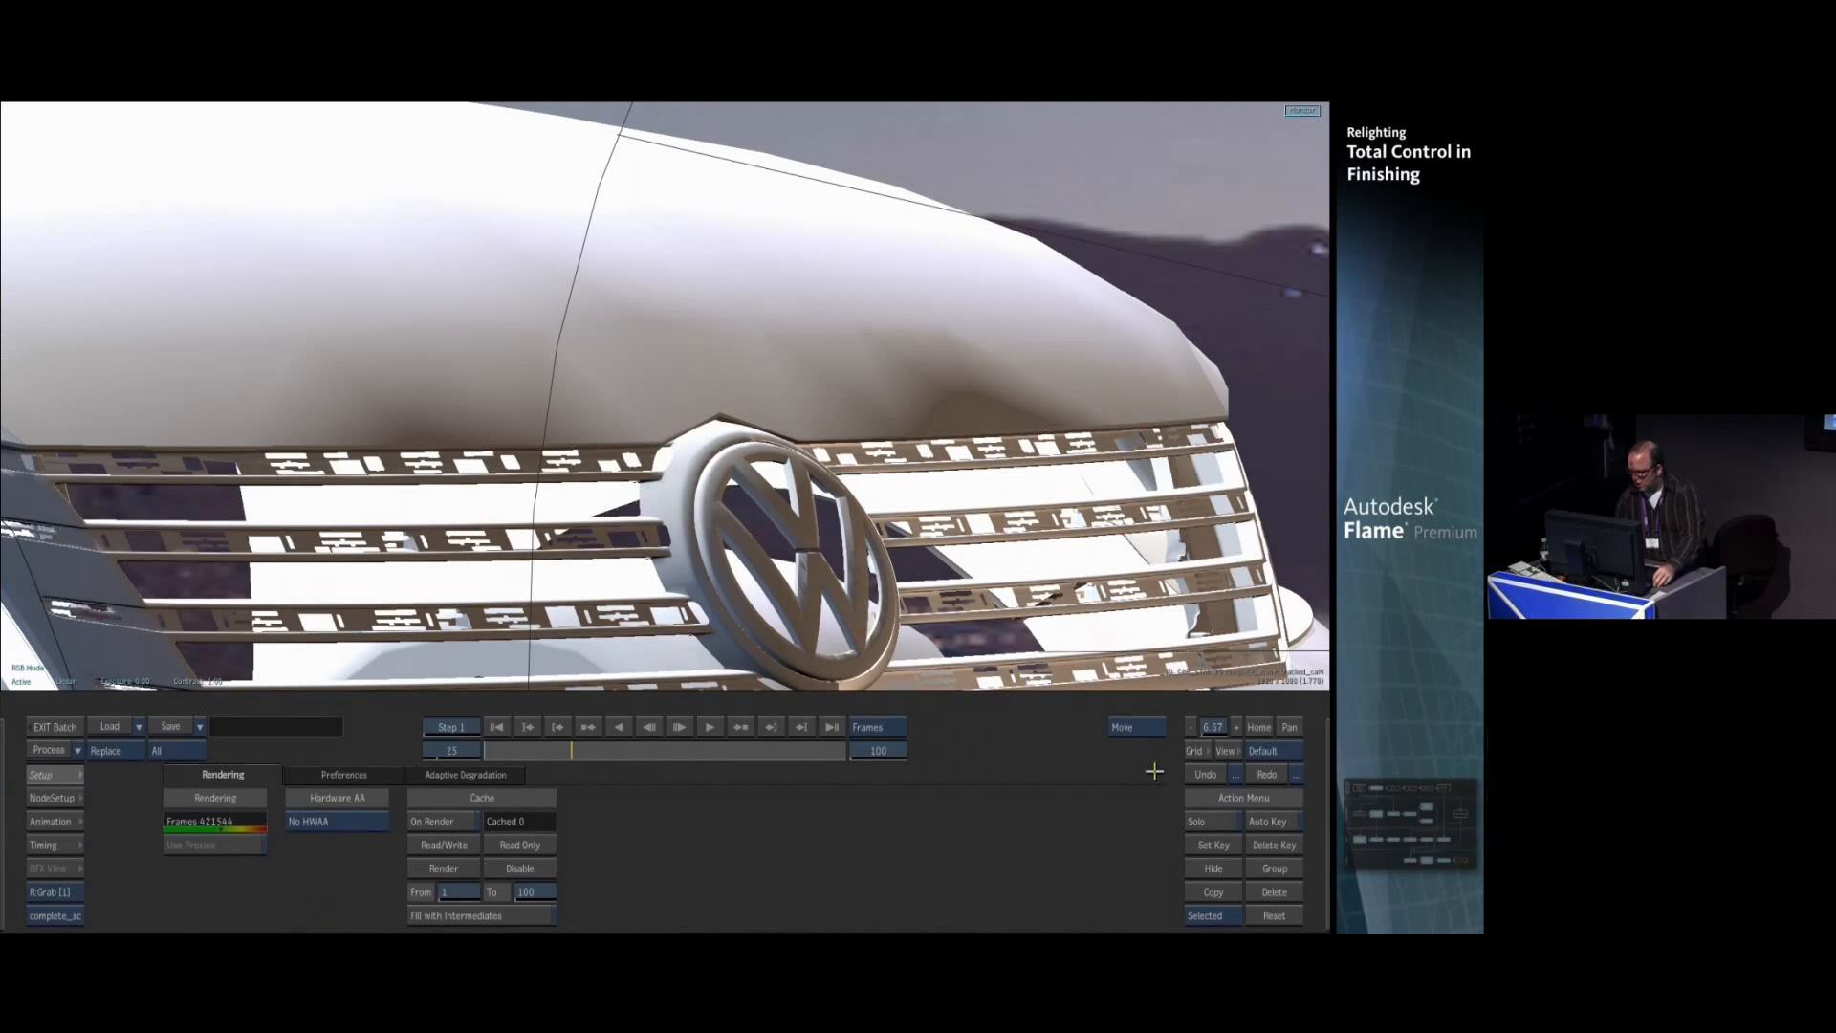
click(1260, 726)
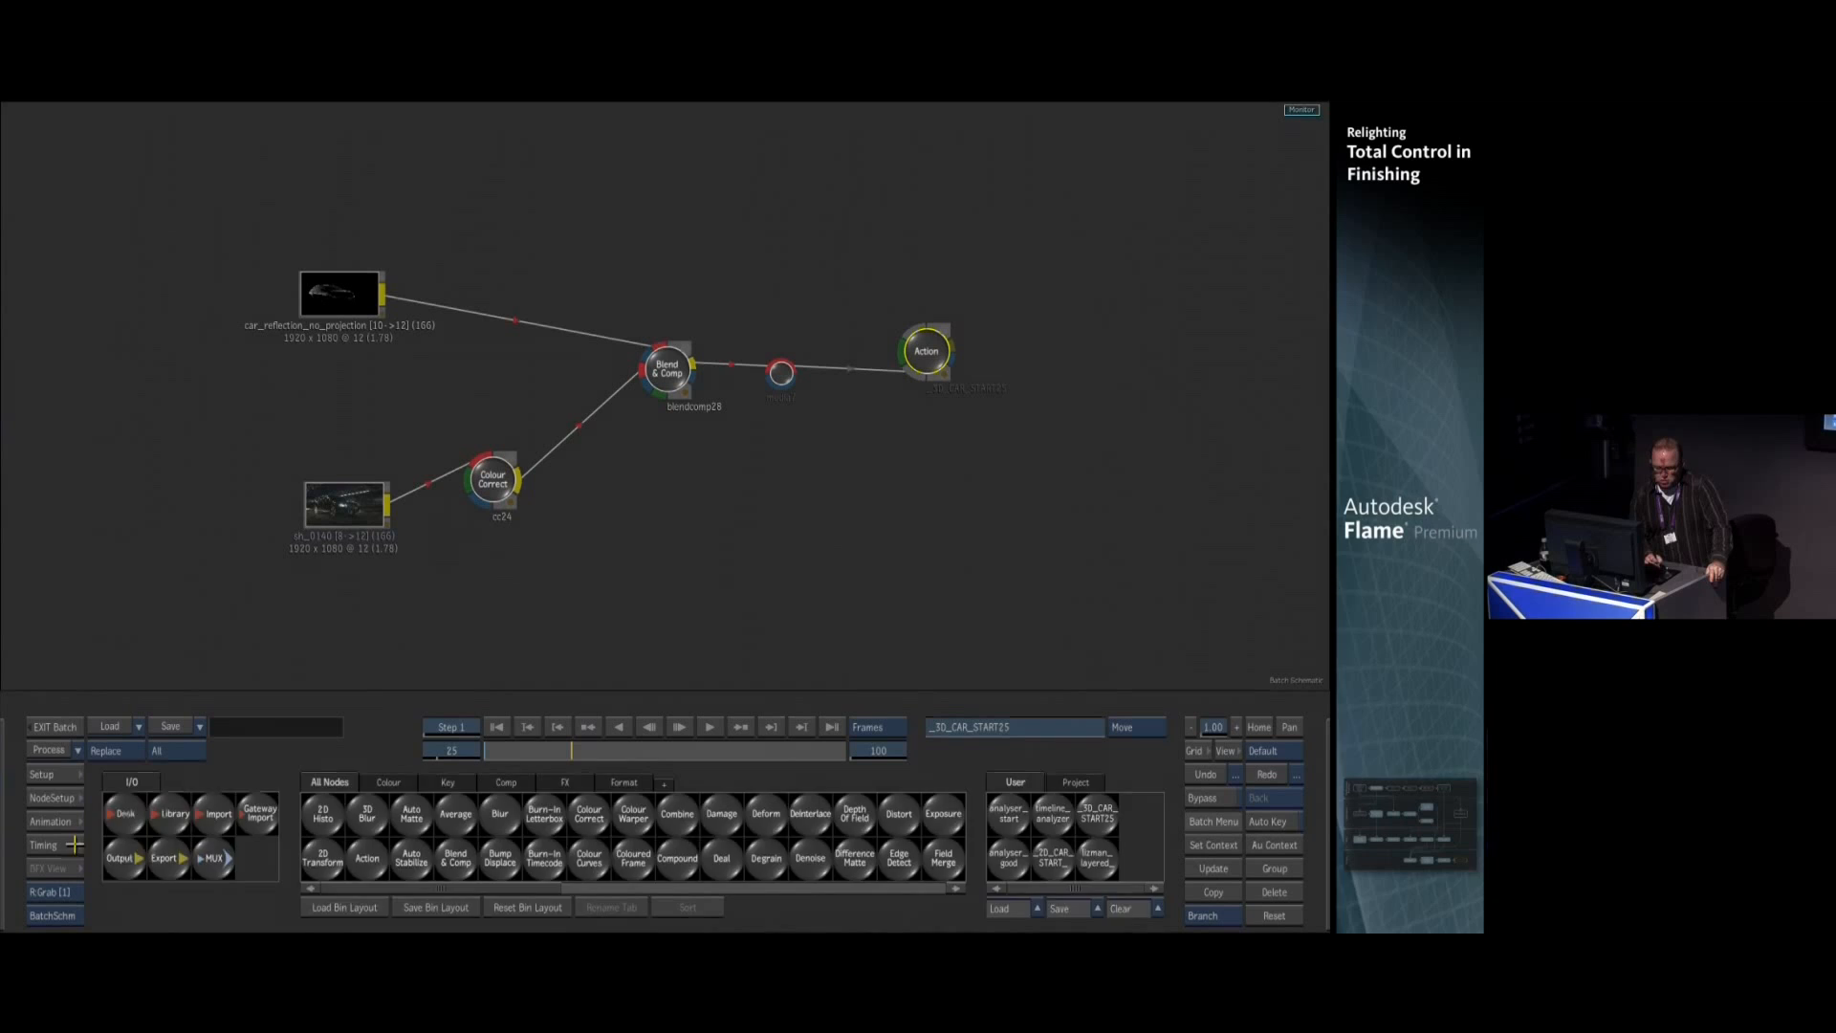
click(47, 781)
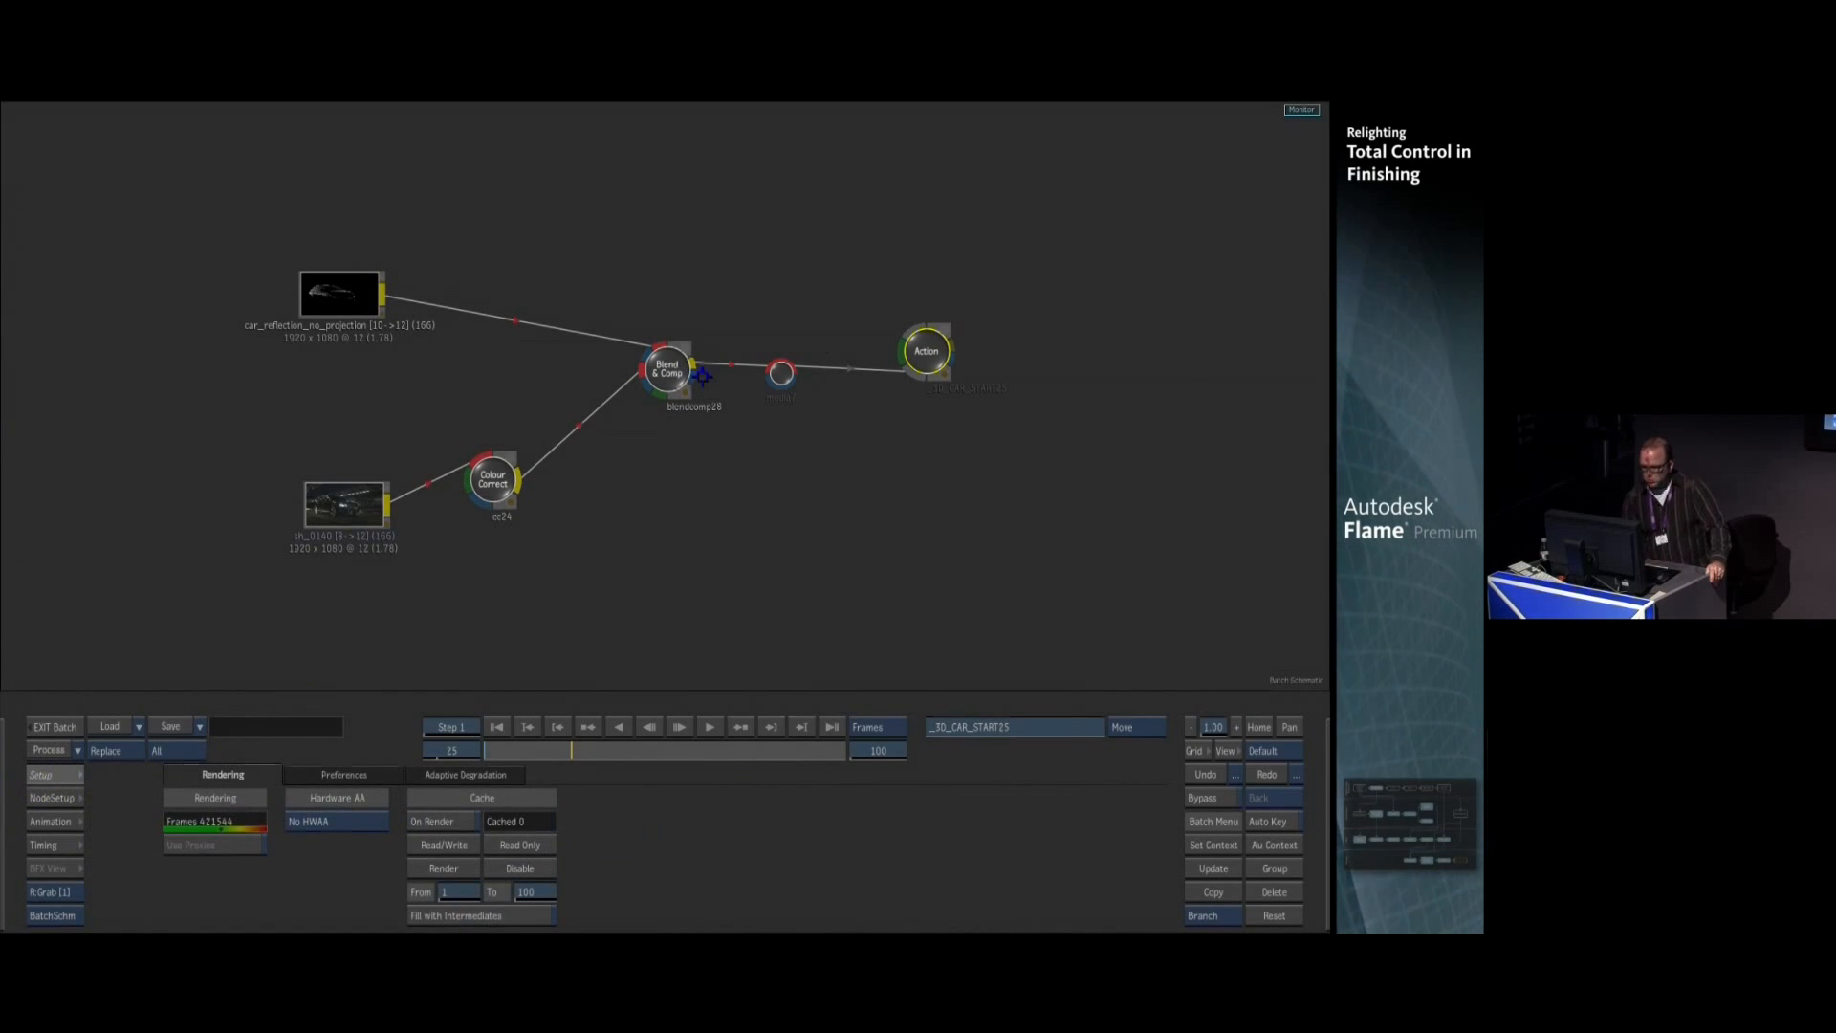
Reopen the Action node, preview ambient occlusion on the complete_scene output, and switch it off again
double_click(907, 342)
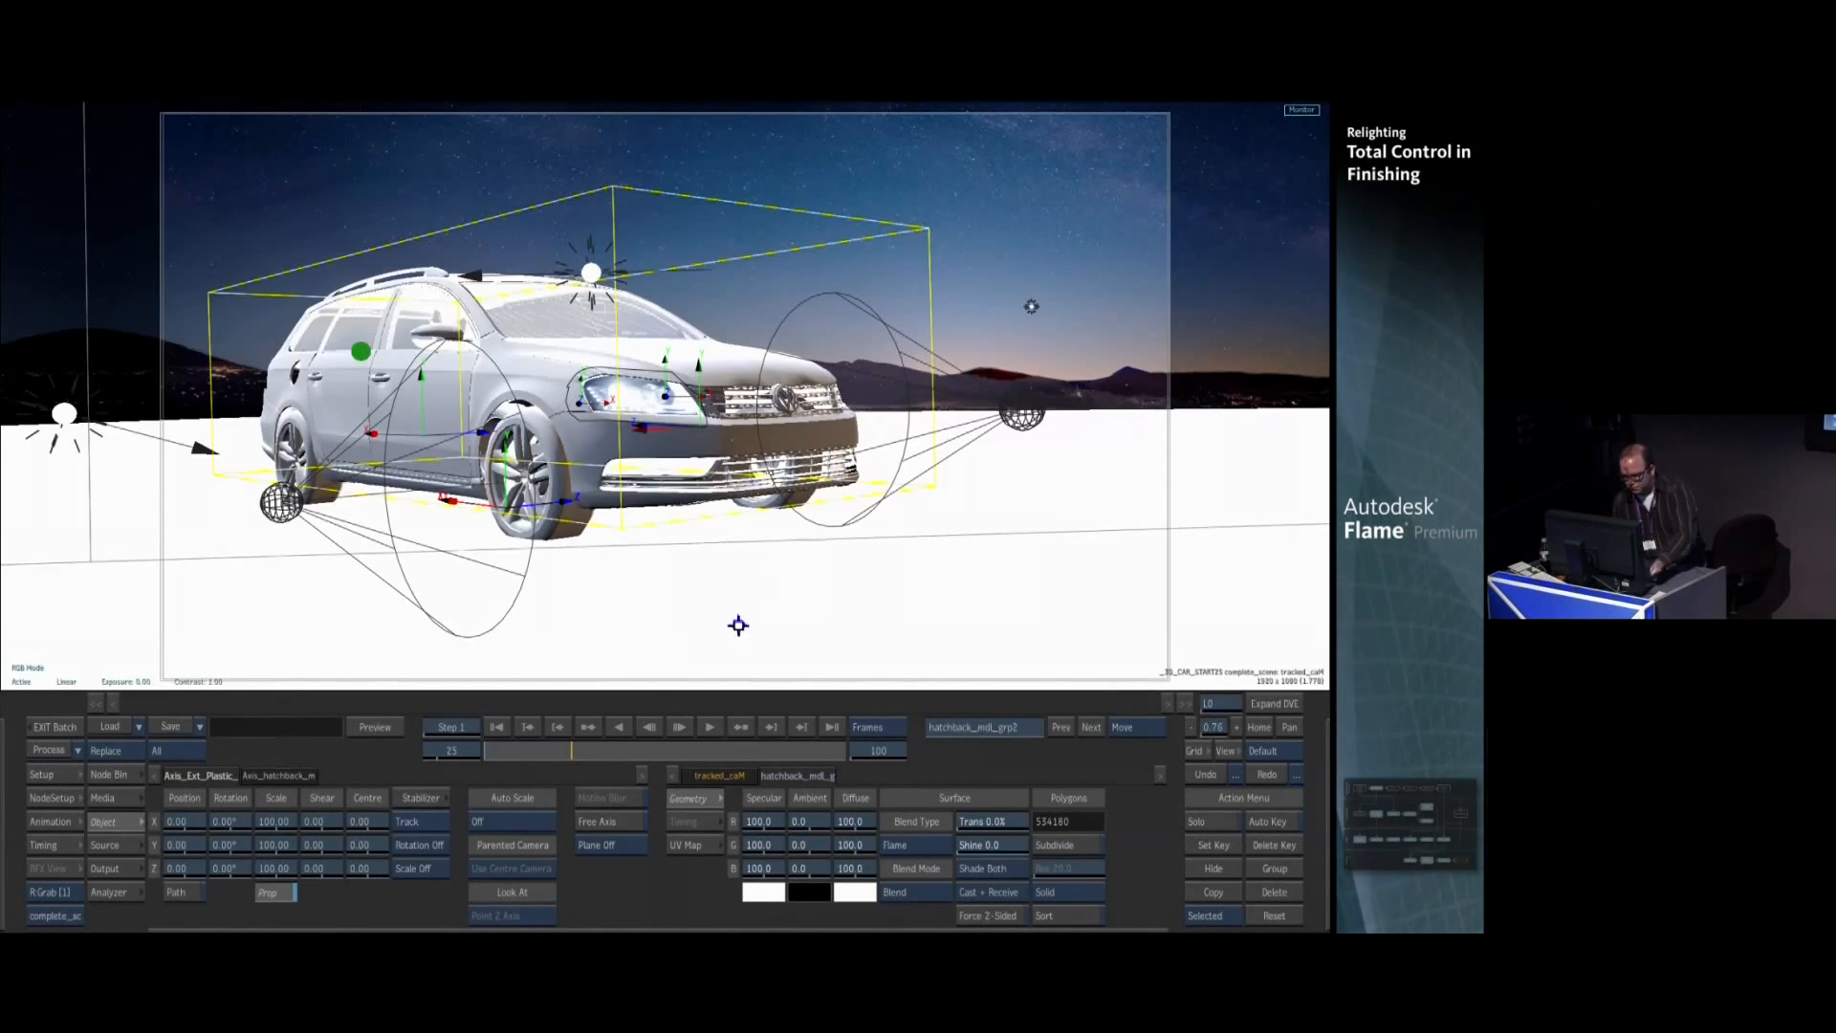
click(53, 798)
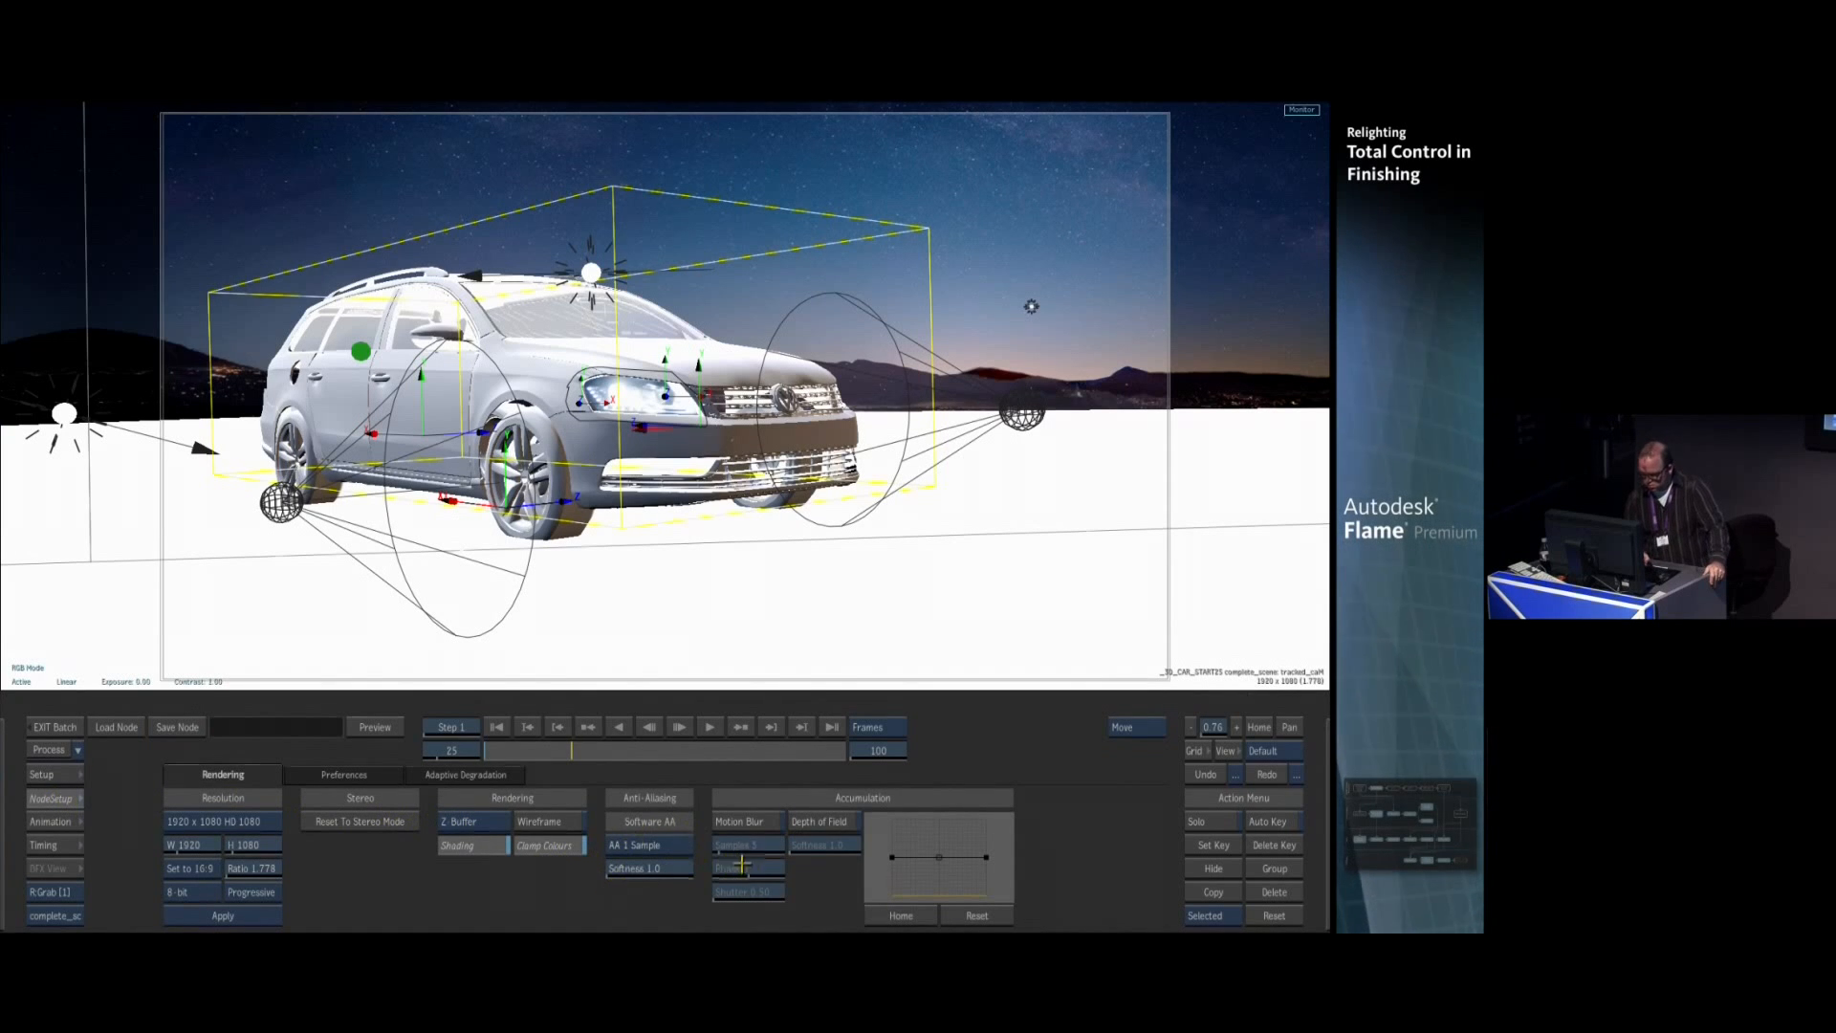
click(54, 798)
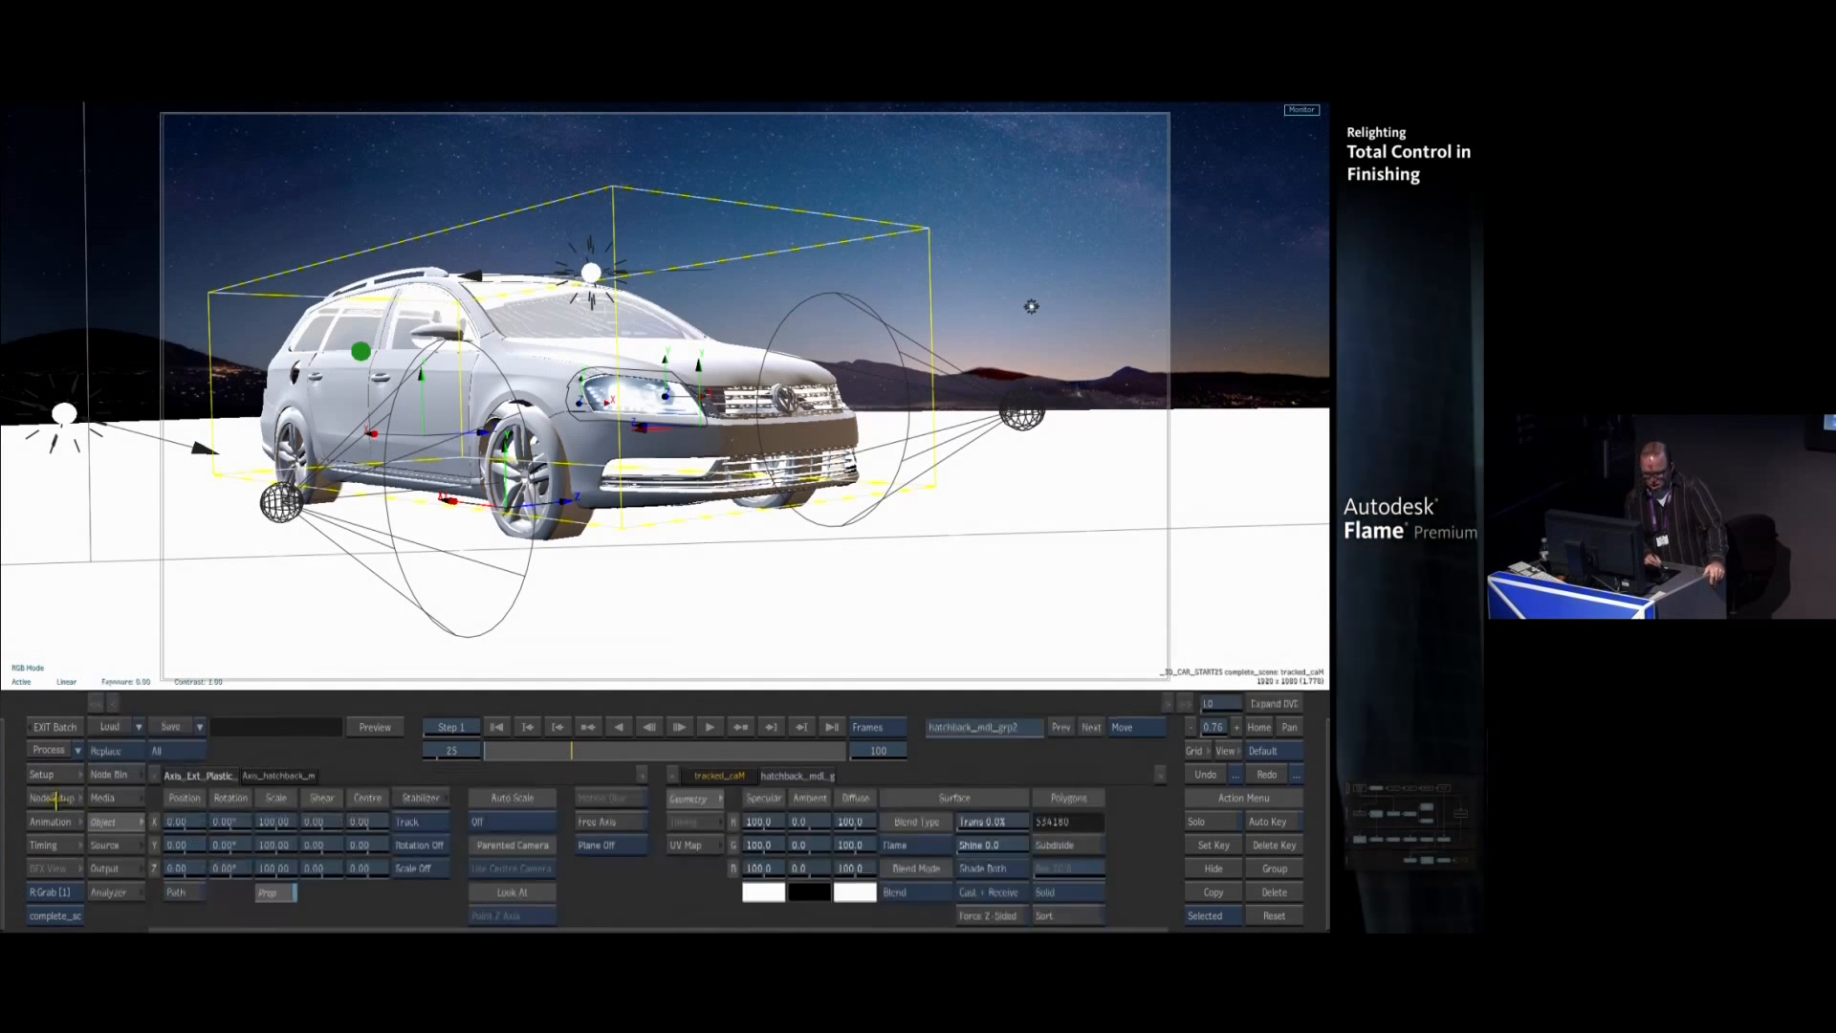
click(113, 868)
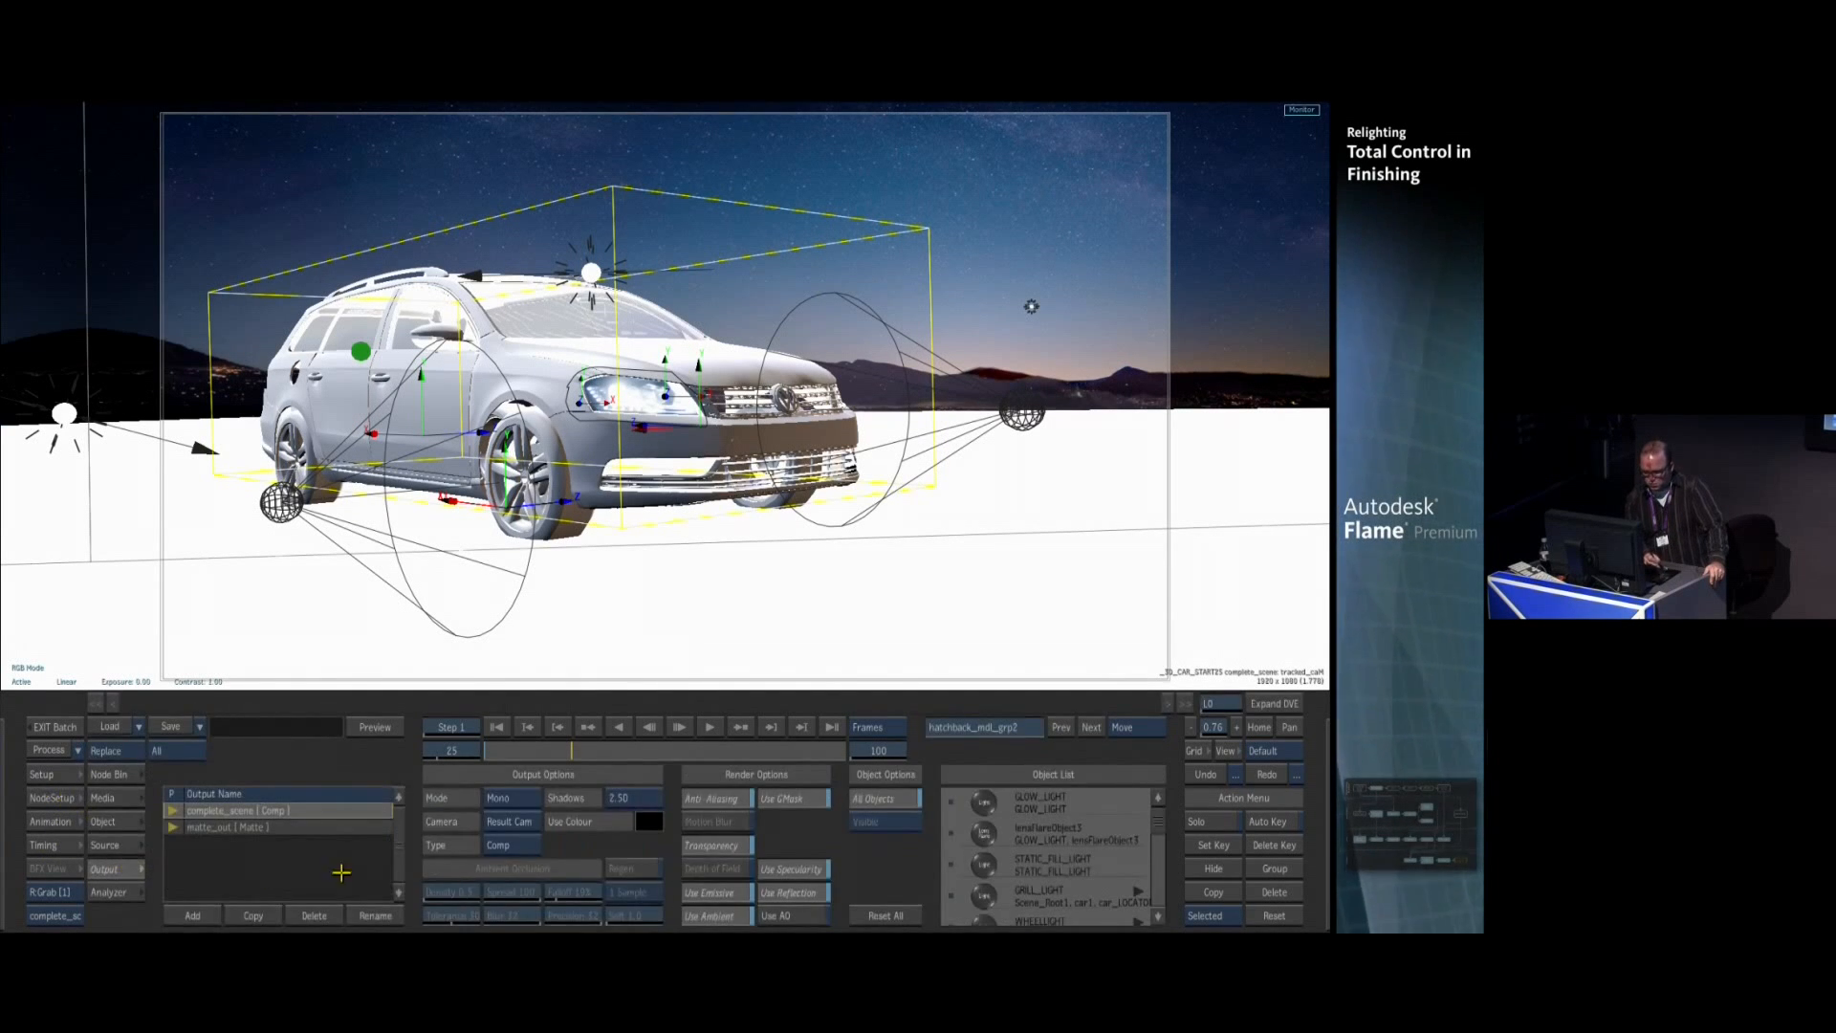
click(788, 917)
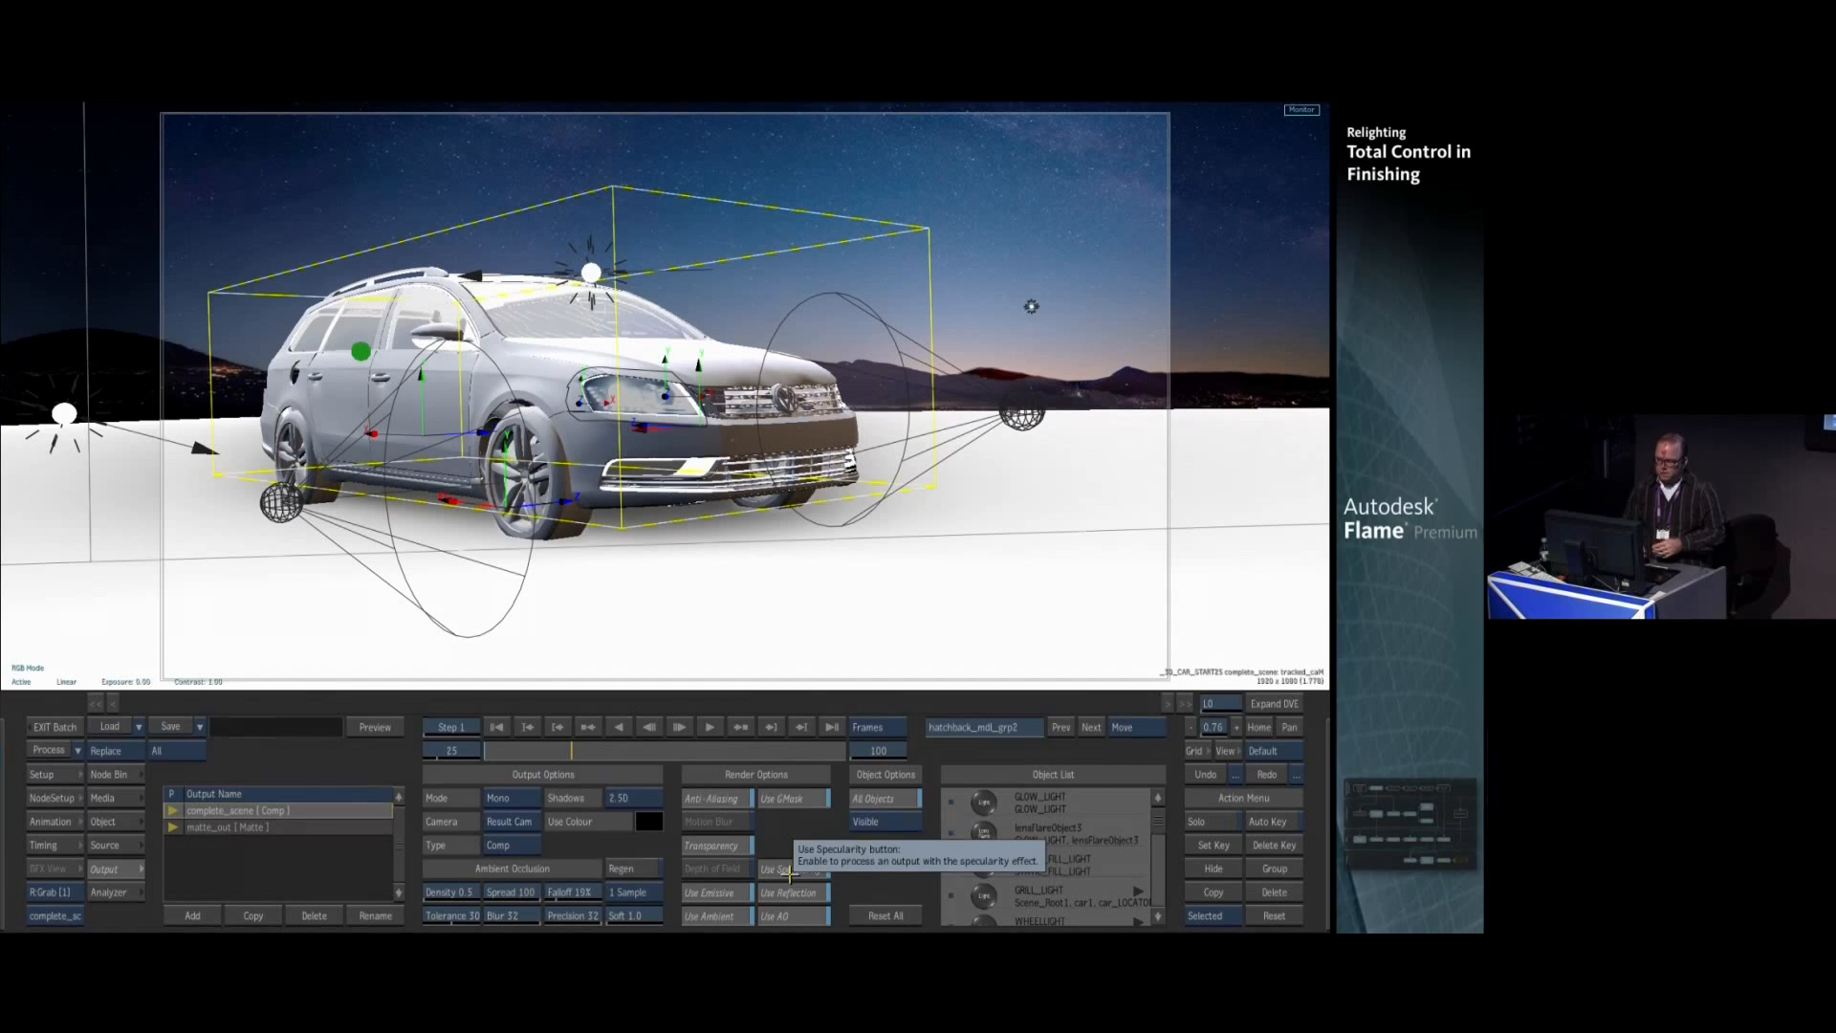
click(803, 916)
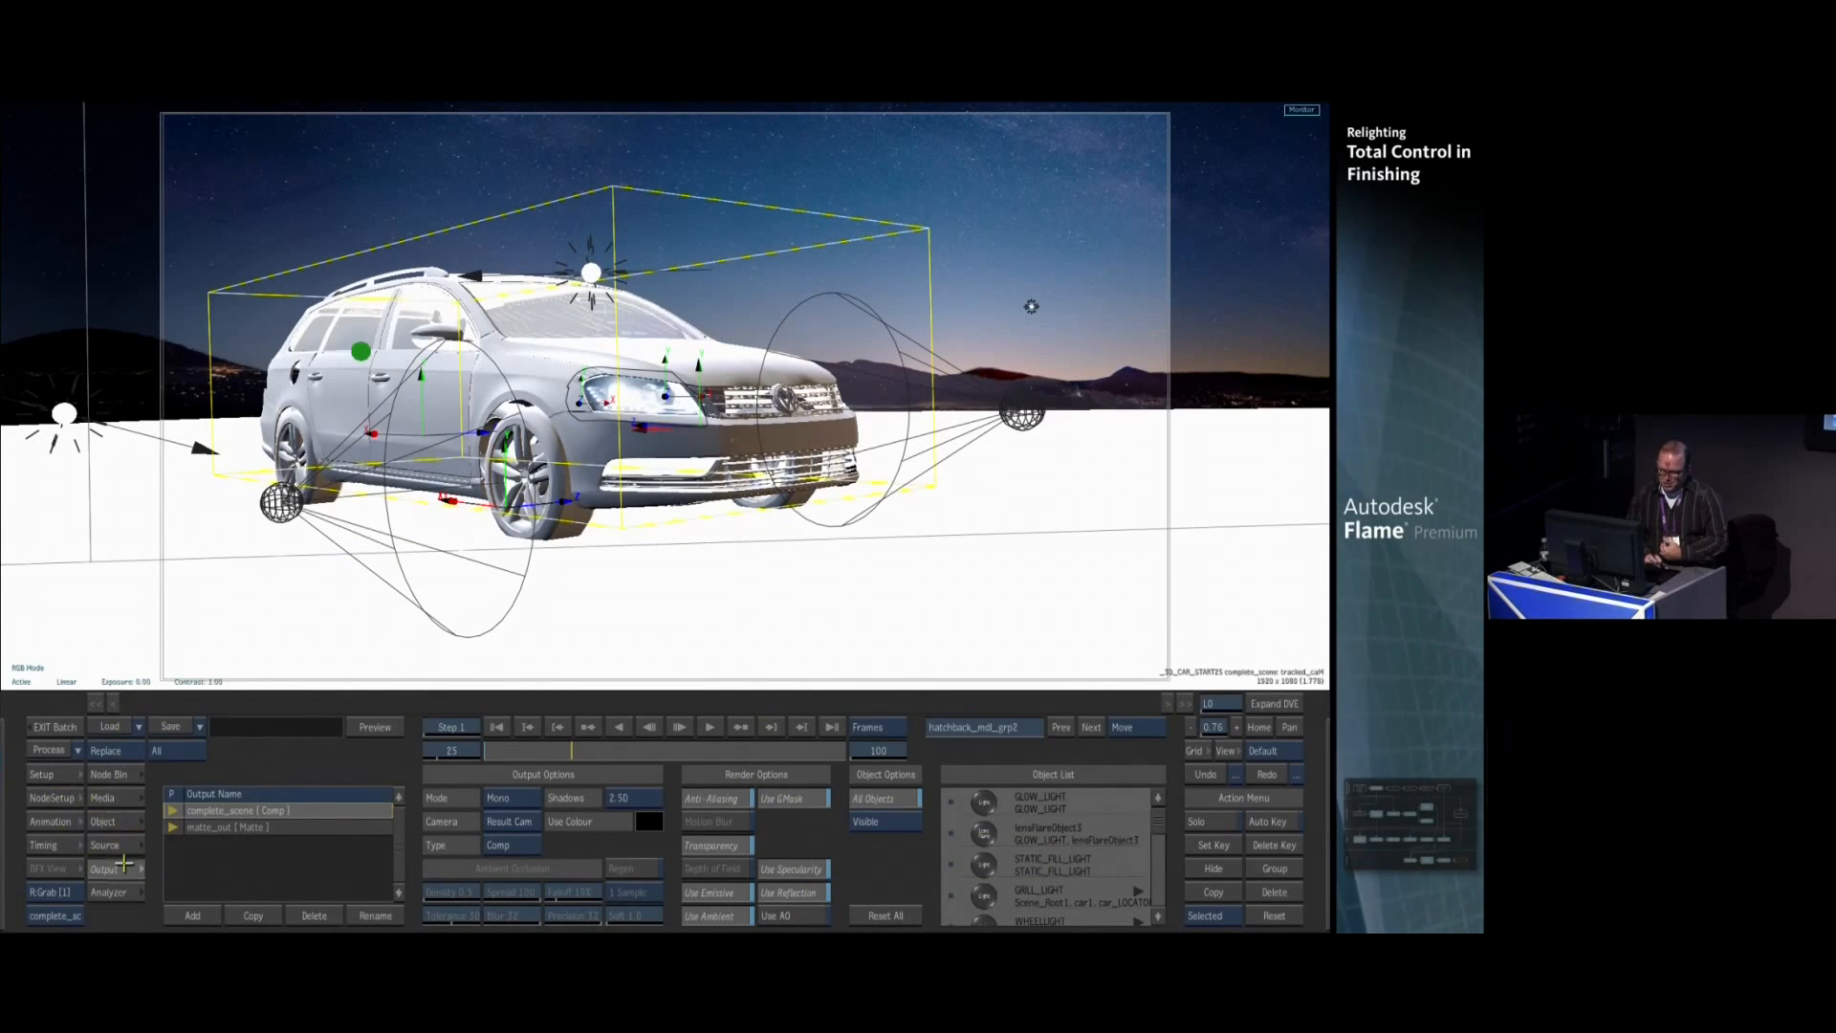
Show the Action schematic beside the rendered scene and unhide the diffuse2 map connected to the car geometry
key(alt+2)
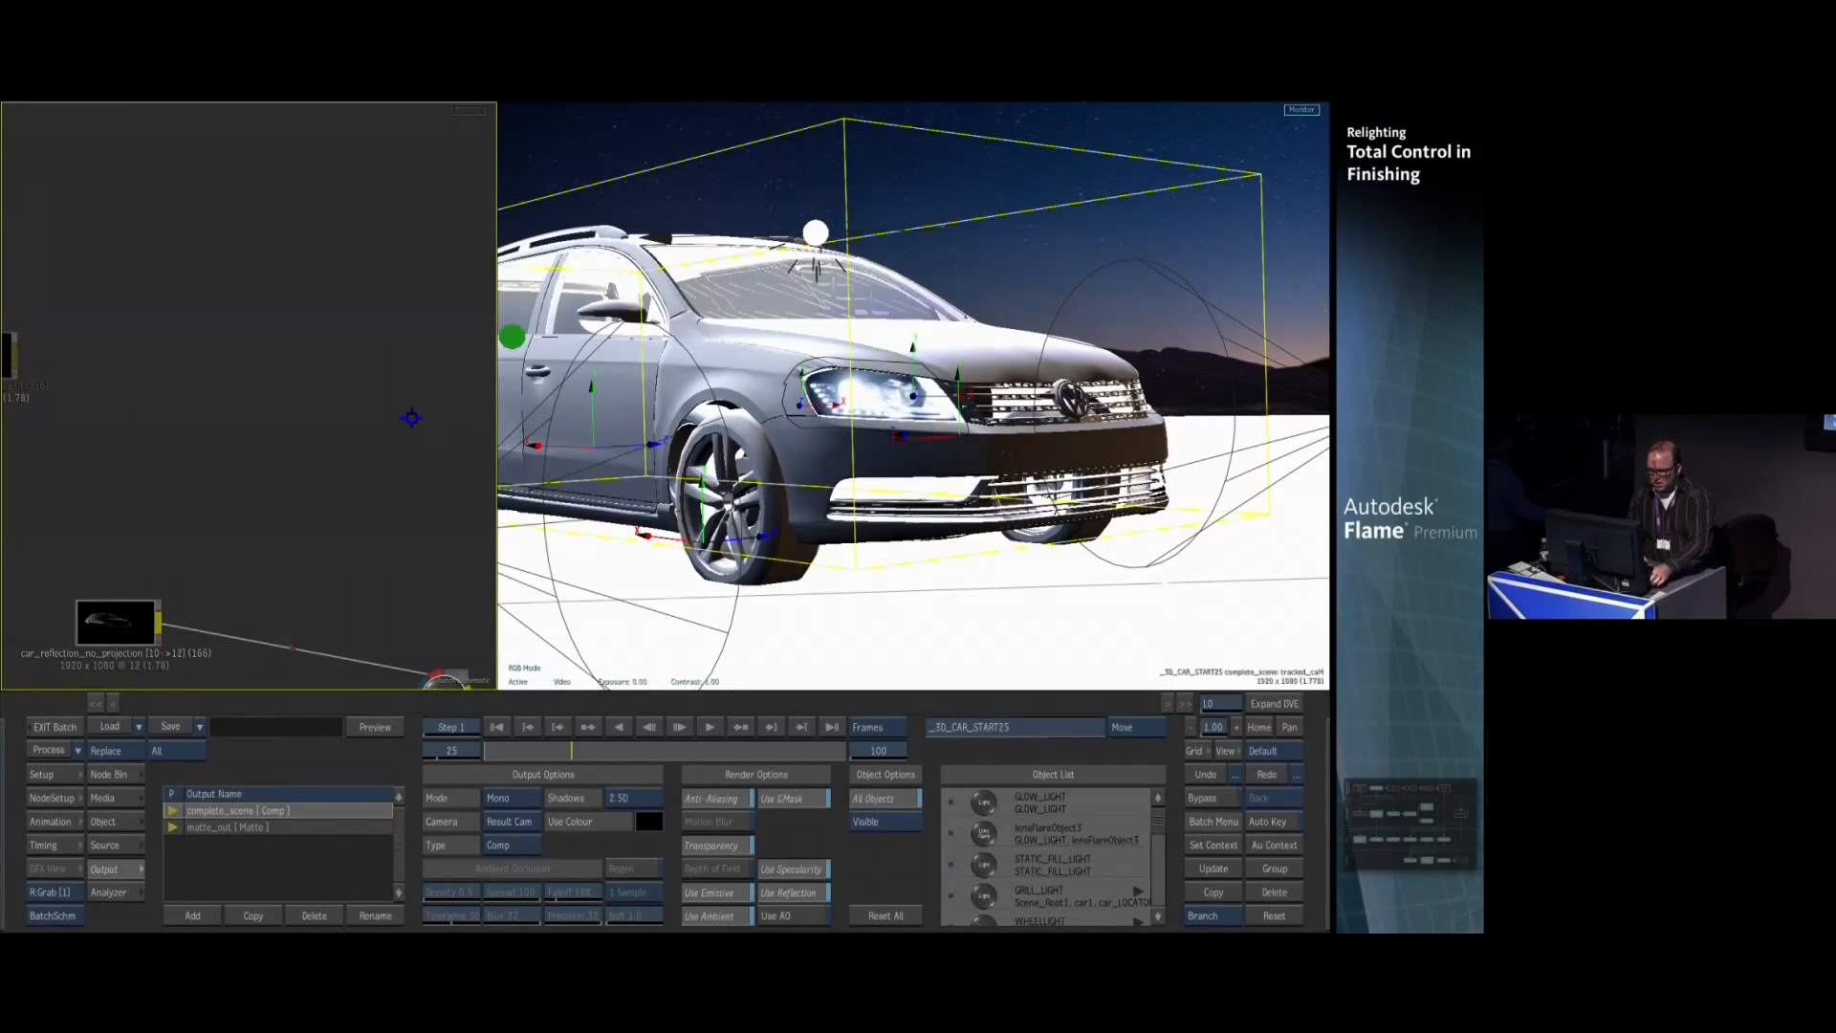
key(ctrl+Up)
drag(387, 507, 21, 109)
drag(300, 421, 334, 336)
click(173, 563)
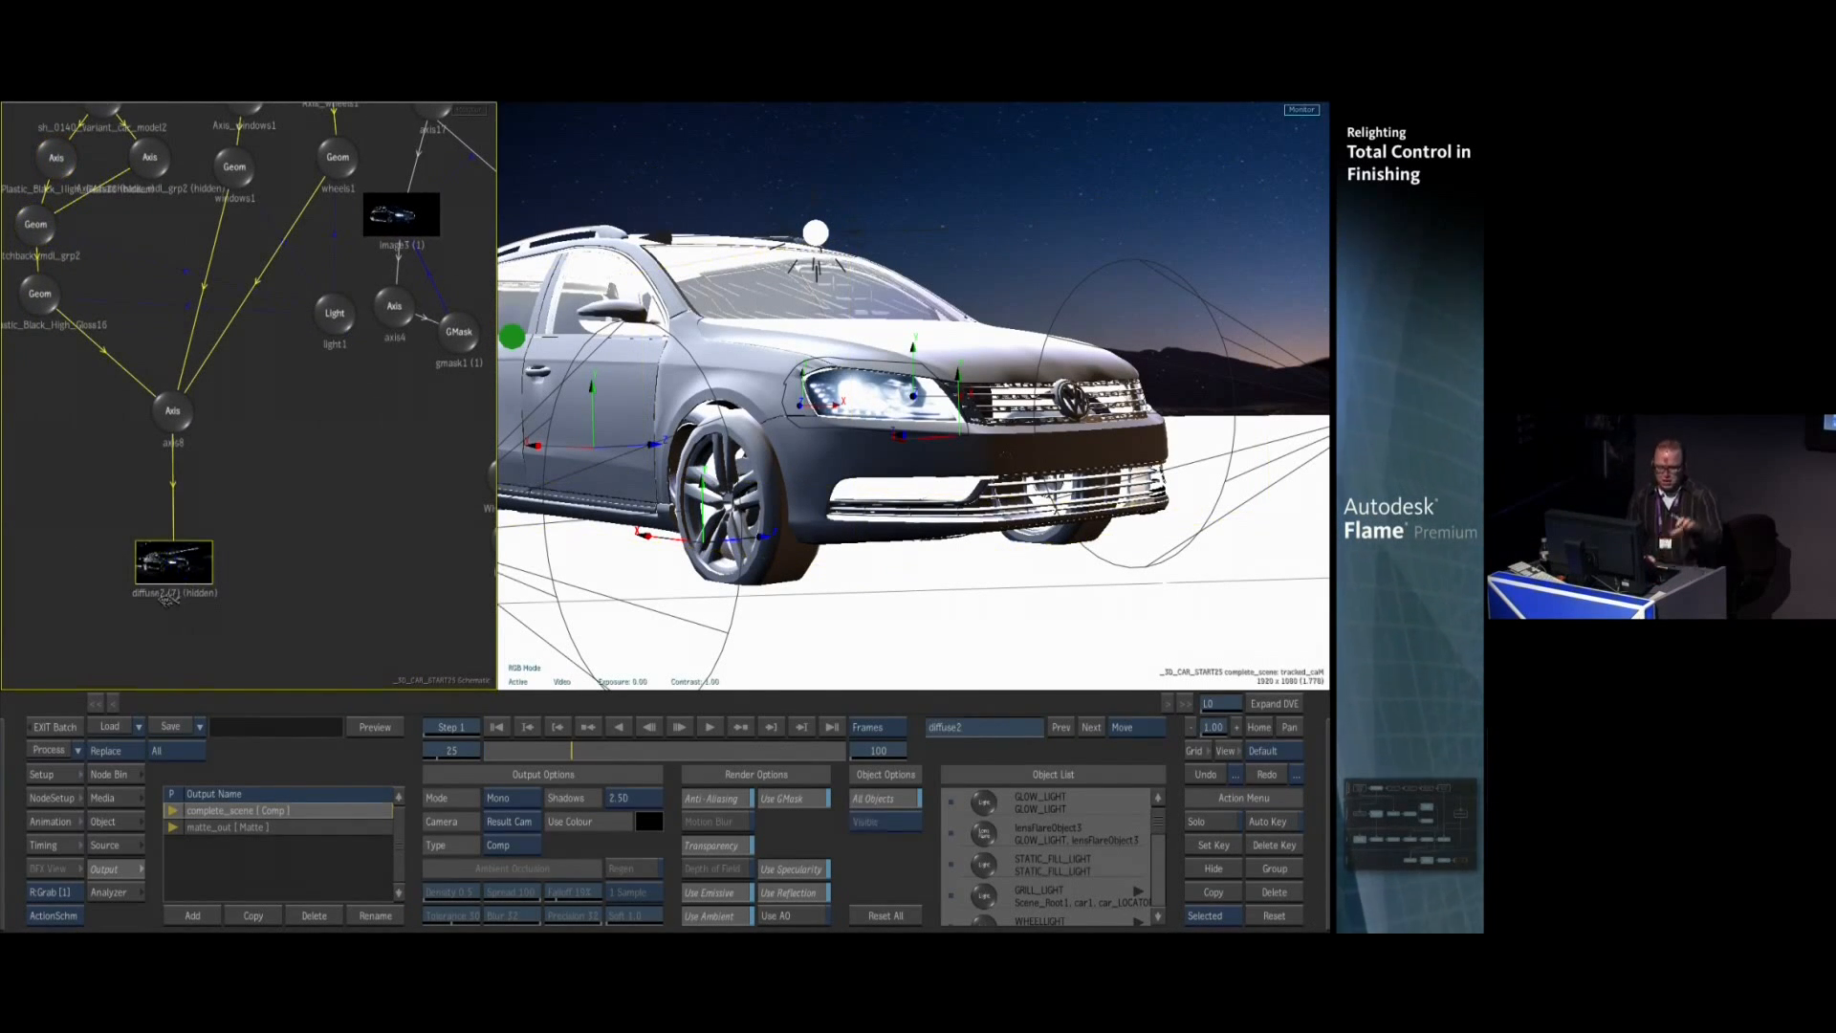
drag(173, 562, 177, 581)
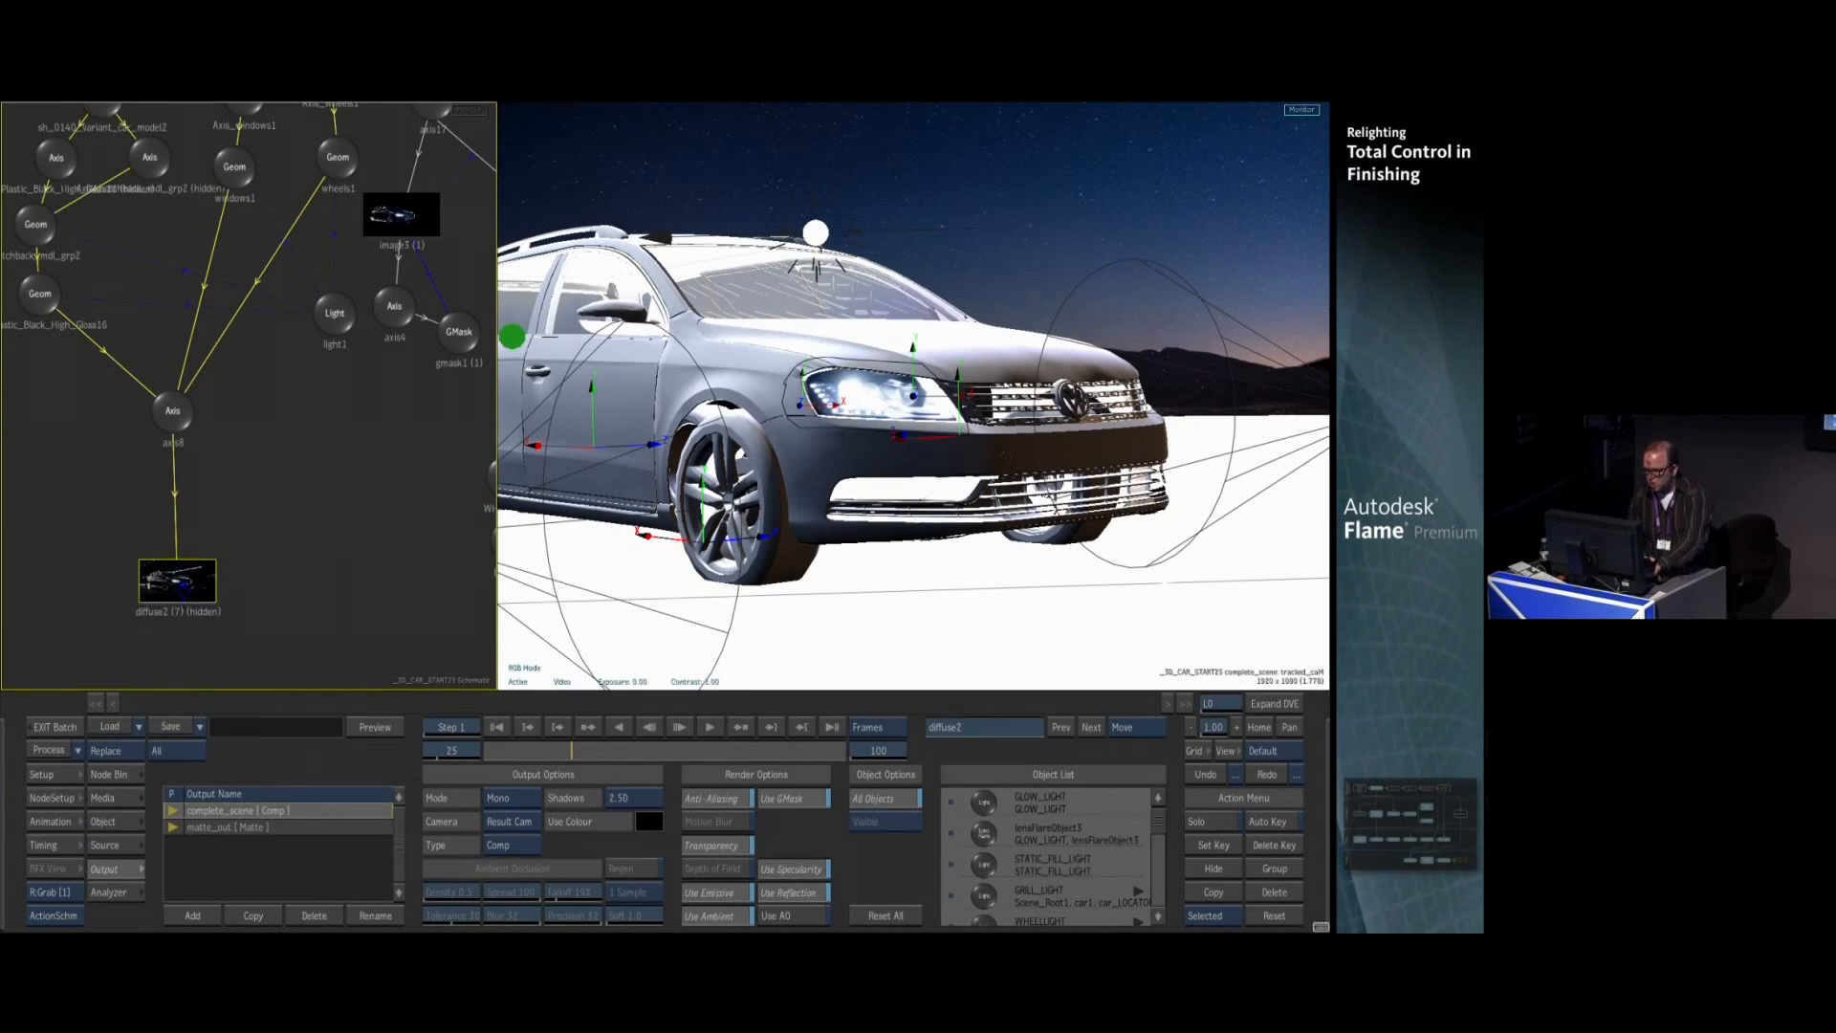
key(shift+h)
drag(177, 580, 157, 592)
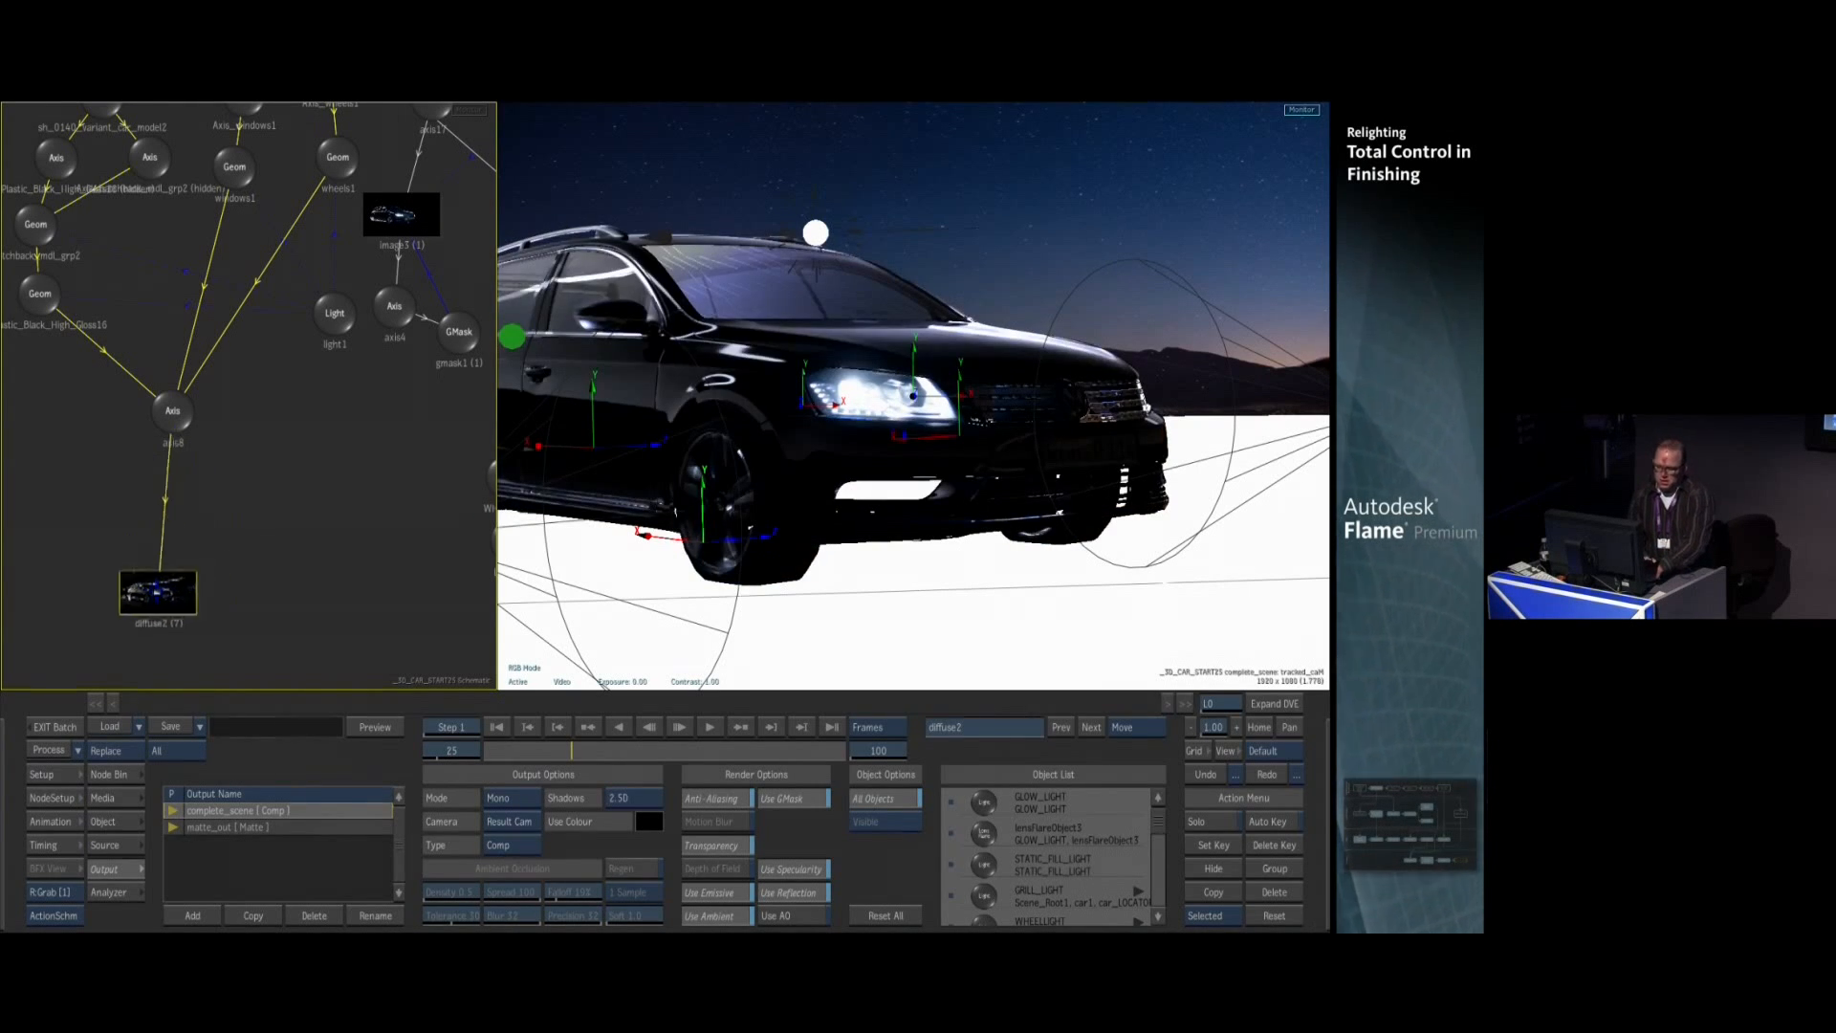
Try shifting the X position of the diffuse2 map's parent axis and orbiting the scene, and undo the changes
click(174, 411)
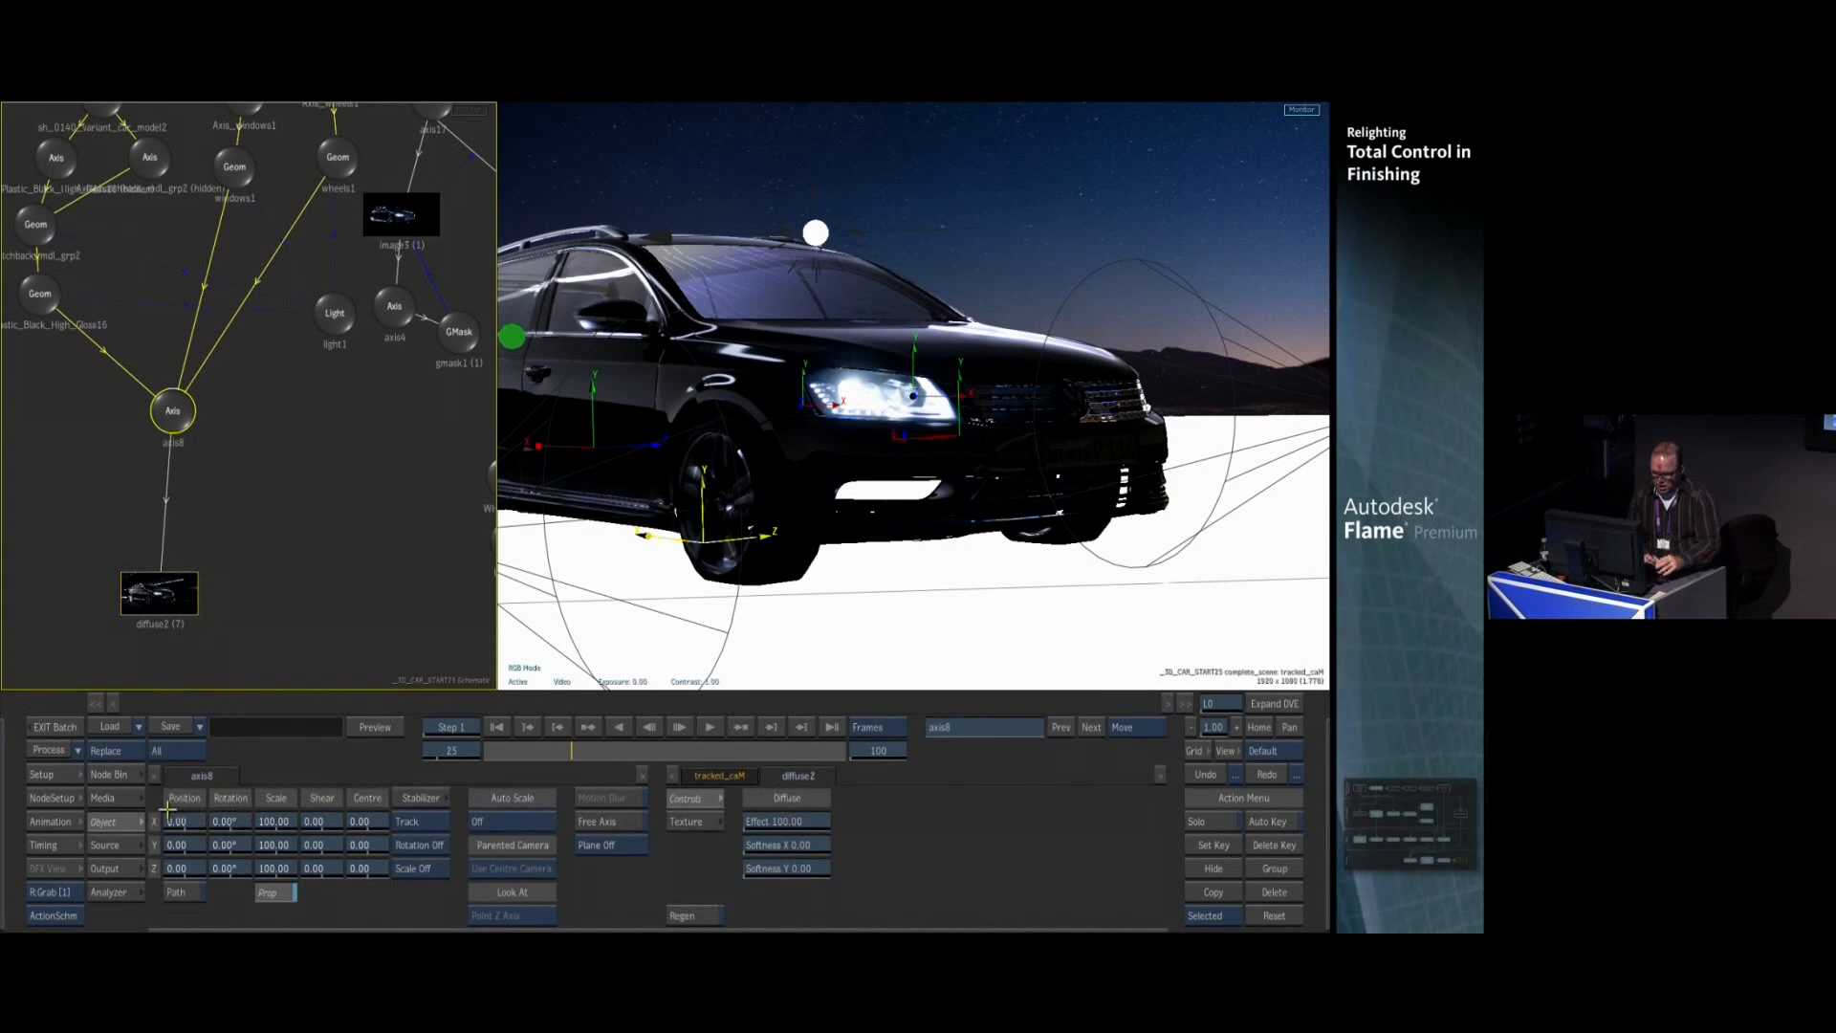
drag(177, 821, 284, 770)
click(623, 617)
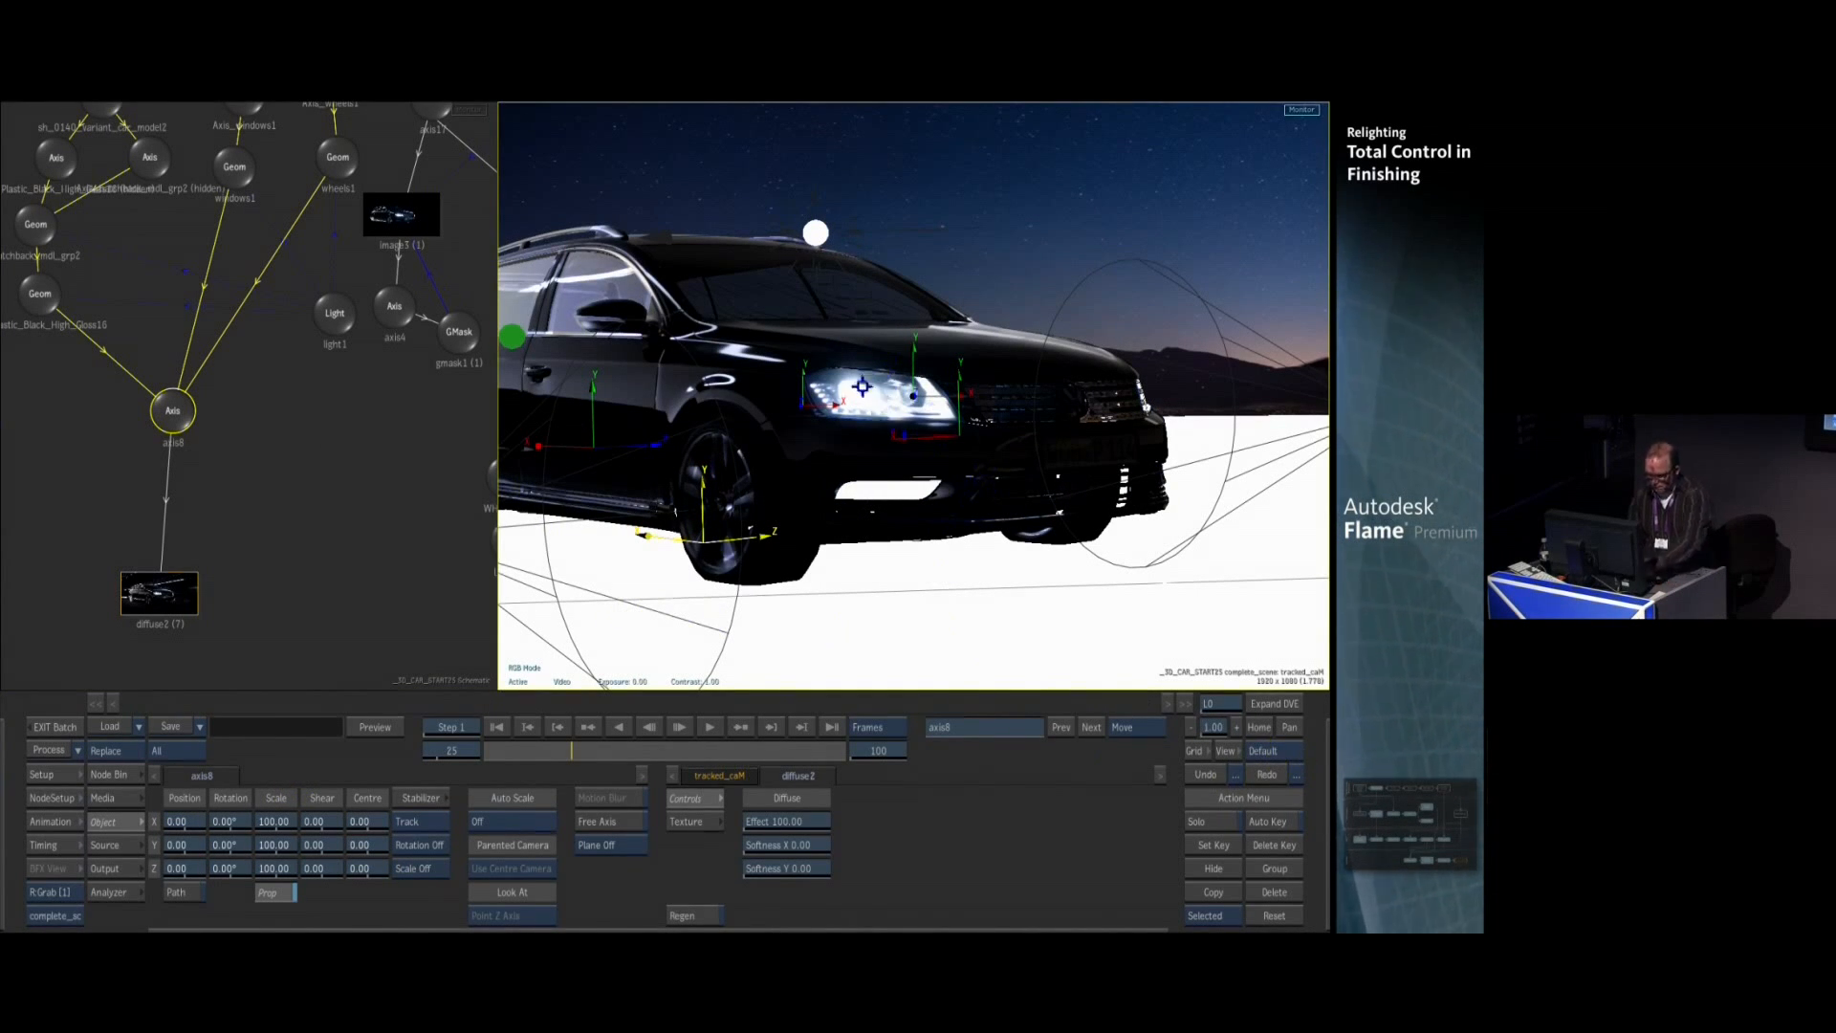
drag(985, 299, 931, 378)
key(ctrl+z)
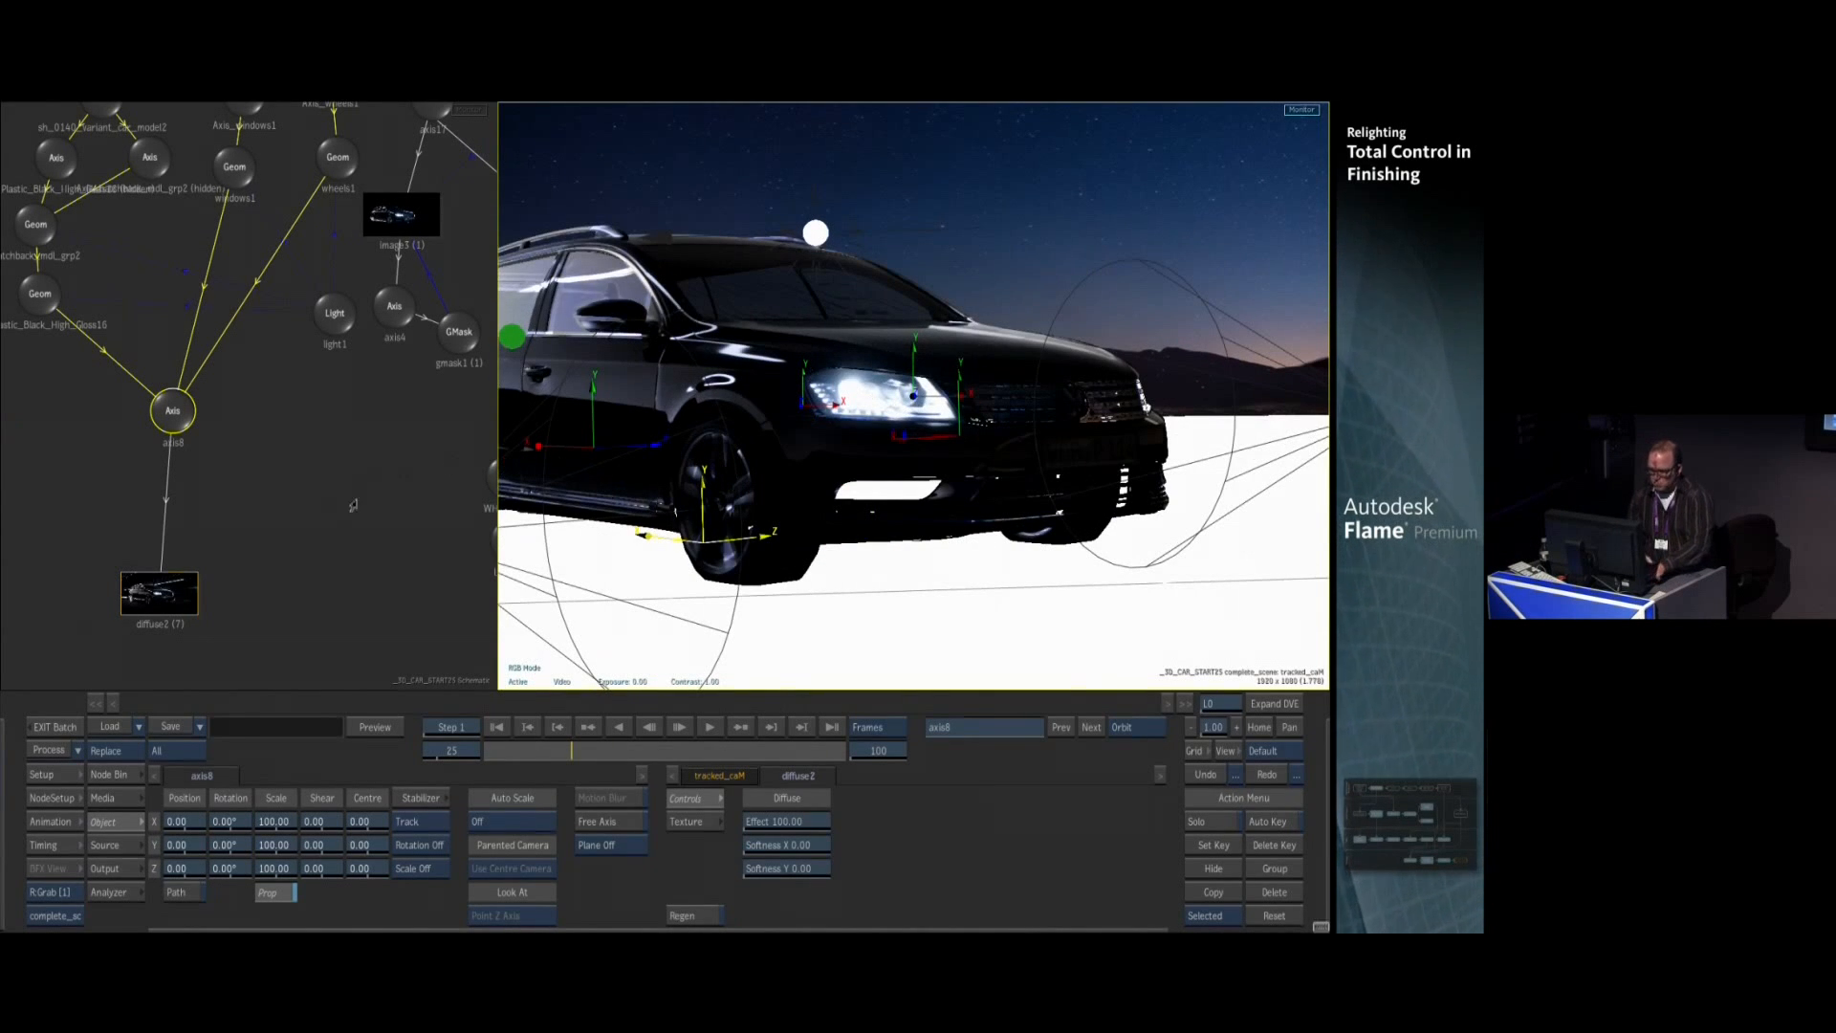
Locate the texture1 map connected to the ground geometry in the schematic and unhide it
mouse_move(357, 530)
mouse_down()
mouse_move(271, 382)
mouse_move(113, 420)
mouse_up()
drag(277, 385, 125, 478)
drag(339, 405, 302, 430)
click(326, 409)
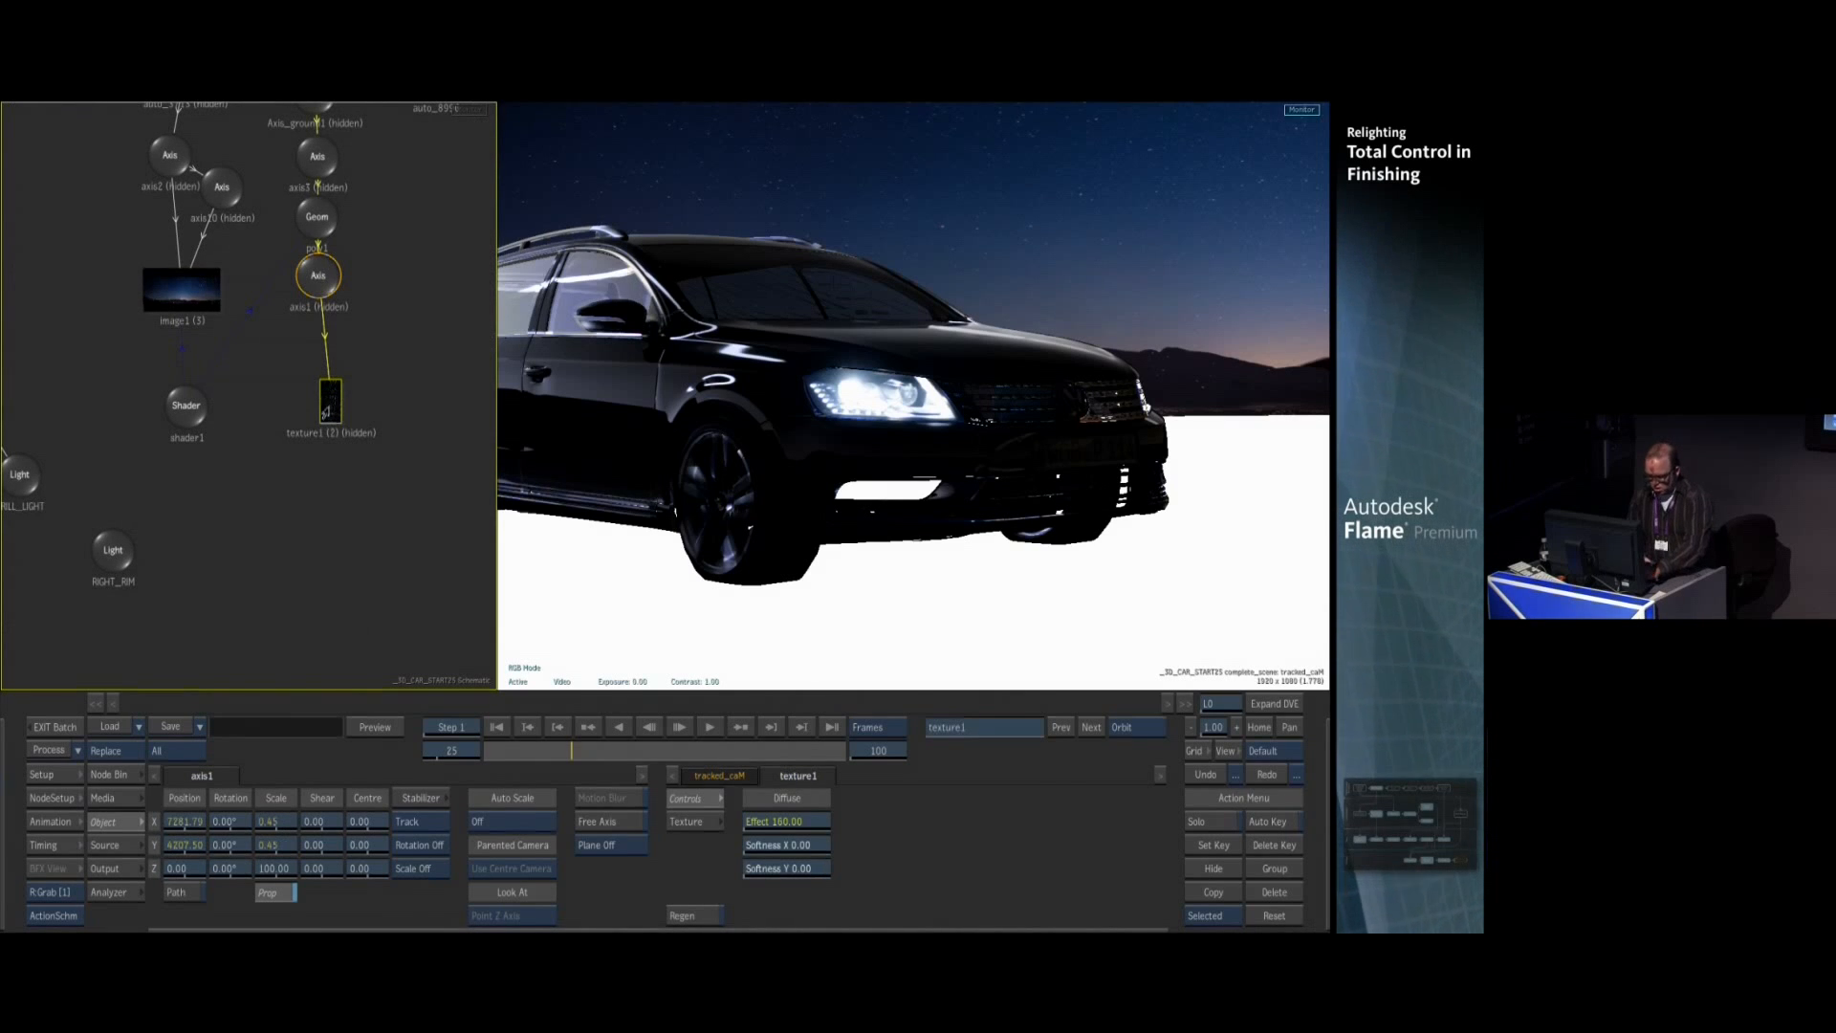
key(h)
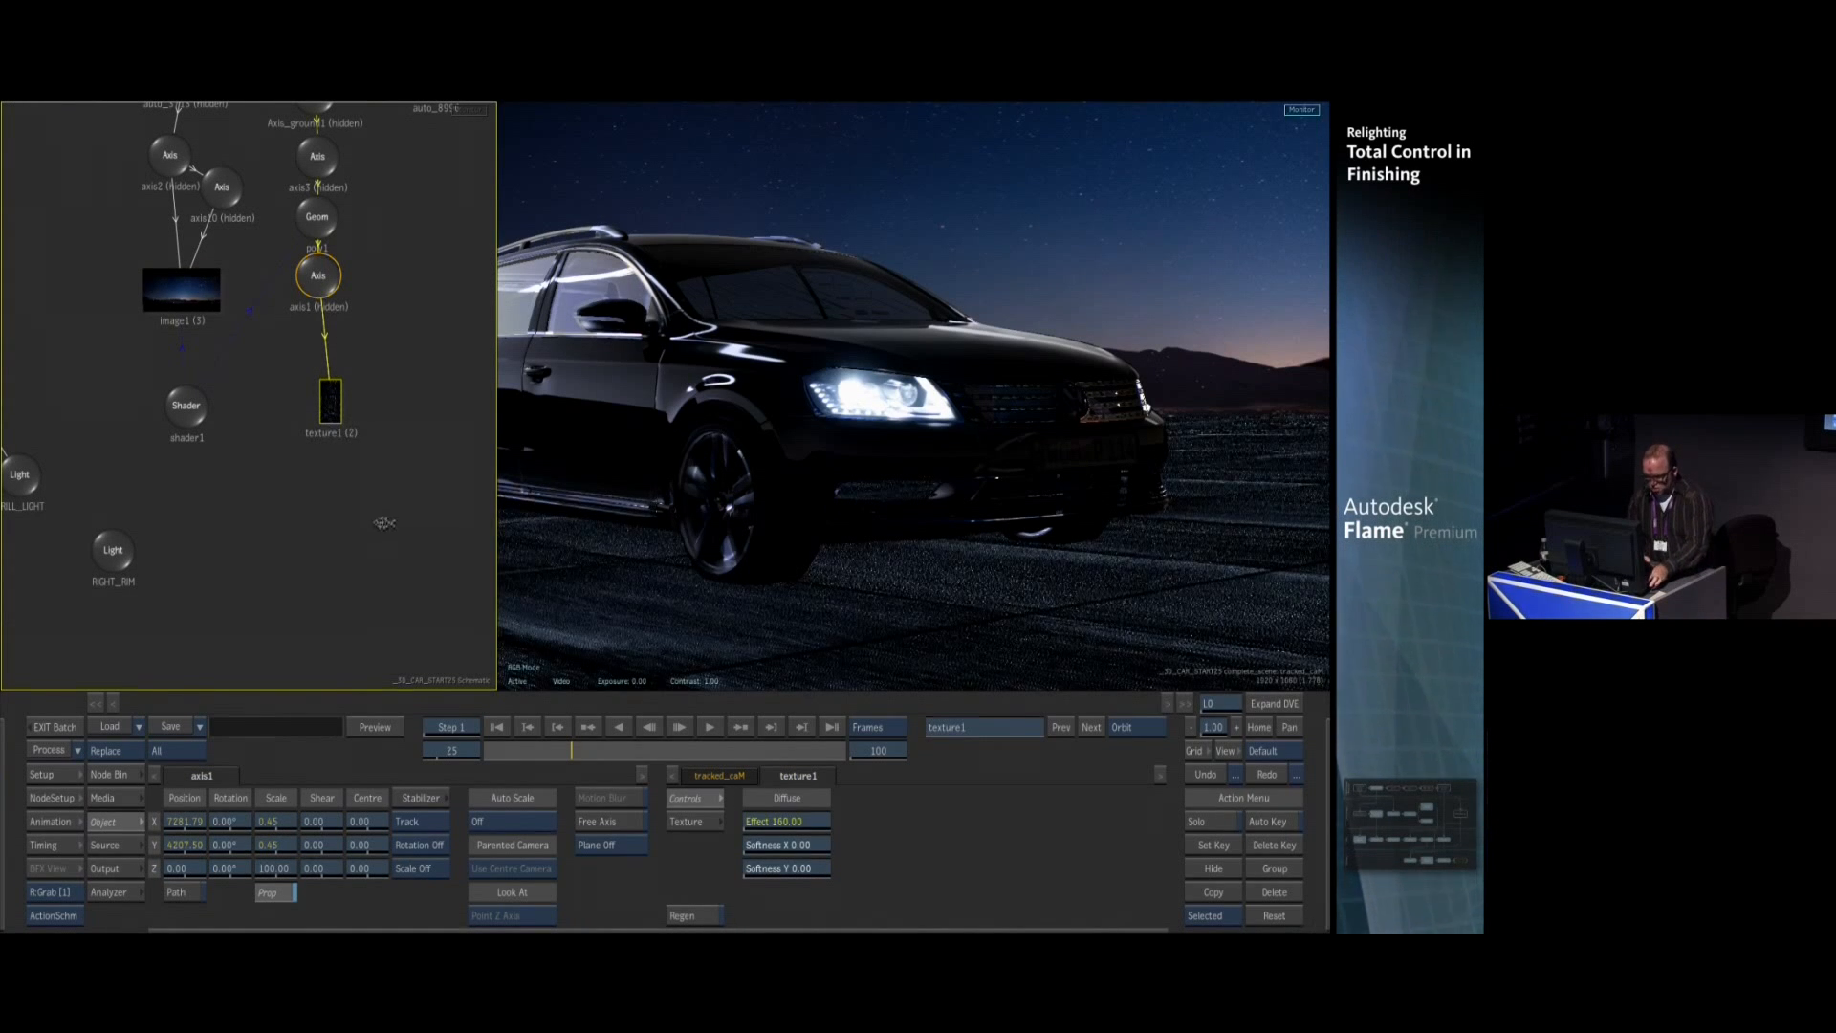
Examine the textured ground and car by orbiting the full-size working view at frame 30, and return to the complete_scene output
key(alt+1)
key(F8)
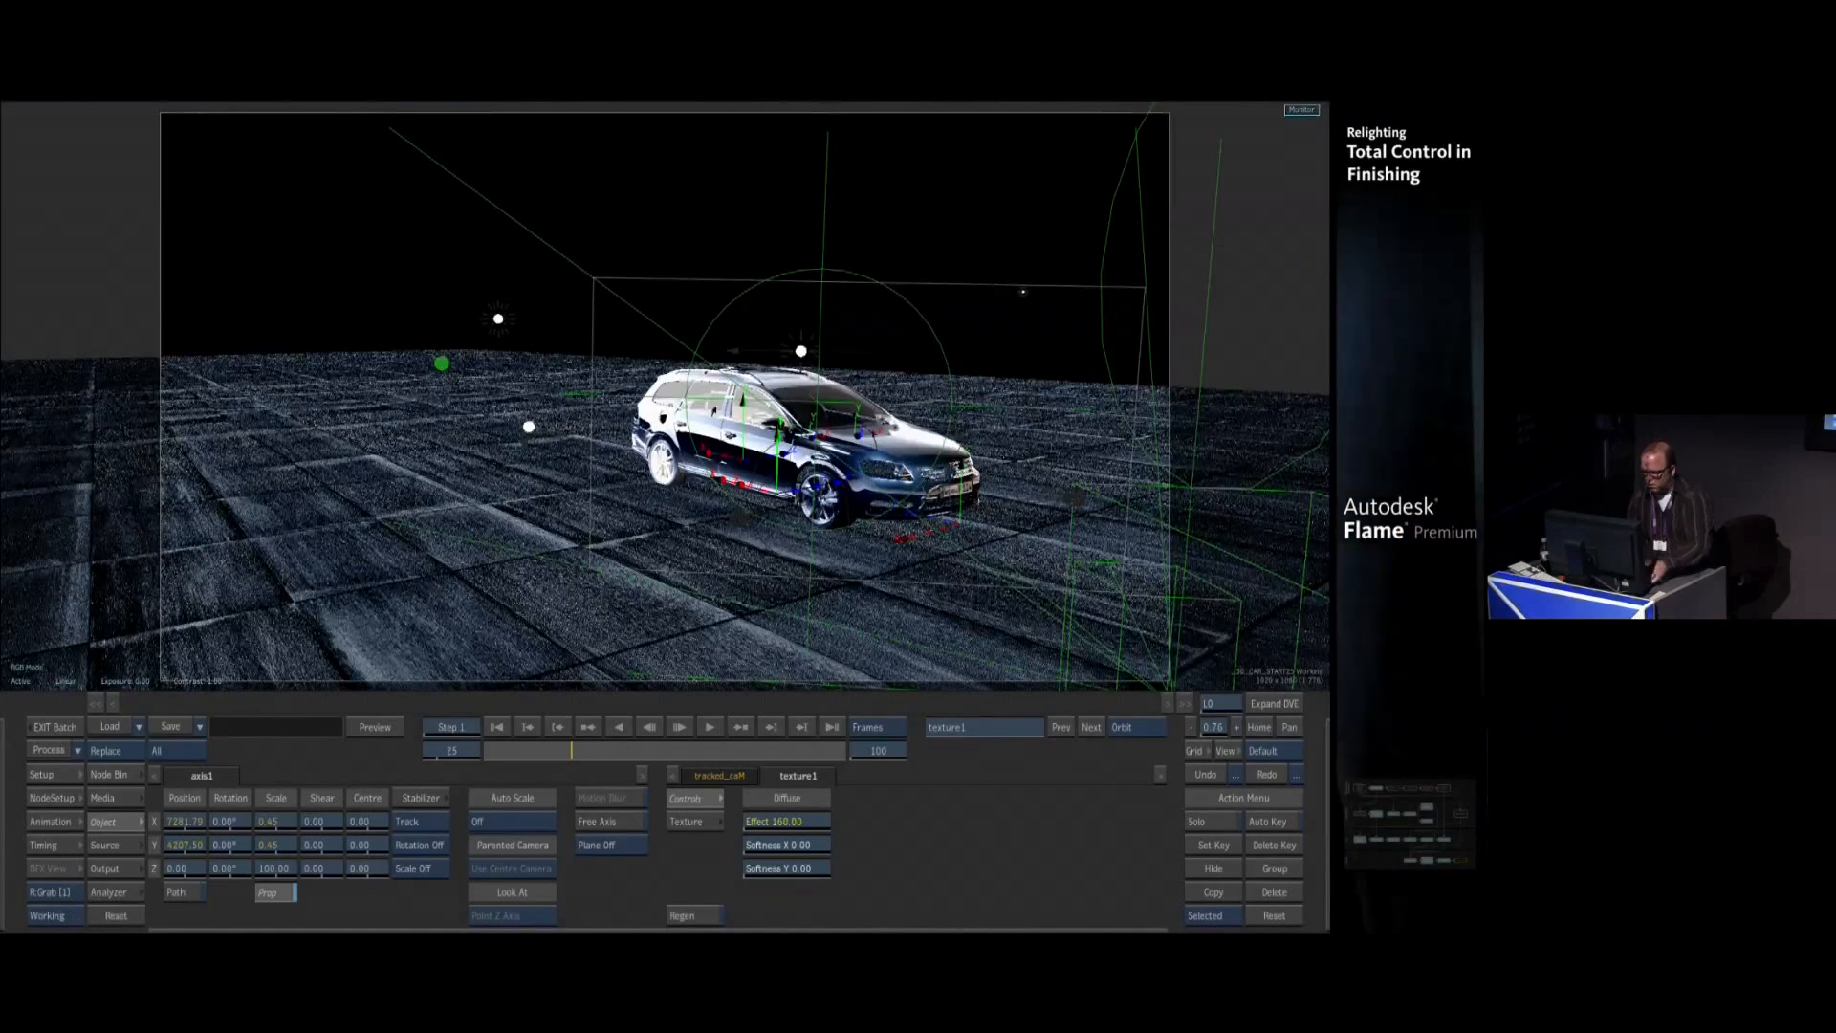
drag(576, 751, 615, 764)
drag(1023, 292, 1150, 916)
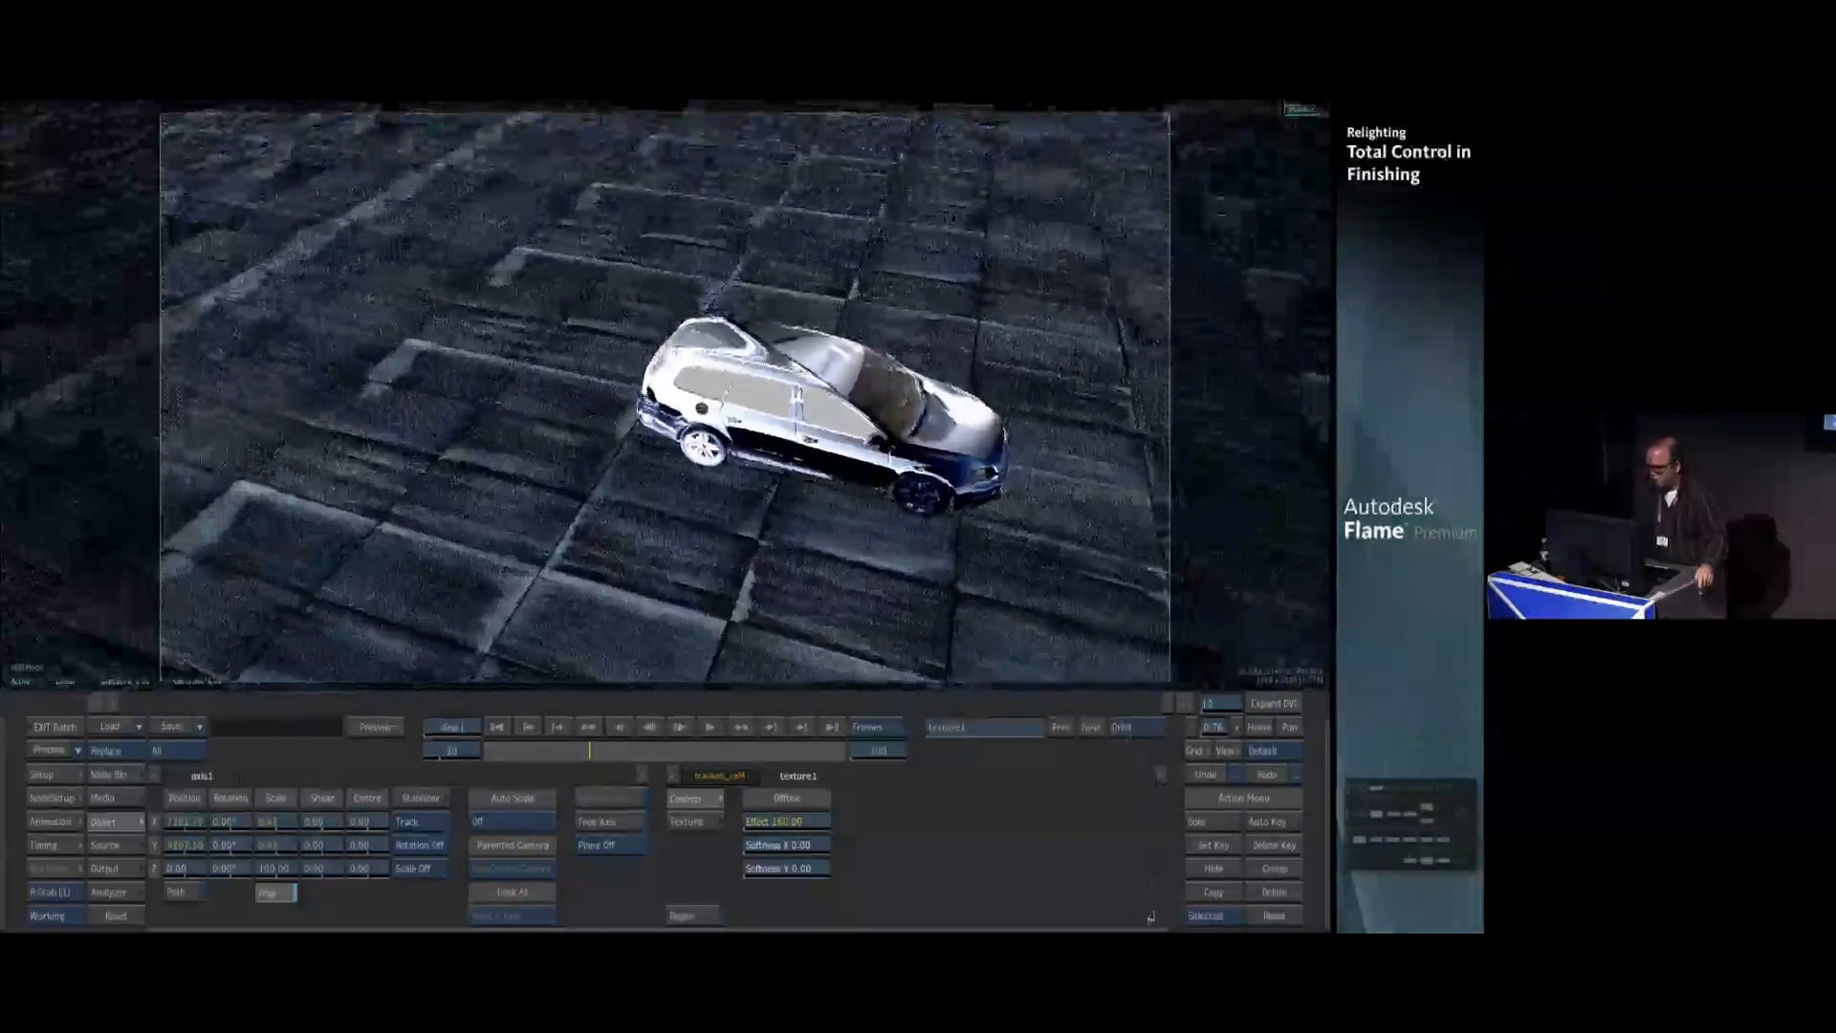
drag(622, 516, 722, 339)
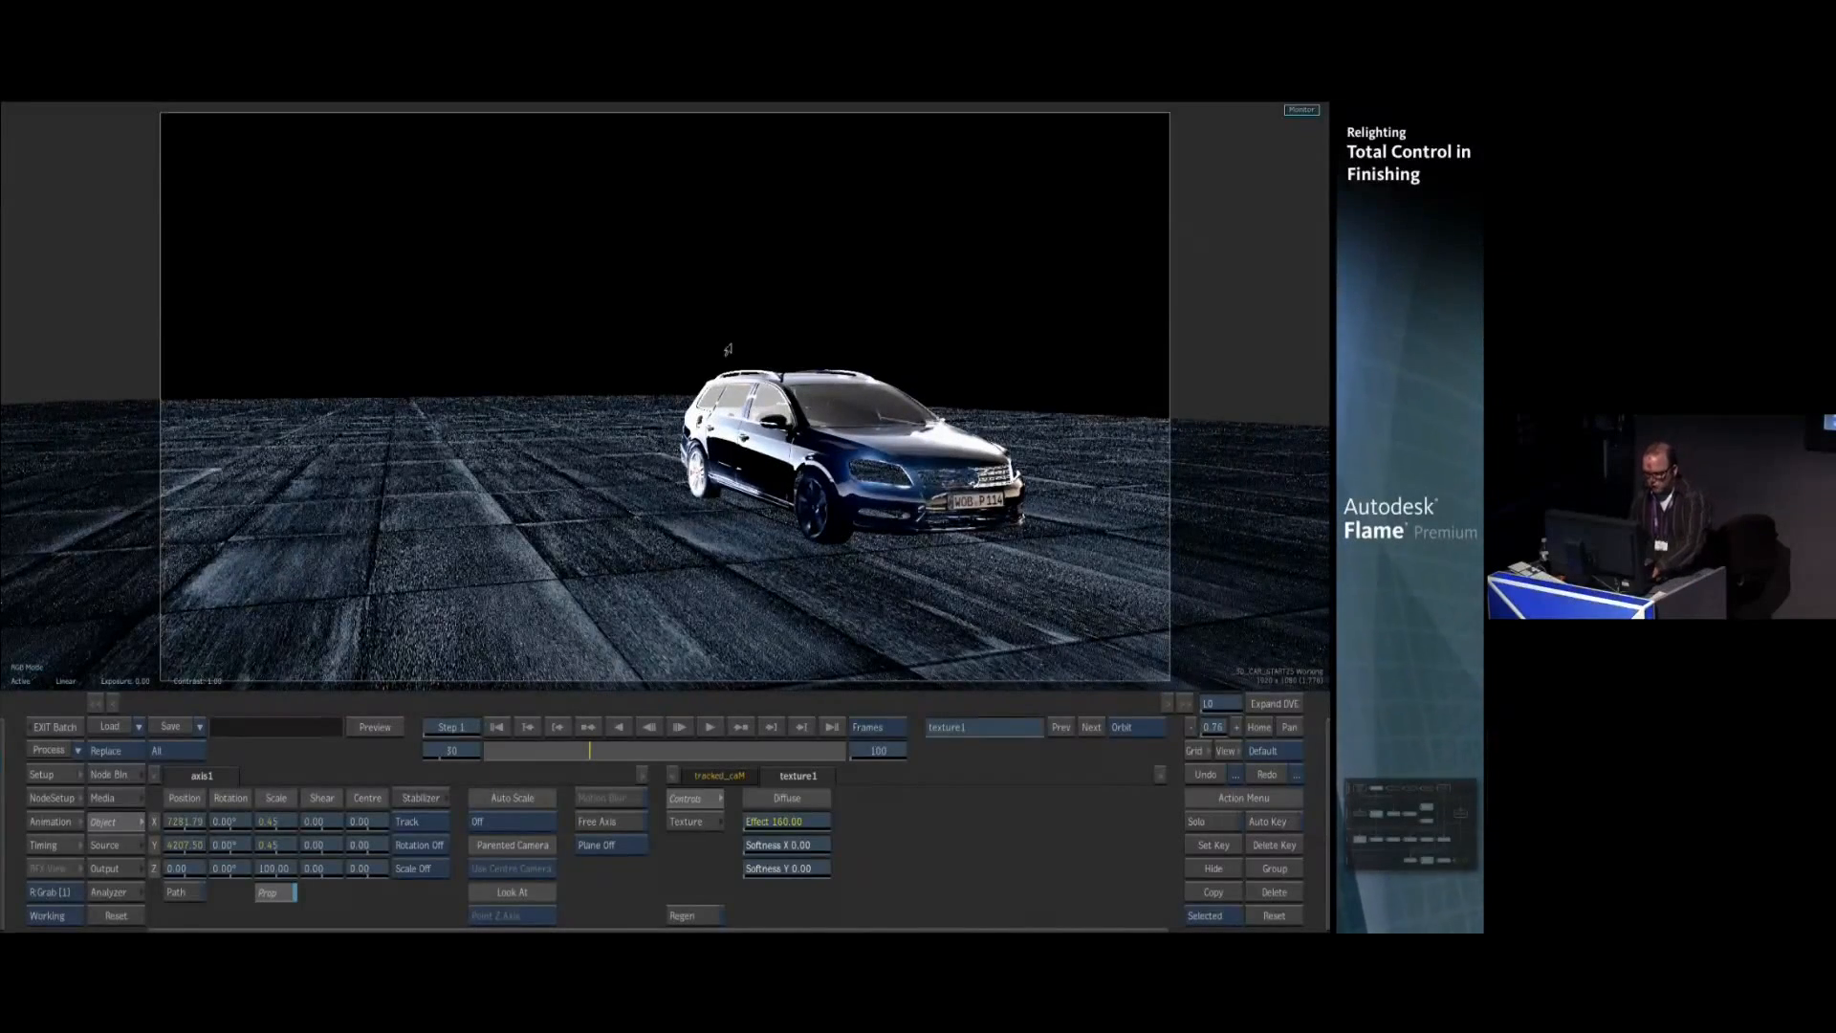
key(F4)
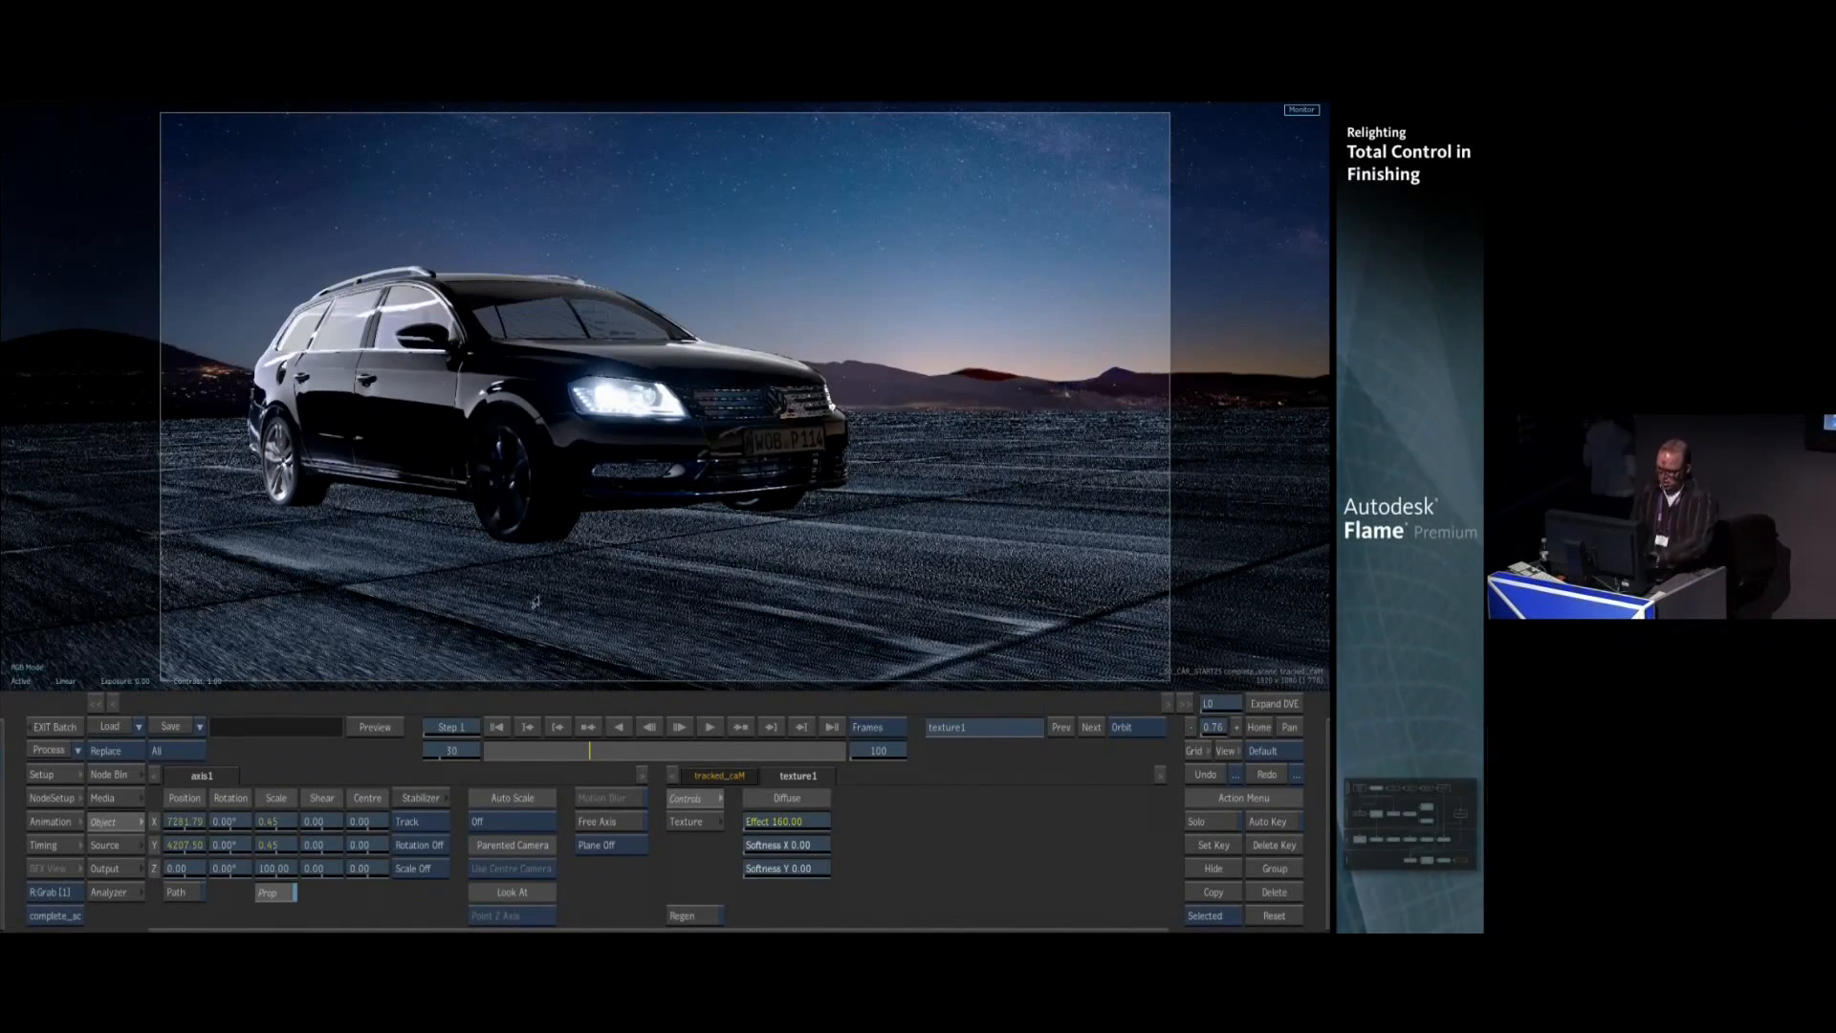
Show the scene icons, move STATIC_FILL_LIGHT above the front of the car, and raise its intensity to 392%
key(F1)
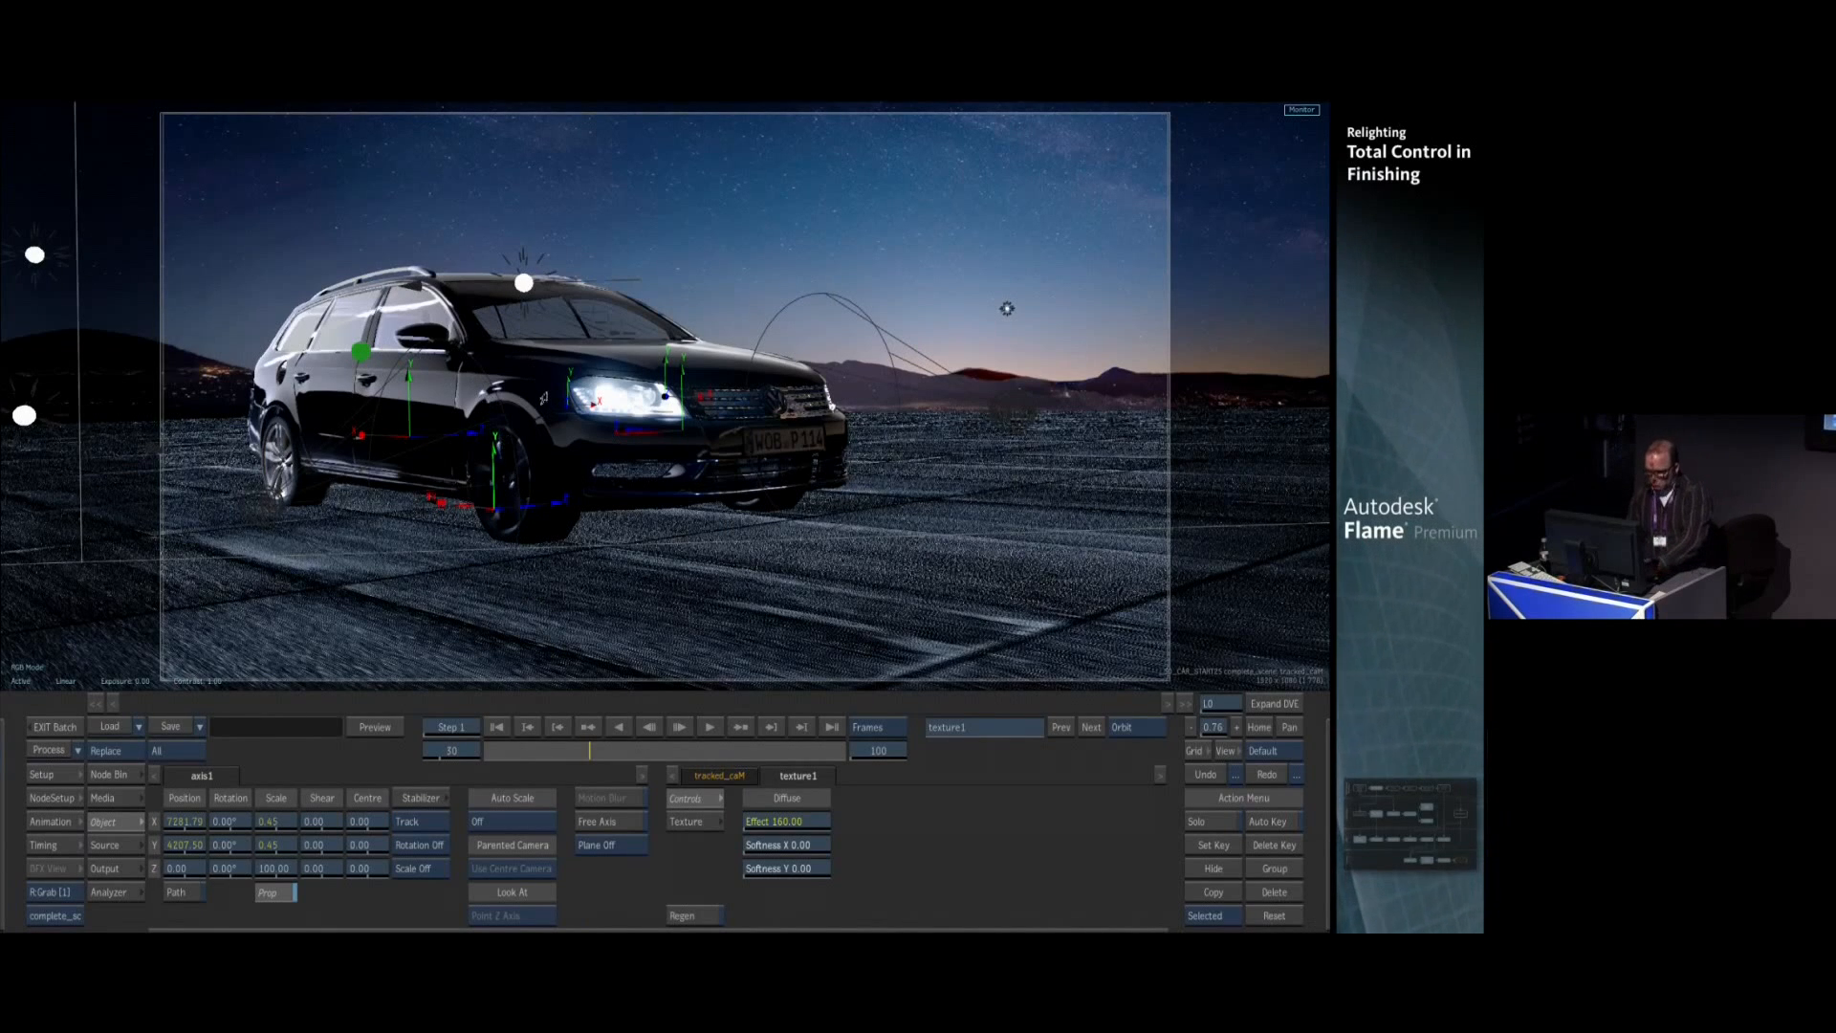
click(523, 260)
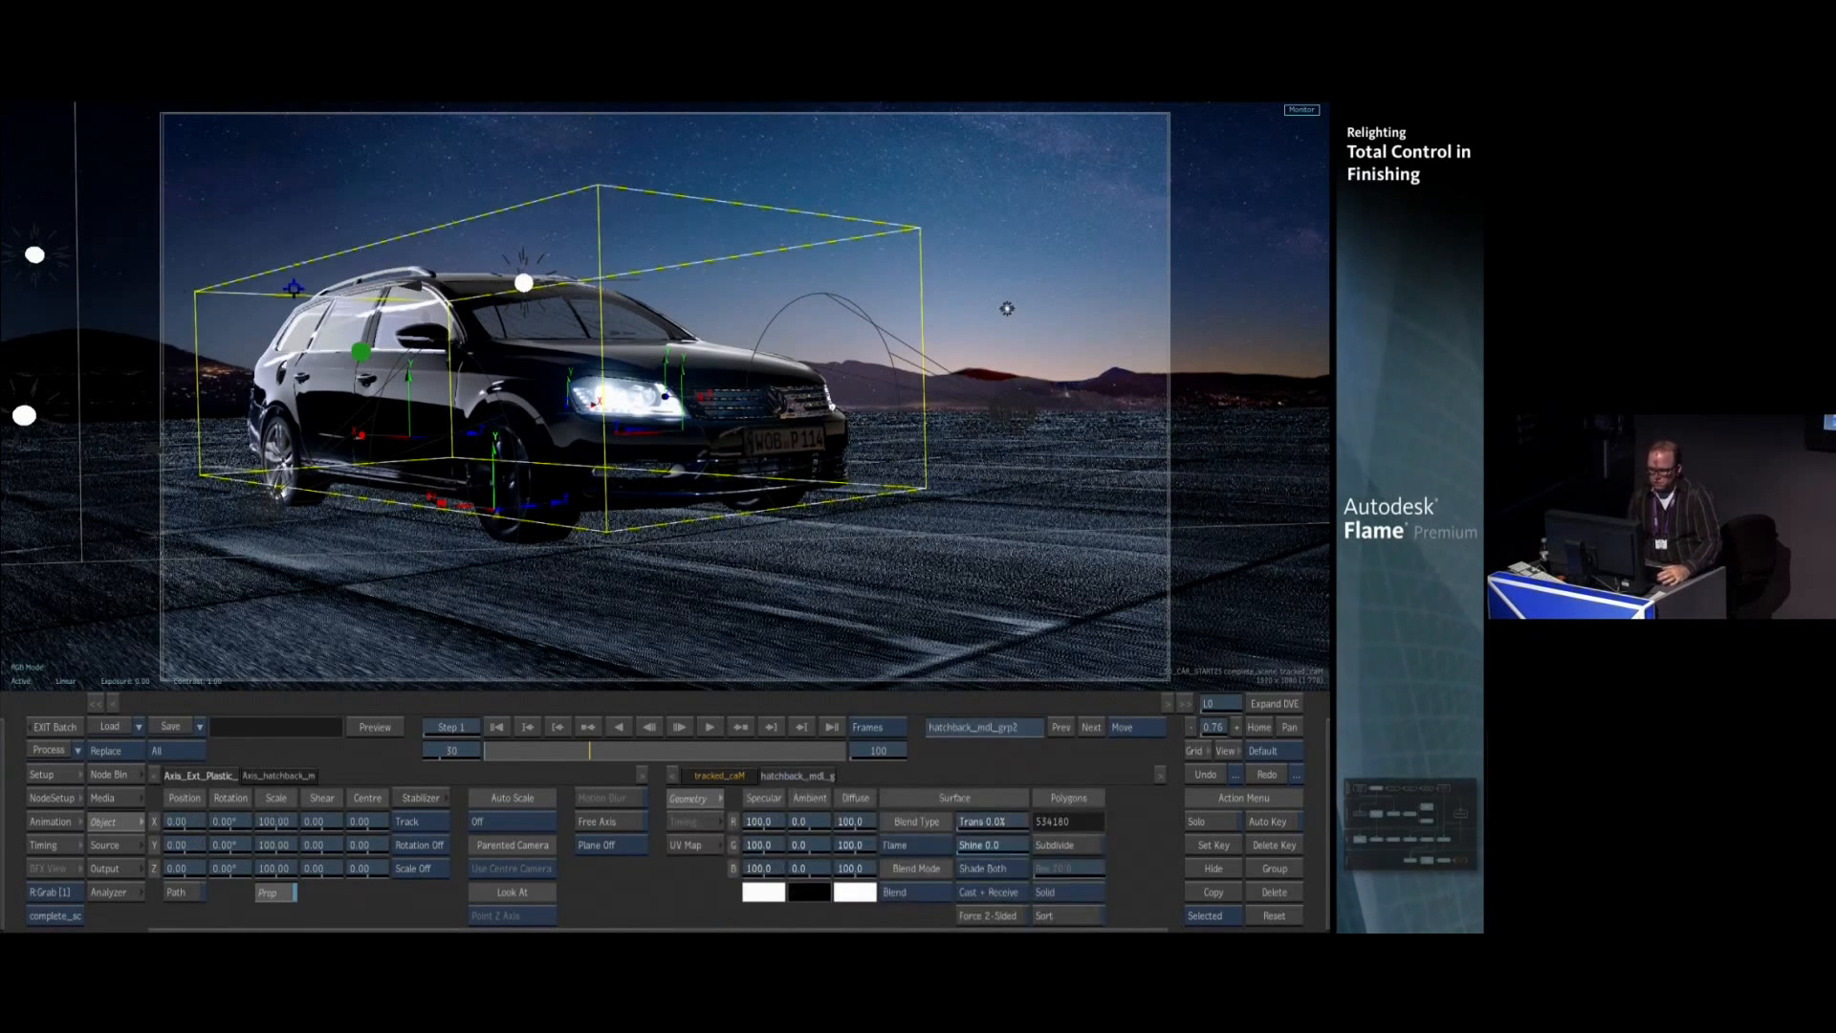
drag(35, 255, 379, 232)
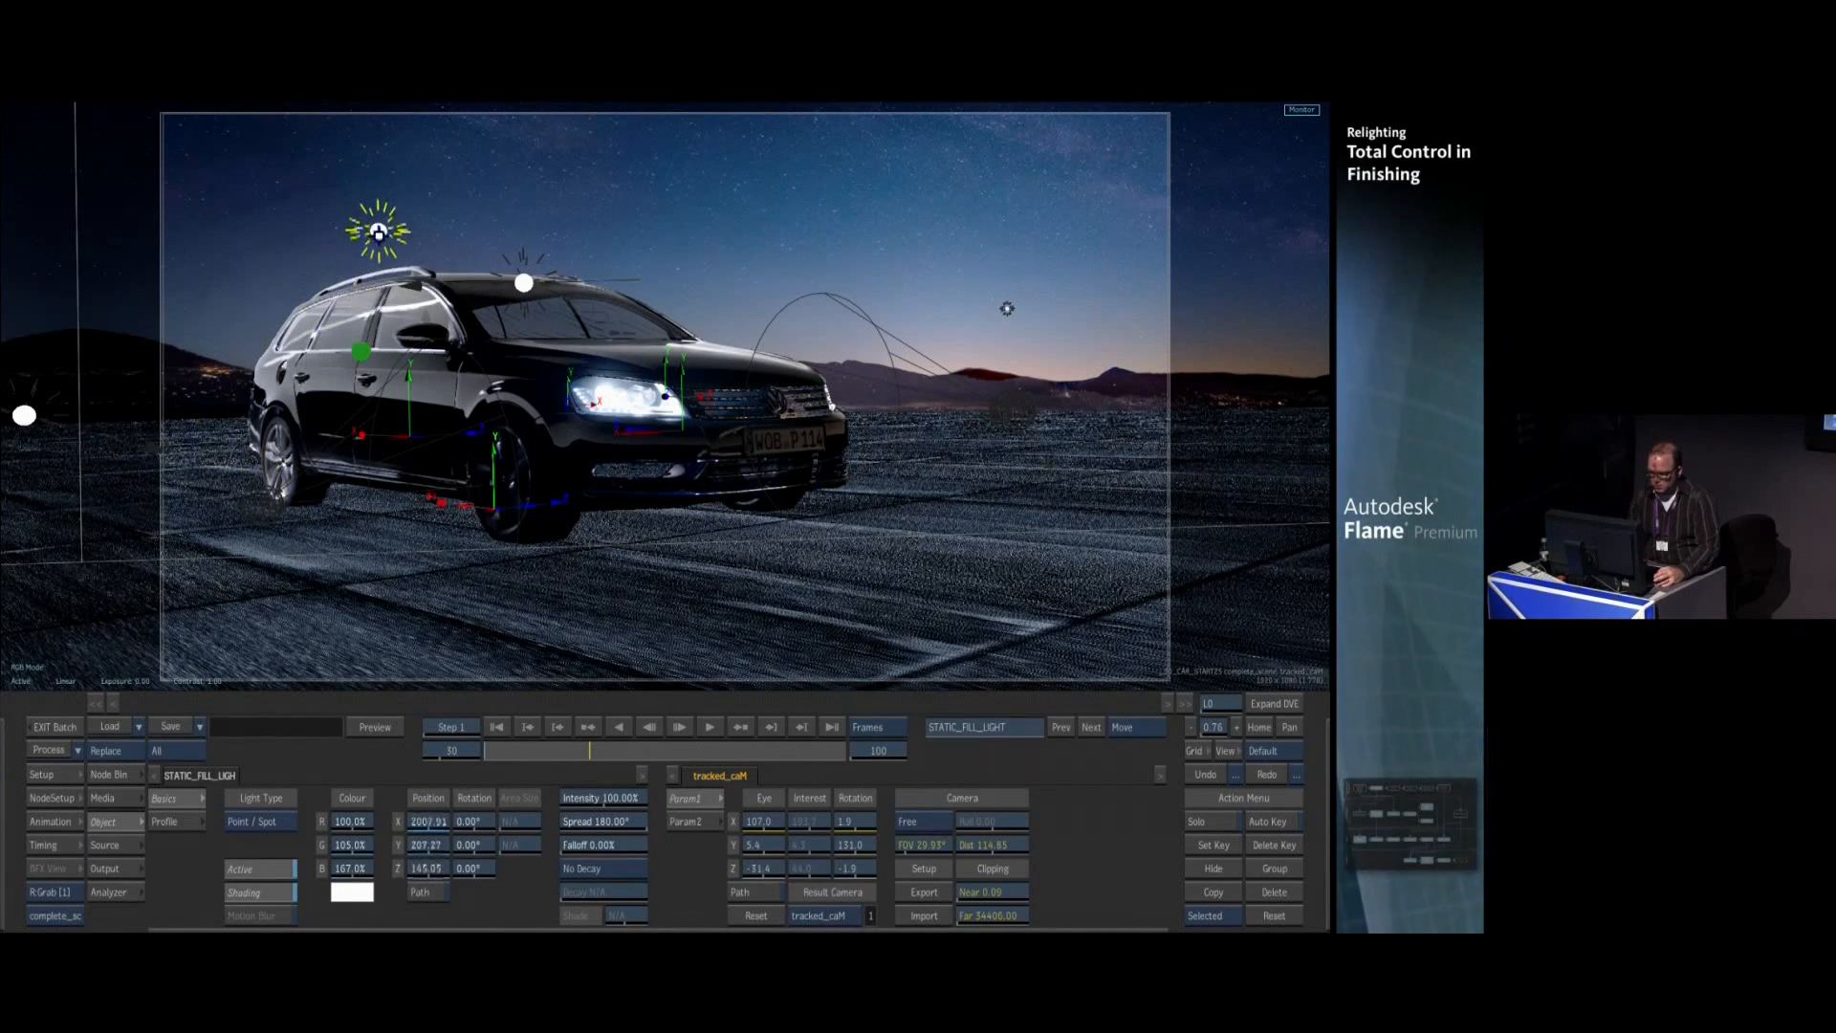
drag(423, 868, 337, 754)
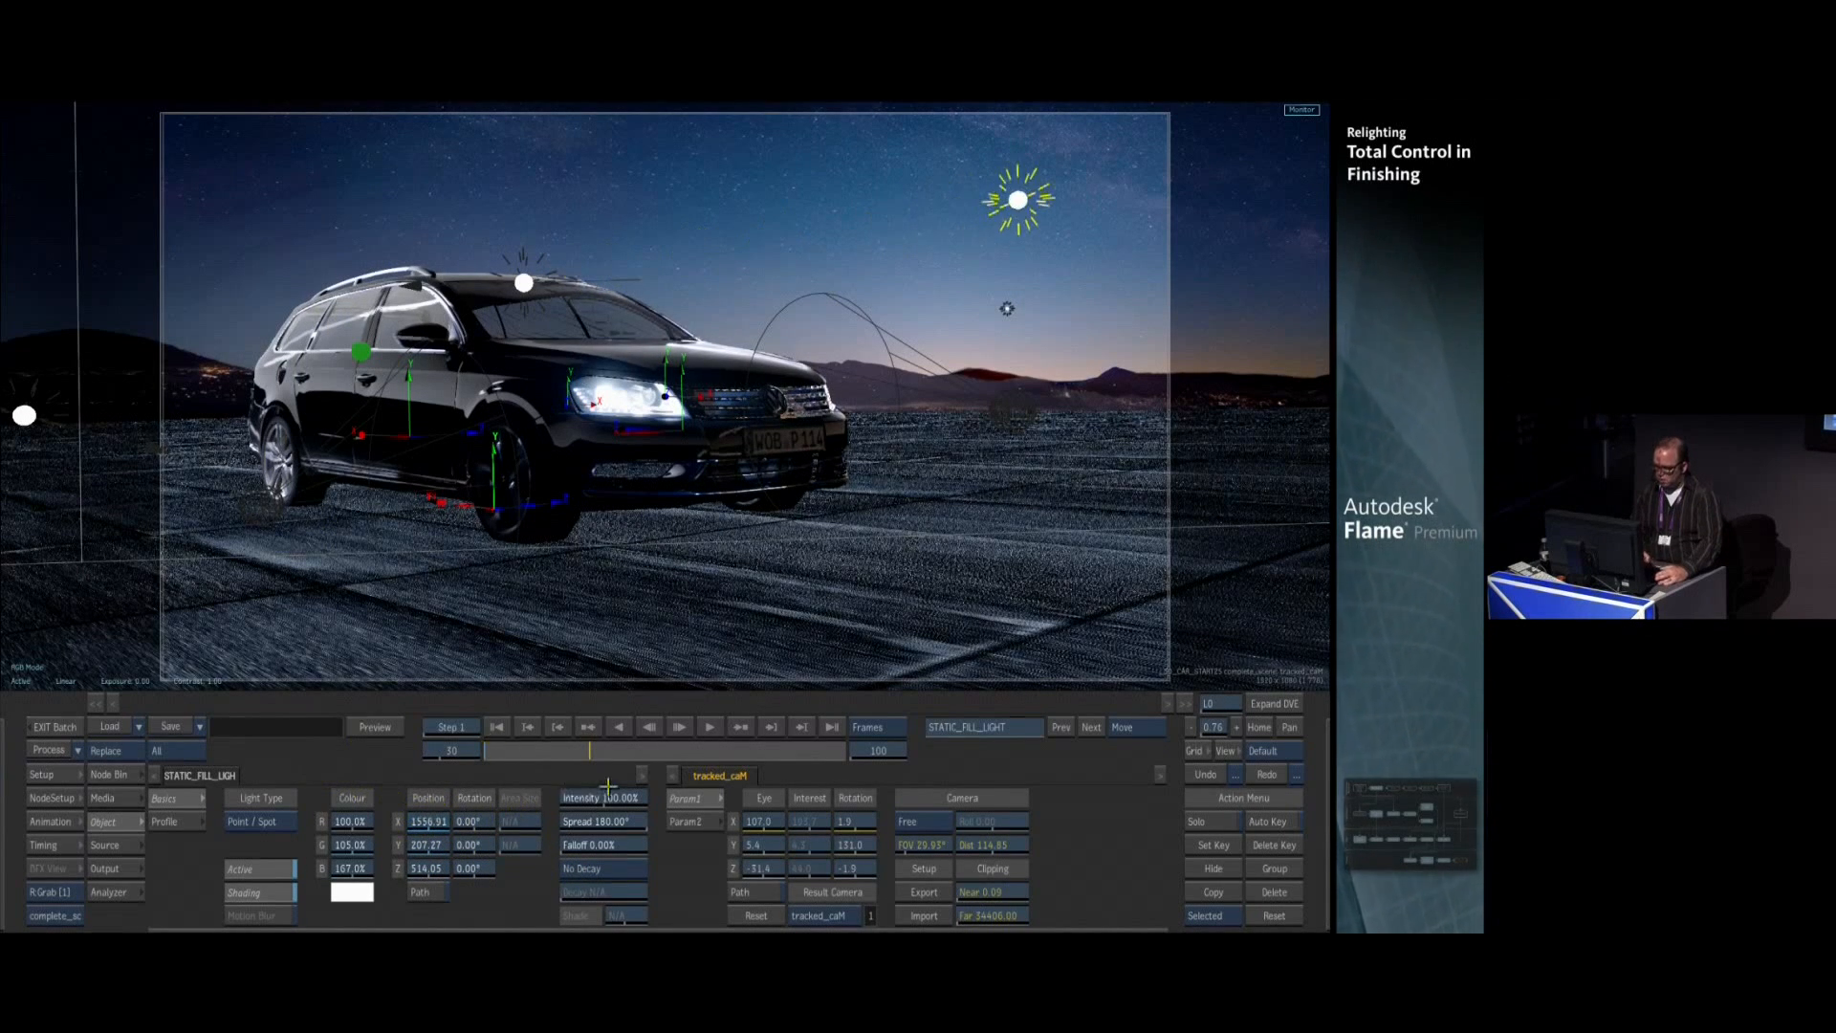
drag(603, 797, 649, 533)
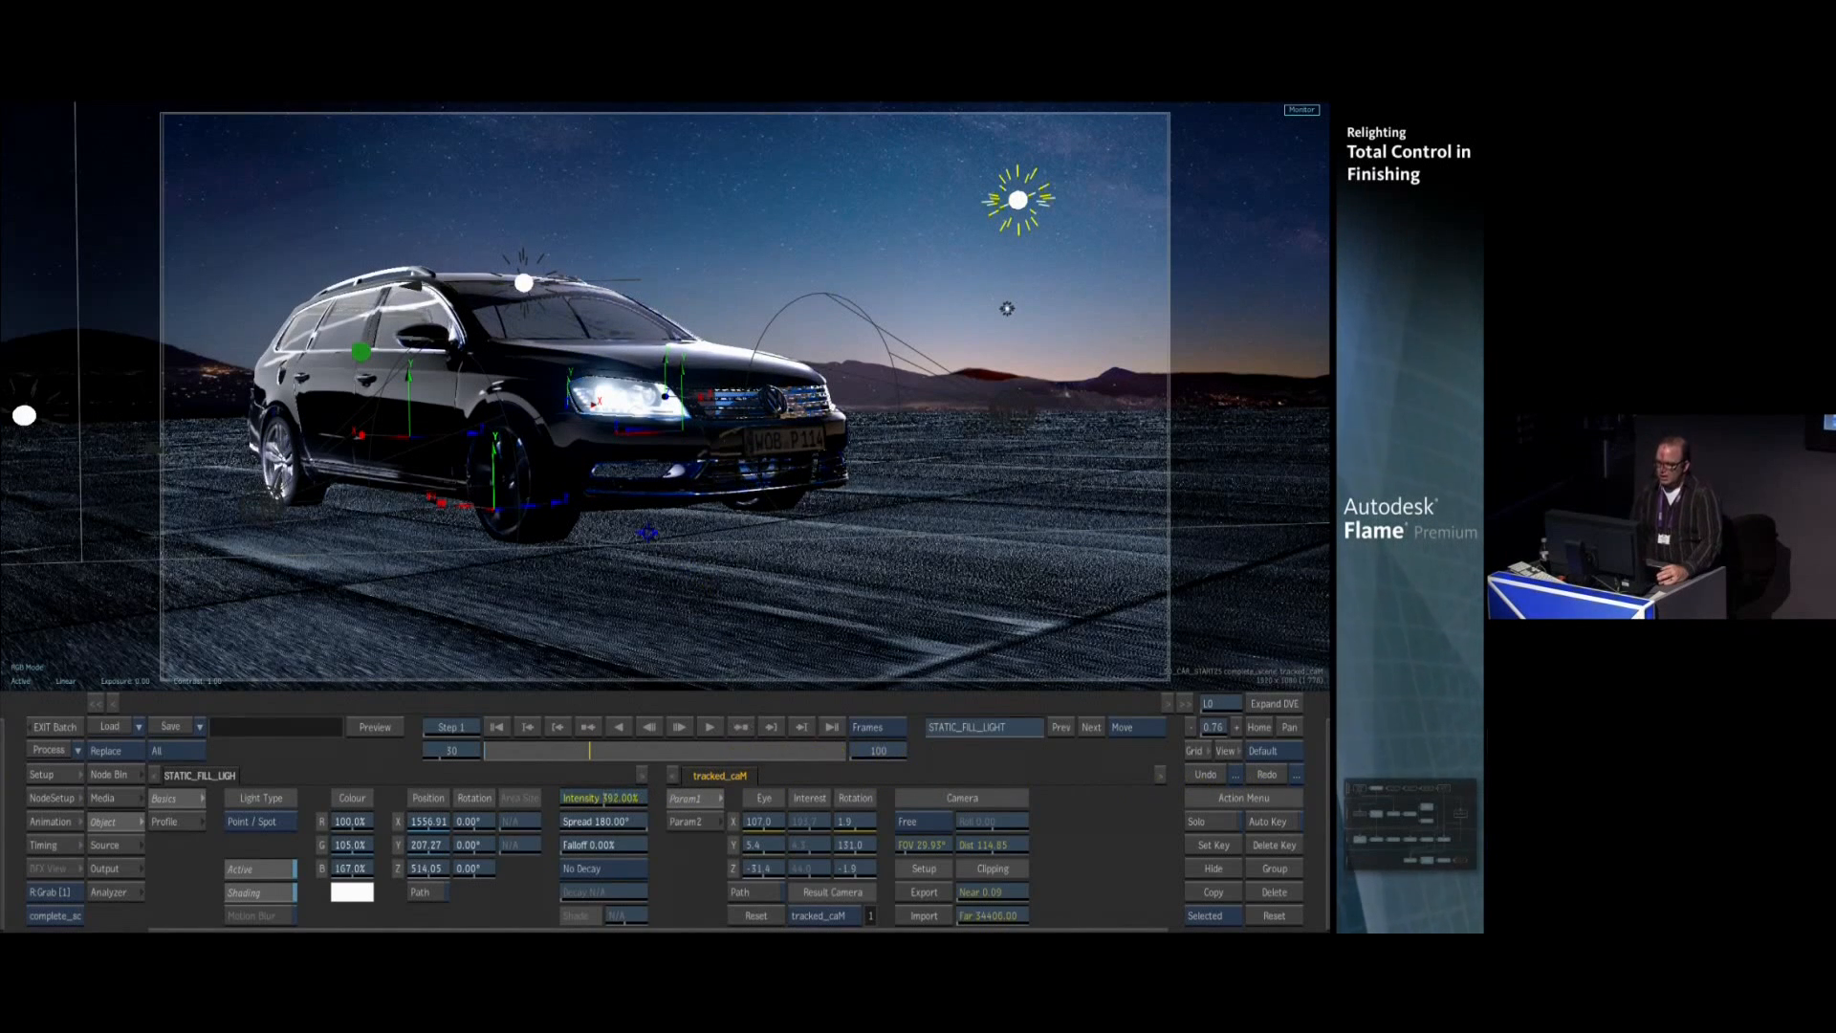
Select the LEFT_RIM light beside the car and set its Y rotation to 177°
click(519, 287)
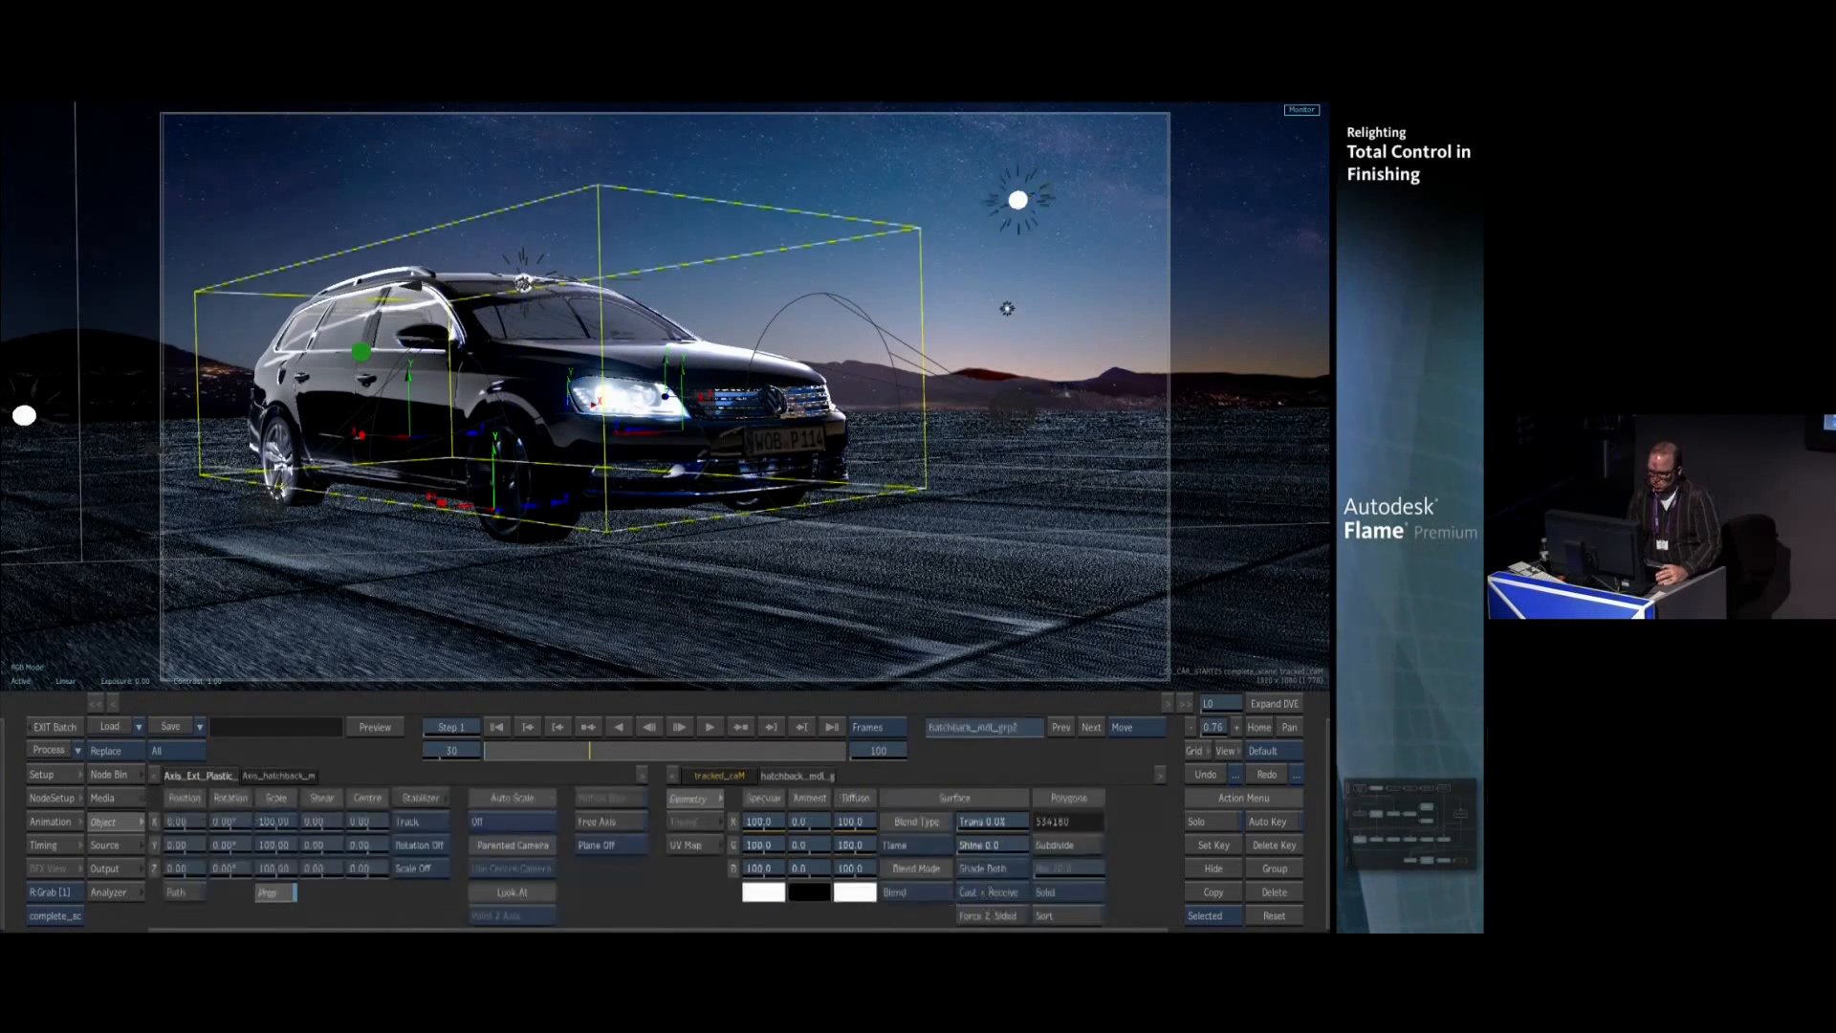
click(24, 415)
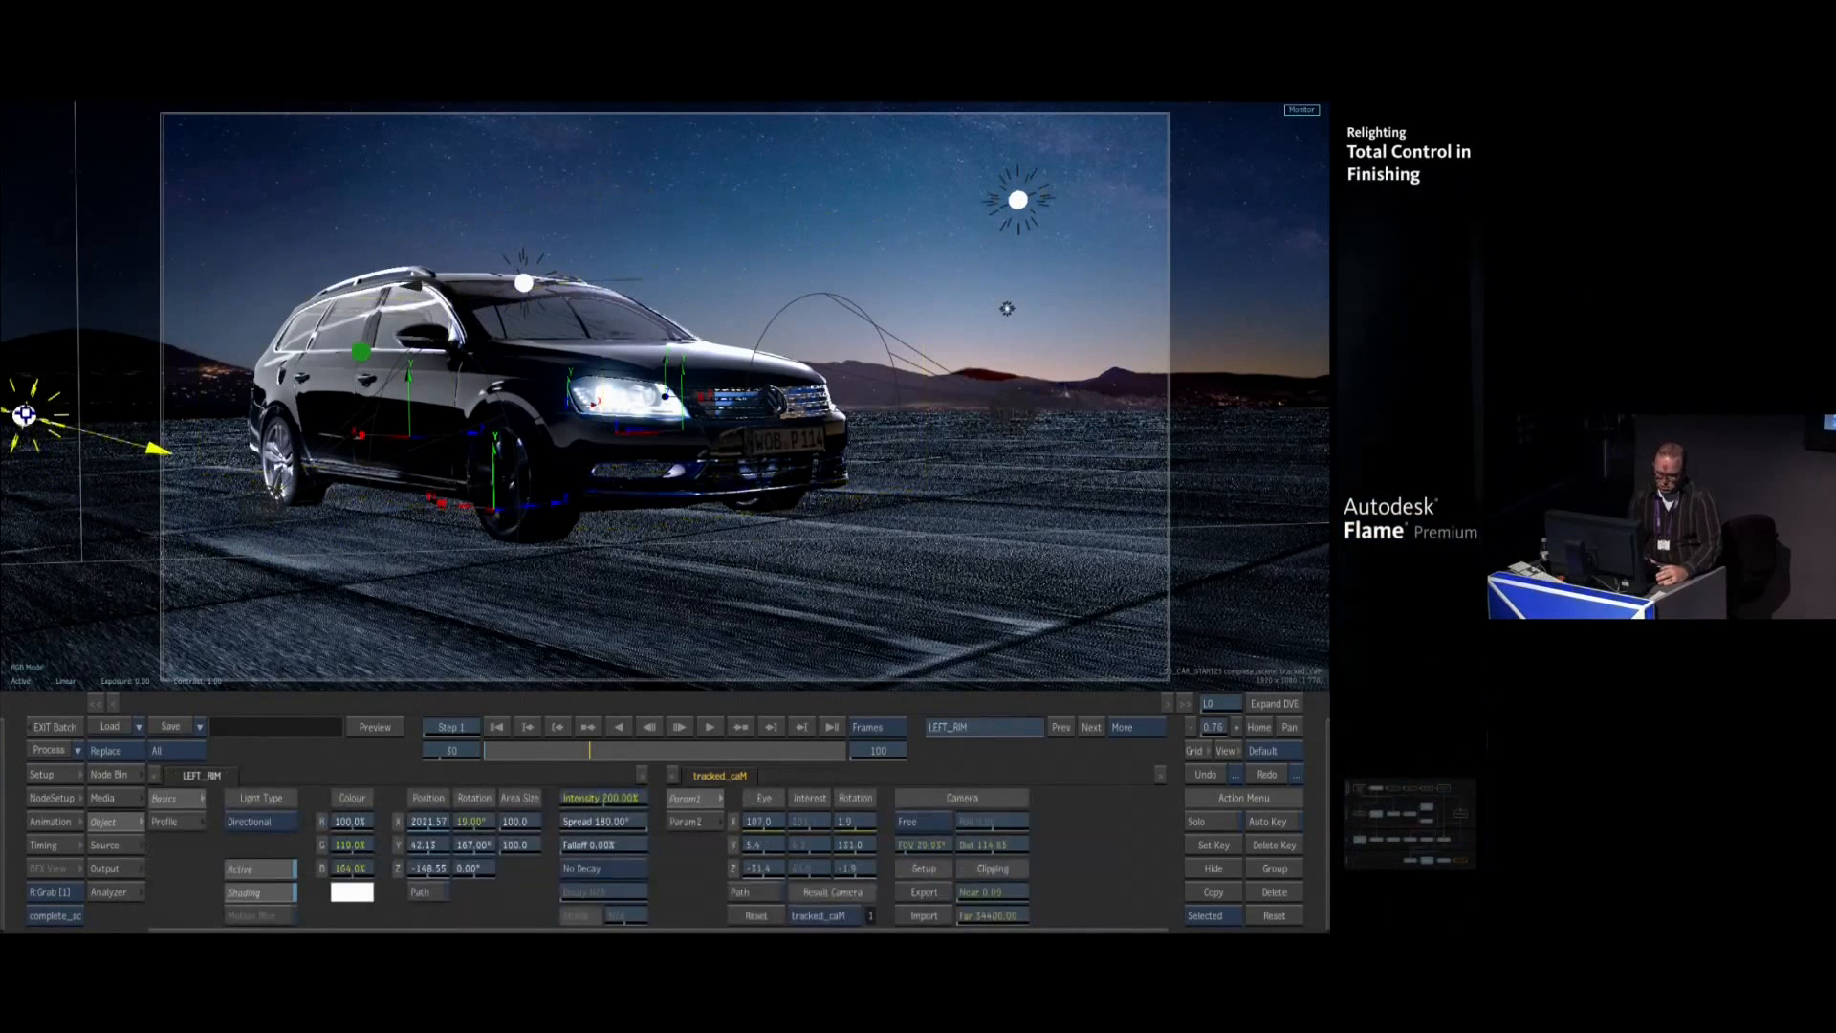
drag(478, 841, 502, 808)
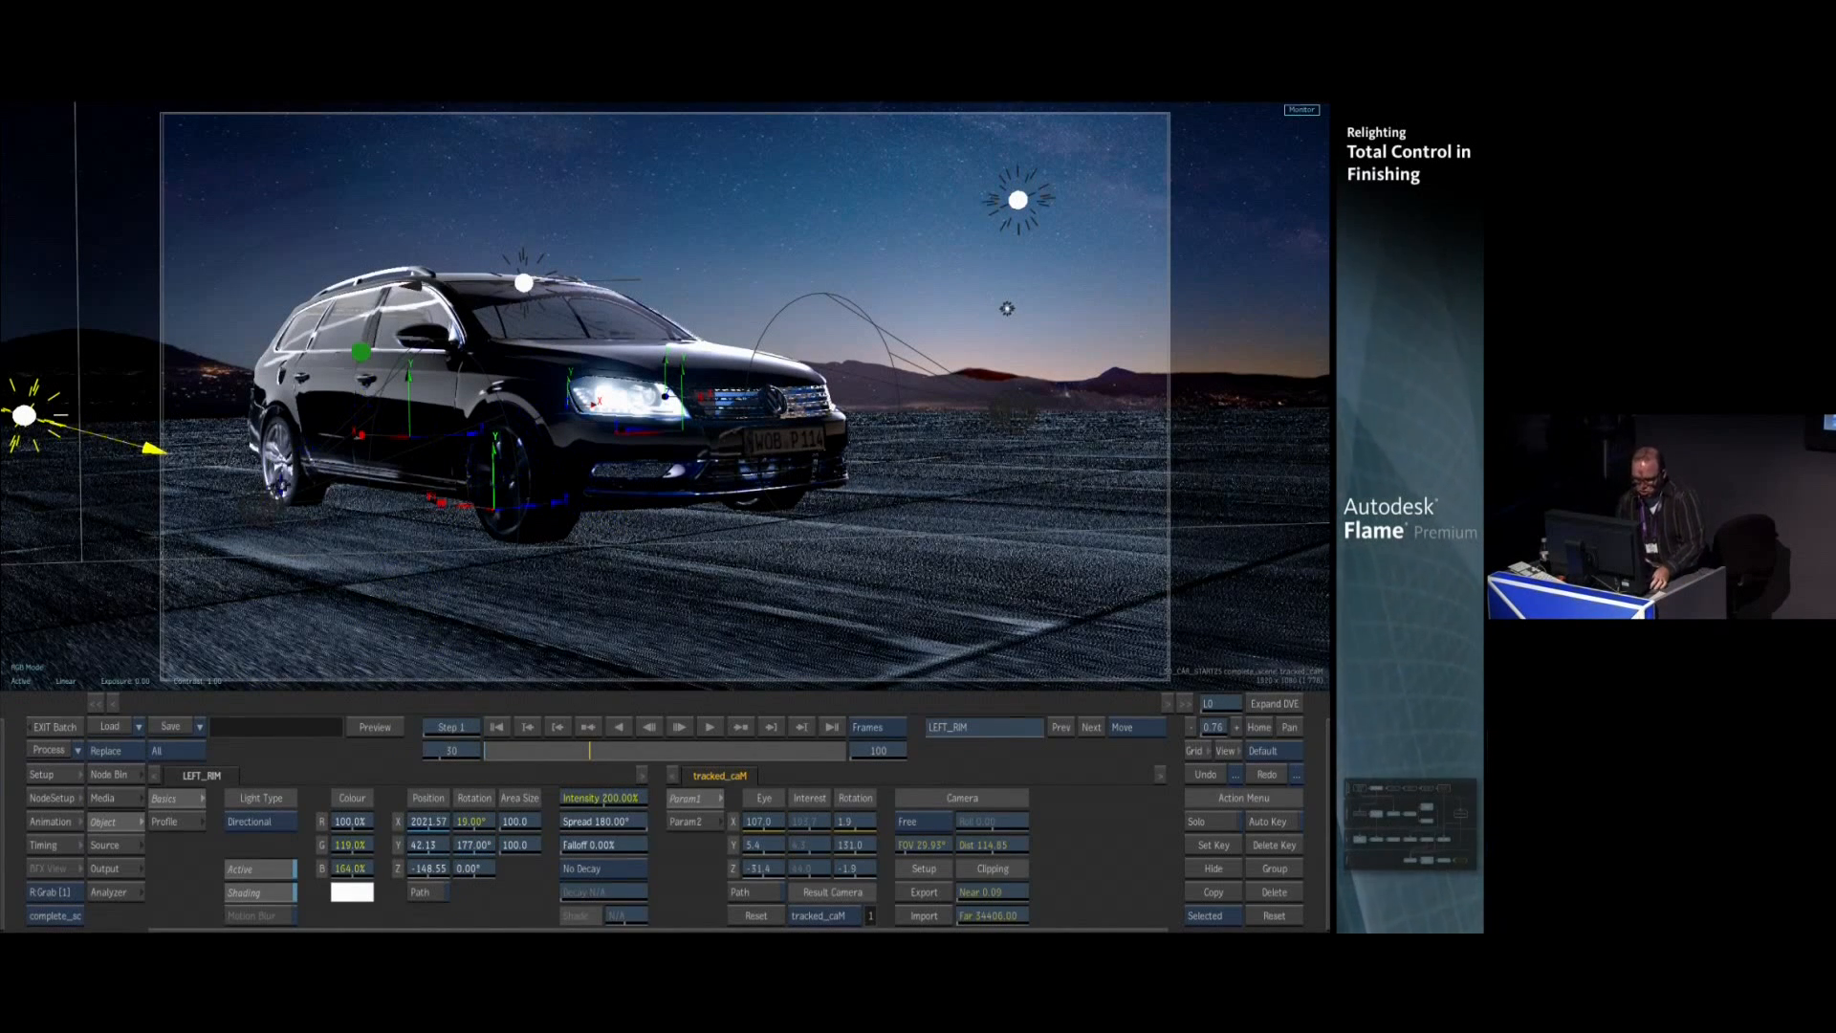
Go to frame 1 and show the Action schematic beside the rendered scene
click(453, 750)
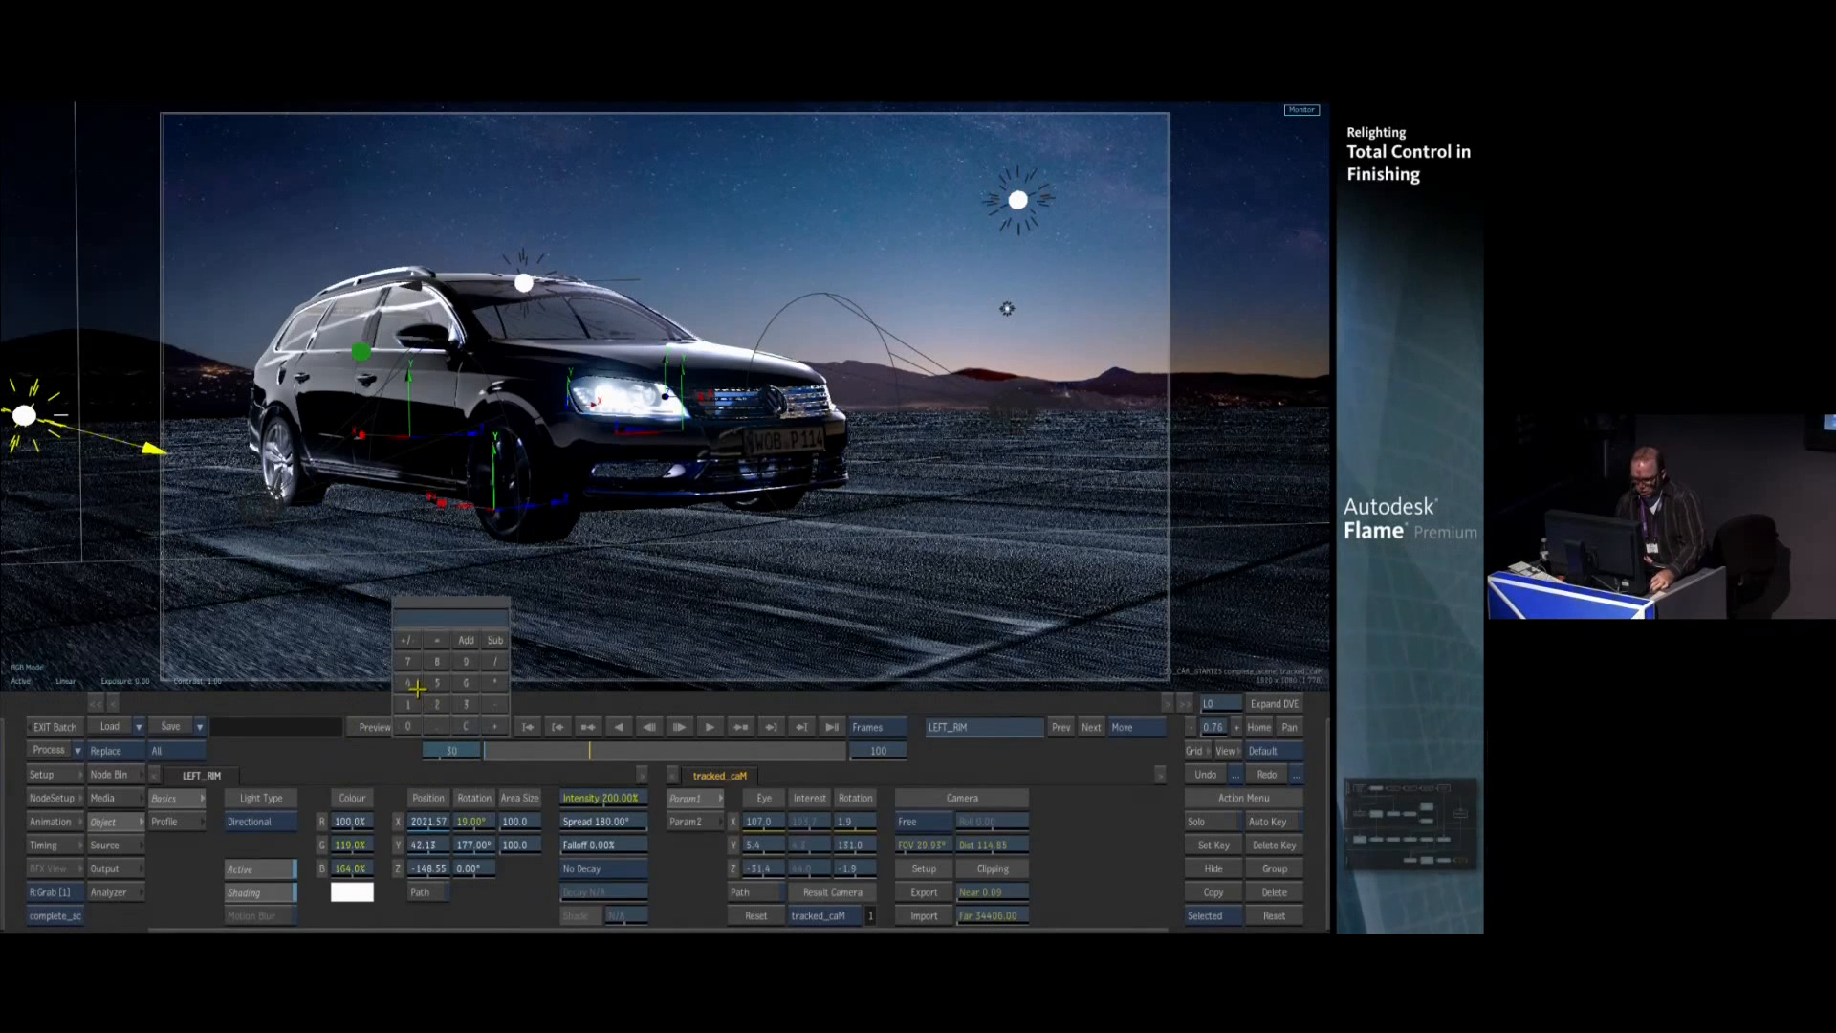
text(1)
key(Return)
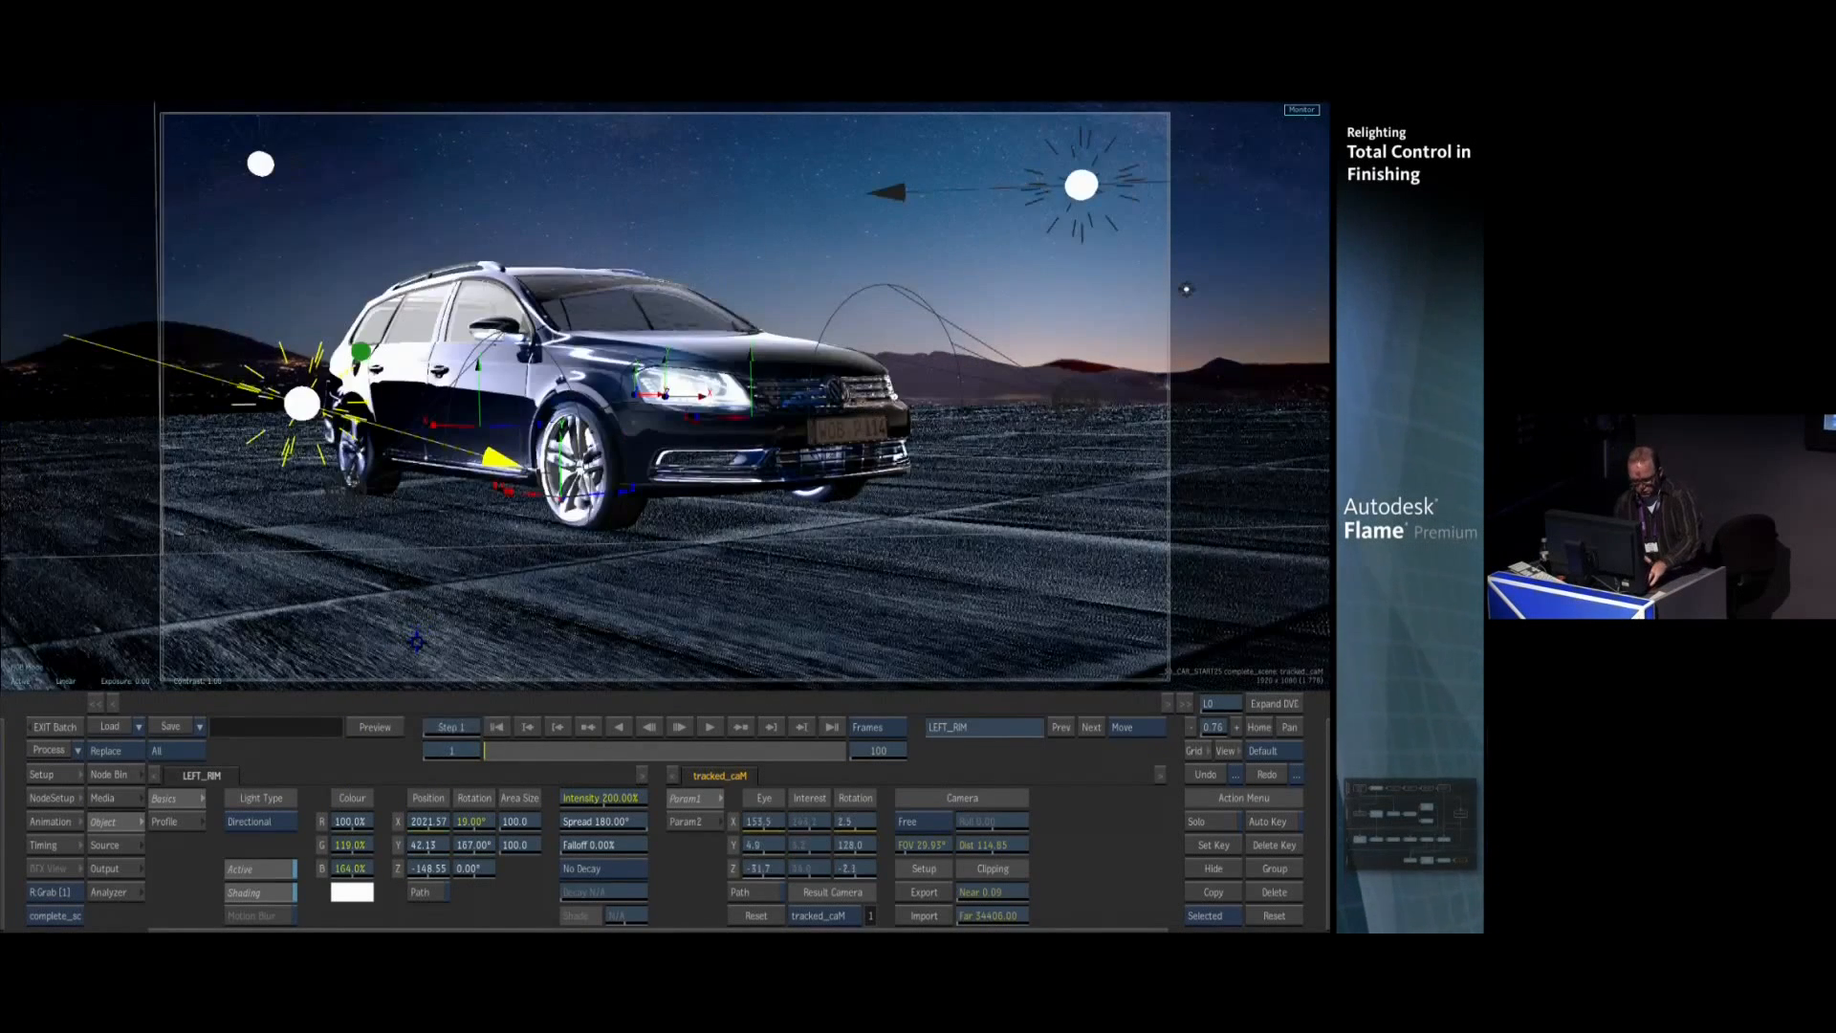
key(F4)
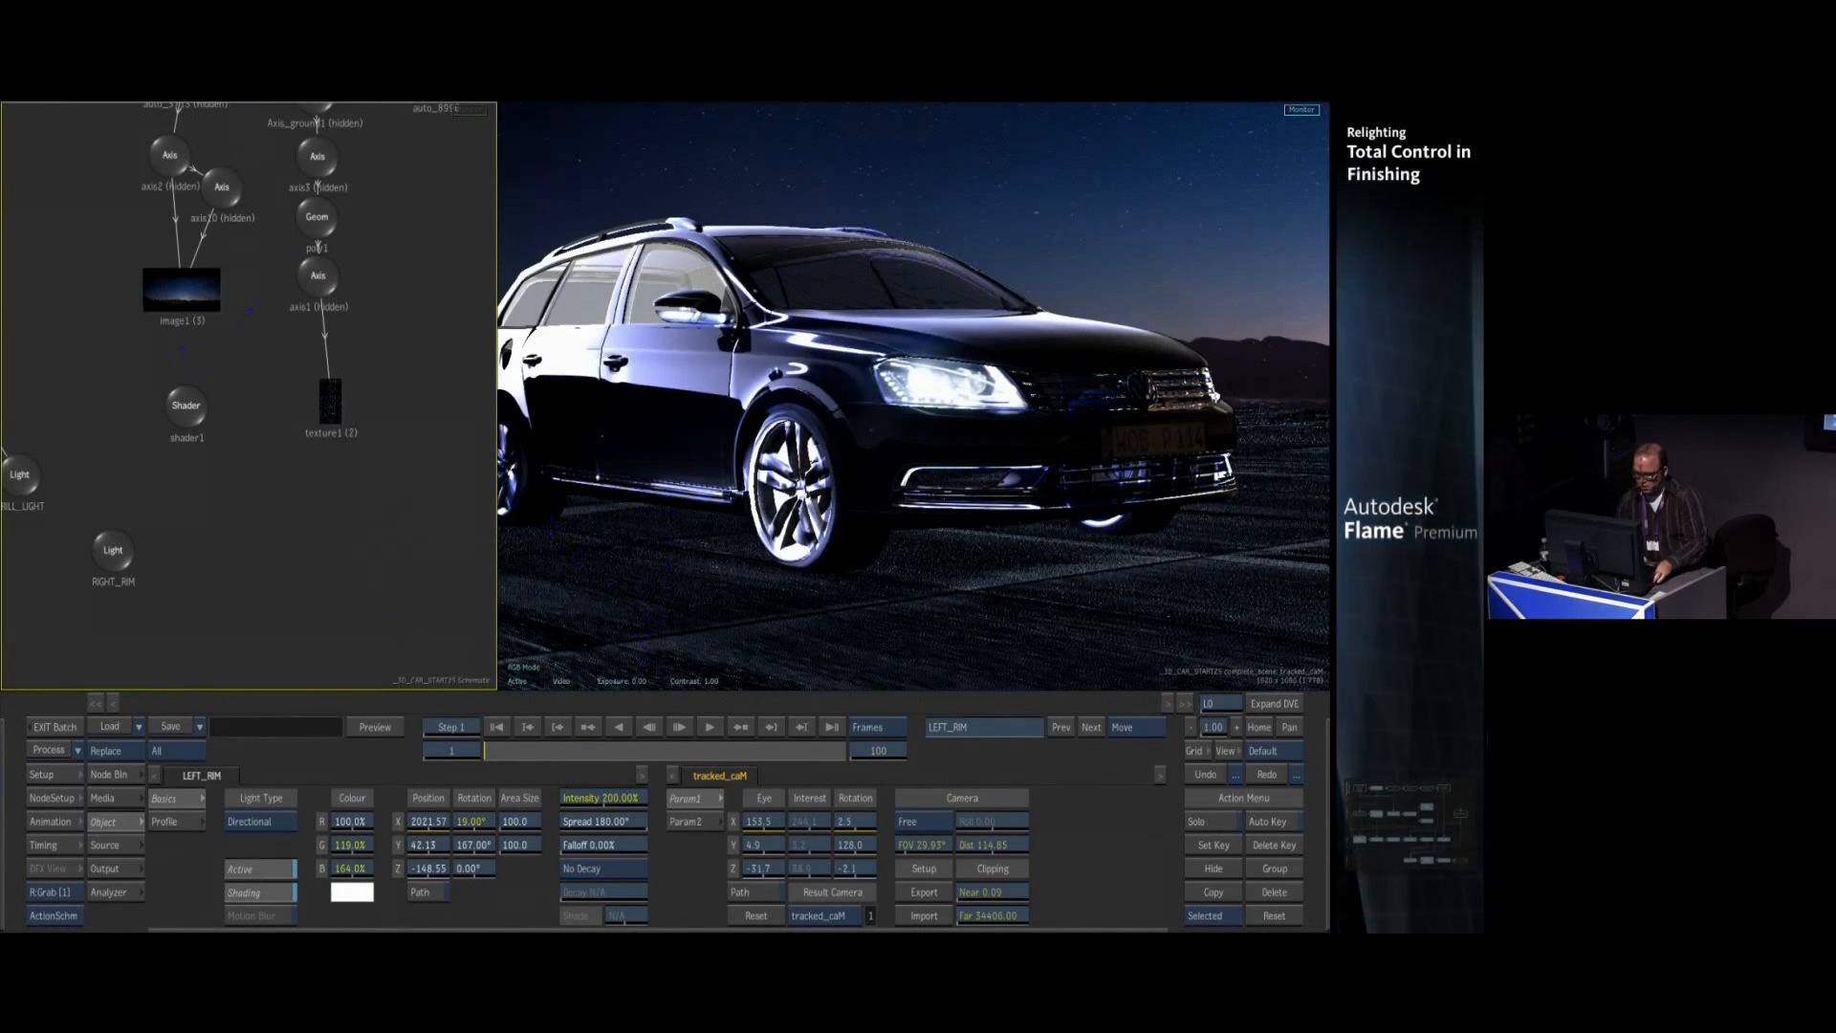
click(703, 612)
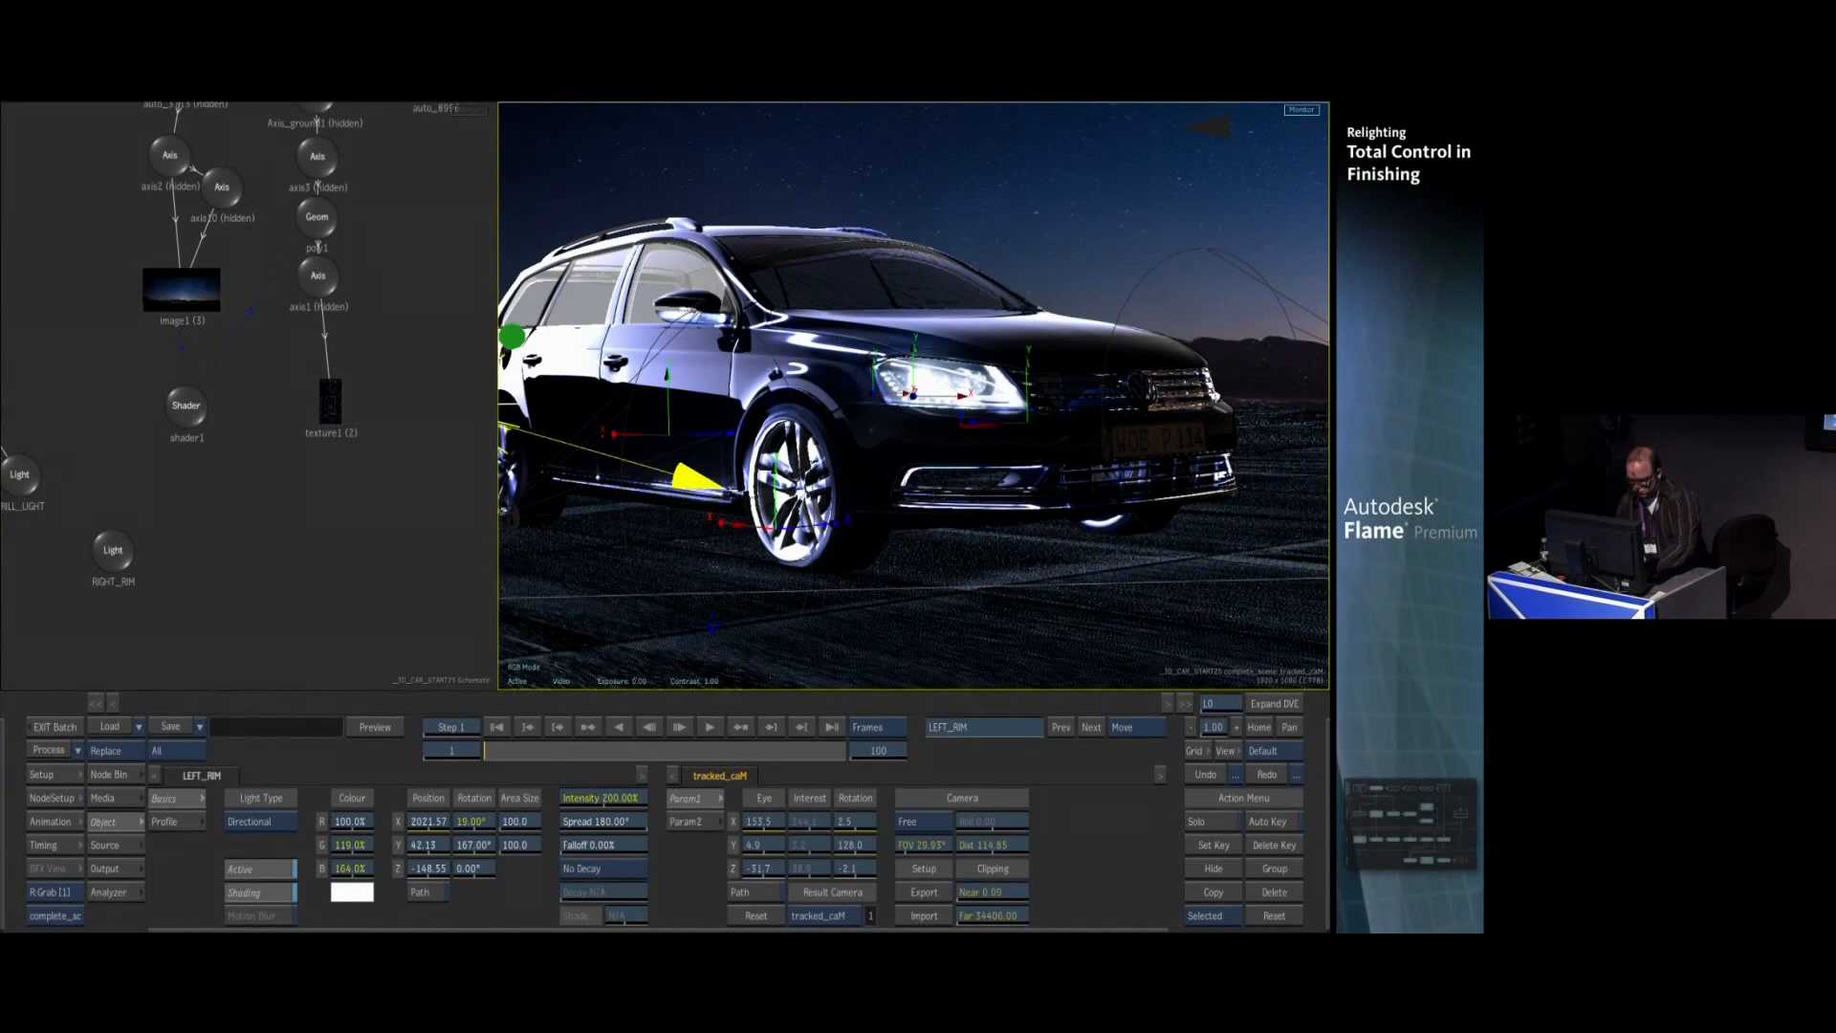
key(shift+i)
key(shift+i)
Find the WHEELLIGHT node under the car locator in the schematic and make the light active
drag(398, 529, 367, 381)
drag(39, 459, 370, 658)
drag(345, 563, 310, 391)
drag(305, 505, 155, 440)
click(168, 355)
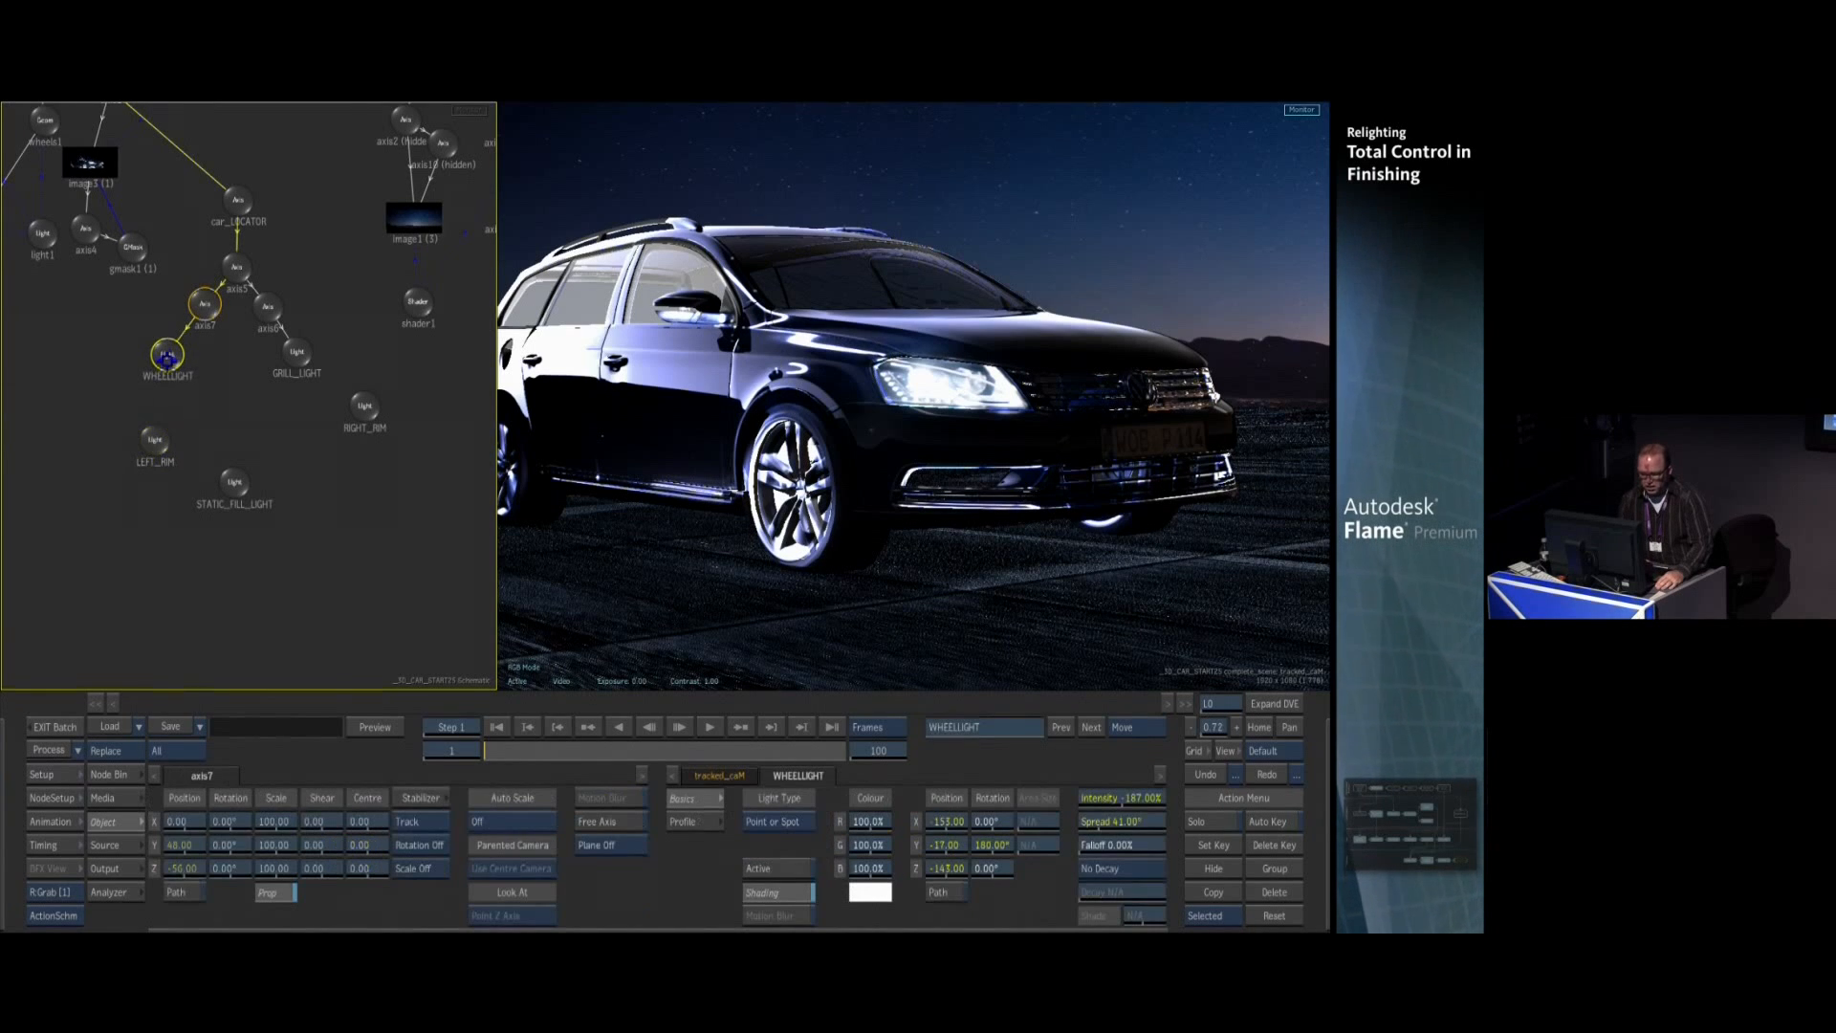
click(775, 871)
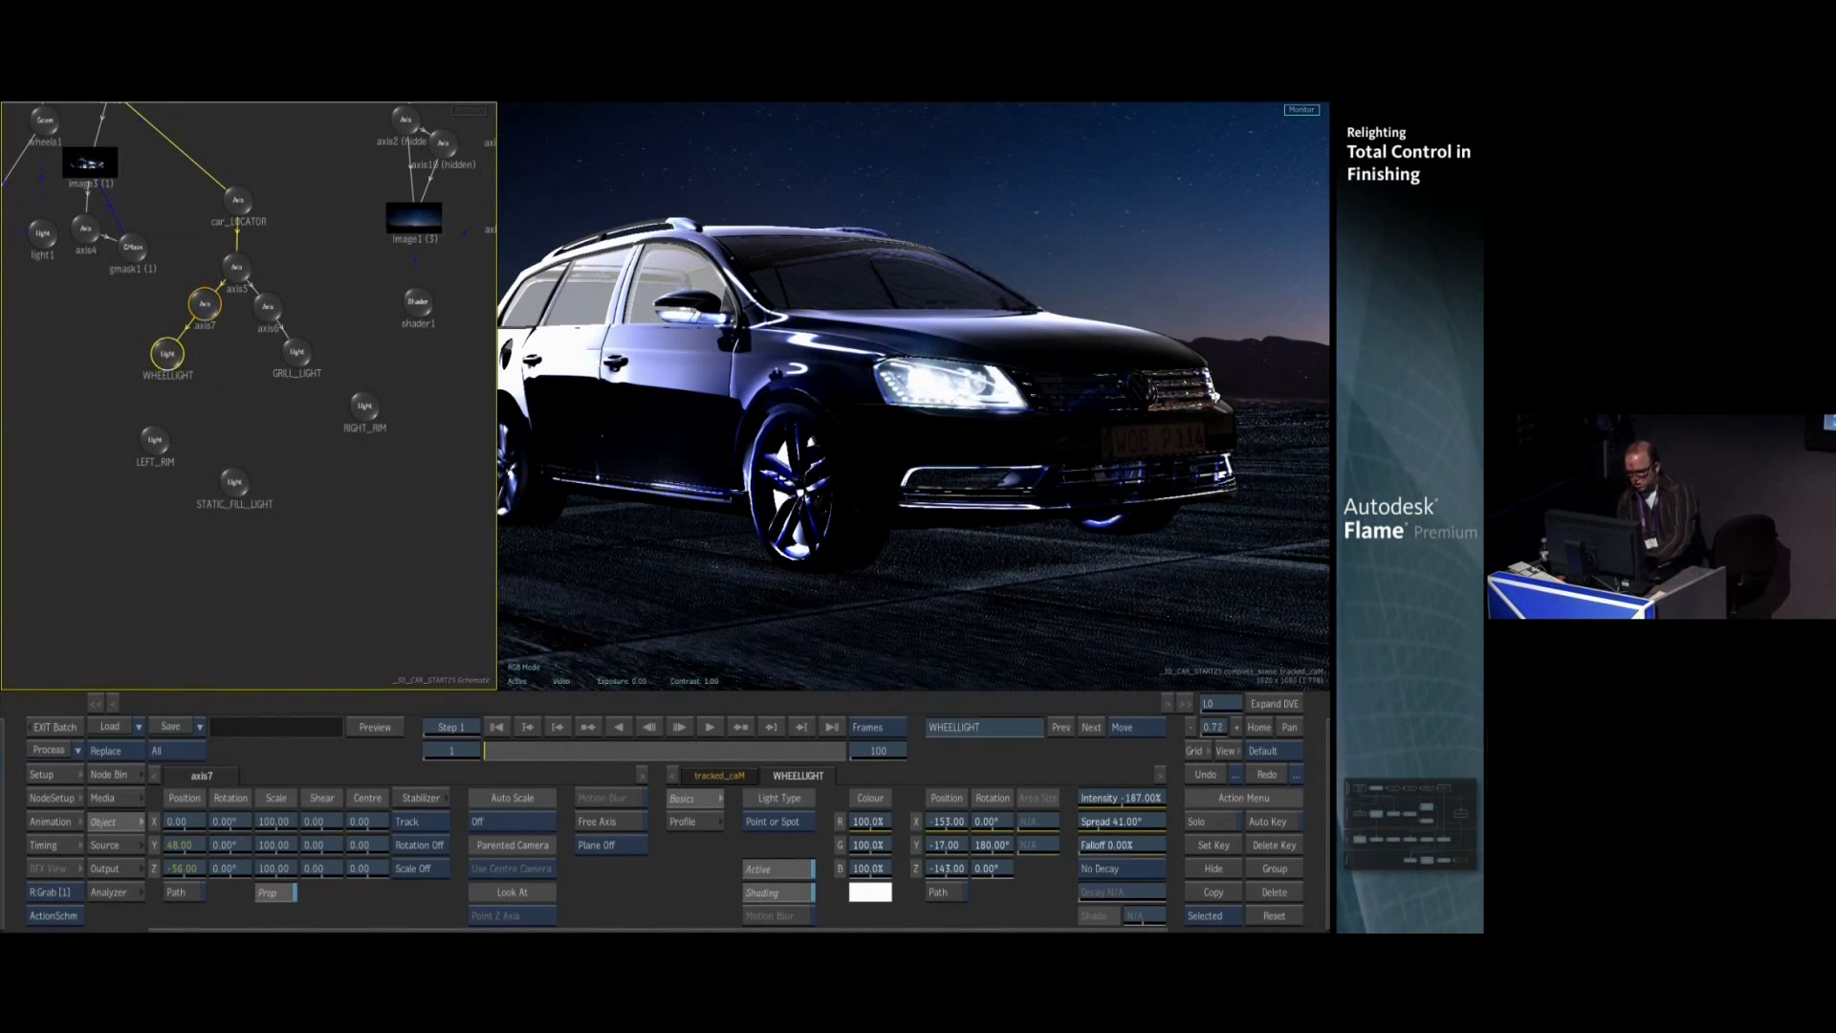
Check the wheels1 geometry, and compare the wheels with WHEELLIGHT switched off and on with the scene icons shown
click(44, 121)
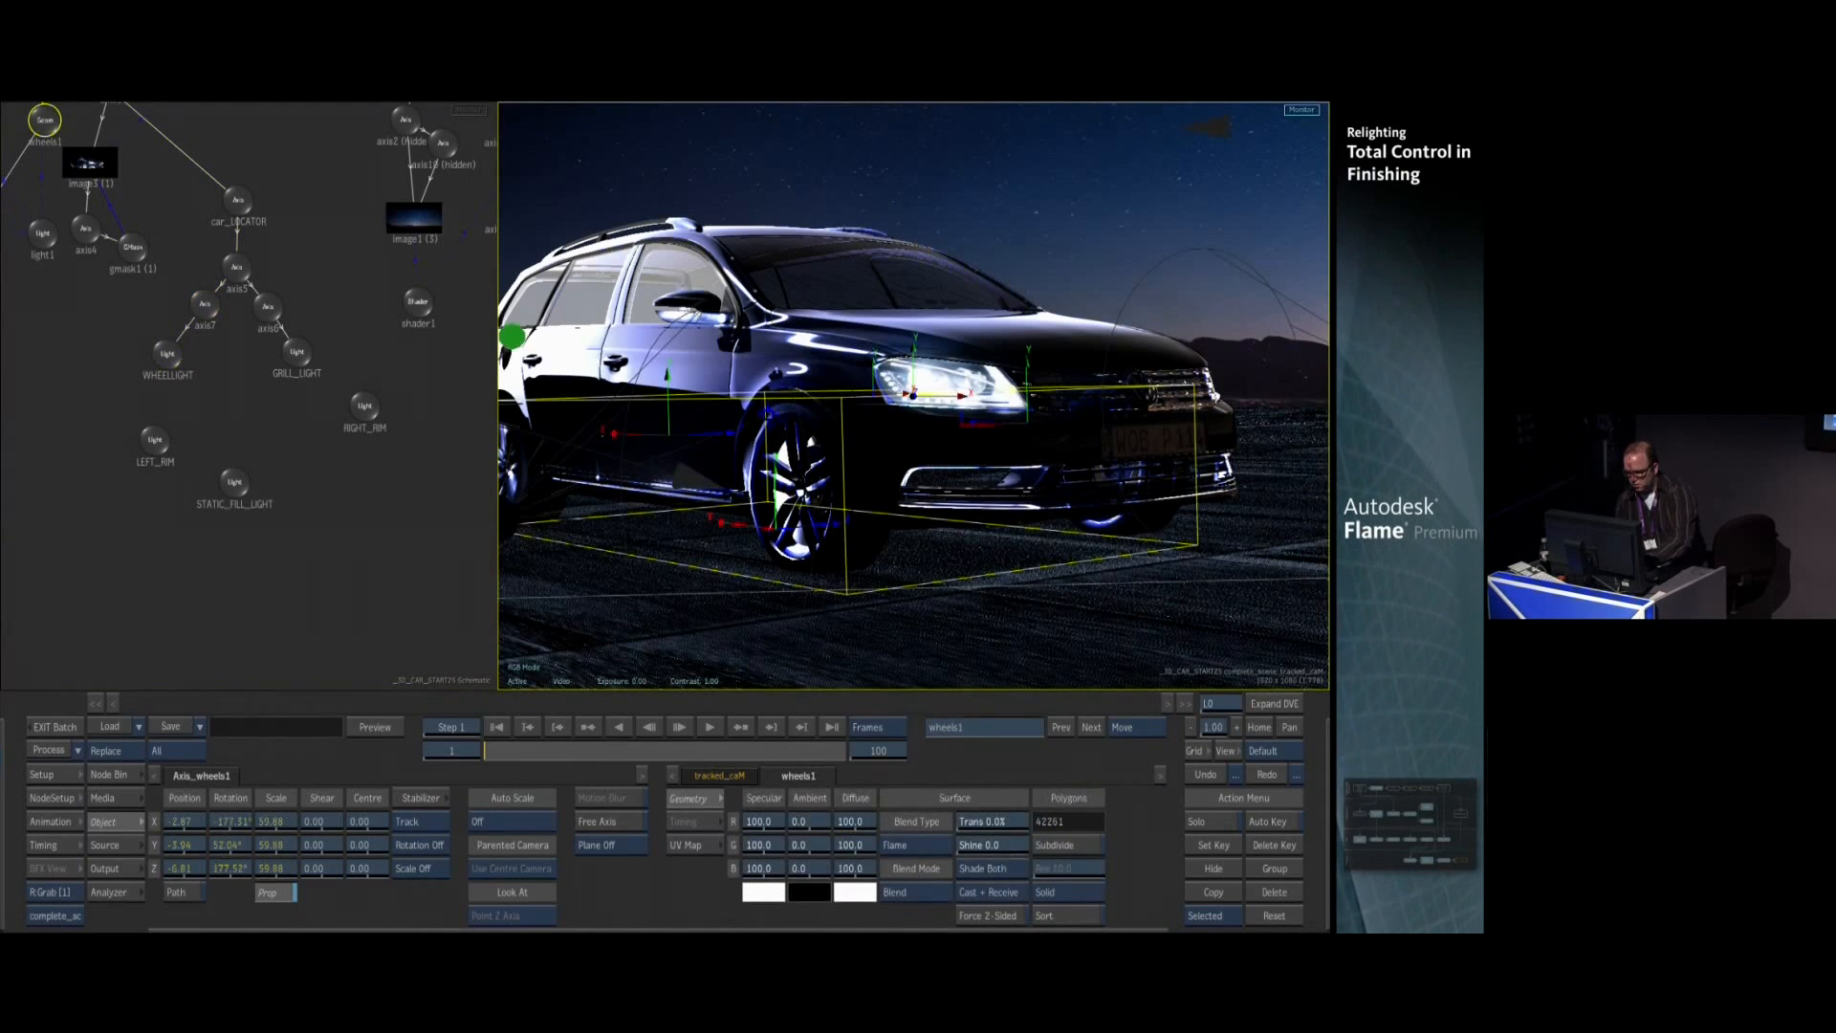
click(165, 356)
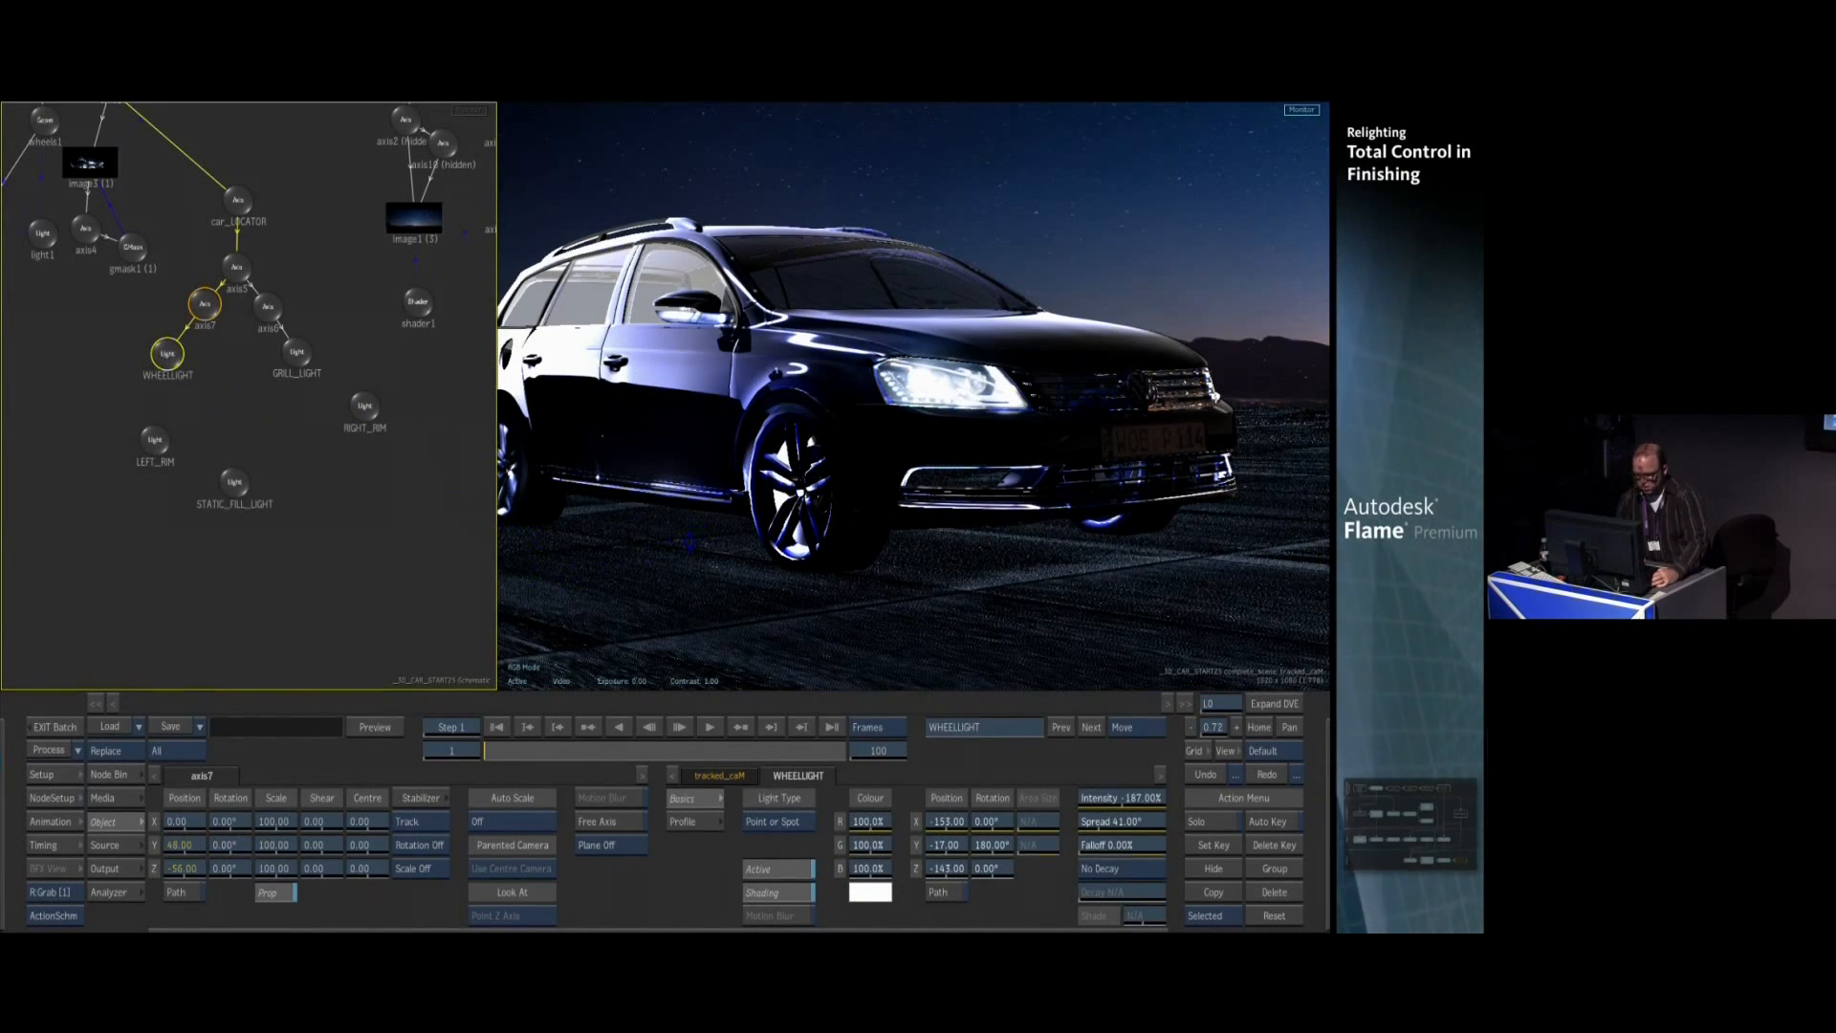
key(F1)
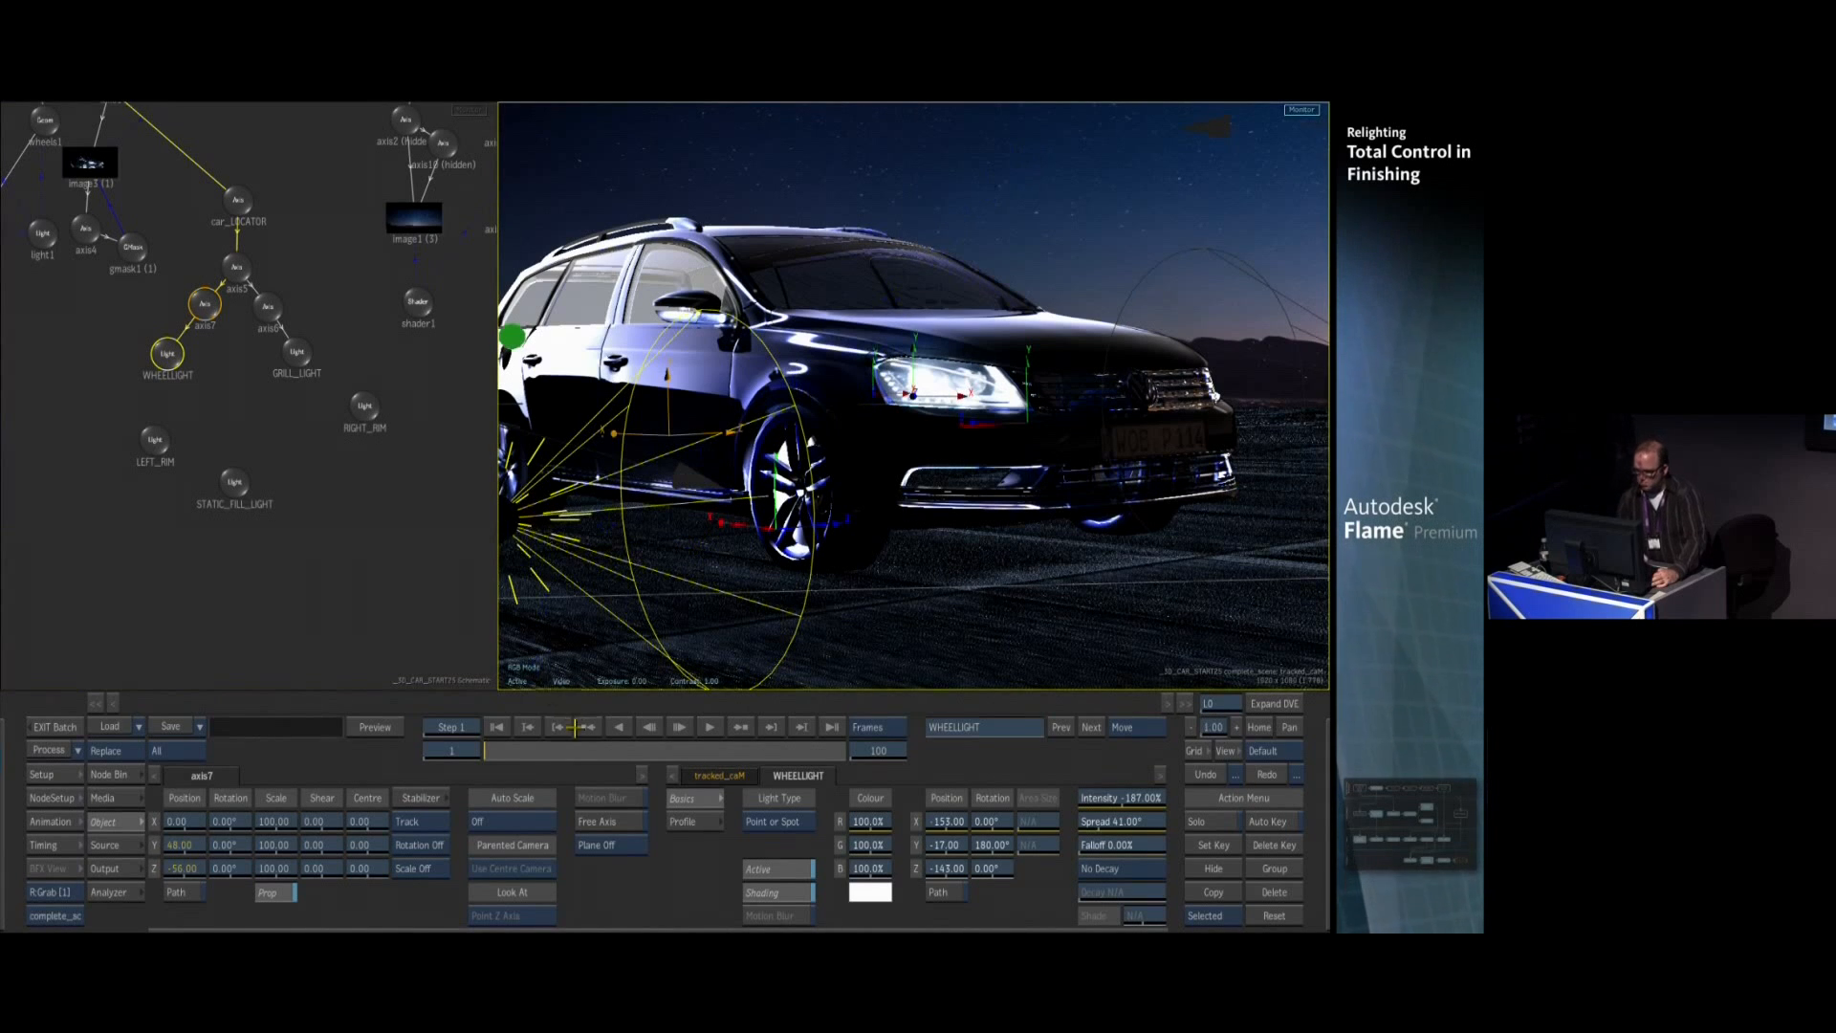
click(780, 877)
click(778, 869)
click(777, 869)
click(778, 870)
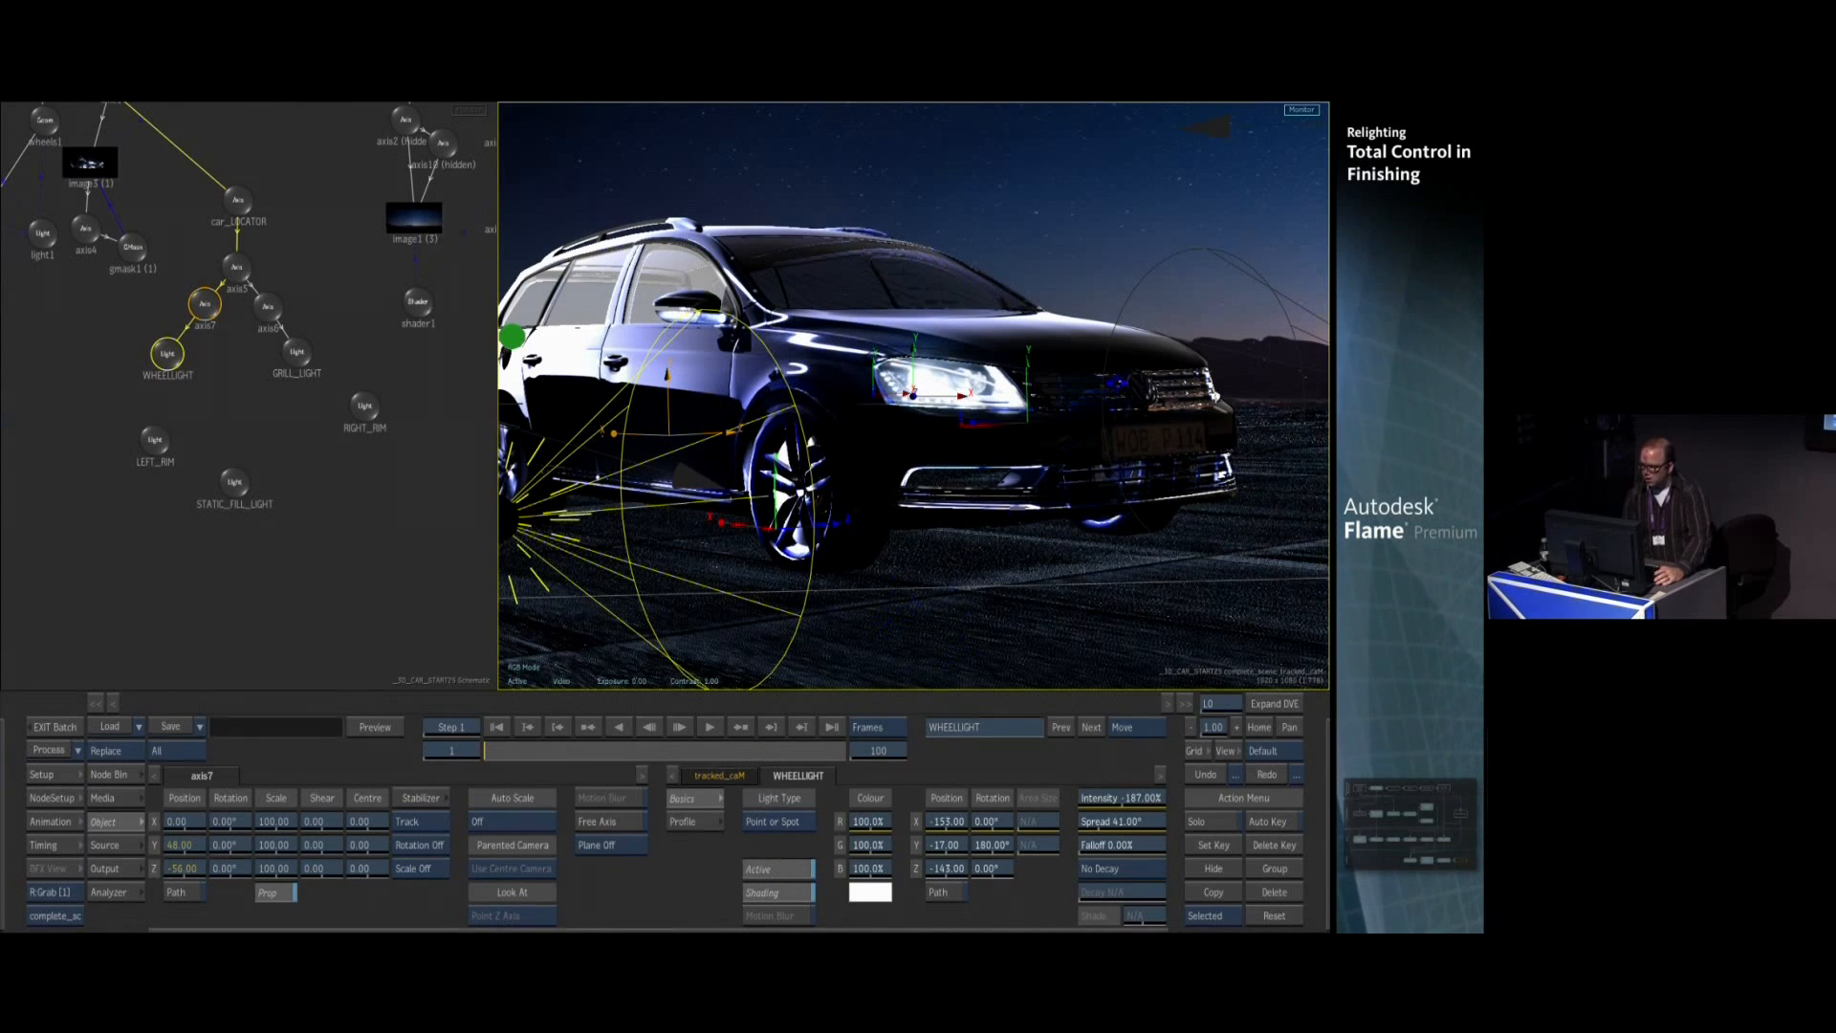
Activate GRILL_LIGHT at the front of the car, set its Y rotation to 190°, and raise its intensity
click(1228, 262)
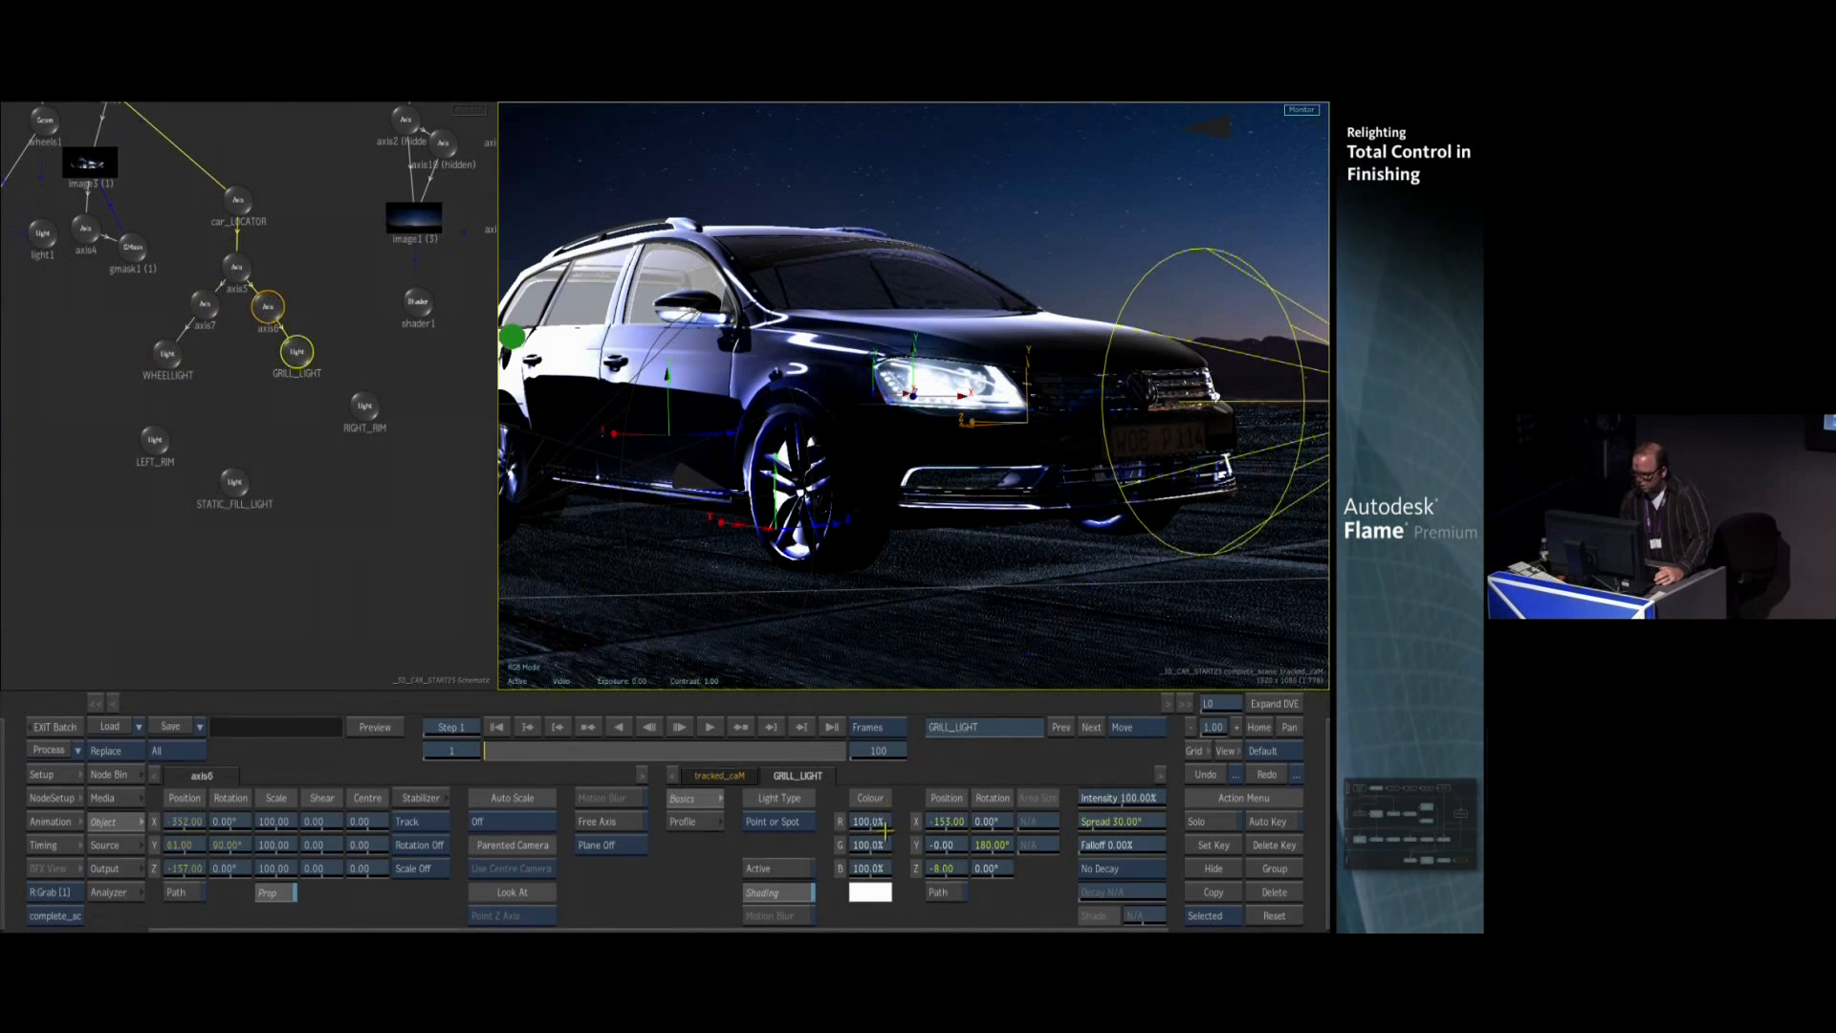
click(776, 872)
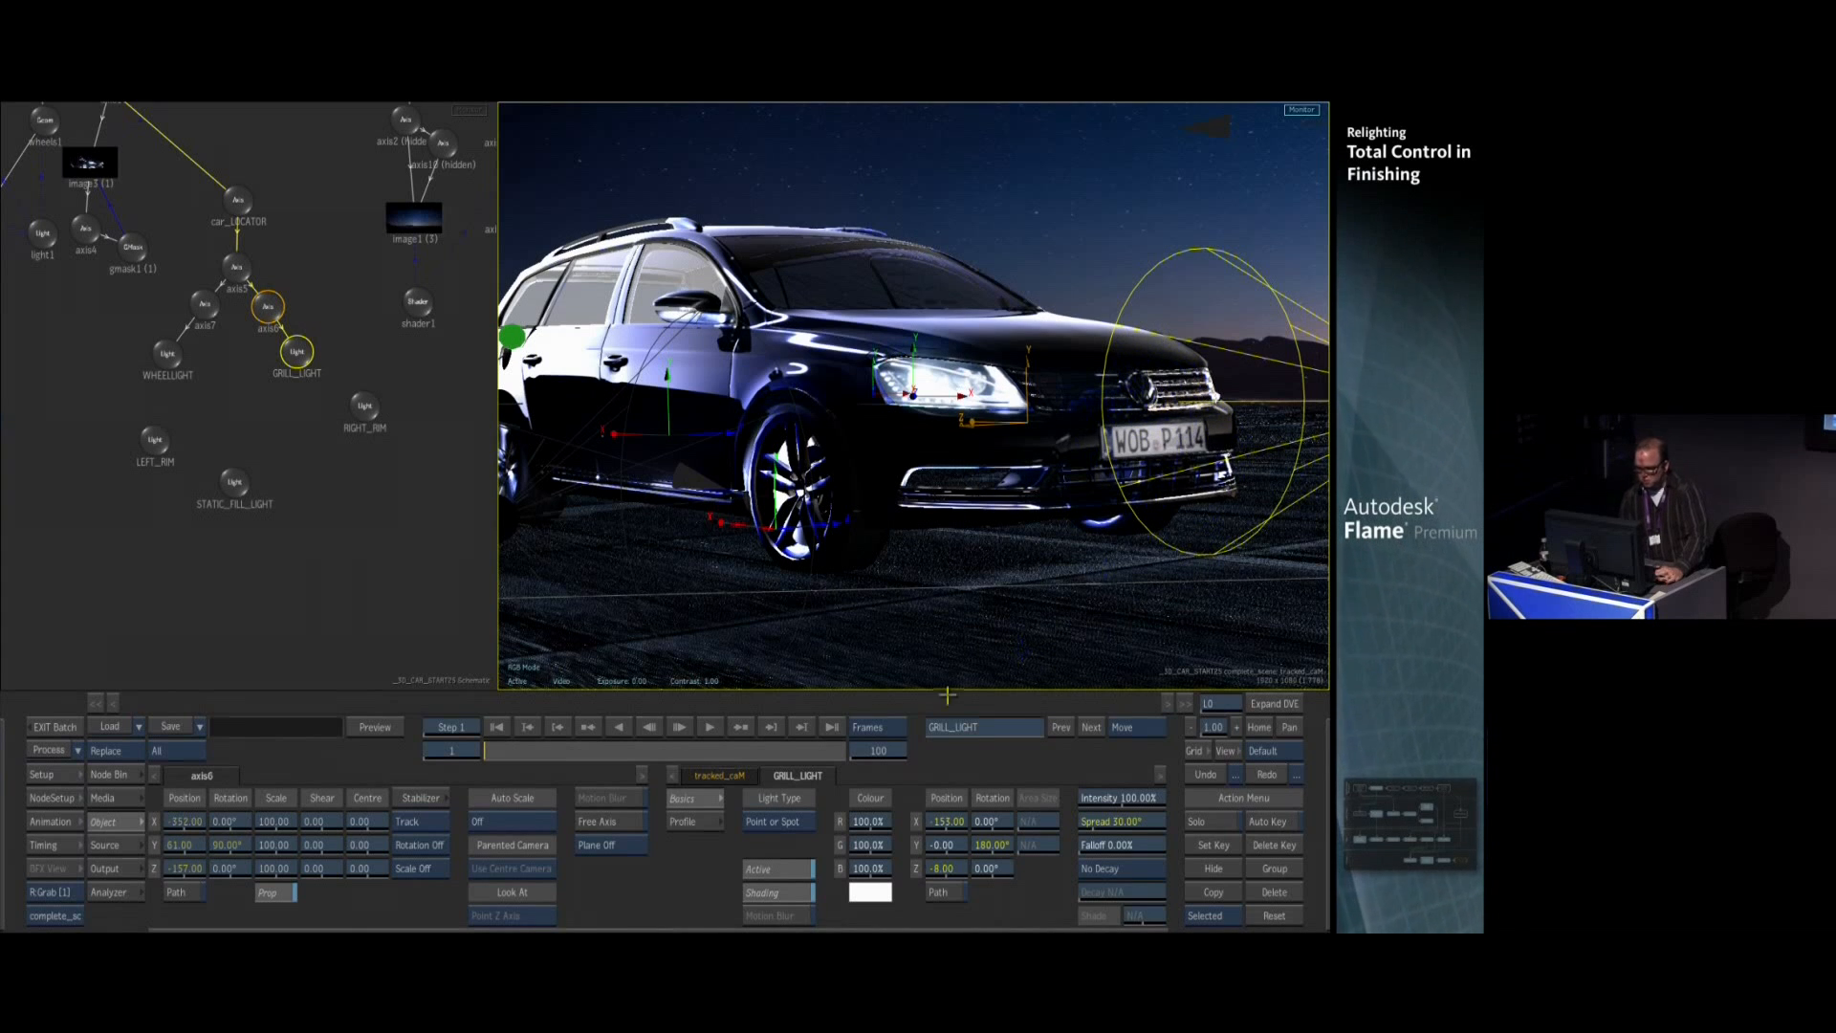
drag(988, 843, 1014, 843)
drag(1093, 794, 1086, 780)
Scrub to the end of the shot, toggle GRILL_LIGHT's active state, and return to frame 1
drag(595, 756, 755, 746)
click(832, 726)
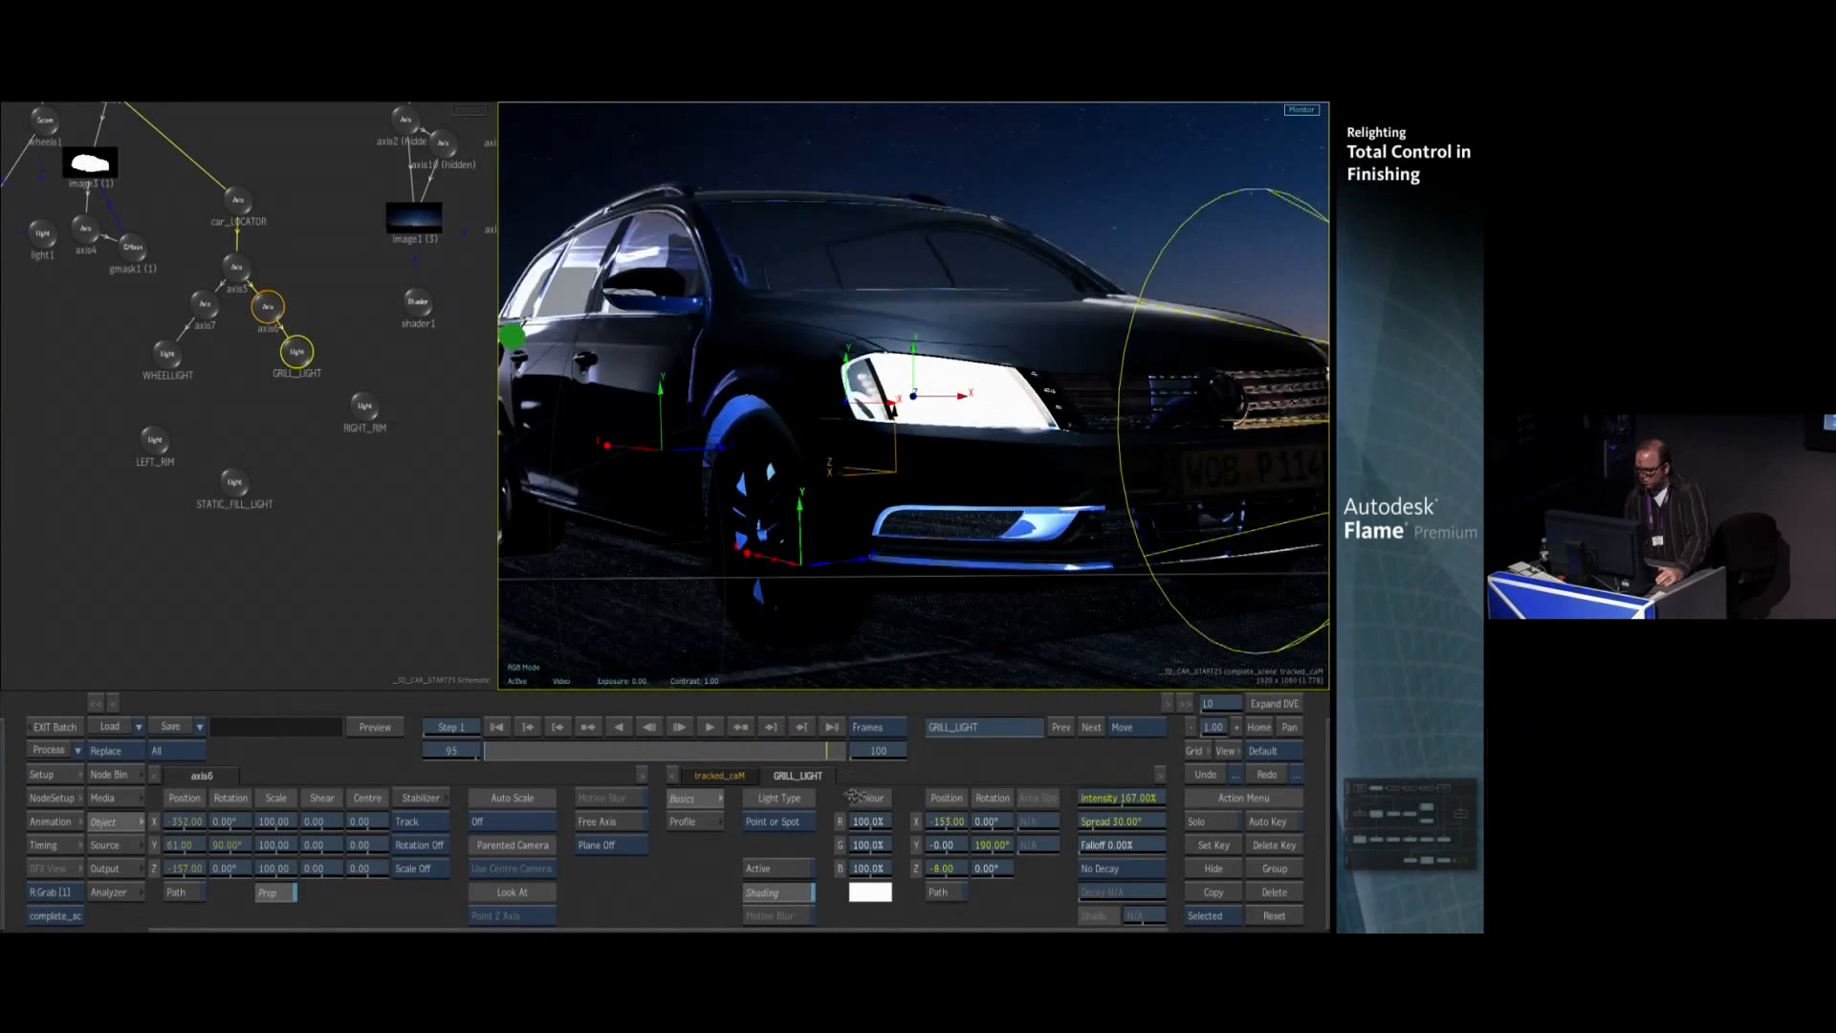
click(777, 870)
drag(859, 751, 305, 781)
Select STATIC_FILL_LIGHT in the schematic and add a Blooming node to it from the node bin
click(234, 481)
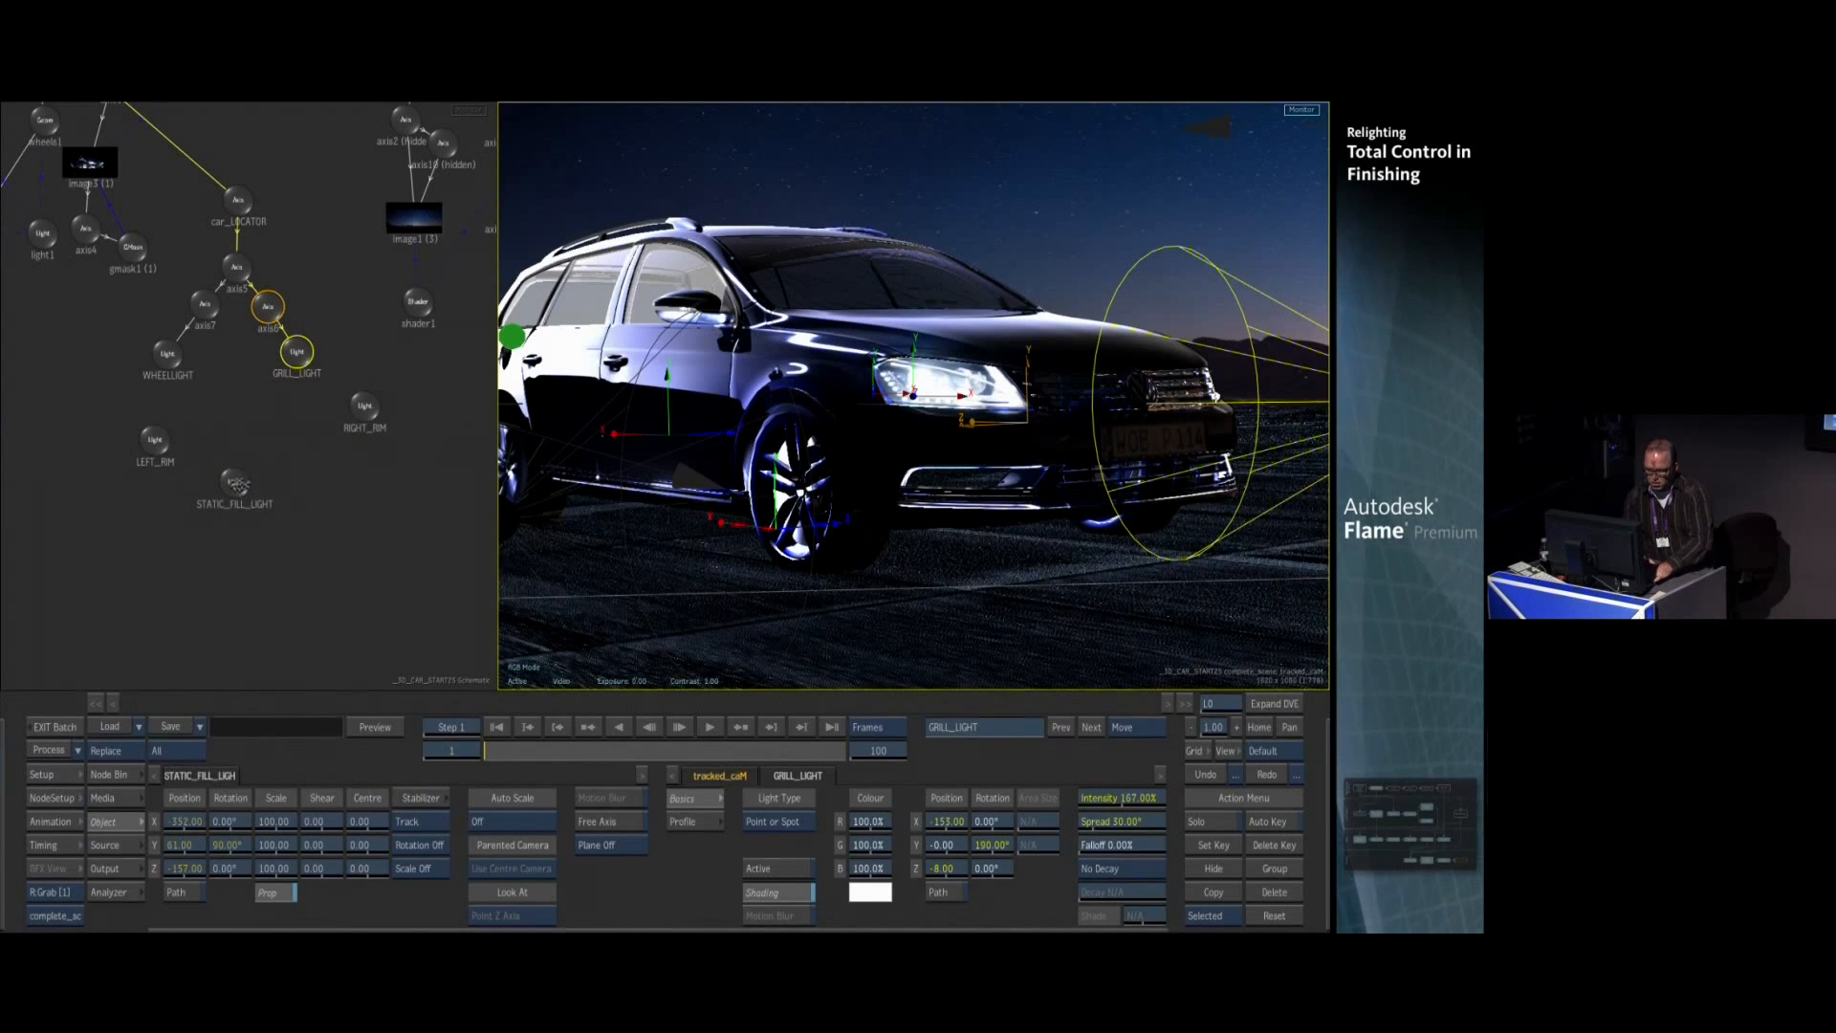
click(108, 773)
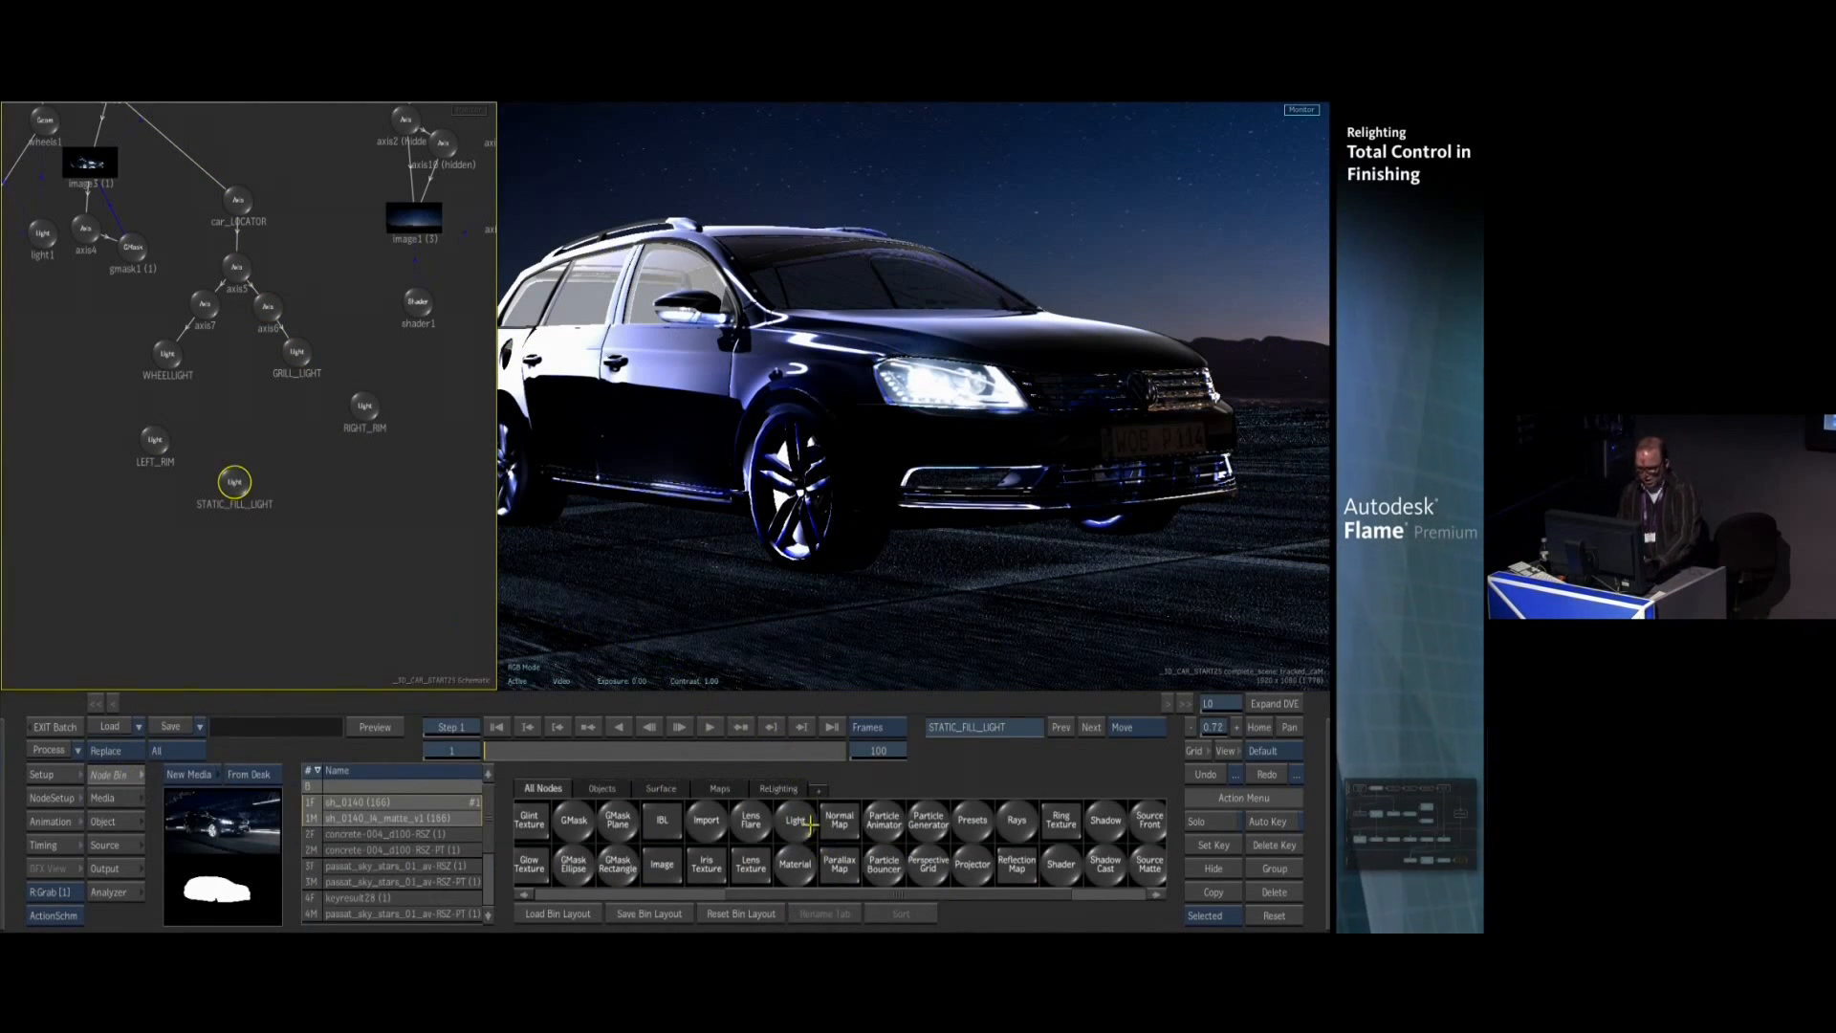
key(b)
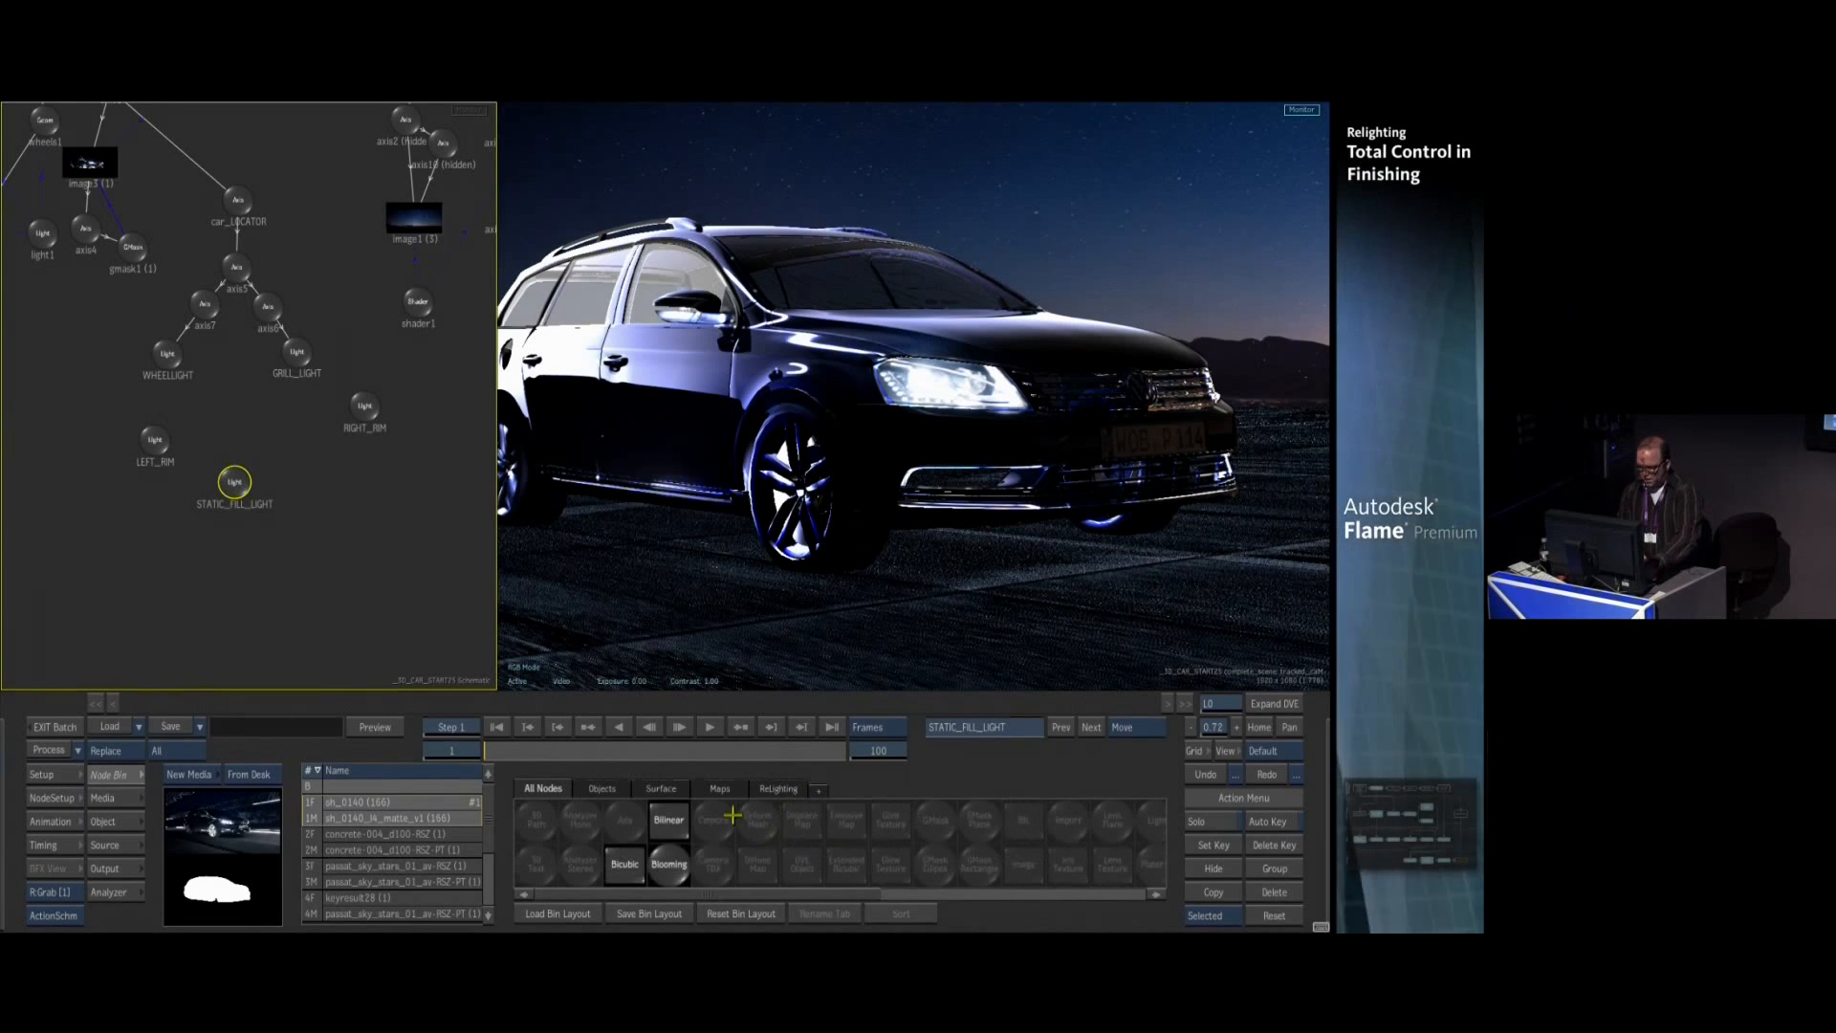
click(669, 864)
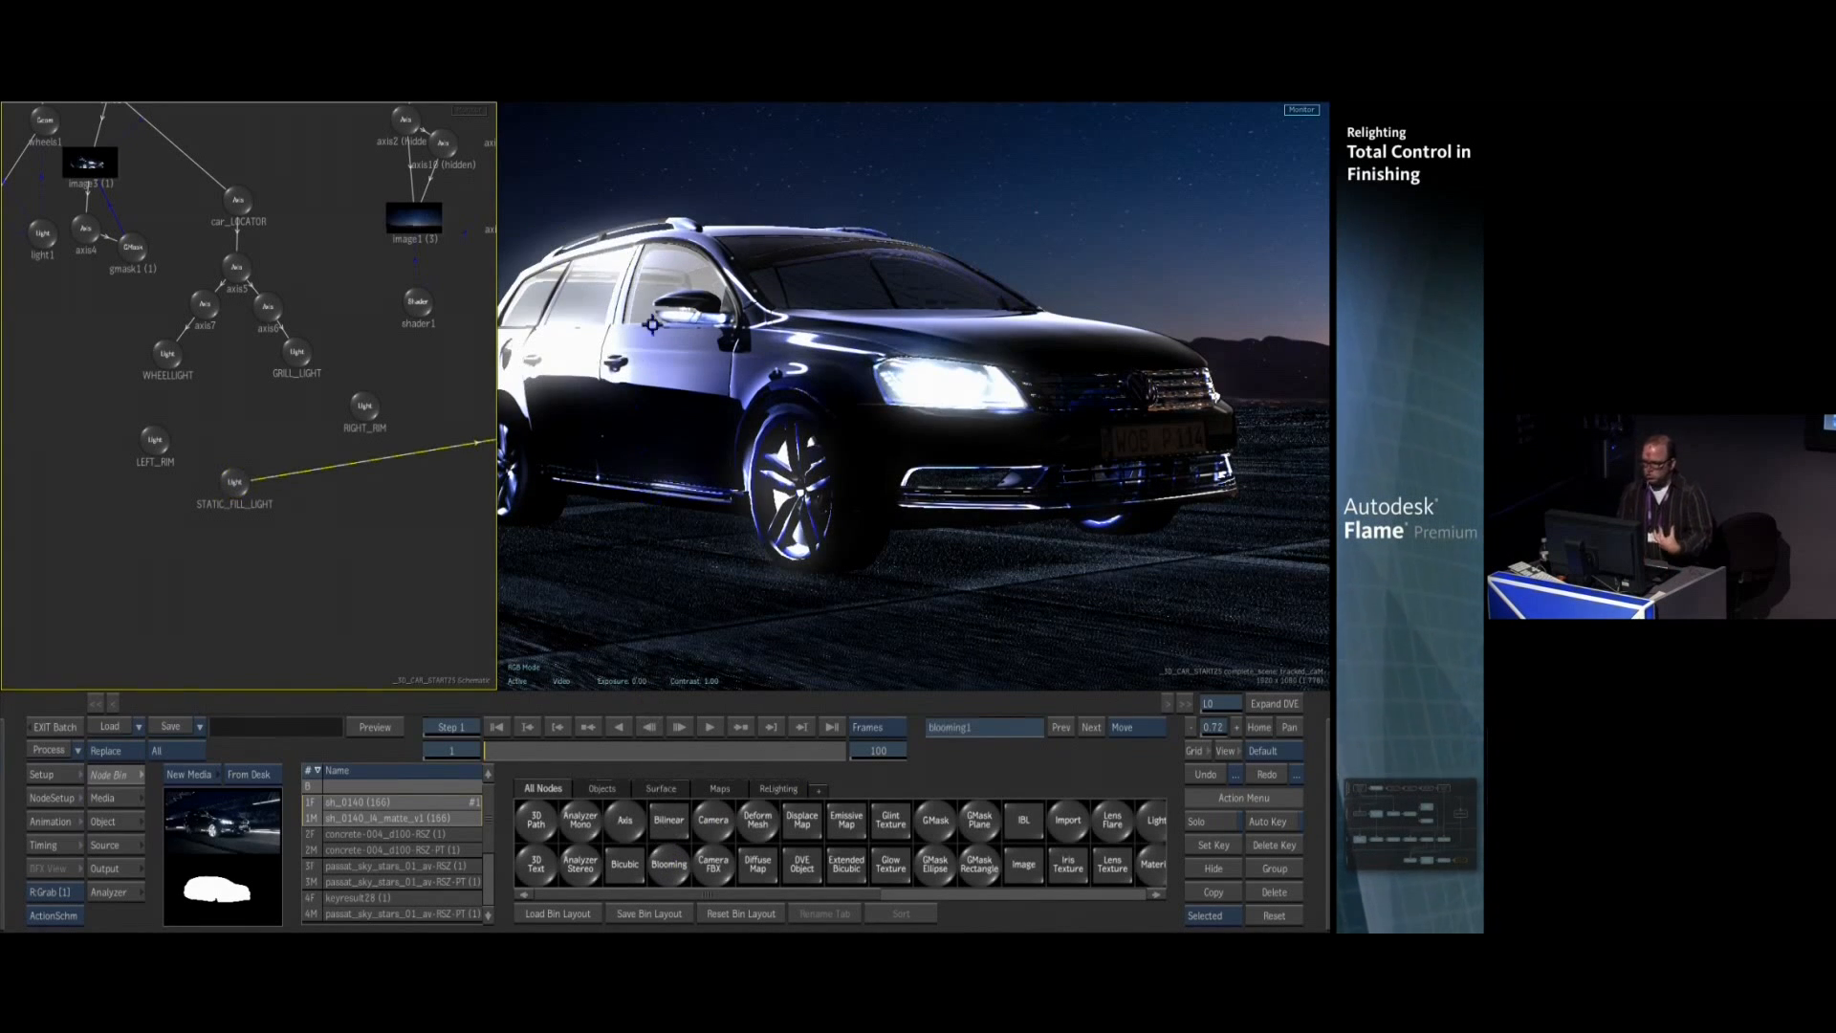
Open the settings of the Blooming node attached to STATIC_FILL_LIGHT and raise its intensity to about 320%
click(237, 486)
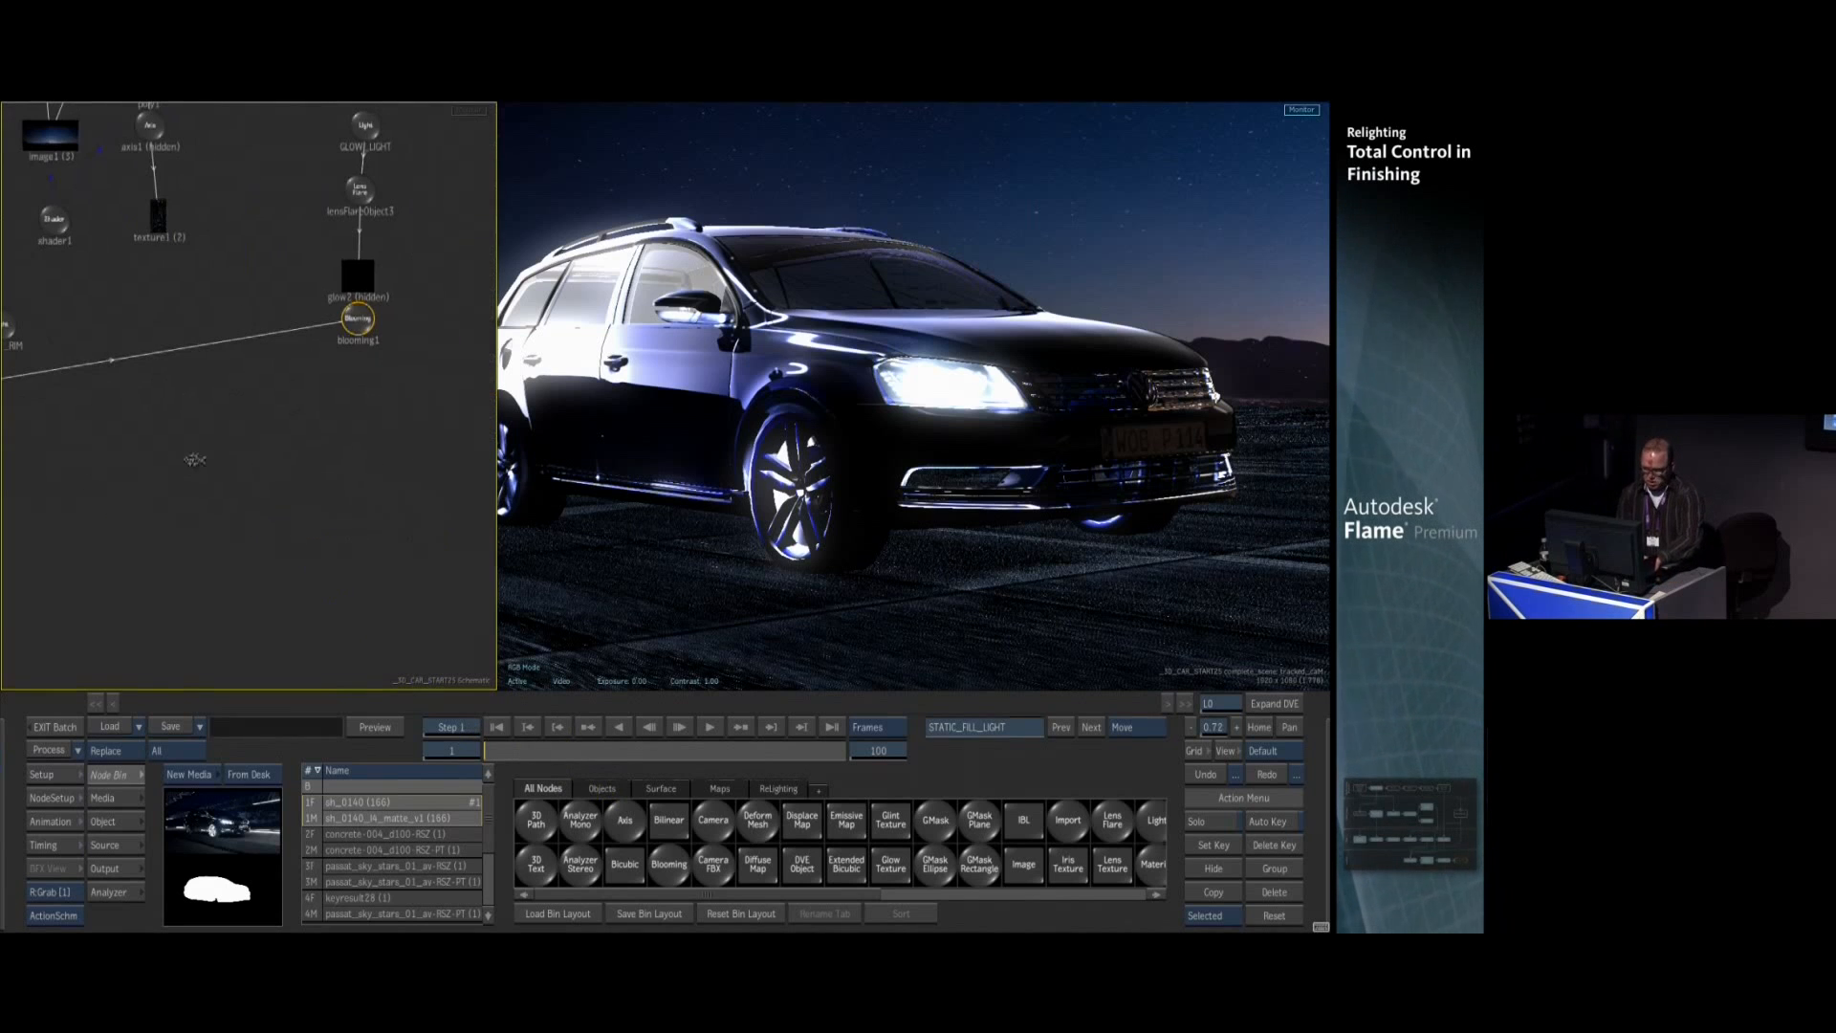
click(357, 318)
double_click(356, 318)
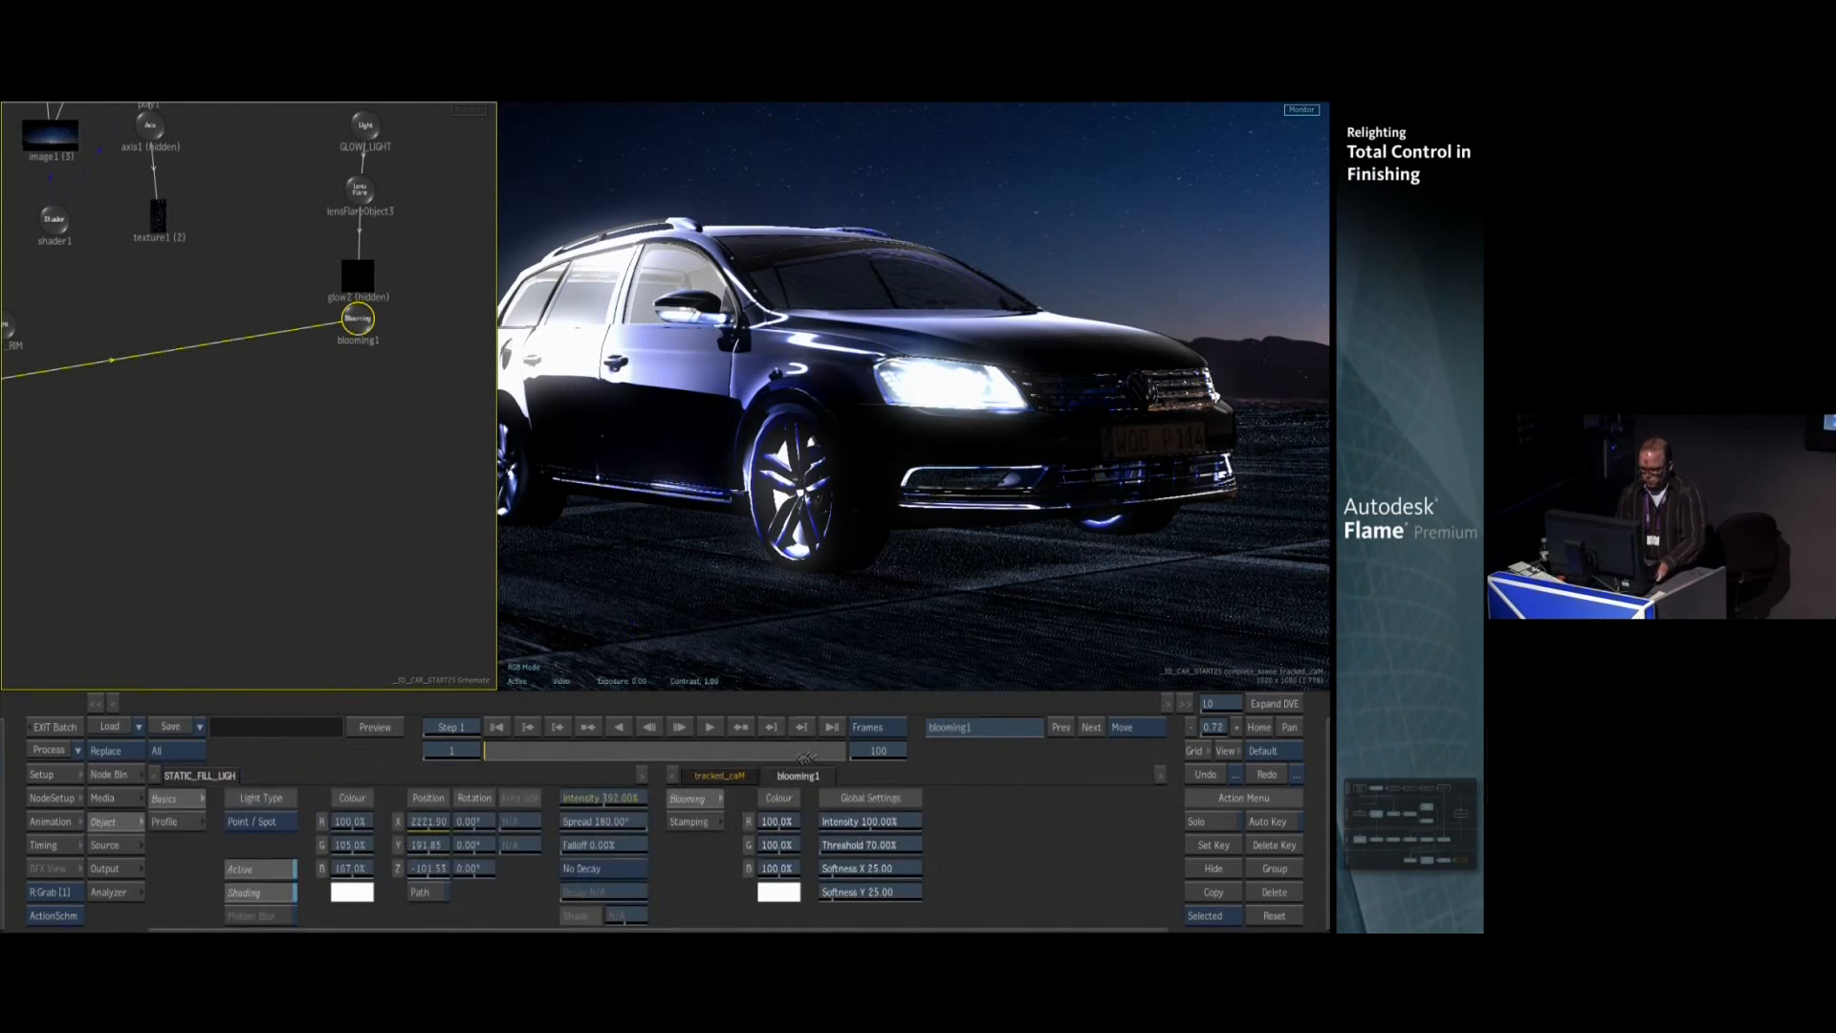
drag(957, 827, 961, 779)
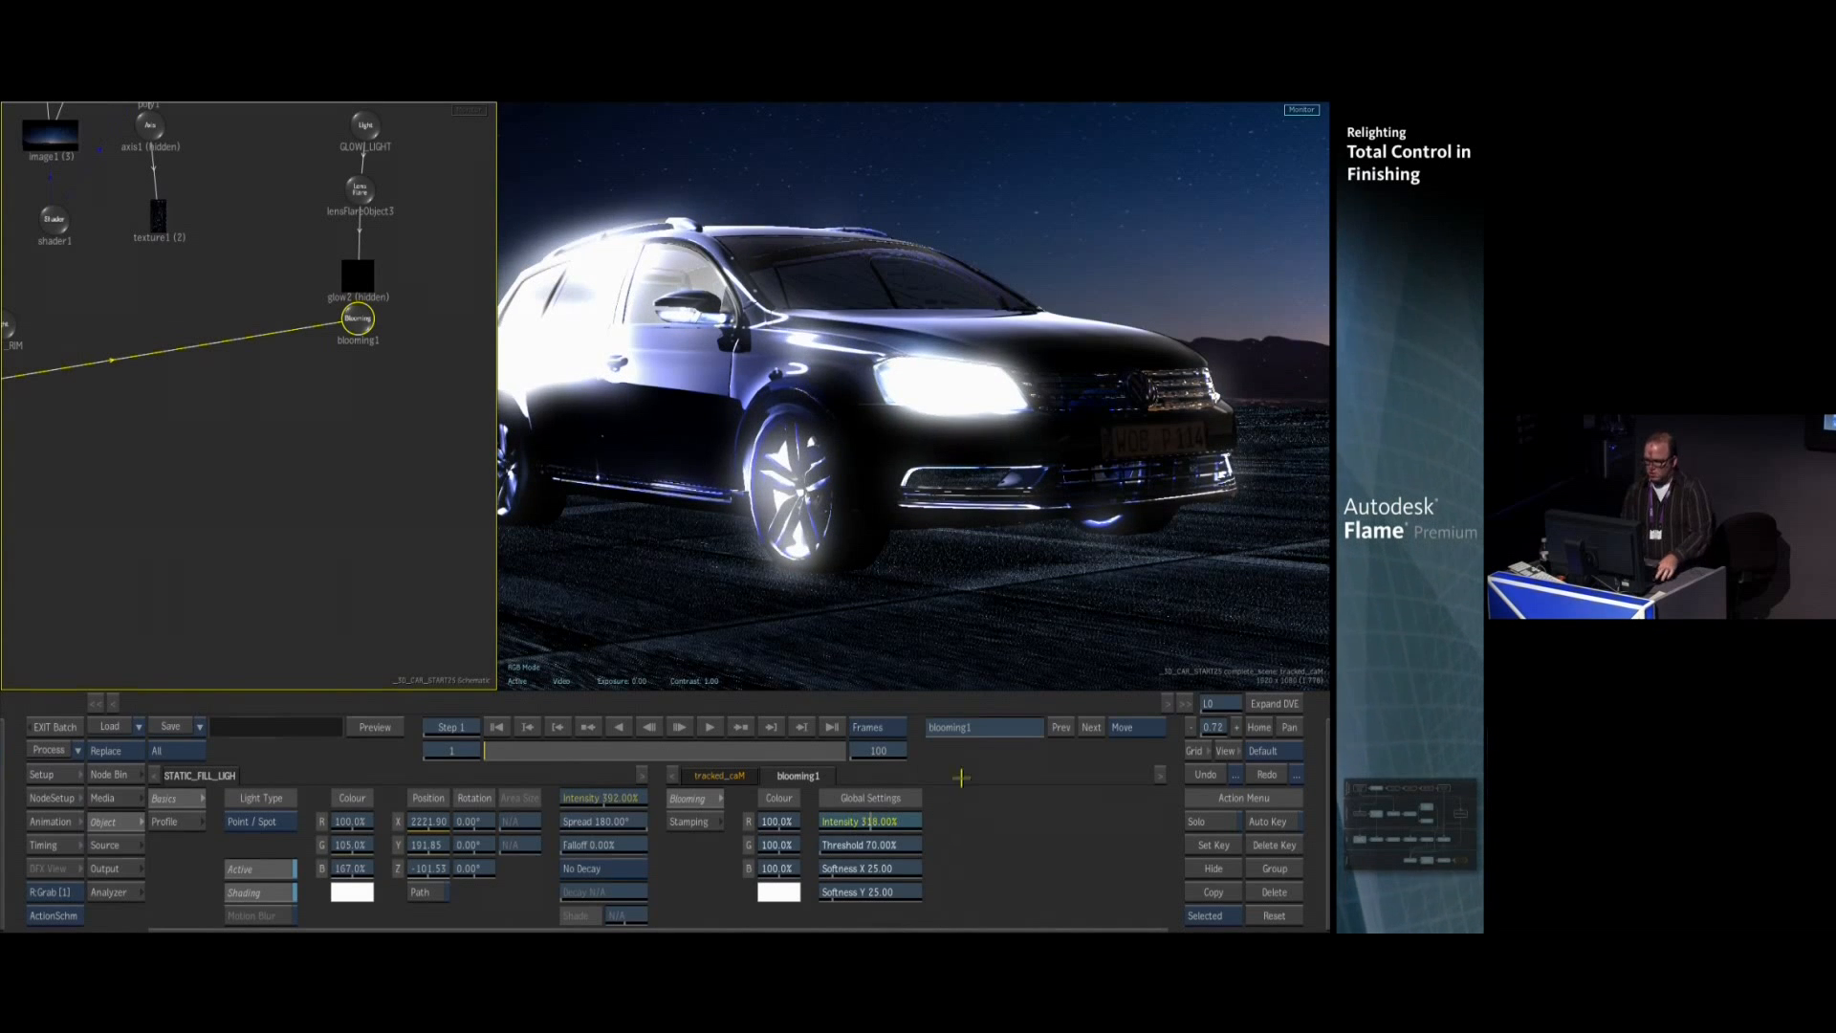
Move STATIC_FILL_LIGHT to about X 2201, Z -70 and higher over the car to shift the bloom highlights
click(1045, 204)
drag(1075, 446, 1045, 381)
drag(657, 327, 680, 184)
scroll(841, 437, up, 3)
scroll(841, 436, down, 2)
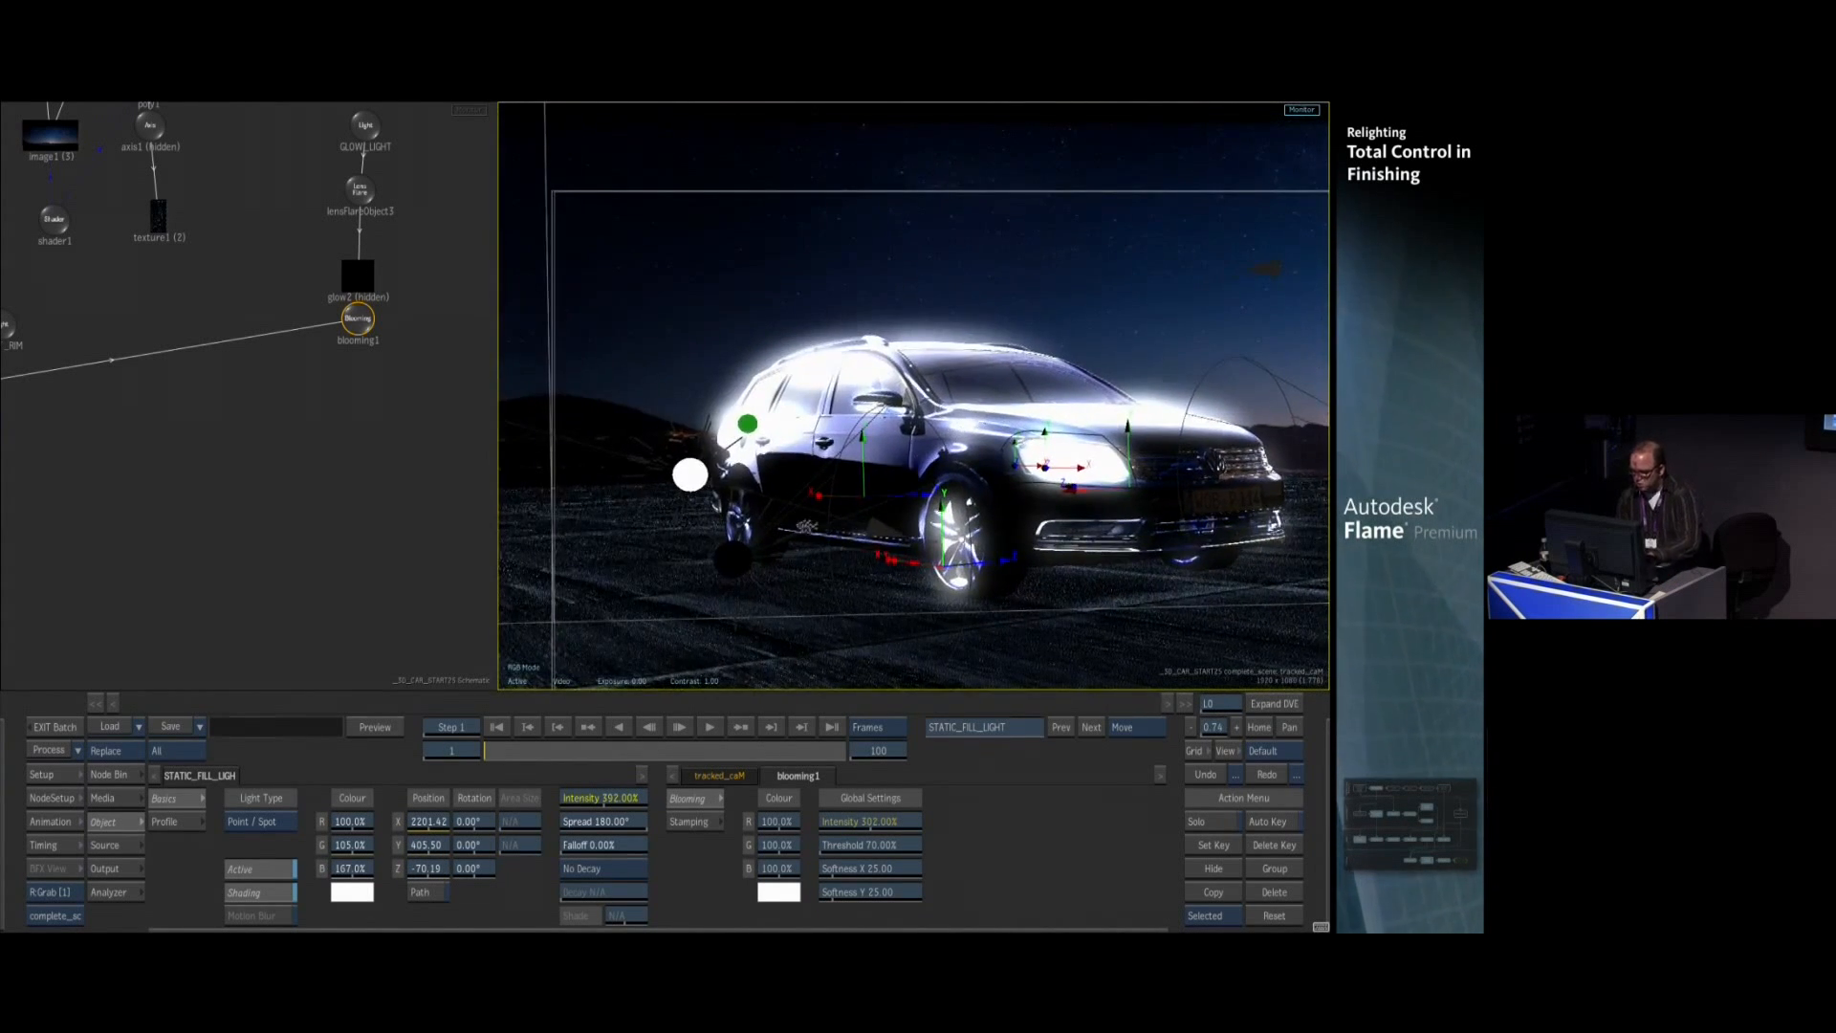
Set the Softness X and Softness Y of the Blooming node on STATIC_FILL_LIGHT to 10
click(873, 869)
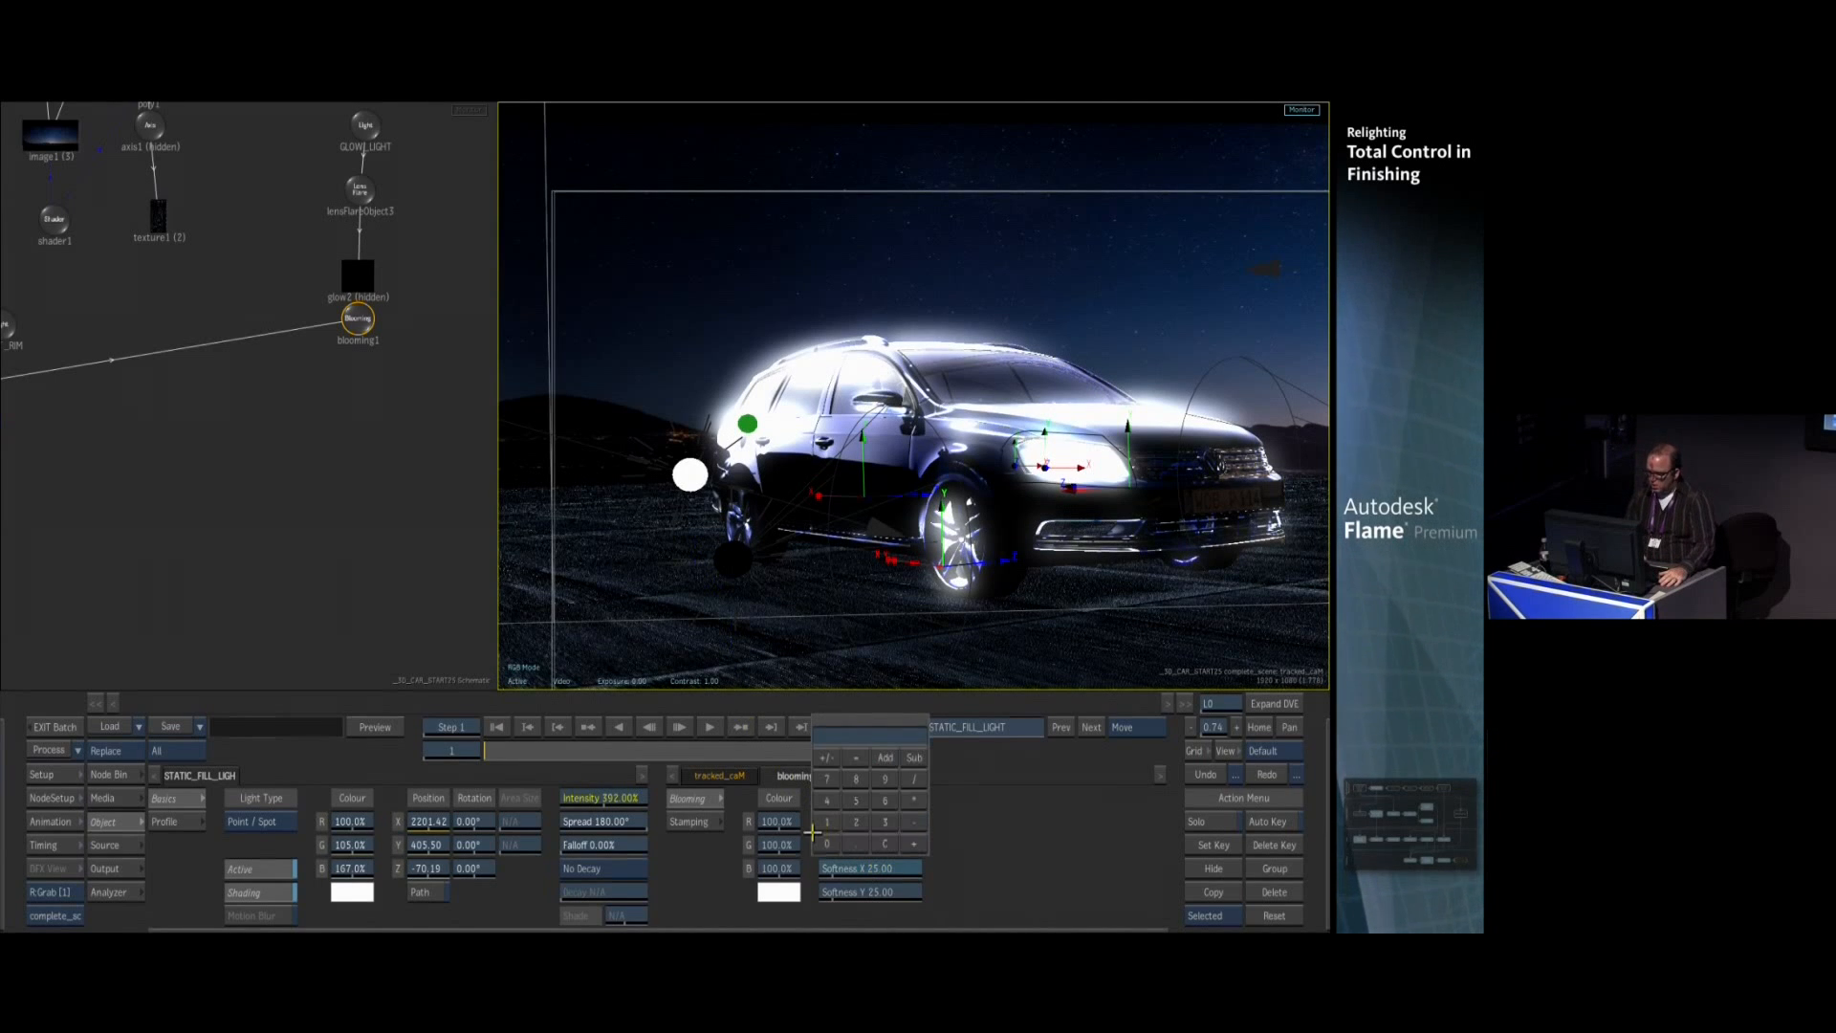
click(853, 755)
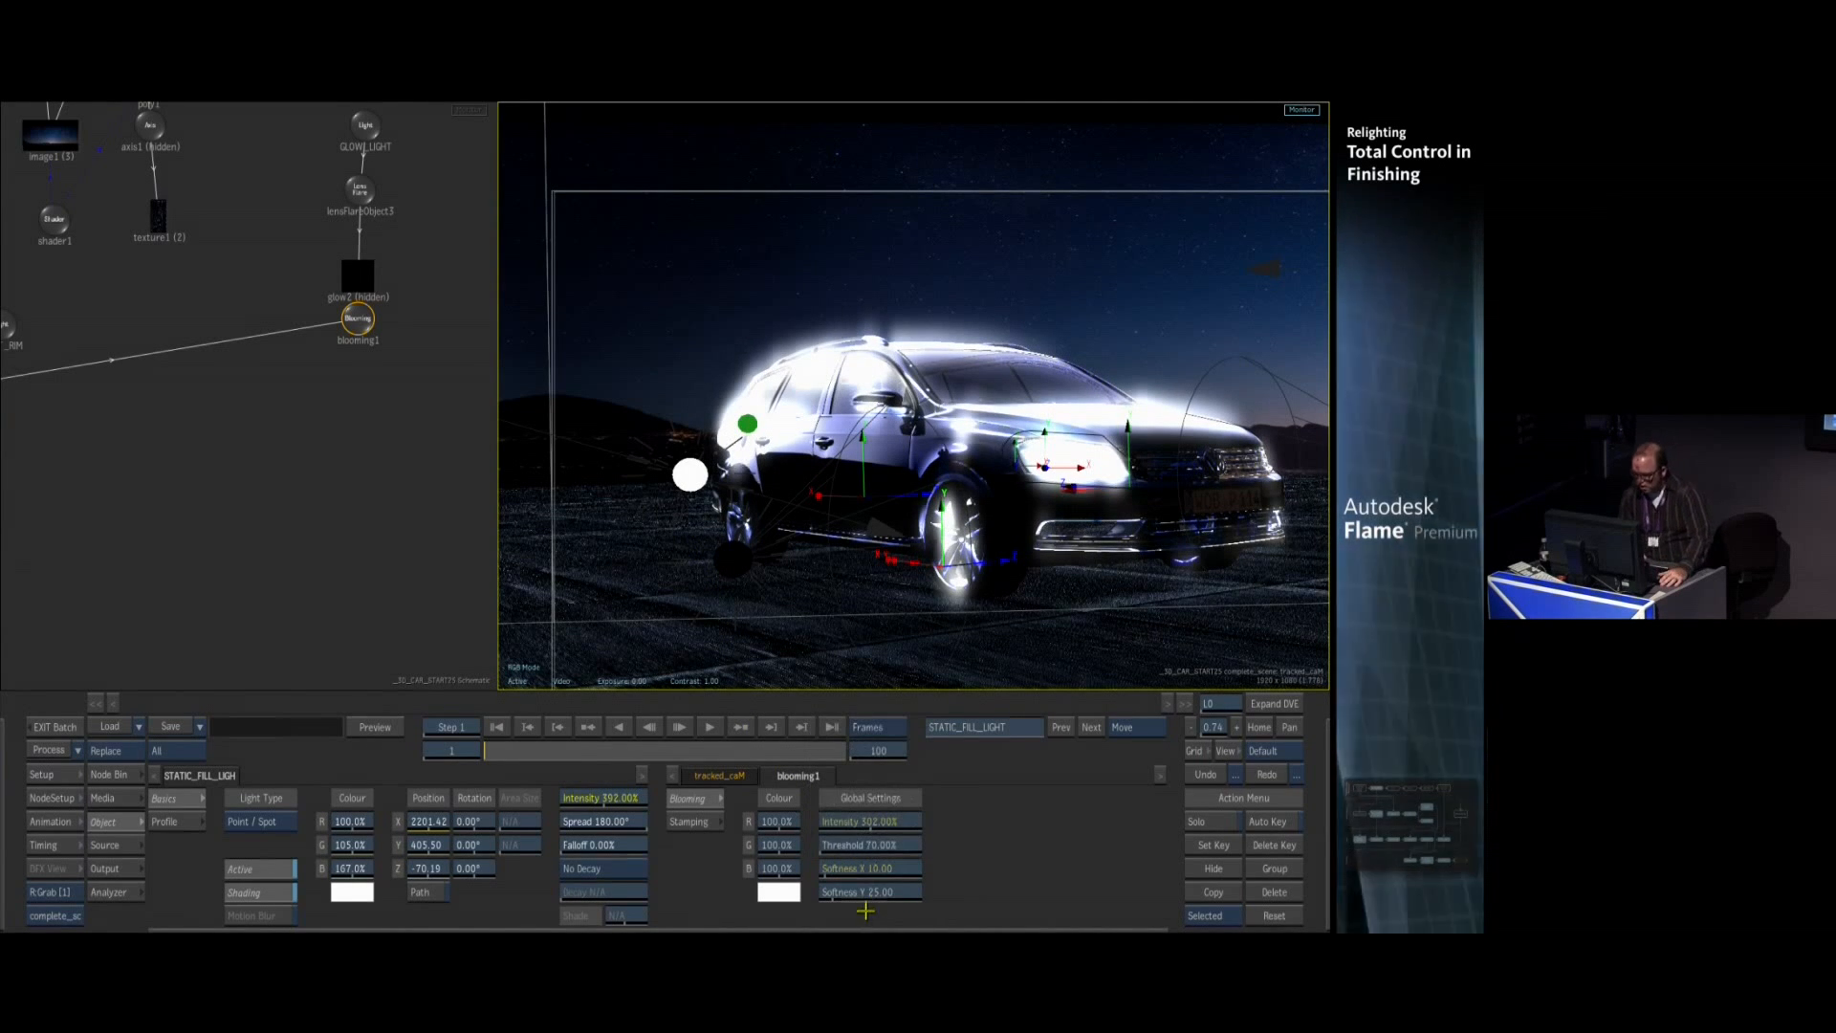
click(830, 866)
click(828, 846)
click(828, 867)
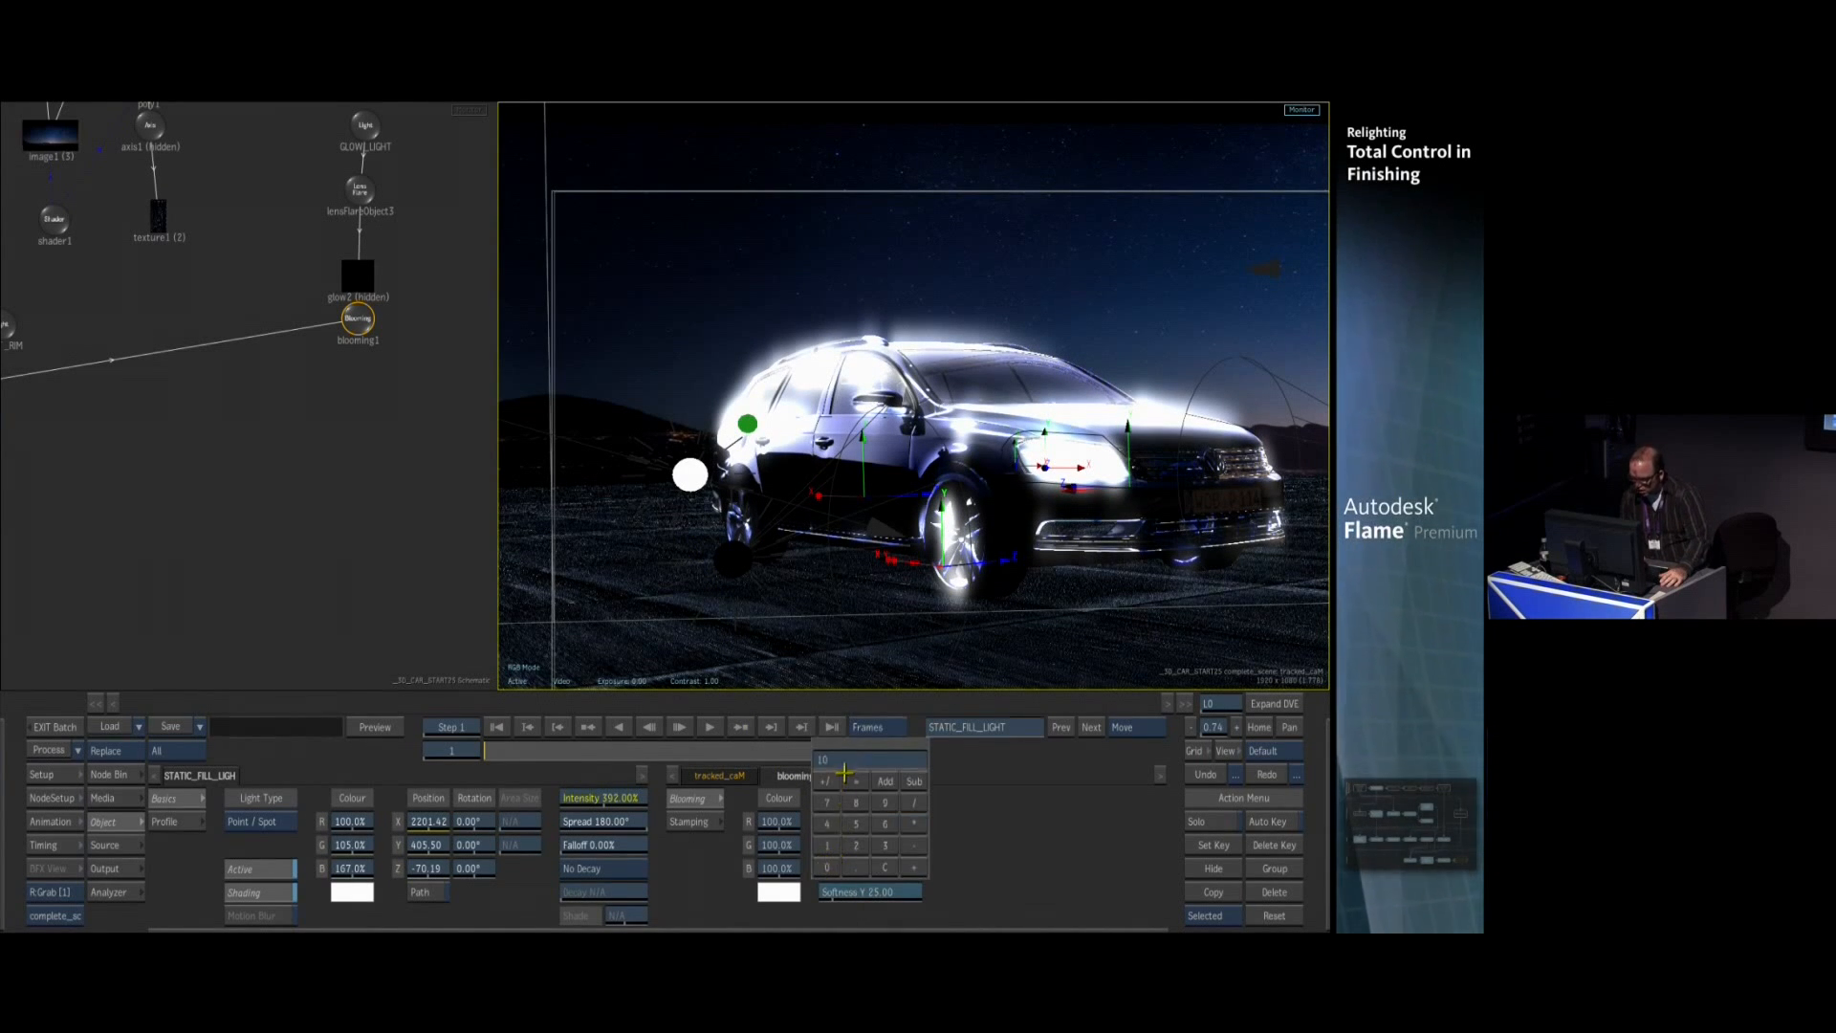
click(856, 782)
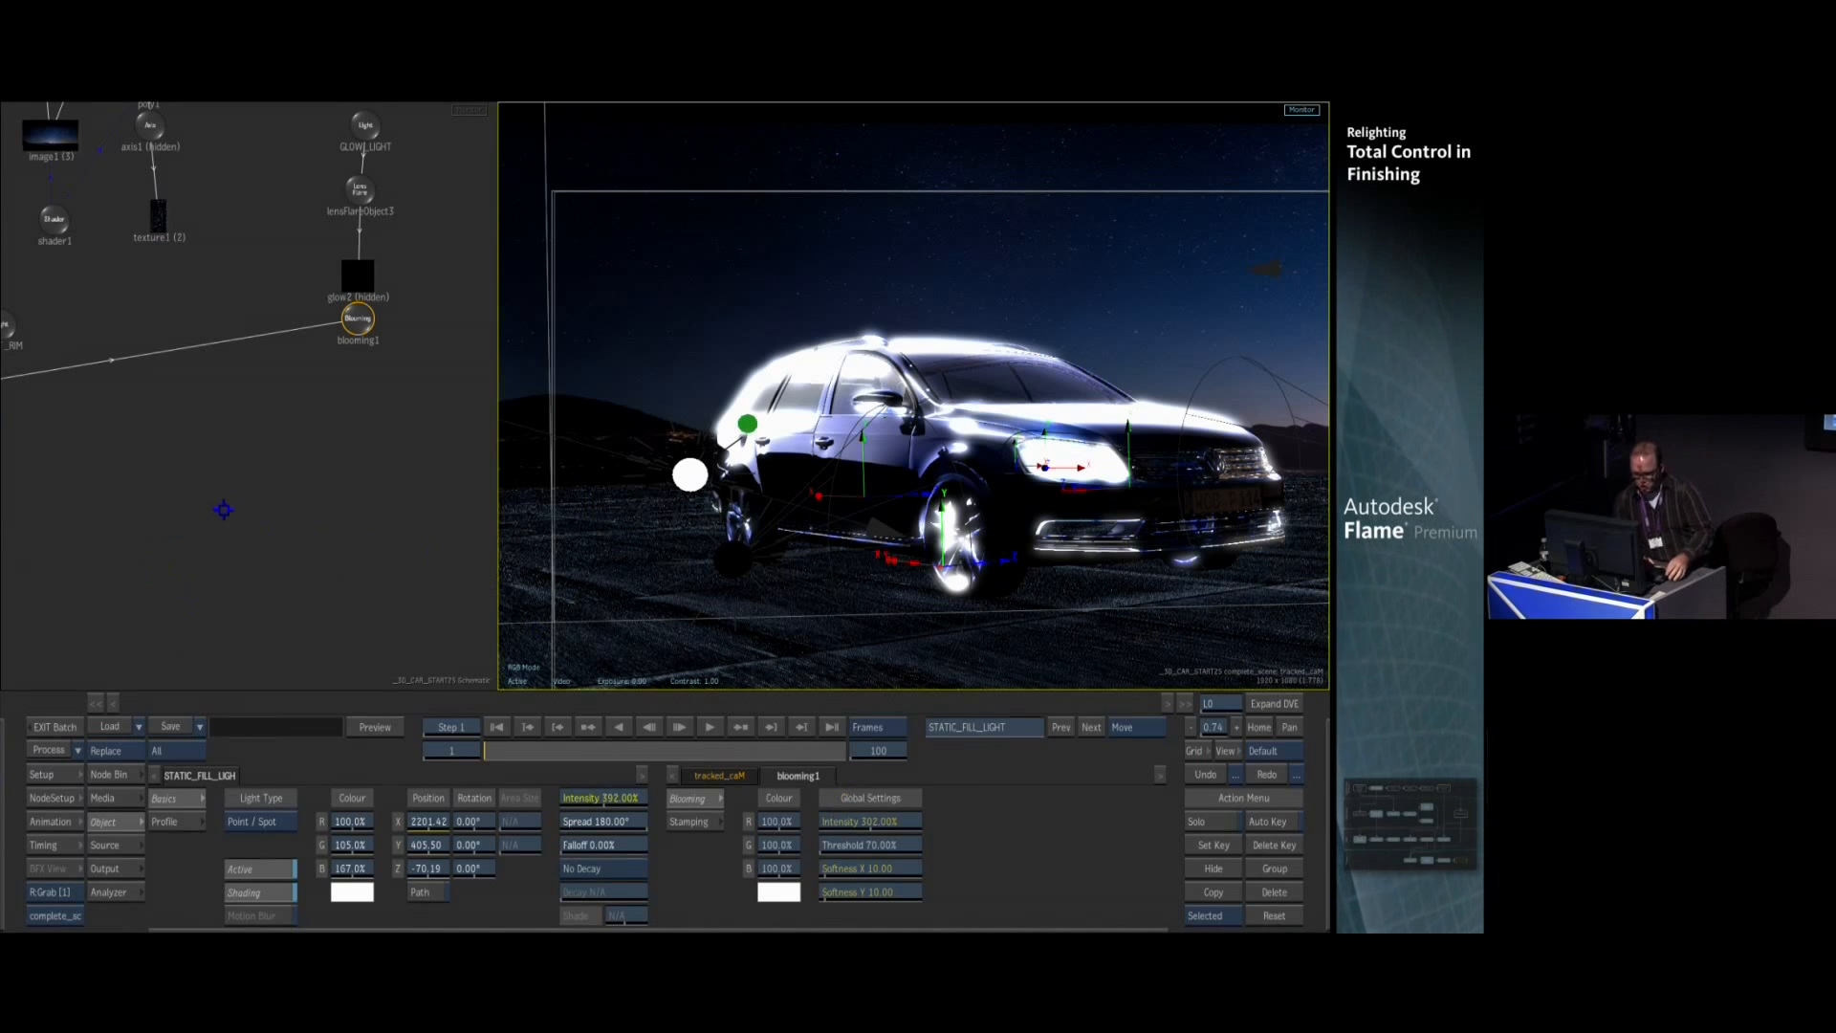
Select the hidden glow2 node under GLOW_LIGHT's lens flare and unhide it
click(367, 413)
click(357, 277)
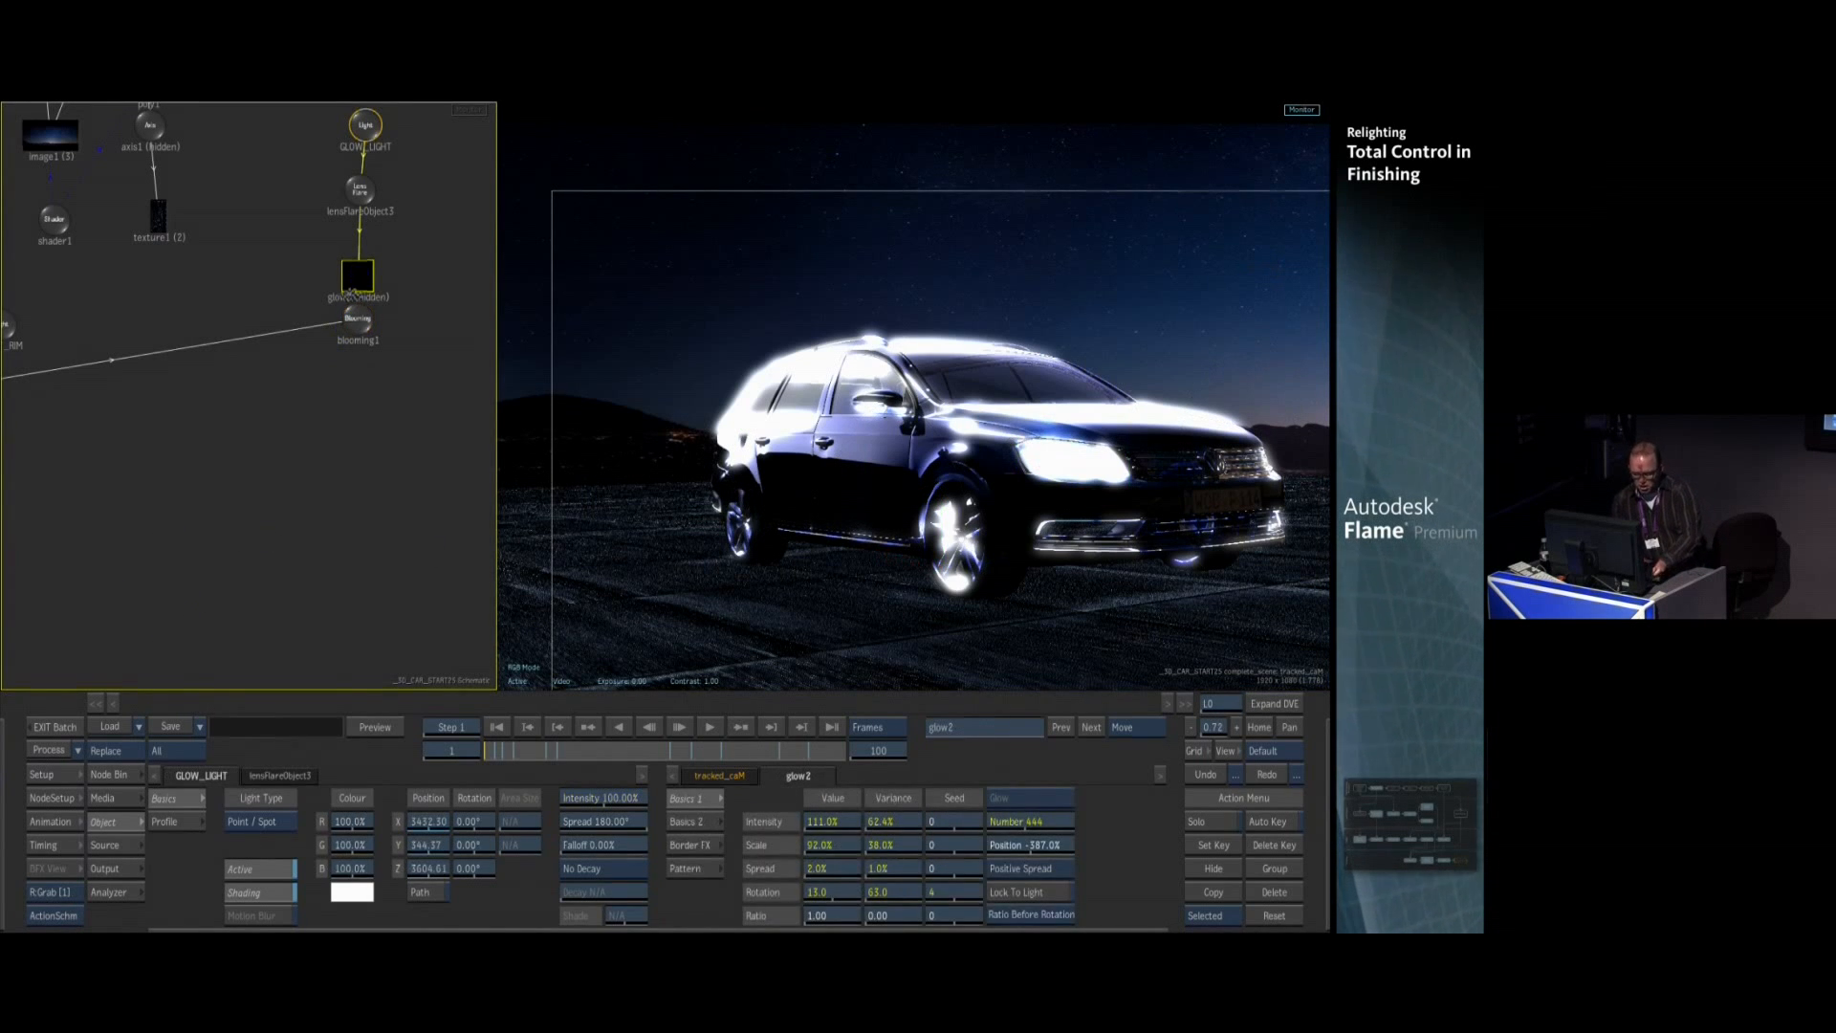
key(h)
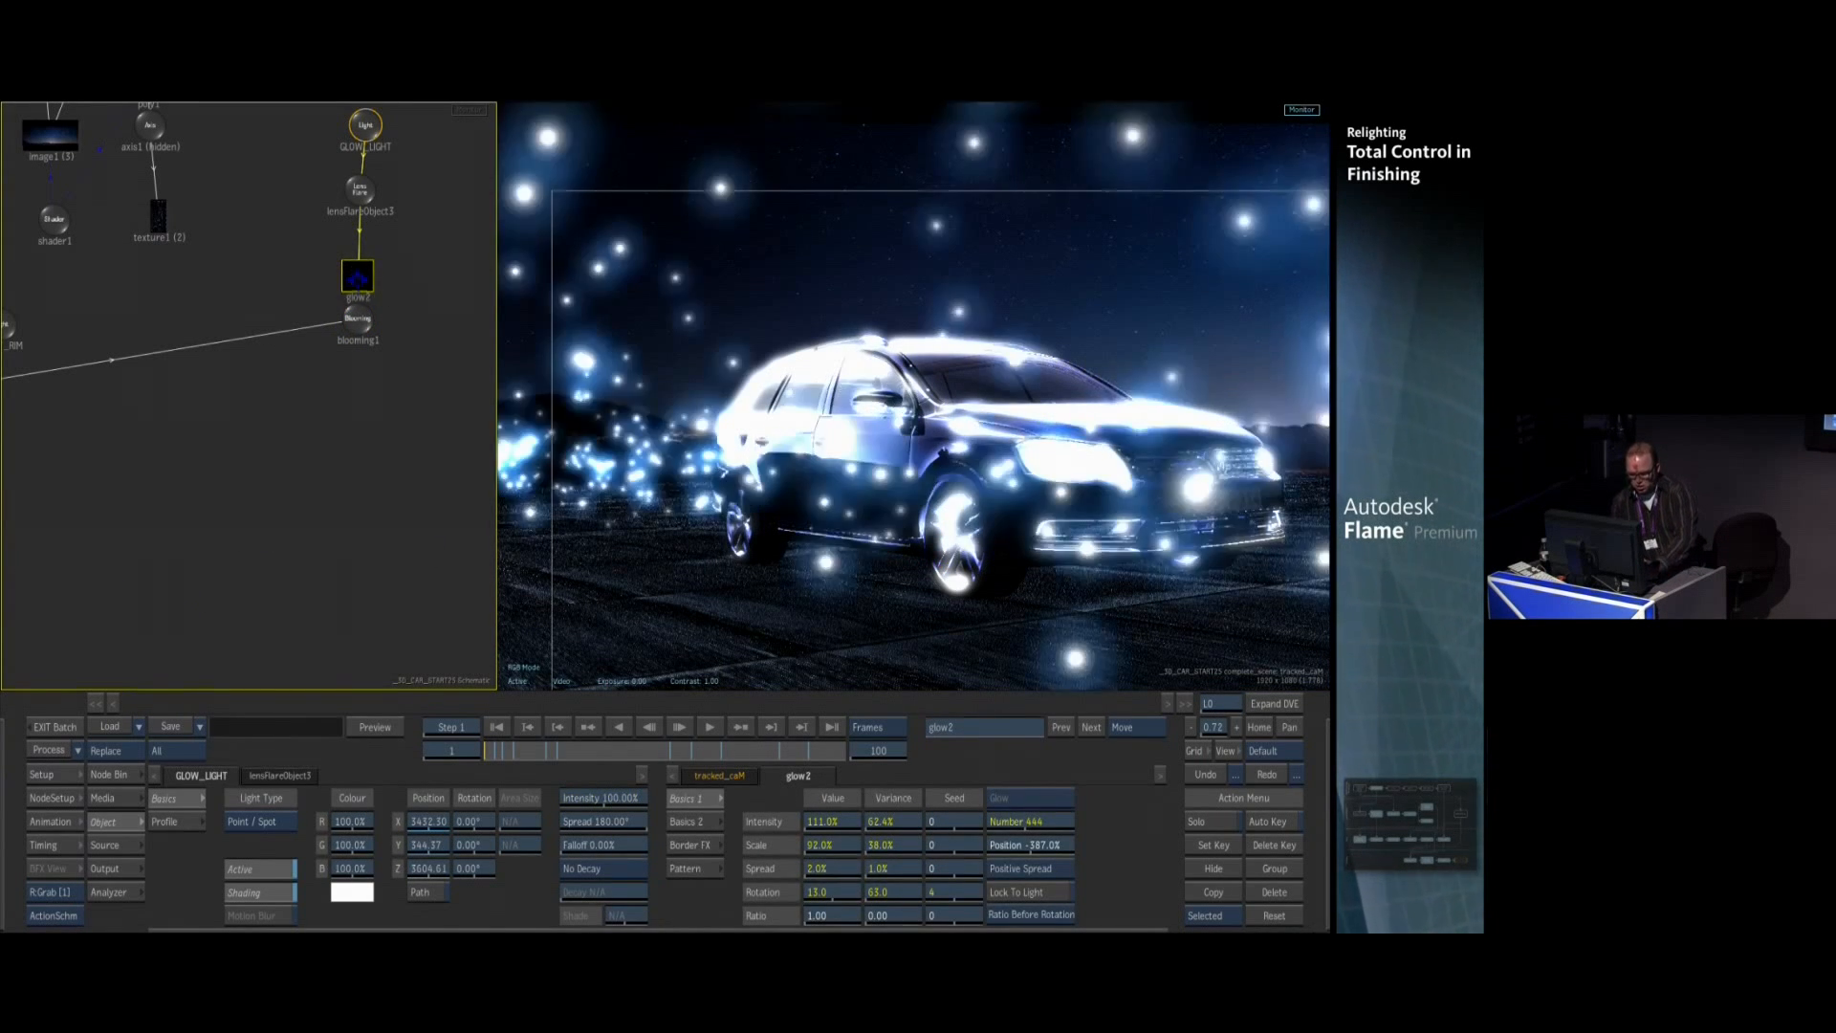
Examine the basic, Occlusion and Border FX settings of lensFlareObject3 under GLOW_LIGHT
click(360, 189)
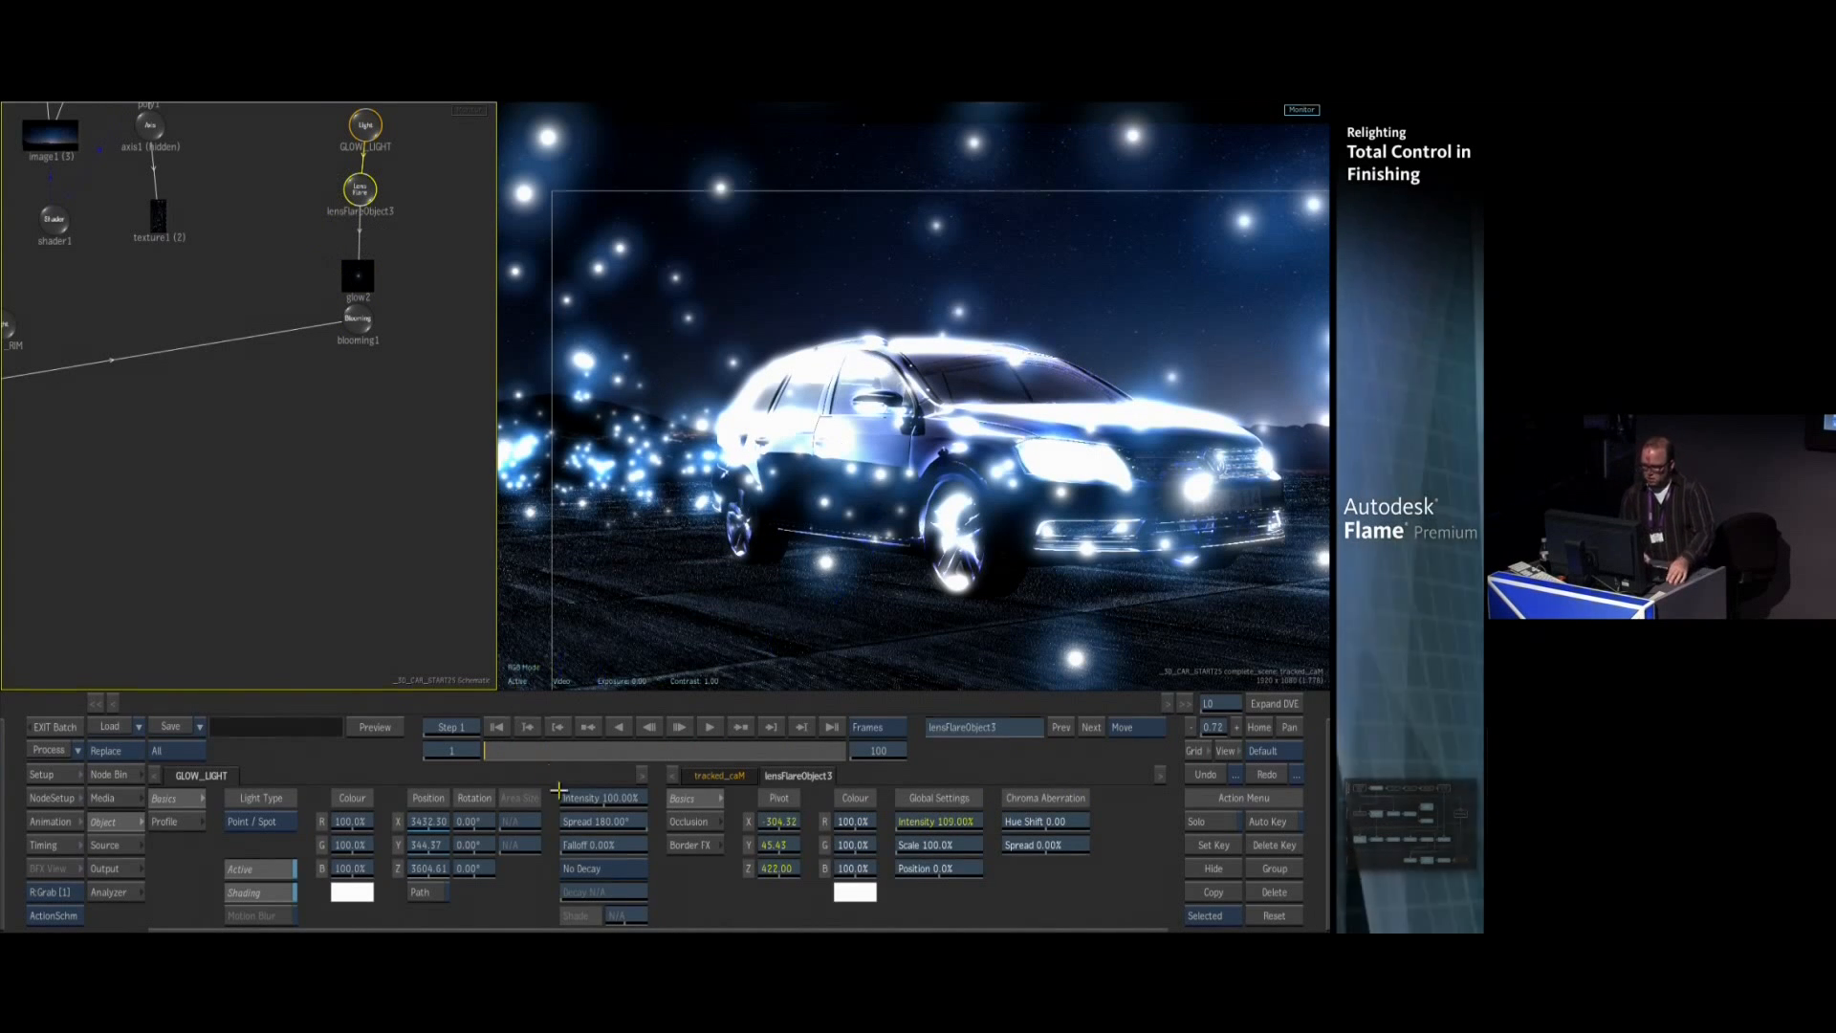
click(689, 821)
click(694, 846)
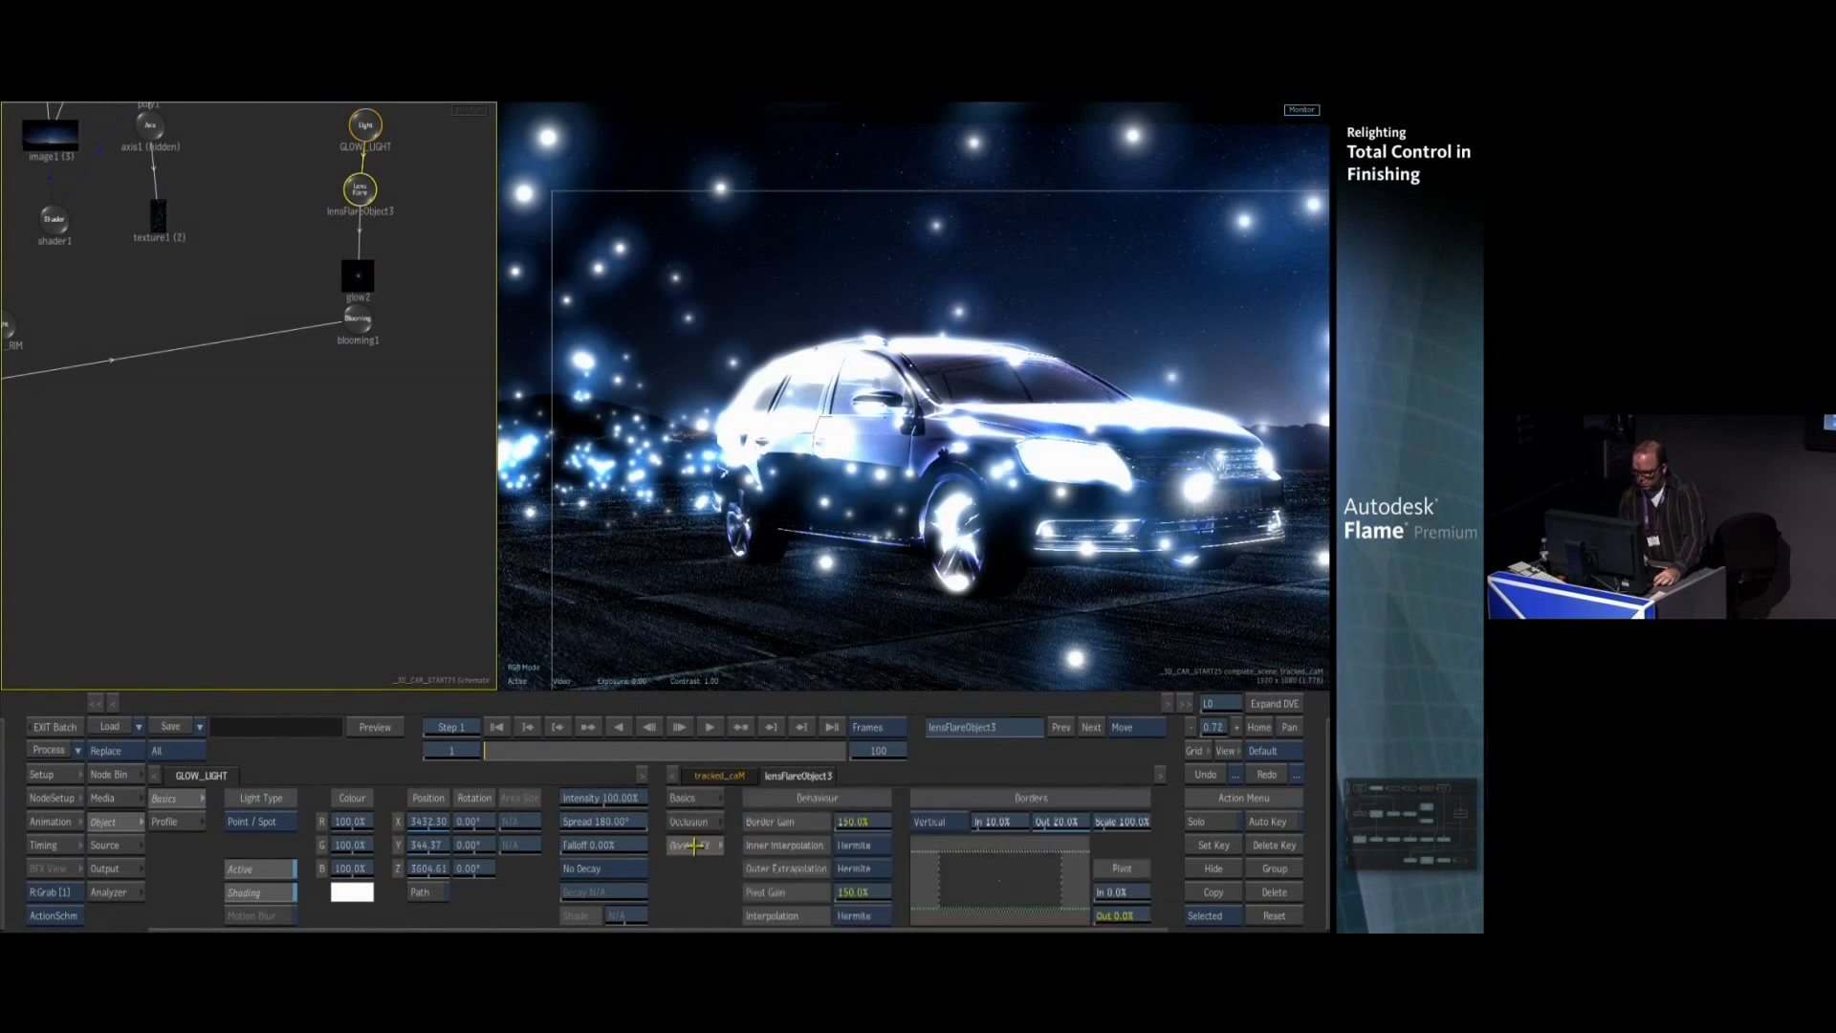
Redistribute glow2's particles by zeroing the Centre Y variance and setting Centre X to 219 with a variance of 110
click(357, 277)
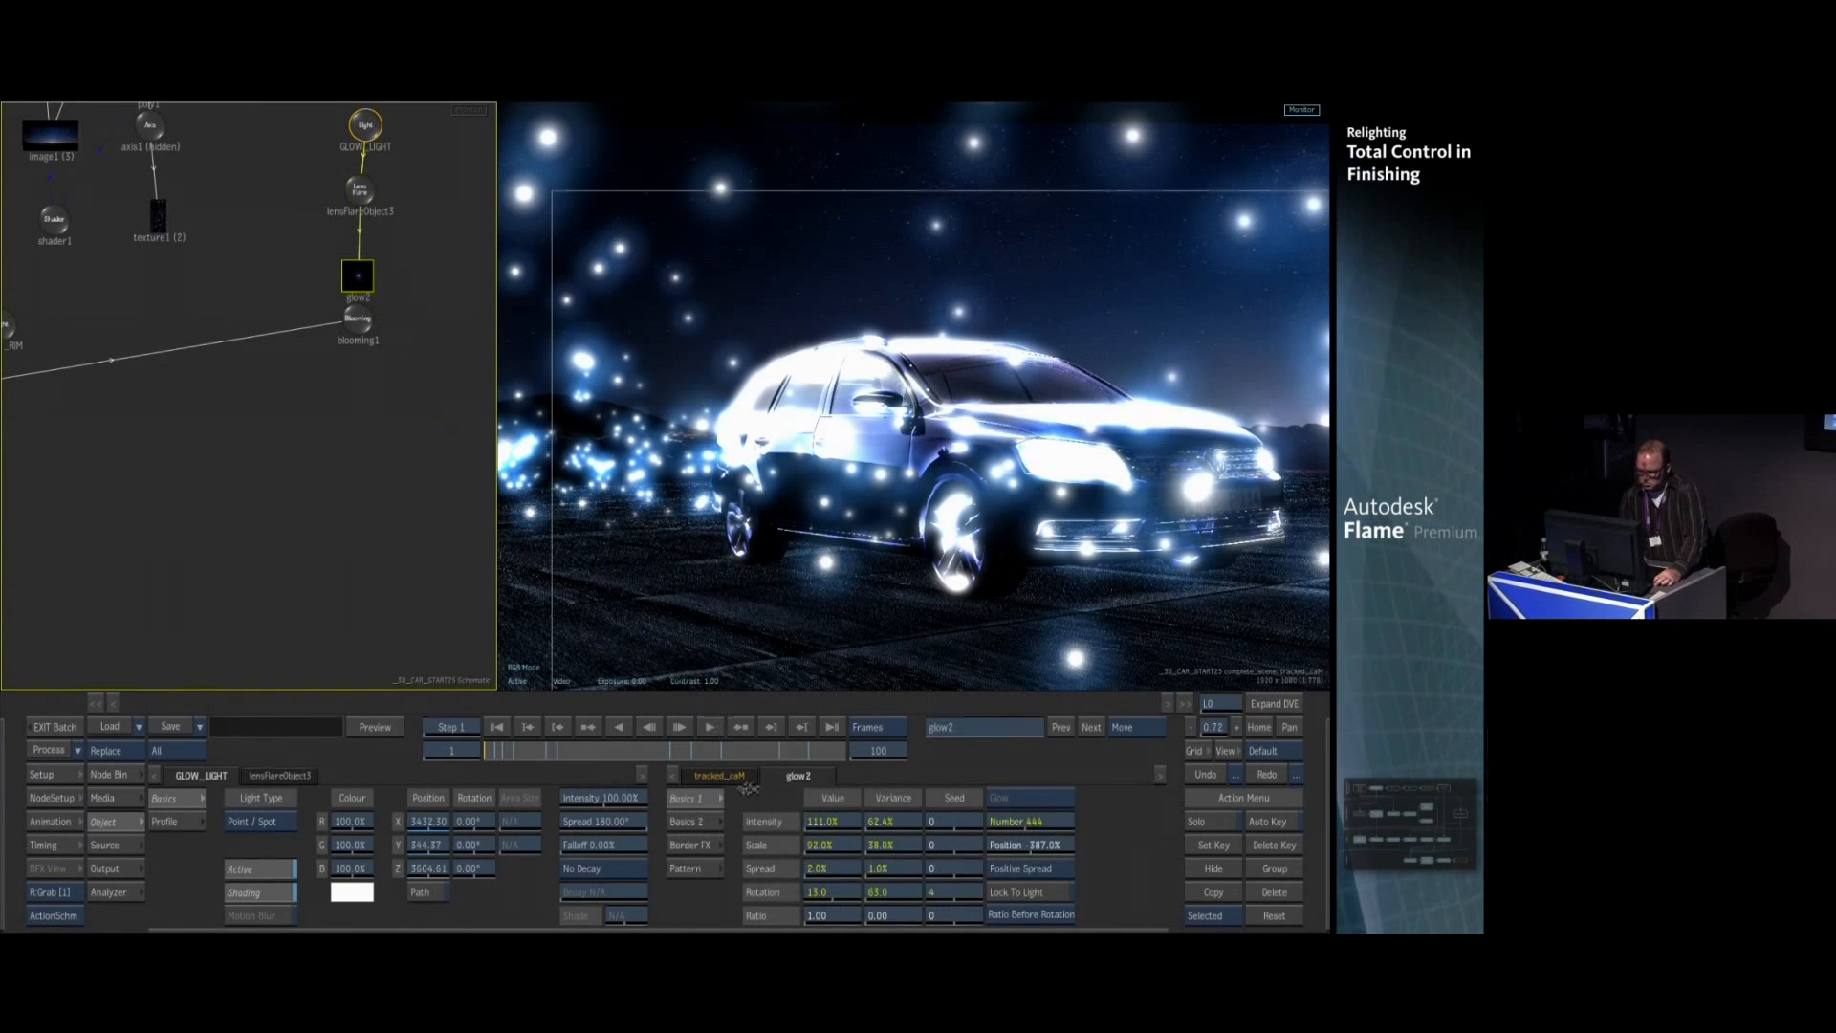
click(690, 822)
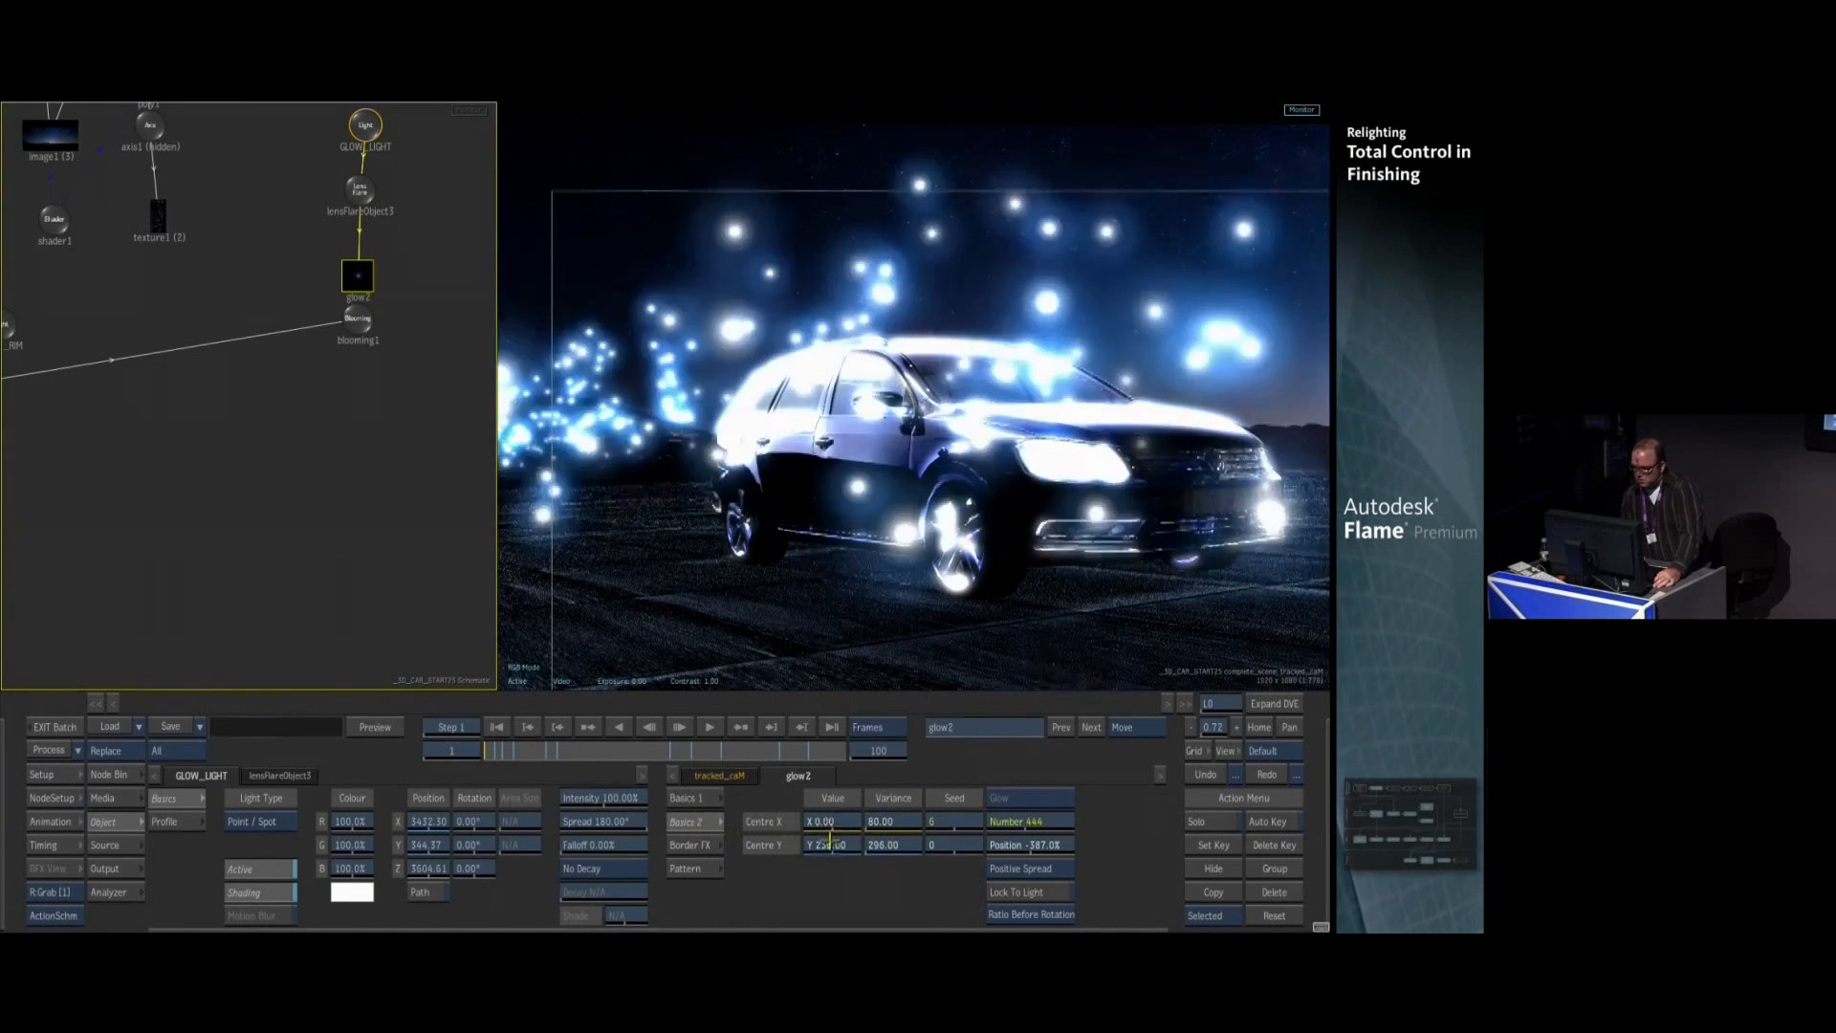
ctrl+click(892, 823)
ctrl+click(888, 848)
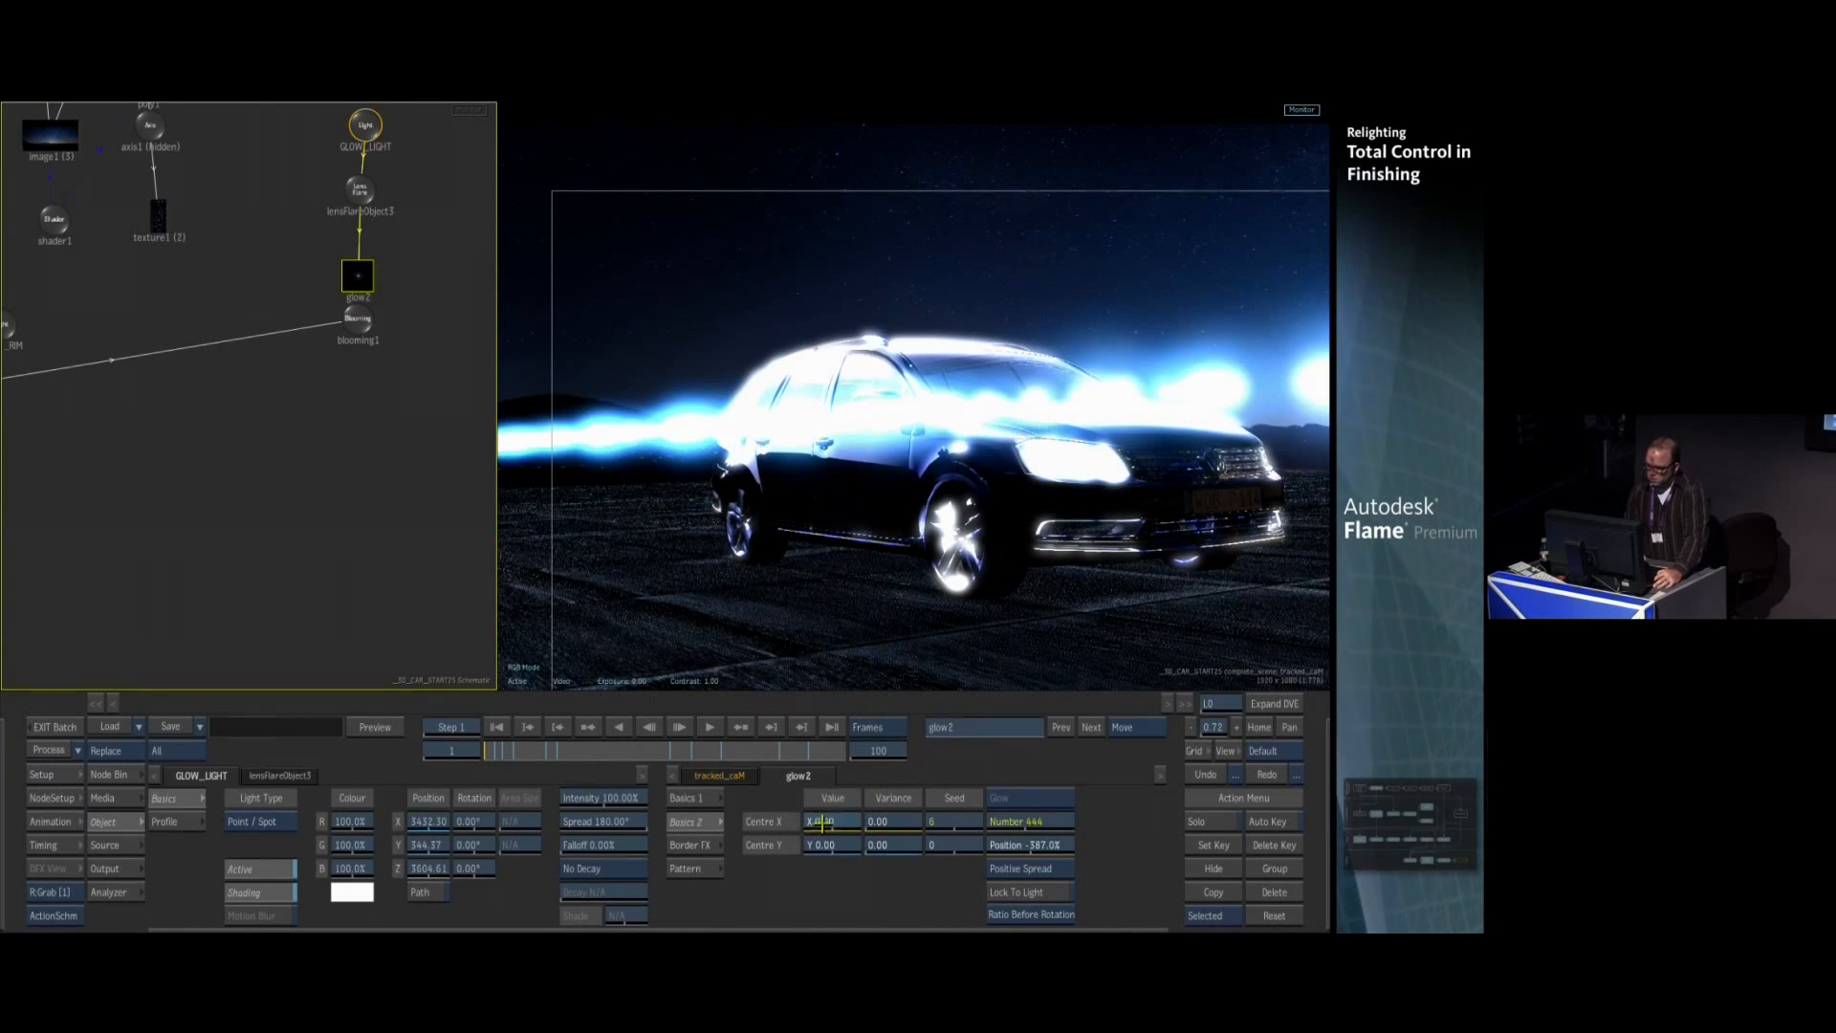
drag(865, 821, 982, 820)
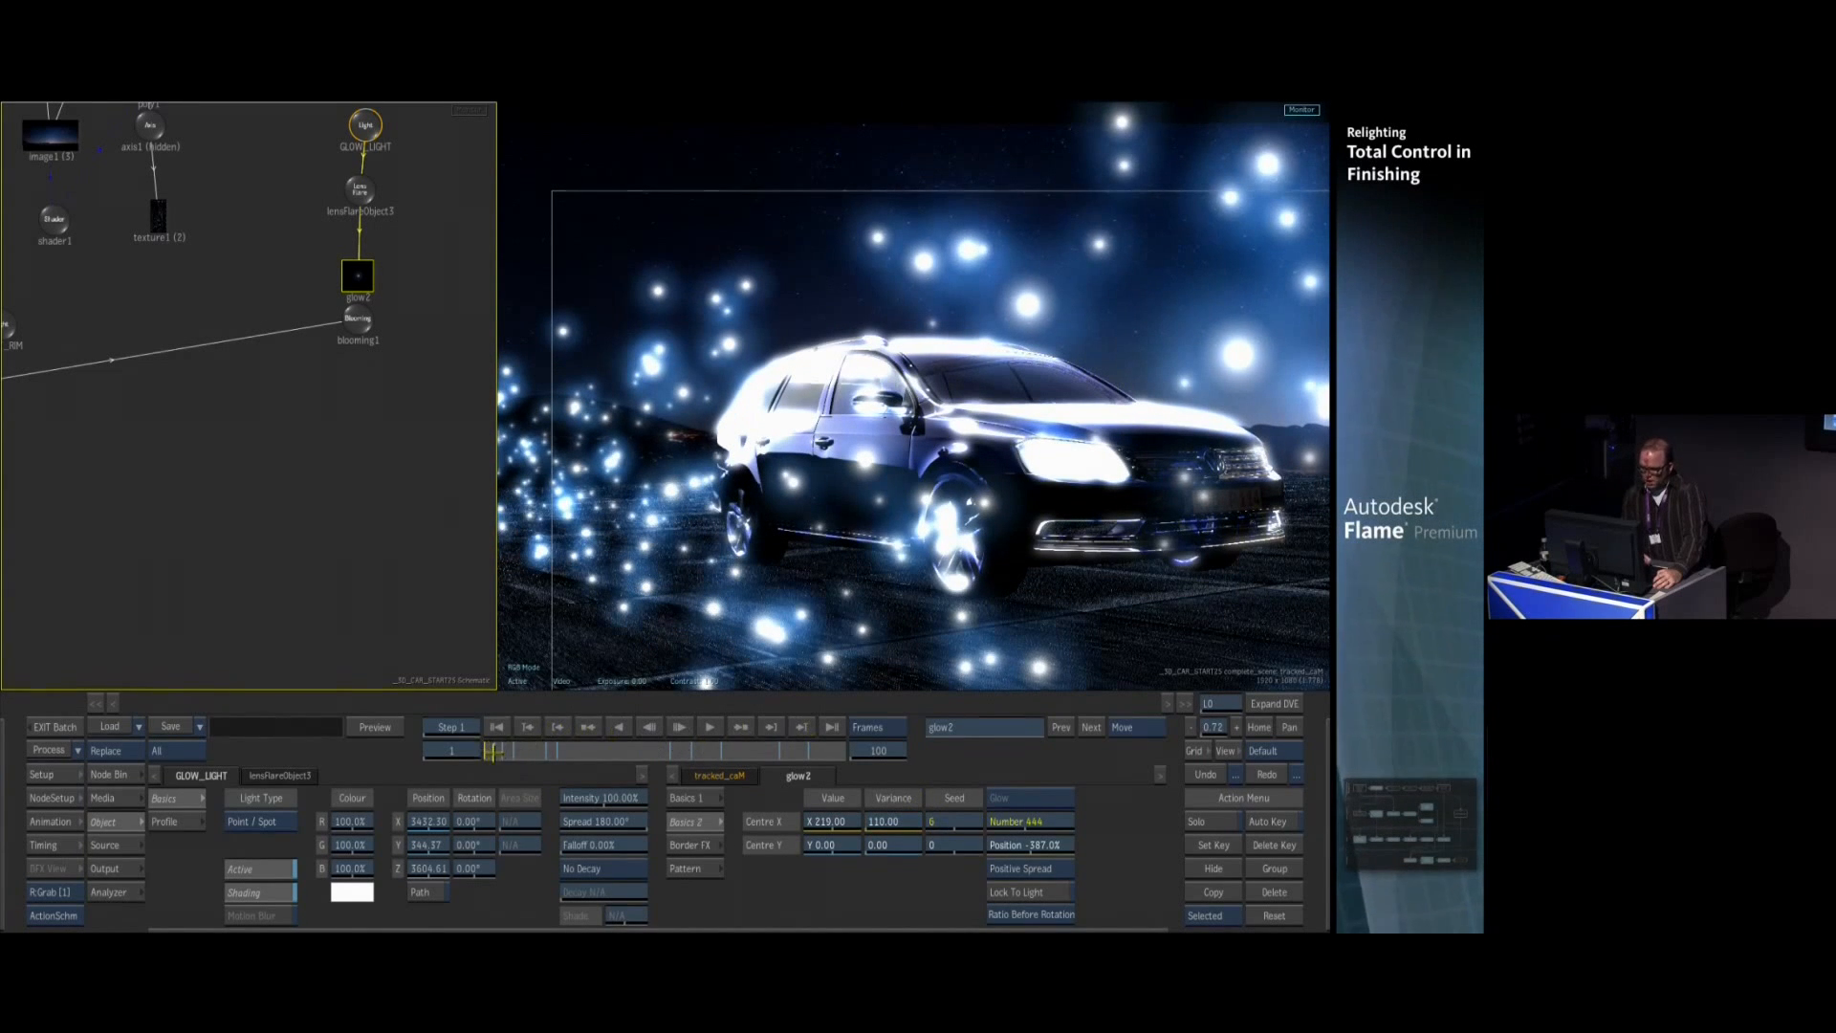
Scrub towards the end of the shot and show the result view alone without the schematic
drag(553, 755, 827, 753)
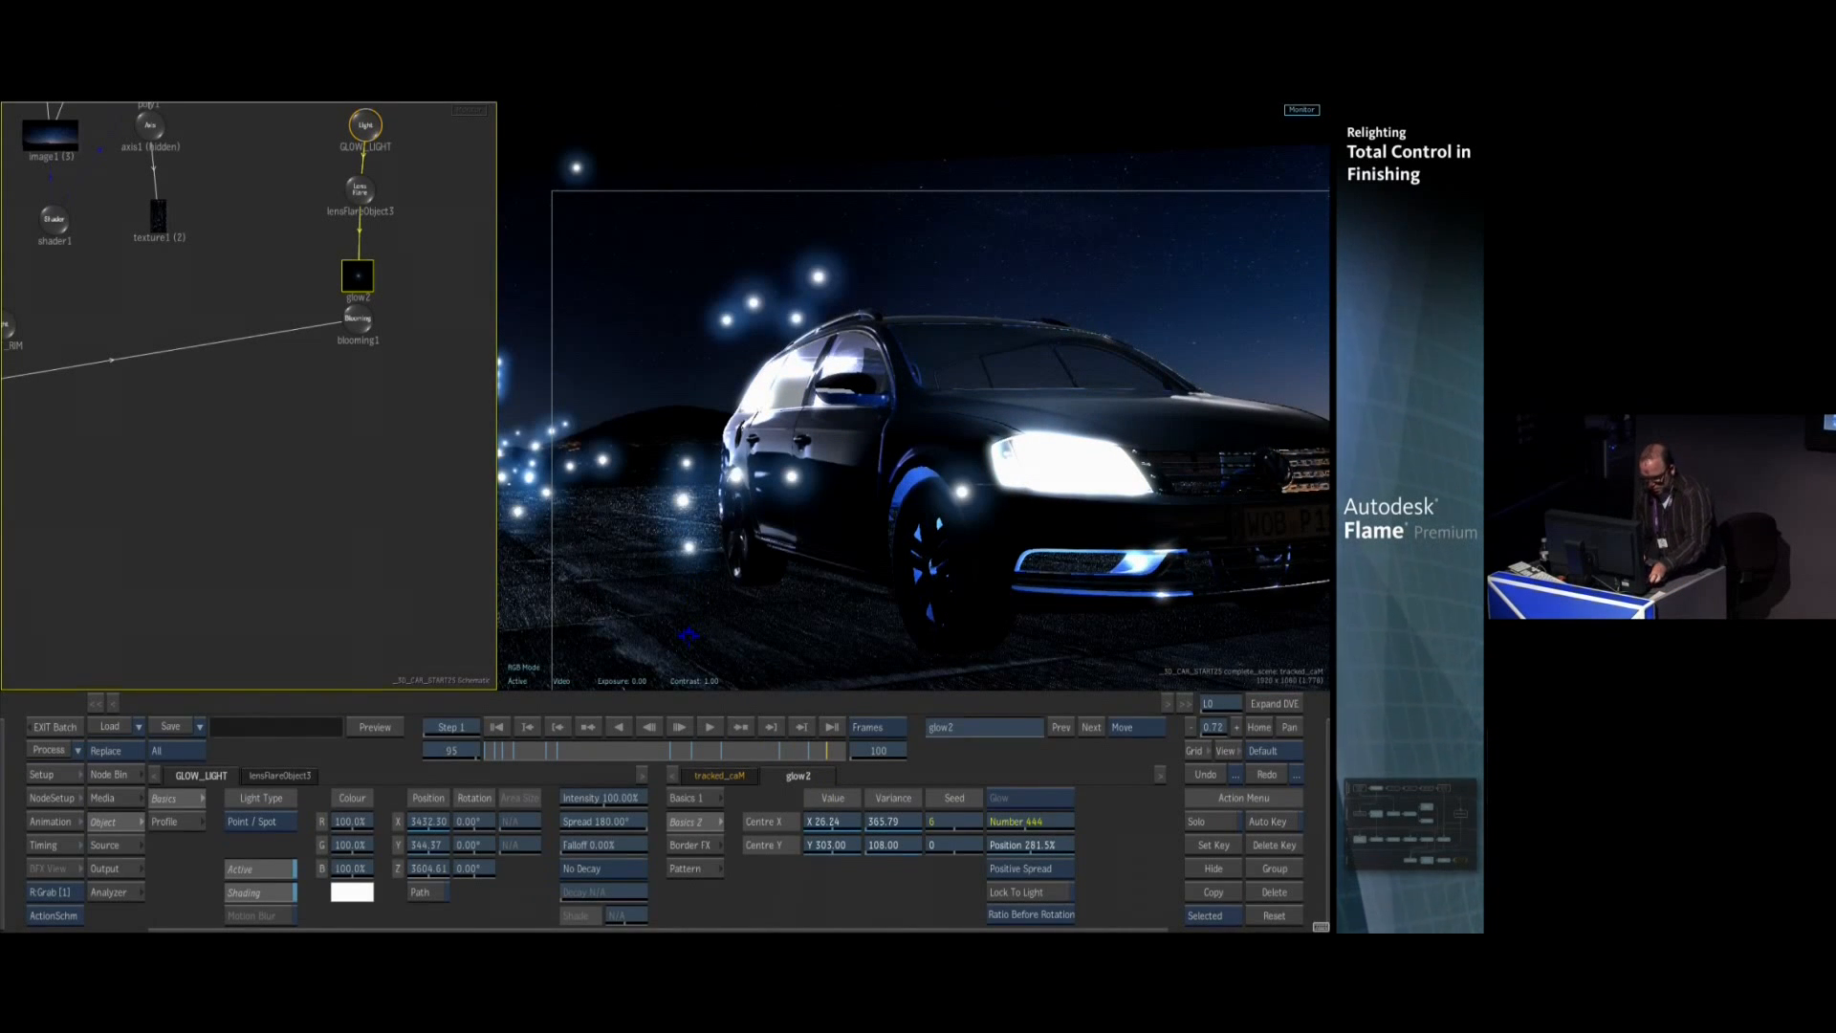
key(F1)
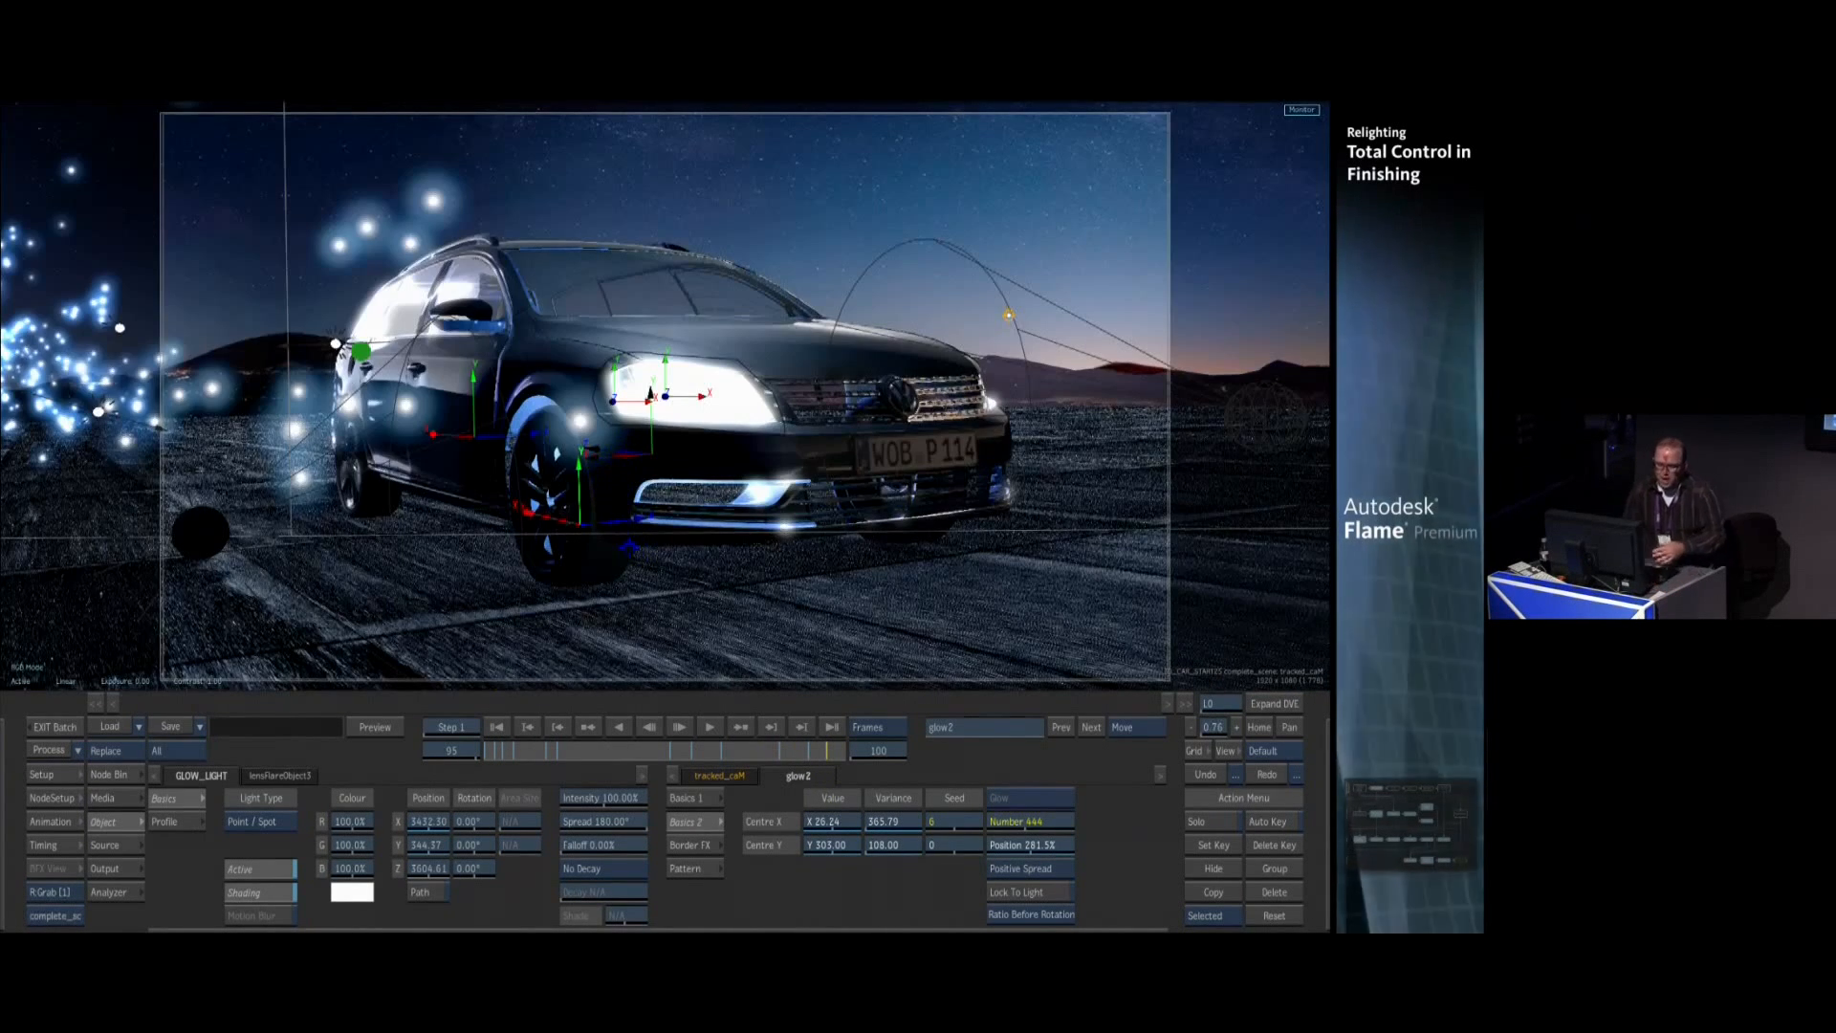